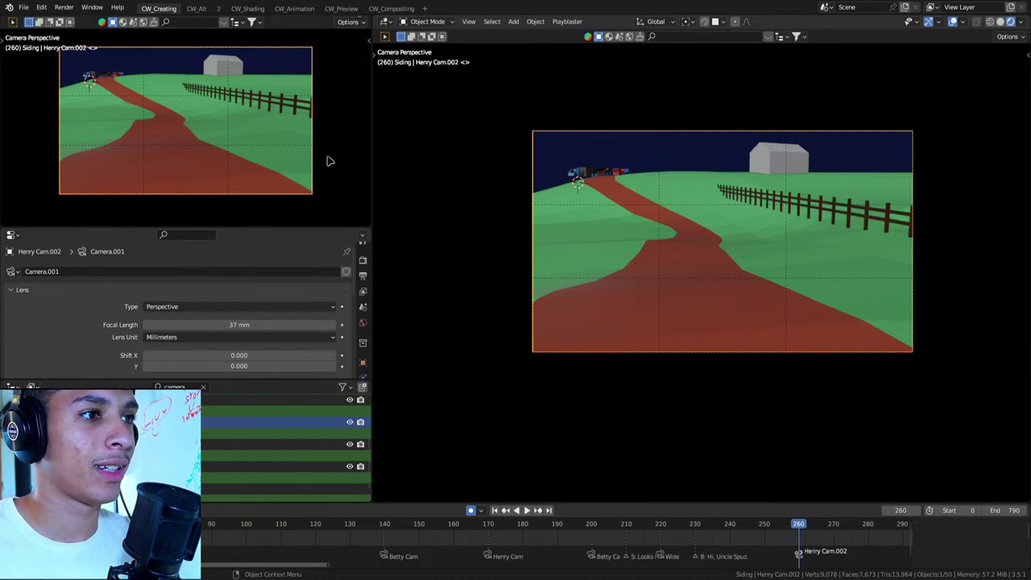
Play the country-road shots backward and forward, settling on the frame-200 marker's close-up of Henry
key(ctrl+shift+space)
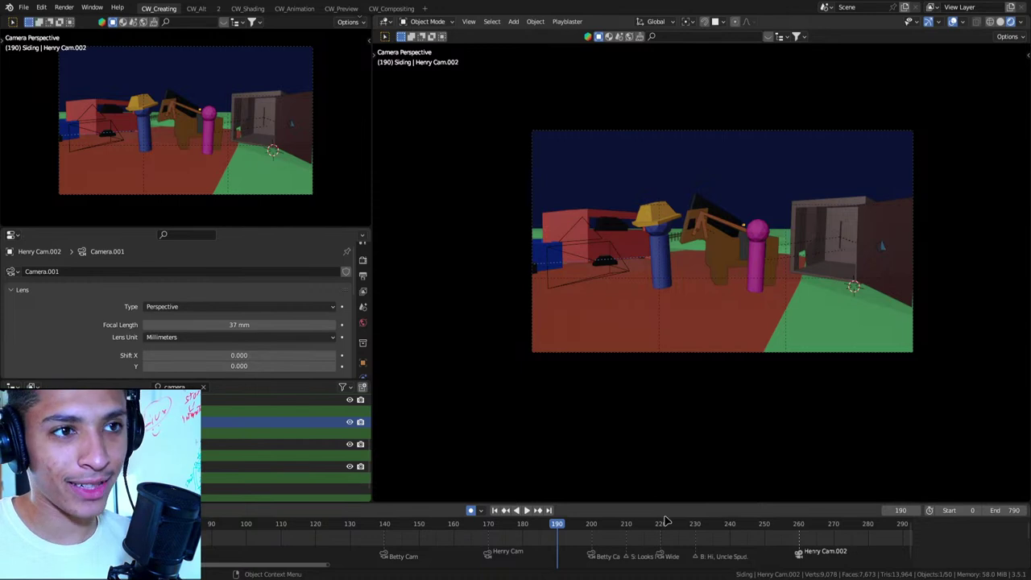
key(space)
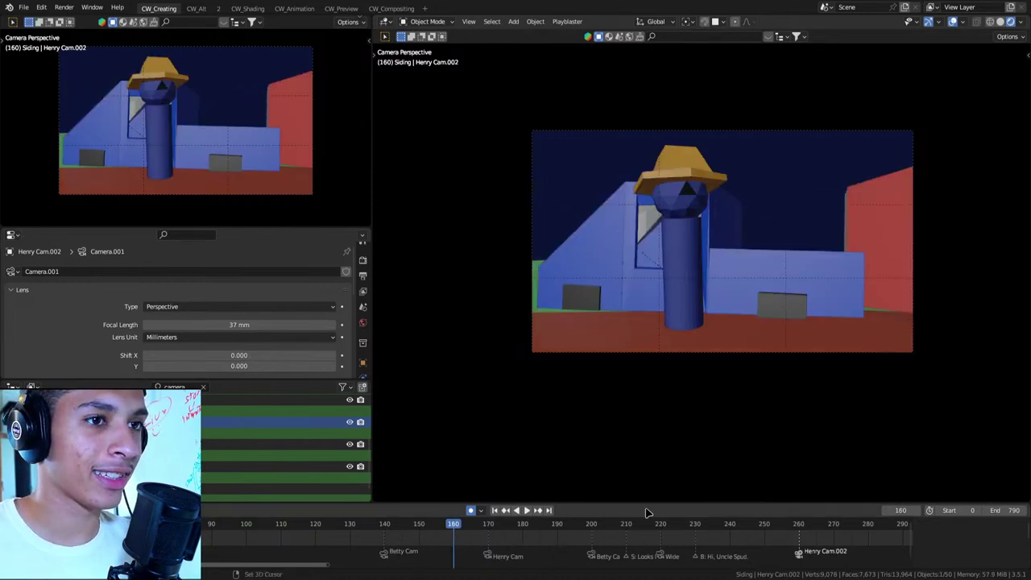
key(Escape)
key(Up)
scroll(674, 232, up, 1)
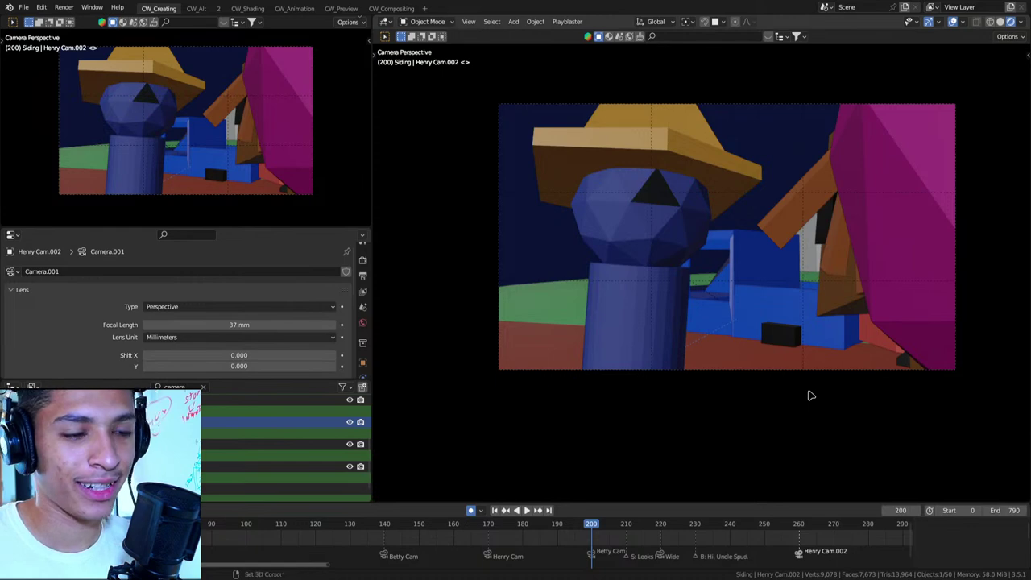
key(space)
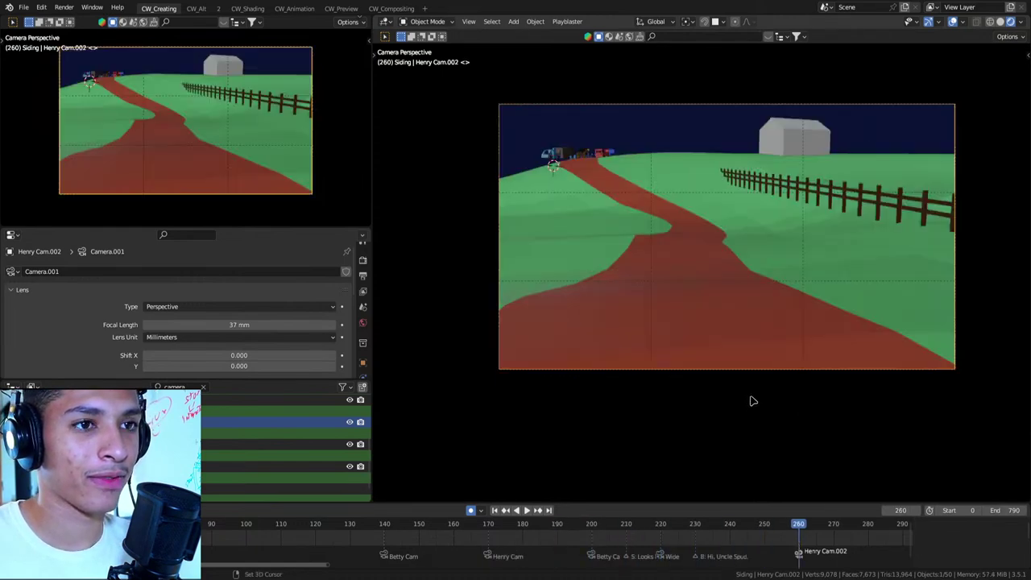
key(shift+ctrl+space)
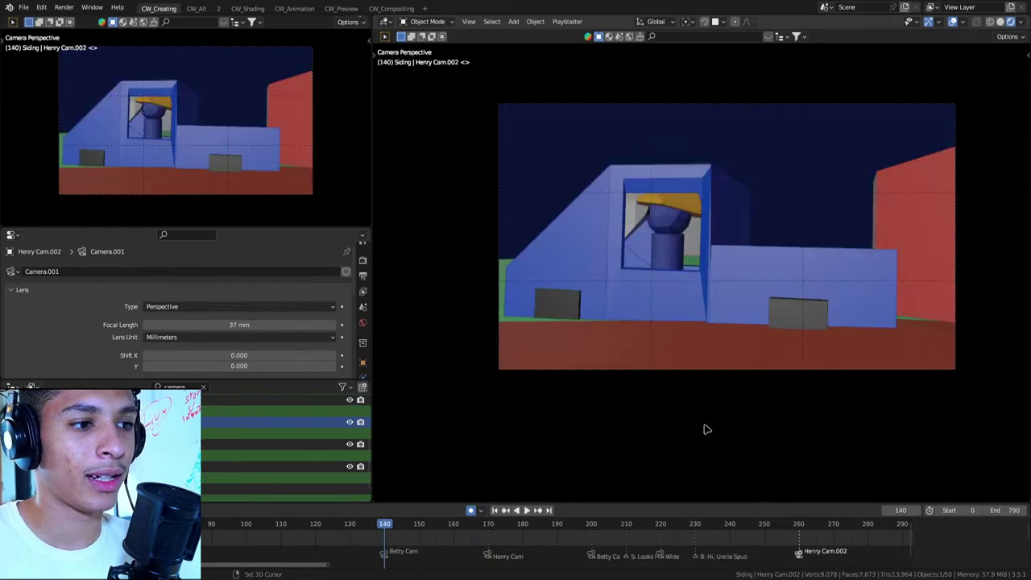
key(space)
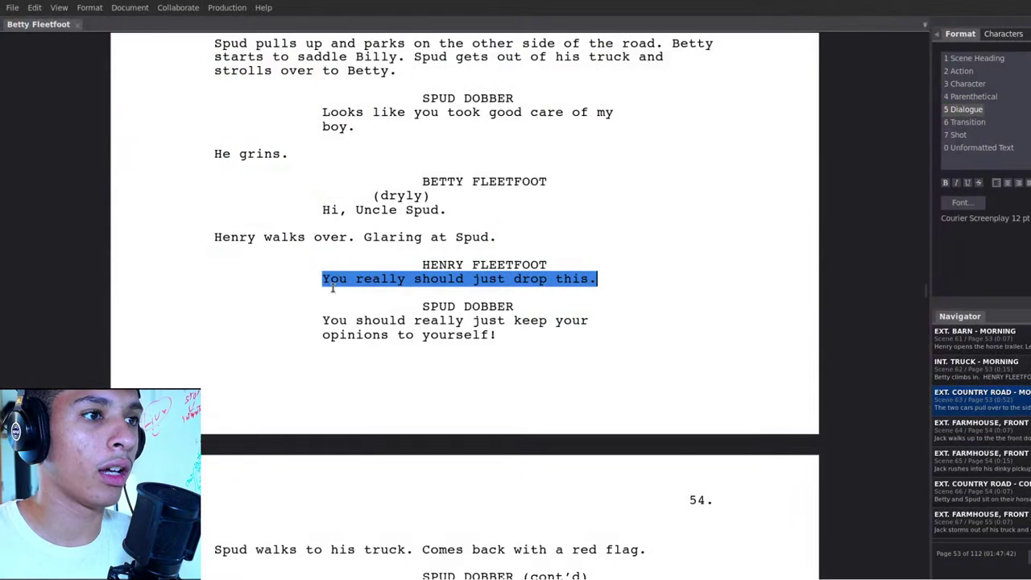
Select Henry's line "You really should just drop this." in the script, then return to Blender
click(358, 278)
triple_click(359, 279)
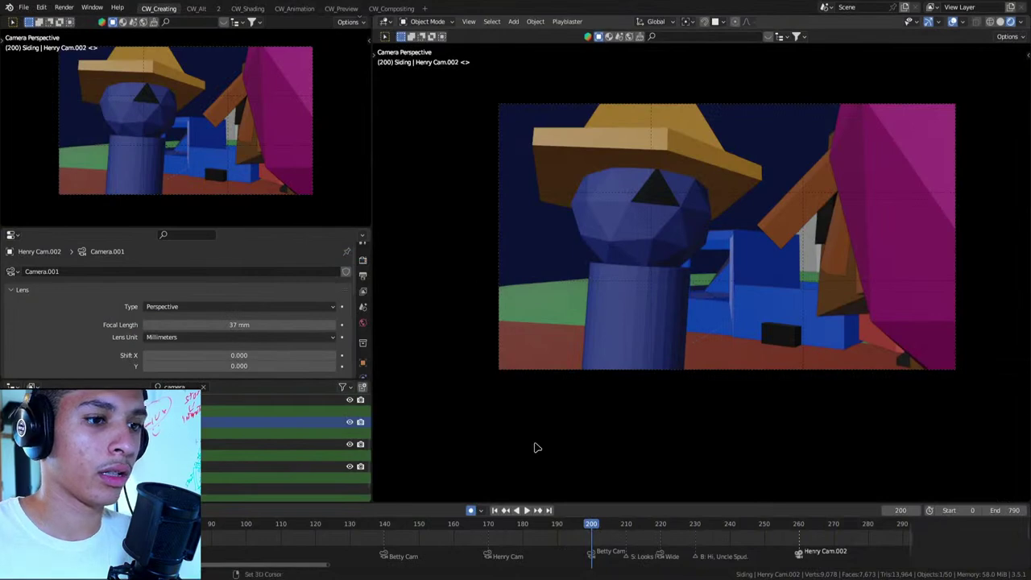
key(space)
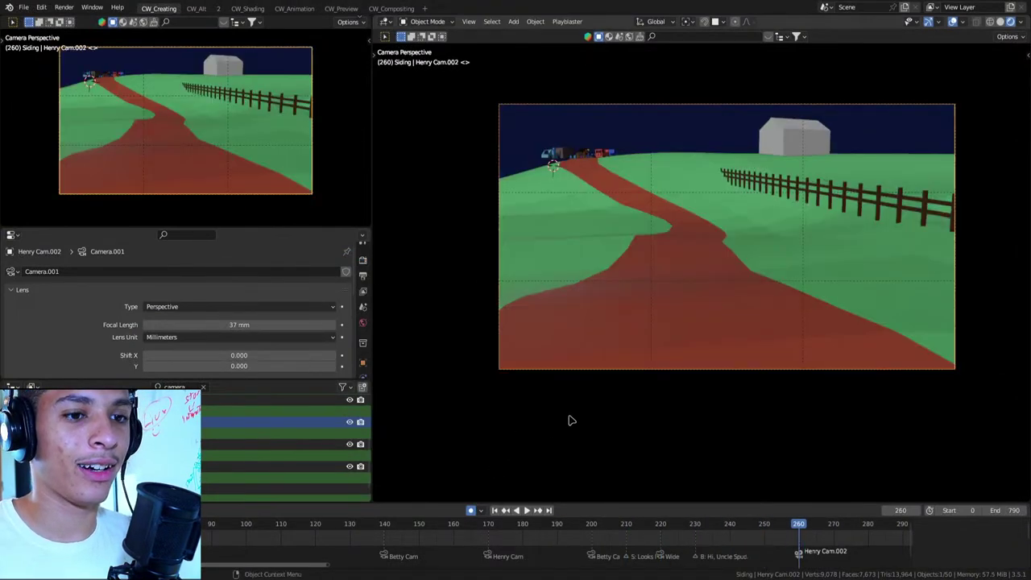
Walk the view close behind Spud and align the frame-260 shot camera to it
key(shift+grave)
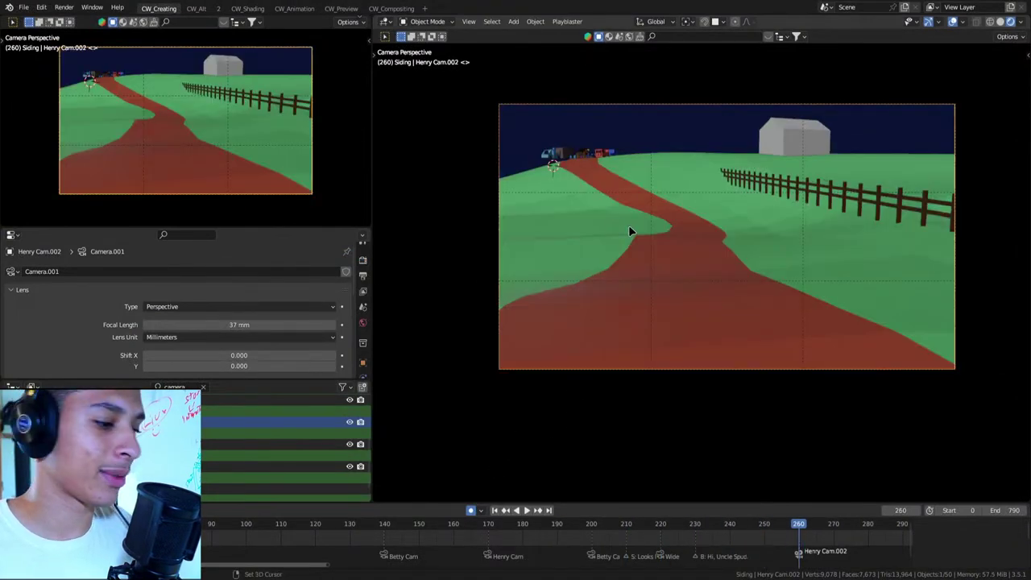
click(621, 191)
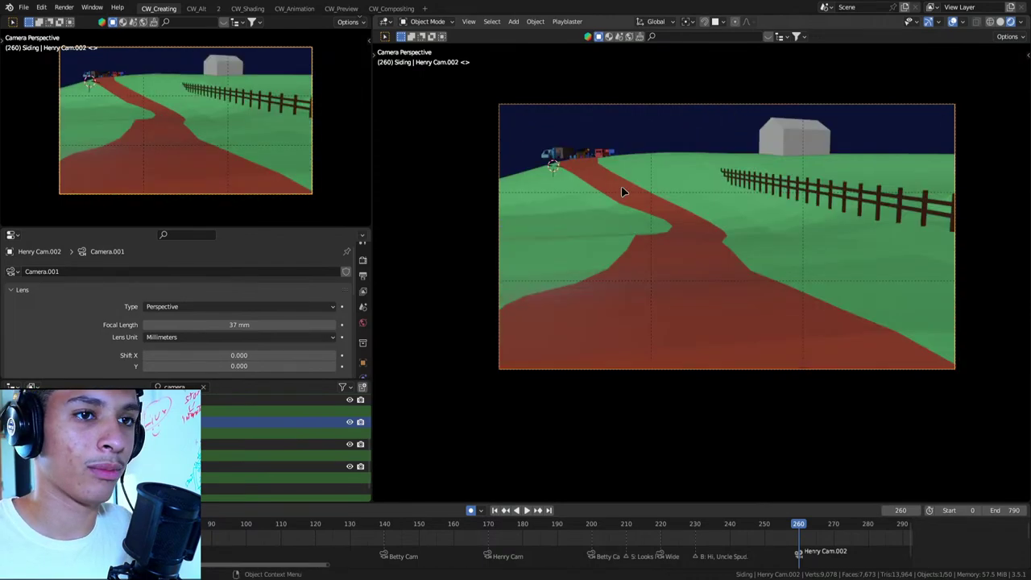
click(582, 155)
key(KP_Decimal)
mouse_move(602, 212)
middle_down()
mouse_move(525, 212)
mouse_move(685, 281)
mouse_move(642, 242)
mouse_move(689, 232)
mouse_move(671, 222)
middle_up()
key(ctrl+alt+KP_0)
Refine the shot camera's framing with walk navigation and select Spud
key(shift+grave)
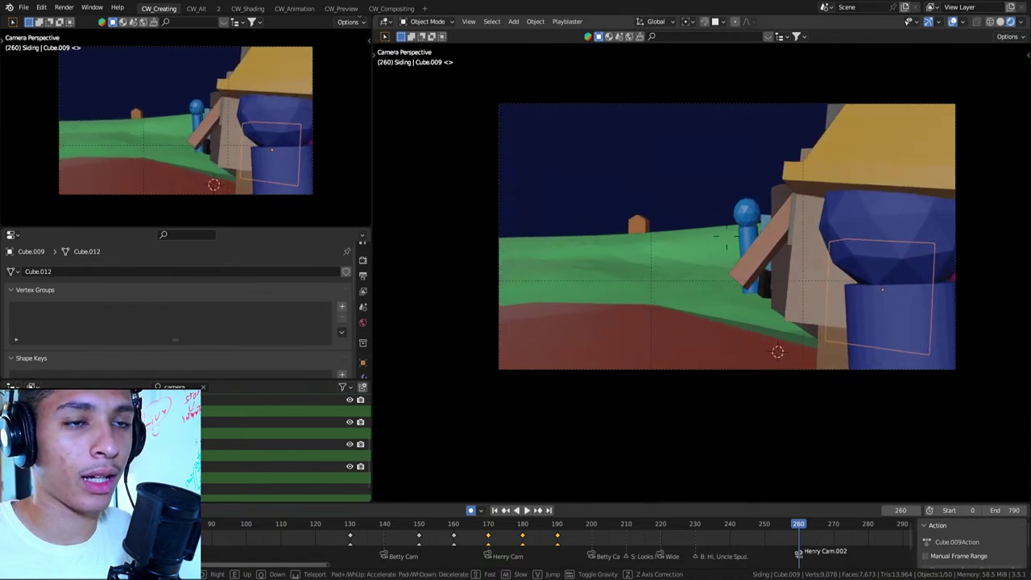
click(881, 236)
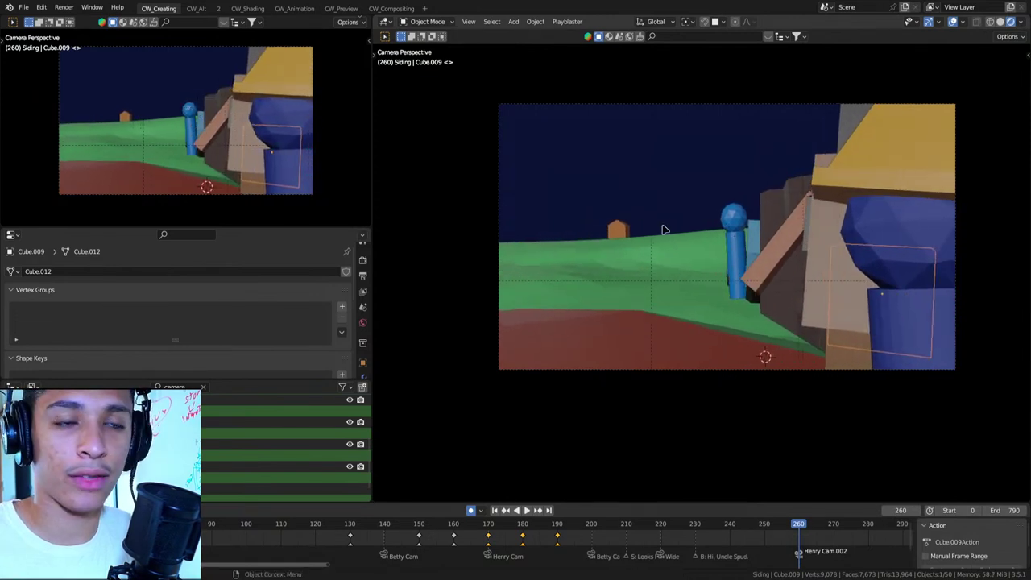
click(881, 236)
Move Spud along Y at frame 260 and step through the keyframes to check the shots
key(g)
key(y)
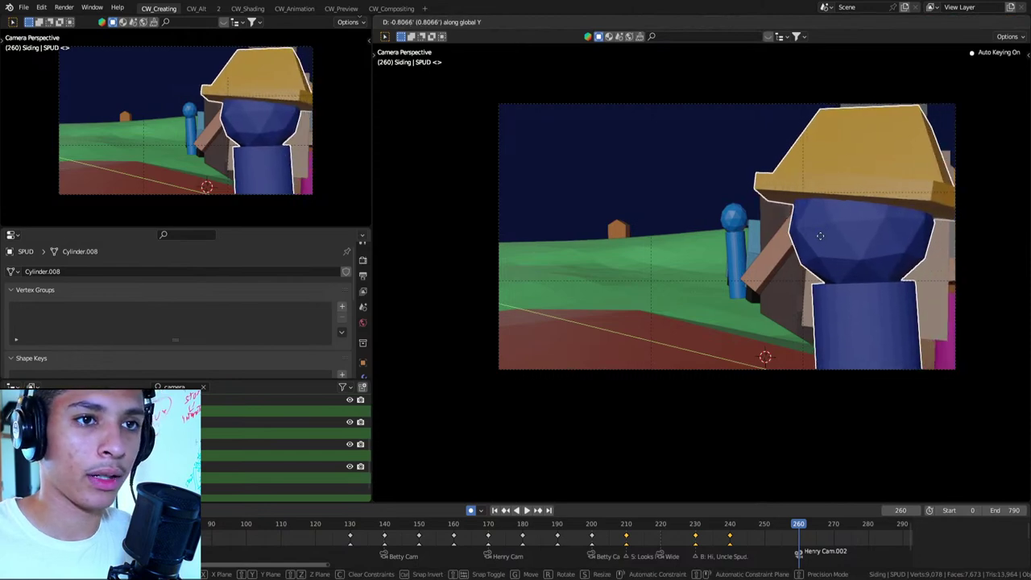
click(806, 242)
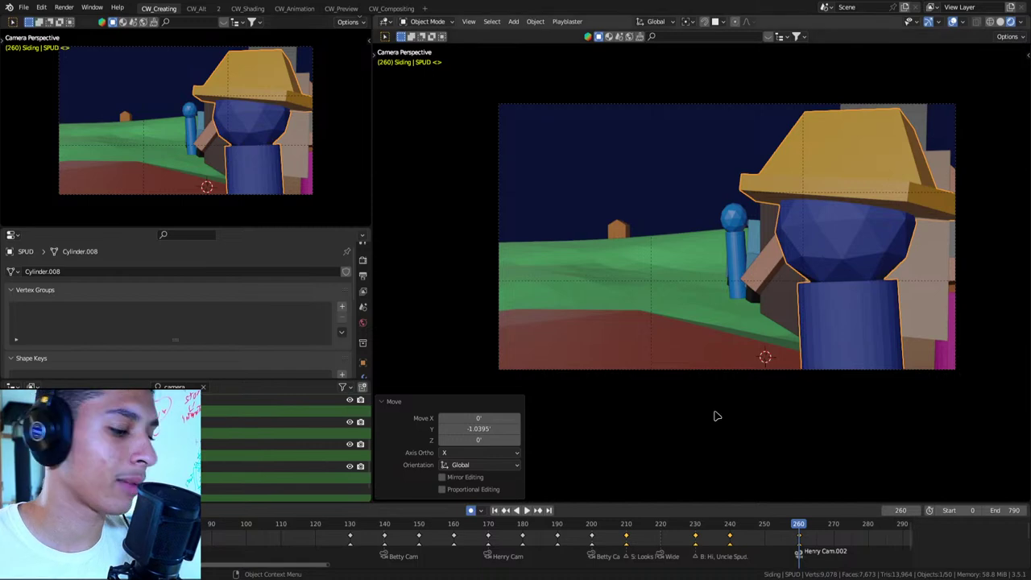
key(Down)
key(Down)
key(Down)
key(Down)
key(Down)
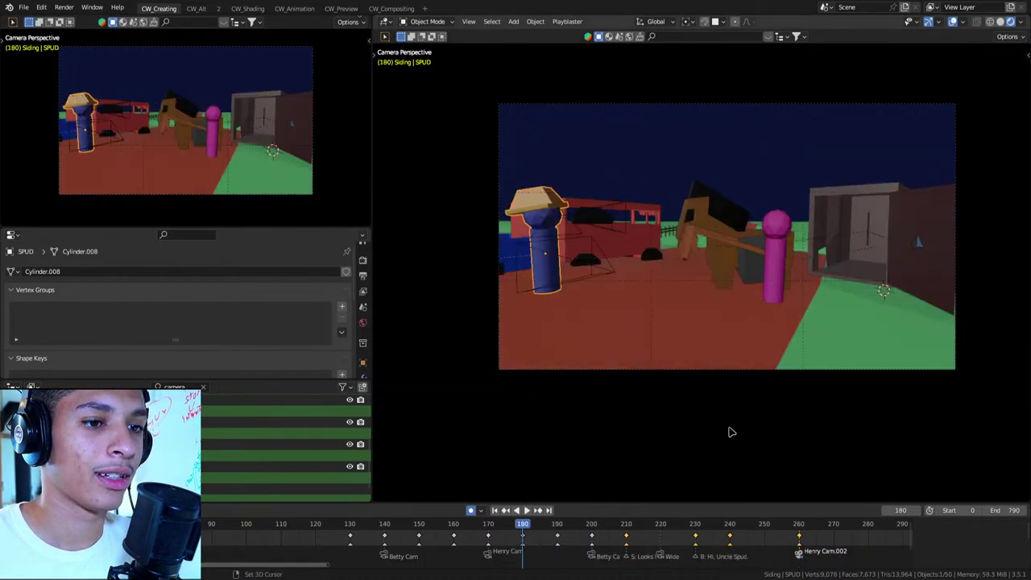
key(Down)
key(Down)
key(Up)
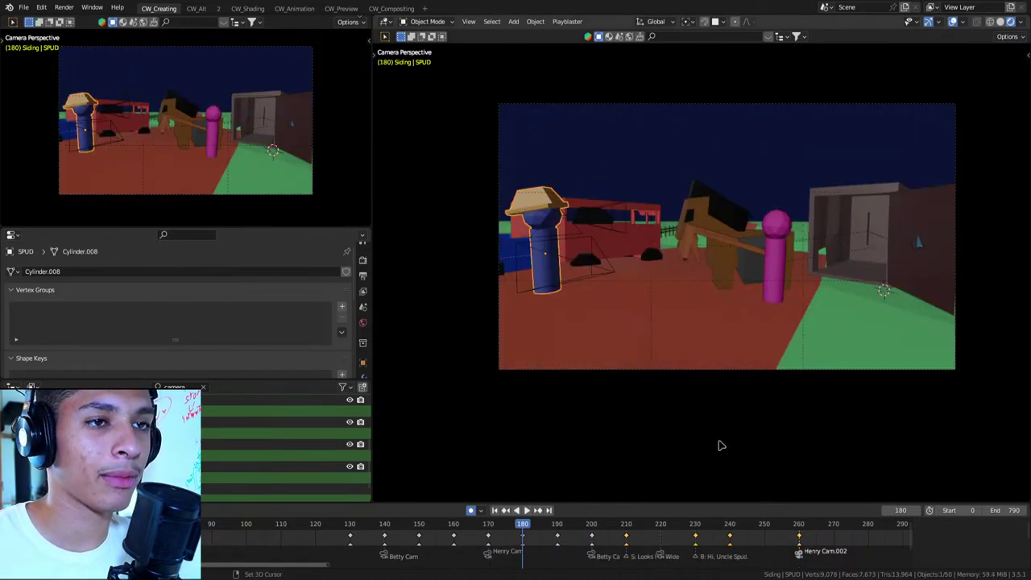
key(Up)
key(Up)
key(Up)
key(Up)
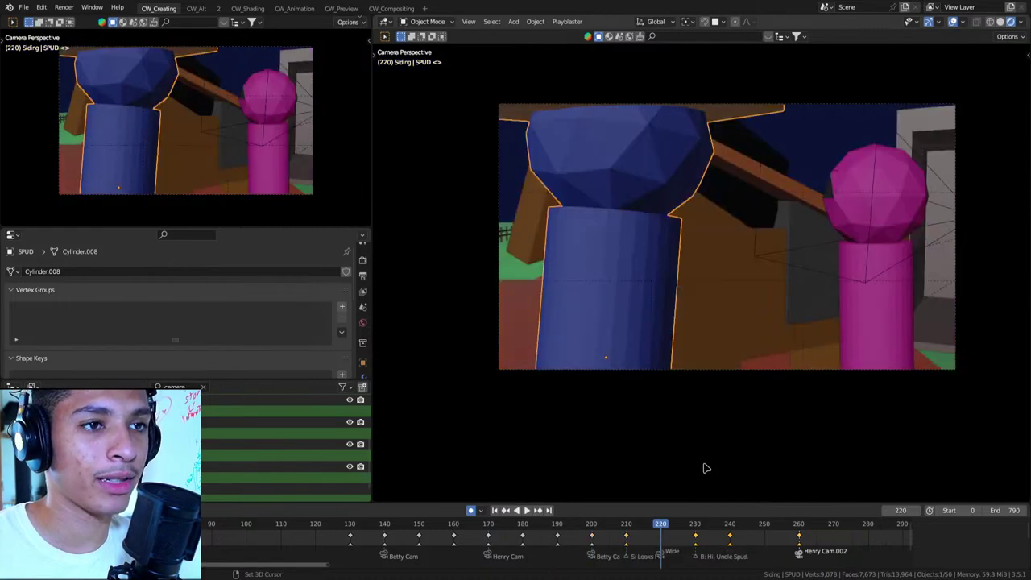
key(Up)
key(Up)
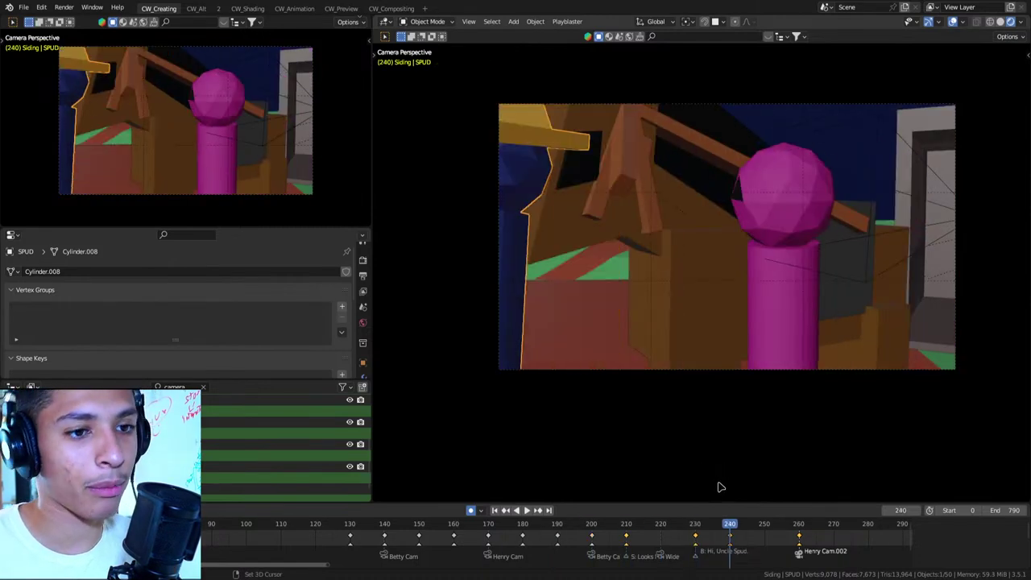
key(Up)
key(Up)
key(Down)
key(Down)
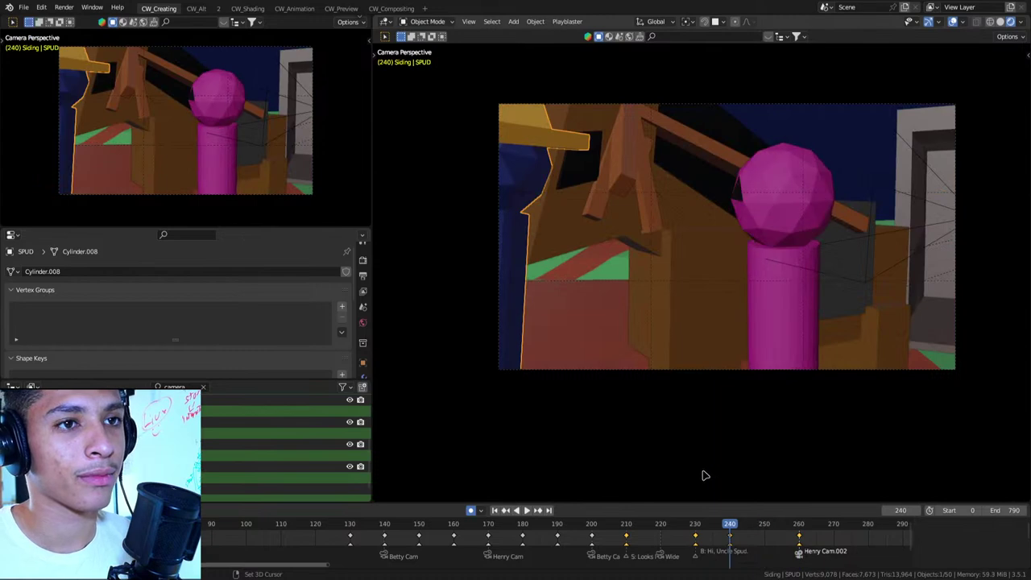
key(Up)
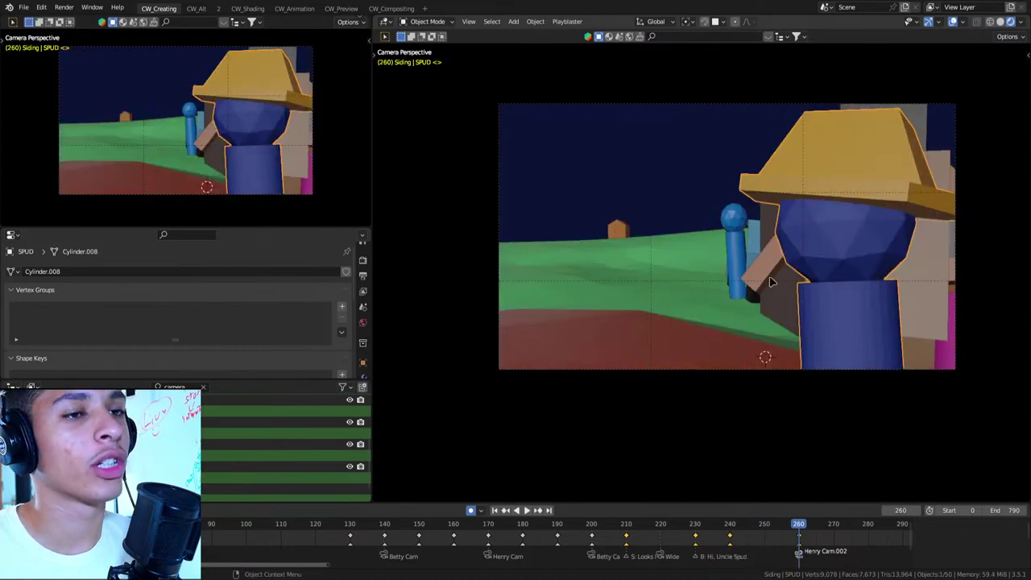
Shift Spud again along Y, nudge him slightly along X, and select Henry
key(g)
key(y)
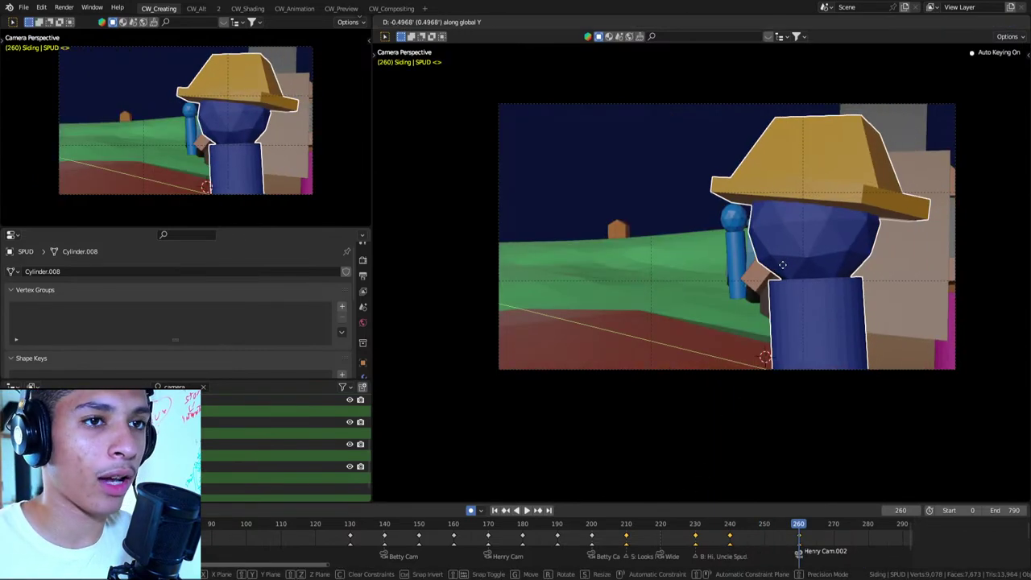
click(807, 266)
key(g)
click(753, 267)
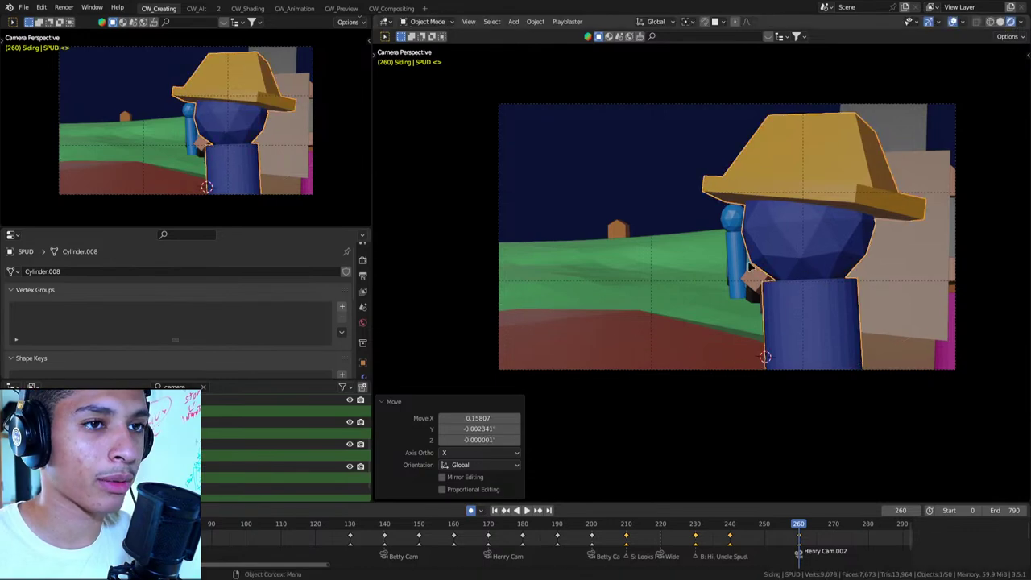
click(733, 256)
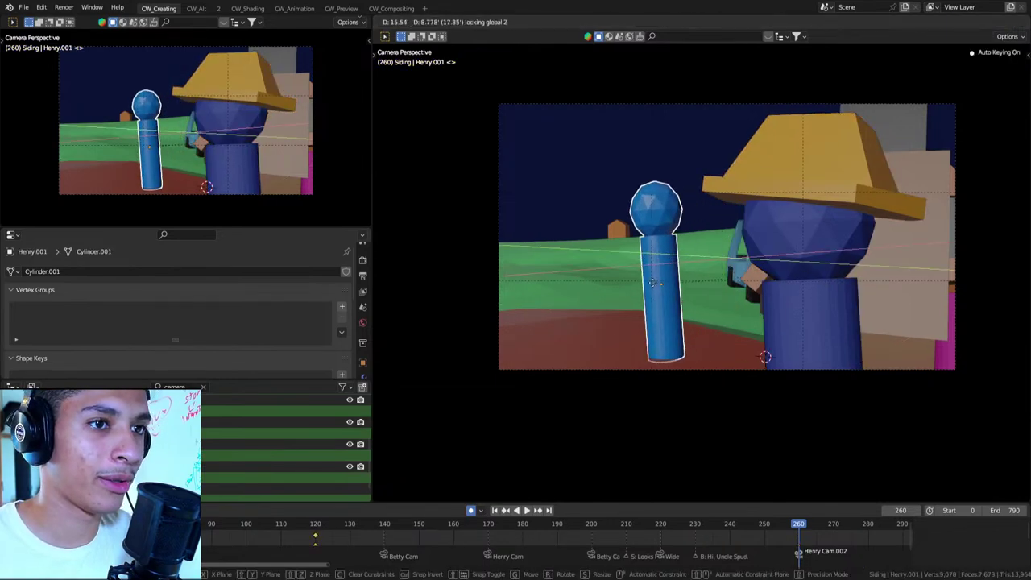
Reposition Henry and rotate him -71.8° on Z at frame 260
click(654, 266)
key(r)
key(z)
click(678, 278)
key(r)
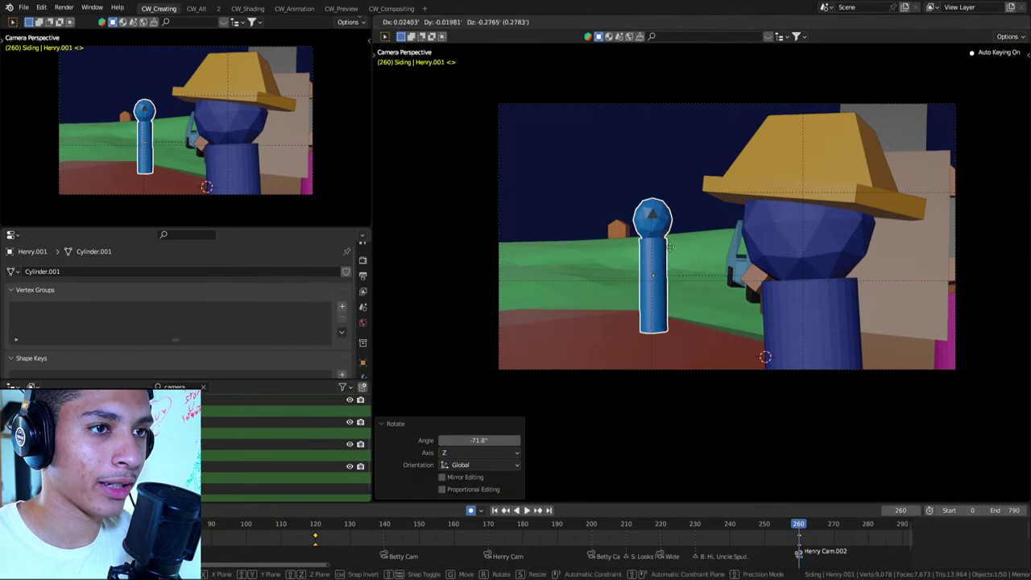
click(669, 238)
Refine the camera framing, then view Spud from the top, centred
key(shift+grave)
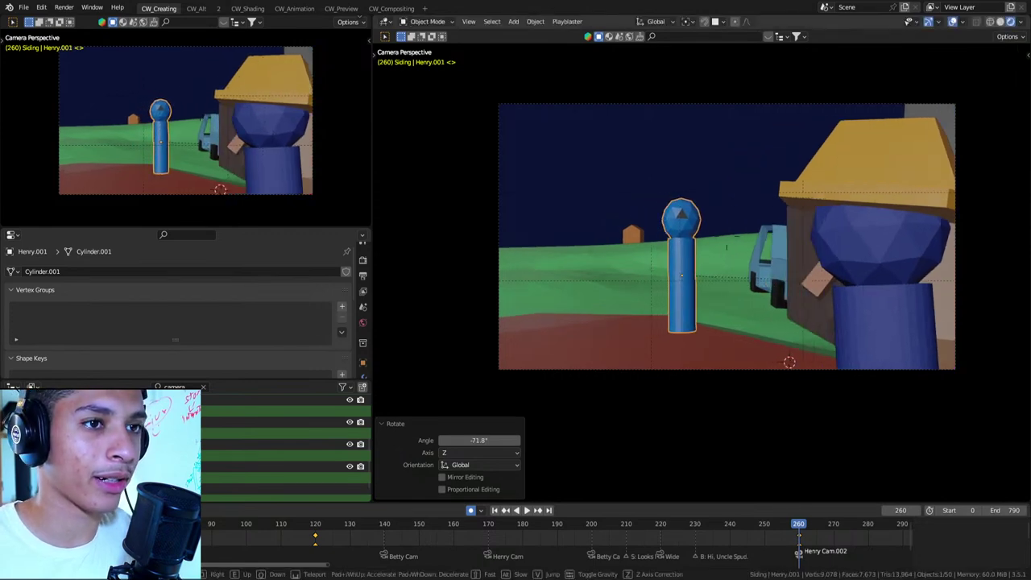
click(668, 236)
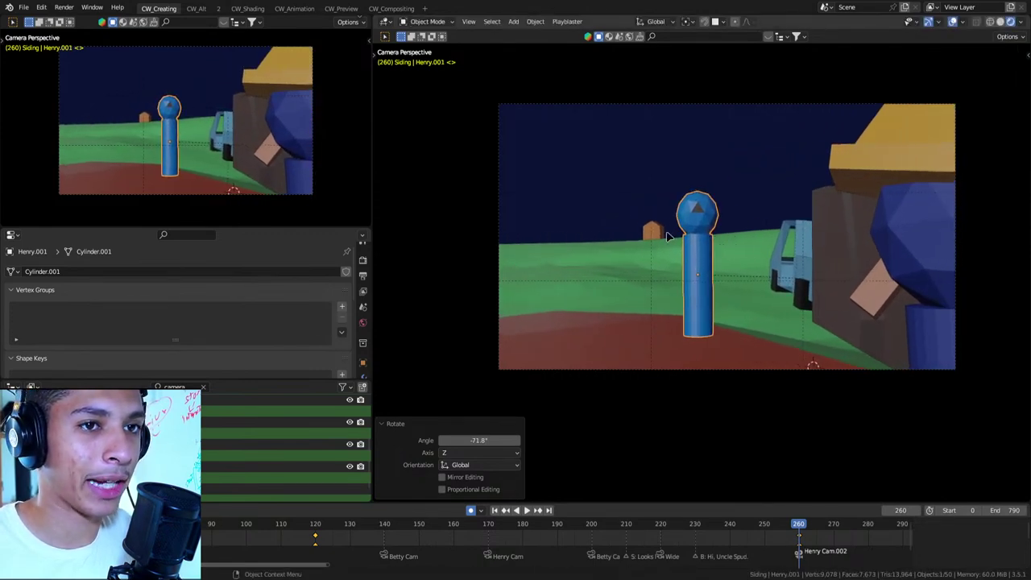
click(902, 256)
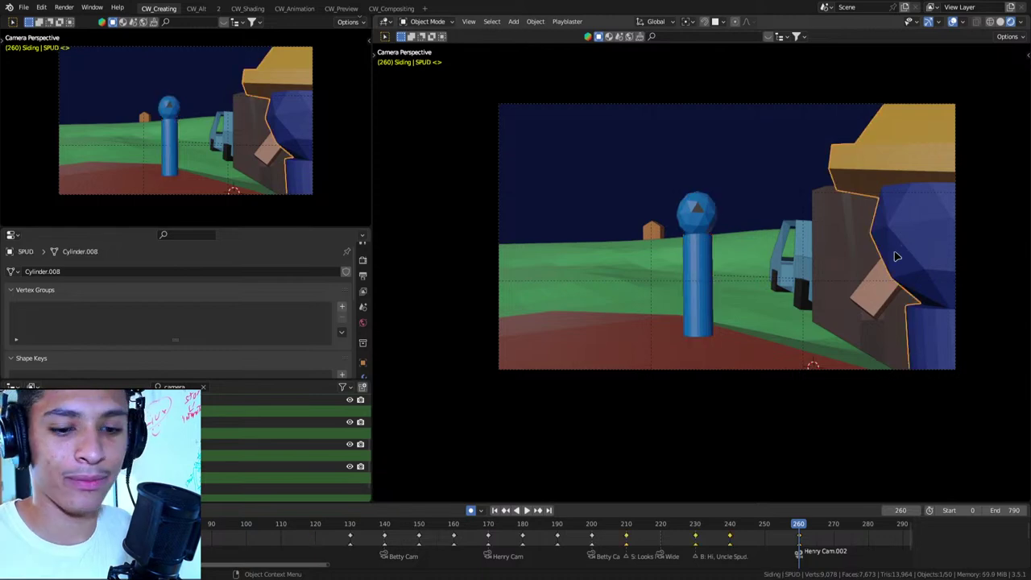
key(KP_7)
key(KP_Decimal)
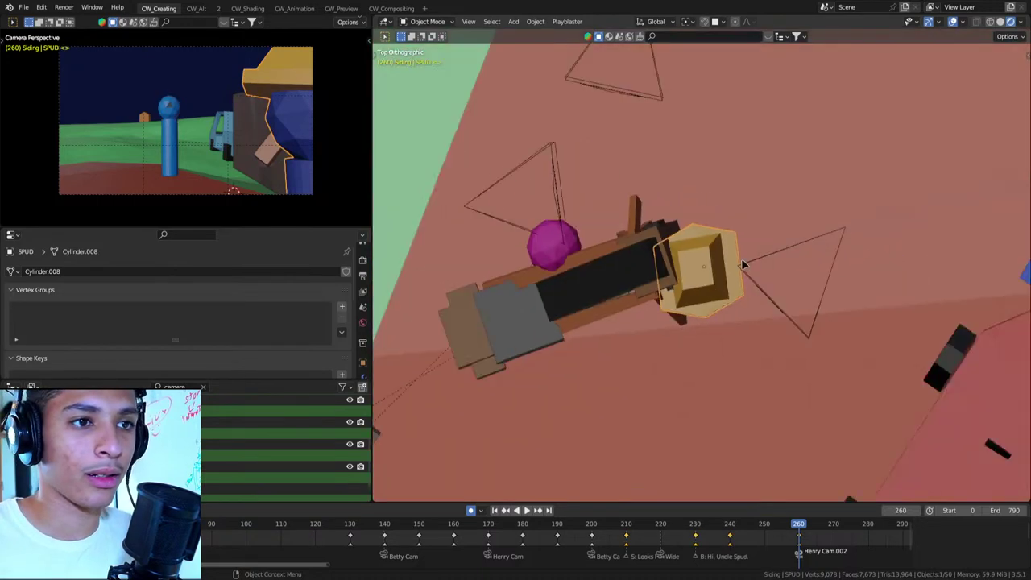
Rotate Spud's head to face a new direction
scroll(743, 264, down, 1)
key(r)
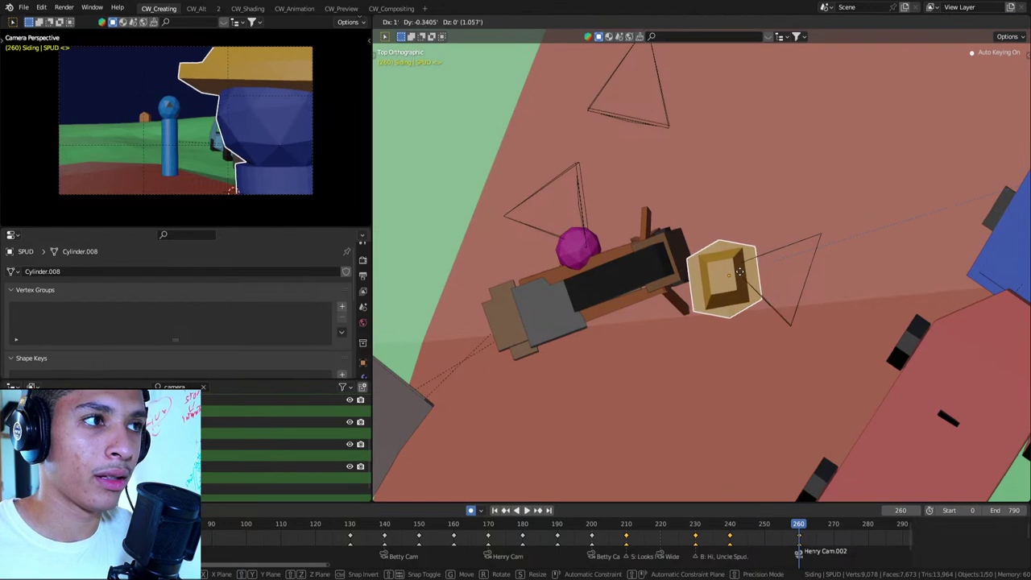
click(760, 294)
Move Henry Cam.002 beside Spud's car (0.85121' X, -0.46816' Y) and go to frame 140
click(778, 319)
key(g)
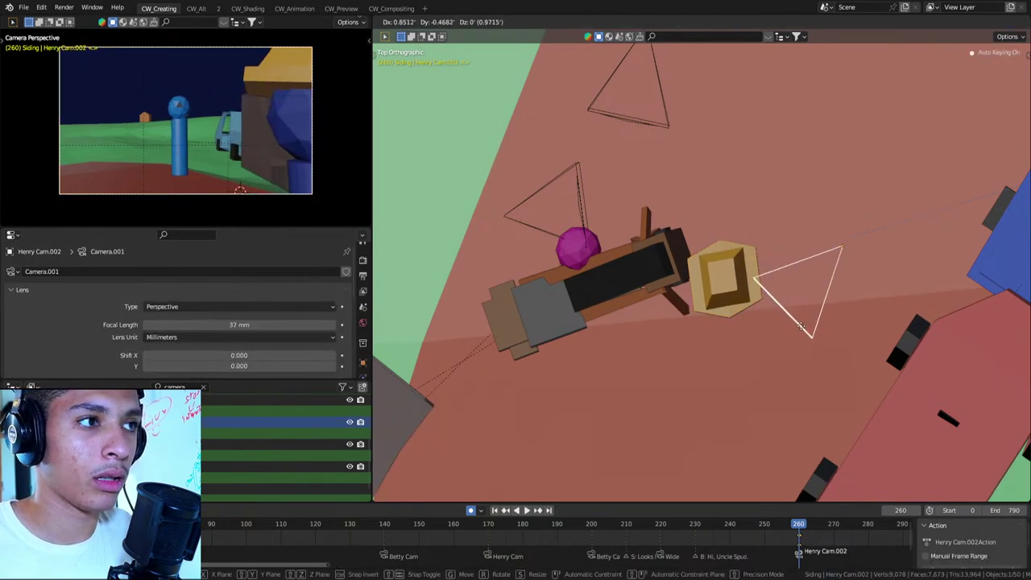
click(773, 316)
scroll(627, 318, down, 3)
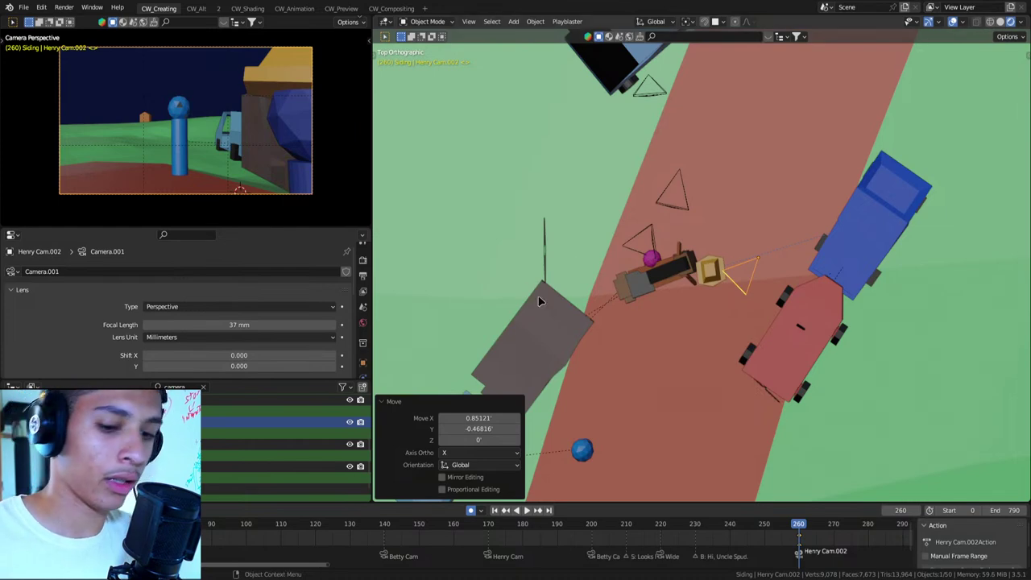
key(Up)
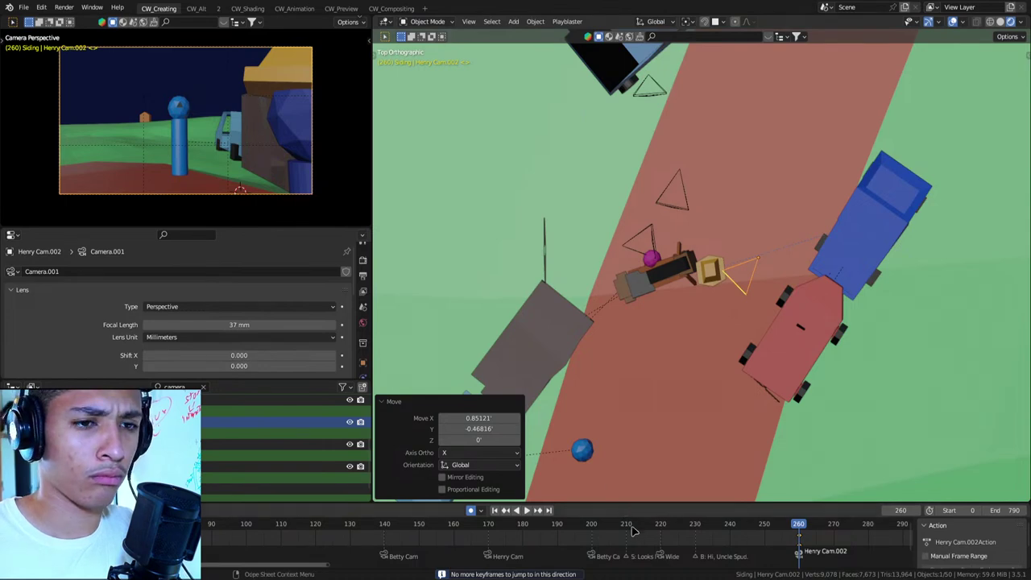
click(386, 525)
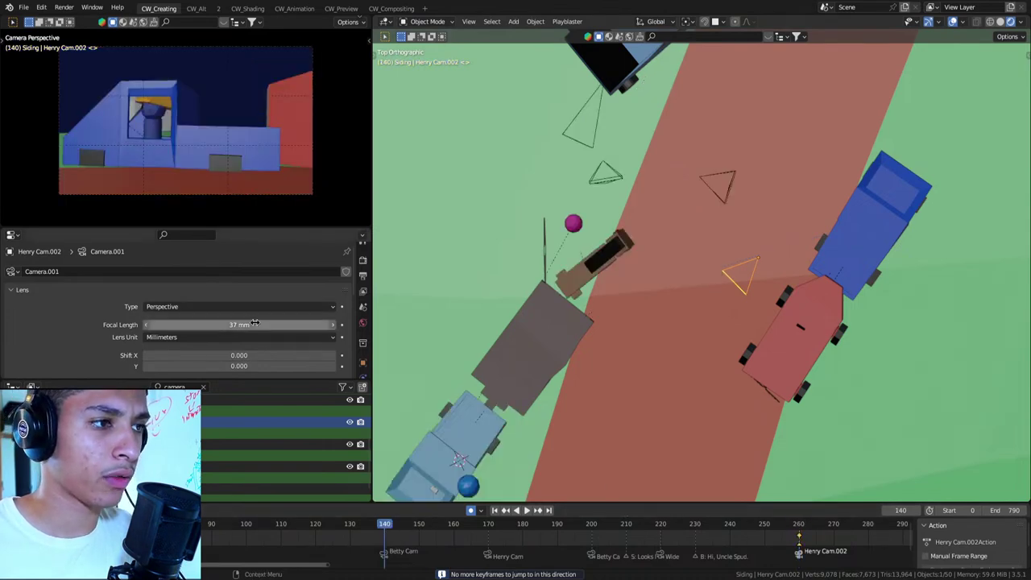
Keyframe Henry Cam.002's focal length at 37 mm on frame 140 and 75 mm on frame 260
key(i)
key(Up)
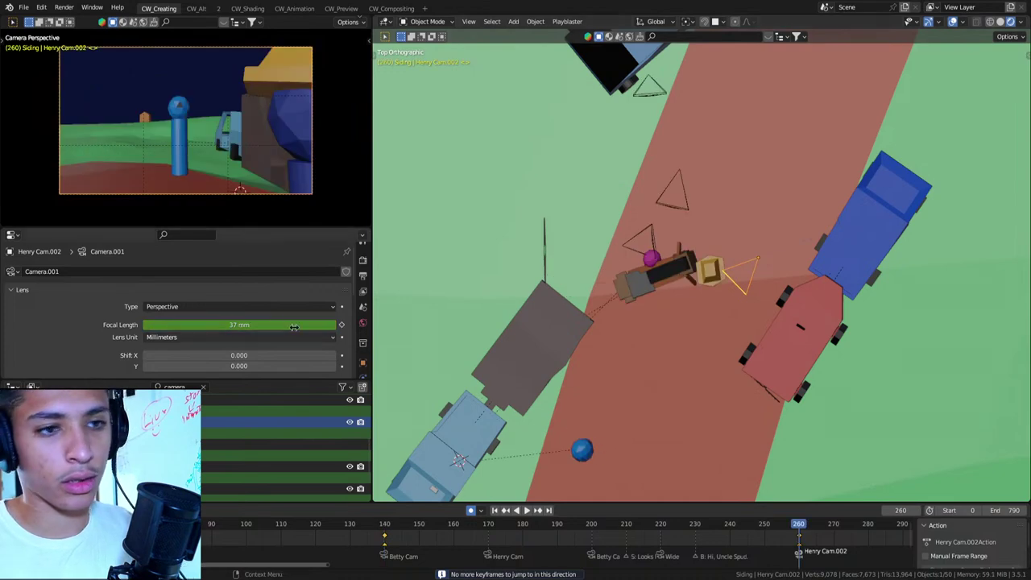
drag(244, 324, 274, 324)
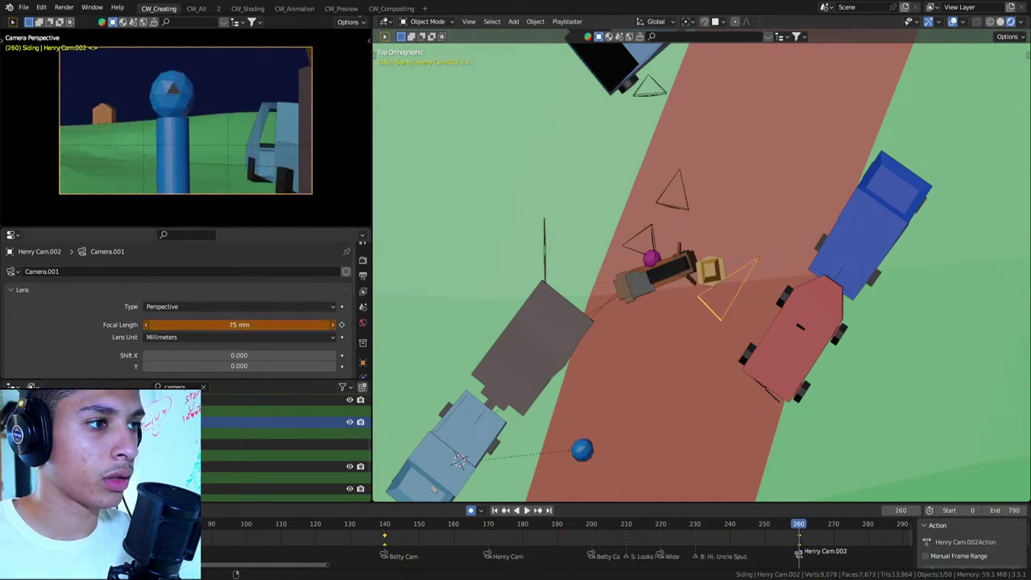
key(i)
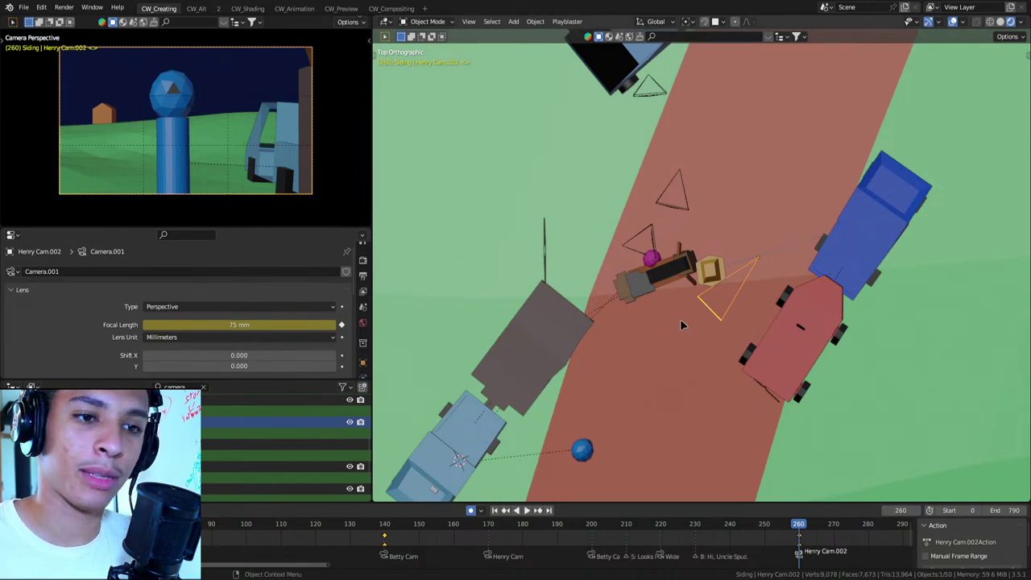
alt+scroll(683, 327, up, 20)
alt+scroll(681, 355, down, 10)
alt+scroll(684, 369, down, 10)
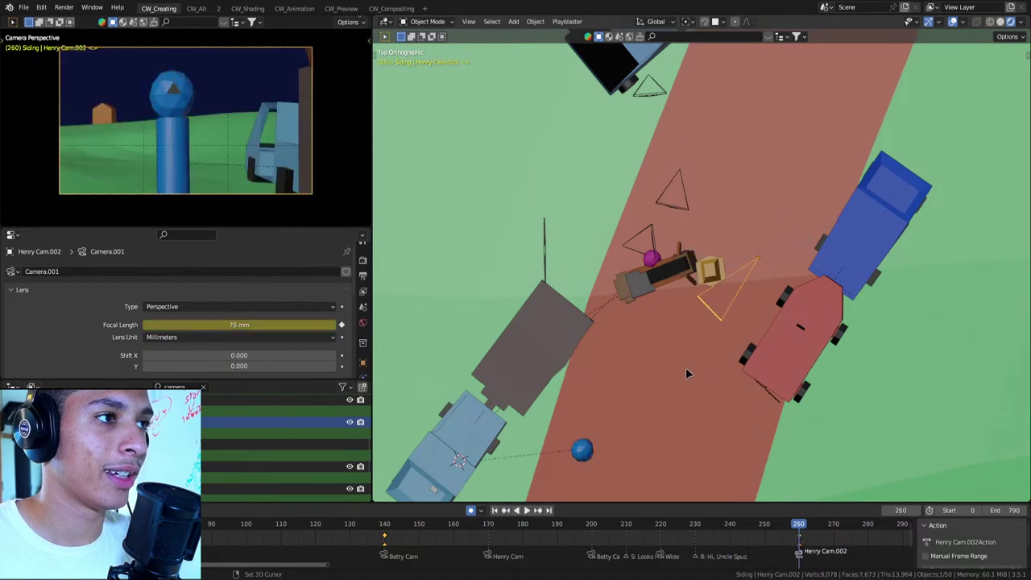
key(KP_0)
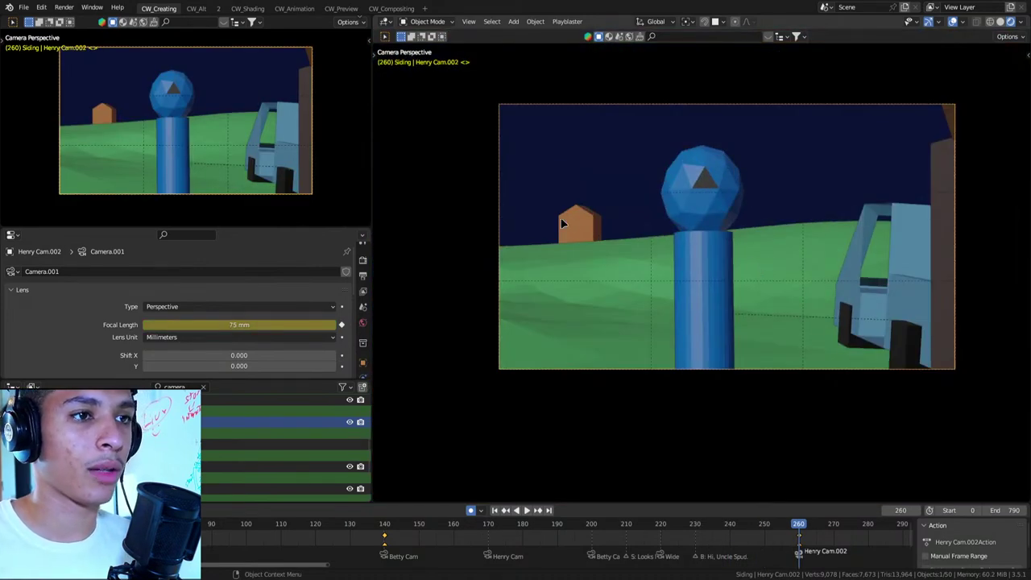
click(562, 224)
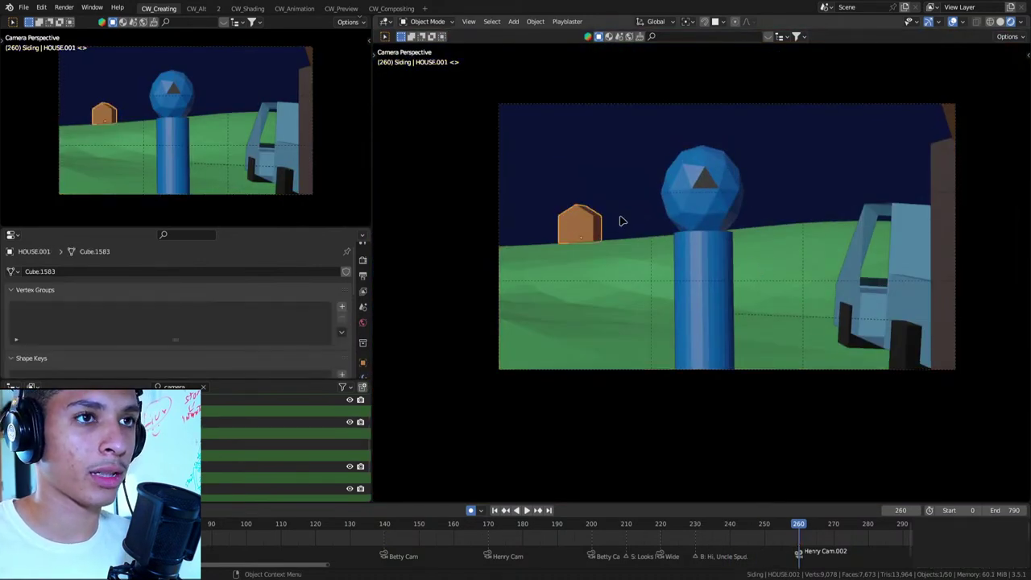
middle_drag(617, 221, 651, 204)
key(KP_0)
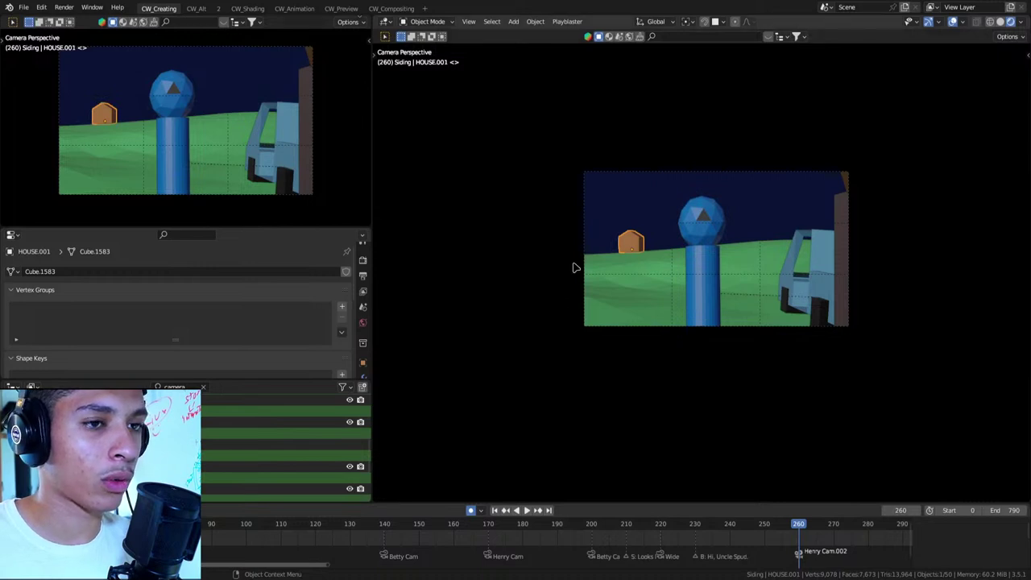
scroll(697, 231, up, 3)
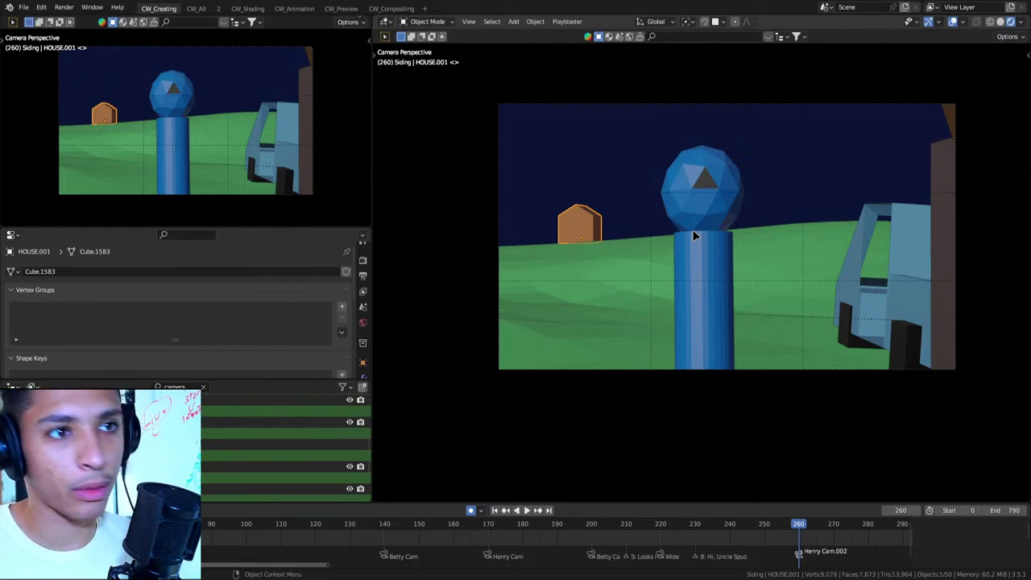
scroll(685, 197, up, 1)
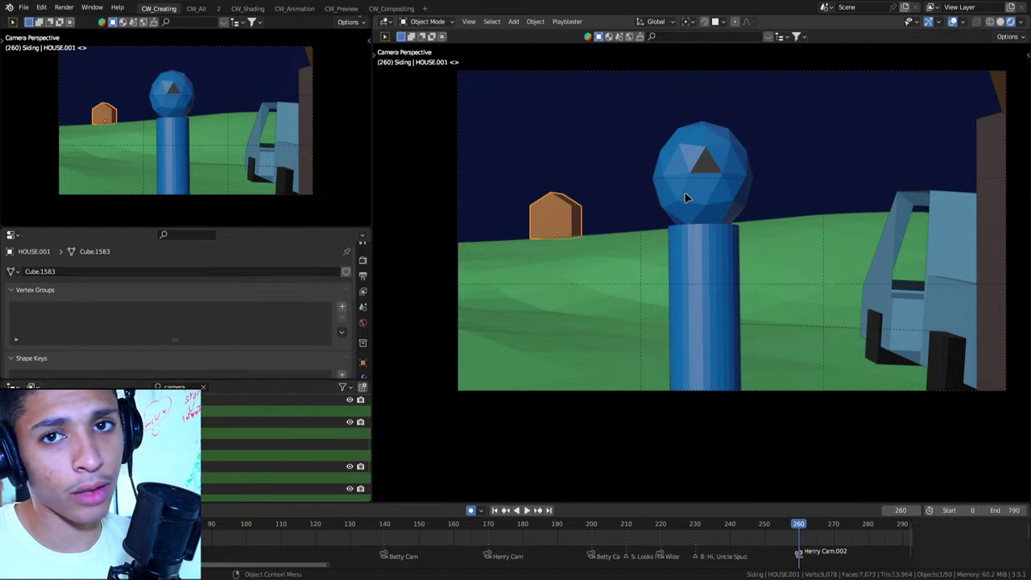
Shift Henry slightly left in the camera shot and give him a small 5.16°/6.88° trackball tilt
middle_drag(705, 185, 700, 241)
click(700, 241)
key(KP_Decimal)
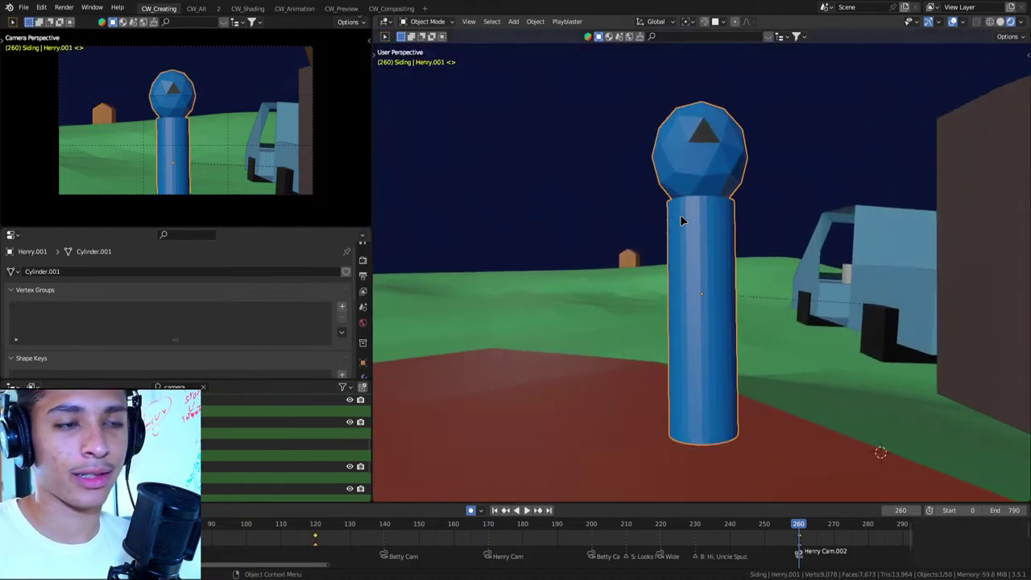
scroll(669, 210, down, 3)
key(KP_0)
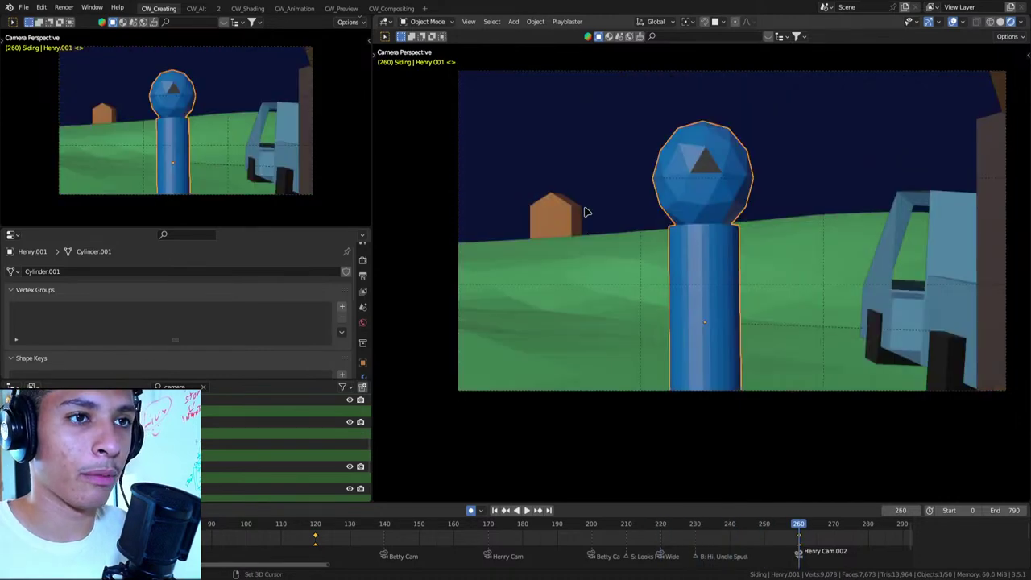
key(g)
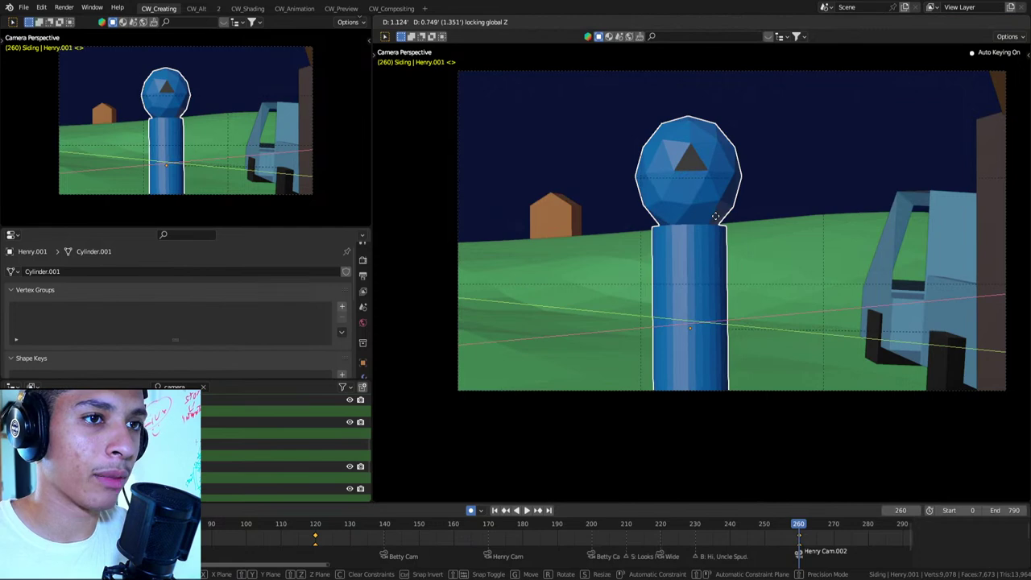
click(698, 214)
key(r)
key(r)
click(705, 225)
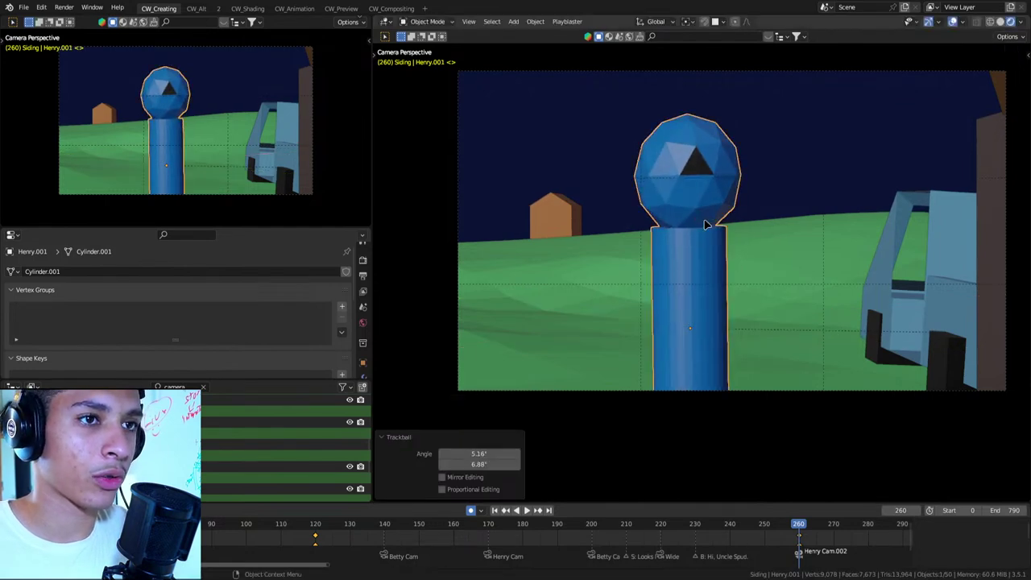
Try moving the house but cancel, then check frame 270 and return to 260
click(578, 218)
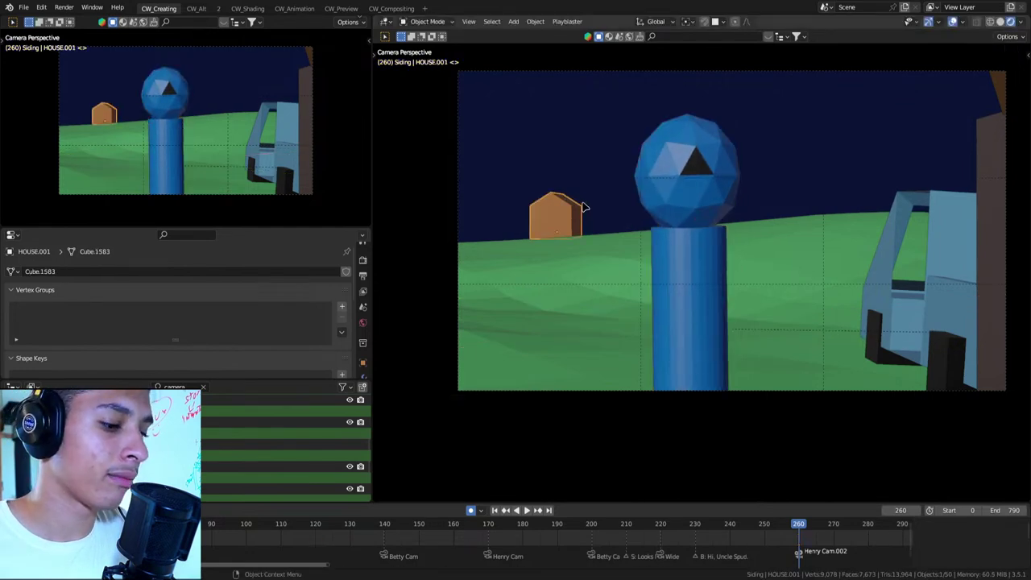
key(g)
key(Escape)
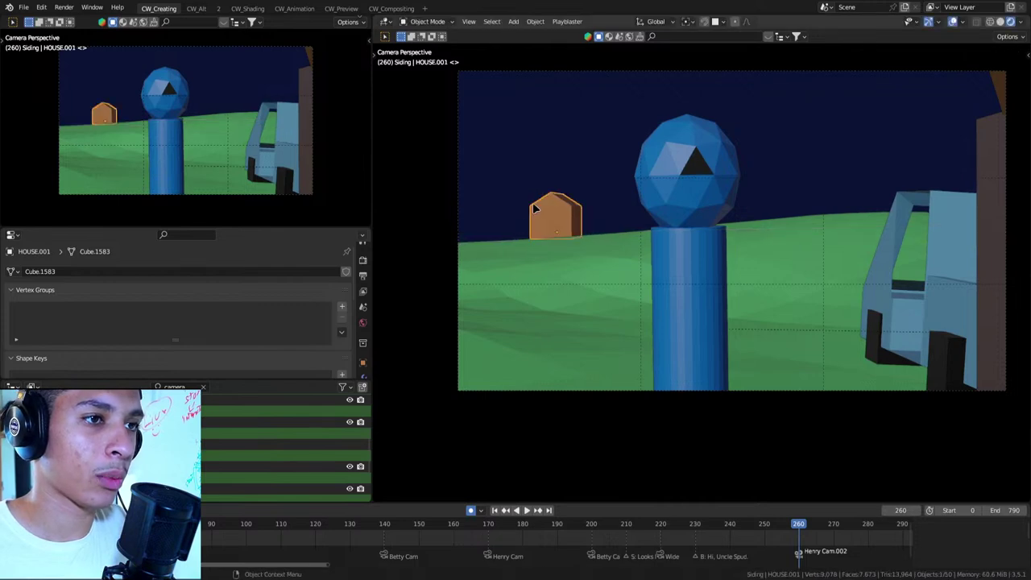
key(Left)
key(Up)
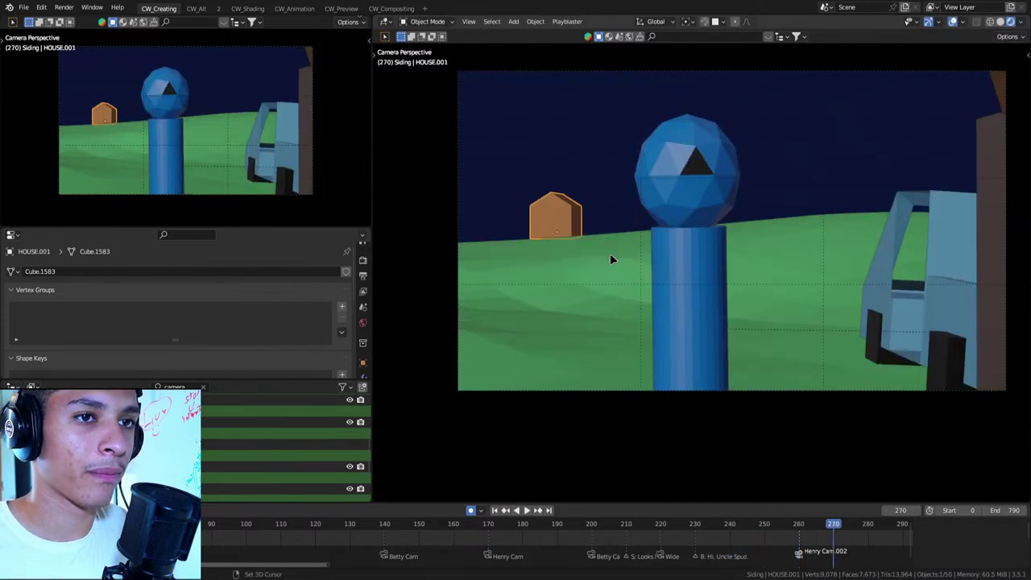
key(Down)
Select Henry in top view and start dragging him toward the blue truck
click(680, 252)
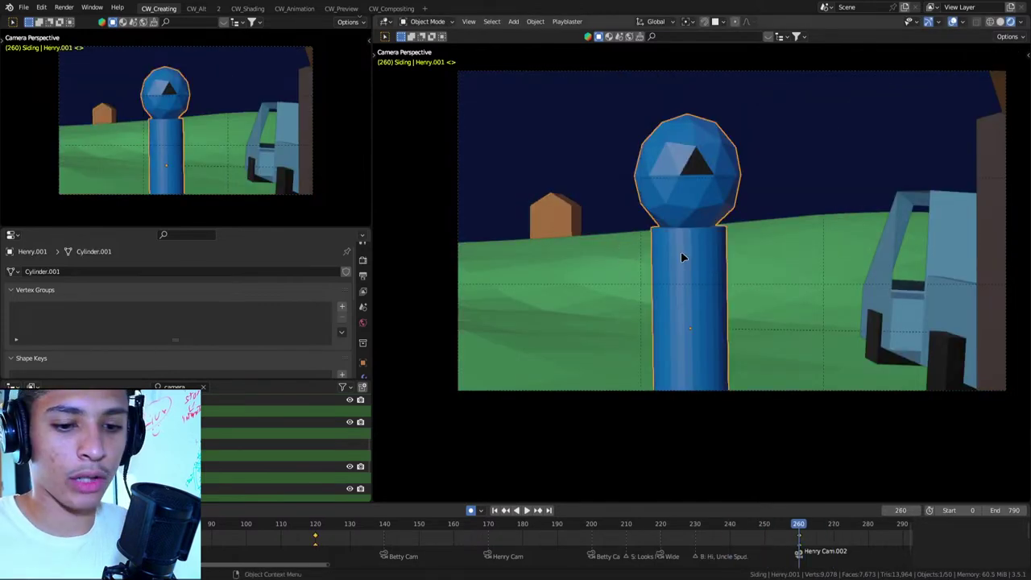
key(KP_7)
scroll(680, 256, down, 3)
key(g)
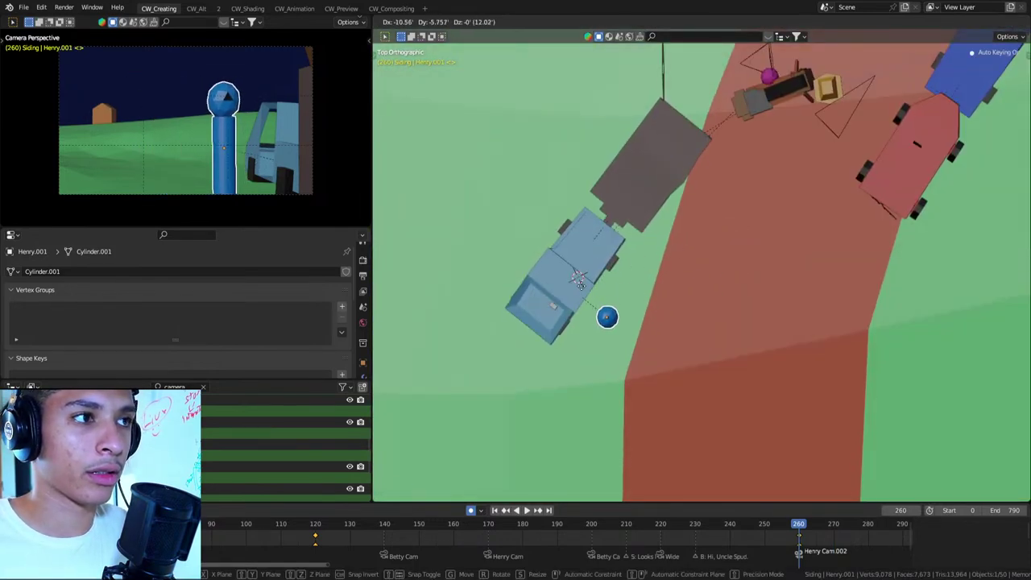
Place Henry at the road's edge beside the pale blue truck at frame 260
click(714, 275)
key(r)
key(z)
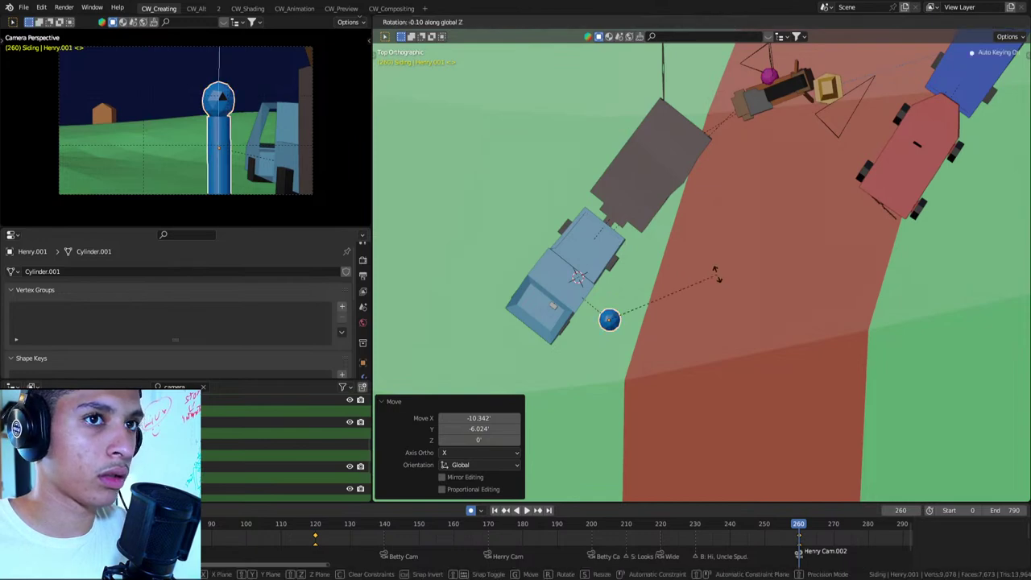
key(g)
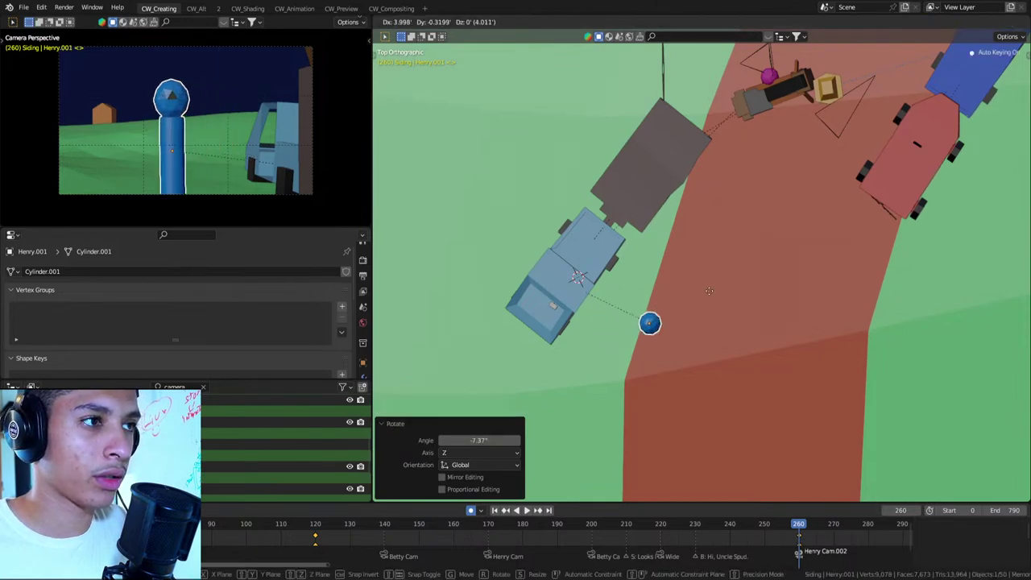
click(720, 271)
At frame 270, move Henry further onto the road with height locked and tilt him slightly
key(Up)
key(g)
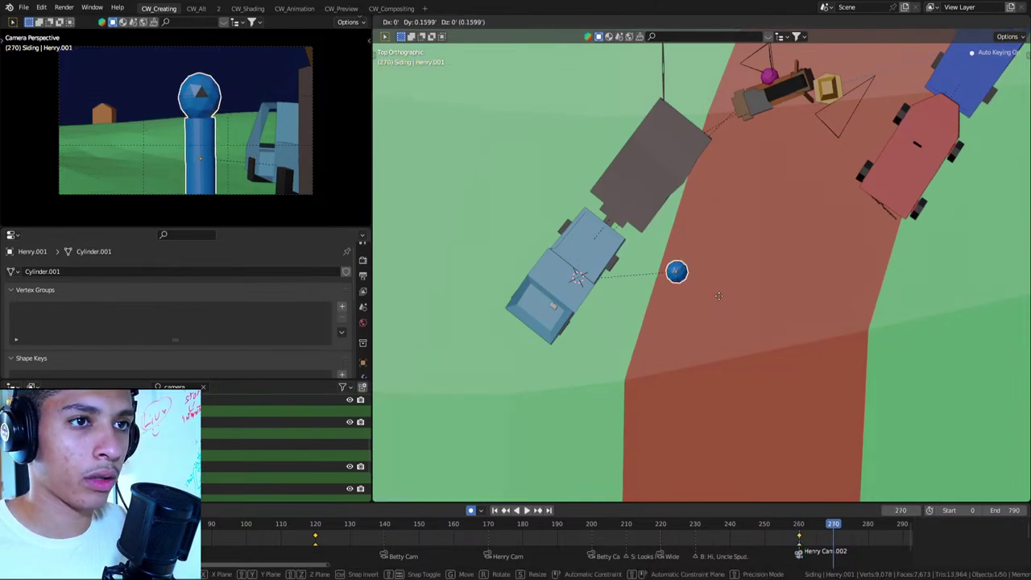
key(shift+z)
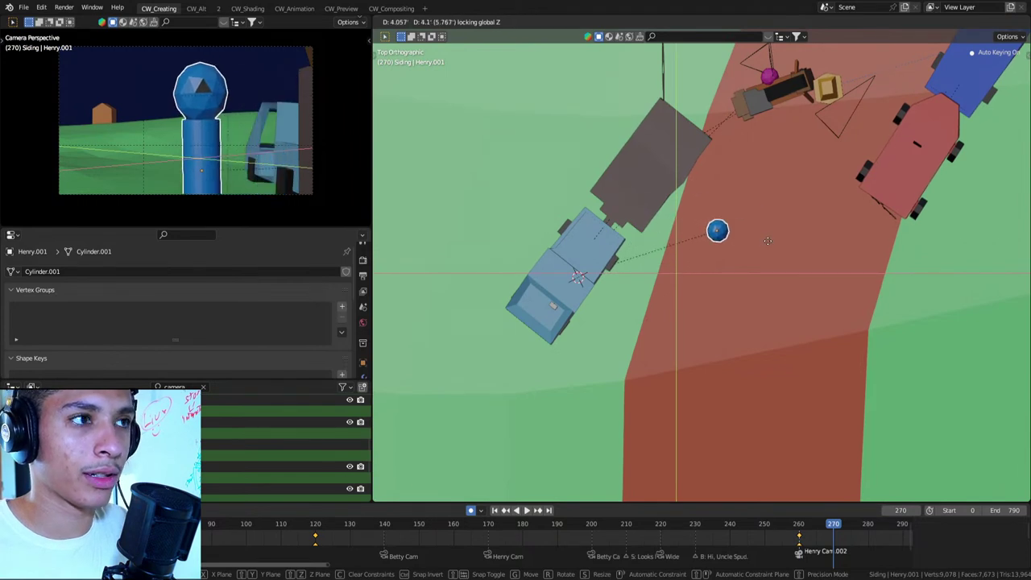
click(739, 232)
key(r)
key(r)
click(745, 230)
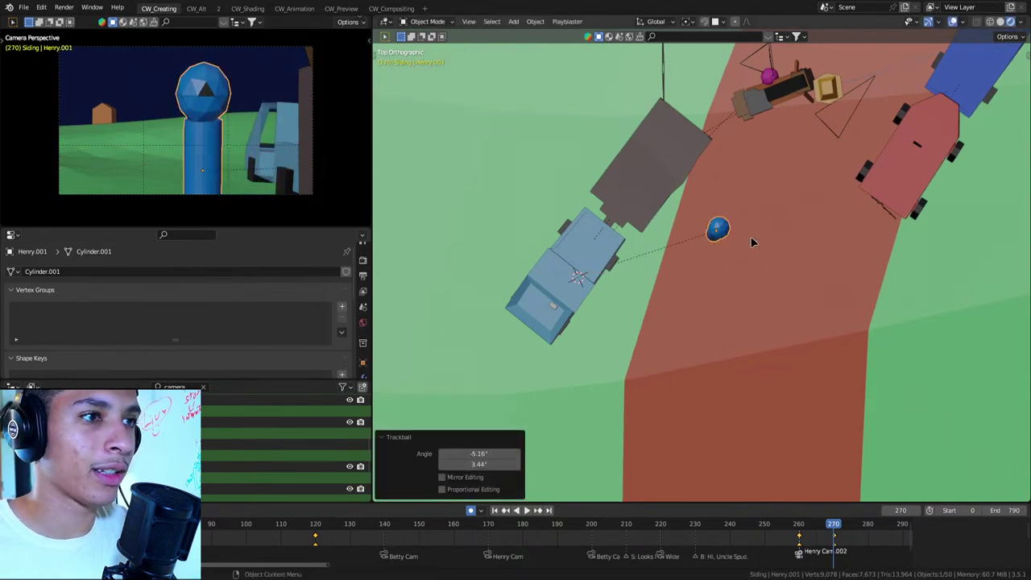
At frame 280, move Henry 8.1617' X and 6.8982' Y to stand near the red car
key(Up)
key(g)
key(shift+z)
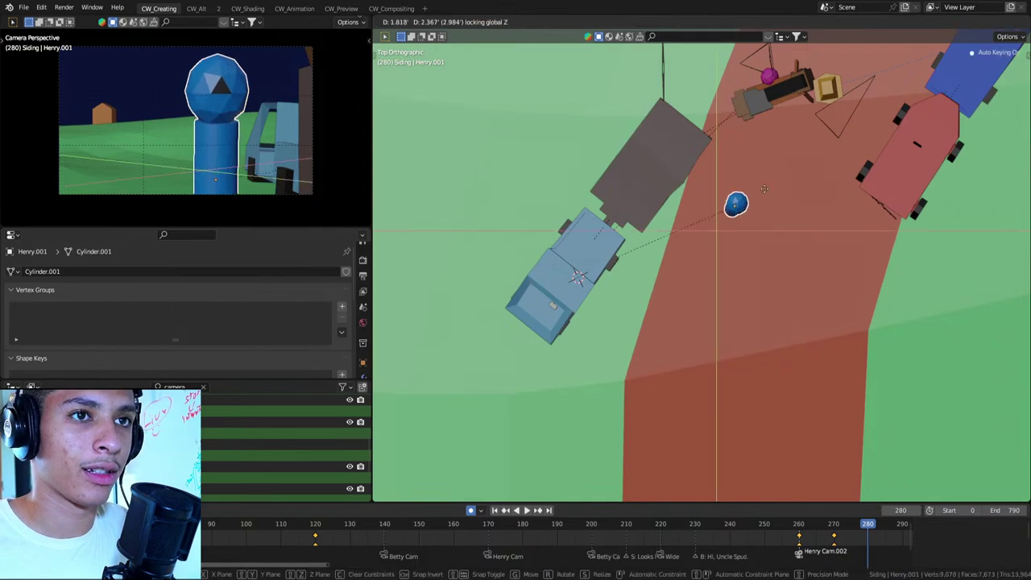
click(825, 147)
key(r)
key(r)
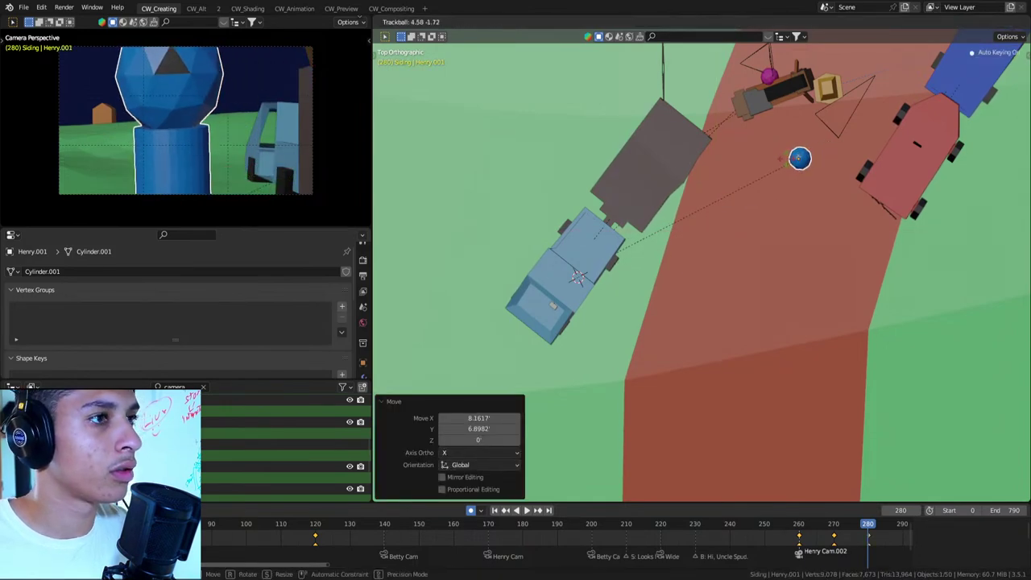
right_click(788, 165)
Move Spud along X to a new spot on the road at frame 280
key(g)
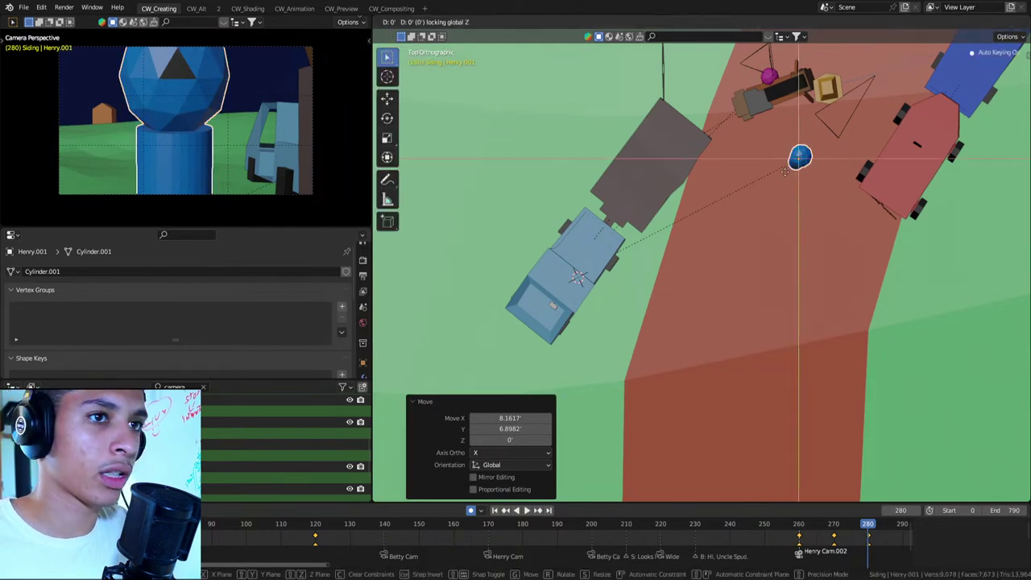
click(769, 199)
click(825, 98)
key(g)
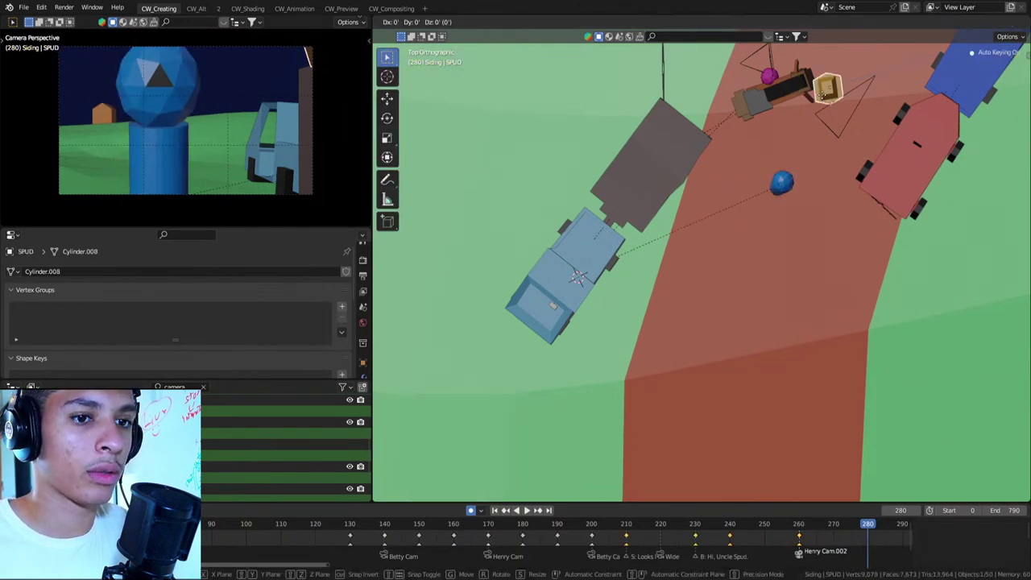
key(x)
click(818, 111)
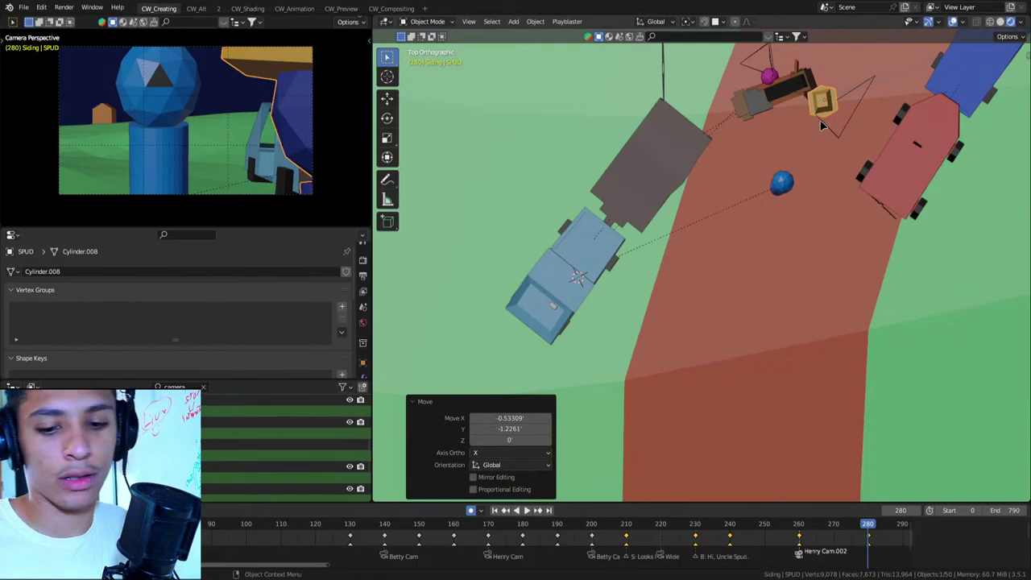
Scale Henry to 0.904 and give him a slight trackball tilt
scroll(821, 125, up, 5)
mouse_move(668, 295)
middle_down()
mouse_move(689, 243)
mouse_move(740, 241)
middle_up()
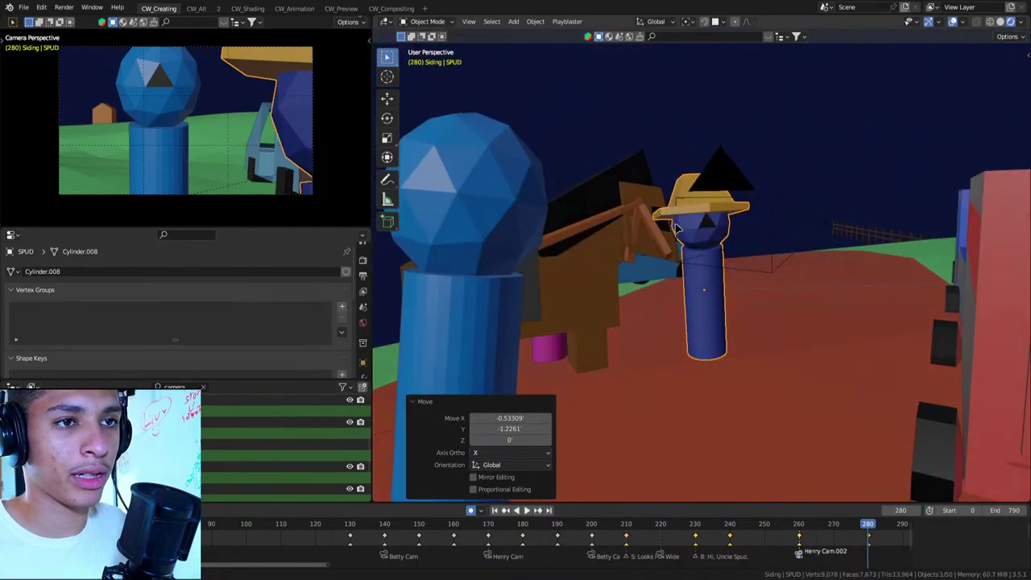
click(500, 269)
scroll(596, 256, down, 3)
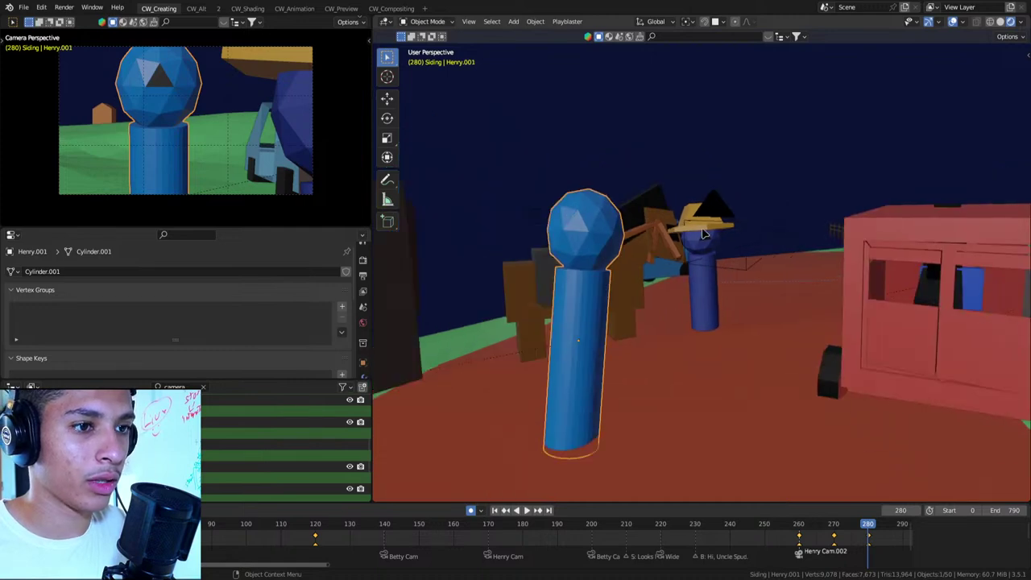
key(s)
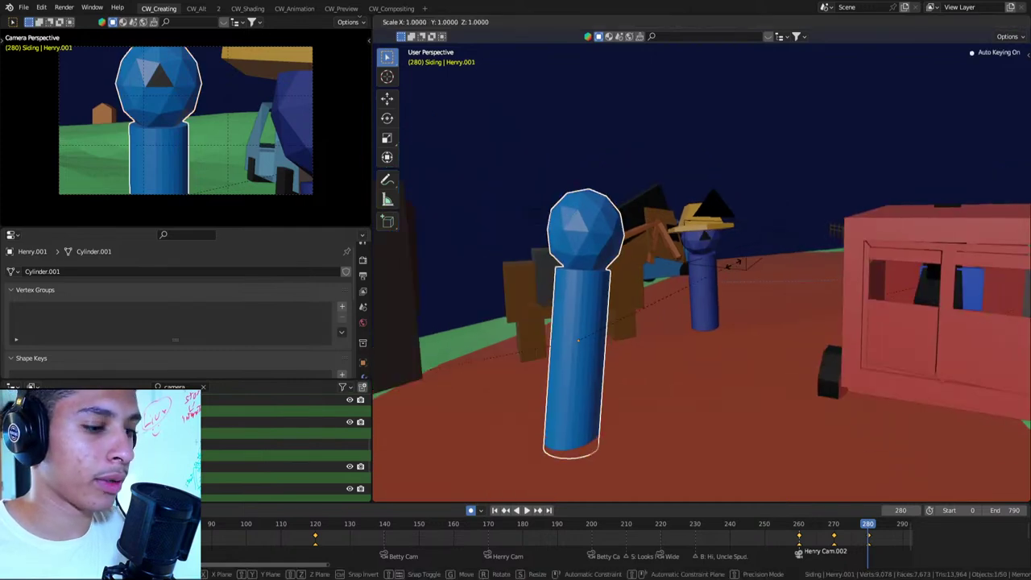
click(598, 266)
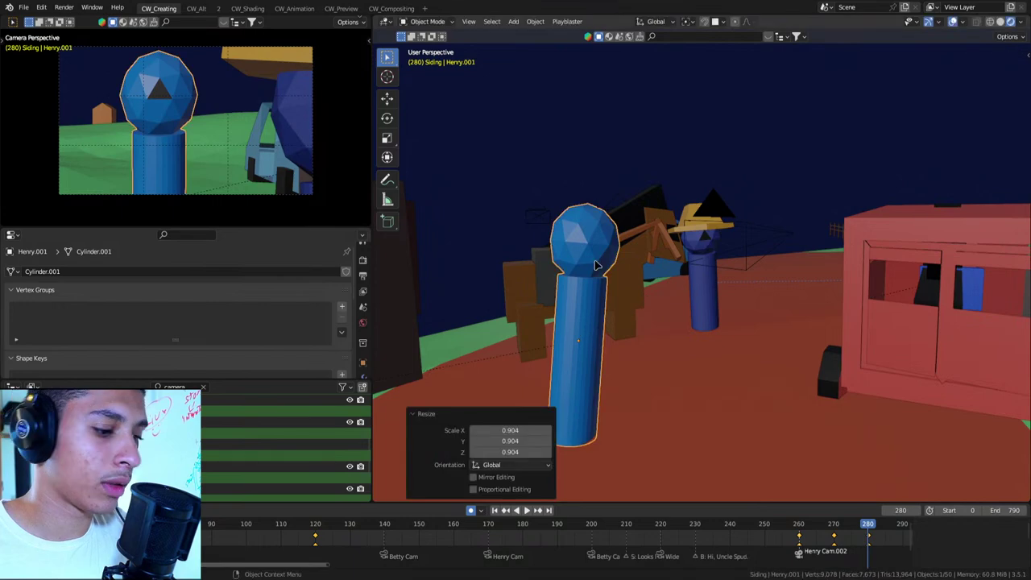
key(r)
key(r)
click(595, 268)
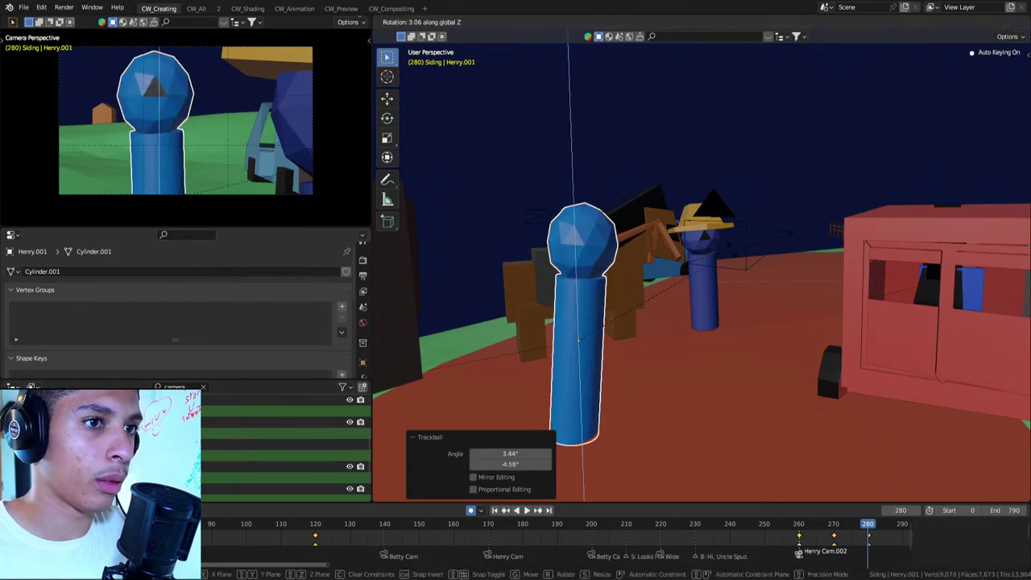
Leave Spud in place and switch back to the Fade In screenplay
click(699, 269)
click(701, 285)
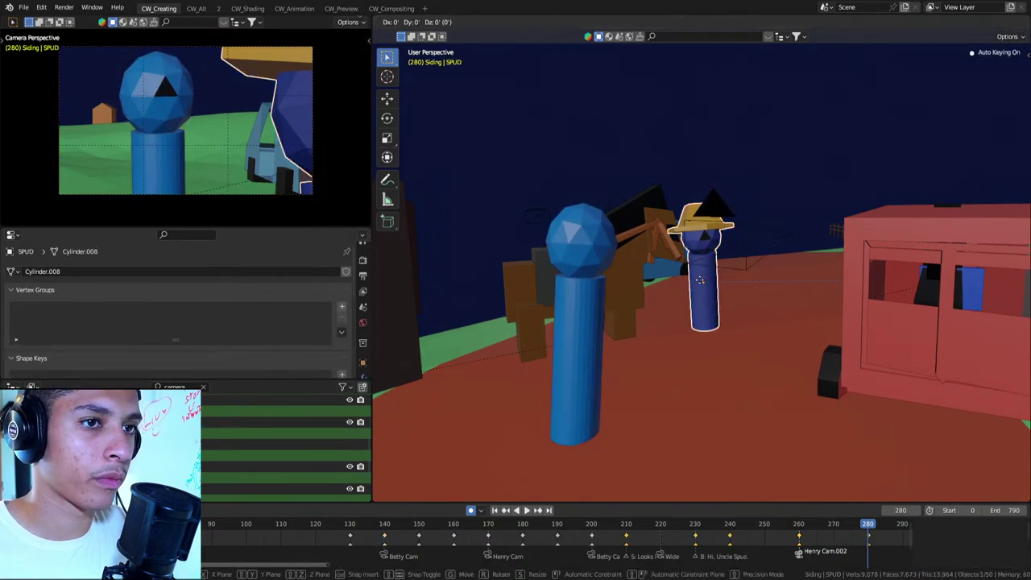
key(g)
right_click(678, 295)
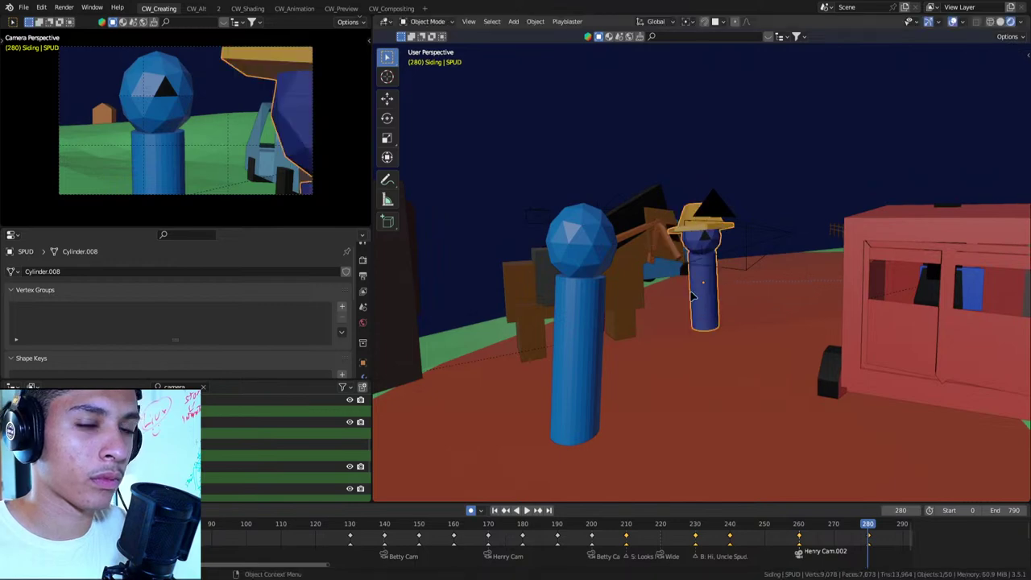
key(alt+Tab)
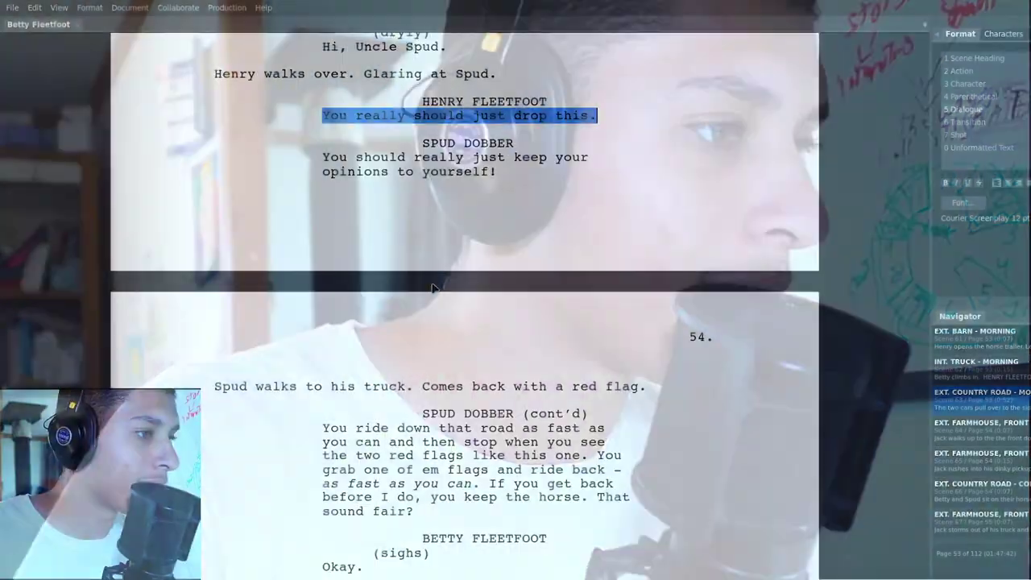
Step through Henry.001's keyframes from 250 to 290, then view the road scene from top, zoomed out
key(Down)
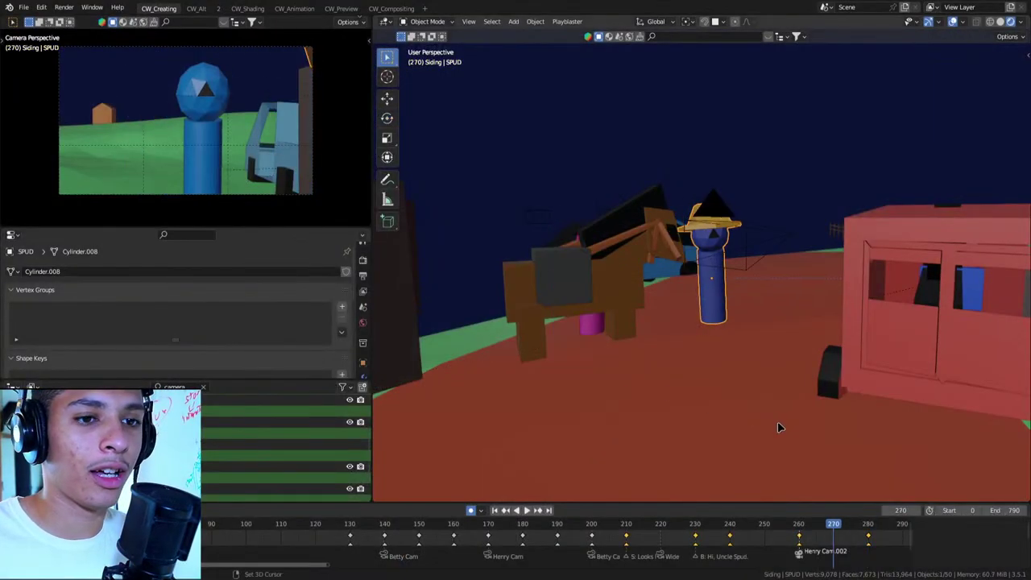
click(852, 524)
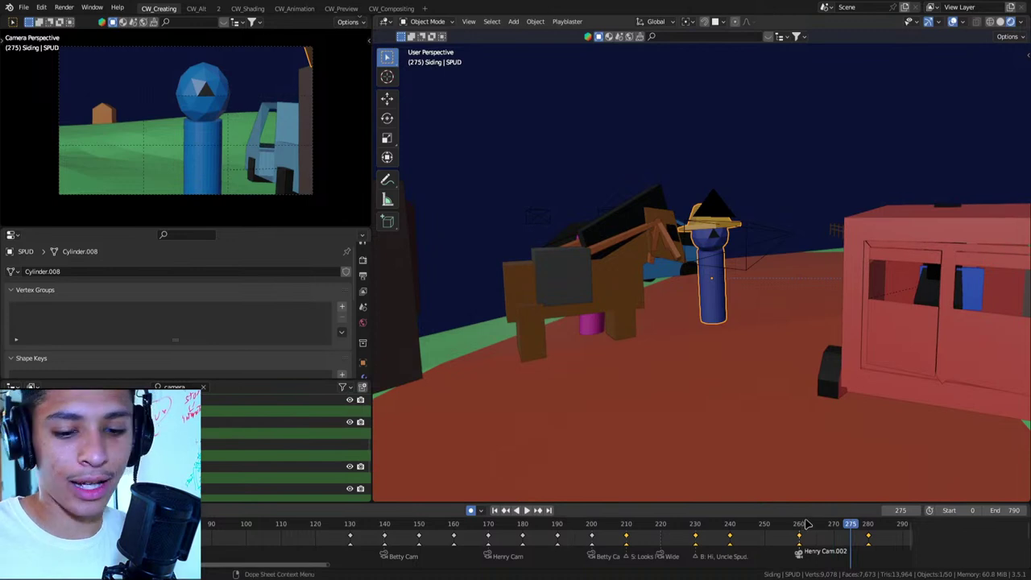
key(Up)
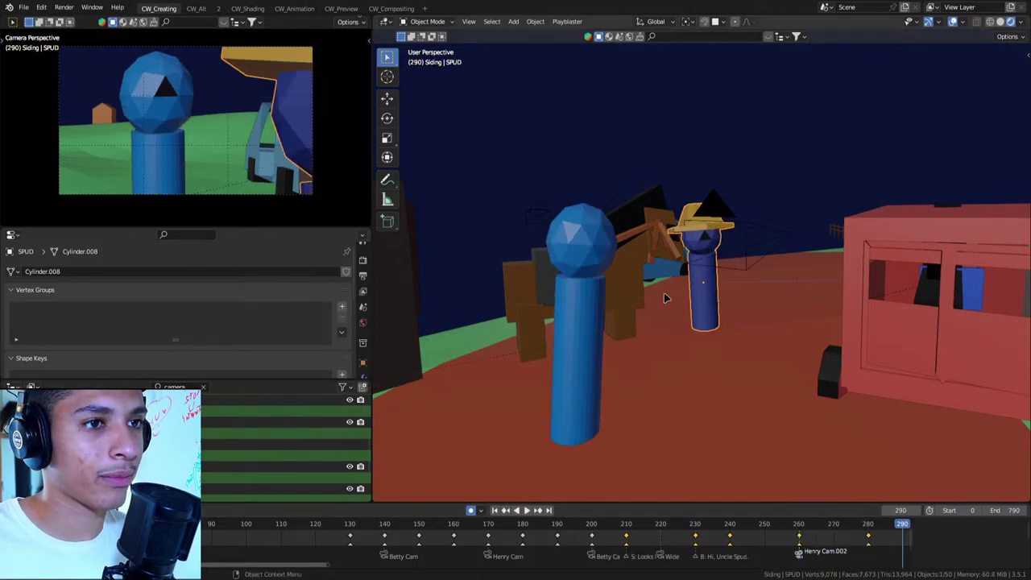
click(581, 274)
key(Down)
key(Down)
key(Down)
key(Down)
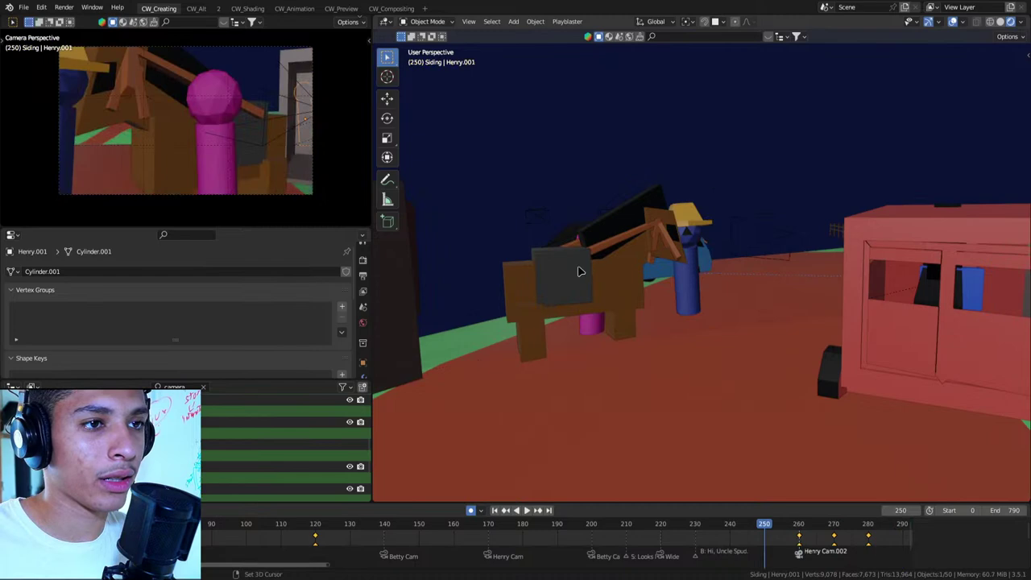
key(Up)
key(Up)
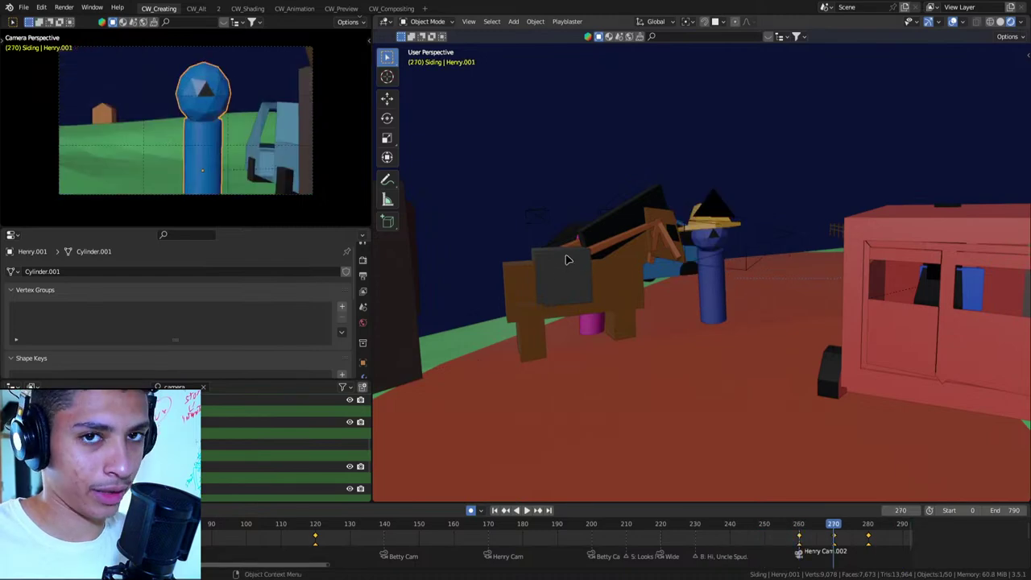
key(KP_7)
scroll(667, 307, down, 5)
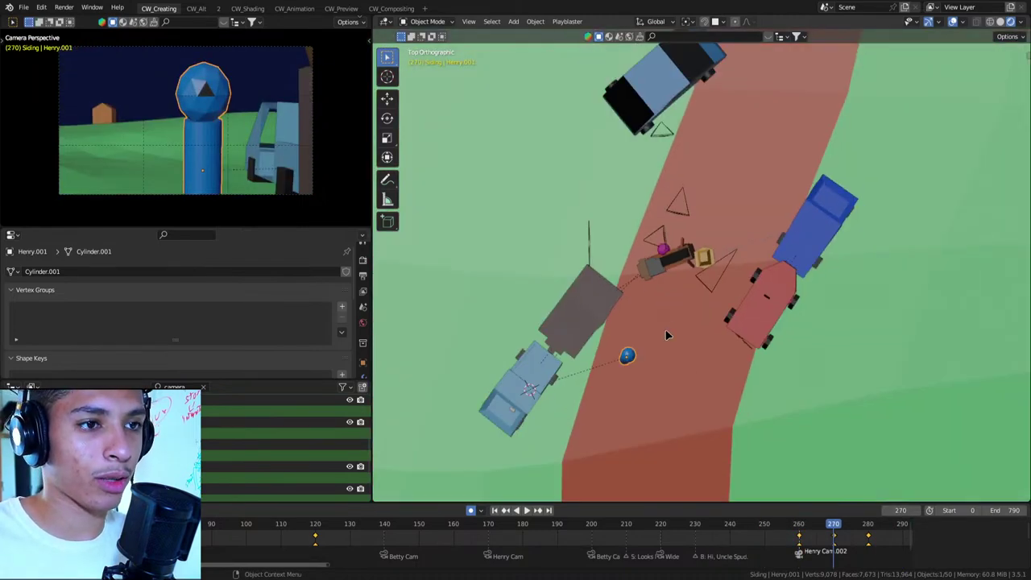
Step through Henry.001's keyframes between frames 250 and 280 to check his path
key(Down)
key(Down)
key(Up)
key(Up)
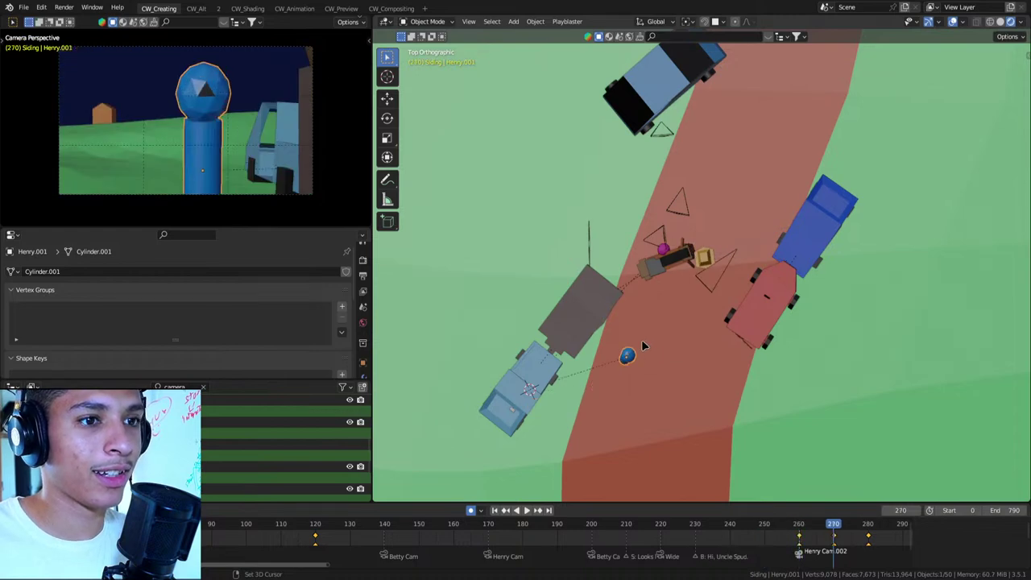
key(Down)
key(z)
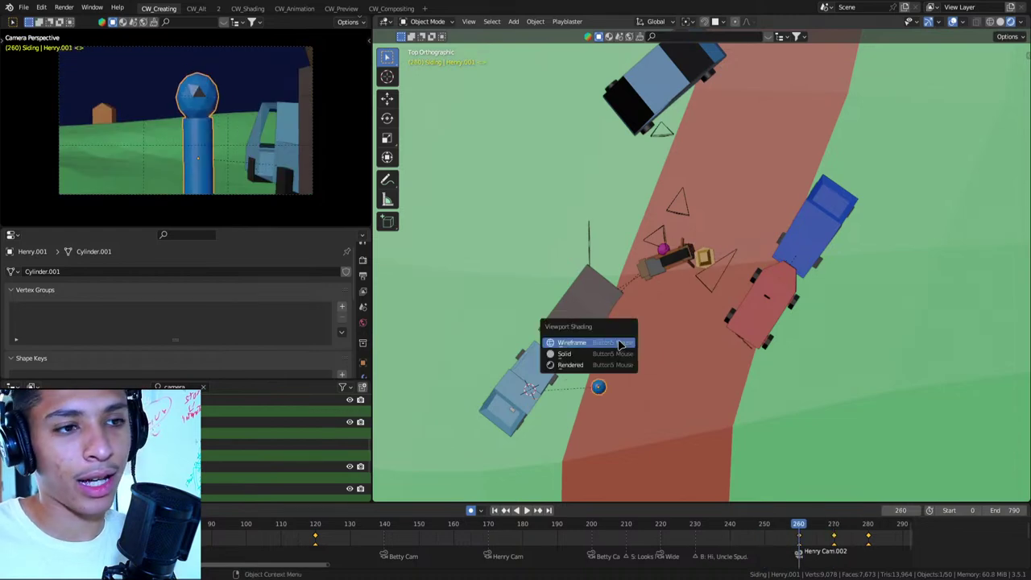
key(Escape)
key(Down)
key(Up)
key(Up)
key(Up)
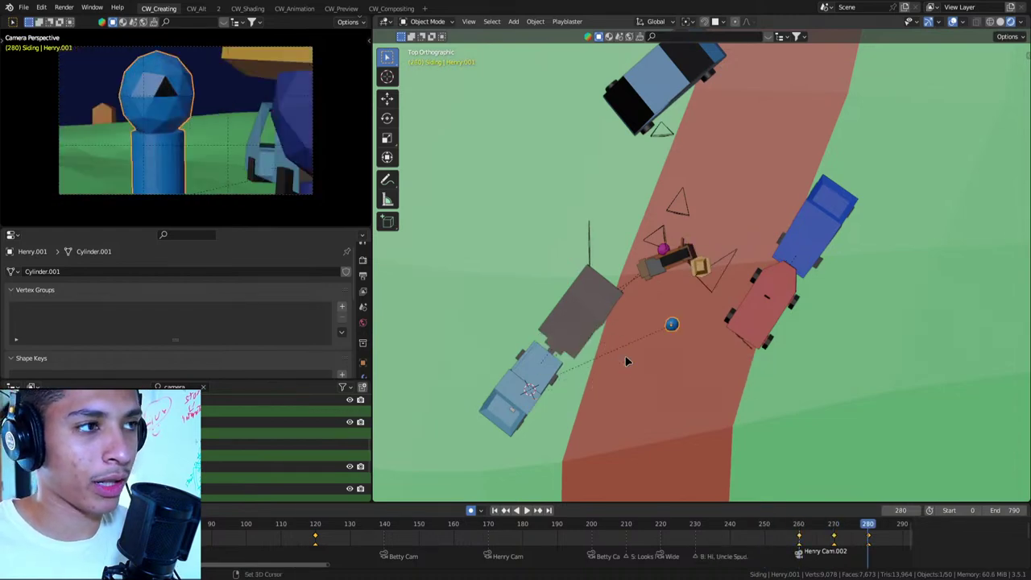
key(Down)
key(Down)
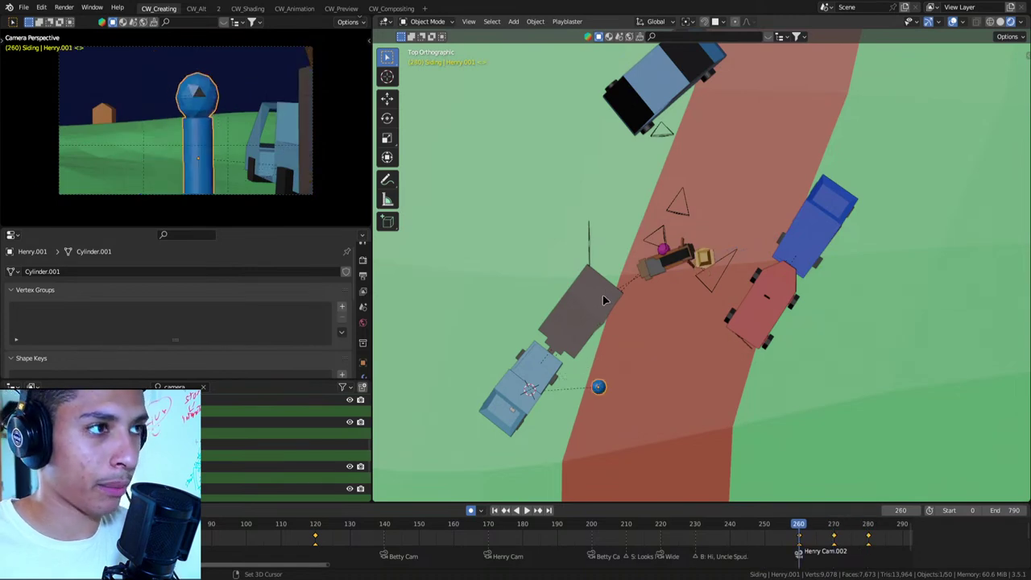
scroll(617, 352, up, 2)
scroll(617, 352, down, 3)
At frame 260, turn Henry about 10 degrees
key(g)
key(y)
key(r)
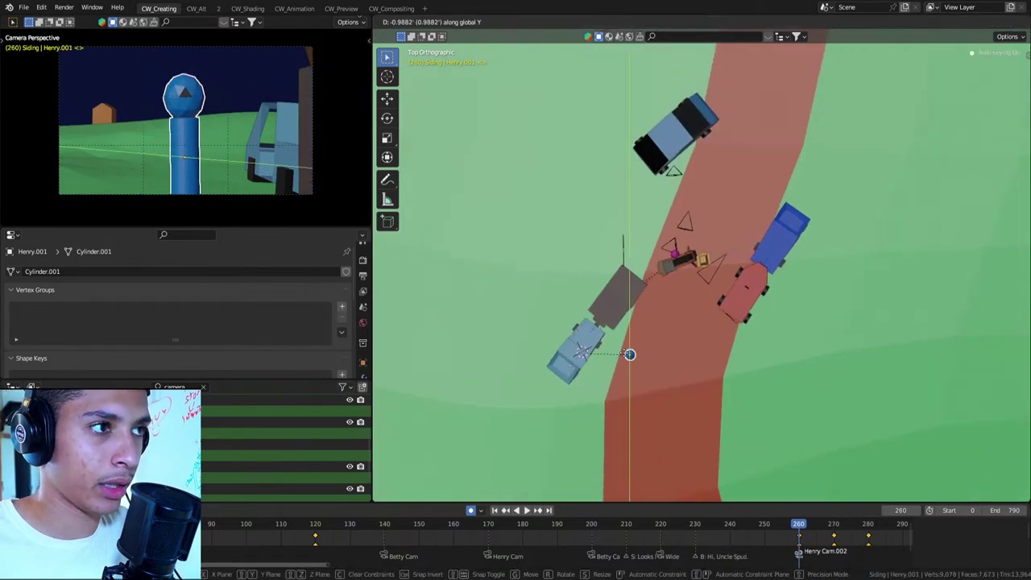
click(654, 356)
At frame 270, move Henry along X up the road and turn him 15 degrees toward Spud
key(Up)
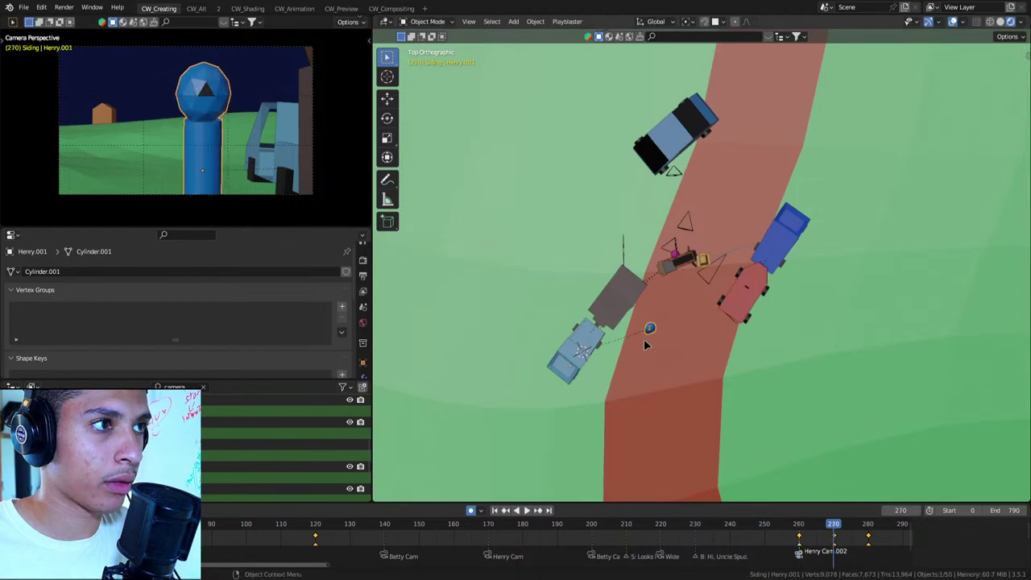
key(g)
key(x)
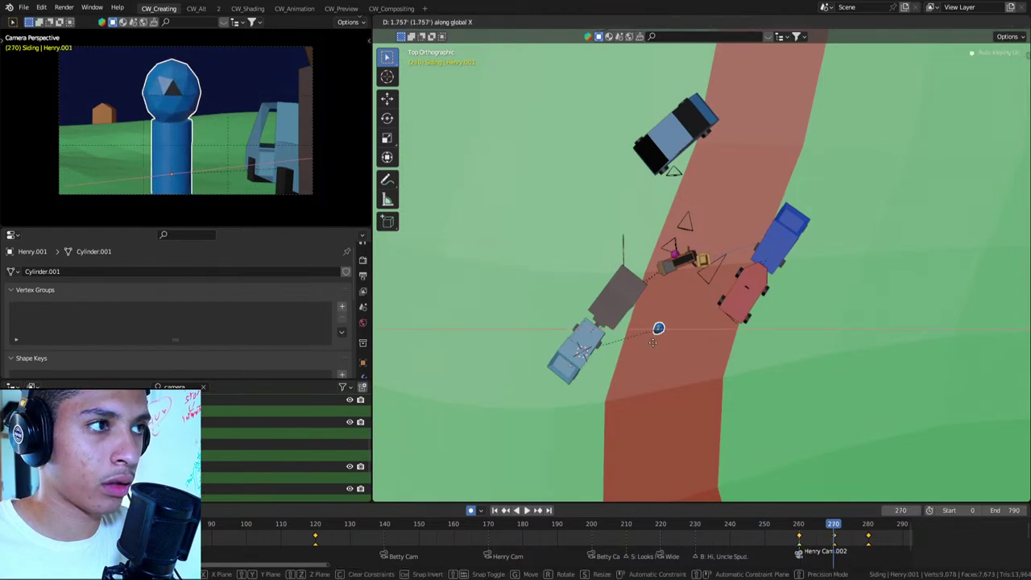
click(680, 341)
key(r)
click(683, 342)
key(r)
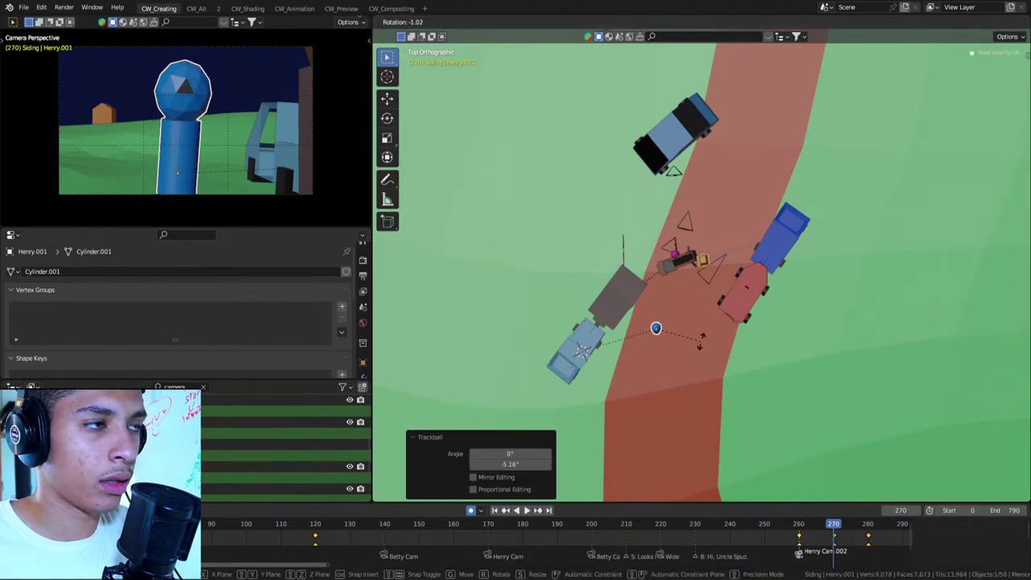
key(z)
click(700, 341)
Compare Henry's pose at frames 280 and 290 in a perspective view of the road
key(Up)
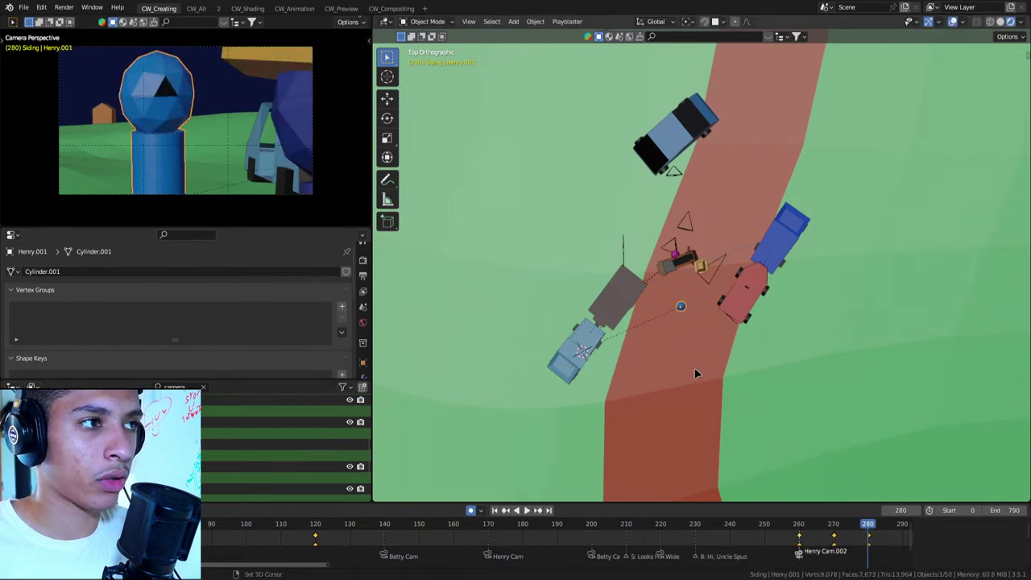
key(Up)
key(Down)
key(Up)
key(Down)
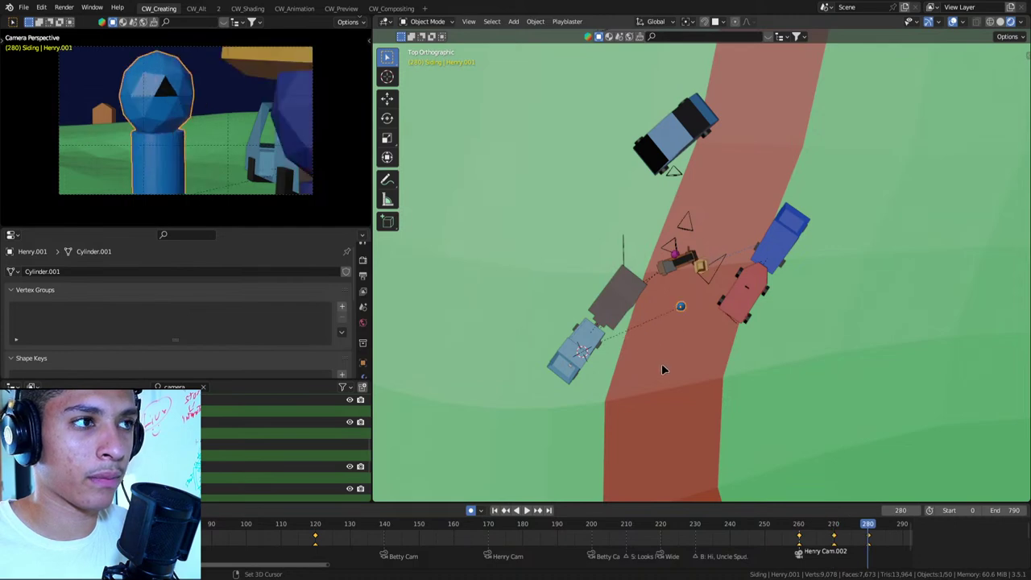
key(Up)
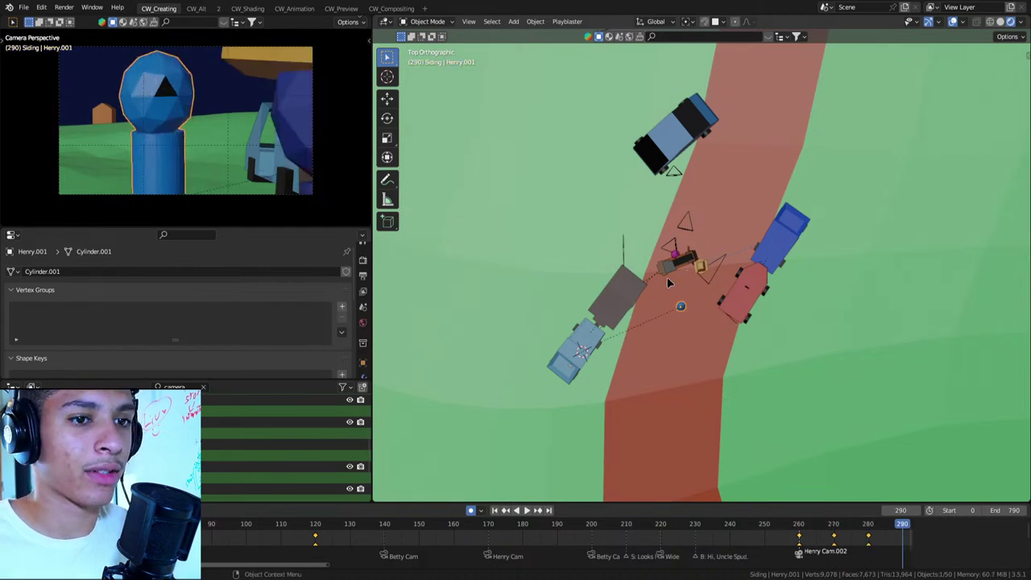
middle_drag(687, 273, 719, 252)
Bind the Wide camera to frame 290 and fly it in closer to Henry and Spud
click(675, 214)
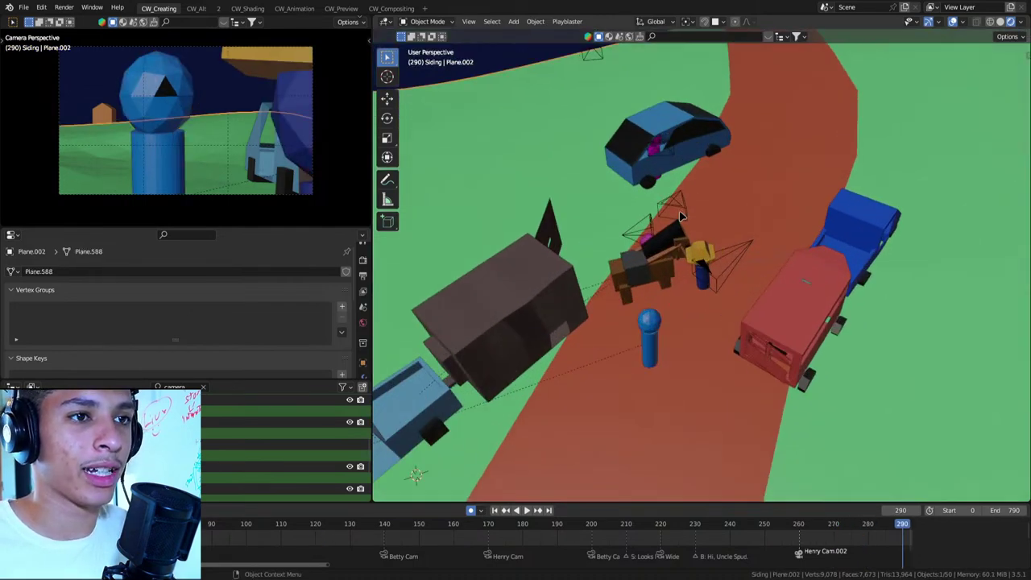
key(ctrl+b)
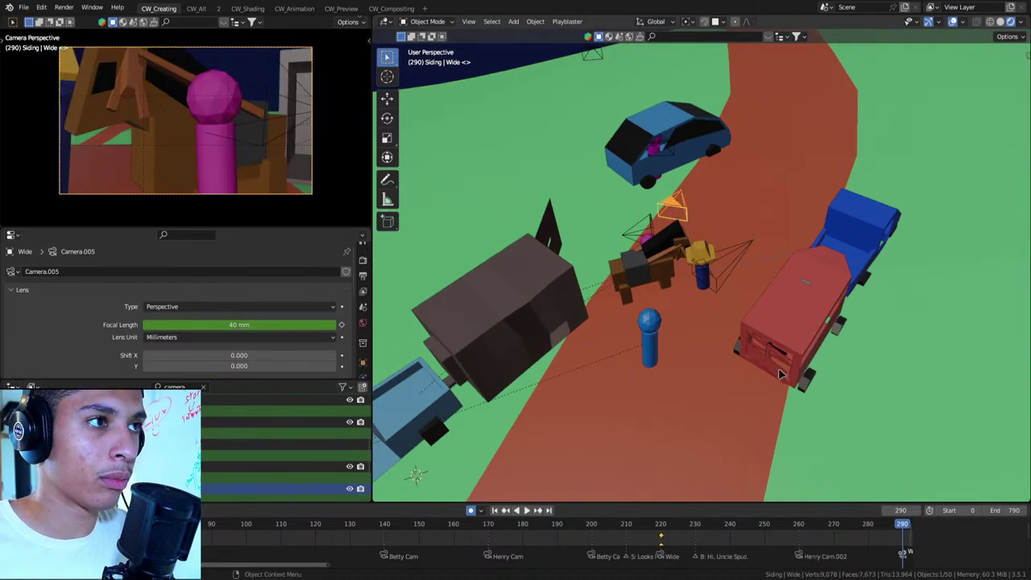
middle_drag(709, 266, 708, 322)
scroll(707, 323, up, 3)
scroll(708, 322, up, 2)
scroll(708, 322, up, 2)
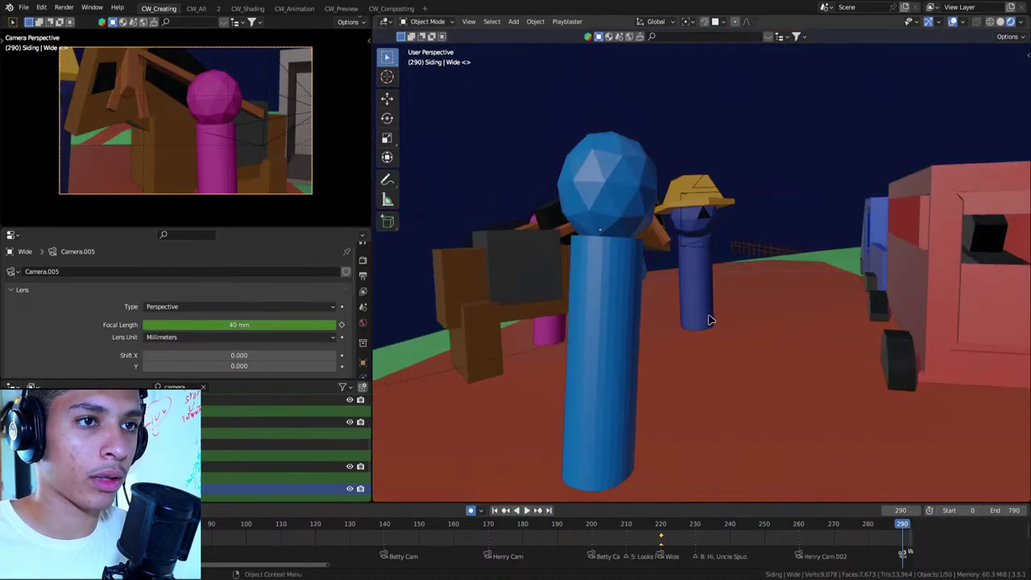
key(ctrl+alt+KP_0)
key(shift+grave)
key(w)
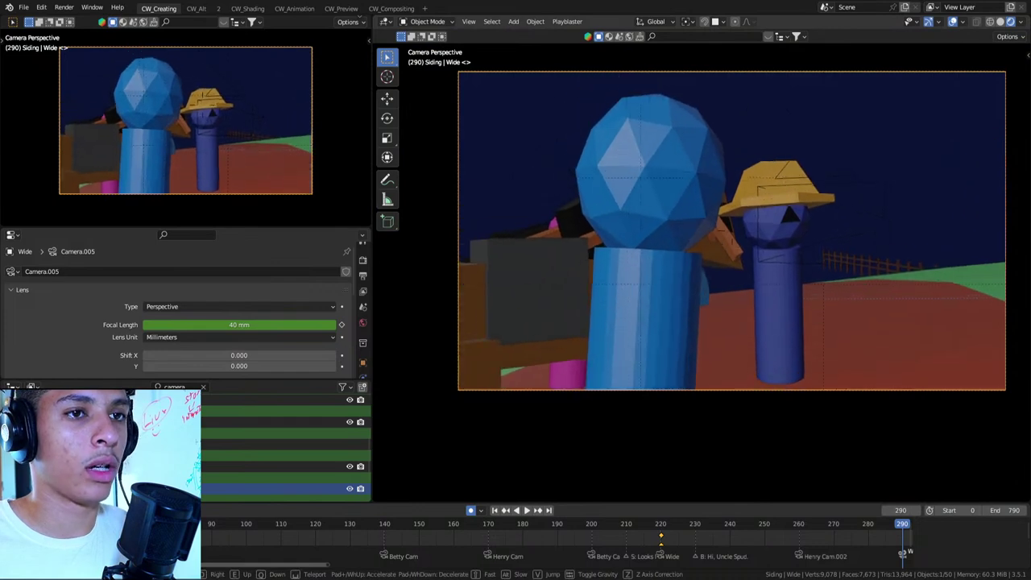
click(697, 301)
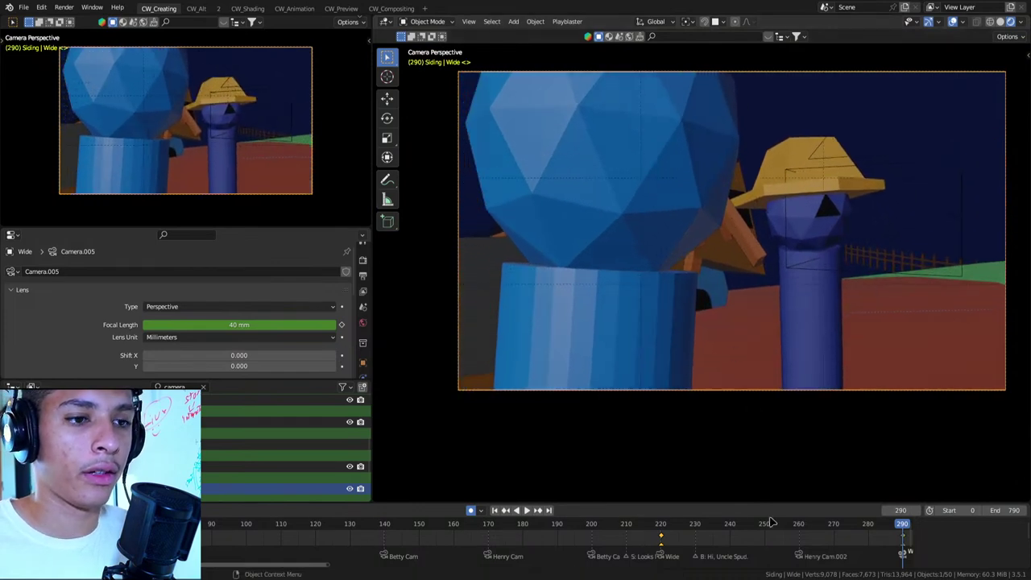
Set the Wide camera's focal length to 60 mm and keyframe it at frame 290
key(Down)
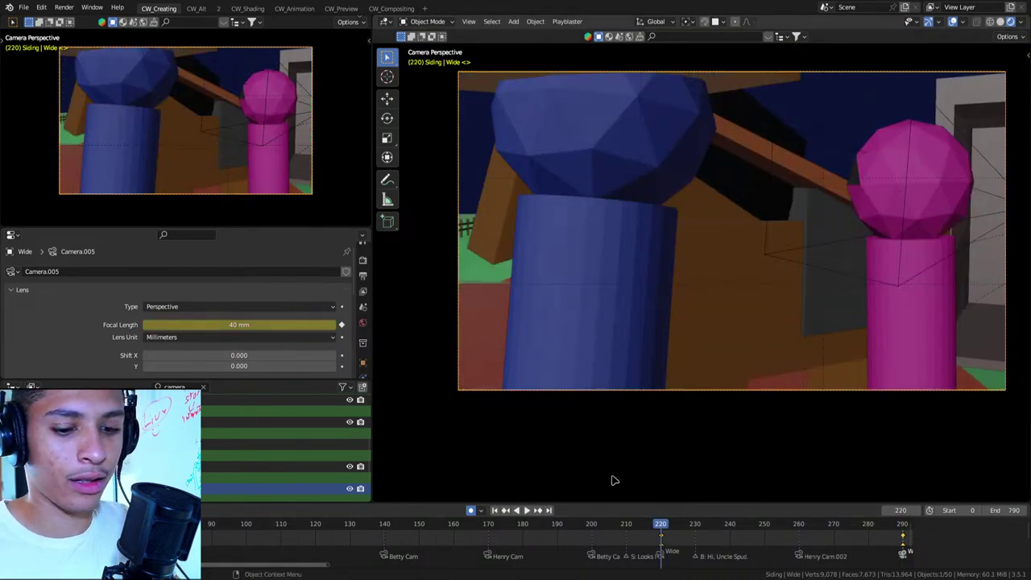
key(Up)
mouse_move(244, 323)
mouse_down()
mouse_move(274, 322)
mouse_move(244, 322)
mouse_up()
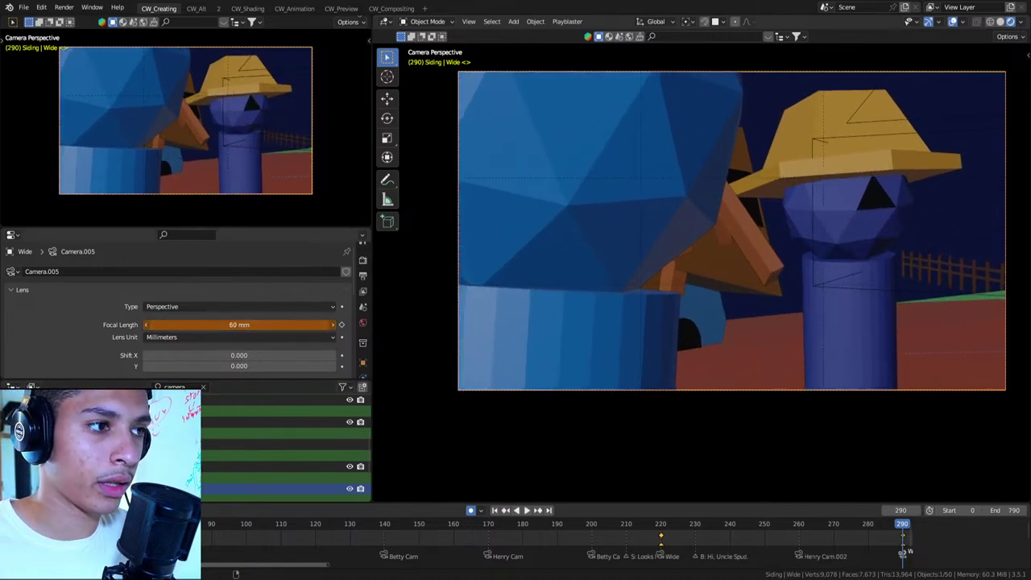
key(i)
key(shift+grave)
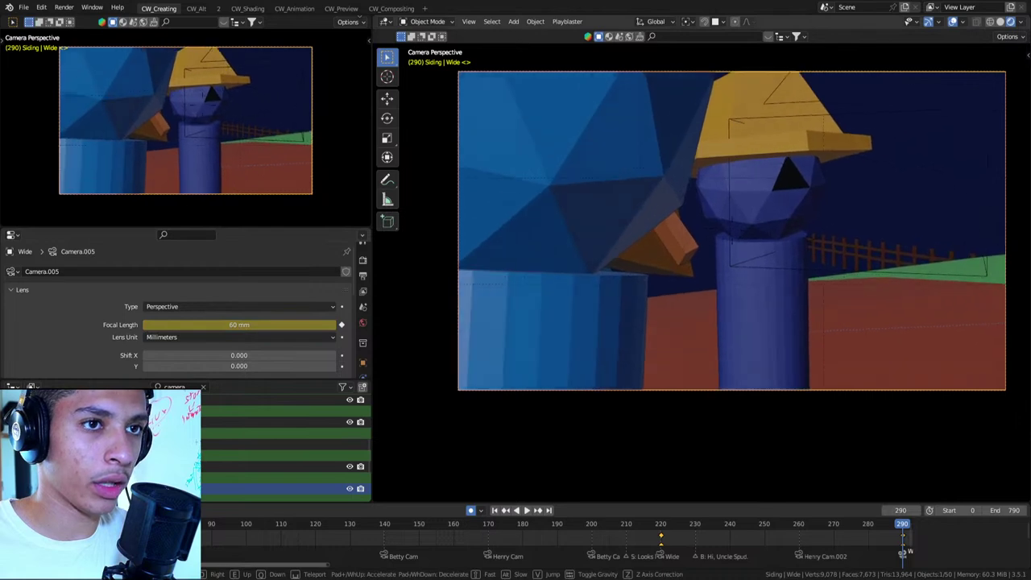
Turn Spud 7.84° about the vertical axis at frame 290
key(Escape)
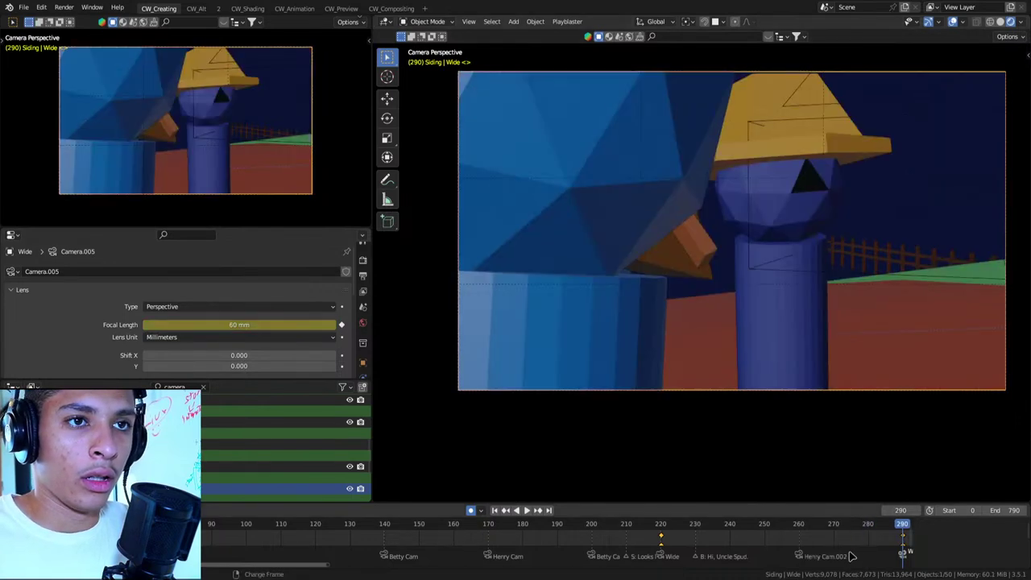
click(803, 303)
key(r)
key(z)
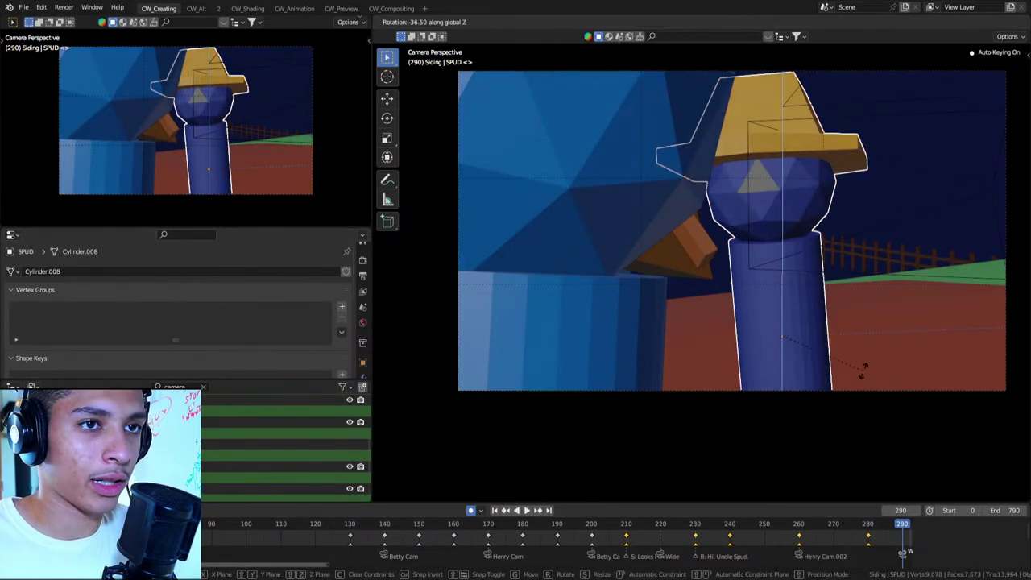
key(Return)
key(r)
click(868, 235)
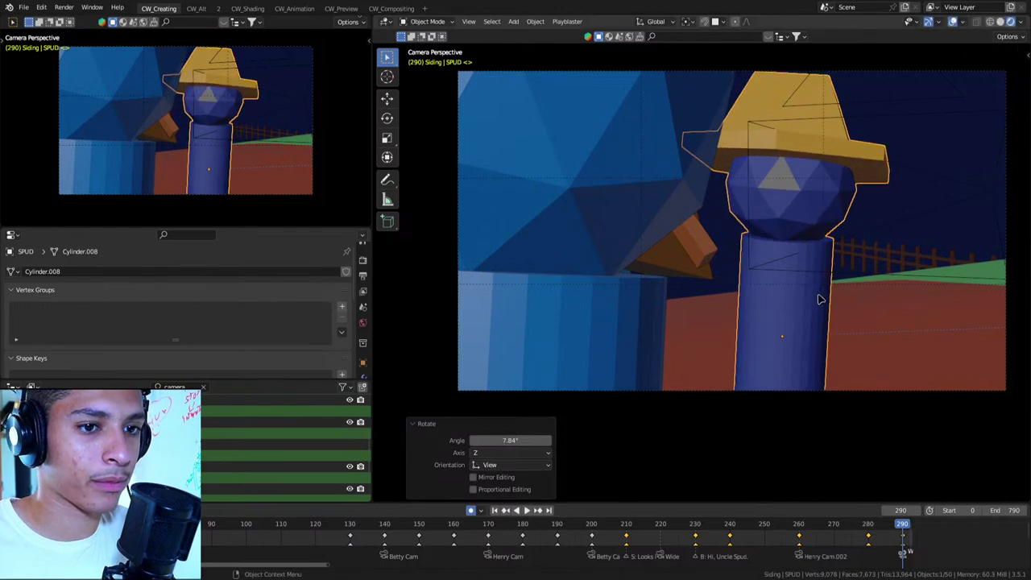
Move the Henry Cam.002 marker to frame 300
key(Up)
scroll(435, 547, down, 3)
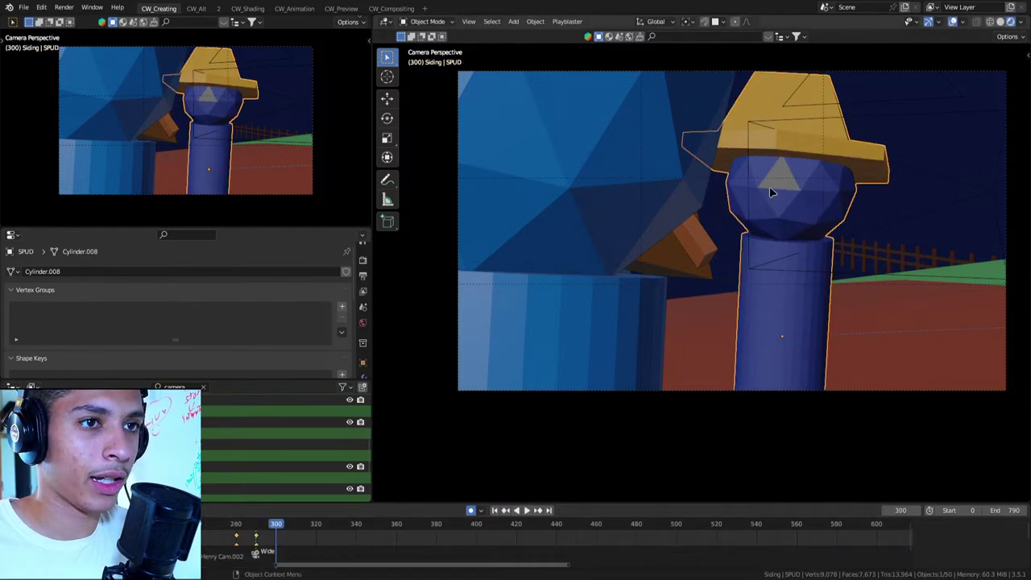
drag(201, 556, 276, 551)
Rotate Henry freely into a new angle at frame 300
click(664, 255)
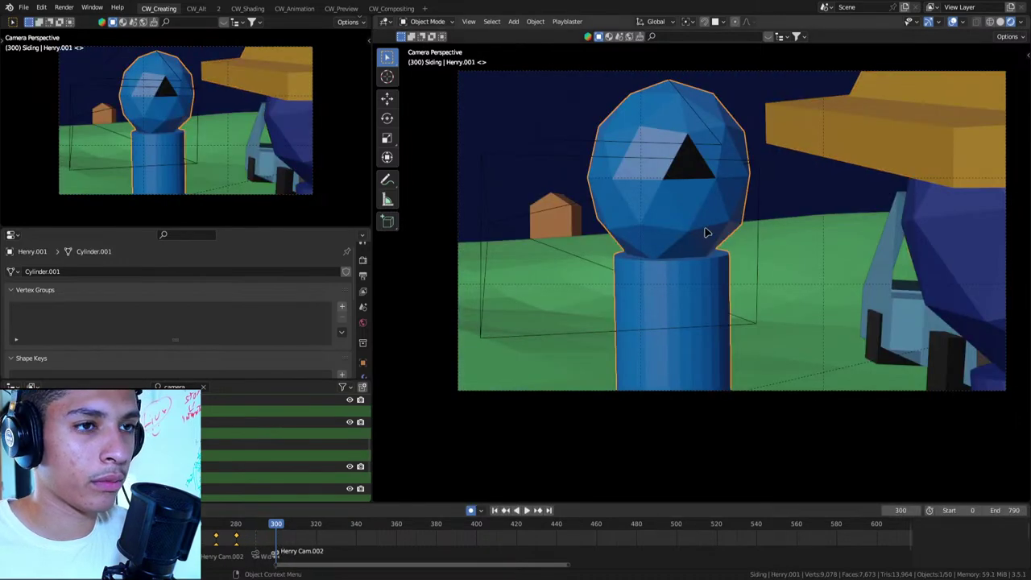
key(r)
key(r)
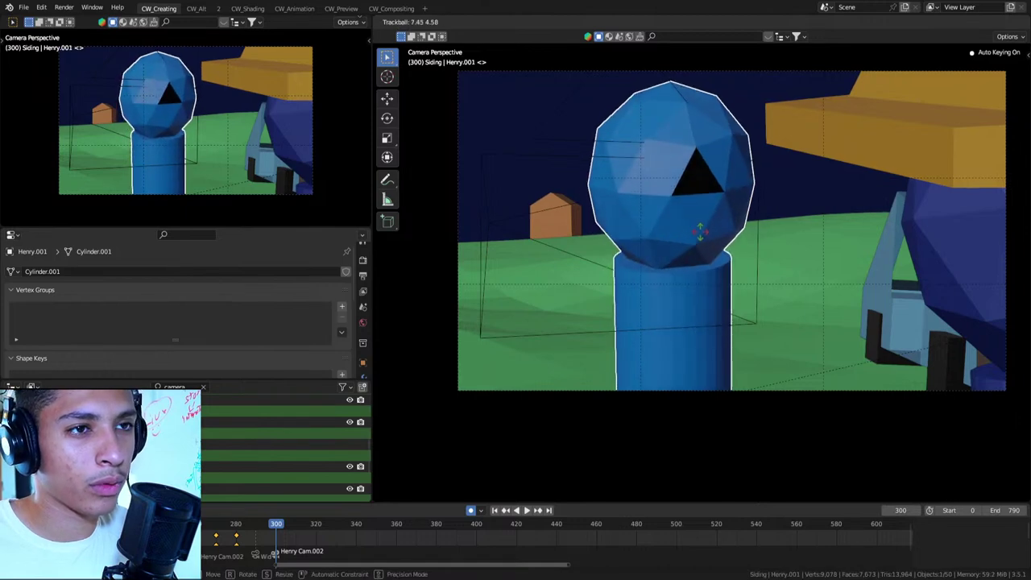
click(698, 241)
Add a frame-305 marker named 'H You really should just drop this'
key(Up)
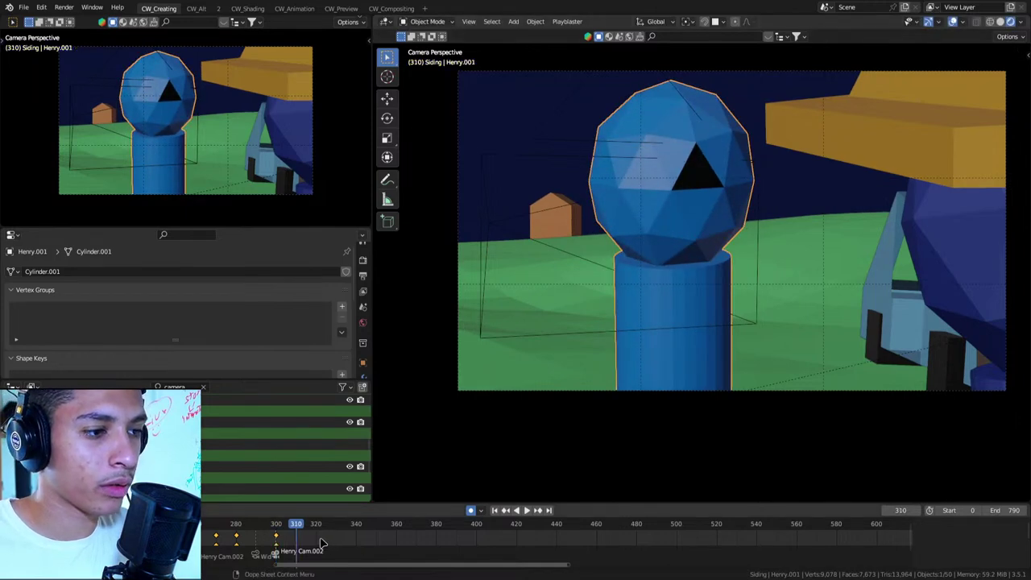
key(Left)
key(Left)
key(Left)
key(Left)
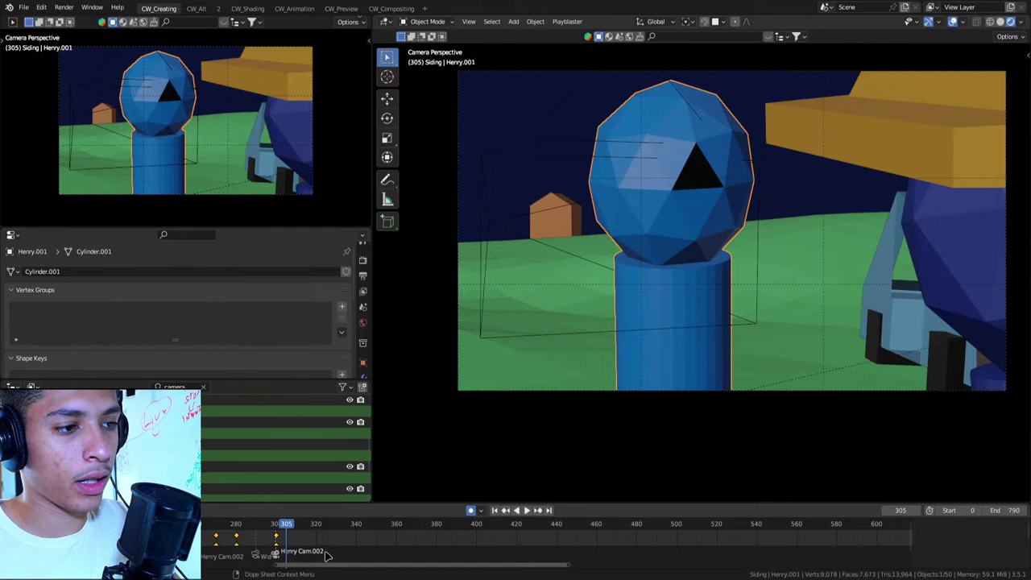
key(m)
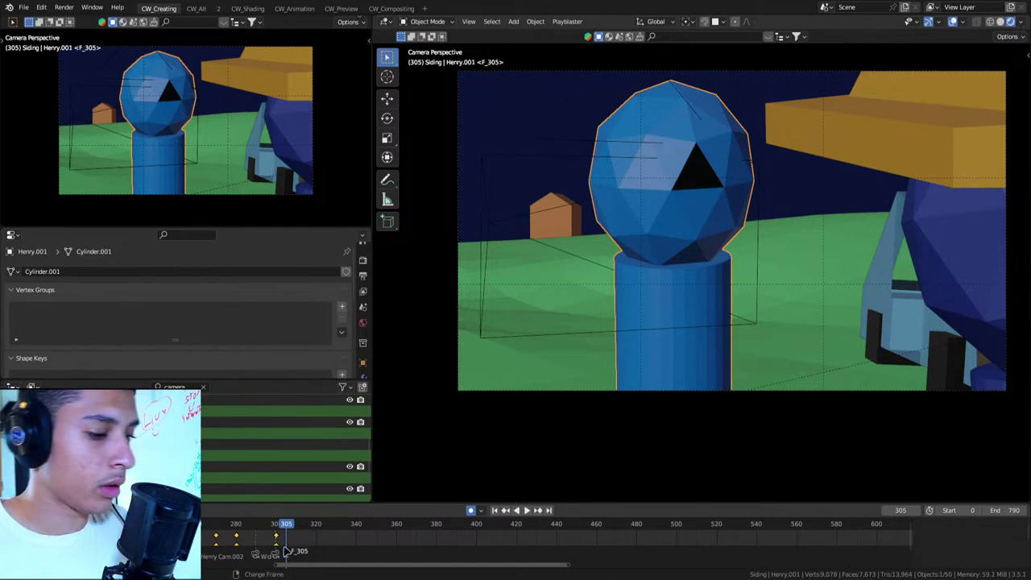
key(F2)
text(H You really should just drop this)
key(Return)
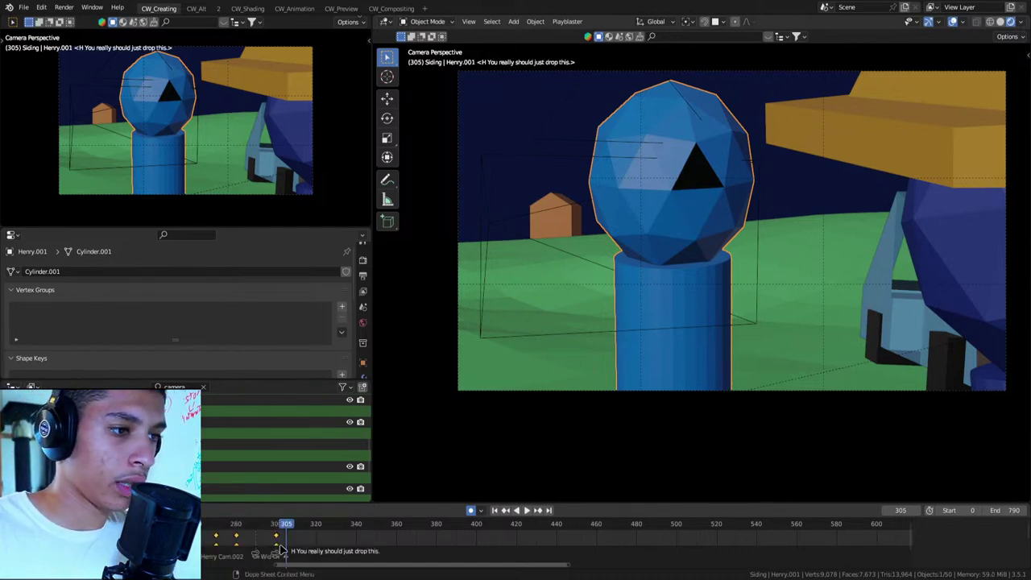
key(Up)
Select Spud's line 'You should really just keep your opinions to yourself!' in the script, then return to Blender
key(alt+Tab)
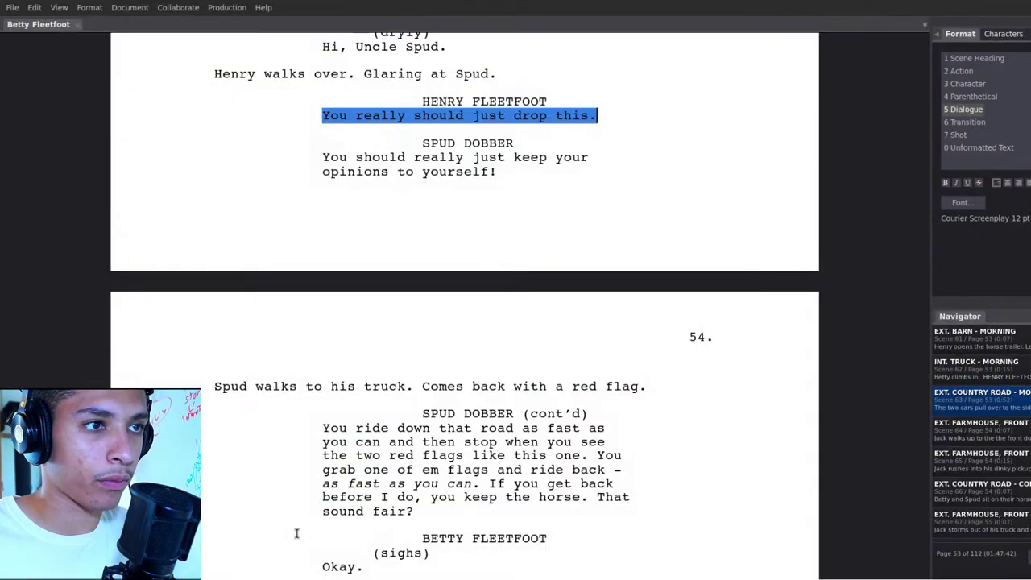
drag(298, 157, 518, 185)
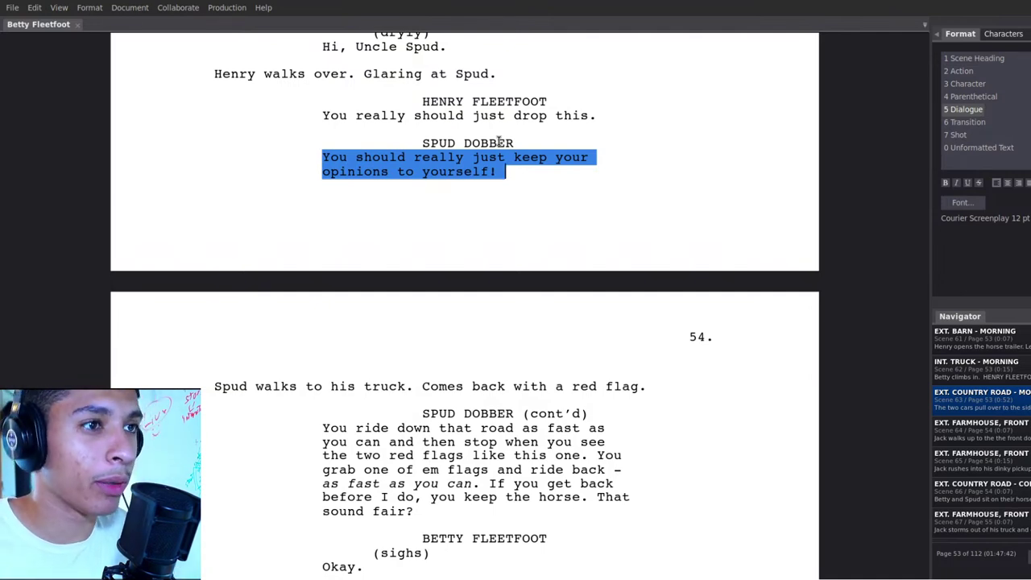
scroll(499, 143, up, 2)
click(421, 257)
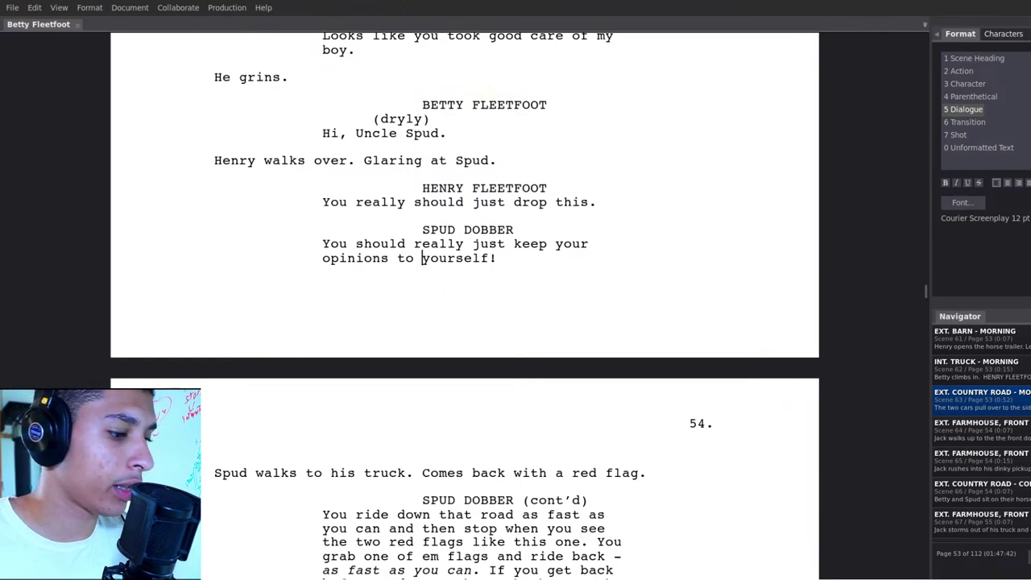
scroll(448, 24, up, 3)
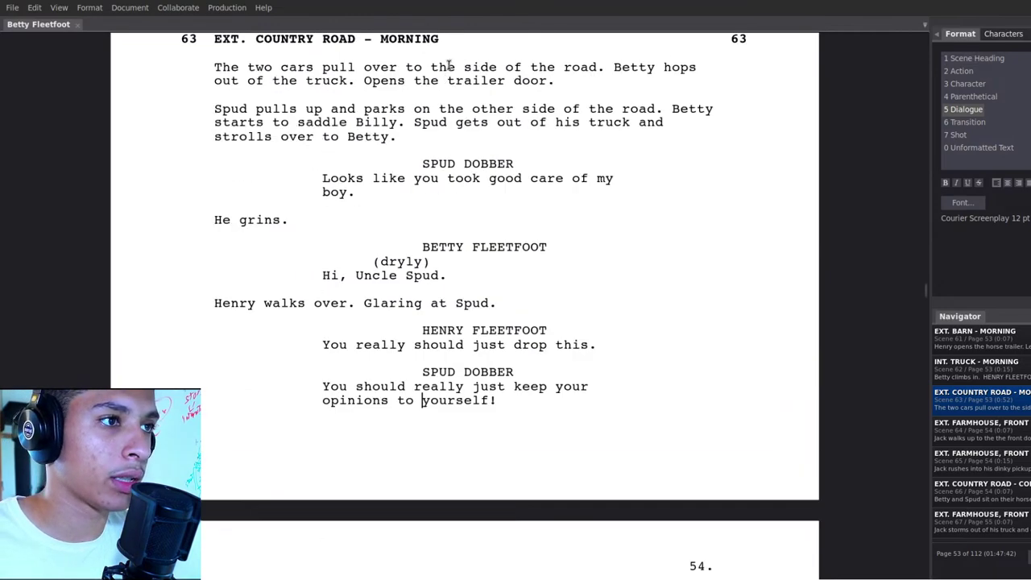
scroll(449, 24, up, 4)
scroll(445, 40, up, 7)
scroll(455, 98, down, 10)
scroll(455, 97, down, 6)
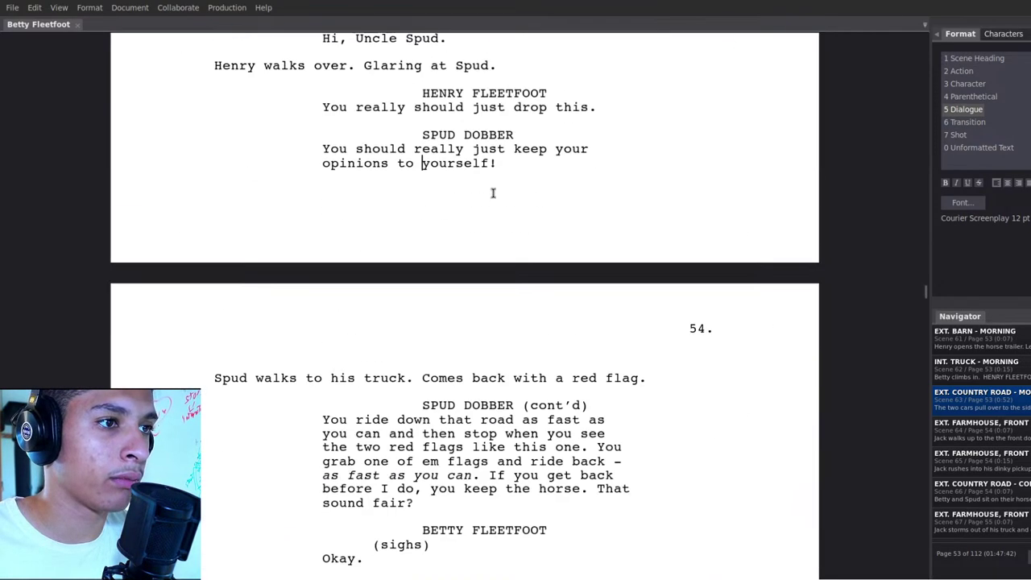
drag(505, 164, 325, 137)
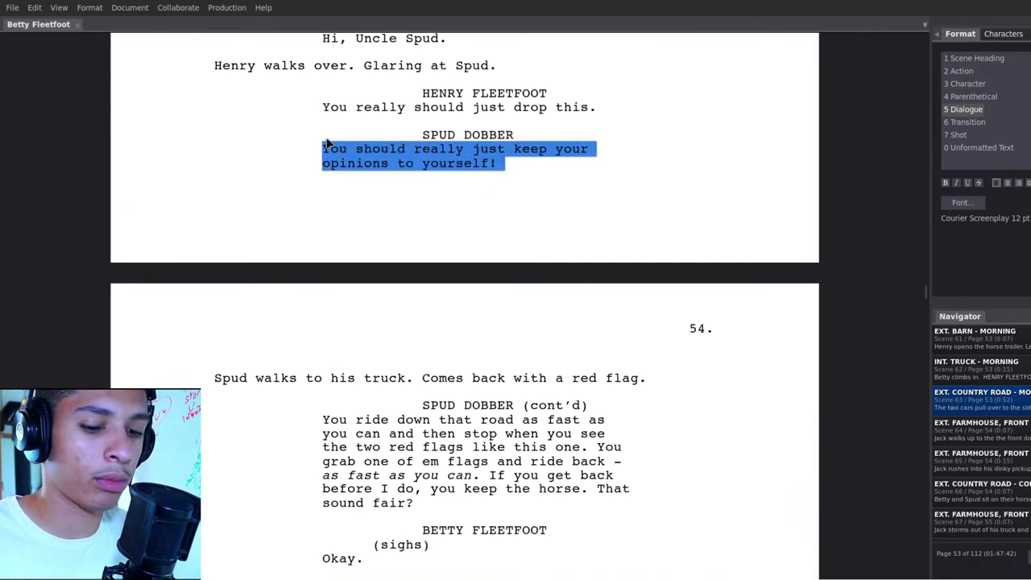
key(alt+Tab)
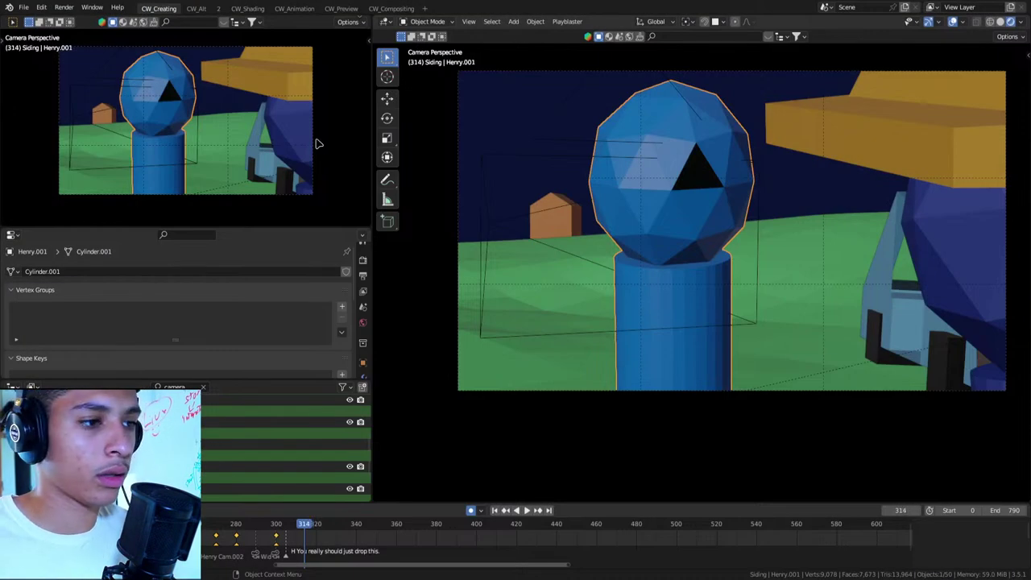
At frame 310, bind the Wide camera to a marker on that frame
key(Down)
key(Right)
key(Right)
key(Right)
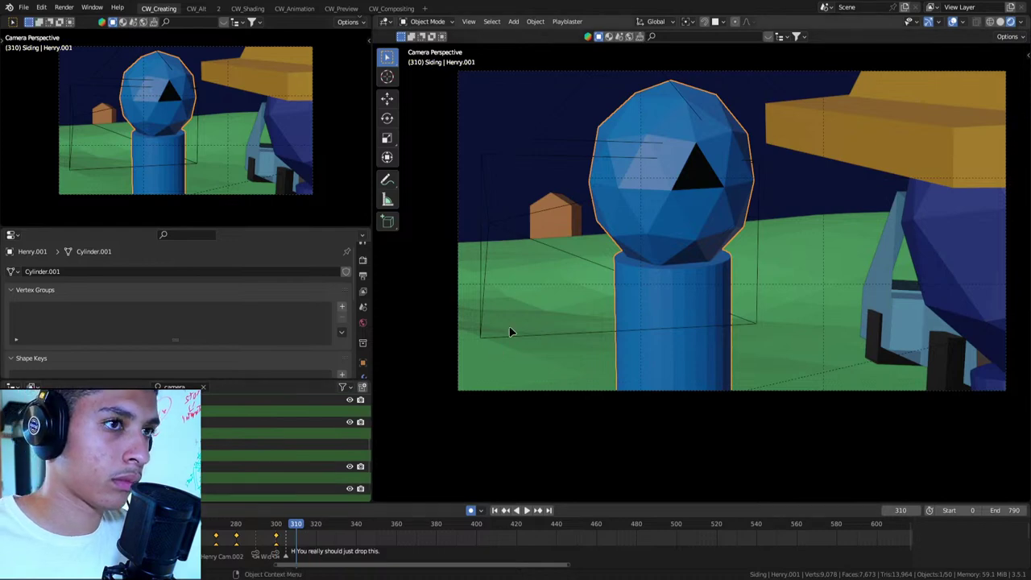
key(shift+grave)
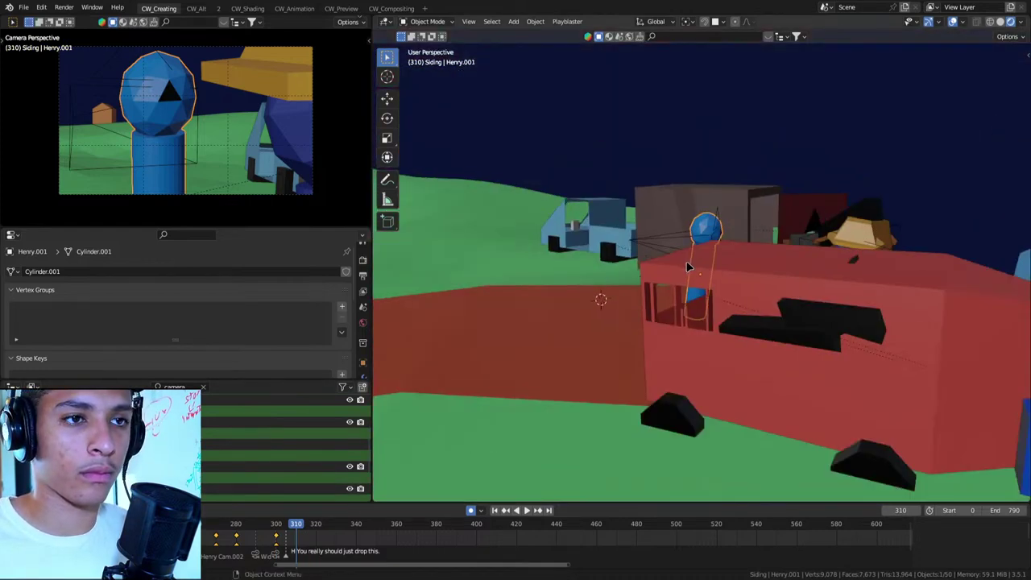
key(e)
click(671, 284)
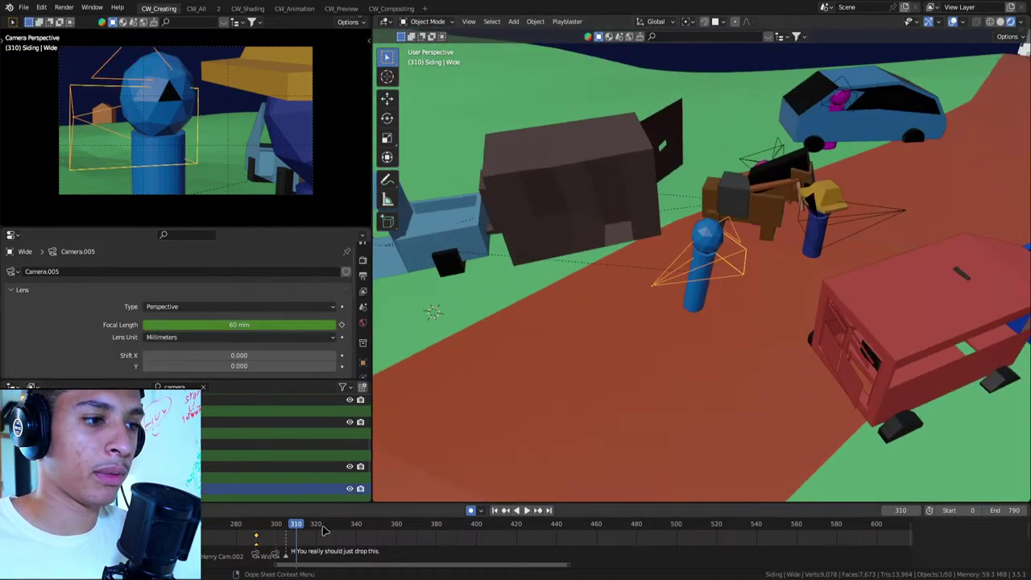
key(ctrl+b)
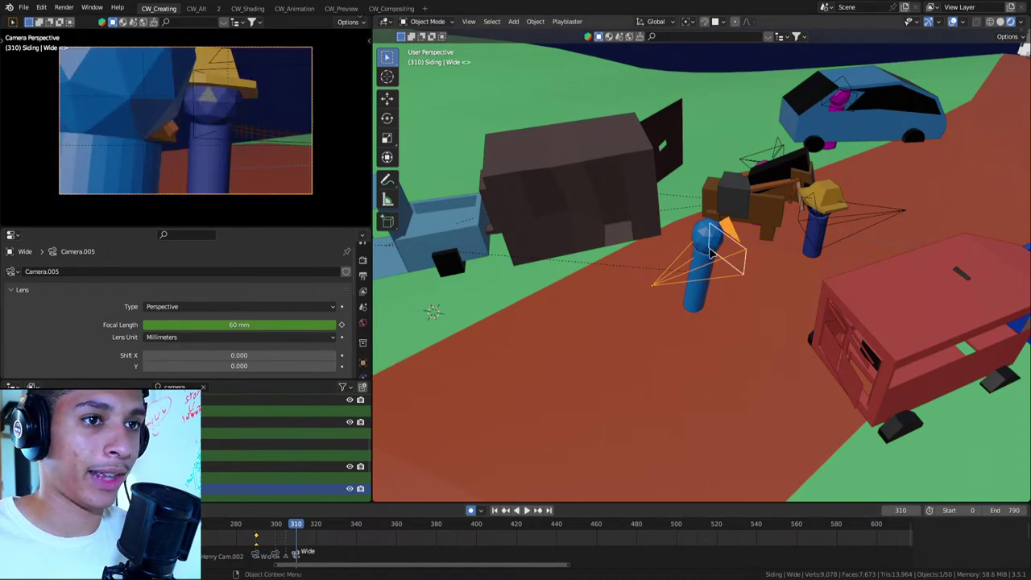
Tilt Henry slightly with a free rotation at frame 310
click(705, 253)
key(r)
key(r)
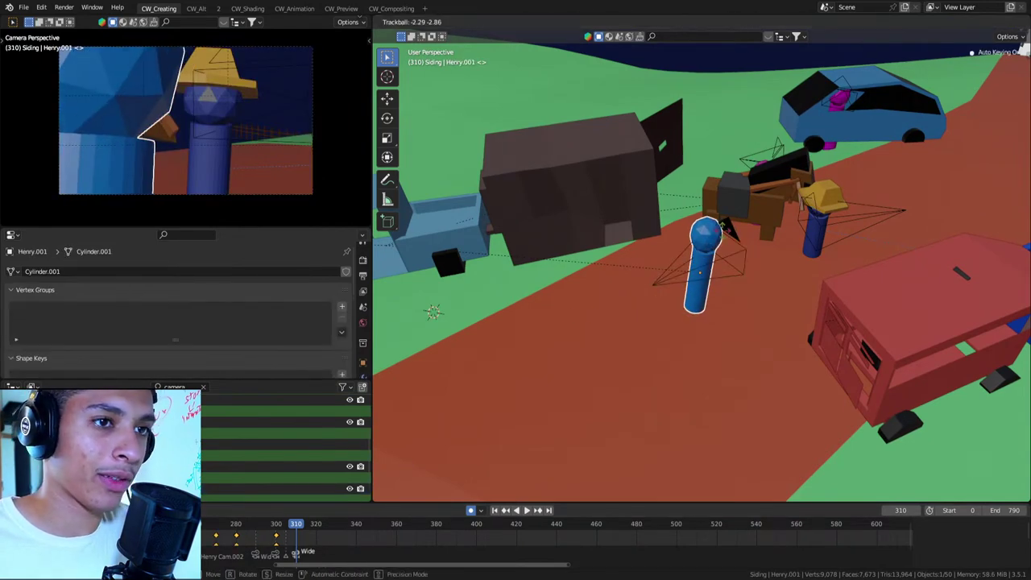
click(736, 240)
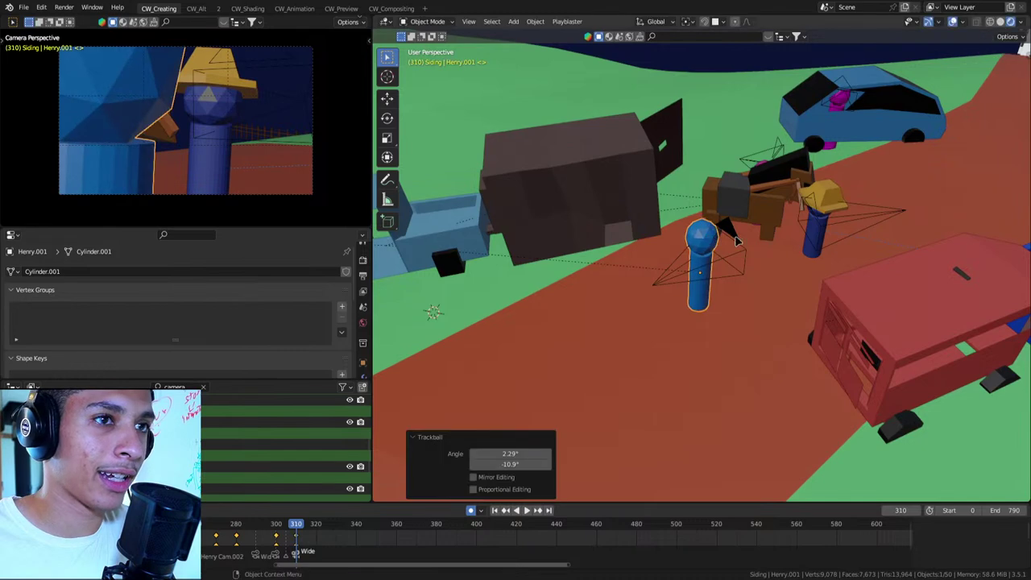
Shift Spud -2.1168' on Y and turn him 0.661° about the vertical axis
click(825, 207)
key(g)
key(shift+z)
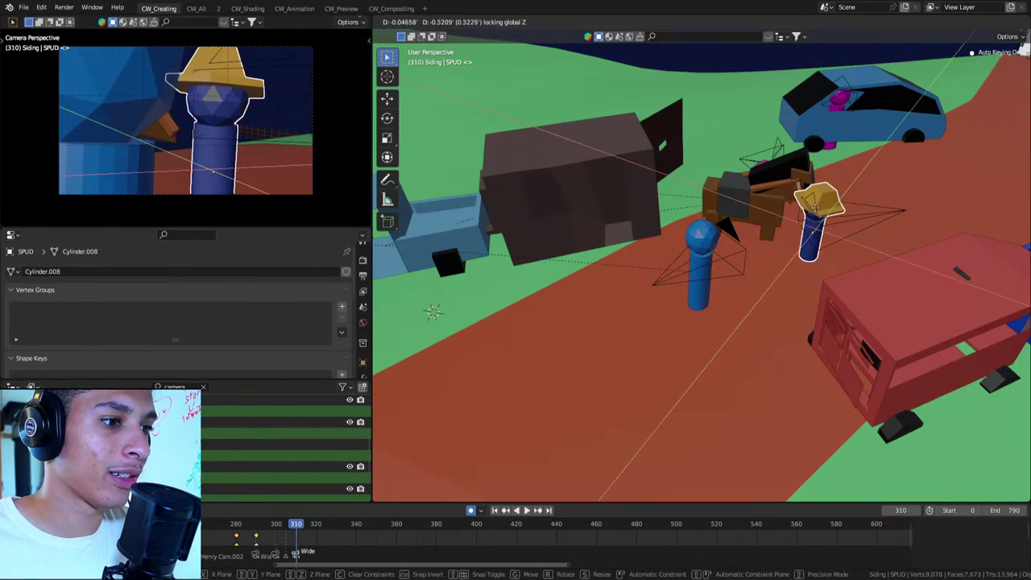
click(805, 219)
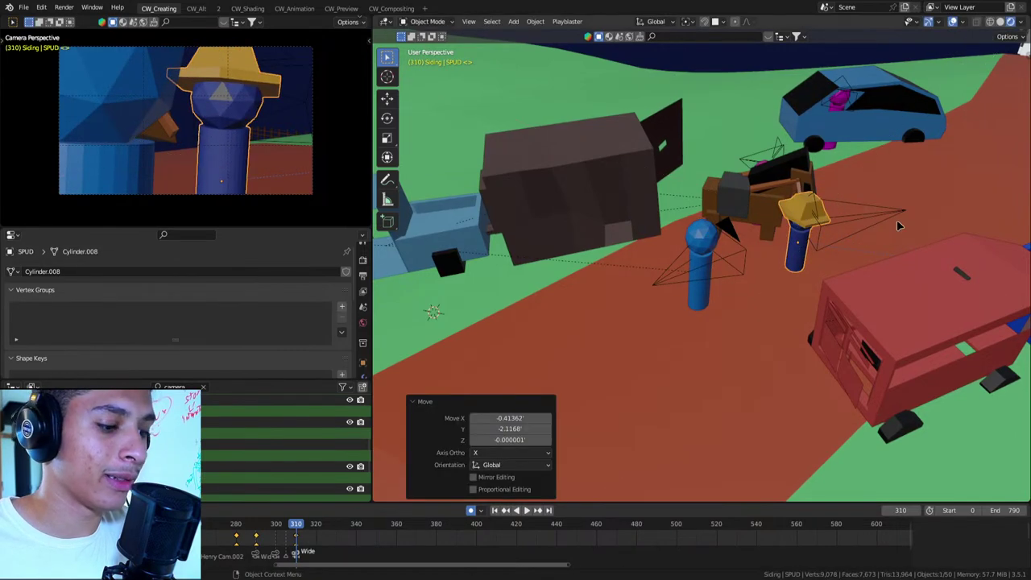
key(r)
key(z)
click(896, 218)
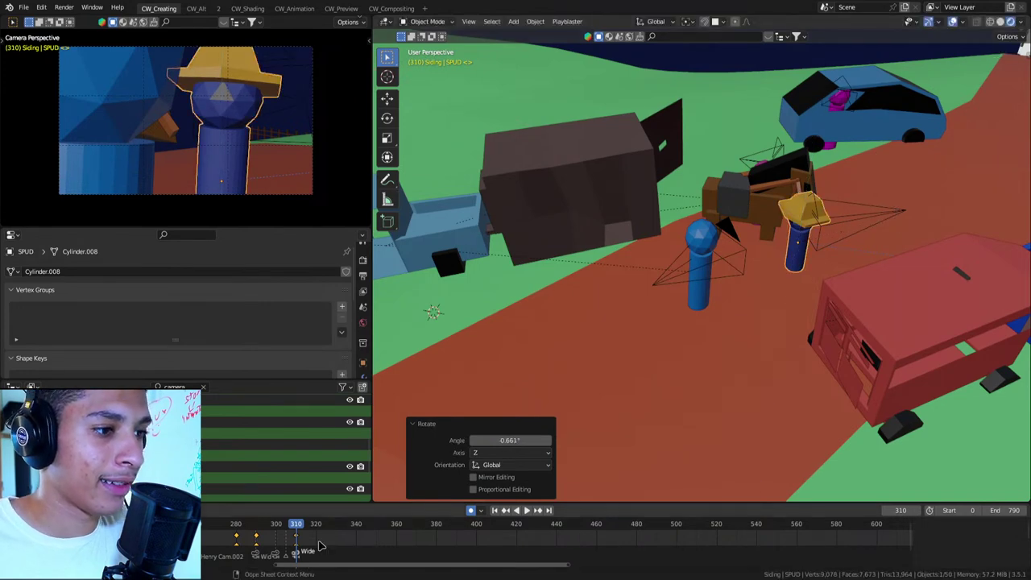
key(Right)
key(Right)
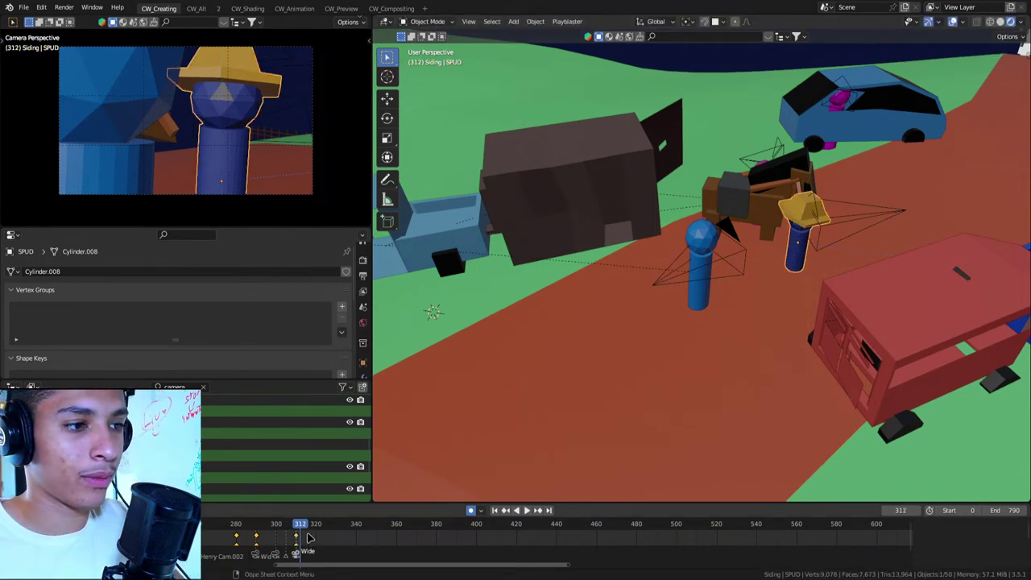
click(329, 491)
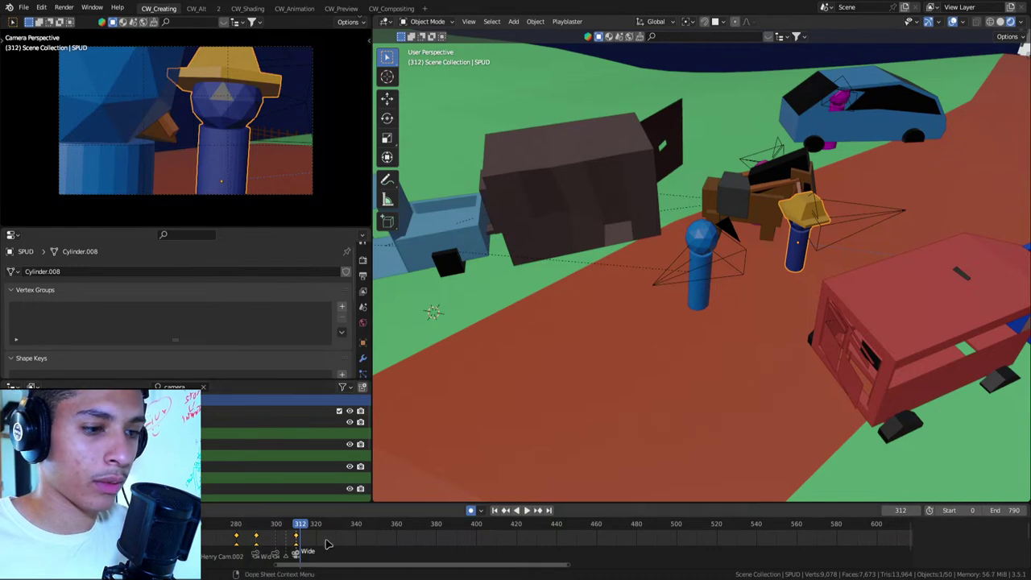
Add a marker at frame 320 named with the pasted dialogue line
key(Left)
key(Left)
key(Up)
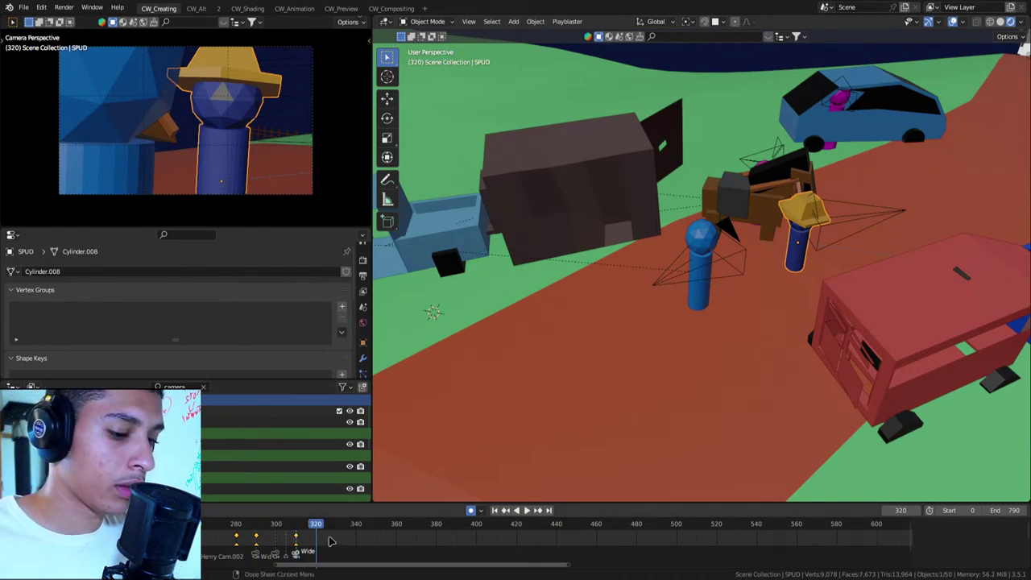
key(m)
key(F2)
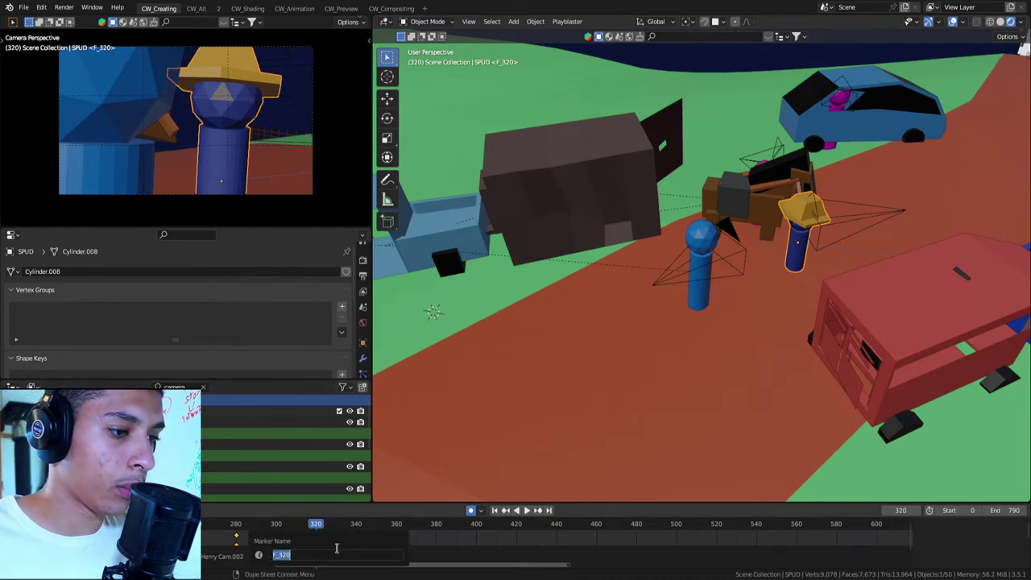
key(ctrl+v)
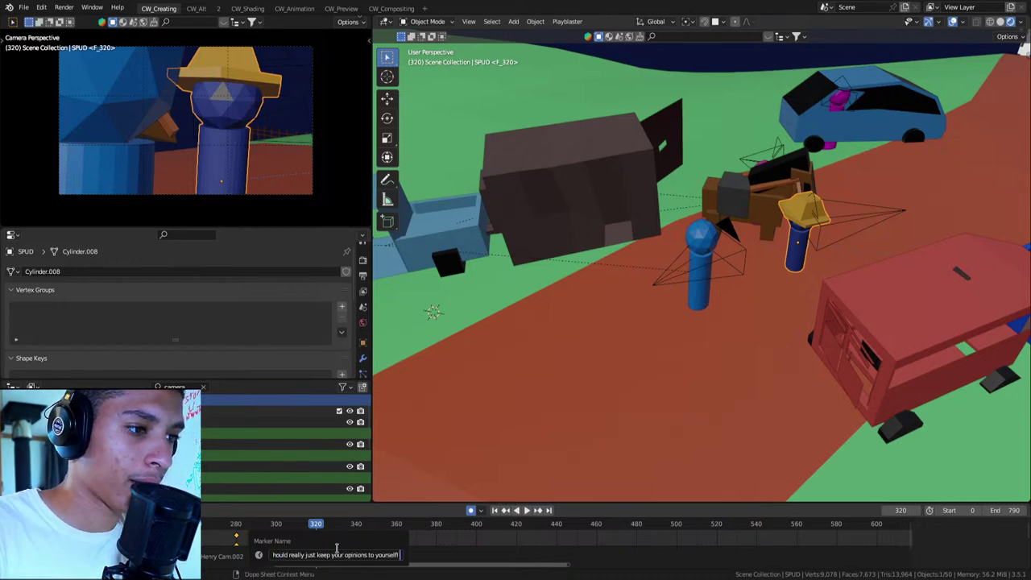
key(Return)
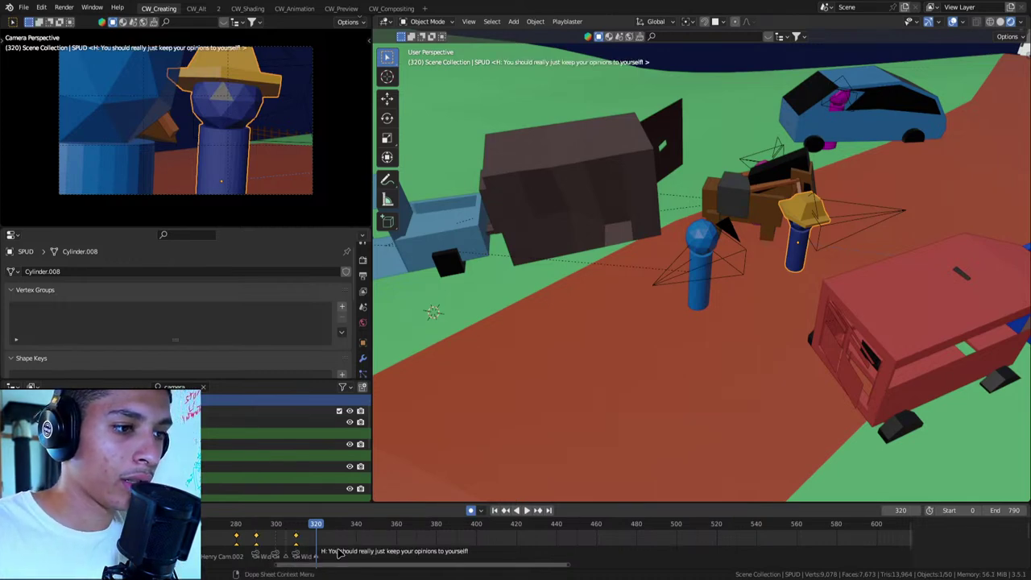
Change the marker name's leading H prefix to S
key(F2)
key(Home)
key(Delete)
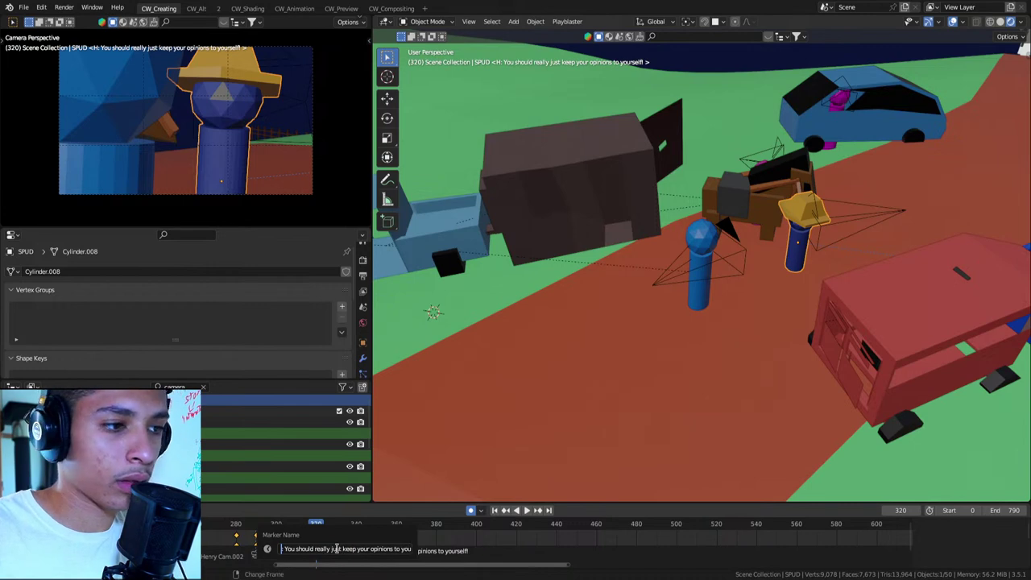
text(S)
key(Return)
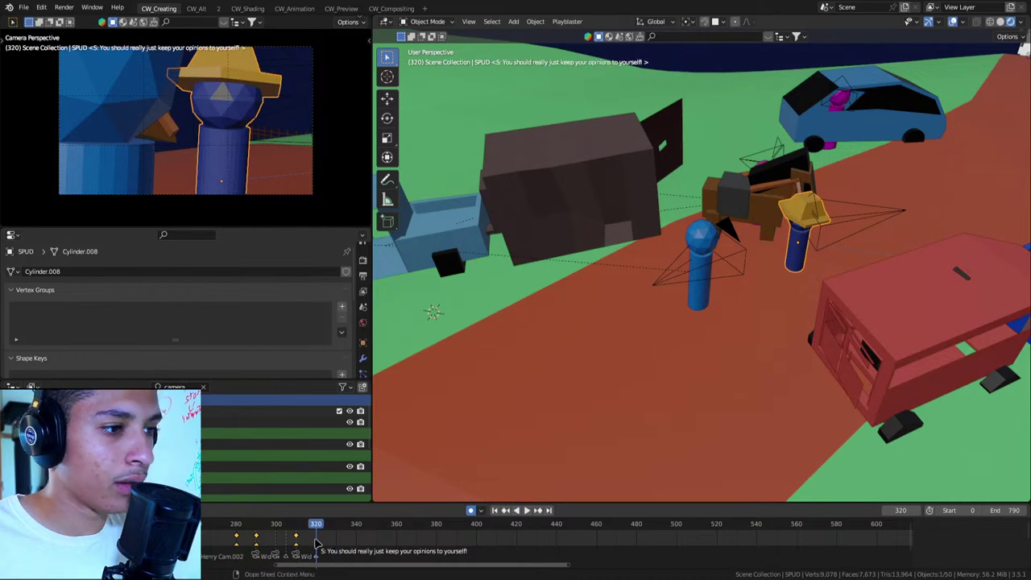
key(KP_0)
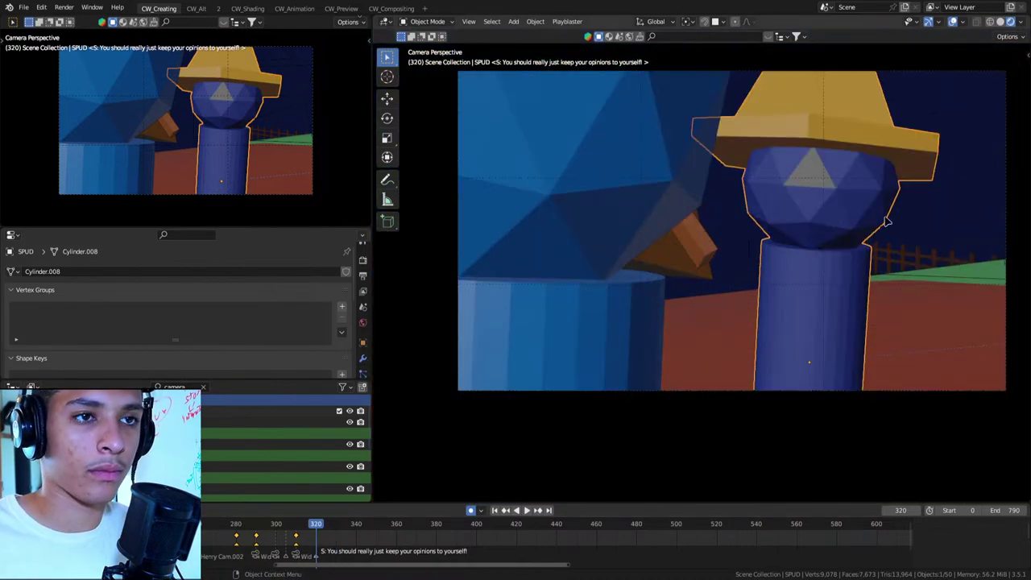
Pose Spud for frame 320 through several free tilts and a turn, judged through the shot camera
key(r)
key(r)
click(855, 208)
key(r)
key(r)
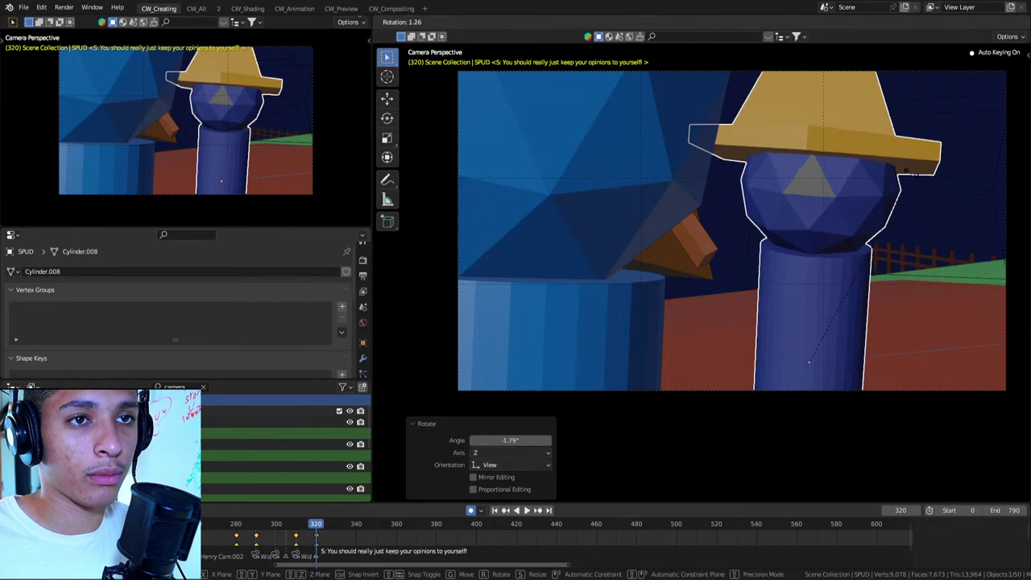
click(906, 177)
key(r)
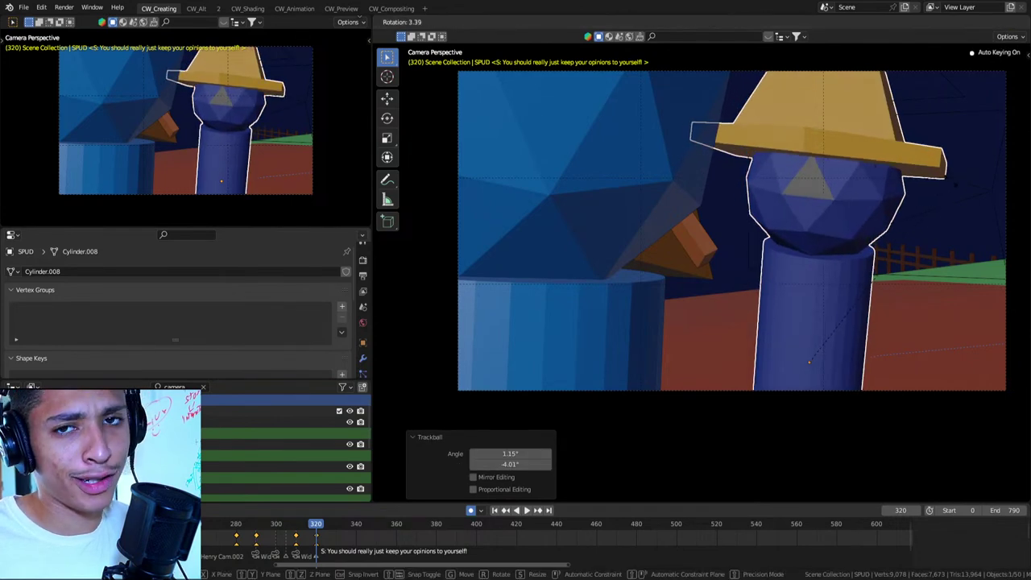
click(949, 177)
key(r)
key(z)
key(Escape)
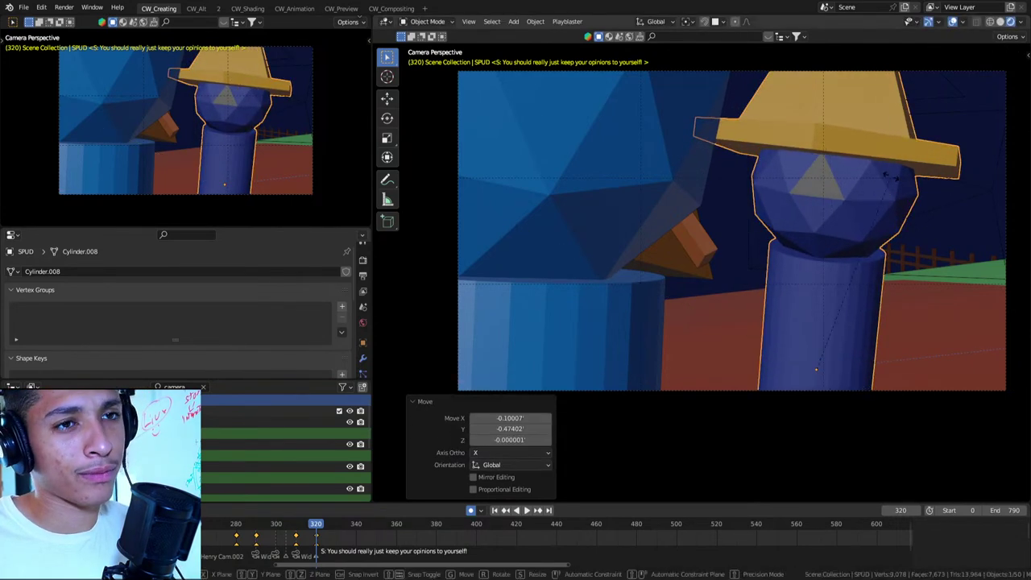
key(r)
key(r)
click(891, 178)
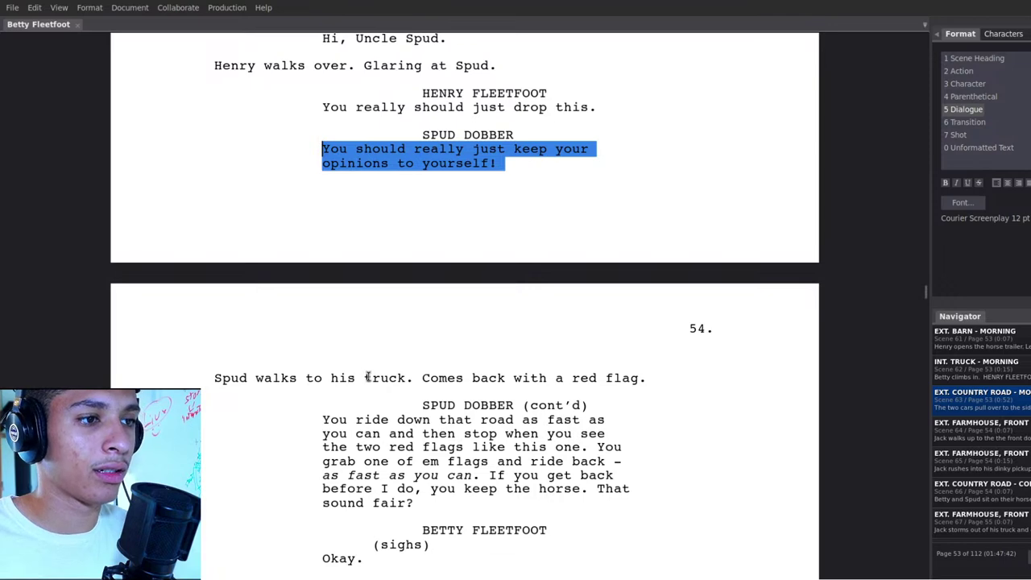
Clear the selection on Spud's line and scroll the script down toward page 54
click(333, 378)
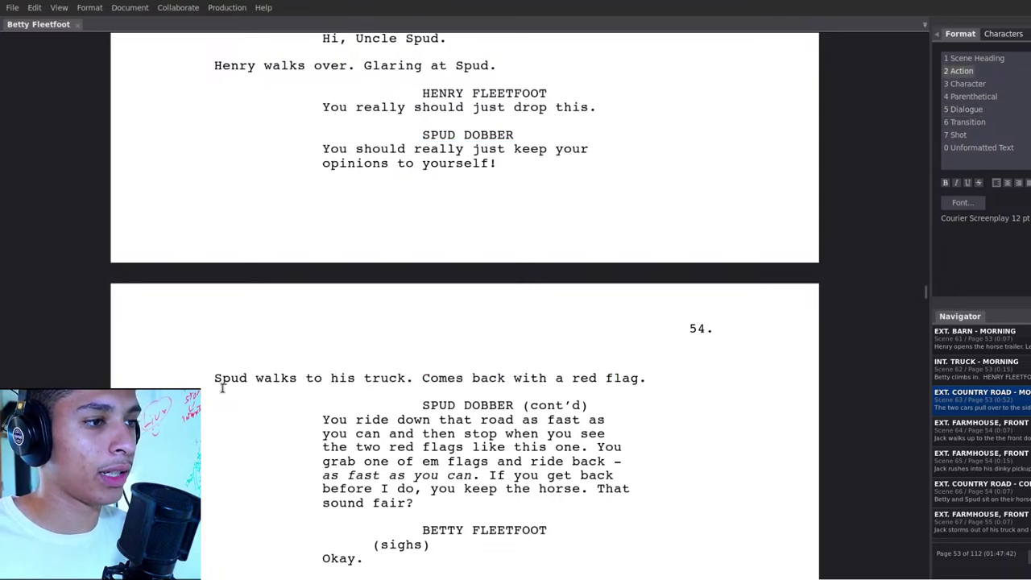
scroll(232, 345, down, 5)
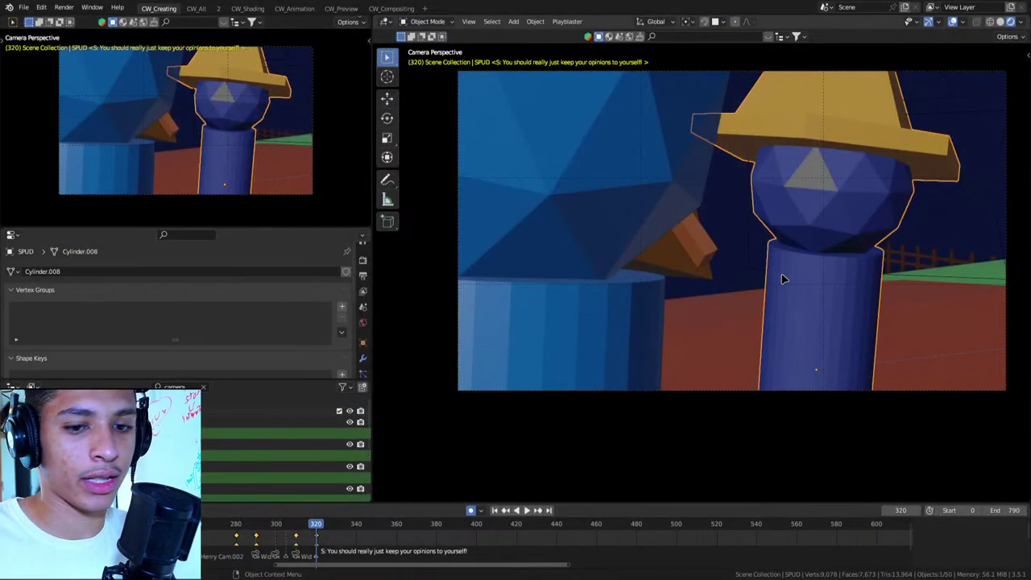
Orbit around Spud, try a tilt and cancel it, then return to the shot camera view
middle_drag(782, 279, 781, 278)
key(r)
key(r)
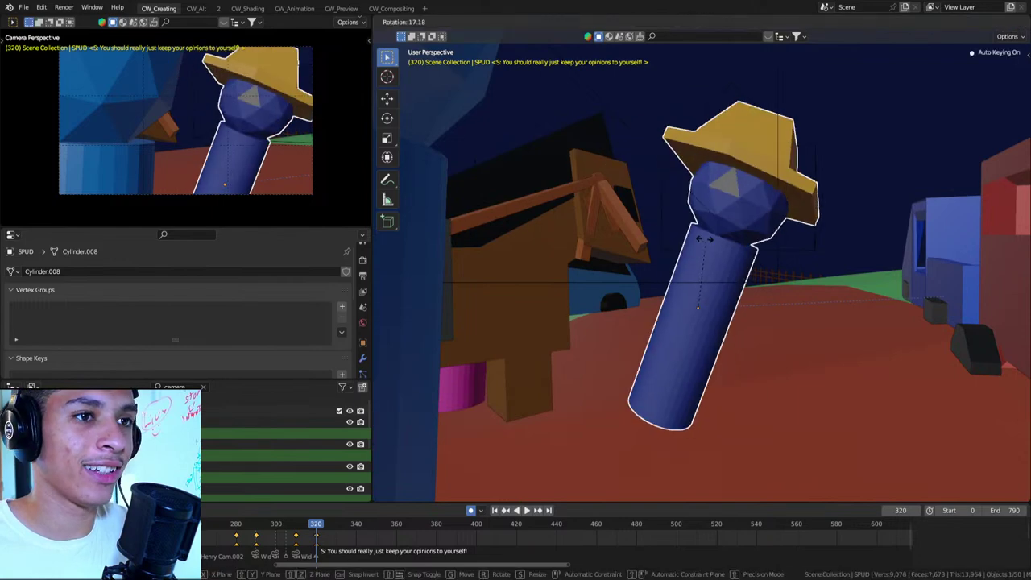
key(Escape)
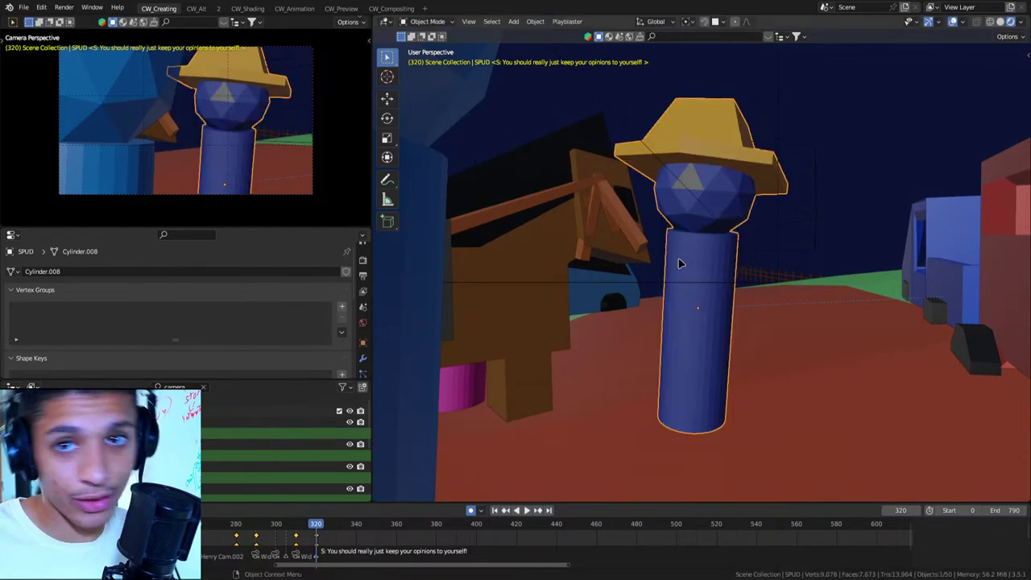
key(KP_0)
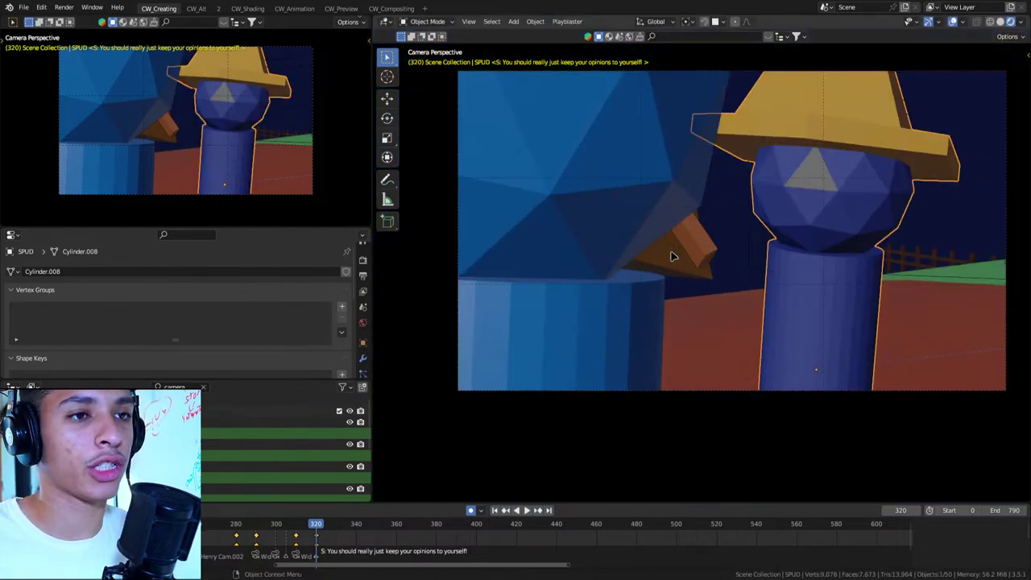
Step back through keyframes from 300 to 260, then forward again to Spud's shot at 320
key(Down)
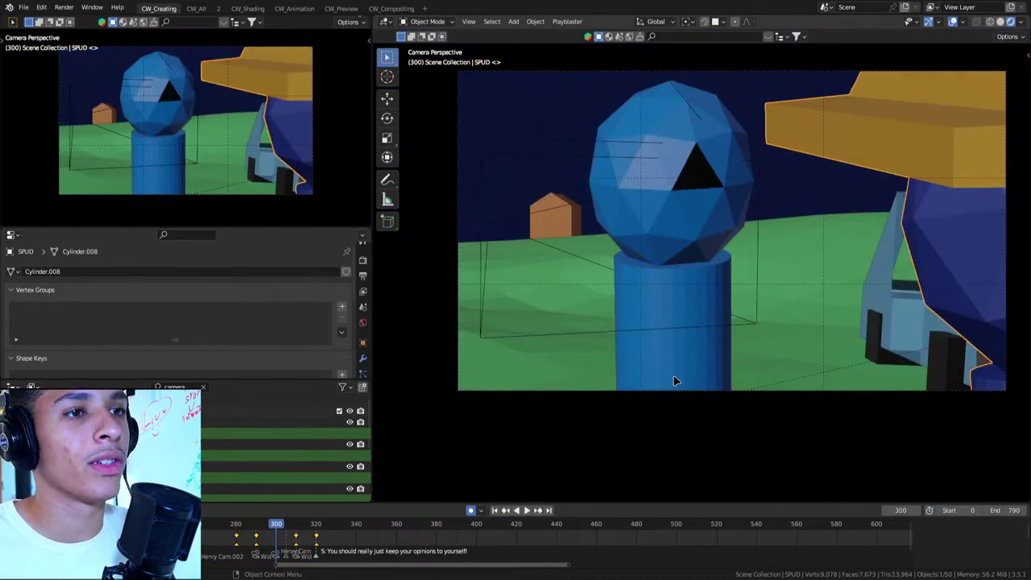
key(Down)
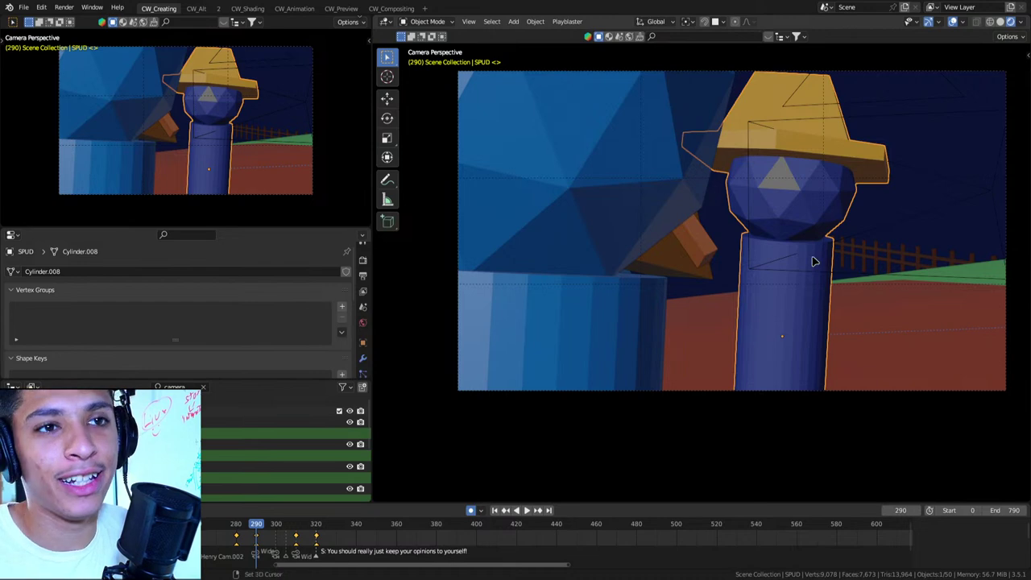
key(Down)
key(Down)
key(Down)
key(Down)
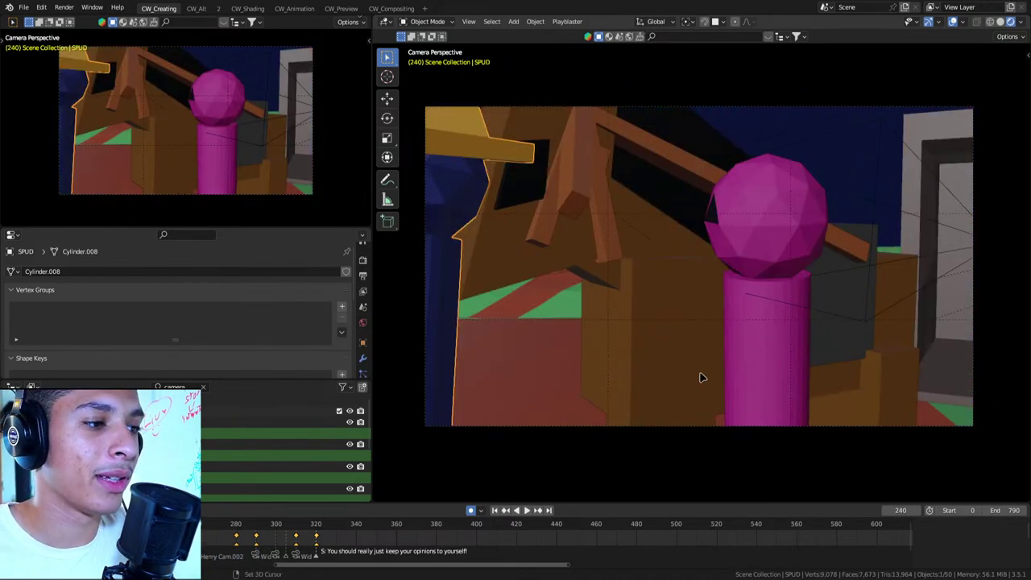
key(Down)
key(Up)
key(Up)
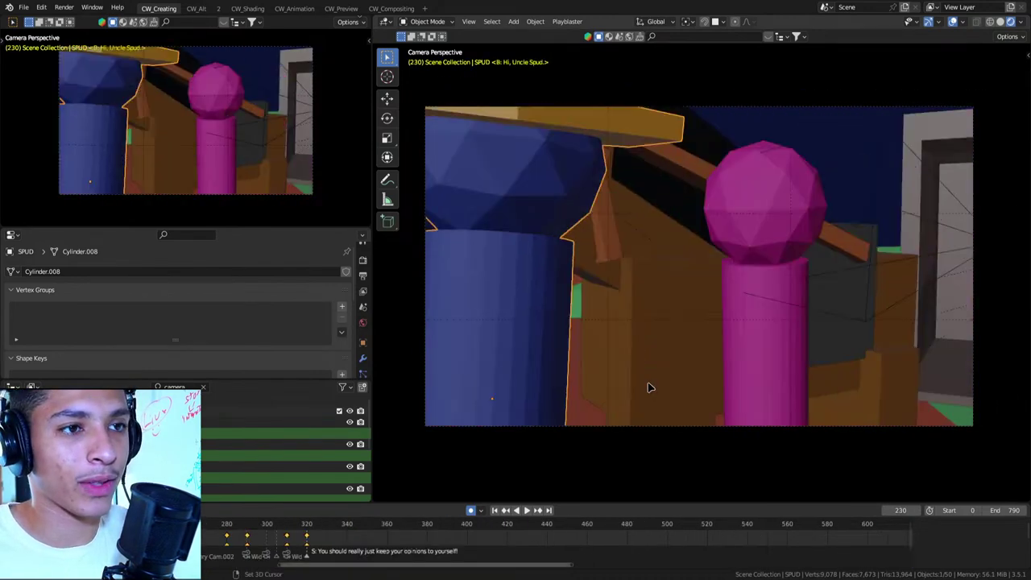
key(Up)
key(Up)
key(Up)
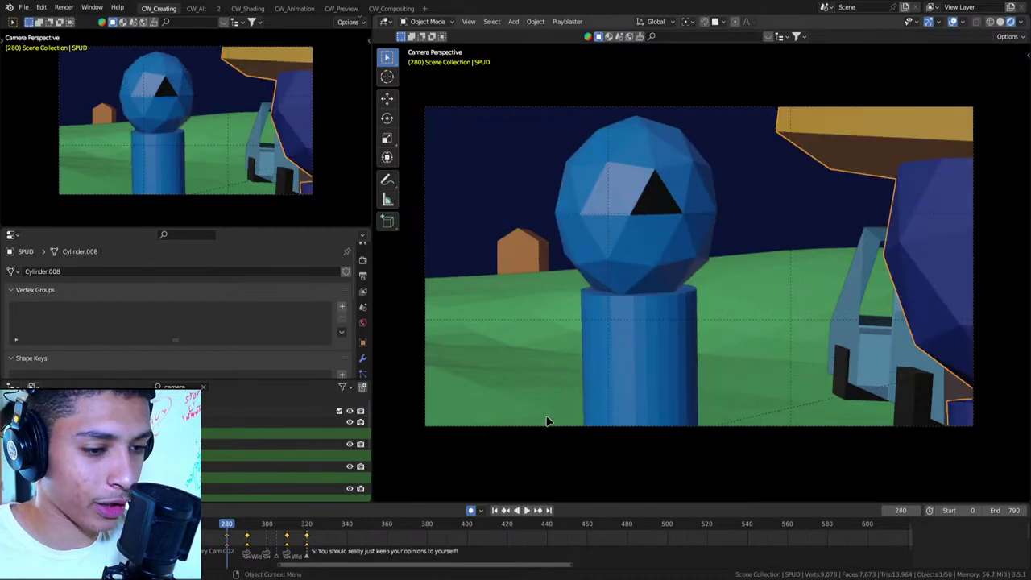
key(Up)
key(Up)
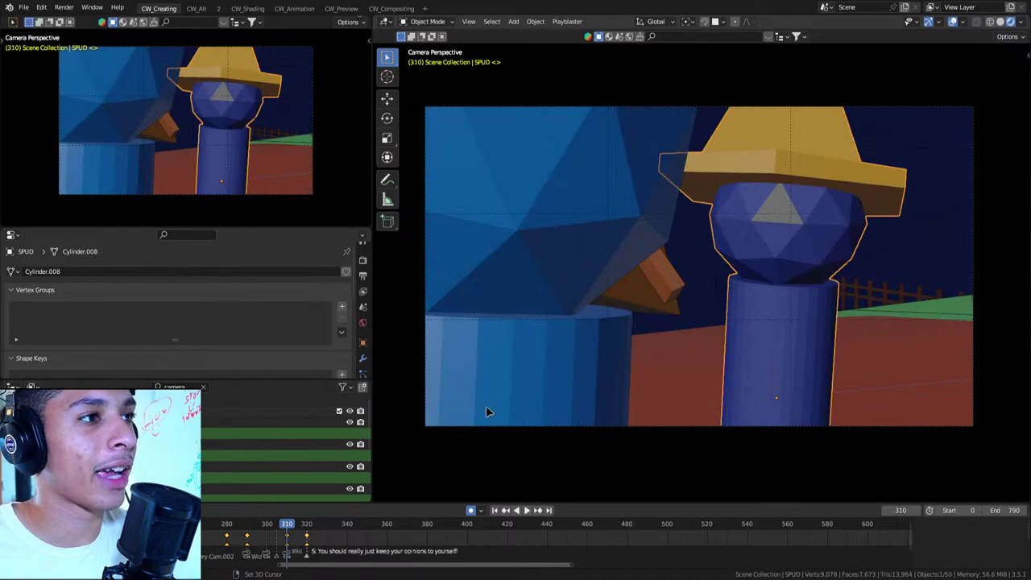
key(Down)
key(Up)
key(Up)
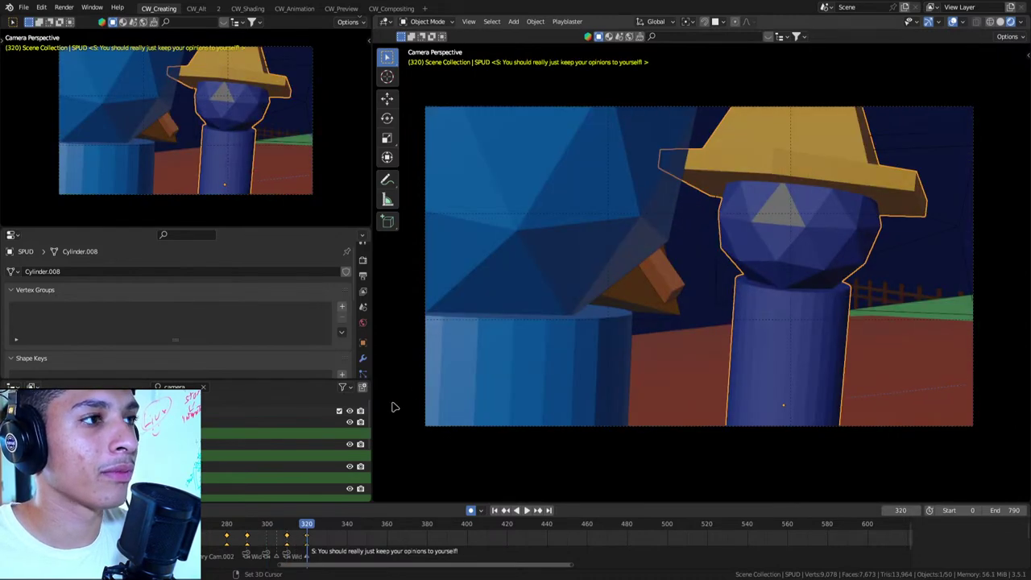
key(Up)
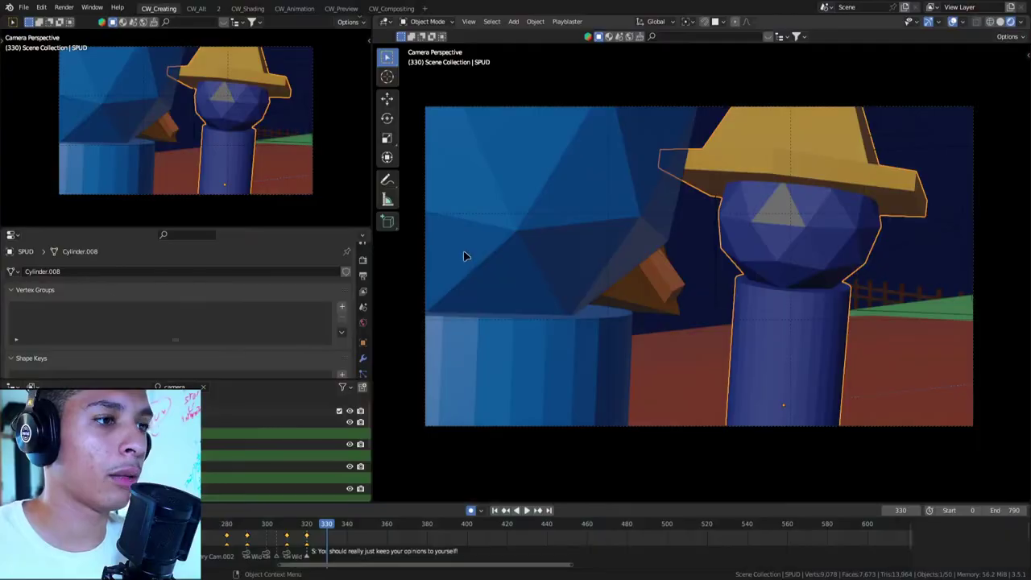
Compare the shots at frames 300, 310 and 320, end on frame 330 and orbit out of camera view
key(Down)
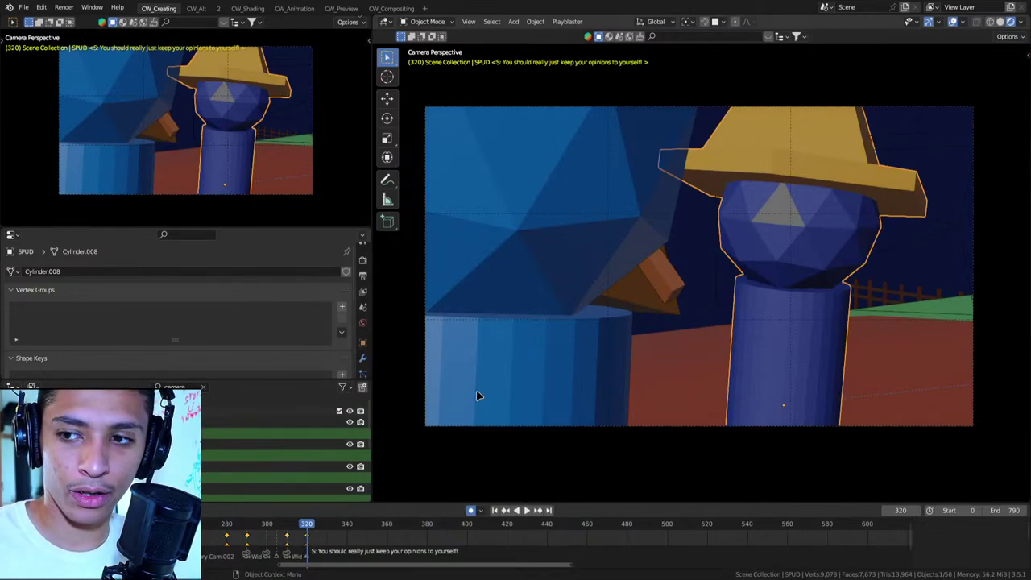
key(Down)
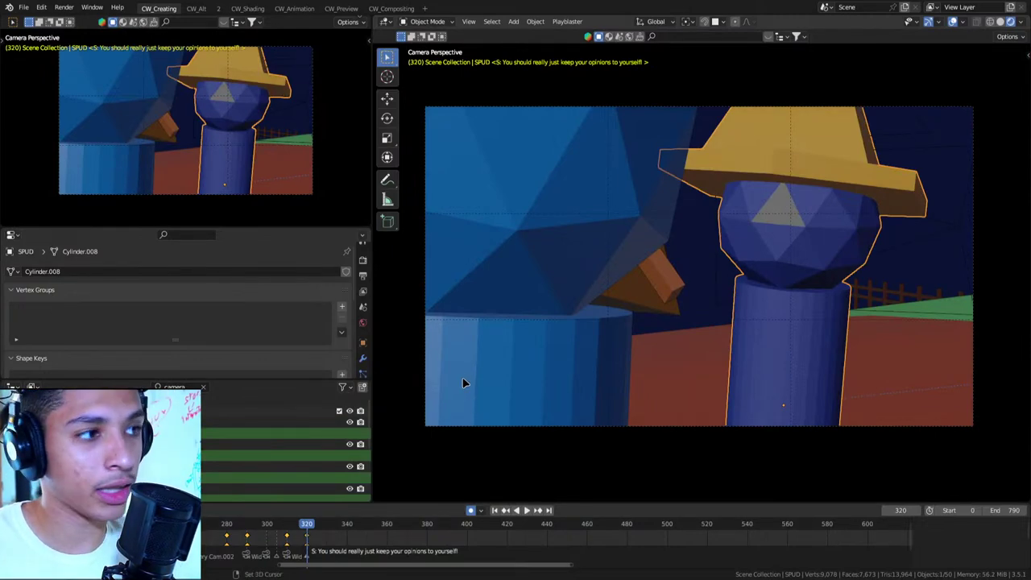
key(Down)
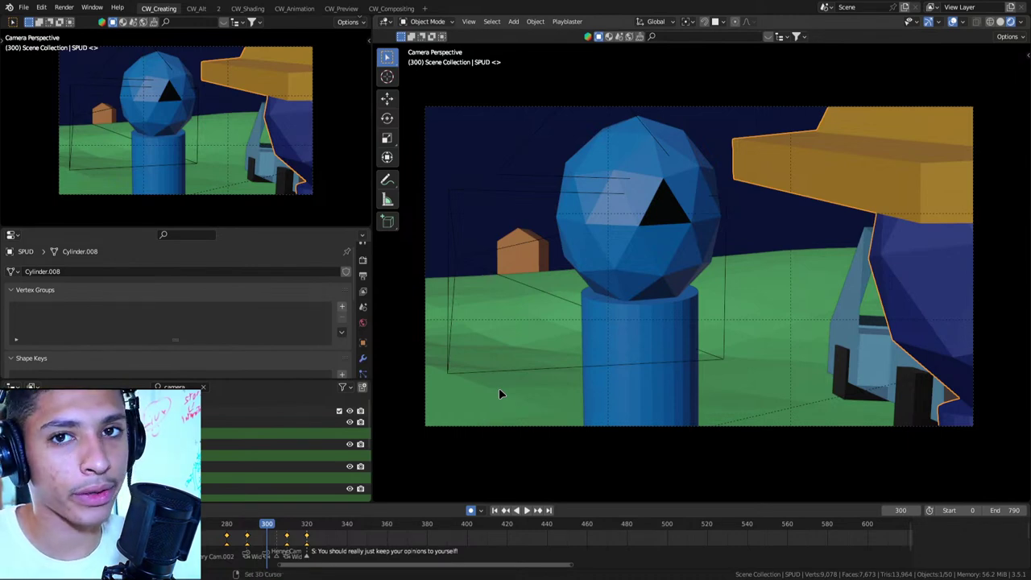
key(Up)
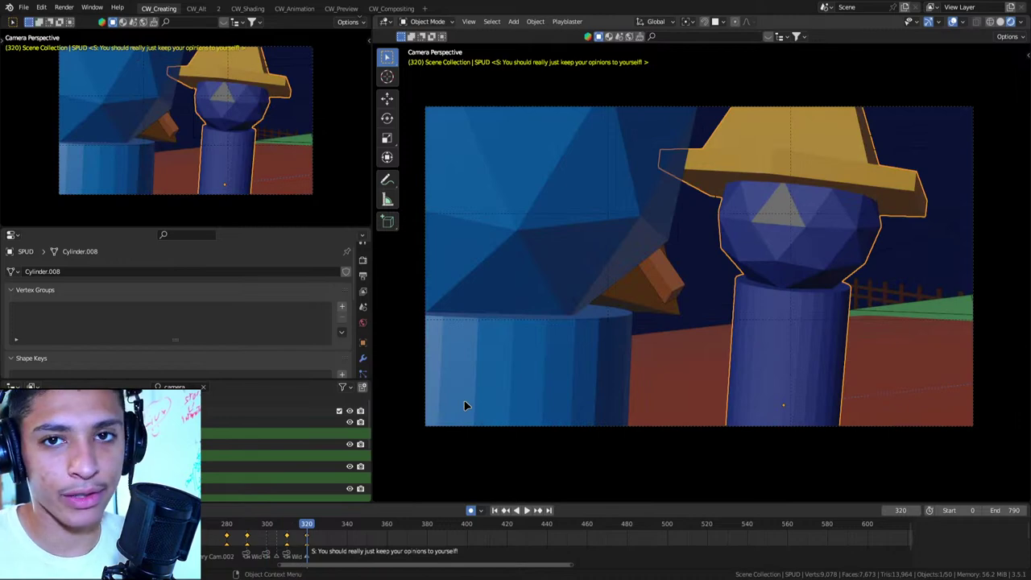
key(Down)
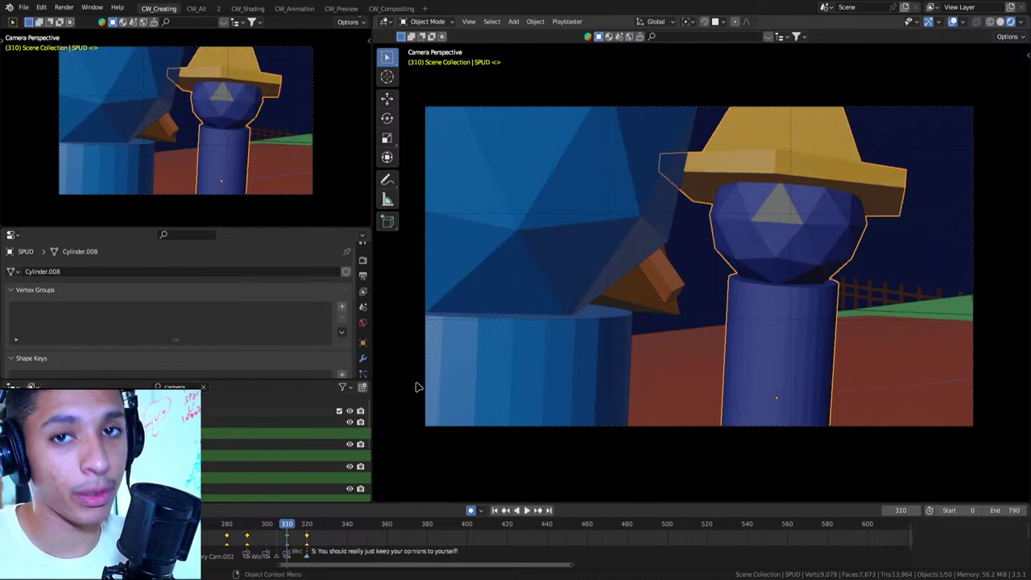
key(Up)
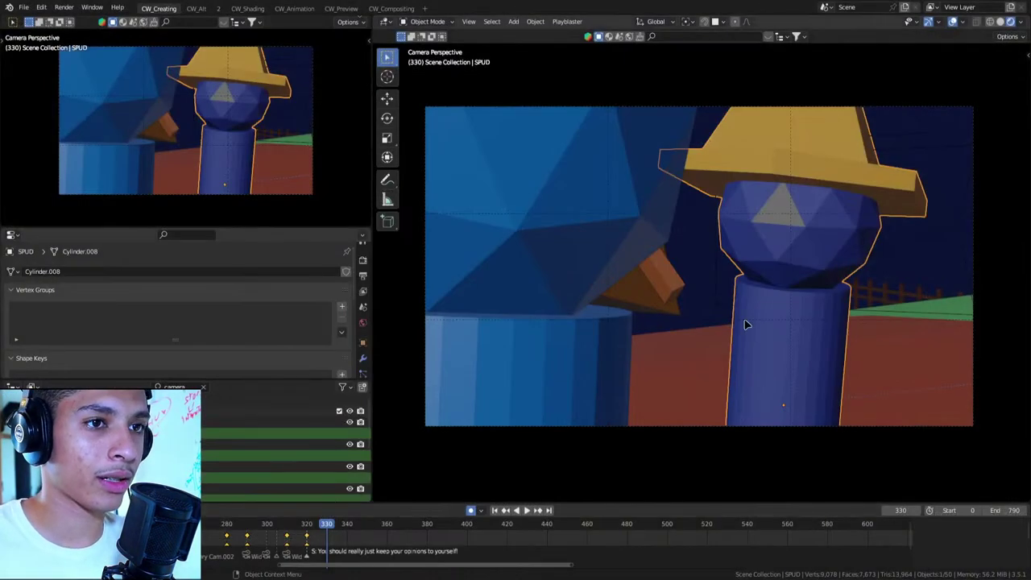
middle_drag(746, 322, 681, 270)
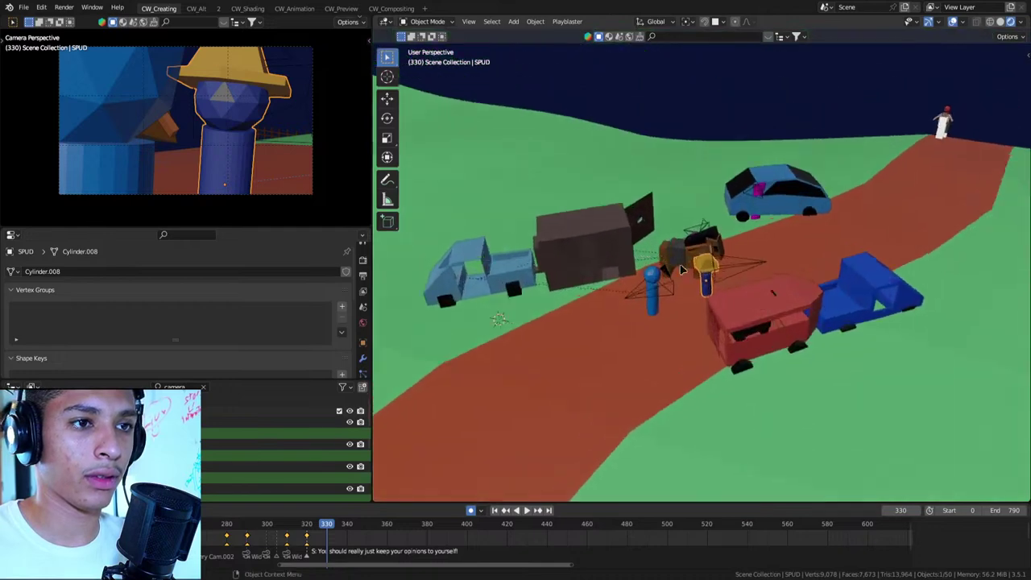
At frame 330, rotate Spud about -63 degrees around the vertical Z axis
scroll(680, 270, up, 3)
key(Down)
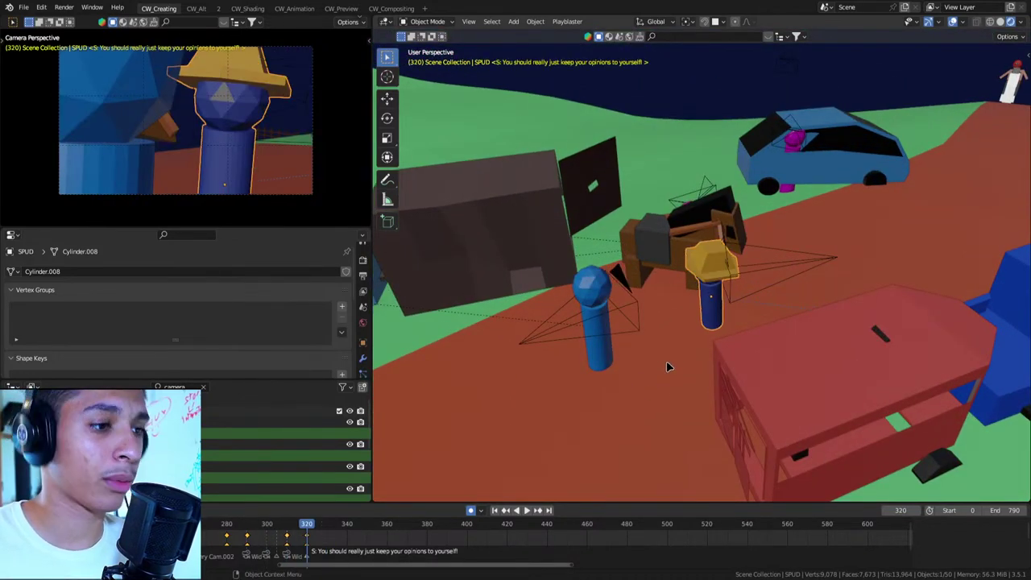
key(Up)
key(r)
key(z)
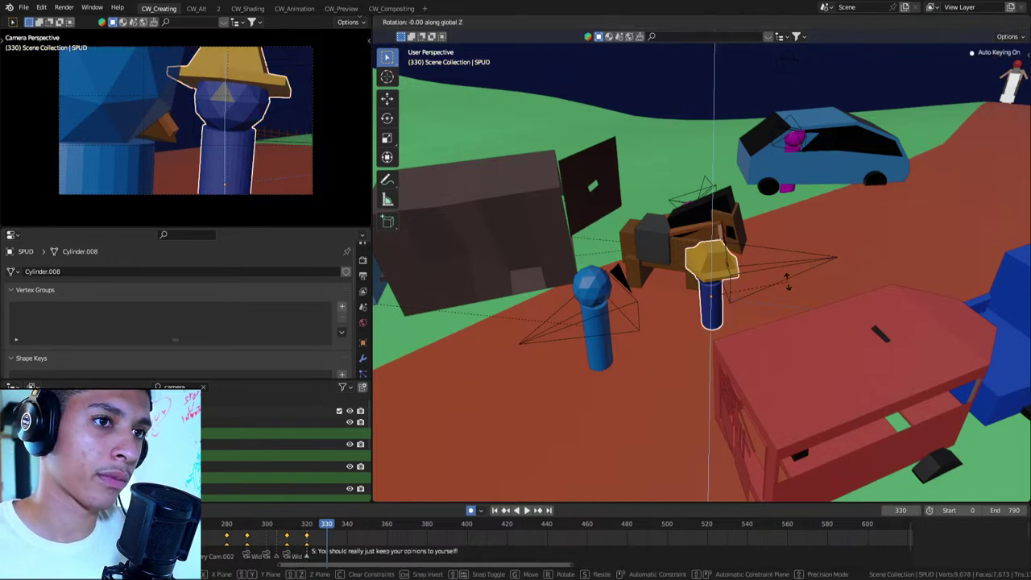
click(742, 341)
From top view, play and scrub frames 225–301 to check Spud's turn, then return to camera view
middle_drag(742, 341, 735, 364)
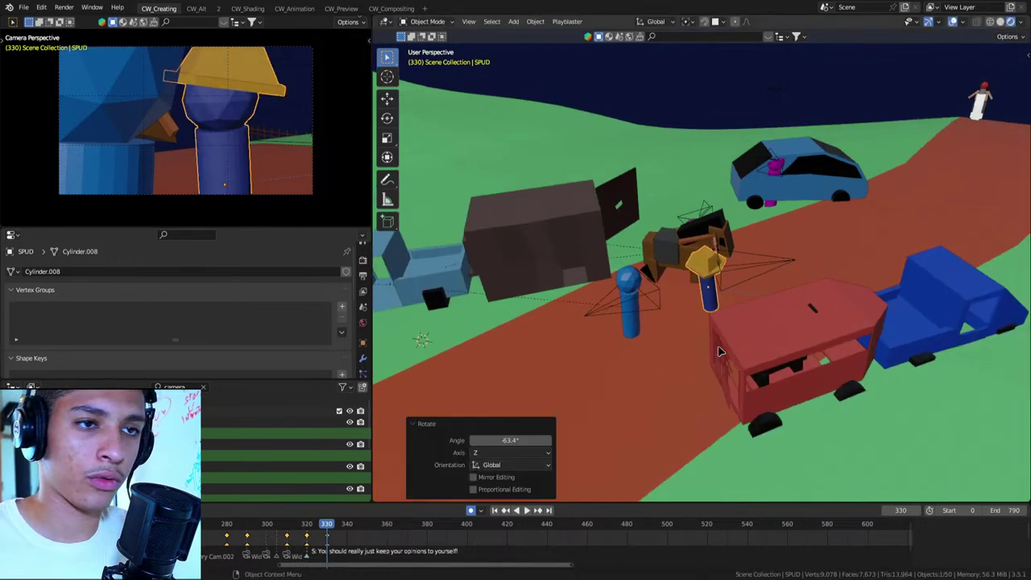
key(KP_7)
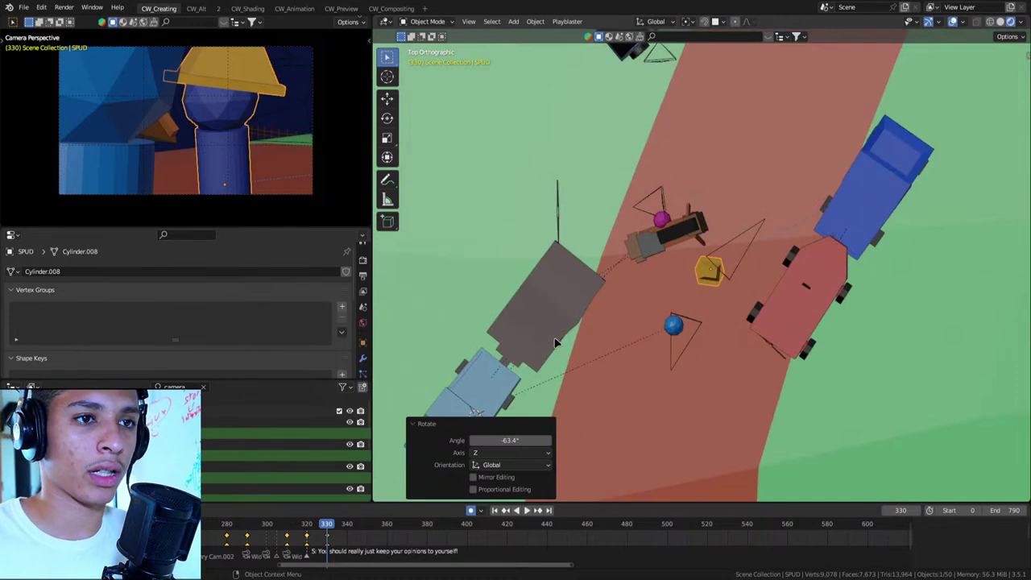
scroll(248, 534, down, 3)
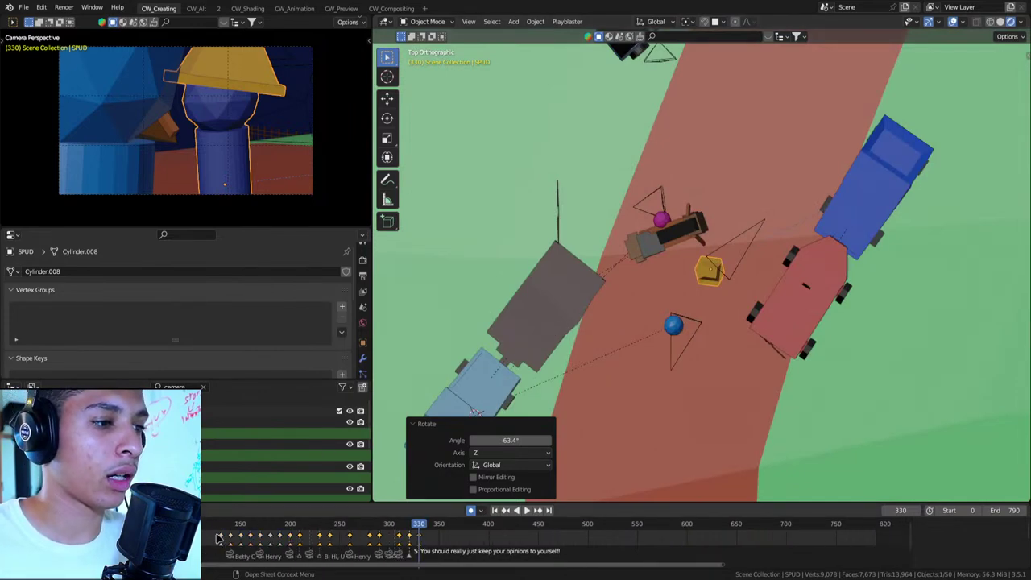
key(space)
click(325, 524)
mouse_move(324, 524)
mouse_down()
mouse_move(392, 509)
mouse_move(294, 522)
mouse_move(294, 513)
mouse_move(385, 510)
mouse_up()
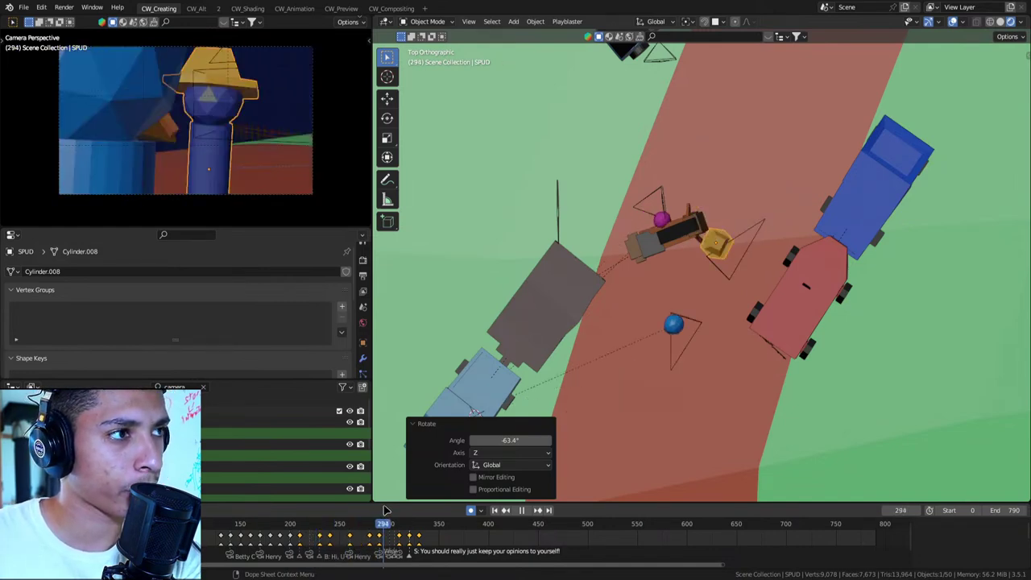
drag(386, 510, 319, 509)
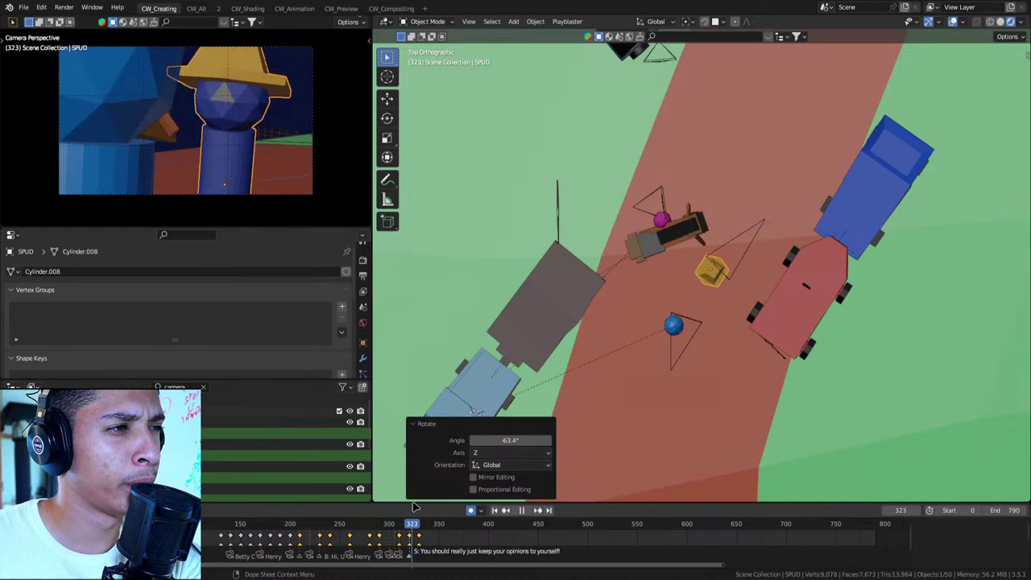
key(Escape)
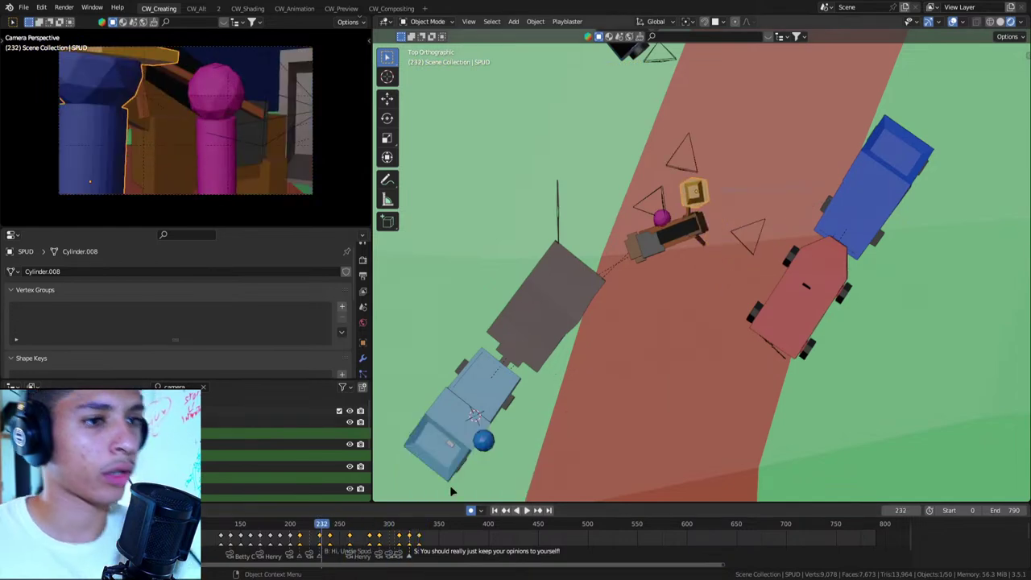
click(548, 525)
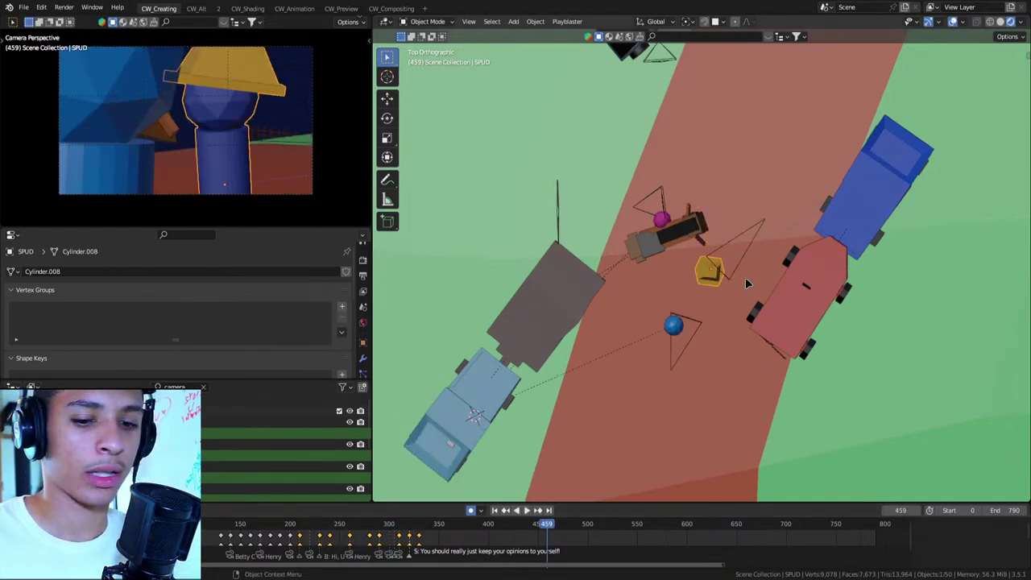
key(KP_0)
Step through keyframes from 190 to 260, then orbit out of camera view to see the characters and cameras
key(Down)
key(Down)
key(Down)
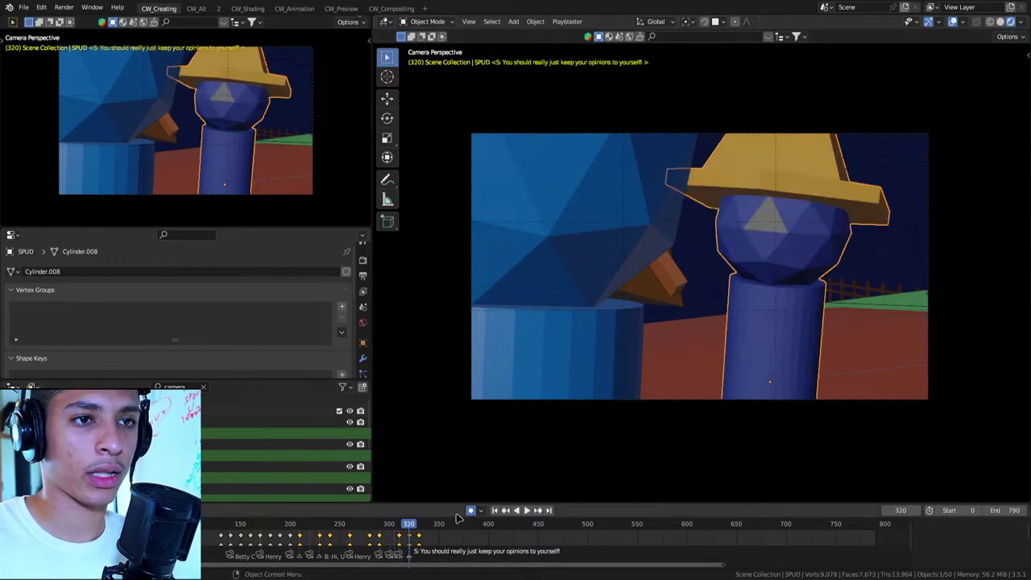
key(Down)
key(Down)
key(Down)
key(Down)
key(Down)
key(Down)
key(Down)
key(Down)
key(Down)
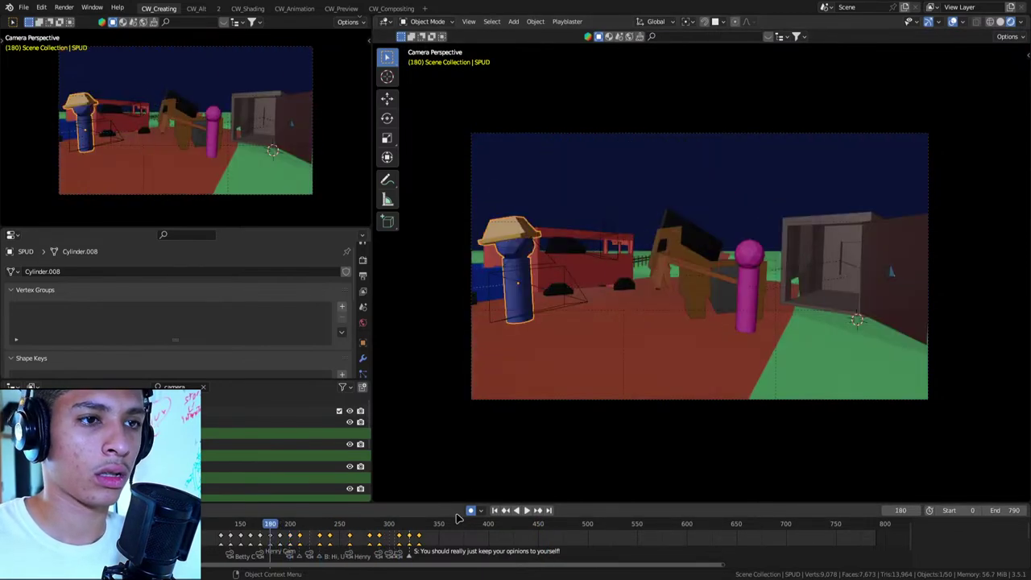
key(Up)
key(Up)
key(Up)
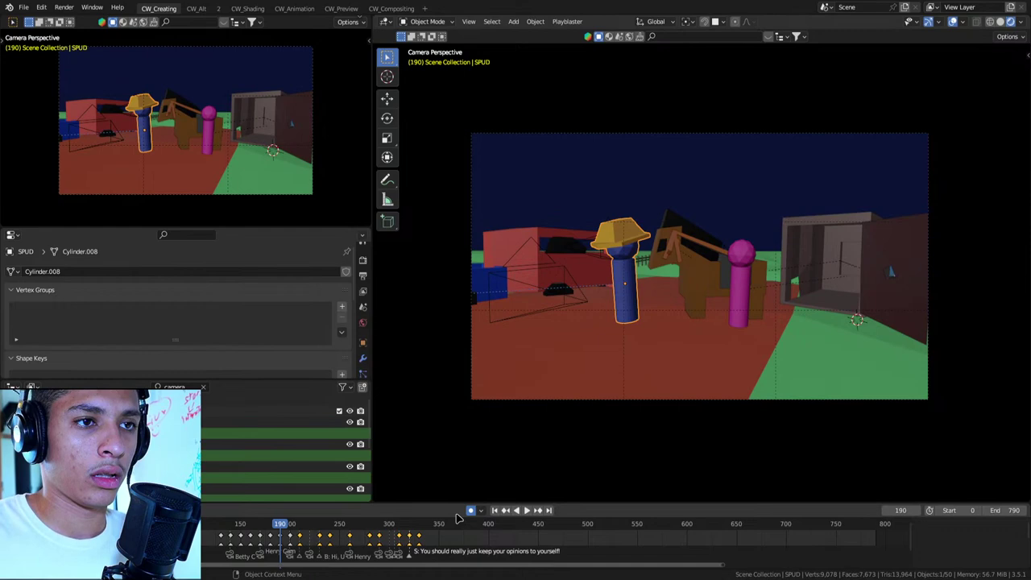
key(Up)
key(Up)
key(Up)
key(Up)
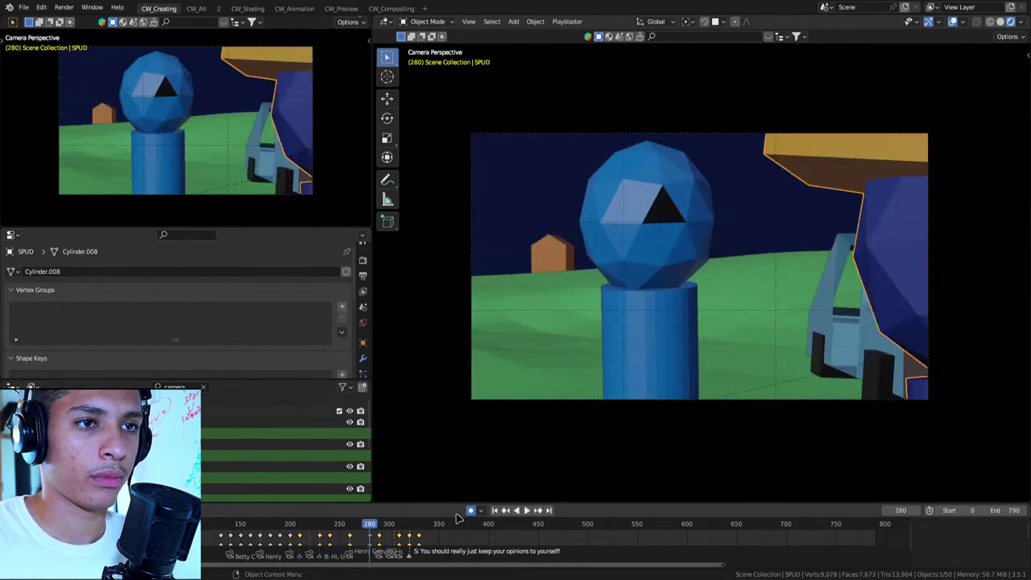
key(Up)
middle_drag(649, 470, 783, 348)
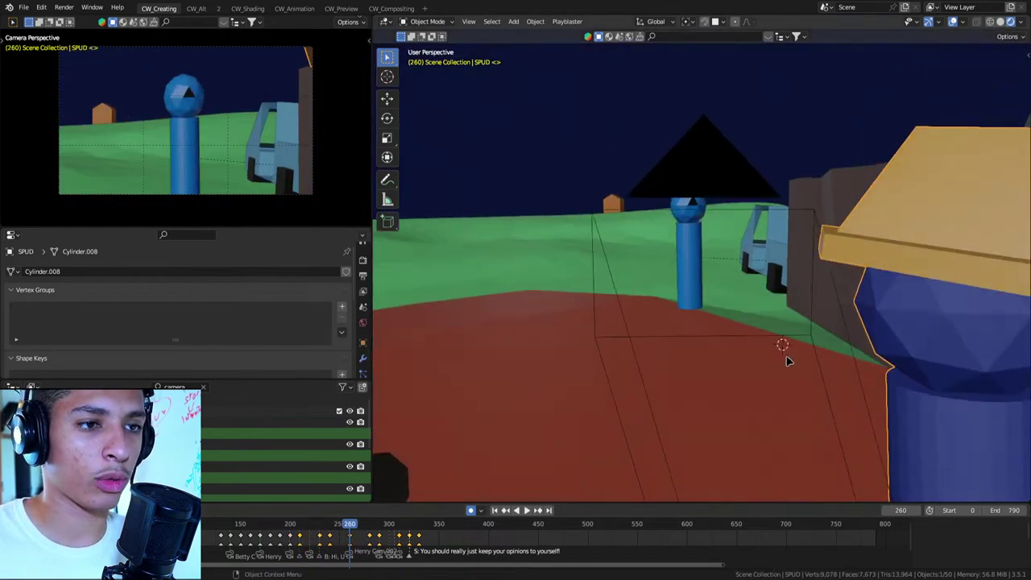
key(Down)
key(Down)
middle_drag(931, 342, 765, 297)
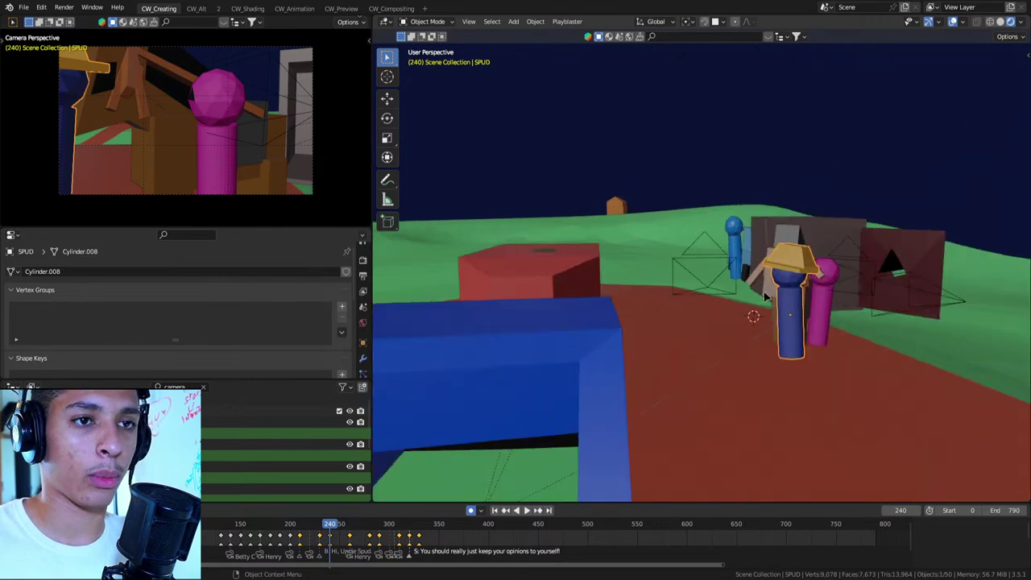
Select Henry Cam.002, compare its 37 mm and 75 mm lenses at frames 250 and 260, and view through it
click(712, 297)
click(716, 288)
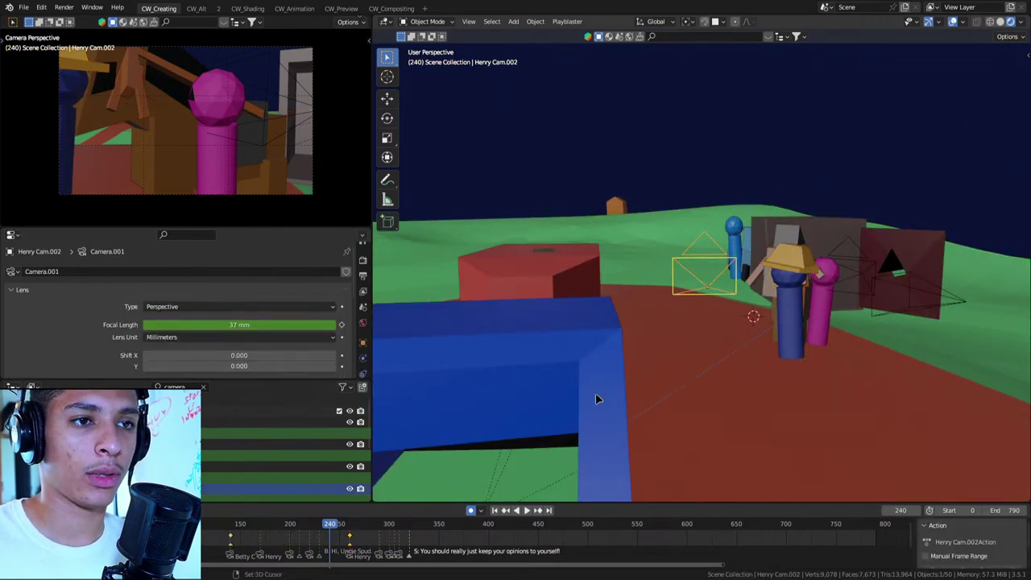
key(Up)
key(Up)
key(Down)
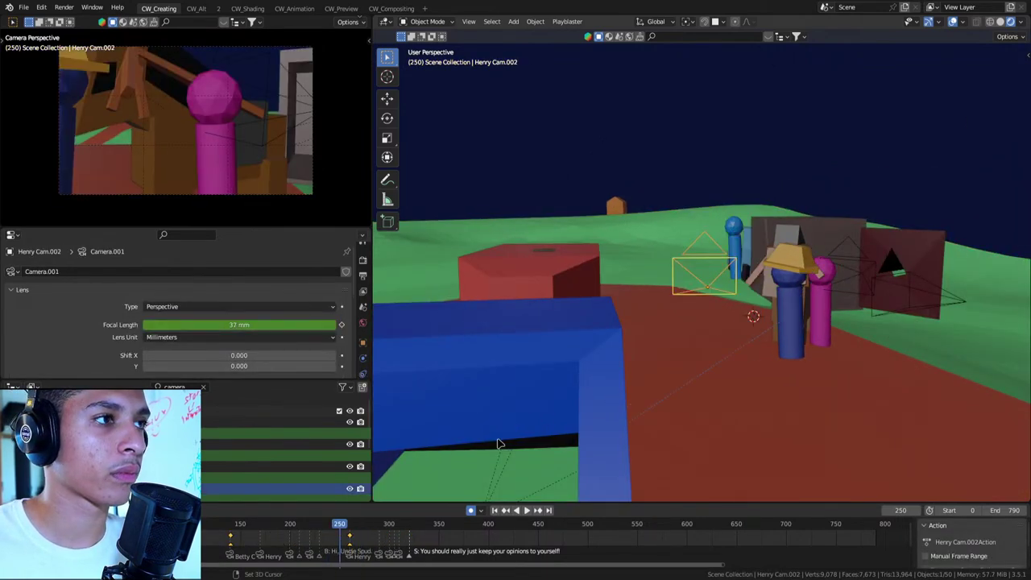
scroll(228, 105, up, 3)
scroll(267, 111, down, 3)
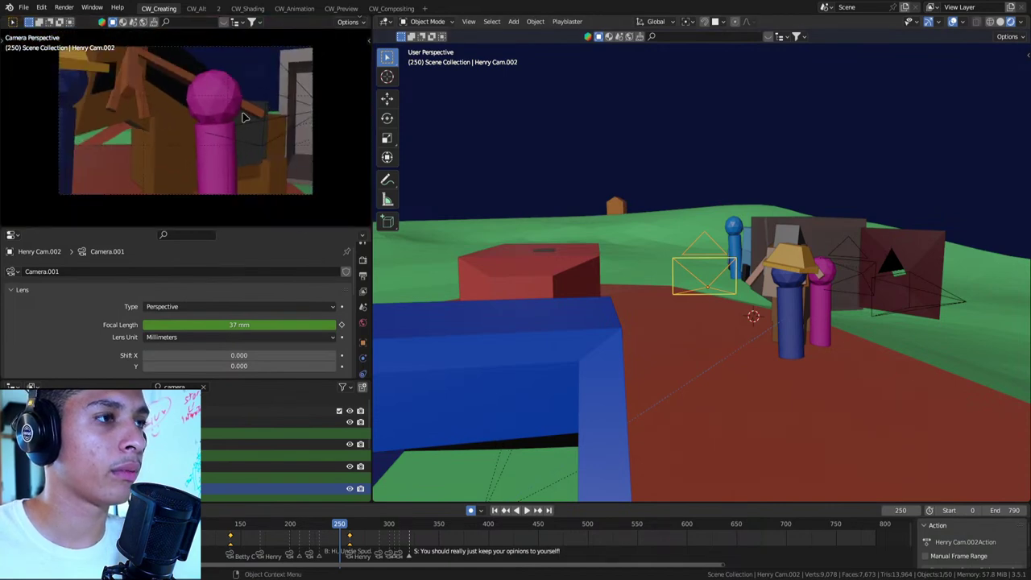
key(Up)
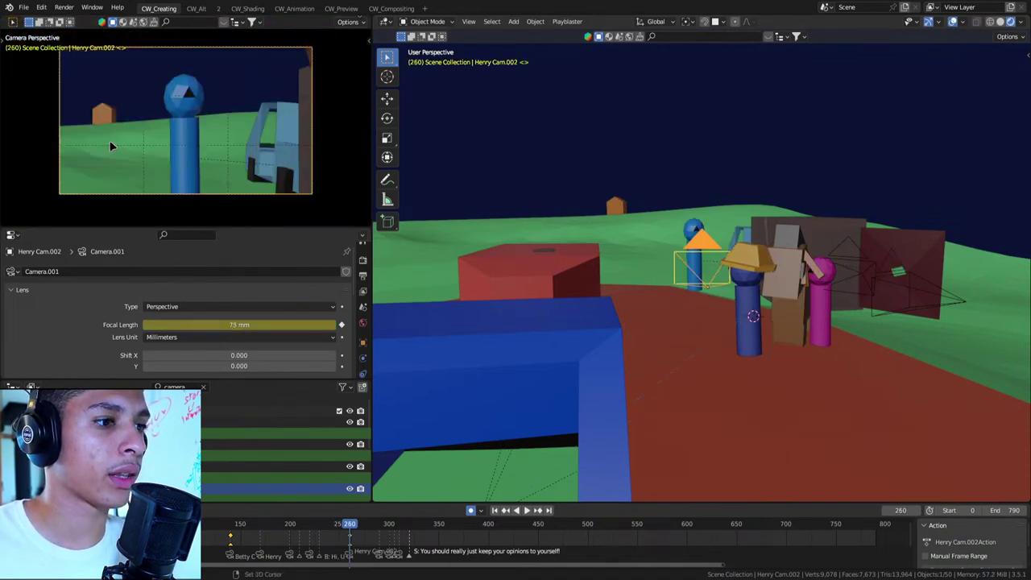
scroll(193, 113, up, 3)
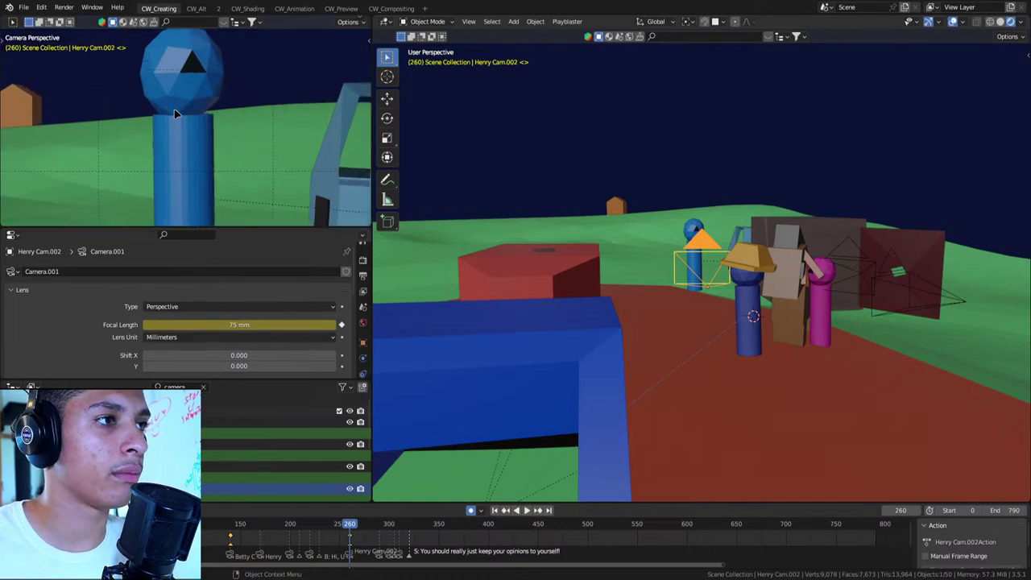
scroll(176, 114, down, 3)
key(Down)
scroll(94, 113, down, 4)
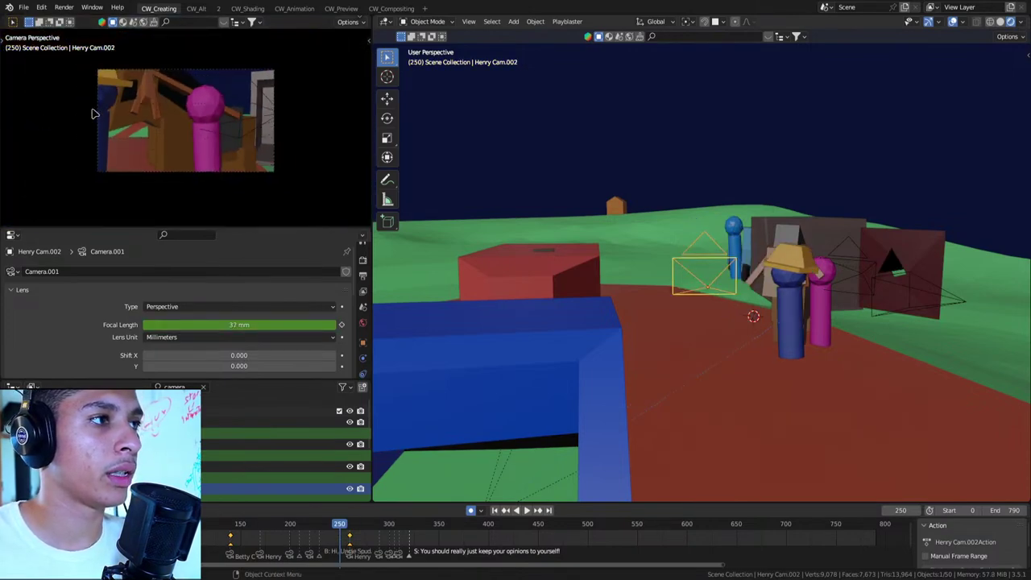
key(Up)
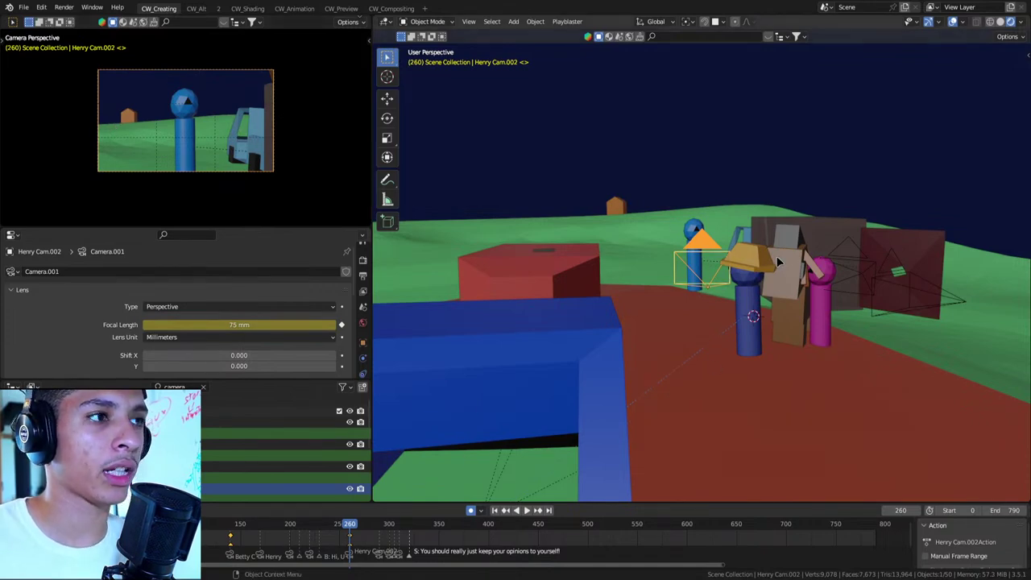
key(KP_0)
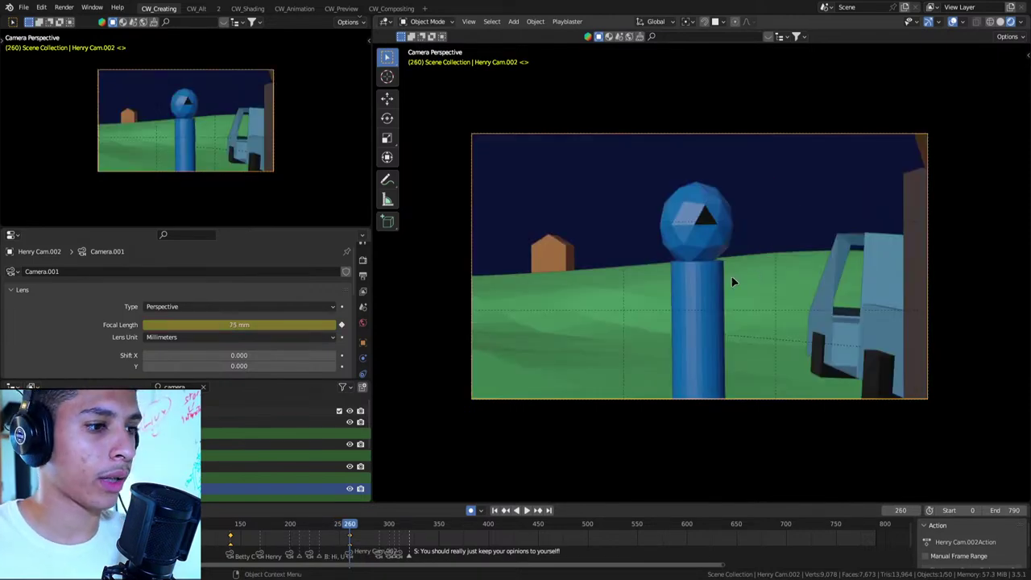
Walk Henry Cam.002 toward the blue figure, then move the camera to a new position
key(shift+grave)
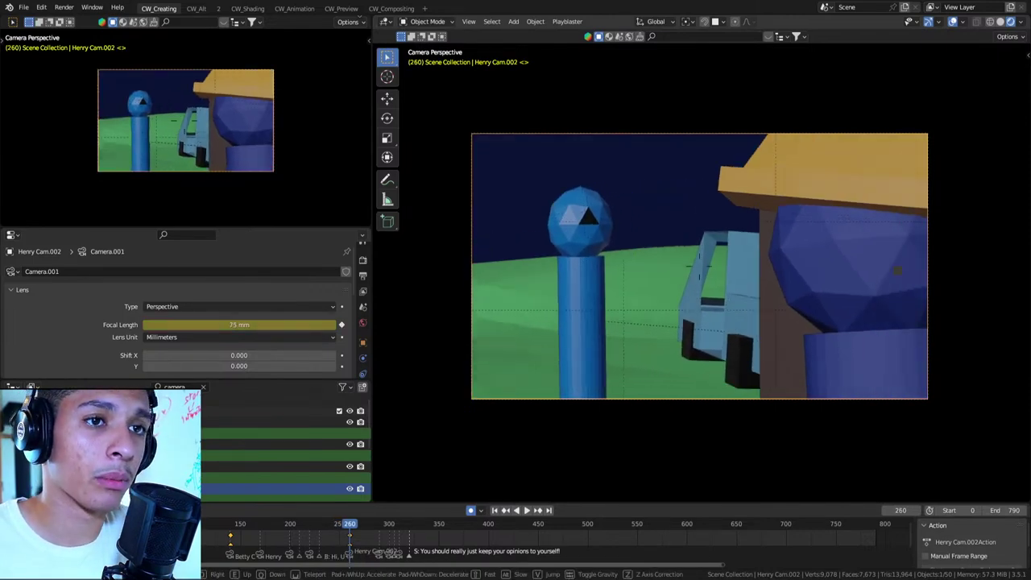
click(743, 277)
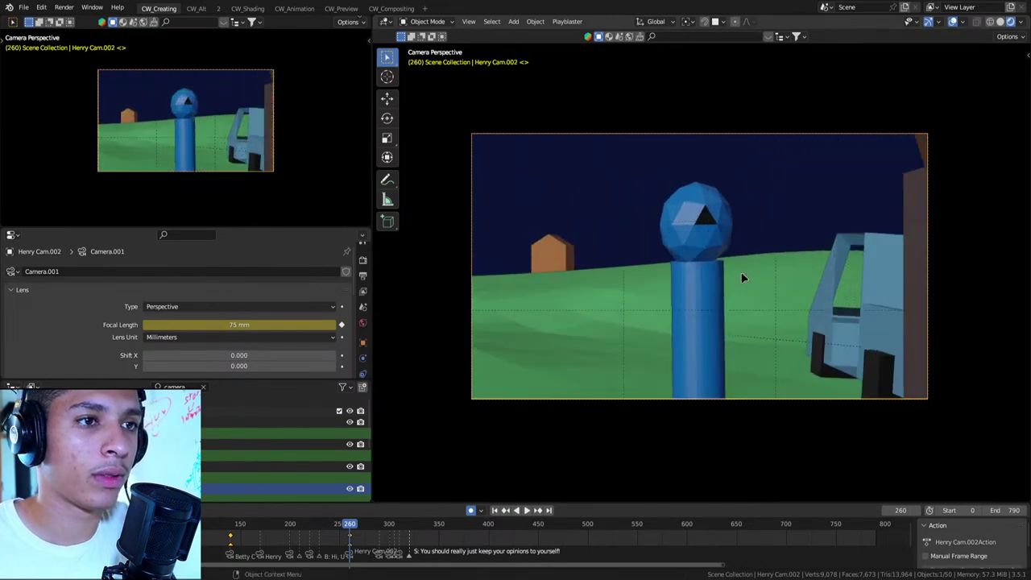
alt+scroll(422, 528, down, 10)
alt+scroll(417, 532, down, 10)
alt+scroll(410, 533, down, 10)
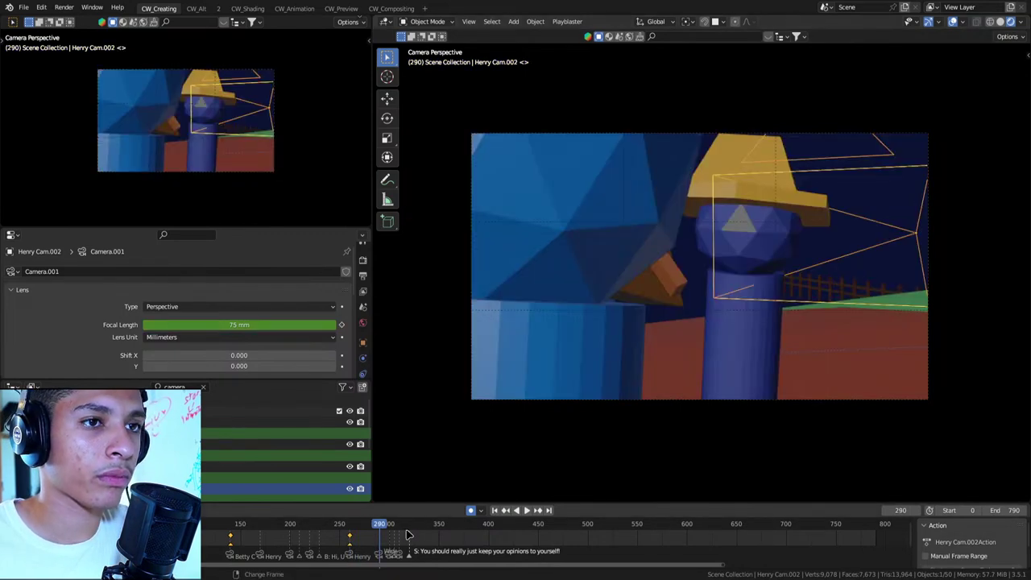
alt+scroll(423, 535, down, 10)
key(g)
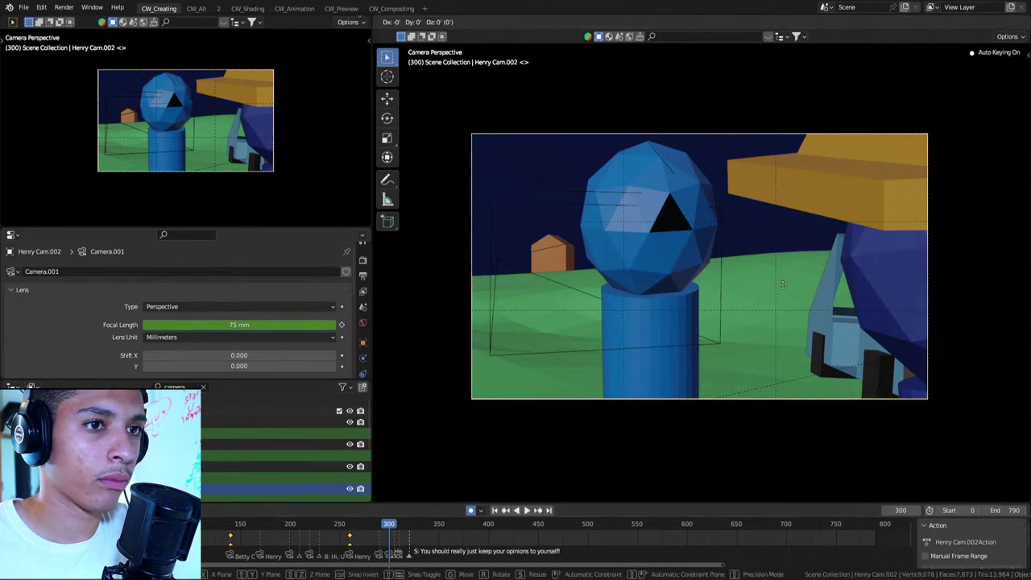
click(786, 290)
alt+scroll(671, 341, up, 10)
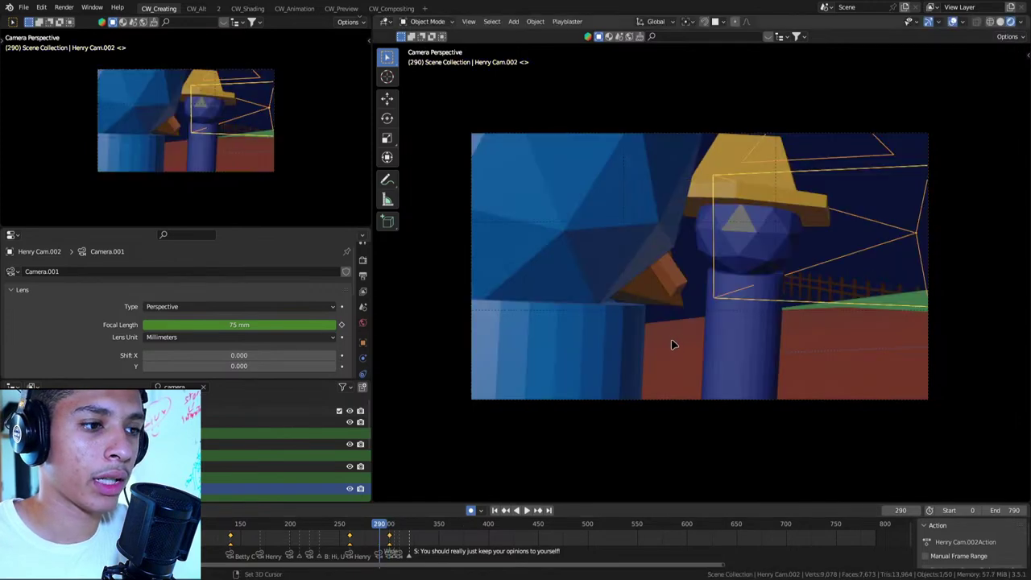
alt+scroll(676, 352, up, 10)
alt+scroll(690, 360, up, 10)
alt+scroll(689, 360, up, 10)
Fly the camera back over the blue couch and slide right to show more figures
key(shift+grave)
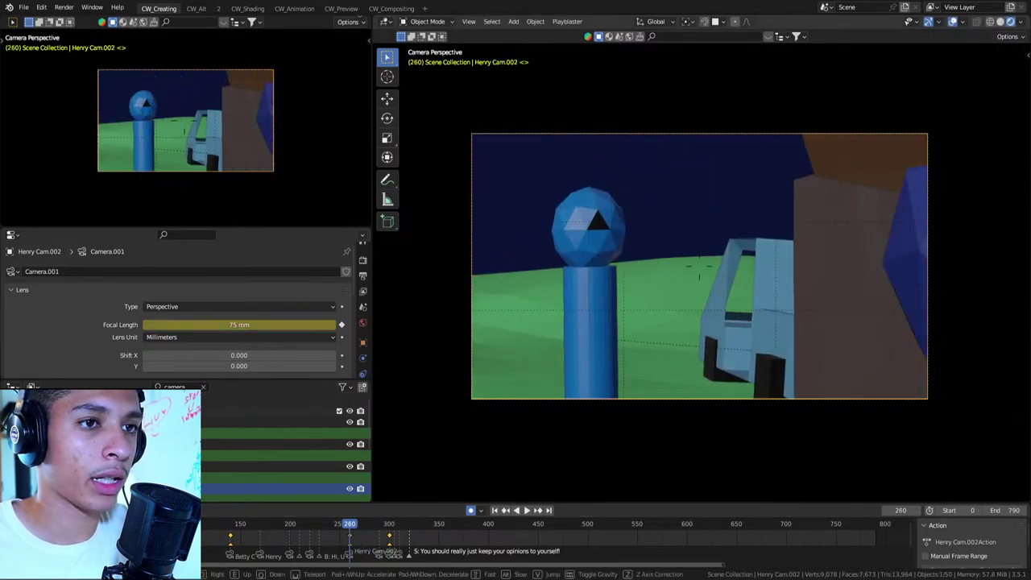
key(w)
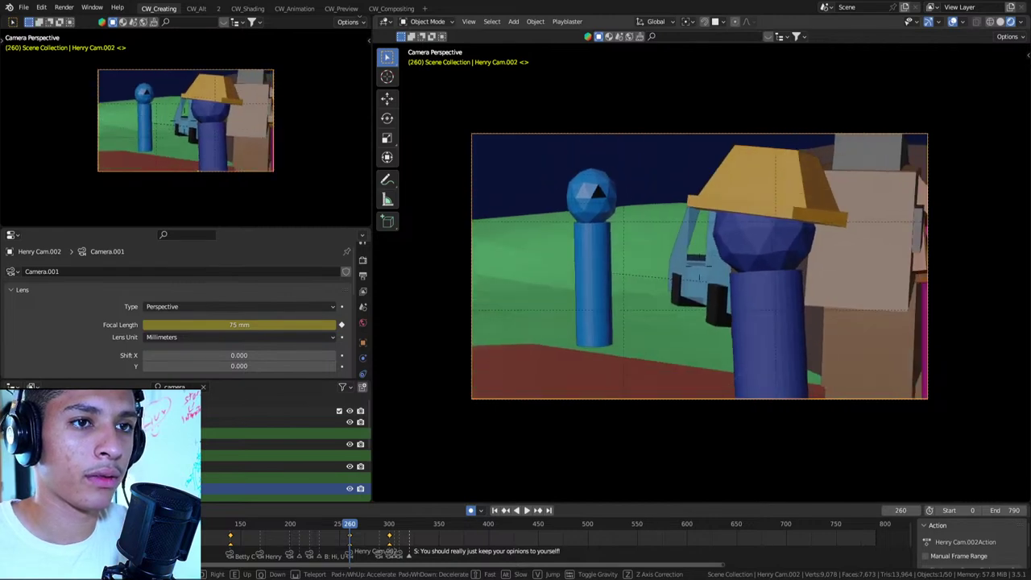
key(s)
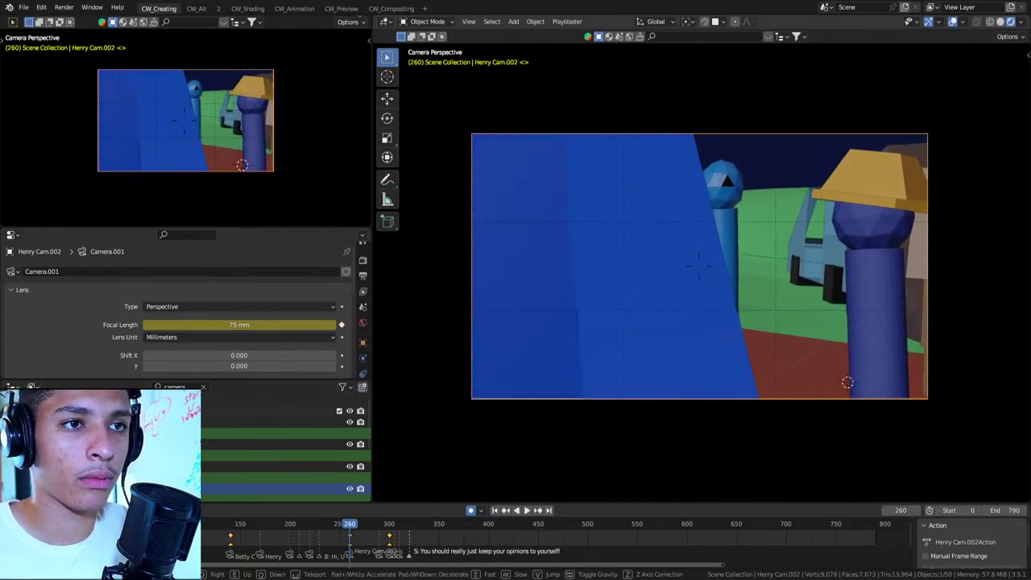
key(s)
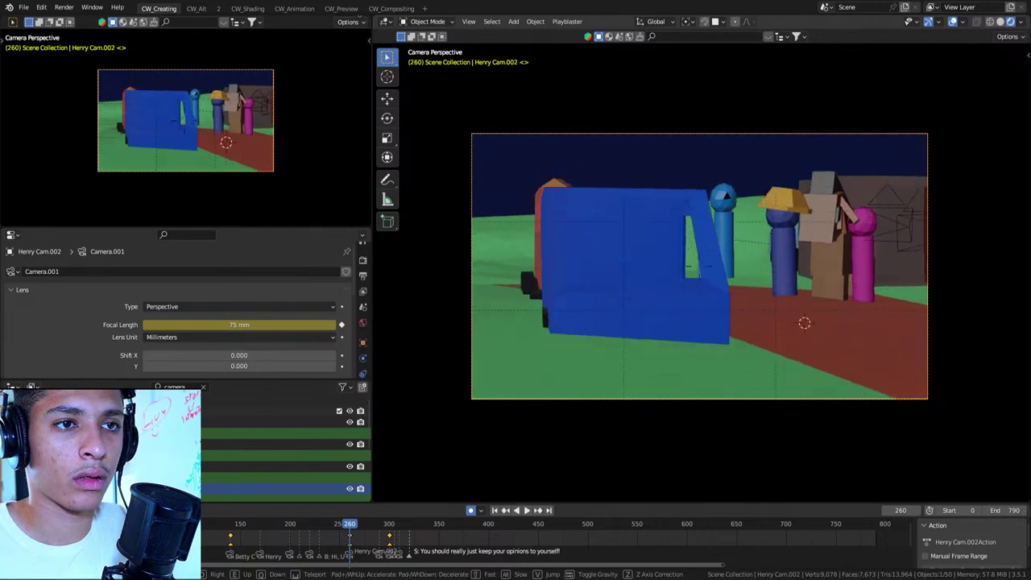
key(w)
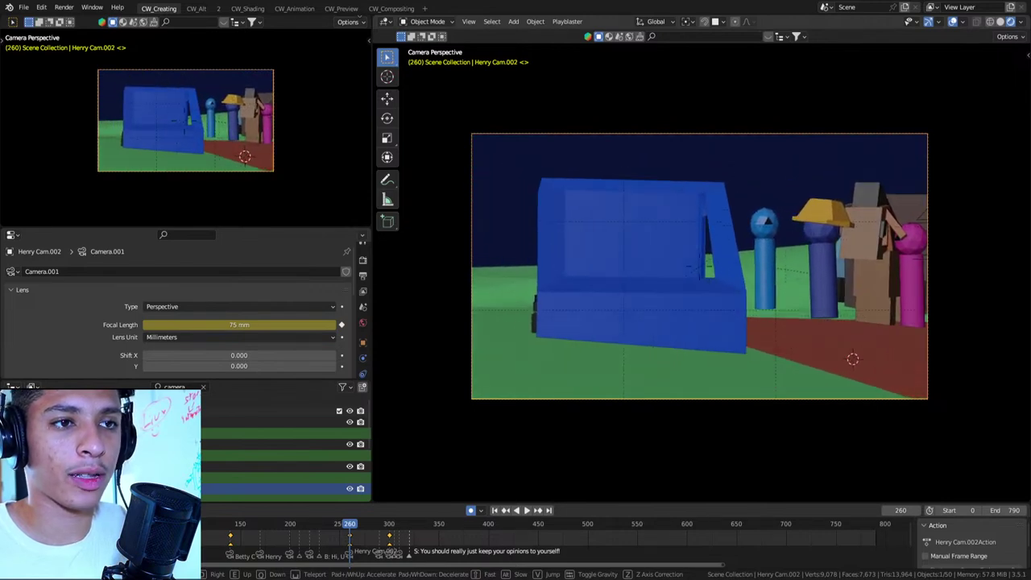
key(e)
key(q)
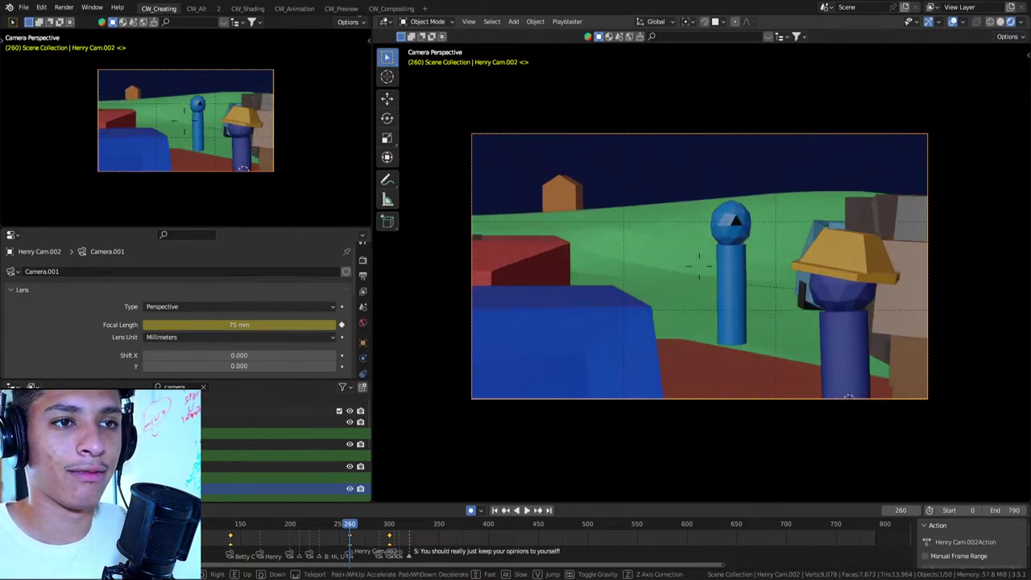
key(d)
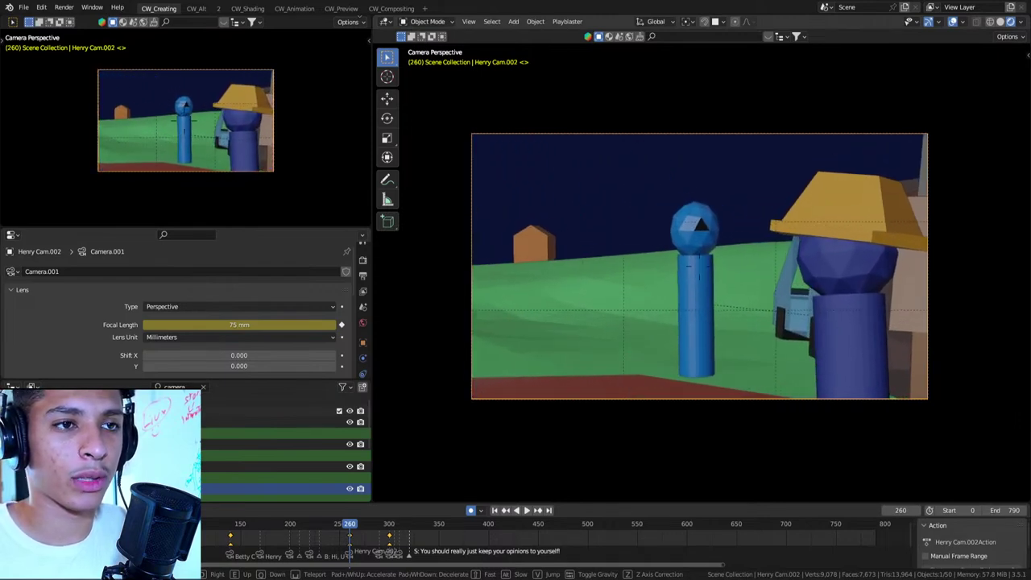
click(713, 338)
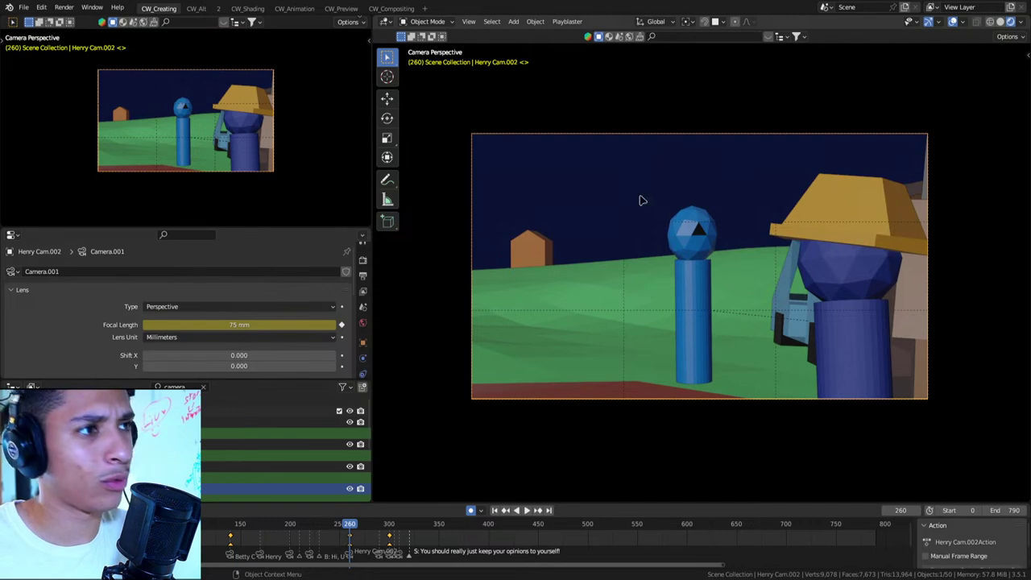
key(Home)
Inspect the truck, characters and camera from a free orthographic view, then return to the camera view
key(shift+grave)
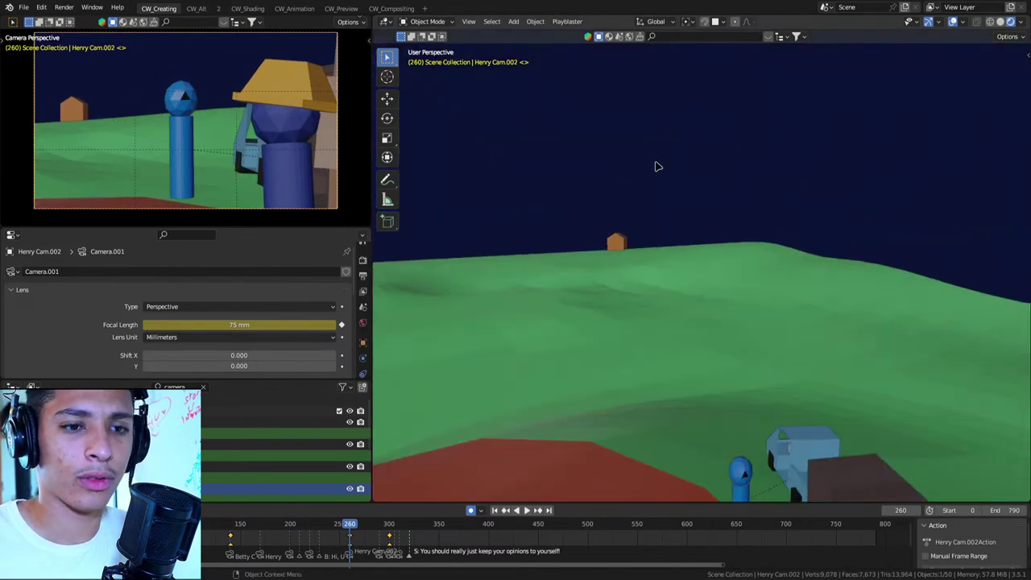
key(KP_5)
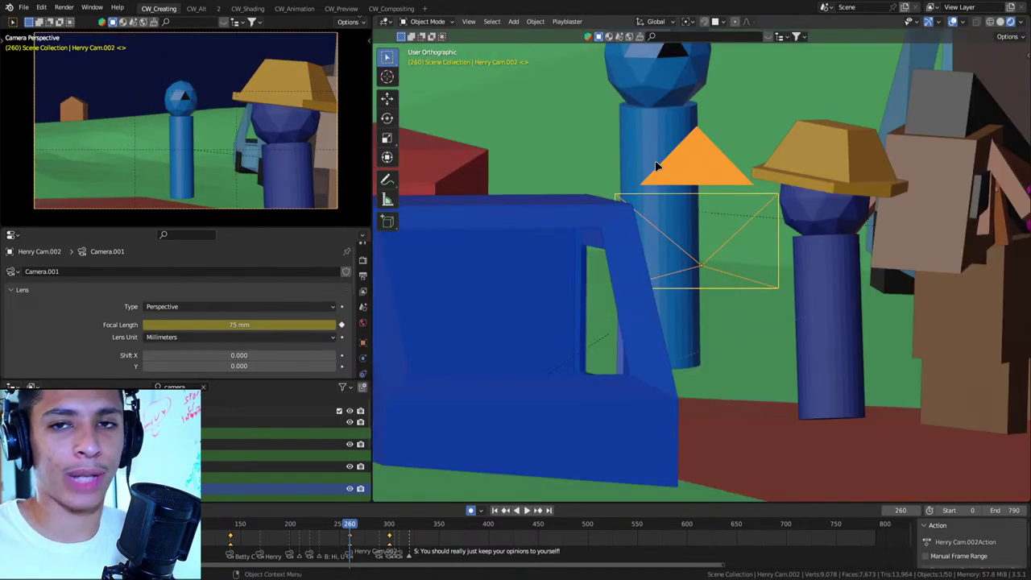
middle_drag(738, 156, 709, 172)
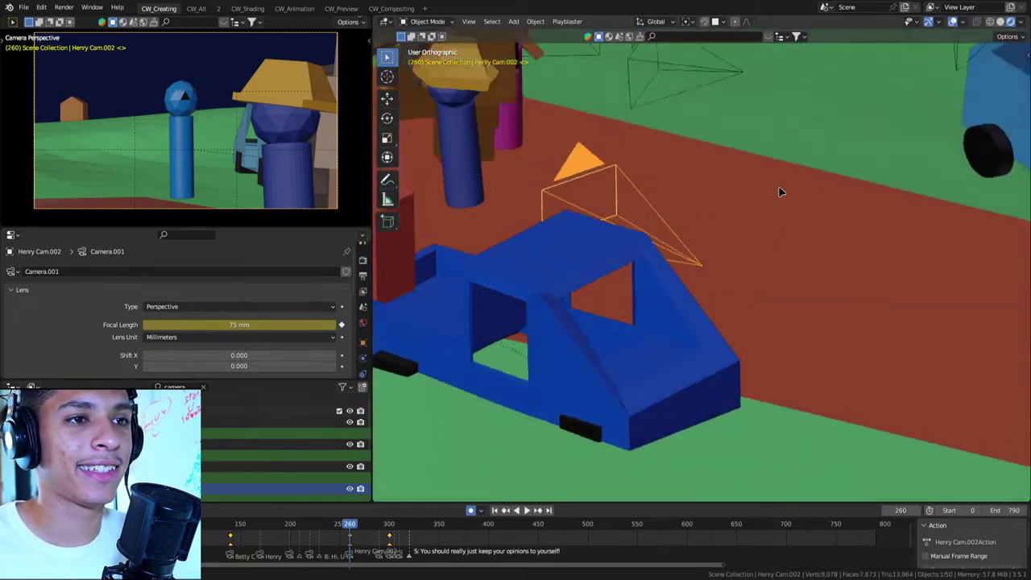
scroll(725, 189, up, 4)
mouse_move(790, 148)
middle_down()
mouse_move(672, 322)
mouse_move(734, 324)
mouse_move(744, 317)
mouse_move(594, 245)
middle_up()
key(KP_0)
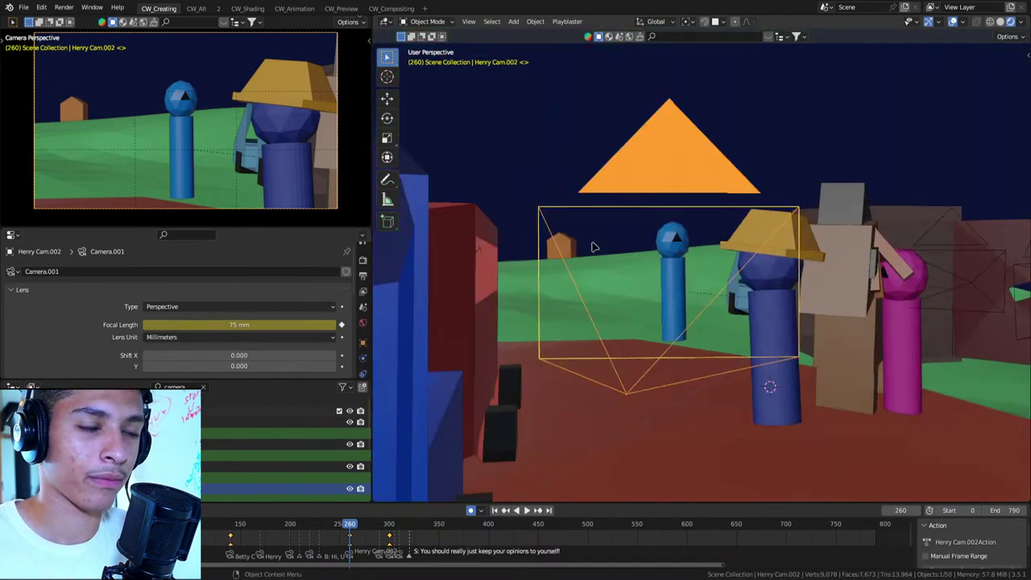
Fly the camera toward the pole so the hatted figure's brim fills the right, then step back to frame 250
key(shift+grave)
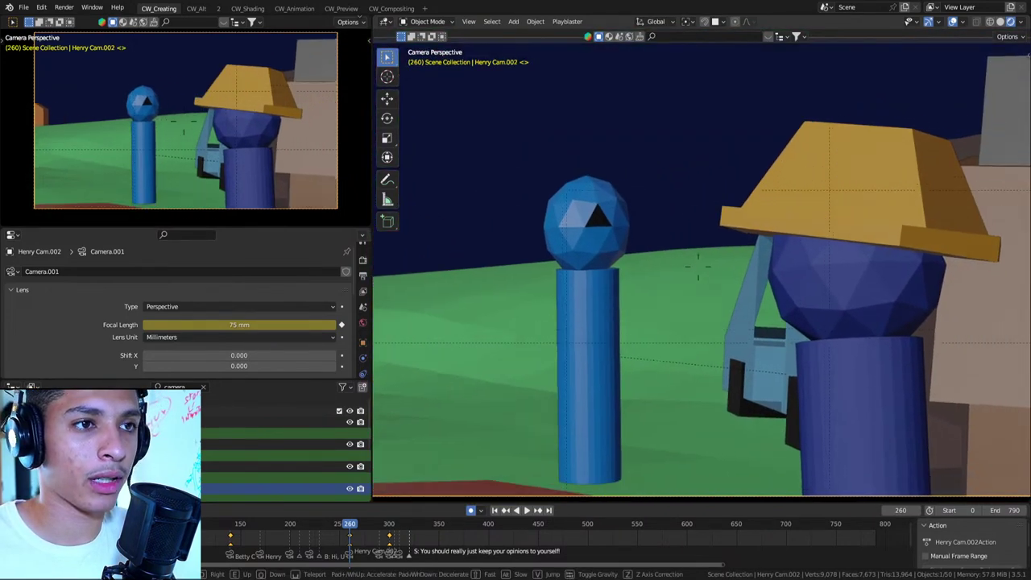
click(608, 253)
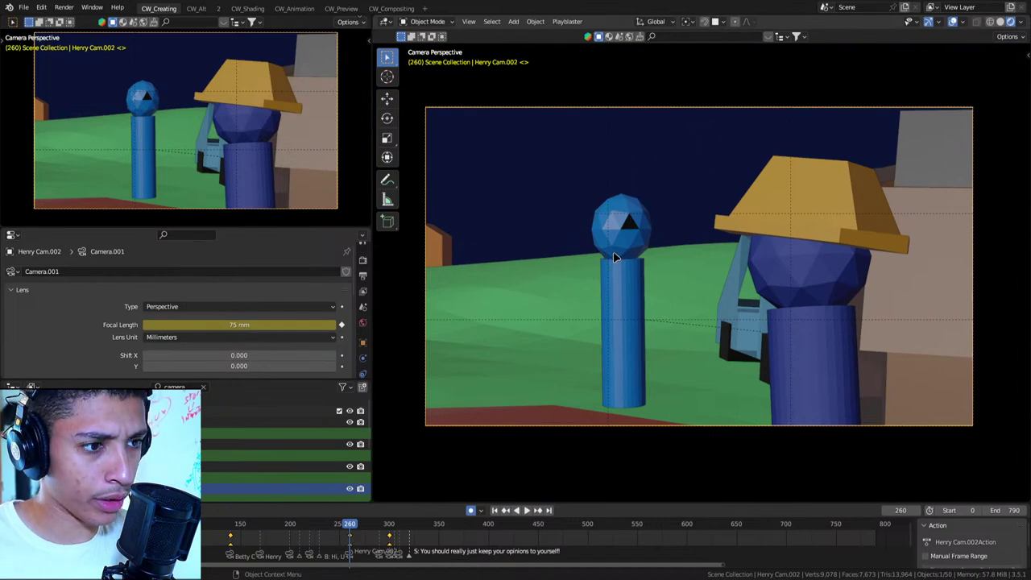
key(shift+grave)
key(w)
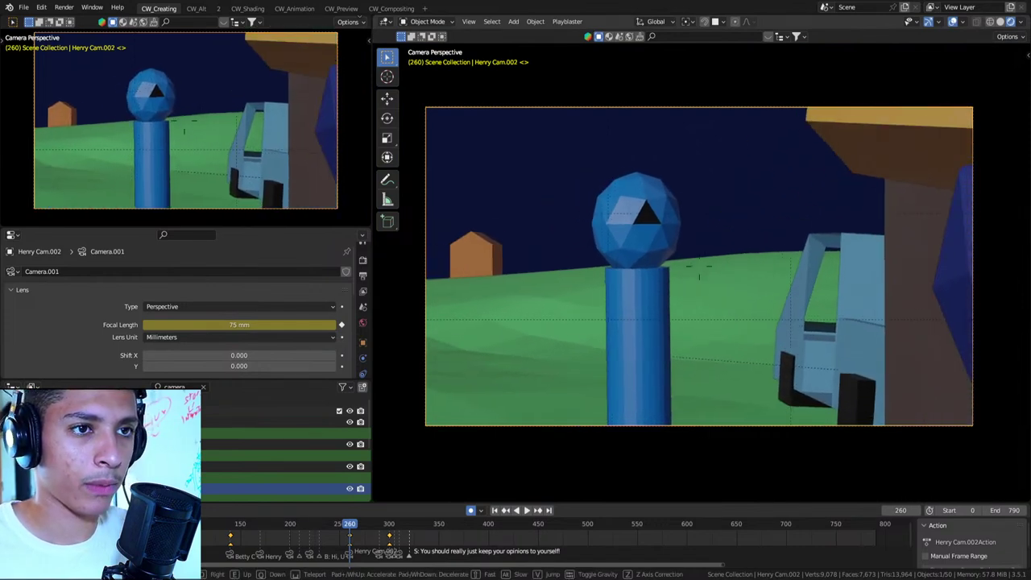
key(s)
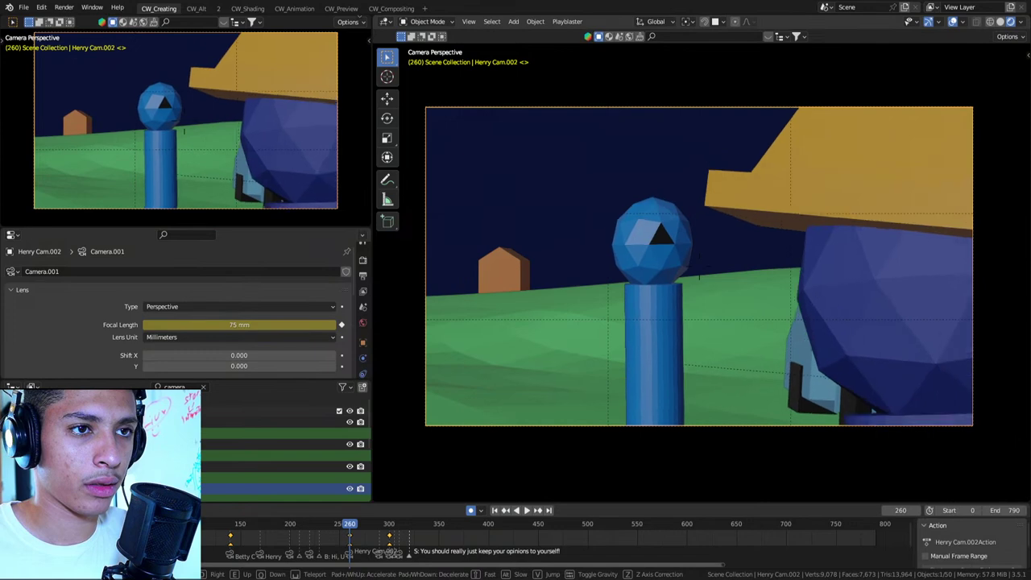
key(q)
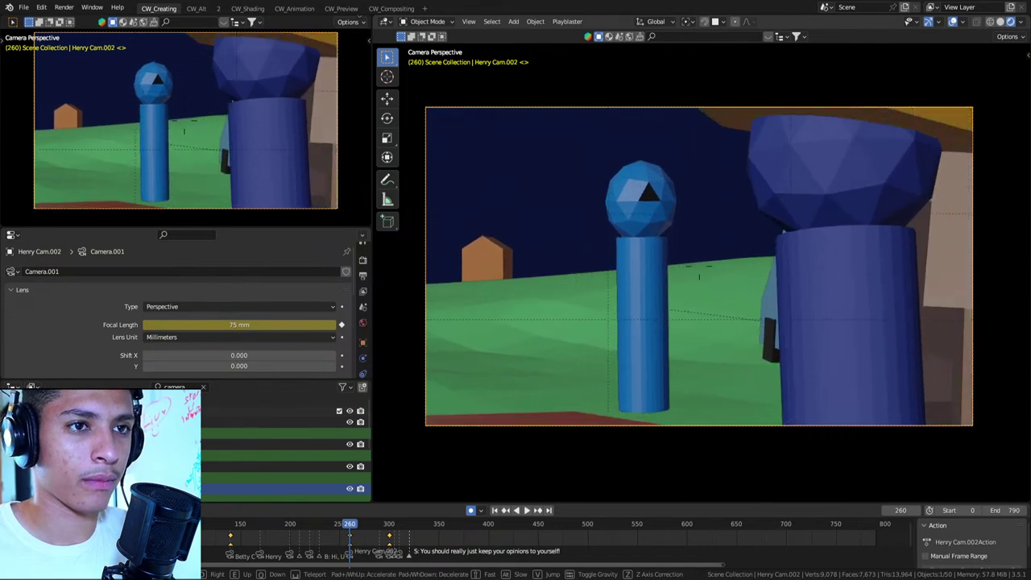
key(e)
click(618, 258)
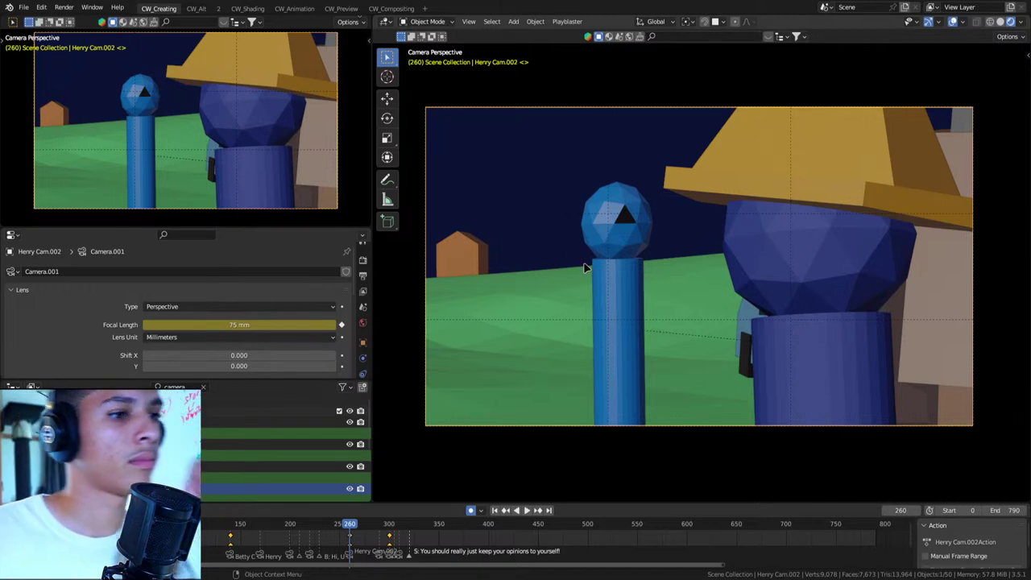
key(Down)
Flip between the camera cuts at frames 230, 240, 250 and 260, settling on the Wide camera at frame 240
key(Up)
key(Down)
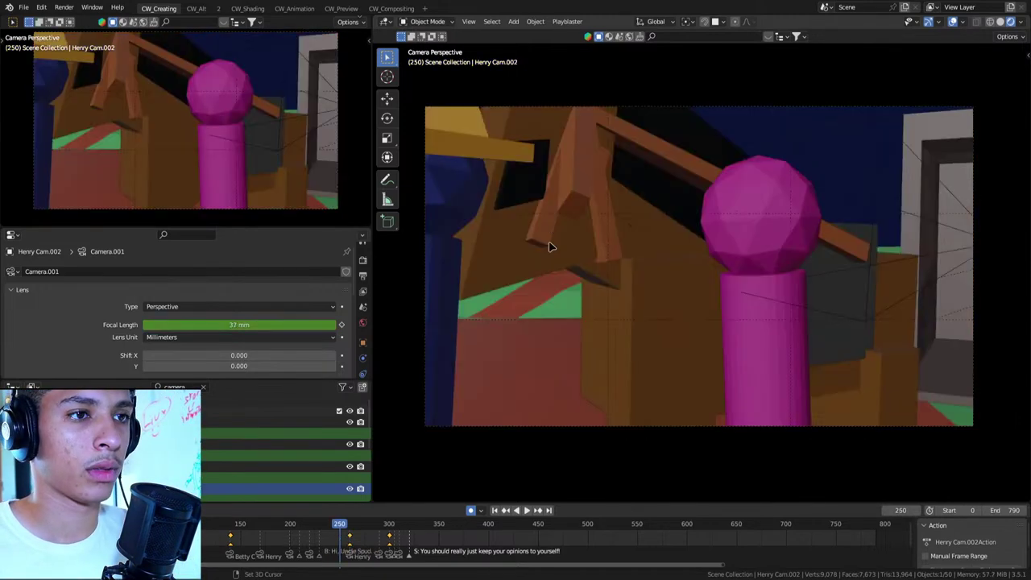
key(Up)
key(Down)
key(Up)
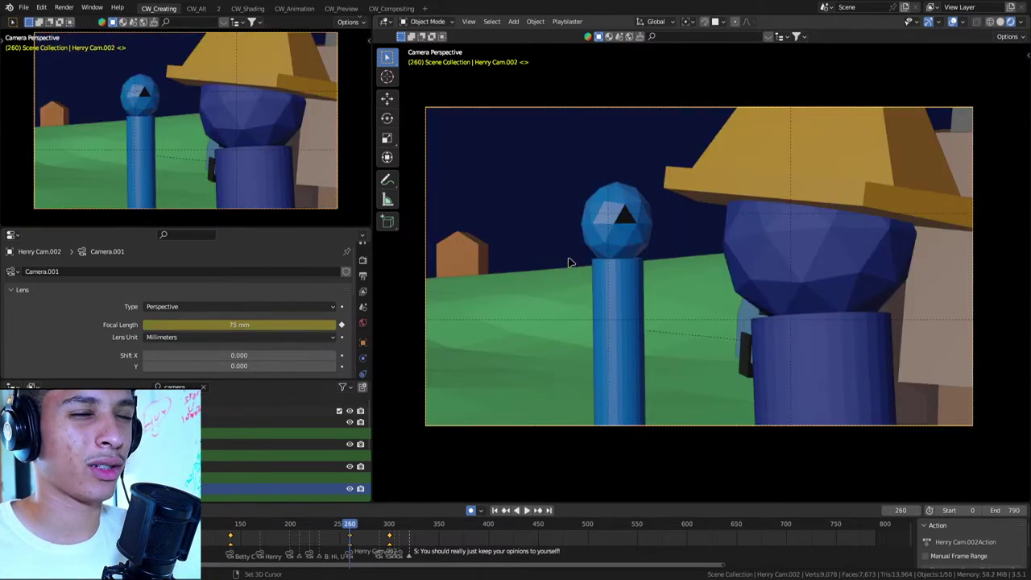
key(Down)
key(Up)
key(Down)
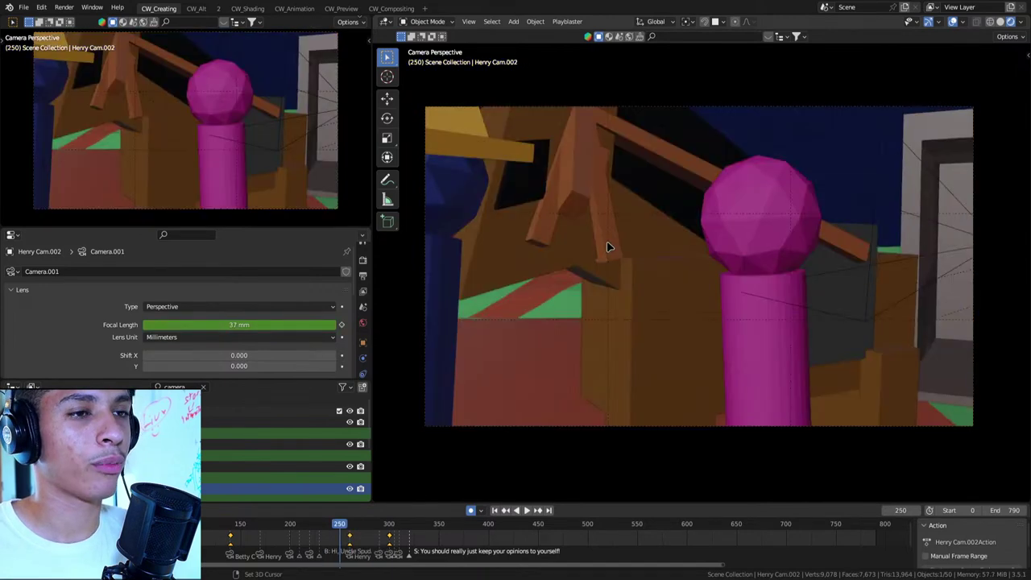
key(Down)
key(Down)
key(Up)
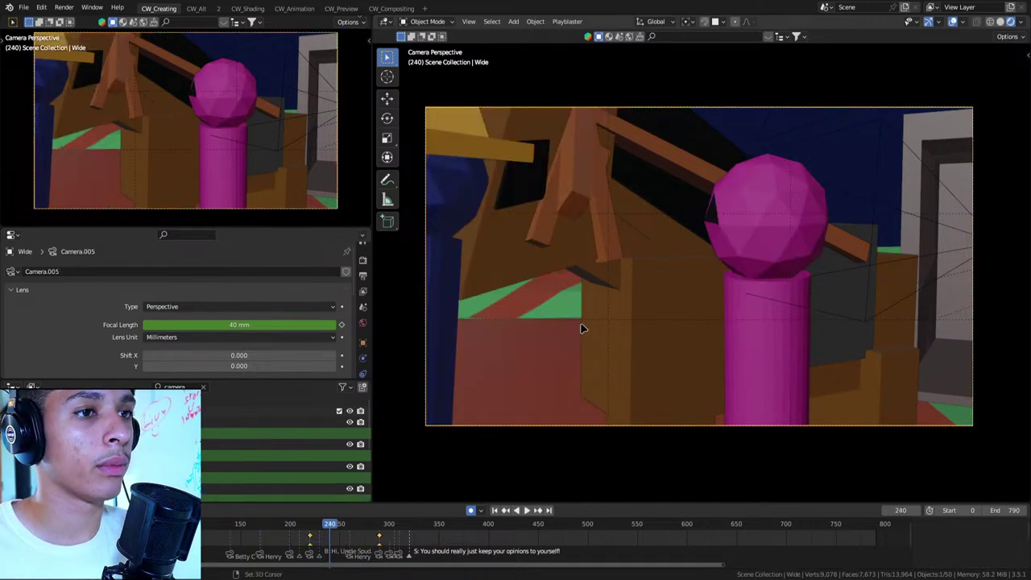
key(shift+grave)
key(Up)
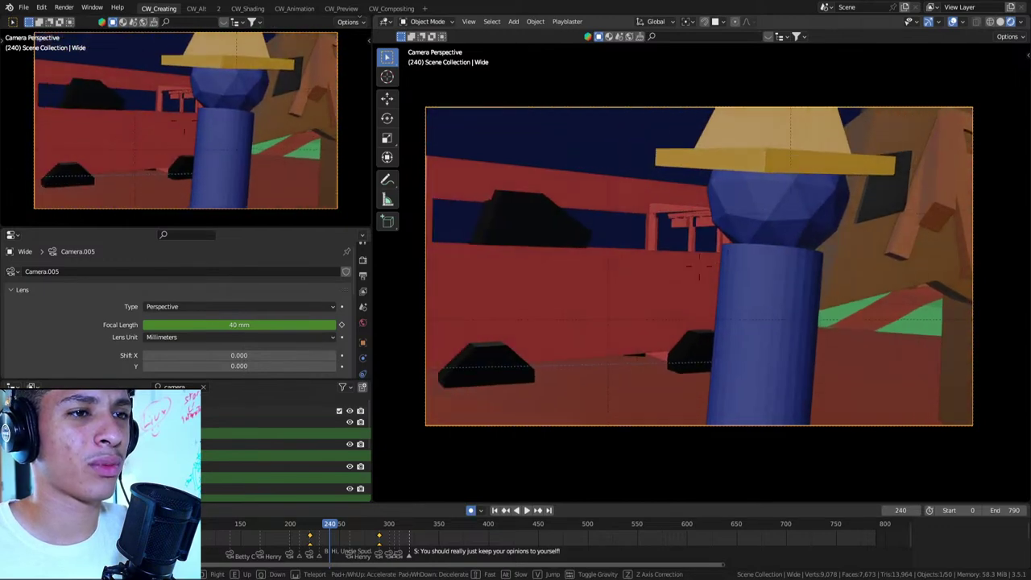
End the Wide camera fly-through and zoom out into an overview of the road
click(792, 300)
key(KP_0)
scroll(763, 296, up, 2)
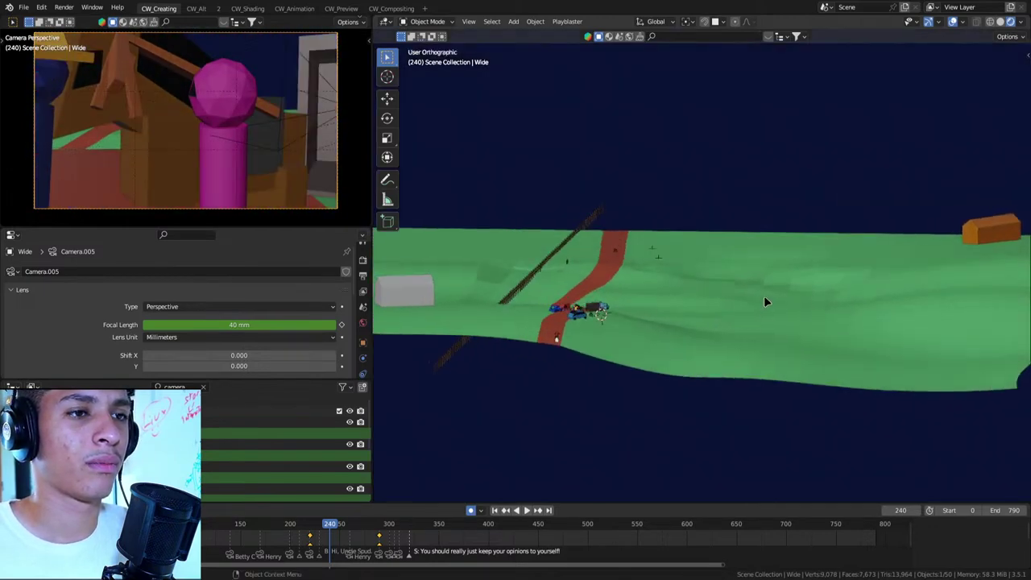
scroll(555, 328, up, 2)
scroll(495, 364, up, 2)
scroll(494, 364, down, 4)
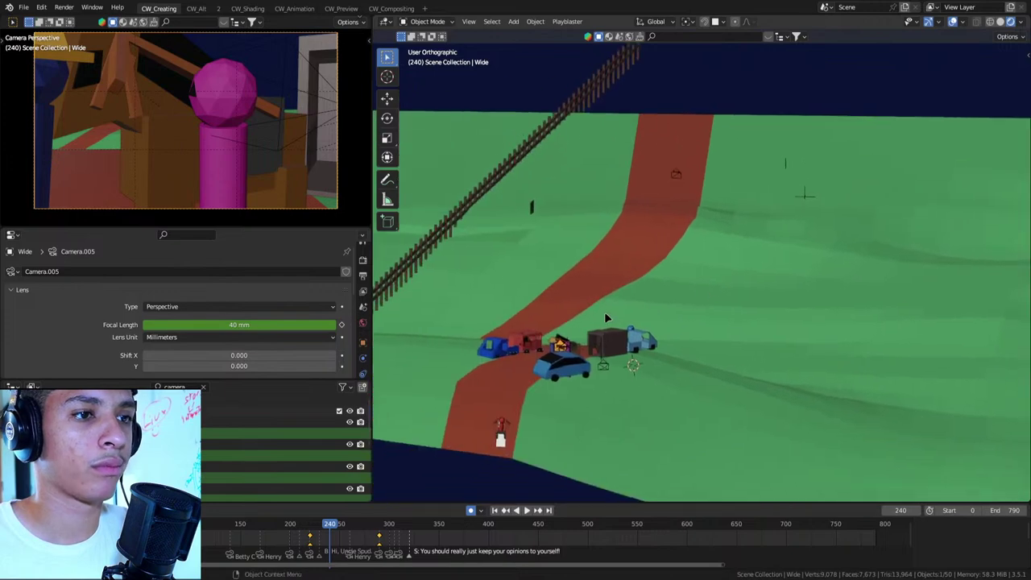
scroll(615, 323, up, 2)
scroll(636, 315, up, 2)
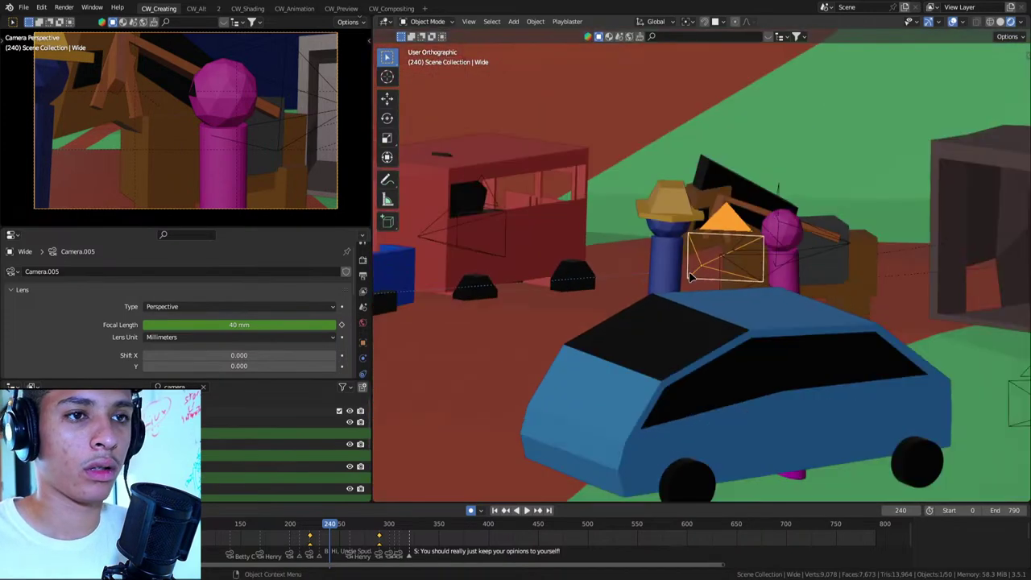
scroll(661, 308, up, 2)
scroll(682, 300, up, 2)
Switch to perspective, select Betty.001's magenta pole figure and frame the view on it
mouse_move(682, 300)
middle_down()
mouse_move(761, 242)
mouse_move(675, 279)
mouse_move(685, 240)
mouse_move(727, 301)
mouse_move(649, 262)
mouse_move(729, 207)
mouse_move(747, 211)
middle_up()
key(KP_5)
click(765, 219)
key(KP_Decimal)
scroll(674, 269, up, 3)
scroll(677, 242, down, 4)
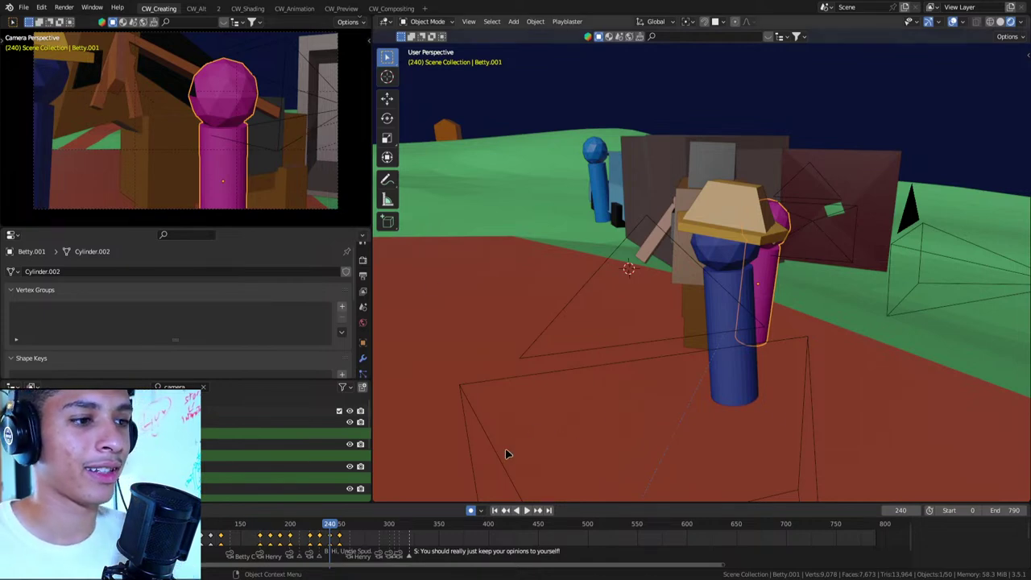
Play the animation backward from frame 240 and step through the keyed shots around frames 160–170
key(ctrl+shift+space)
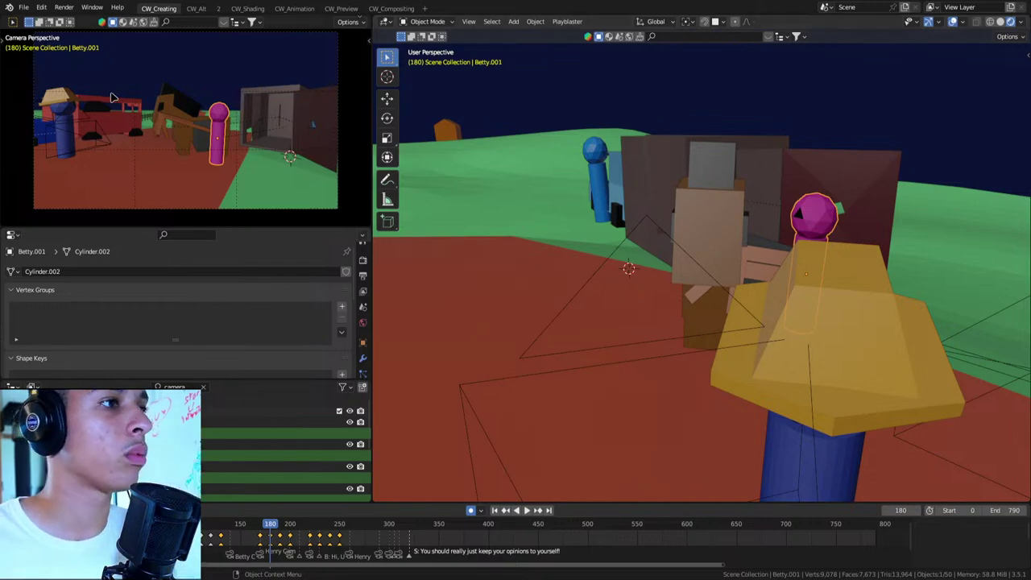
key(Up)
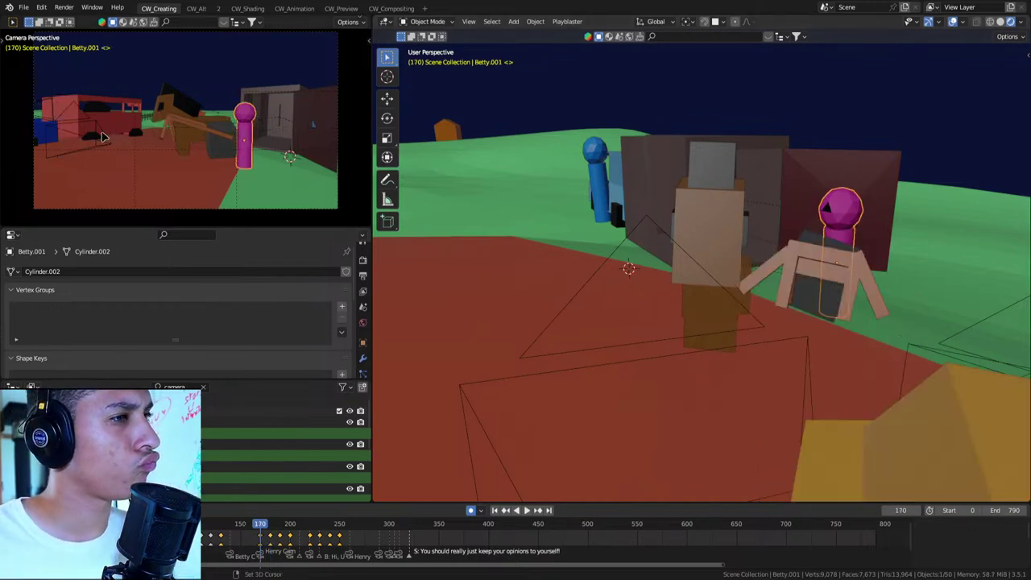
key(Down)
key(Up)
key(Down)
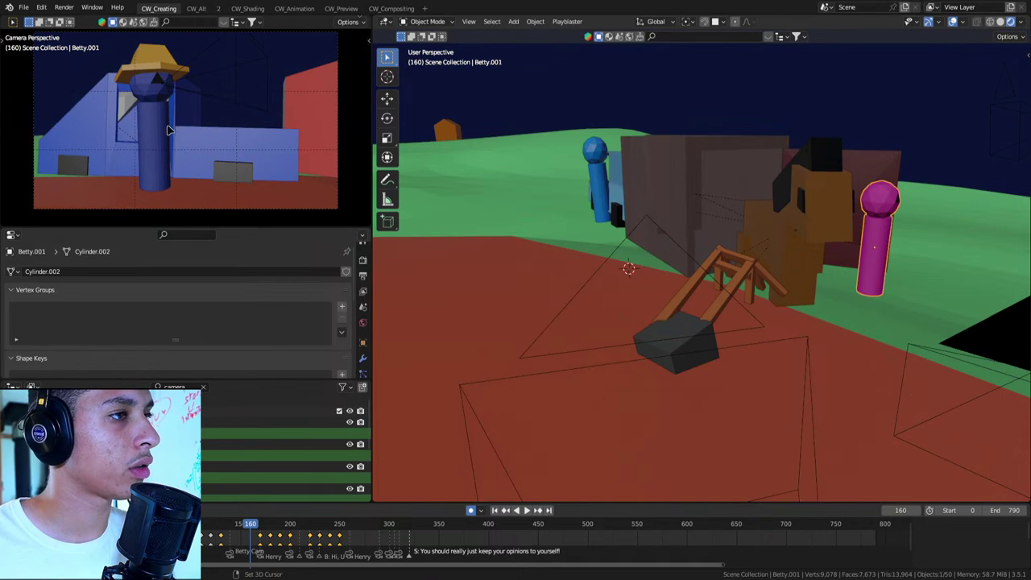
key(Up)
key(Up)
key(Up)
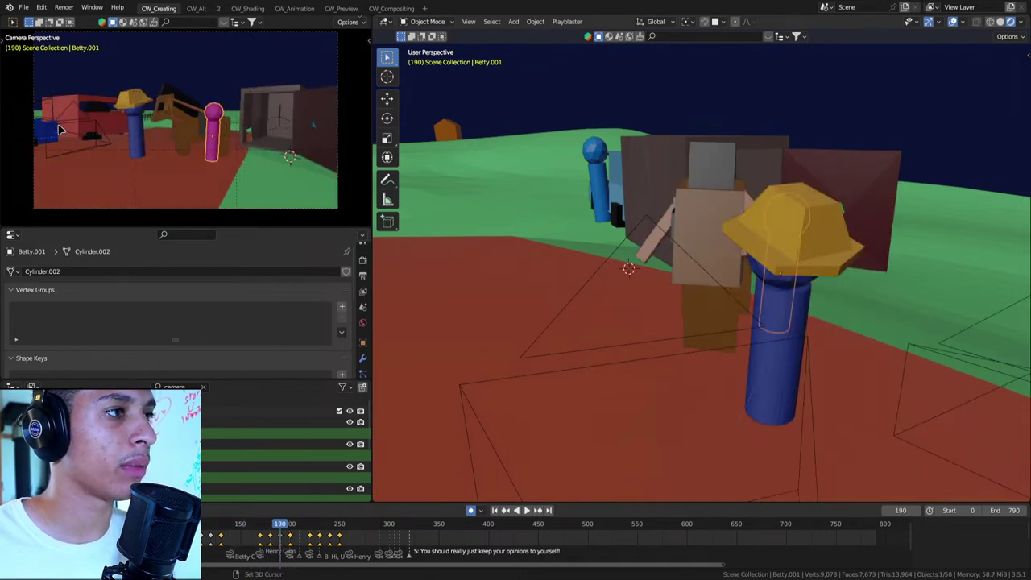
key(Up)
key(Up)
key(Up)
key(Up)
key(Up)
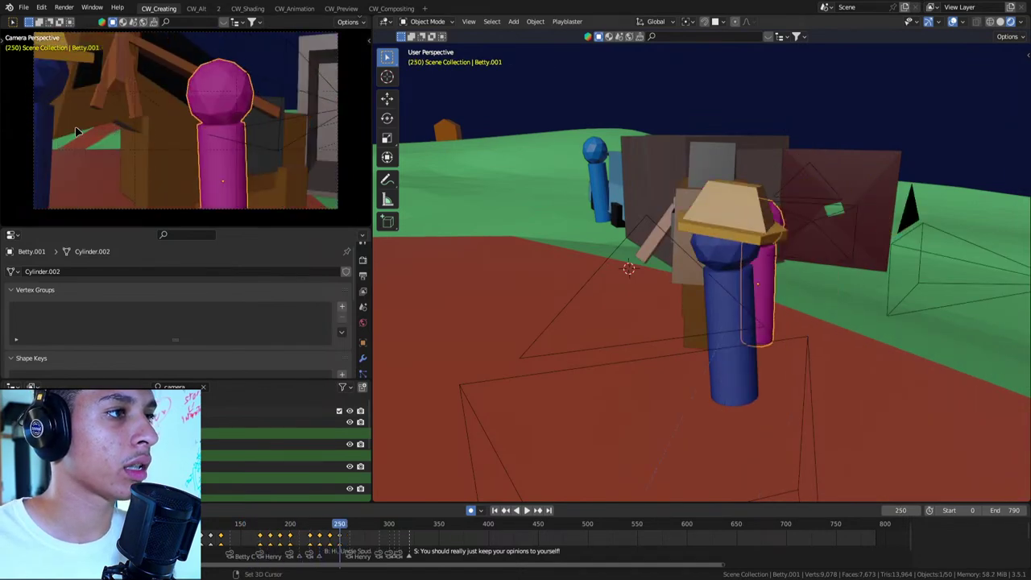
key(Up)
key(Up)
Settle on frame 250, view through the shot camera at frame 260 and select Henry Cam.002
key(Down)
key(Down)
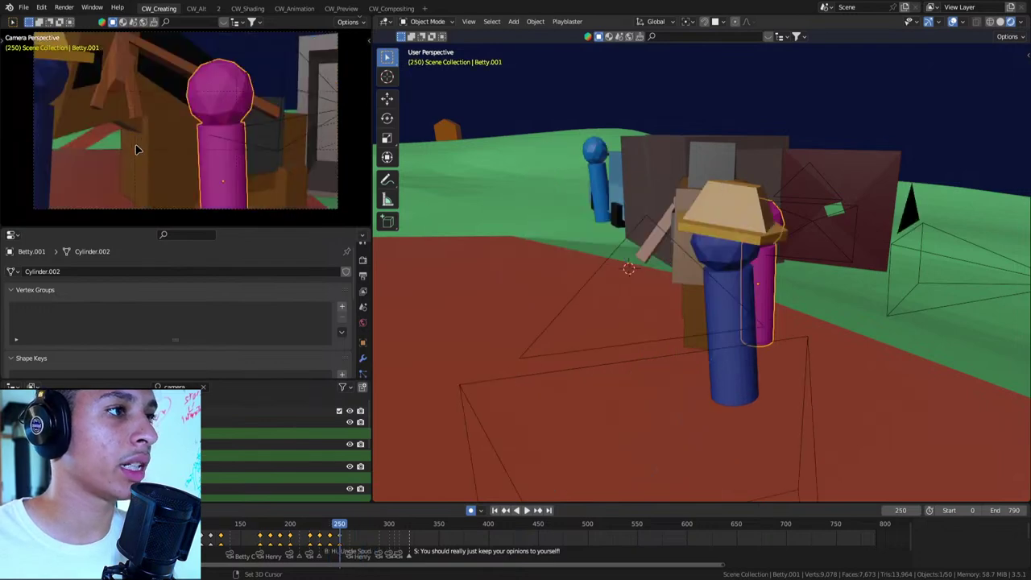
key(Up)
key(Down)
key(Up)
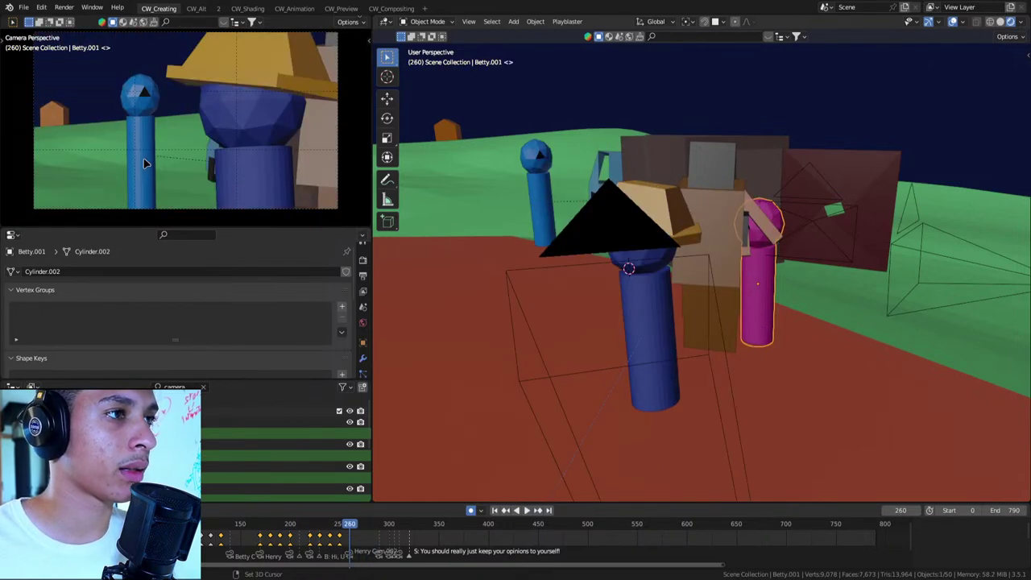
key(Down)
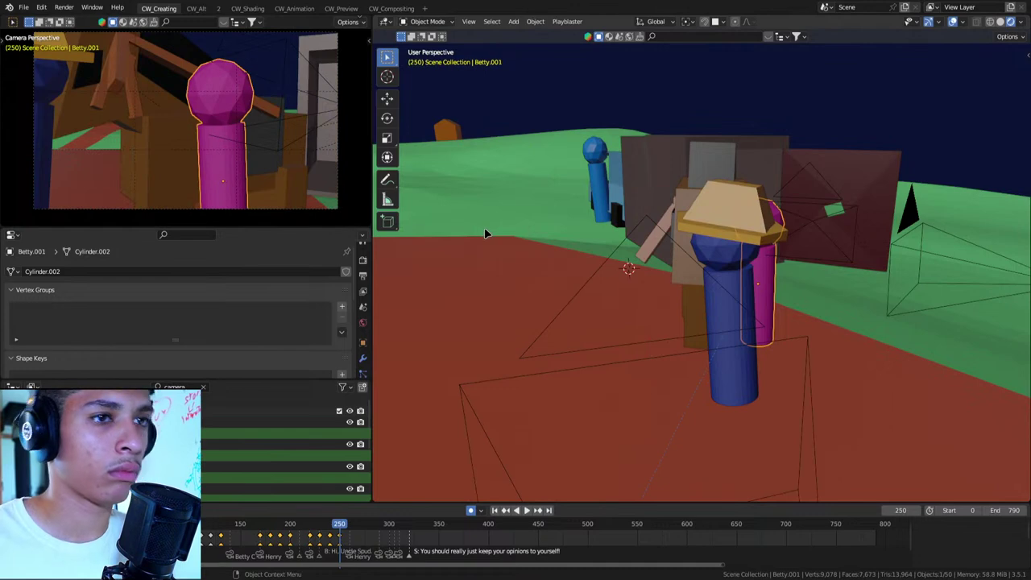
key(KP_0)
key(Up)
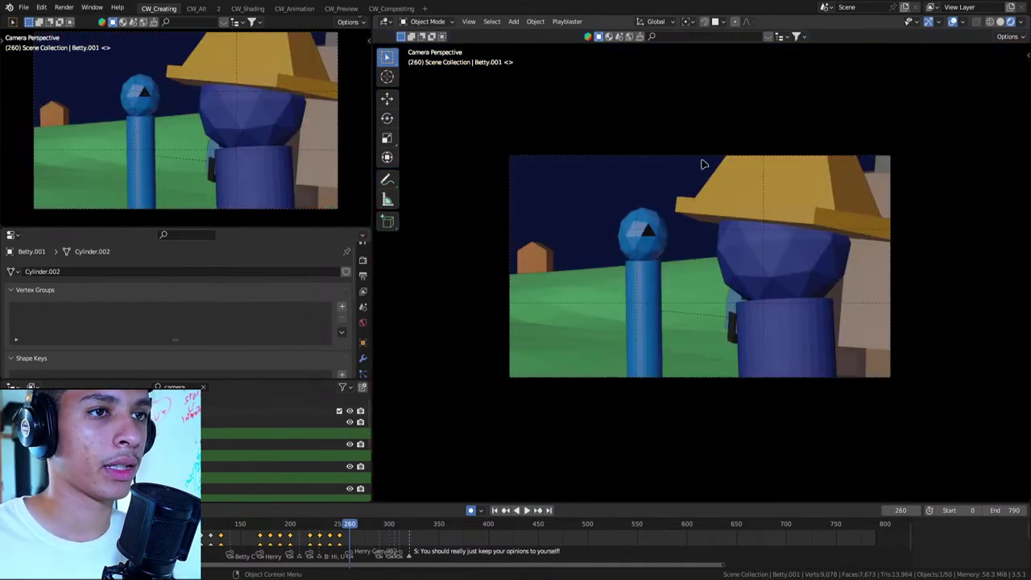
click(701, 158)
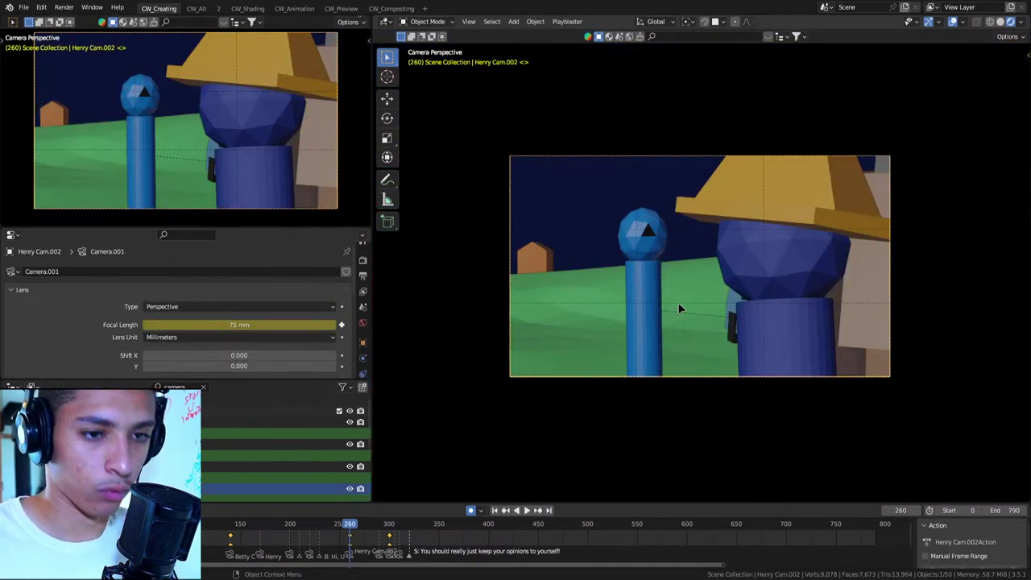
Walk-fly Henry Cam.002 forward toward the blue figures, centring the blue pole in view
key(shift+grave)
key(s)
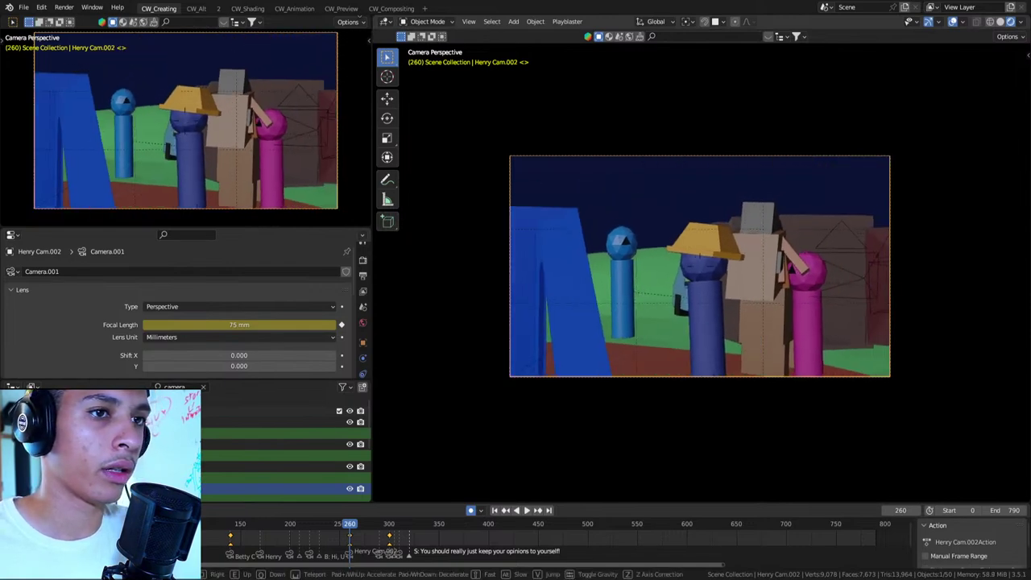
key(w)
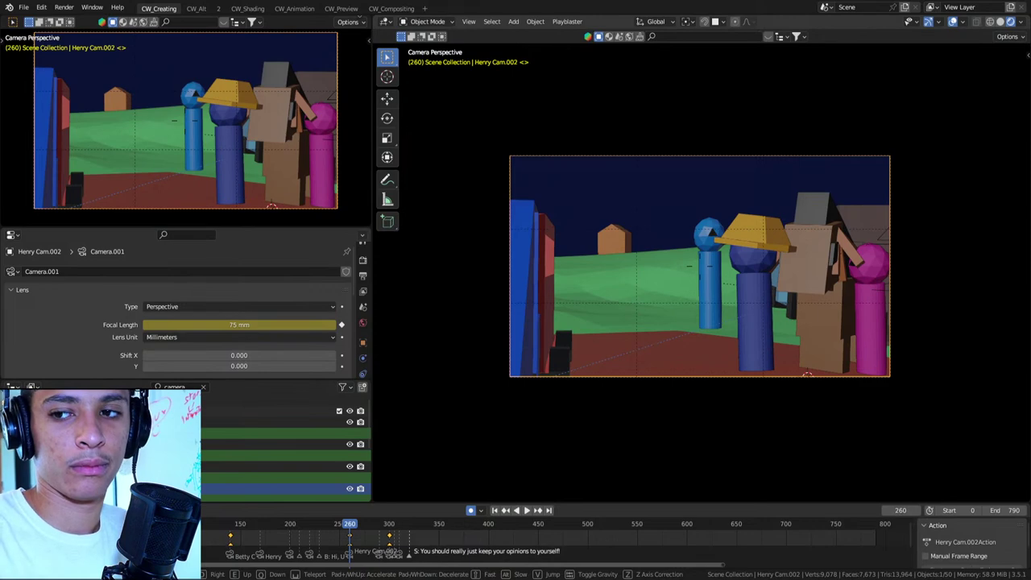
key(w)
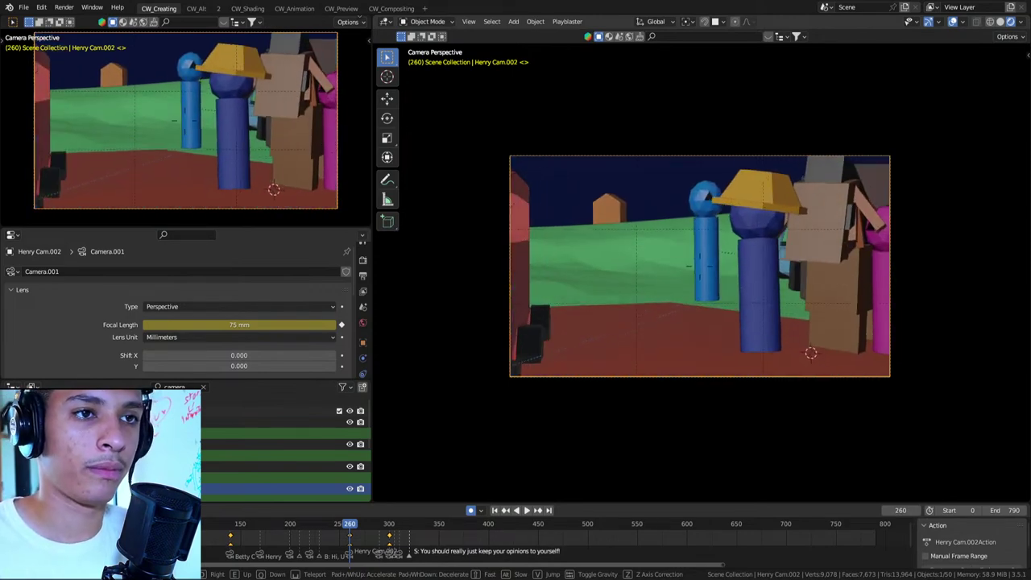
key(d)
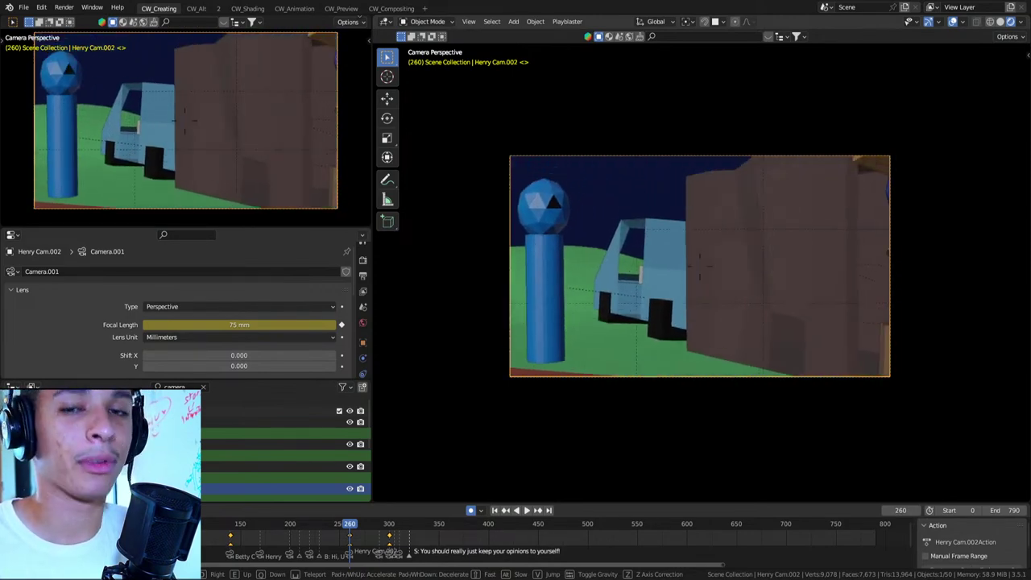
key(a)
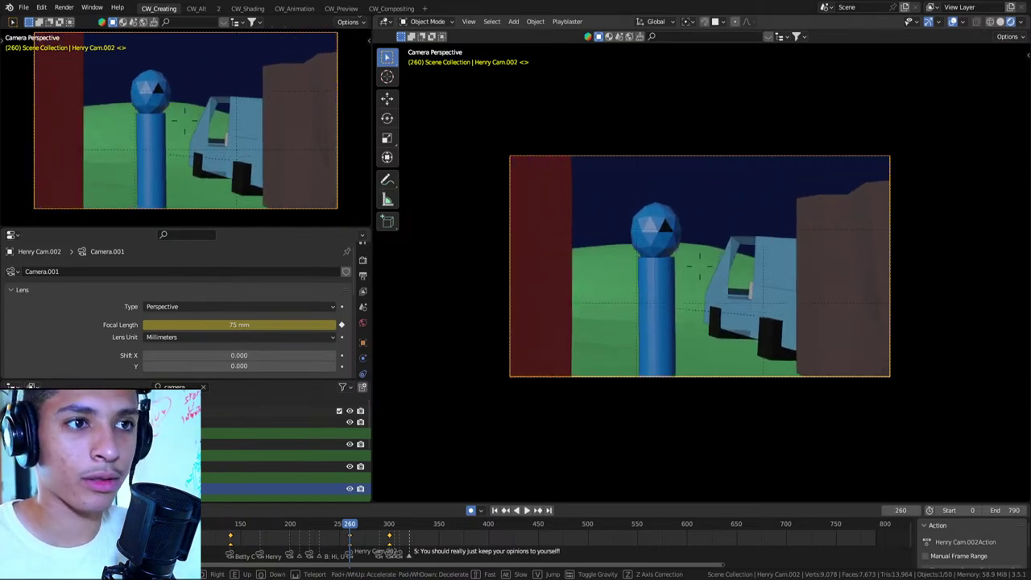
Frame the hat-wearing character and box figure with the pole, confirm the view, and select Spud
key(w)
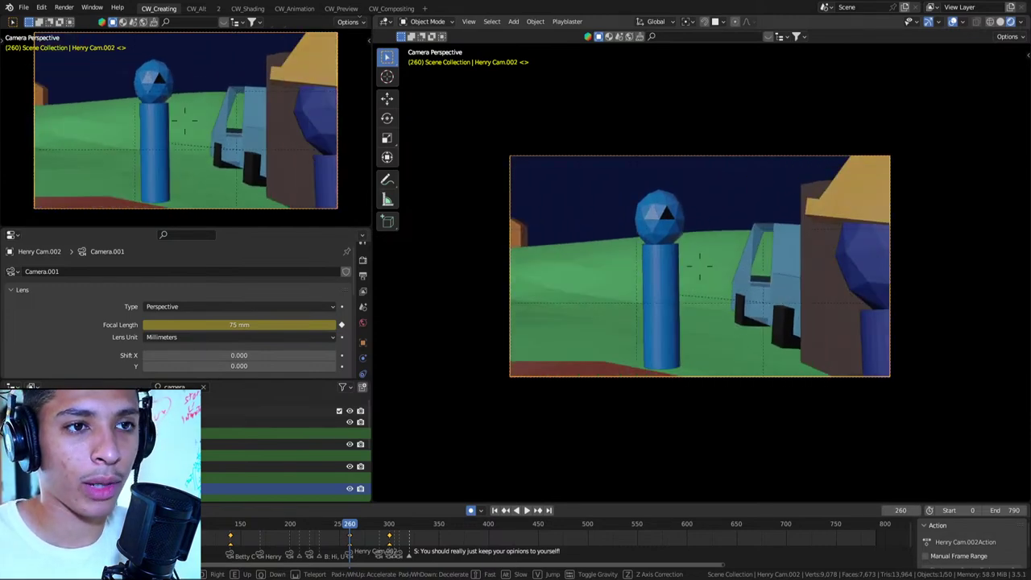
key(w)
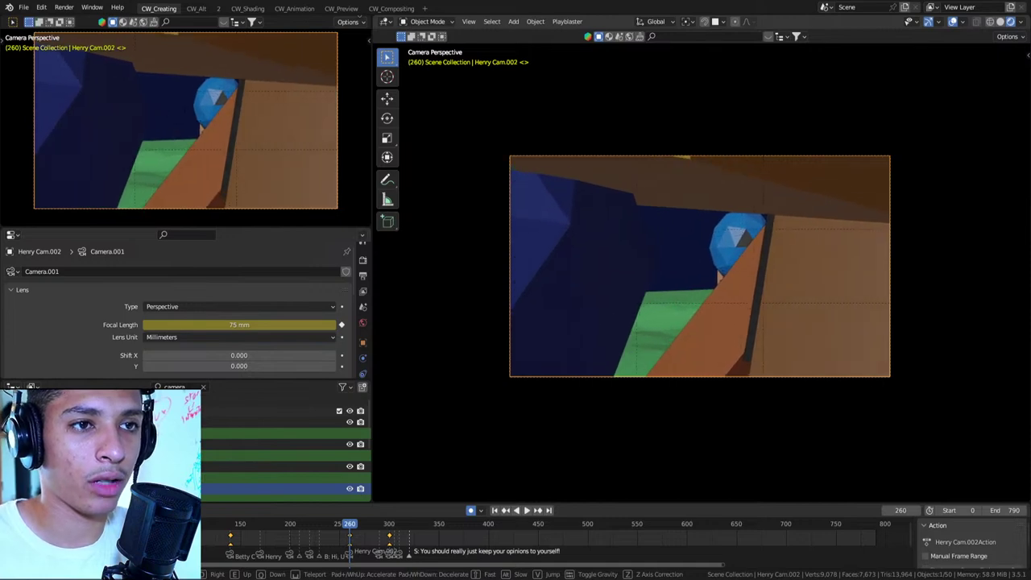
key(s)
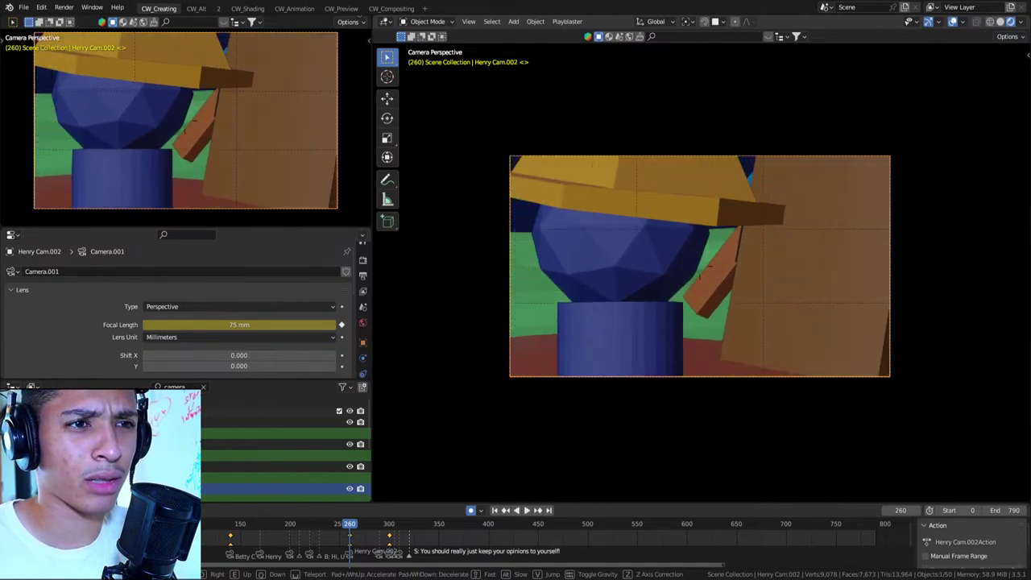
key(s)
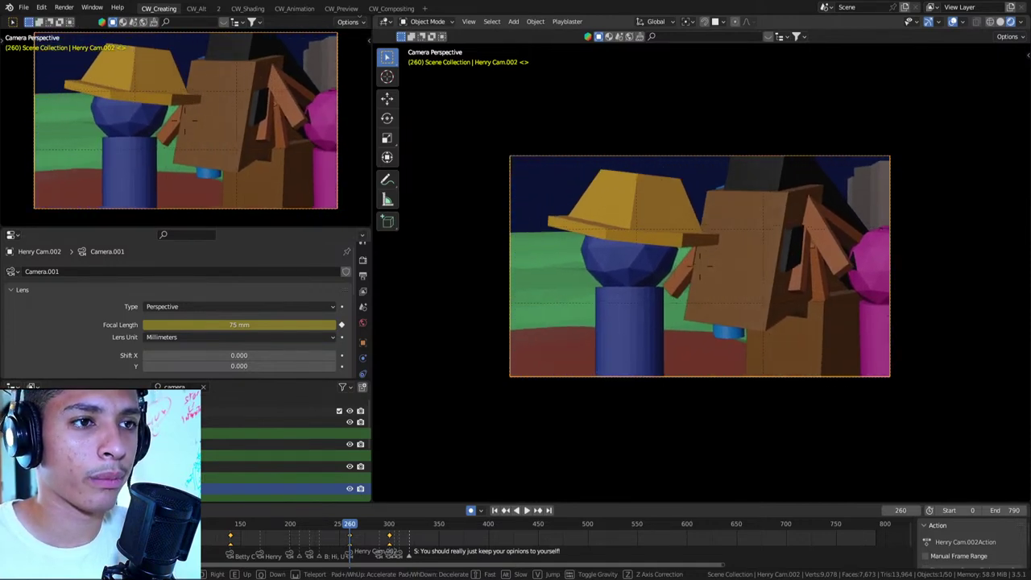
key(a)
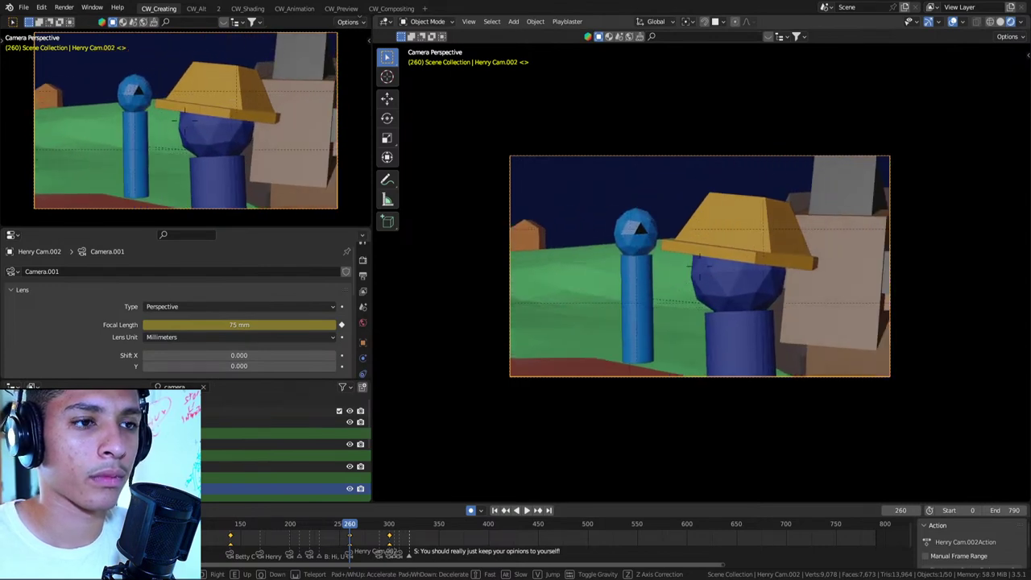
click(679, 302)
click(727, 320)
Review the camera keyframes from frame 250 through 290, ending on frame 270
key(Down)
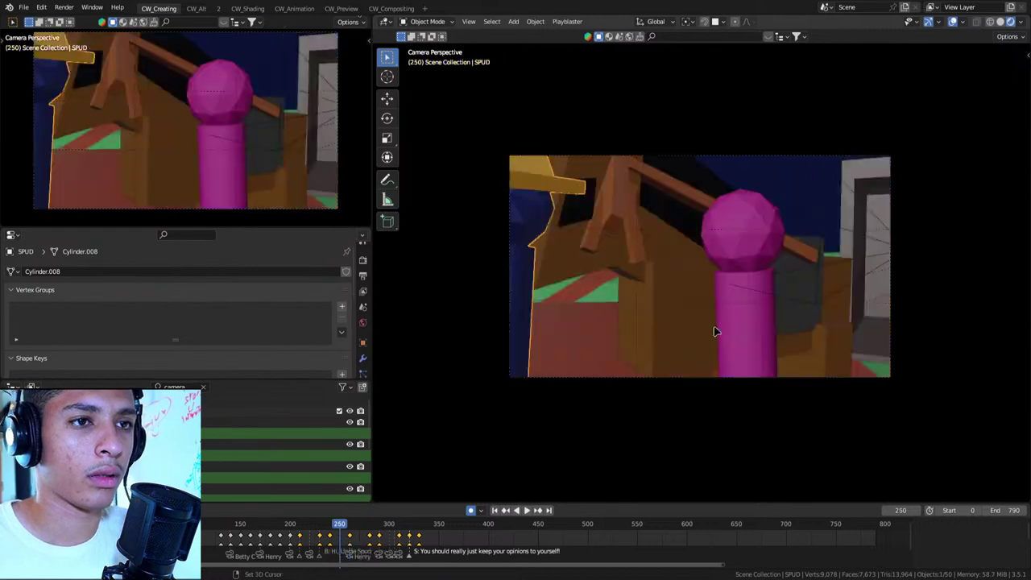
key(Up)
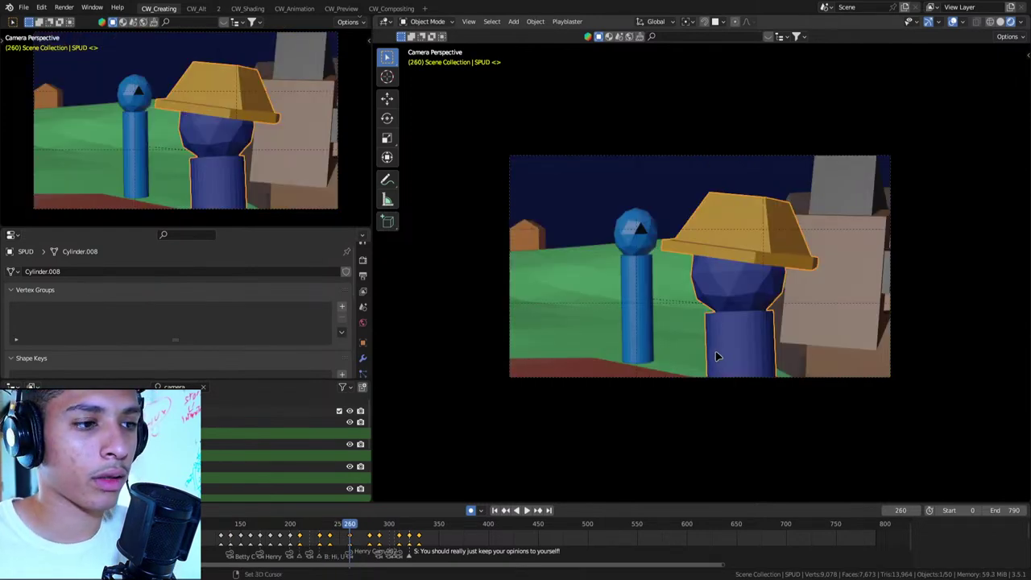
key(Up)
key(Down)
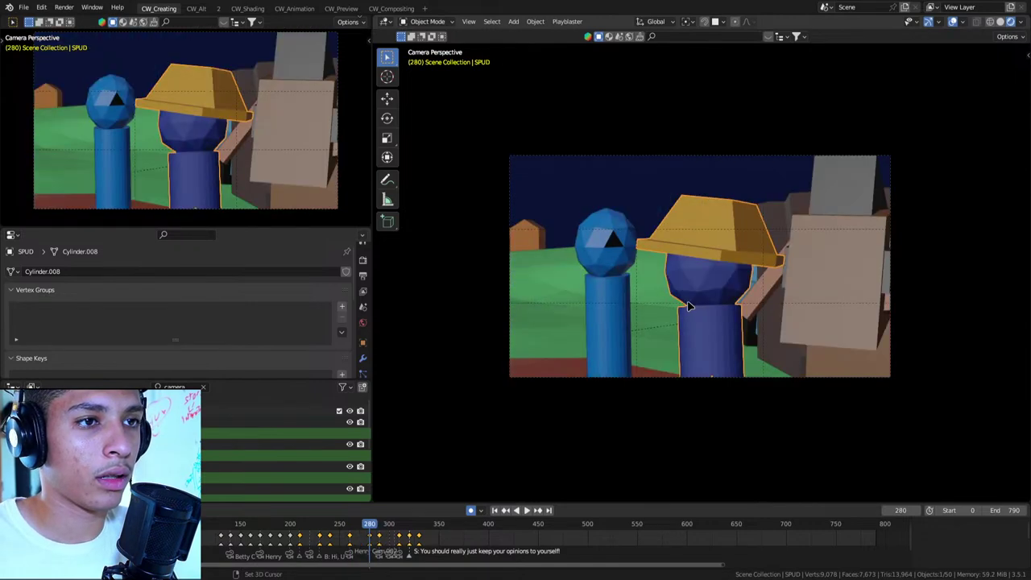
key(Down)
key(Down)
key(Up)
key(Up)
key(Up)
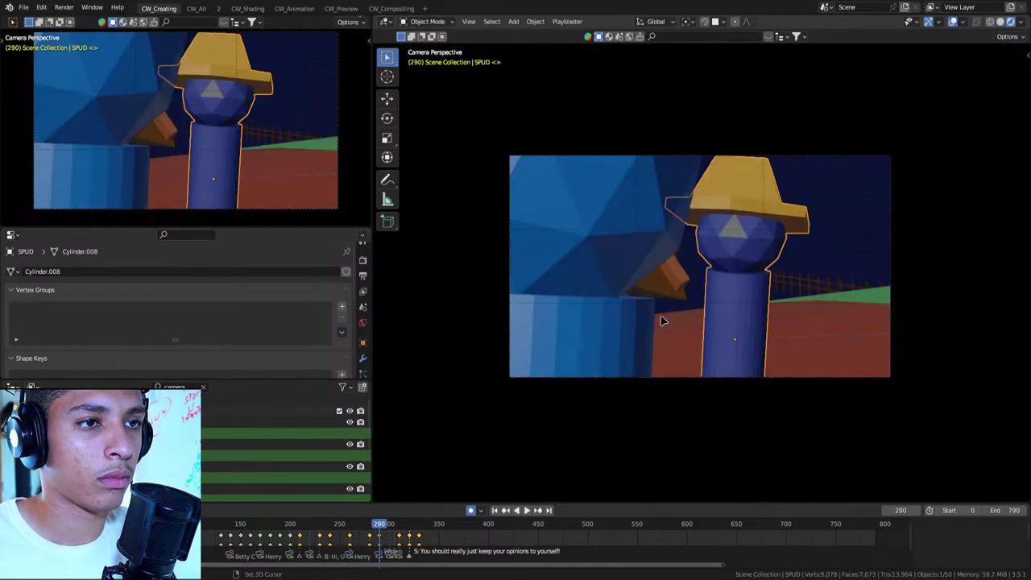
key(Down)
key(Down)
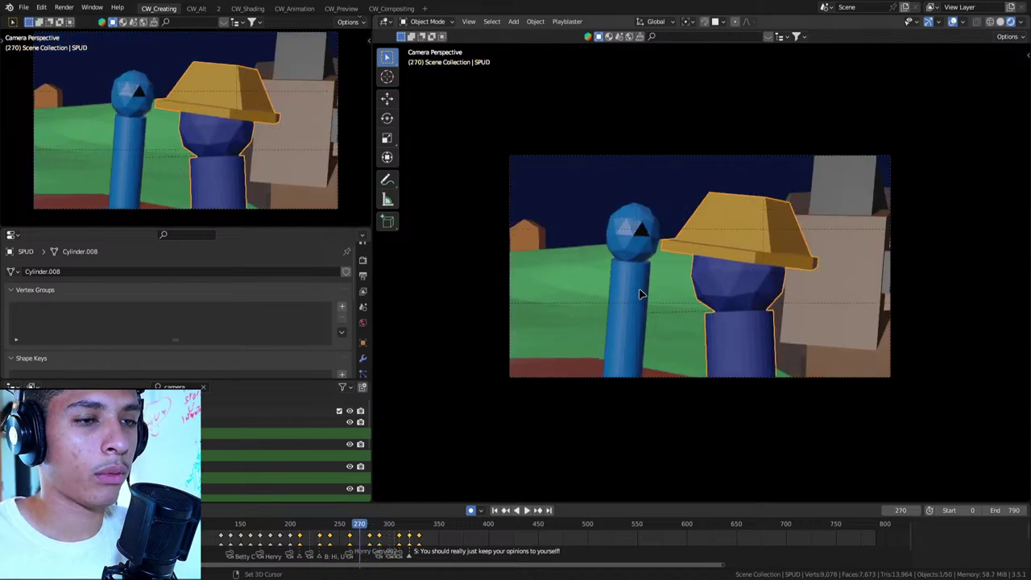
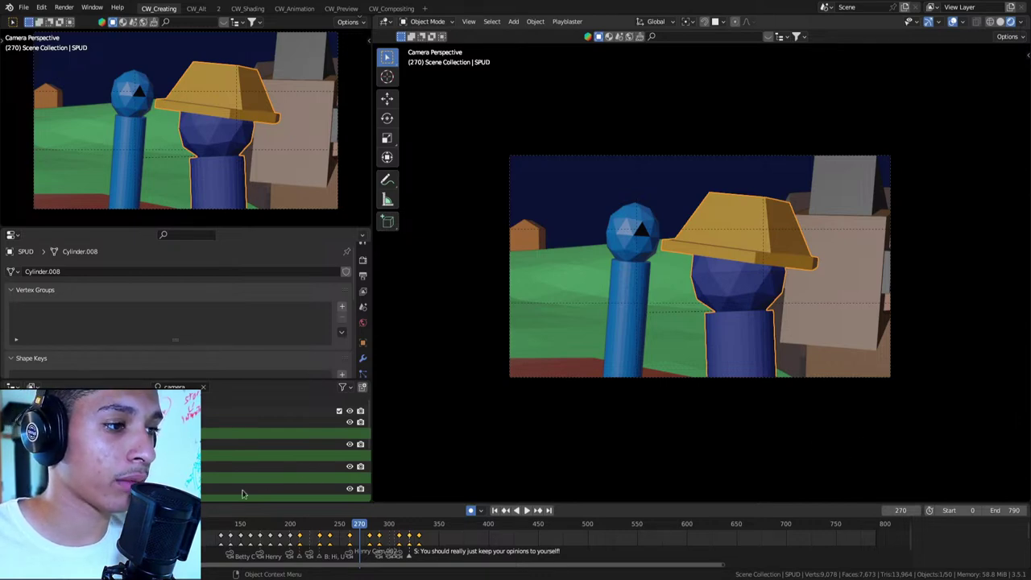
Switch from Blender to Workspace 4, Discord, where the terrarium photo is shown enlarged
key(super+3)
key(super)
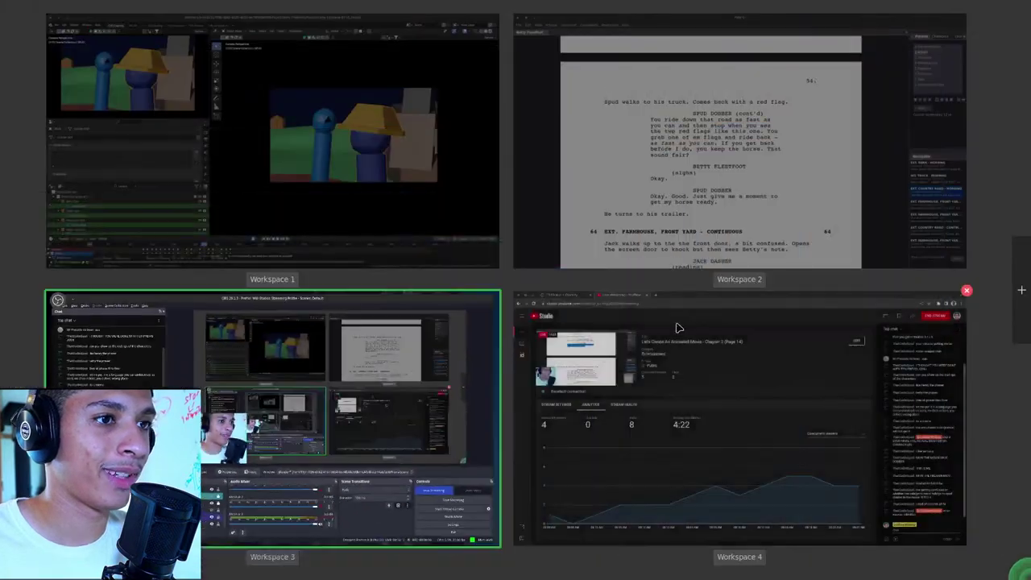
key(super+4)
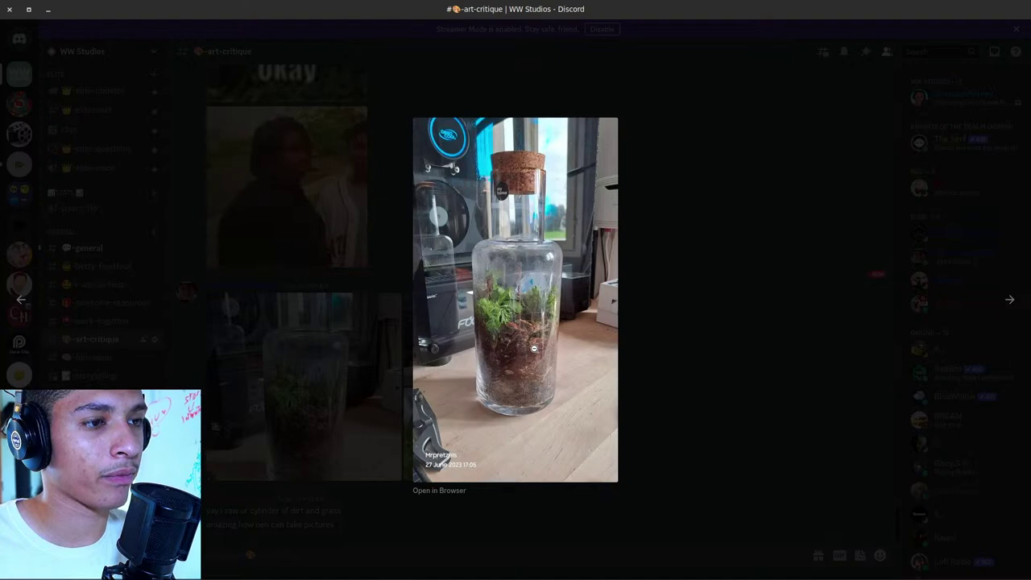
Browse the terrarium photos (plant close-up, tall jar, corked jar) and close the preview
click(689, 364)
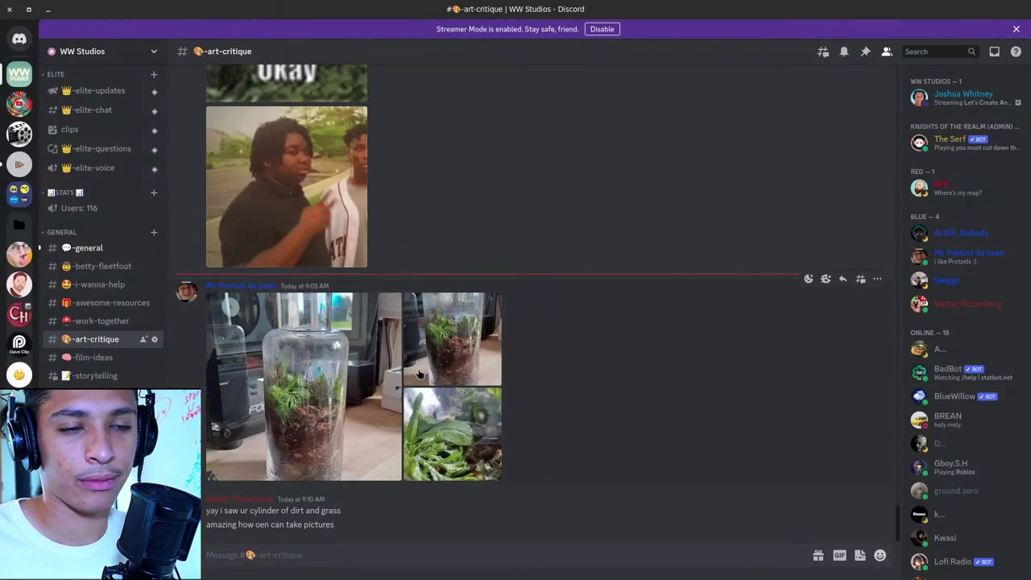
click(439, 427)
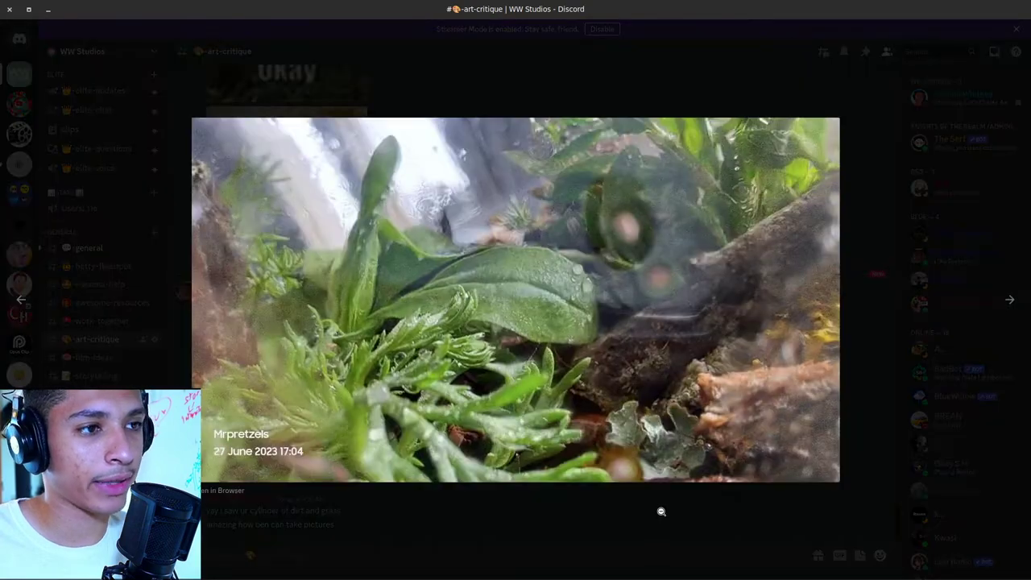
click(660, 512)
click(456, 340)
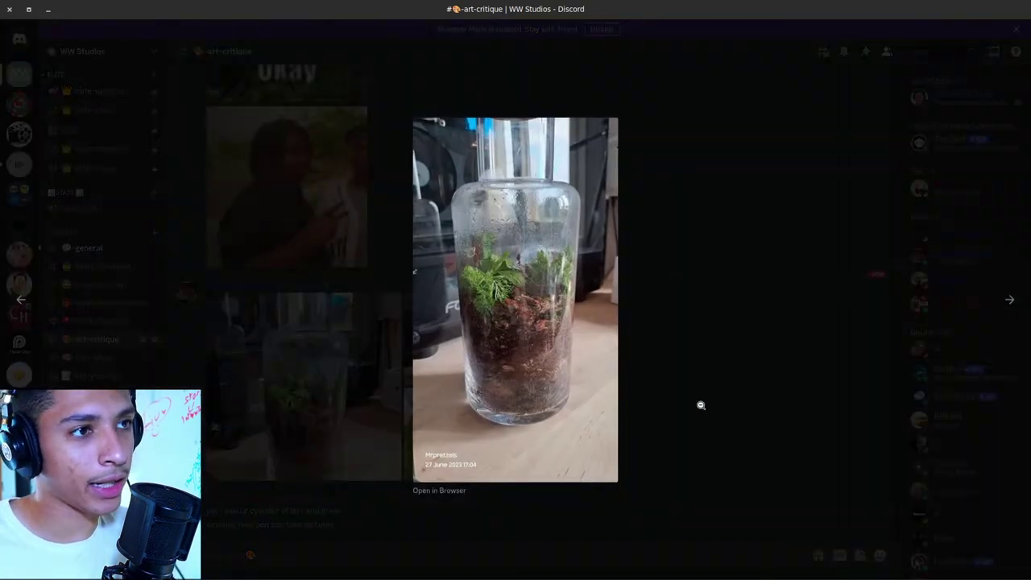
click(701, 405)
click(320, 341)
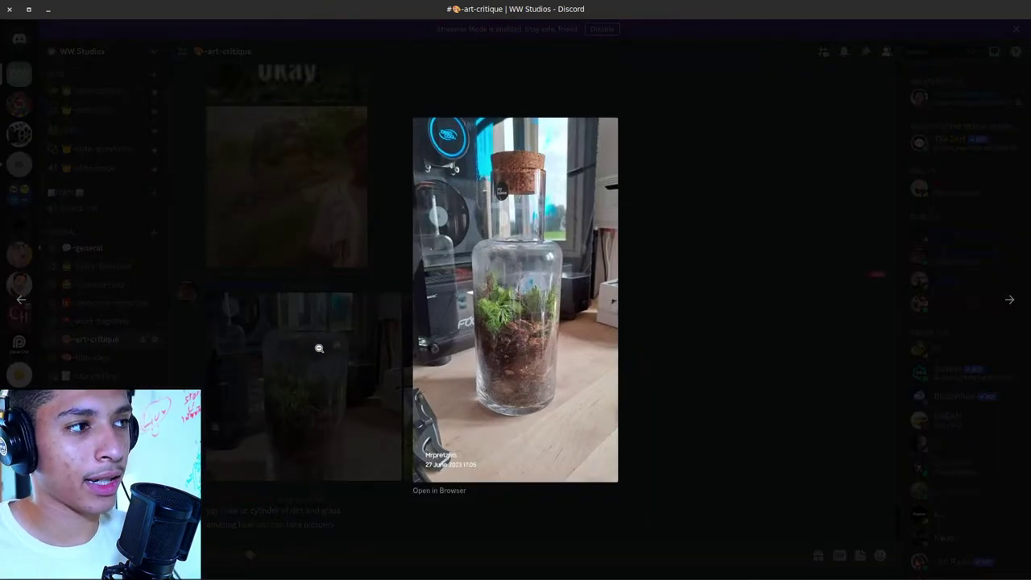
click(318, 348)
click(455, 338)
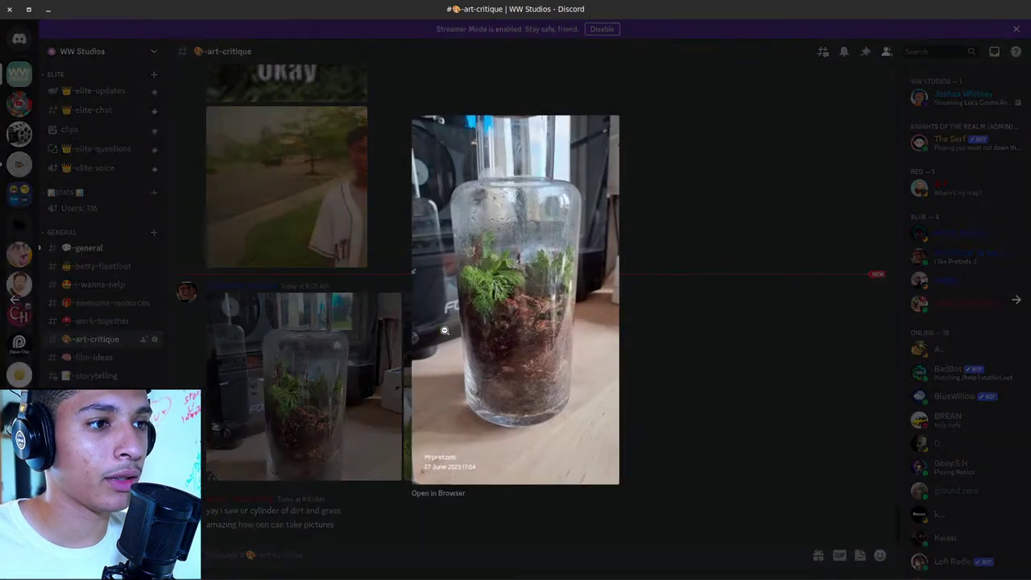
click(1010, 302)
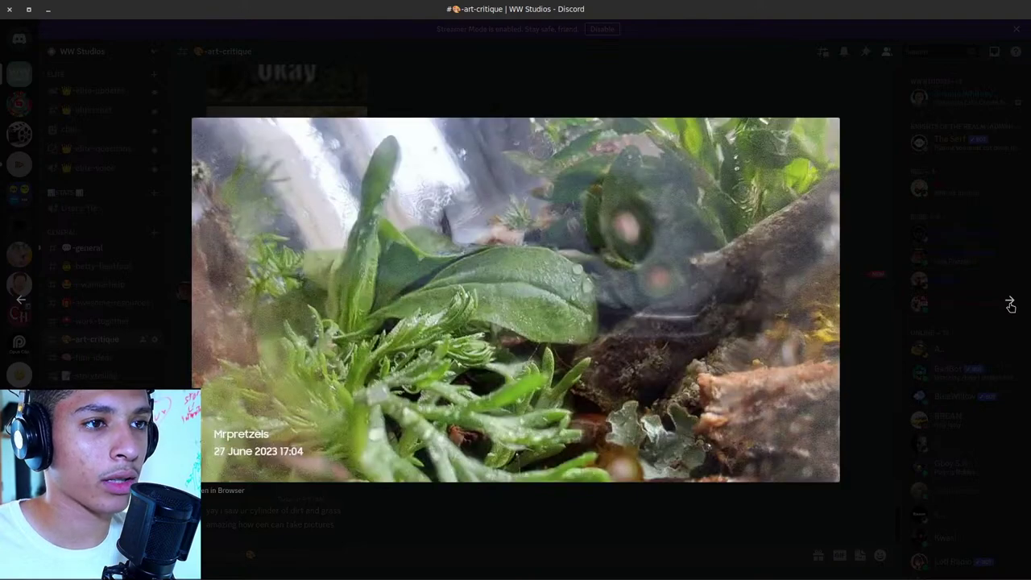
click(1010, 303)
click(1010, 302)
click(715, 351)
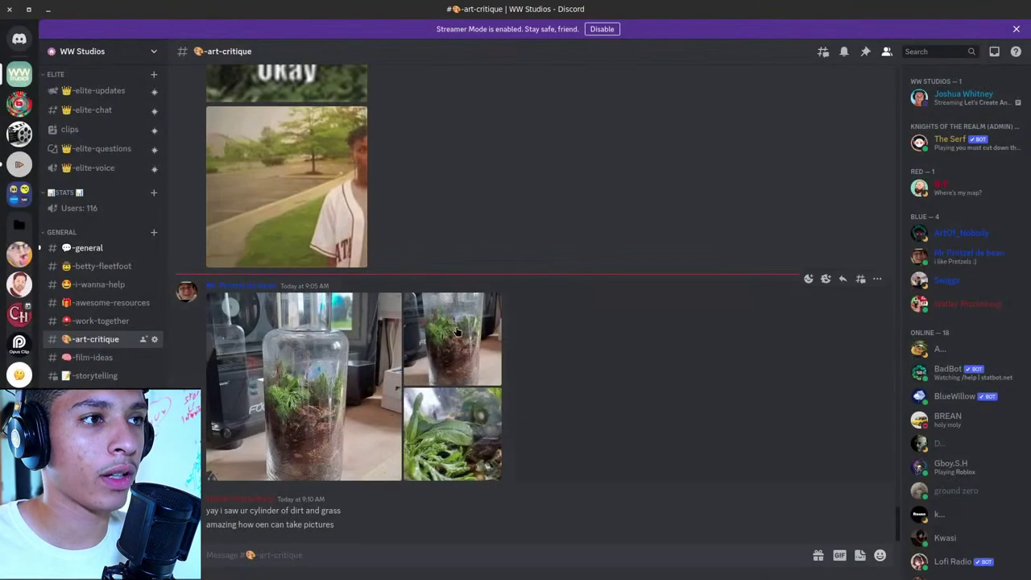
Open #general, then #betty-fleetfoot, and scroll through the Betty Fleetfoot story message
click(103, 251)
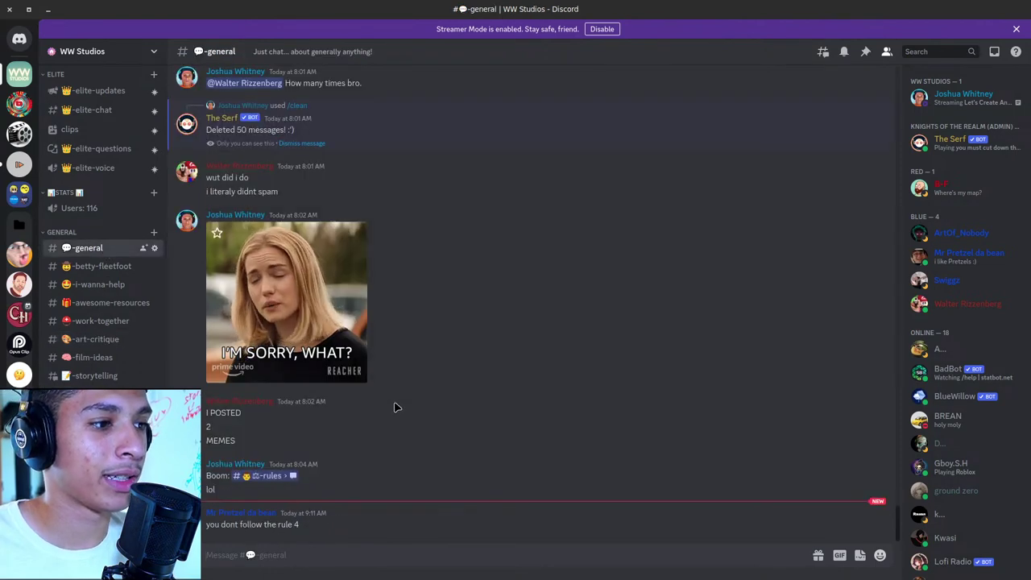
mouse_move(266, 524)
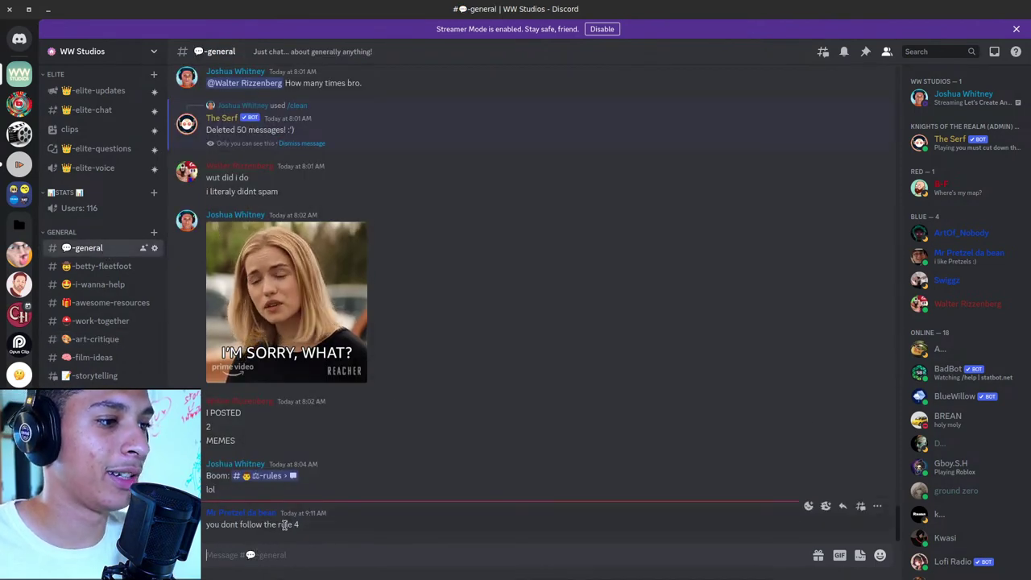
click(94, 269)
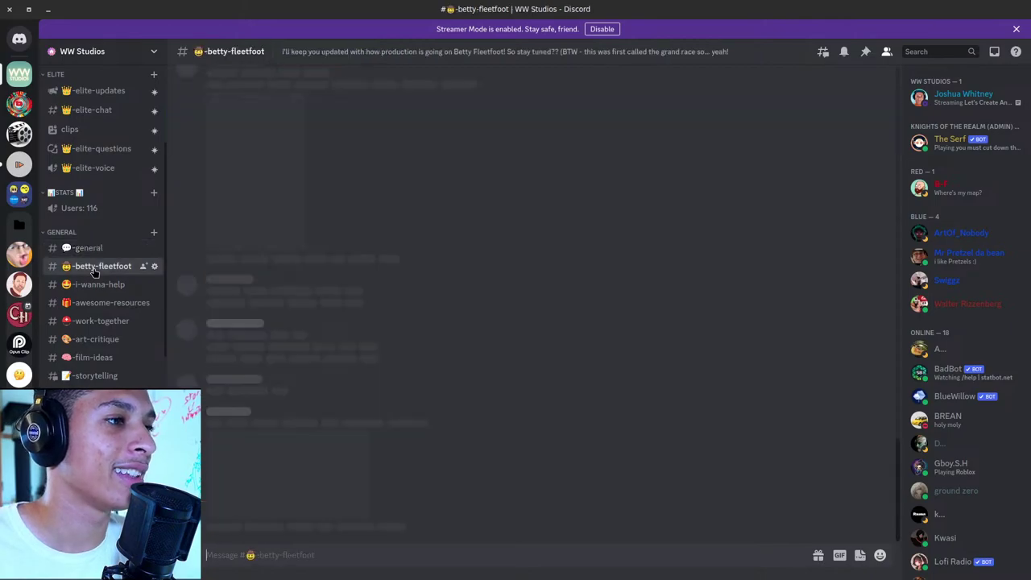
scroll(418, 338, up, 3)
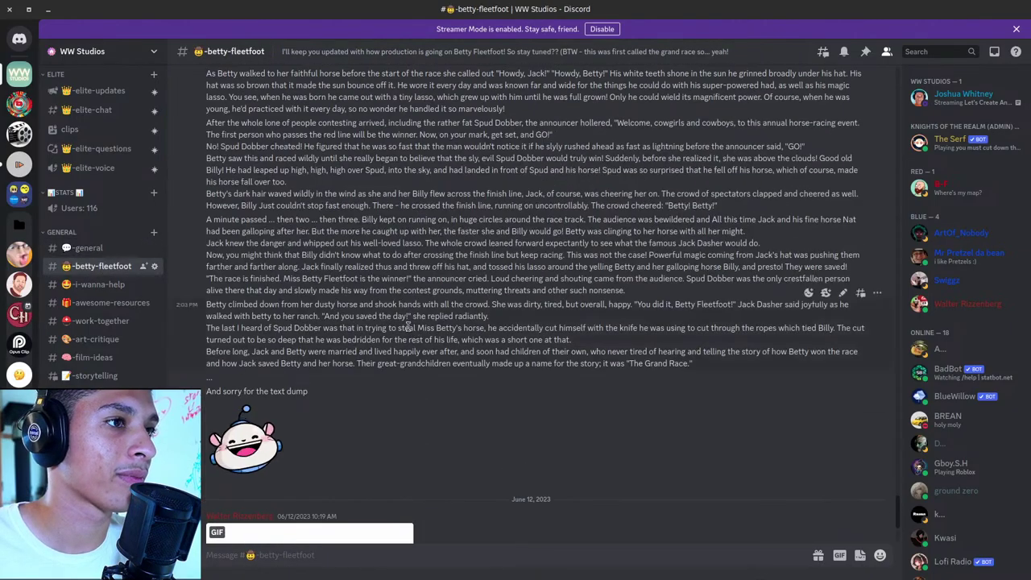
scroll(396, 319, up, 3)
scroll(396, 319, up, 1)
scroll(393, 314, up, 3)
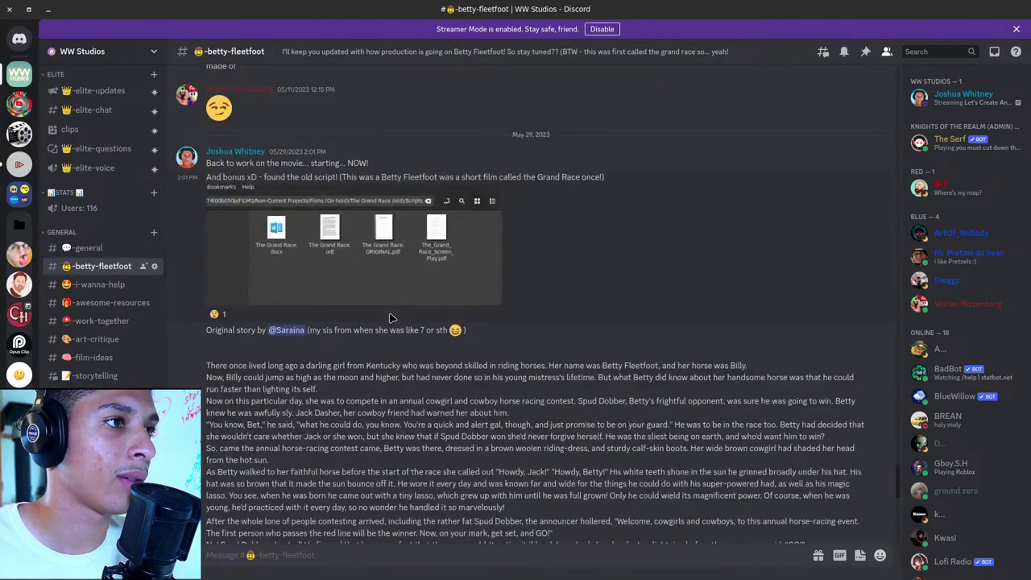
scroll(391, 309, down, 4)
scroll(593, 441, down, 3)
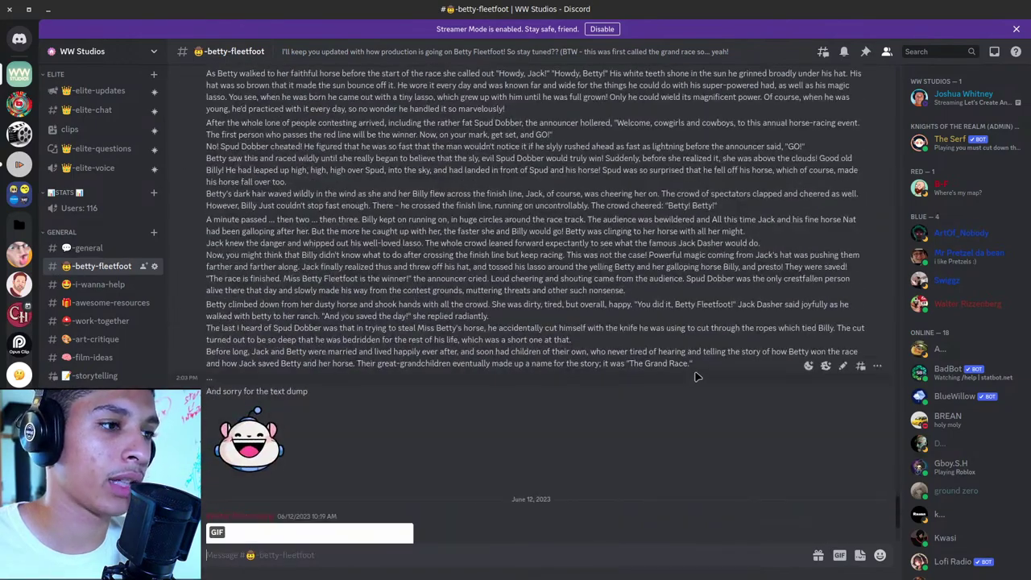
mouse_move(310, 392)
mouse_down()
mouse_move(200, 196)
mouse_move(201, 76)
mouse_up()
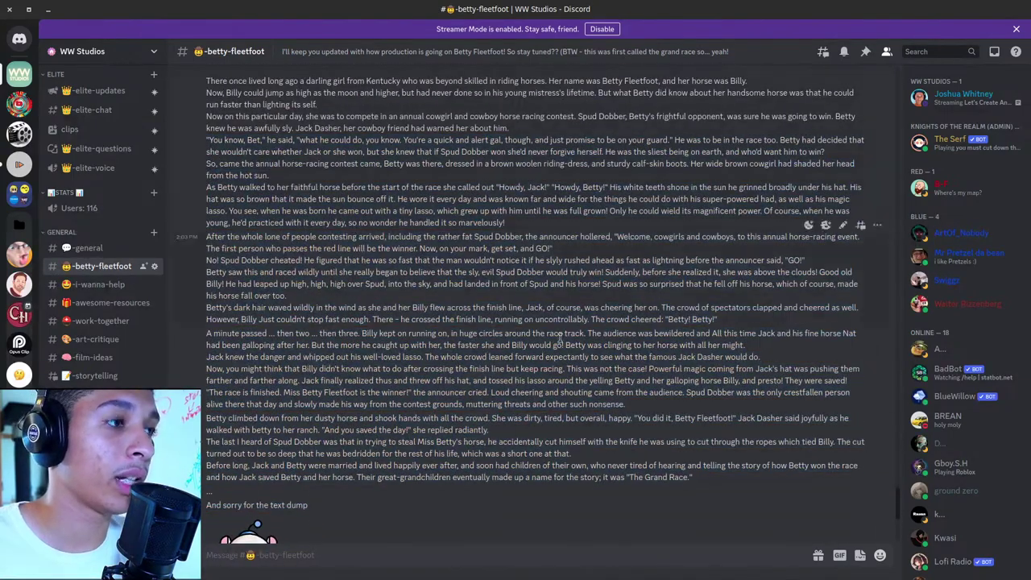
key(super)
Check the YouTube Studio dashboard in Workspace 4 and OBS in Workspace 3, then return to Blender
click(810, 438)
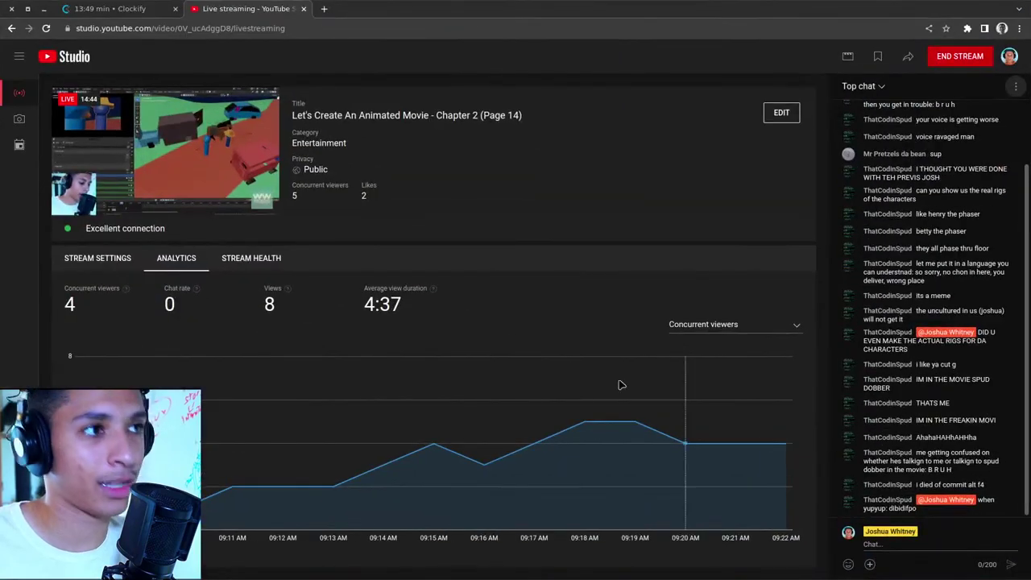
key(super)
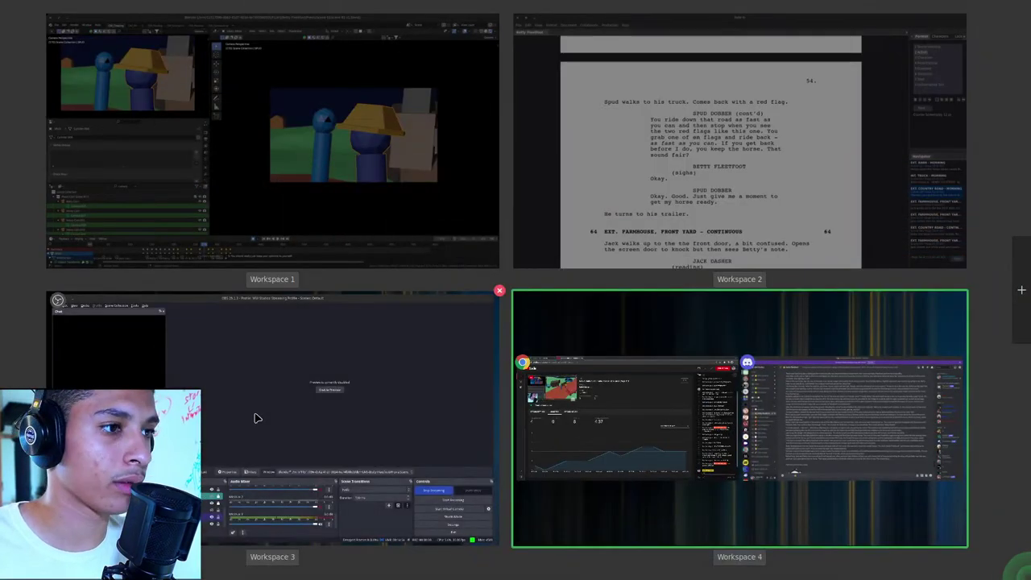
click(258, 418)
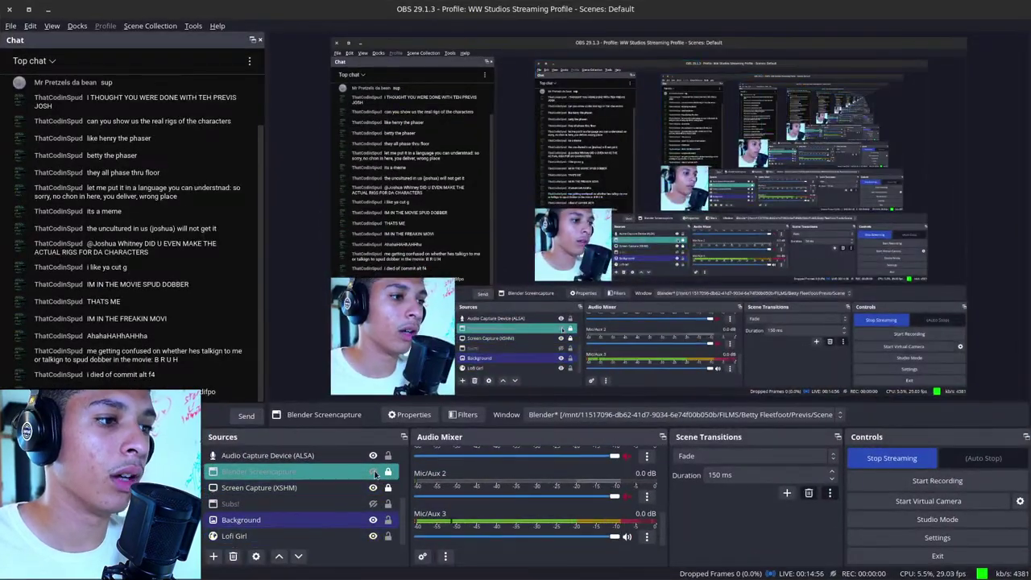
key(super+Page_Up)
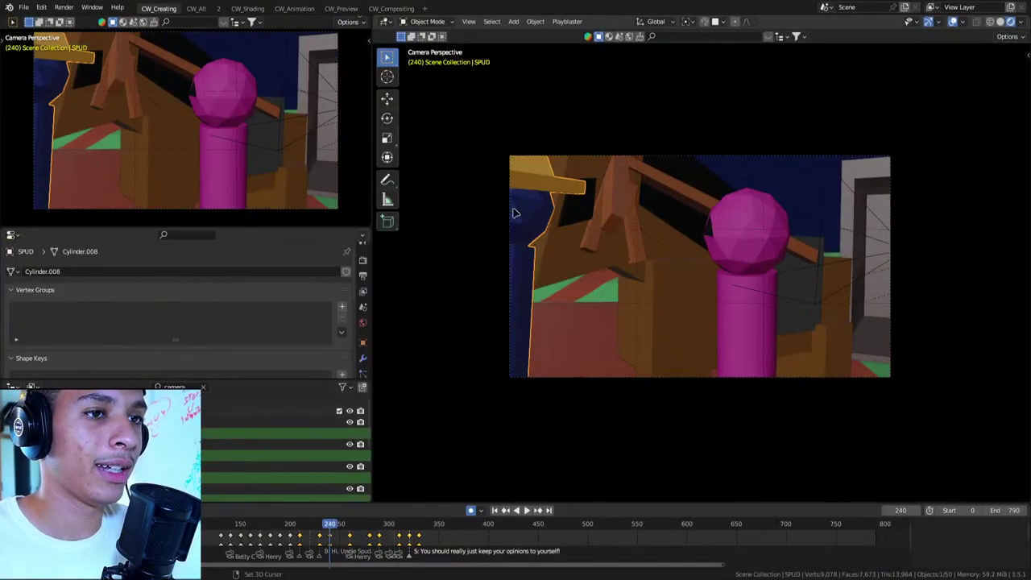
Play and step the timeline back to frame 260, then zoom the timeline in
key(space)
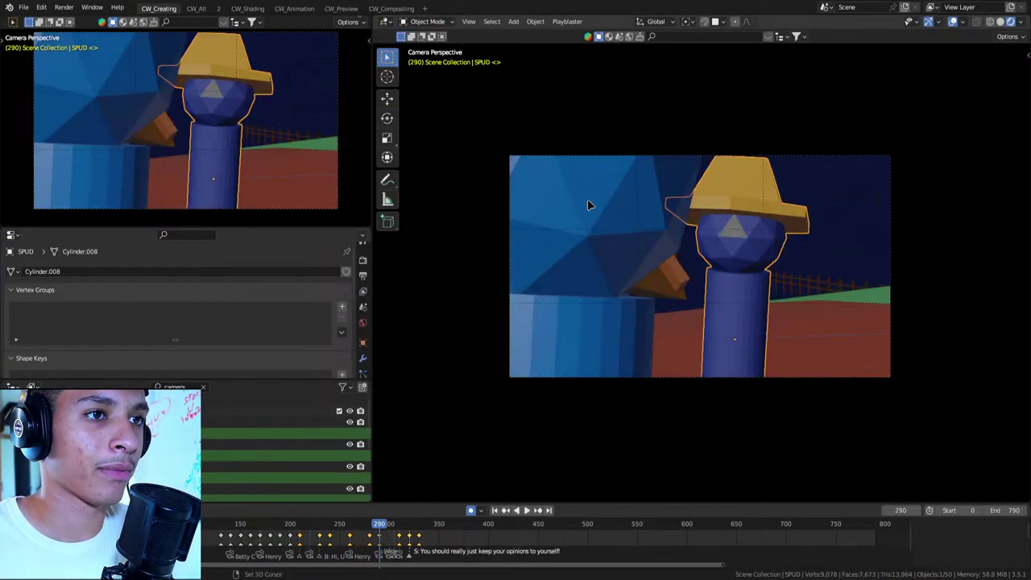
key(Escape)
key(shift+ctrl+space)
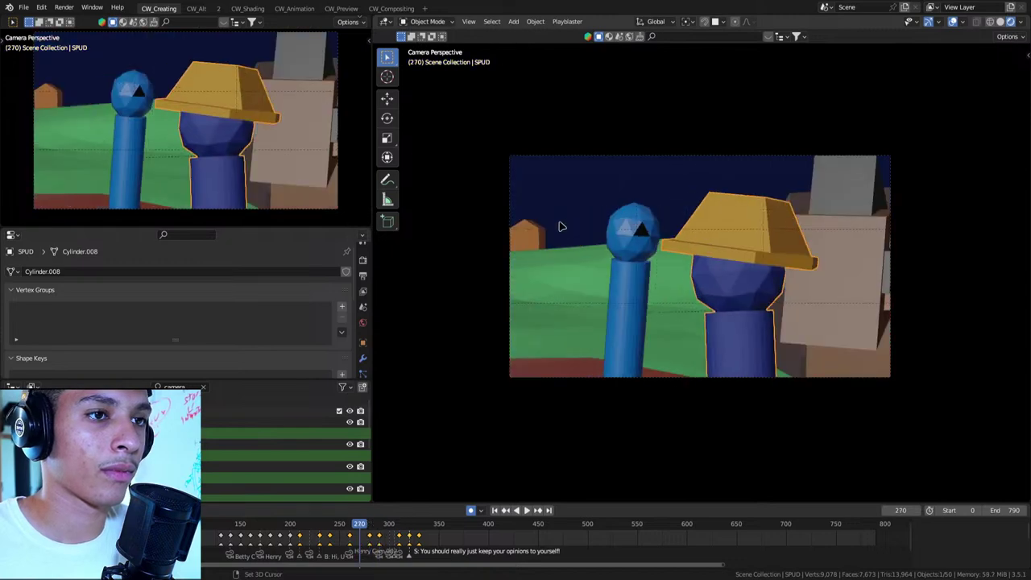
key(space)
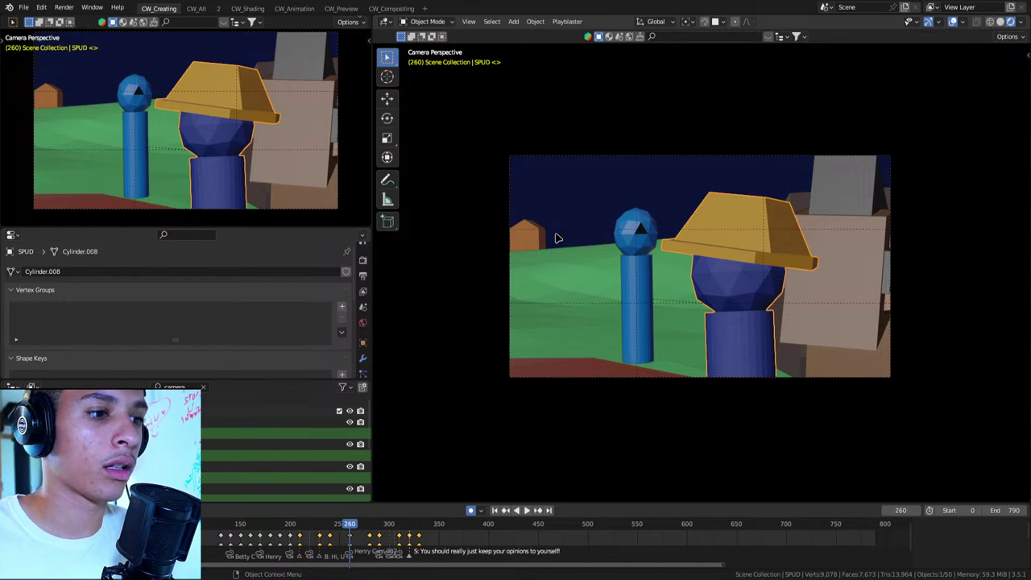
scroll(524, 533, up, 5)
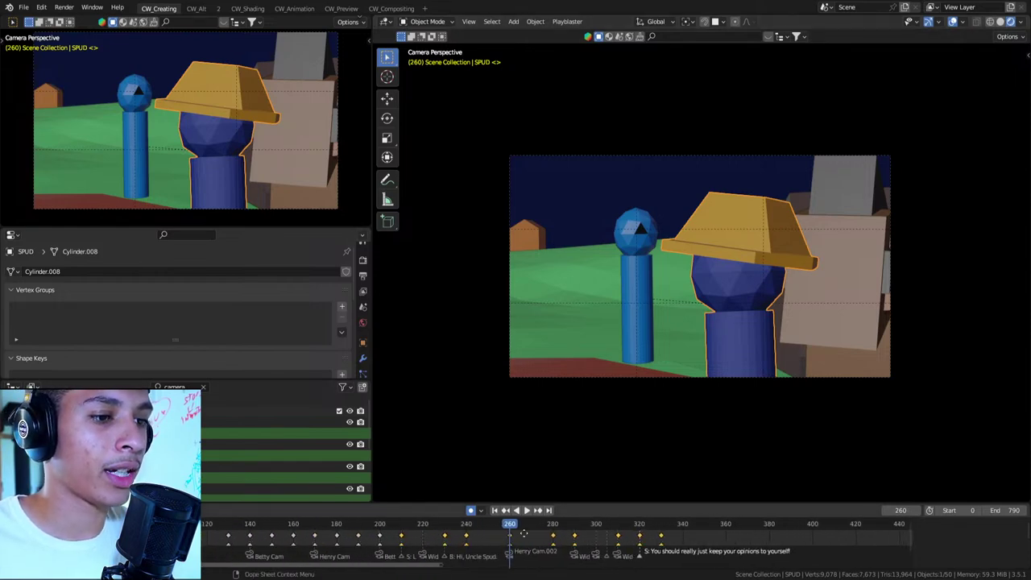
scroll(523, 533, up, 2)
scroll(526, 556, up, 1)
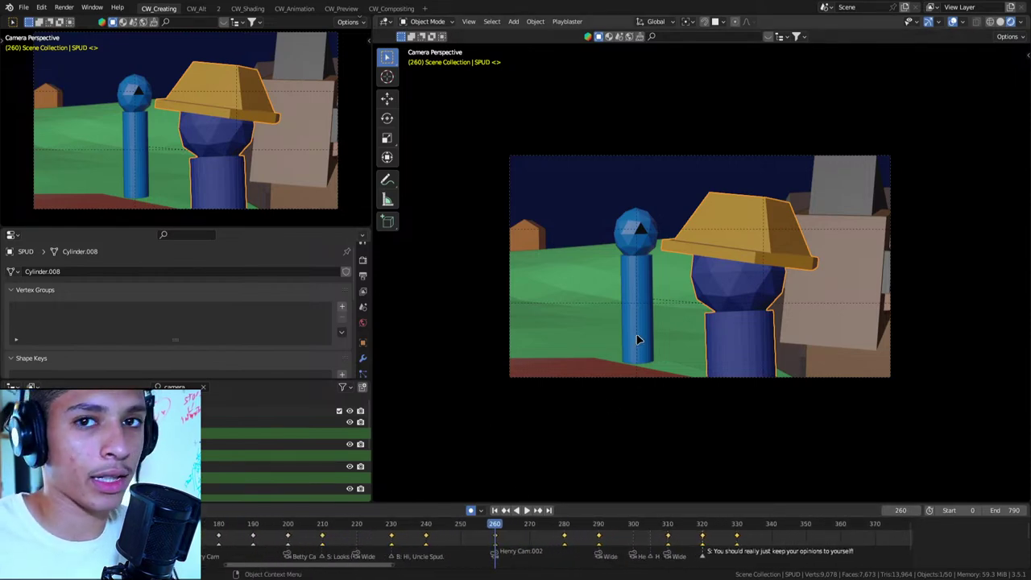
Select Henry Cam.002 and step through the shots to the frame 260 wide shot
click(652, 159)
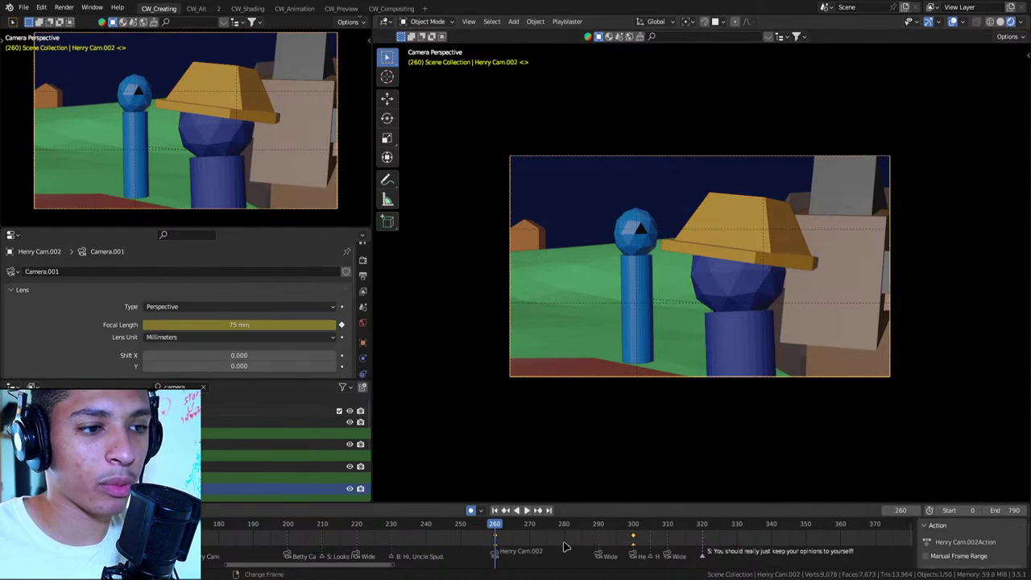
key(space)
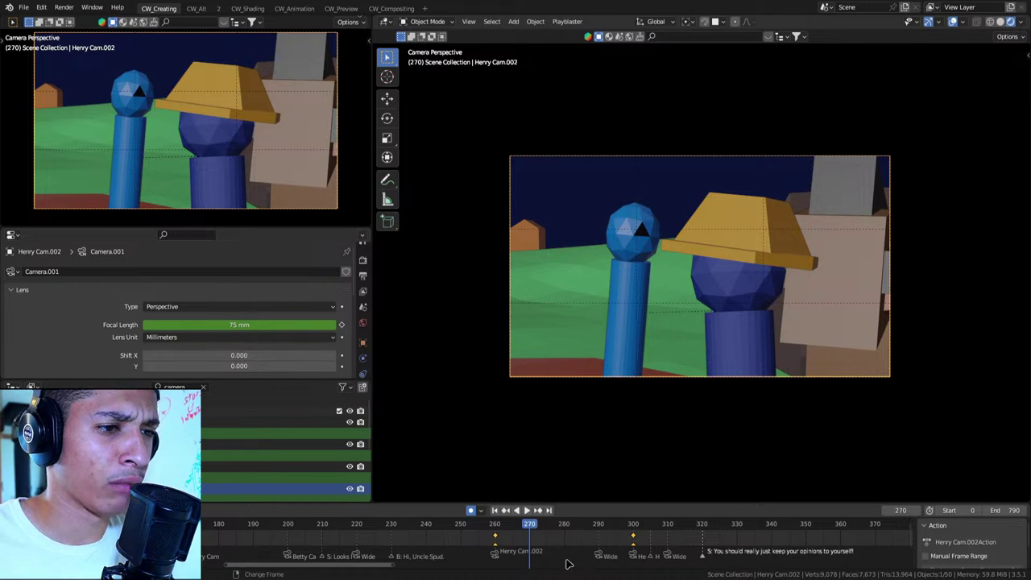
key(shift+ctrl+space)
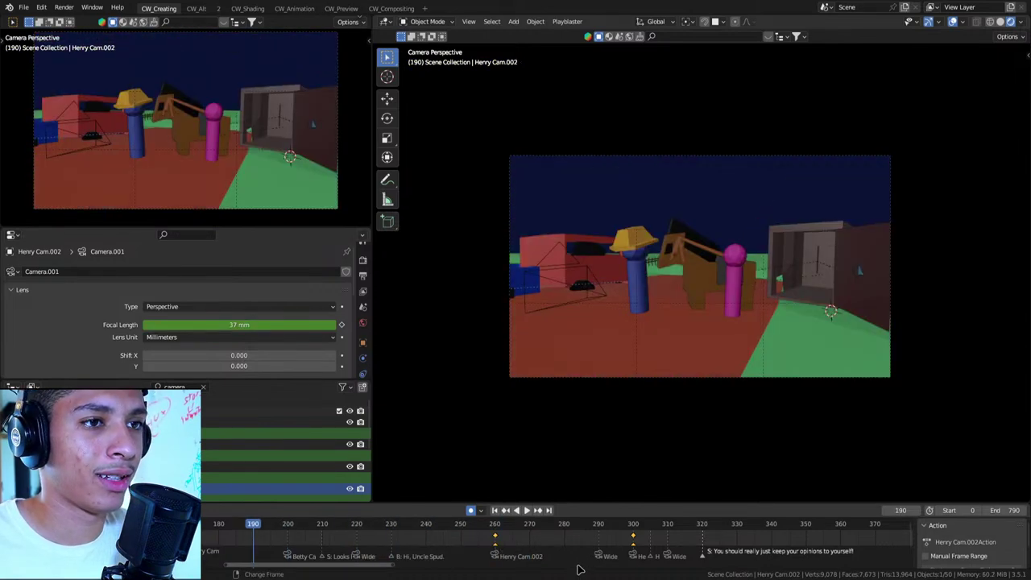
key(space)
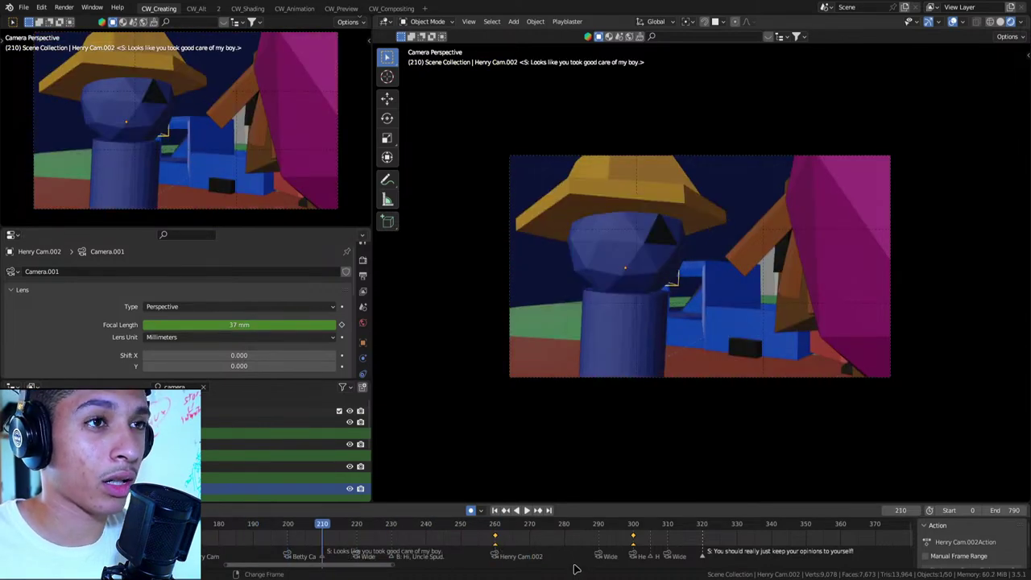
key(space)
key(Escape)
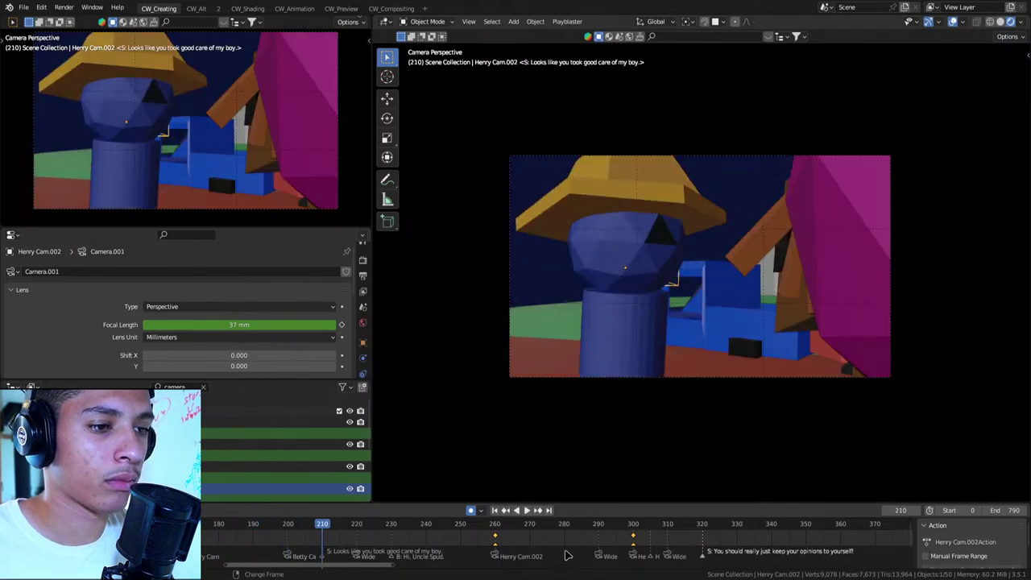
key(space)
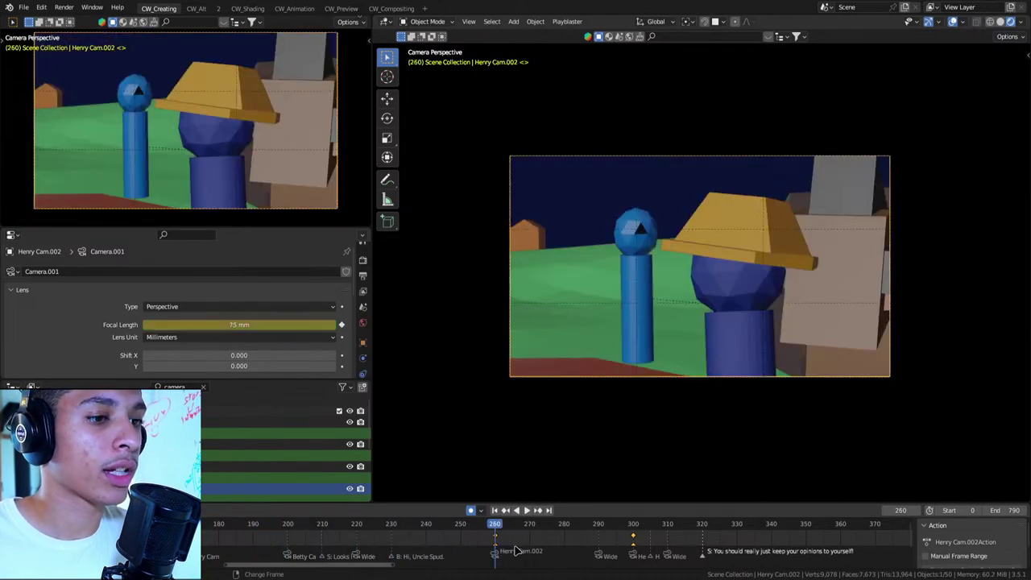
Walk-navigate Henry Cam.002 at frame 260 onto the blue pillar and confirm the position
key(shift+grave)
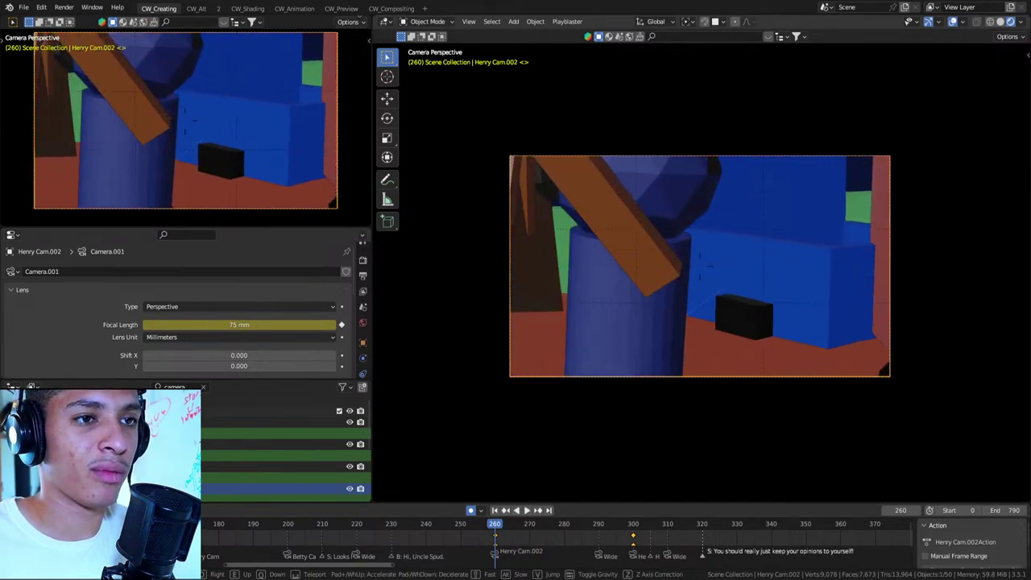
key(s)
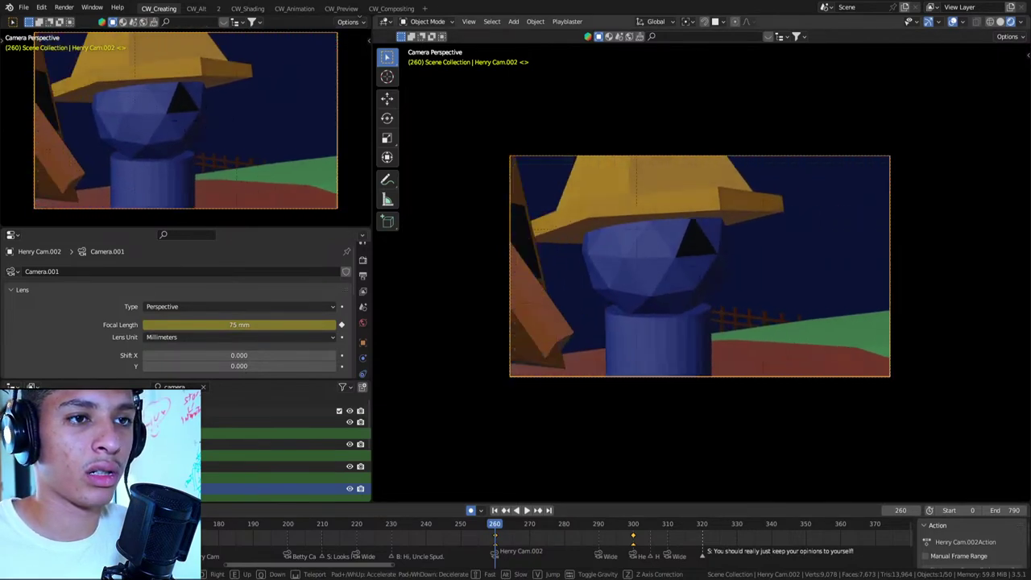
key(w)
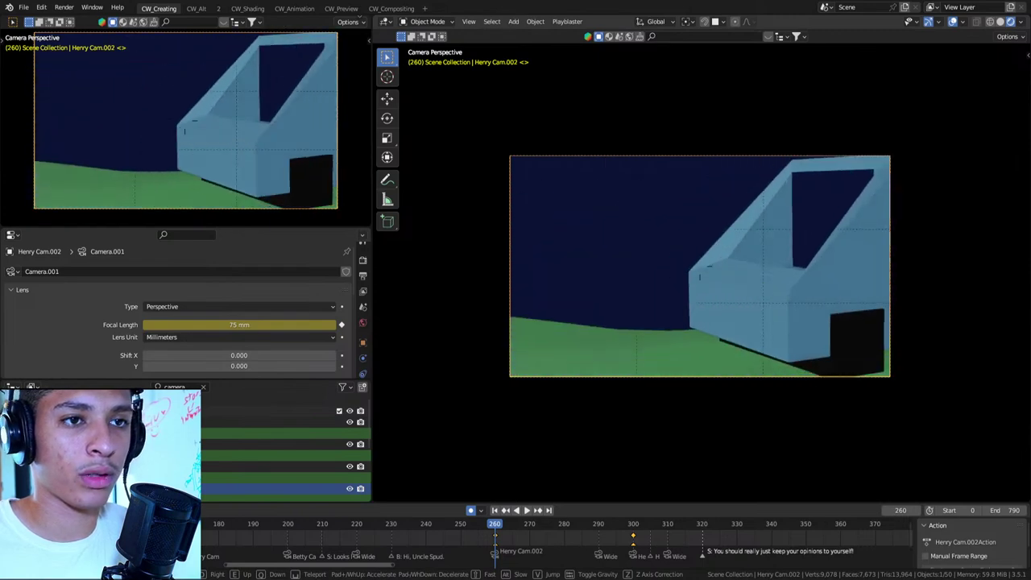
key(a)
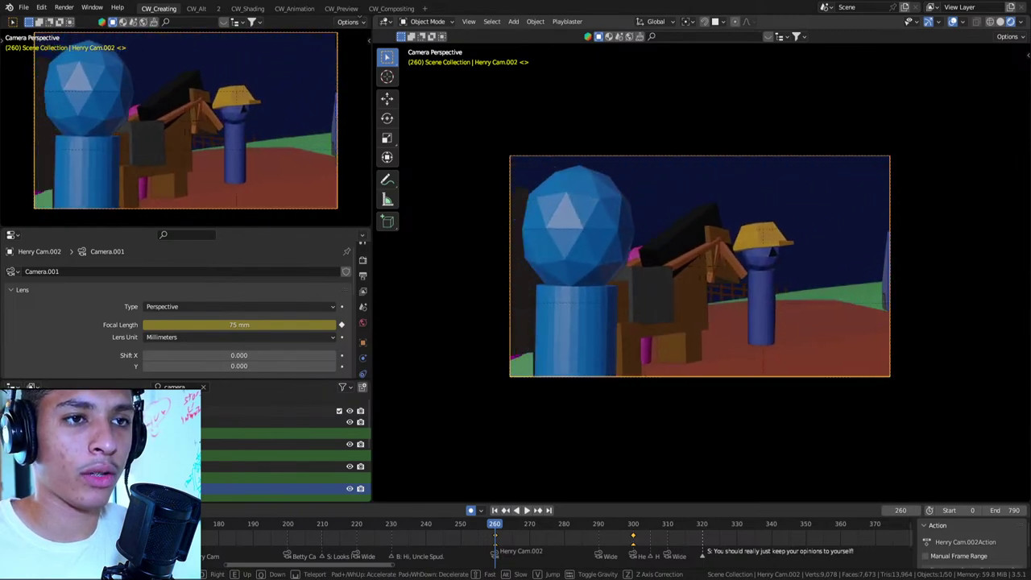
key(d)
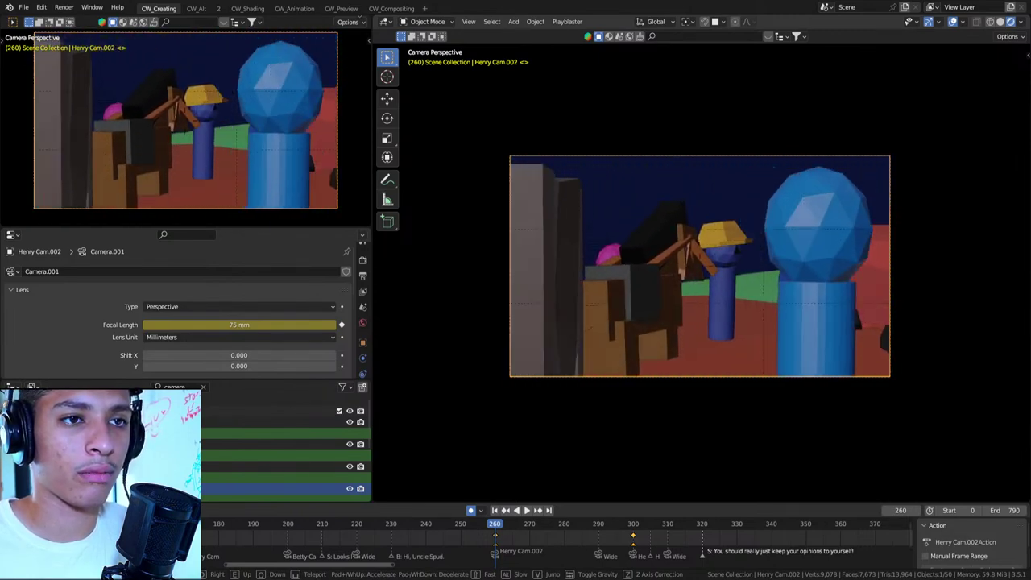
click(633, 415)
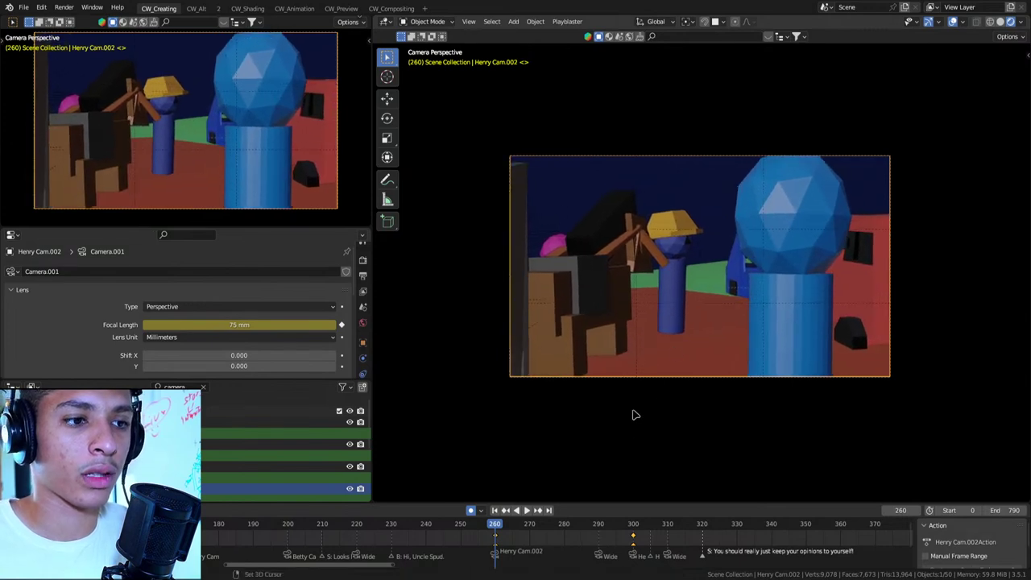
Jump between camera keyframes and play back to review, returning to frame 260
key(Down)
key(Up)
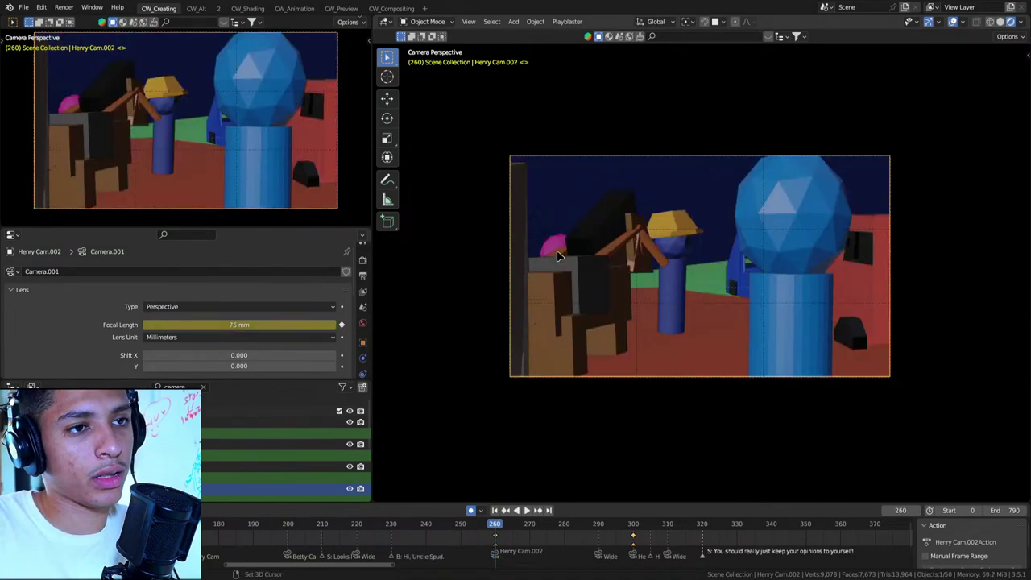
key(space)
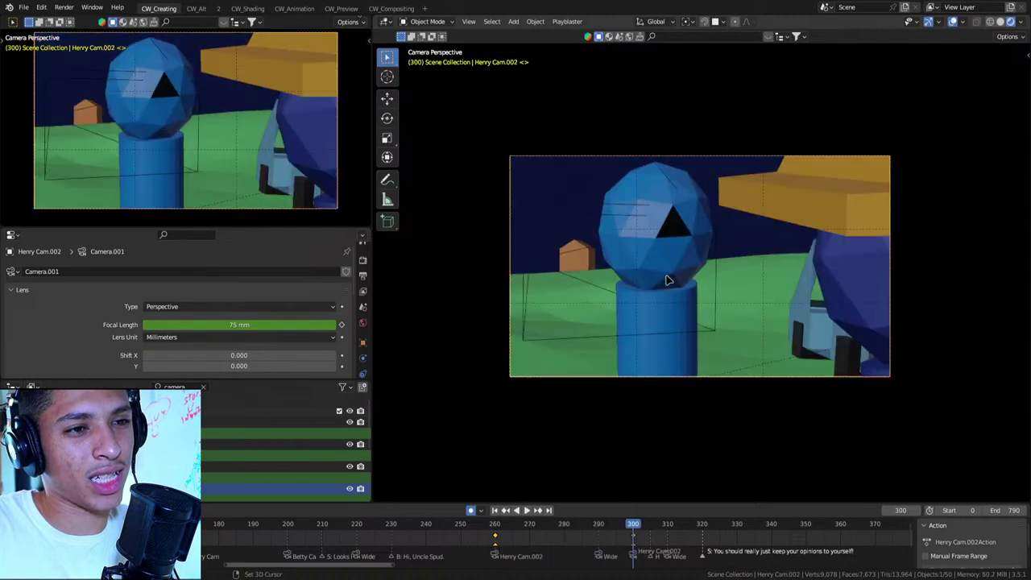
key(space)
key(Escape)
Select SPUD and walk-navigate the camera again into a wider view of the hatted blue character
click(665, 280)
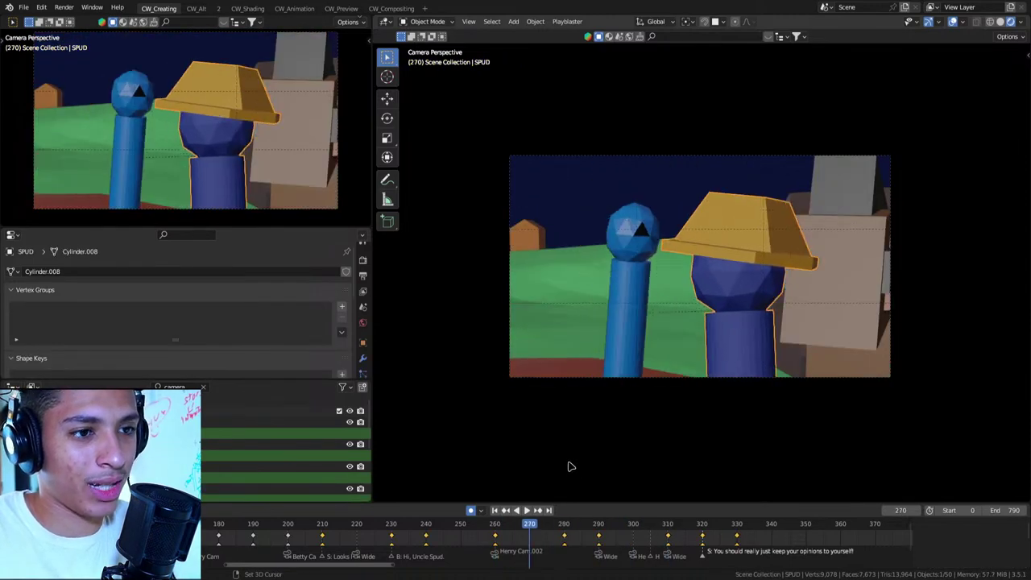
key(shift+grave)
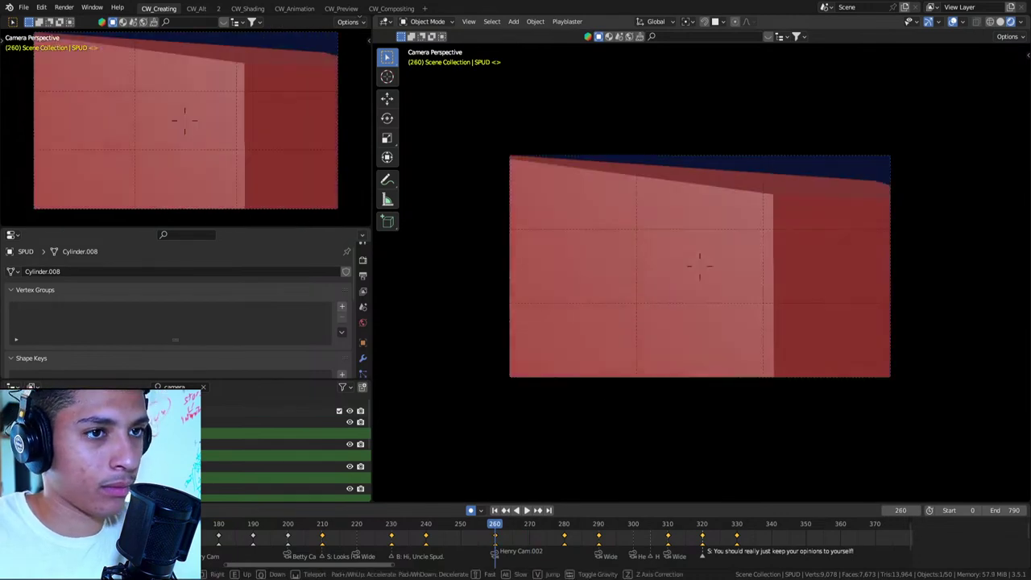
key(w)
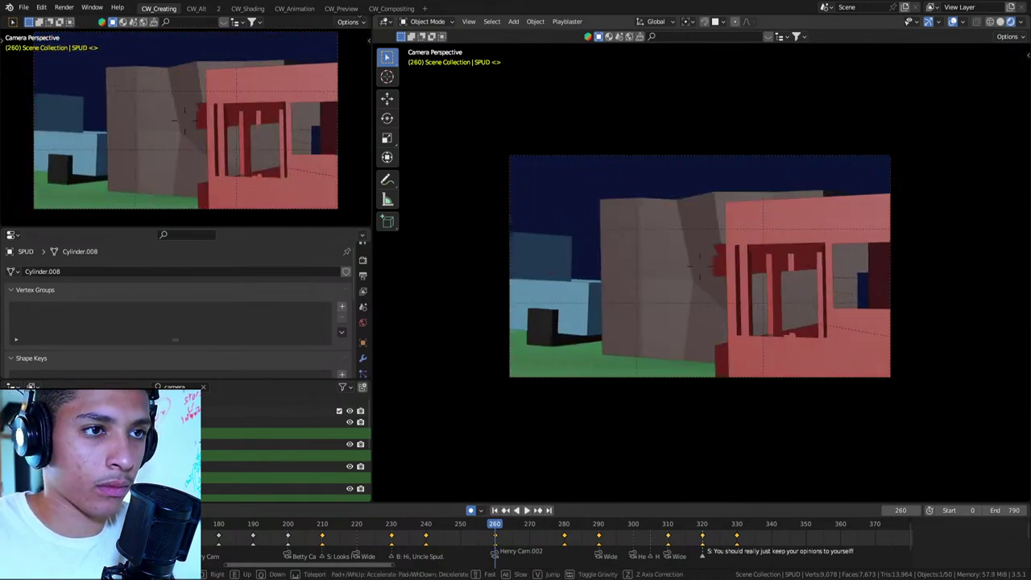
key(s)
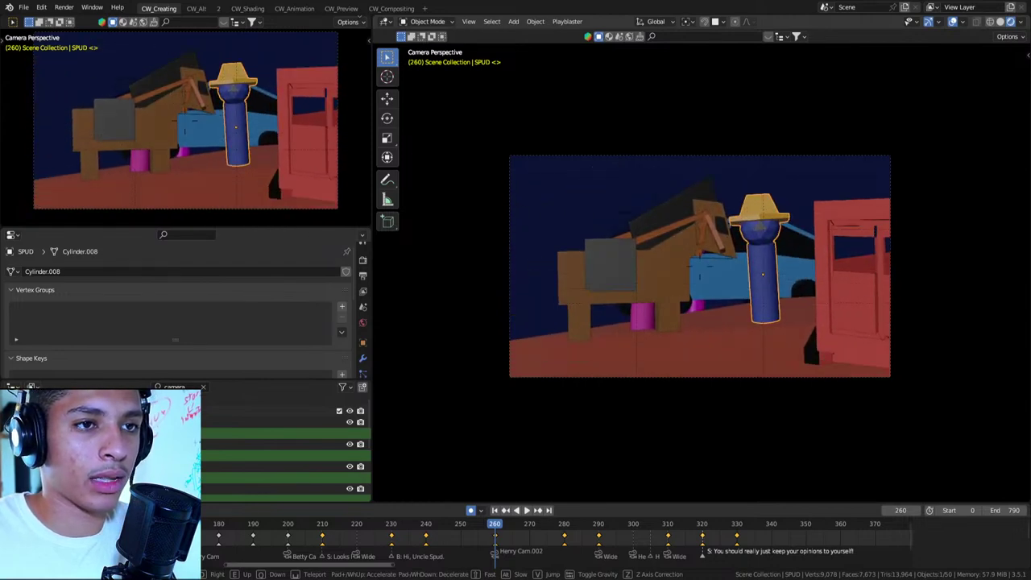
key(w)
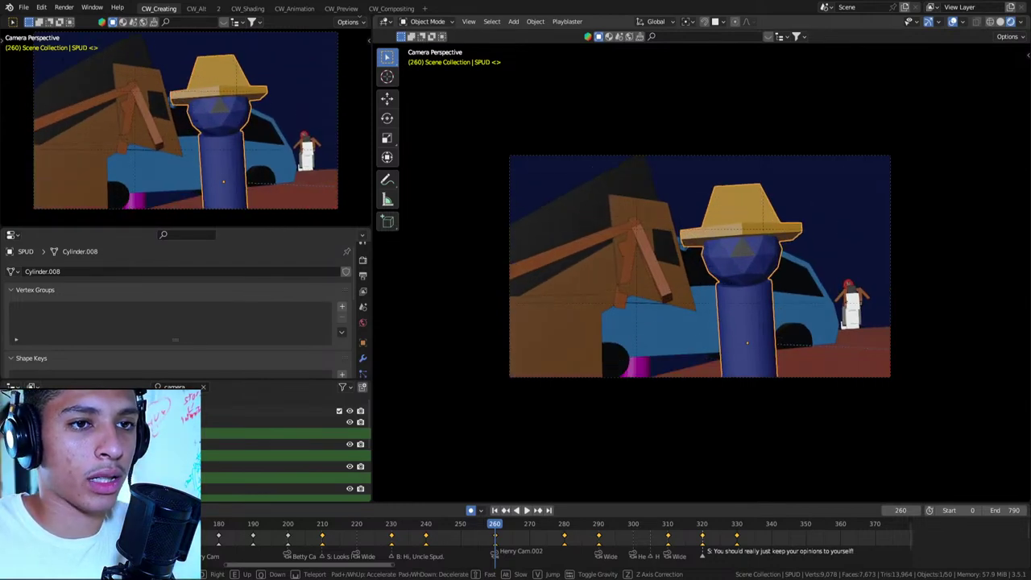
key(d)
key(w)
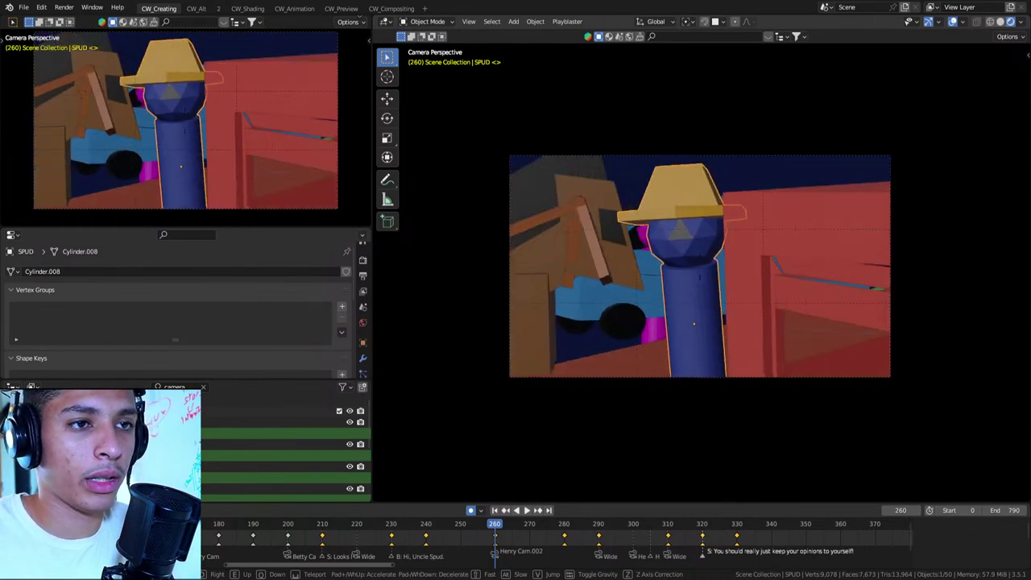
key(w)
key(w)
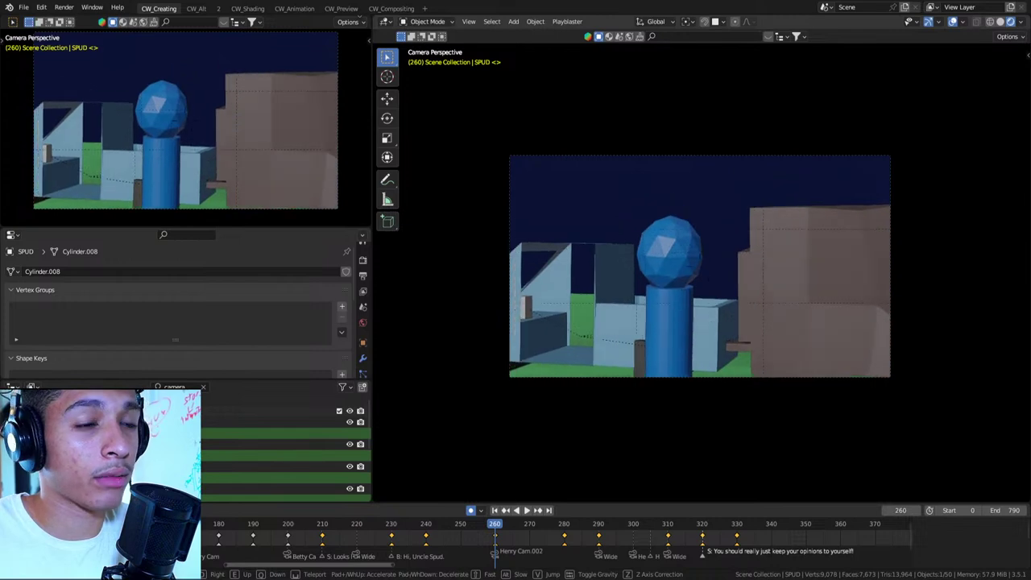
click(644, 372)
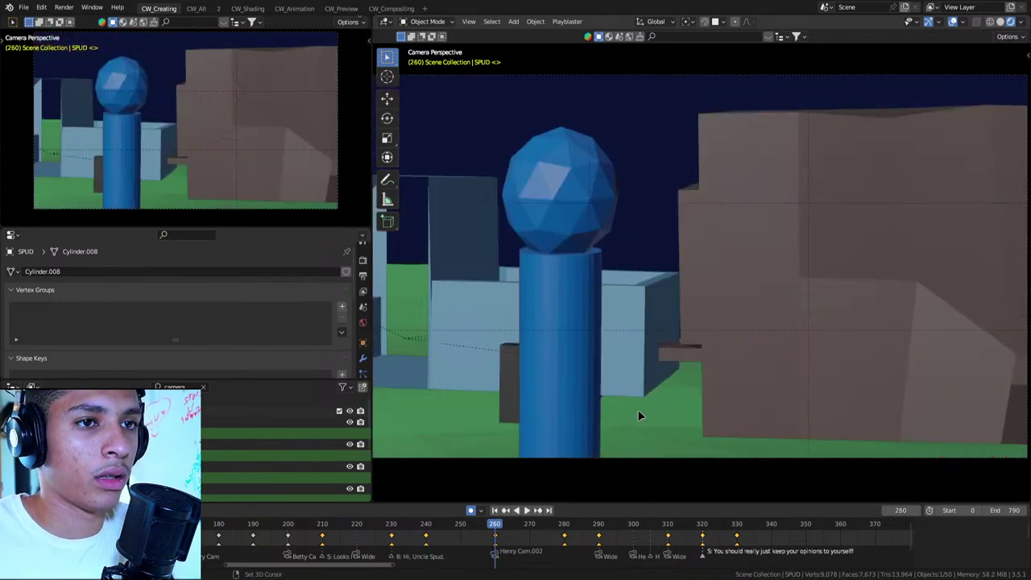
Toggle between the workspace layouts and reselect the Henry Cam.002 camera
scroll(637, 409, down, 5)
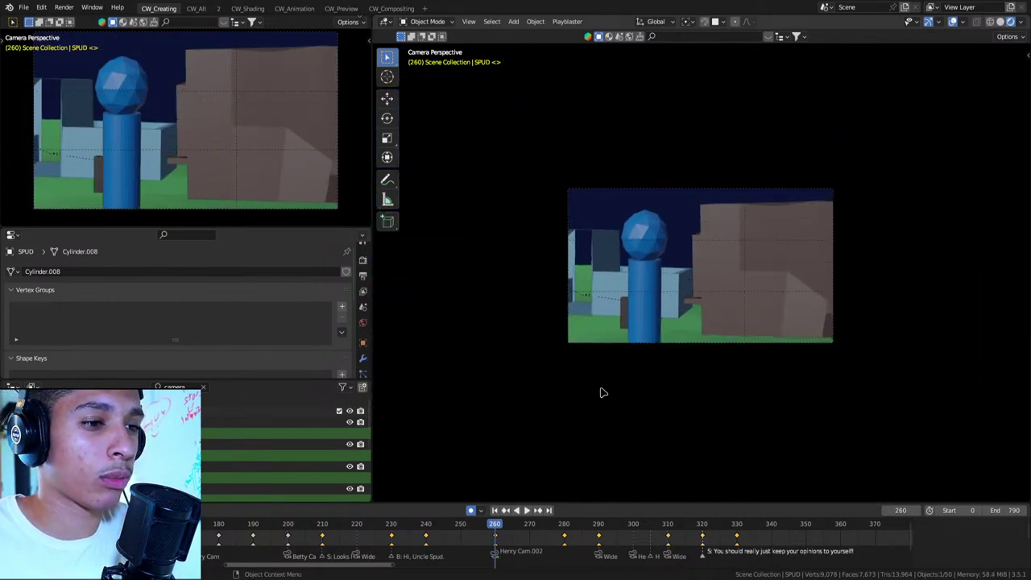
click(195, 9)
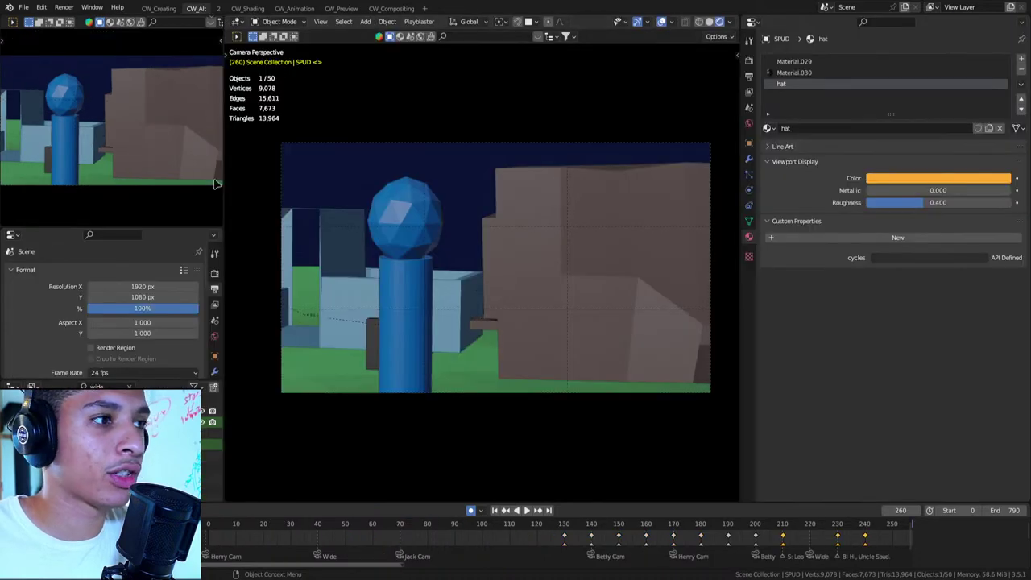
click(153, 9)
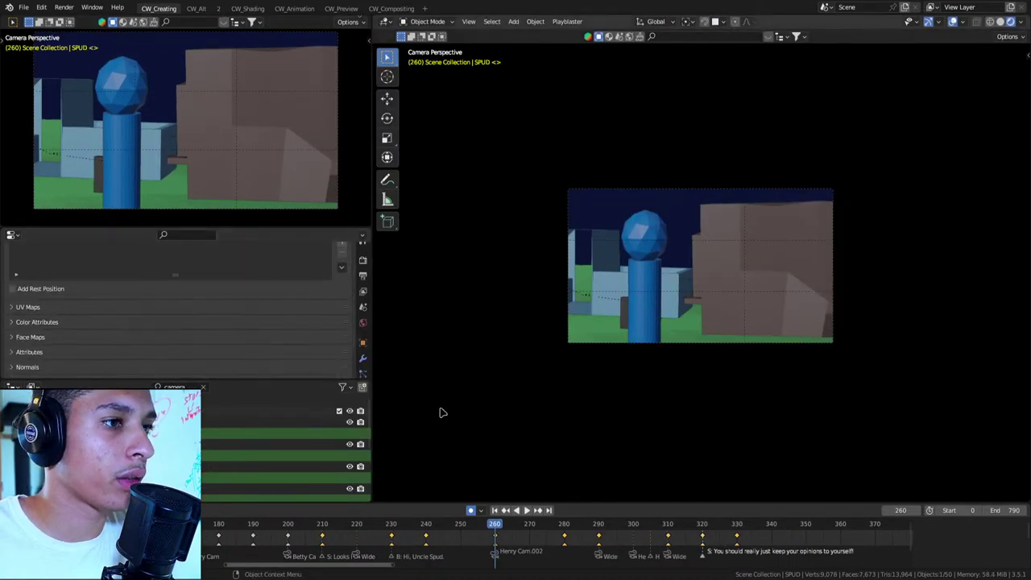
click(584, 192)
Play the animation, then step back to frame 260 of the Henry Cam.002 shot
key(space)
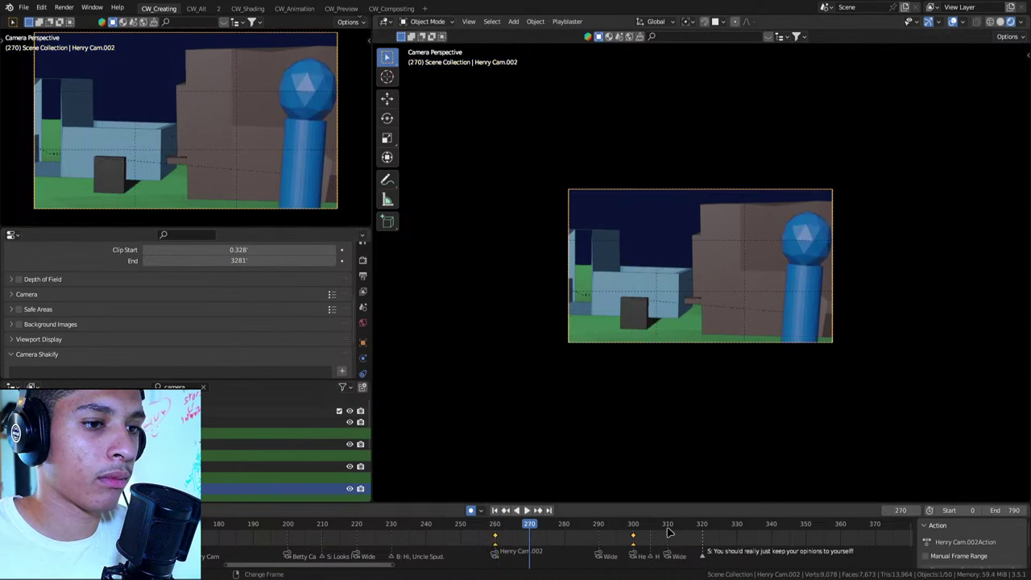
scroll(193, 355, up, 3)
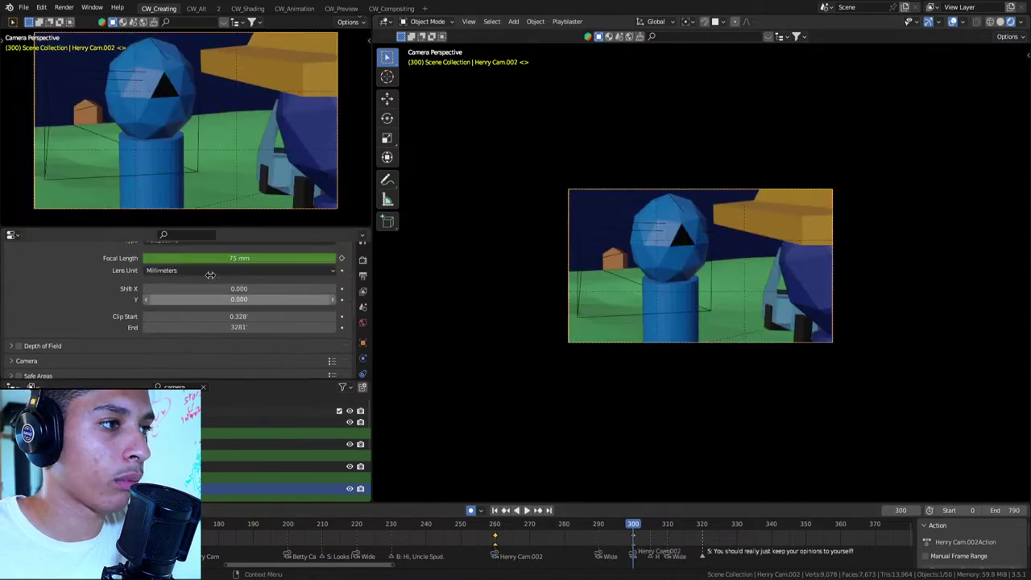
scroll(201, 322, up, 1)
key(i)
key(Down)
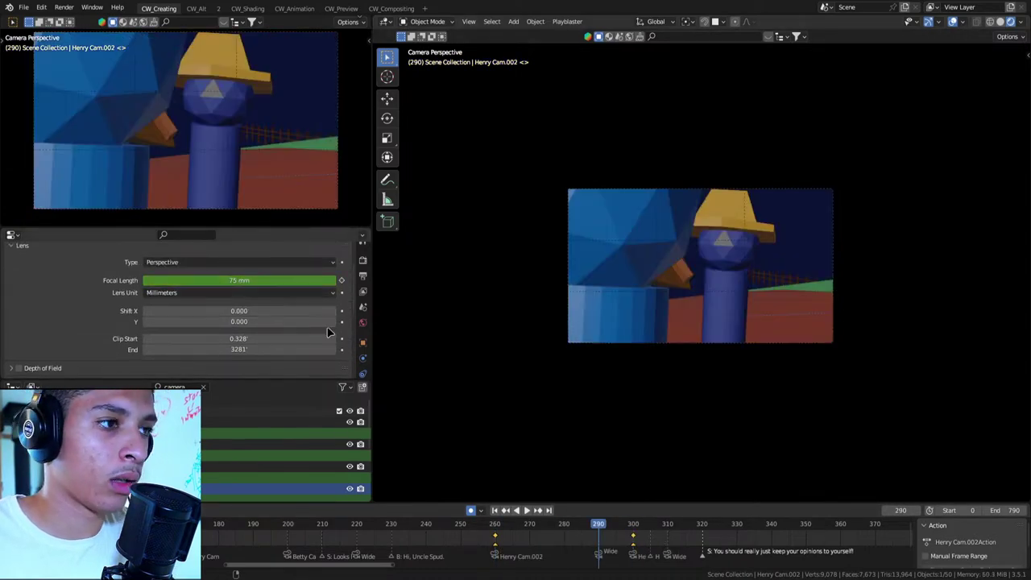
key(Down)
key(Down)
Set Focal Length to 25 mm and walk the camera to frame the hatted and pink figures
click(244, 279)
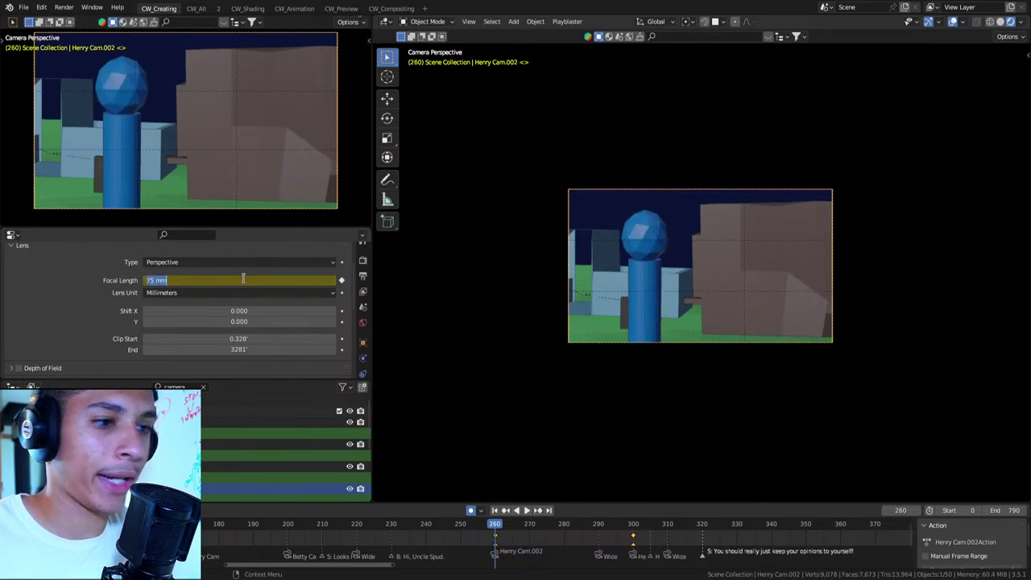
key(Return)
key(shift+grave)
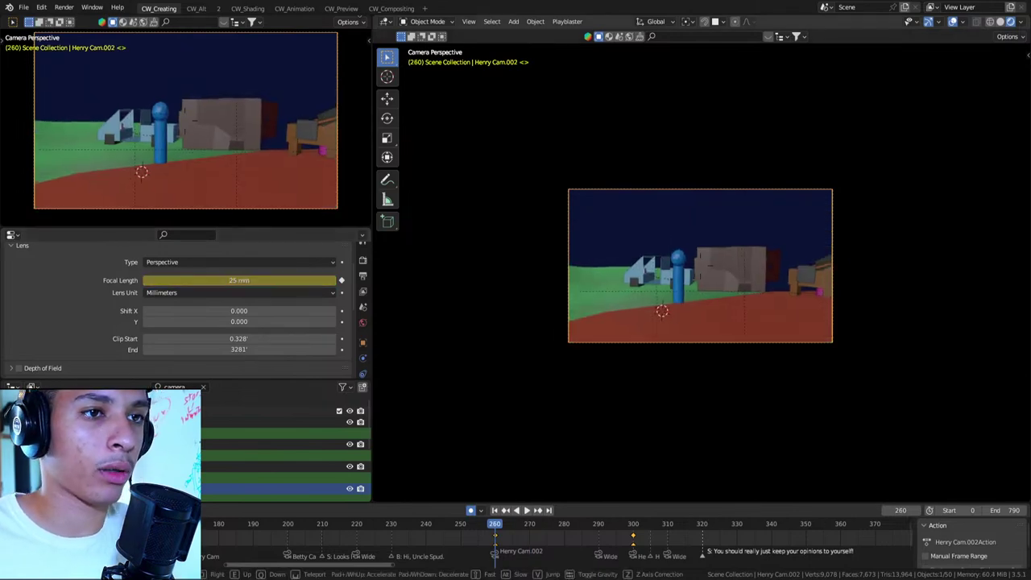
key(e)
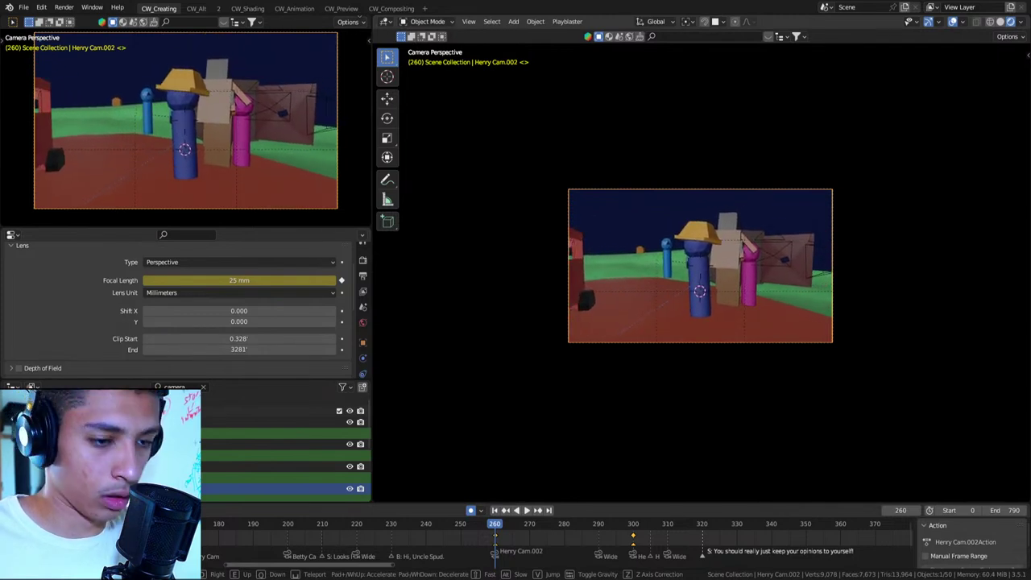
click(676, 325)
Give Henry Cam.002 a 37 mm lens and pan the timeline to the frame 220 shot markers
scroll(677, 325, up, 2)
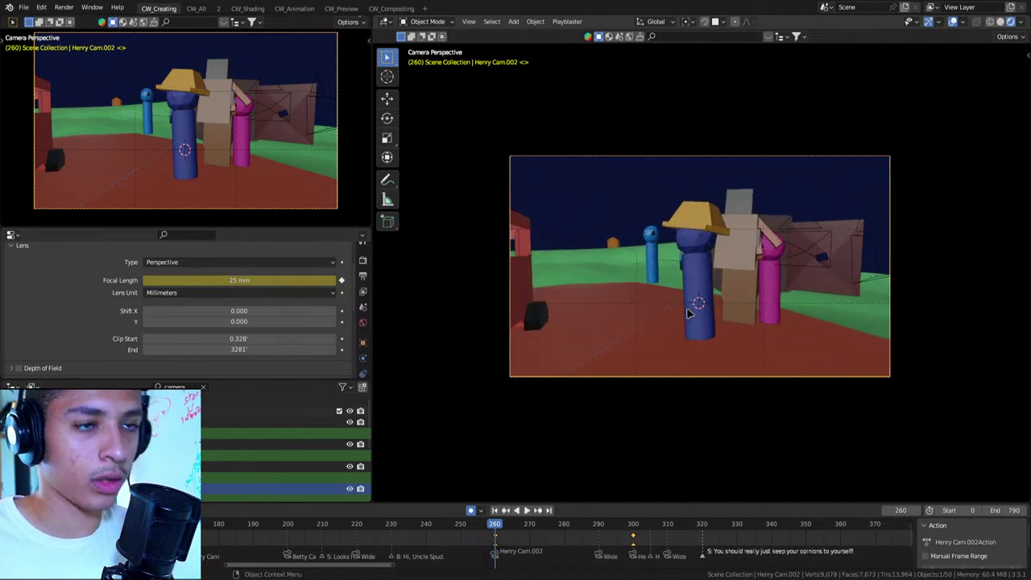
scroll(693, 292, up, 3)
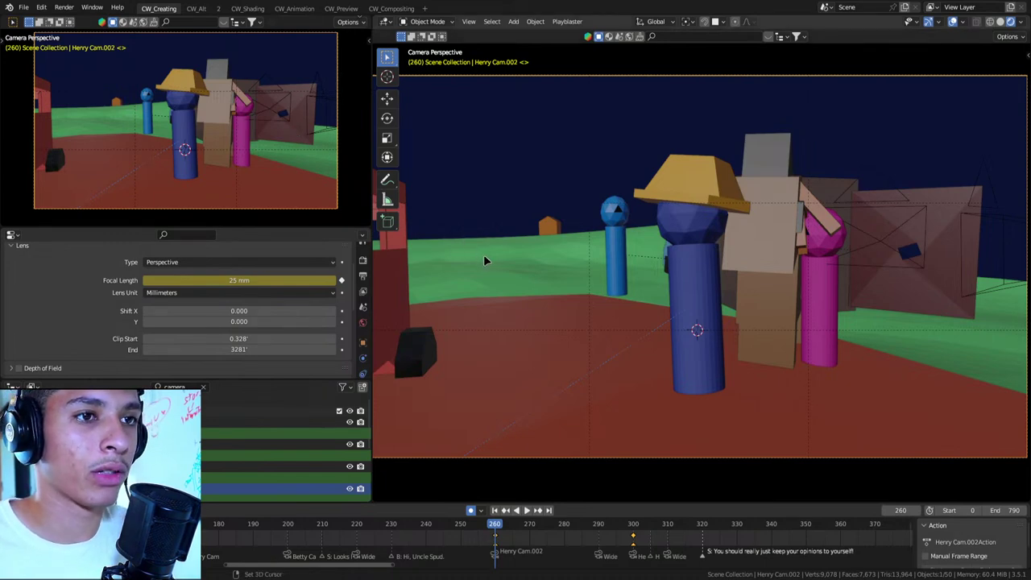
alt+scroll(483, 255, up, 10)
alt+scroll(487, 263, up, 20)
alt+scroll(487, 263, down, 20)
alt+scroll(538, 291, down, 10)
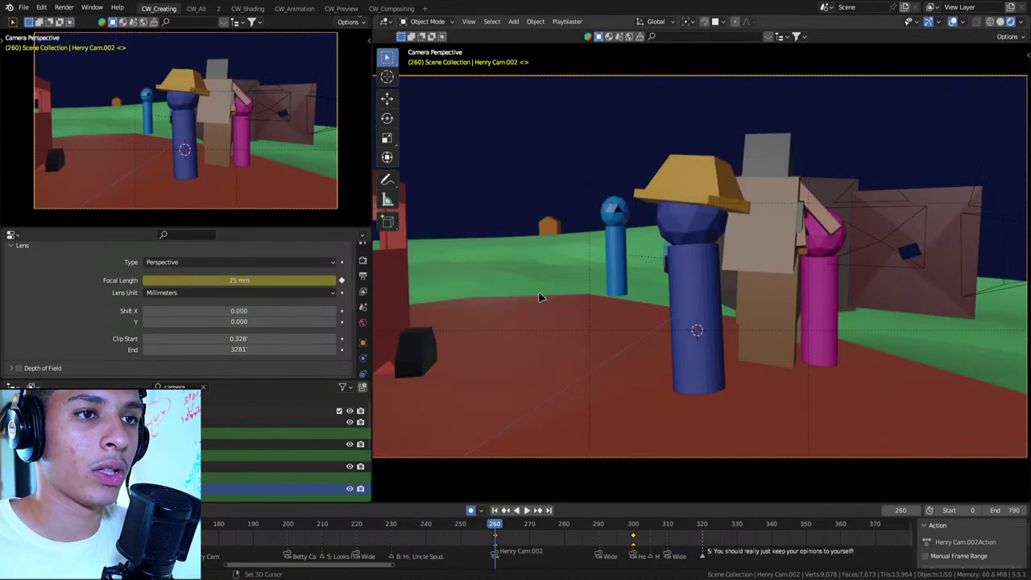
alt+scroll(543, 286, up, 10)
scroll(725, 314, down, 3)
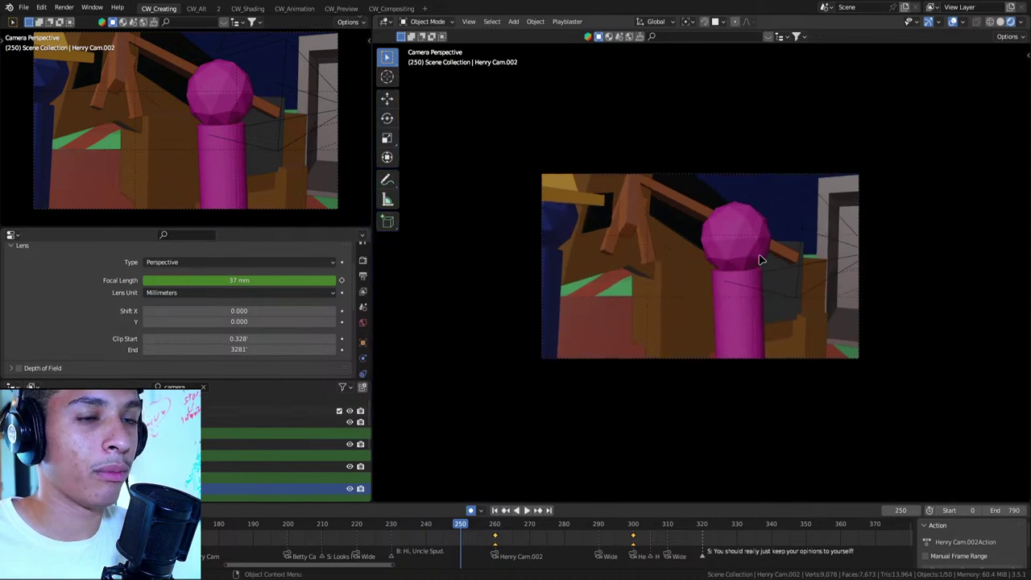
scroll(741, 277, up, 3)
scroll(753, 278, down, 3)
scroll(763, 278, down, 1)
alt+scroll(757, 257, down, 10)
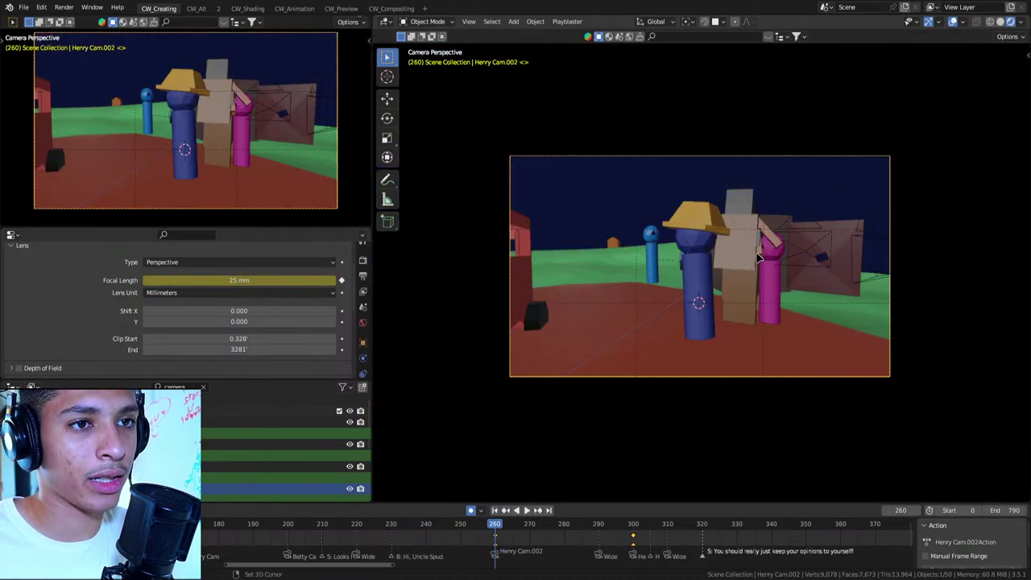
alt+scroll(757, 258, up, 10)
alt+scroll(530, 258, down, 10)
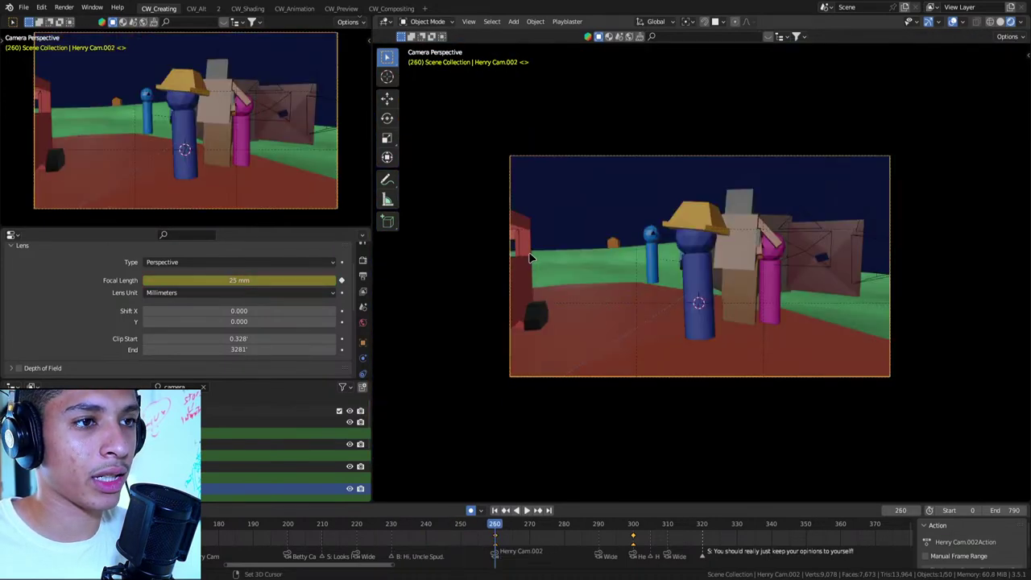
alt+scroll(618, 292, up, 10)
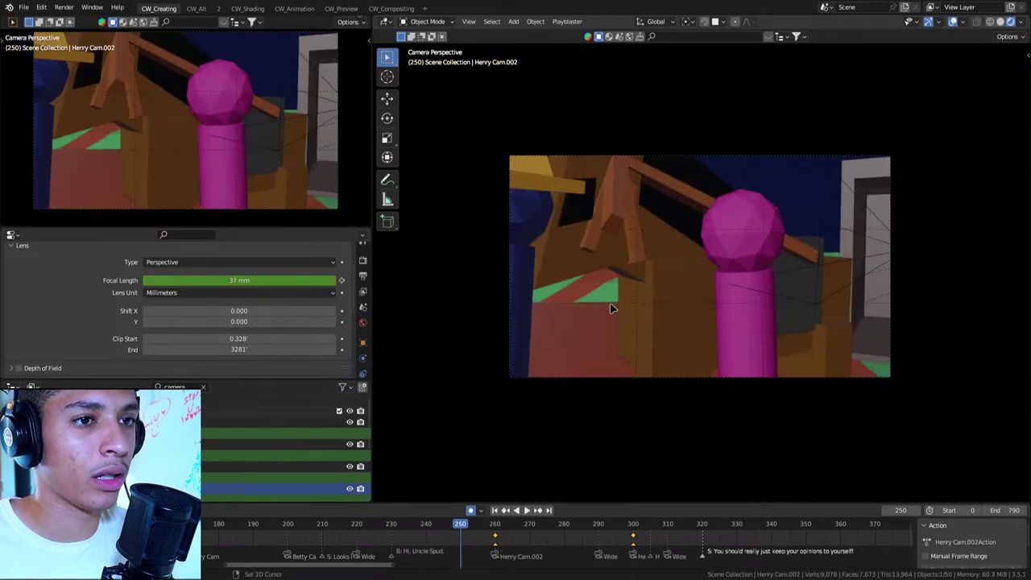
alt+scroll(611, 308, up, 20)
alt+scroll(593, 317, up, 10)
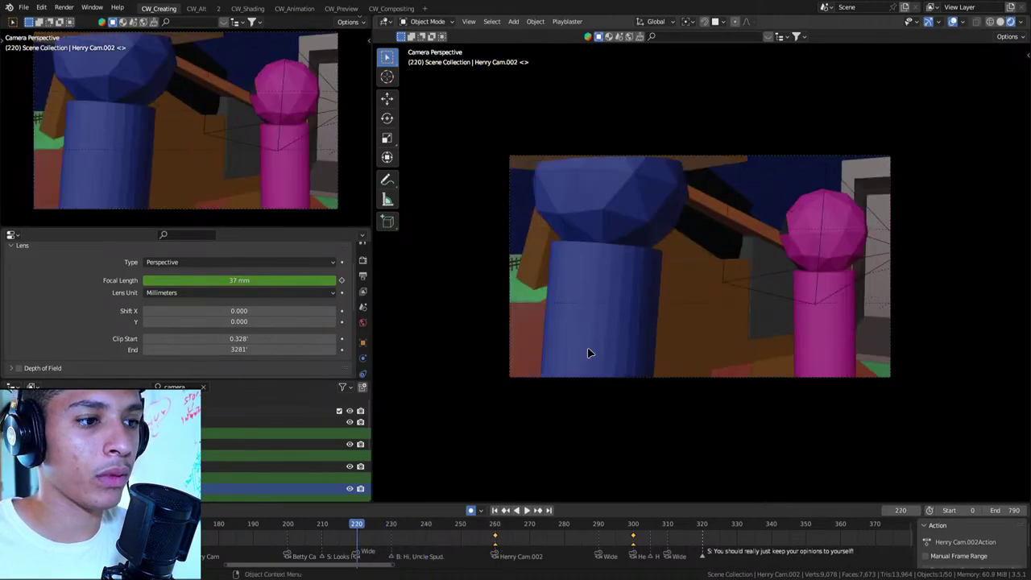
middle_drag(359, 551, 553, 550)
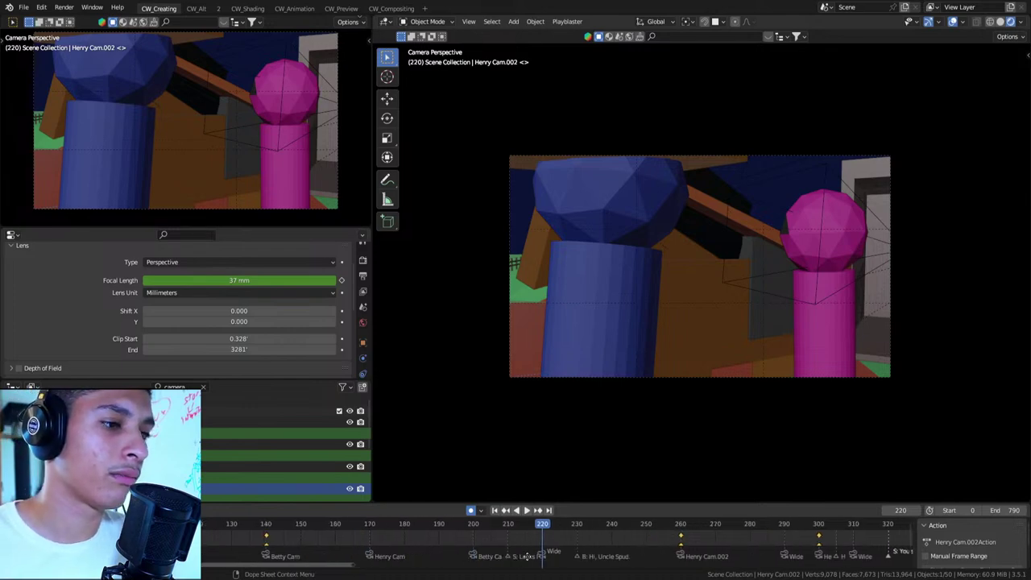
Select SPUD and step back and forth between the shot keyframes 200–230
click(589, 315)
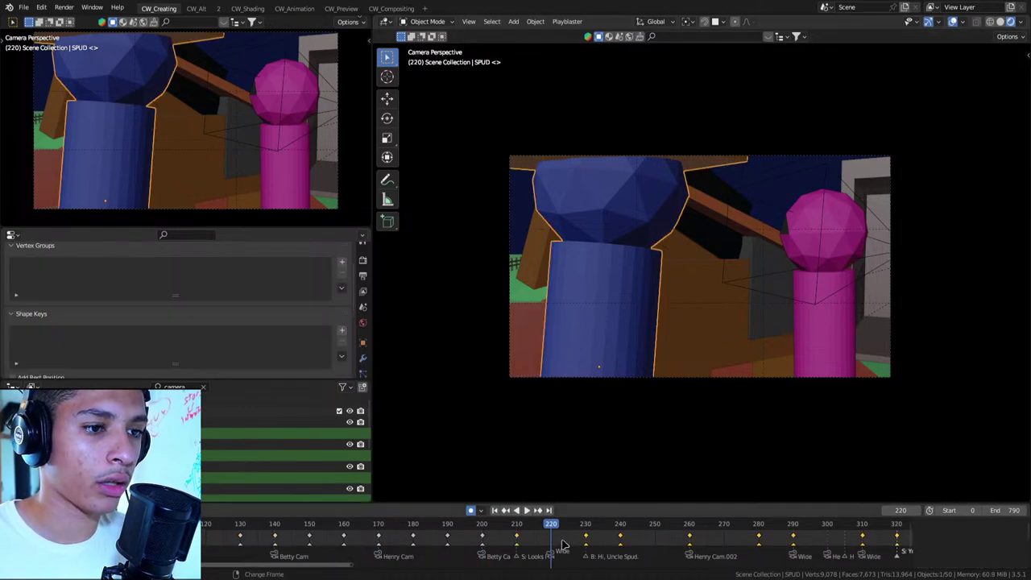
key(Up)
key(Down)
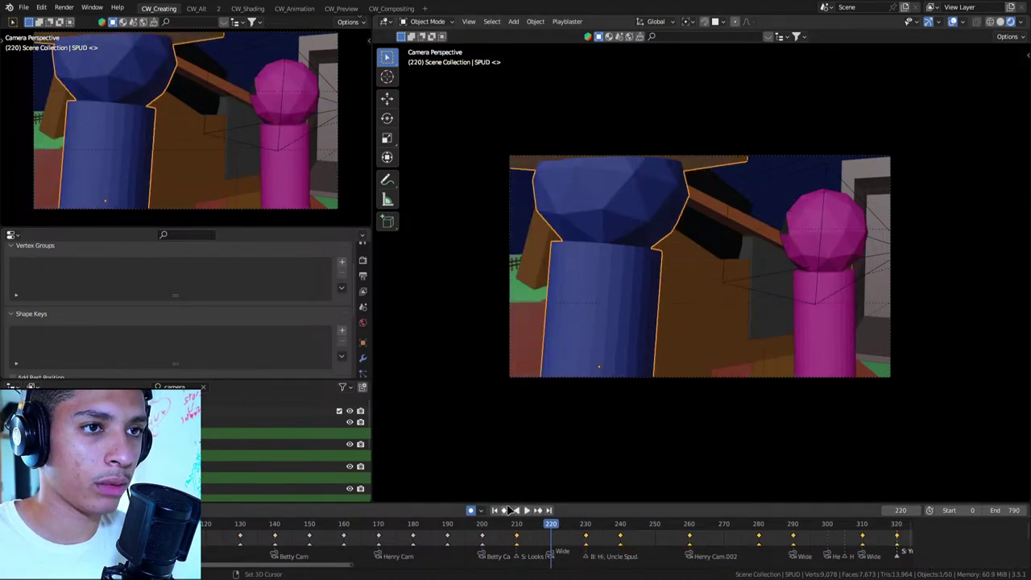
key(Down)
key(Down)
key(Down)
key(Up)
key(Up)
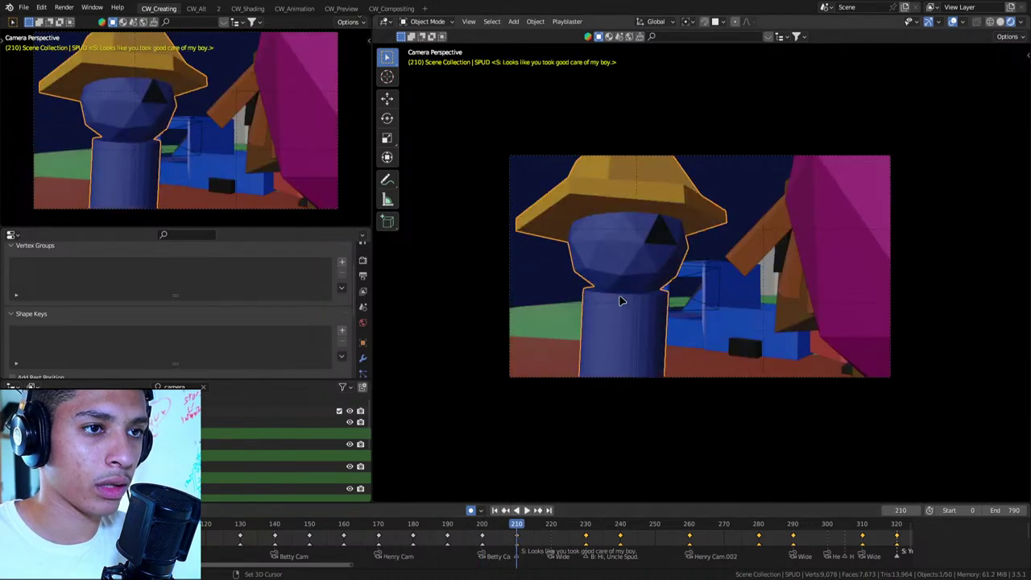
key(Up)
key(Up)
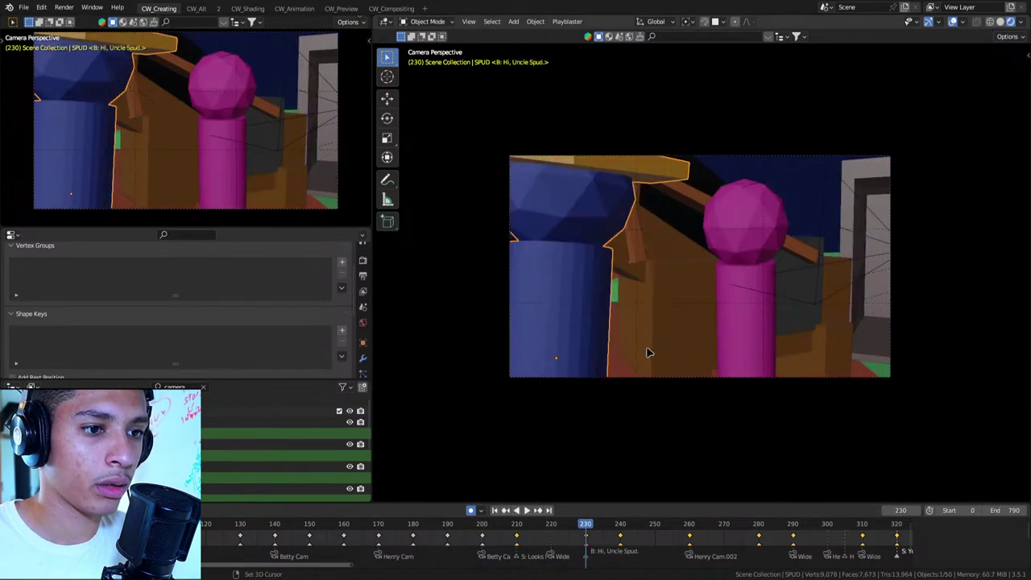
key(Down)
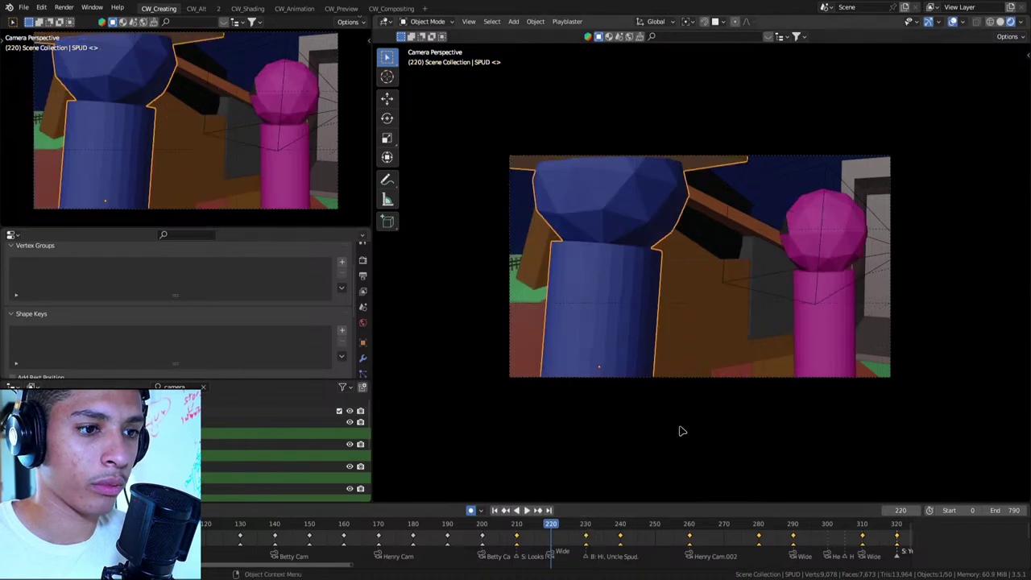
key(Down)
key(Down)
key(Down)
key(Up)
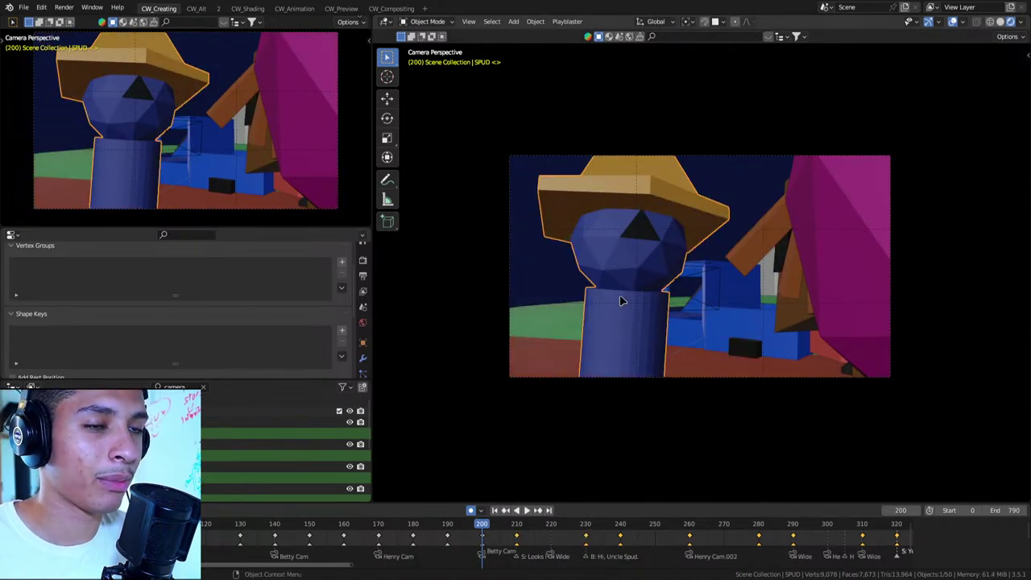
Review the frame 210 and 220 shots again, ending on the 'Hi, Uncle Spud.' shot at 230
scroll(634, 247, up, 2)
key(Up)
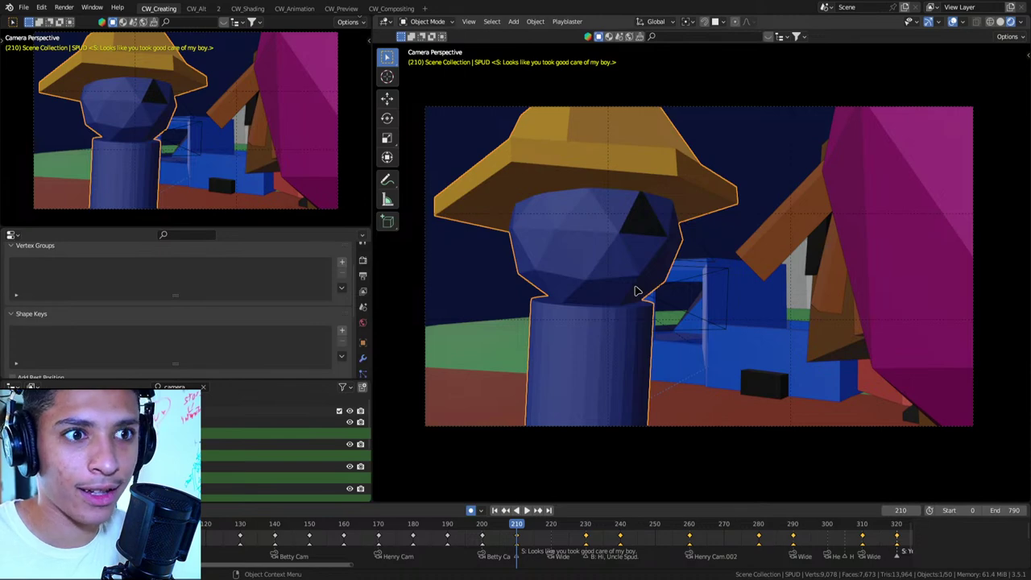
key(Up)
key(Up)
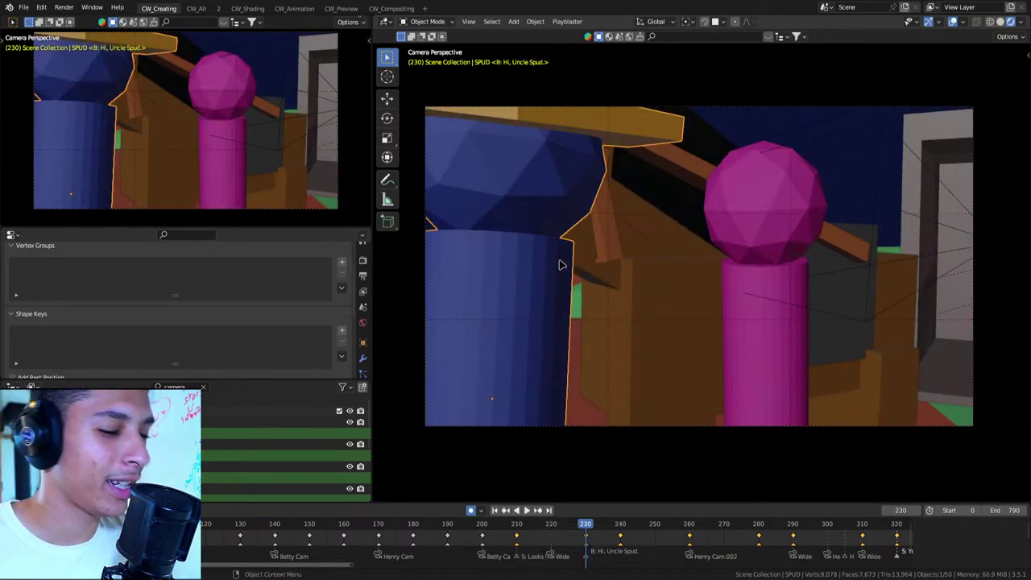
key(Down)
key(Down)
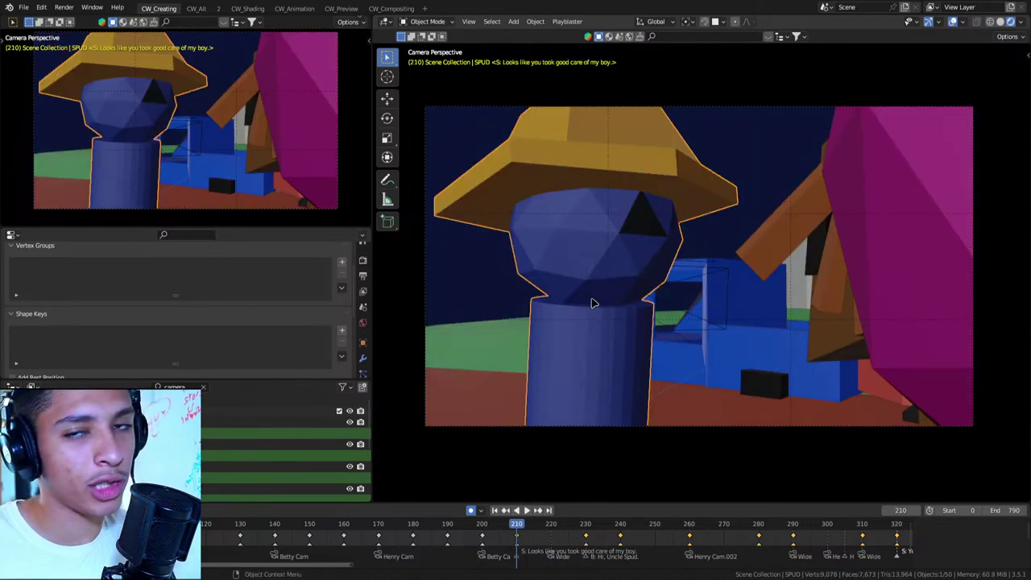
key(Down)
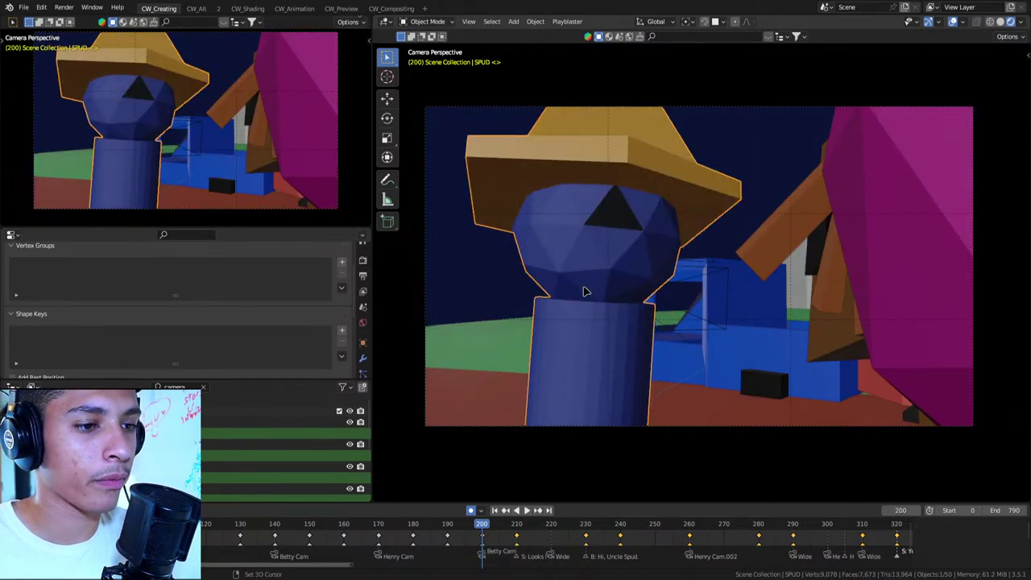
key(Up)
key(Up)
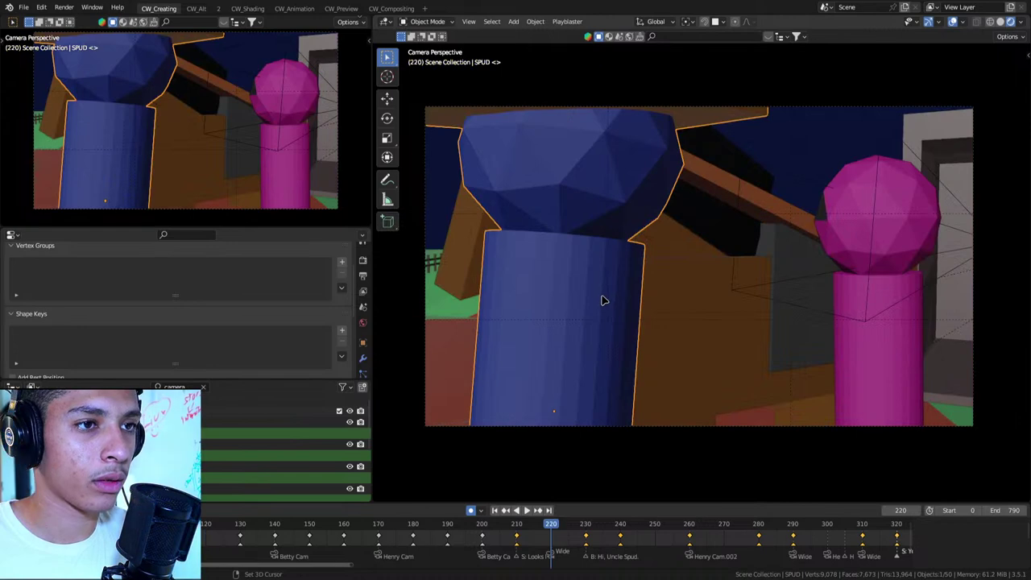
key(Up)
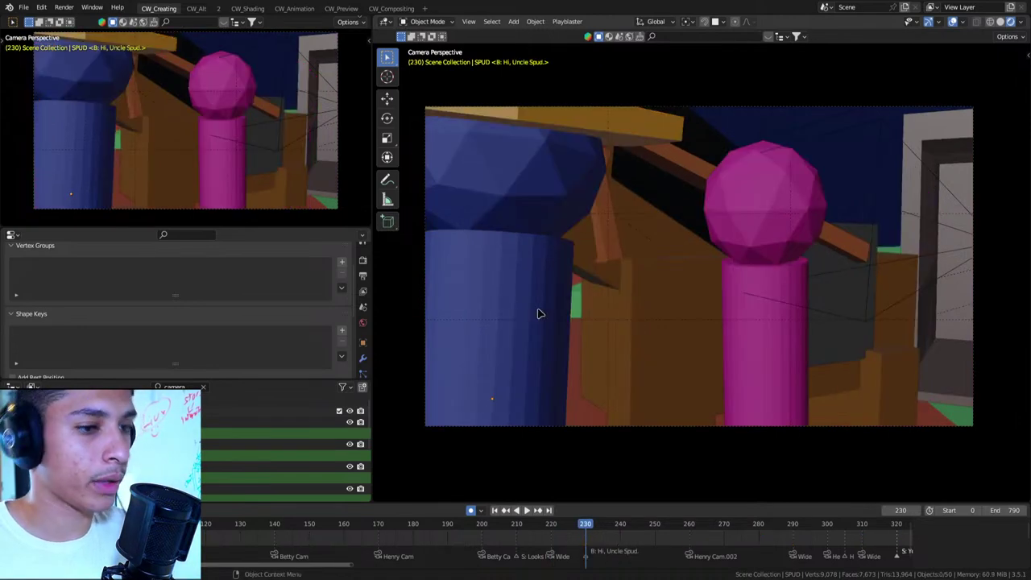
Slide SPUD along the X axis at frame 230 and confirm his new position
key(g)
key(y)
key(x)
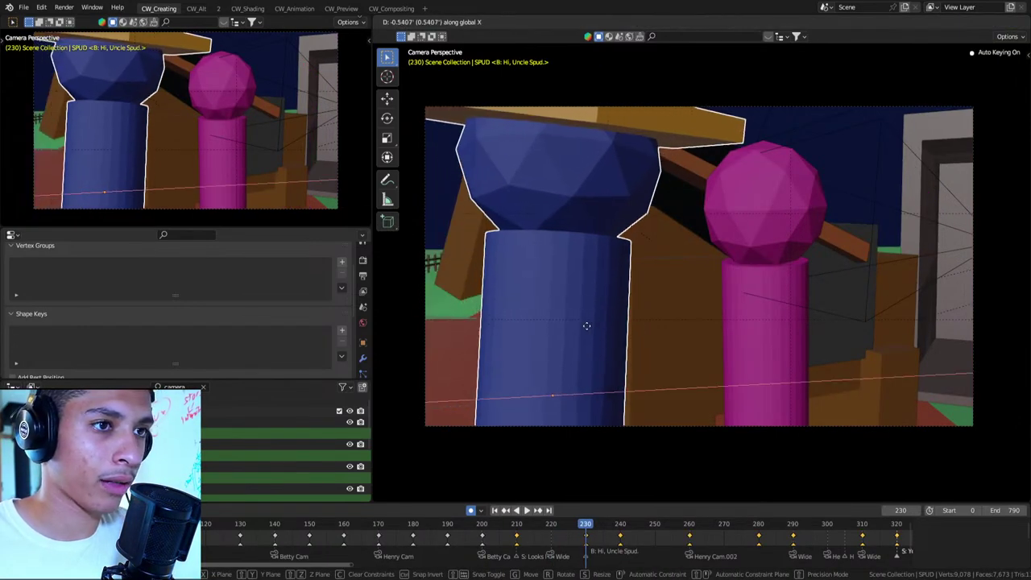
click(613, 330)
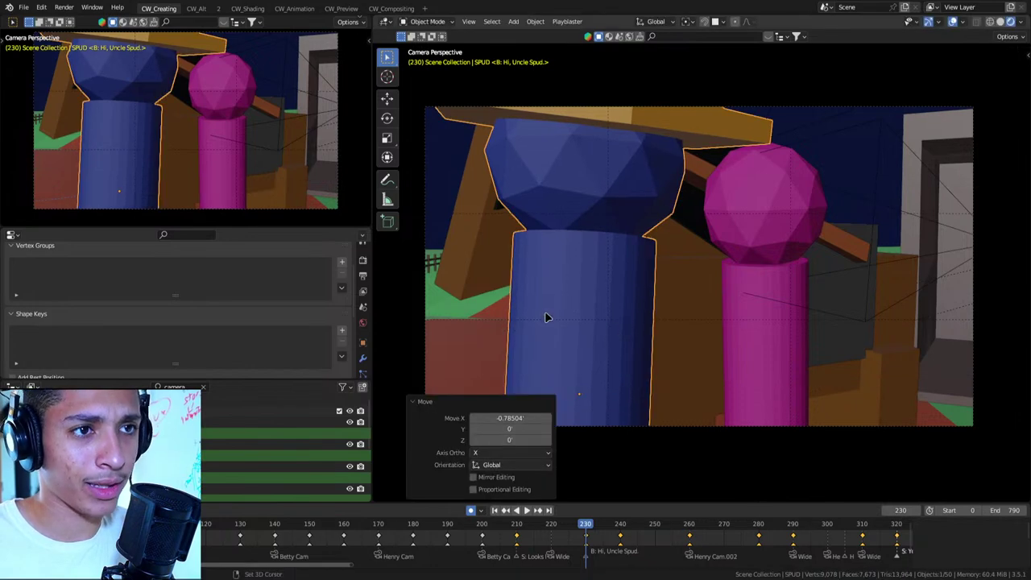
At frame 240, slide SPUD along X, then move him with Z locked beside the pink character
key(Up)
key(g)
key(x)
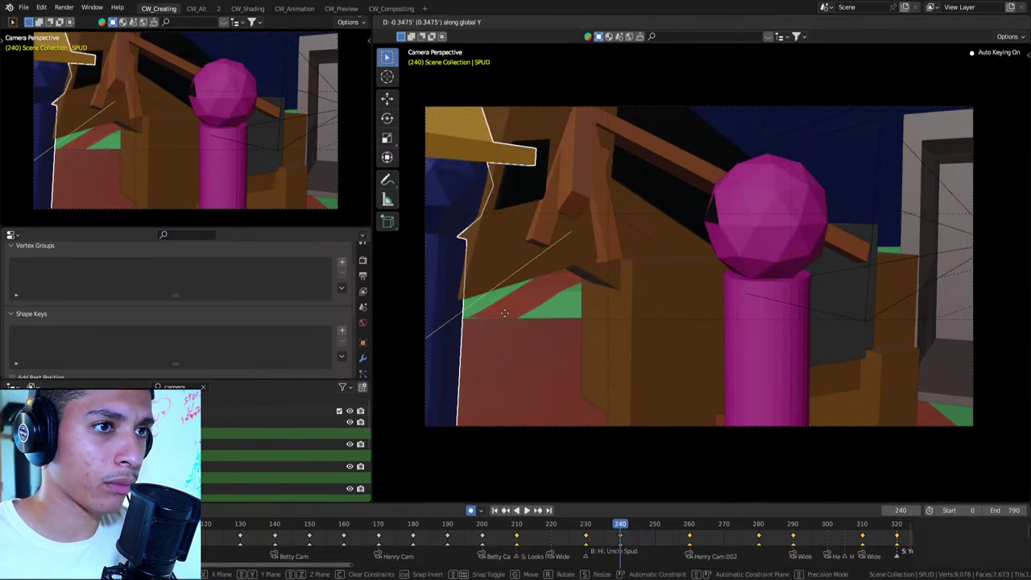
click(649, 330)
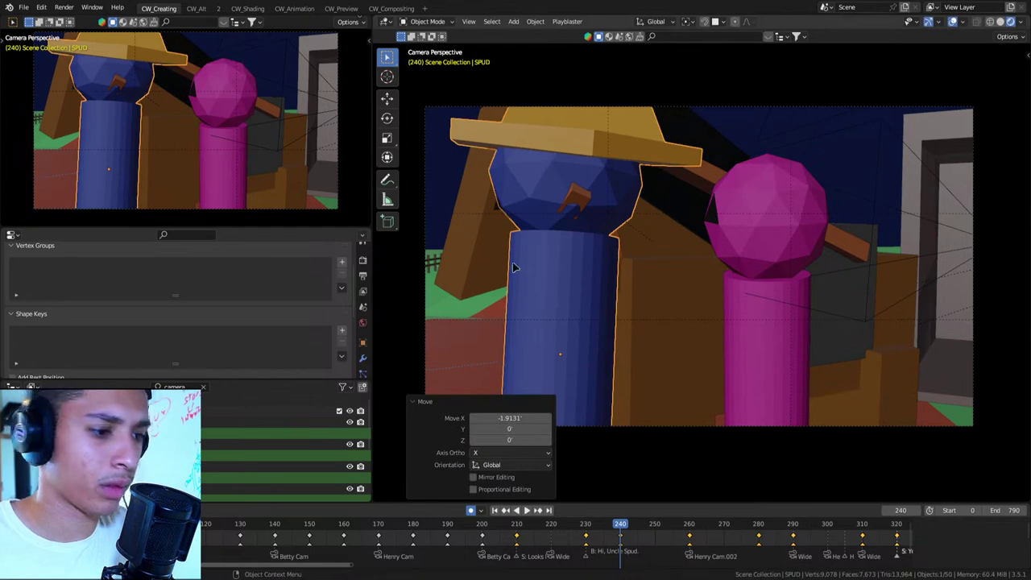
key(g)
key(shift+z)
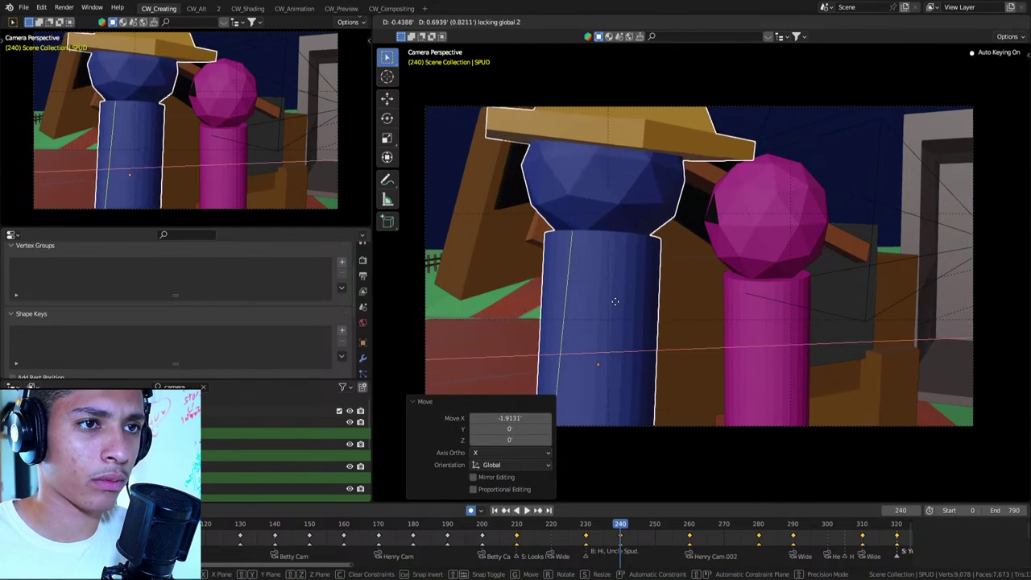
click(620, 328)
Compare the frame 250 close-up with the frame 260 wide shot, then select the small blue Henry figure
key(Up)
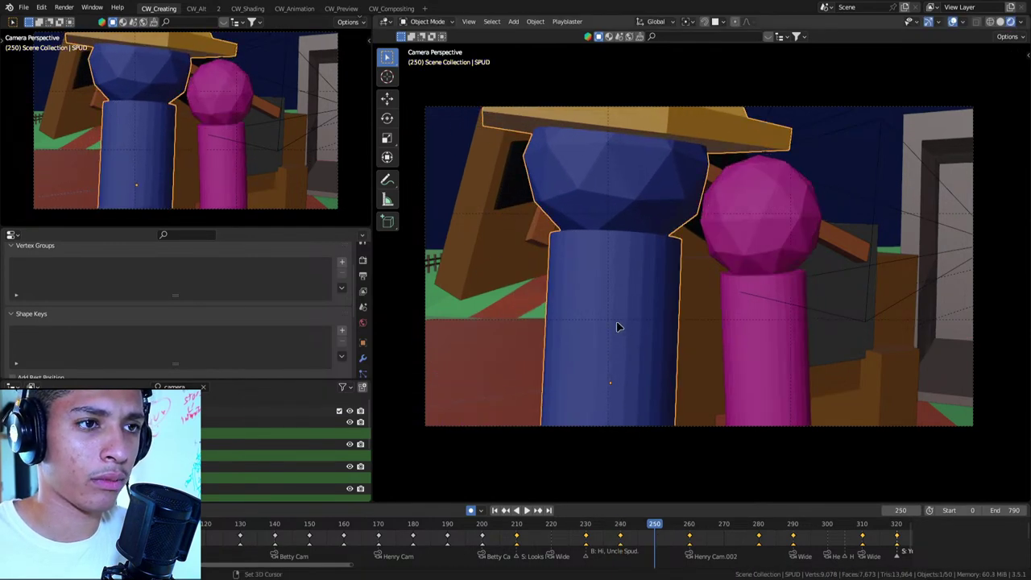
key(Up)
key(Down)
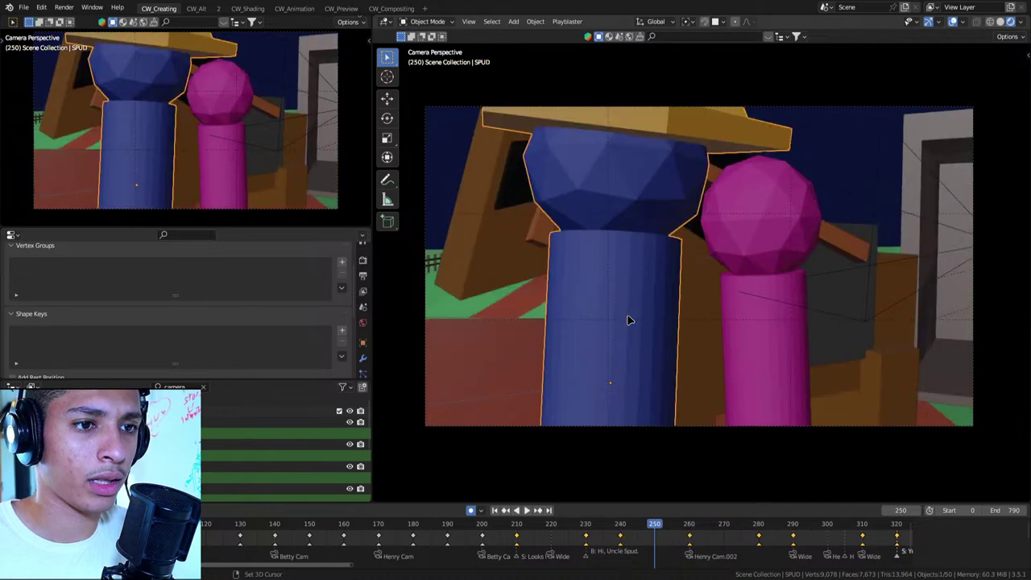
key(Up)
key(Down)
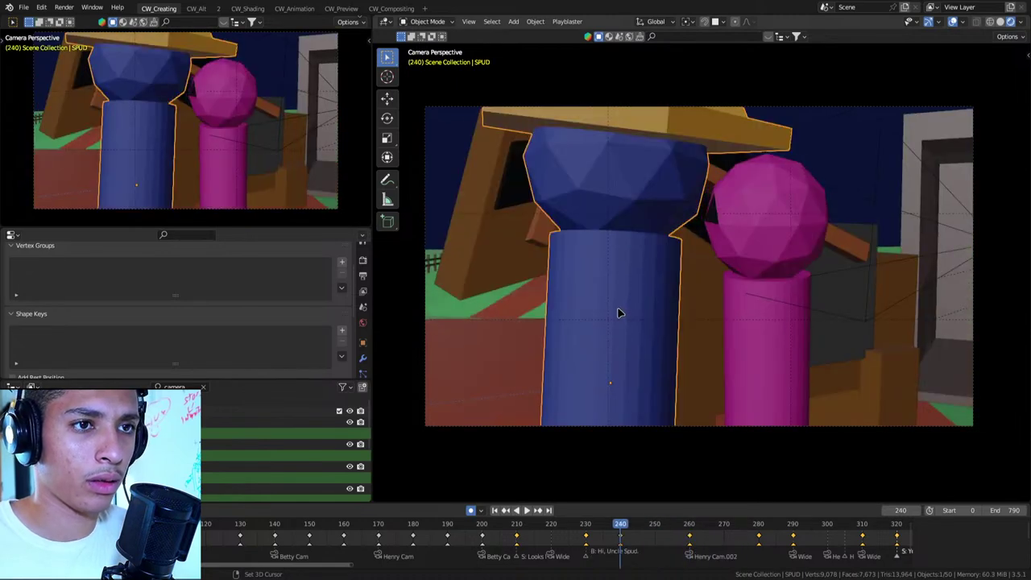
key(Up)
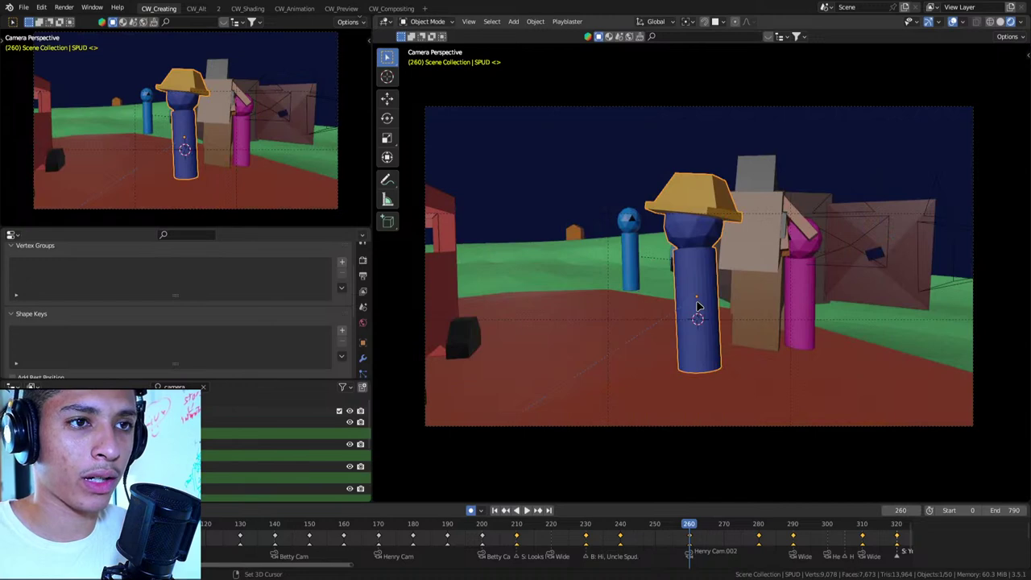
key(Down)
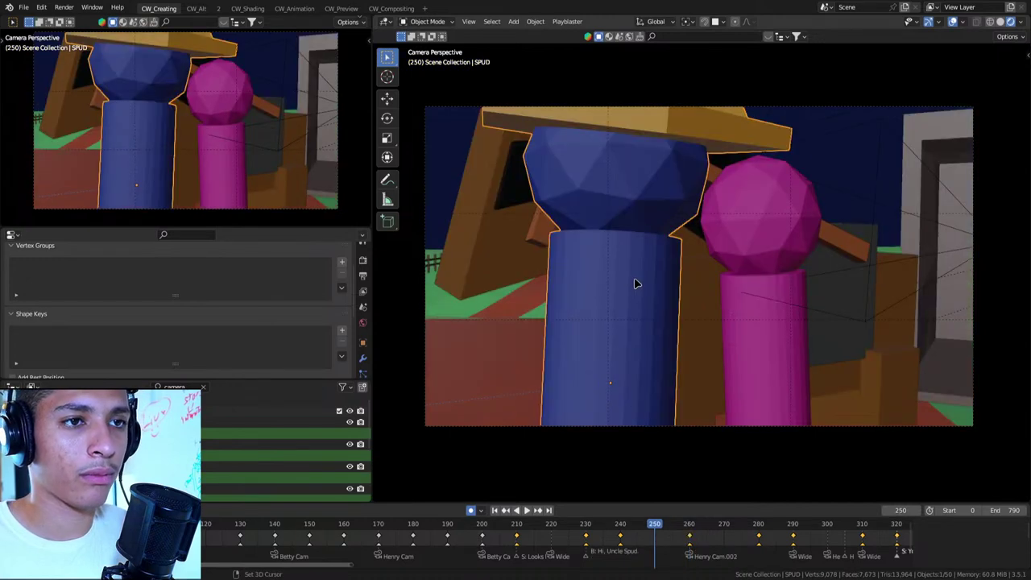
key(Up)
key(Down)
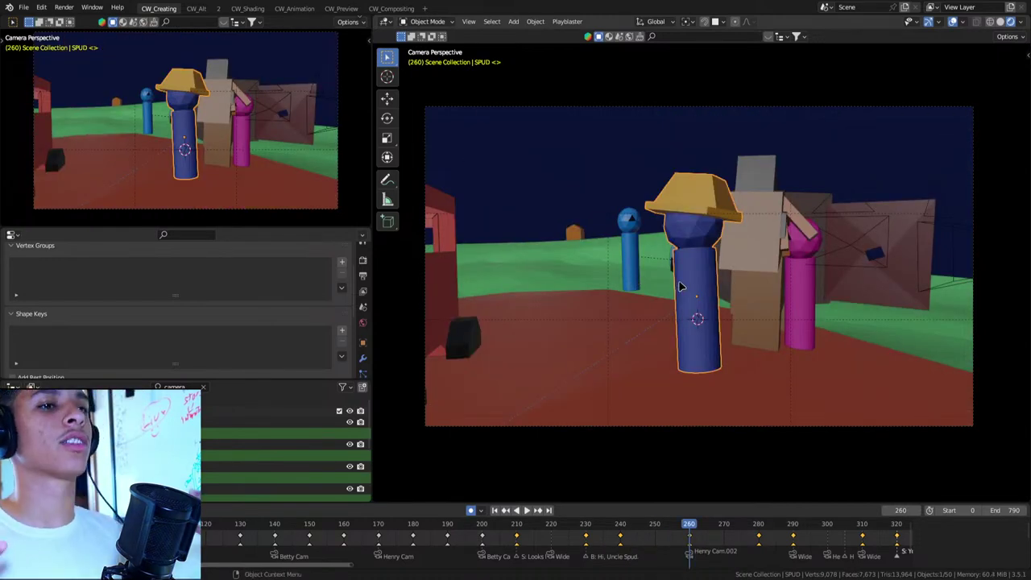
key(Up)
click(627, 252)
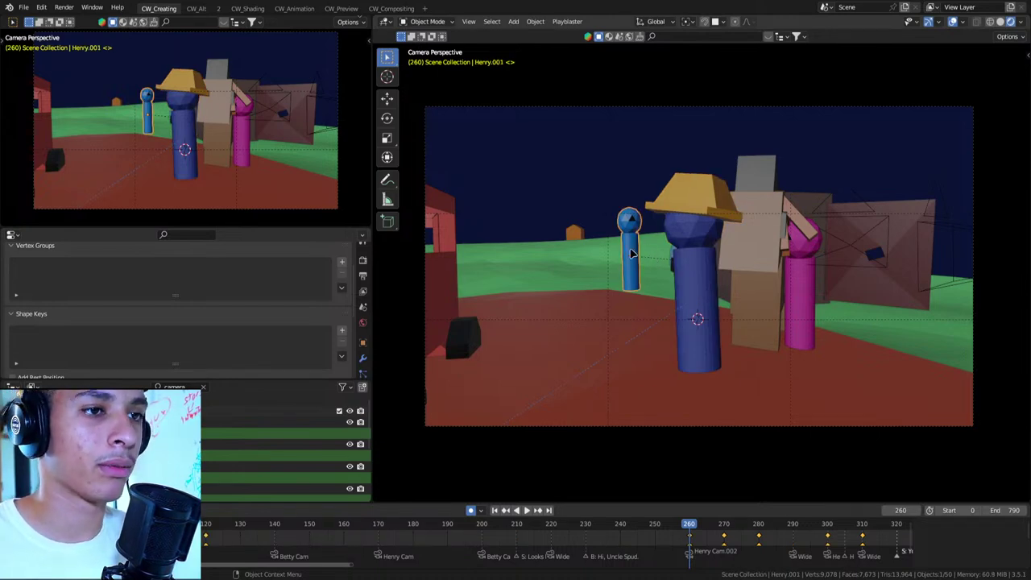
Rotate the small blue figure slightly around Z and lower it along Z
key(r)
key(z)
click(678, 236)
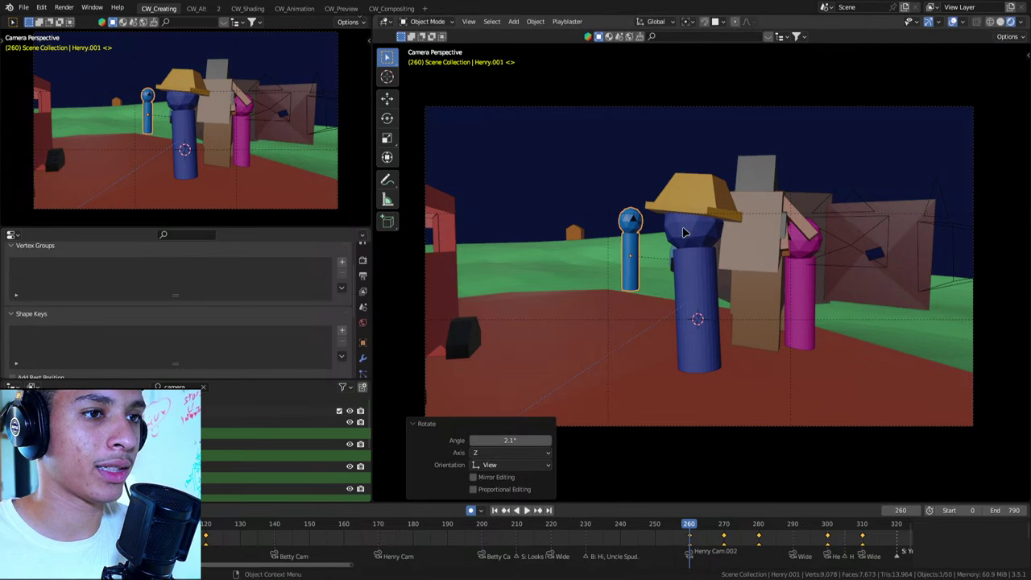
key(g)
key(z)
click(679, 235)
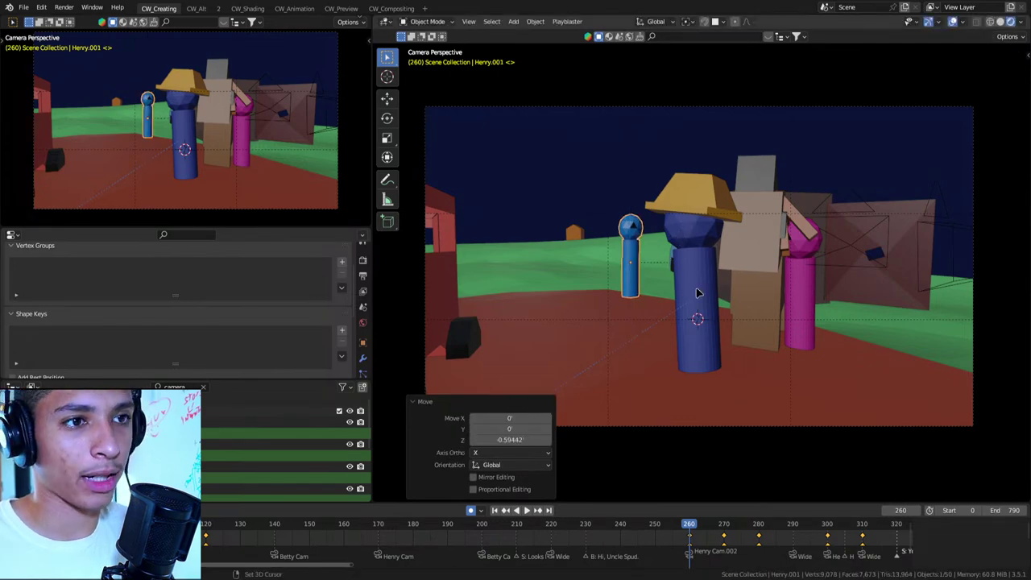
Step between keyframes 260, 280 and 290–300 to compare the wide shot with both close-ups
key(Up)
key(Up)
key(Up)
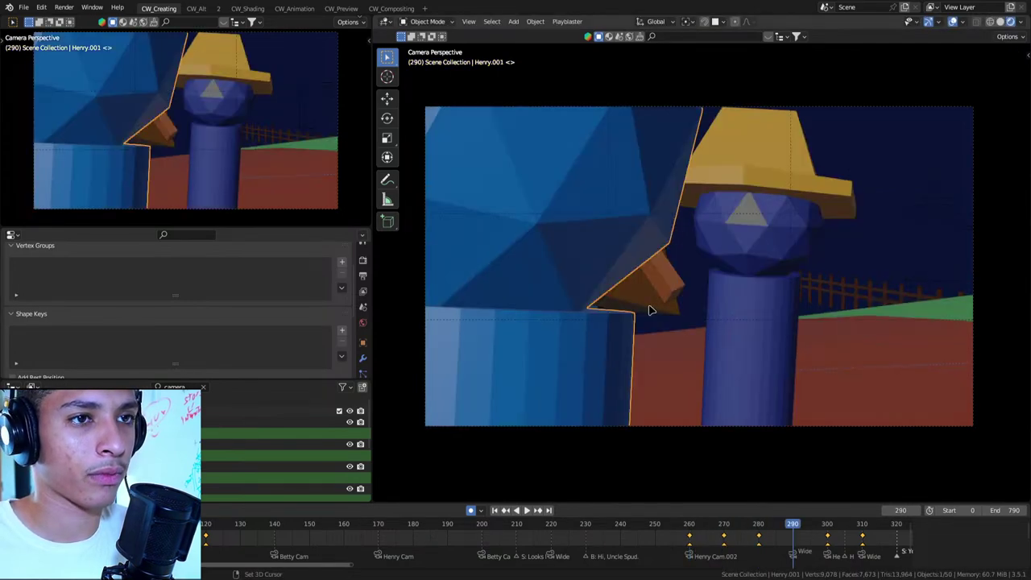
key(Down)
key(Down)
key(Down)
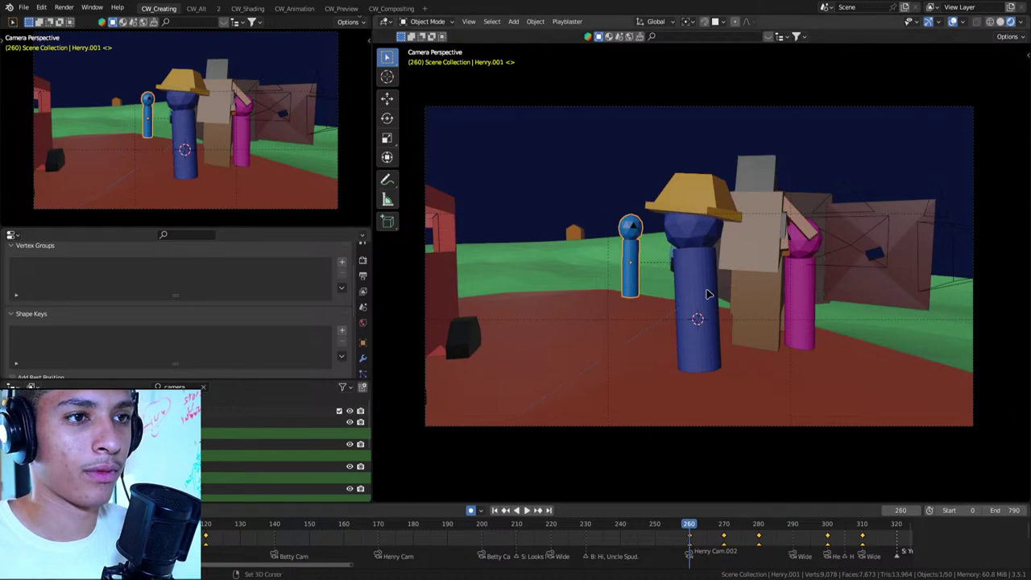
key(Up)
key(Up)
key(Up)
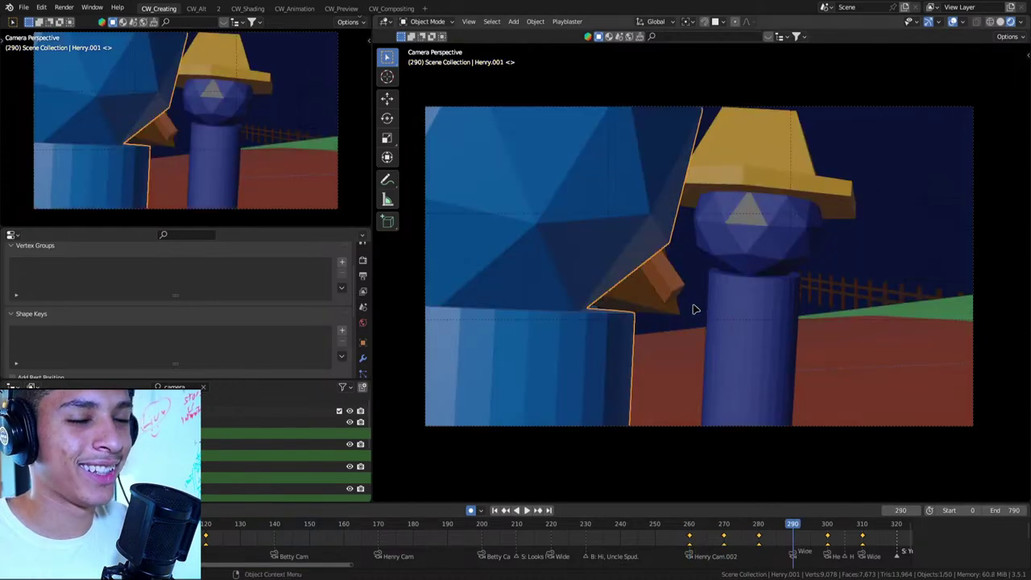
key(Down)
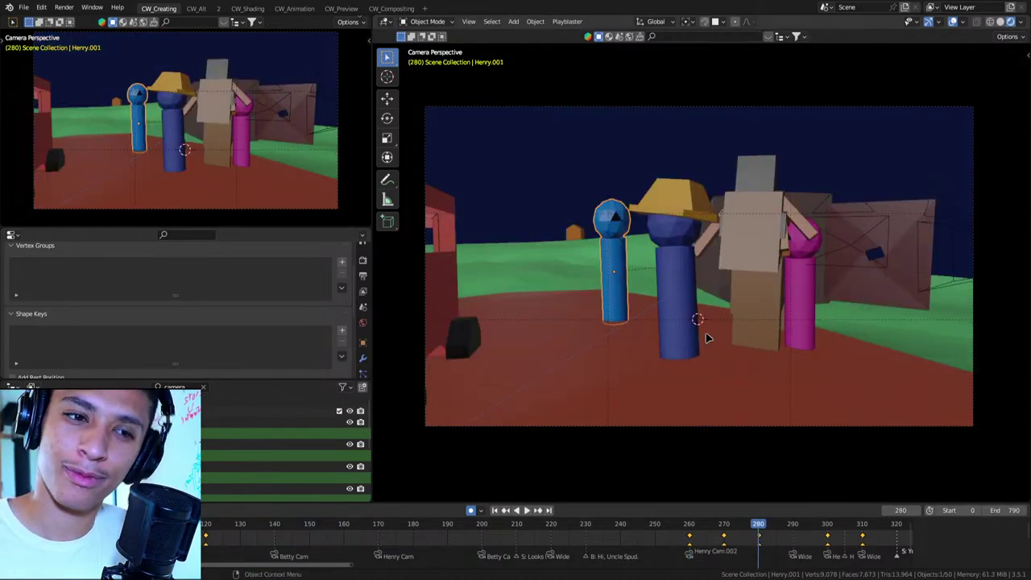
key(Down)
key(Down)
key(Up)
key(Up)
key(Up)
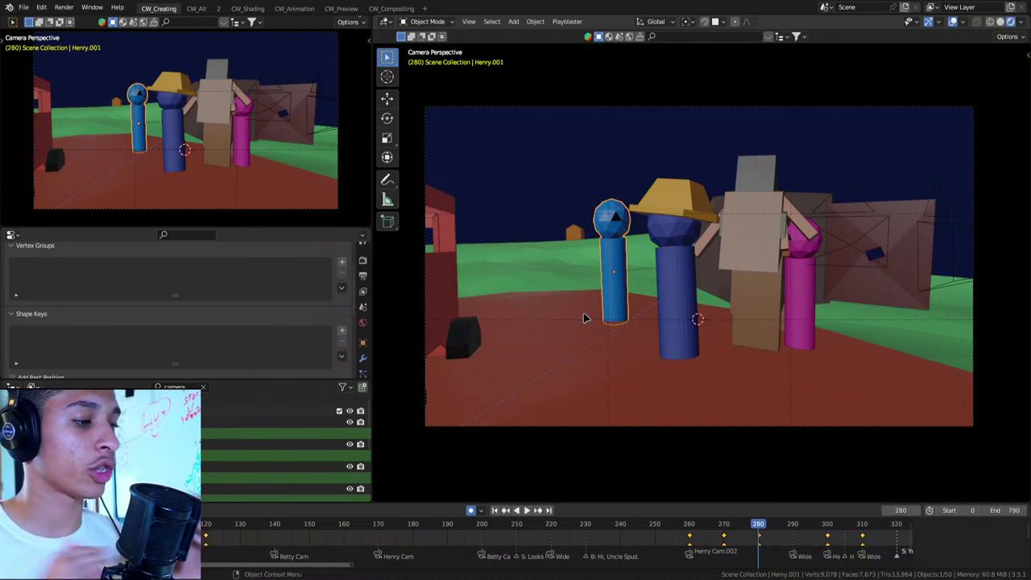
key(Up)
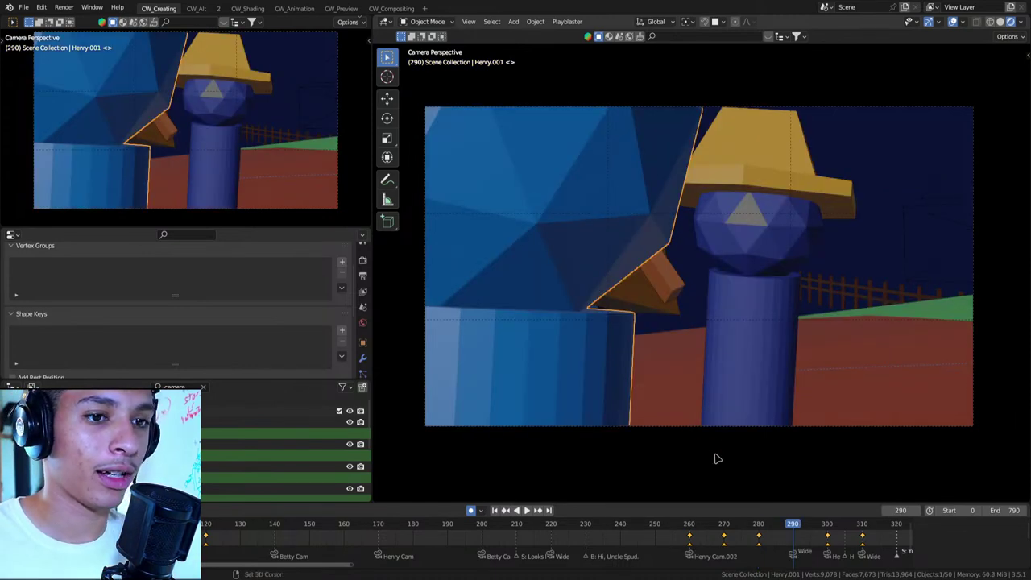
key(Up)
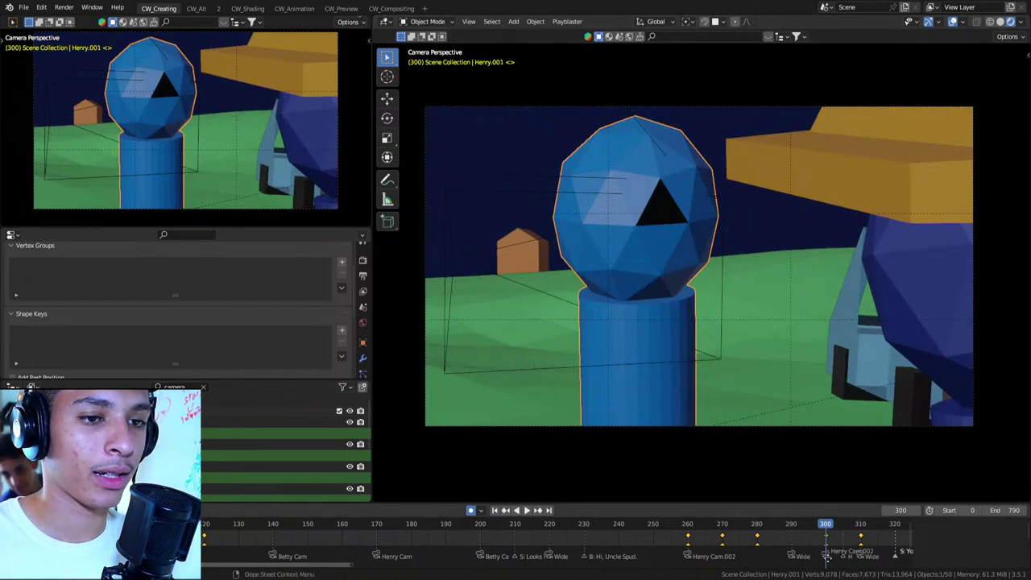
middle_drag(825, 534, 637, 542)
key(space)
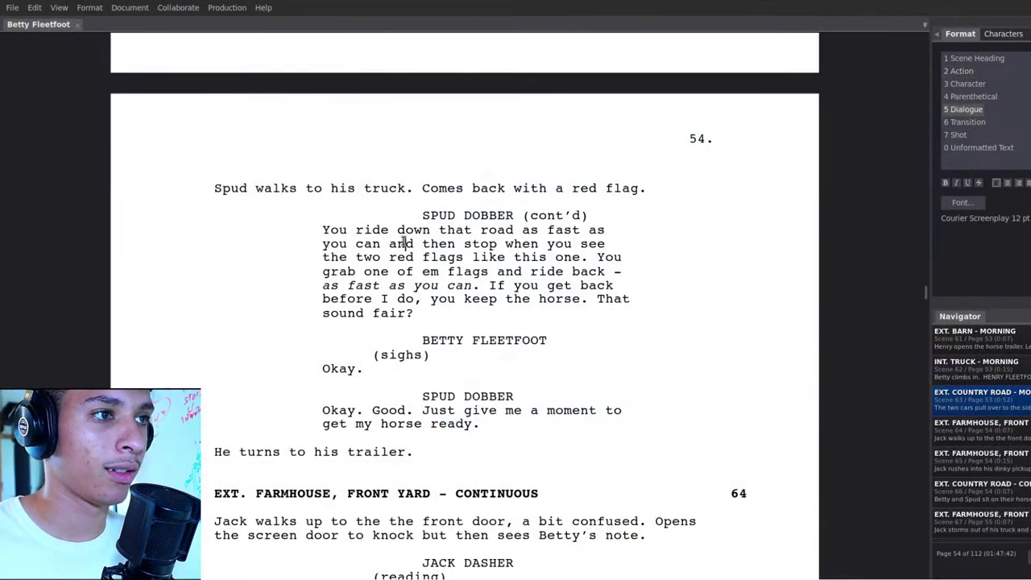
Highlight Spud's red-flag instructions, then the 'Spud walks to his truck' line on page 54
mouse_move(317, 228)
mouse_down()
mouse_move(500, 280)
mouse_move(499, 296)
mouse_move(414, 313)
mouse_up()
click(408, 189)
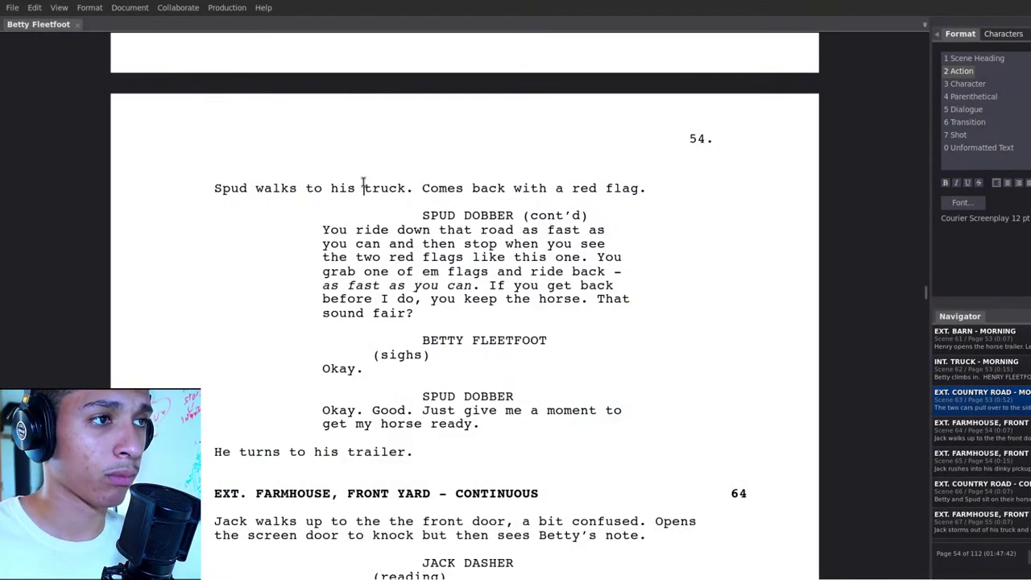
triple_click(365, 189)
click(365, 189)
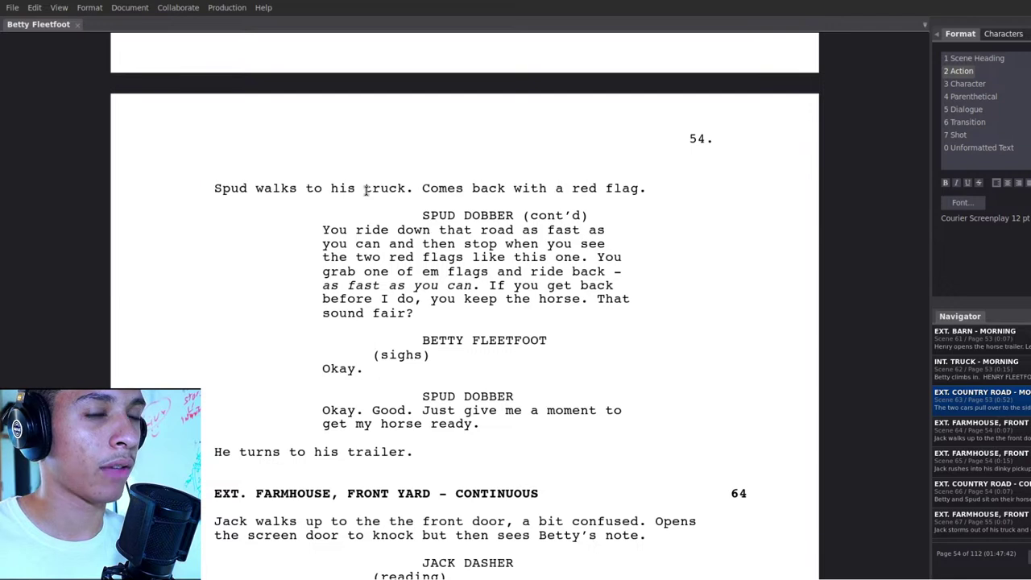
triple_click(365, 188)
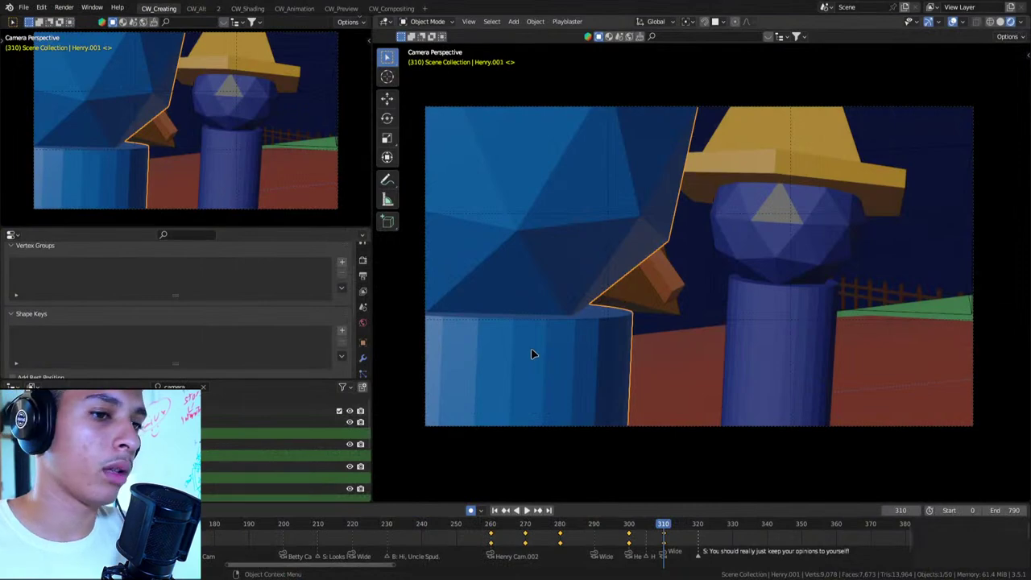
Step through keyframes 280–330, checking the hat and blue-headed character close-ups
key(Up)
key(Up)
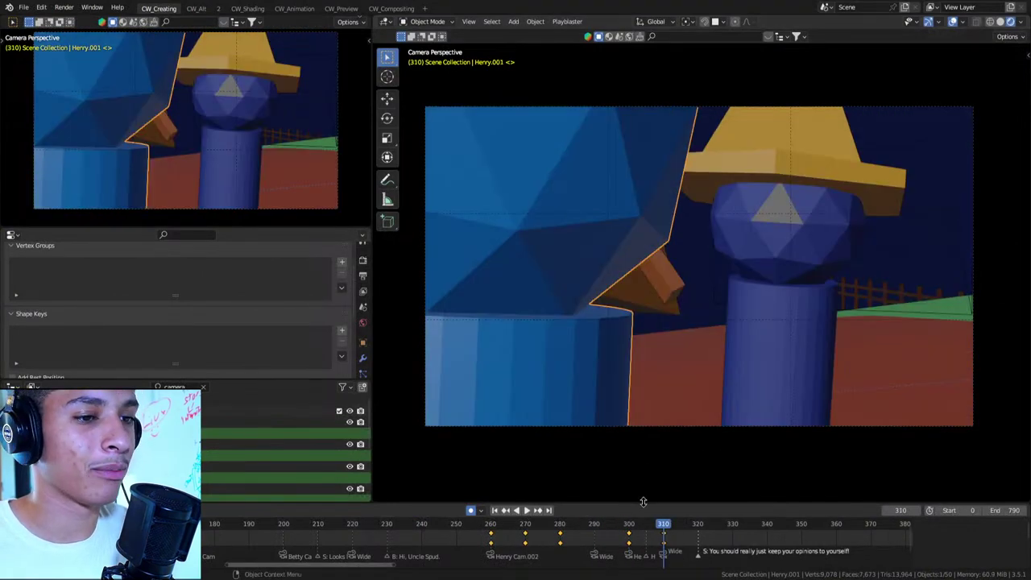
key(Down)
key(Down)
key(Up)
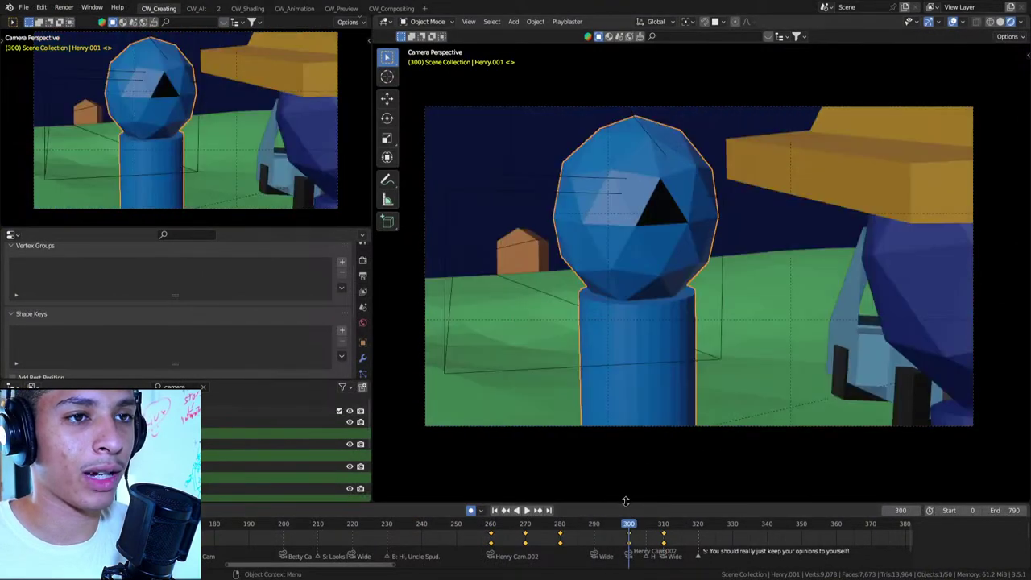
key(Down)
key(Up)
key(Up)
key(Up)
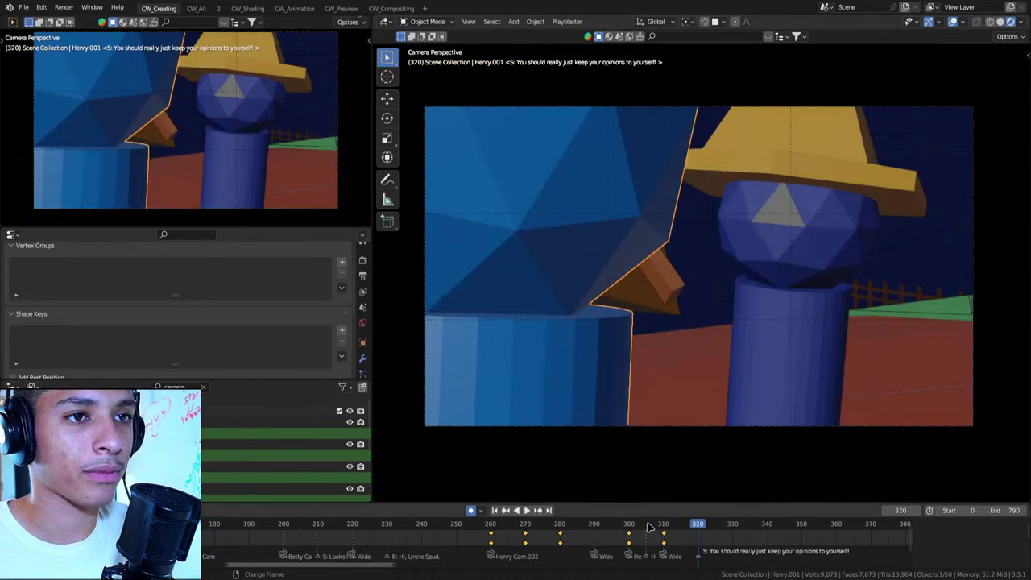
key(Up)
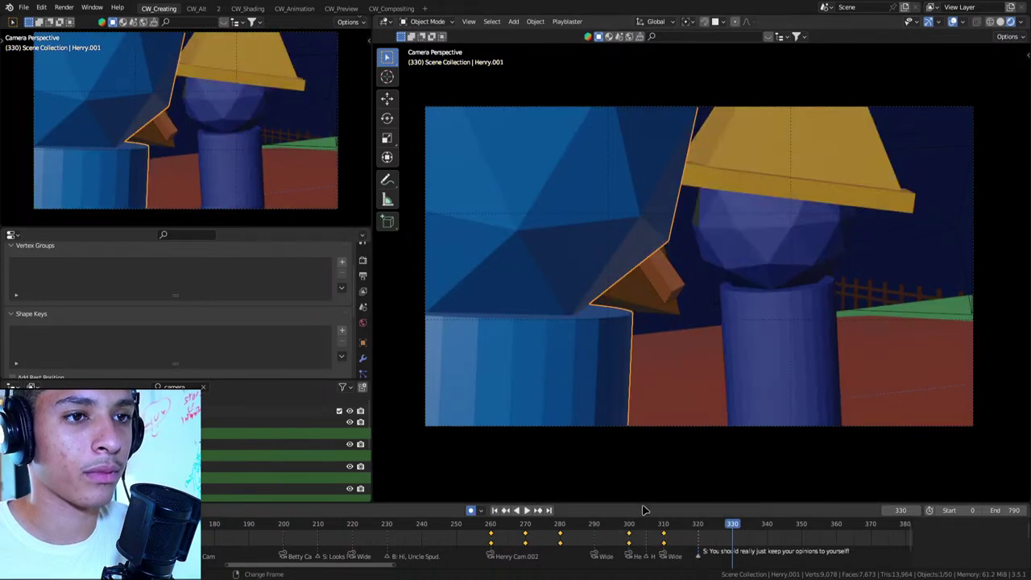
key(Up)
key(Down)
key(Down)
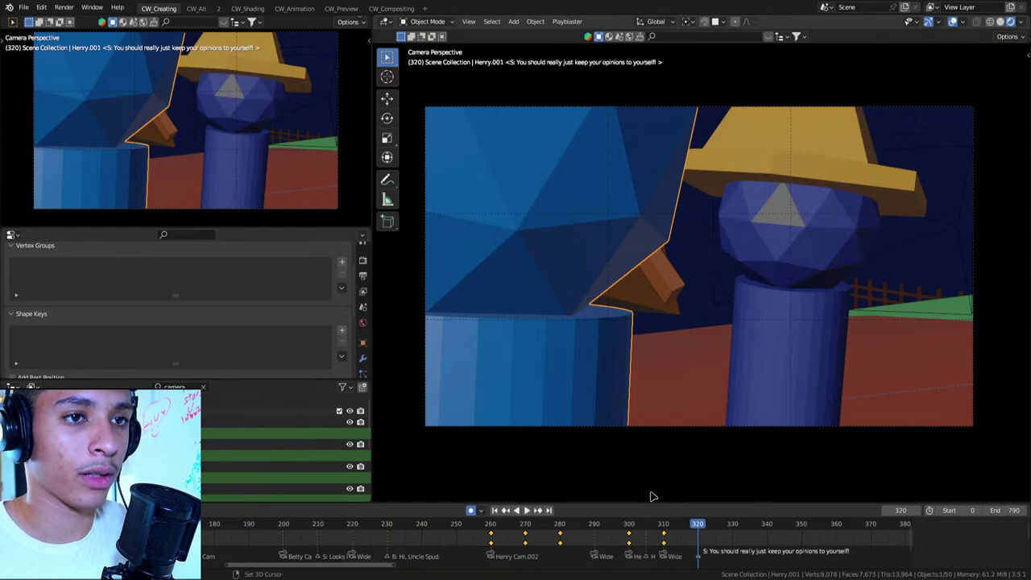
key(Down)
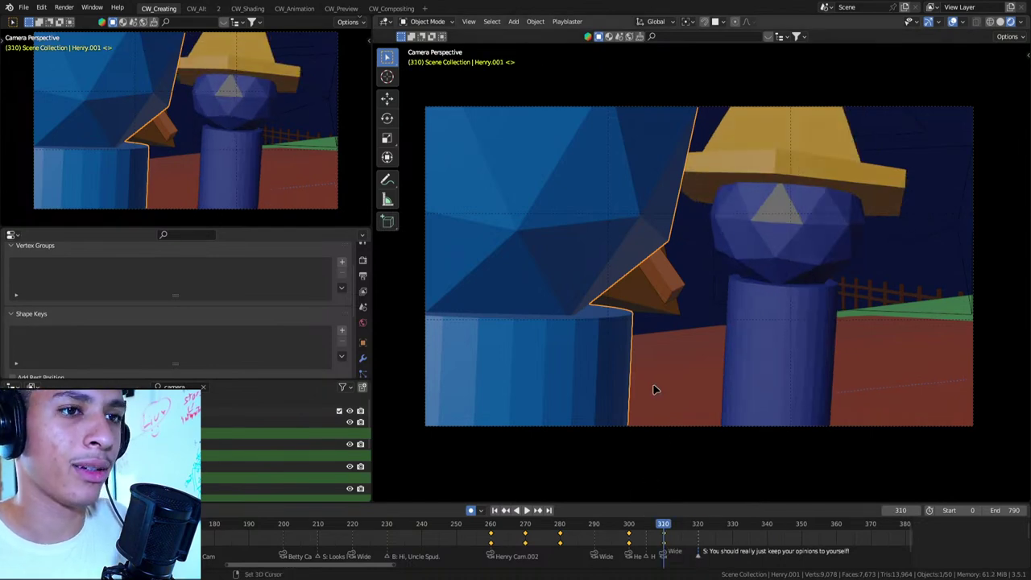
key(Down)
key(Down)
key(Up)
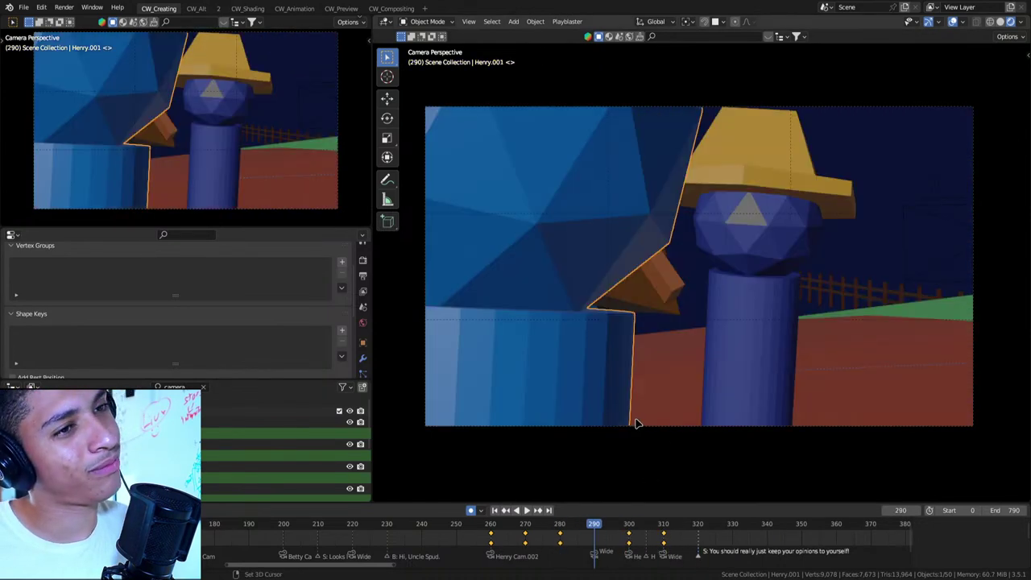
key(Up)
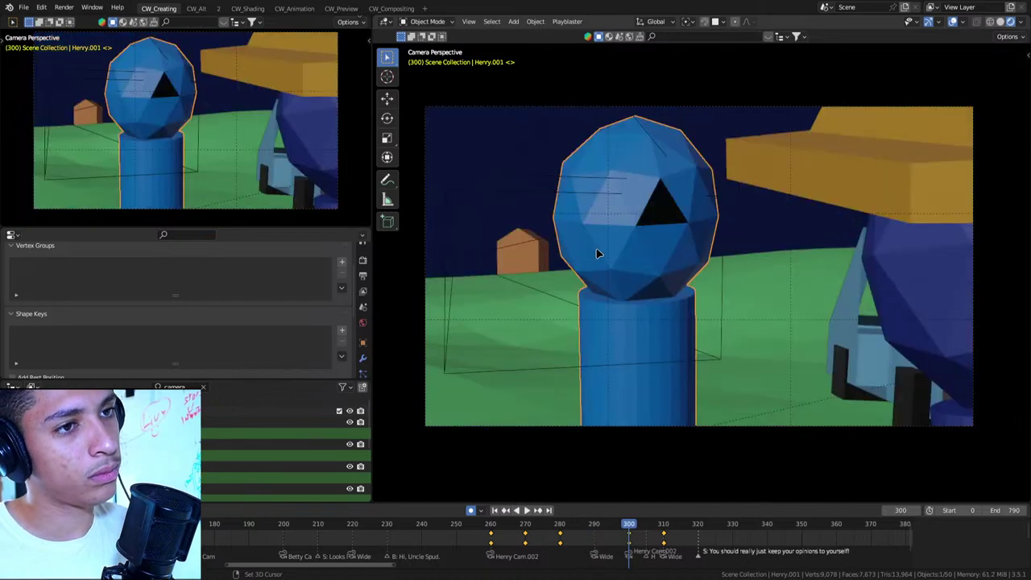
key(Down)
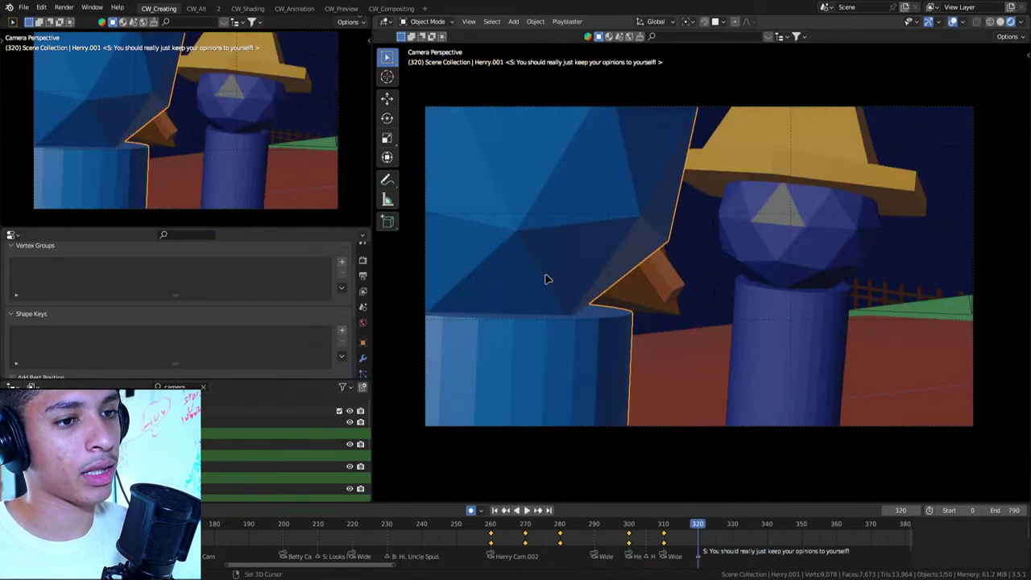
key(Down)
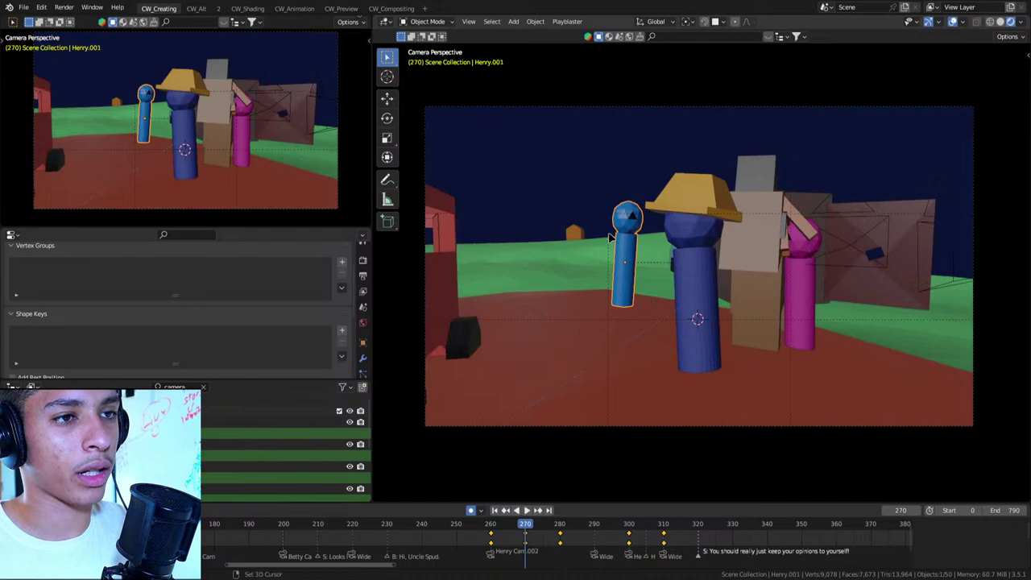
Play from frame 280, compare shots around frame 320, then leave camera view for free perspective
key(space)
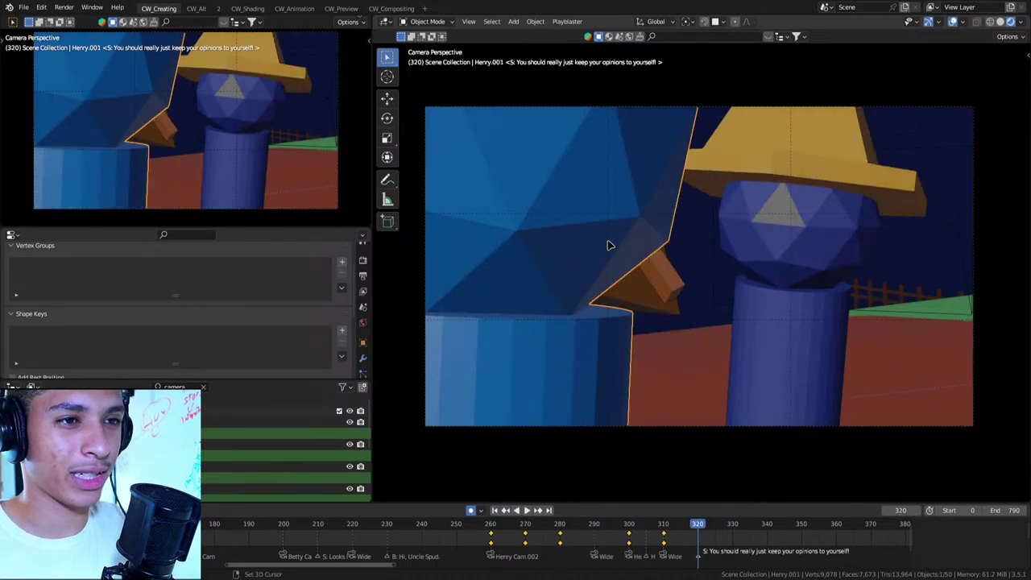
key(Up)
key(Up)
key(Down)
key(Down)
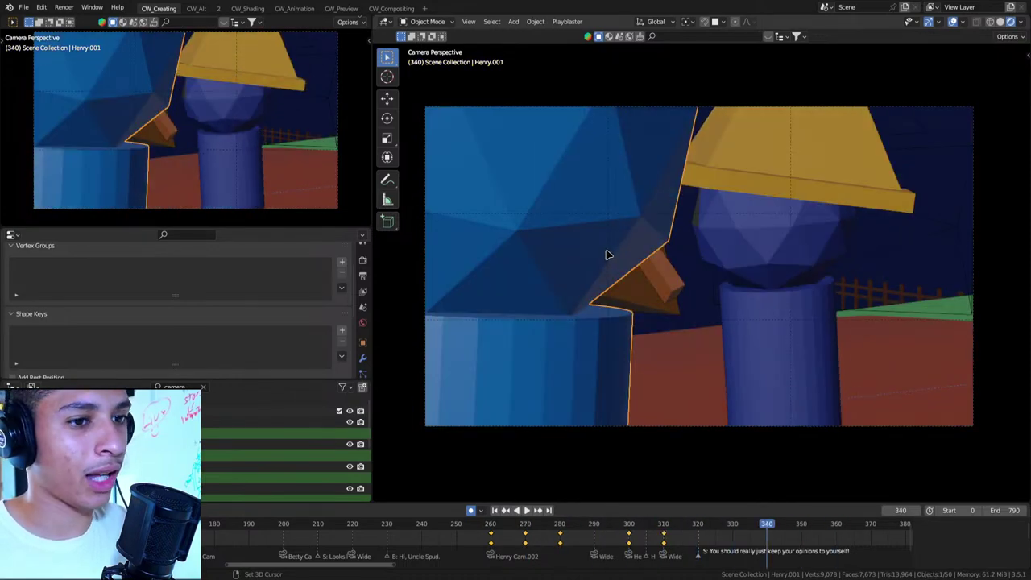
key(Down)
key(Down)
key(Down)
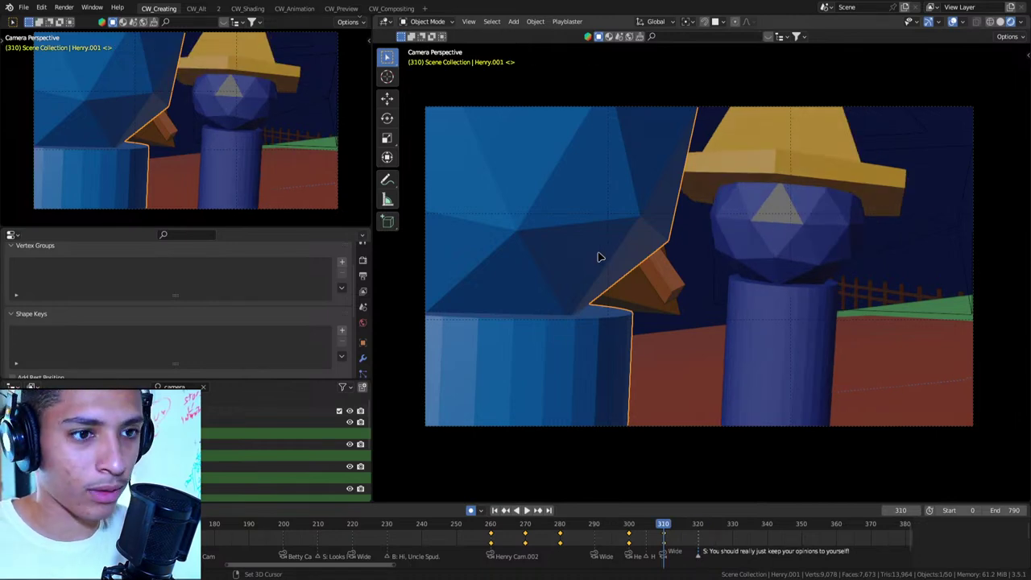
key(Up)
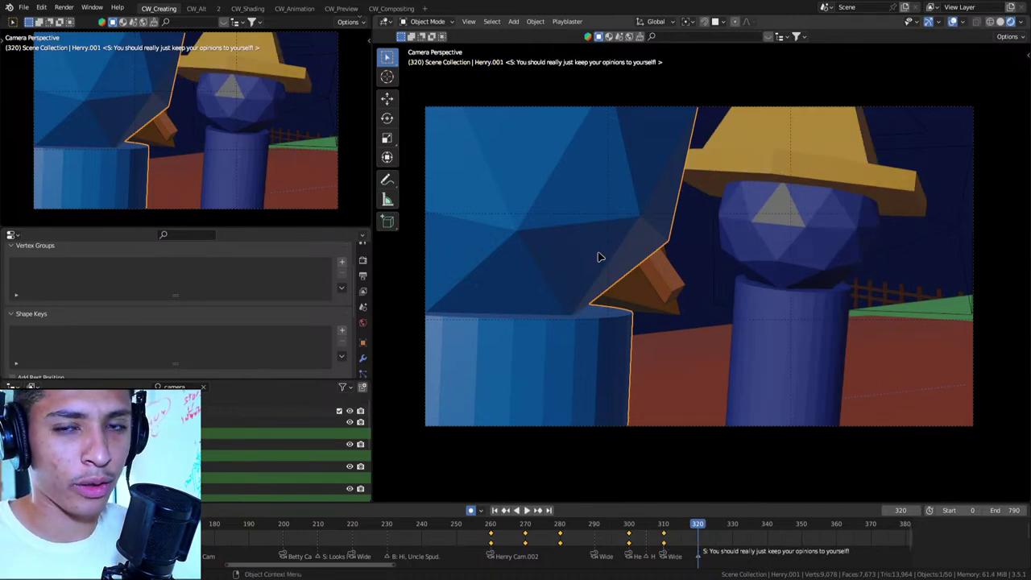
key(Down)
key(Down)
key(Up)
key(Up)
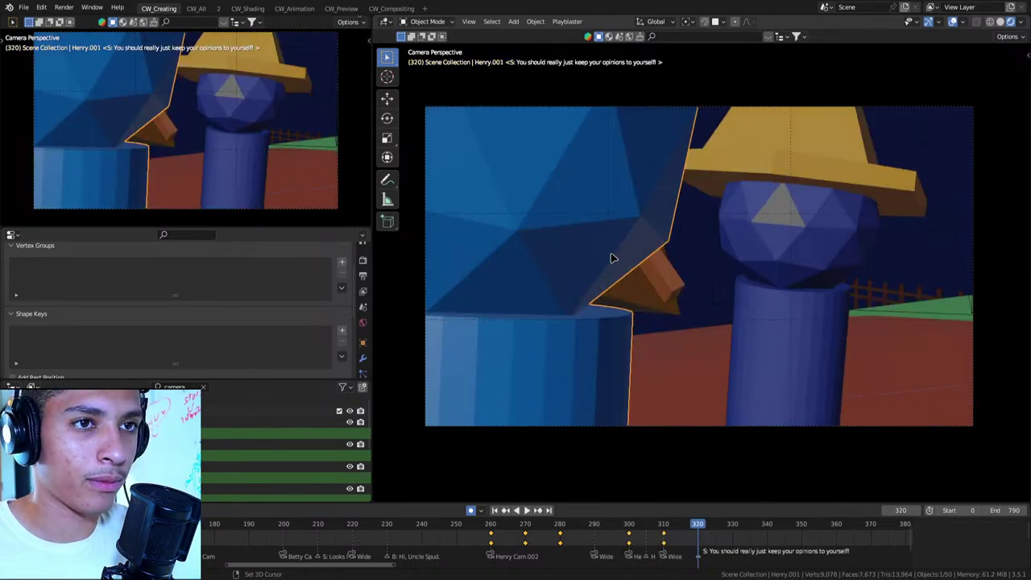
key(Up)
key(KP_0)
Zoom out and orbit to look down on the road, vehicles and characters
scroll(642, 216, down, 3)
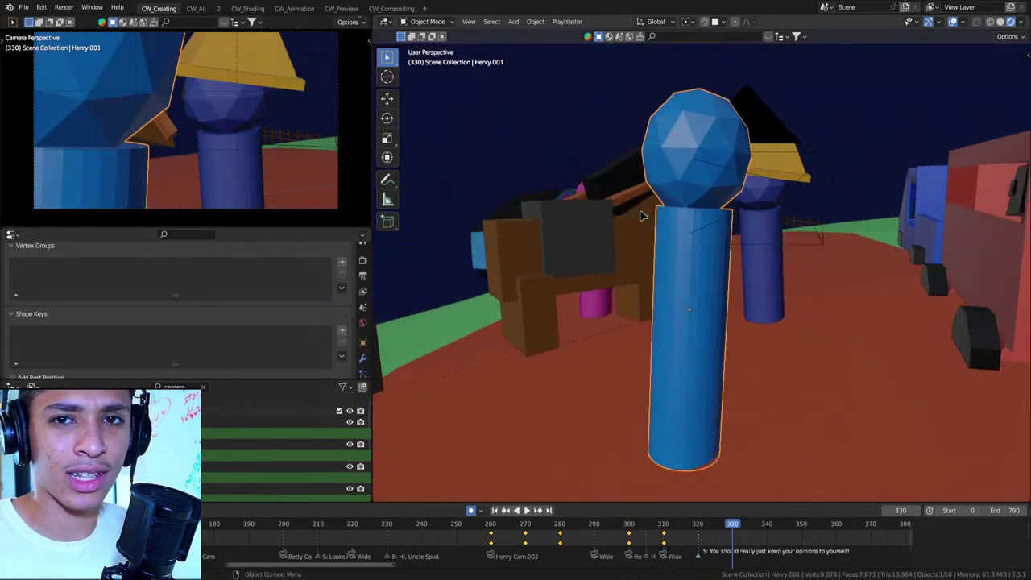
scroll(642, 215, down, 2)
scroll(642, 216, down, 3)
mouse_move(642, 216)
middle_down()
mouse_move(649, 271)
mouse_move(565, 273)
mouse_move(683, 281)
middle_up()
key(Down)
key(Down)
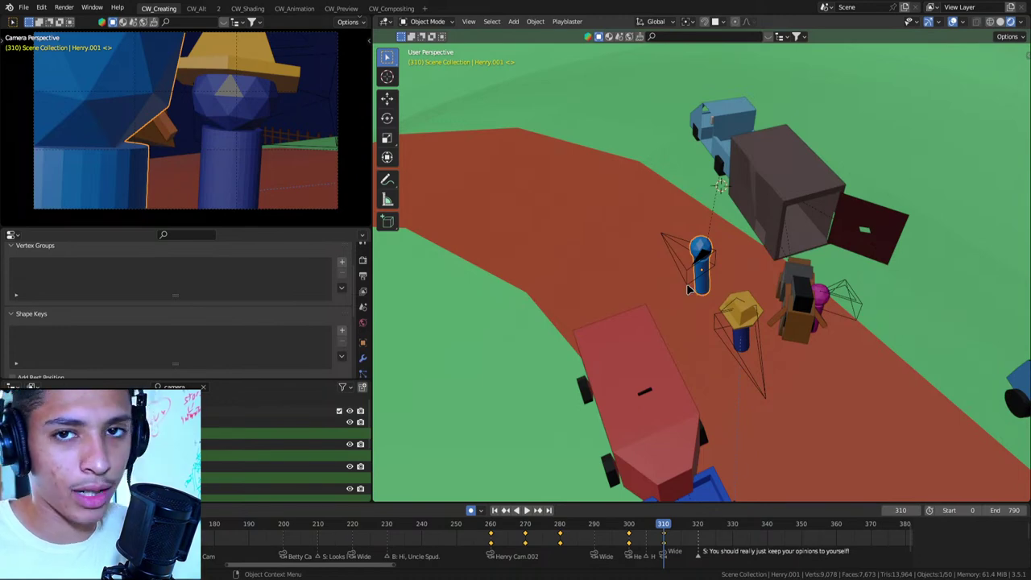
Adjust the zoom, advance to frame 330, and orbit around the whole road scene
alt+scroll(645, 288, up, 10)
alt+scroll(613, 285, up, 20)
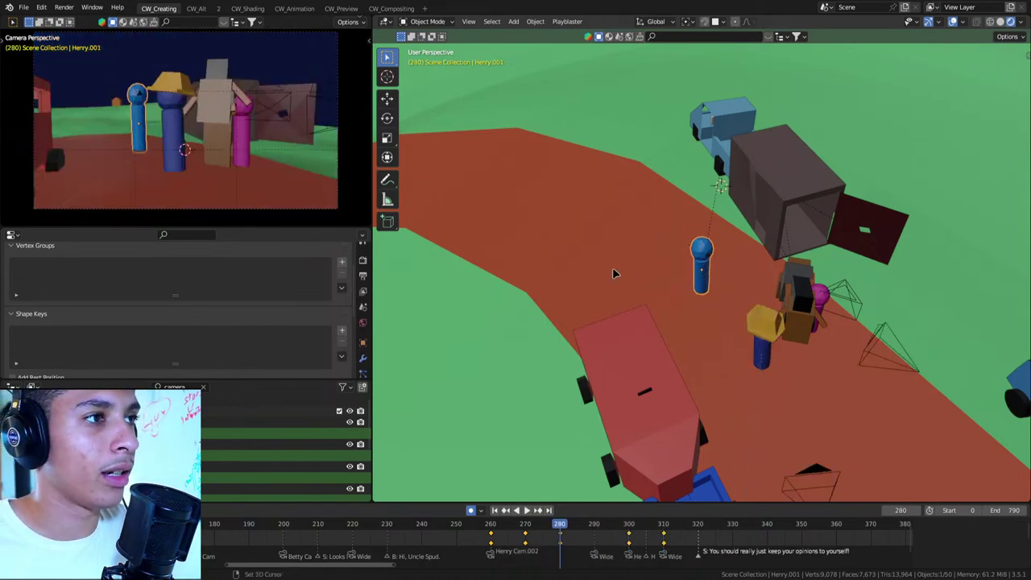
alt+scroll(612, 267, down, 10)
alt+scroll(613, 266, down, 20)
alt+scroll(606, 255, down, 10)
alt+scroll(637, 266, down, 10)
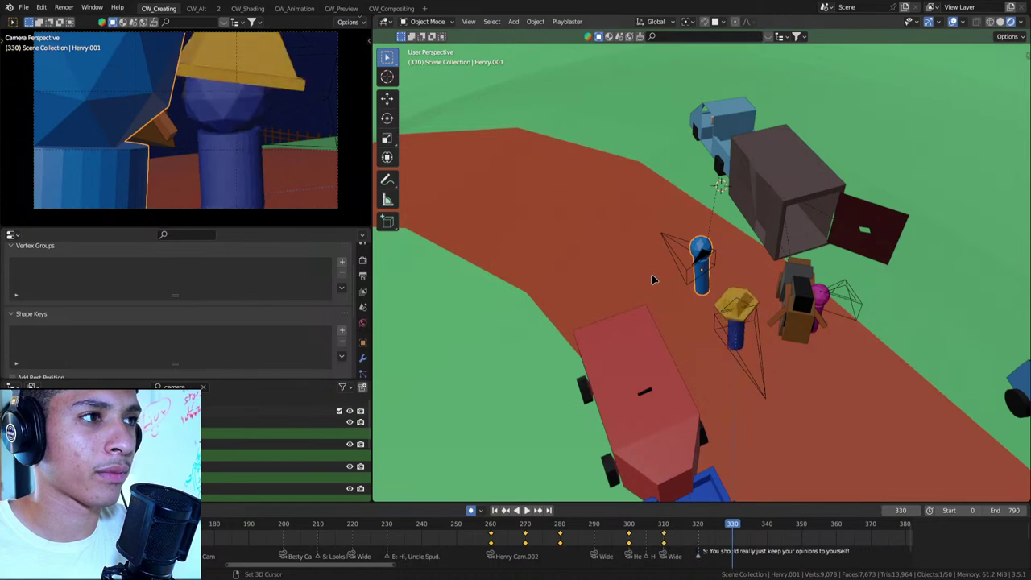
alt+scroll(668, 256, up, 10)
alt+scroll(681, 239, up, 10)
alt+scroll(685, 240, down, 10)
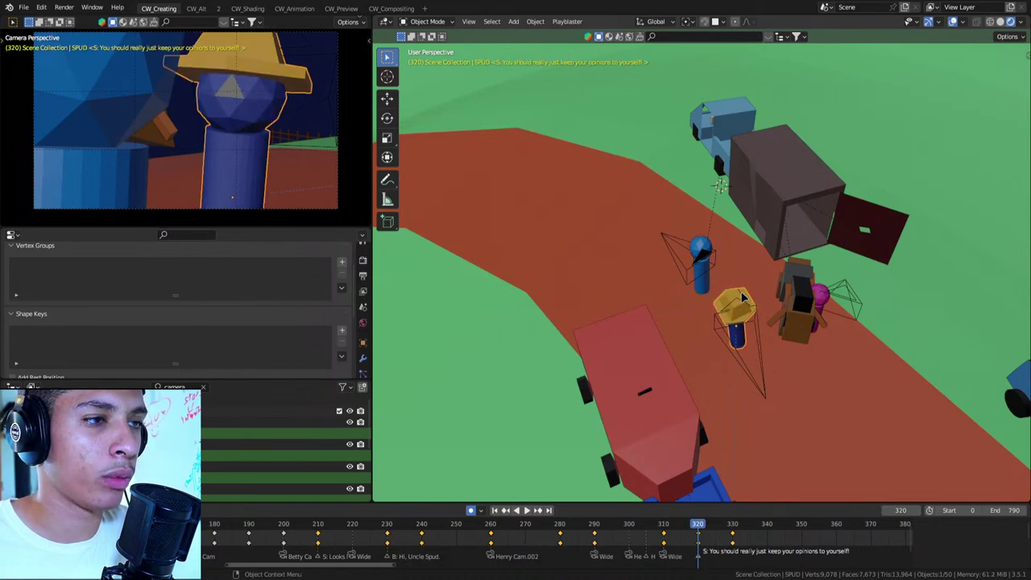
key(Up)
middle_drag(753, 314, 806, 336)
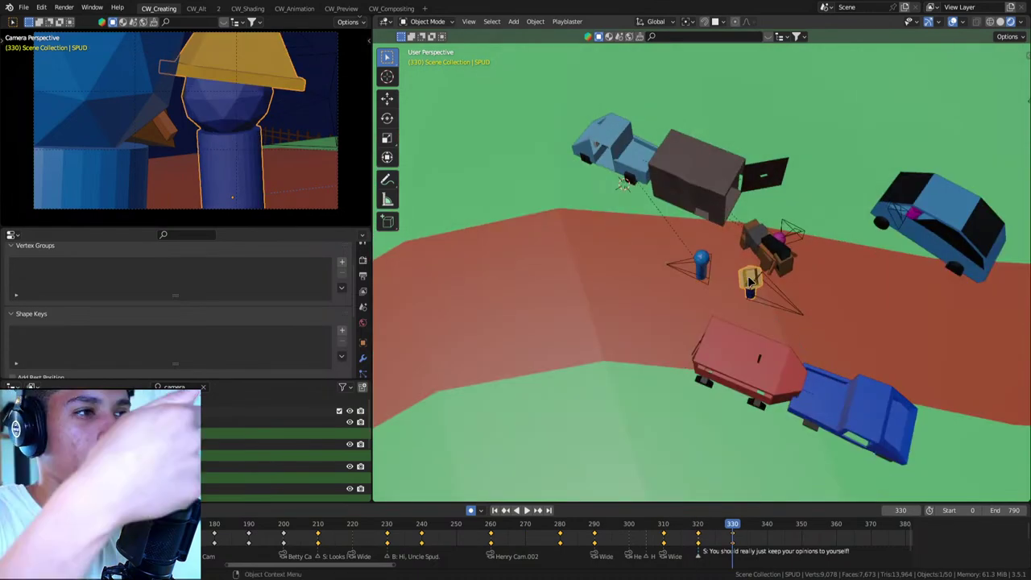
In top-down view, place the yellow-hat character on the ground plane at frame 340
key(KP_7)
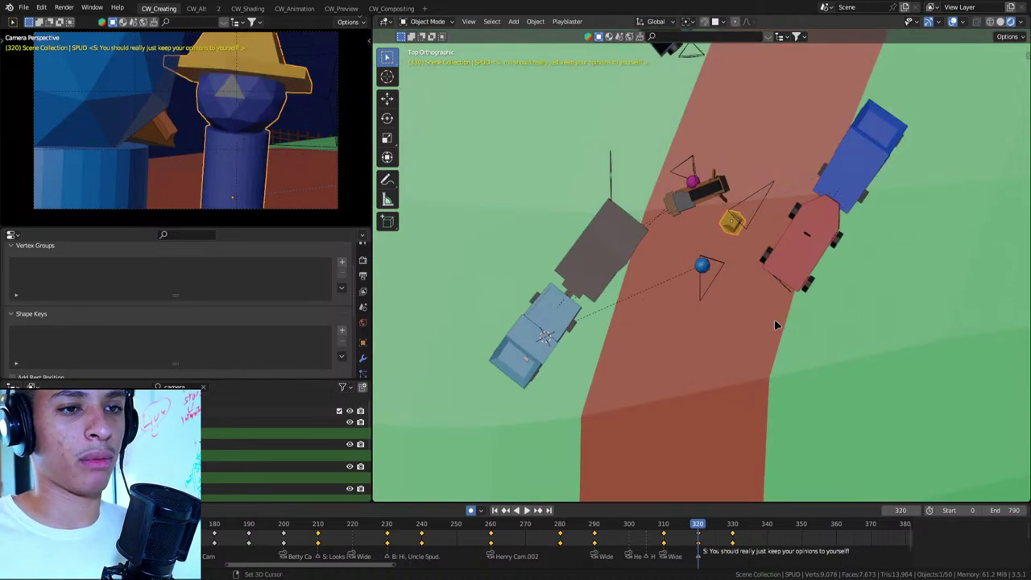
key(Up)
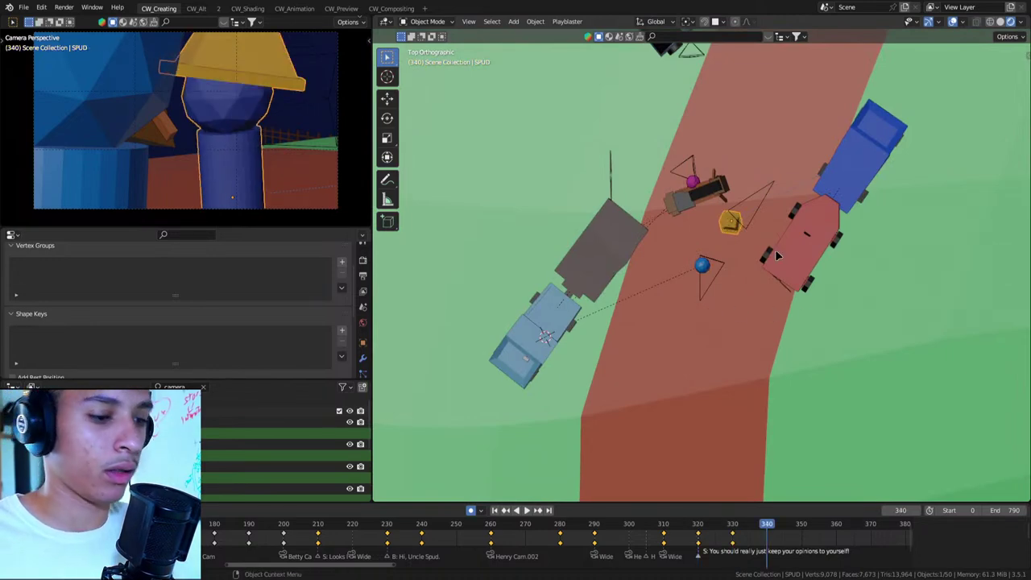
key(g)
key(x)
click(742, 247)
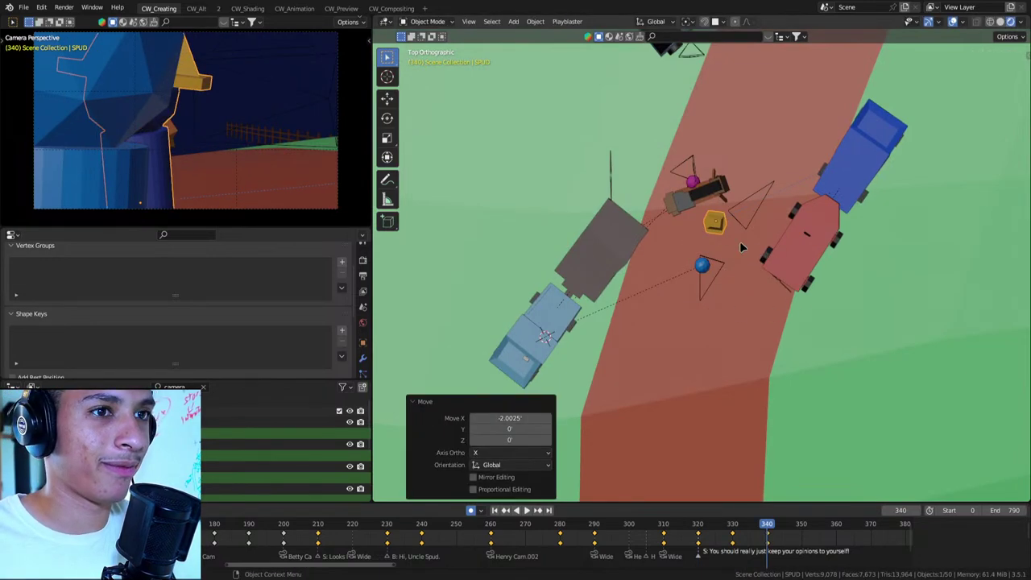
key(ctrl+z)
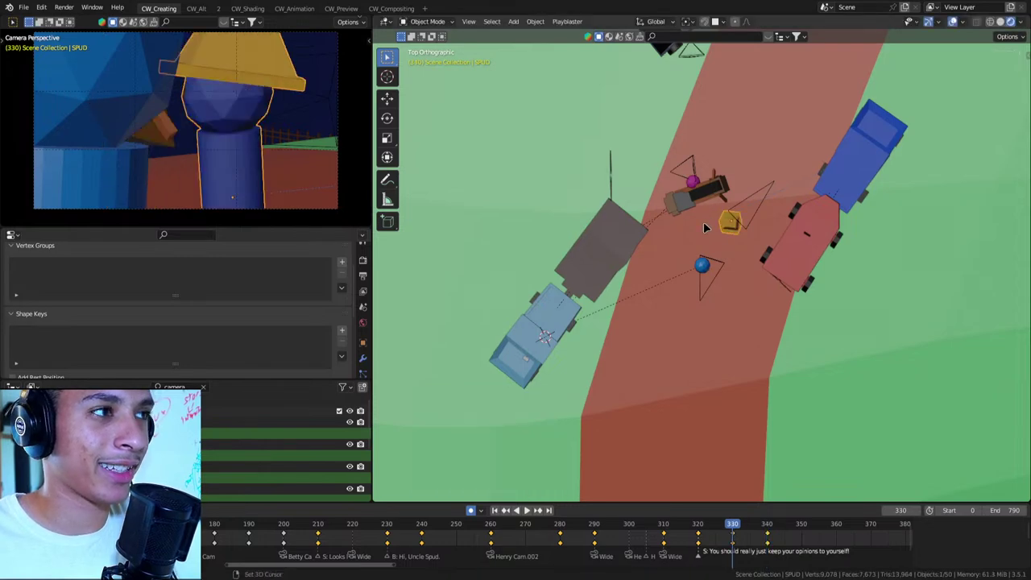
key(Up)
key(g)
key(shift+z)
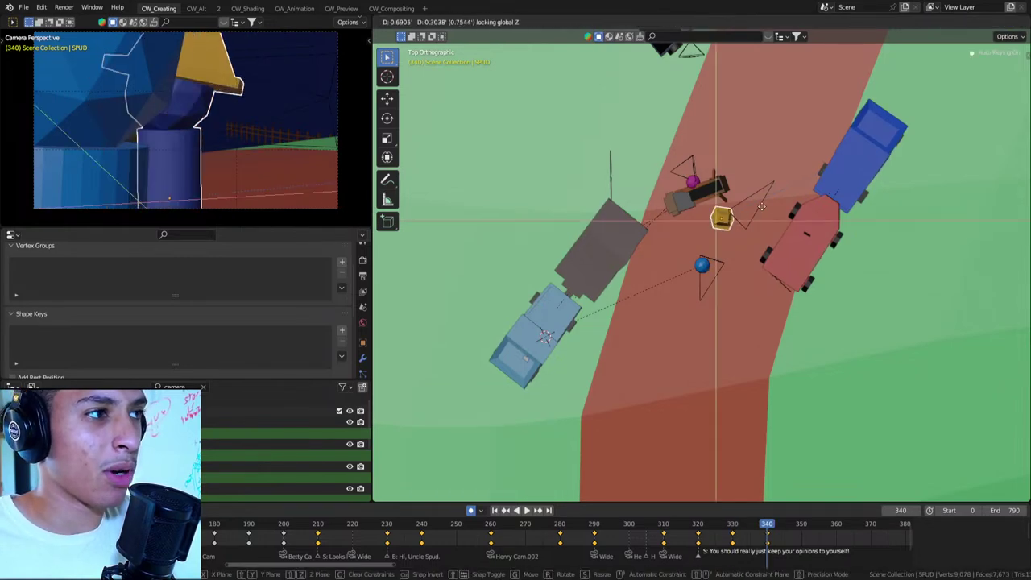
click(772, 211)
Move the yellow-hat character further across the road at frames 350 and 360
key(Up)
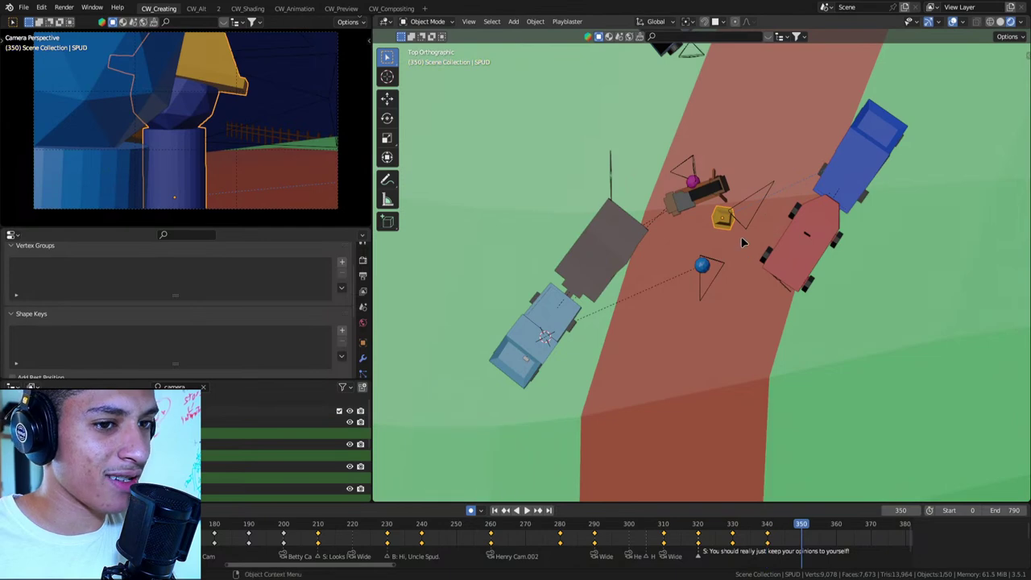
key(g)
key(shift+z)
click(731, 240)
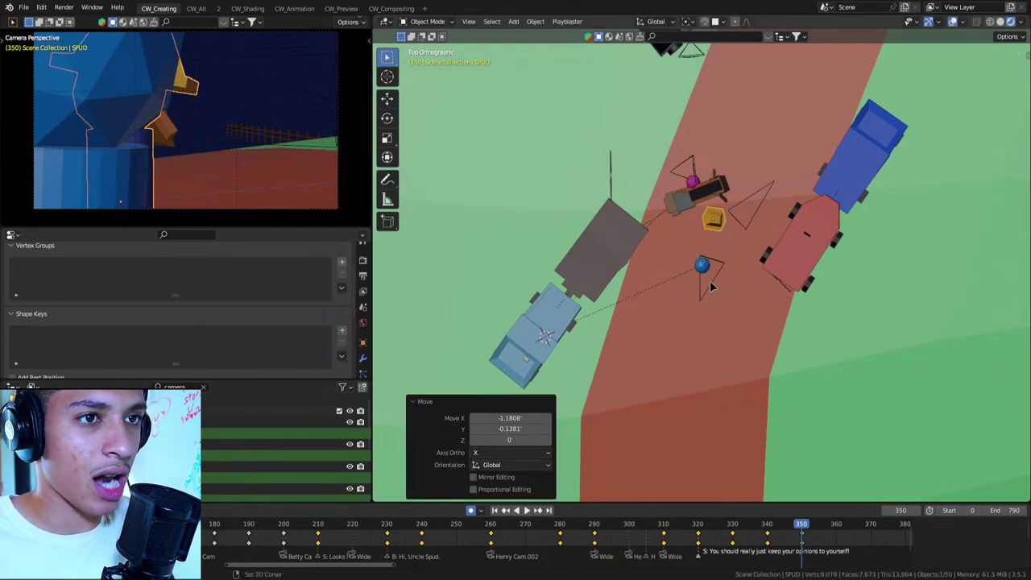
key(Up)
key(g)
key(shift+z)
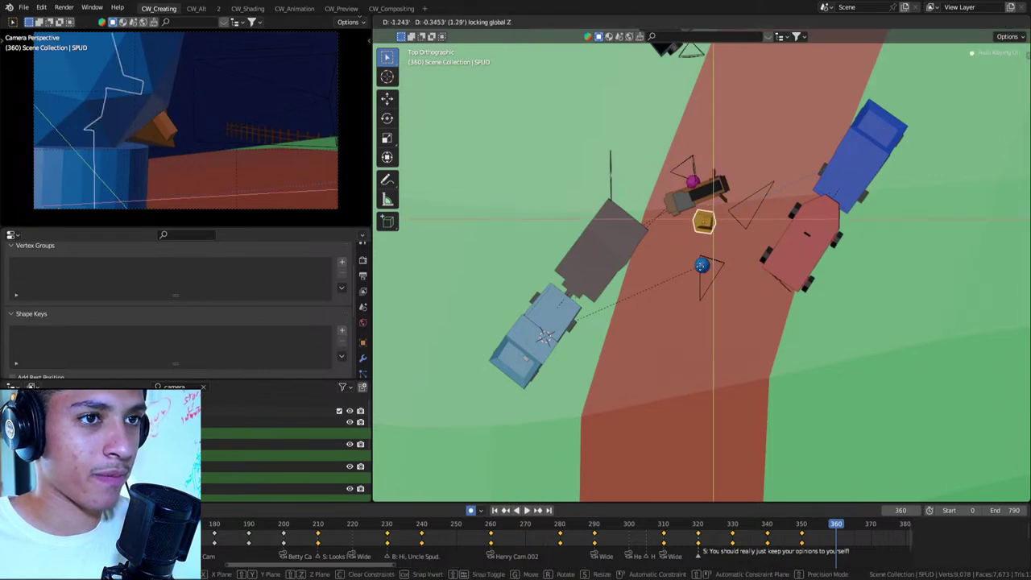
click(671, 292)
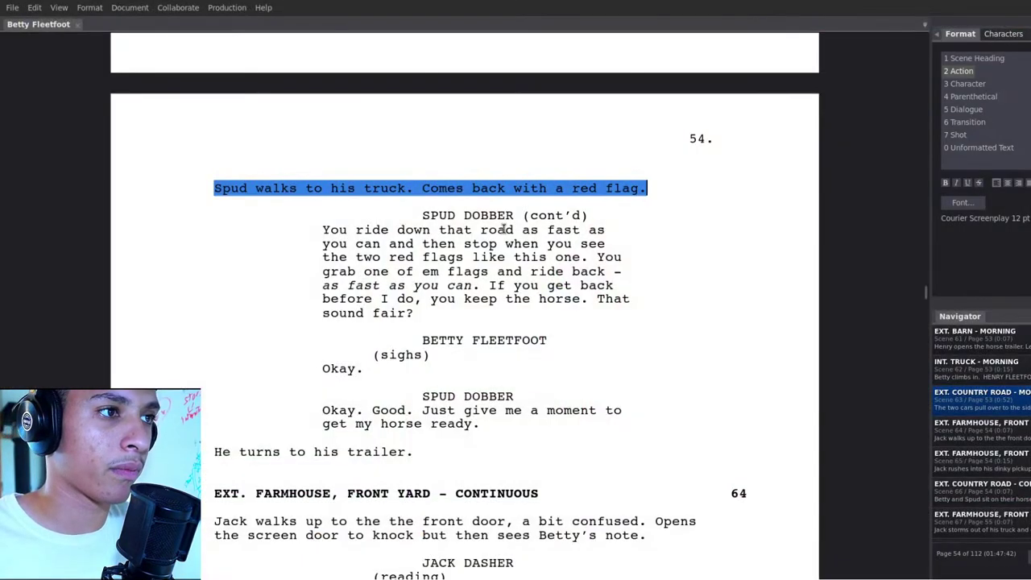
scroll(503, 230, up, 3)
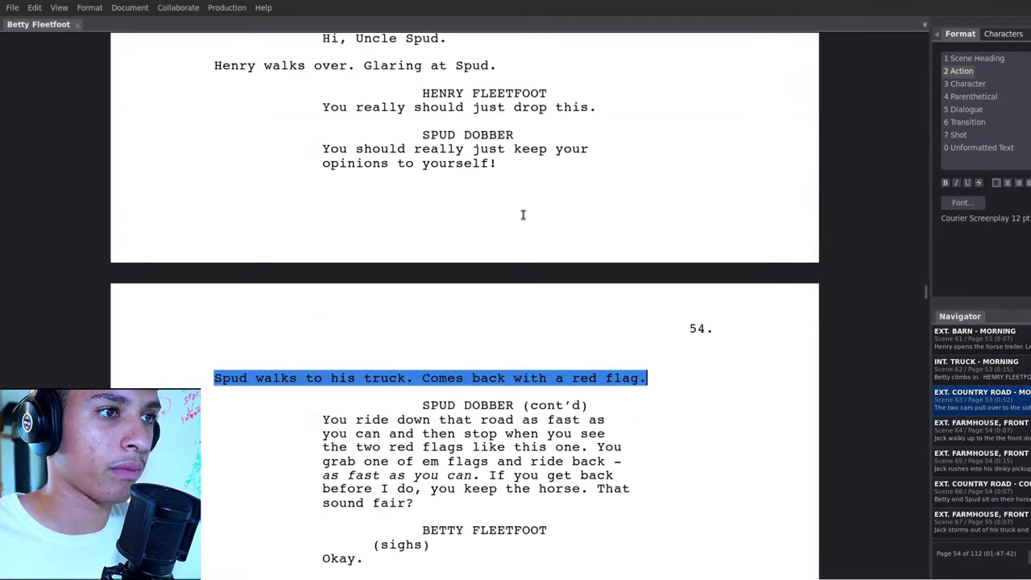
scroll(508, 227, down, 3)
scroll(511, 224, down, 1)
scroll(515, 221, up, 3)
scroll(515, 220, up, 1)
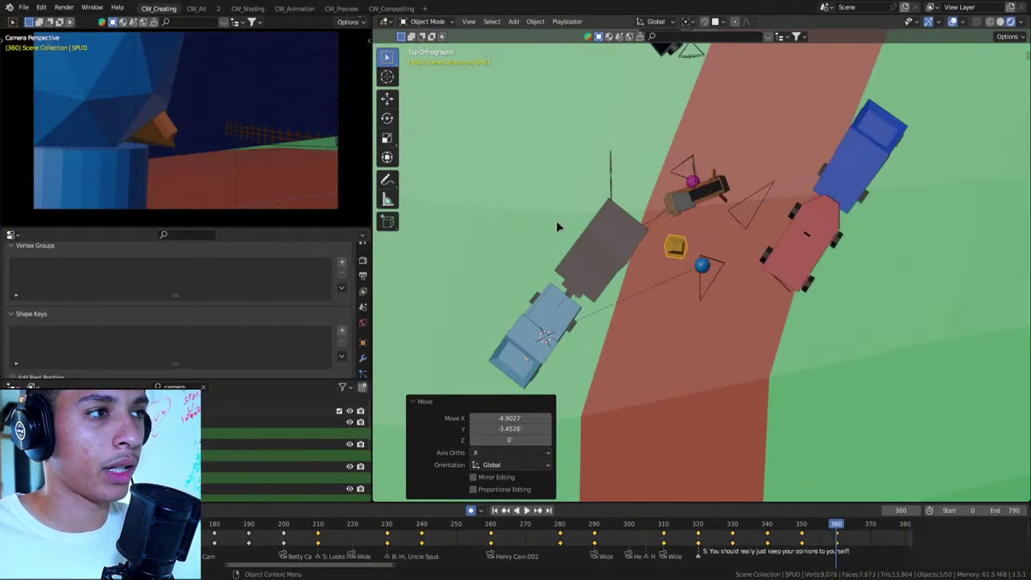
key(Down)
key(Down)
key(Up)
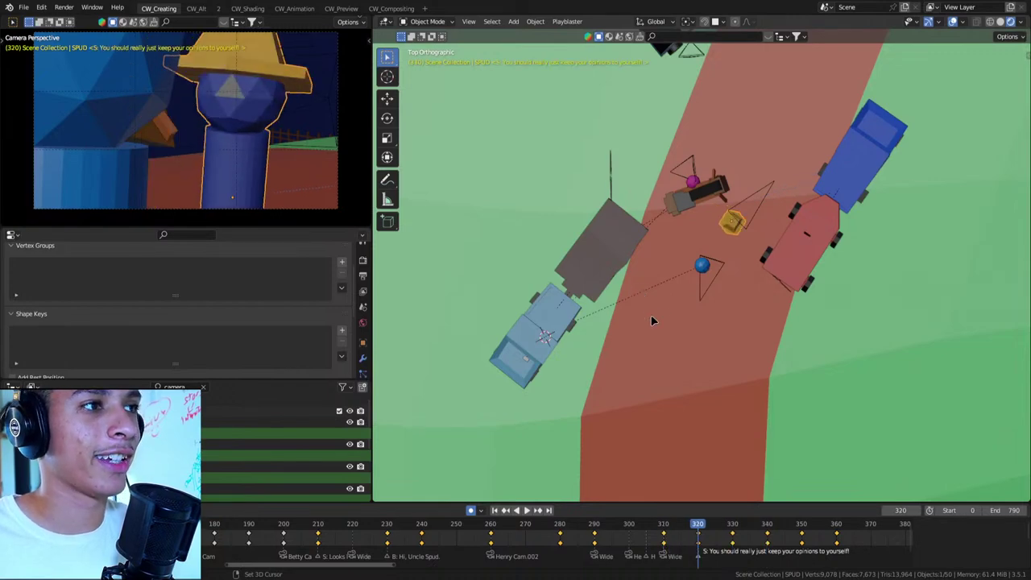
key(Up)
key(Up)
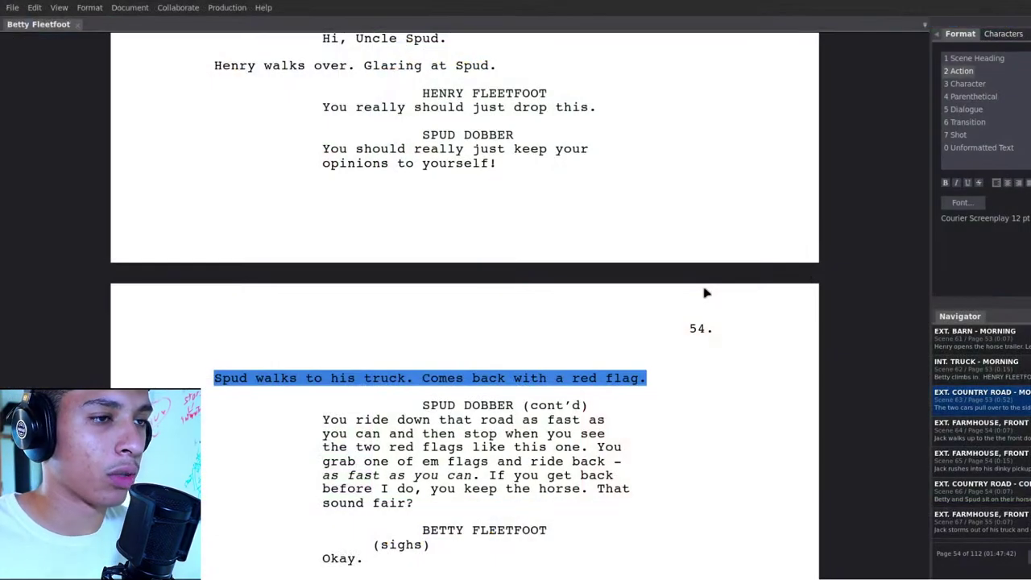
key(space)
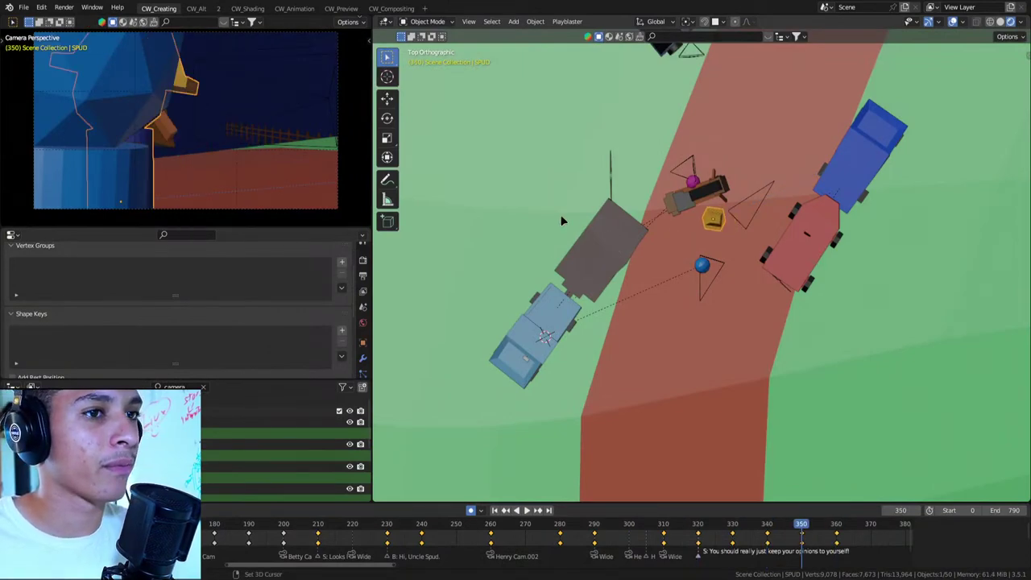
key(Down)
mouse_move(675, 244)
middle_down()
mouse_move(645, 234)
mouse_move(764, 299)
mouse_move(729, 360)
middle_up()
Delete the yellow-hat character's walk keyframes after frame 330
scroll(763, 294, down, 5)
scroll(709, 164, up, 6)
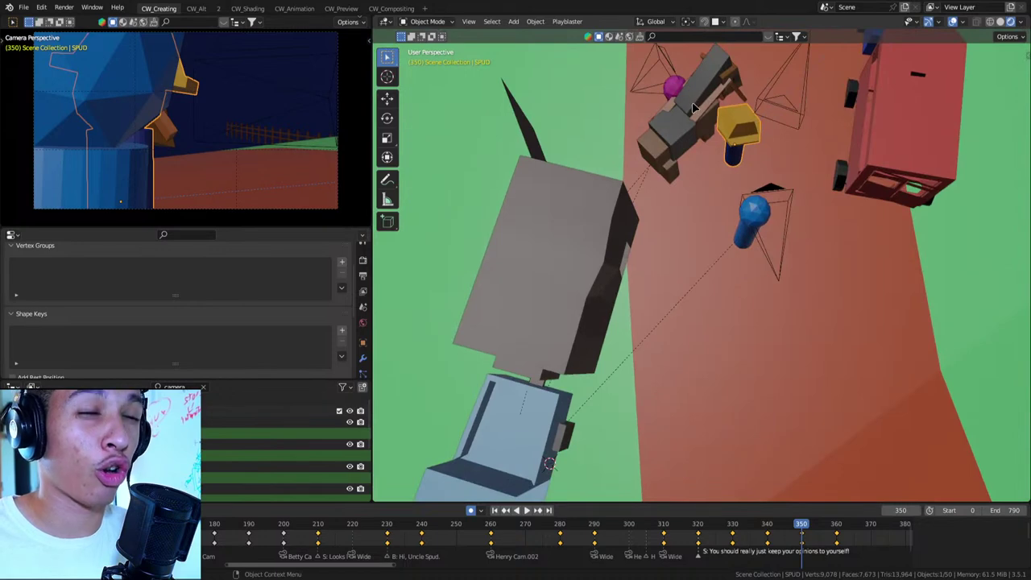
middle_drag(692, 107, 823, 179)
scroll(823, 179, up, 3)
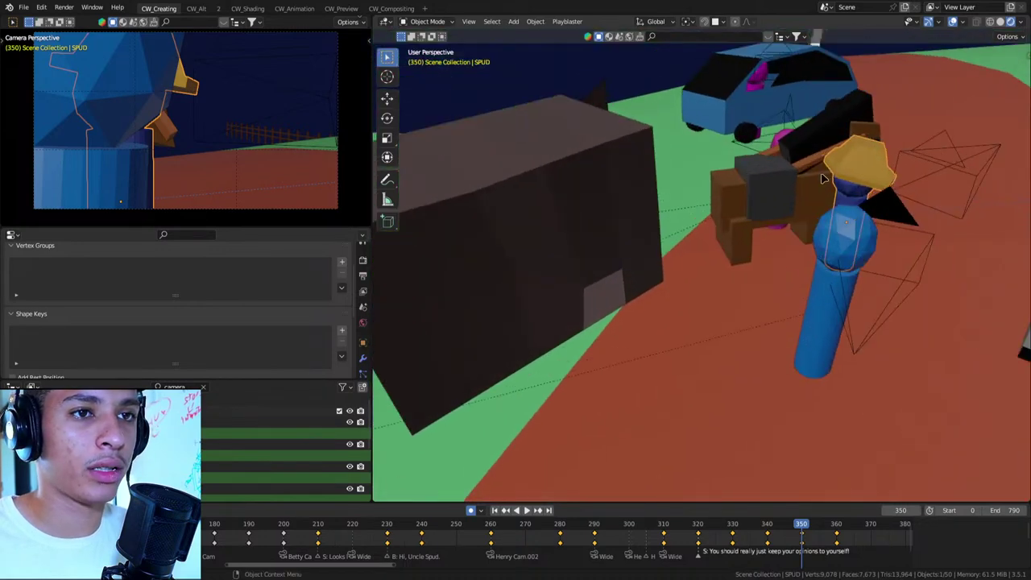
scroll(846, 246, down, 3)
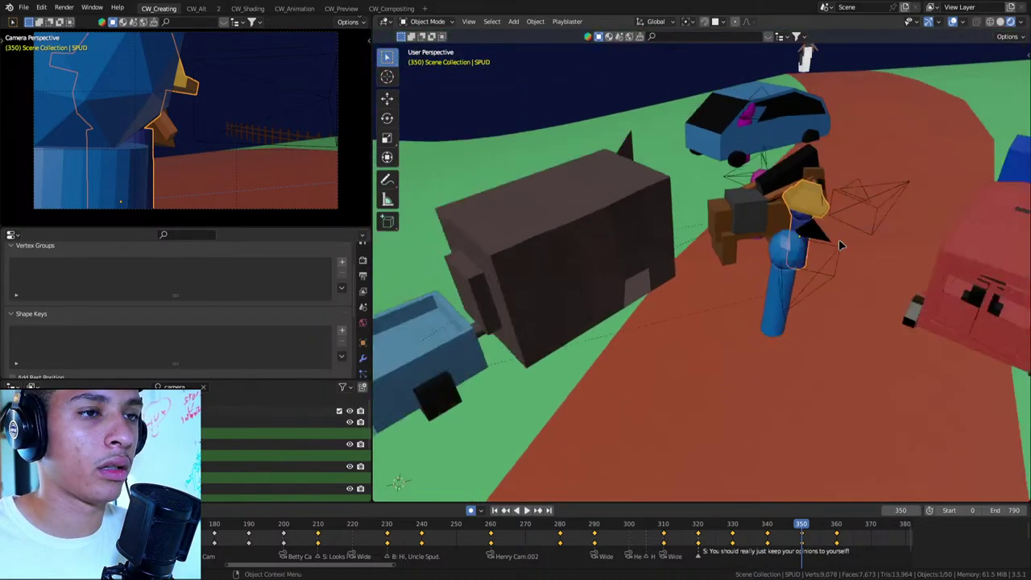
scroll(838, 246, down, 2)
middle_drag(785, 240, 783, 246)
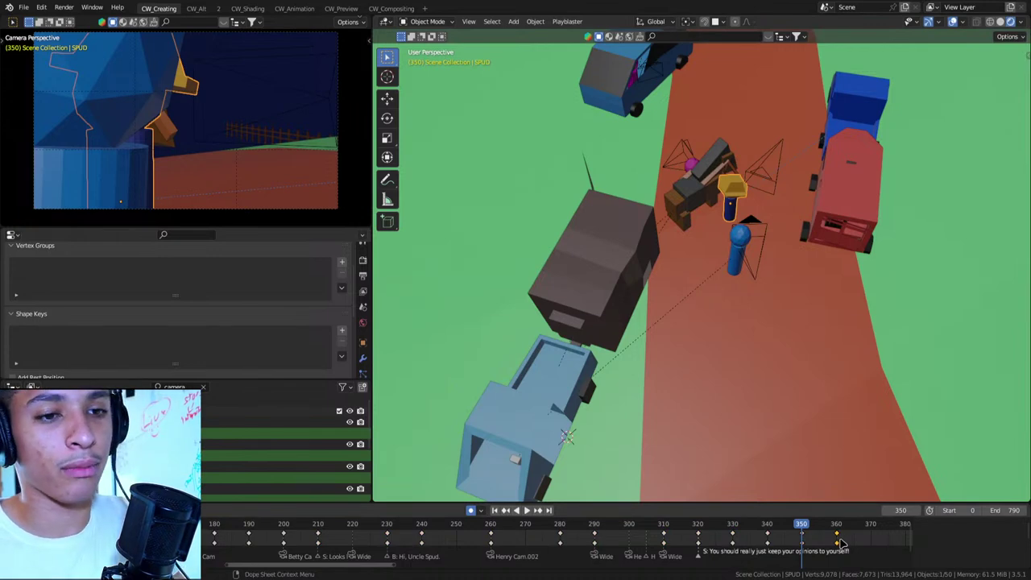
click(804, 539)
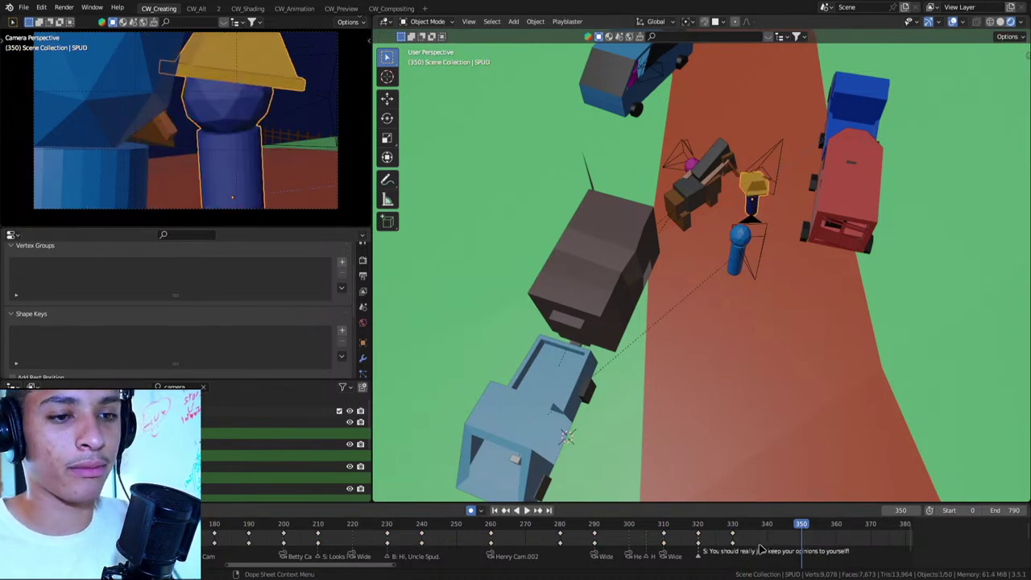
mouse_move(770, 545)
mouse_down()
mouse_move(675, 557)
mouse_move(706, 502)
mouse_up()
Turn the yellow-hat character 123° around Z at frame 330, with a slight free tilt
scroll(777, 284, up, 3)
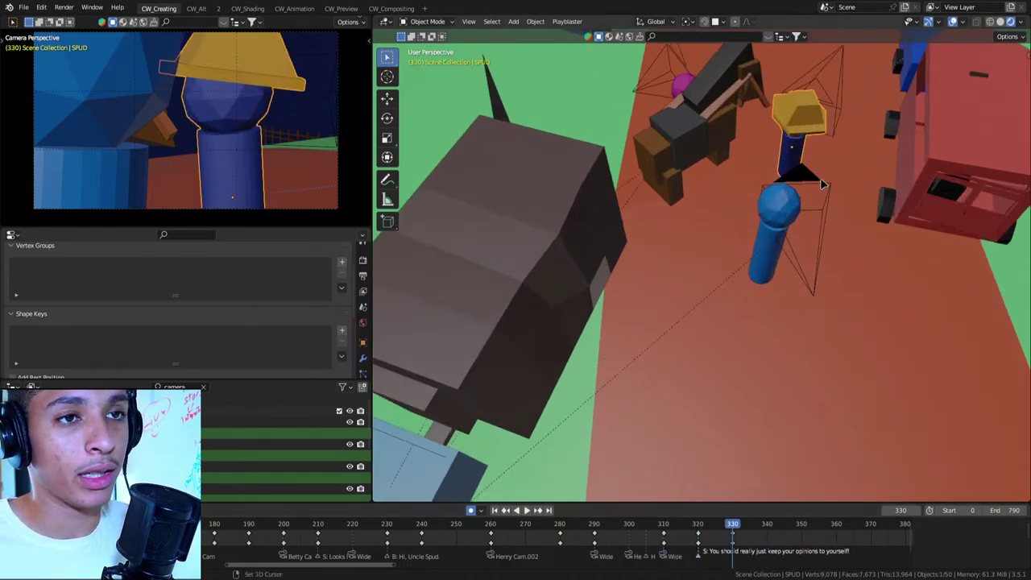
shift+middle_drag(778, 284, 745, 290)
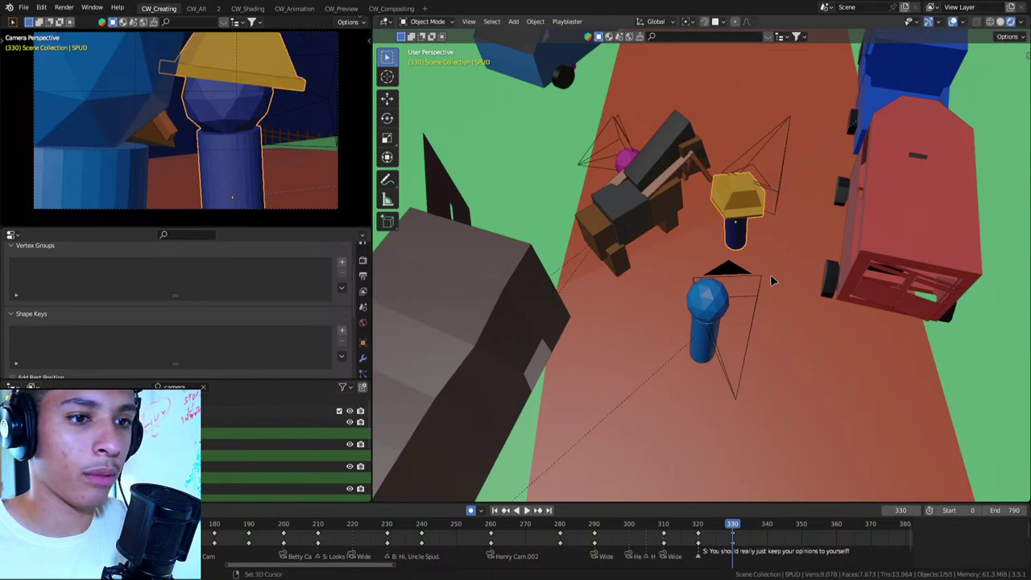
key(r)
key(z)
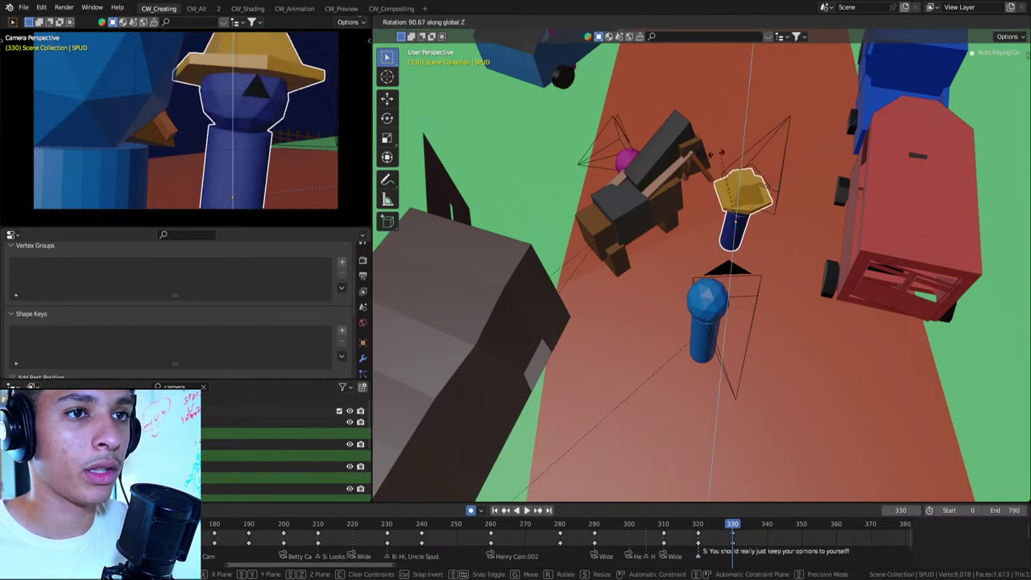
click(645, 171)
key(r)
key(r)
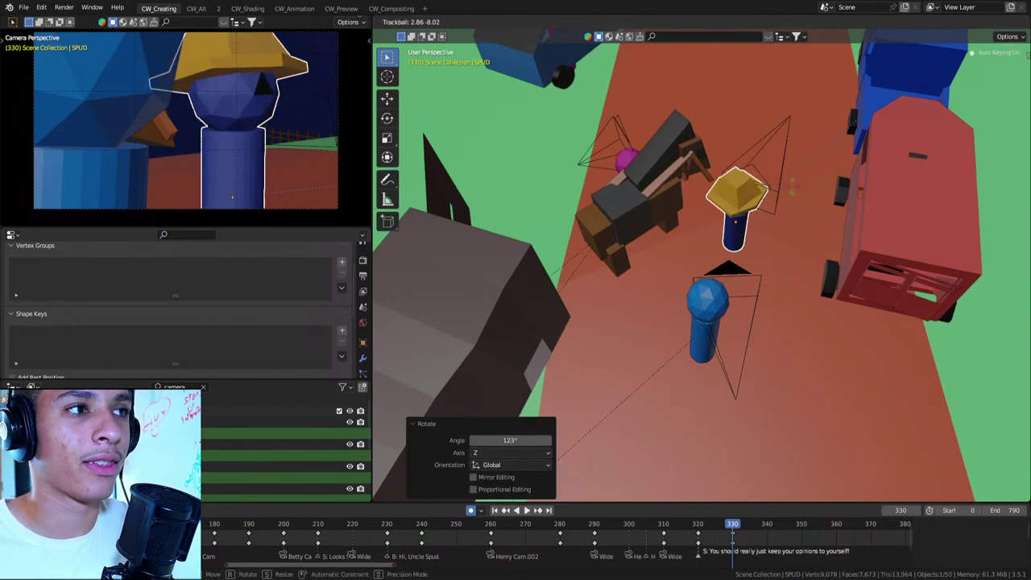
click(793, 190)
Return to frame 320 and view the shot through the scene camera
key(Down)
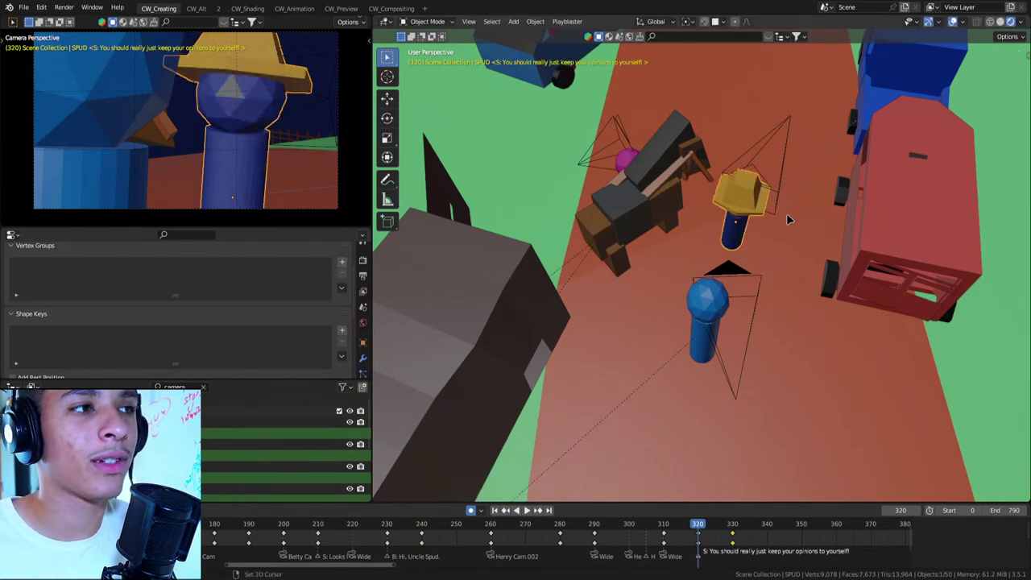
key(Down)
key(Down)
key(Up)
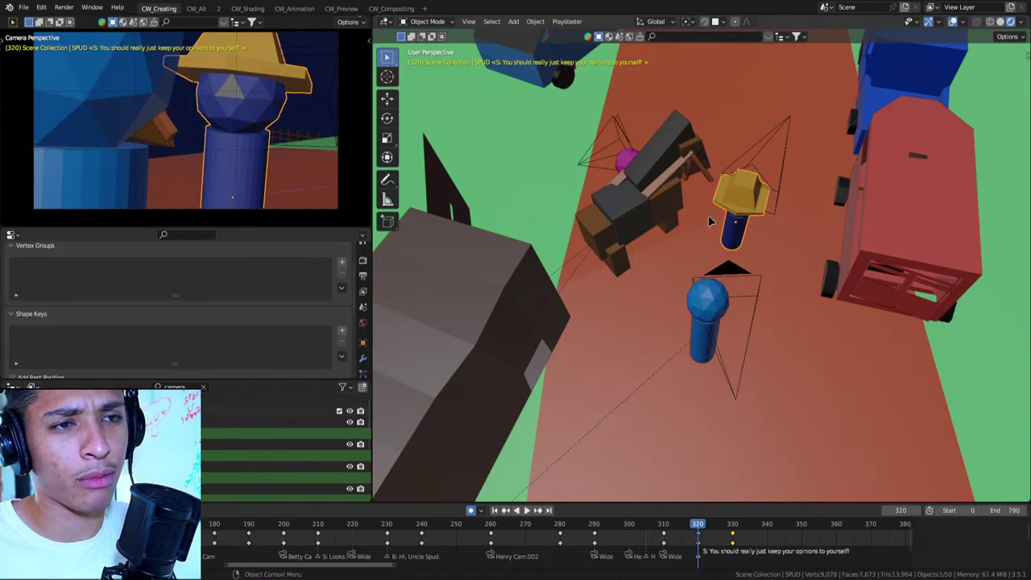
key(KP_0)
At frame 330, give the yellow-hat character a tiny turn and nudge it slightly left
key(Down)
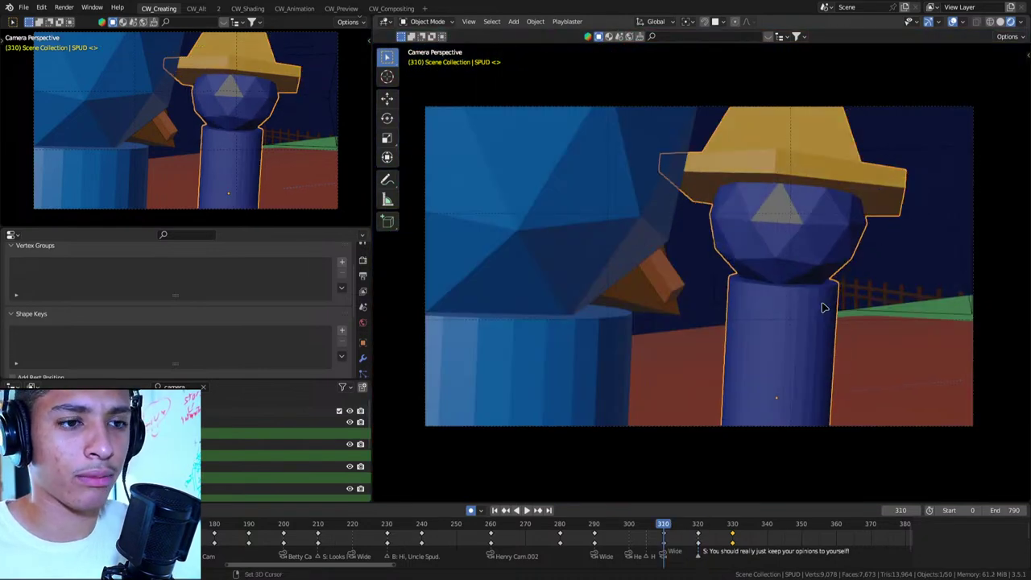
key(Up)
key(Up)
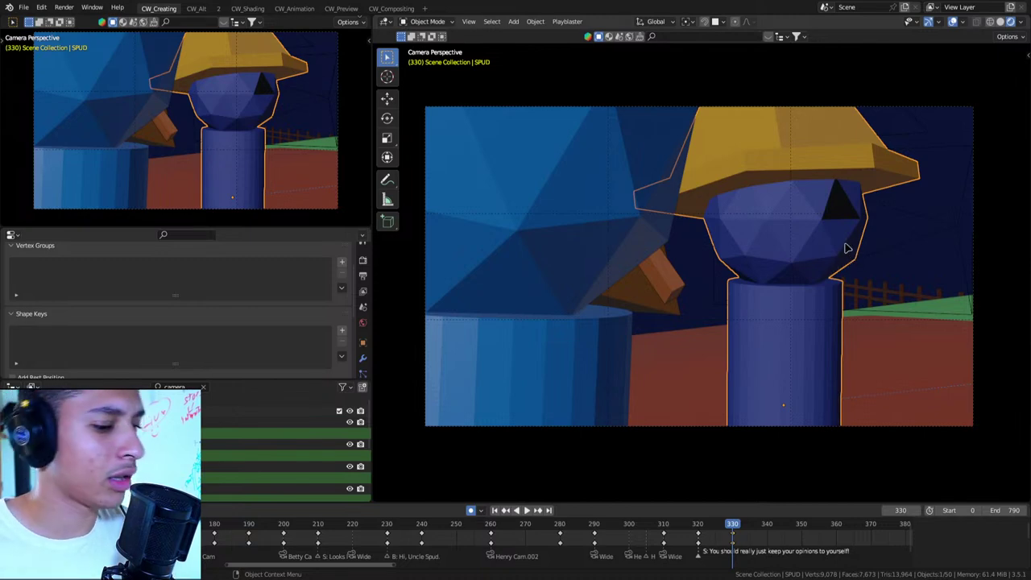
key(r)
click(837, 277)
key(g)
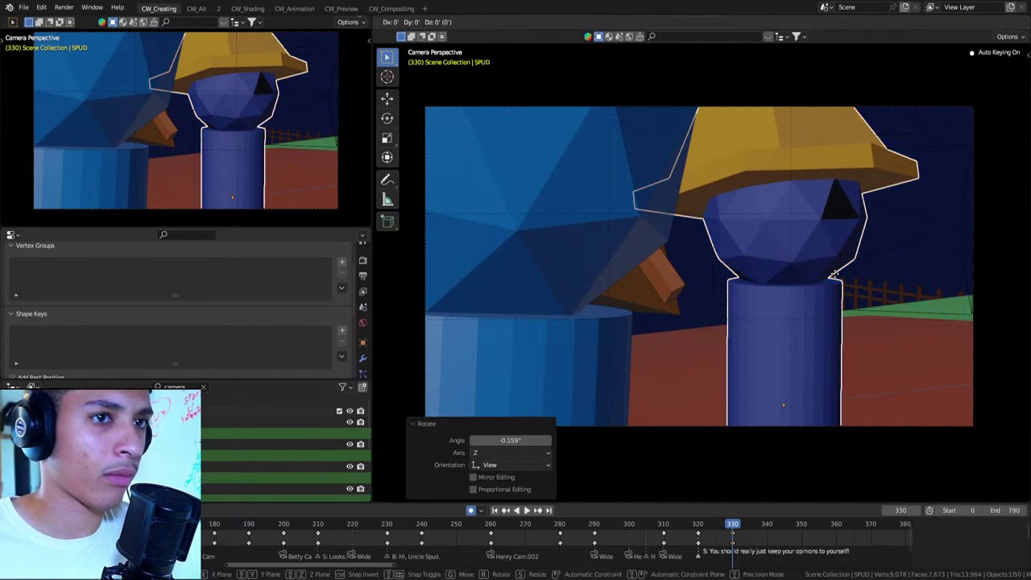
click(770, 274)
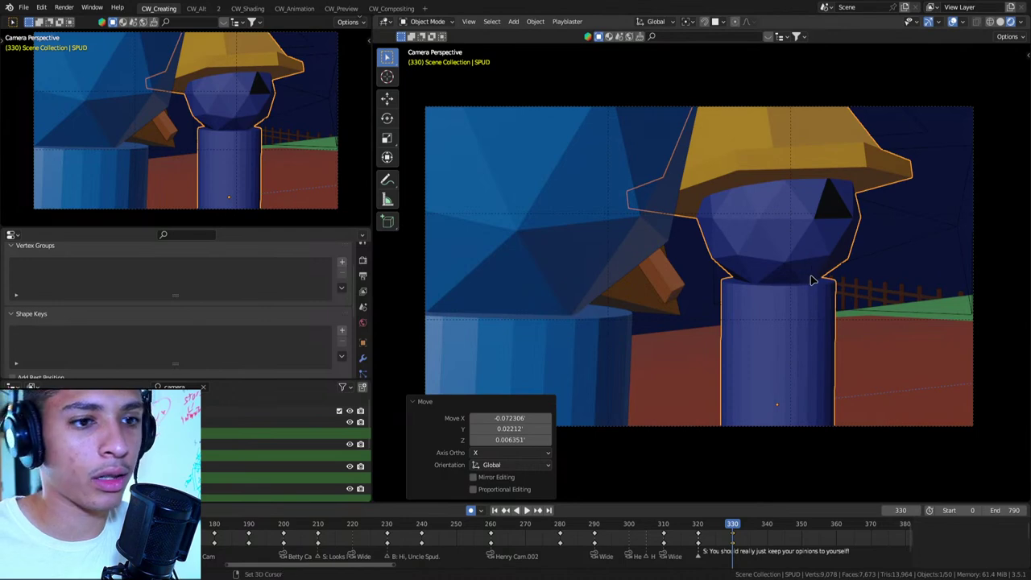
key(g)
right_click(832, 300)
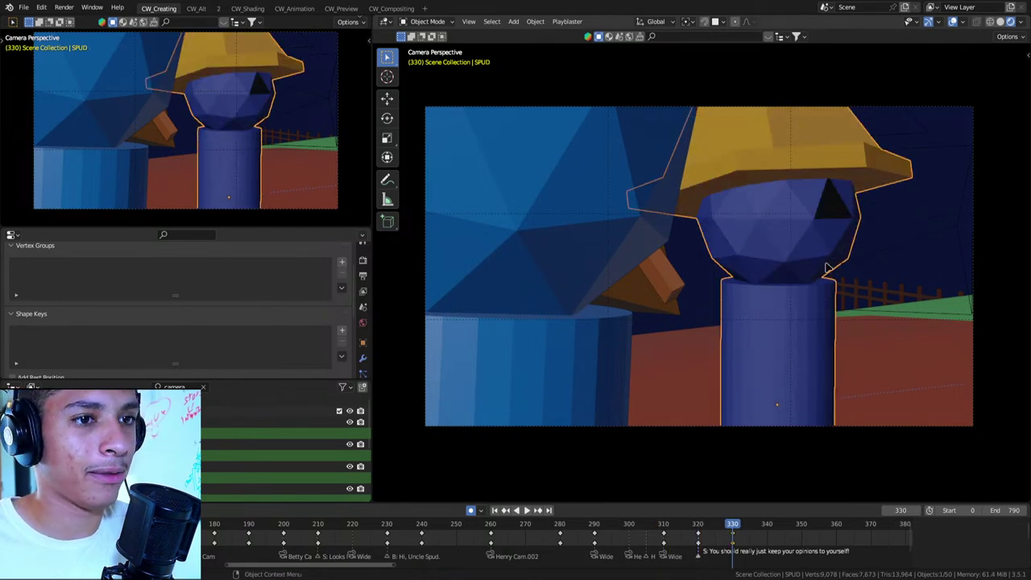
key(Up)
middle_drag(827, 268, 784, 293)
scroll(784, 293, down, 3)
Reposition and turn SPUD around Z at frame 340, and tilt him slightly at 330
key(g)
key(shift+z)
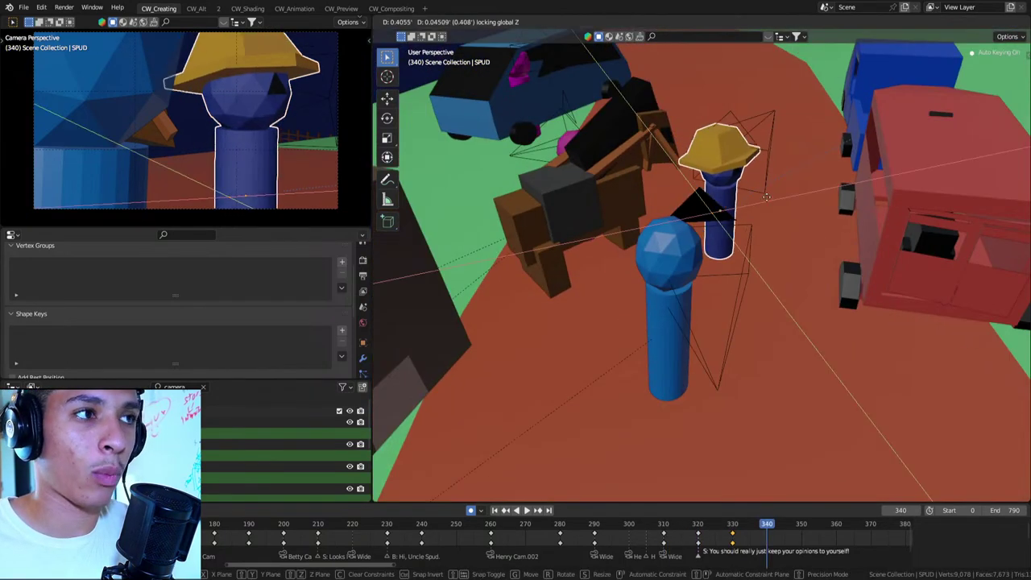
click(787, 172)
key(r)
key(z)
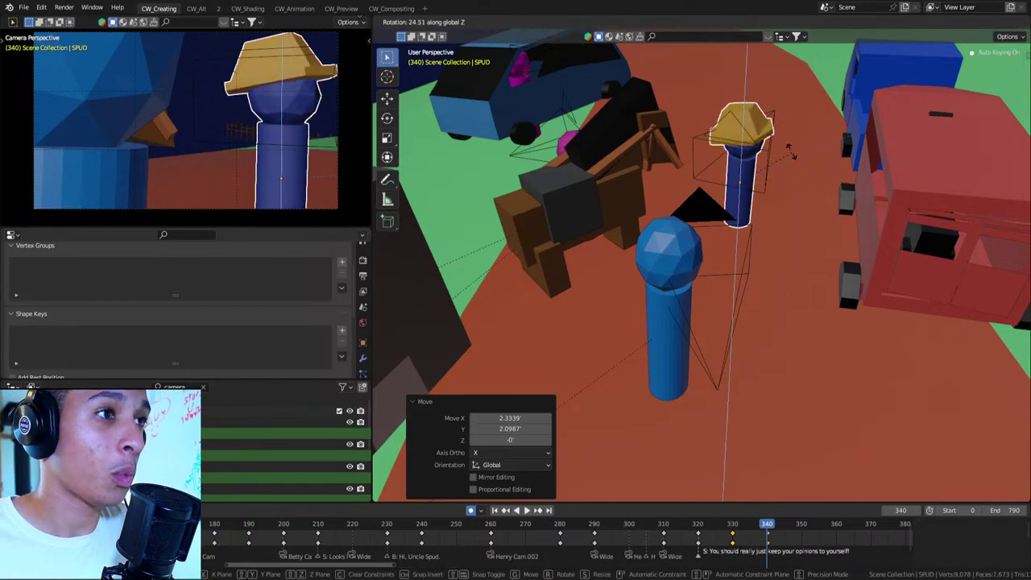
click(747, 140)
key(Down)
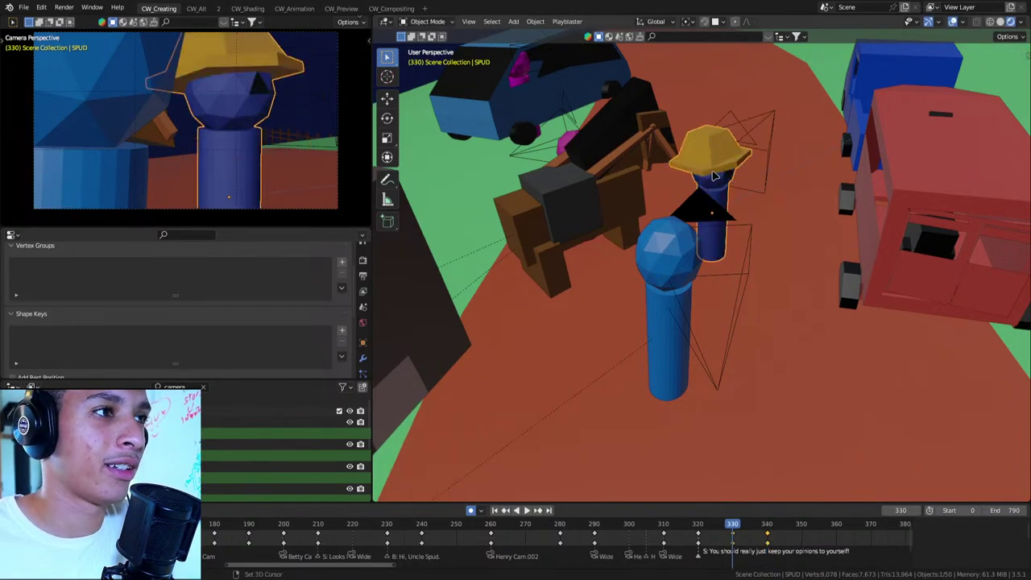
key(r)
key(r)
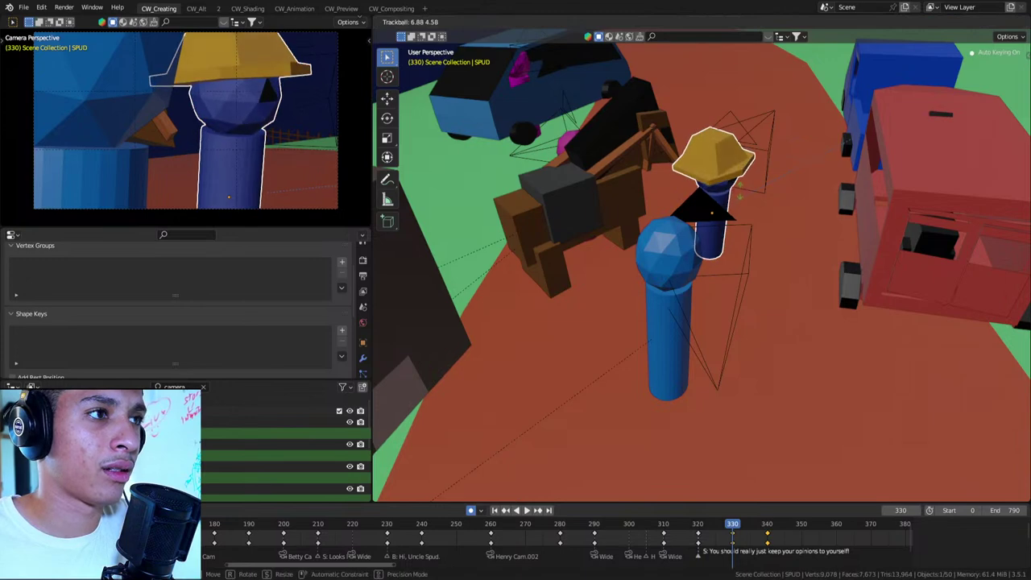
click(741, 198)
Slide SPUD further up the road at frame 350
key(Up)
key(Up)
key(g)
key(z)
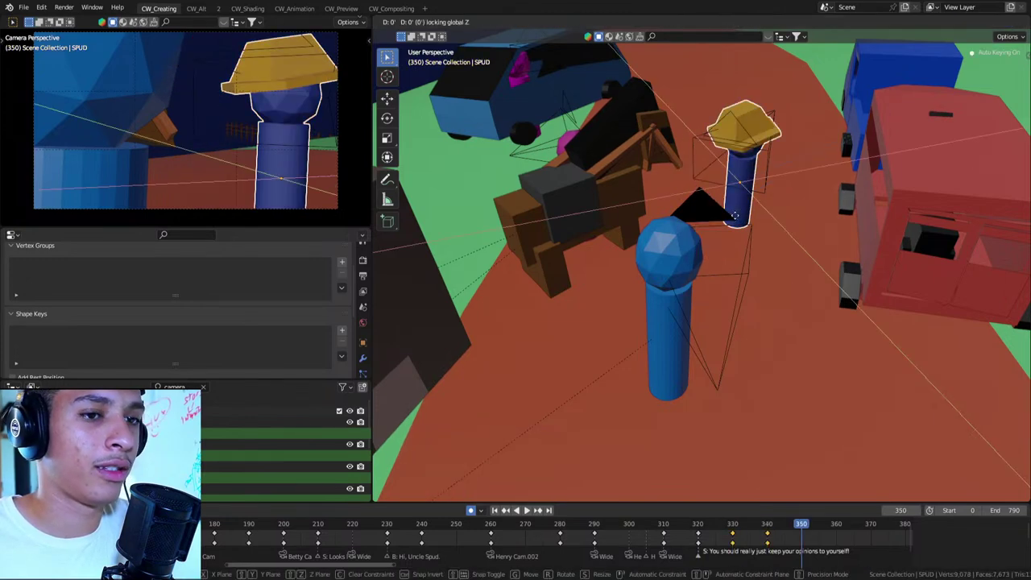
click(777, 181)
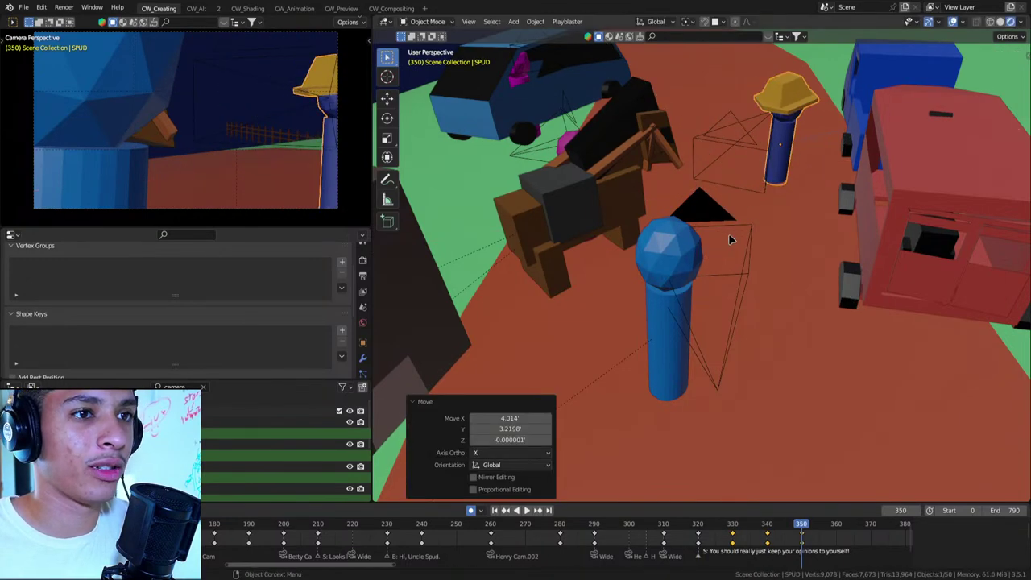
middle_drag(728, 239, 613, 242)
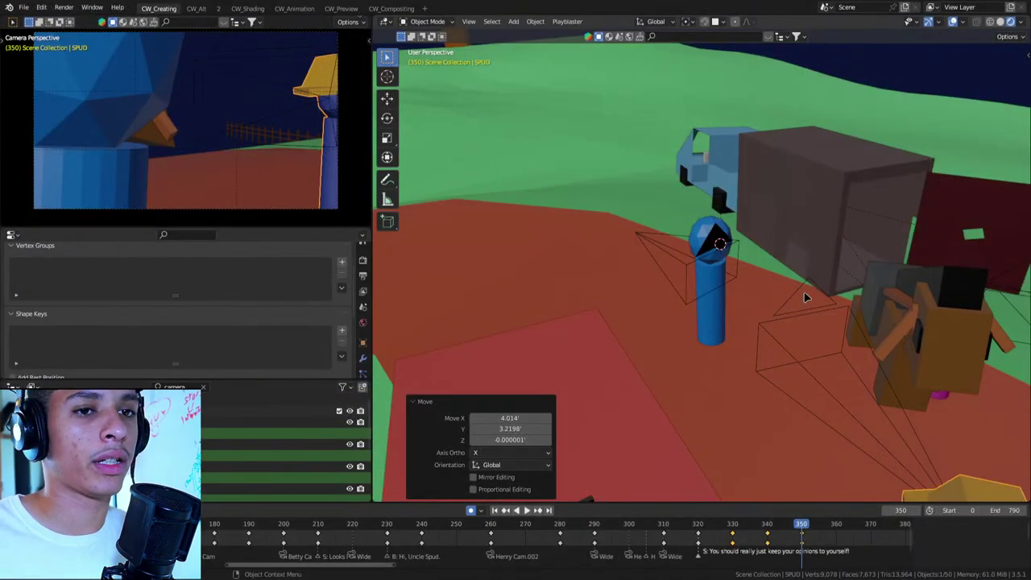
Play the animation from frames 320–360, then view it through the shot camera
key(shift+ctrl+space)
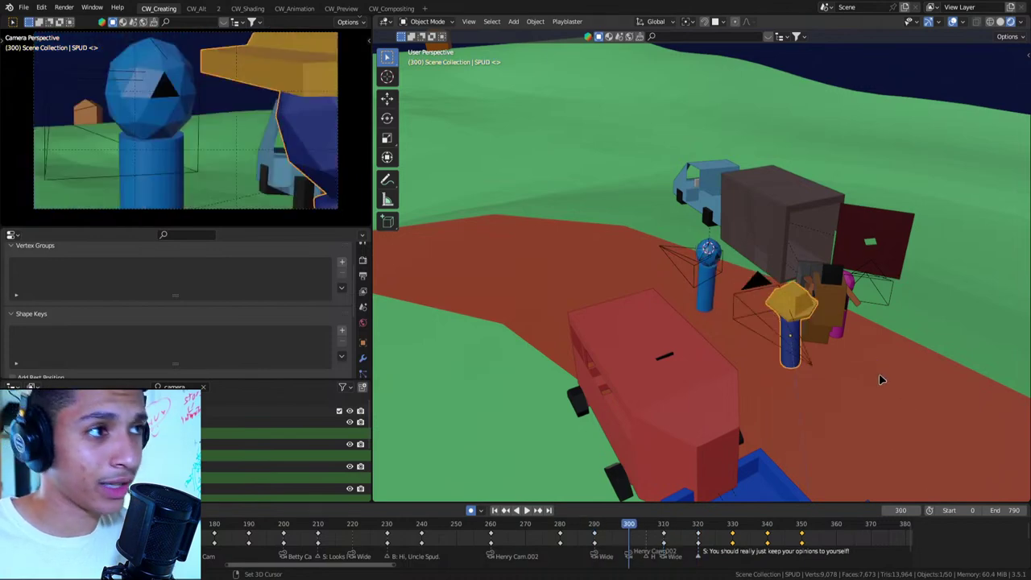
key(space)
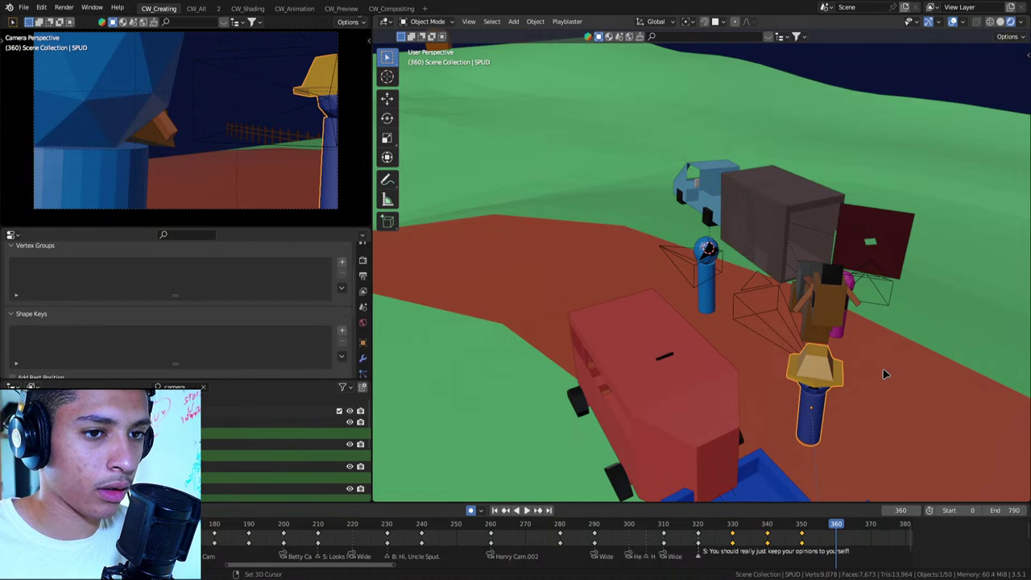
key(shift+ctrl+space)
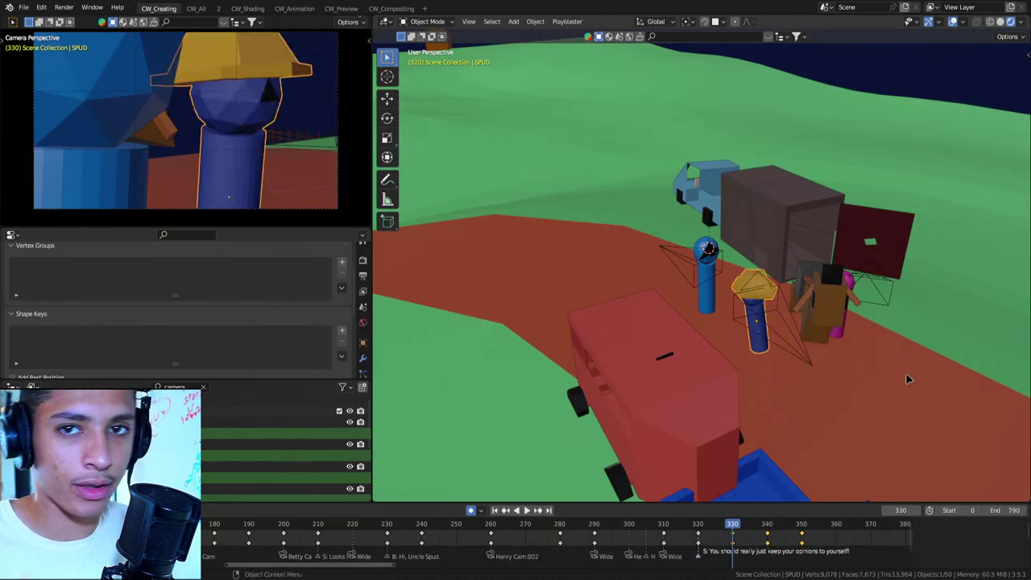
key(space)
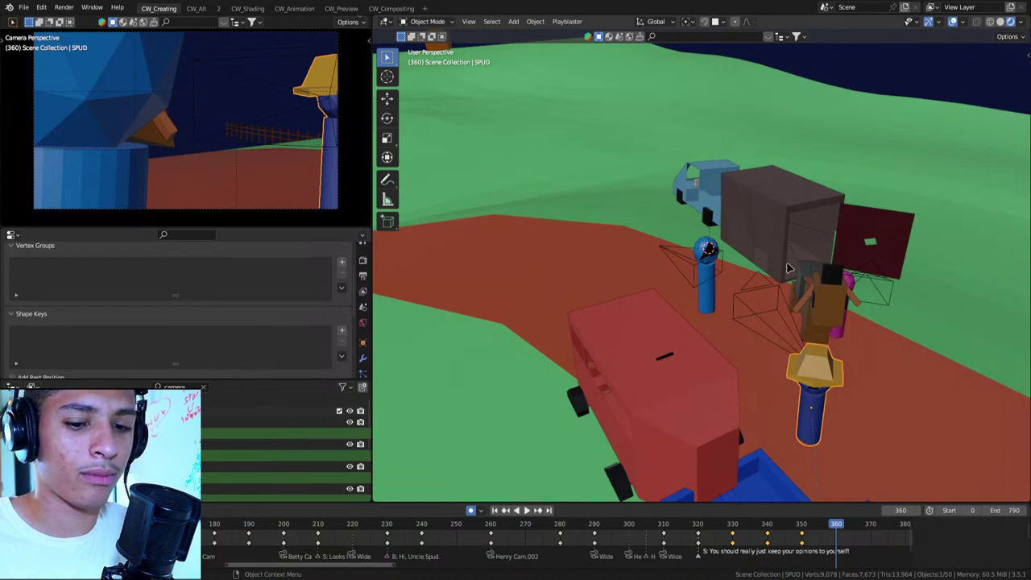
key(KP_0)
Give the SPUD shot camera a slight trackball tilt at frame 360
key(r)
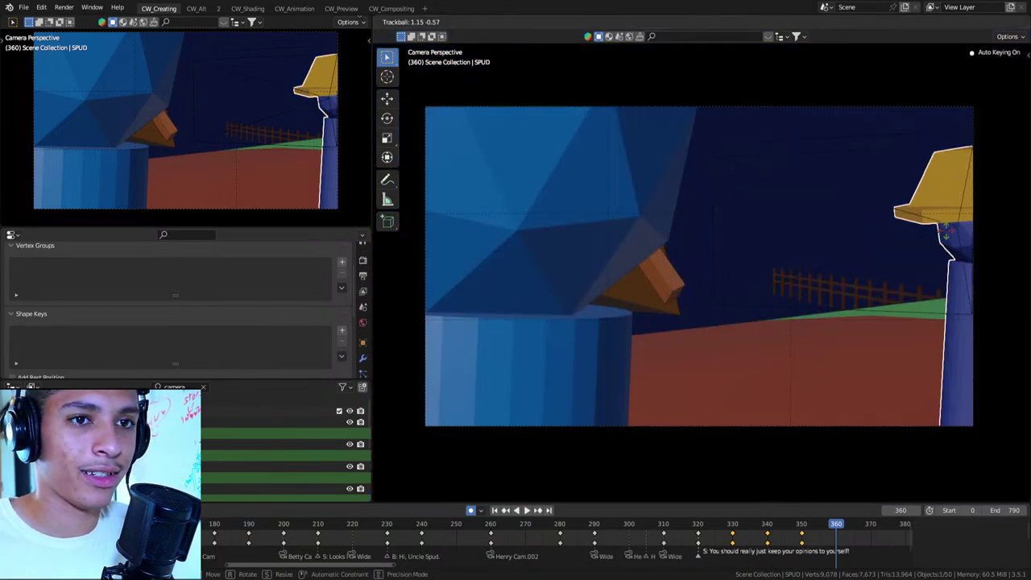
click(996, 233)
key(r)
key(r)
click(958, 258)
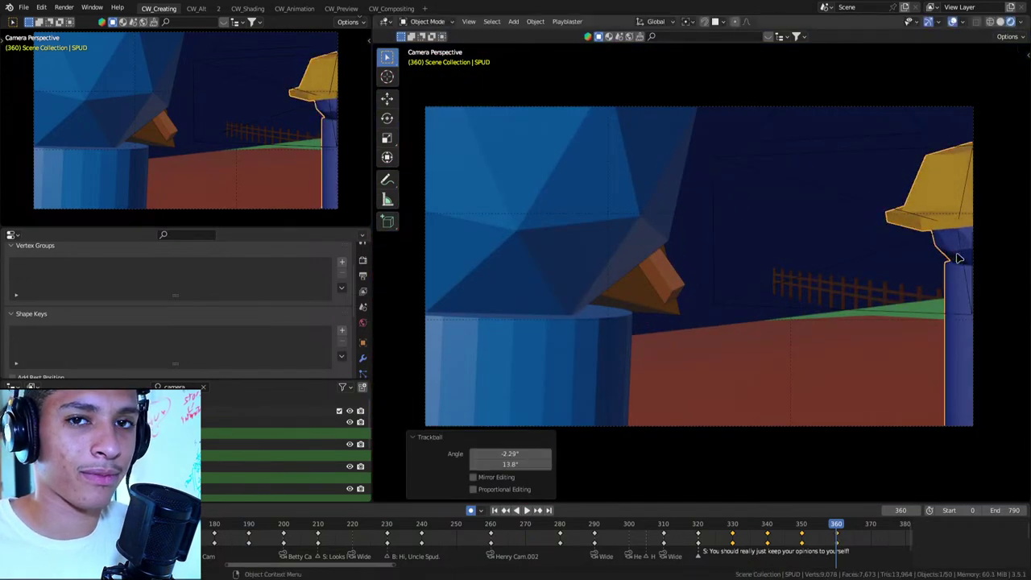
Step between the frame 340 and 360 keyframes to compare the framing
key(Down)
key(Down)
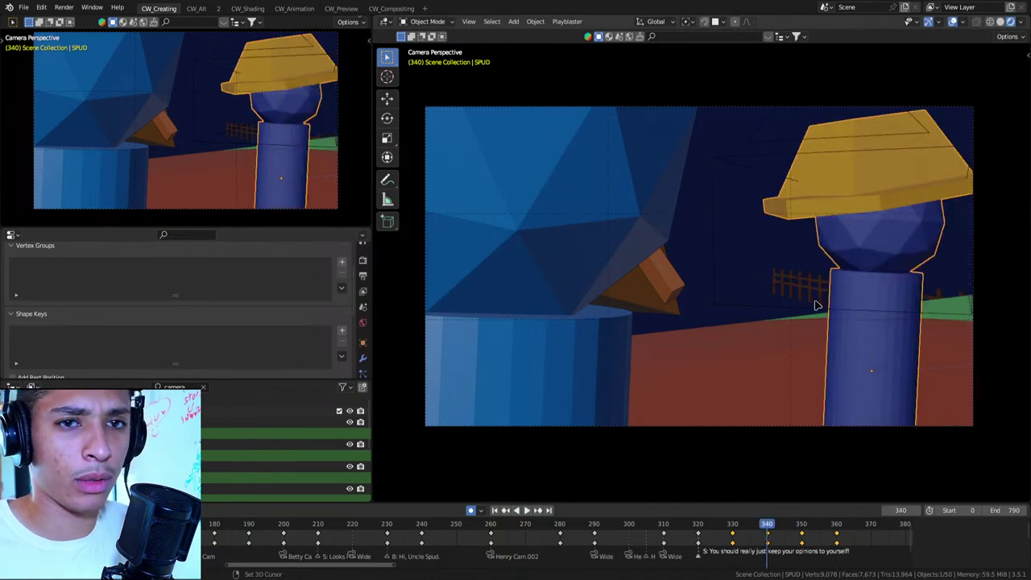
key(Up)
key(Down)
key(Down)
key(Up)
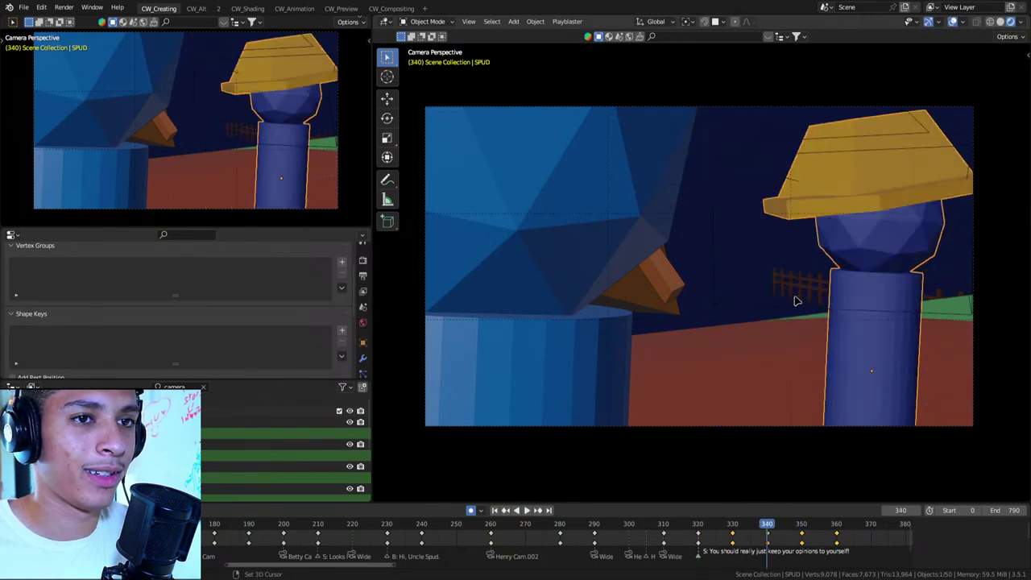
key(Up)
key(Up)
key(Up)
Save the file as scene 63 v1.blend, then orbit up over the road and select Henry Cam
key(ctrl+s)
key(KP_0)
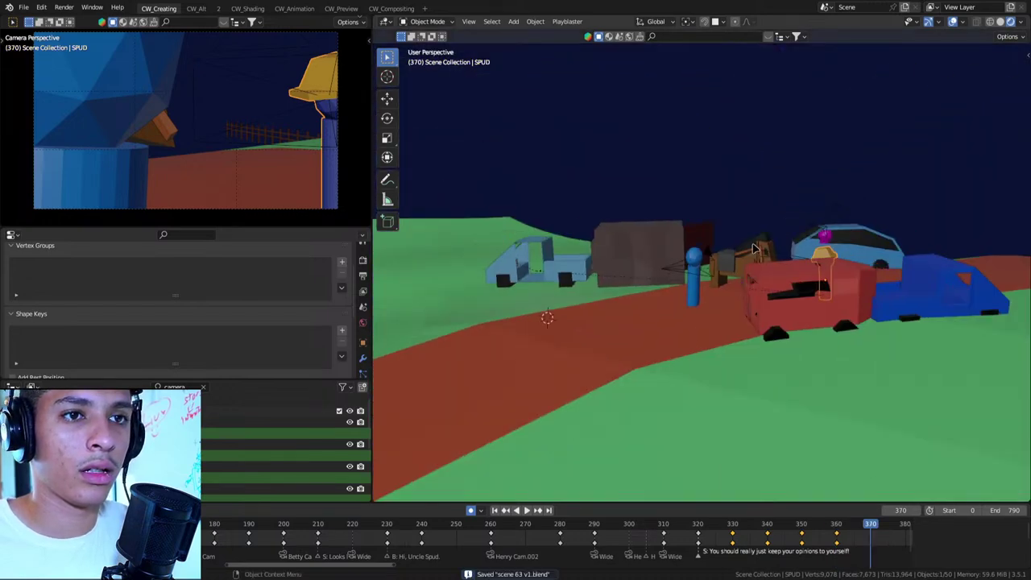
mouse_move(754, 248)
middle_down()
mouse_move(757, 289)
mouse_move(783, 279)
mouse_move(831, 301)
mouse_move(959, 316)
middle_up()
click(962, 316)
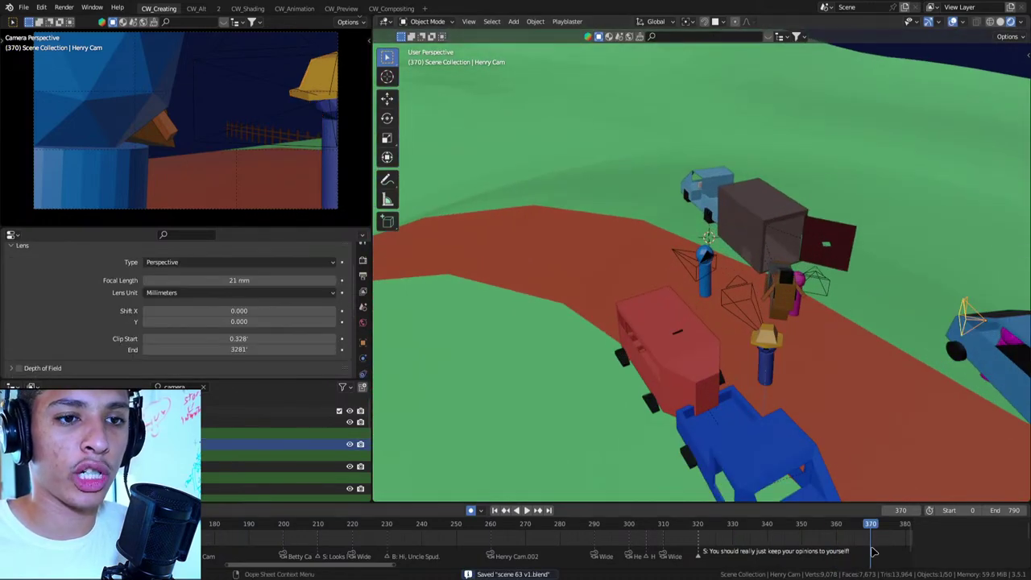
Bind Henry Cam from frame 370 and walk it into the scene past the yellow-hat figure
key(ctrl+b)
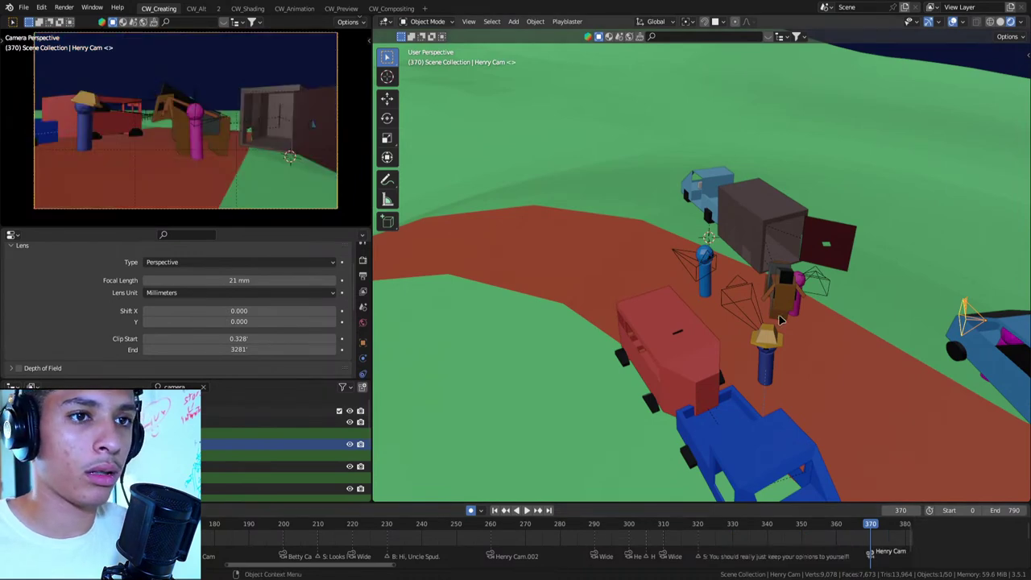
key(KP_0)
key(shift+grave)
key(w)
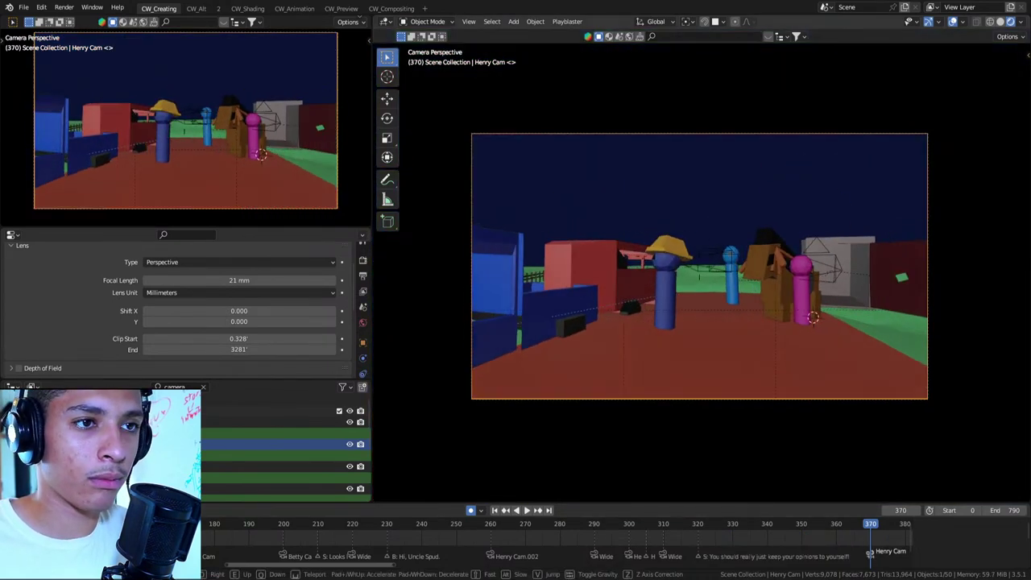
key(s)
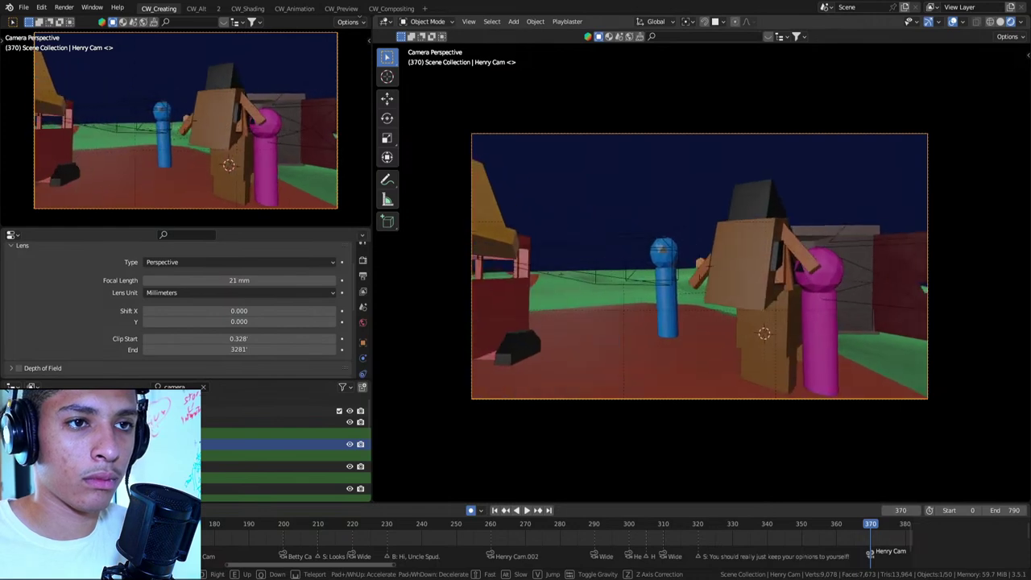
key(a)
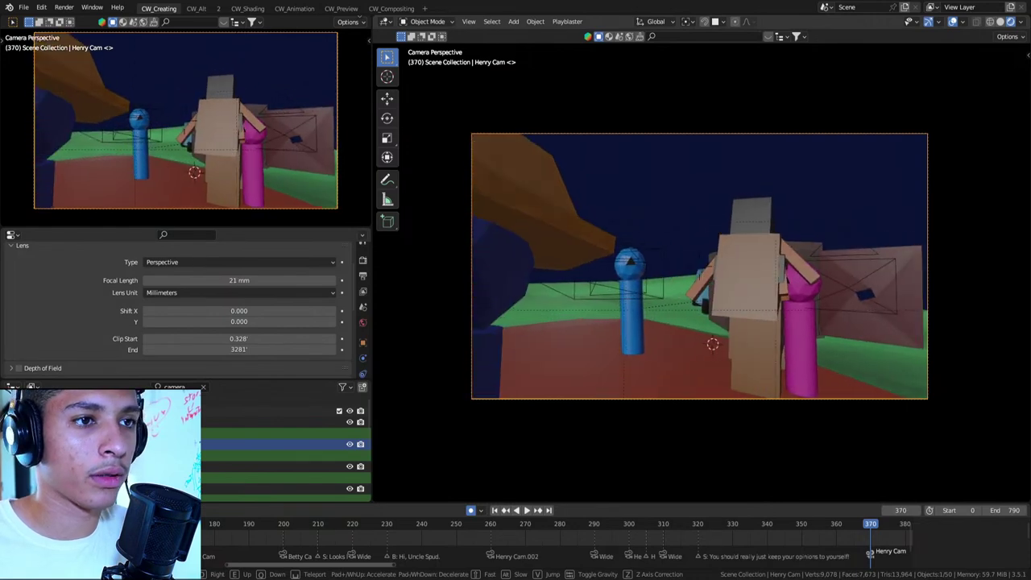
Back Henry Cam off, then fly it forward past the pink figure and blue wall; select SPUD
key(s)
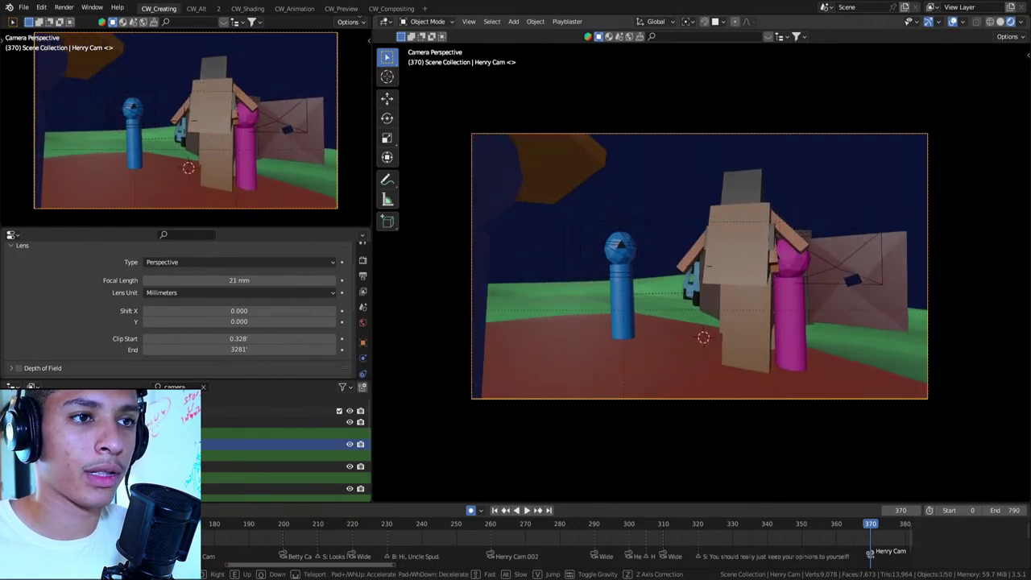
key(s)
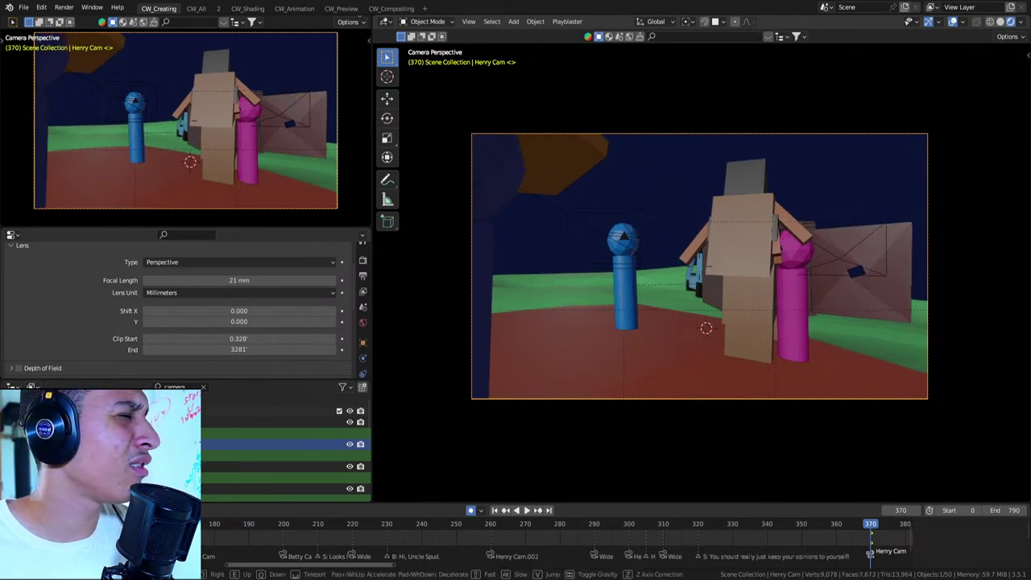
key(w)
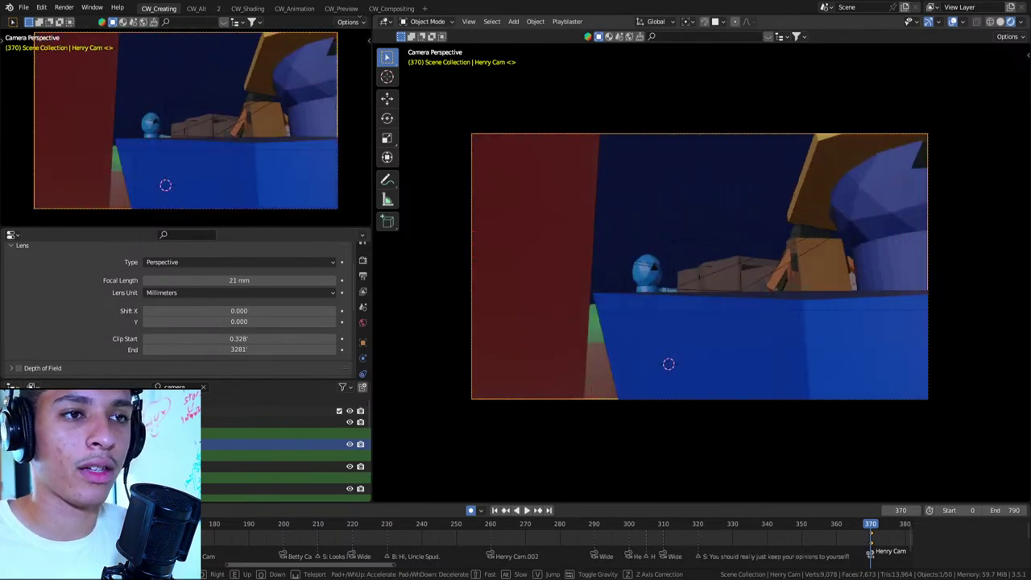
key(w)
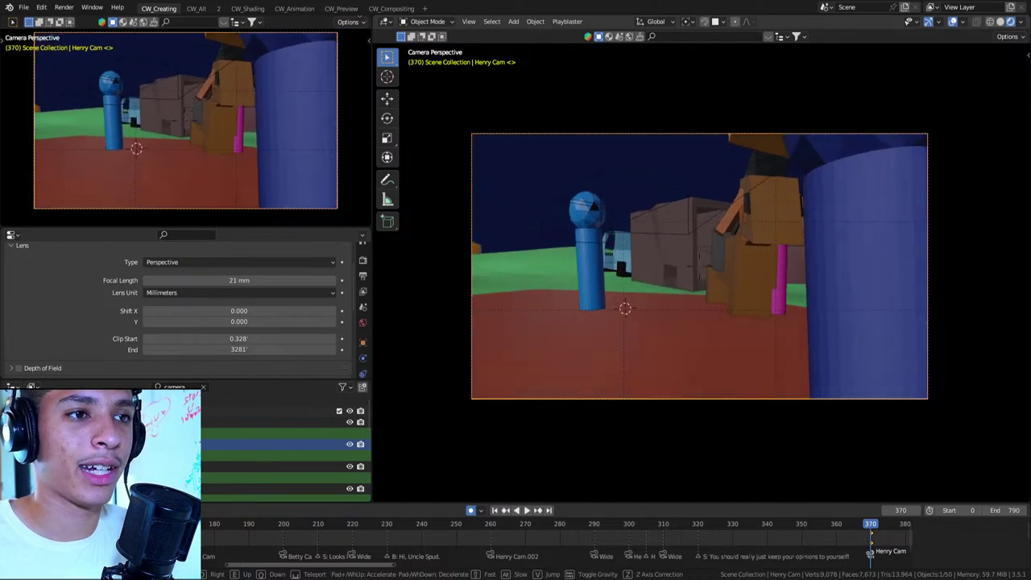
click(991, 292)
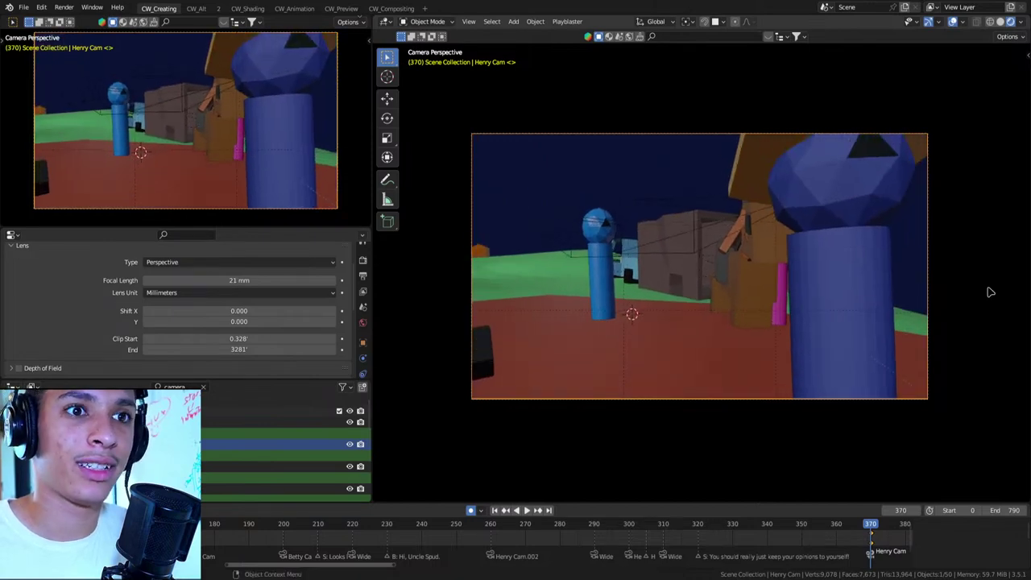
click(835, 263)
Frame the selected SPUD figure in the Blender viewport
key(KP_Decimal)
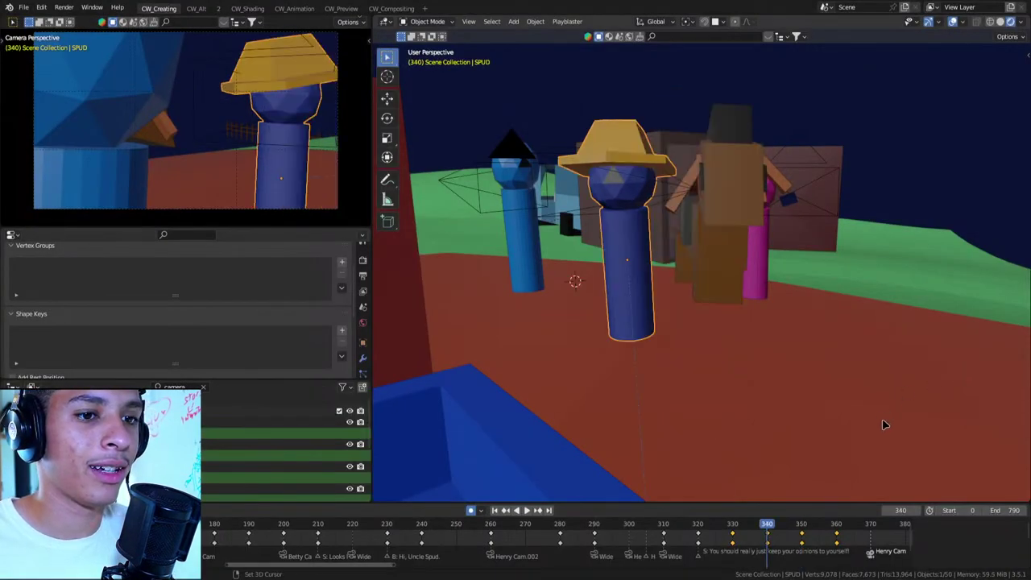
Step through keyframes 340 to 370 to check the new Henry Cam shot
key(Up)
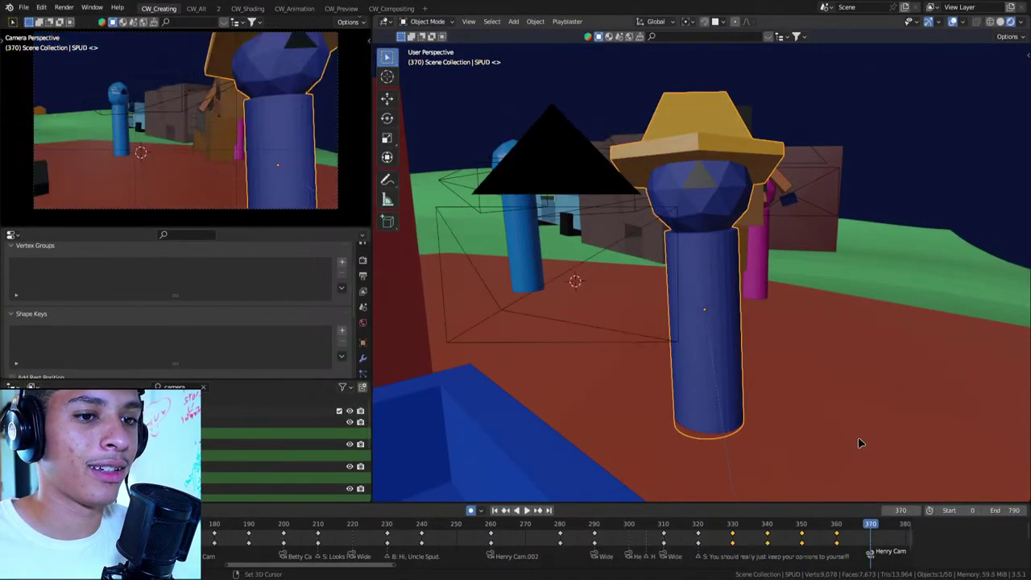
key(Down)
key(Down)
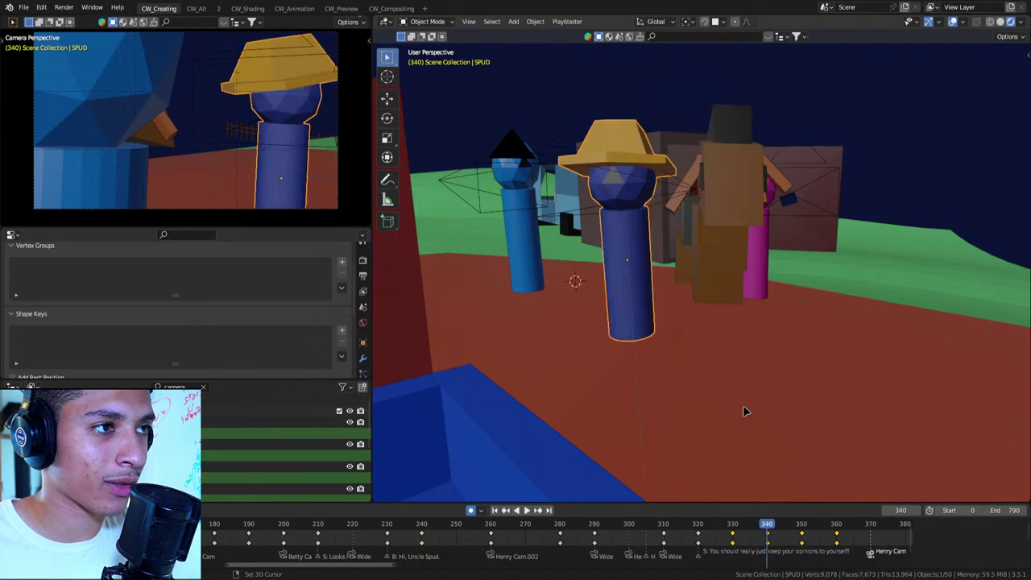
key(Down)
key(Down)
key(Down)
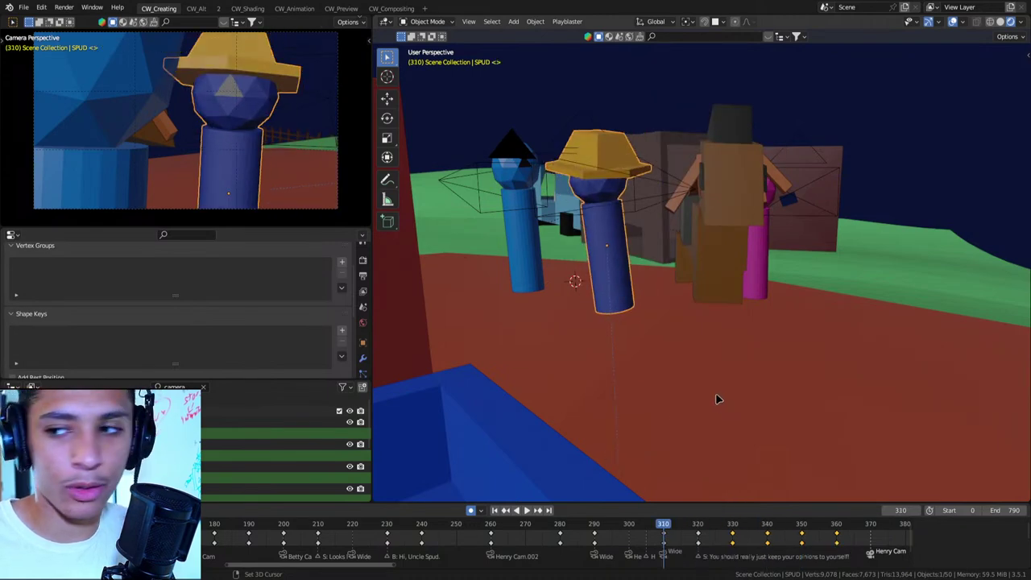
key(Up)
key(Up)
key(Up)
key(Up)
key(Up)
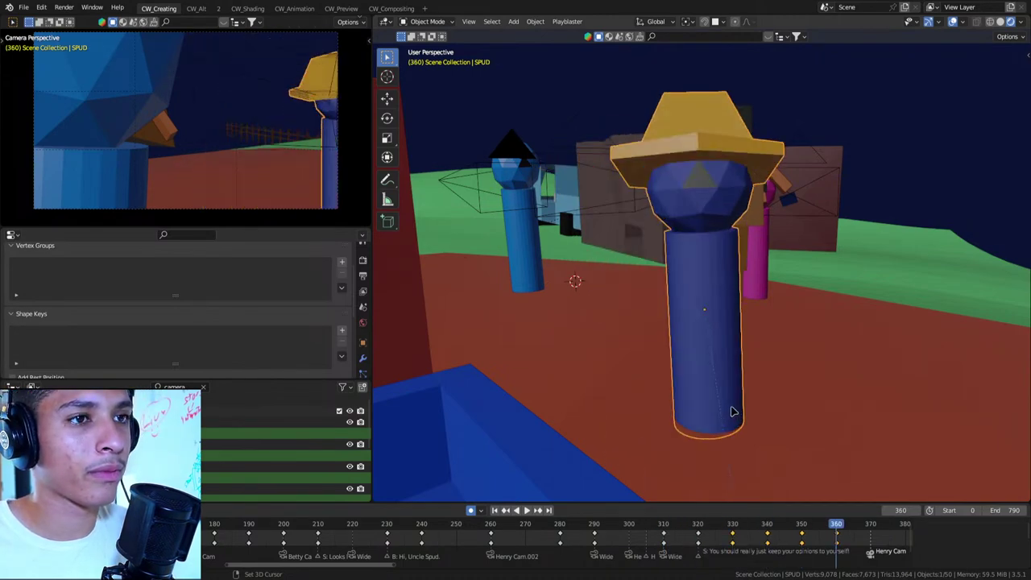
scroll(755, 405, down, 3)
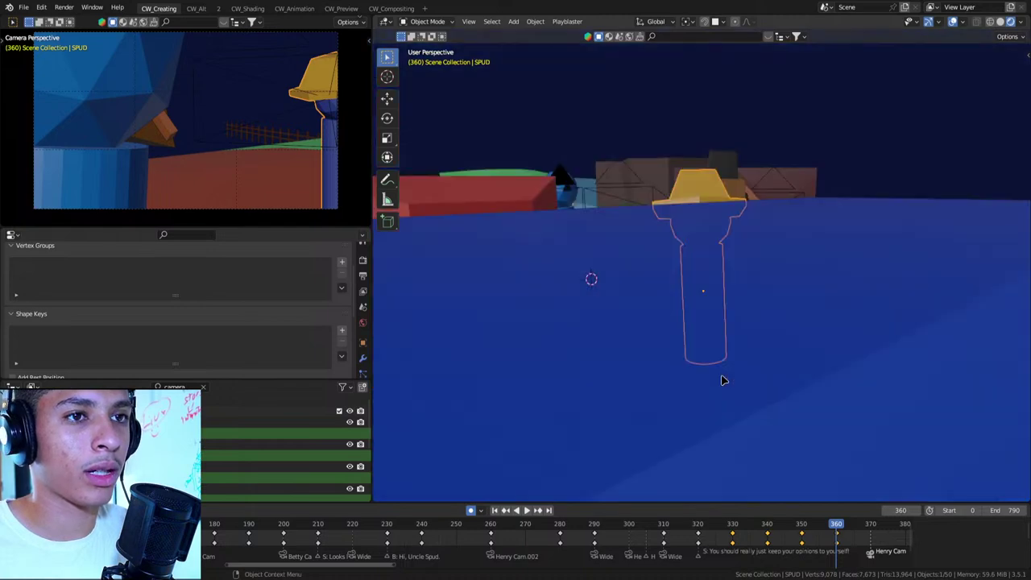
key(Up)
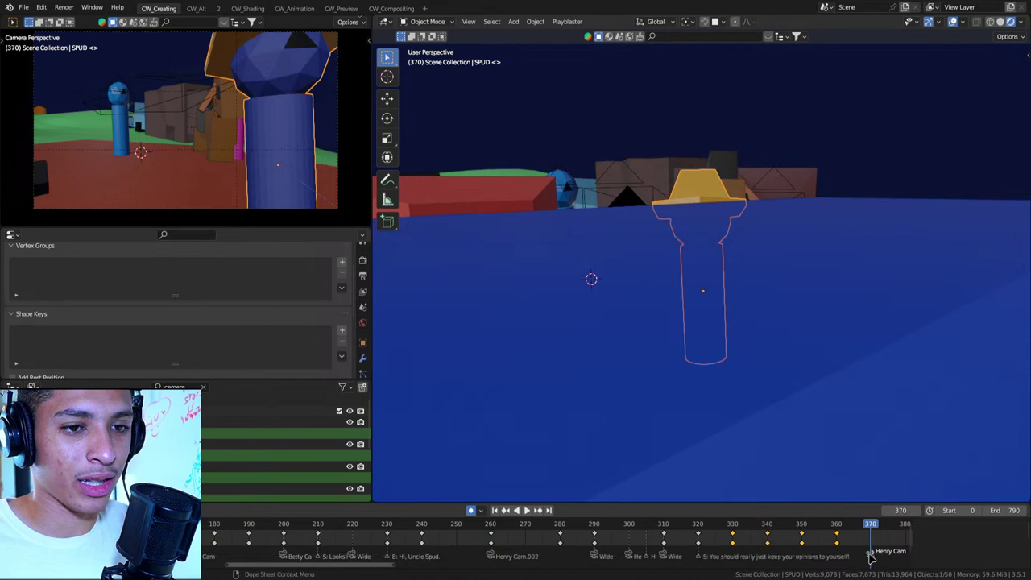
Move the Henry Cam marker to about frame 362, check the cut at 360, and view through the camera
drag(872, 556, 844, 556)
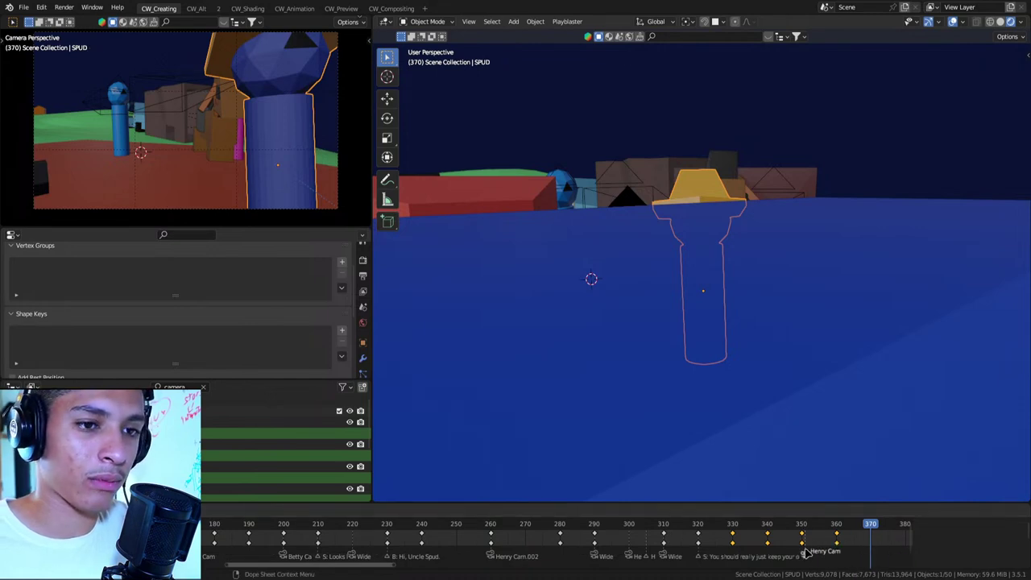
drag(806, 554, 751, 540)
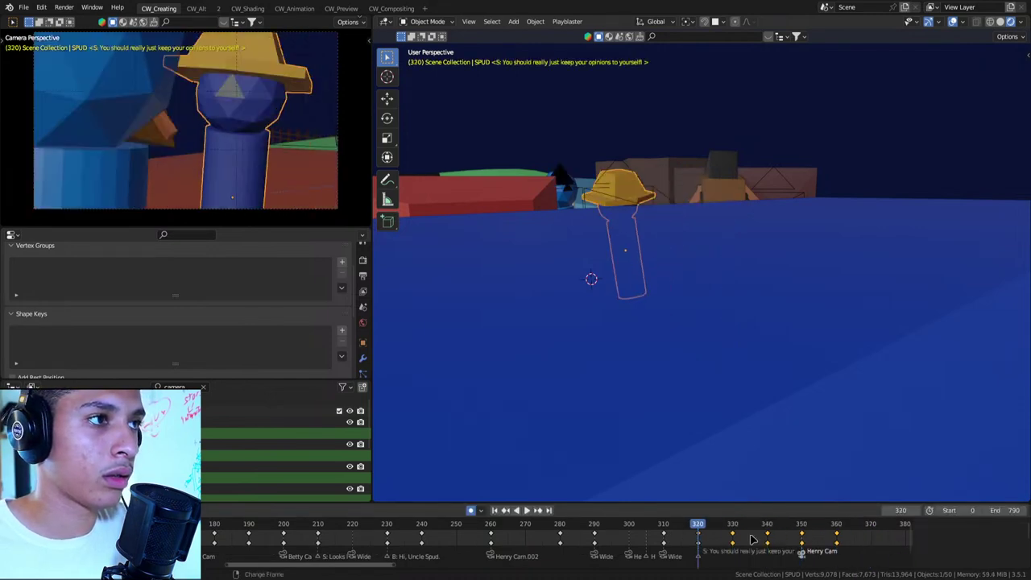
key(space)
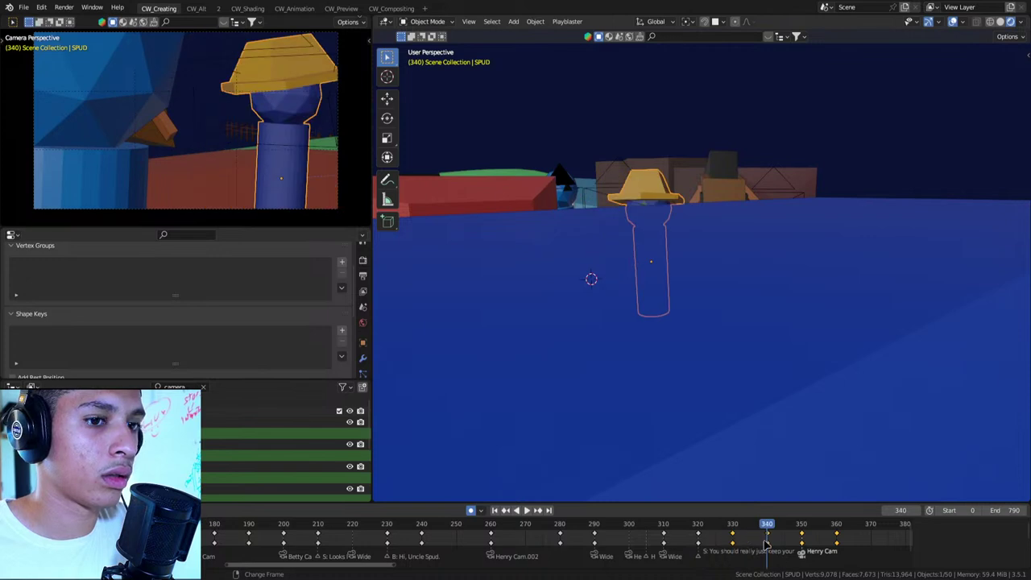
key(Up)
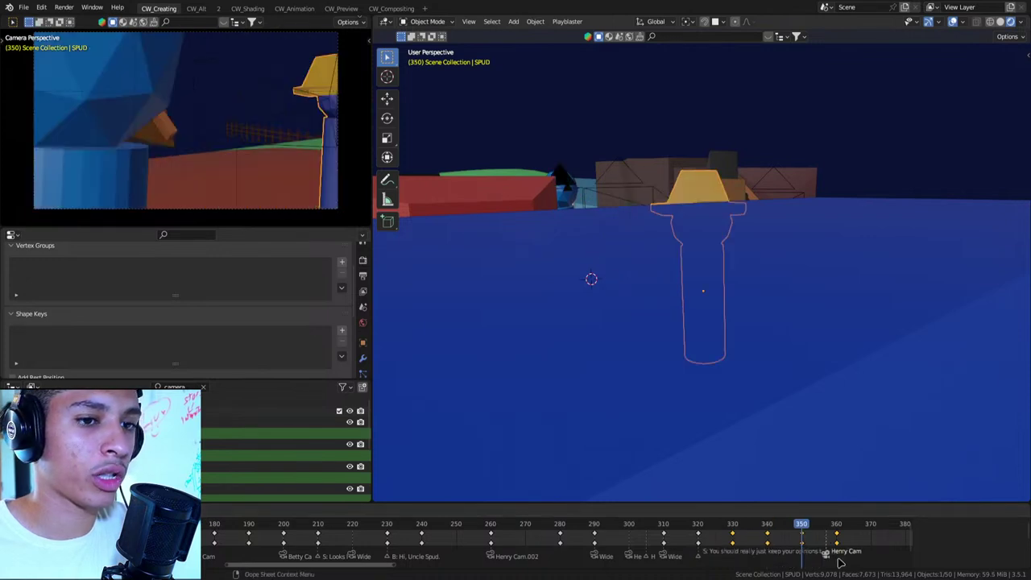
key(Up)
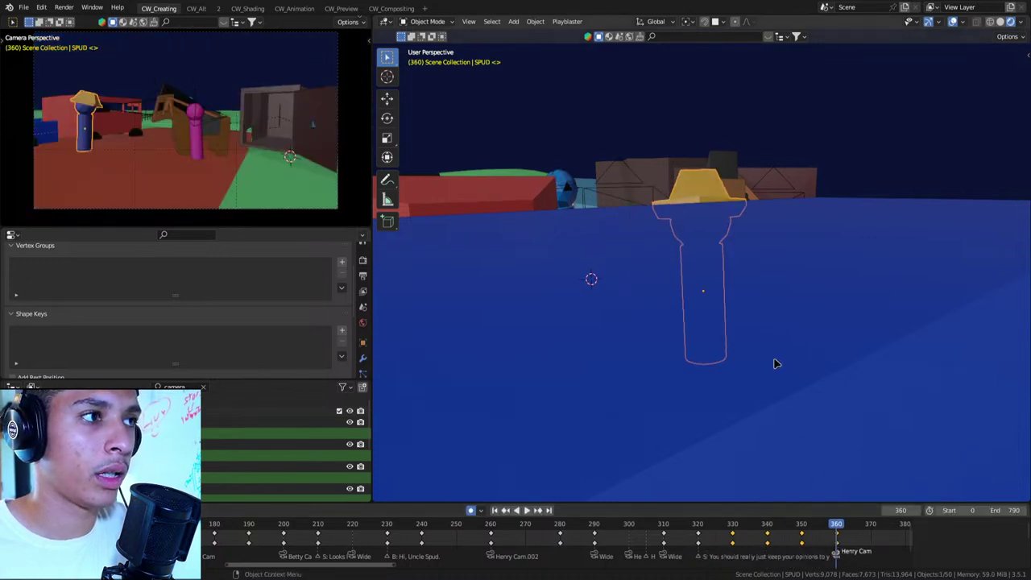
key(Down)
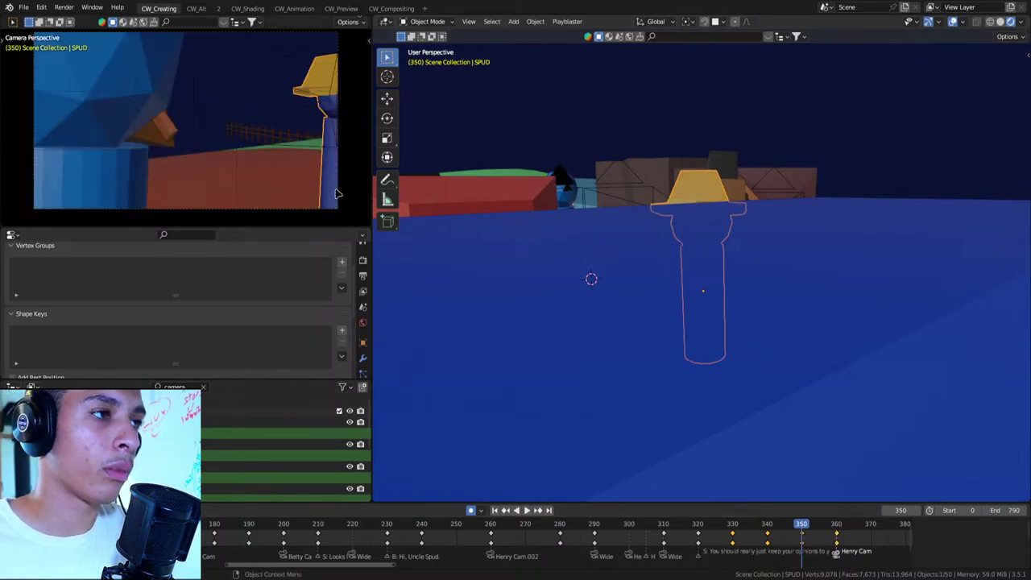
key(Up)
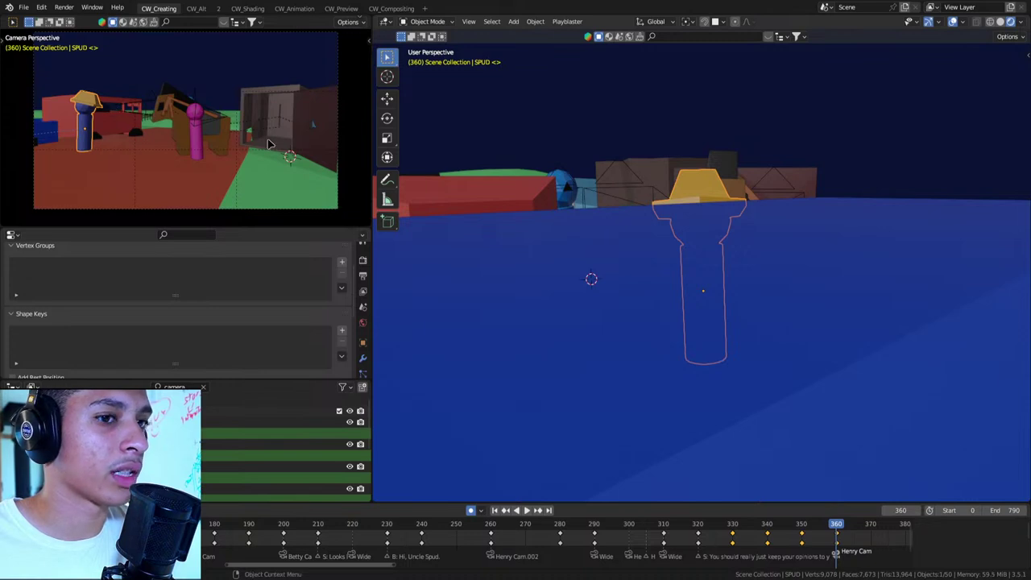
key(KP_0)
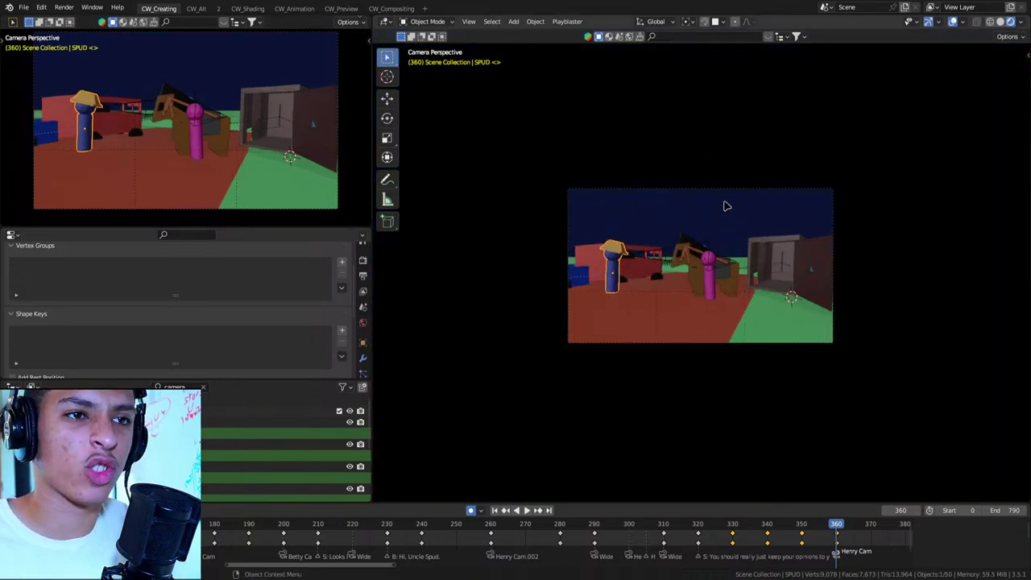
Select Henry Cam, view through it, and compare framing between frames 350 and 360
click(266, 444)
key(ctrl+KP_0)
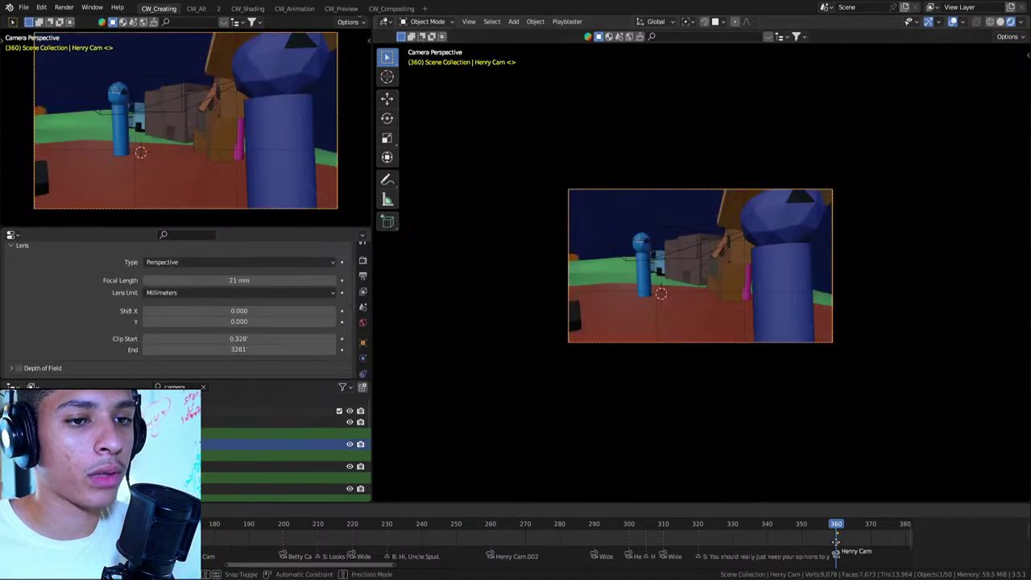
key(Down)
key(Up)
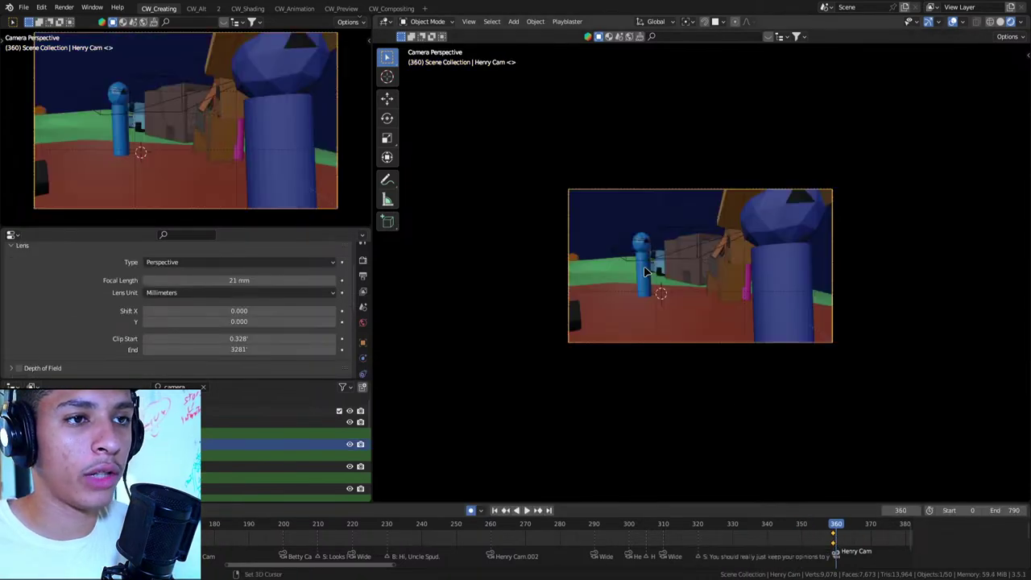
key(Down)
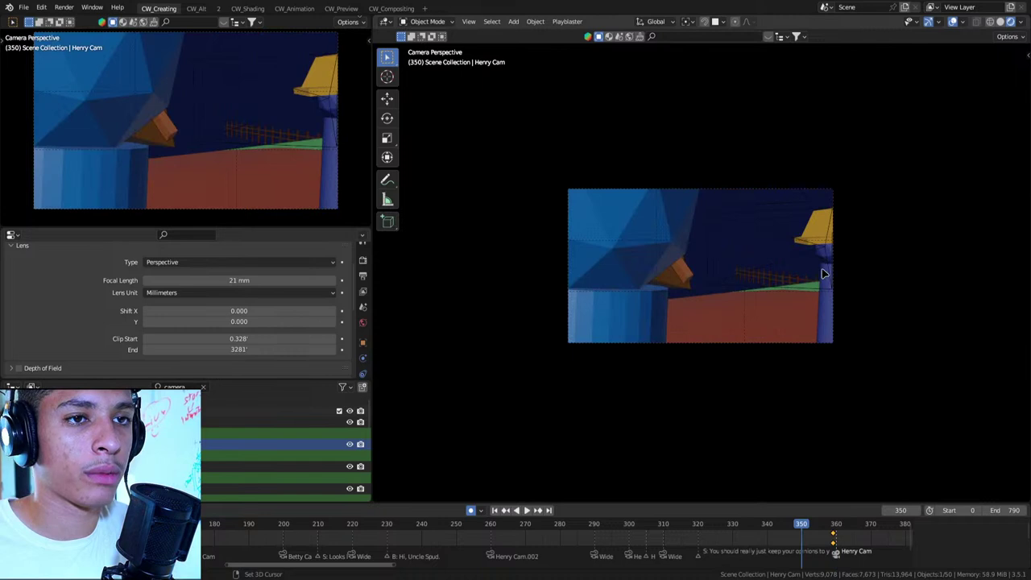
key(Up)
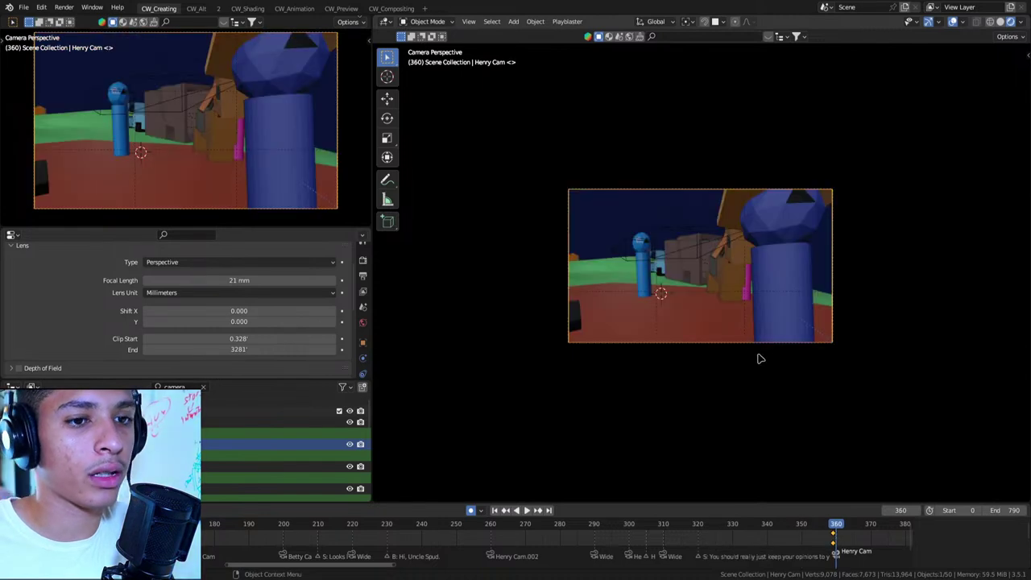
key(Left)
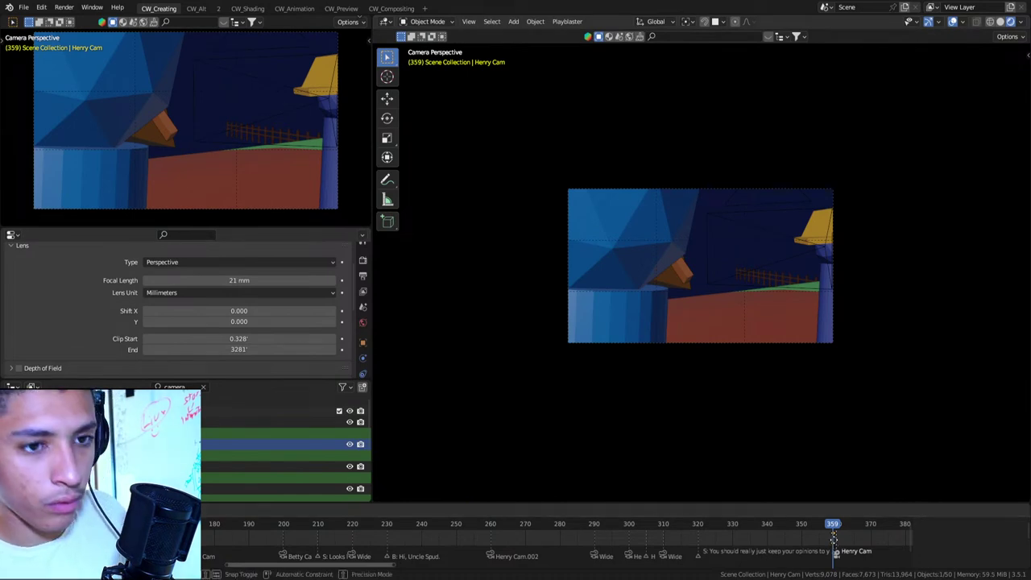
key(Right)
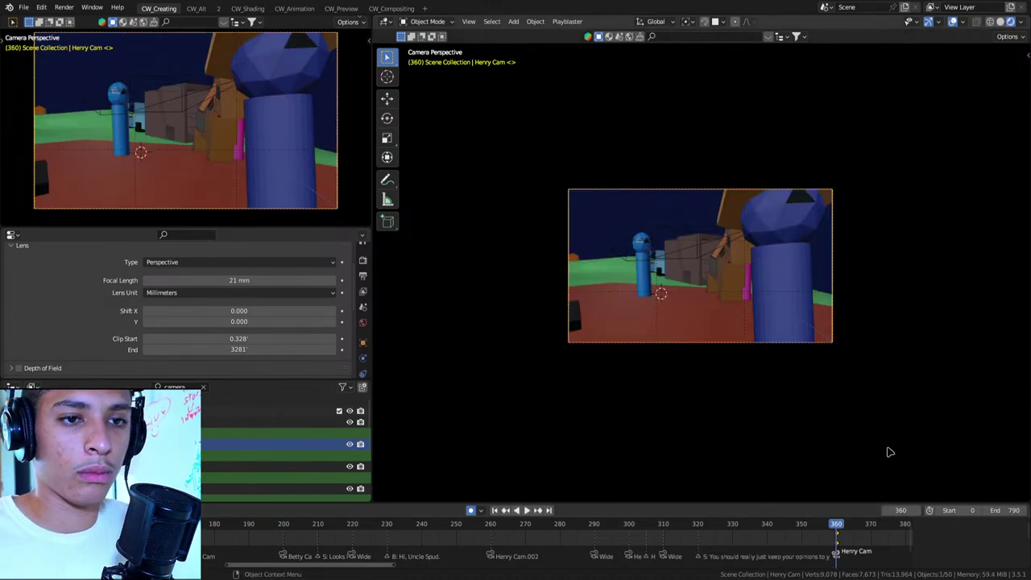
Walk Henry Cam toward the house and blue pillar, trying lens lengths before returning to 21 mm
key(shift+grave)
key(w)
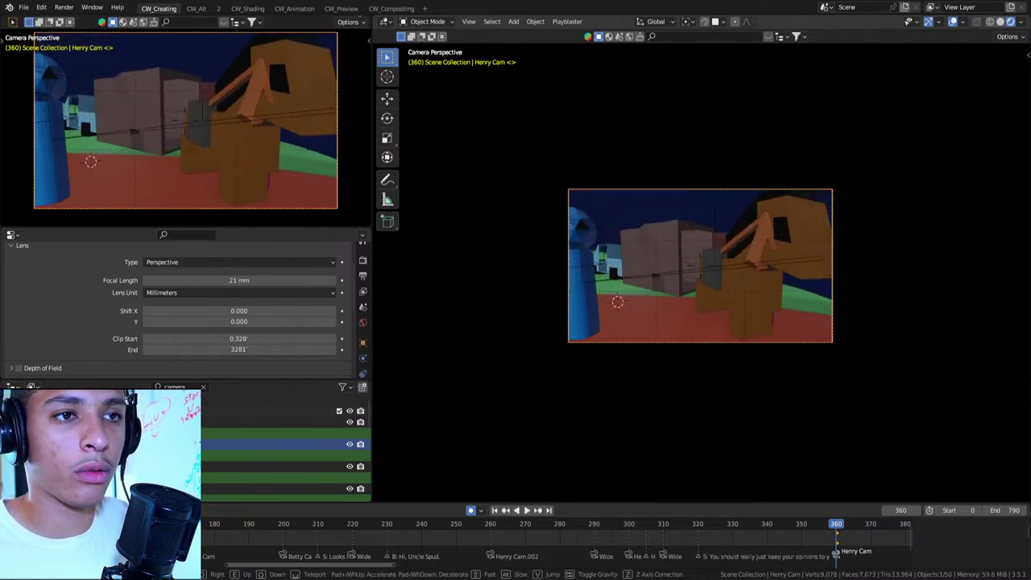
click(780, 281)
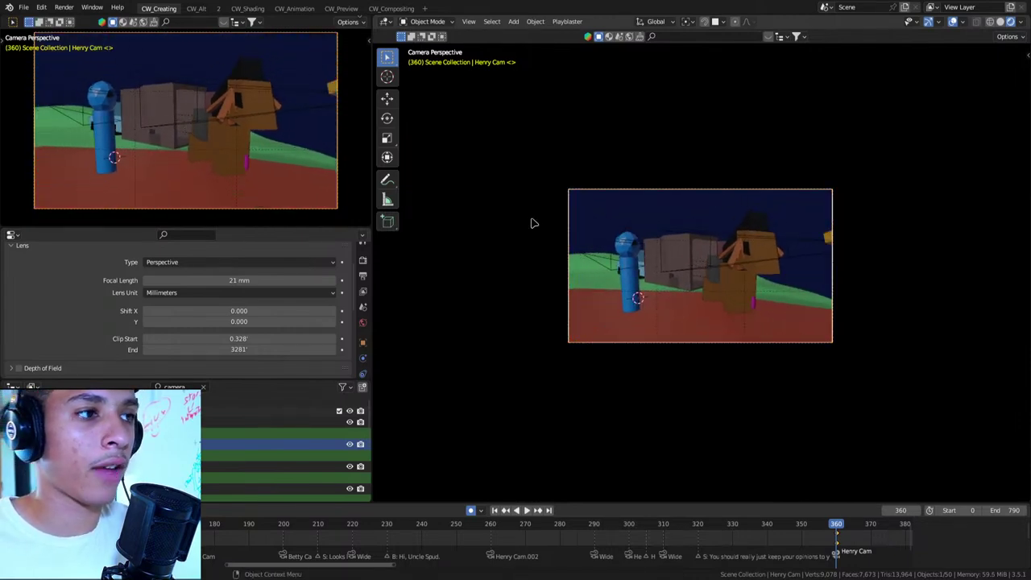
drag(239, 281, 274, 280)
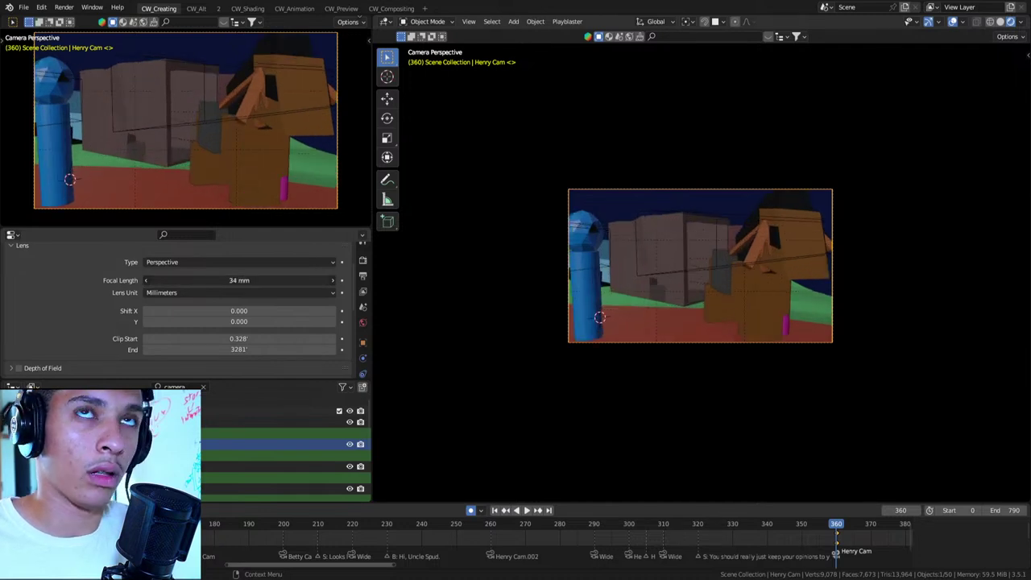
drag(239, 280, 218, 280)
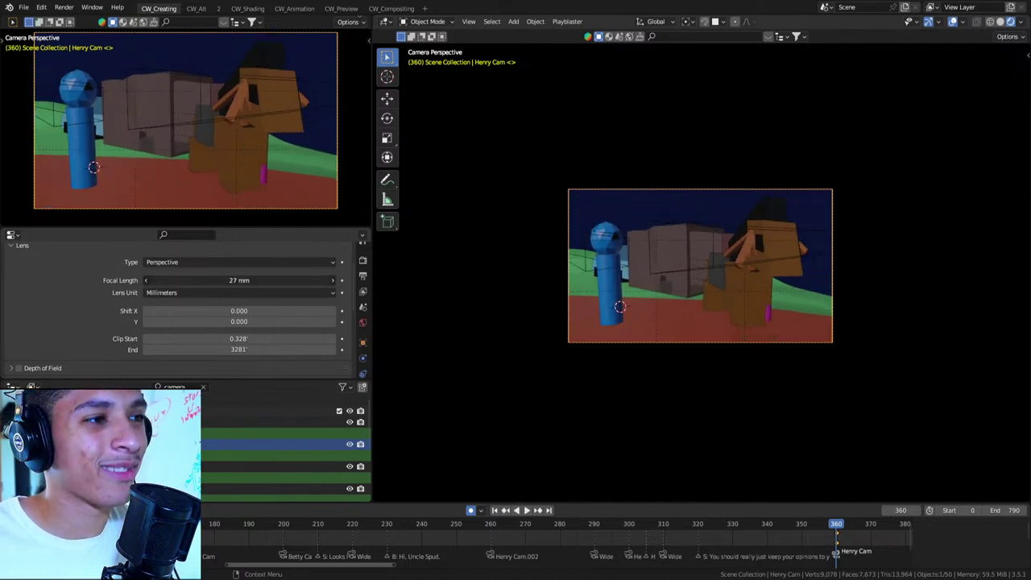
key(ctrl+z)
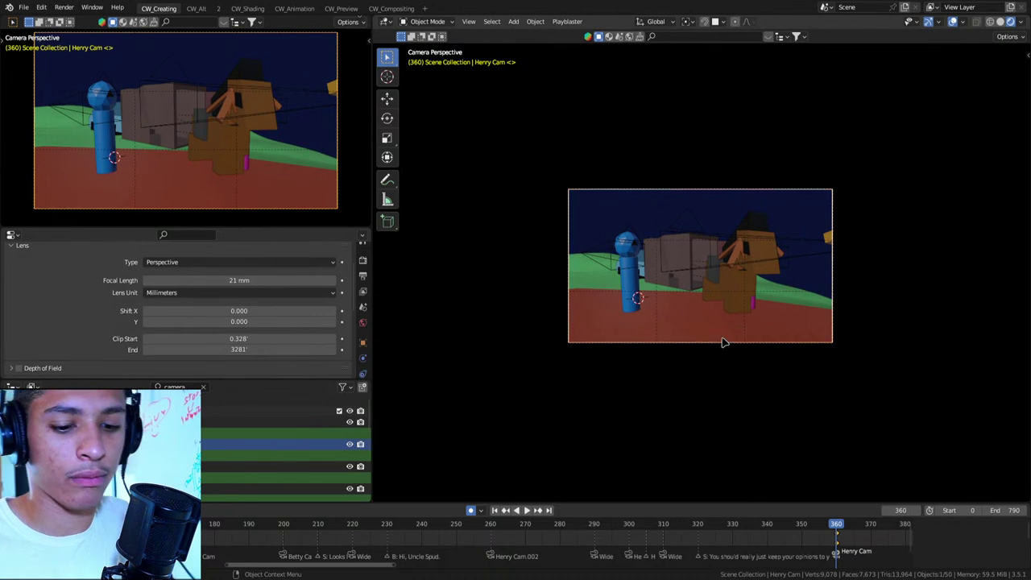
Key focal length 21 mm at frame 170 and 30 mm at 360, then angle the camera toward the red wall
key(ctrl+z)
click(342, 280)
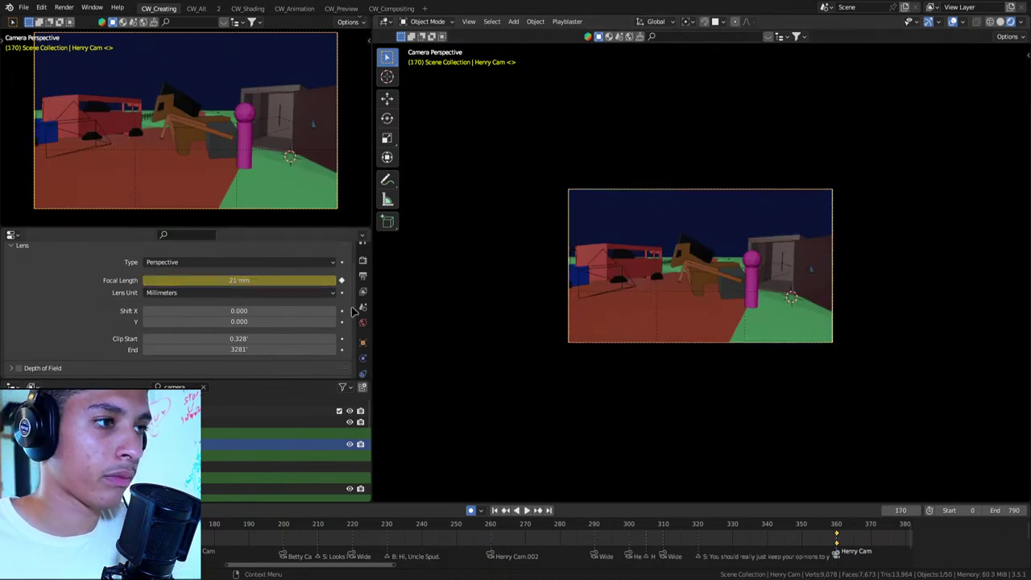
key(Up)
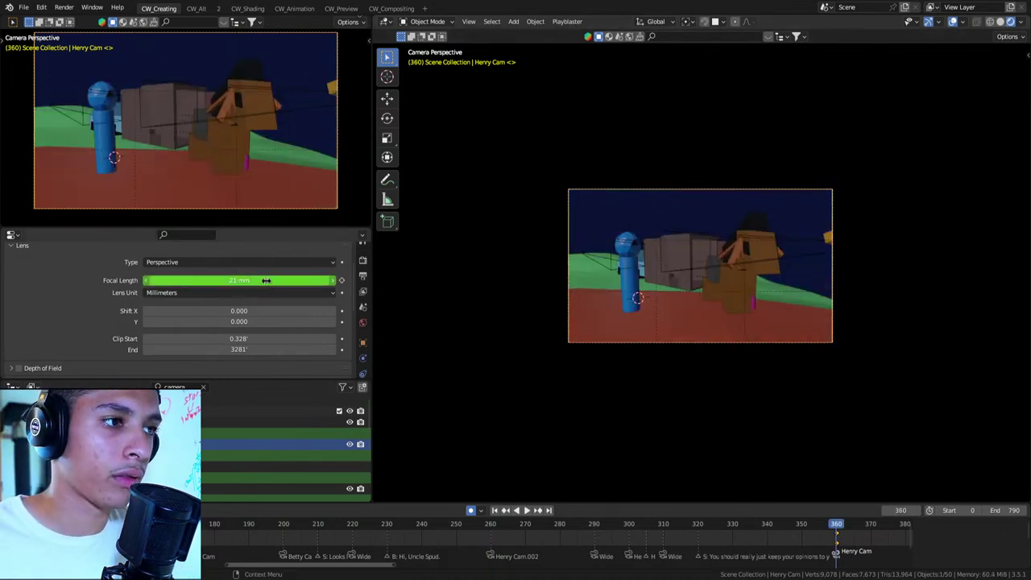
mouse_move(239, 280)
mouse_down()
mouse_move(266, 280)
mouse_move(229, 280)
mouse_up()
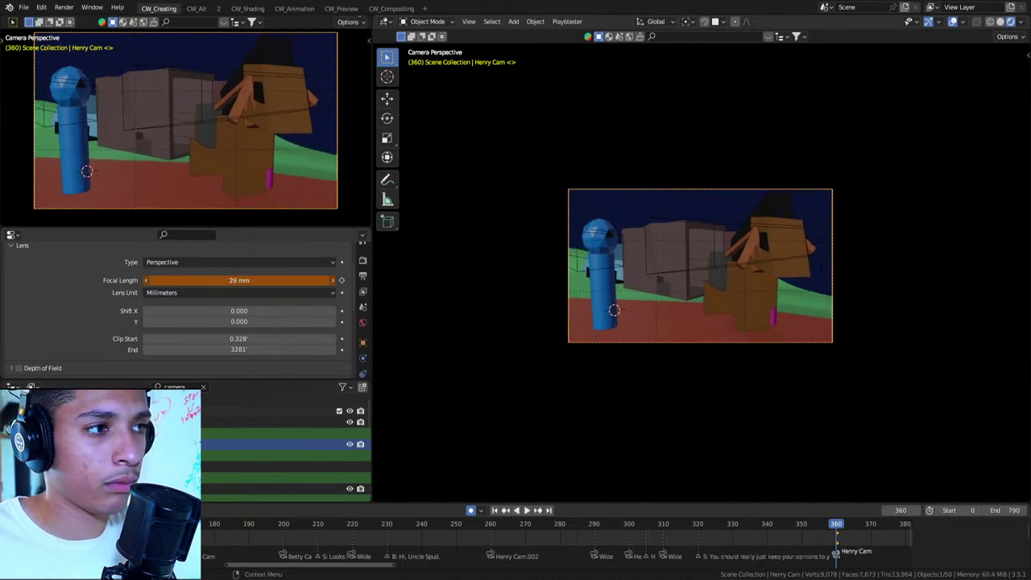
drag(230, 280, 235, 280)
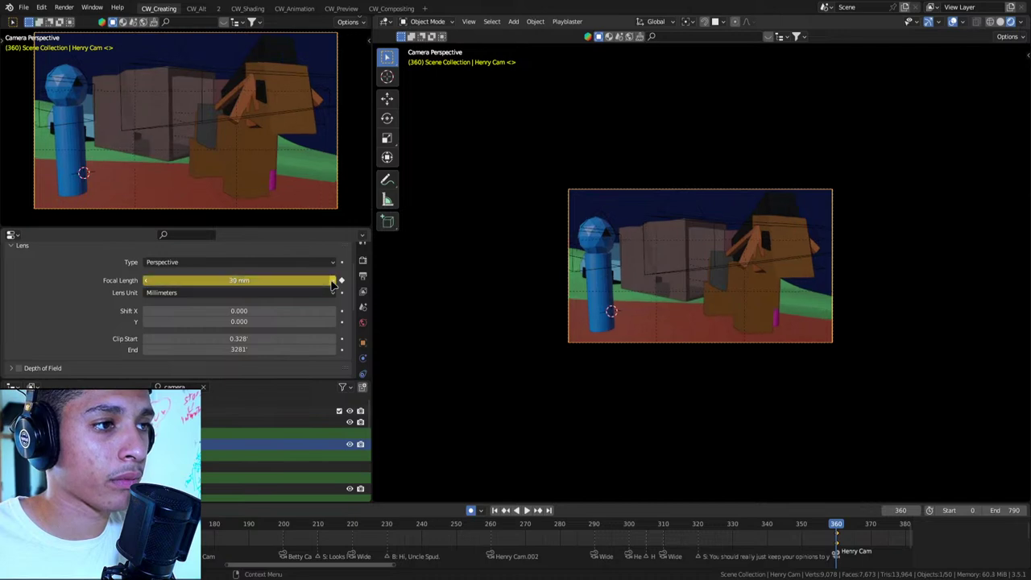
click(342, 281)
middle_drag(686, 300, 830, 317)
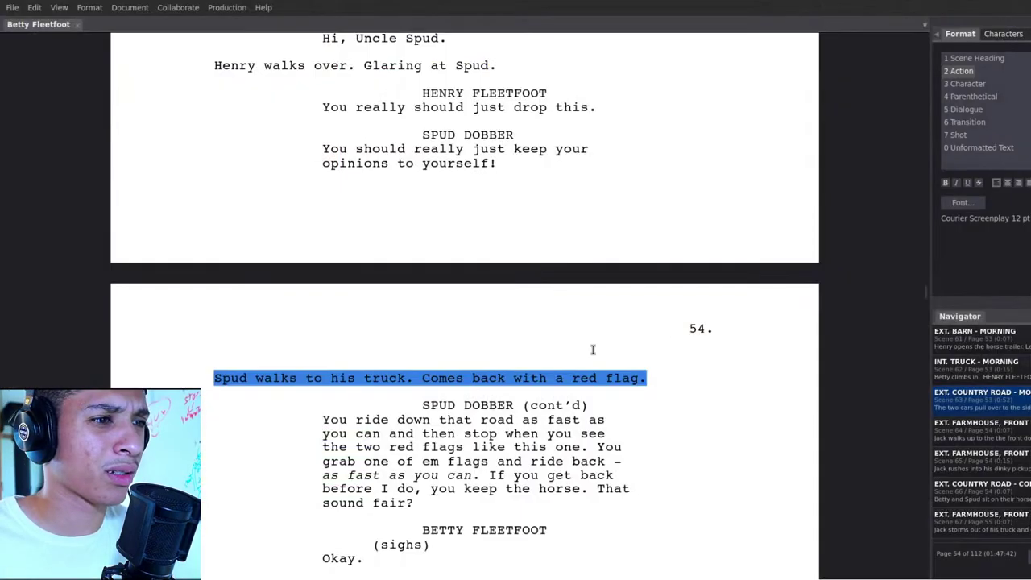
Scroll down to page 54 and place the cursor in Spud's red flags dialogue line
scroll(539, 357, down, 1)
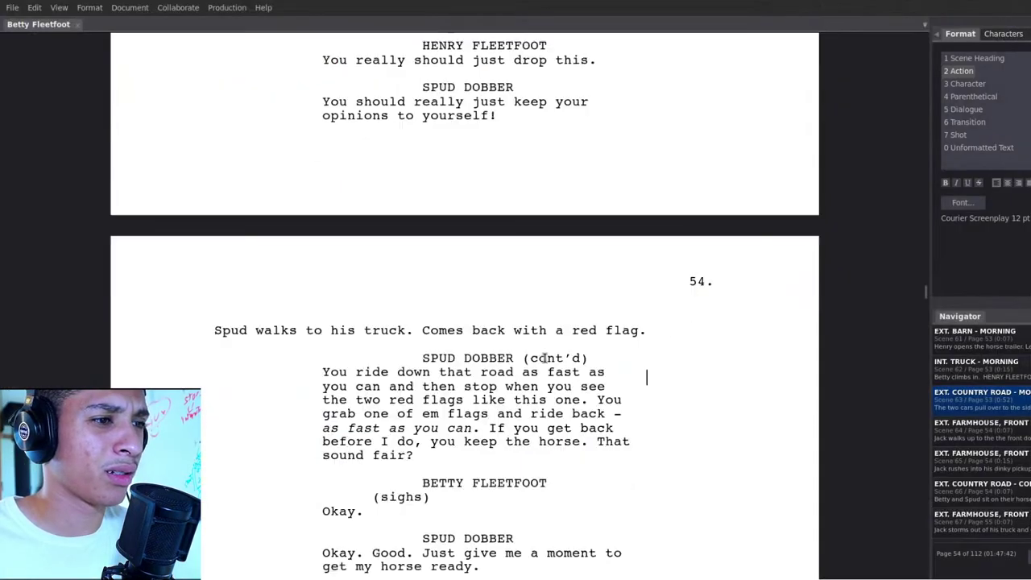
scroll(539, 357, down, 1)
scroll(430, 338, down, 1)
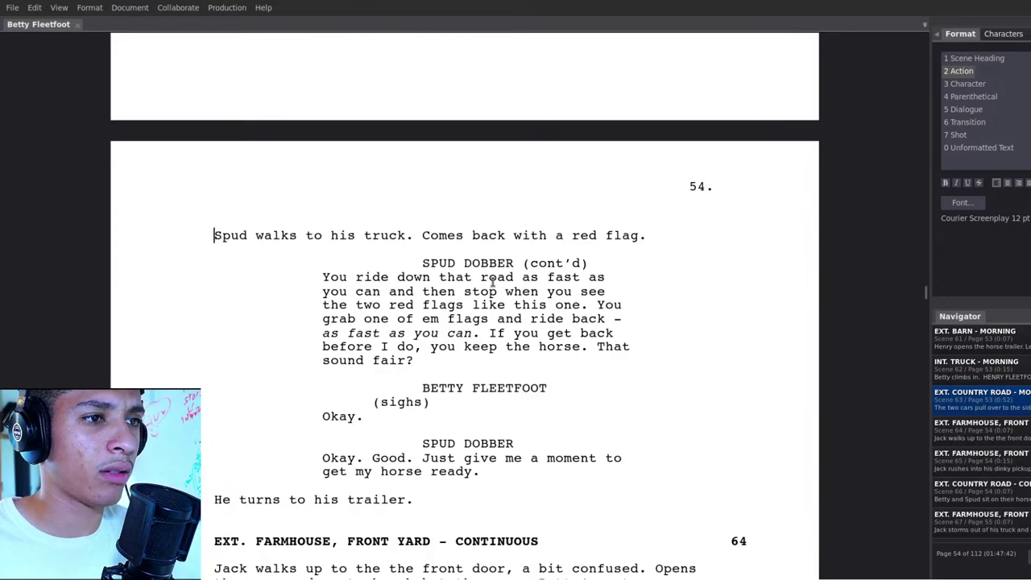
click(392, 306)
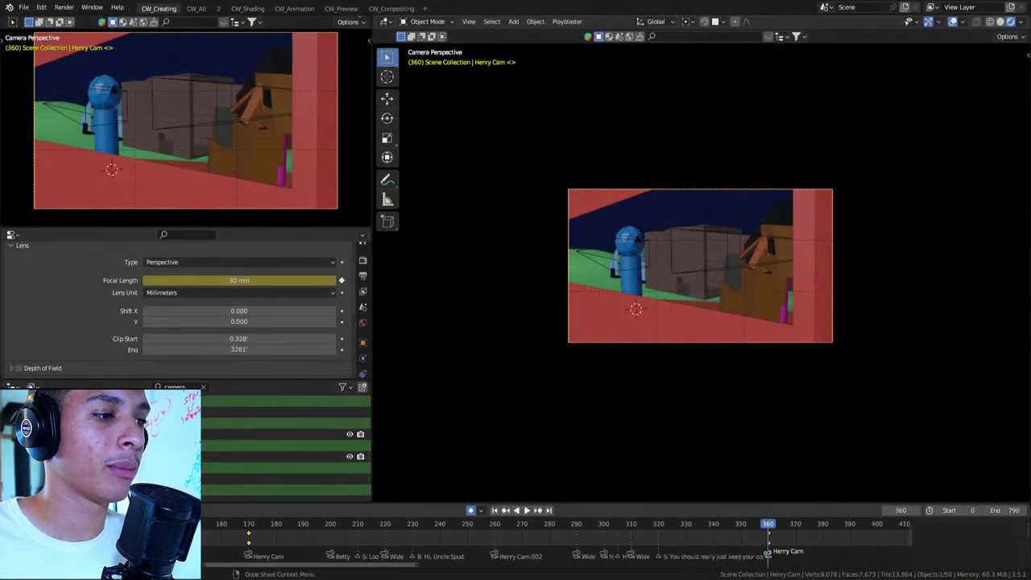
Play the animation from the start and pause at frame 27
scroll(508, 536, down, 1)
key(shift+Left)
key(space)
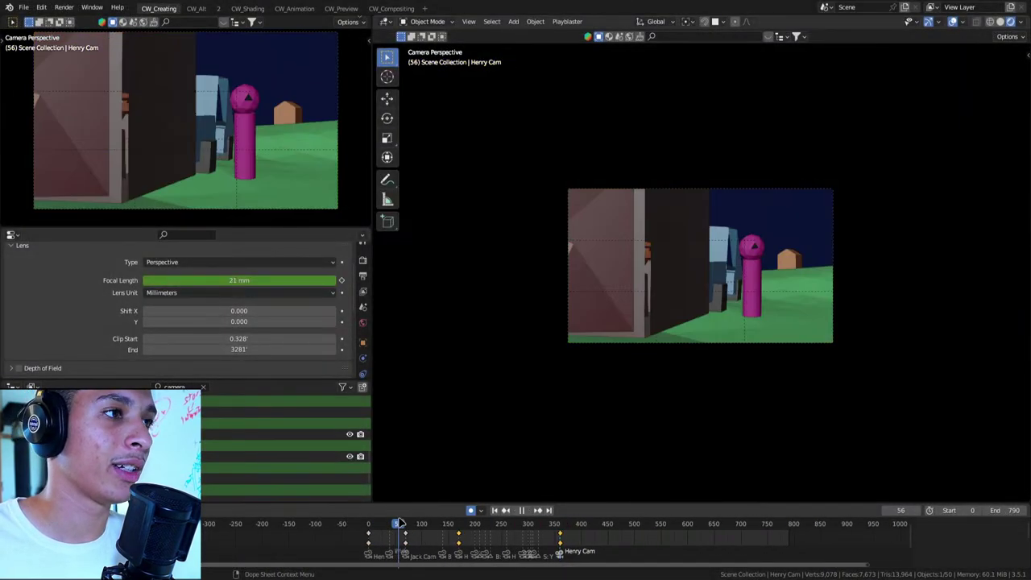
key(space)
Swing the side viewport out over the road, fence and truck
scroll(232, 121, up, 4)
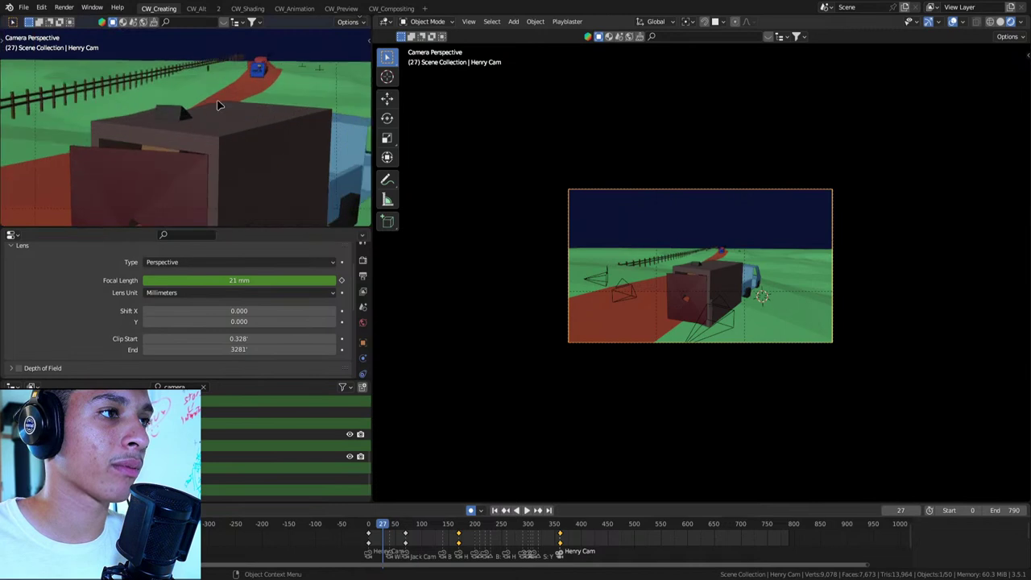
scroll(234, 65, up, 2)
scroll(254, 133, down, 3)
mouse_move(255, 132)
middle_down()
mouse_move(256, 122)
mouse_move(306, 163)
middle_up()
click(291, 96)
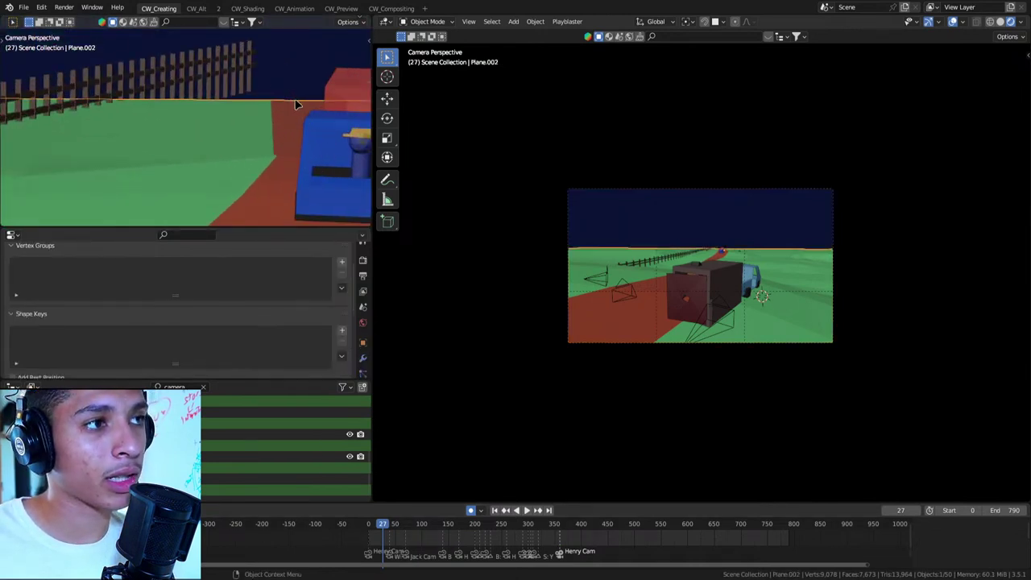
middle_drag(290, 109, 266, 149)
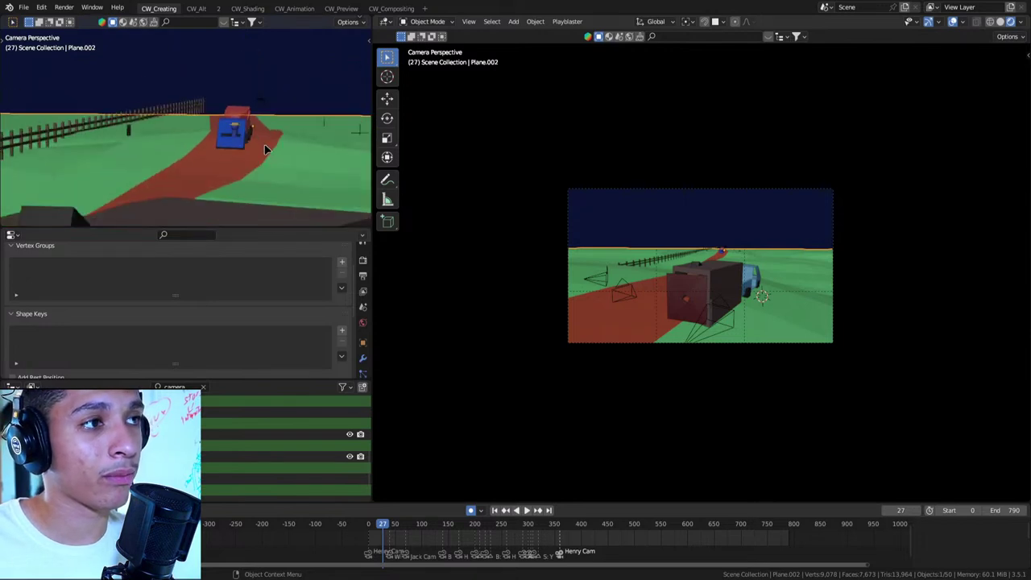
Step back to frame 7, play on to frame 57, then resume toward the car shot
key(ctrl+shift+space)
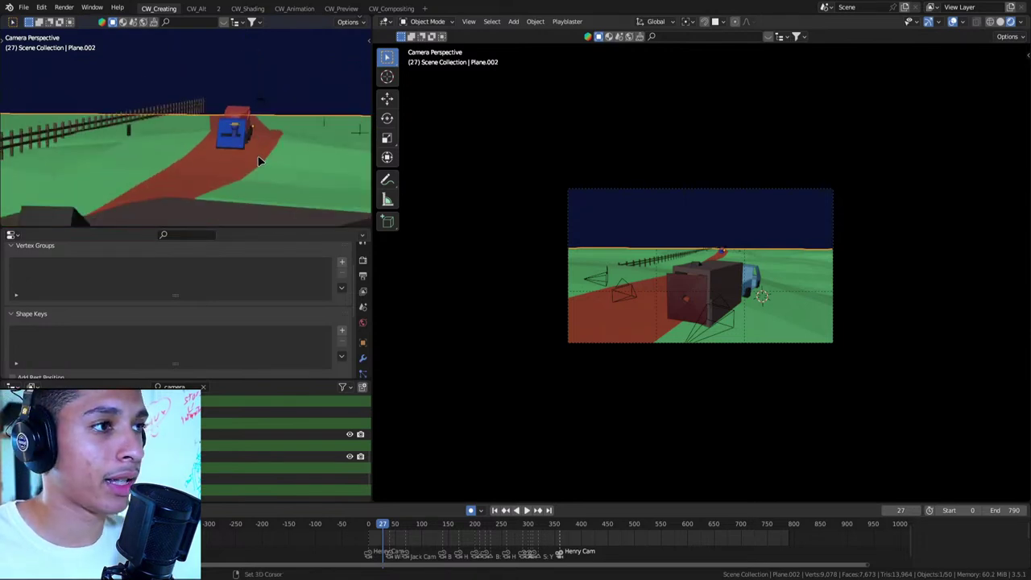
key(space)
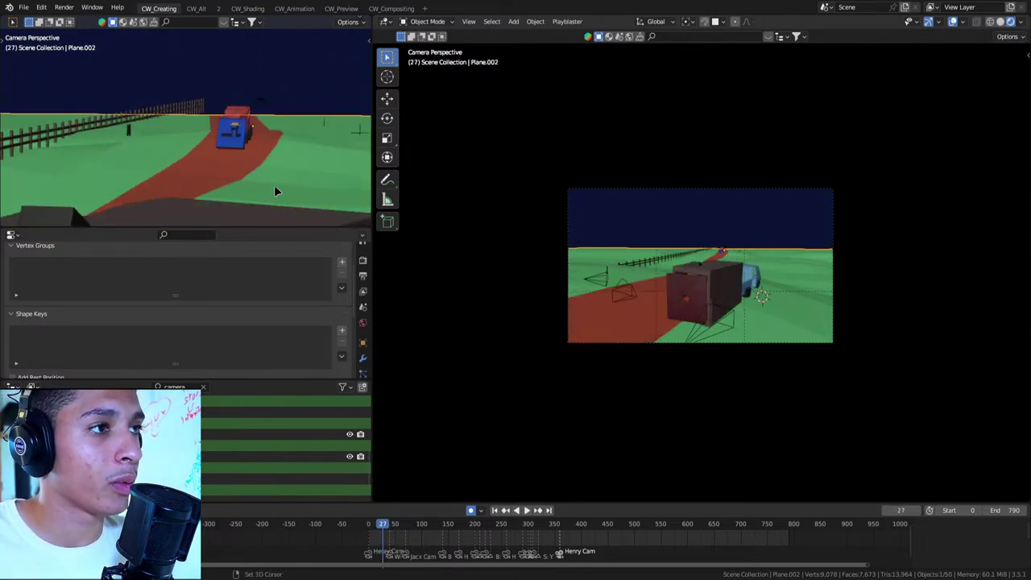
key(space)
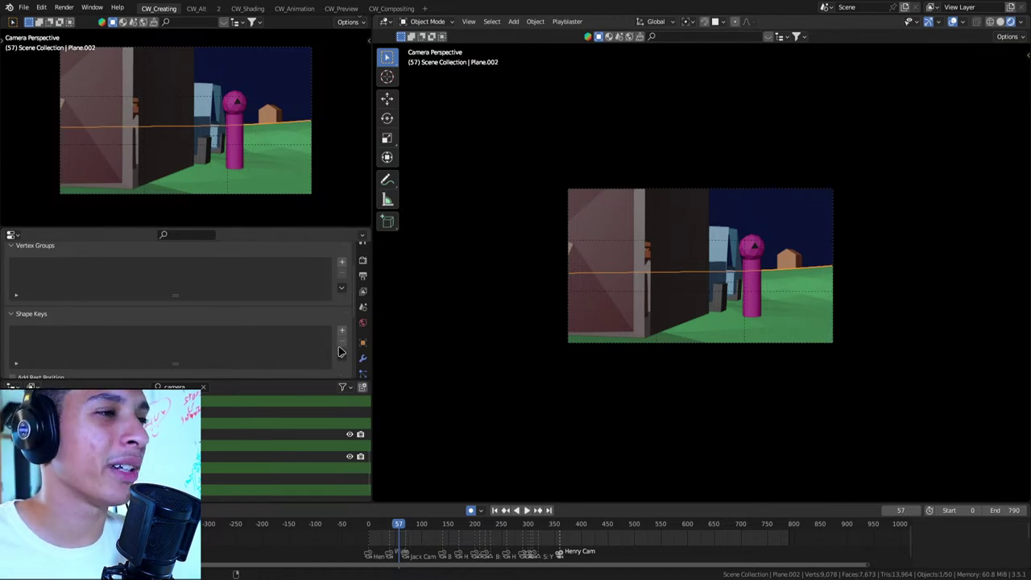
key(space)
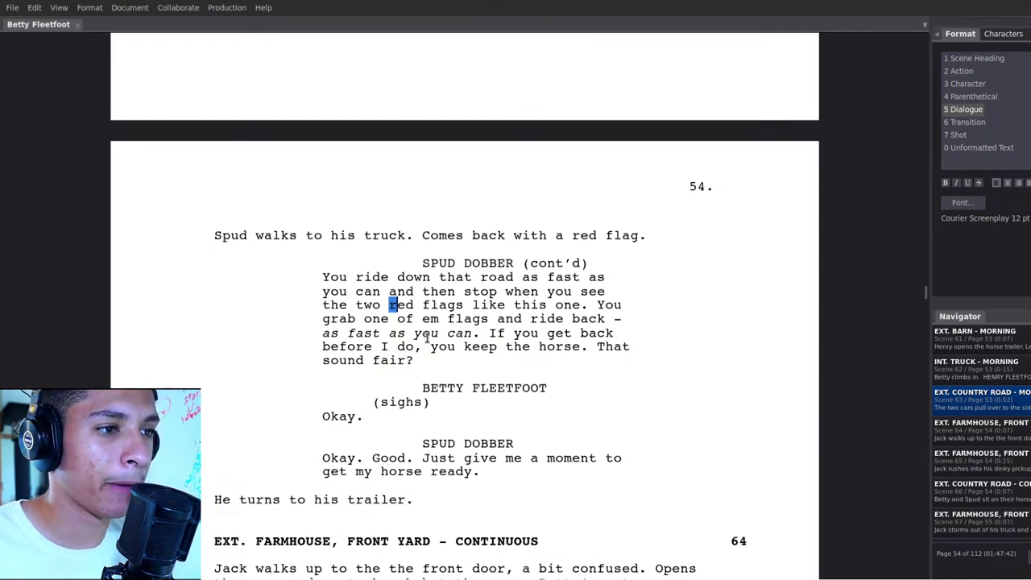
scroll(427, 338, down, 1)
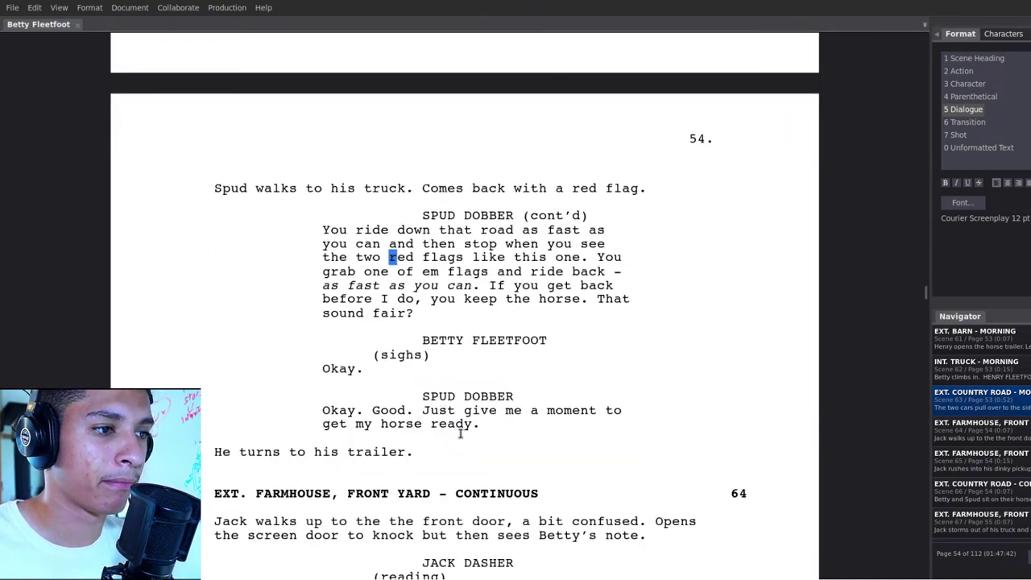
scroll(460, 434, down, 2)
scroll(464, 424, up, 2)
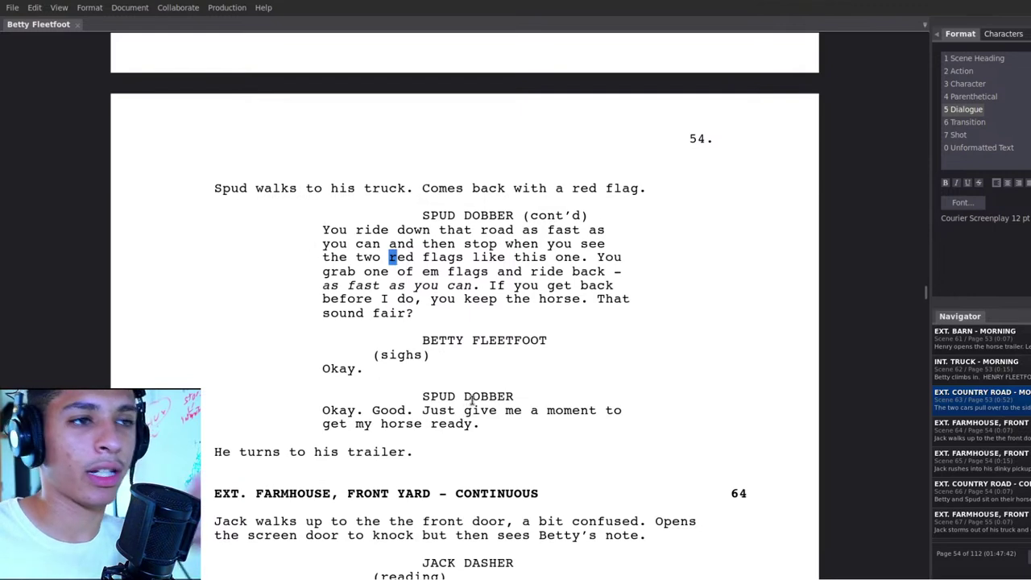
scroll(471, 403, up, 1)
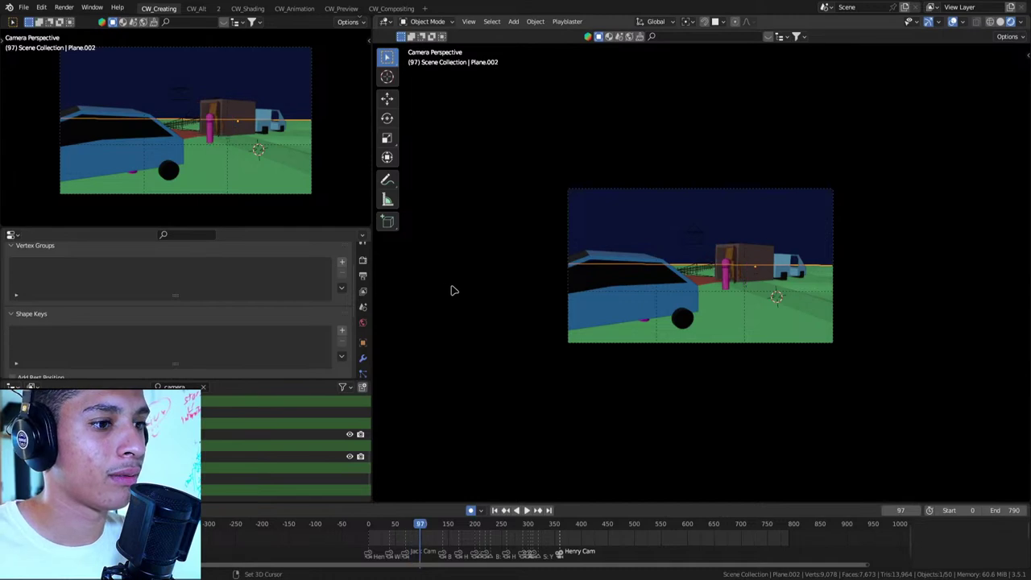
At frame 360, turn Henry -15.6° around the Z axis
click(526, 510)
drag(502, 525, 562, 528)
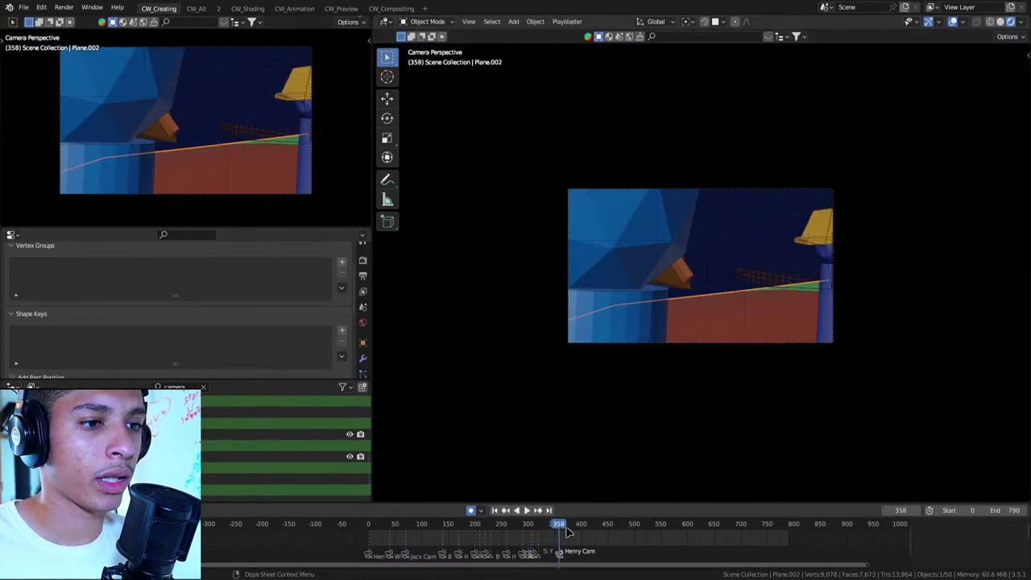
key(Right)
key(Right)
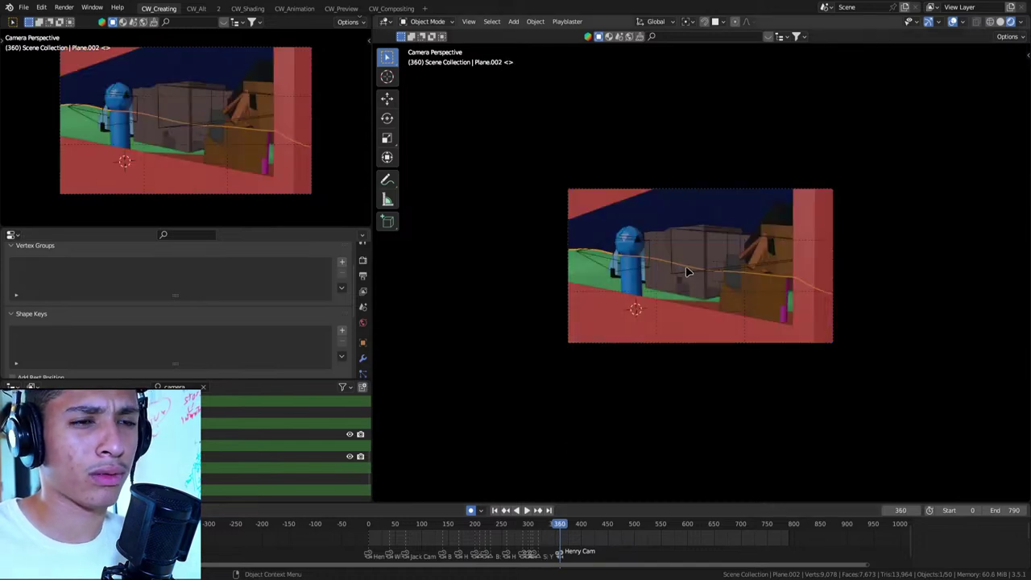
scroll(687, 272, up, 3)
click(585, 243)
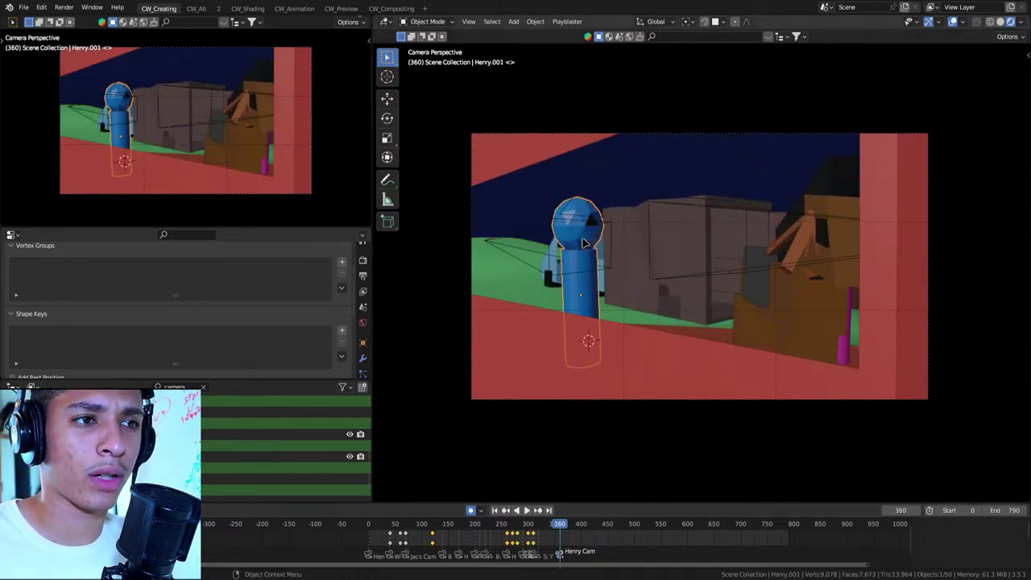
key(r)
key(z)
click(729, 251)
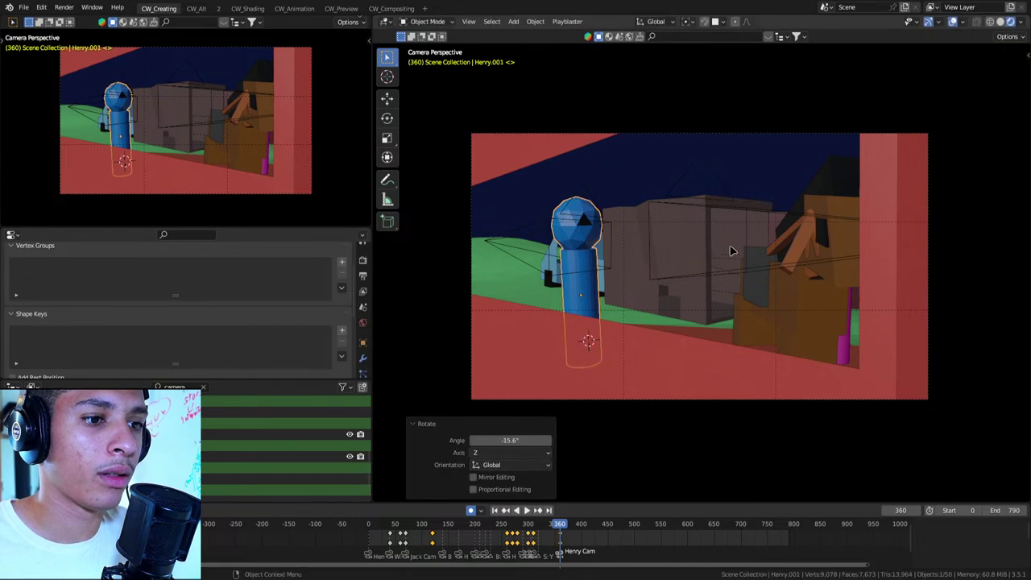
Give Henry a small extra turn and a 1.72° trackball tilt, then orbit to a view from above
scroll(732, 251, up, 3)
scroll(748, 226, down, 1)
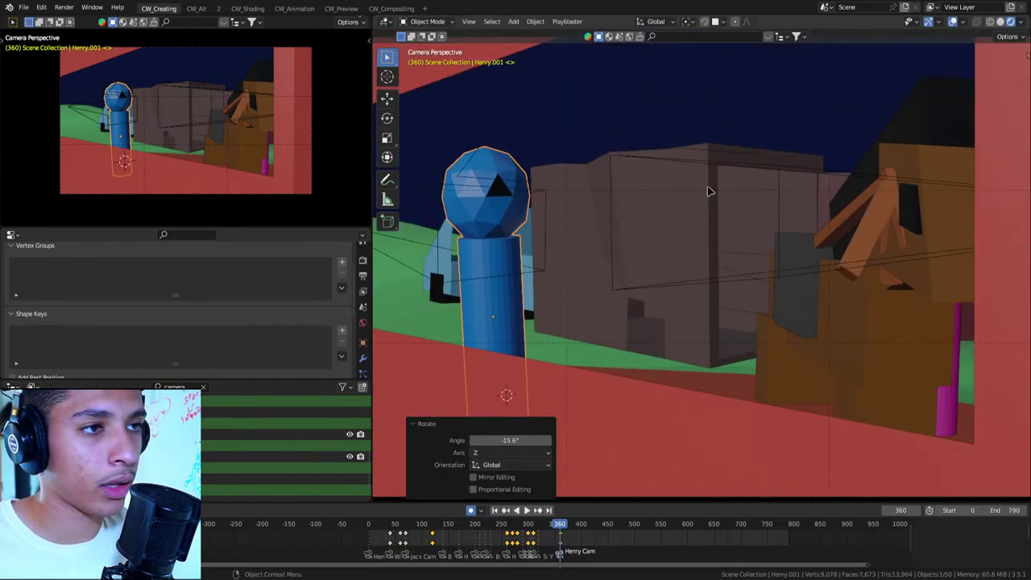
key(r)
click(694, 157)
key(r)
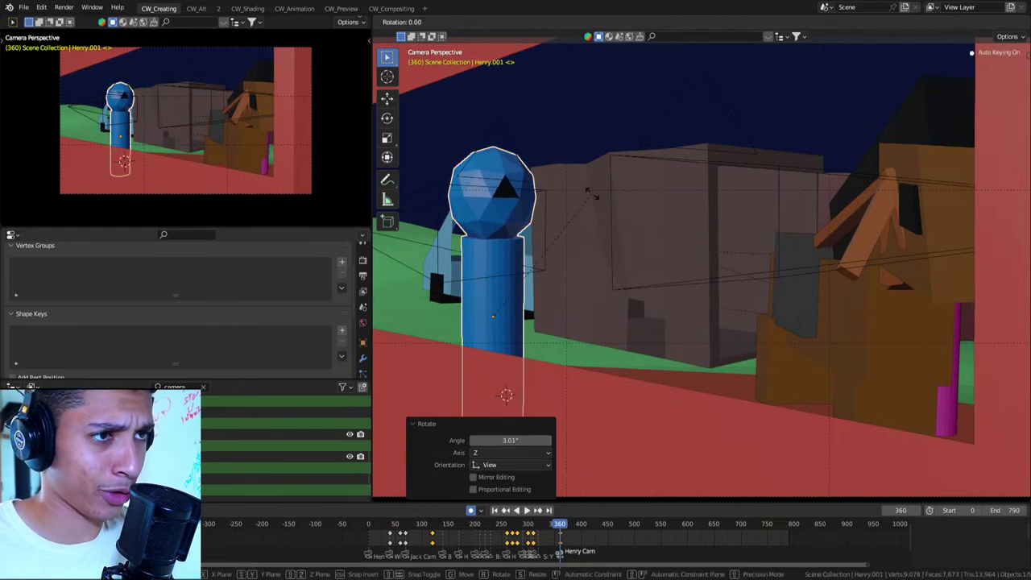
key(r)
click(593, 197)
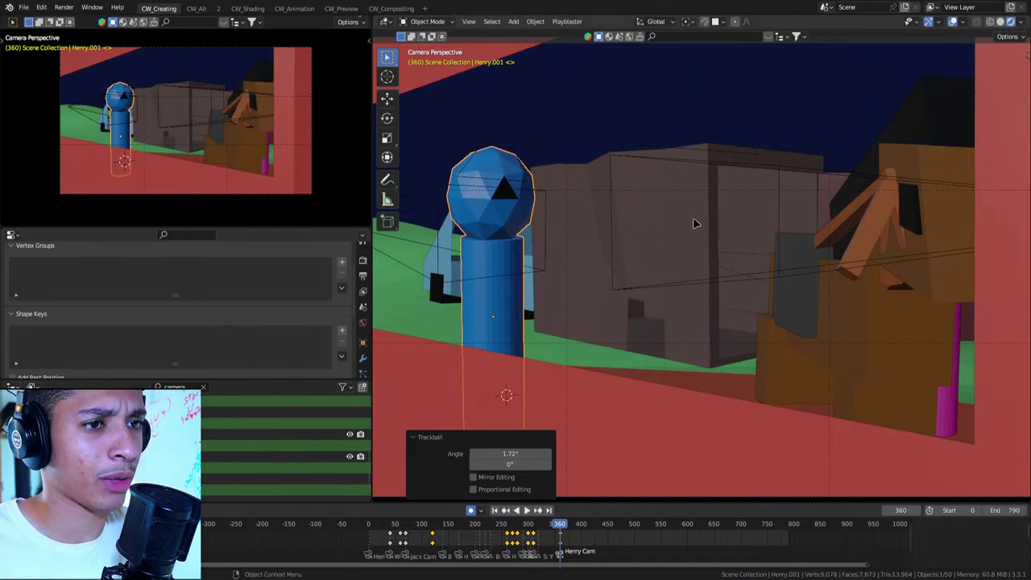
scroll(697, 260, down, 3)
middle_drag(698, 259, 856, 290)
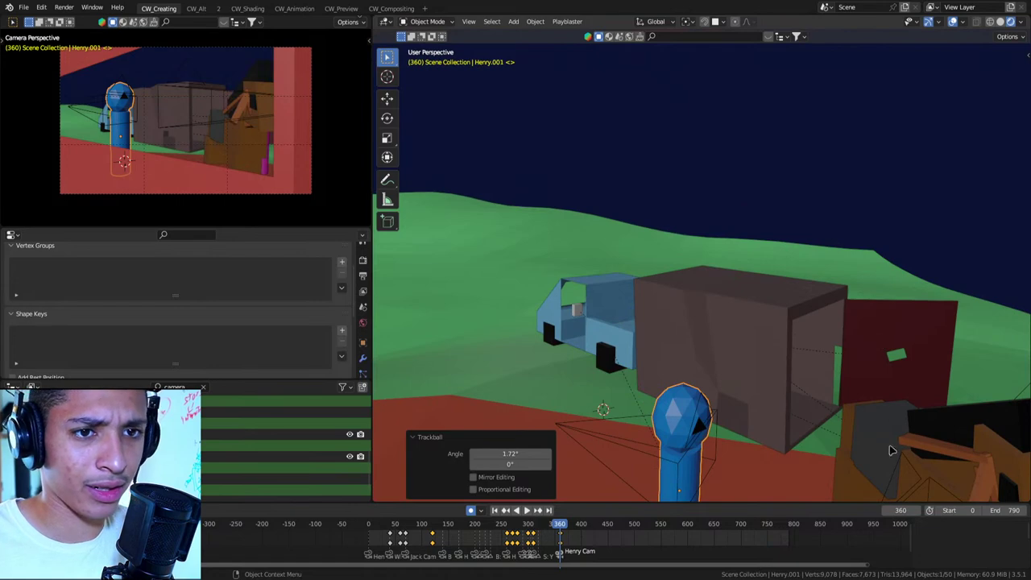
In top orthographic view, move the Horse figure, then place Betty beside it
click(920, 461)
key(KP_7)
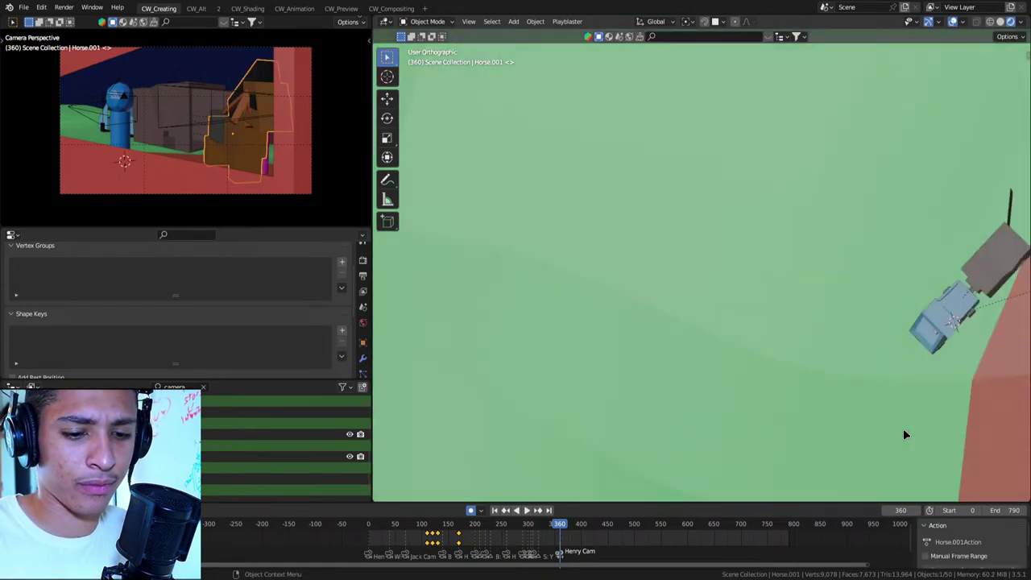
key(KP_Decimal)
scroll(768, 327, down, 8)
scroll(782, 339, up, 1)
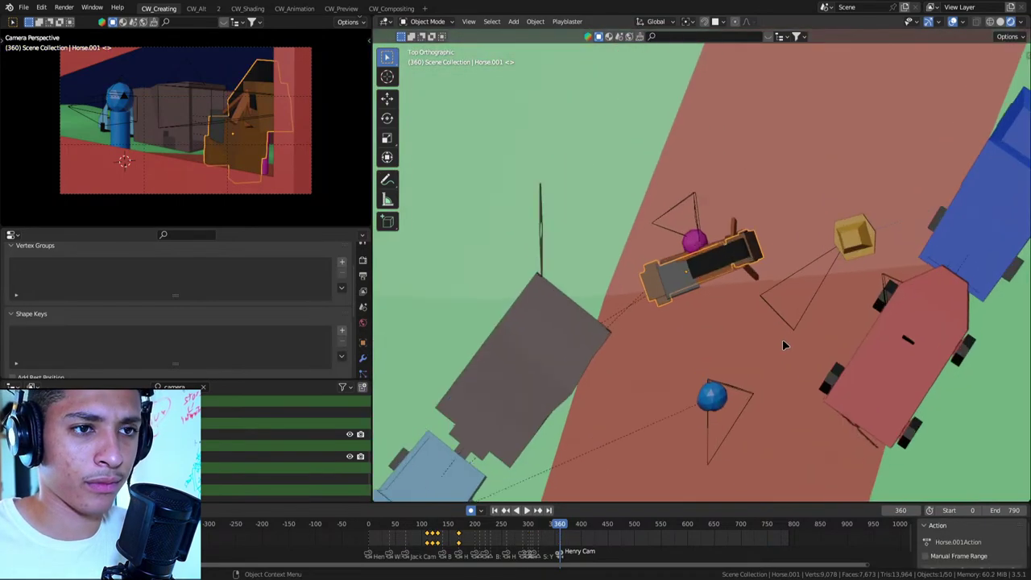
key(g)
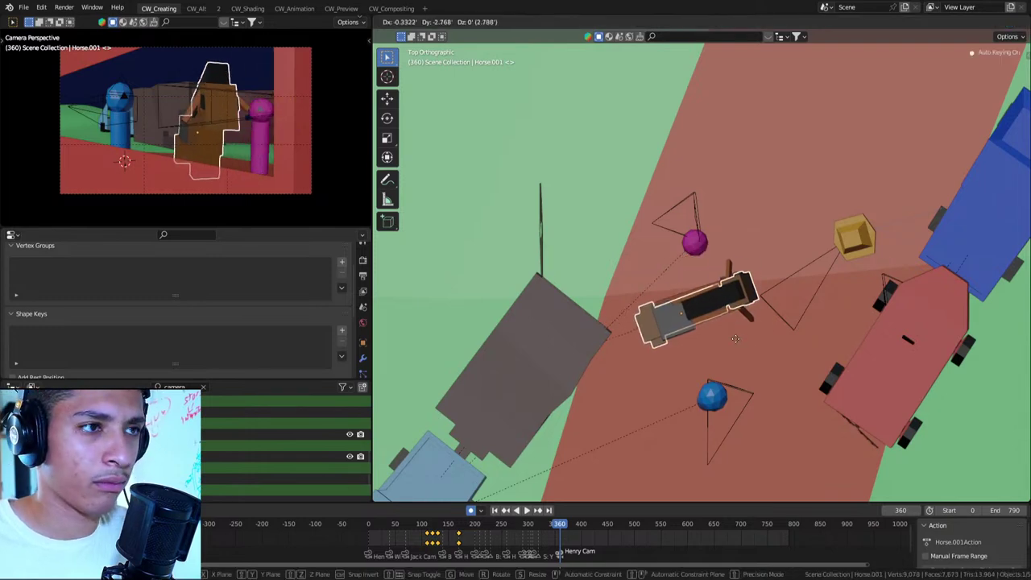
click(734, 343)
click(702, 252)
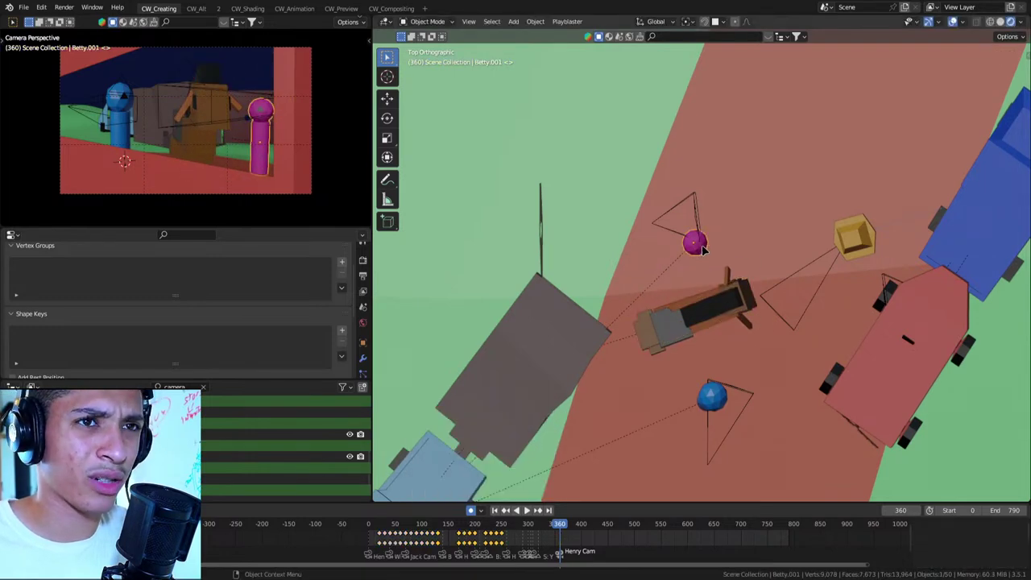
key(g)
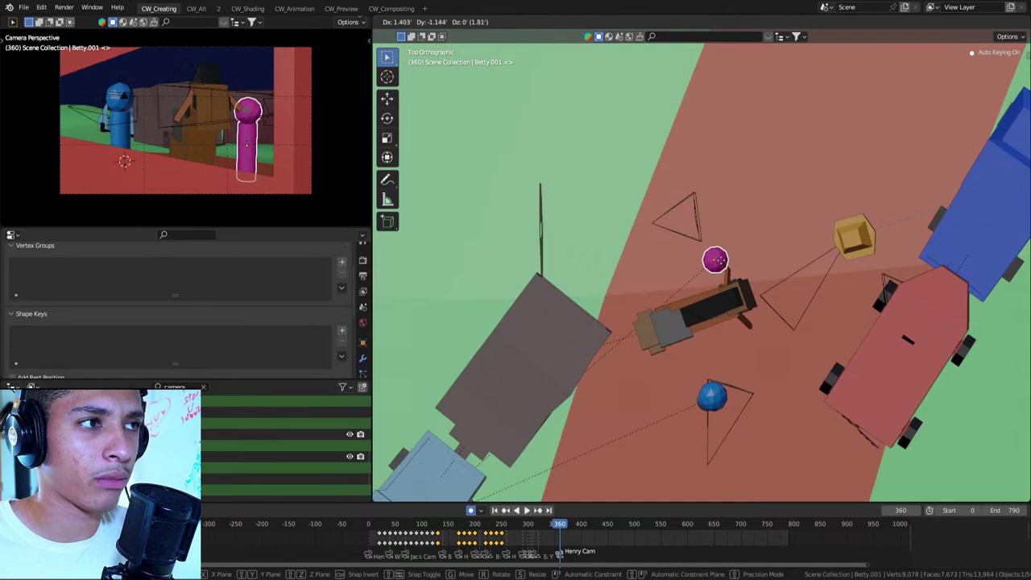
click(722, 264)
Turn the Horse figure -25.8° and shift it left along the ground plane
click(706, 305)
key(r)
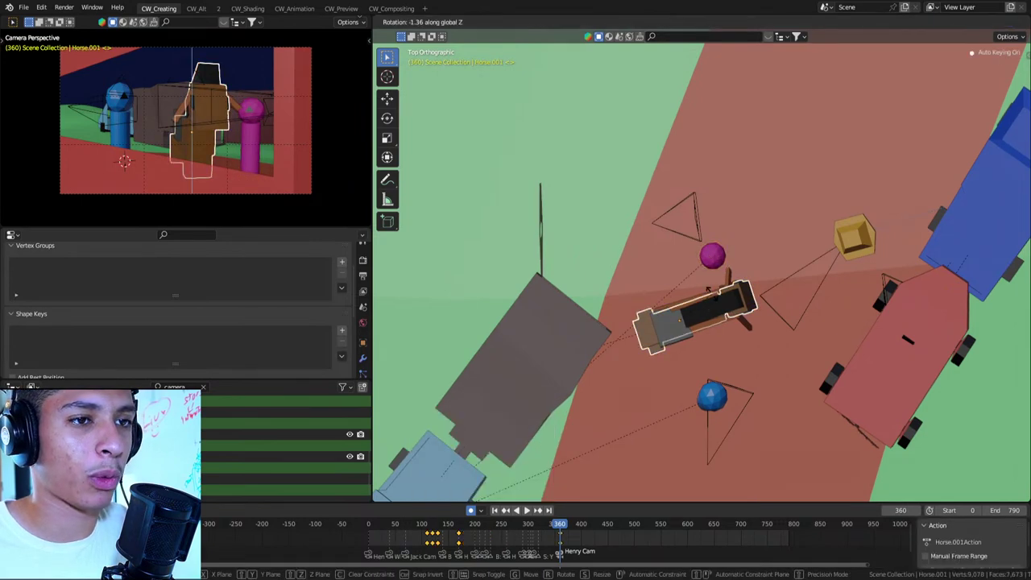
click(713, 304)
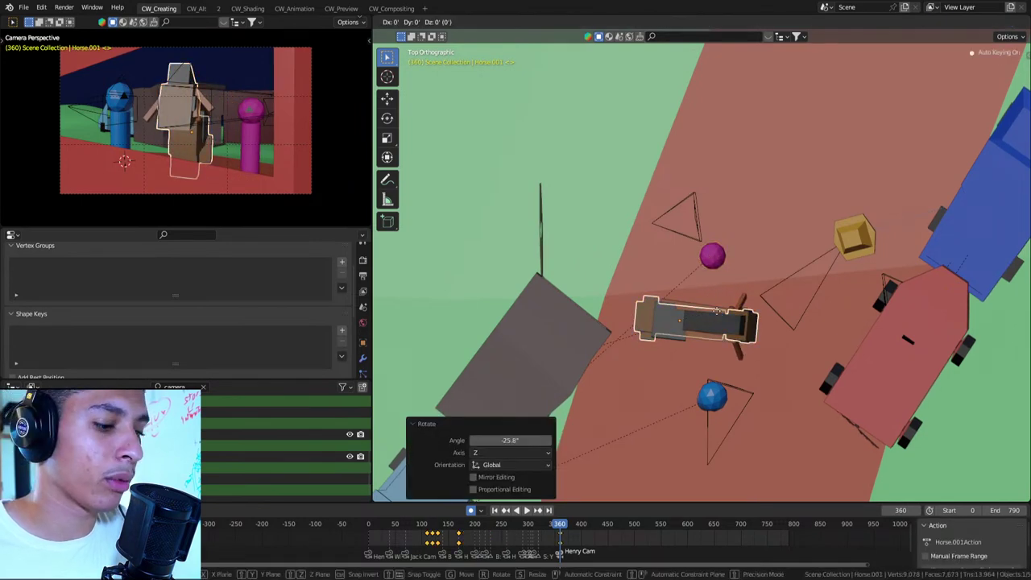
key(g)
key(shift+z)
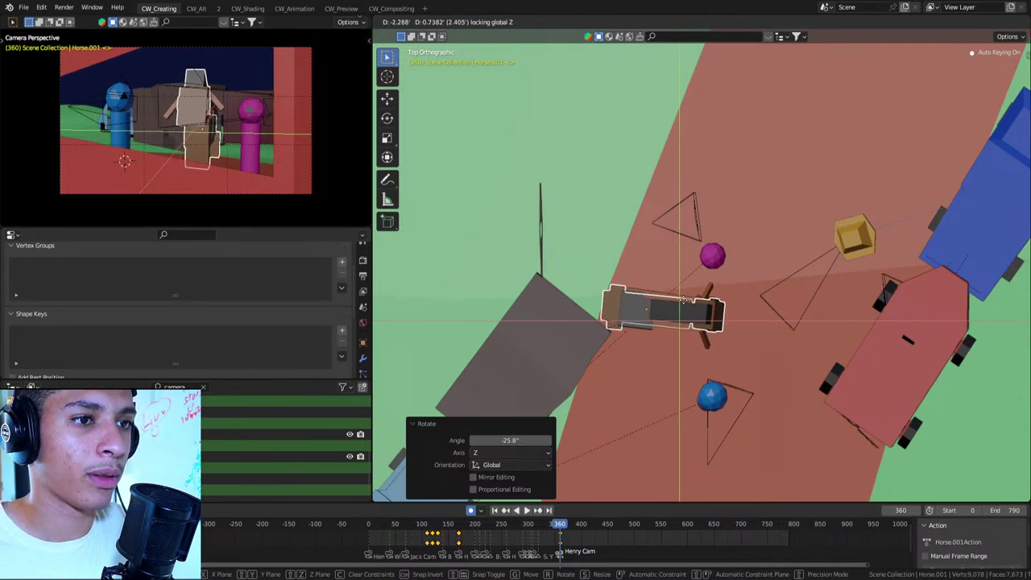
click(691, 298)
Nudge Betty along the ground plane and turn her 12.8° around Z, then recheck the camera view
click(712, 257)
key(g)
key(shift+z)
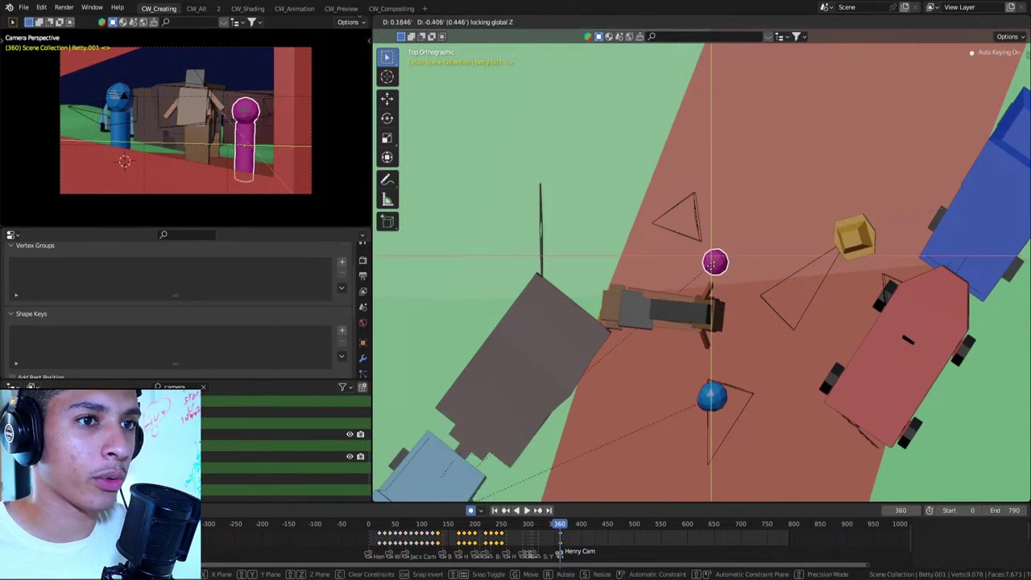
click(712, 267)
key(r)
key(z)
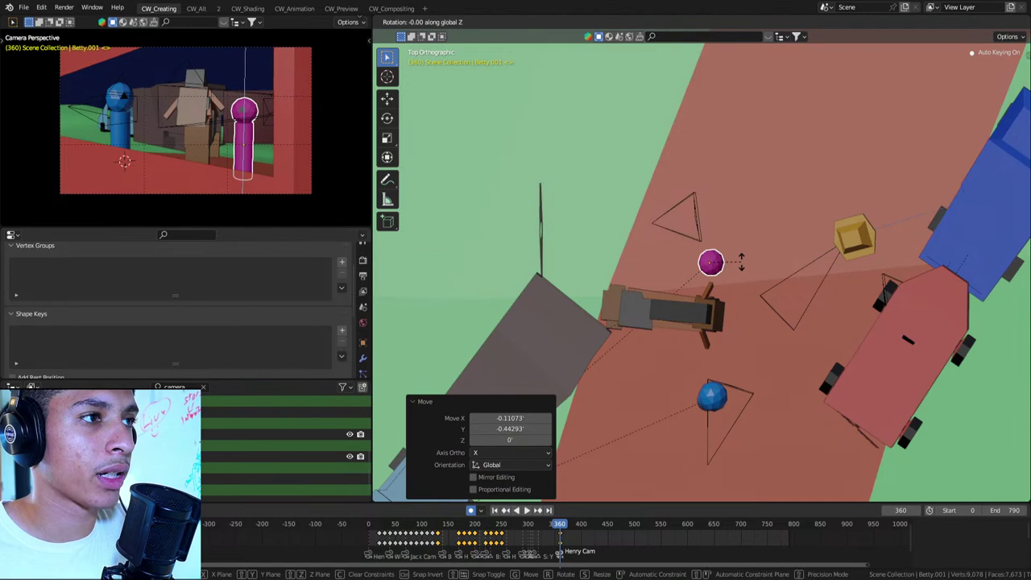
click(702, 259)
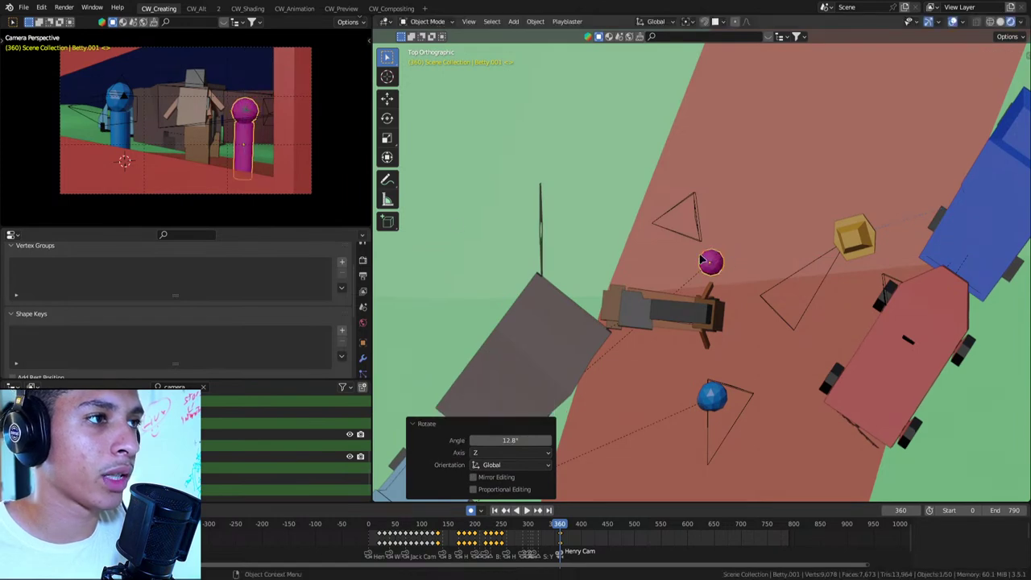
key(KP_0)
key(KP_0)
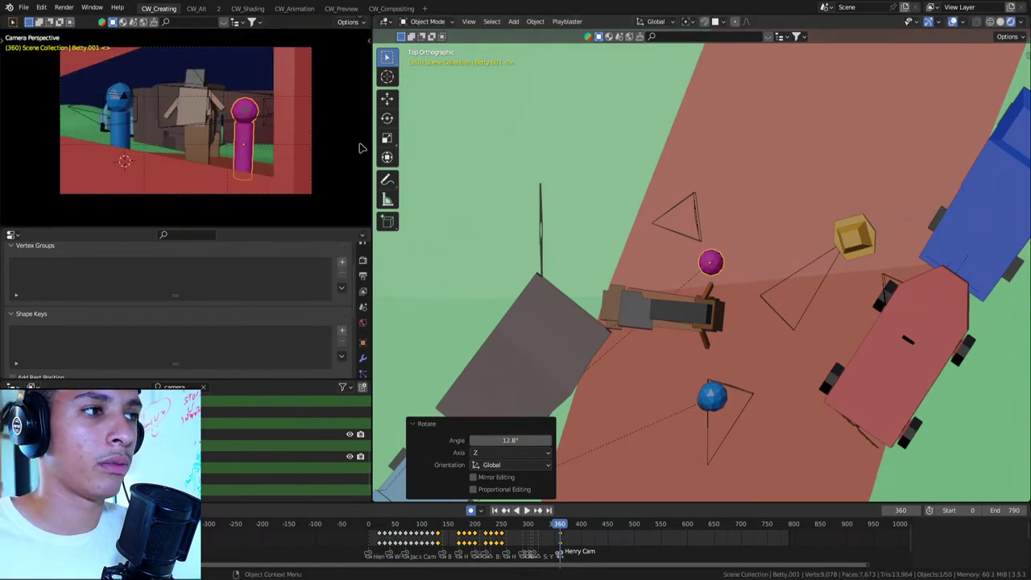
key(KP_0)
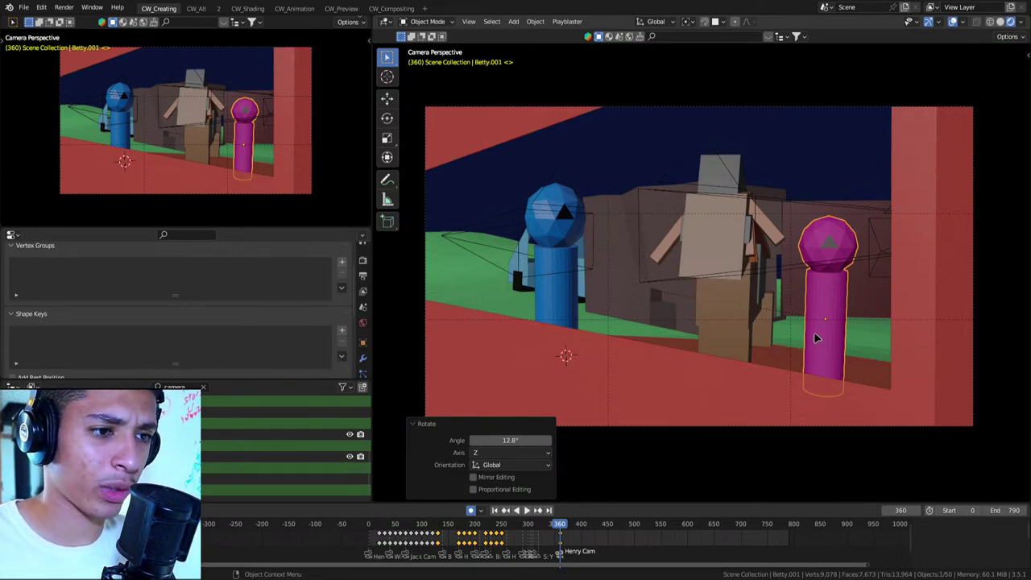
Tilt the Horse figure with trackball rotations and nudge it slightly along the Y axis
click(733, 241)
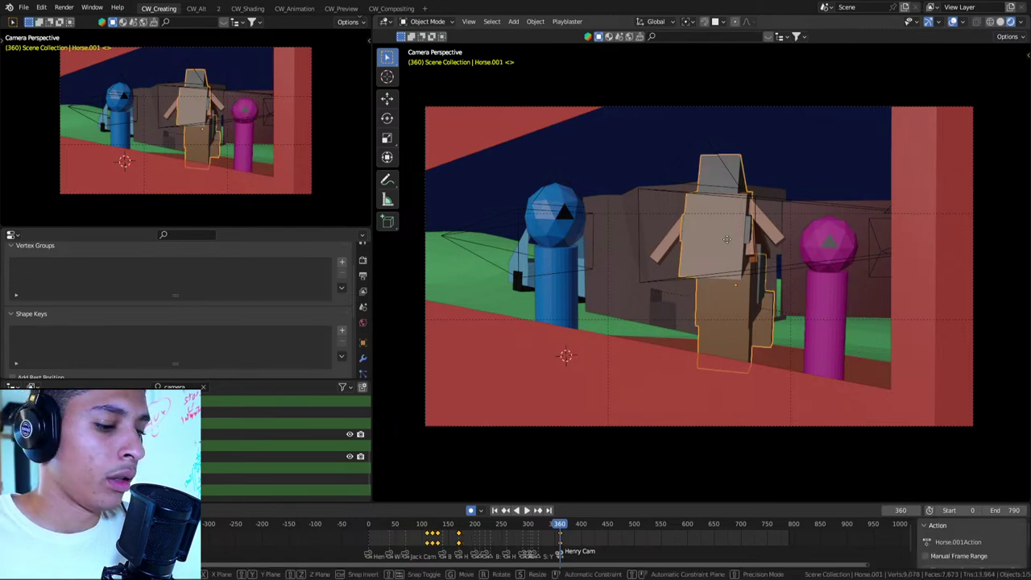
key(g)
key(shift+z)
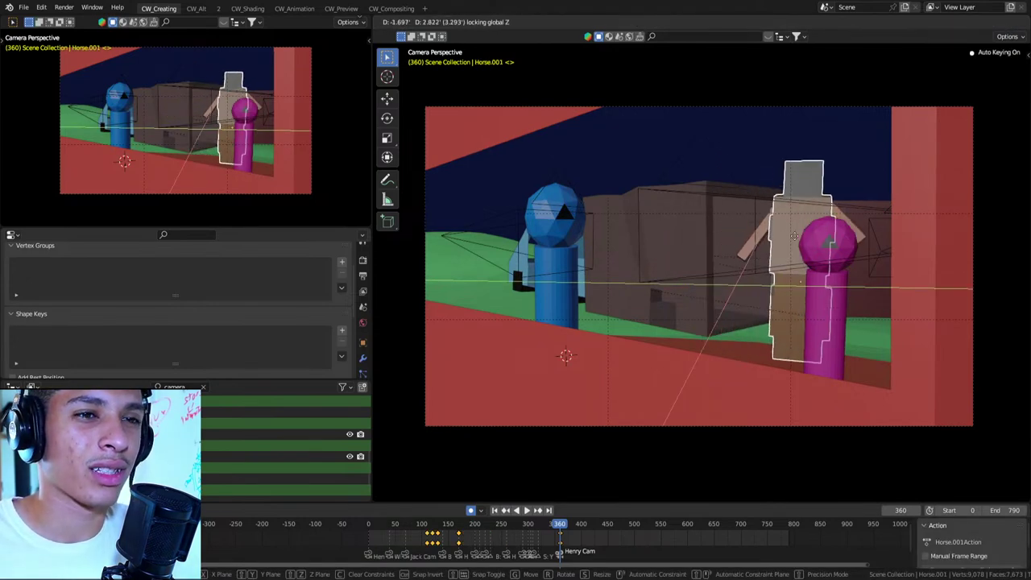
right_click(755, 252)
key(r)
key(r)
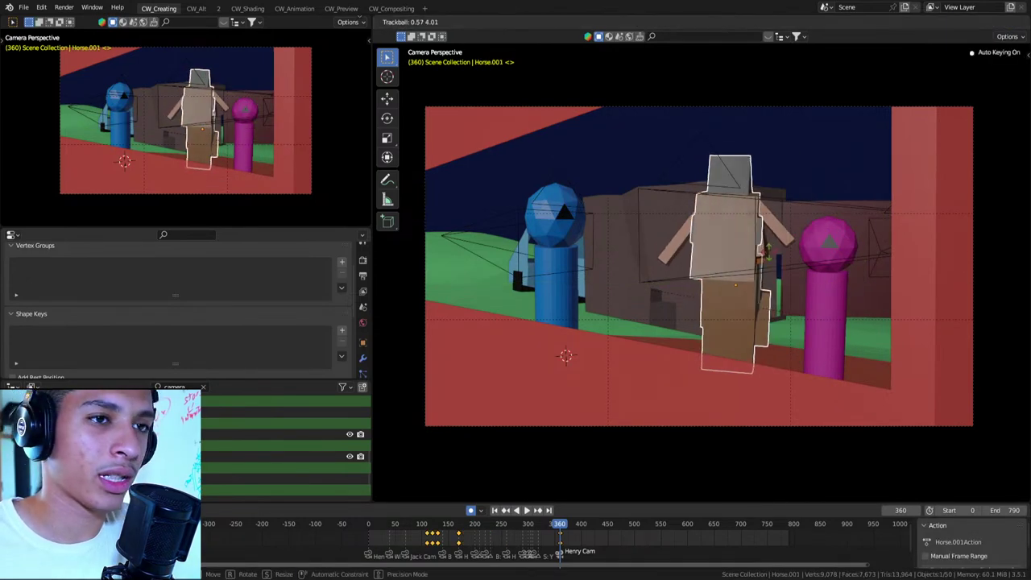
click(830, 272)
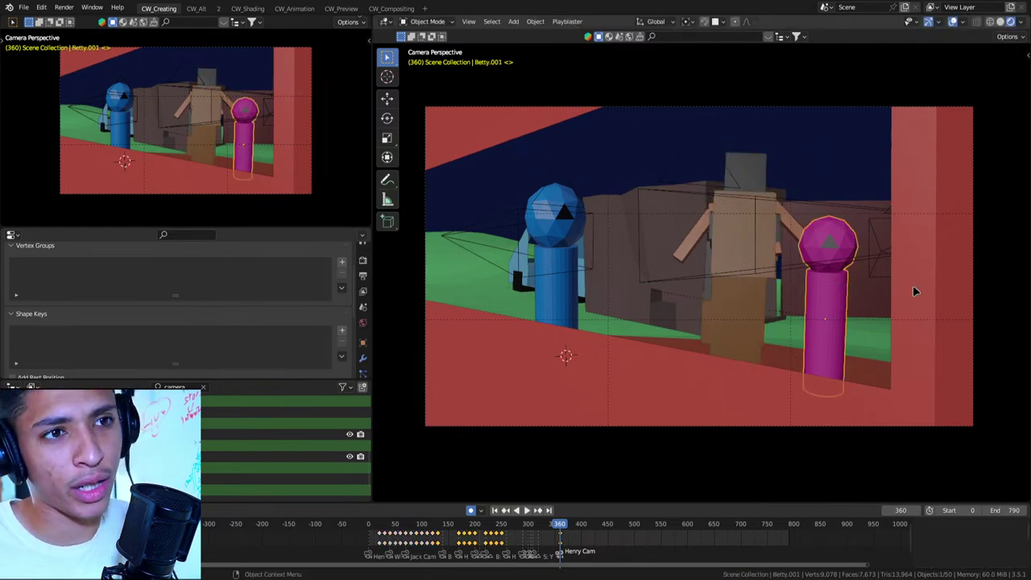
key(g)
key(y)
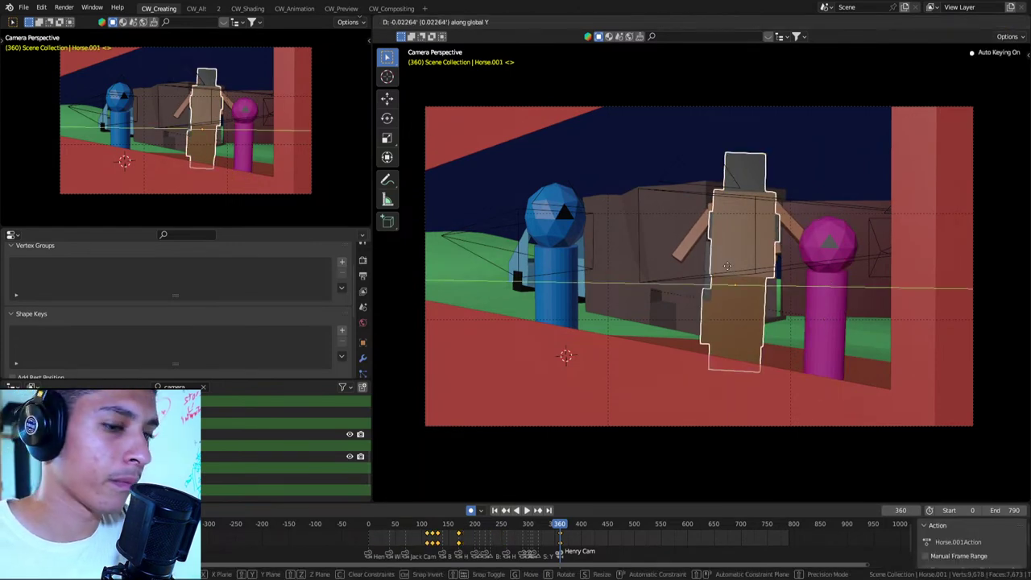
click(708, 266)
key(r)
key(r)
click(713, 270)
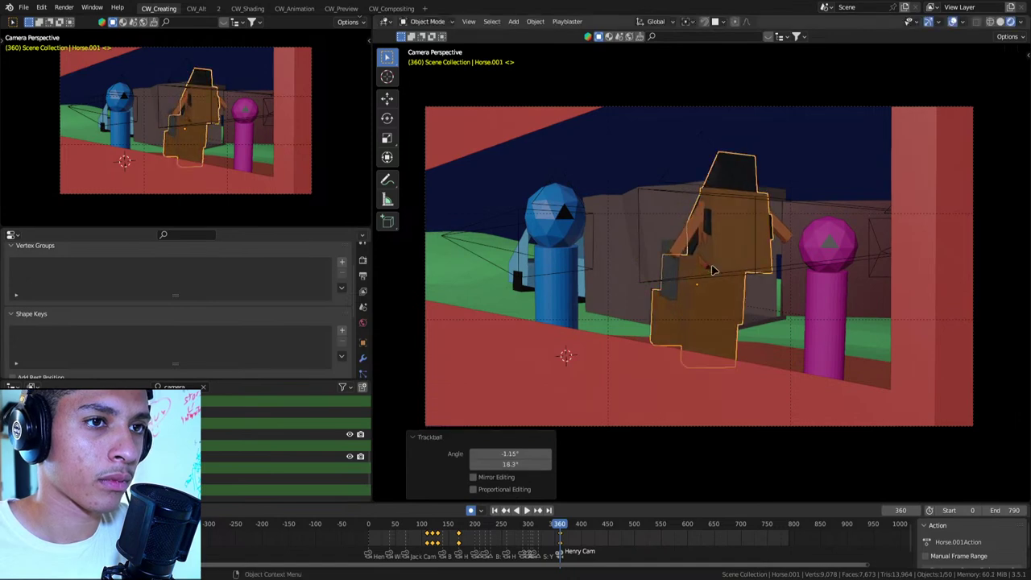
Turn Betty about Z, shift and tilt her beside Henry, then save scene 63 v1.blend
click(826, 270)
click(826, 270)
click(825, 269)
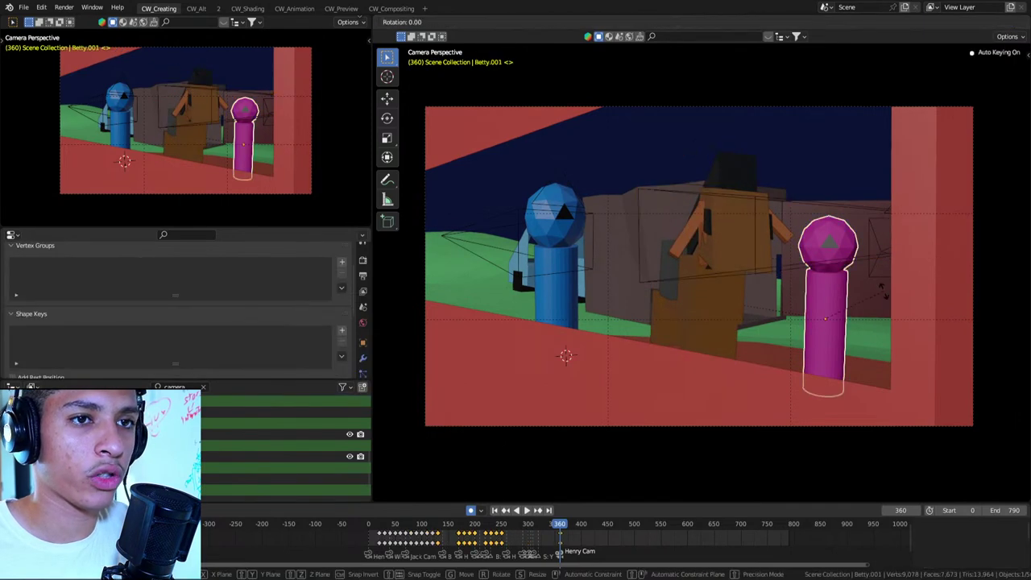
key(r)
key(z)
click(878, 271)
key(g)
click(829, 266)
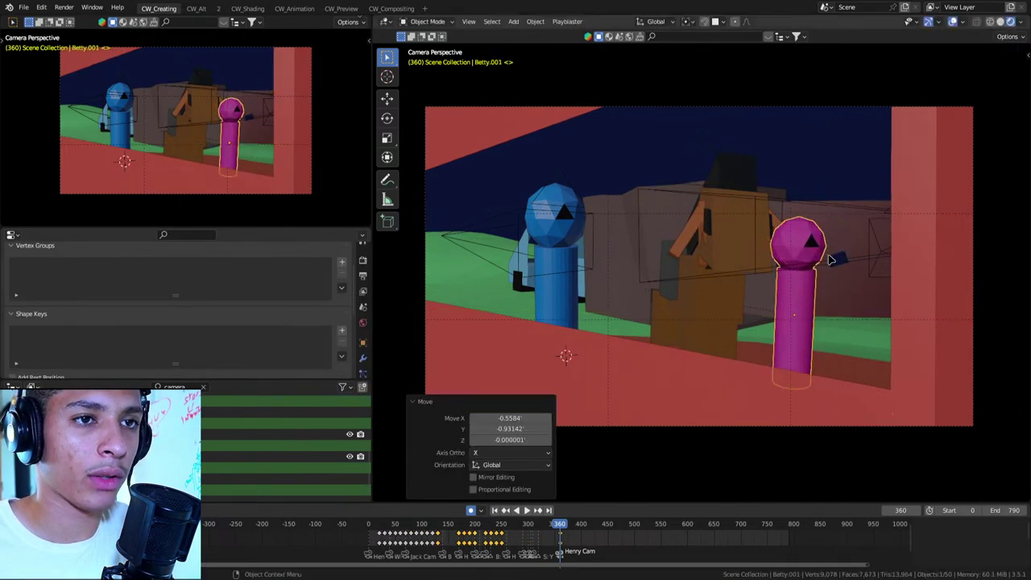
key(r)
key(r)
click(815, 274)
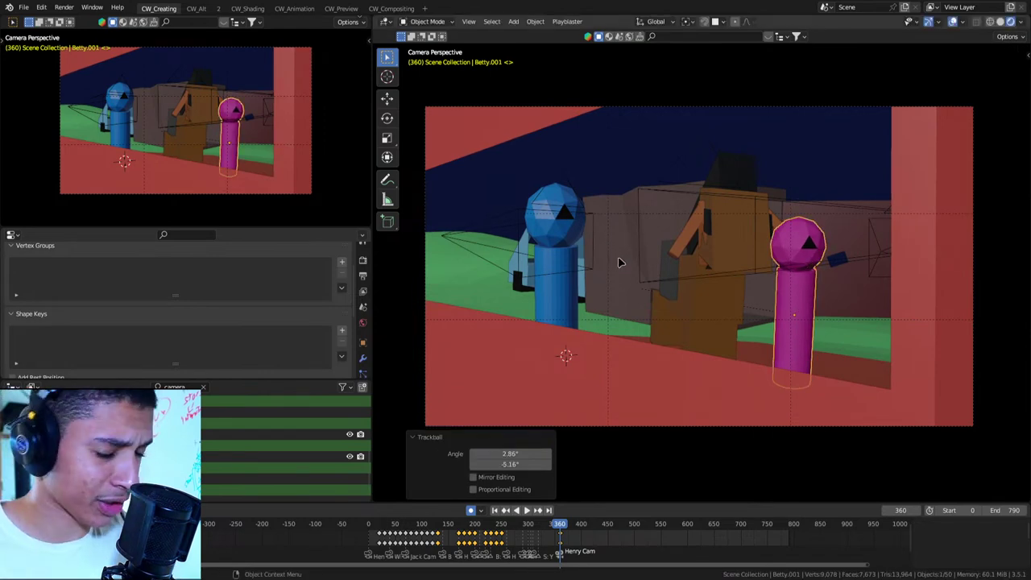
key(ctrl+s)
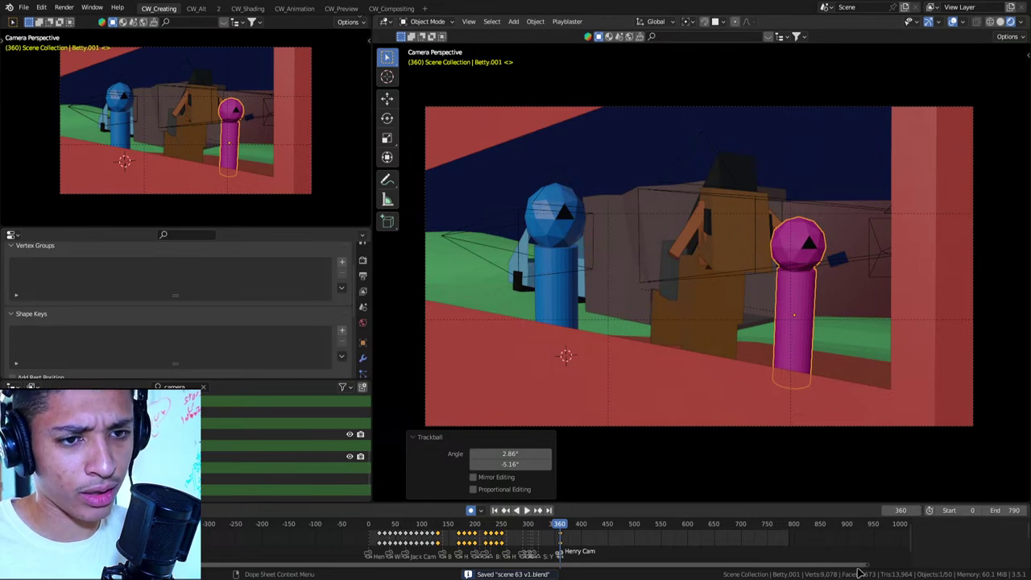
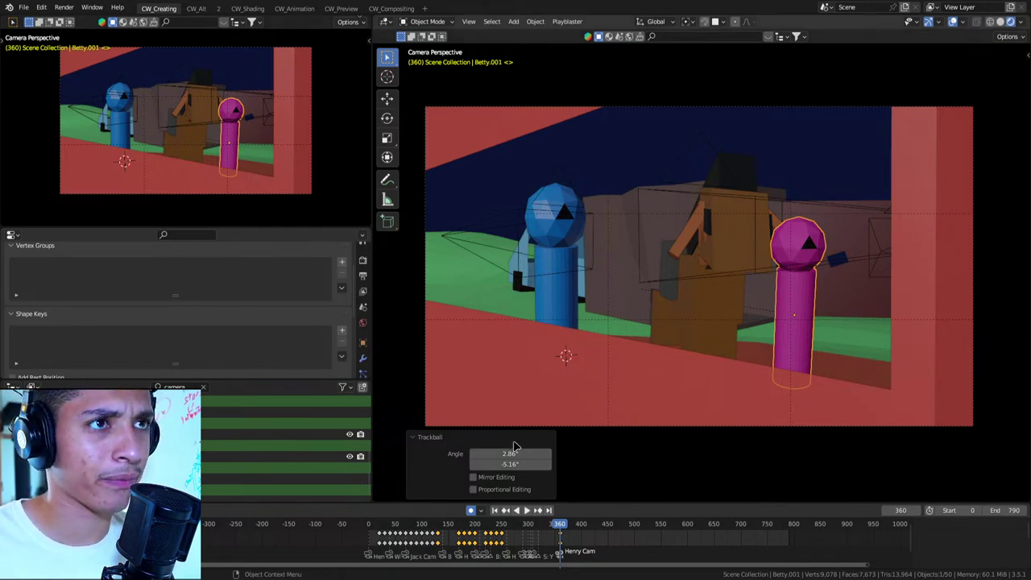
Scrub the timeline back and forth across frames 300–370 to review the camera cuts
alt+scroll(481, 433, up, 15)
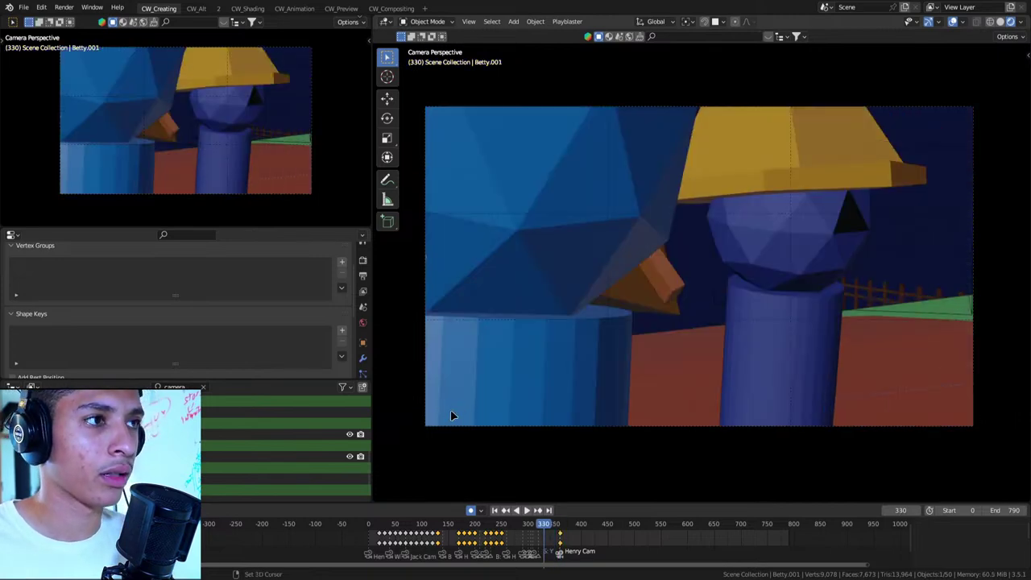
alt+scroll(450, 409, down, 5)
alt+scroll(454, 407, down, 8)
alt+scroll(454, 398, down, 12)
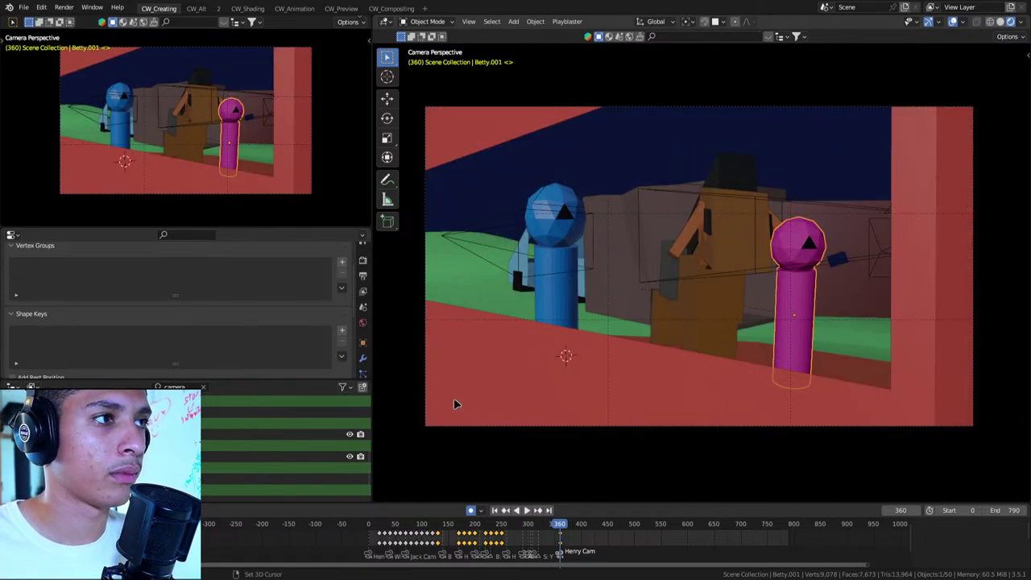
alt+scroll(454, 387, up, 10)
alt+scroll(412, 349, up, 15)
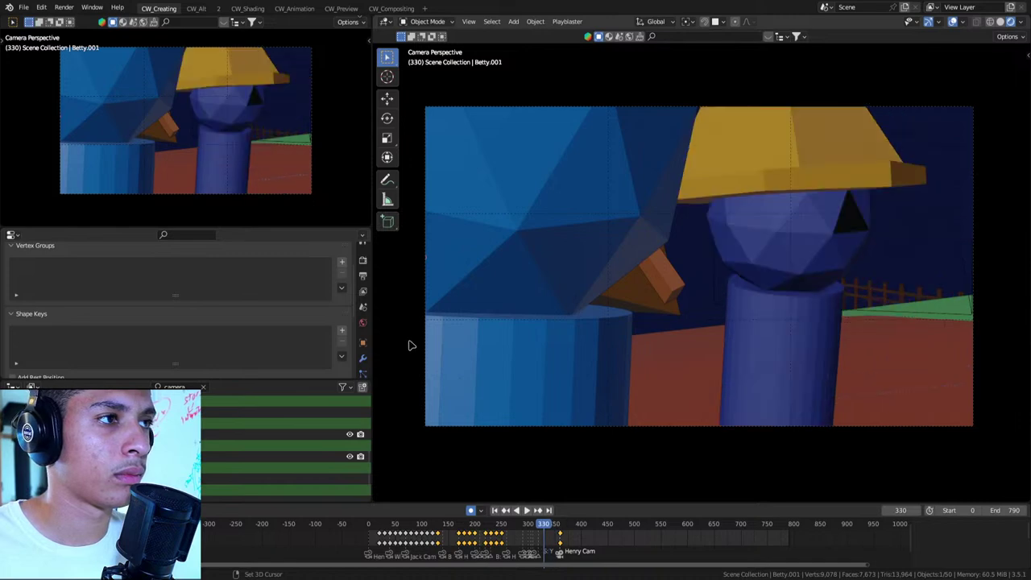
alt+scroll(418, 346, up, 10)
alt+scroll(421, 351, up, 20)
alt+scroll(240, 101, down, 15)
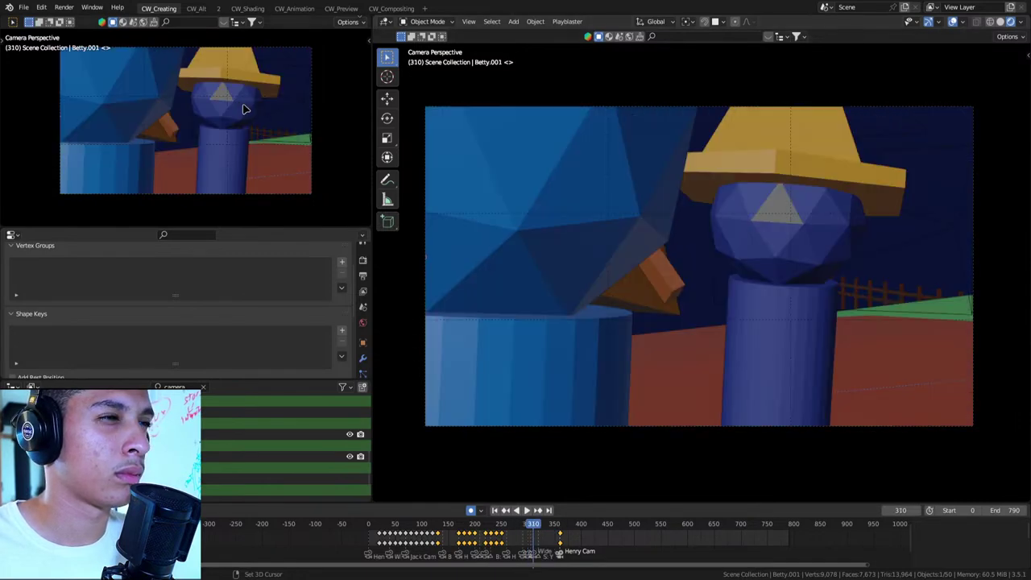
alt+scroll(241, 107, down, 15)
alt+scroll(242, 107, down, 15)
alt+scroll(294, 125, down, 15)
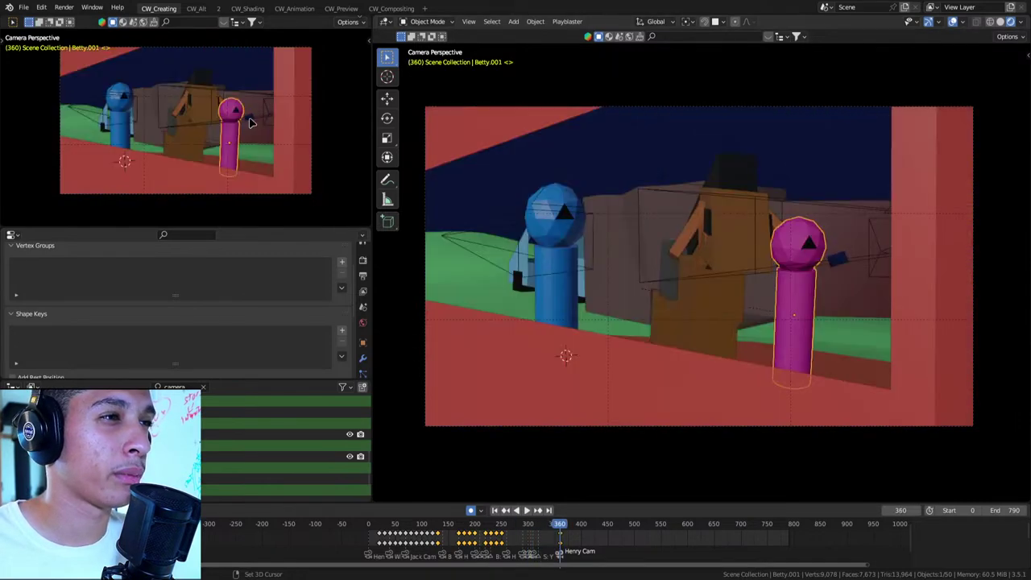
alt+scroll(250, 122, down, 1)
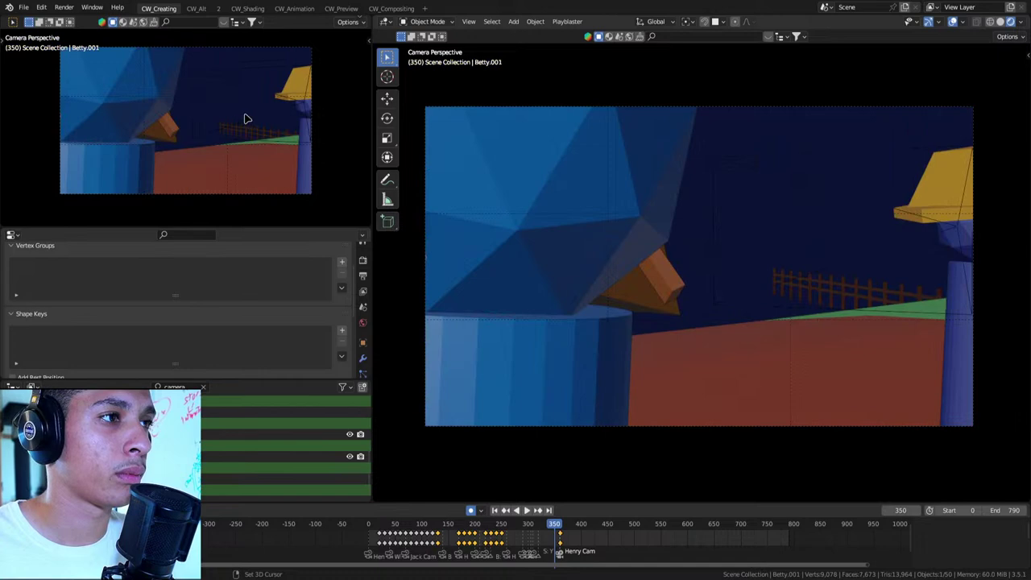
alt+scroll(250, 122, up, 1)
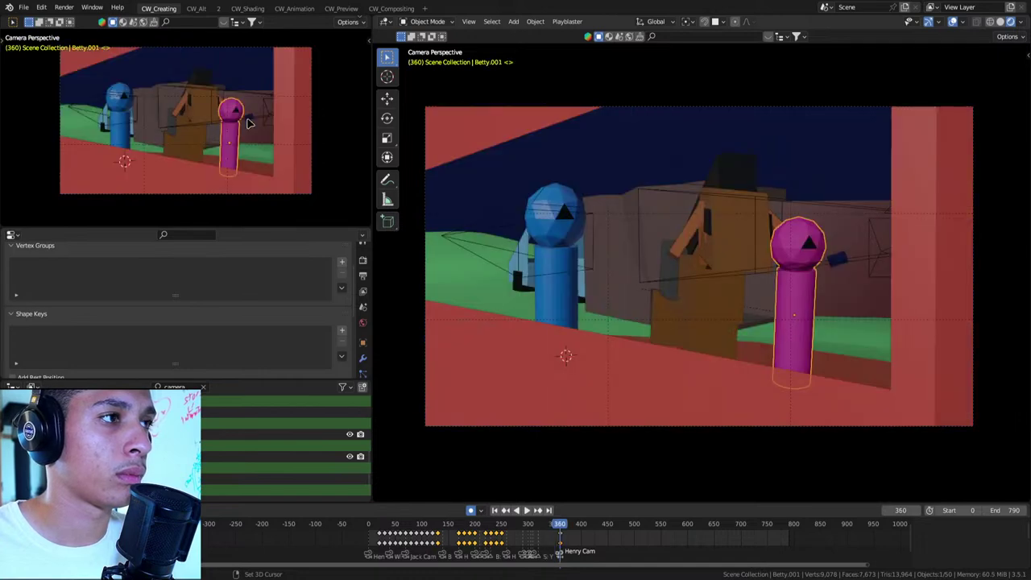
alt+scroll(195, 113, up, 10)
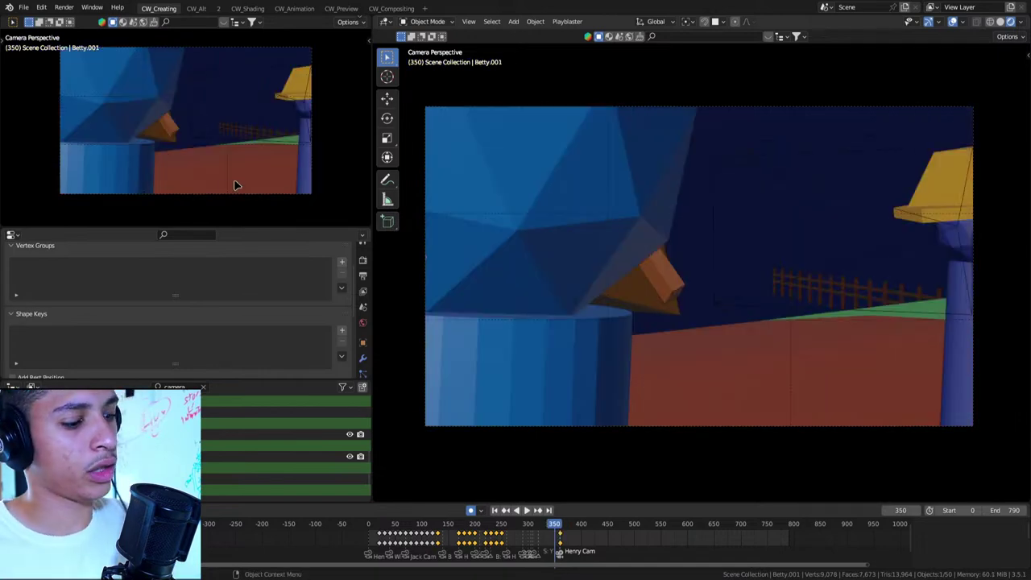
alt+scroll(236, 184, down, 10)
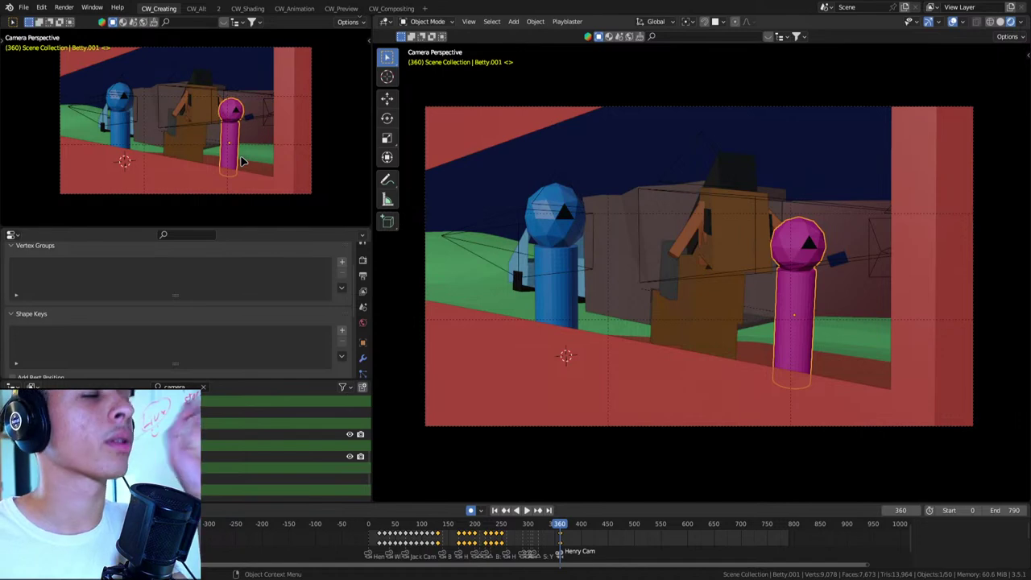
Zoom the dope sheet, then orbit the main view out of camera into free perspective at frame 370
alt+scroll(330, 212, up, 10)
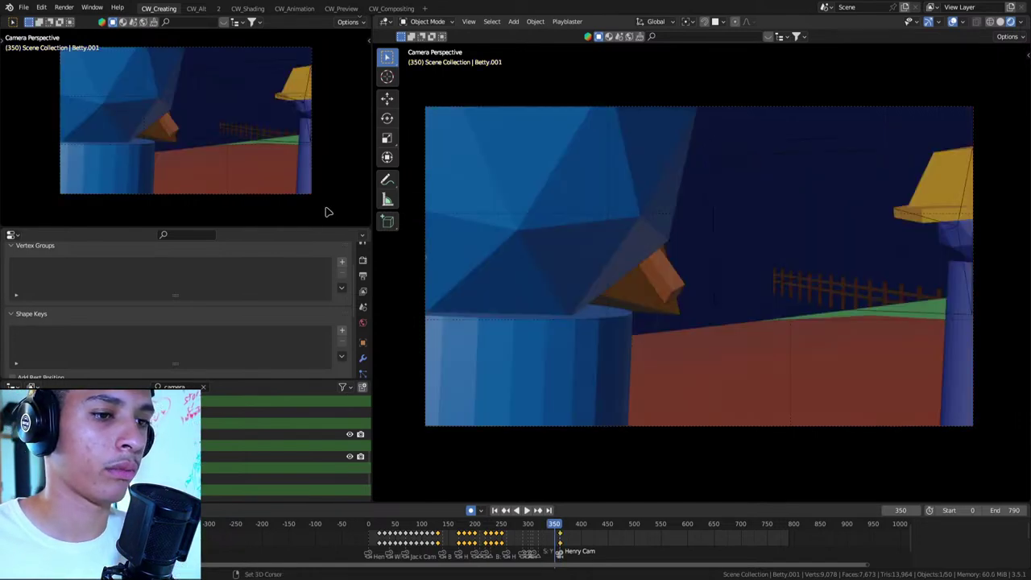
alt+scroll(315, 207, down, 20)
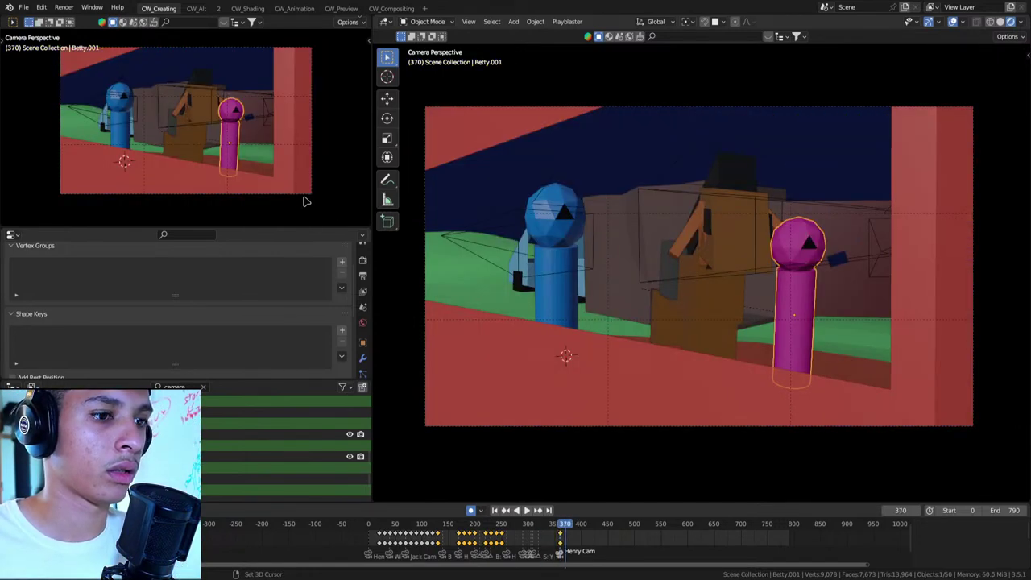
alt+scroll(306, 201, up, 10)
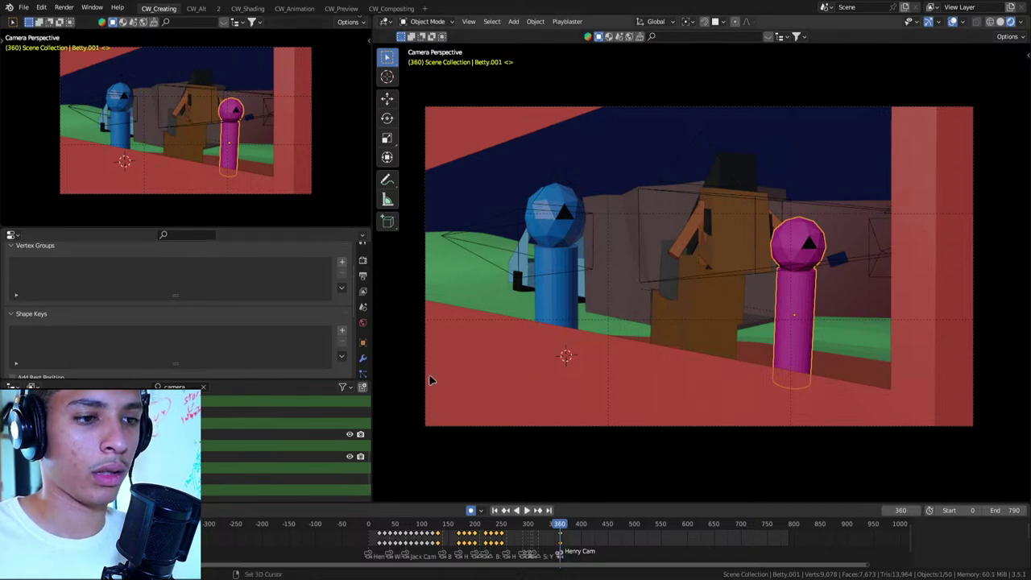
alt+scroll(564, 360, down, 10)
scroll(612, 560, up, 3)
scroll(563, 556, up, 3)
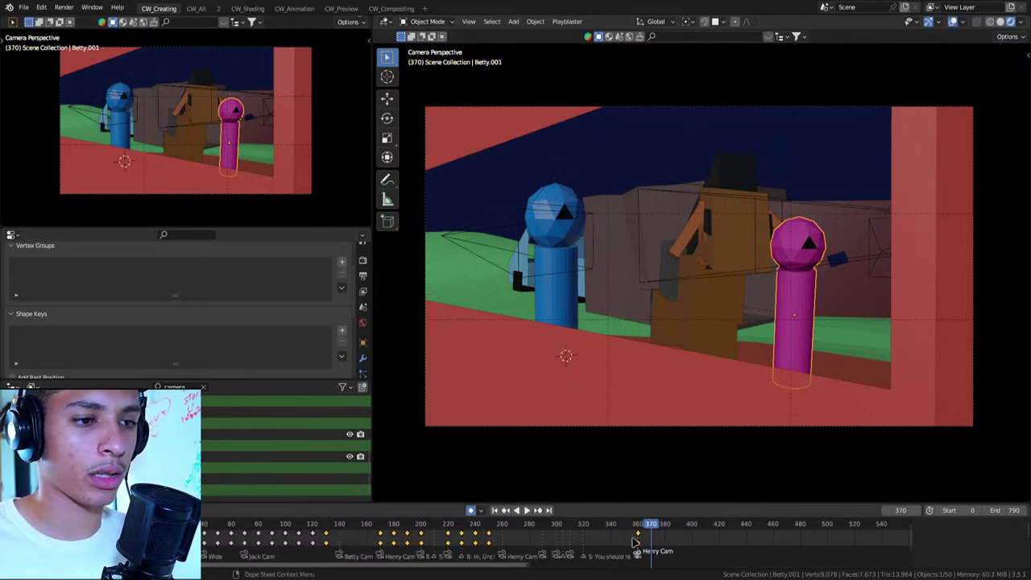
scroll(524, 553, up, 2)
middle_drag(699, 303, 690, 326)
Turn the hat-wearing figure SPUD −135° about Z and move it to a new spot
click(758, 390)
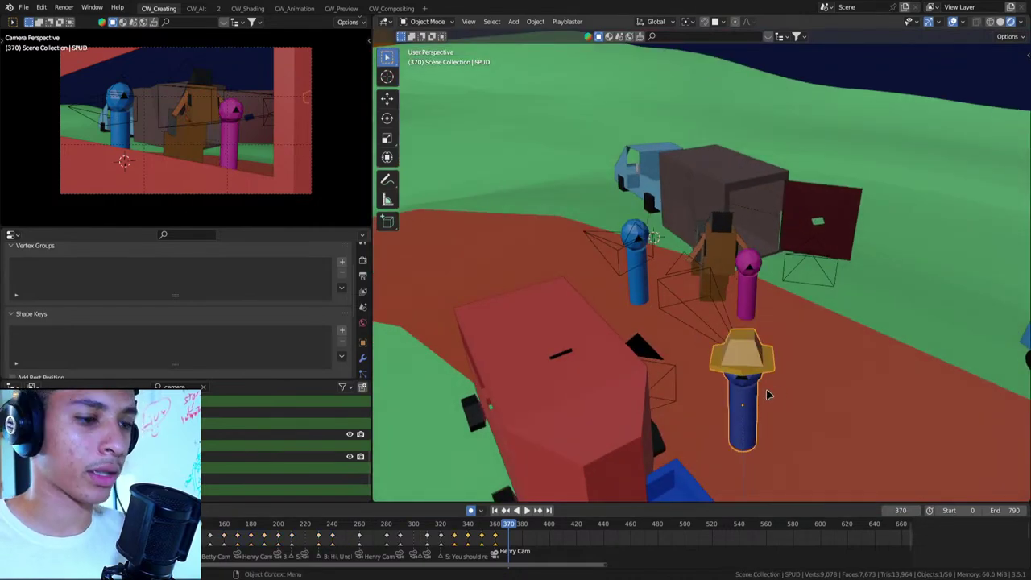
text(rz-135)
key(Return)
key(g)
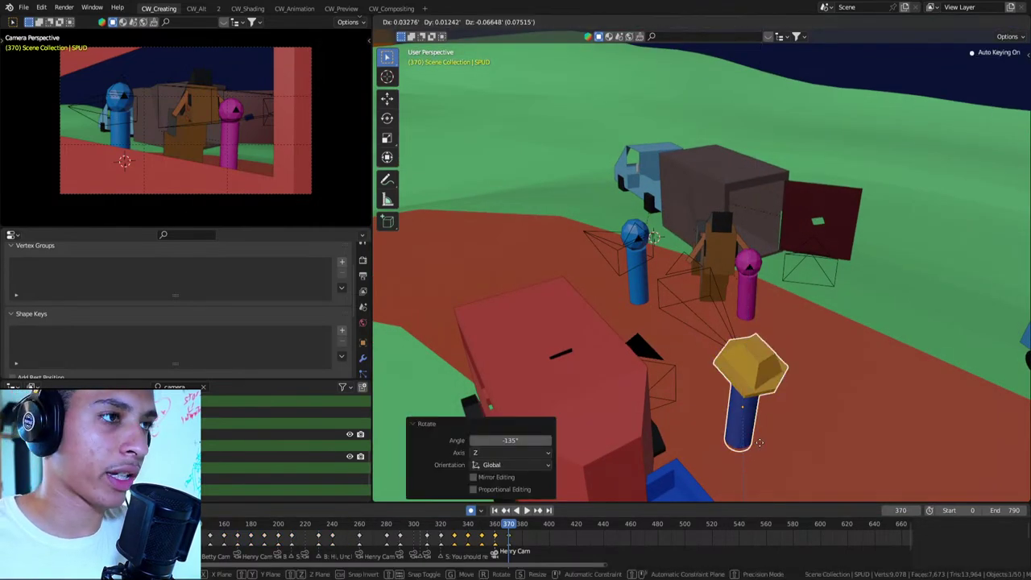
click(733, 422)
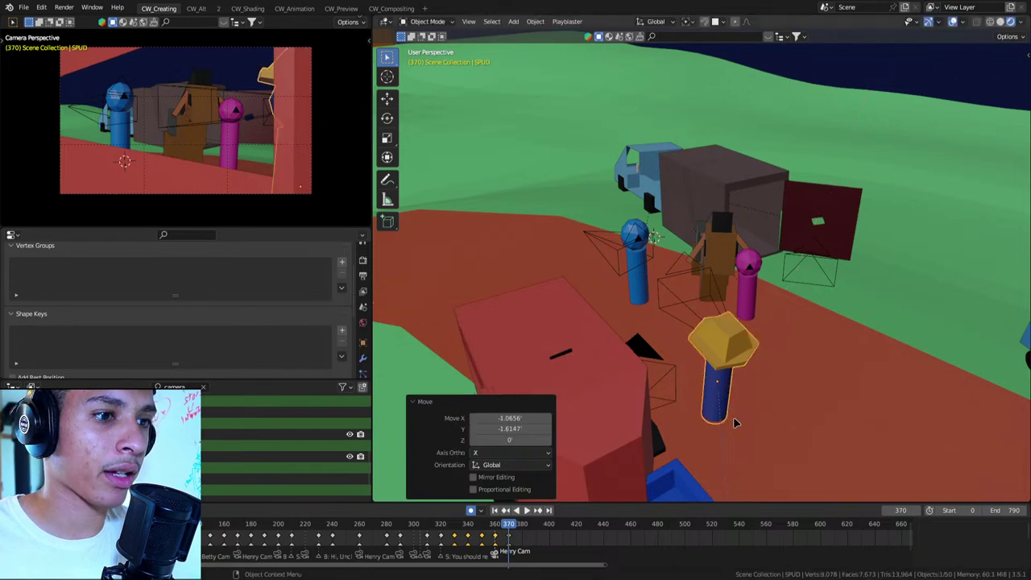
Compare with the previous keyframe, then slide SPUD's pose keyframe to a later frame
key(Down)
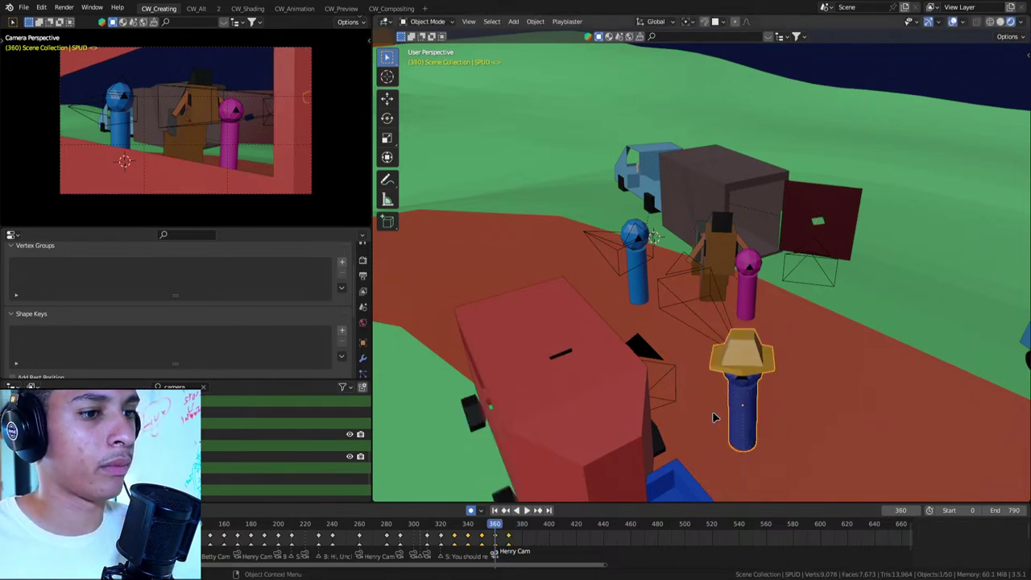
key(Up)
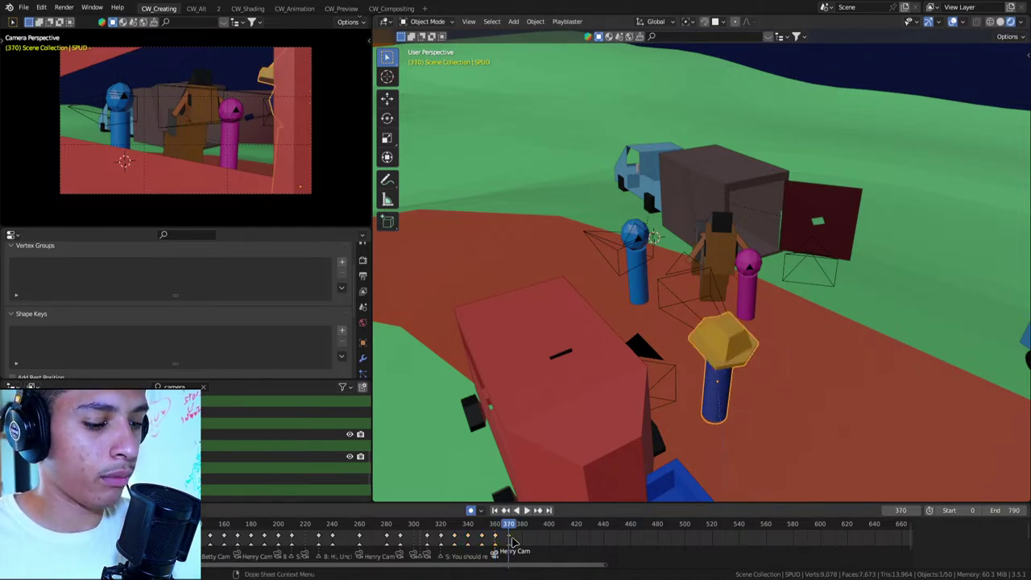
key(g)
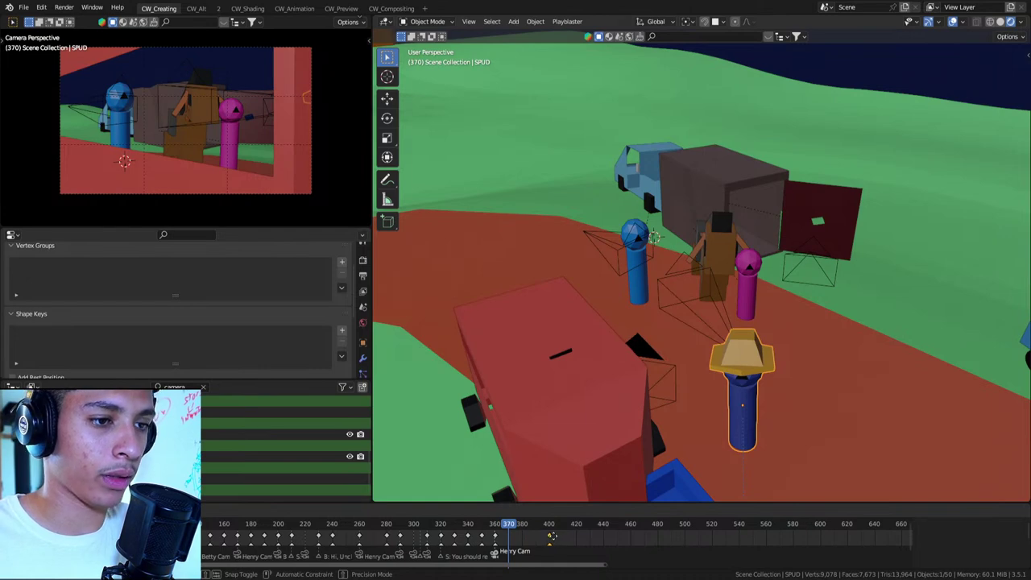
click(552, 535)
scroll(713, 375, up, 2)
Select Henry, check neighbouring poses, and give him a slight free tilt
click(624, 291)
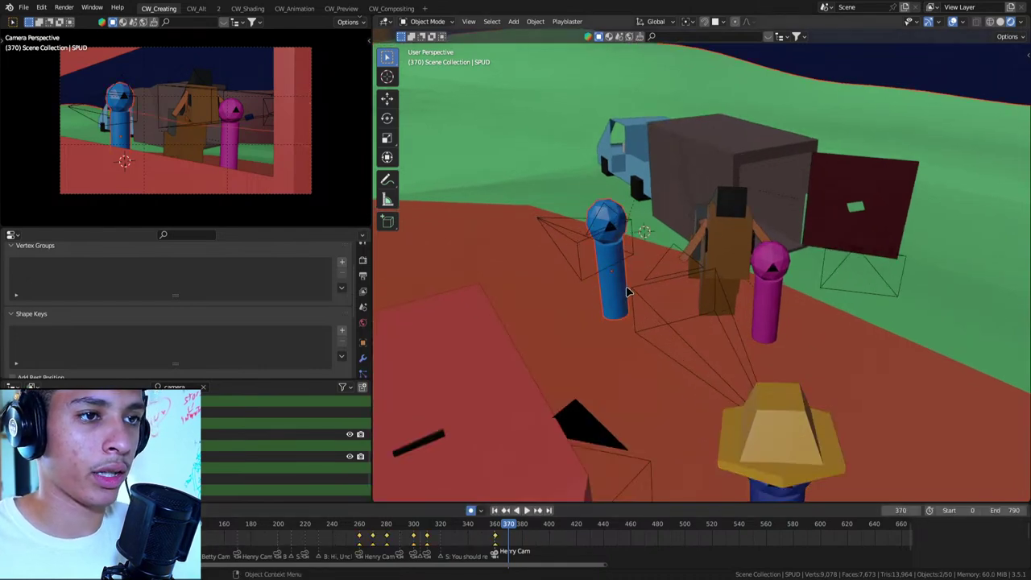
key(space)
key(Escape)
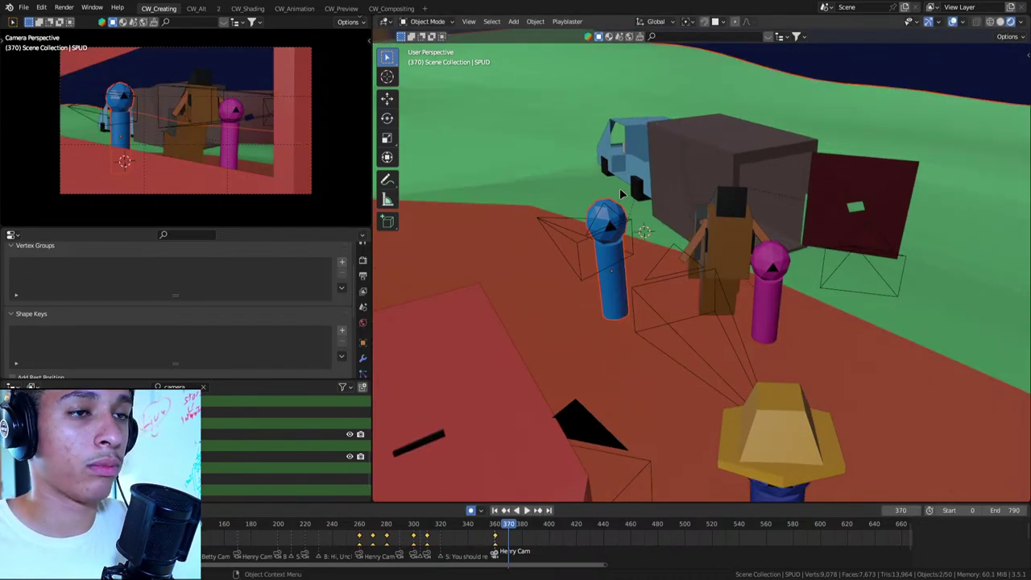
click(613, 205)
key(r)
key(r)
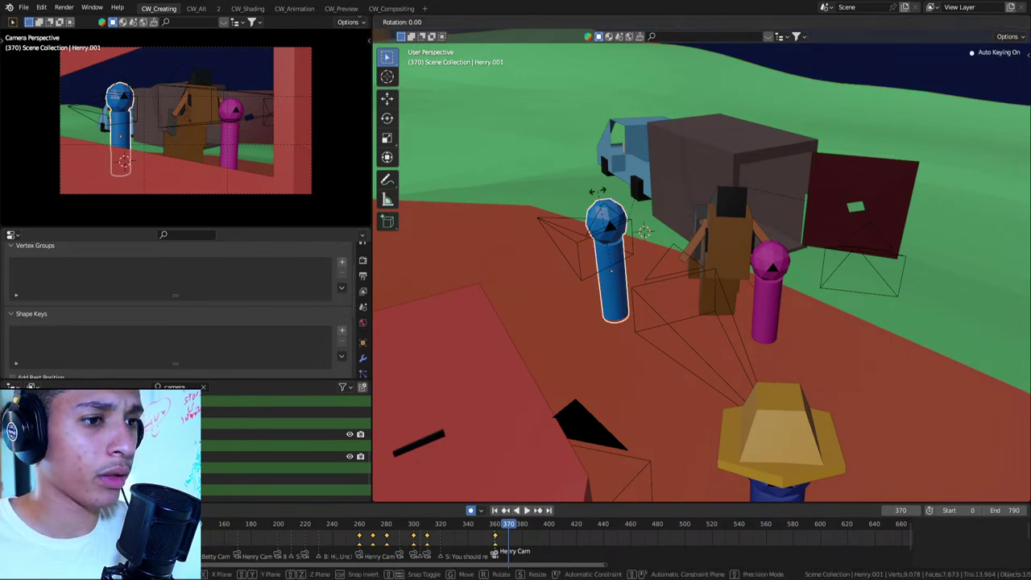
click(601, 202)
Give Betty a series of small free tilts at frame 370
click(786, 266)
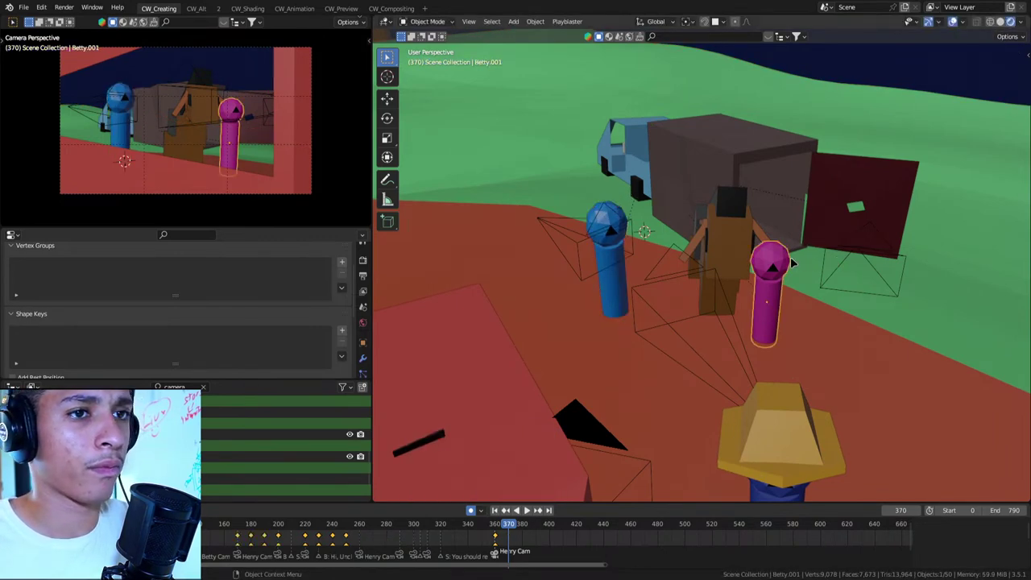
key(r)
key(r)
click(799, 258)
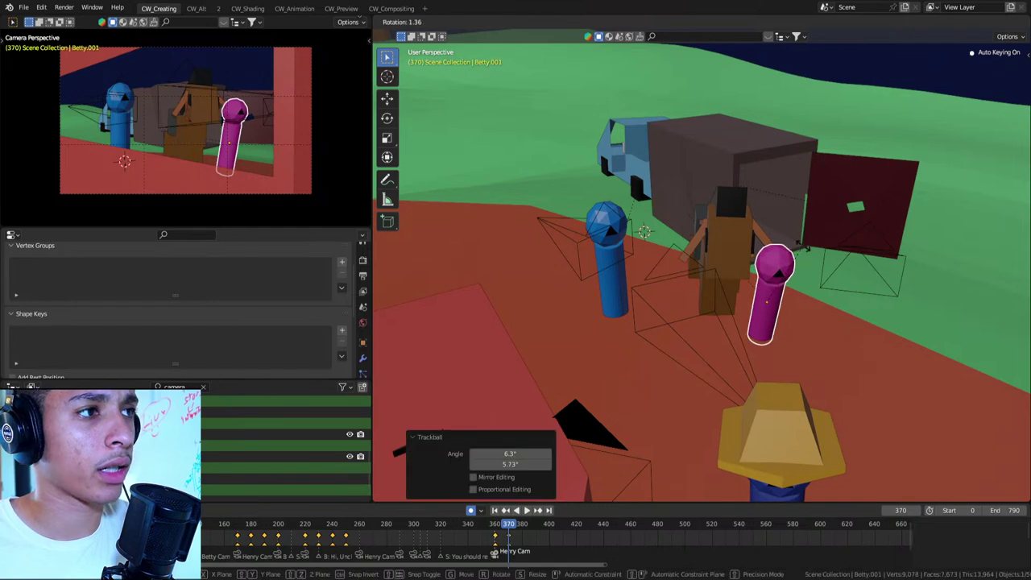
key(r)
click(796, 251)
key(r)
key(r)
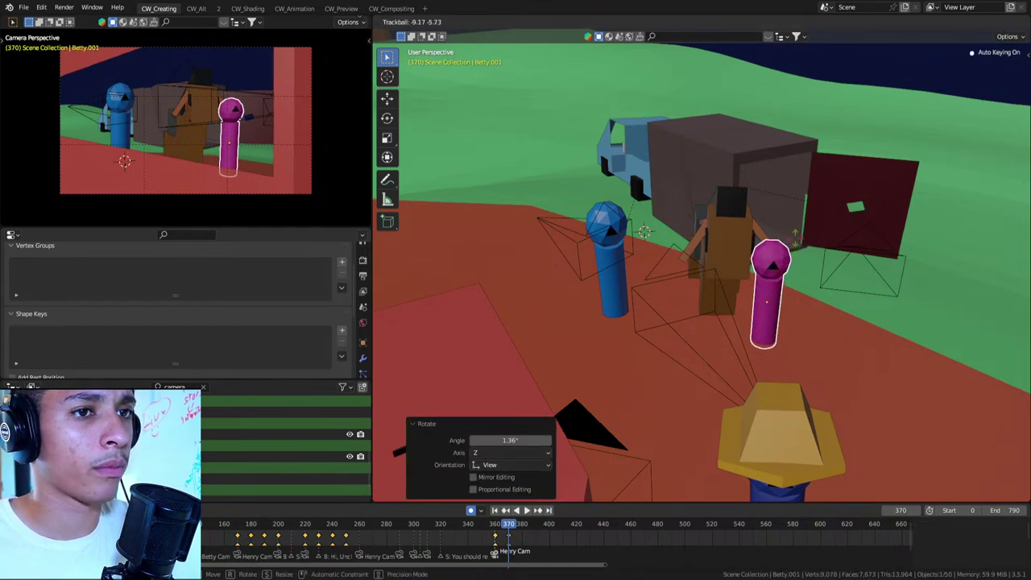
click(793, 240)
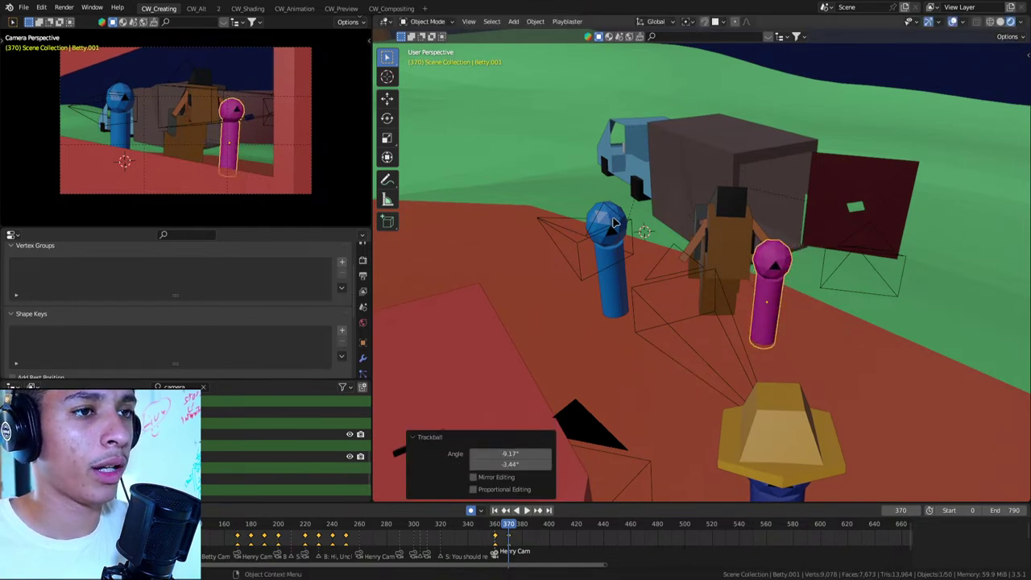
Compare Henry against frame 360, redo his tilt after an undo, and commit a small turn
click(614, 224)
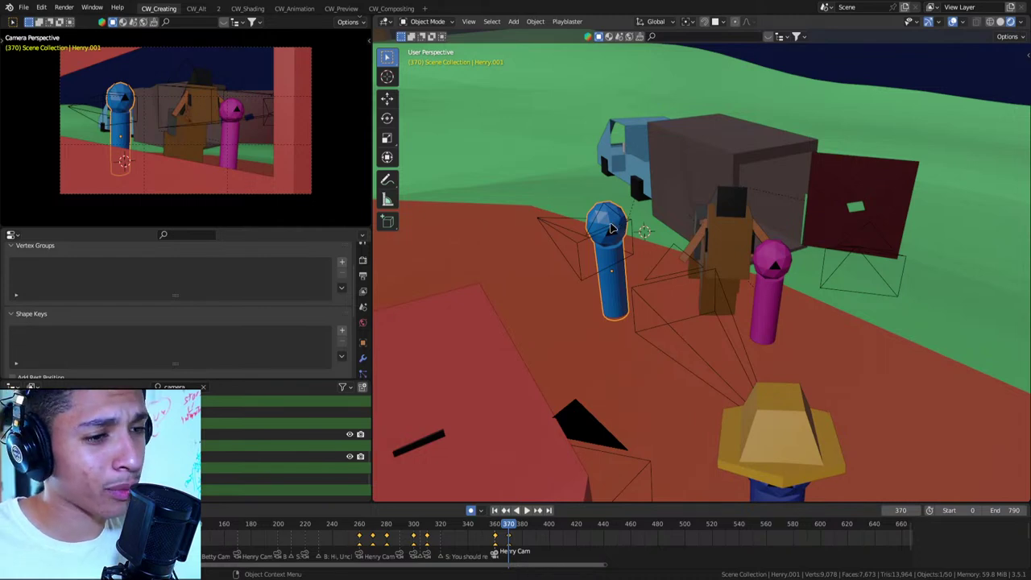
key(Down)
key(Up)
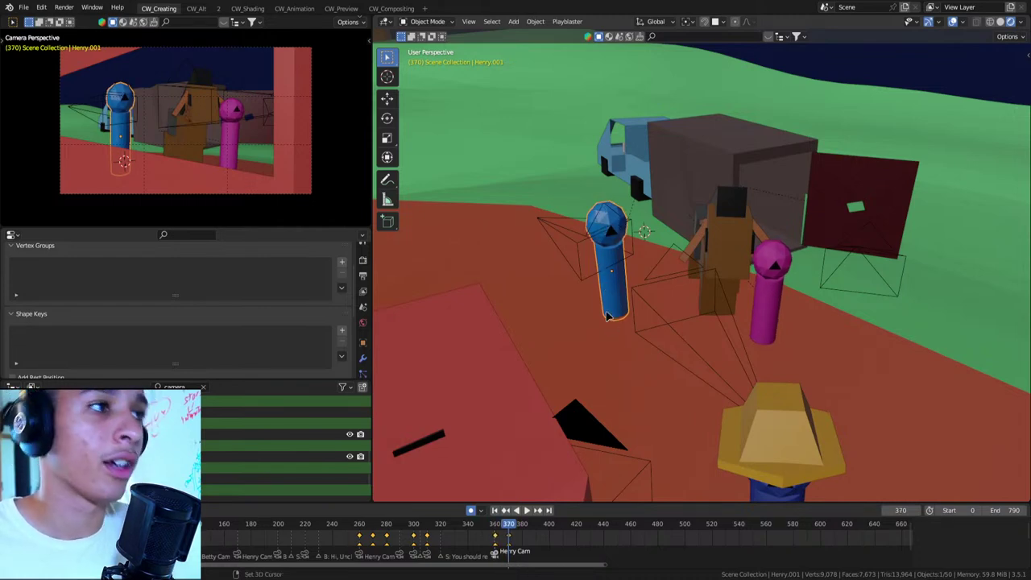
key(r)
key(r)
click(610, 226)
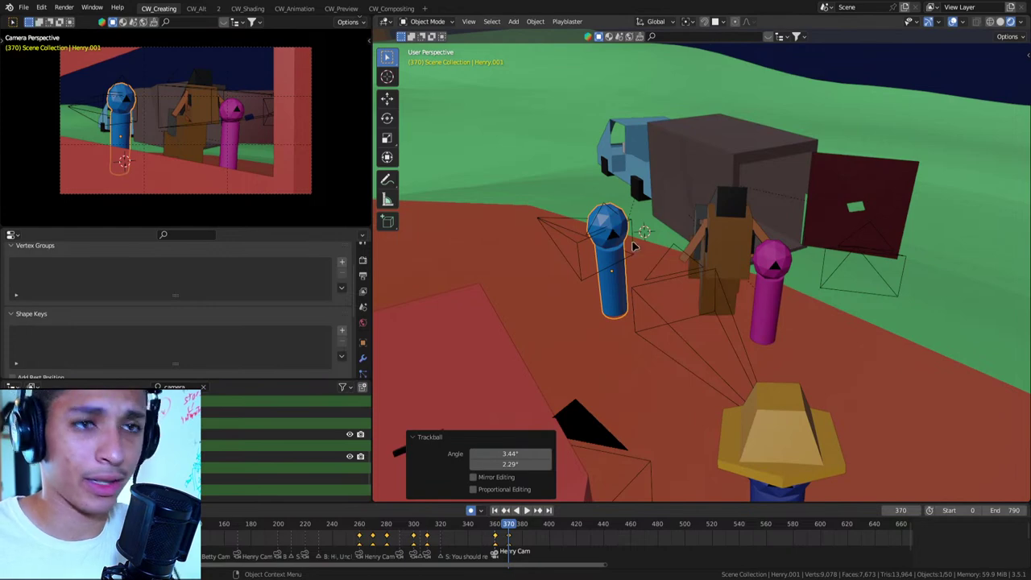
key(ctrl+z)
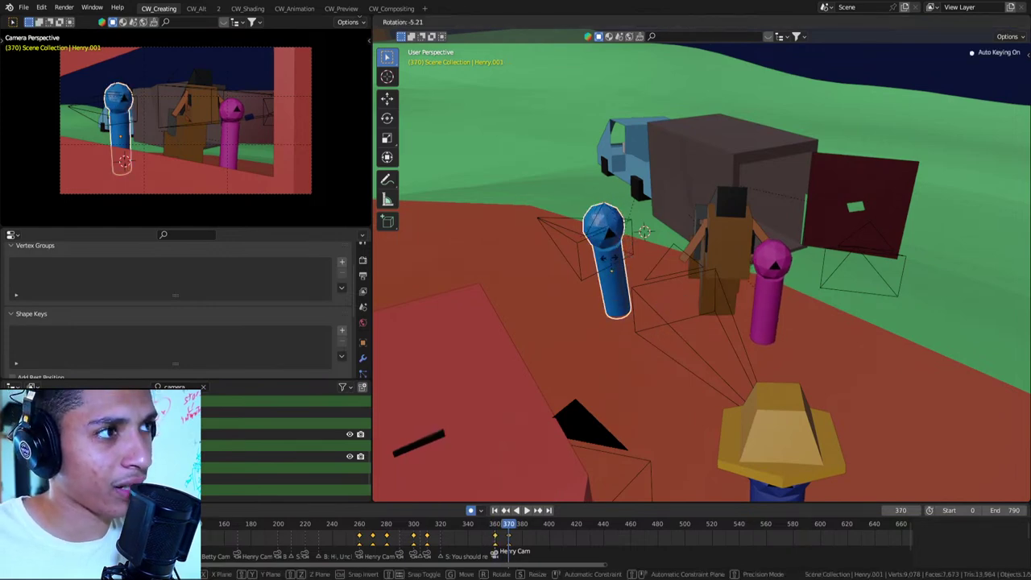
key(r)
key(r)
Recheck frame 360, then key Henry's final slight tilt at frame 370 and select the horse
key(r)
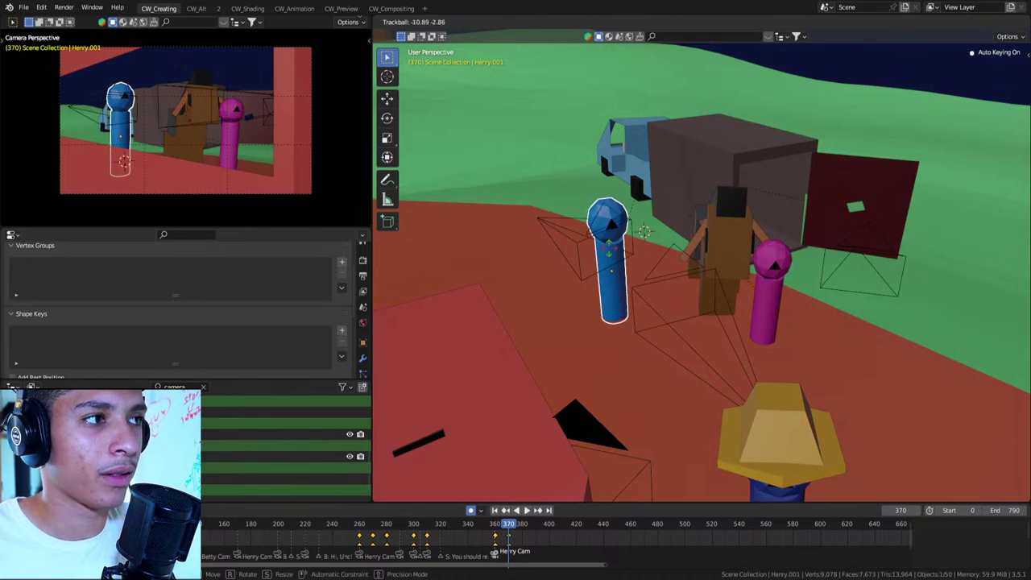
key(Return)
key(r)
key(r)
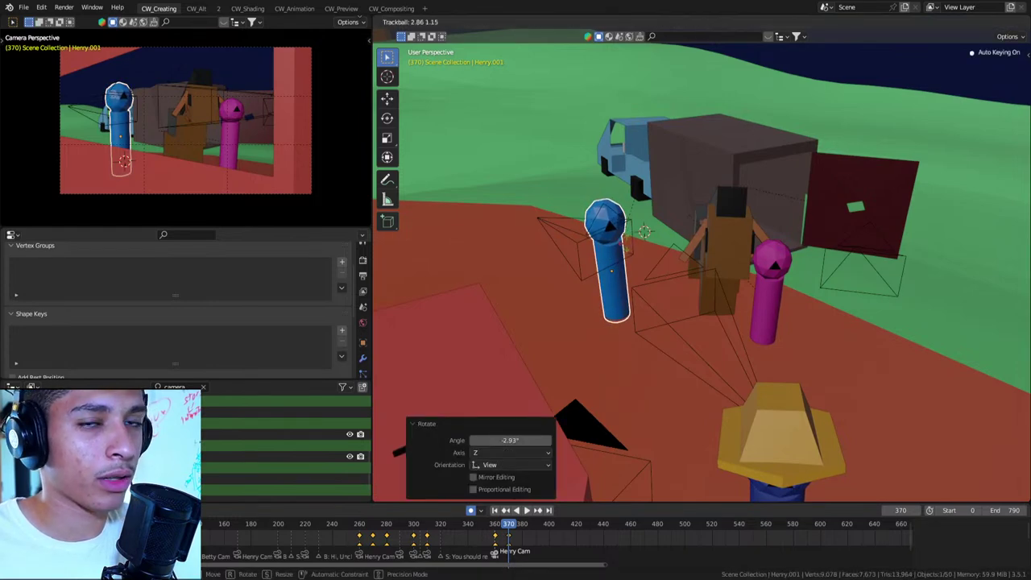
key(Escape)
key(Down)
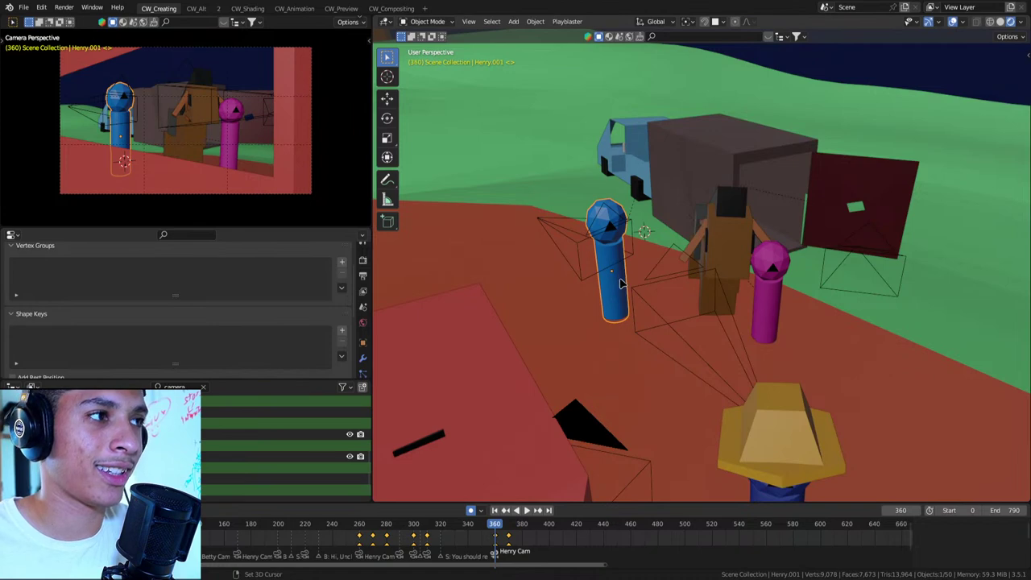
key(Up)
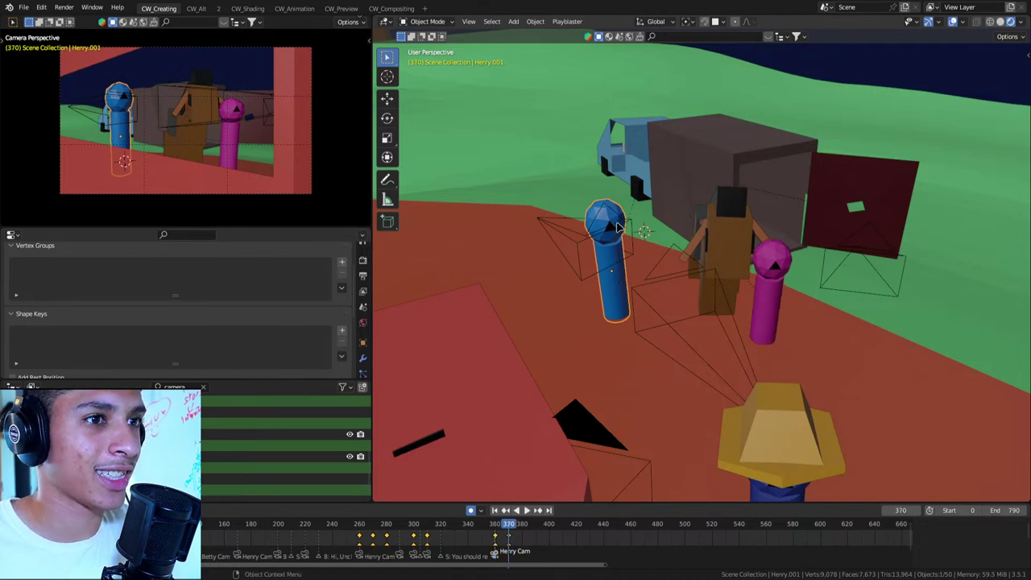
key(r)
key(r)
click(625, 229)
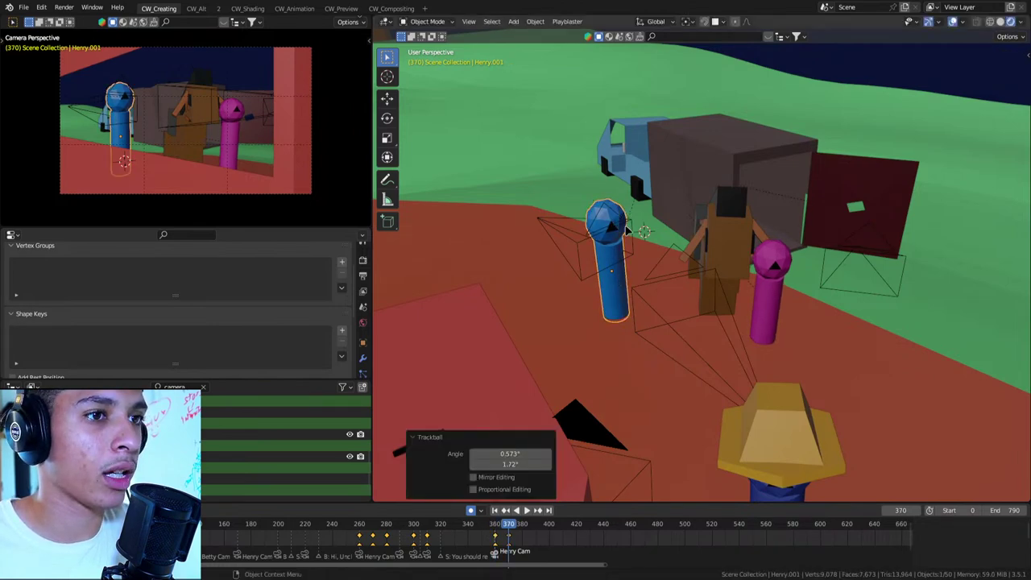
click(721, 250)
Turn the horse −3.94° about Z and move the truck's cargo box beside the truck
key(r)
key(z)
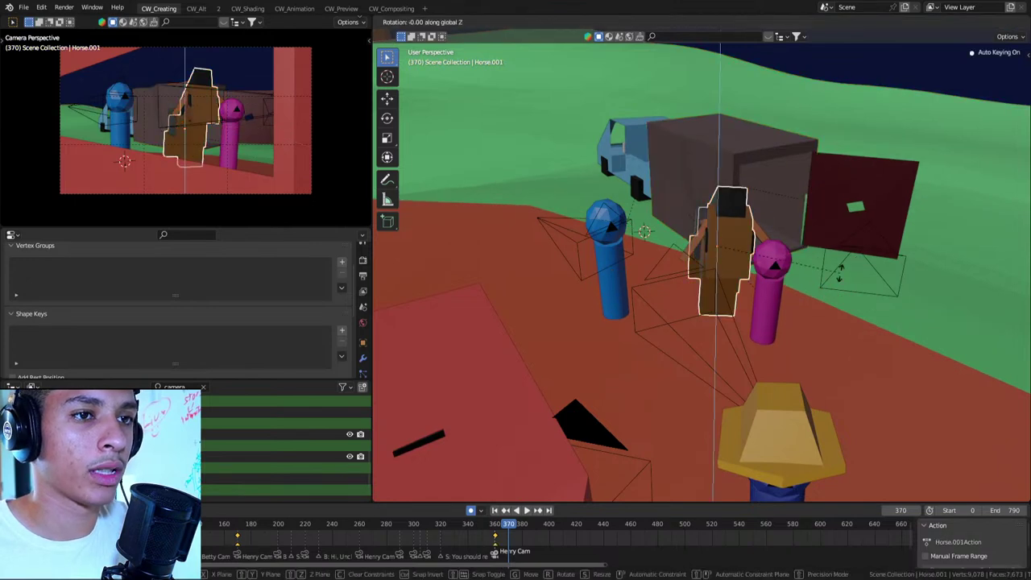
click(838, 286)
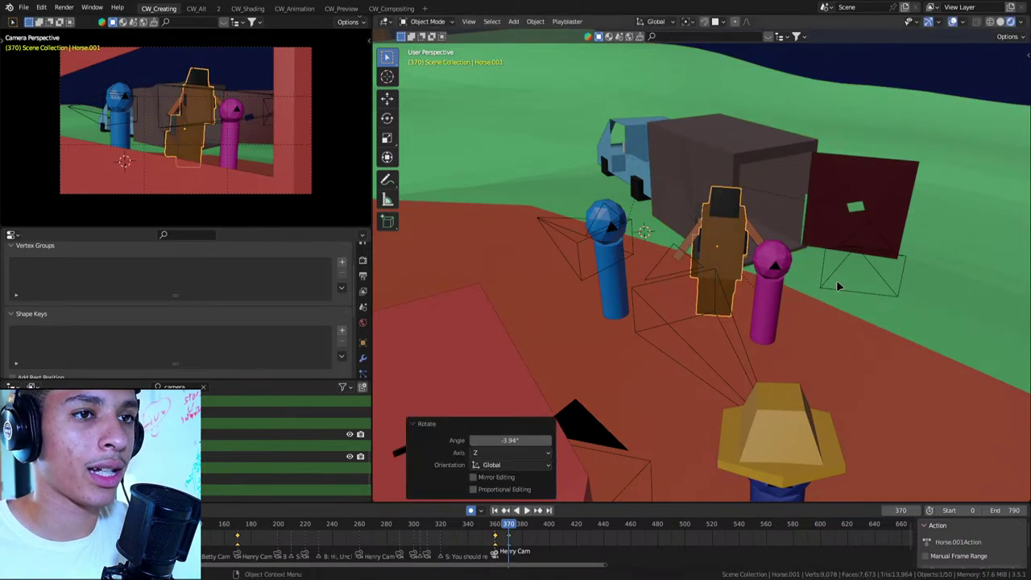
click(735, 211)
key(g)
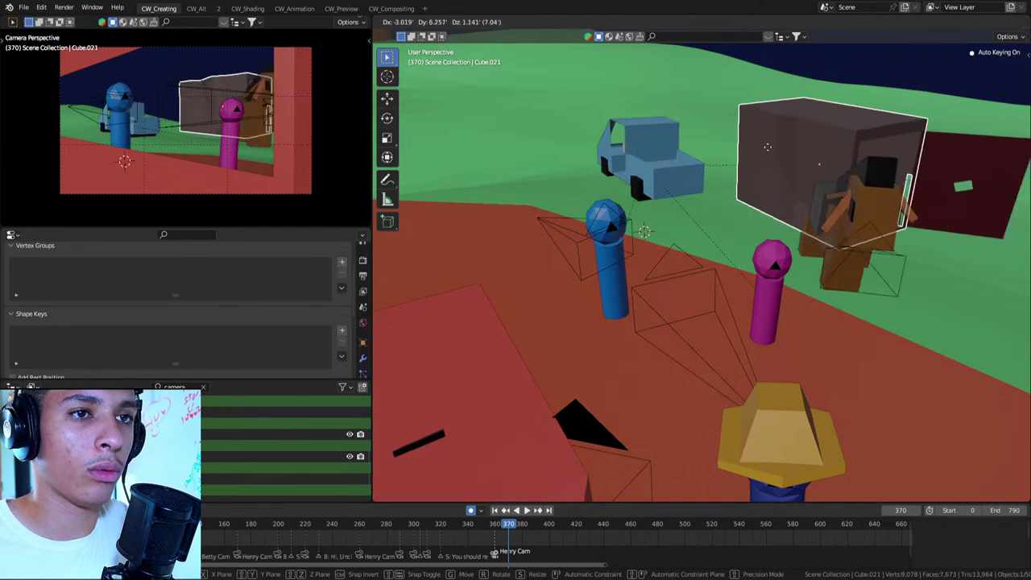
click(633, 144)
Try moving the truck cab twice, cancelling both so the truck stays put
click(633, 143)
key(g)
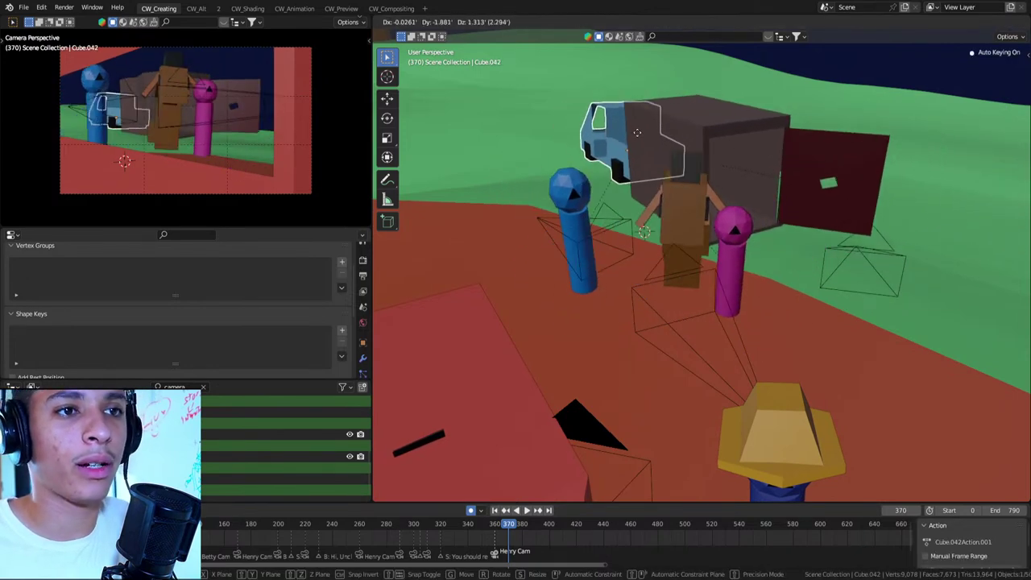
right_click(638, 132)
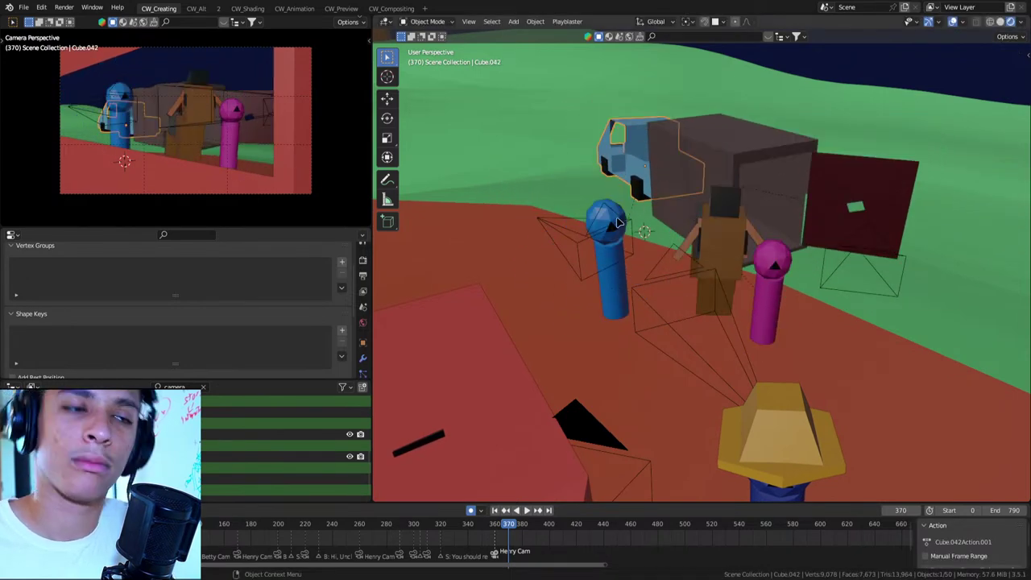
click(620, 207)
click(636, 137)
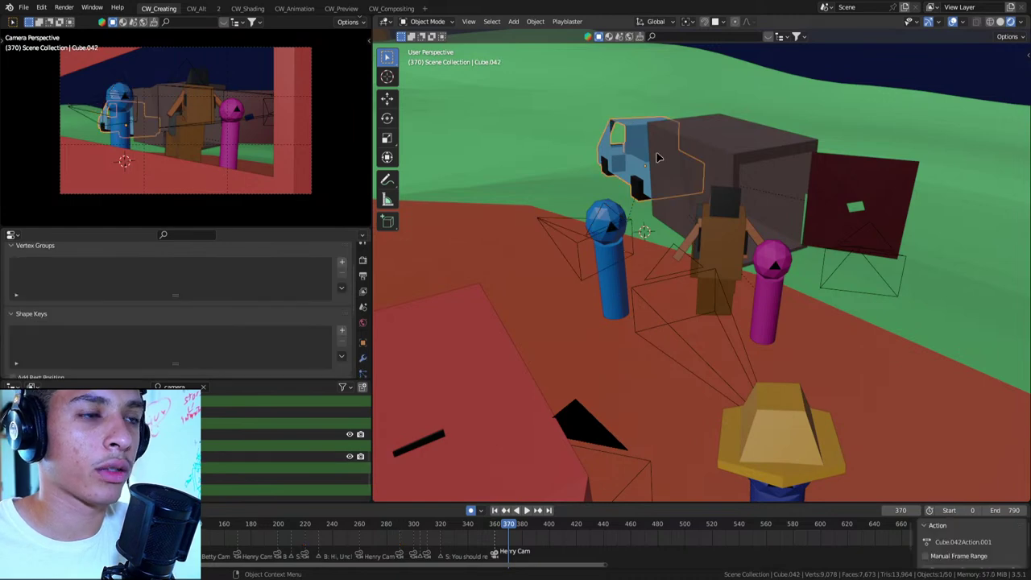
key(g)
right_click(712, 166)
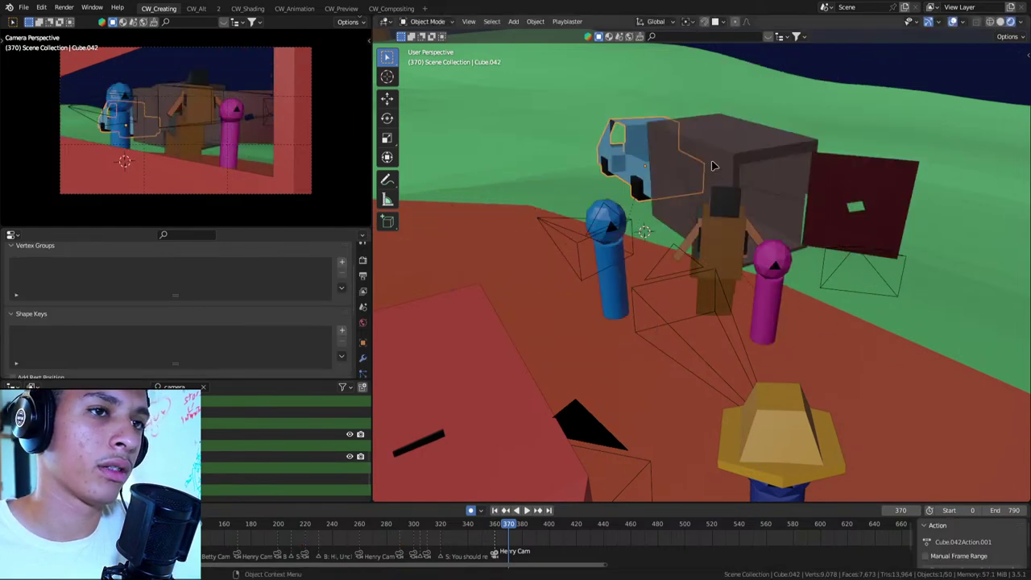
alt+scroll(709, 176, up, 10)
alt+scroll(711, 185, up, 20)
alt+scroll(713, 200, down, 12)
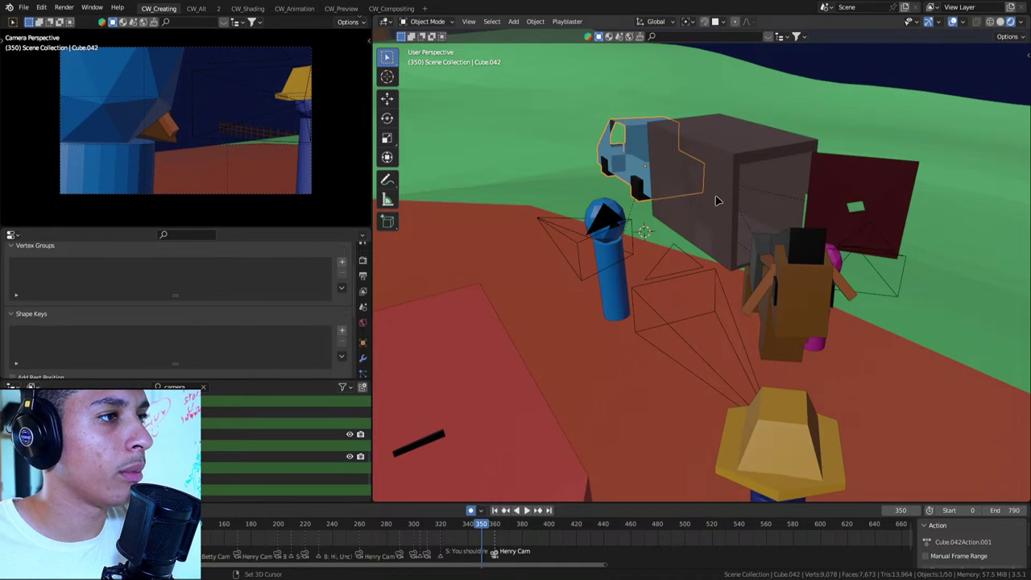
alt+scroll(713, 200, down, 8)
alt+scroll(714, 200, down, 10)
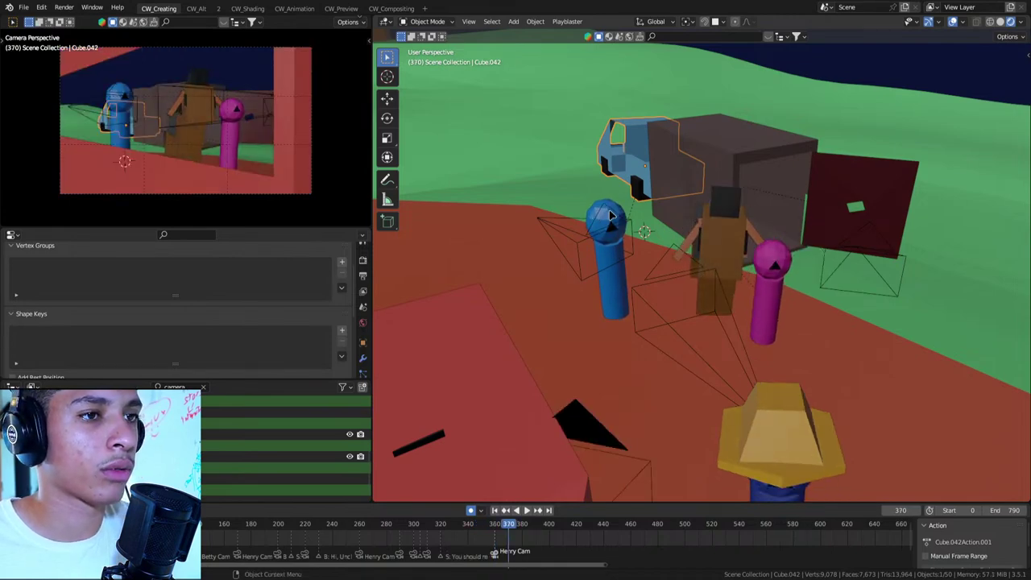
At frame 370, turn Henry 10.2°, Betty slightly, and rotate the horse
click(610, 216)
key(r)
click(646, 211)
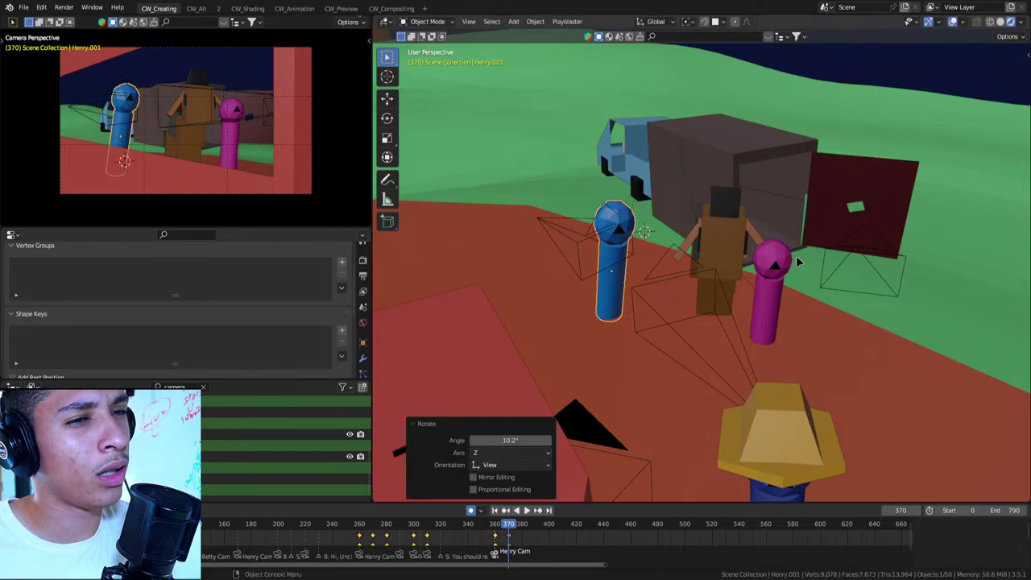
click(797, 261)
key(r)
click(806, 251)
click(729, 242)
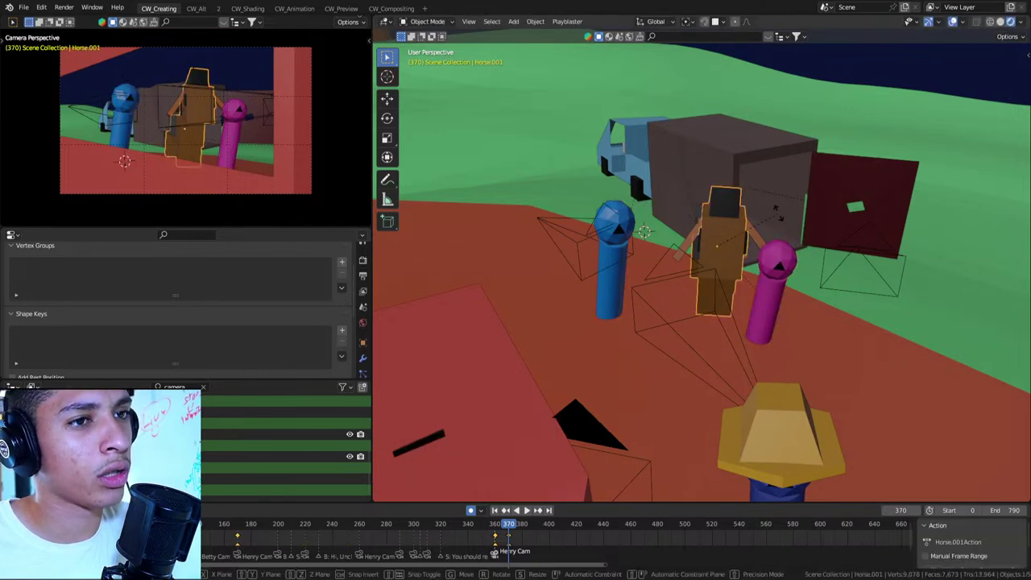
click(783, 227)
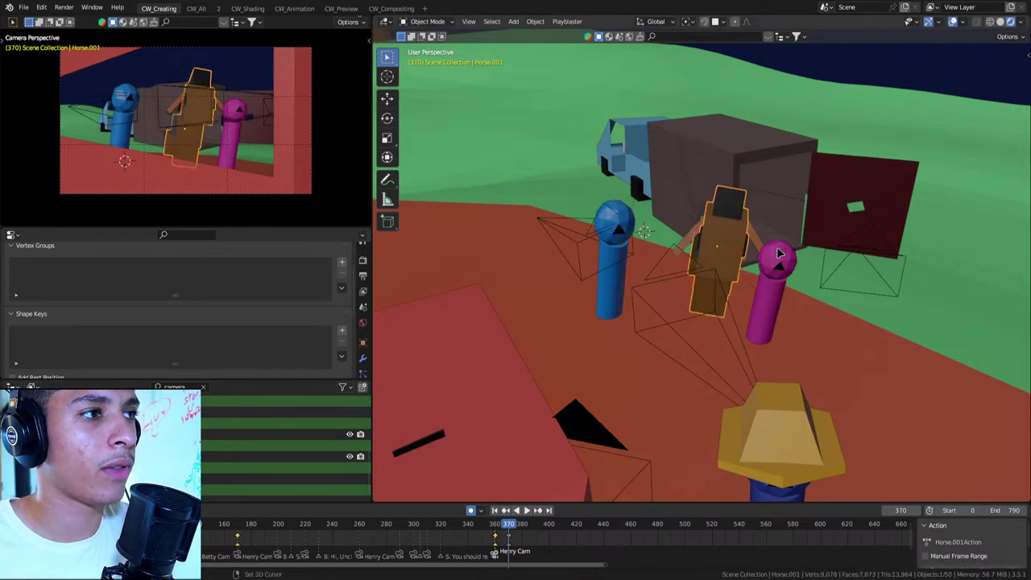
At frame 380, turn Betty, the horse −8.72° then 3.14°, and Henry −6.82°
key(Up)
click(778, 261)
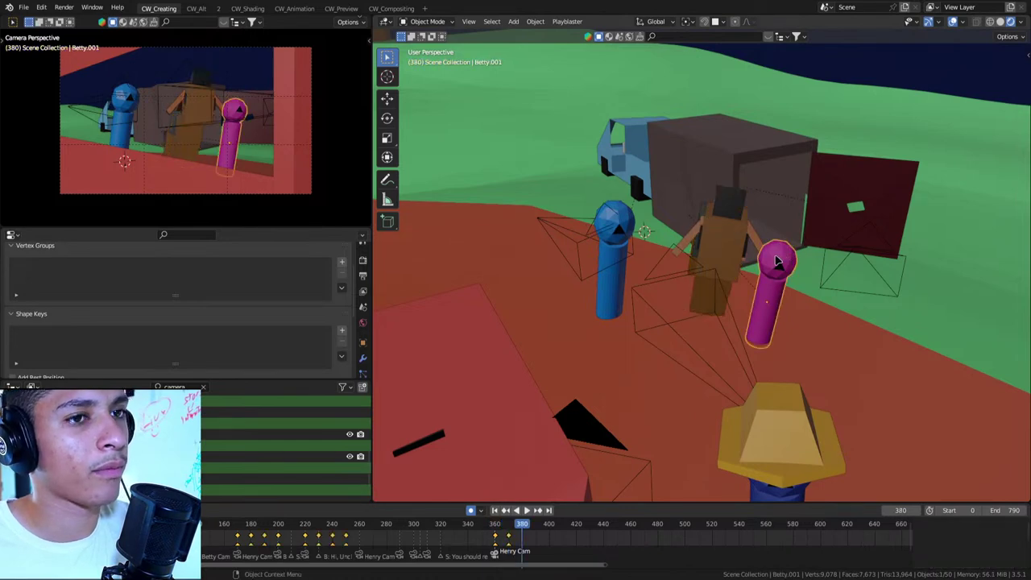
key(r)
click(791, 244)
click(738, 236)
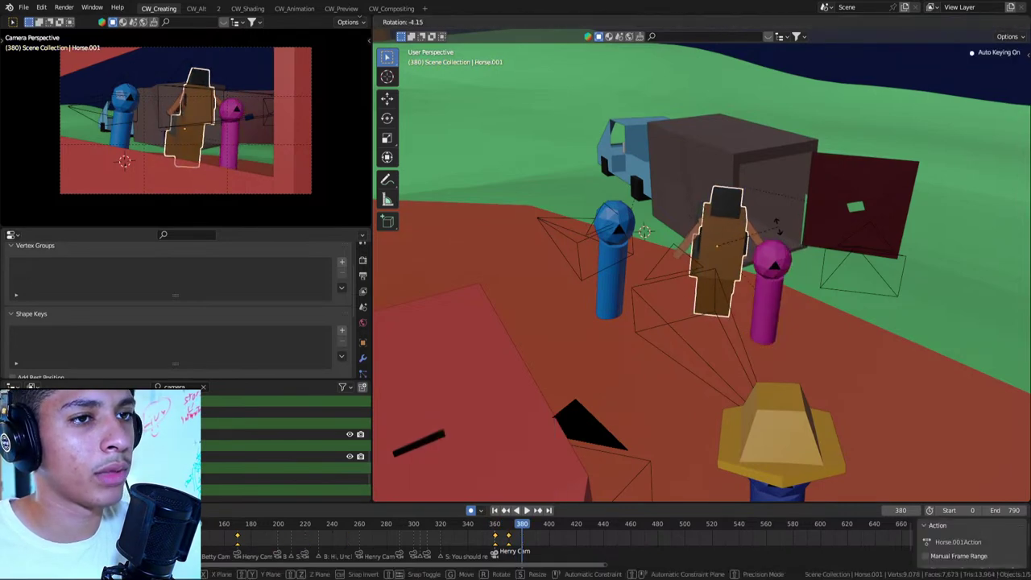
key(r)
click(775, 228)
click(629, 218)
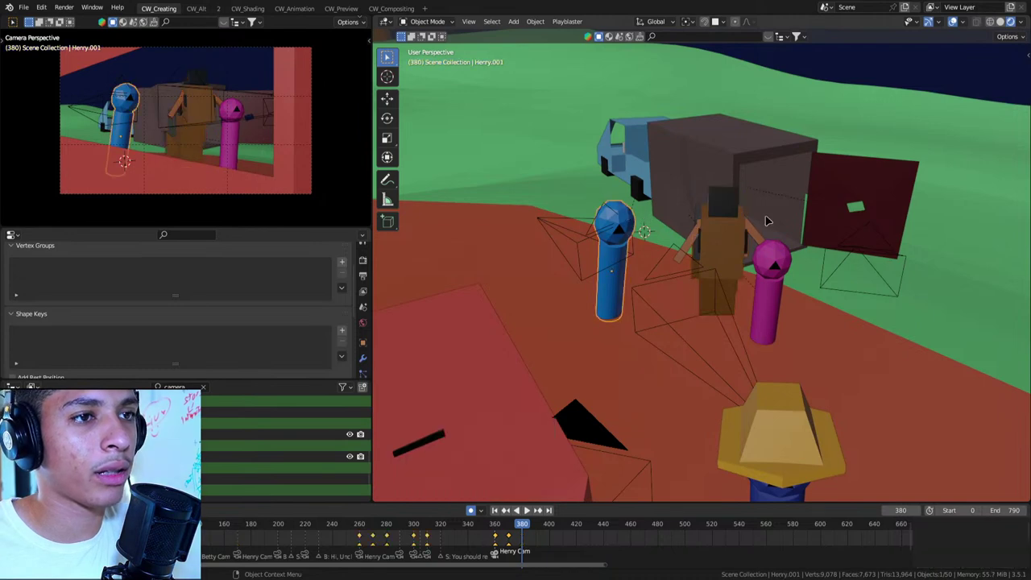
key(r)
click(718, 234)
click(718, 234)
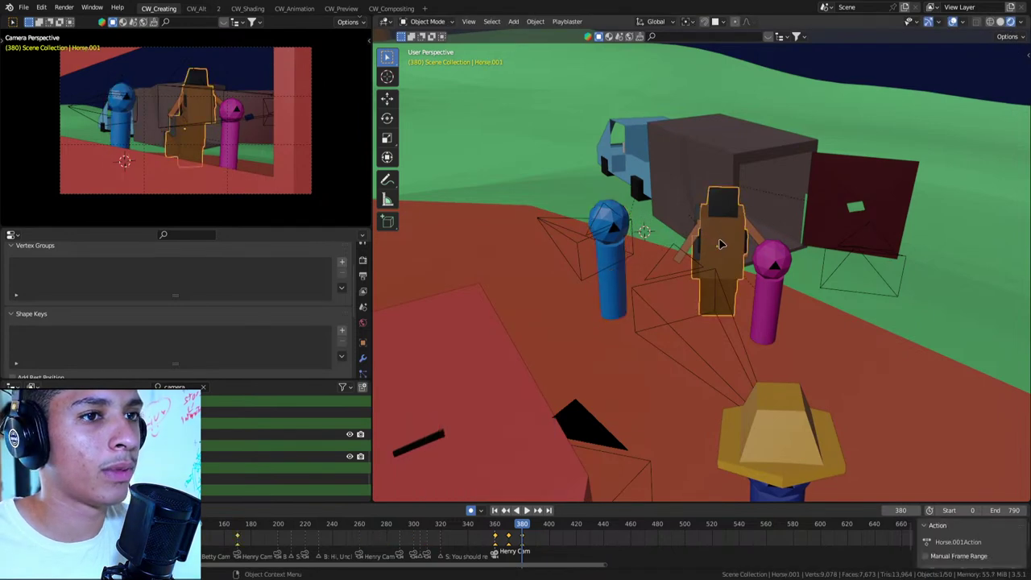
key(r)
key(r)
key(r)
click(767, 240)
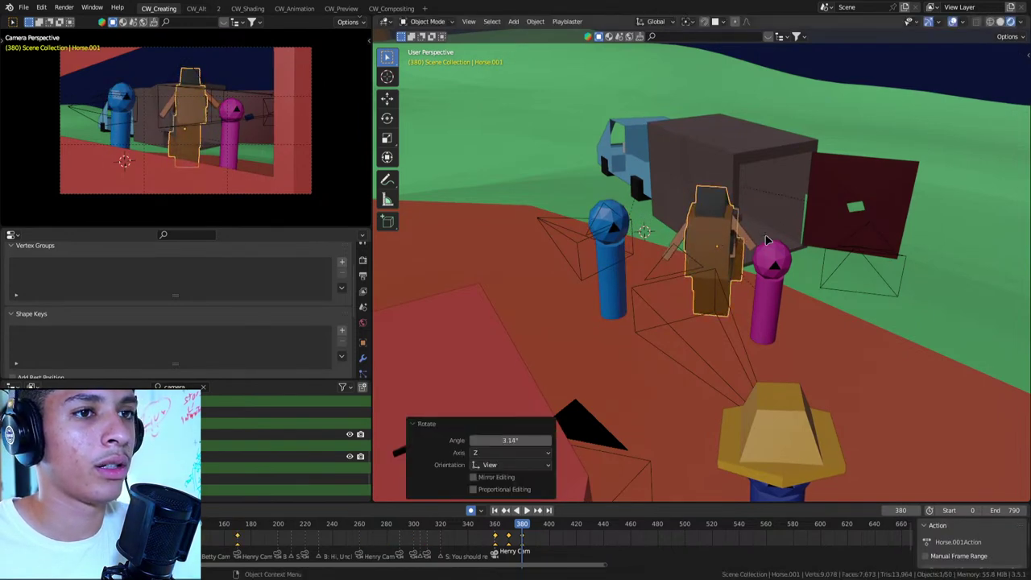
Step between keyframes 370 and 380 to compare poses, then orbit and select SPUD
key(Down)
key(Down)
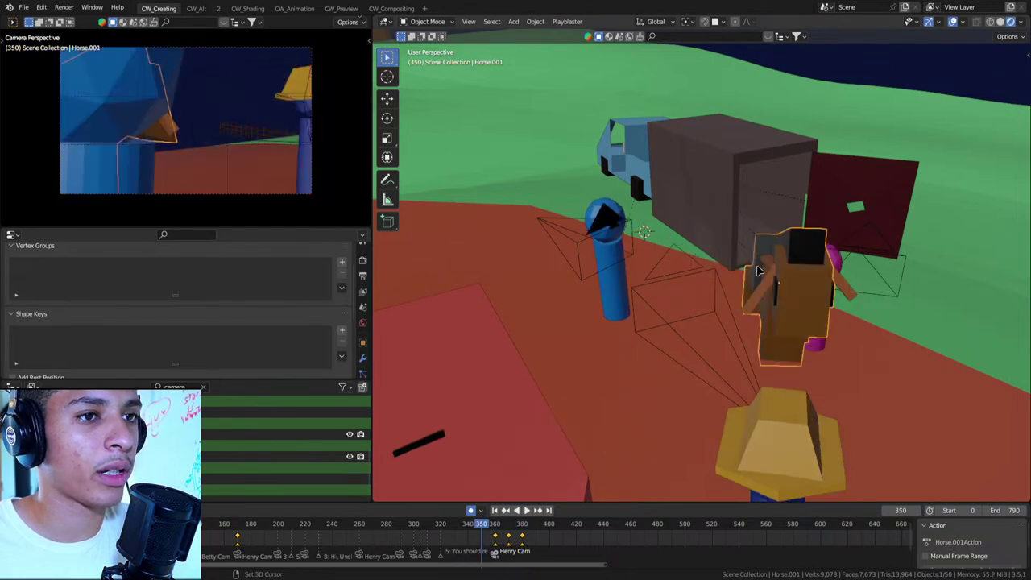
key(Up)
key(Up)
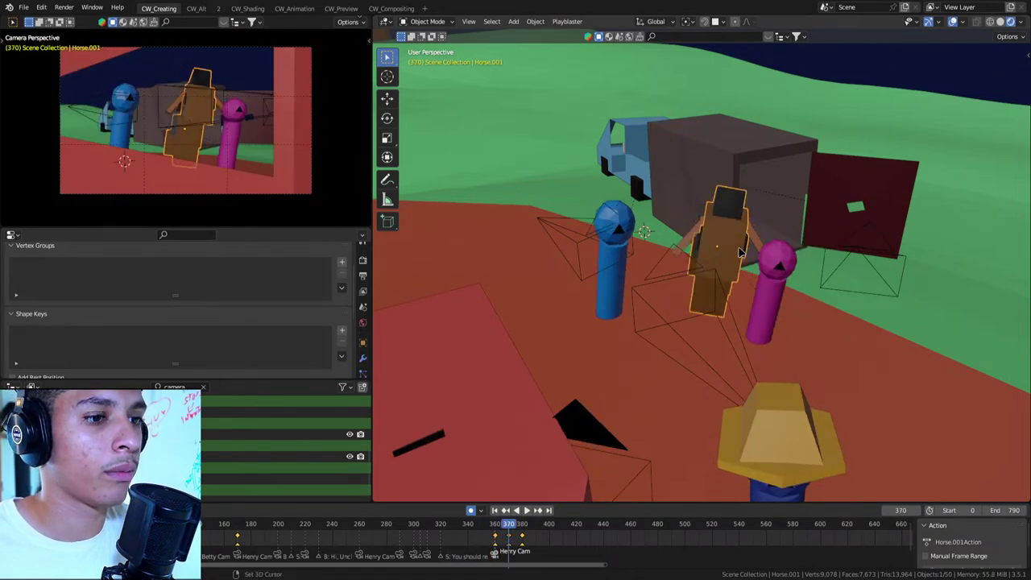
key(Up)
key(Down)
key(Down)
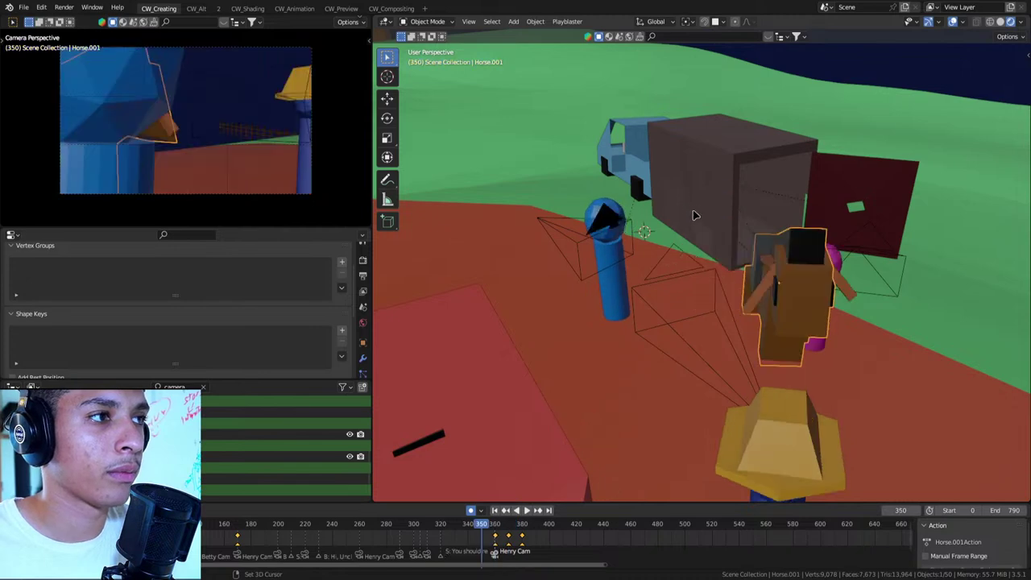
key(Up)
key(Up)
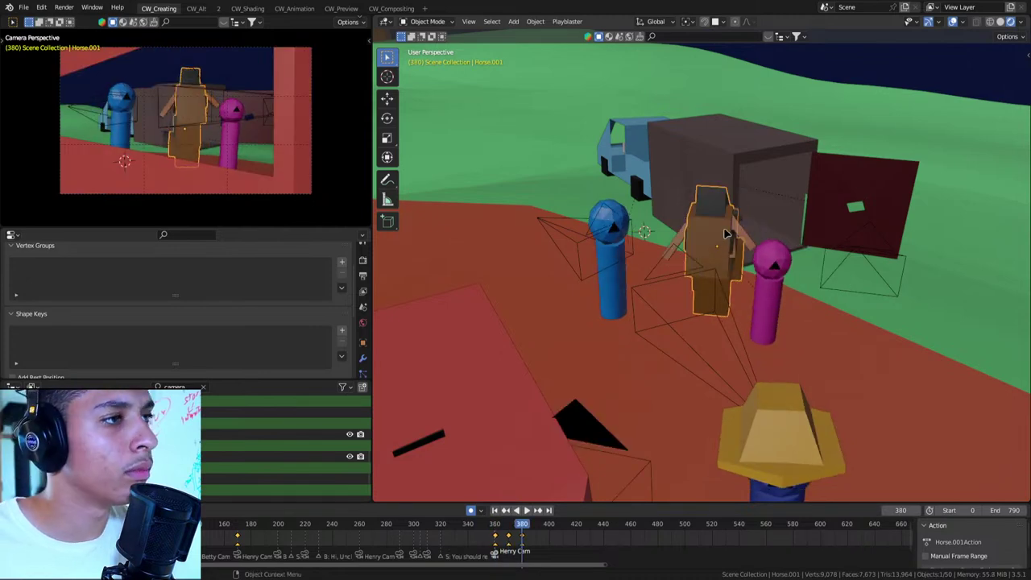
middle_drag(797, 314, 761, 375)
key(Up)
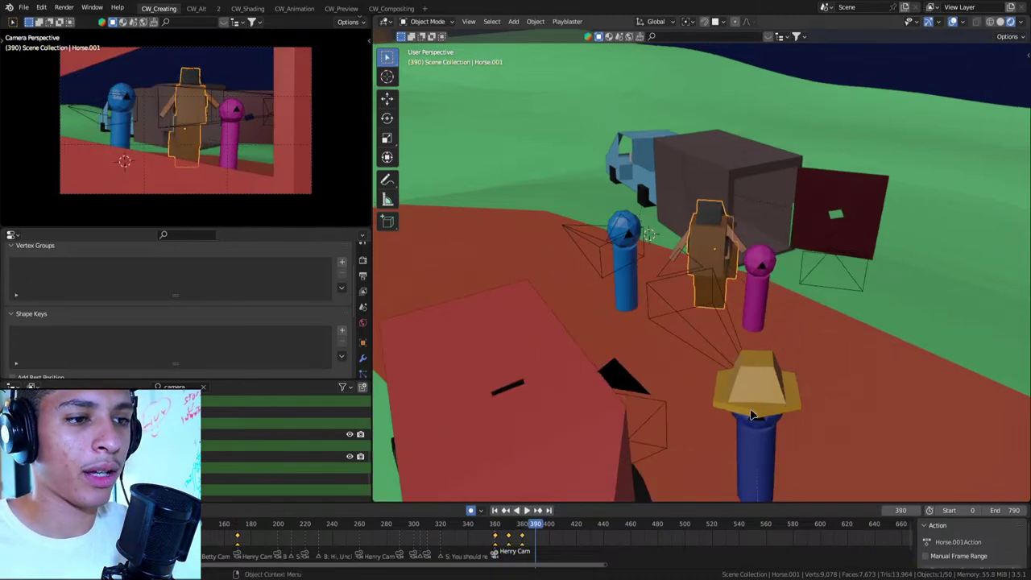
click(753, 415)
middle_drag(753, 415, 744, 418)
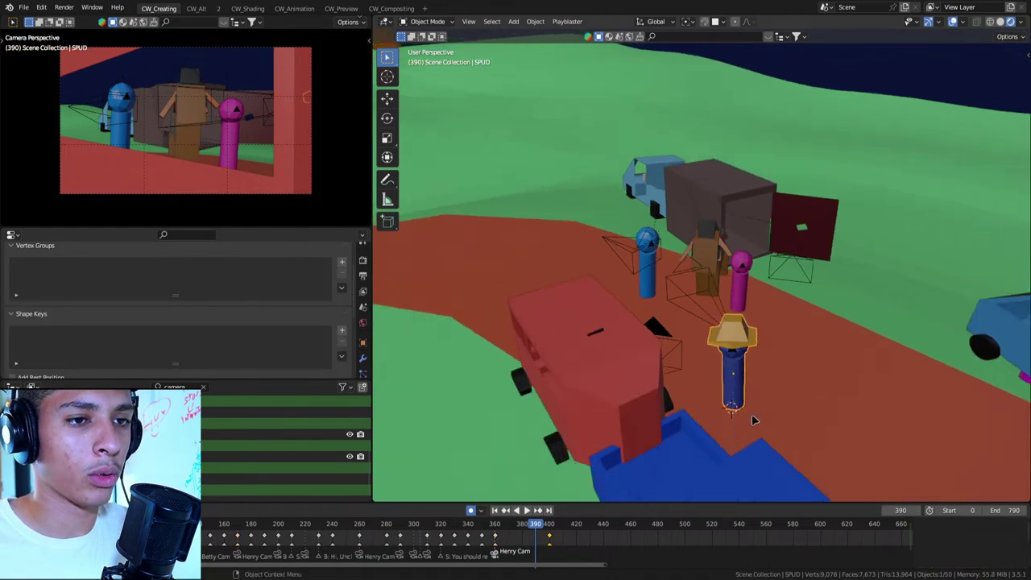
key(shift+a)
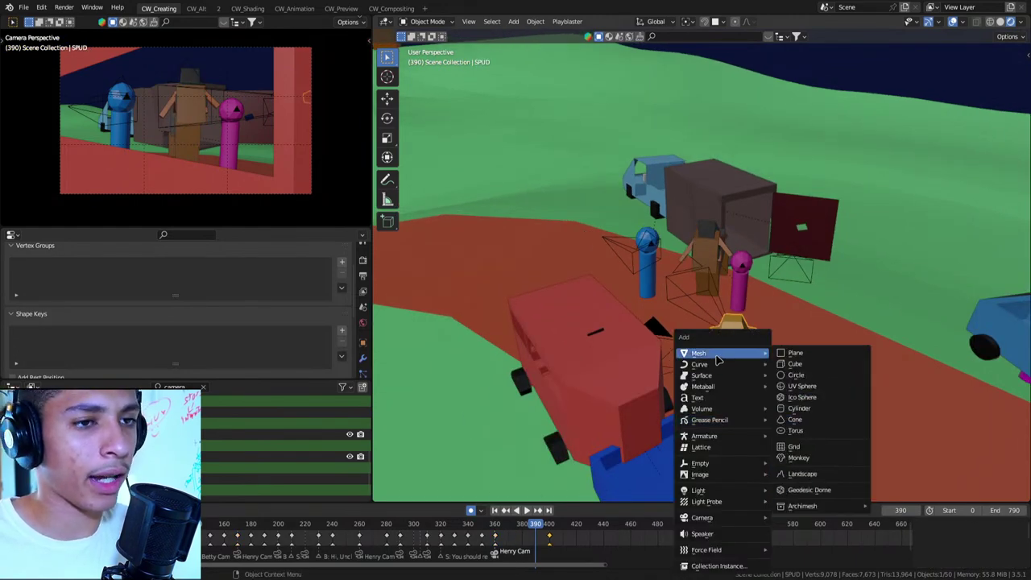
Add a cube under the hat figure and shrink it to 0.633
click(792, 364)
key(KP_Decimal)
scroll(803, 368, down, 3)
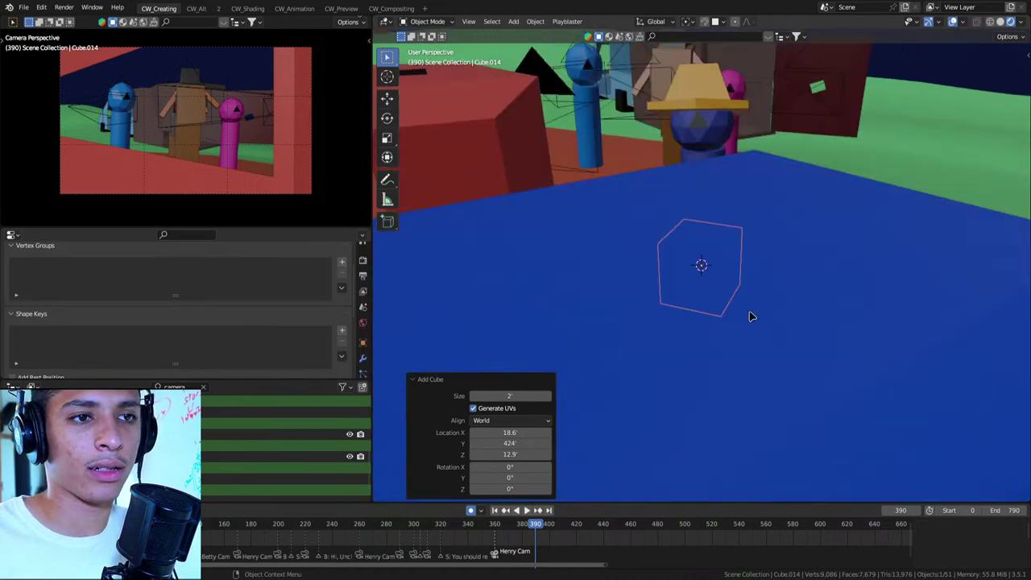
scroll(750, 315, down, 3)
key(s)
click(773, 282)
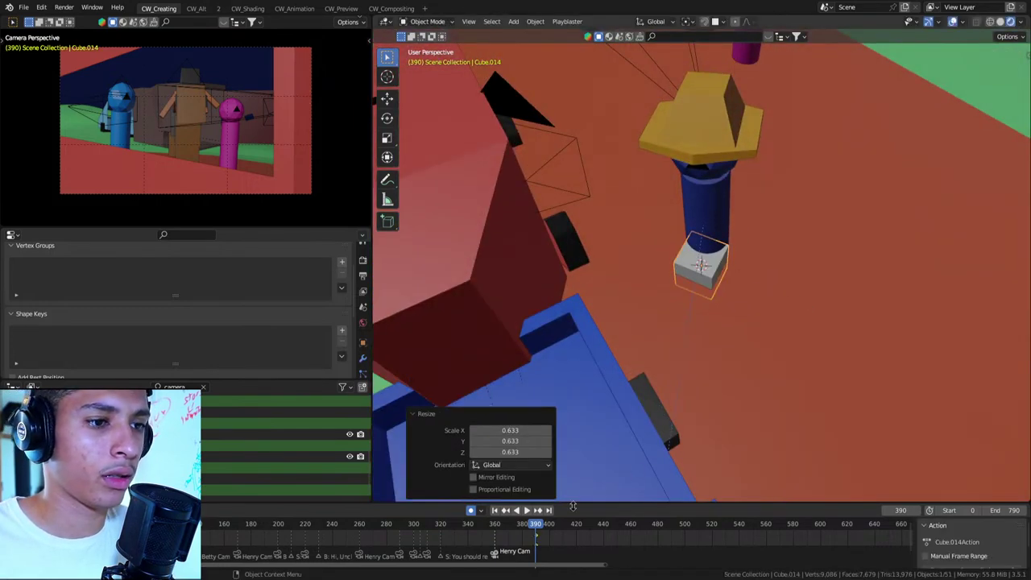
Drop the cube below the blue cylinder and key its location at frame 380
key(g)
key(z)
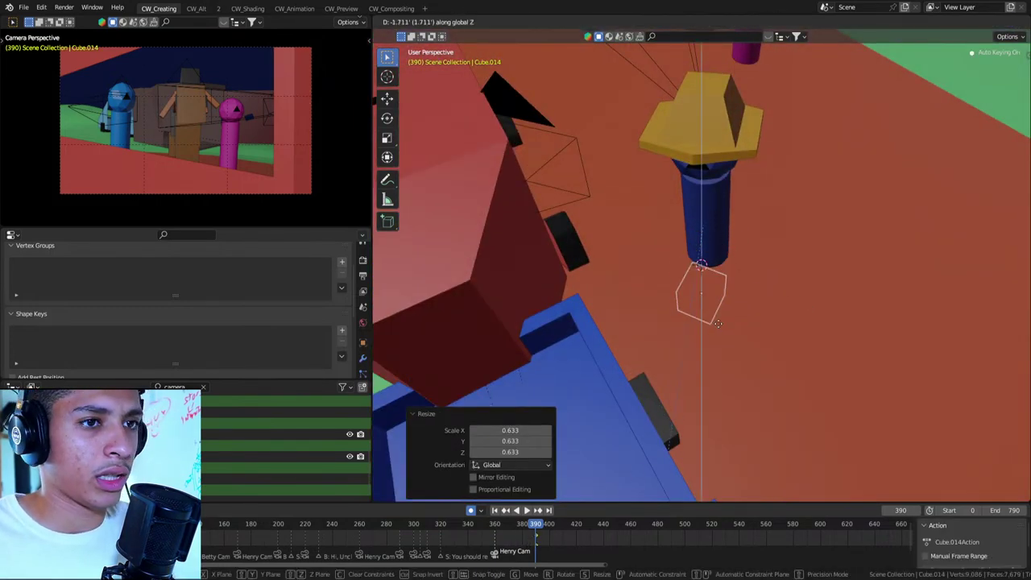
click(719, 329)
key(i)
key(Down)
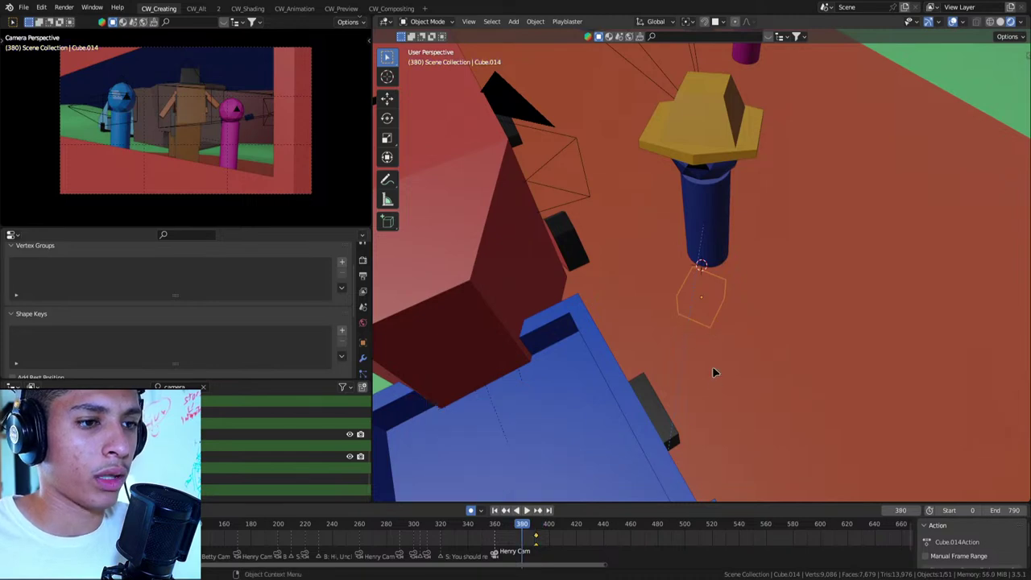
key(g)
key(z)
click(713, 373)
Raise the cube back up onto the cylinder and key that position at frame 390
key(i)
key(Up)
key(g)
key(z)
click(743, 236)
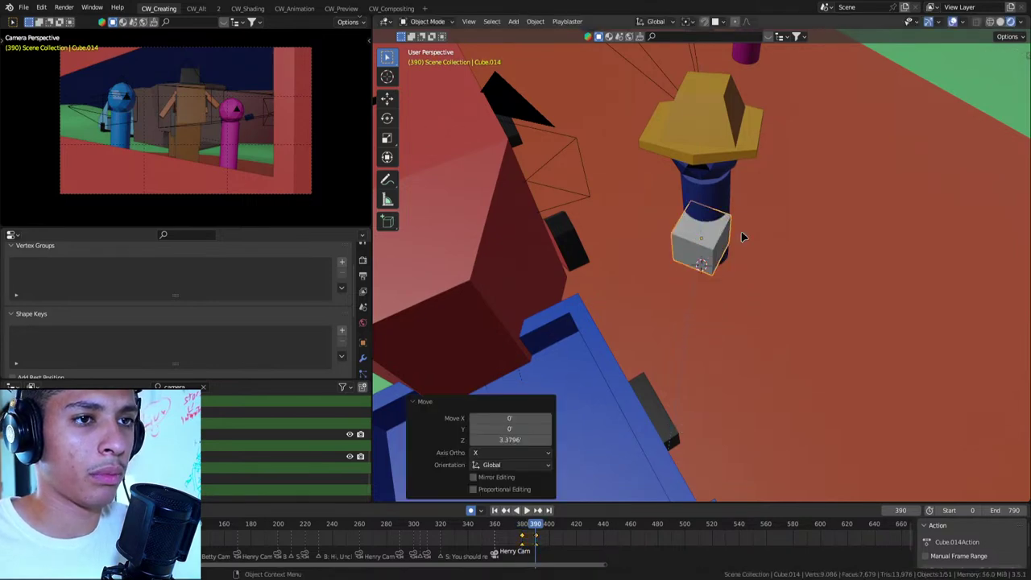
In Edit Mode, flatten the cube along Z into a thin slab
key(KP_Decimal)
key(Tab)
scroll(741, 235, down, 5)
mouse_move(741, 234)
middle_down()
mouse_move(689, 267)
mouse_move(793, 236)
middle_up()
key(s)
key(z)
click(658, 295)
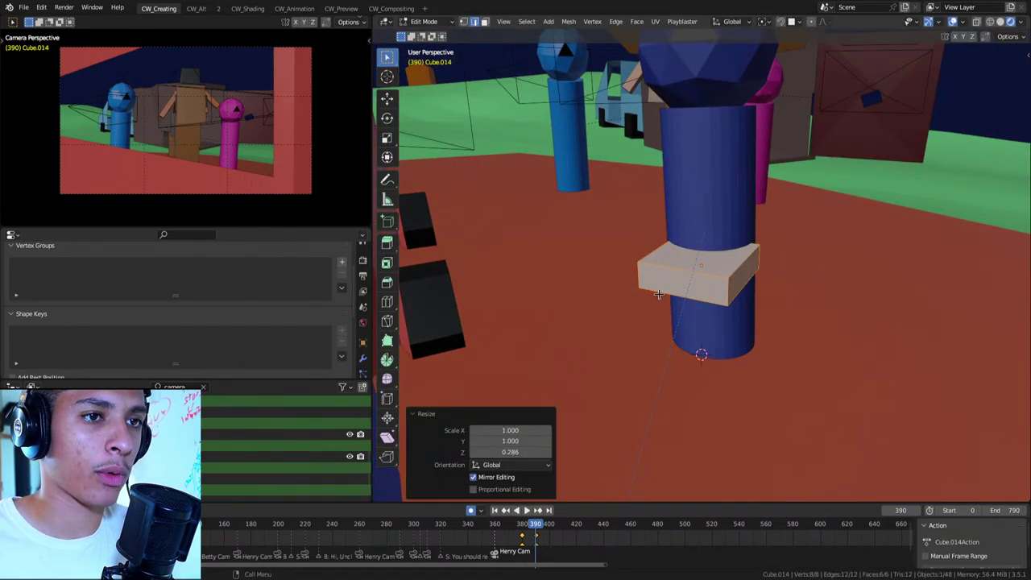
Loop-cut the slab and extrude one end face to form an L shape
key(ctrl+r)
click(659, 282)
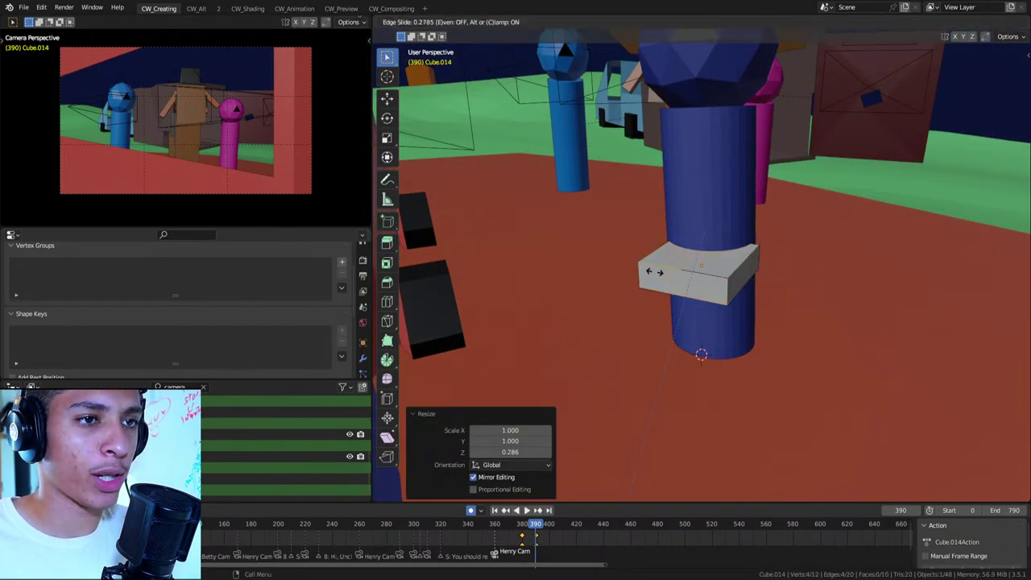
click(652, 274)
click(654, 277)
key(e)
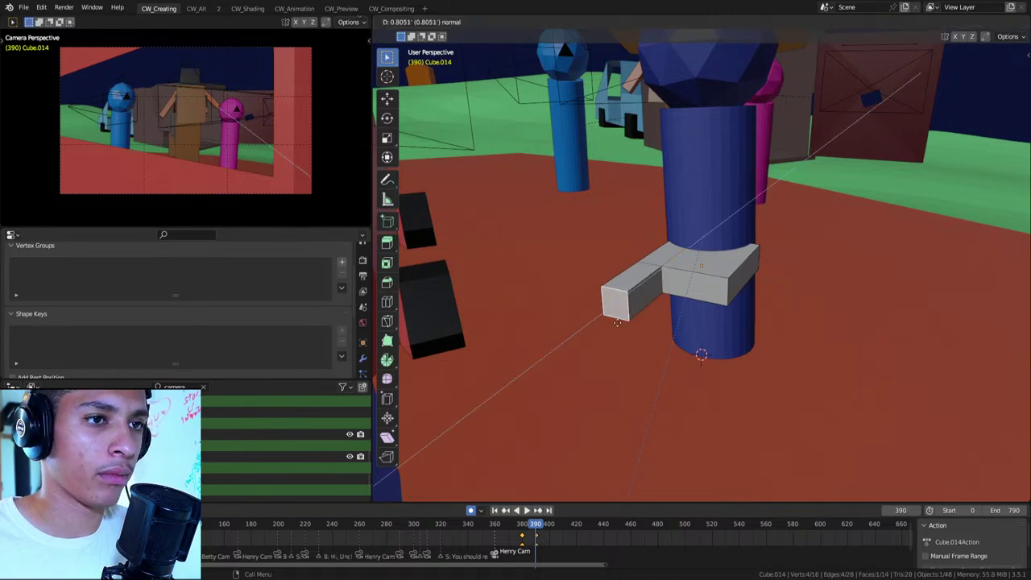
click(610, 330)
In Object Mode, scale the L-shaped piece down to 0.784
key(Tab)
mouse_move(610, 330)
middle_down()
mouse_move(689, 266)
mouse_move(782, 288)
middle_up()
key(s)
key(x)
click(772, 278)
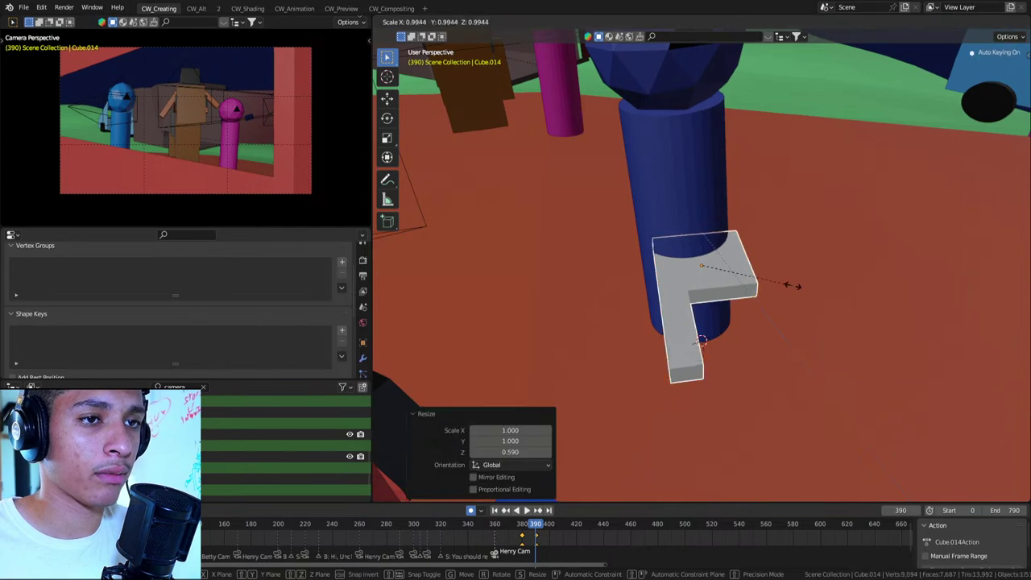
key(Tab)
key(Tab)
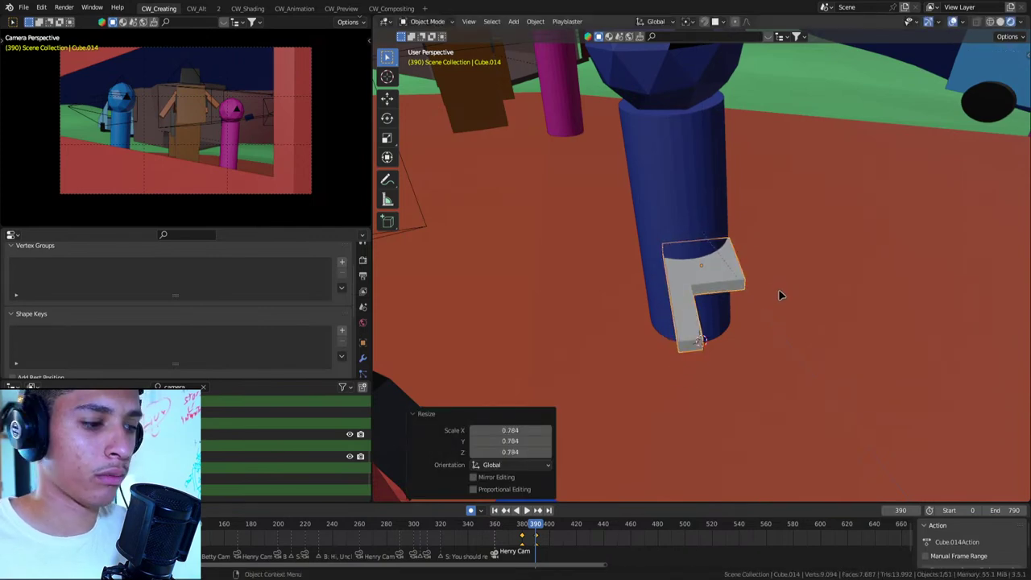
key(Tab)
key(Tab)
Give the L-piece a new material with a red viewport display colour
scroll(196, 320, down, 5)
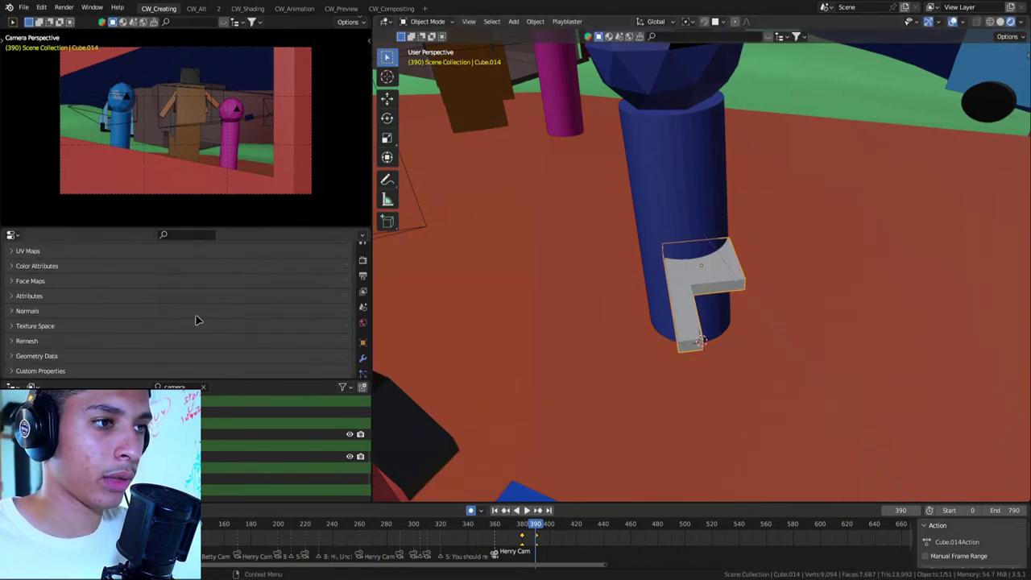
scroll(364, 354, down, 4)
click(364, 348)
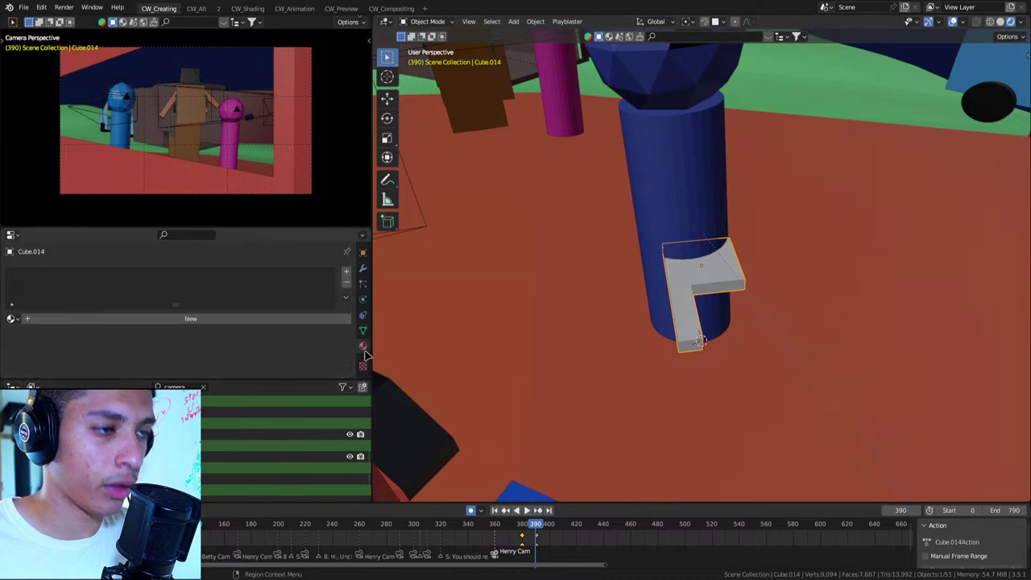
click(191, 319)
scroll(105, 322, down, 5)
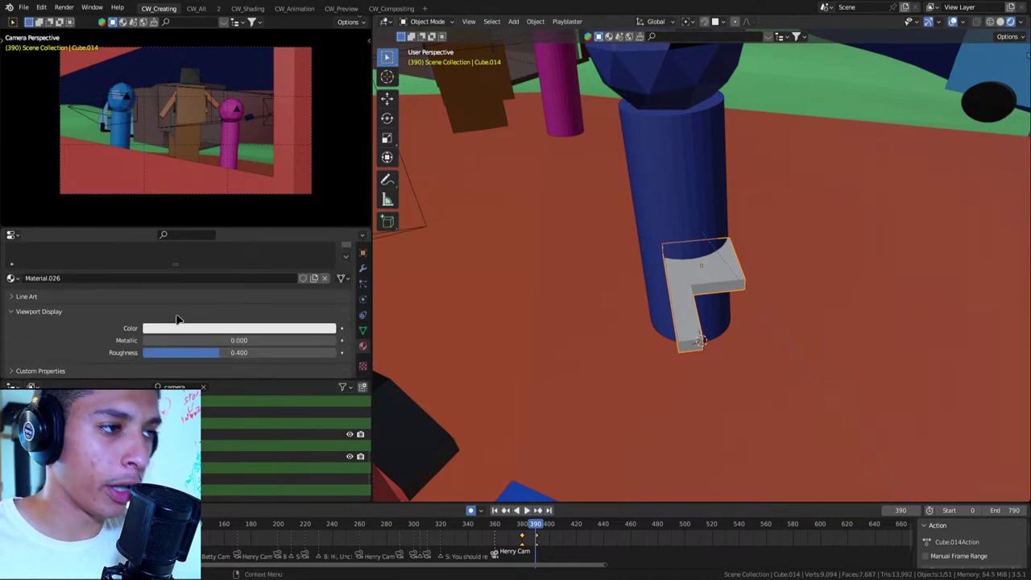
click(192, 329)
click(191, 238)
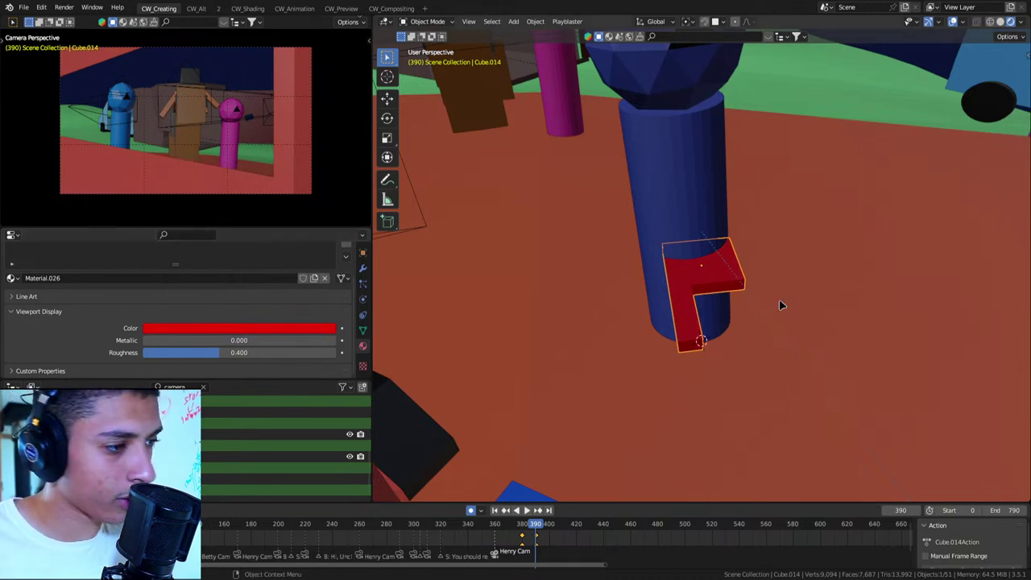
Move the red piece straight up along Z, higher on the blue cylinder
key(Tab)
key(Tab)
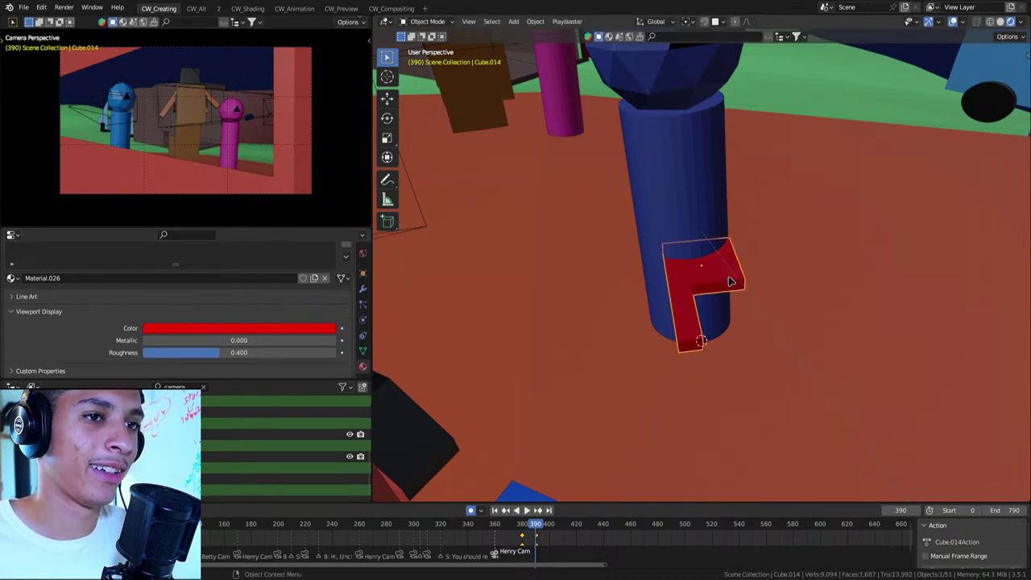
key(Tab)
mouse_move(729, 281)
middle_down()
mouse_move(701, 299)
mouse_move(605, 280)
mouse_move(589, 288)
mouse_move(771, 265)
middle_up()
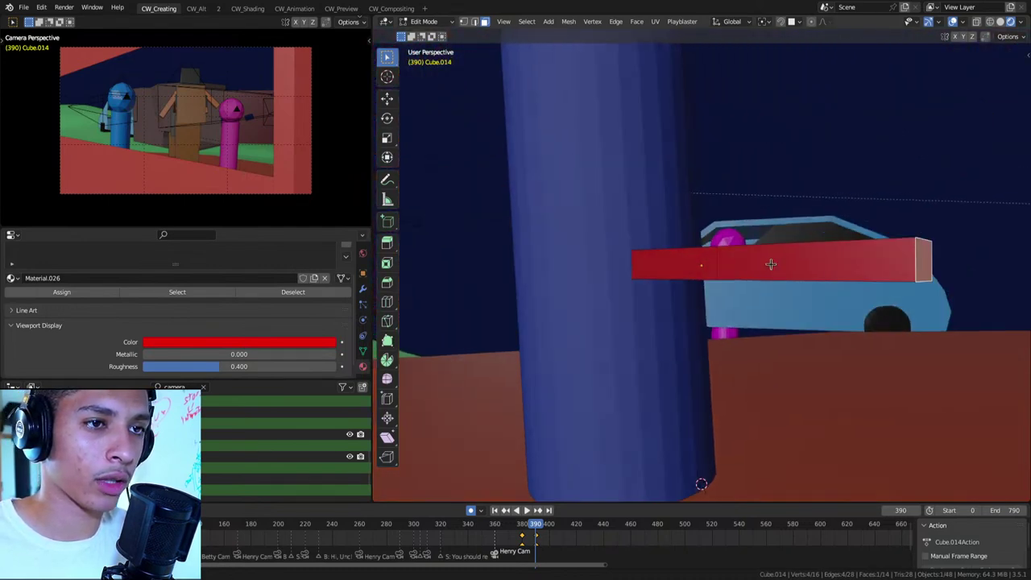
mouse_move(771, 198)
middle_down()
mouse_move(770, 257)
mouse_move(717, 261)
mouse_move(723, 250)
mouse_move(721, 259)
middle_up()
key(Tab)
key(r)
key(r)
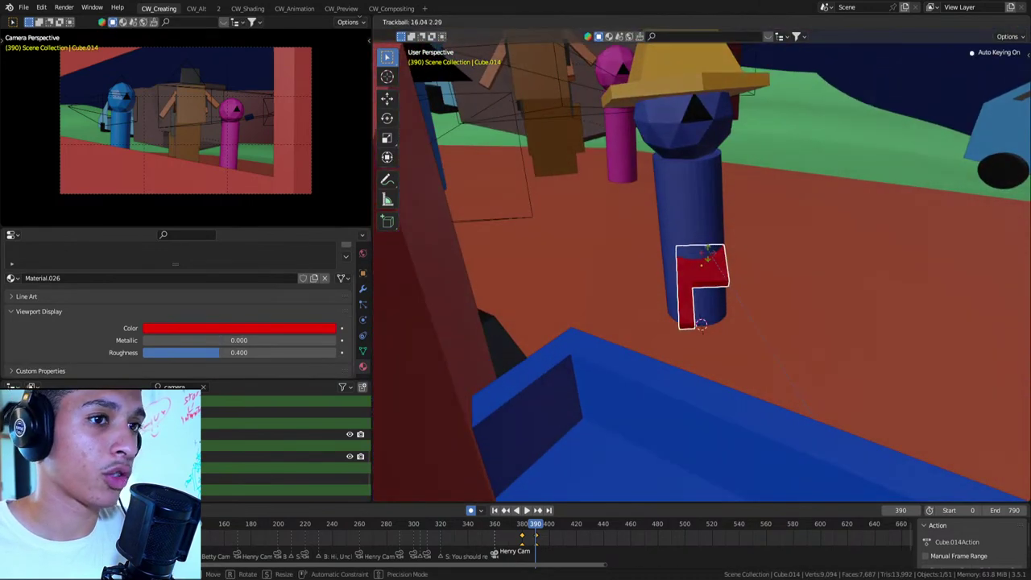
key(Escape)
key(g)
key(z)
click(721, 255)
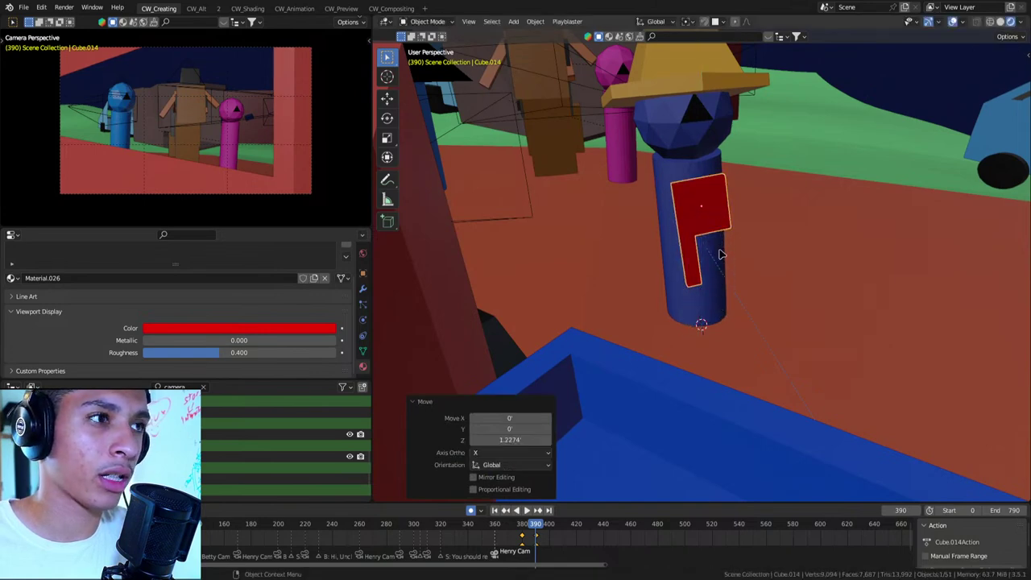
View the scene from a higher angle and select the SPUD character
alt+scroll(723, 257, down, 10)
alt+scroll(733, 265, down, 10)
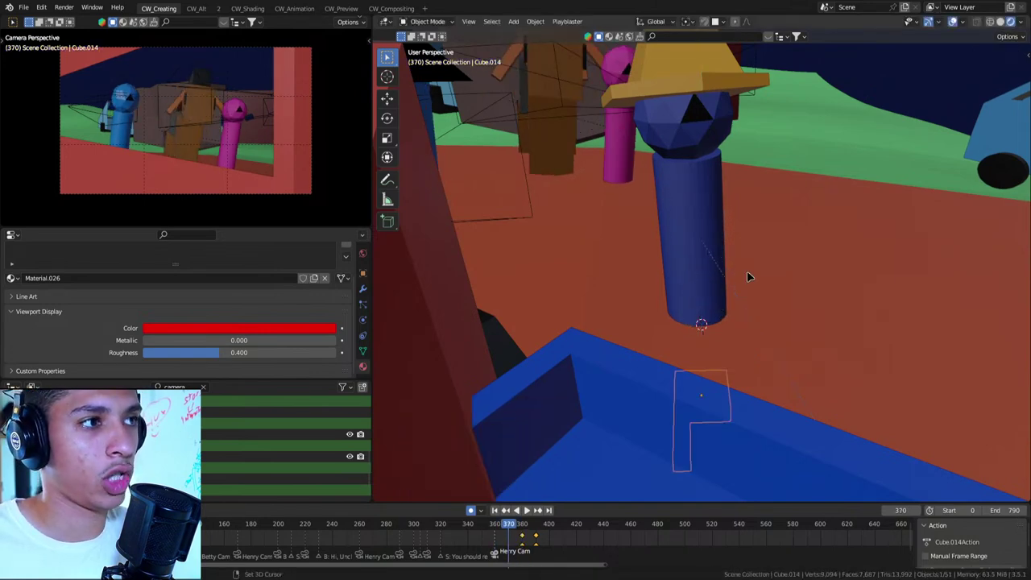
alt+scroll(745, 272, up, 20)
middle_drag(746, 270, 734, 241)
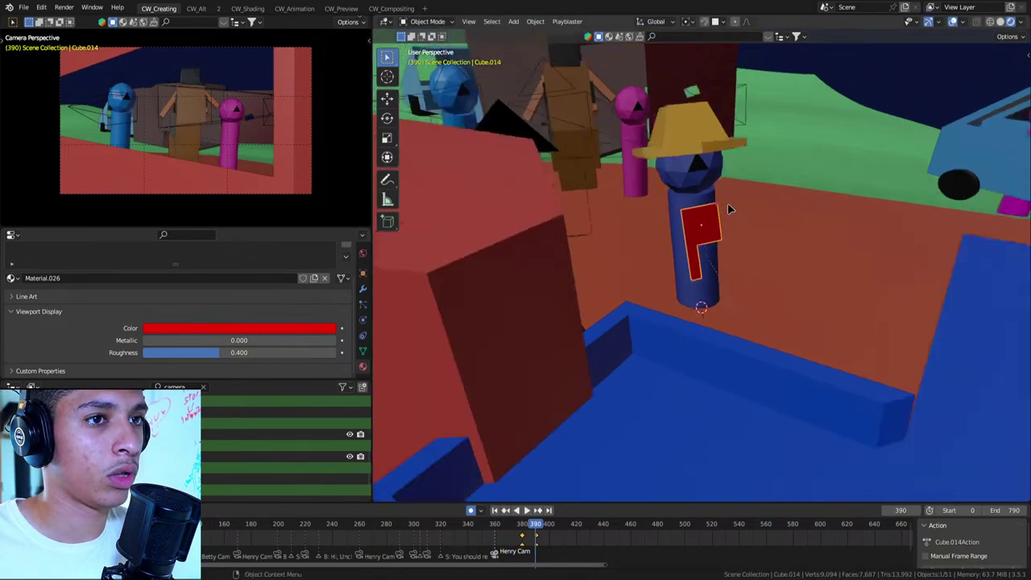
scroll(734, 241, up, 3)
click(663, 194)
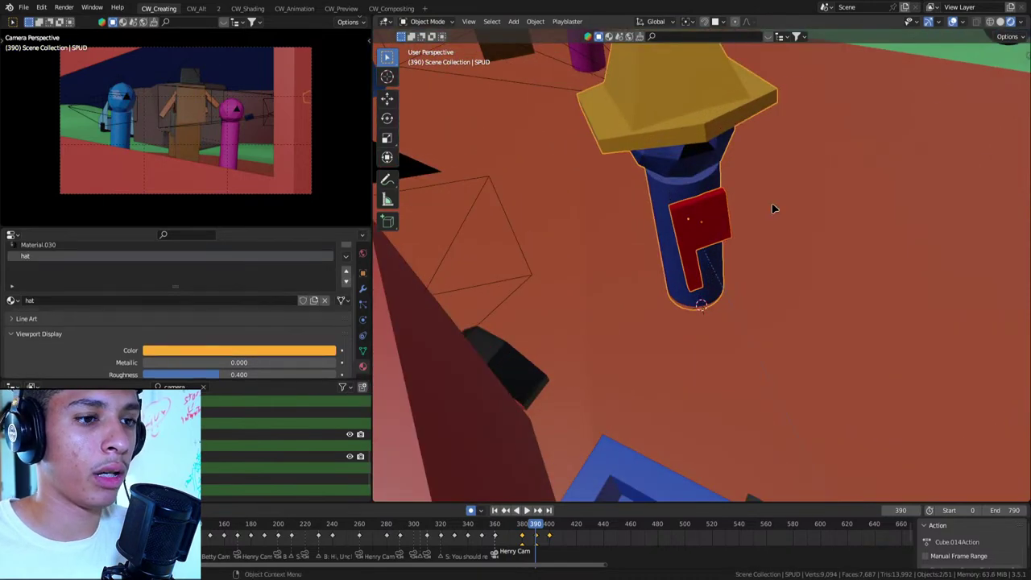
Turn SPUD about the Z axis, then check the shot through the camera and top view
key(r)
key(z)
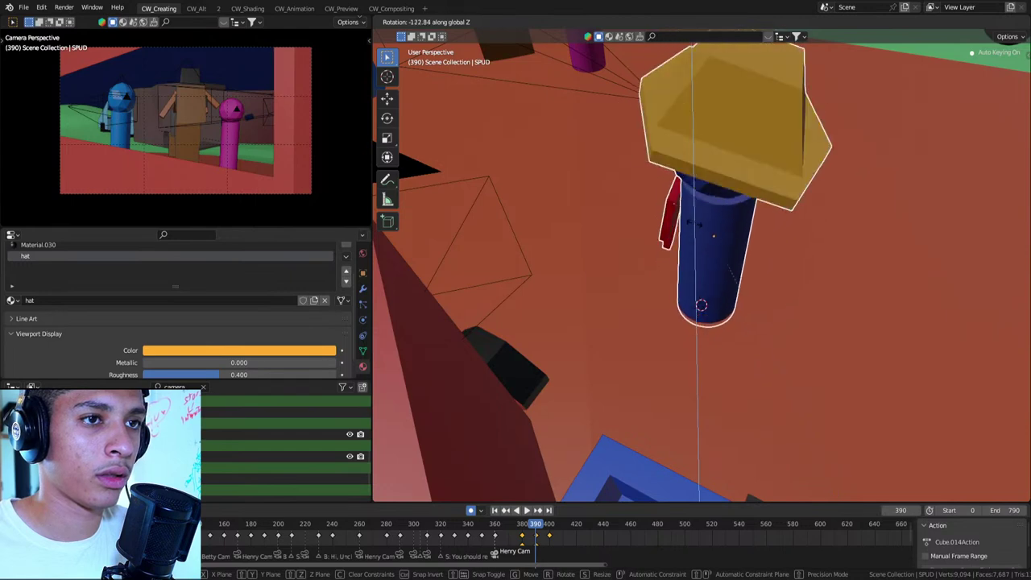
click(697, 229)
key(KP_0)
scroll(877, 299, up, 2)
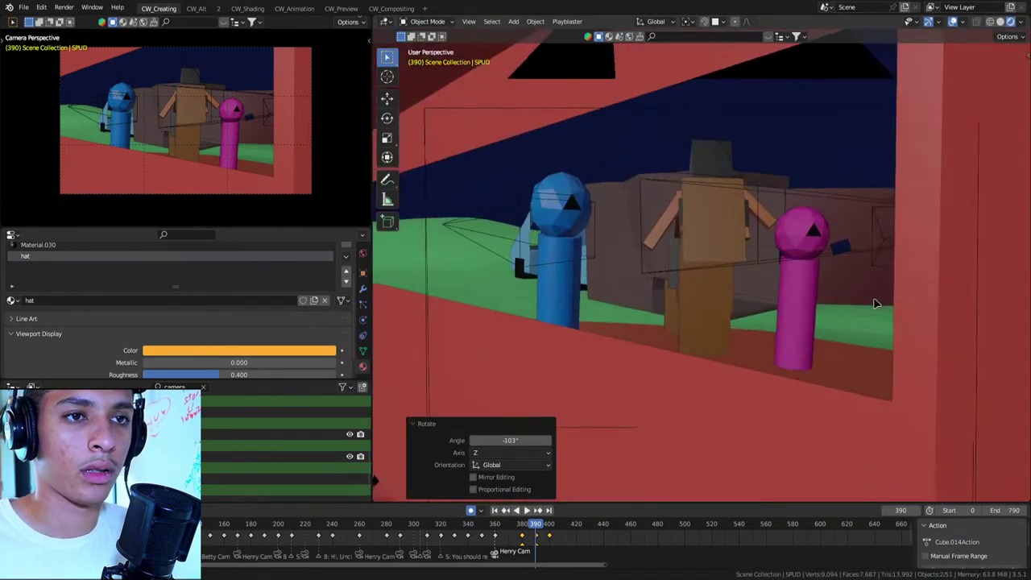
key(KP_7)
scroll(870, 318, down, 5)
scroll(721, 212, up, 1)
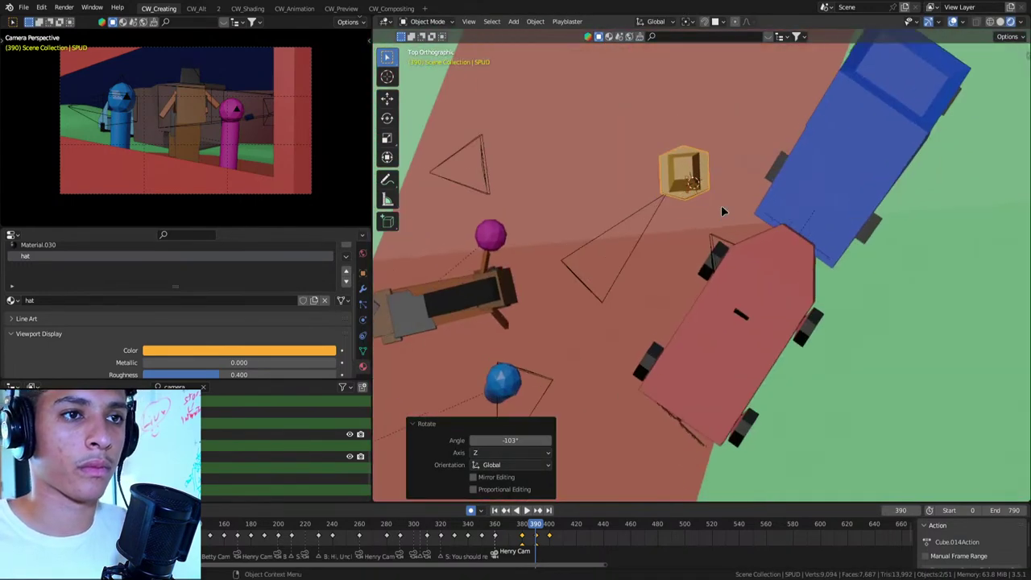
scroll(720, 212, up, 3)
Move the hat in top view and rotate it -26.4° about Z
key(g)
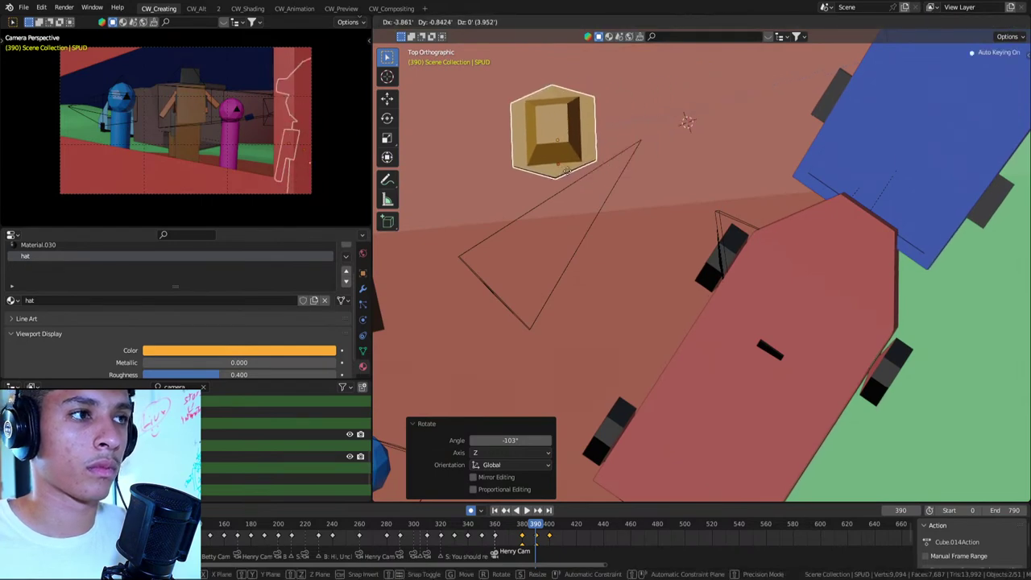
click(562, 196)
mouse_move(561, 196)
middle_down()
mouse_move(640, 194)
mouse_move(606, 247)
mouse_move(702, 231)
middle_up()
key(r)
key(z)
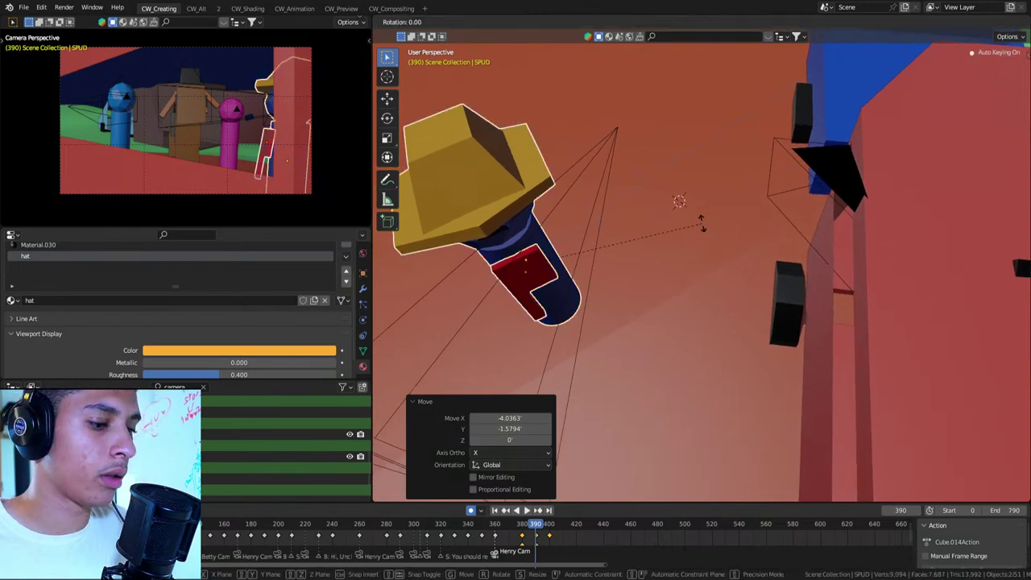
click(705, 311)
mouse_move(706, 312)
middle_down()
mouse_move(637, 269)
mouse_move(724, 215)
middle_up()
Reposition the hat again in top view and give it a small 5.2° turn
key(KP_7)
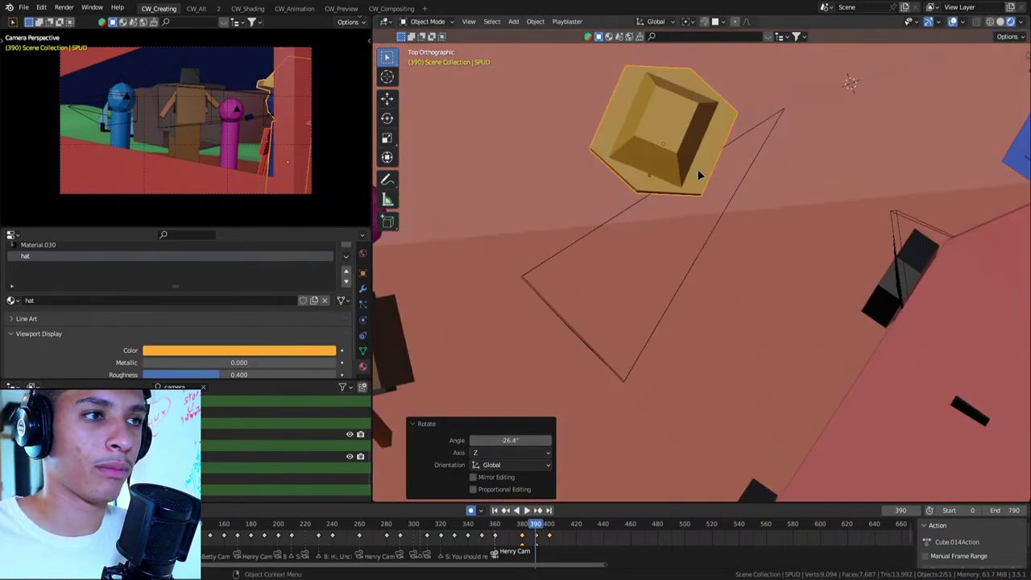
key(g)
click(673, 186)
middle_drag(673, 187, 713, 149)
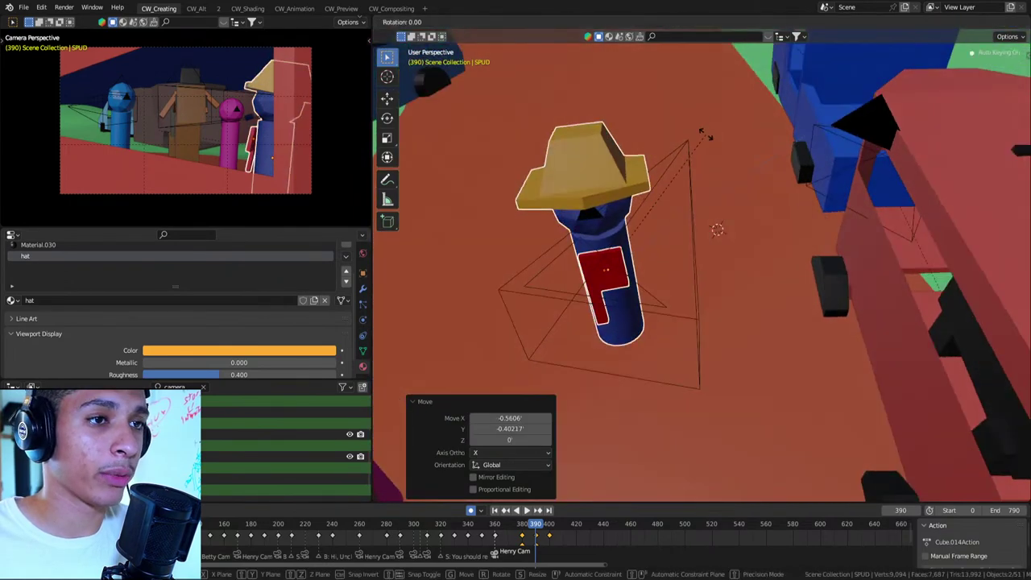
key(r)
click(719, 146)
key(KP_7)
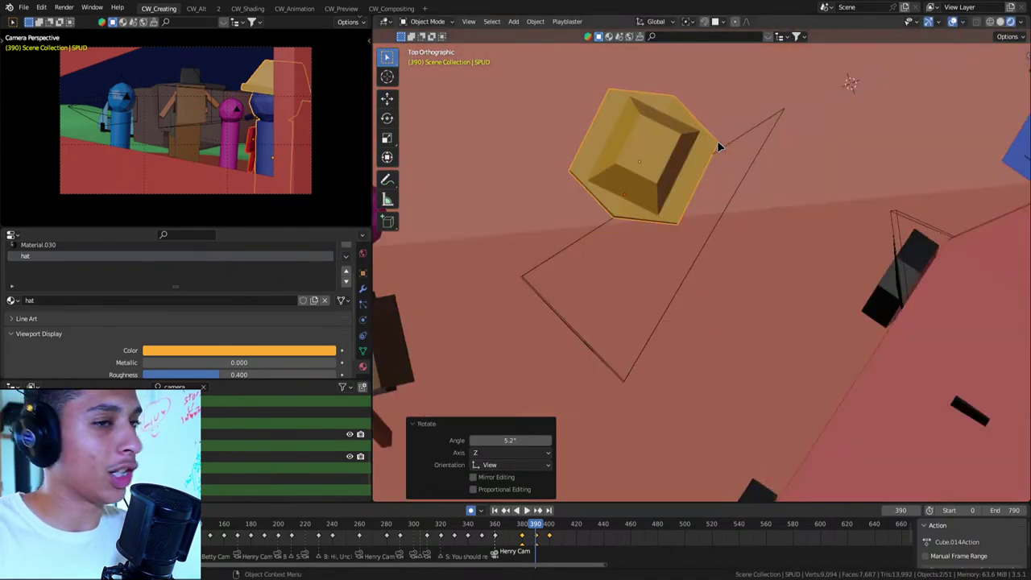
Go to frame 400 and select only the yellow hat, Cube.014, in top view
key(Down)
key(Up)
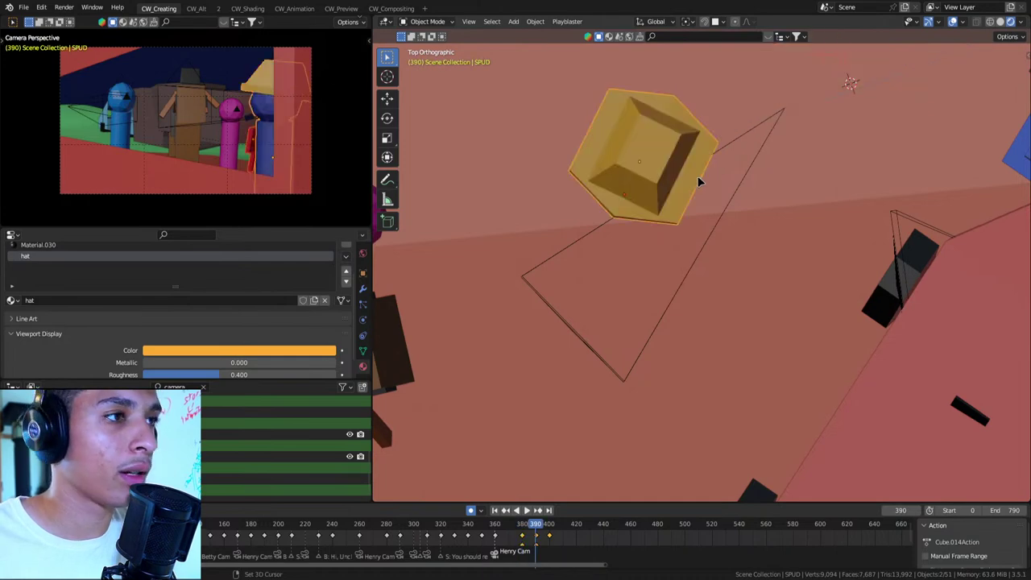
key(Up)
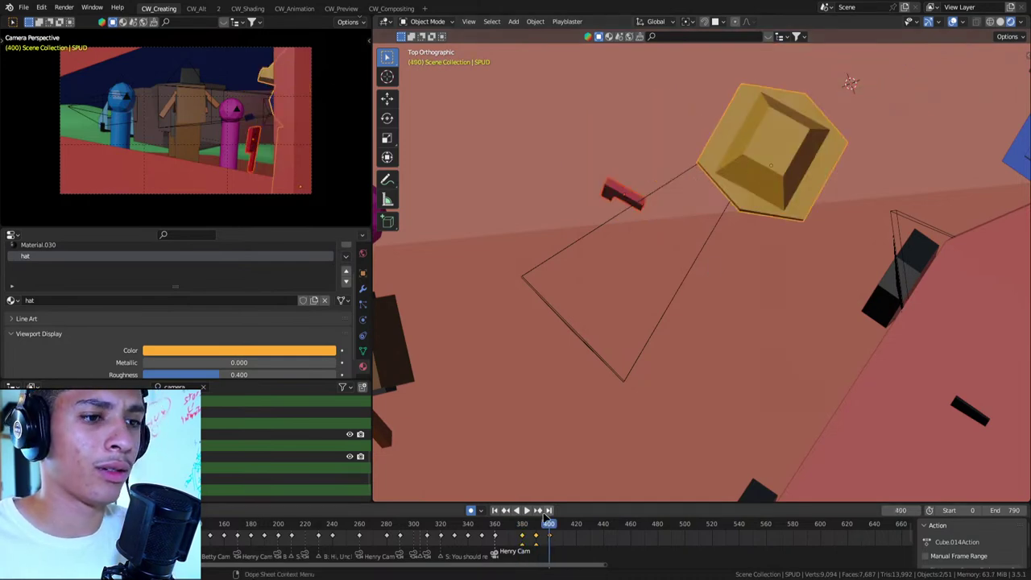
click(749, 200)
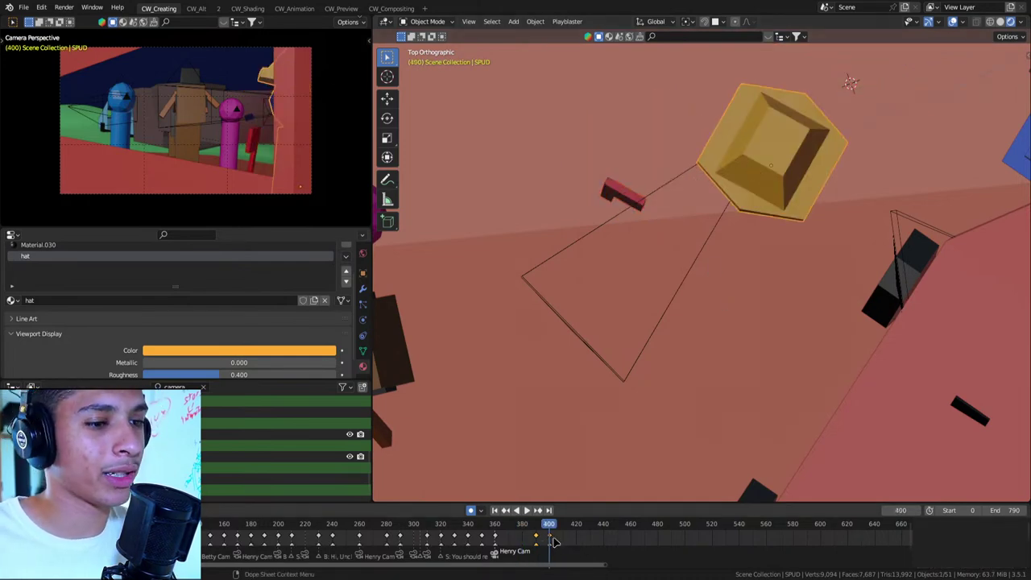
key(ctrl+z)
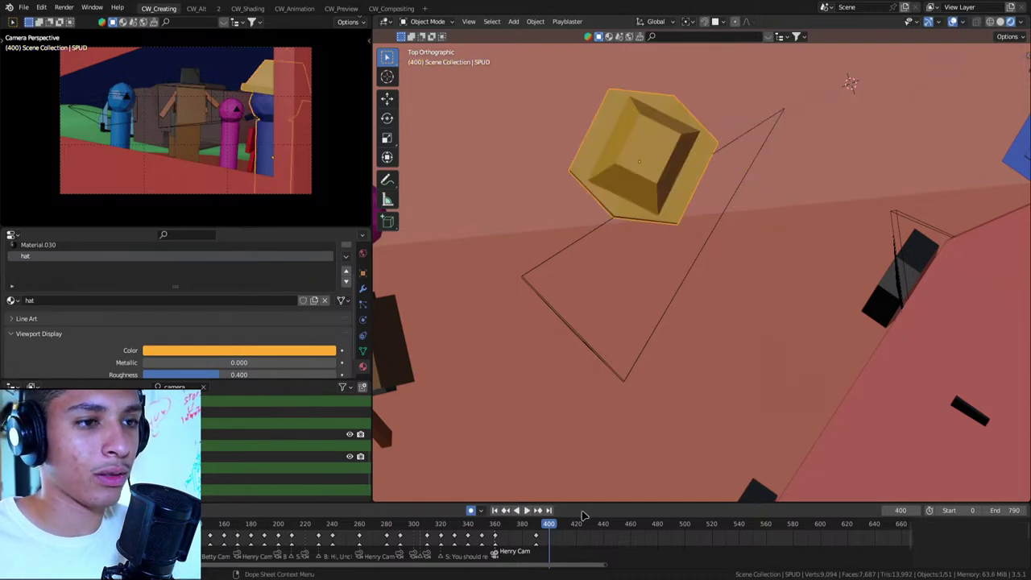
middle_drag(689, 230, 625, 253)
shift+click(620, 251)
key(KP_7)
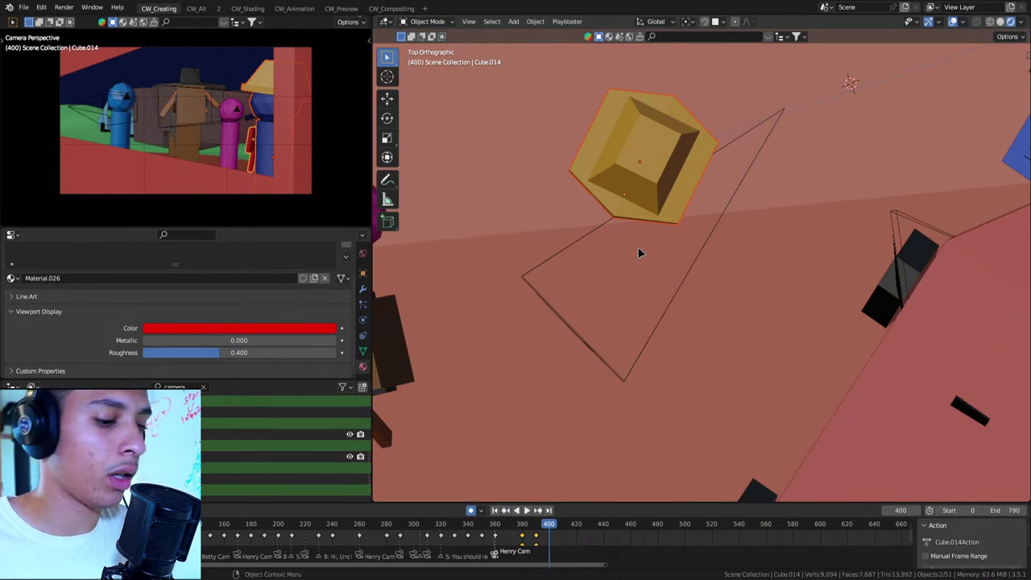
Slide the hat horizontally with height locked, checking it in perspective and top view
key(g)
key(shift+z)
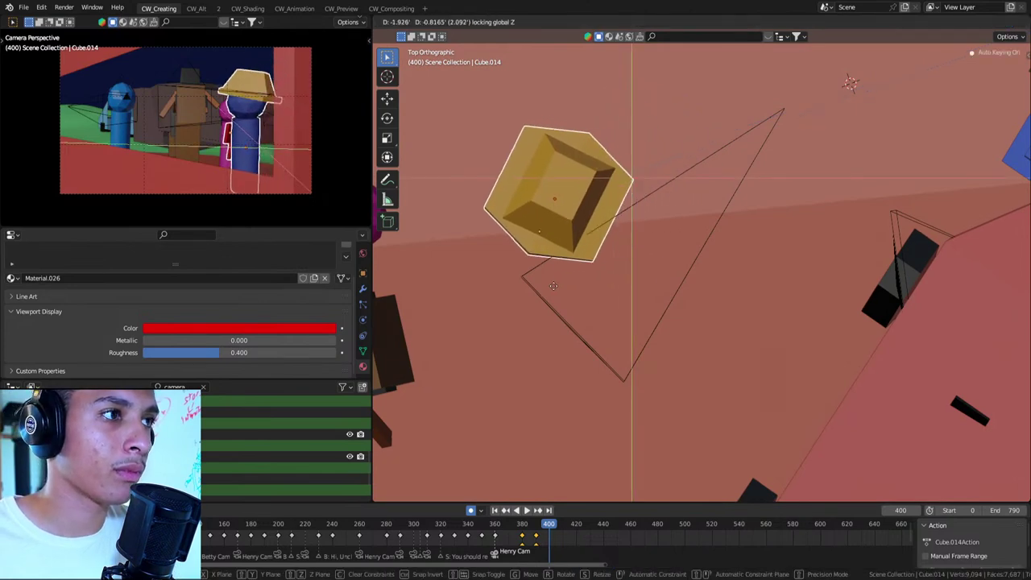
click(530, 294)
mouse_move(518, 297)
middle_down()
mouse_move(576, 285)
mouse_move(619, 214)
middle_up()
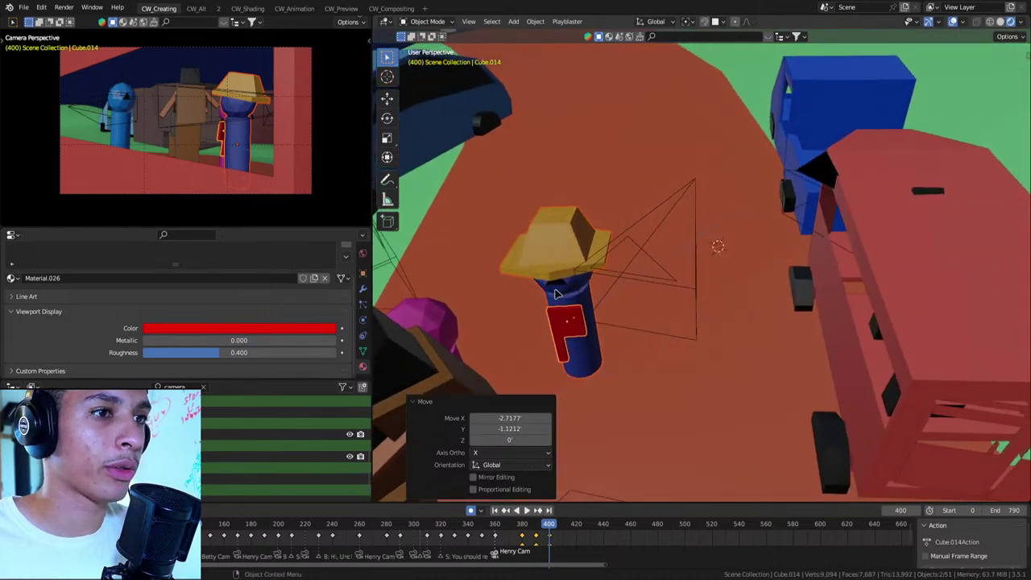
key(KP_7)
key(g)
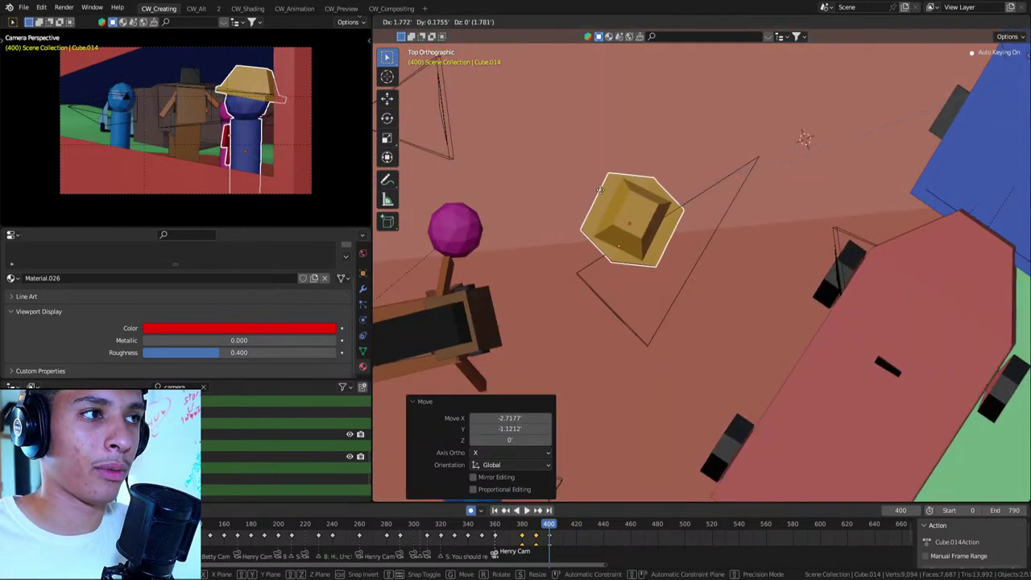
click(607, 190)
click(606, 191)
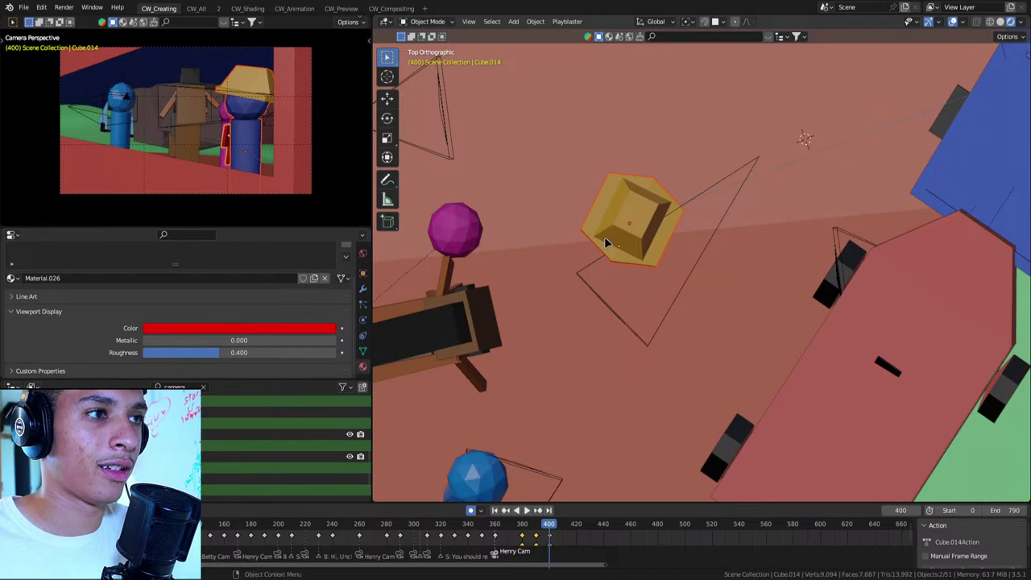
Turn the hat -58.5° about Z, set its final position, then select Betty
key(g)
click(597, 268)
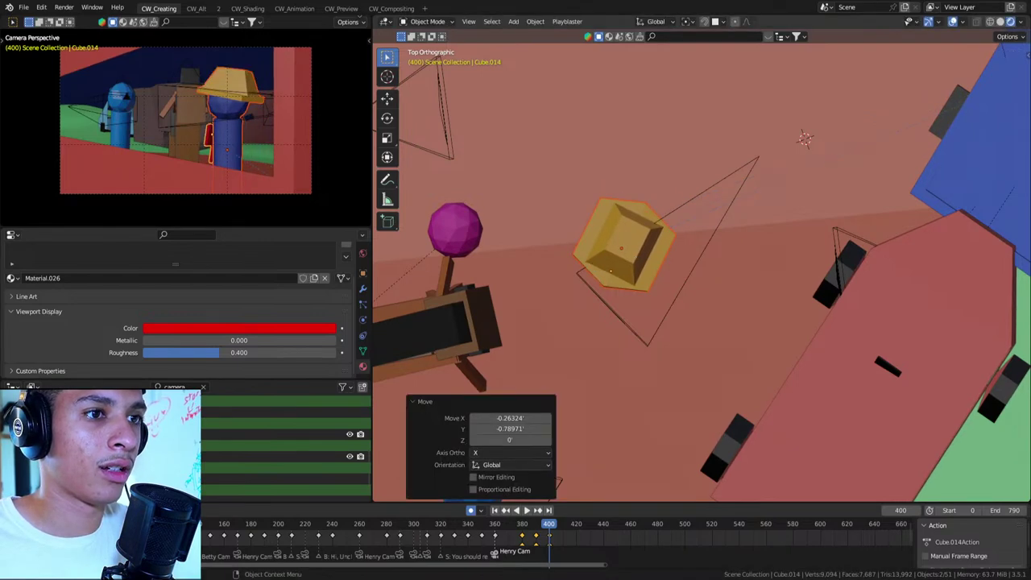
key(r)
click(638, 279)
key(g)
key(shift+z)
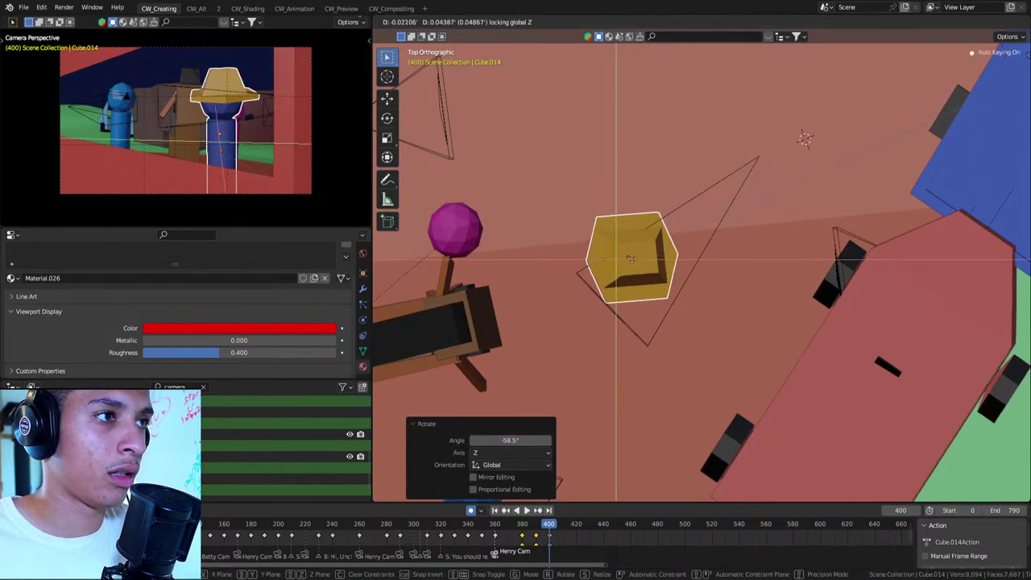
click(610, 198)
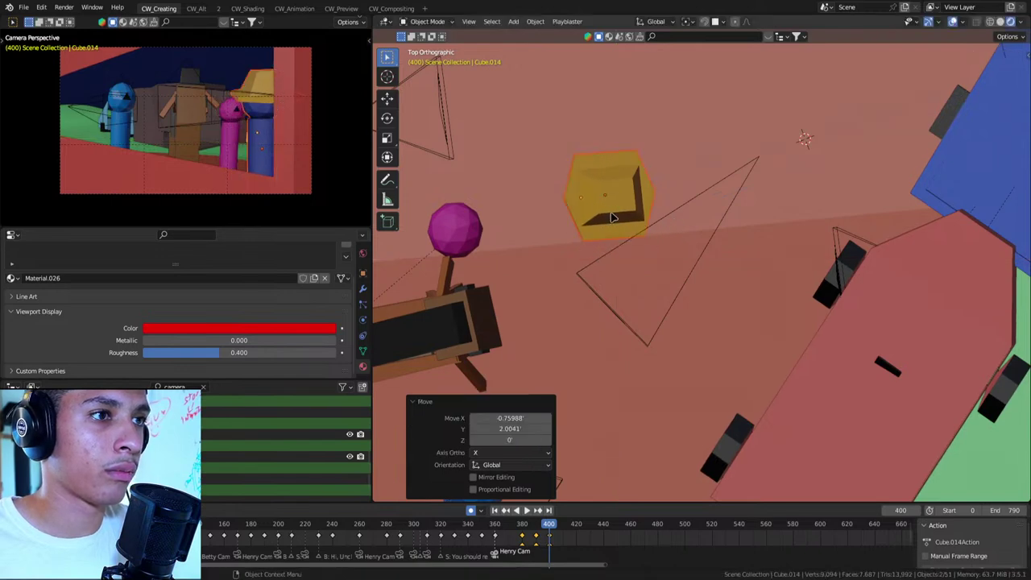
click(471, 242)
At frame 380, undo a trial turn of Henry, then key a small turn and tilt for Betty
scroll(232, 104, up, 5)
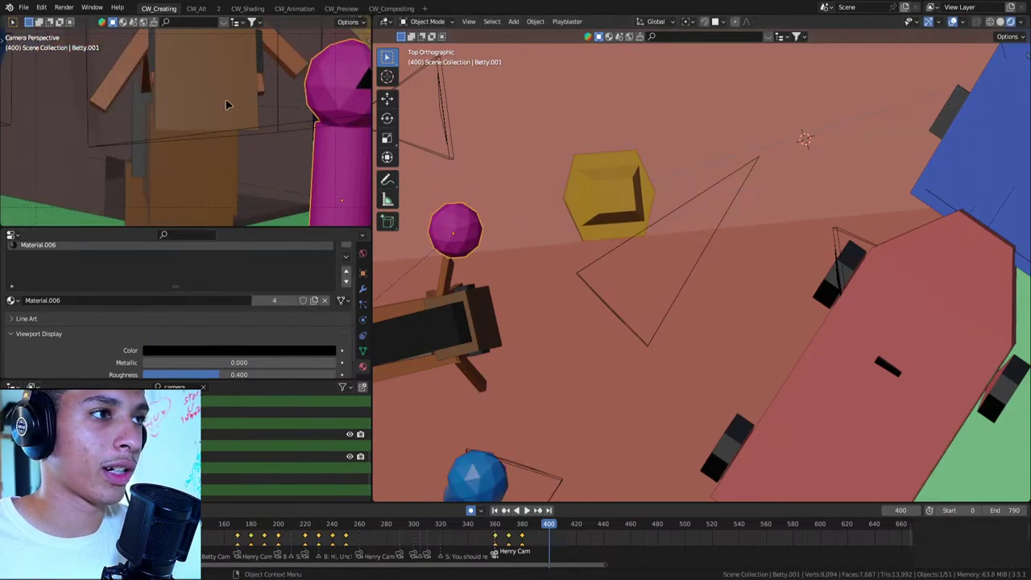
key(Home)
key(Left)
key(Left)
key(Left)
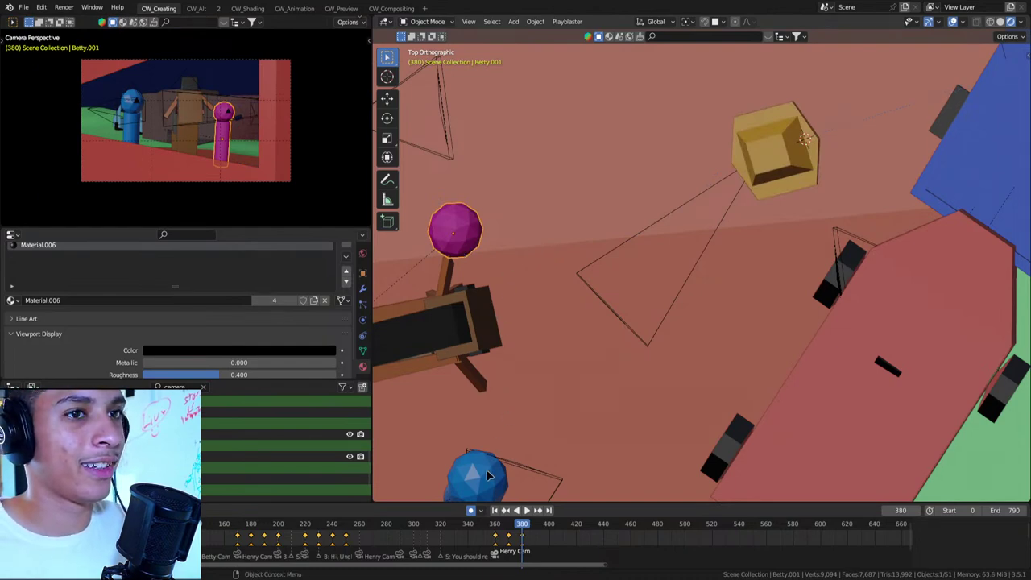
click(487, 475)
key(r)
click(595, 414)
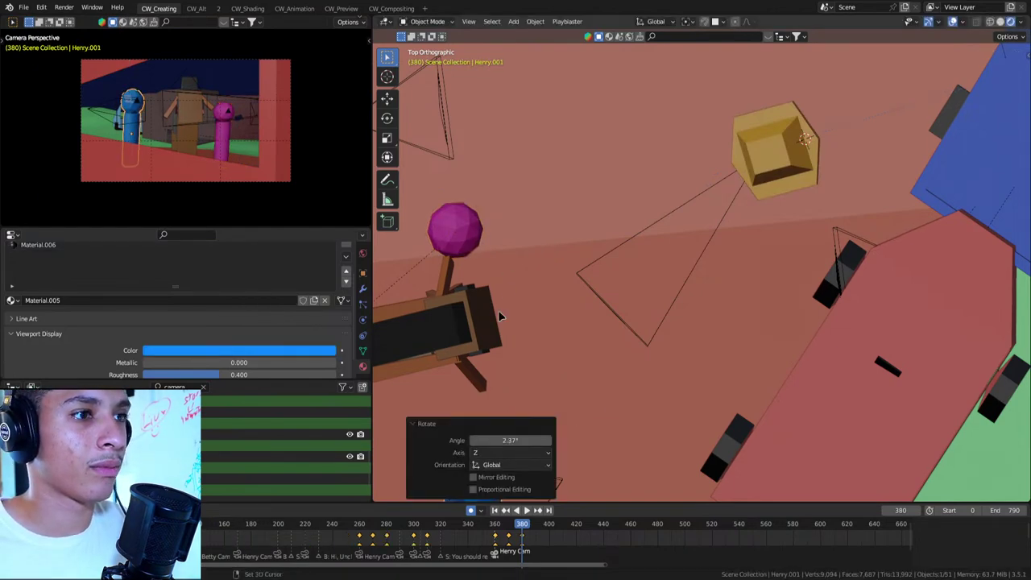
key(ctrl+z)
click(465, 226)
key(r)
click(466, 223)
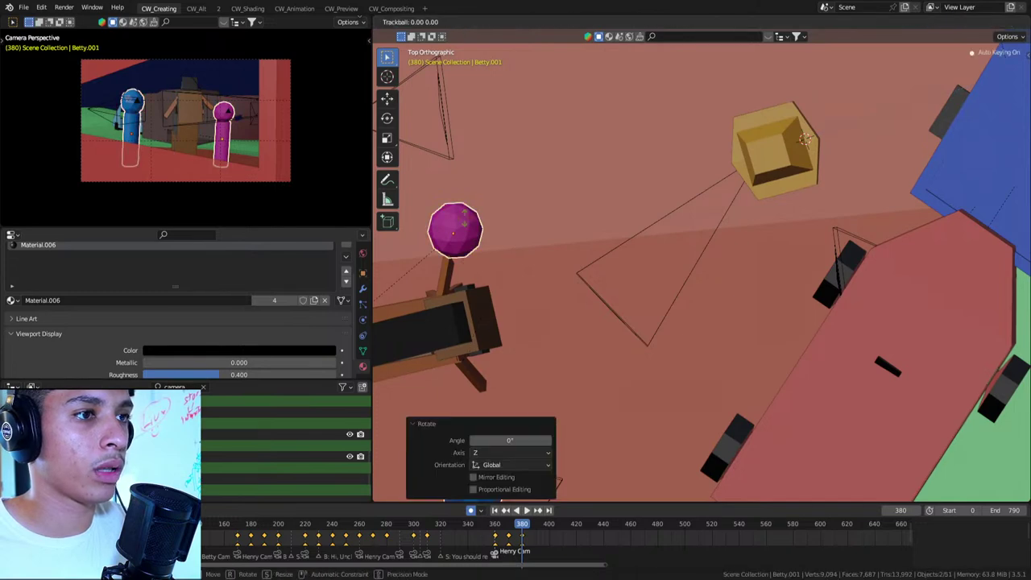
key(r)
key(r)
click(458, 227)
At frame 390, drop Betty's -9.79° turn and key a smaller turn and tilt, checked in camera view
key(space)
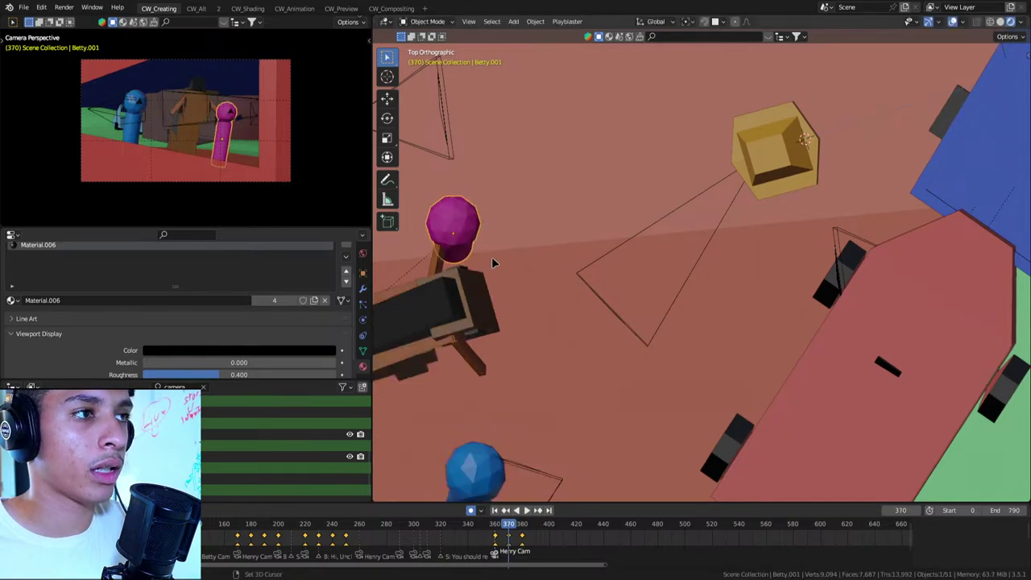
key(r)
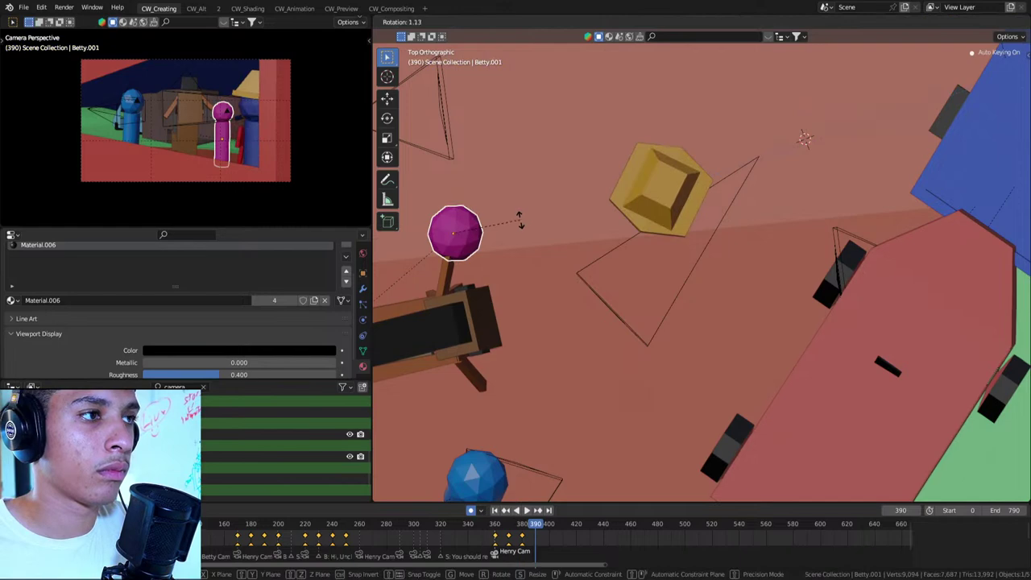
click(516, 232)
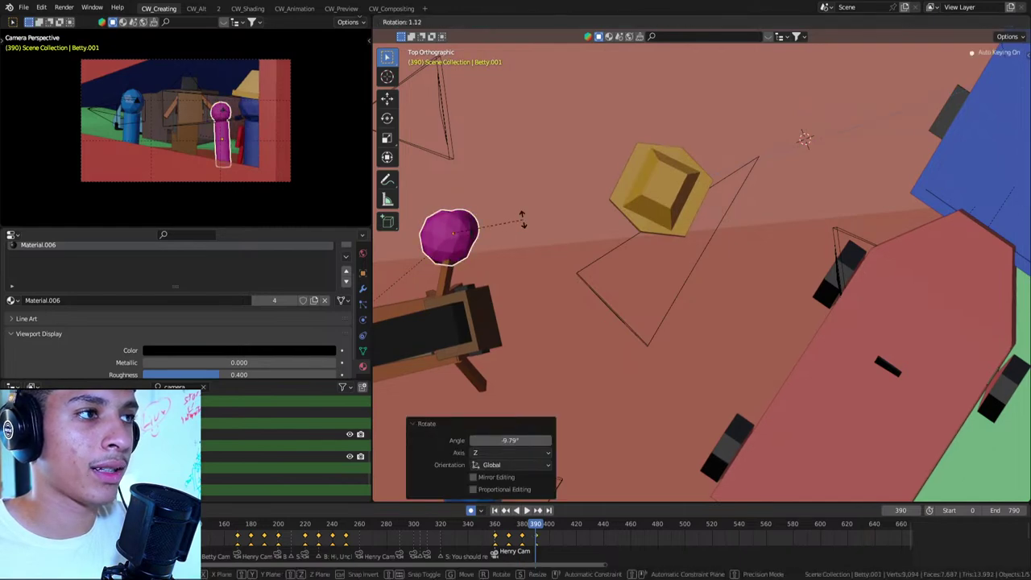
key(ctrl+z)
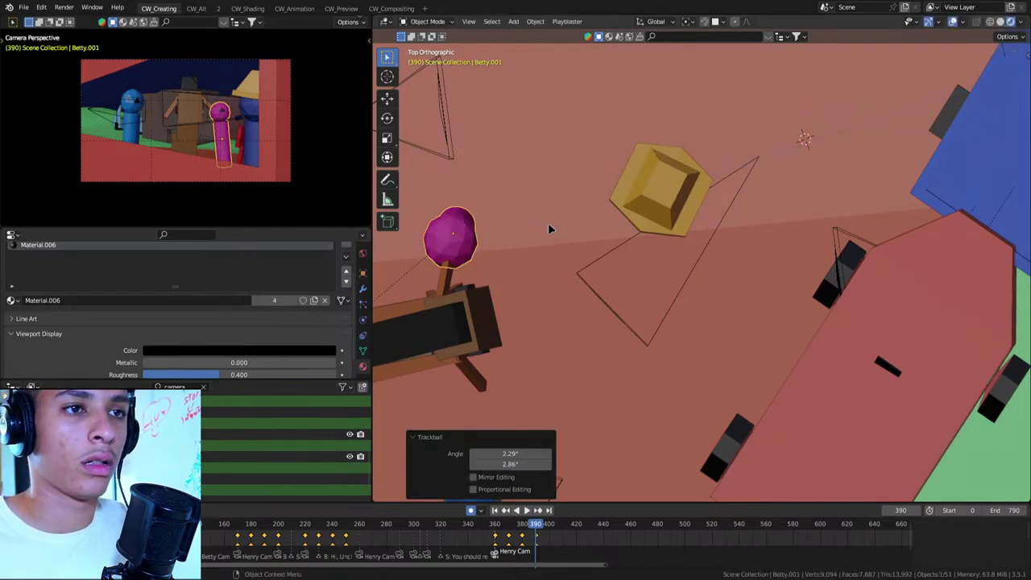
key(KP_0)
scroll(711, 255, up, 3)
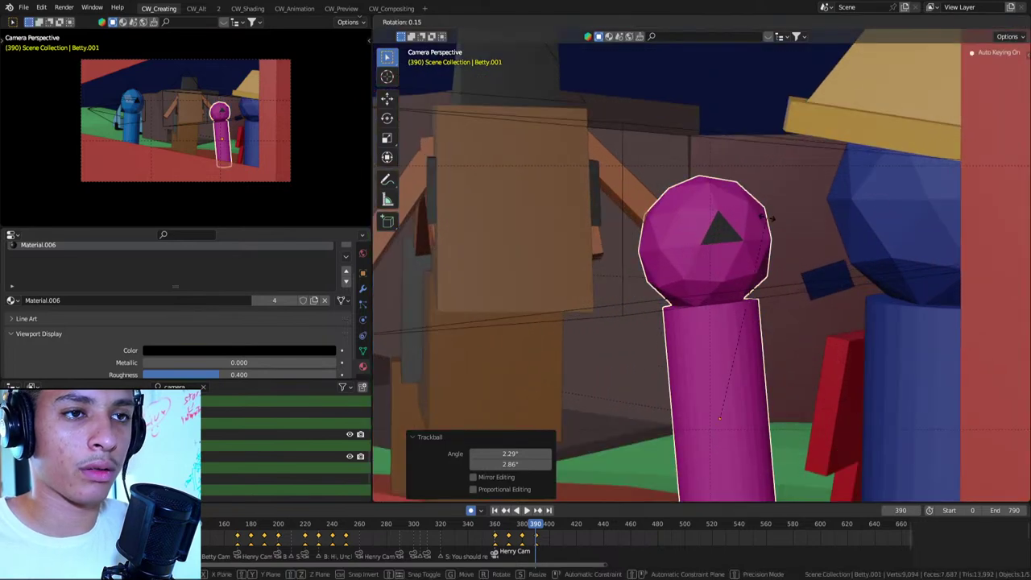
key(r)
click(794, 230)
key(r)
key(r)
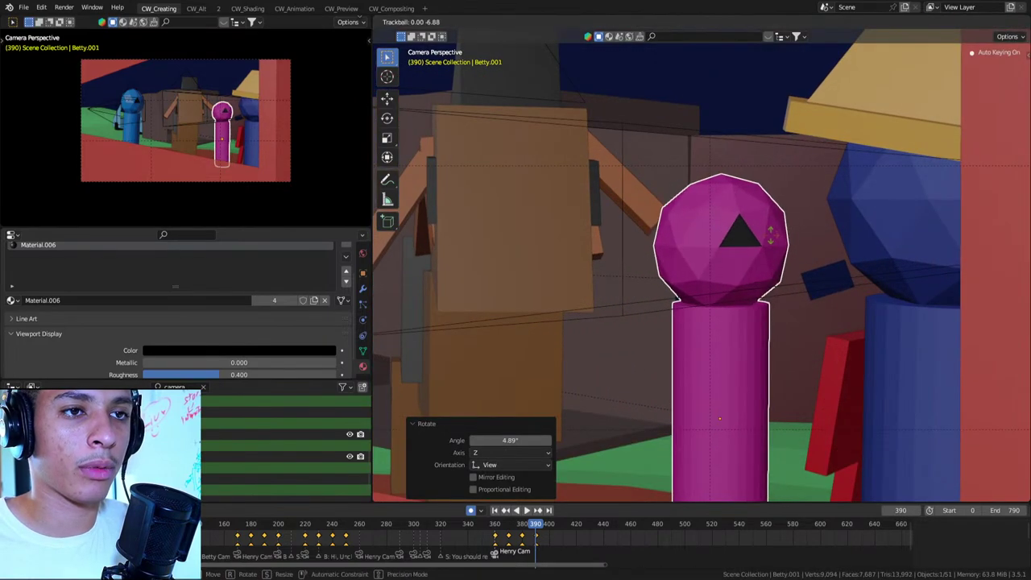
click(770, 234)
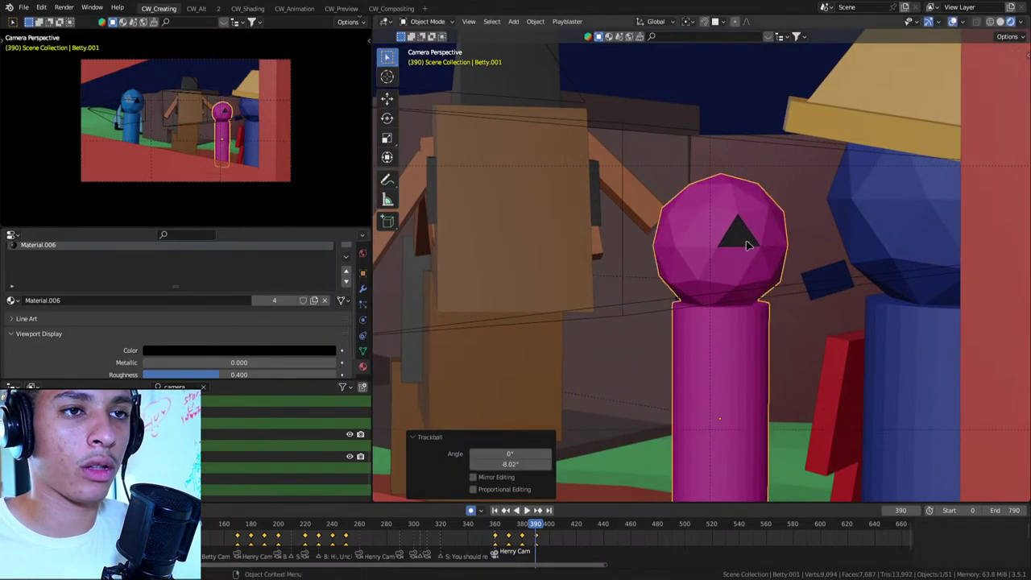
scroll(503, 271, down, 2)
scroll(501, 278, down, 1)
Turn Henry 7.94° about Z at frame 390, then tilt him freely at frame 400
click(526, 257)
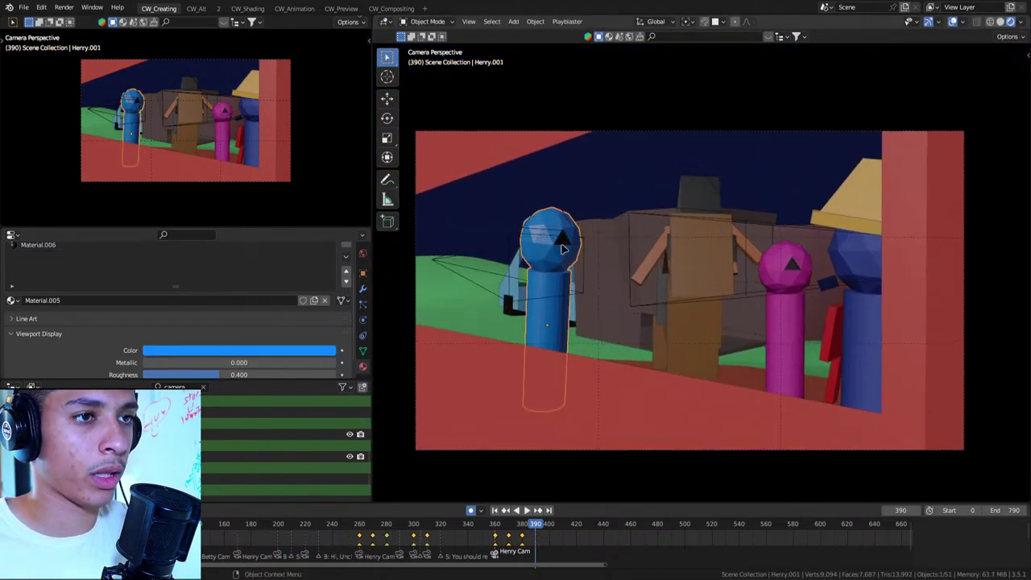
key(r)
key(z)
click(616, 229)
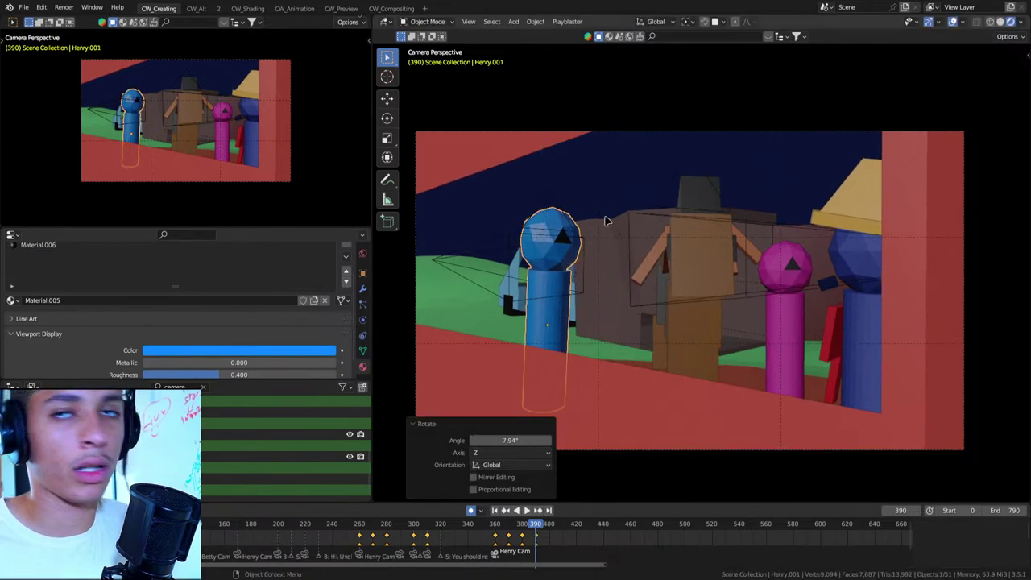
key(Up)
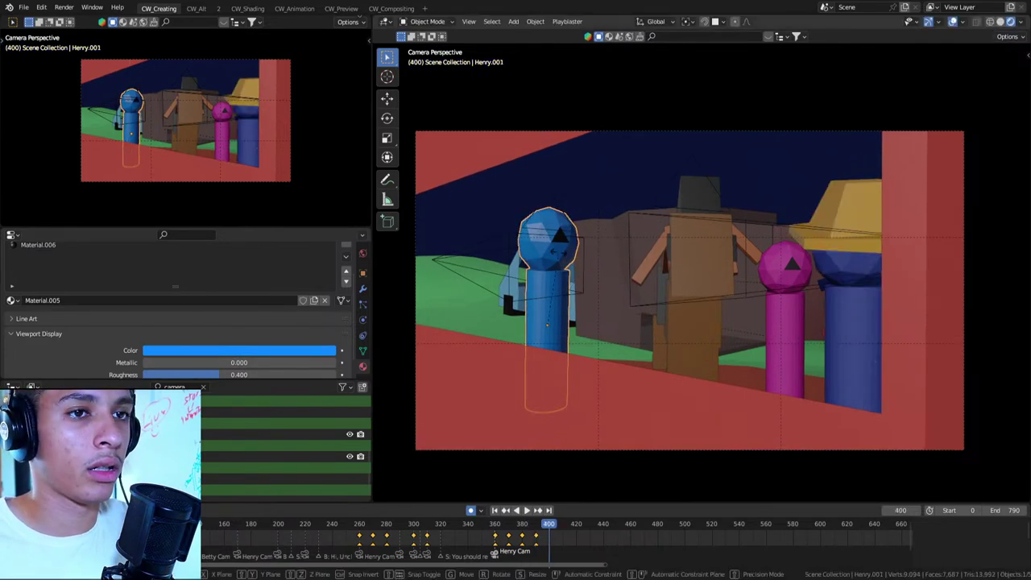
key(r)
key(r)
click(572, 259)
Re-pose Betty at frame 400 and compare the poses across frames 380–400
click(809, 282)
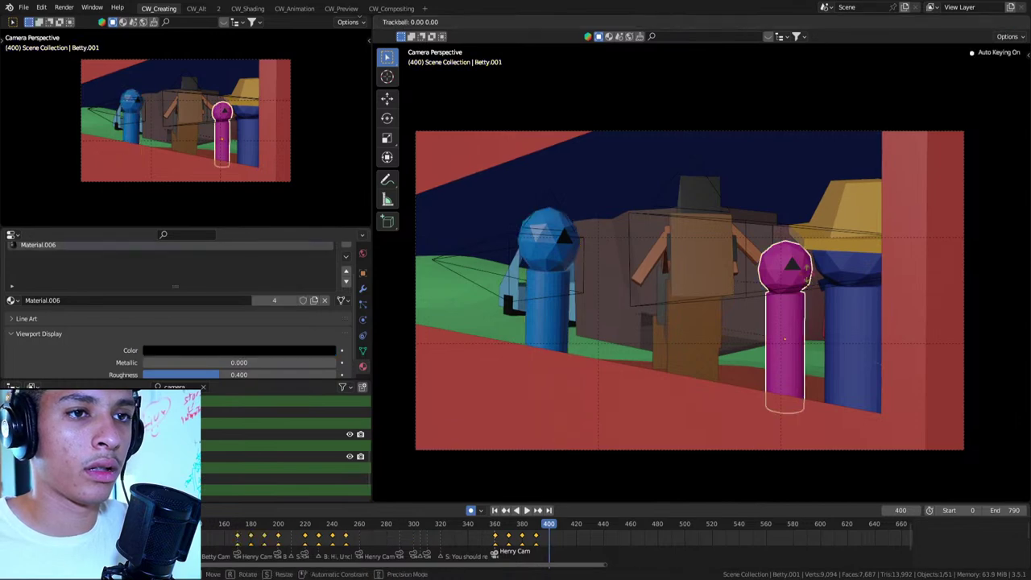
key(shift+r)
key(Down)
key(Down)
key(Up)
key(Up)
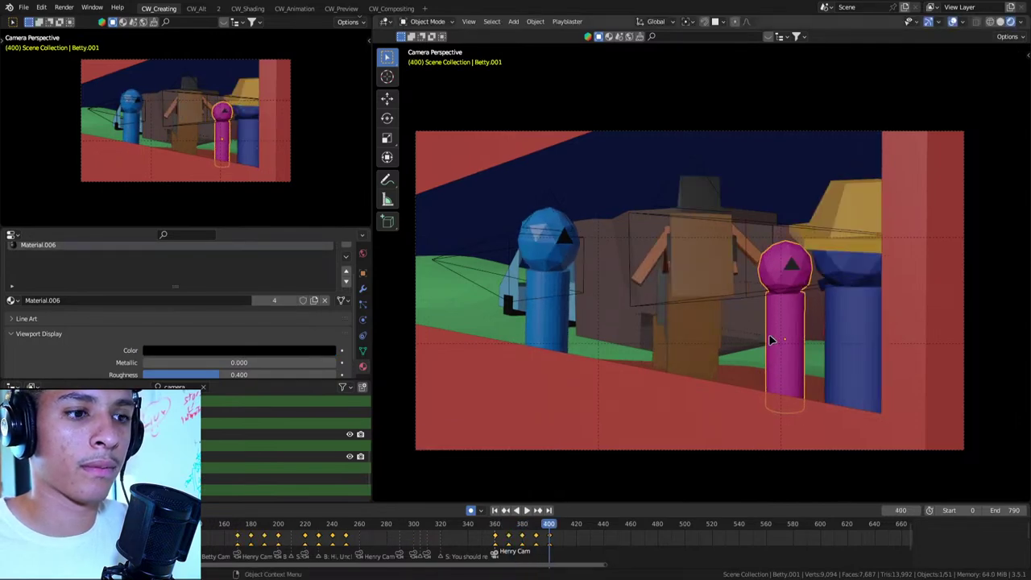
right_click(773, 325)
key(Escape)
key(Down)
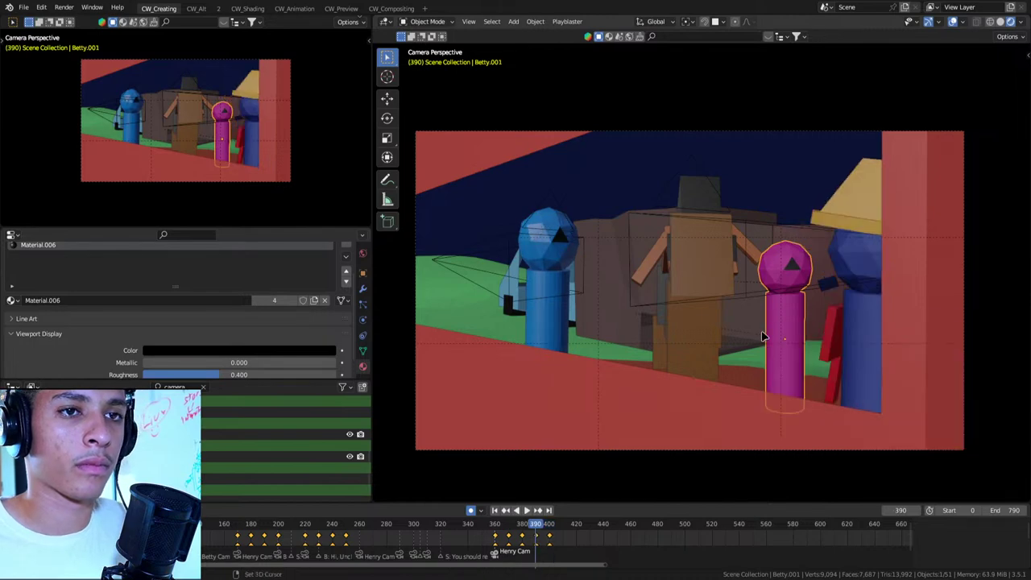
key(Up)
middle_drag(757, 333, 774, 211)
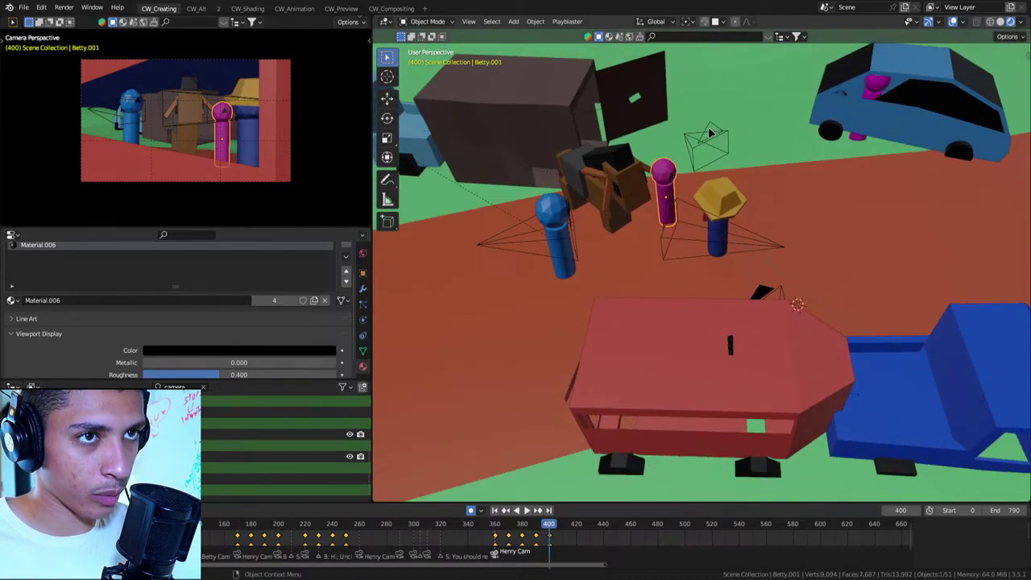
Bind Betty Cam to frame 400 with Ctrl+B and fly it forward toward the figures
click(705, 137)
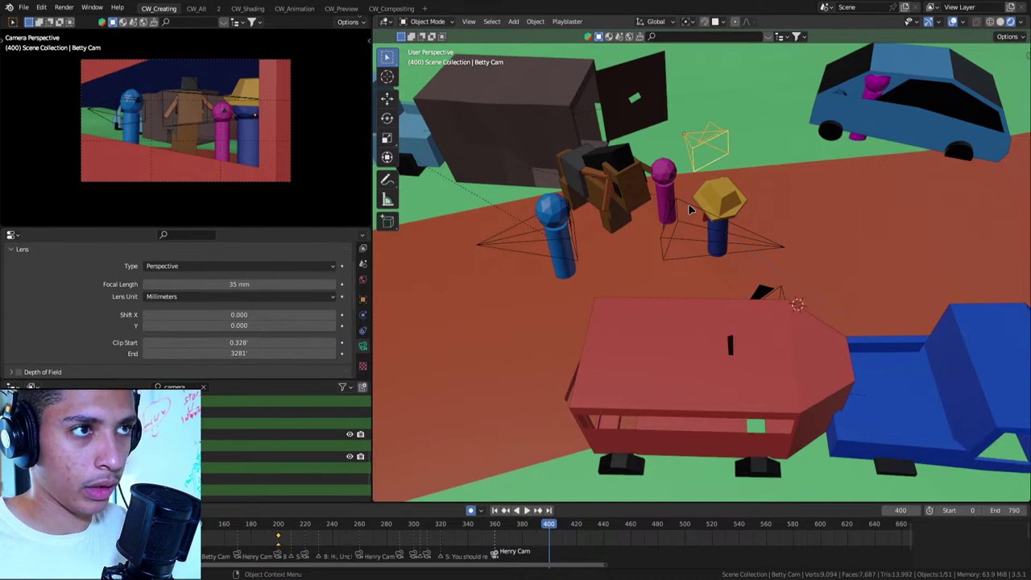
key(ctrl+b)
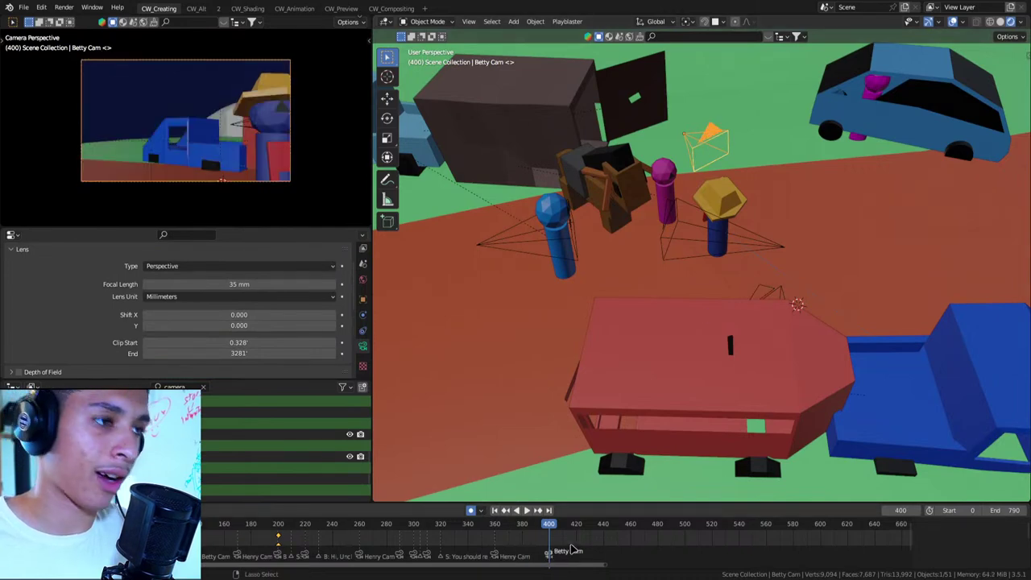
key(KP_0)
key(shift+grave)
key(w)
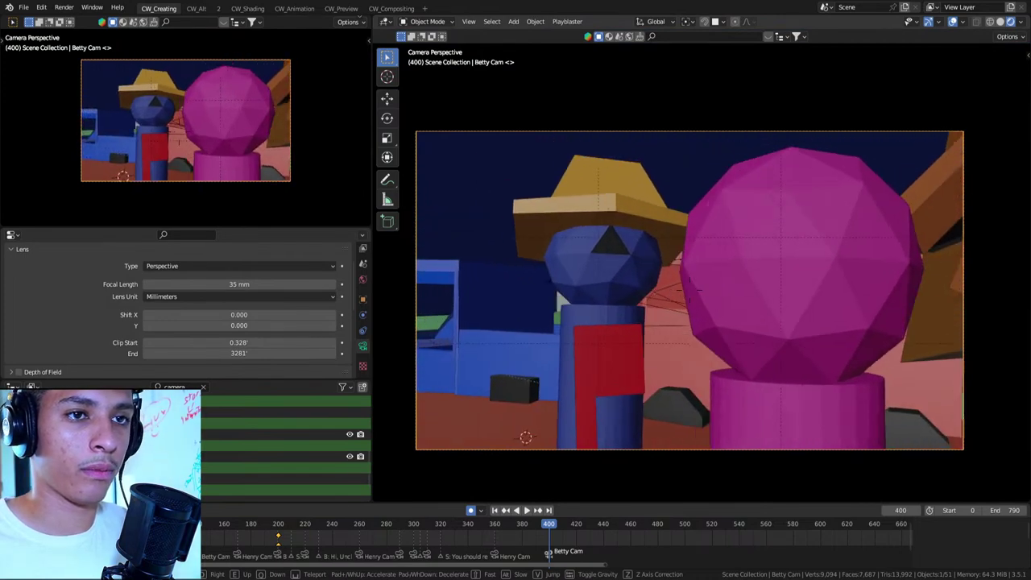
click(698, 259)
alt+scroll(683, 290, up, 10)
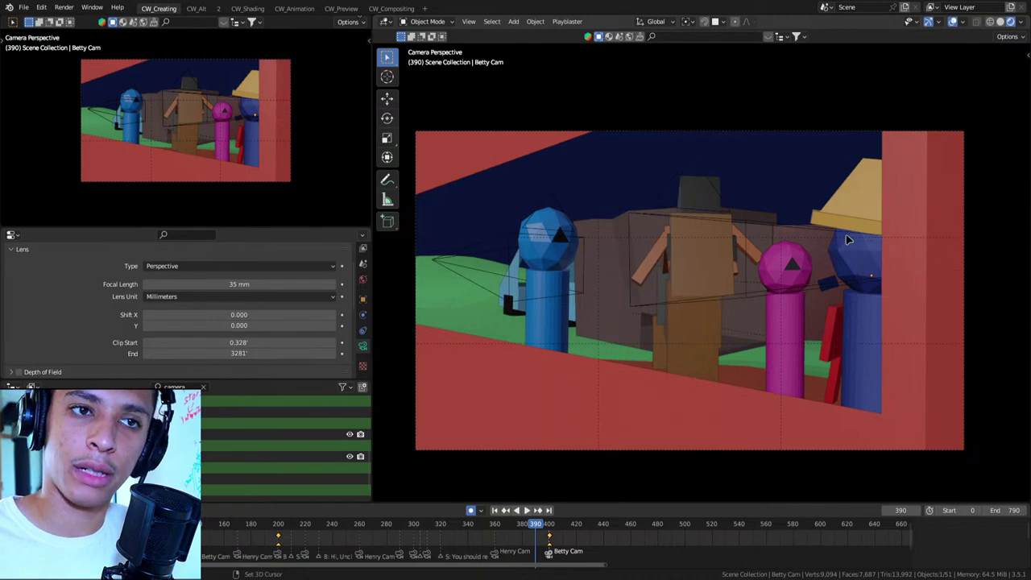
alt+scroll(855, 246, down, 10)
Walk-fly Betty Cam to frame the hat-wearing figure and car past the blue figure
key(shift+grave)
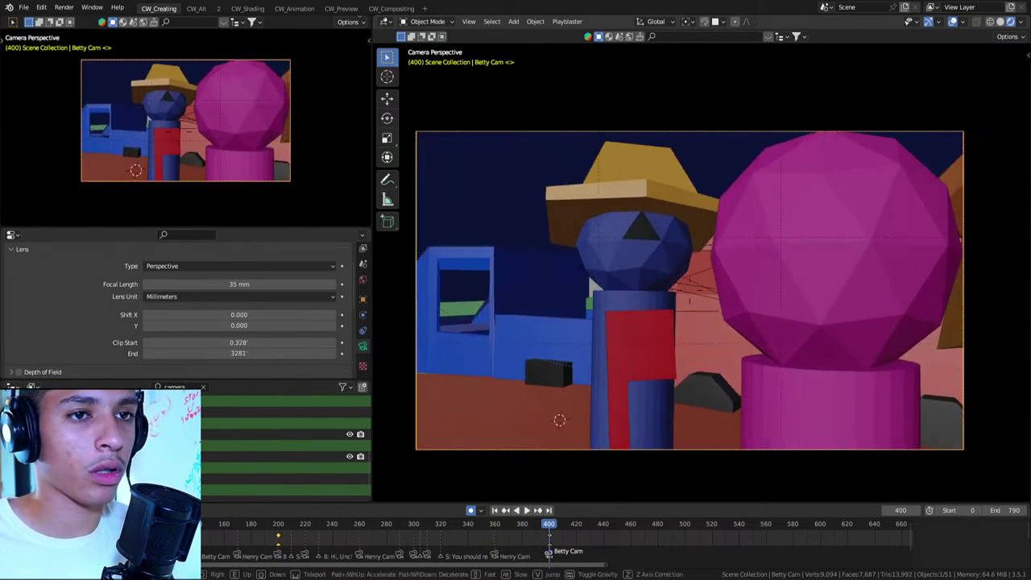
key(w)
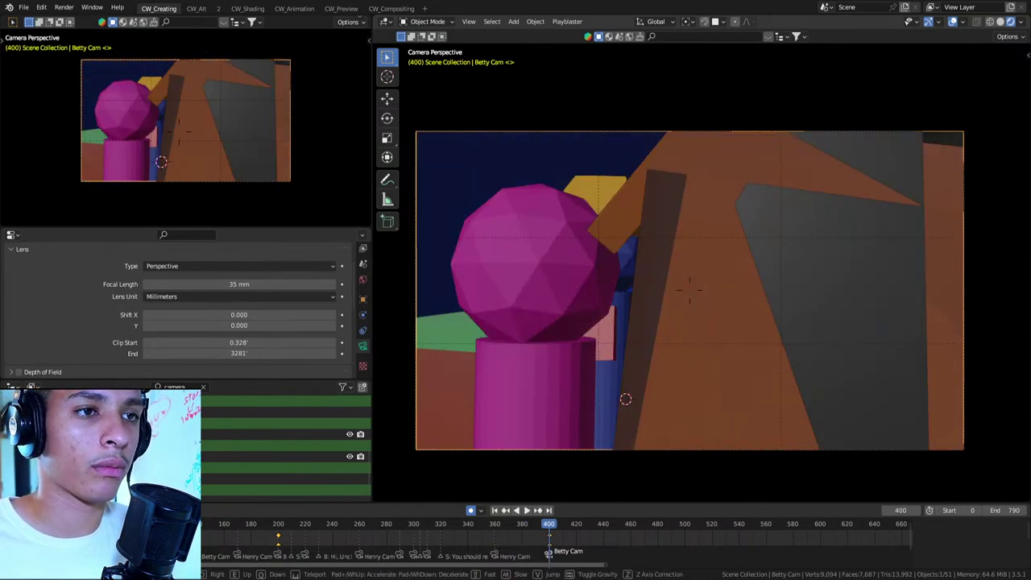
key(w)
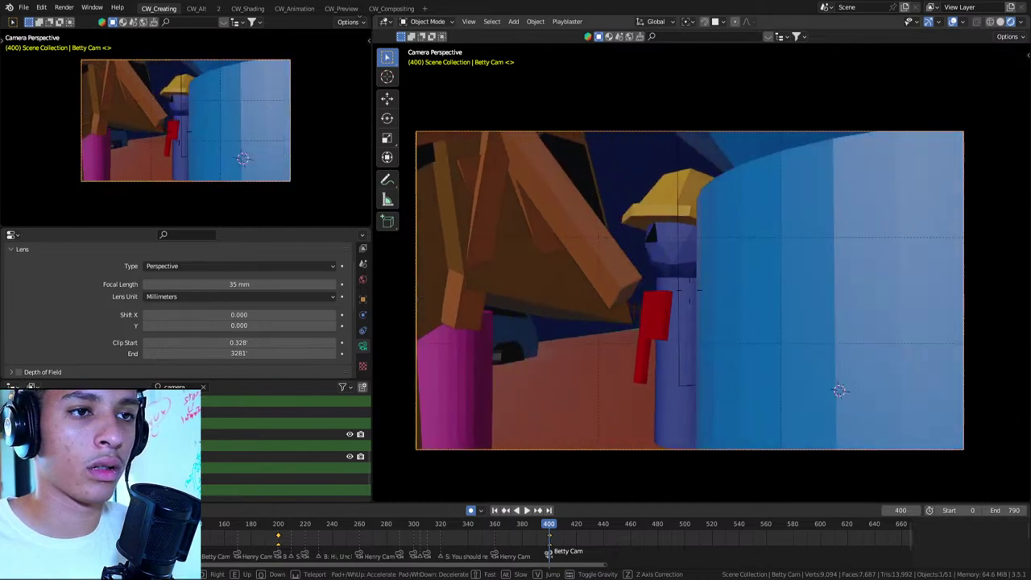
key(s)
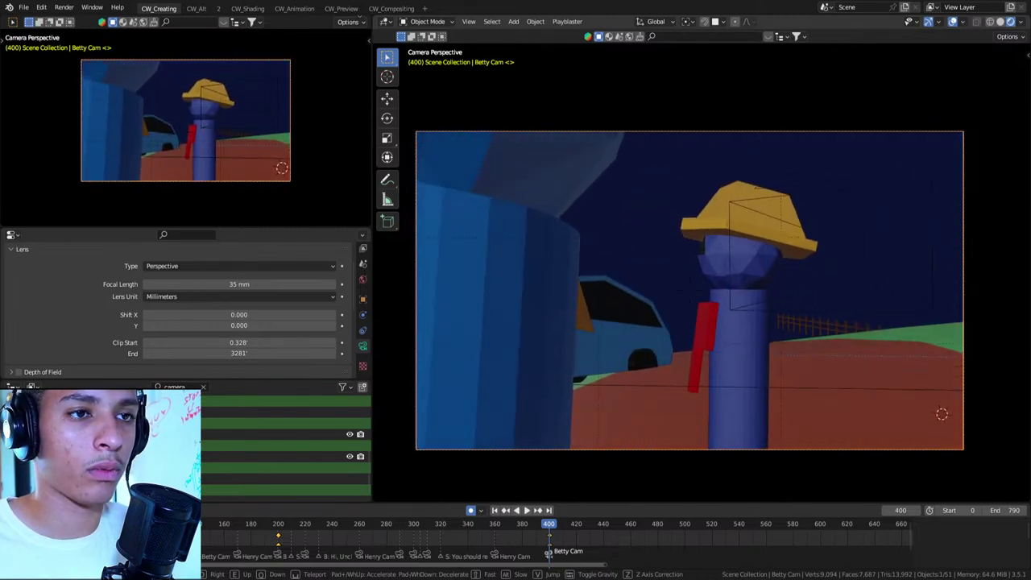
key(w)
key(s)
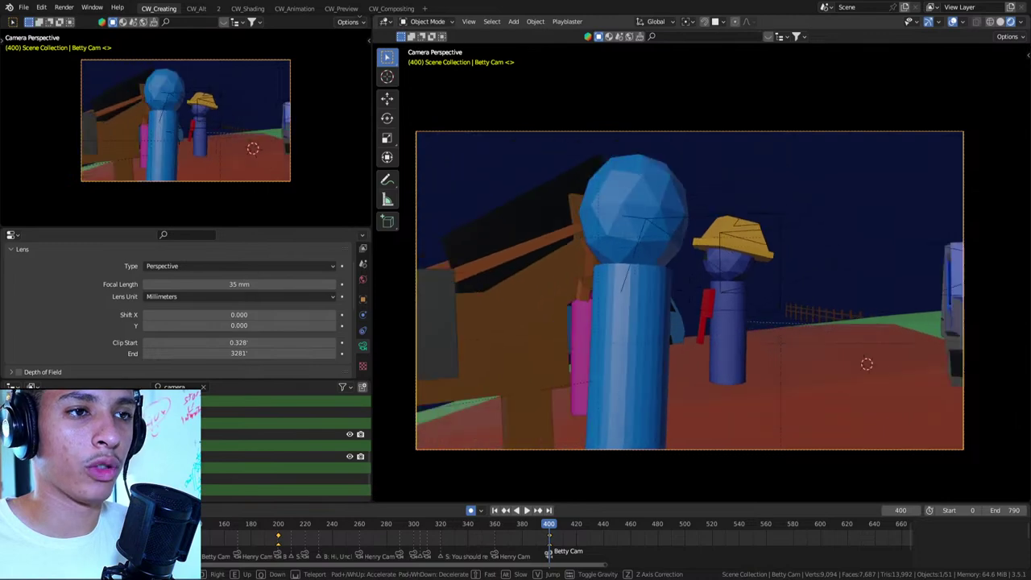
key(w)
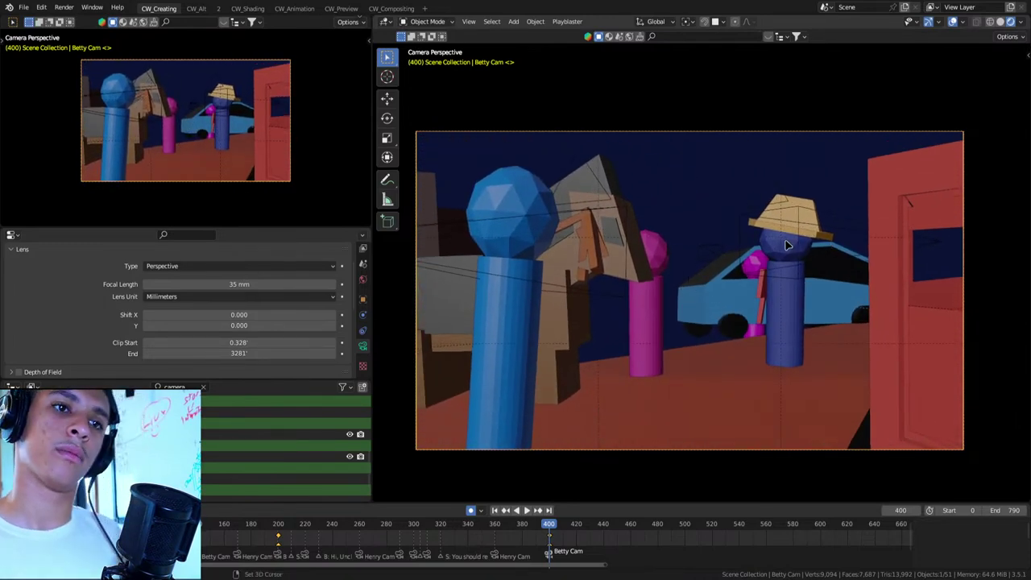
Step back from frame 390 to frame 350 and play Betty Cam's earlier shot
key(Down)
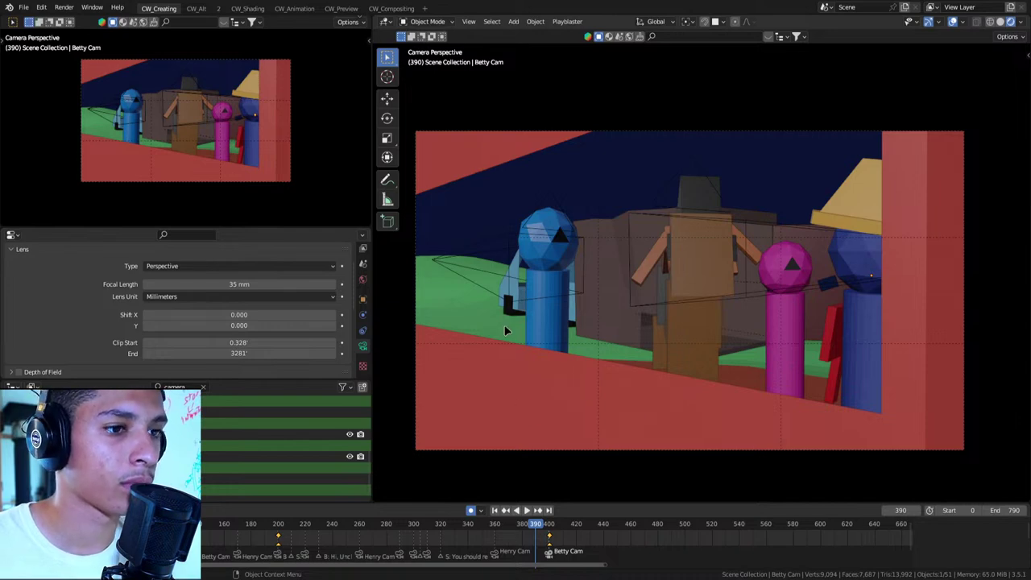
key(shift+ctrl+space)
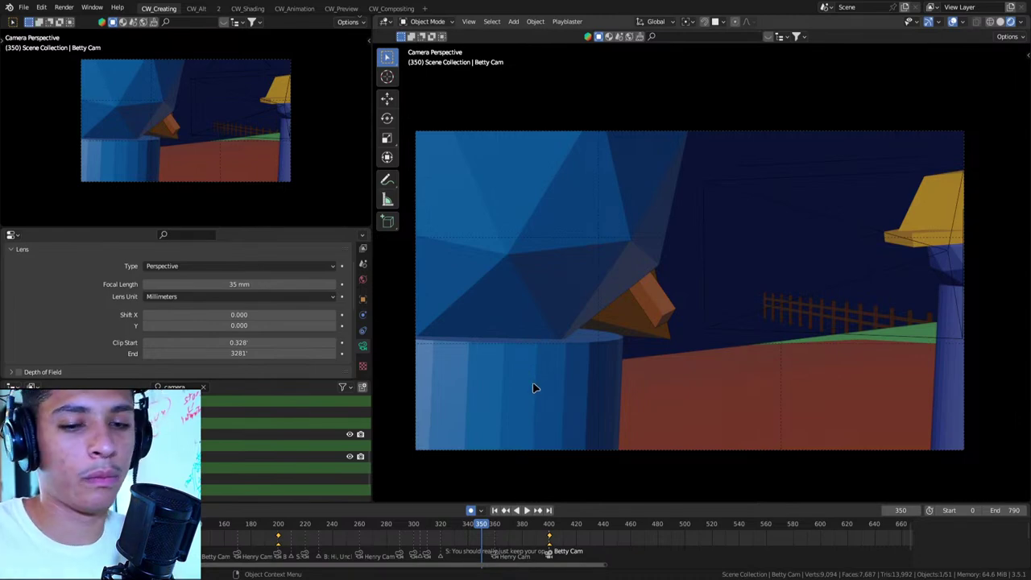
key(space)
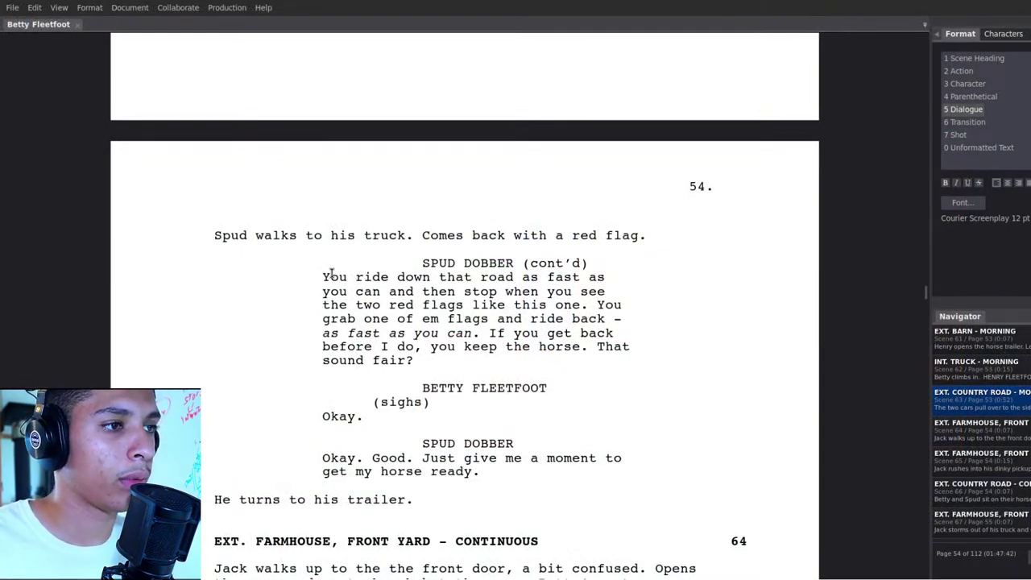
drag(324, 277, 473, 291)
click(474, 292)
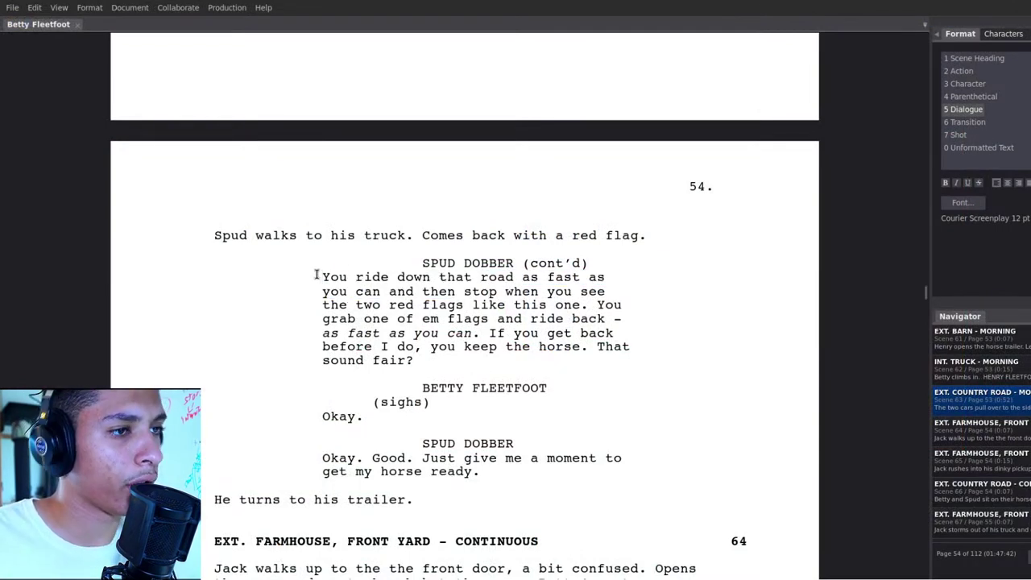
drag(322, 276, 487, 278)
click(471, 276)
mouse_move(322, 276)
mouse_down()
mouse_move(604, 306)
mouse_move(606, 297)
mouse_move(597, 306)
mouse_up()
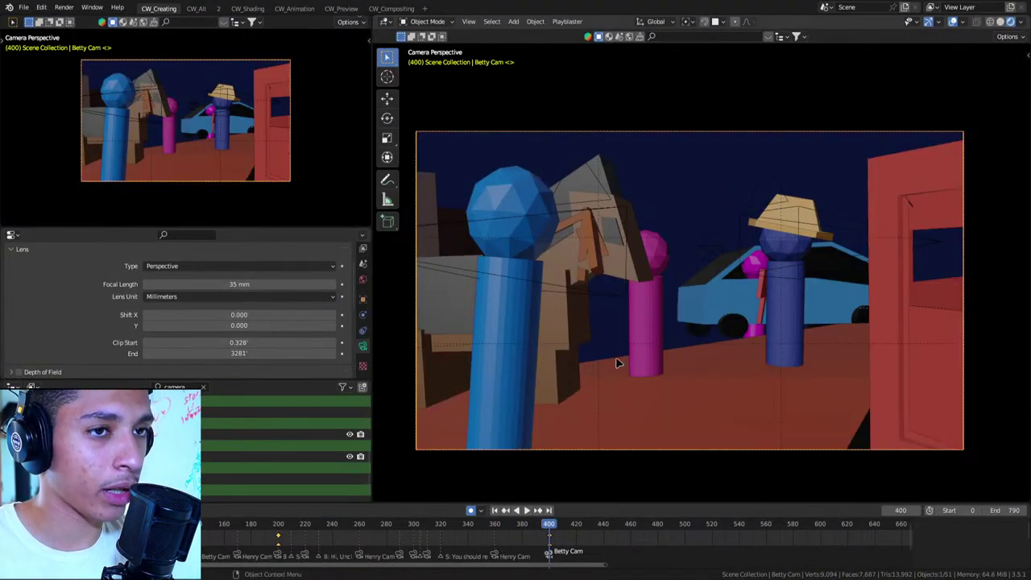
Fly Betty Cam past the red house and brown wall into a tight close-up of Spud's hat
key(Left)
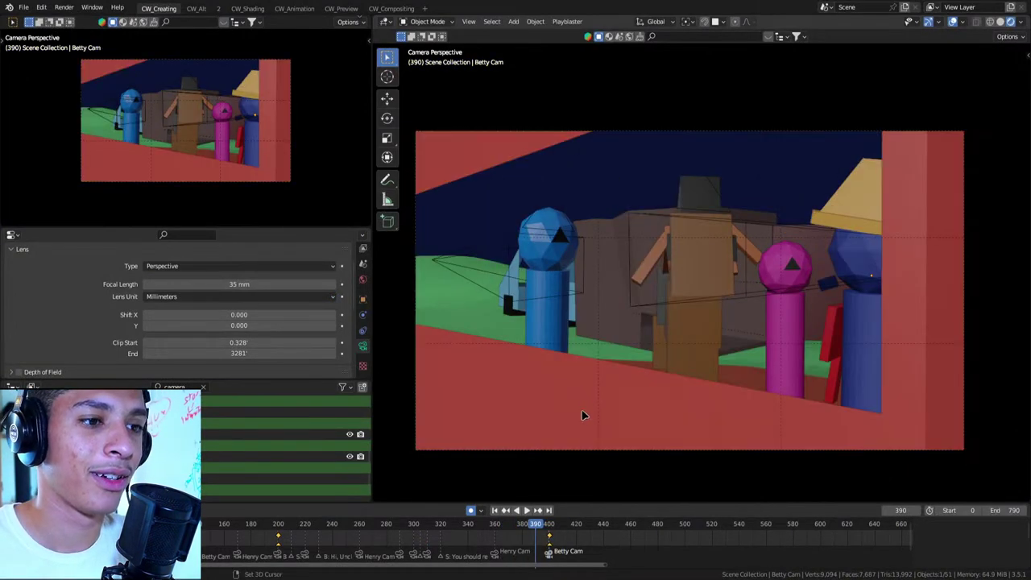
key(Right)
key(shift+grave)
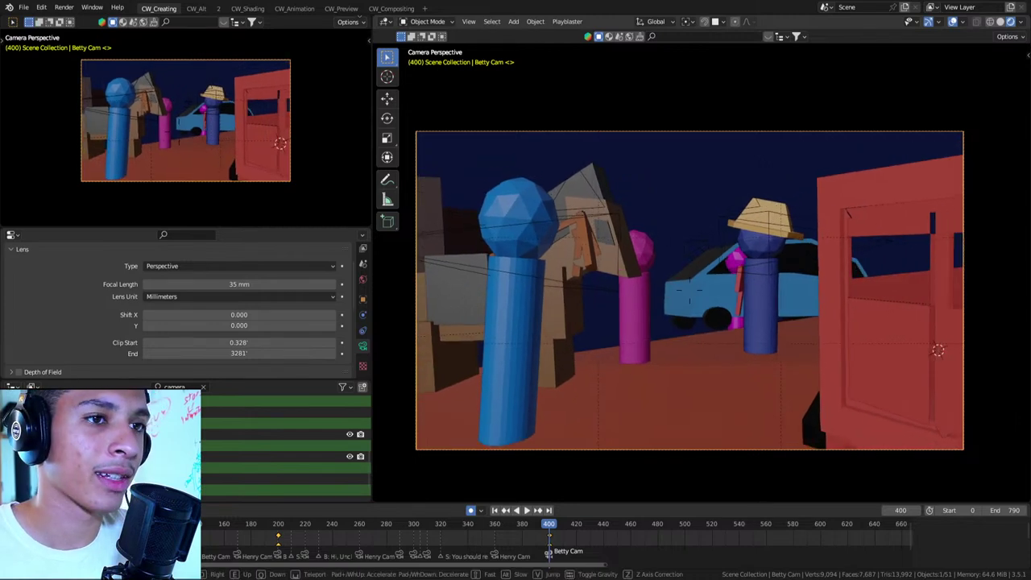
key(a)
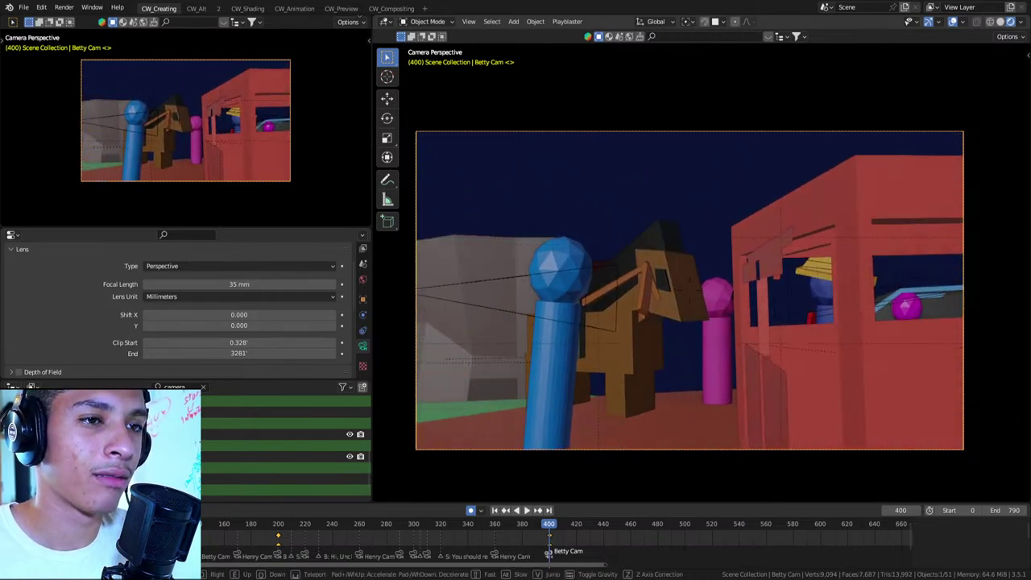
key(w)
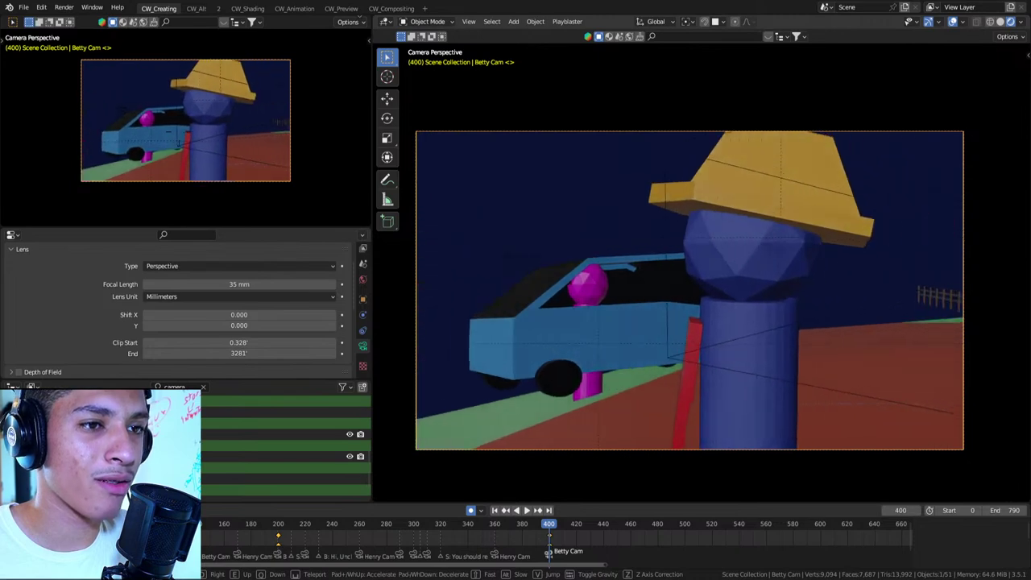
key(a)
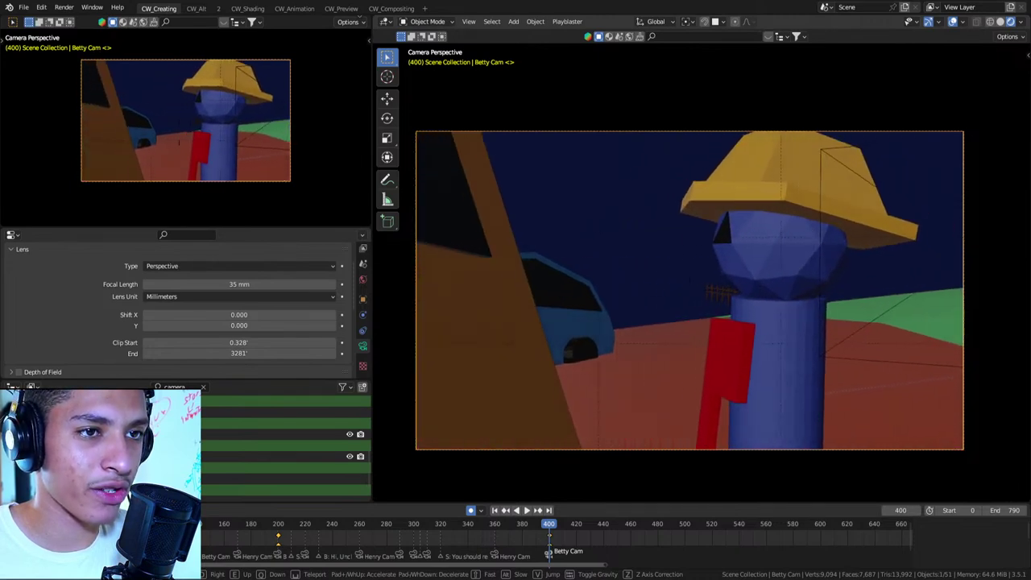
key(w)
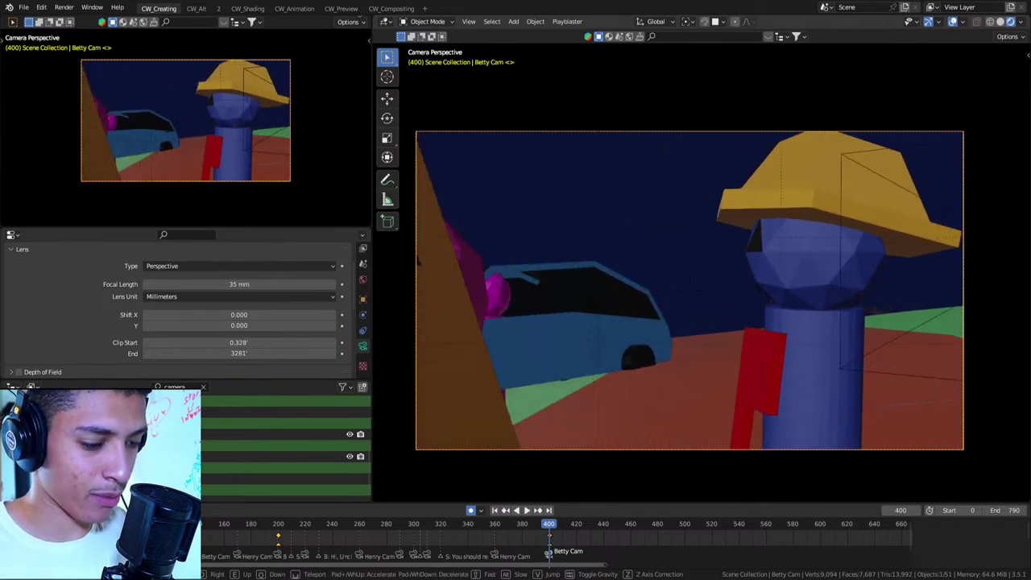
key(a)
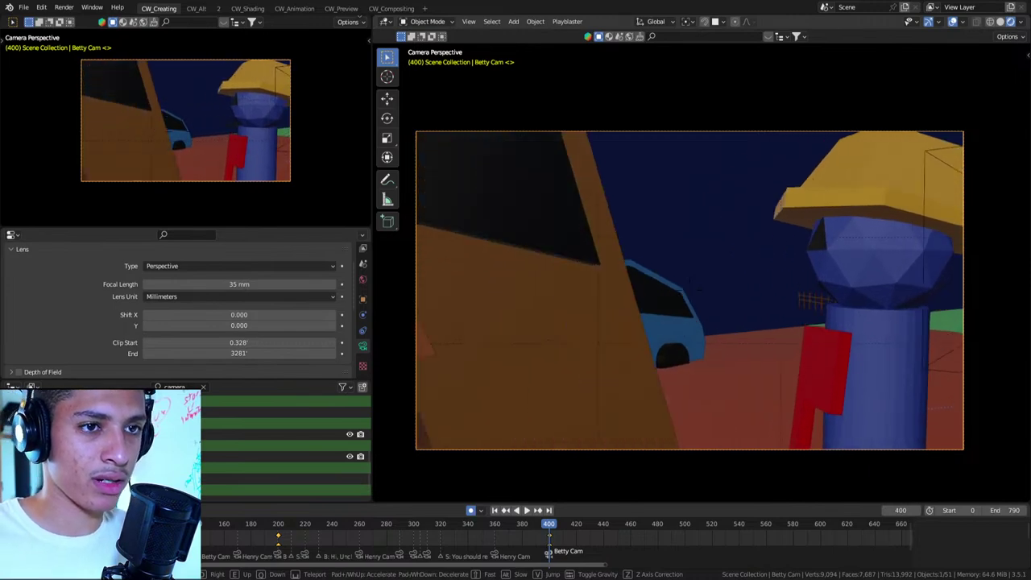
key(w)
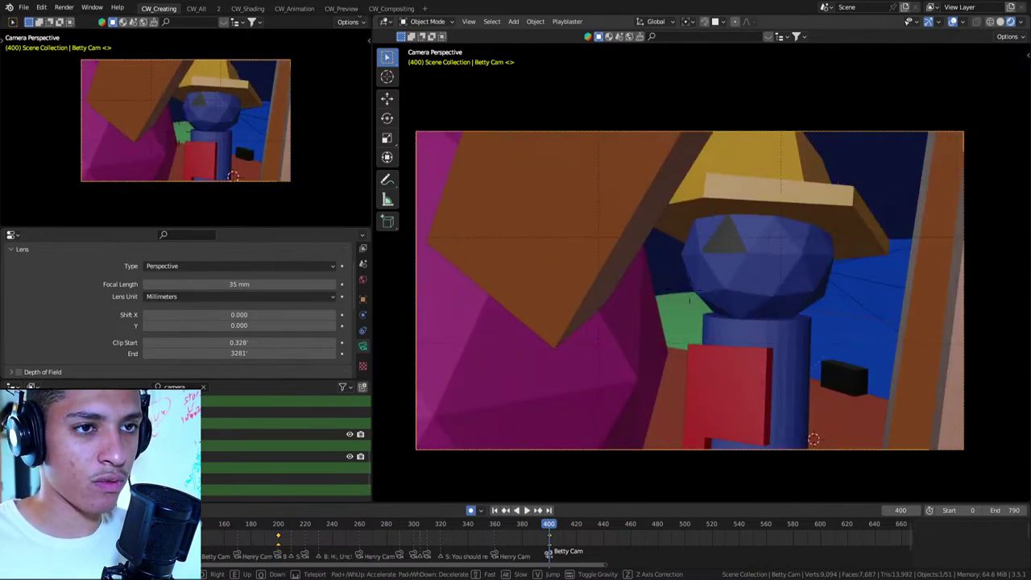
key(w)
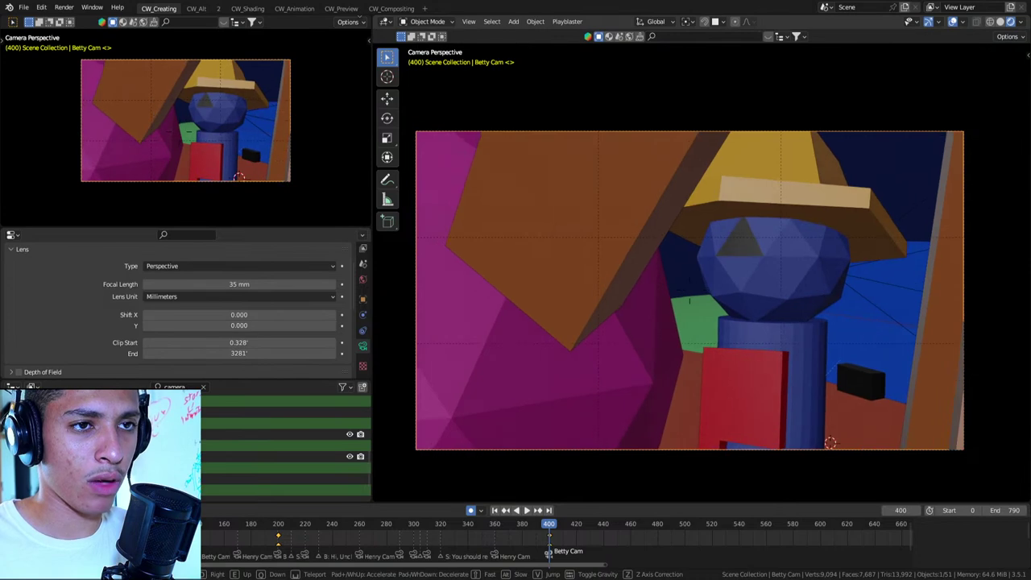
click(688, 301)
key(KP_0)
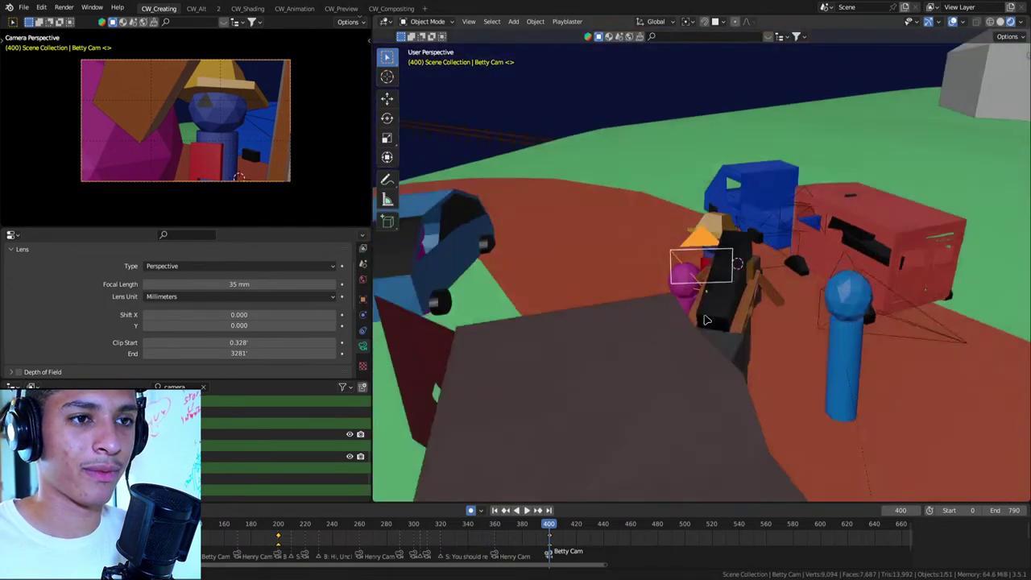
Move Horse.001 up-right, turn it 8.86° about Z, slide it at constant height, then check through the camera
middle_drag(706, 320, 762, 357)
click(754, 328)
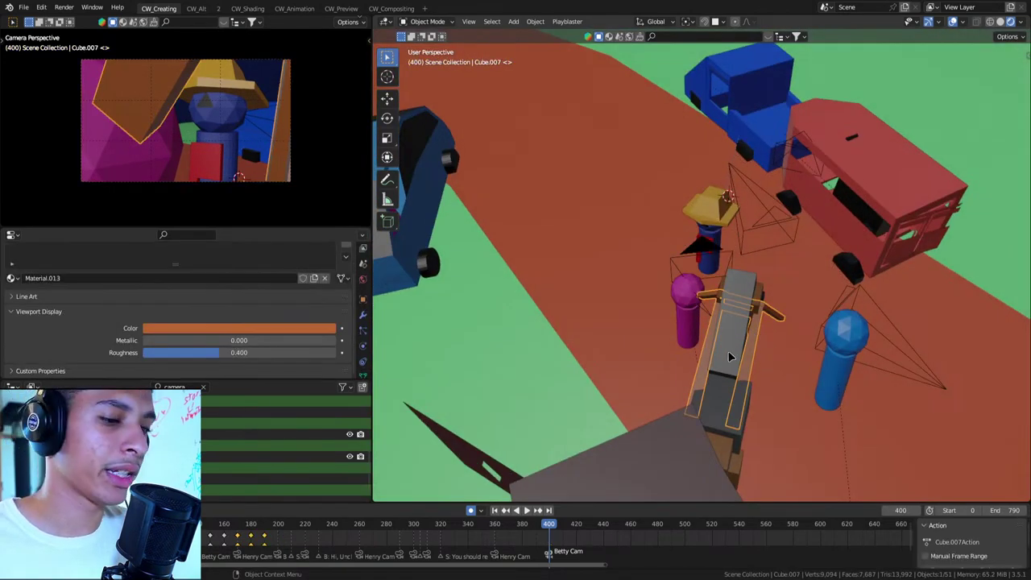
key(r)
right_click(764, 359)
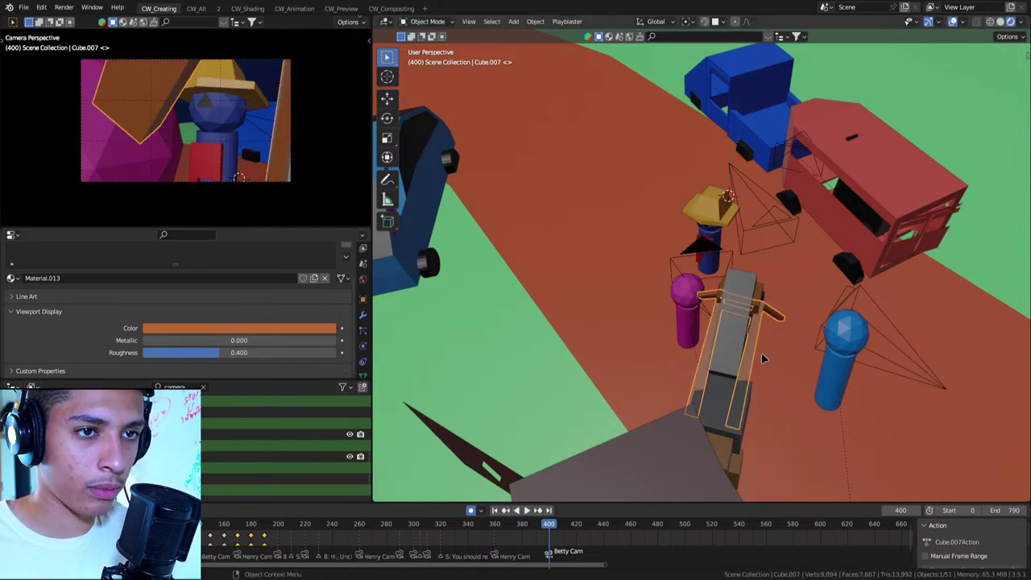
drag(739, 345, 824, 324)
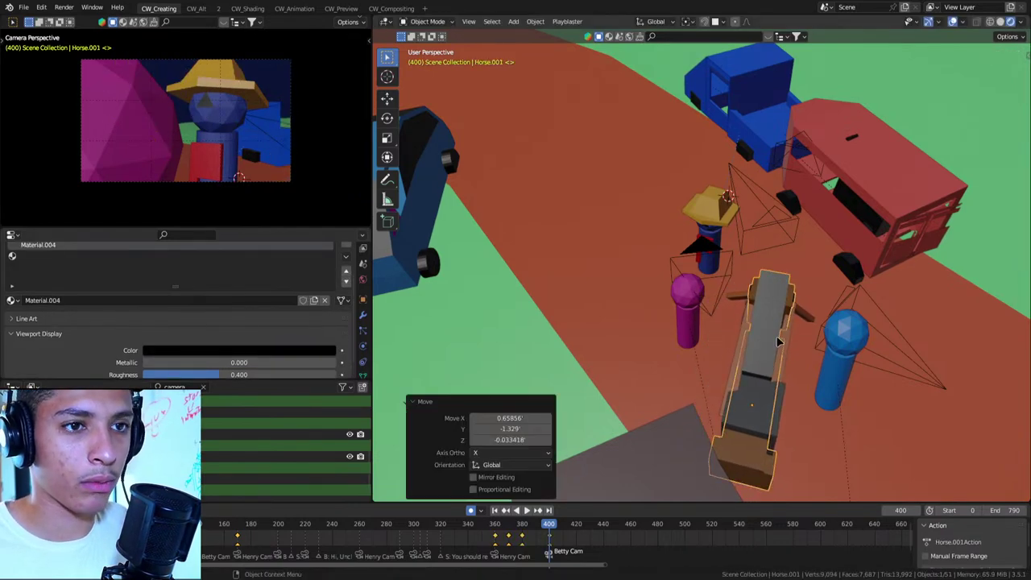
key(r)
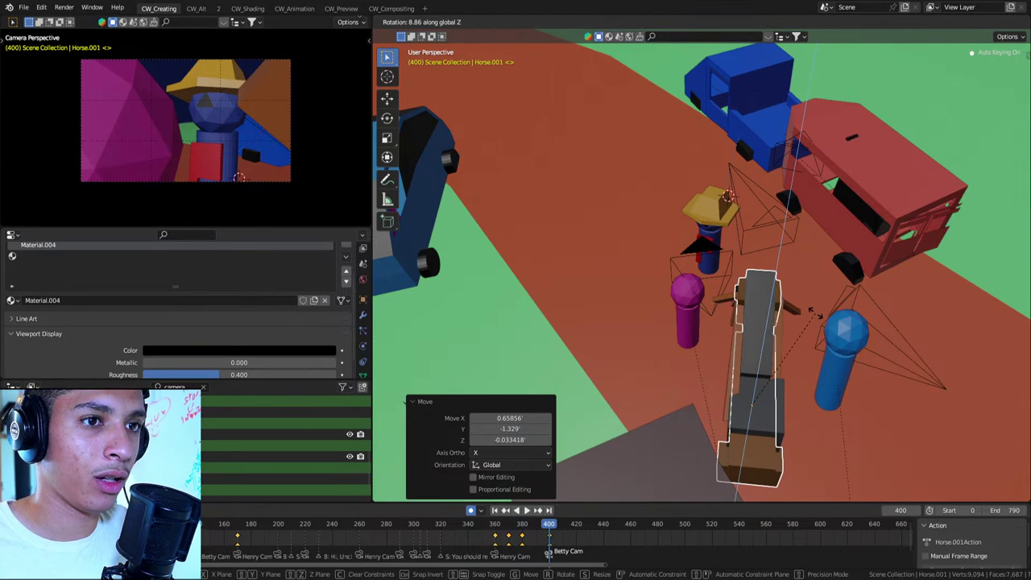
click(815, 321)
key(g)
key(shift+z)
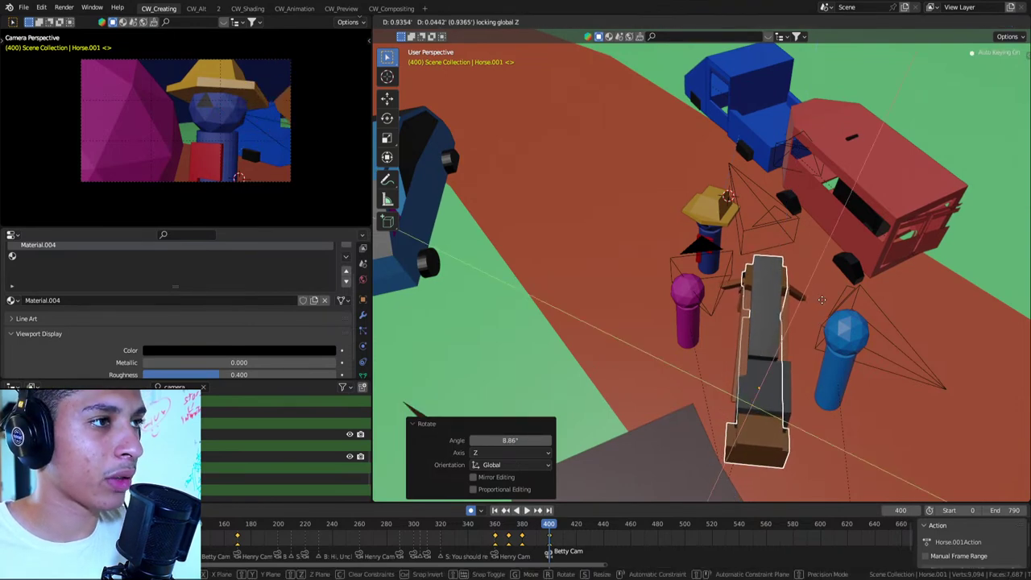
click(821, 303)
key(KP_0)
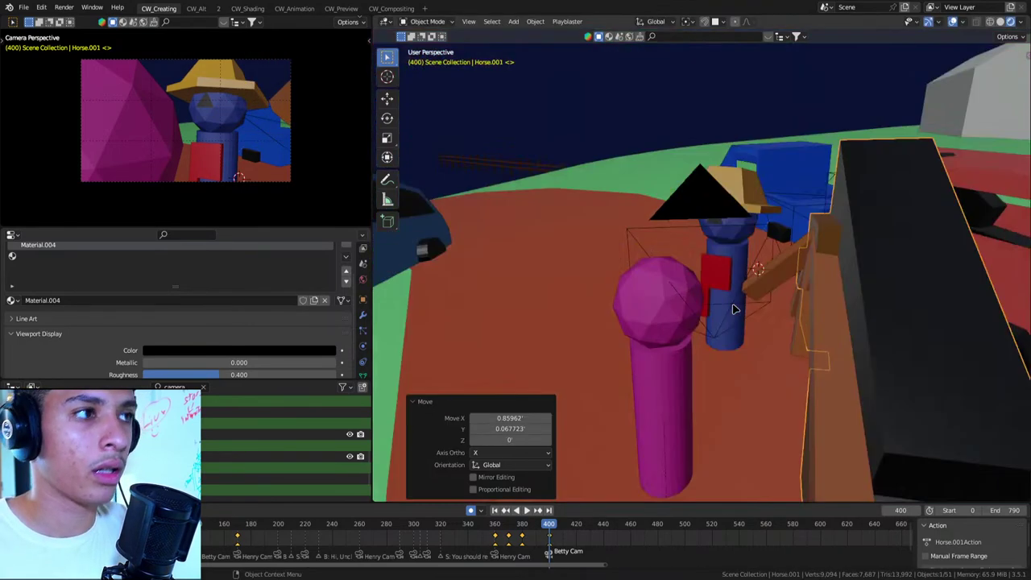
alt+scroll(725, 322, up, 10)
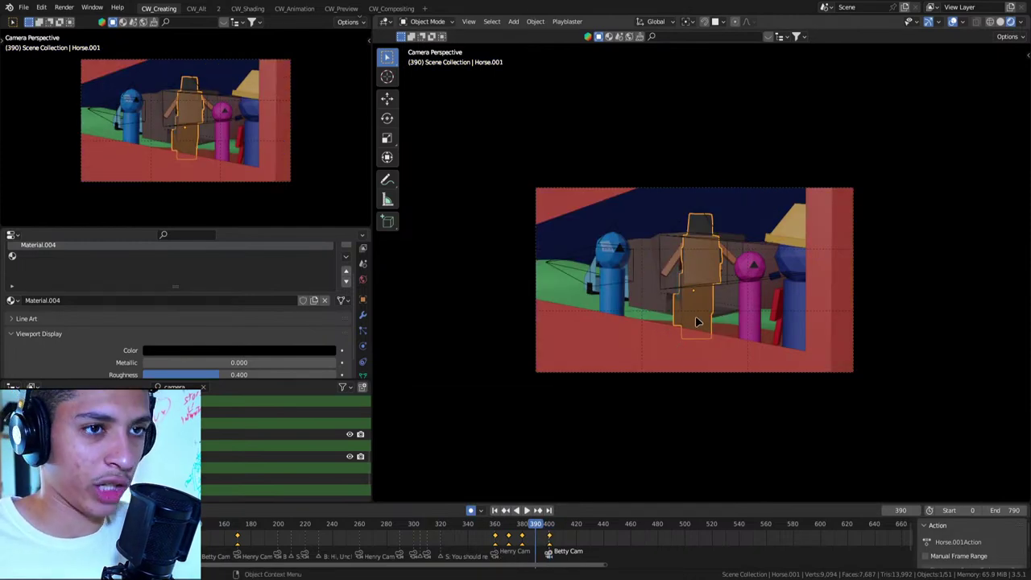
Select the red flag piece Cube.014 on Spud and shift its position
shift+right_click(747, 301)
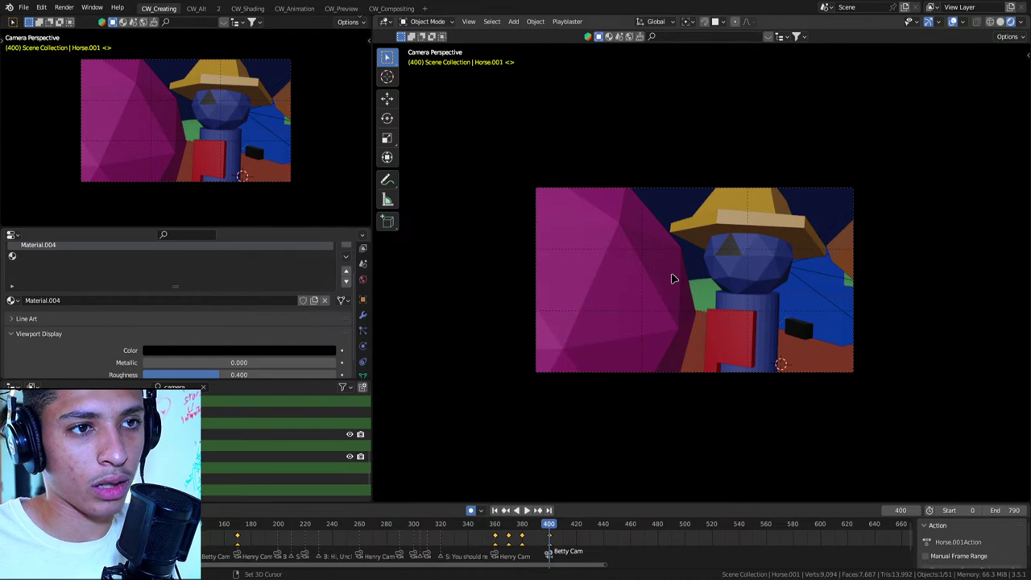
alt+scroll(755, 289, down, 10)
alt+scroll(765, 281, up, 10)
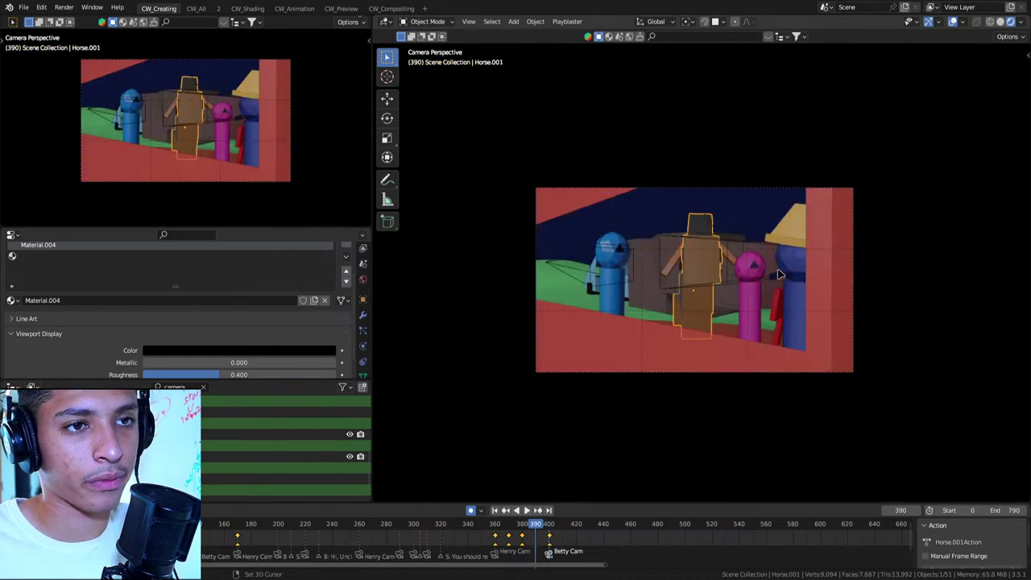
alt+scroll(791, 264, down, 10)
alt+scroll(781, 269, up, 1)
alt+scroll(769, 273, down, 1)
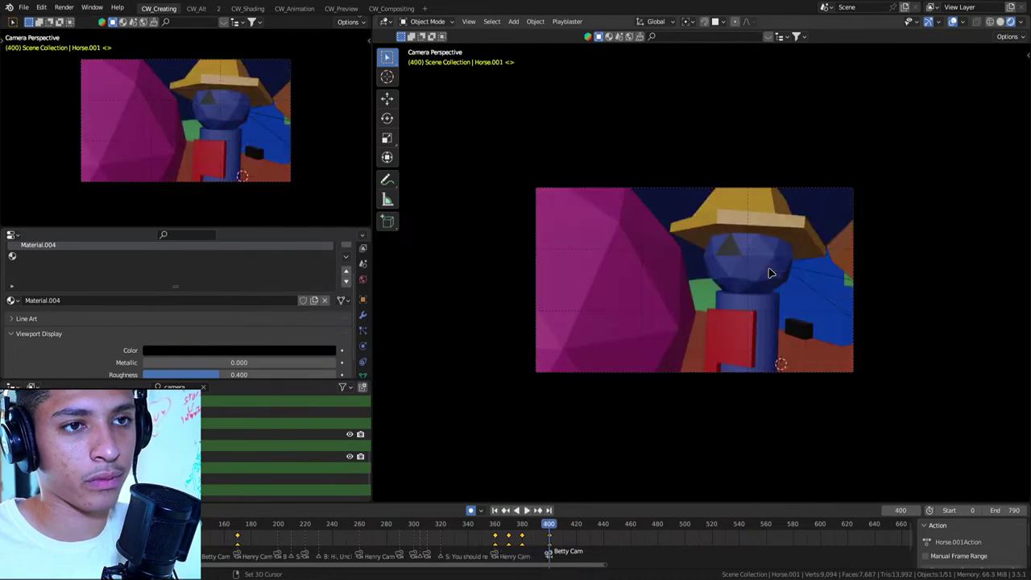
alt+scroll(769, 274, up, 1)
alt+scroll(761, 292, down, 1)
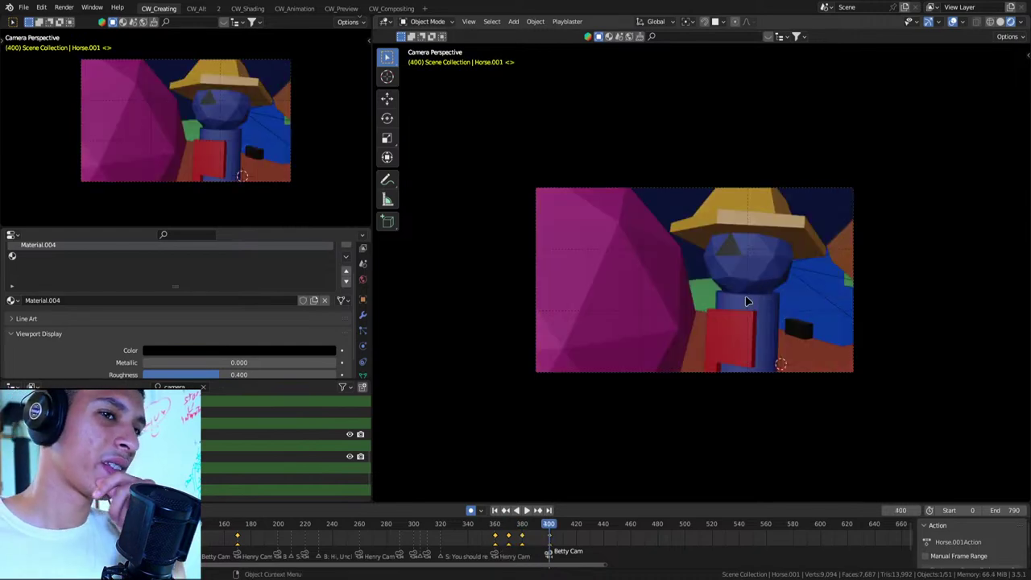
click(749, 295)
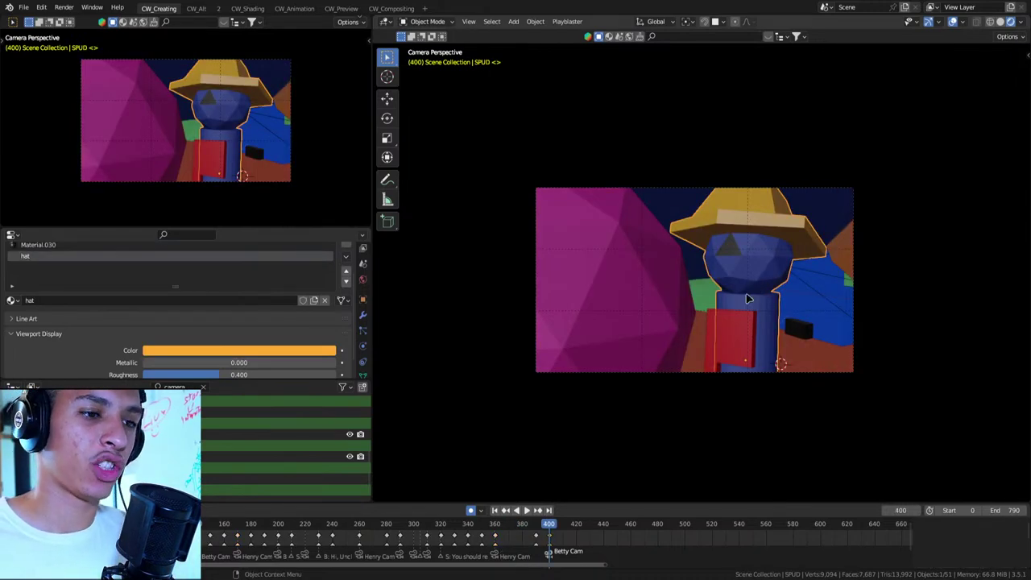
click(744, 315)
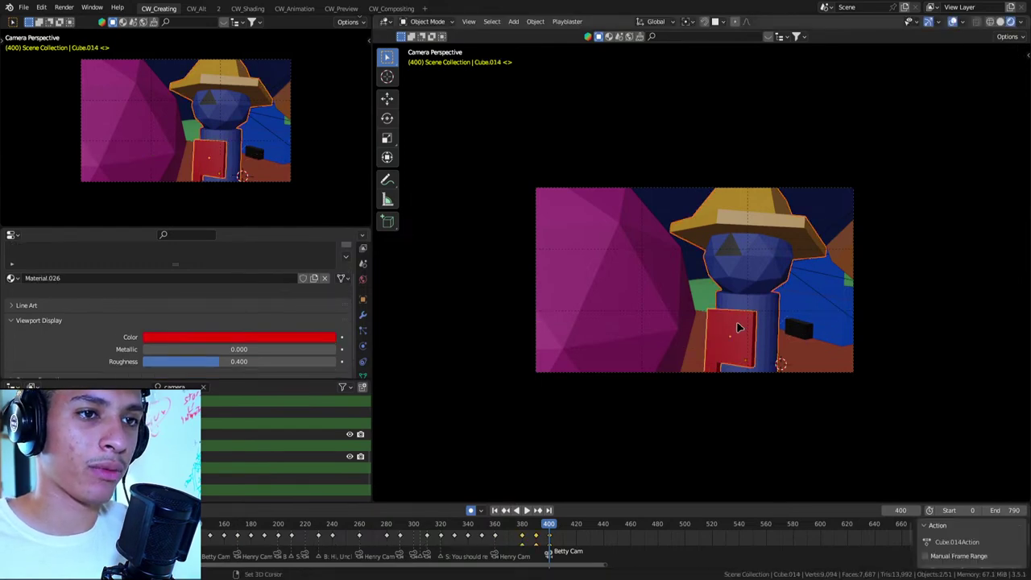
key(g)
click(773, 314)
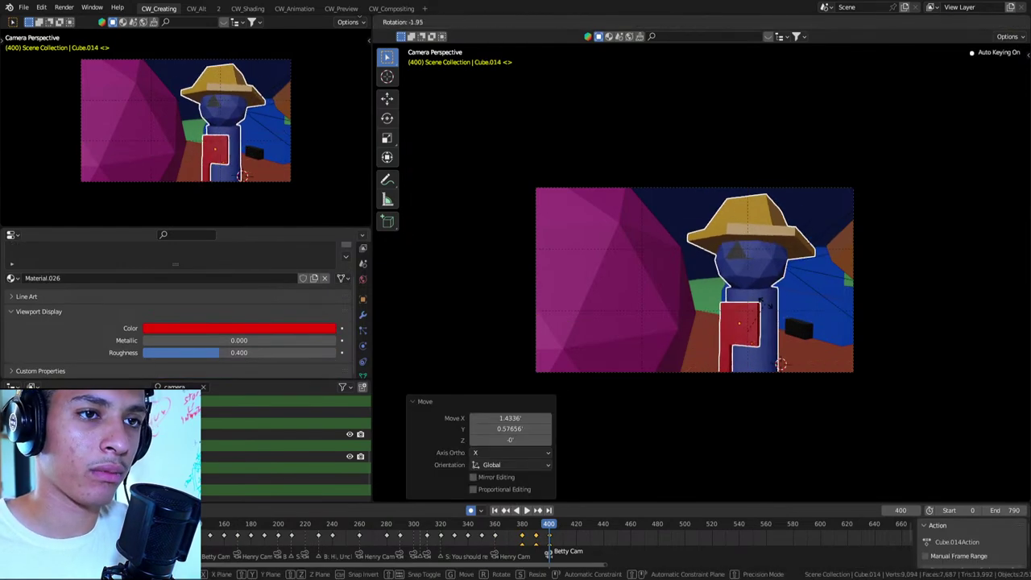
Turn the red flag 8.64° about Z, tilt it slightly, and keyframe it at frame 400
key(r)
click(786, 278)
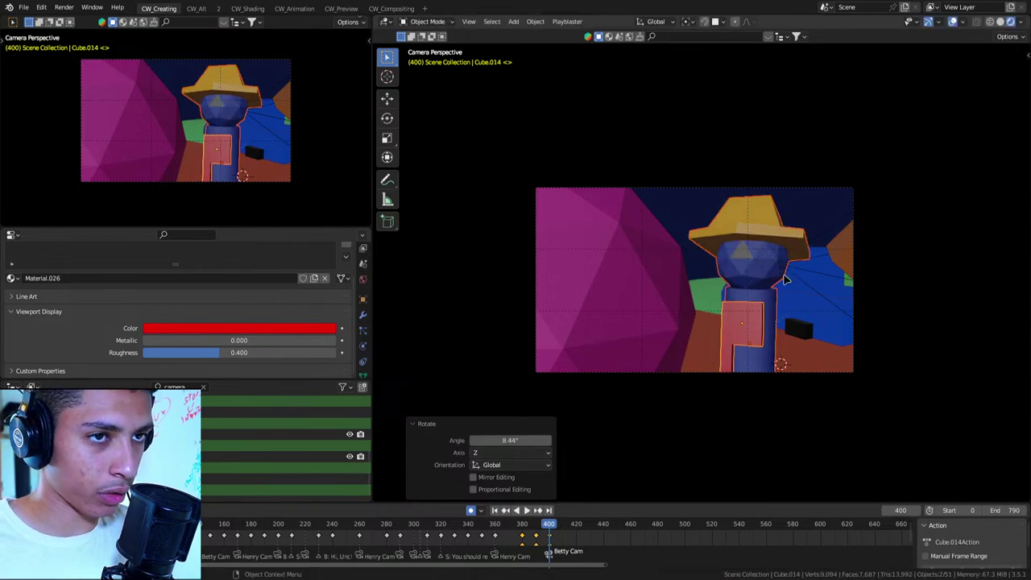
key(r)
key(r)
click(745, 348)
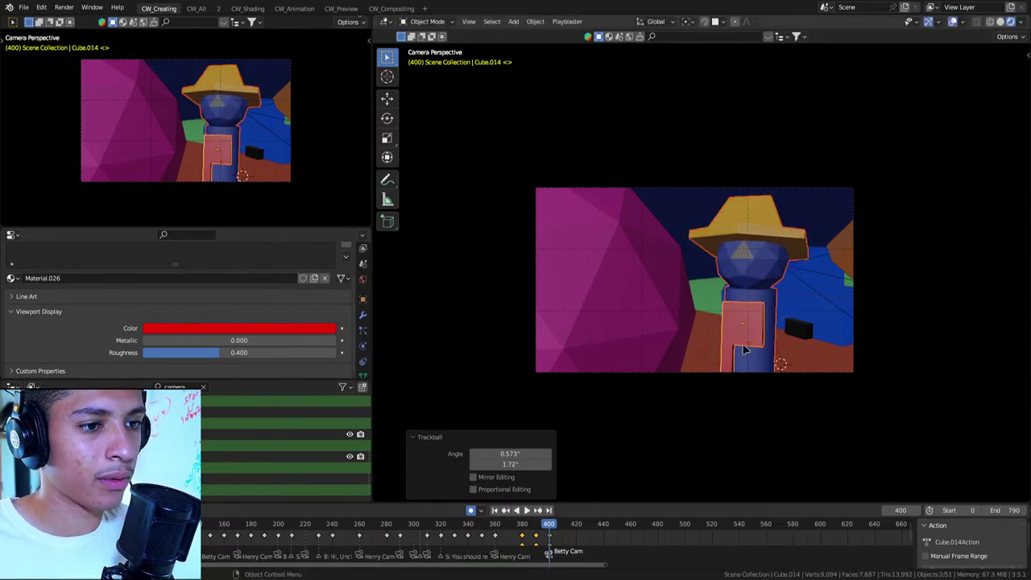
key(i)
key(Up)
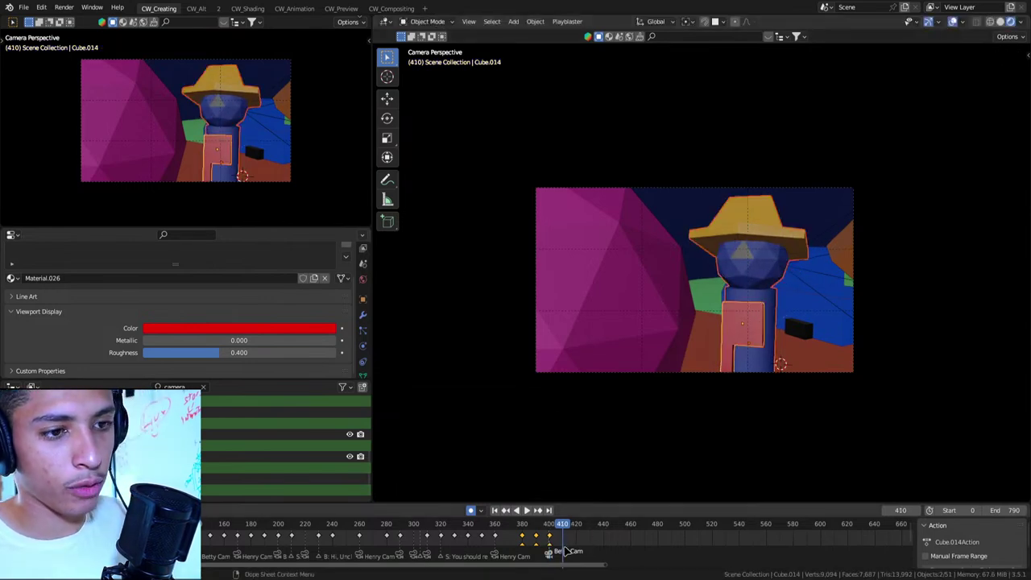
Add a marker at frame 410 and name it with Spud's pasted dialogue line
key(m)
key(F2)
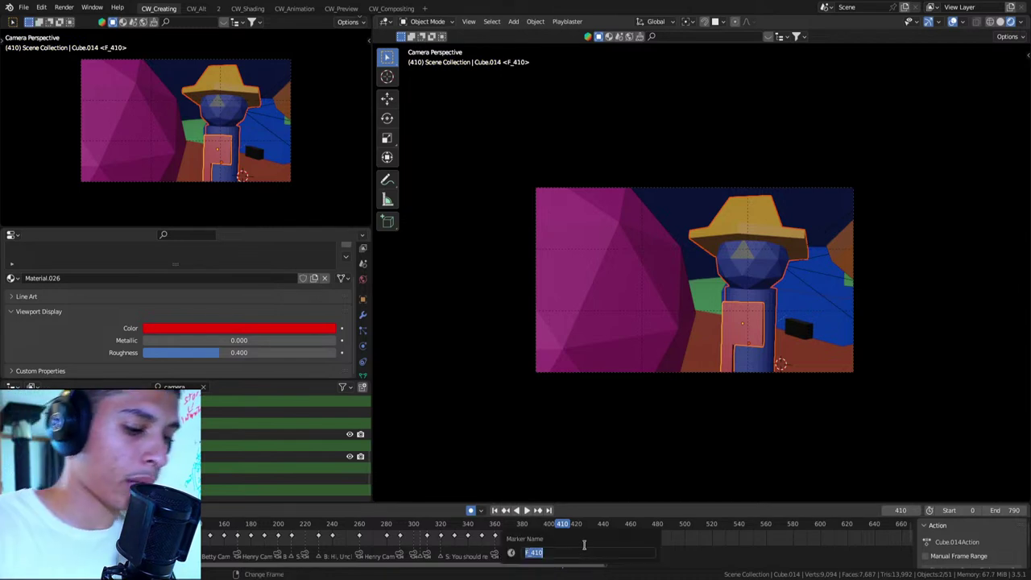
key(ctrl+v)
key(Return)
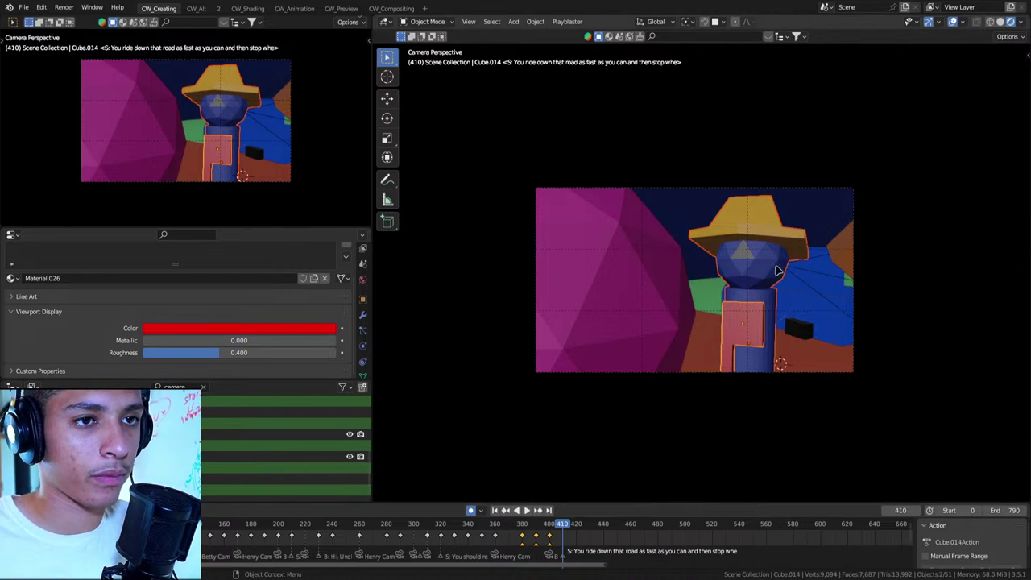
At frame 410, tilt Spud's hat, tilt and move the red flag, and keyframe the pose
key(Up)
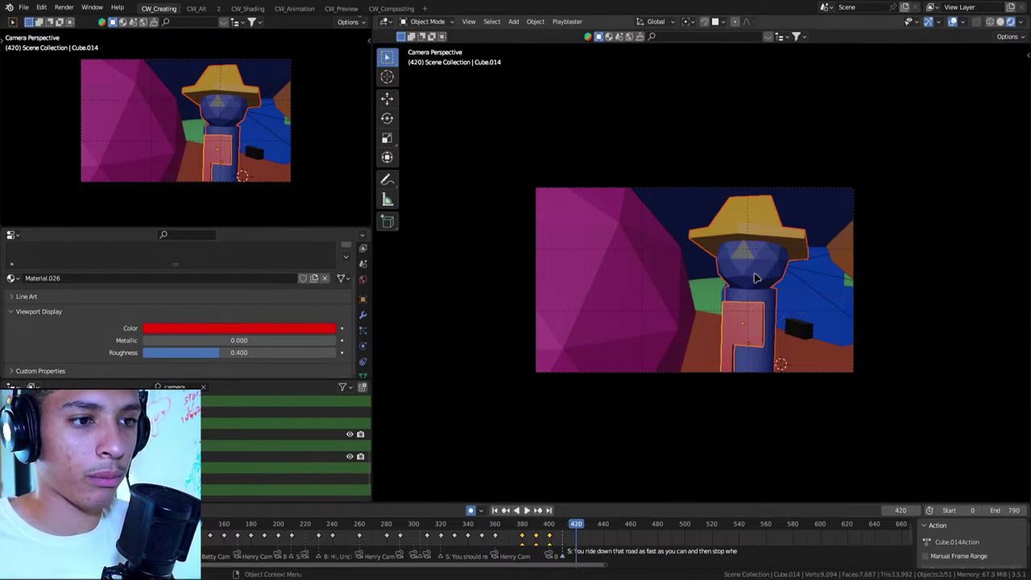
click(760, 271)
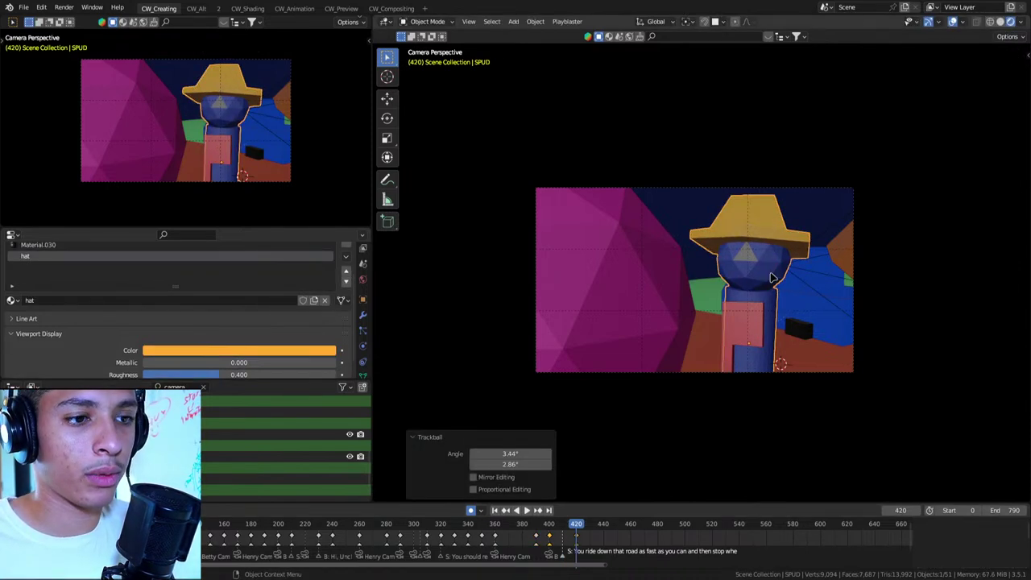
key(Down)
key(r)
key(r)
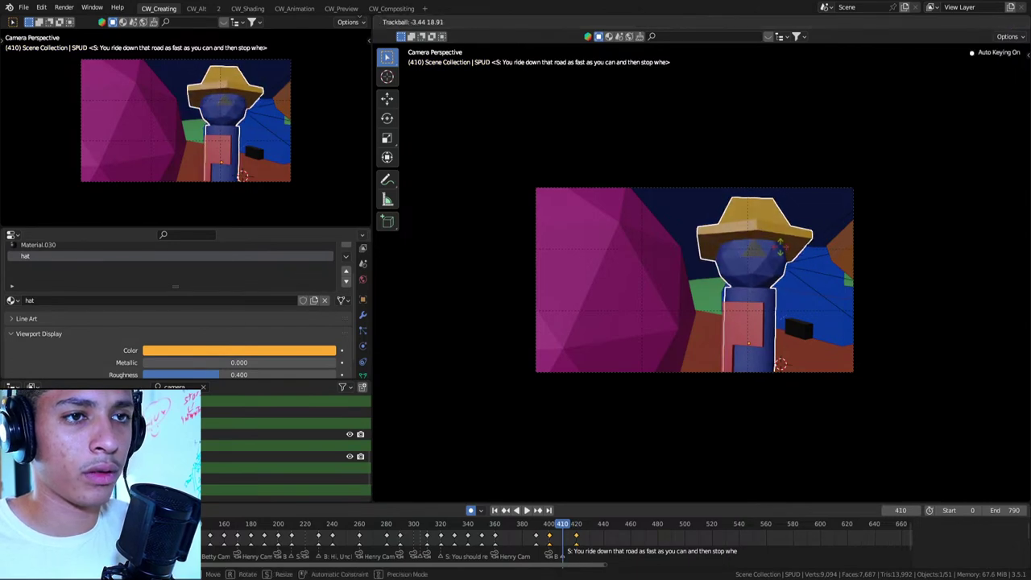
click(749, 322)
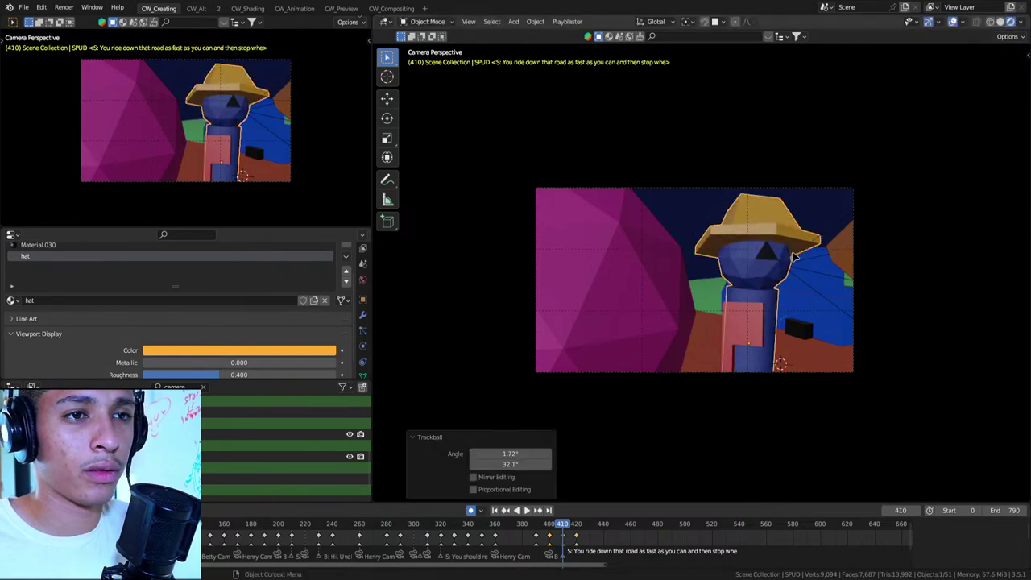
click(747, 328)
key(r)
key(r)
click(745, 327)
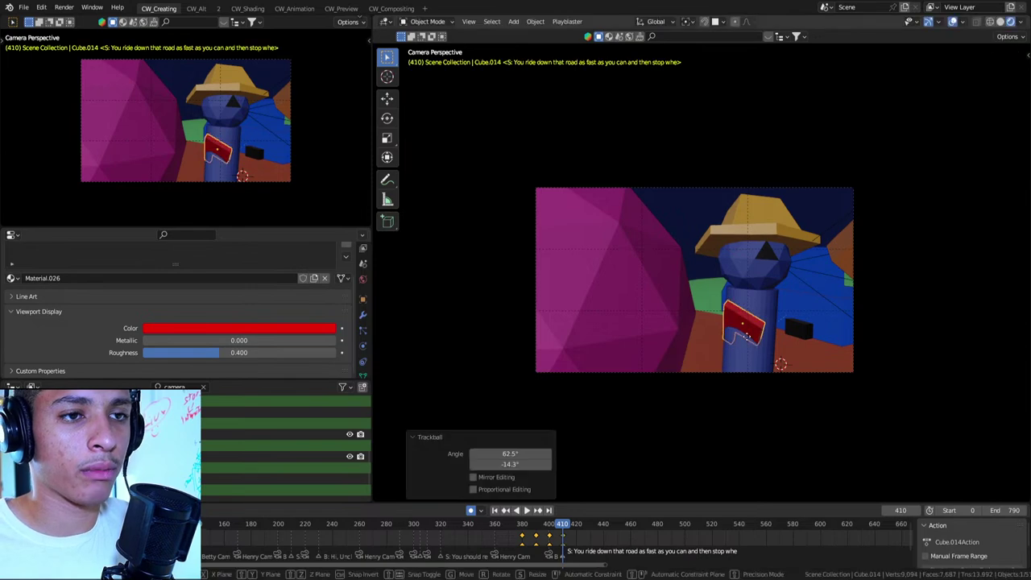
key(g)
click(743, 345)
click(743, 345)
key(i)
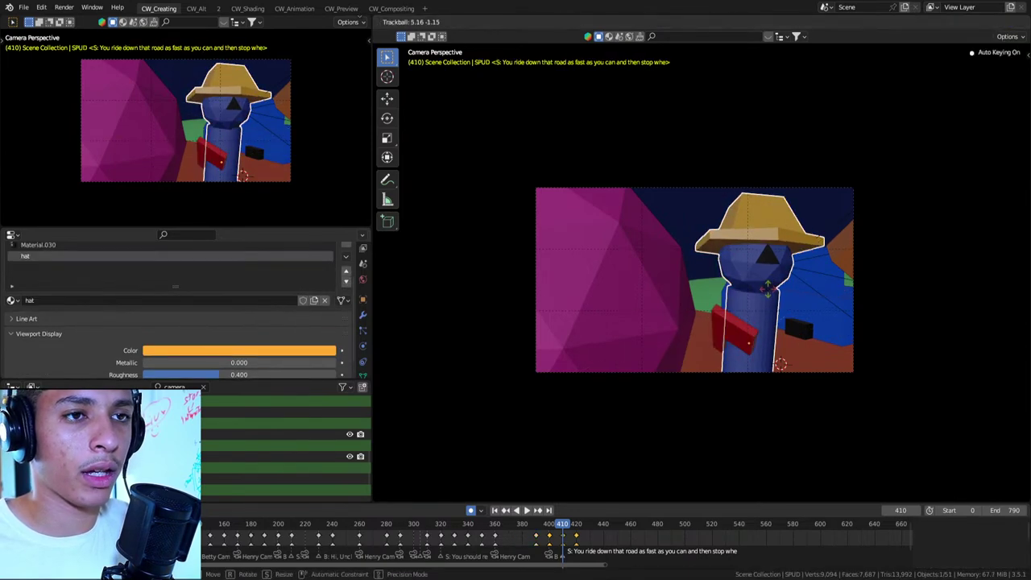
At frame 420, rotate Spud and swing the red flag outward
key(Down)
key(Up)
key(r)
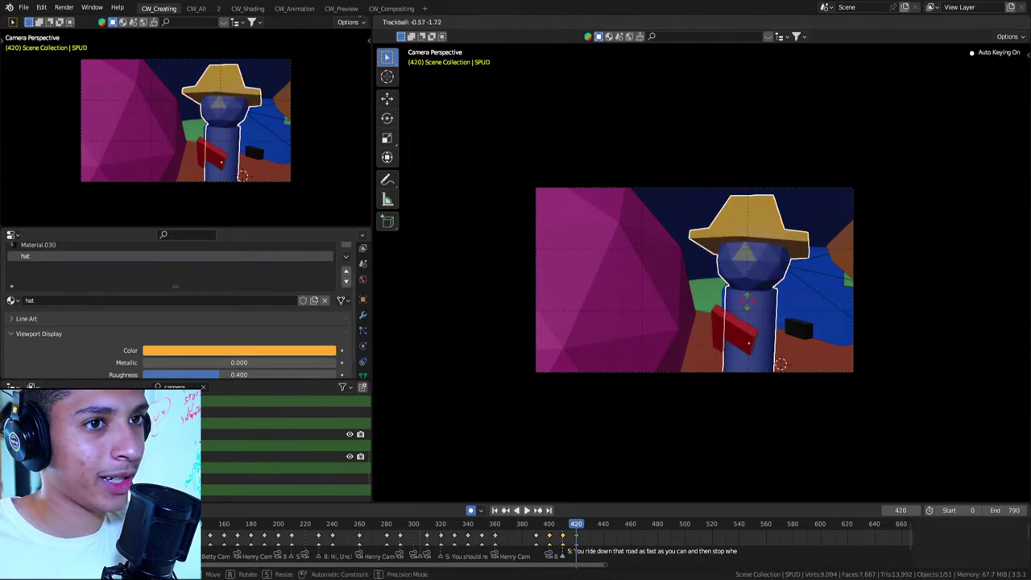
click(752, 306)
click(735, 338)
key(r)
key(r)
click(737, 340)
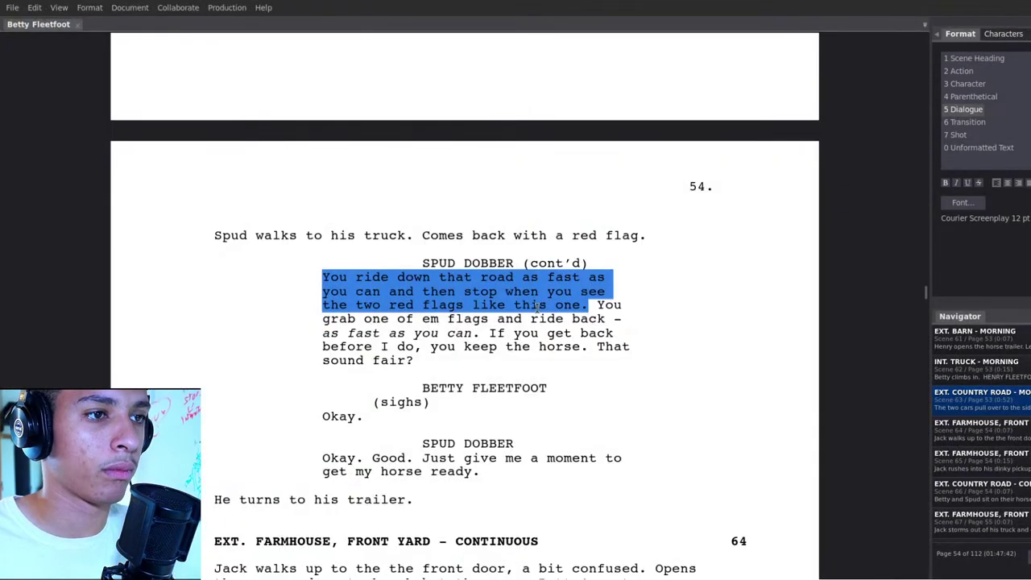
Select Spud's line "You grab one of em flags" through "as fast as you can." including the period
click(536, 307)
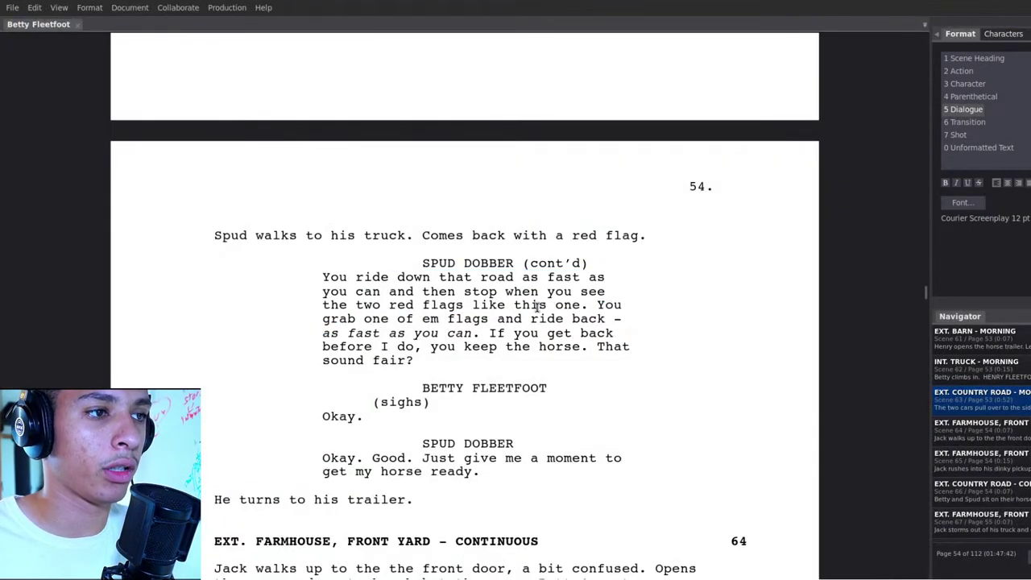
drag(596, 304, 622, 318)
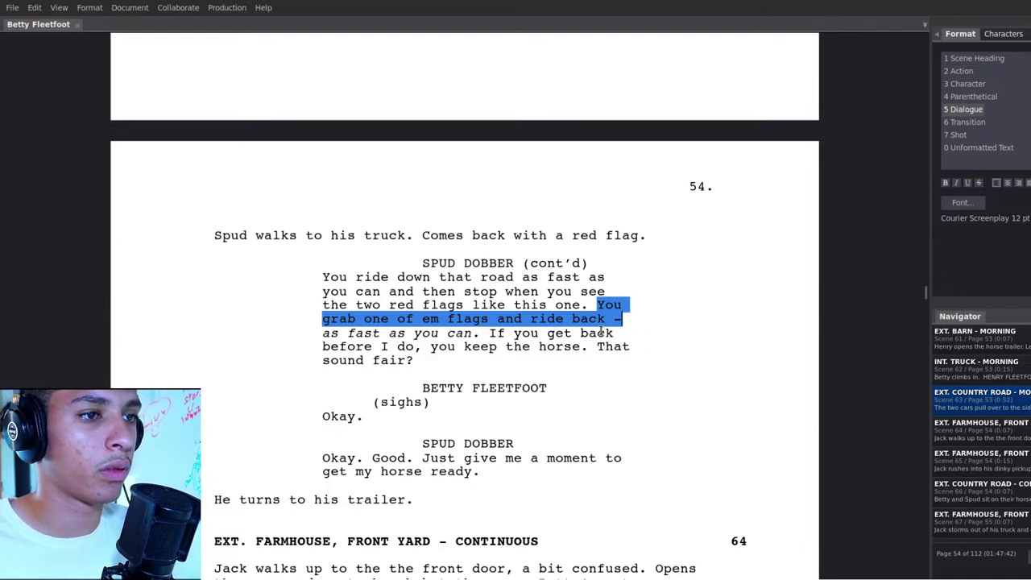
shift+click(475, 333)
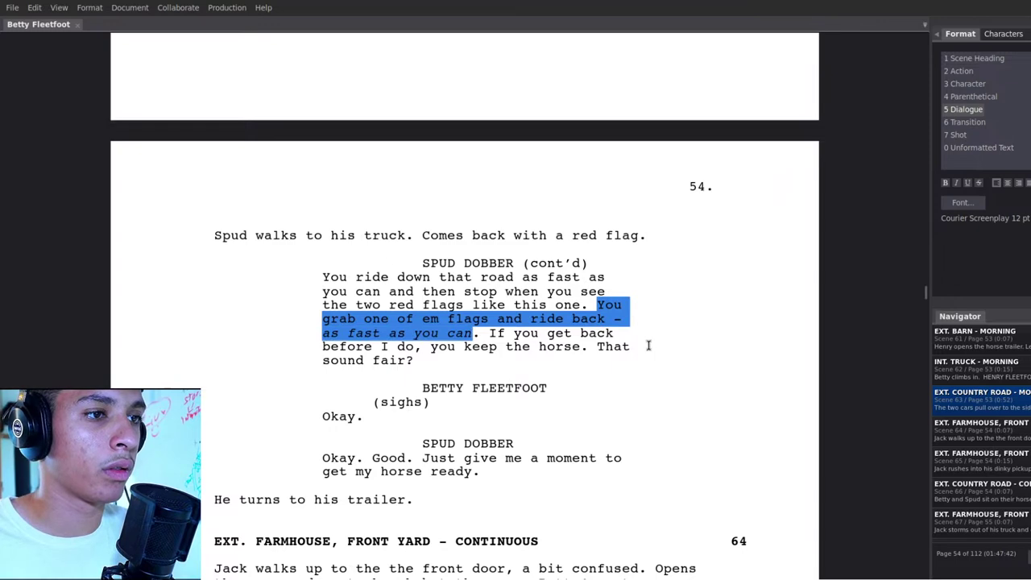
key(shift+Right)
scroll(650, 346, down, 2)
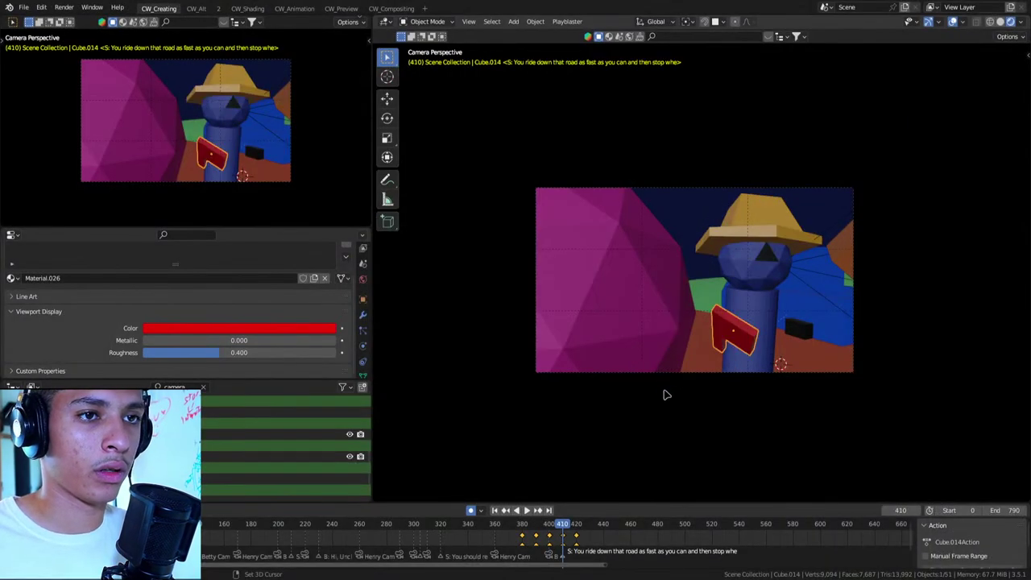
Trim the marker to "S: You ride down that road as fast as you can" and select Spud's next line
scroll(644, 531, up, 3)
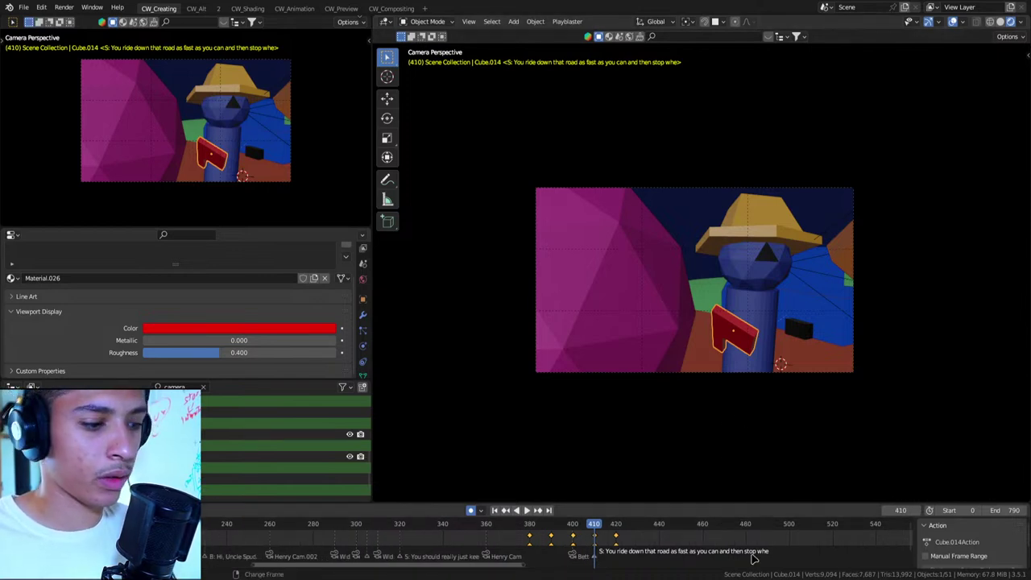
key(F2)
key(End)
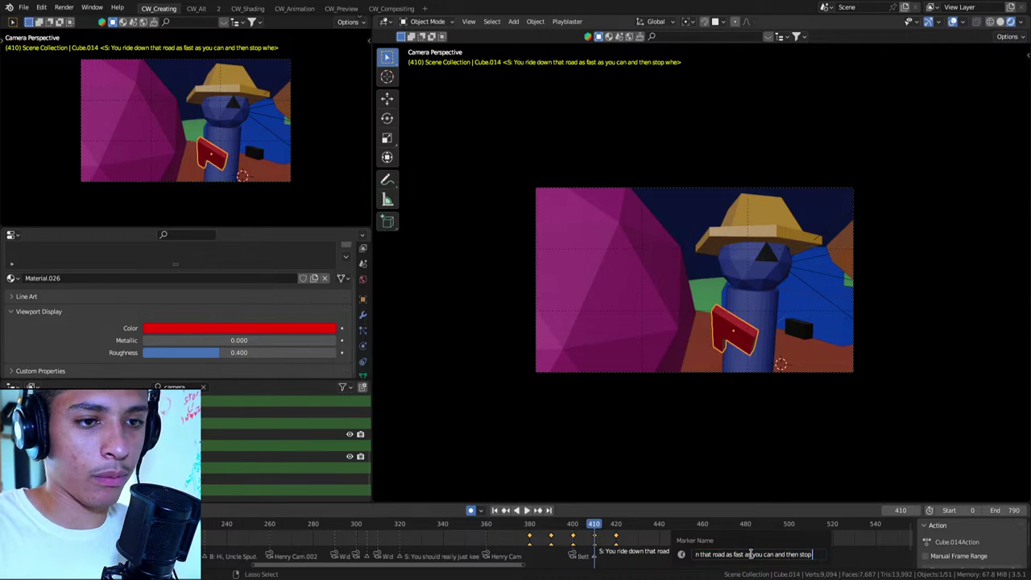
key(BackSpace)
key(BackSpace)
key(BackSpace)
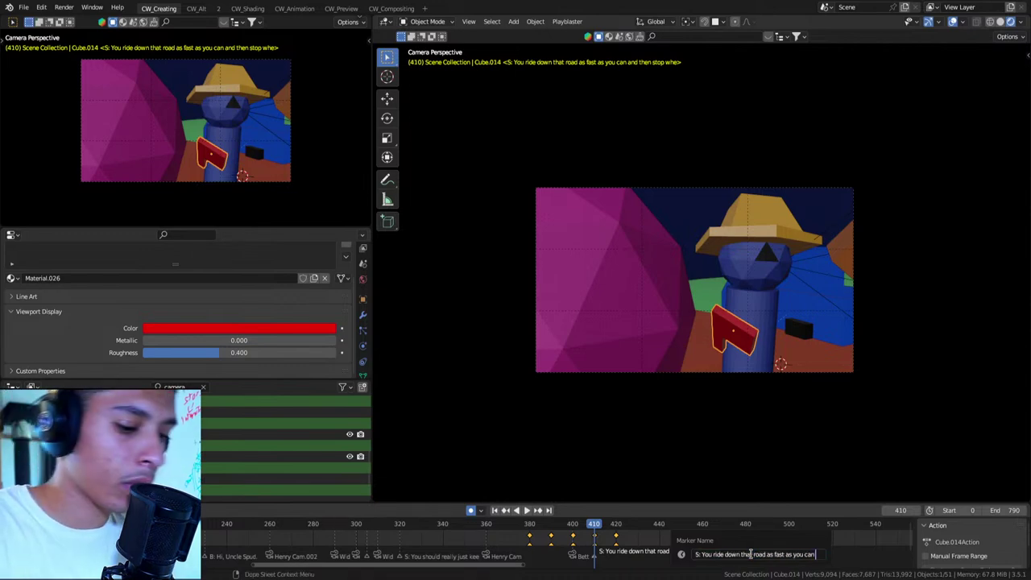
key(Return)
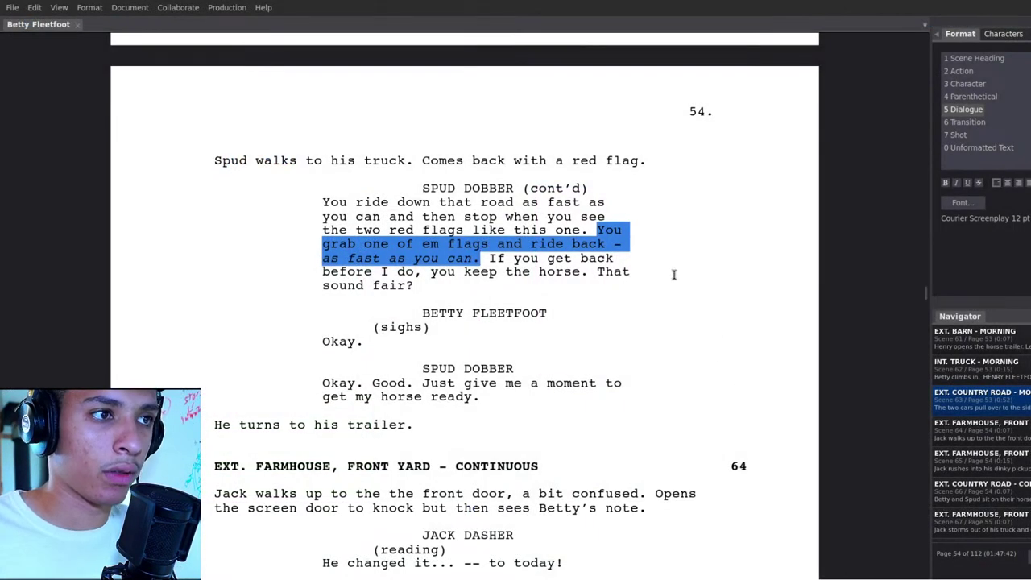
click(536, 232)
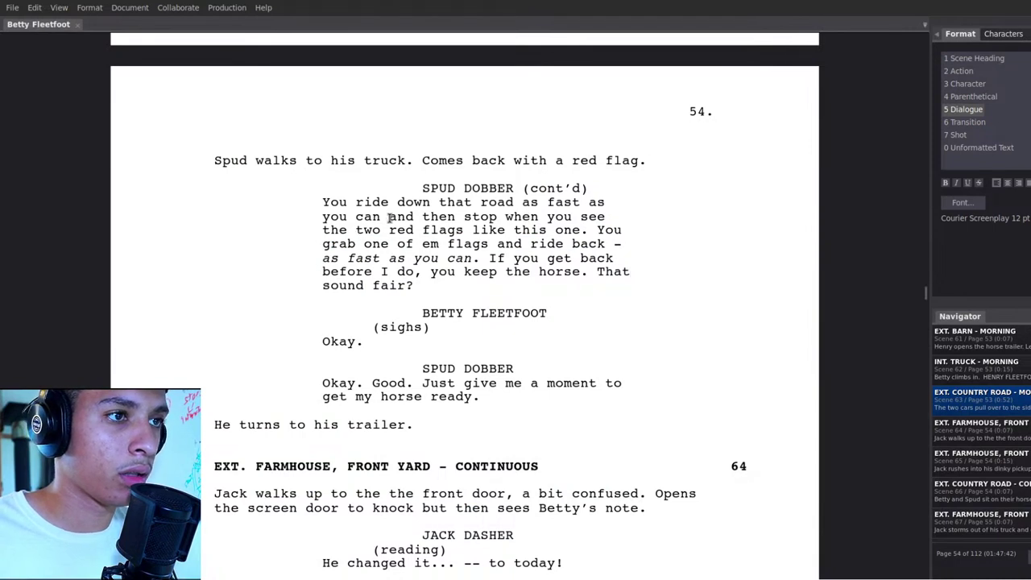
mouse_move(390, 217)
mouse_down()
mouse_move(584, 218)
mouse_move(585, 230)
mouse_up()
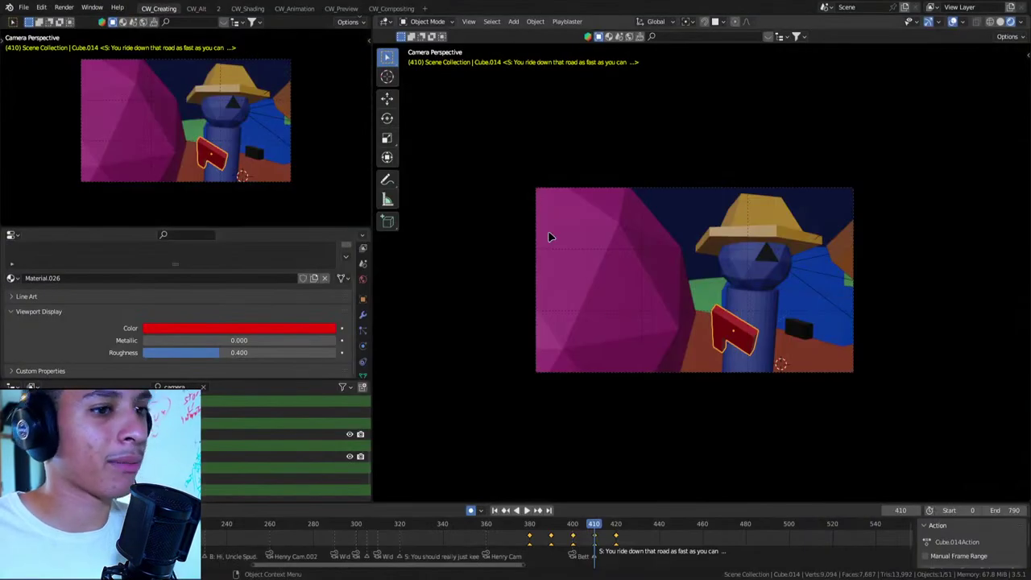
Jump to frame 420 and add a marker named with the pasted two-red-flags dialogue line
key(Up)
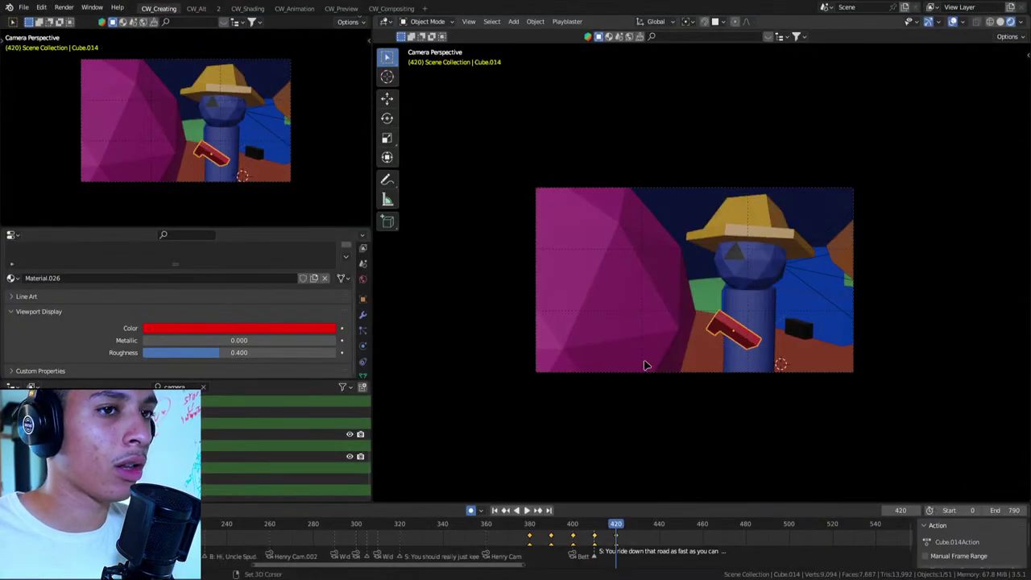
key(m)
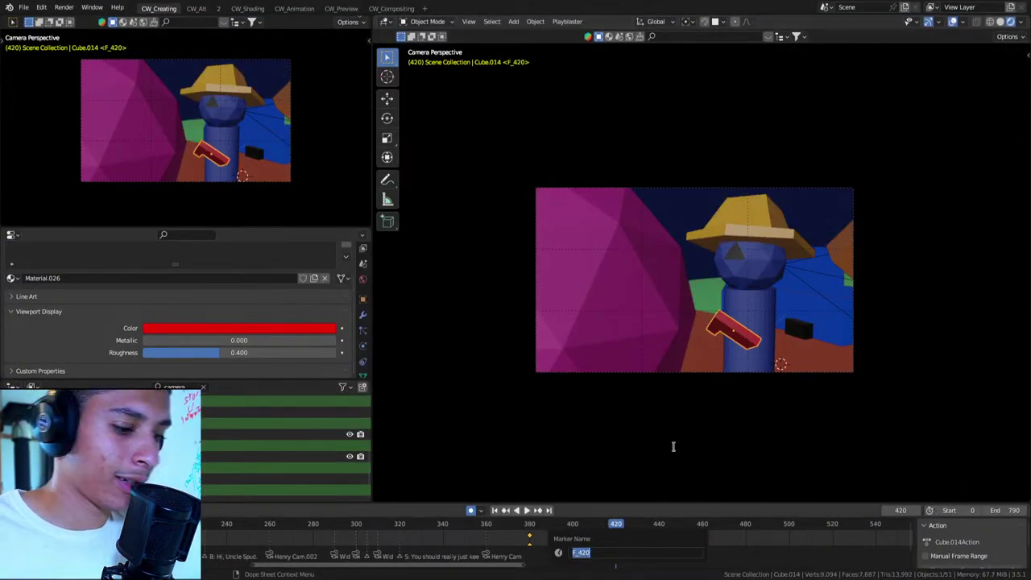
key(F2)
text(S: and then stop when you see the two red flags like this one.)
key(Return)
Step back and forth between keyframes 390 and 420 to compare Spud's poses
key(Down)
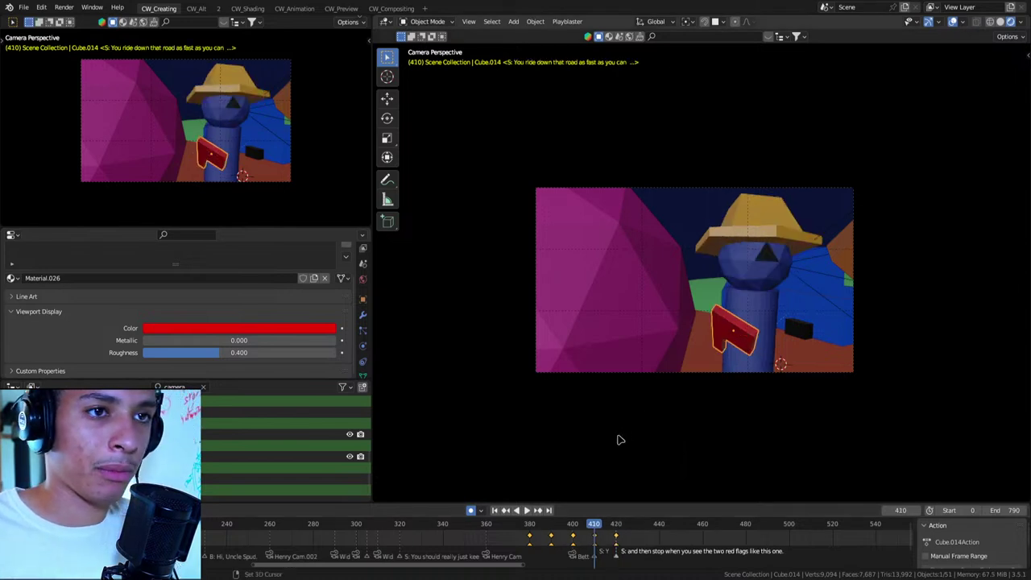
key(Up)
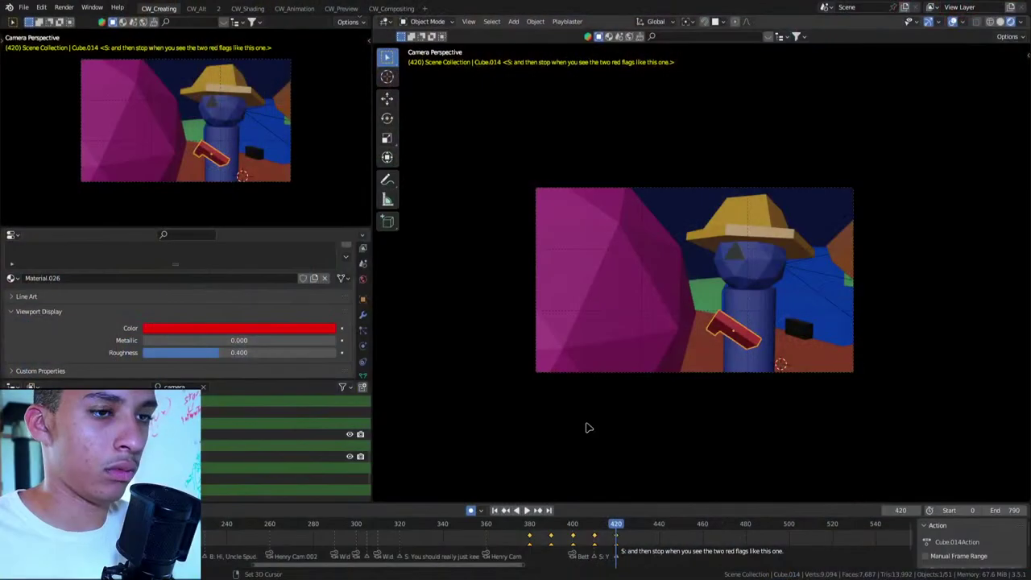
key(Down)
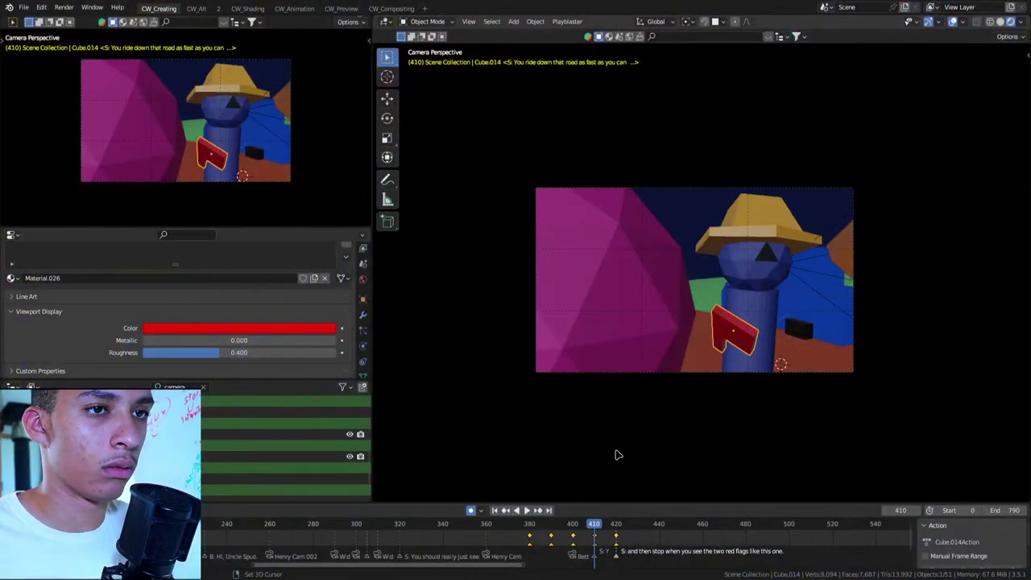
key(Up)
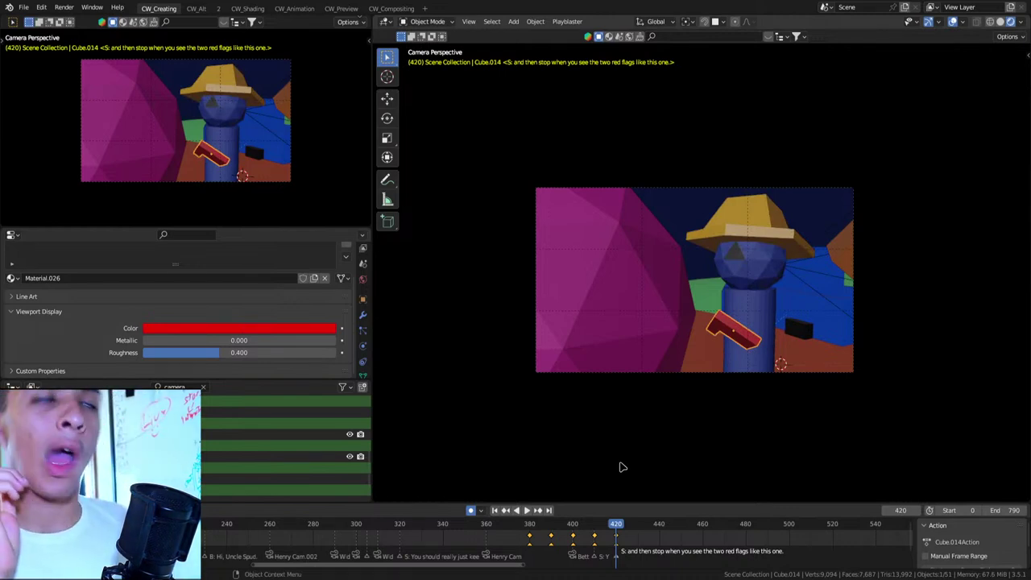
key(Down)
key(Down)
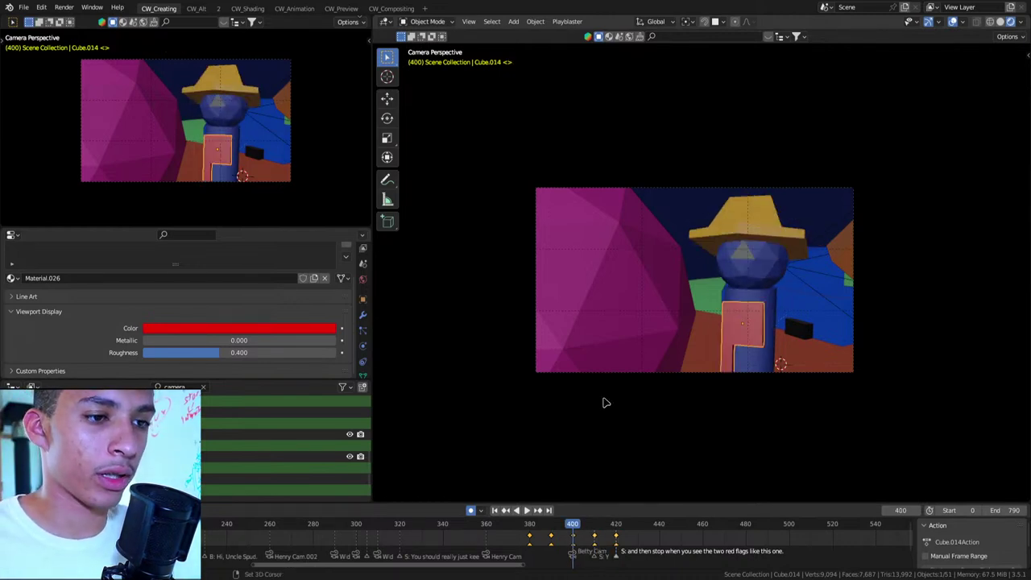
key(Down)
key(Up)
key(Up)
key(Up)
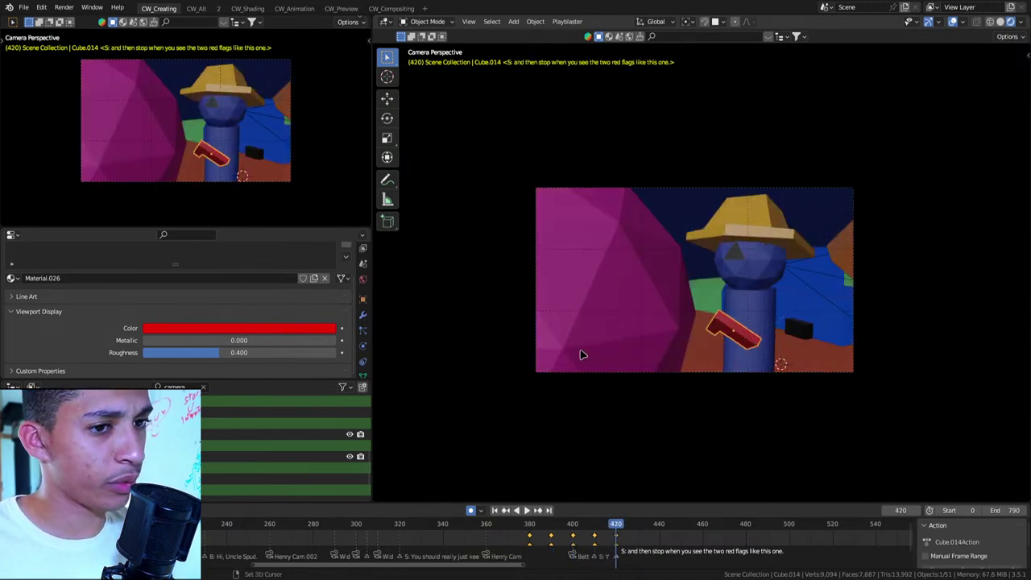
key(Down)
key(Down)
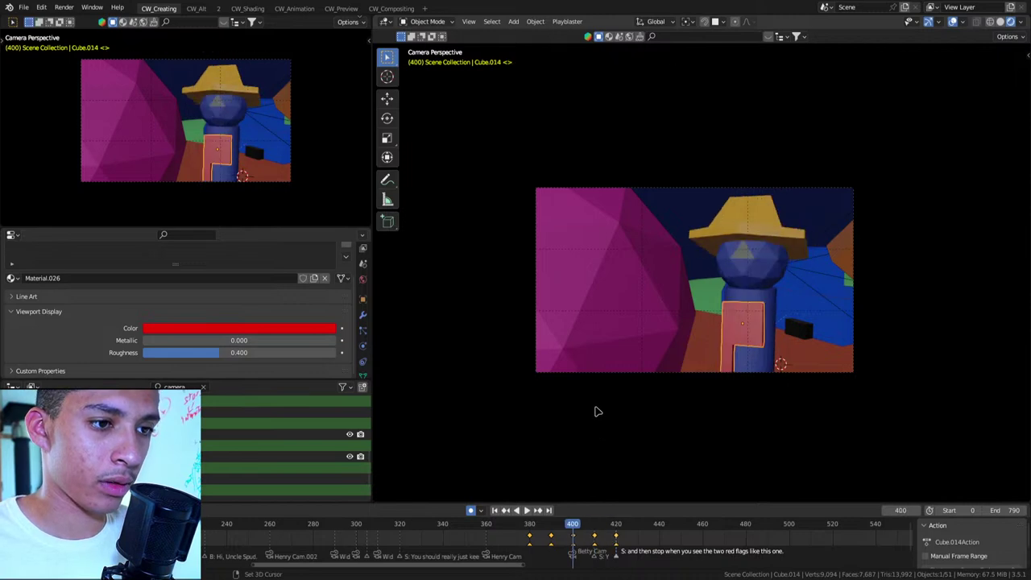
key(Down)
scroll(641, 542, up, 2)
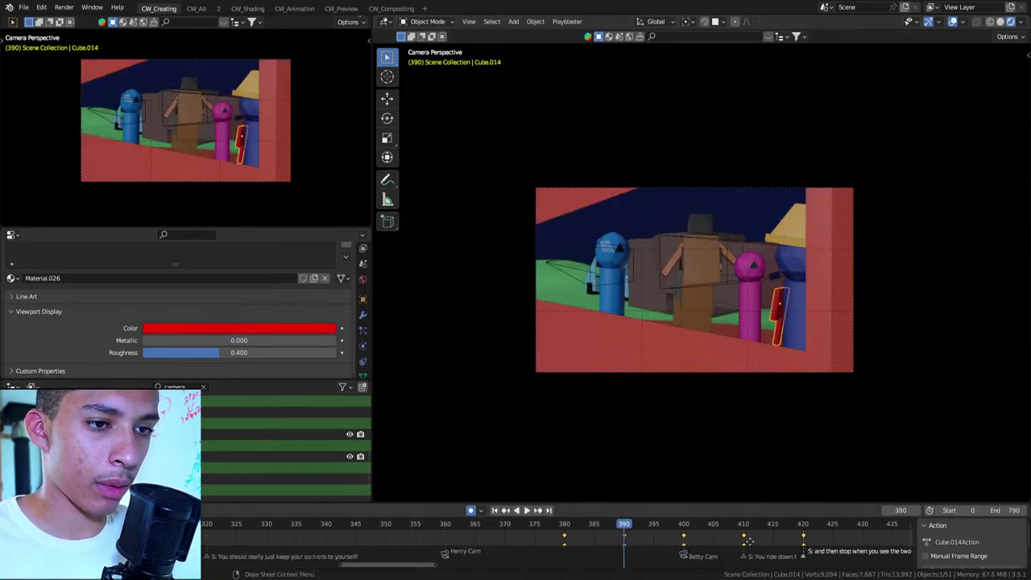
scroll(660, 543, up, 3)
key(Up)
key(Up)
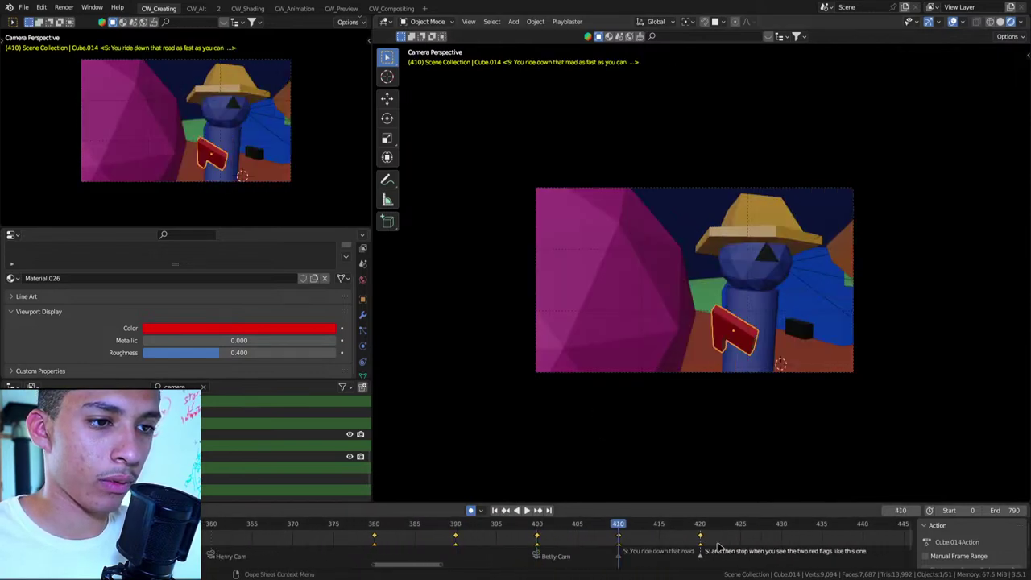
key(Down)
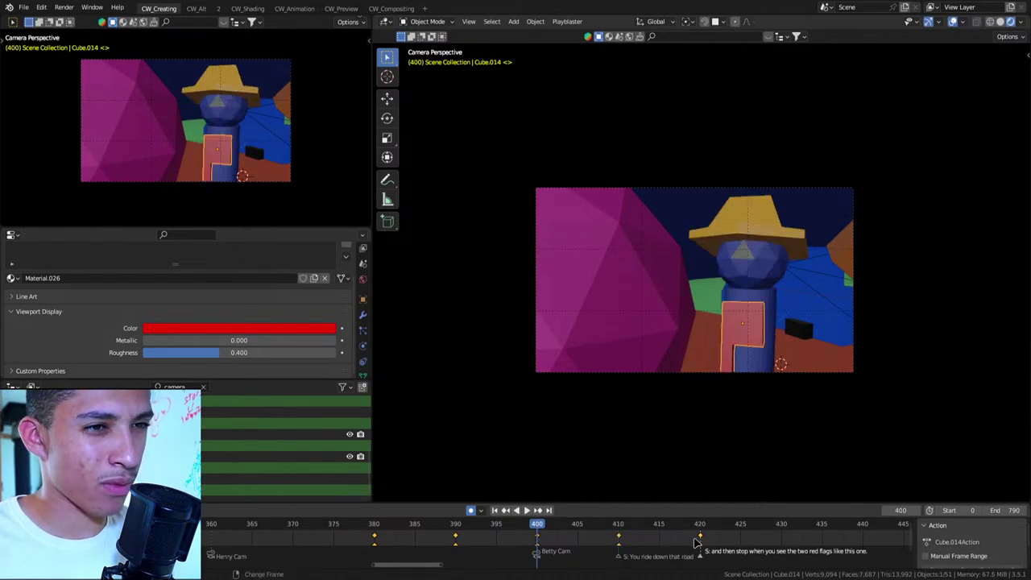
key(Up)
key(Up)
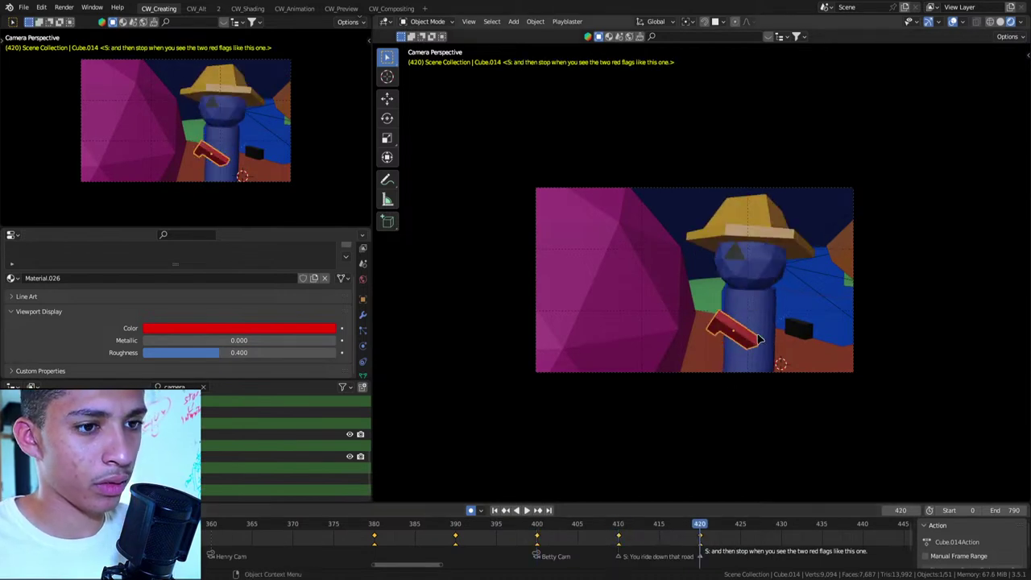
Move and rotate the SPUD figure into a new pose for frame 420
click(747, 294)
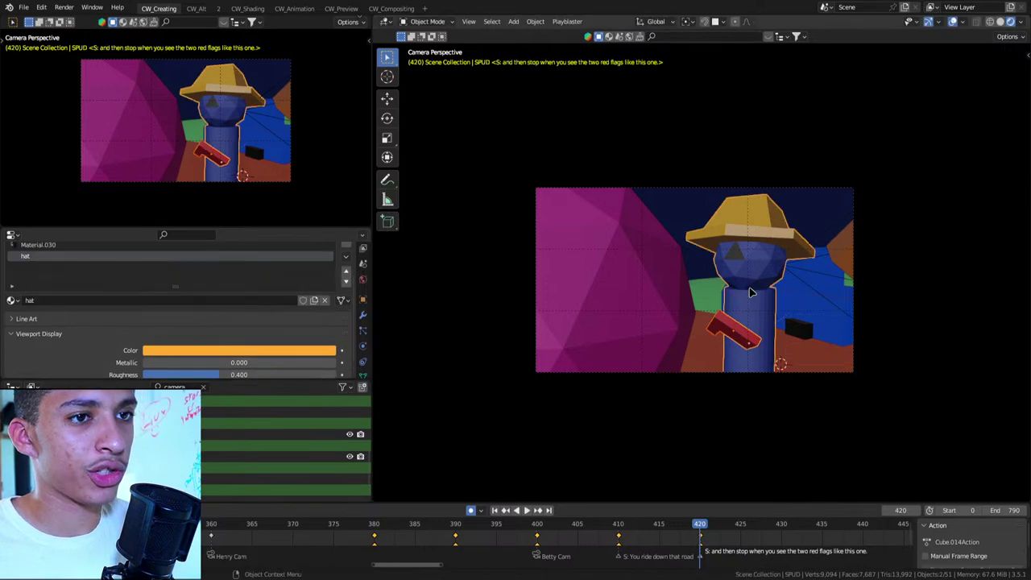
key(g)
click(755, 405)
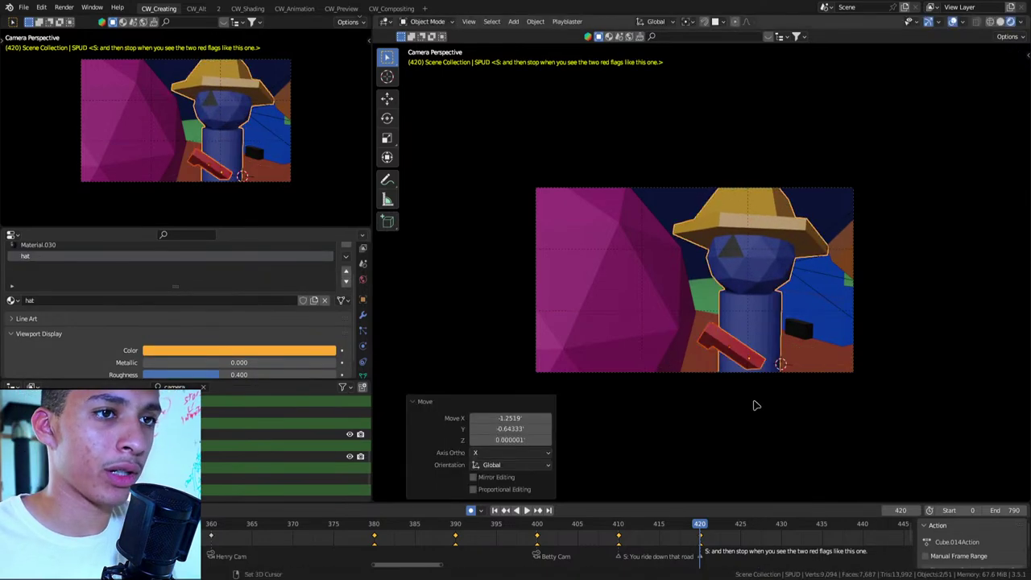
key(r)
click(761, 280)
key(g)
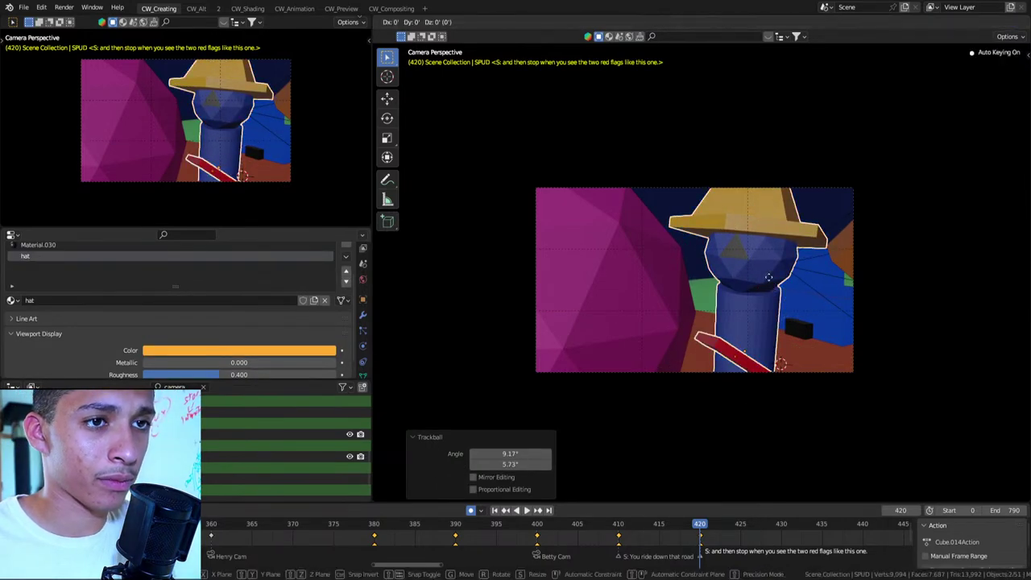
click(771, 282)
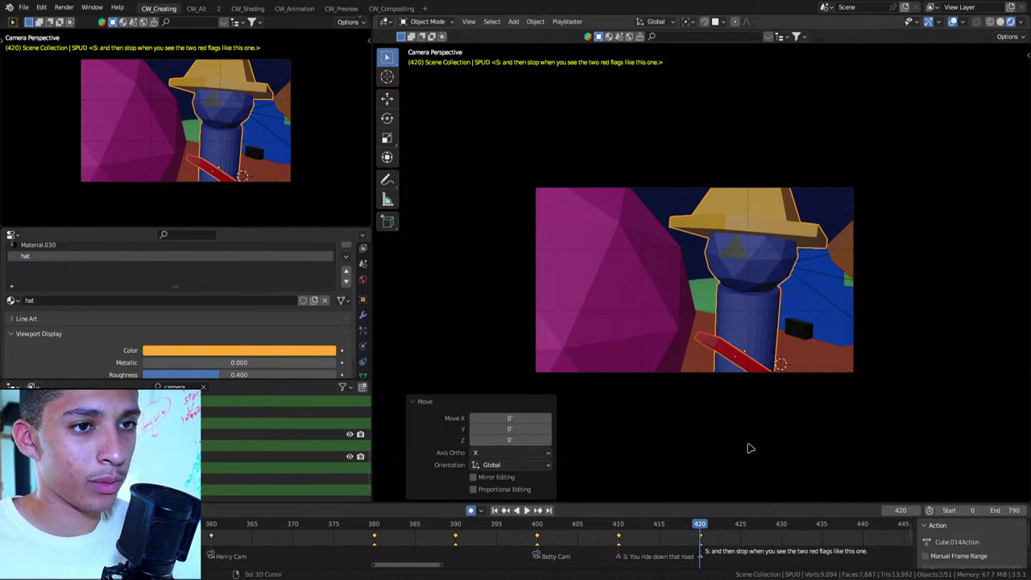
Raise the red flag (Cube.014) straight up along Z and rotate it upright, then check frame 430
click(714, 355)
key(g)
key(z)
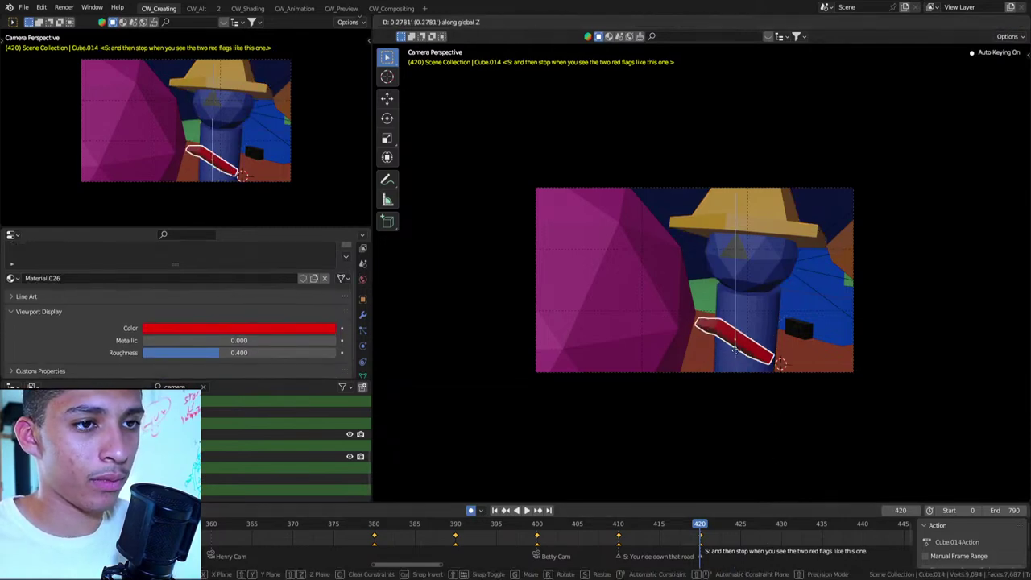
click(737, 341)
key(r)
key(r)
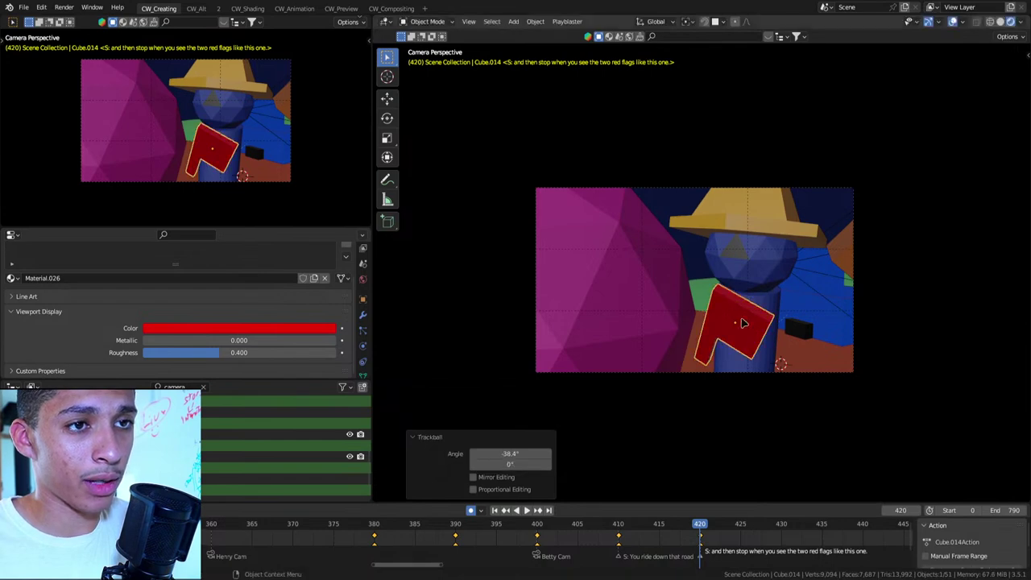
right_click(763, 414)
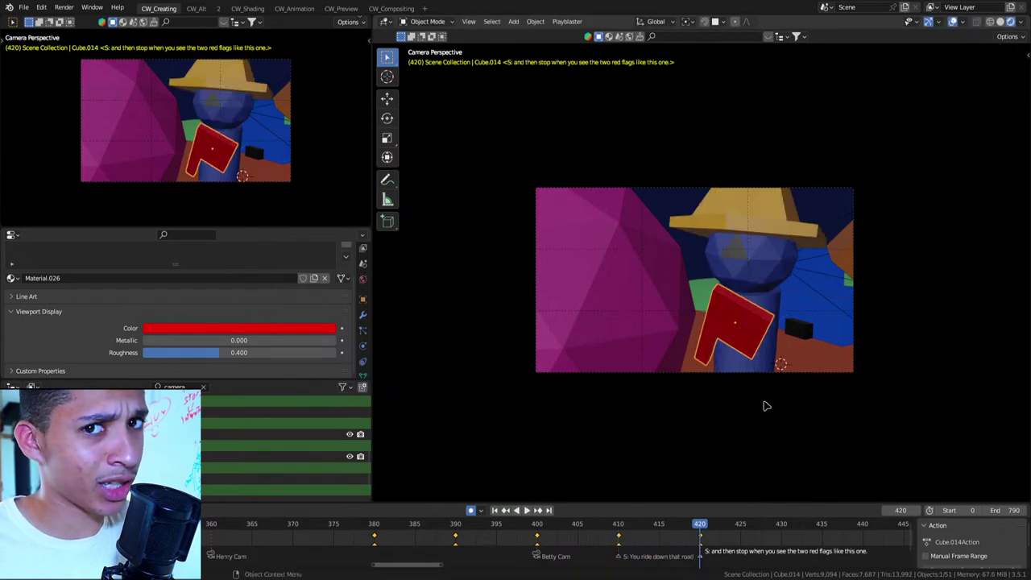
key(Up)
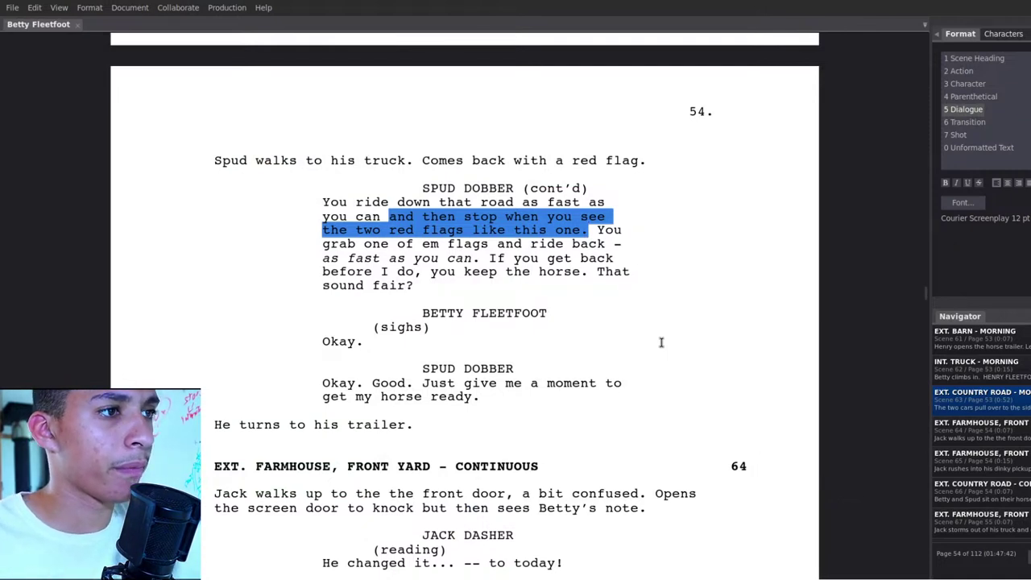
Select the script line 'You grab one of em flags and ride back - as fast as you can.'
click(576, 215)
drag(593, 229, 622, 246)
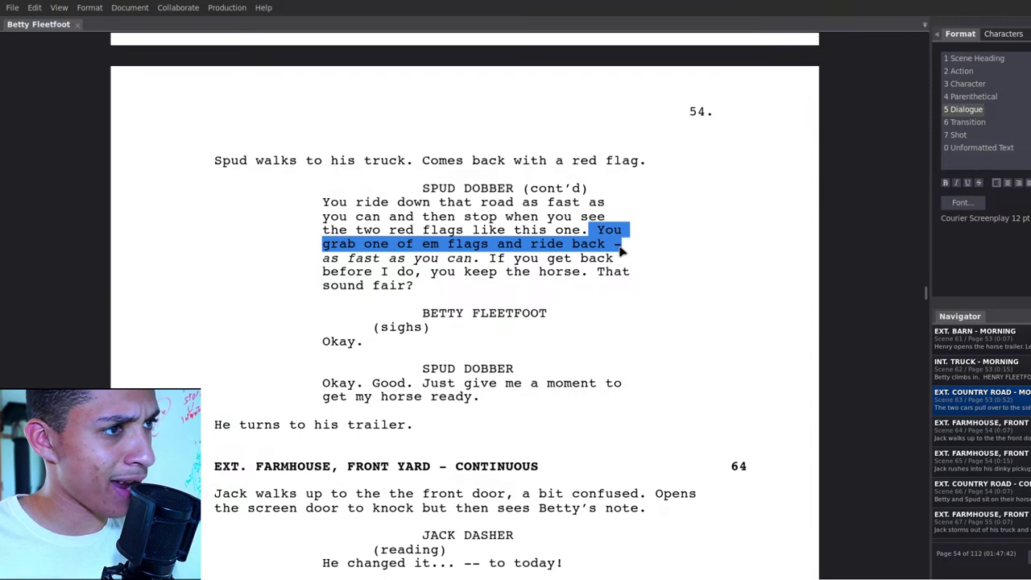
drag(622, 251, 480, 260)
key(ctrl+c)
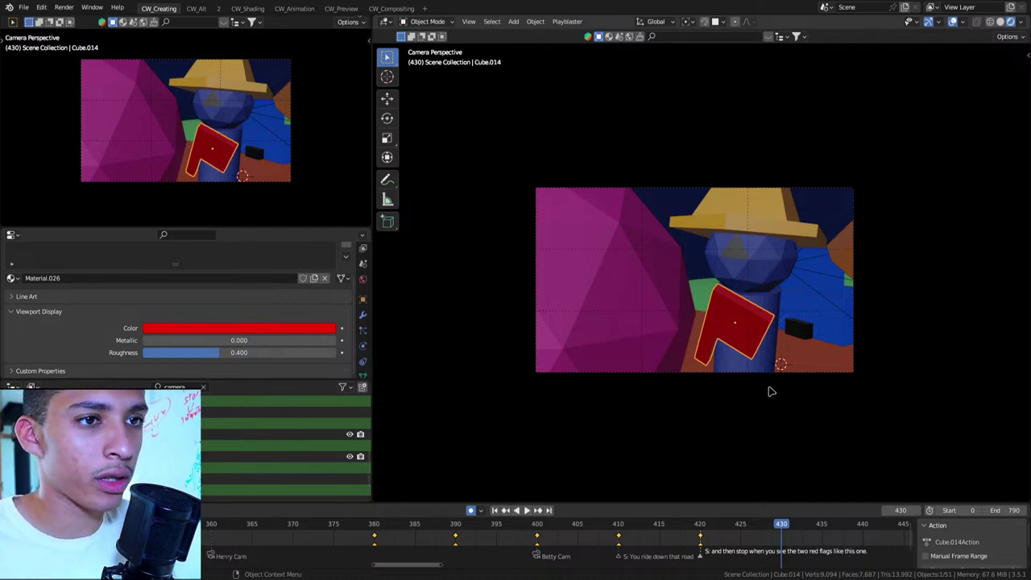
Review the Betty Cam shot, playing the animation and comparing frames 420 and 430
key(Down)
key(Down)
key(Up)
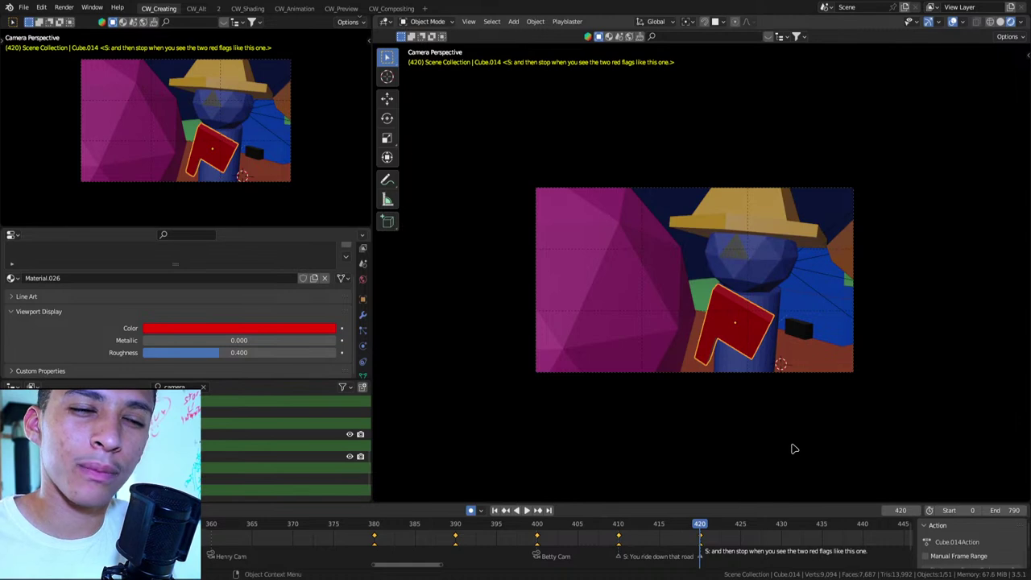
key(Up)
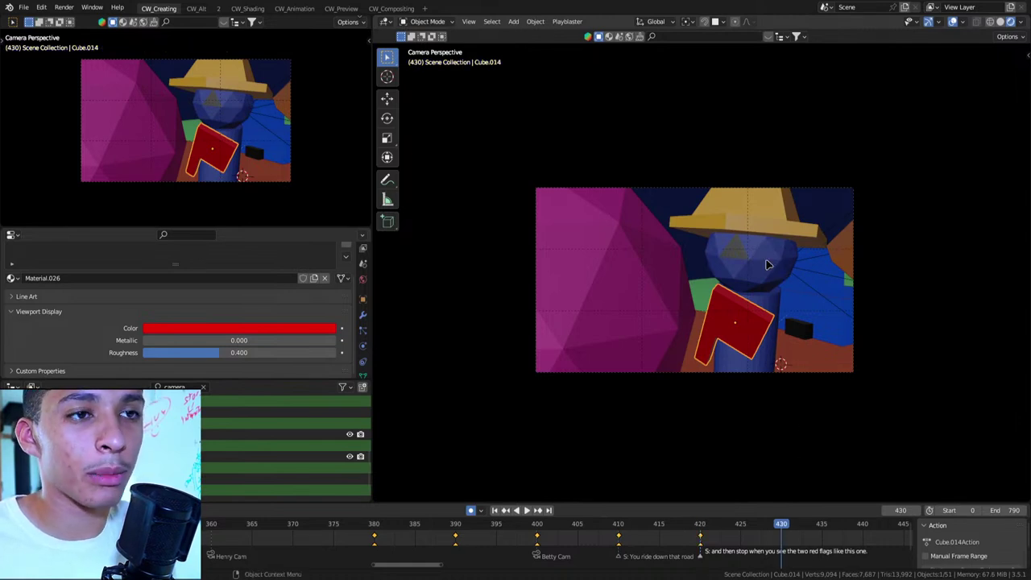
click(746, 190)
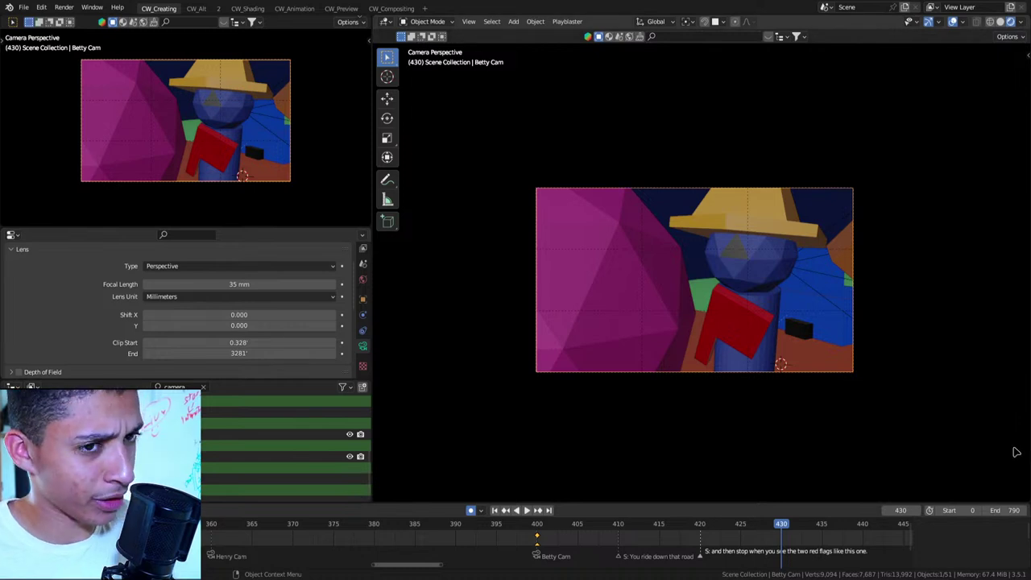
scroll(828, 328, up, 4)
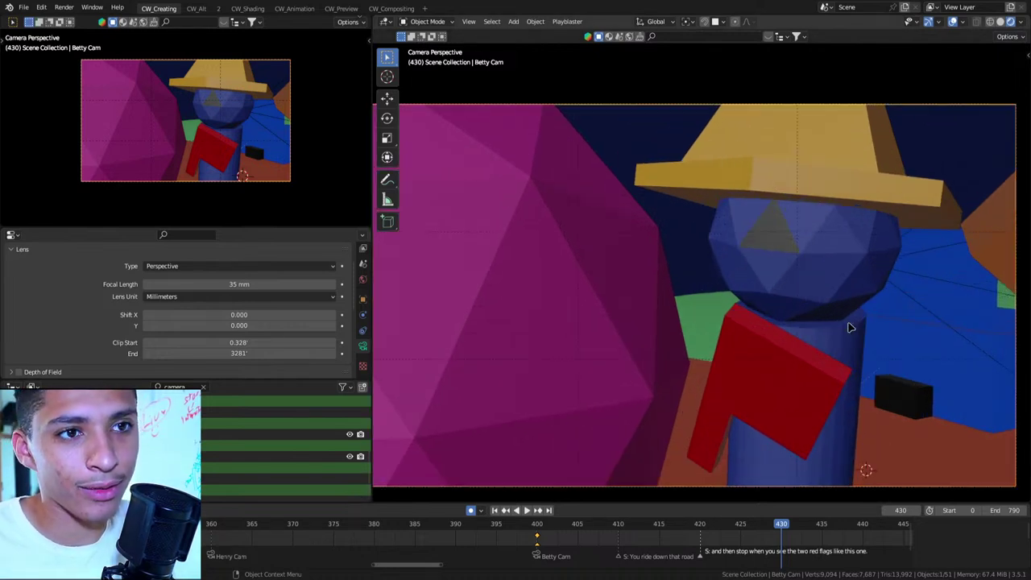
key(Home)
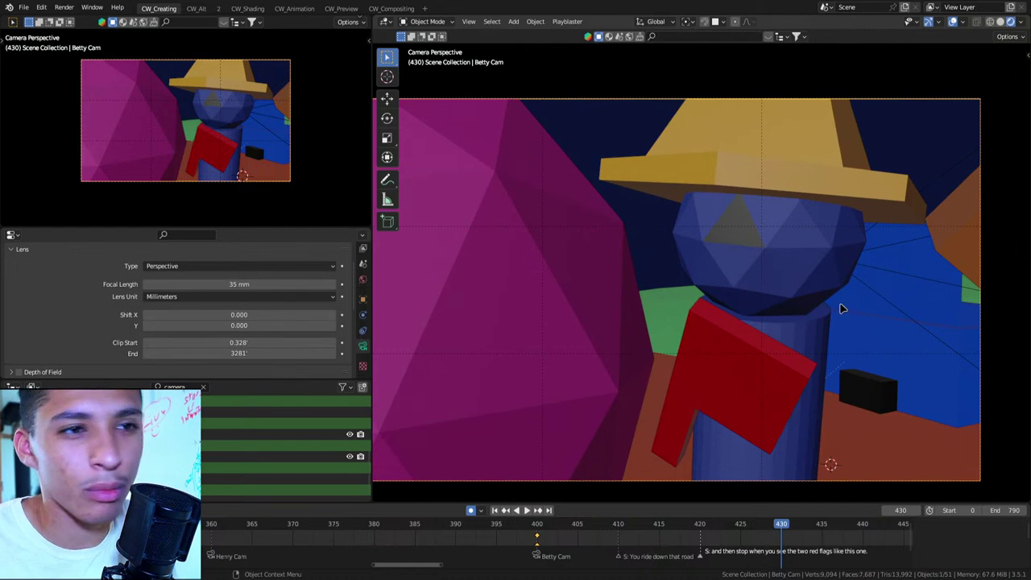
key(Down)
key(space)
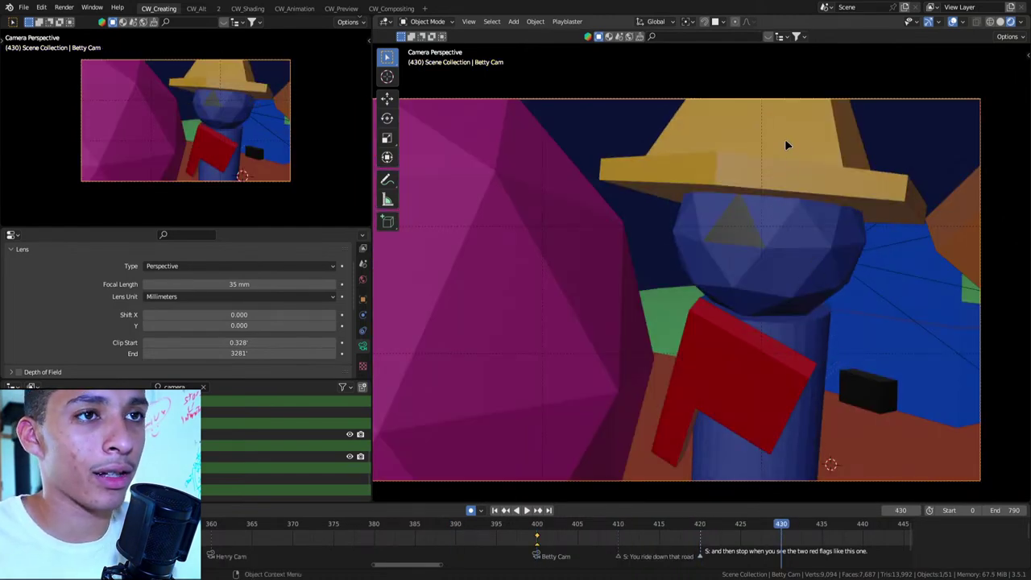
key(Left)
key(Left)
key(Left)
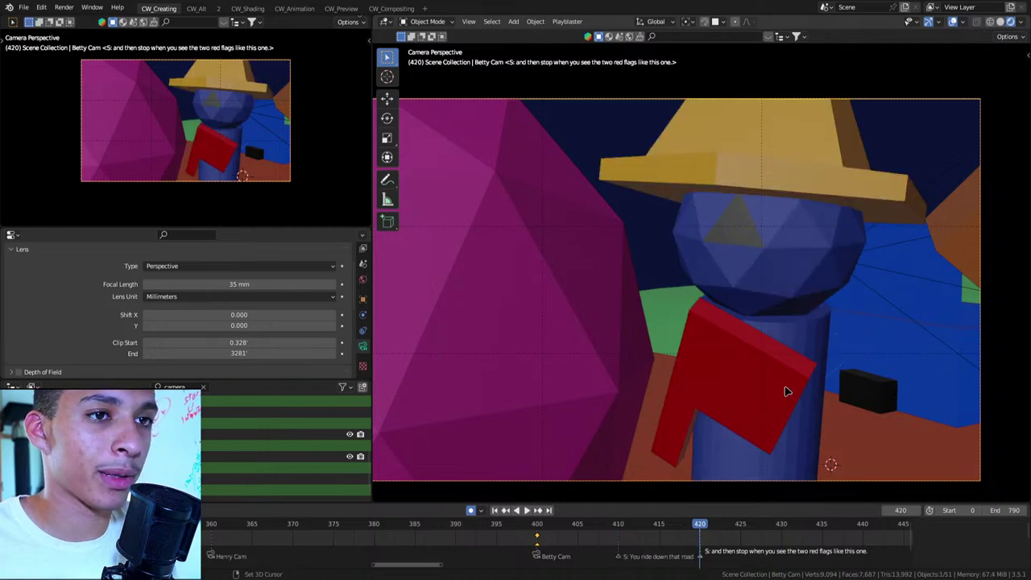
key(Right)
key(Right)
key(Right)
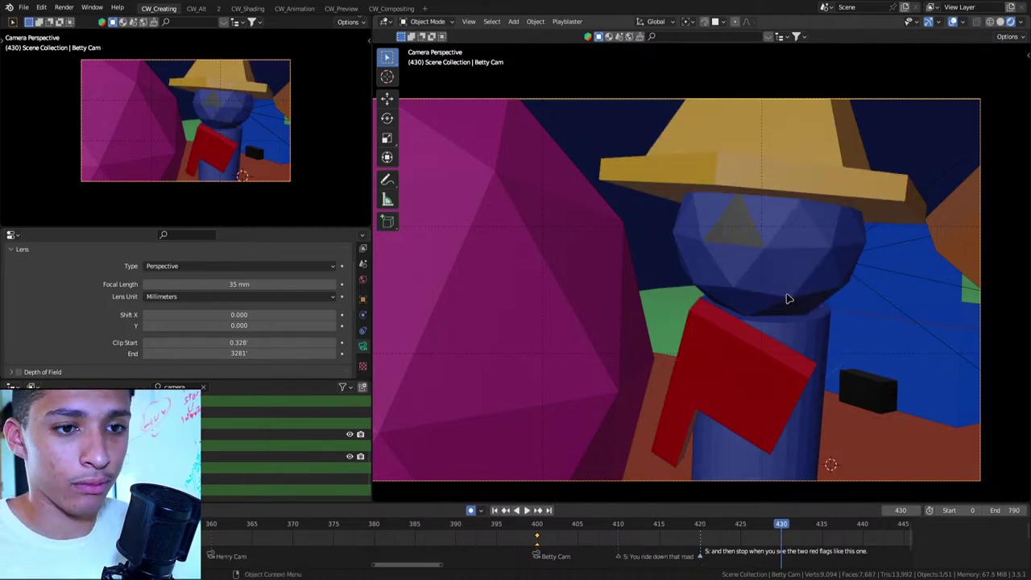
key(Left)
key(Left)
key(Left)
key(Left)
key(Left)
key(Left)
key(Right)
key(Right)
key(Right)
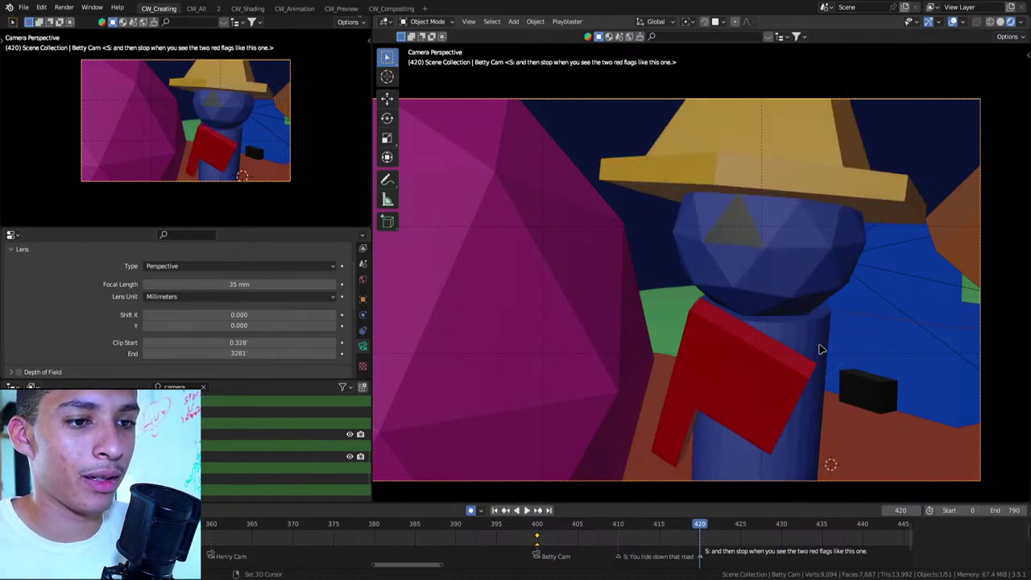
key(Right)
key(Right)
key(Right)
middle_drag(820, 349, 825, 321)
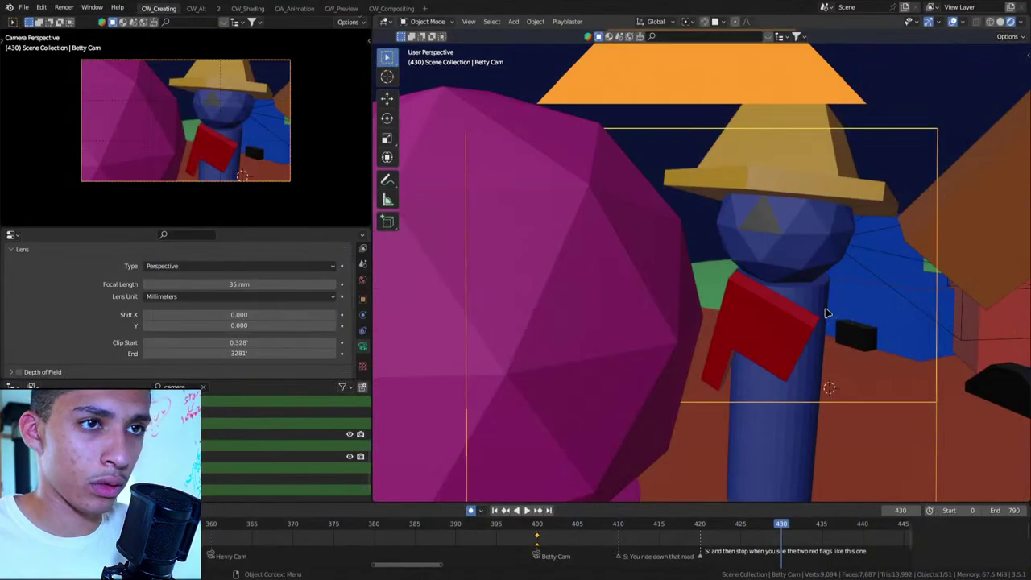
key(KP_0)
At frame 430, turn Spud, then tip the red flag and lower it along Z
click(783, 264)
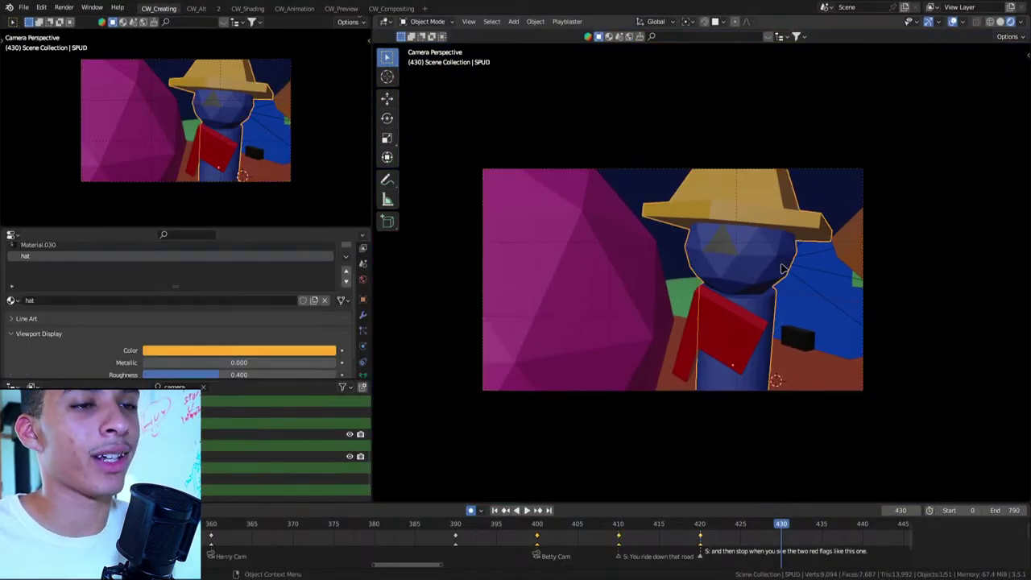
click(732, 325)
key(g)
key(z)
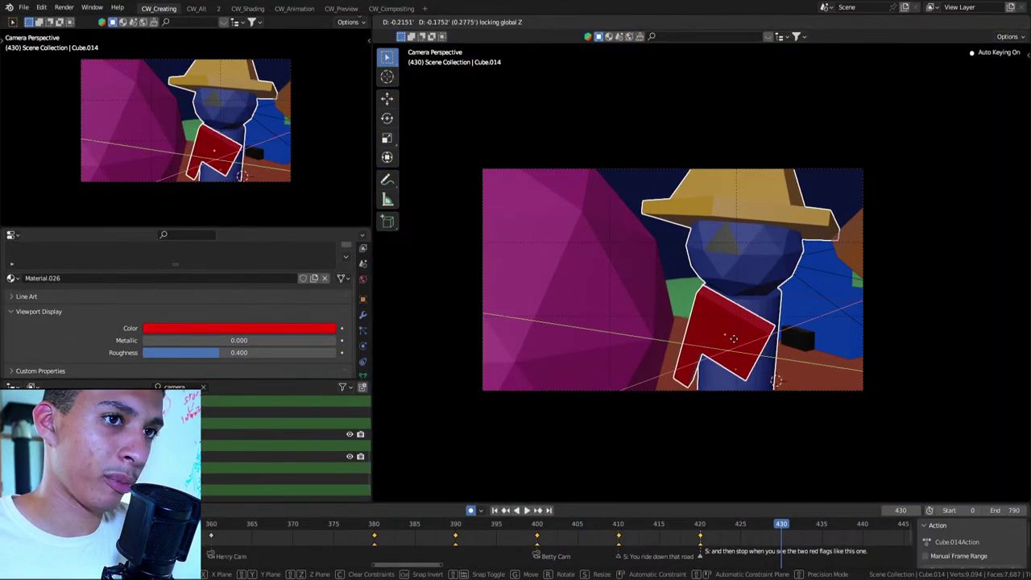
click(741, 258)
key(r)
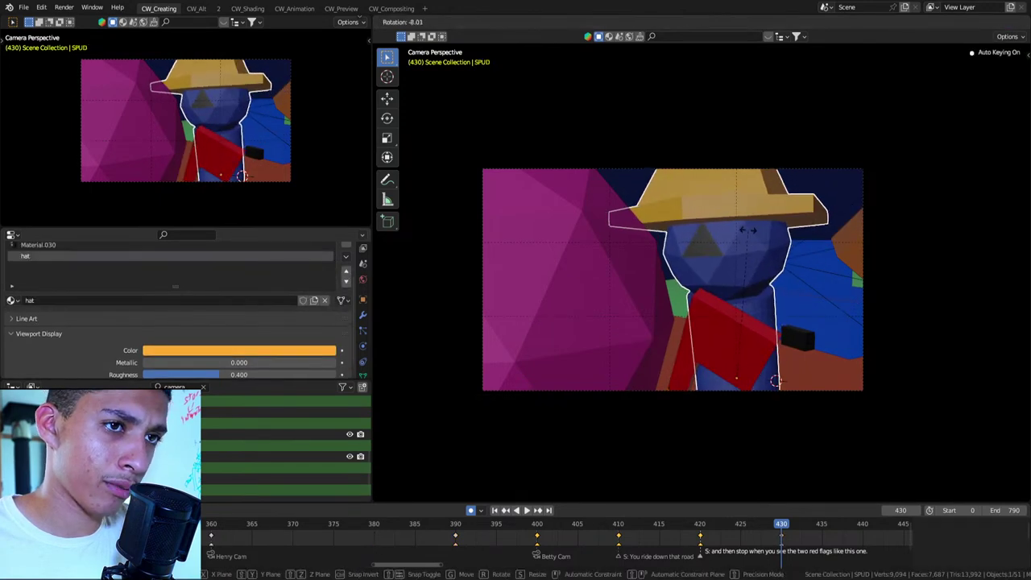
click(742, 242)
click(725, 339)
key(r)
key(r)
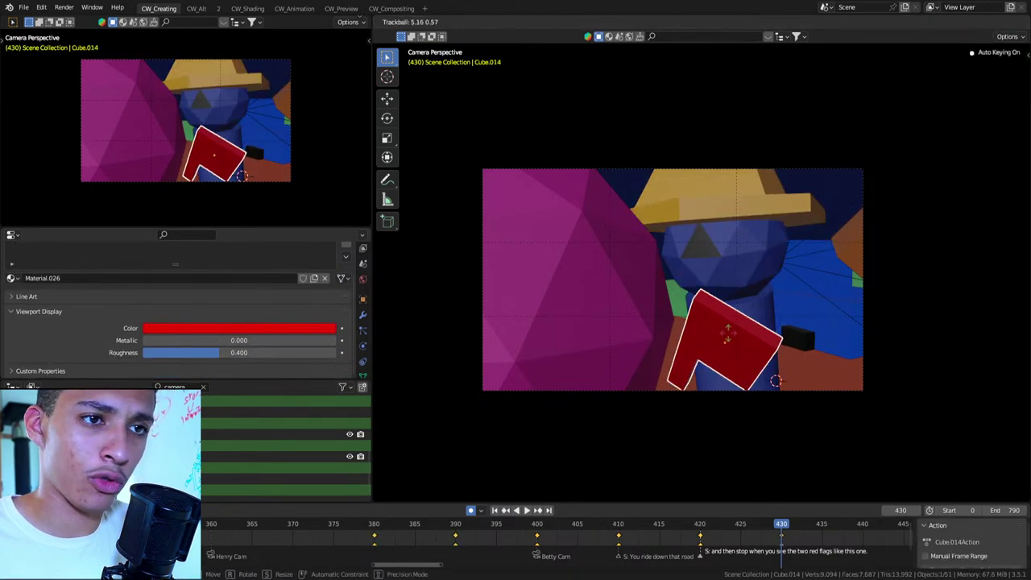
key(Escape)
key(g)
key(z)
click(759, 401)
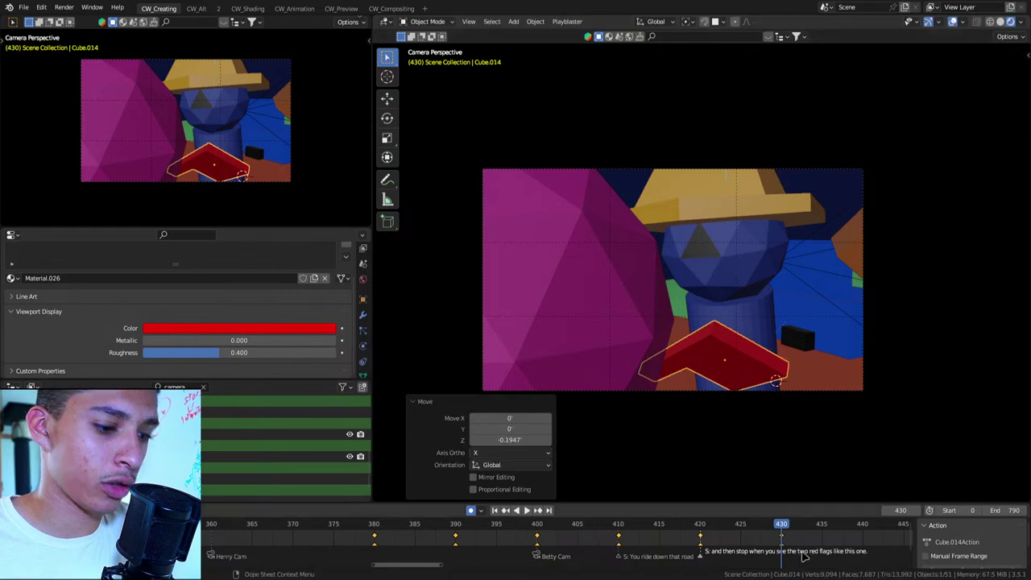
Add a frame 430 marker named 'S:' plus the pasted 'You grab one of em flags' line
key(m)
key(F2)
text(S)
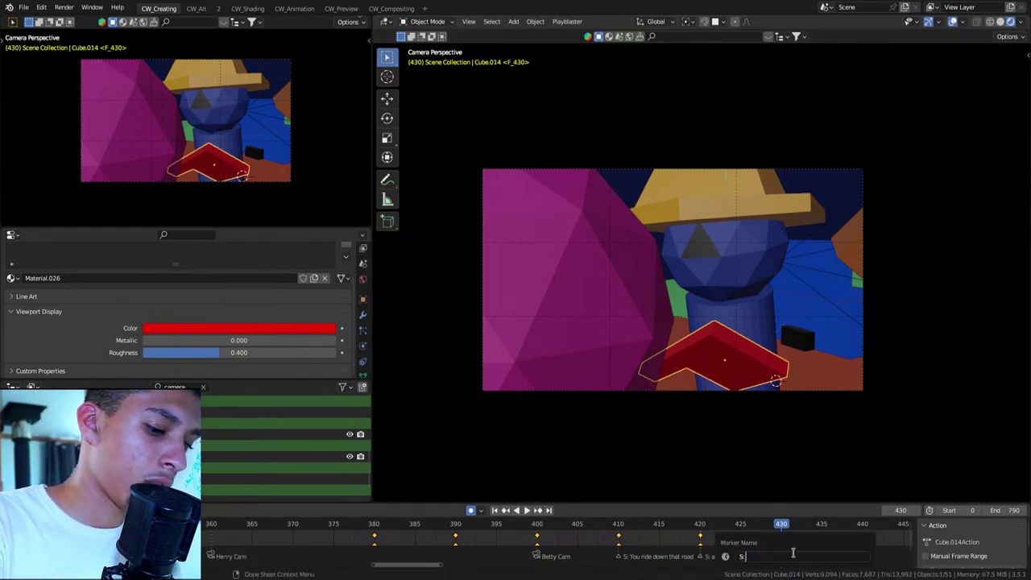
text(:)
key(ctrl+v)
key(Return)
key(alt+Tab)
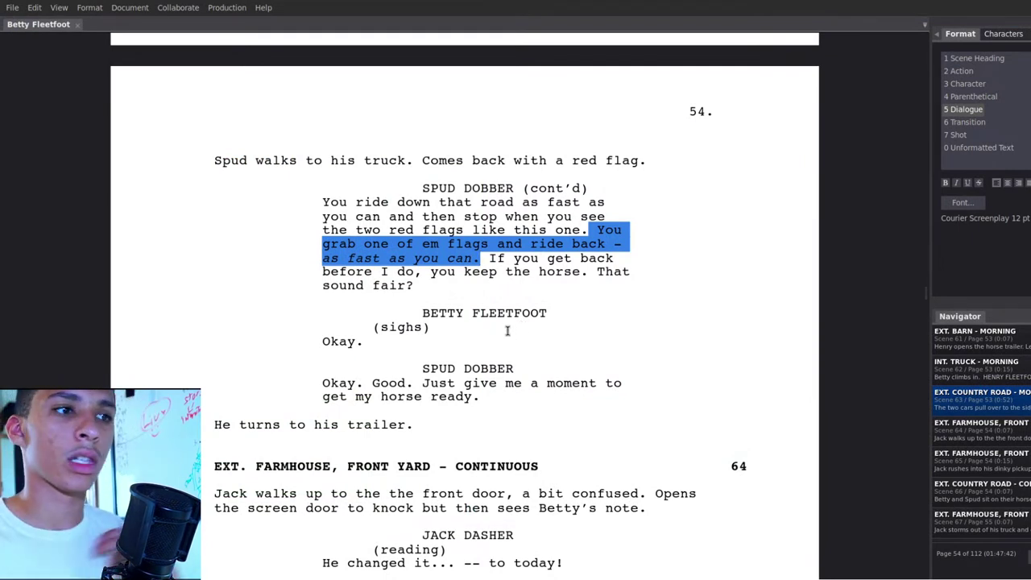
Select the script line 'If you get back before I do, you keep the horse. That sound fair?'
click(497, 272)
mouse_move(488, 258)
mouse_down()
mouse_move(542, 262)
mouse_move(491, 263)
mouse_up()
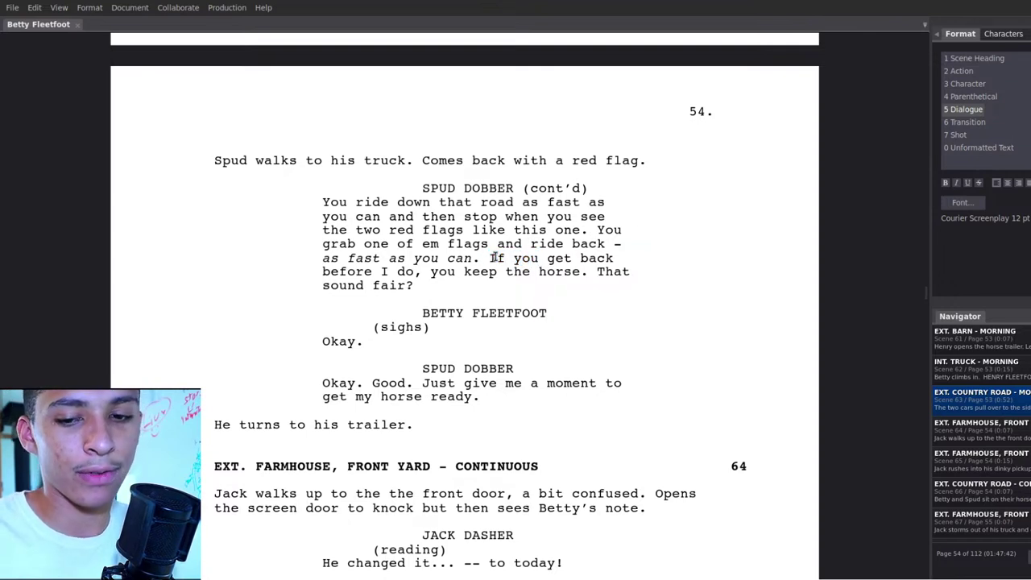
drag(486, 258, 630, 274)
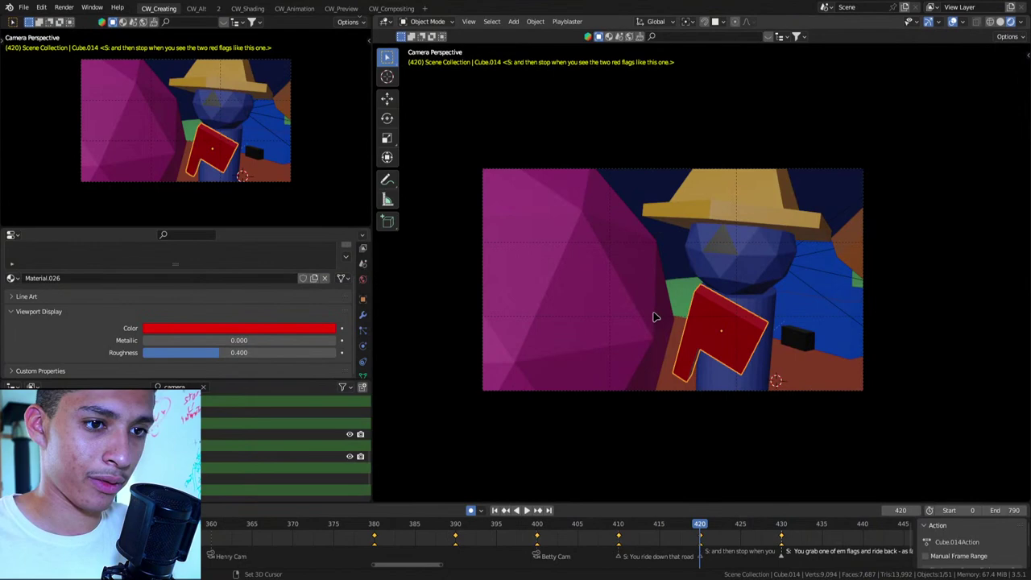
At frame 440, trackball-rotate Spud into a new orientation
key(Up)
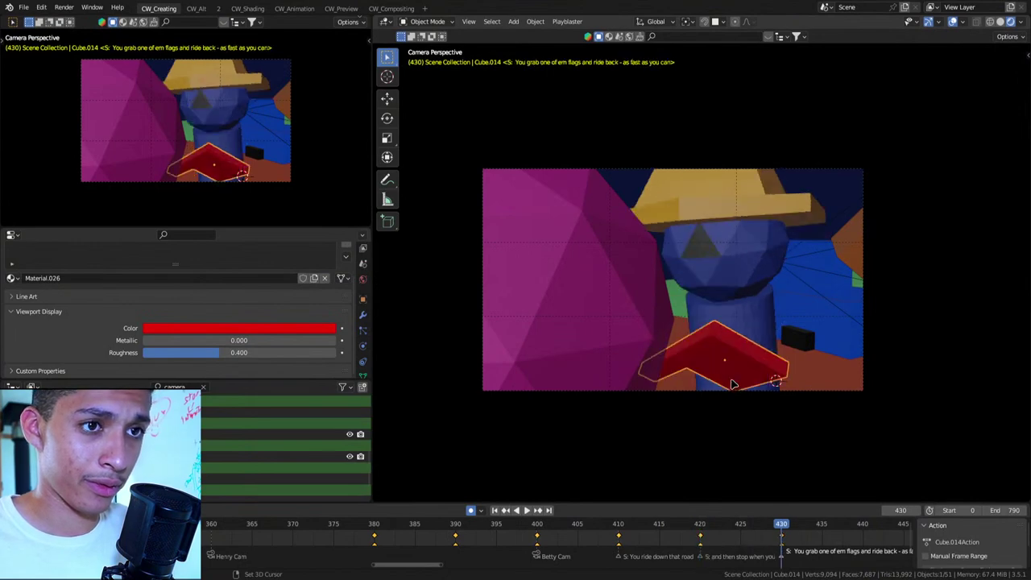
click(718, 310)
key(Up)
key(r)
key(r)
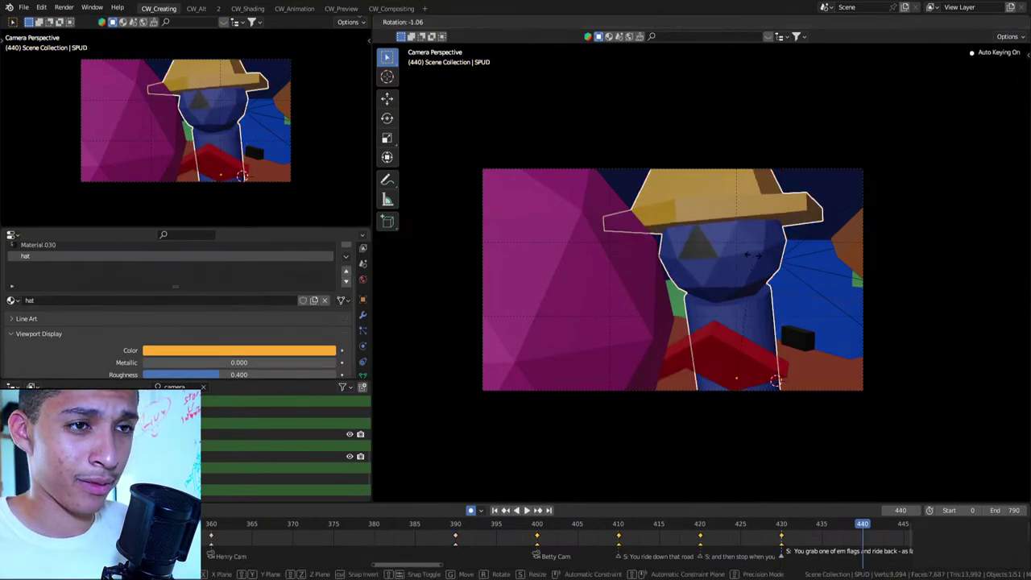
click(787, 250)
Move the red flag to sit in front of Spud, comparing against frame 430
shift+click(715, 363)
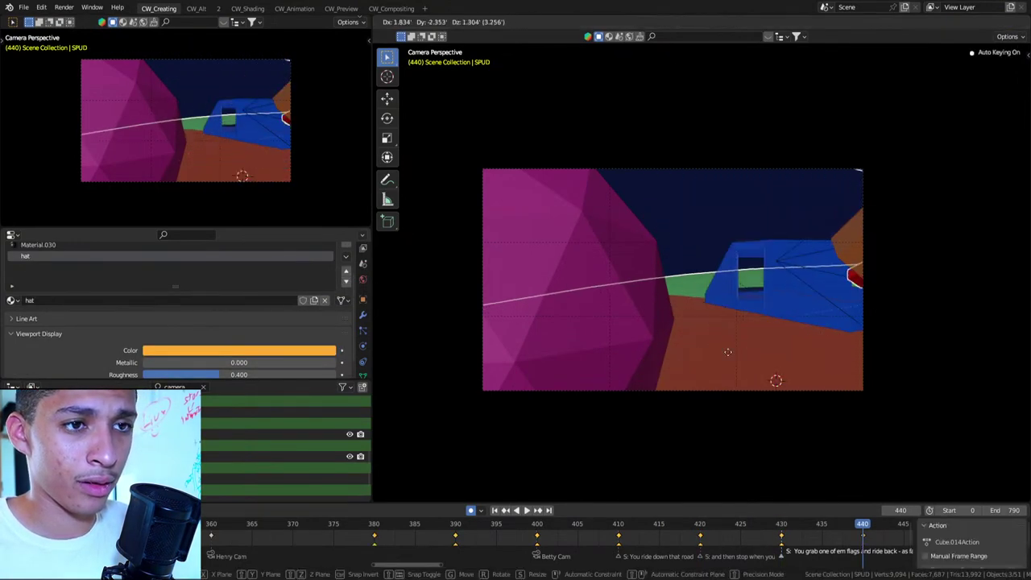
click(725, 355)
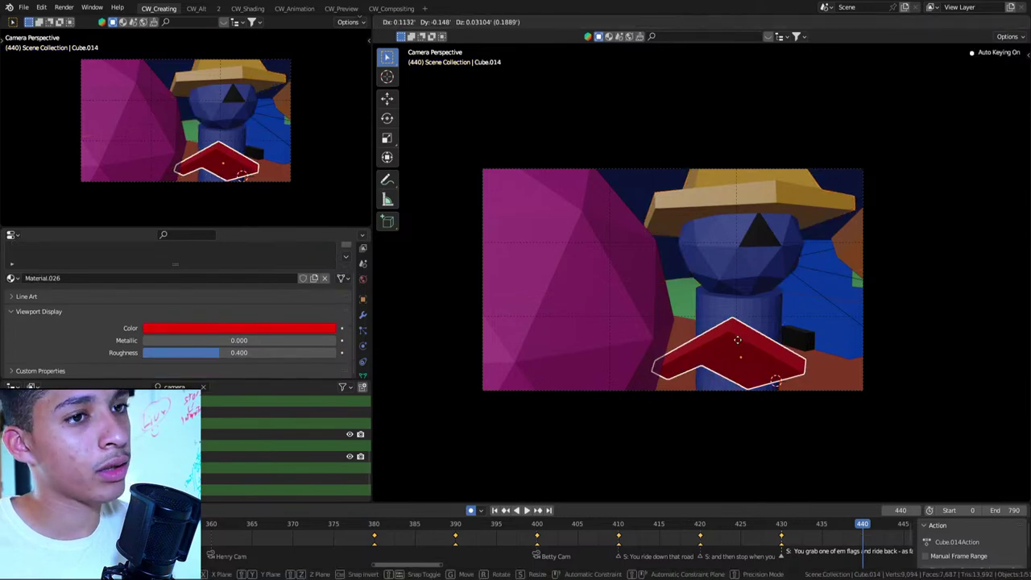
key(alt+a)
click(719, 314)
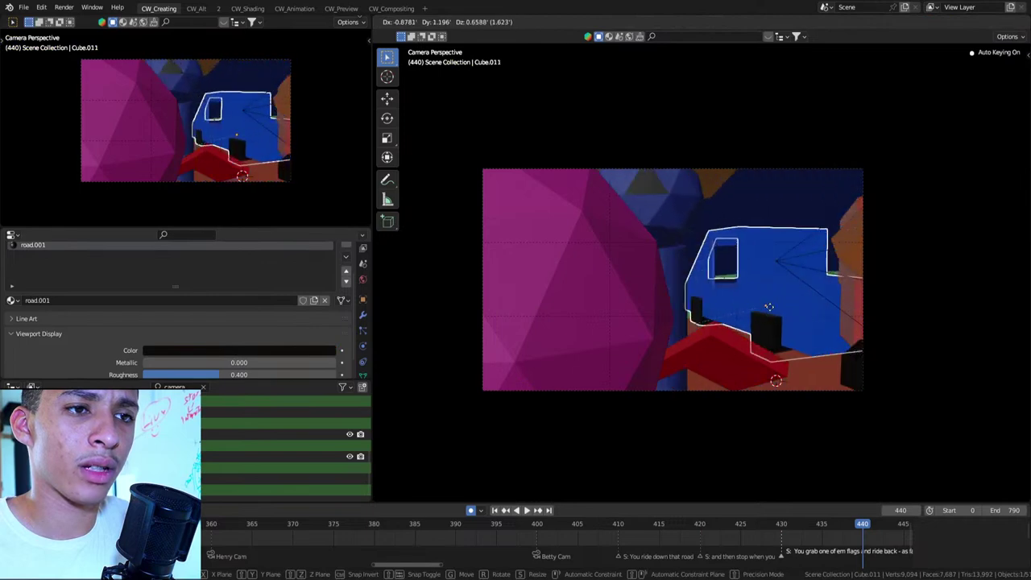
click(732, 357)
key(g)
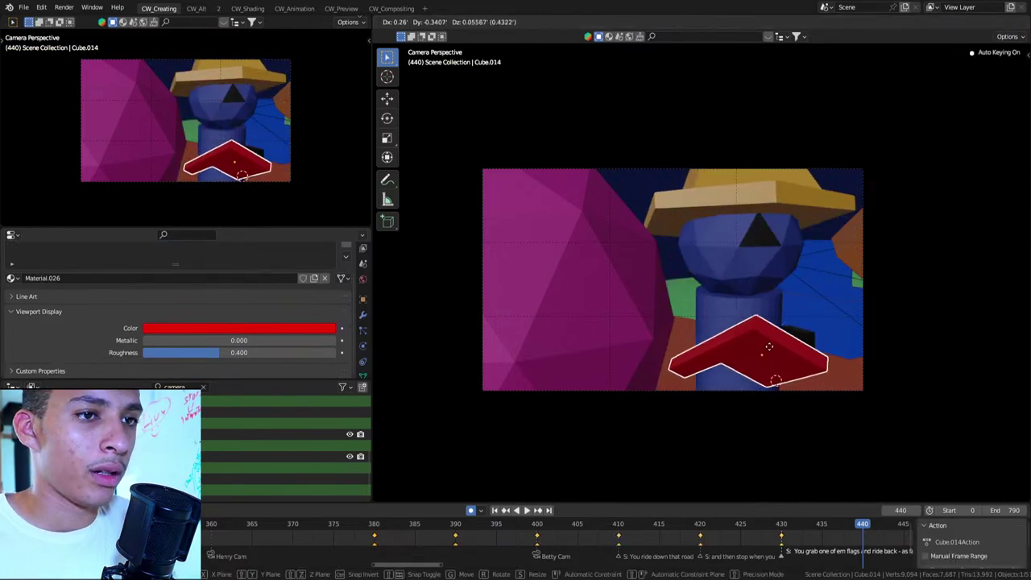
click(742, 332)
key(Down)
key(Up)
Tilt the red flag flat and set its height along Z
key(r)
key(r)
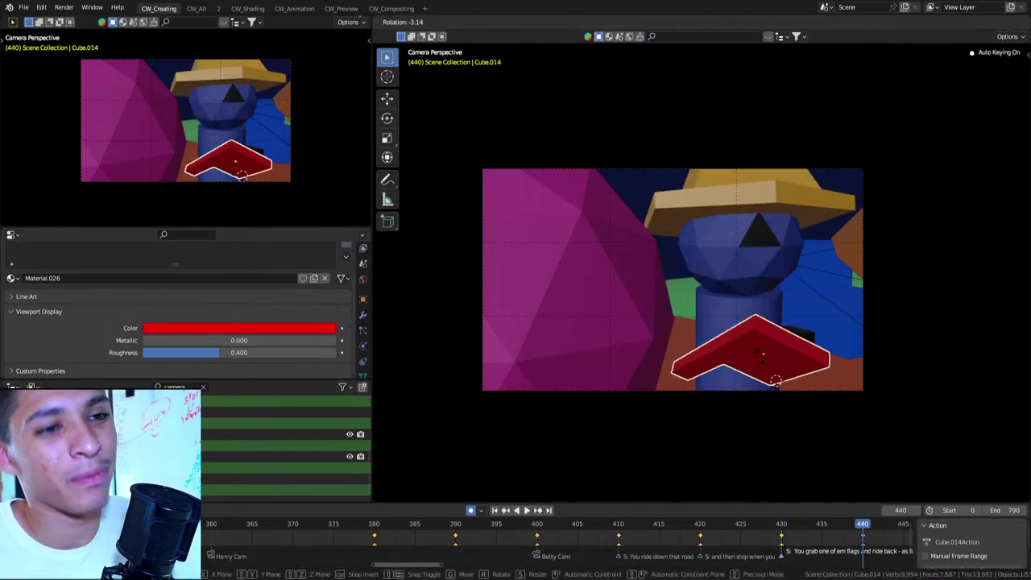
click(758, 373)
key(g)
key(z)
click(771, 380)
key(r)
key(r)
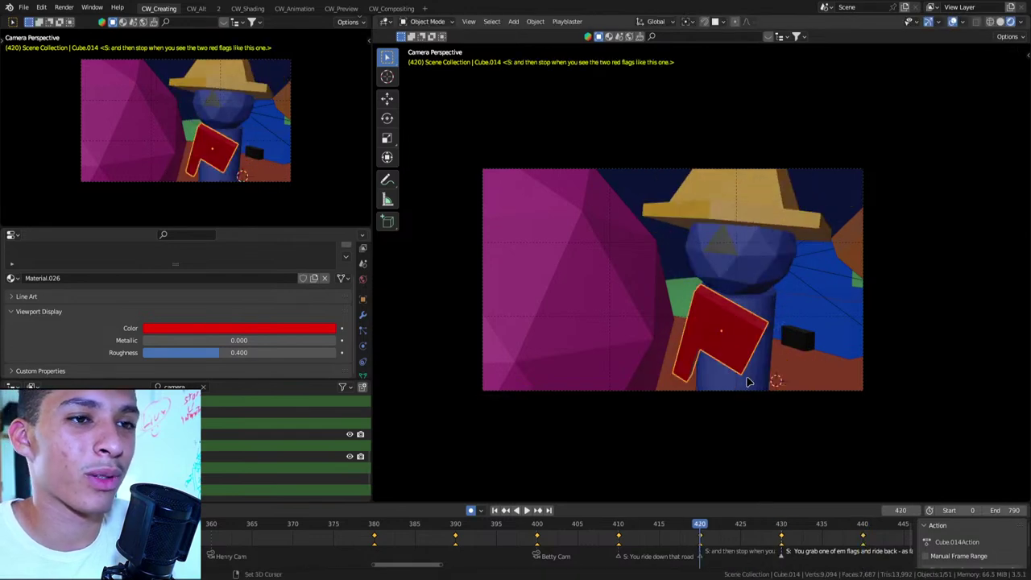
key(Escape)
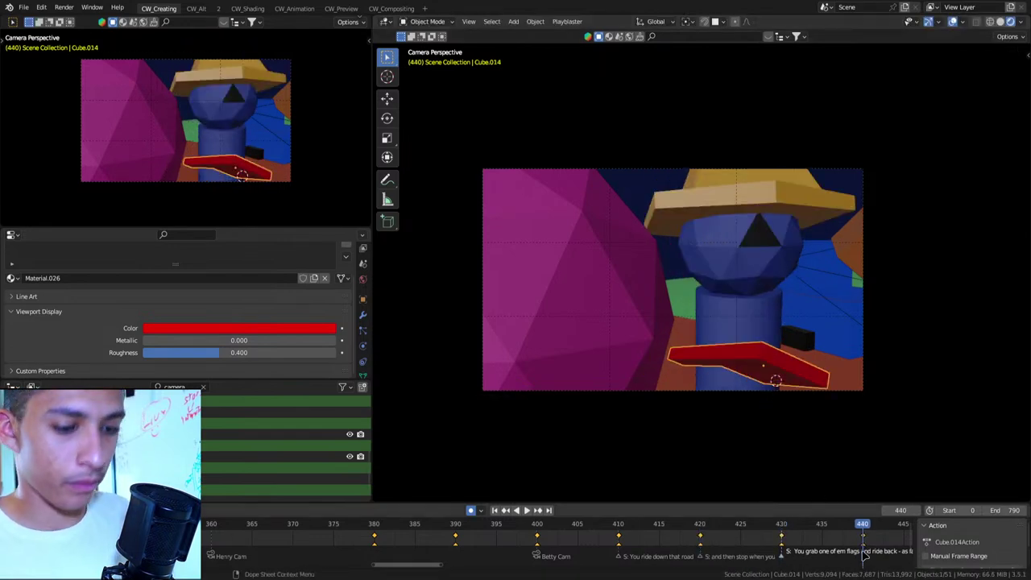
Add a frame 440 marker named 'S: If you get back before I do, you keep the horse. That sound'
key(m)
key(F2)
text(S:)
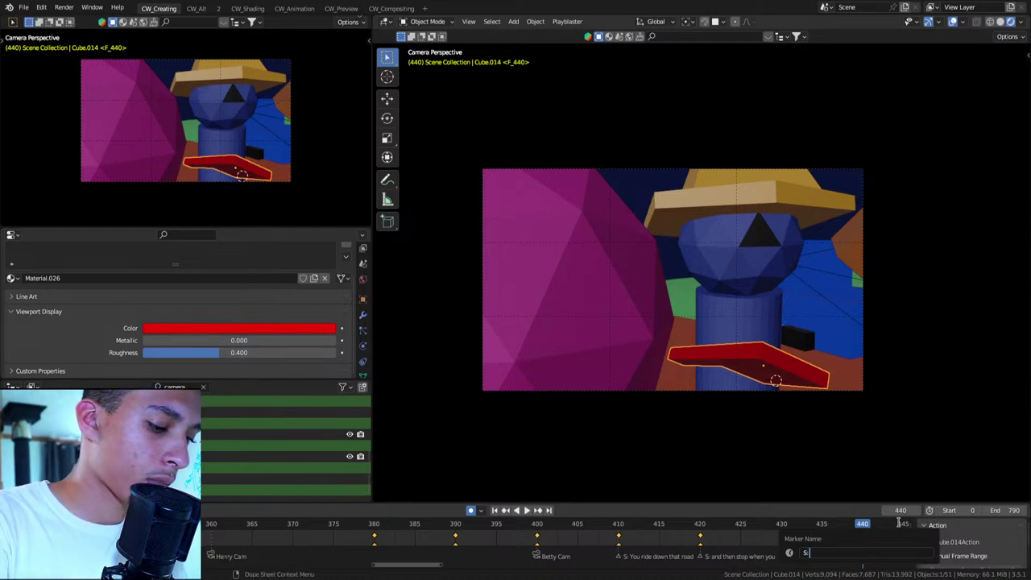
key(ctrl+v)
key(Return)
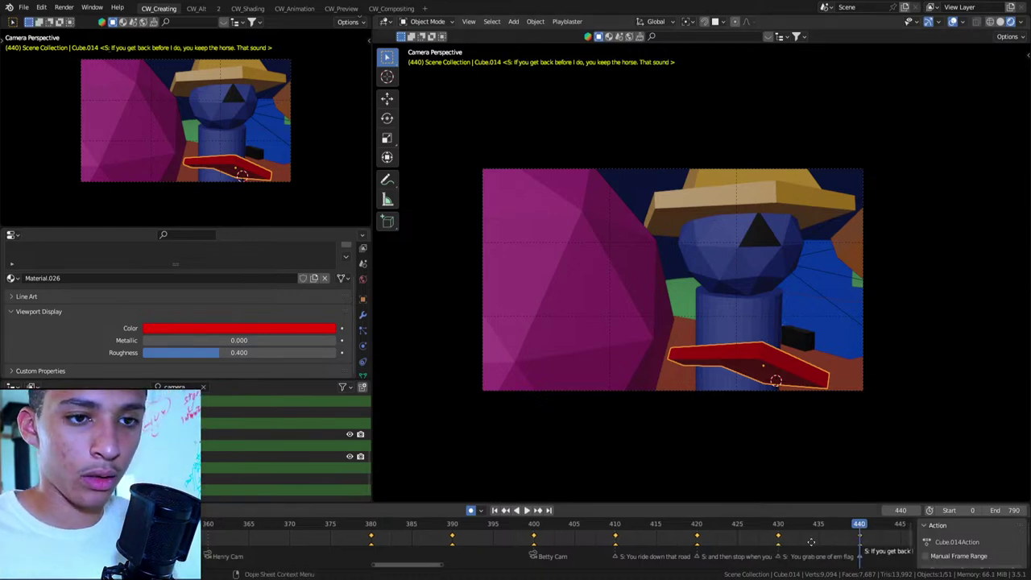
key(KP_Decimal)
key(alt+Tab)
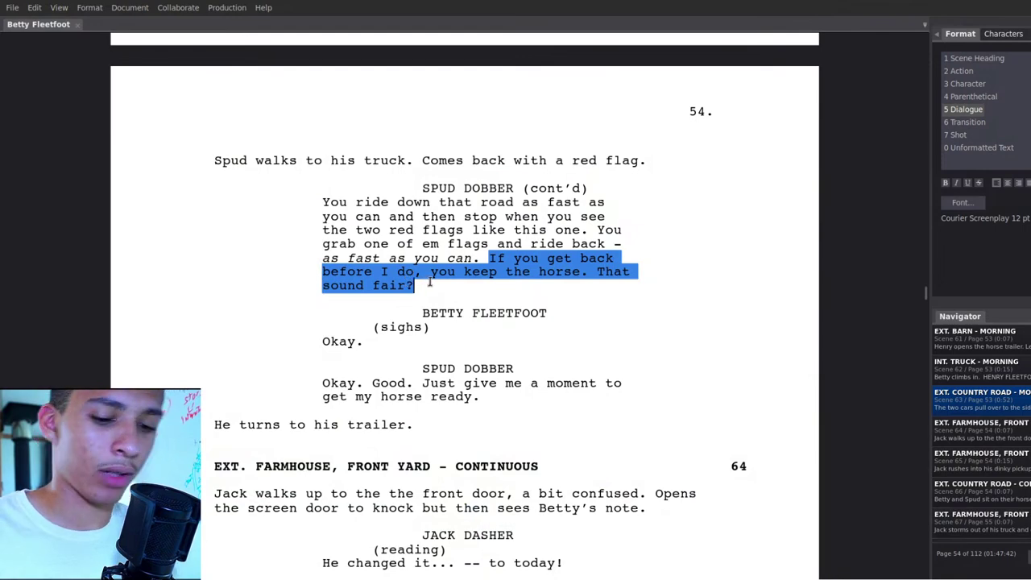
key(alt+Tab)
key(F2)
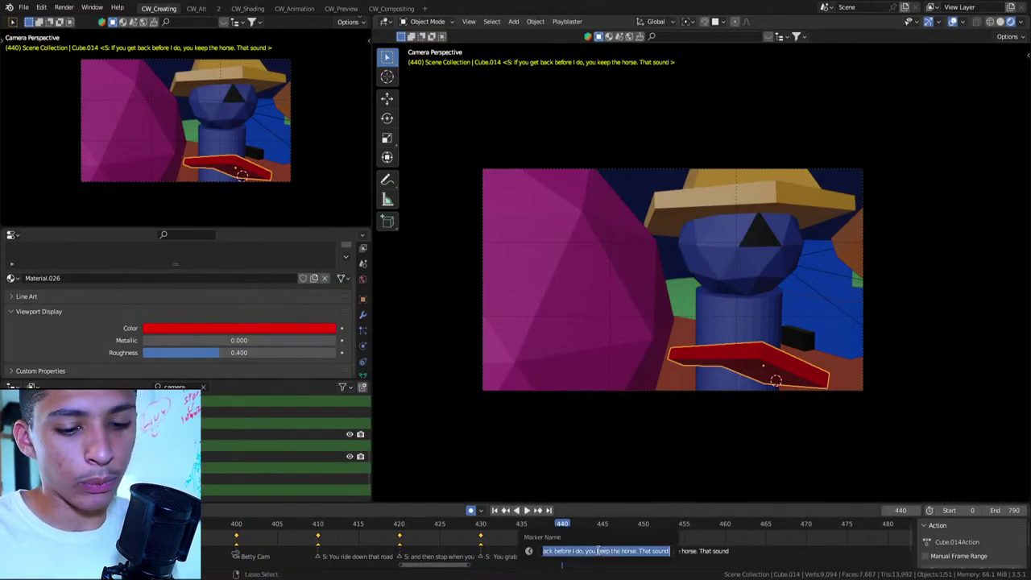
Trim the trailing 'That sound' from the frame 440 marker name
key(End)
key(ctrl+BackSpace)
key(Return)
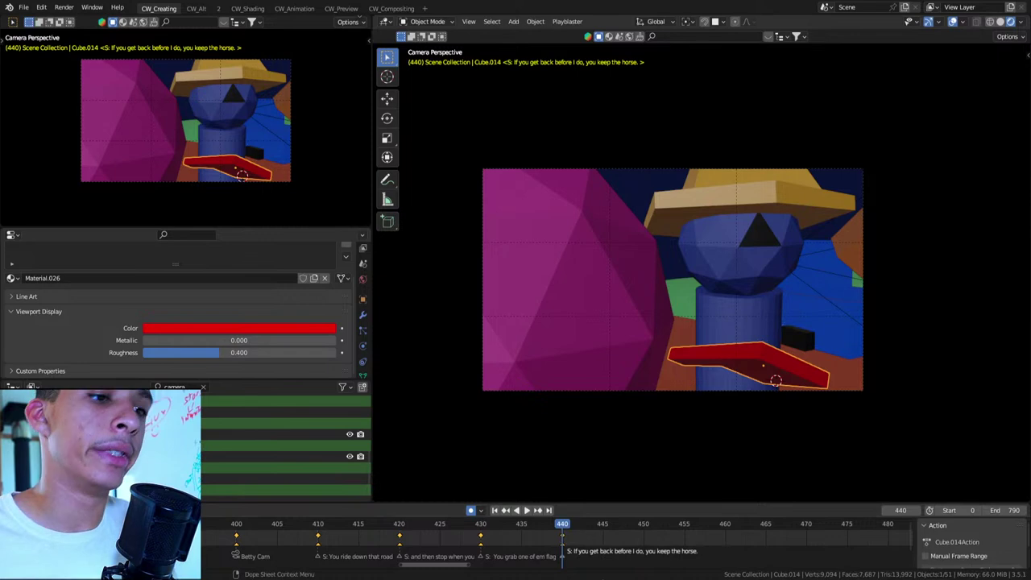
At frame 450, turn Spud and tumble him into a new tilted pose
key(Up)
key(r)
click(748, 283)
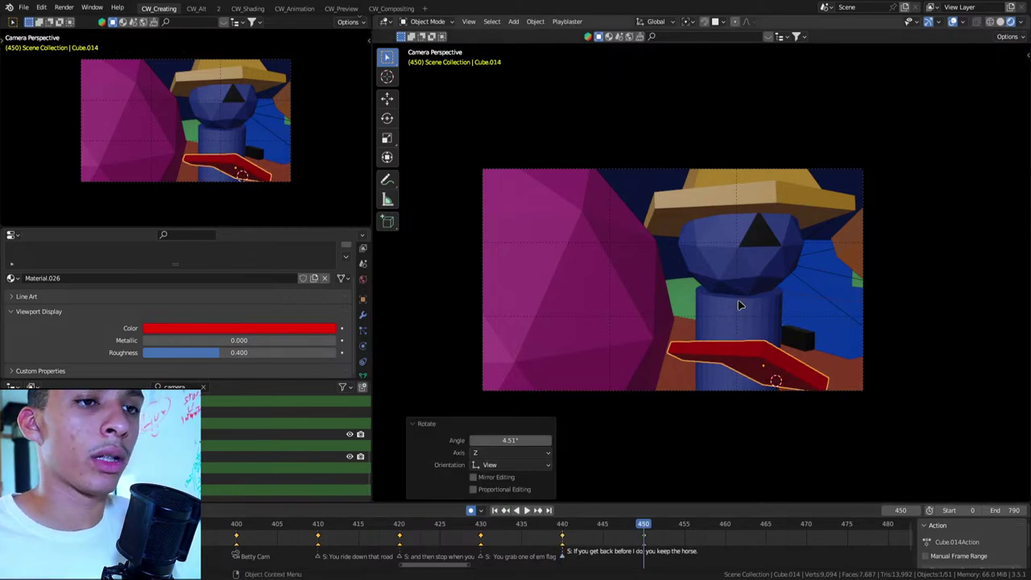
click(749, 312)
key(r)
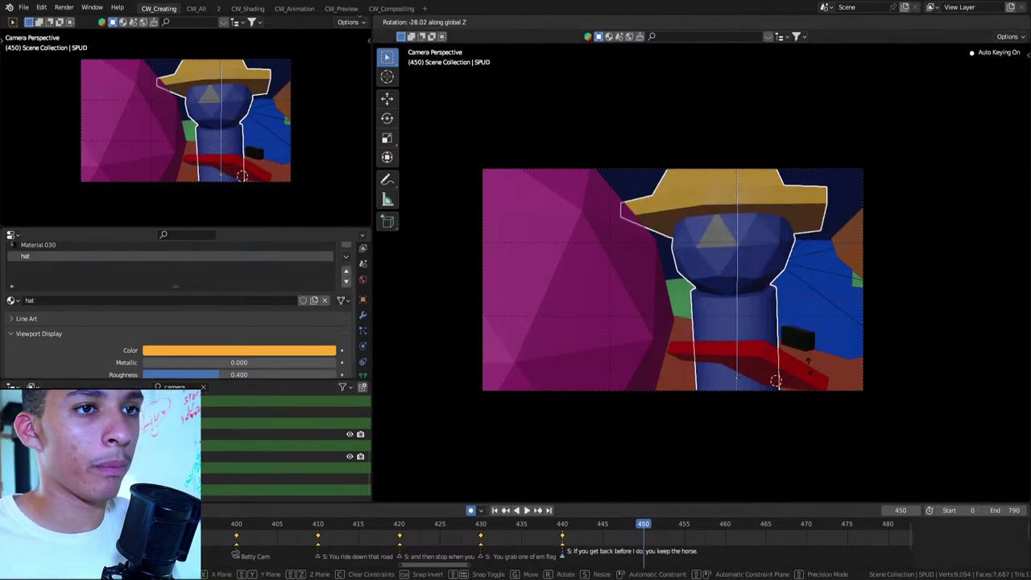
click(785, 278)
key(r)
key(r)
click(758, 255)
key(ctrl+z)
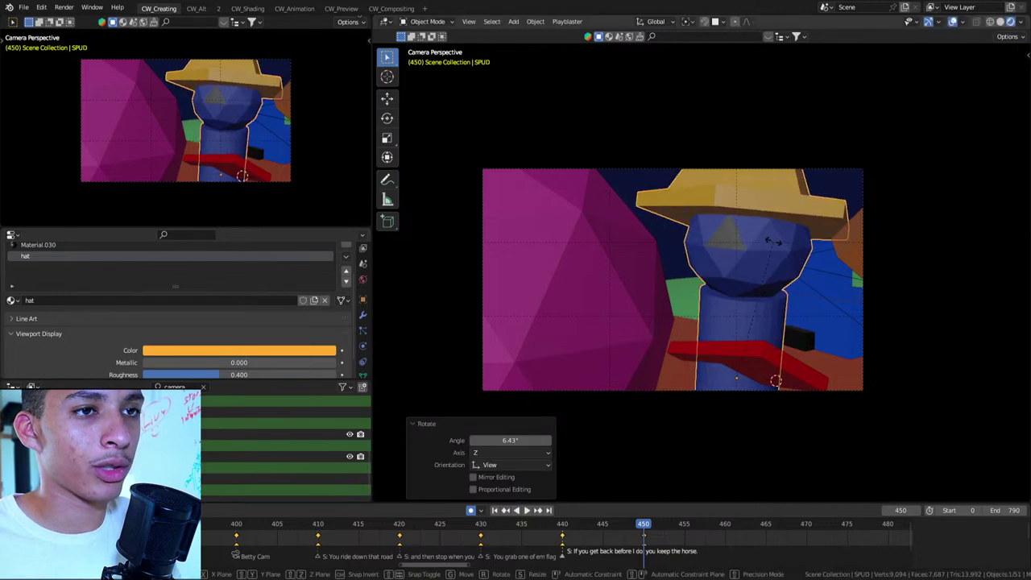
key(r)
key(r)
click(760, 363)
Rotate the red flag to a new angle in front of Spud
click(759, 363)
key(r)
key(r)
click(753, 359)
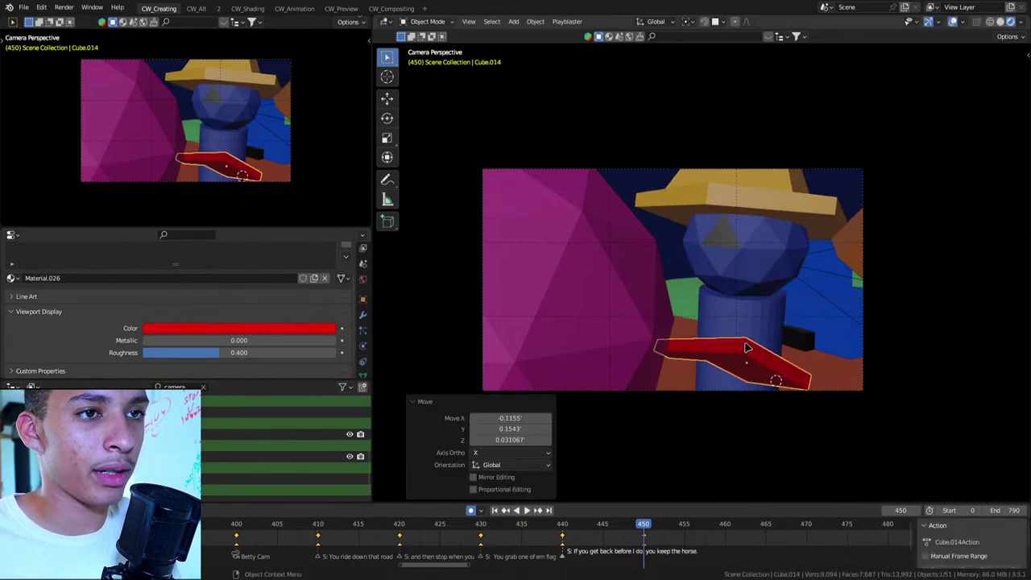
key(r)
key(r)
click(775, 345)
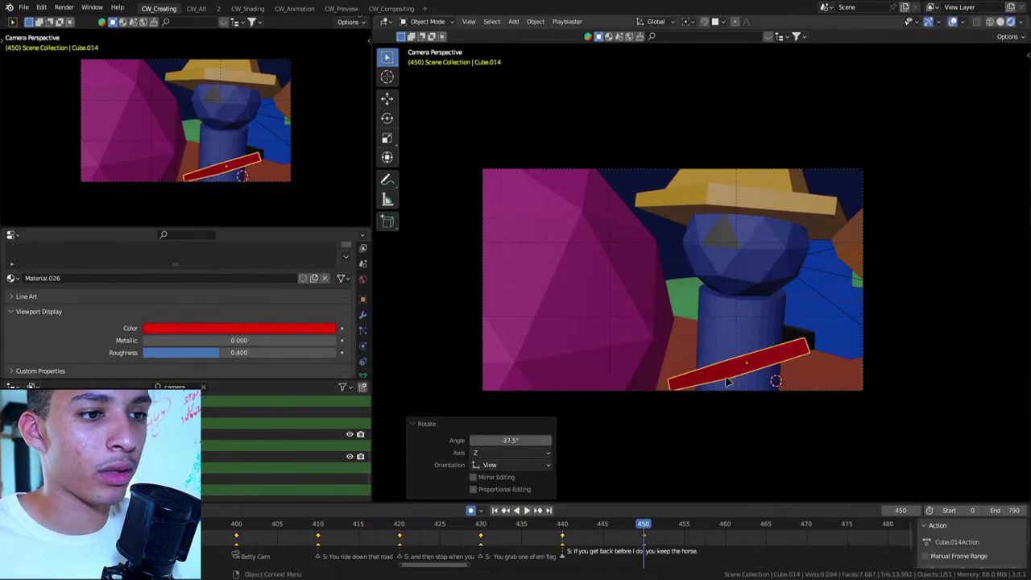
key(r)
right_click(671, 439)
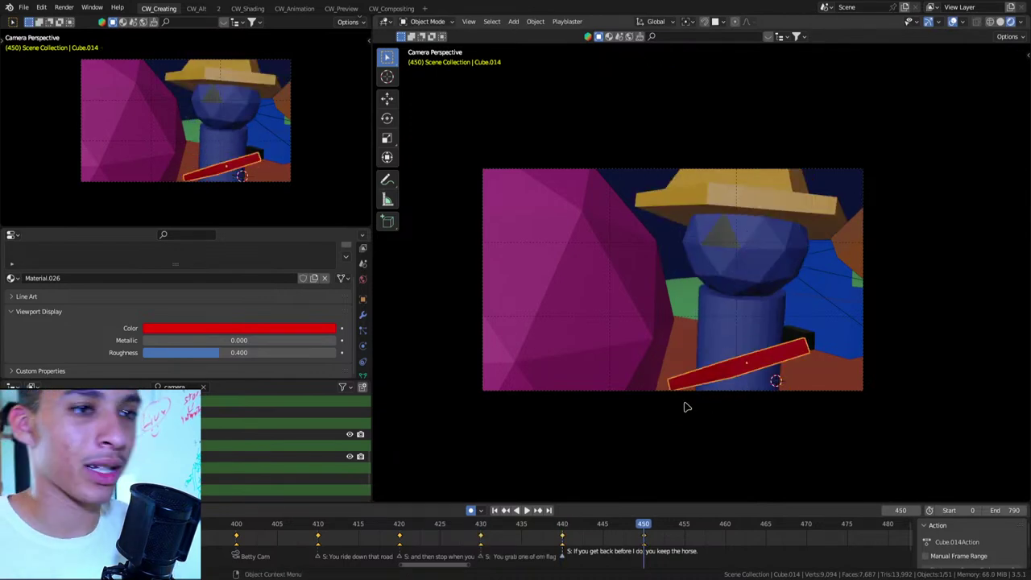
Compare with frame 440, then tilt Spud's head and hat at frame 450
key(Down)
key(Down)
key(Up)
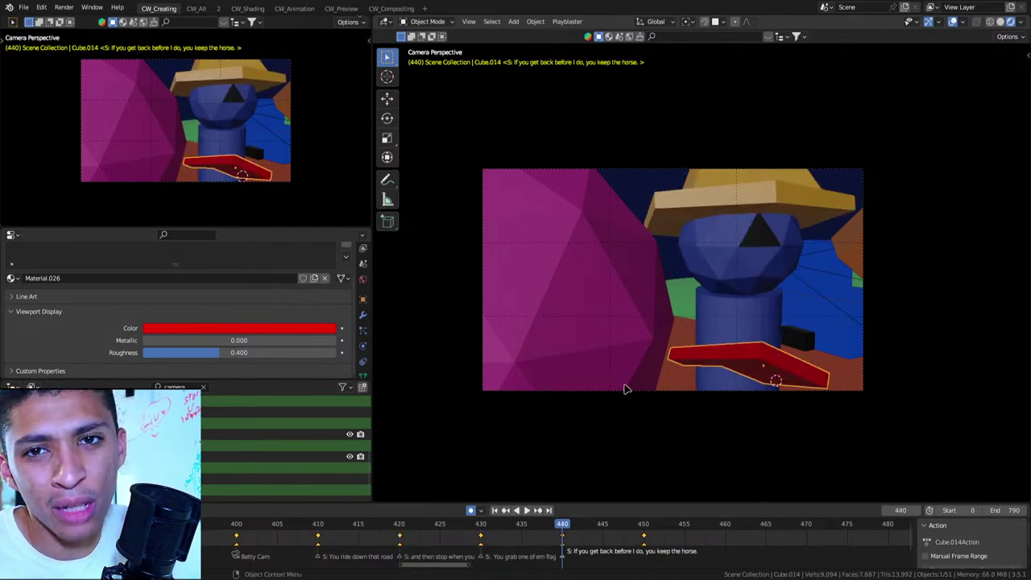
key(Up)
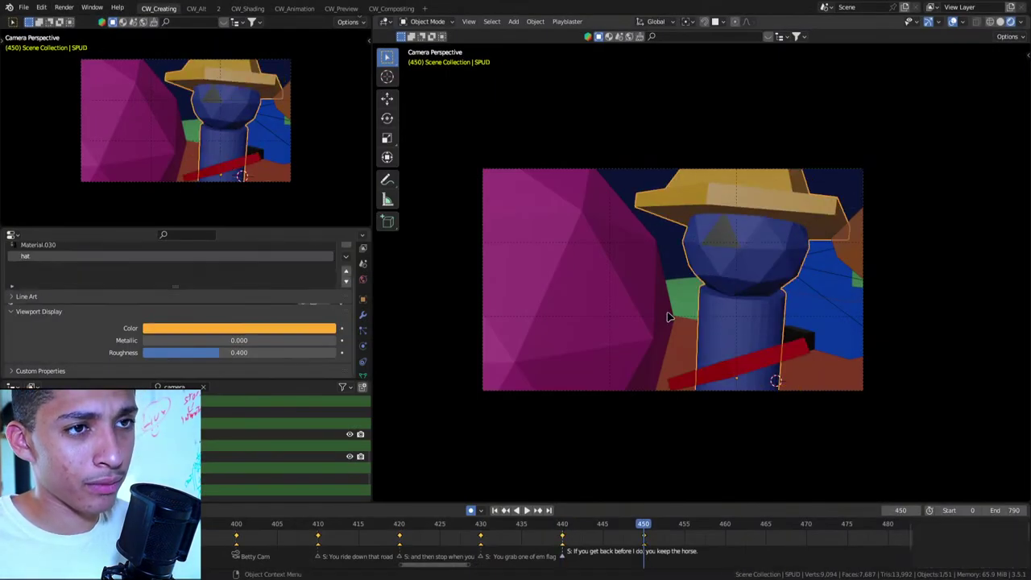
key(r)
key(r)
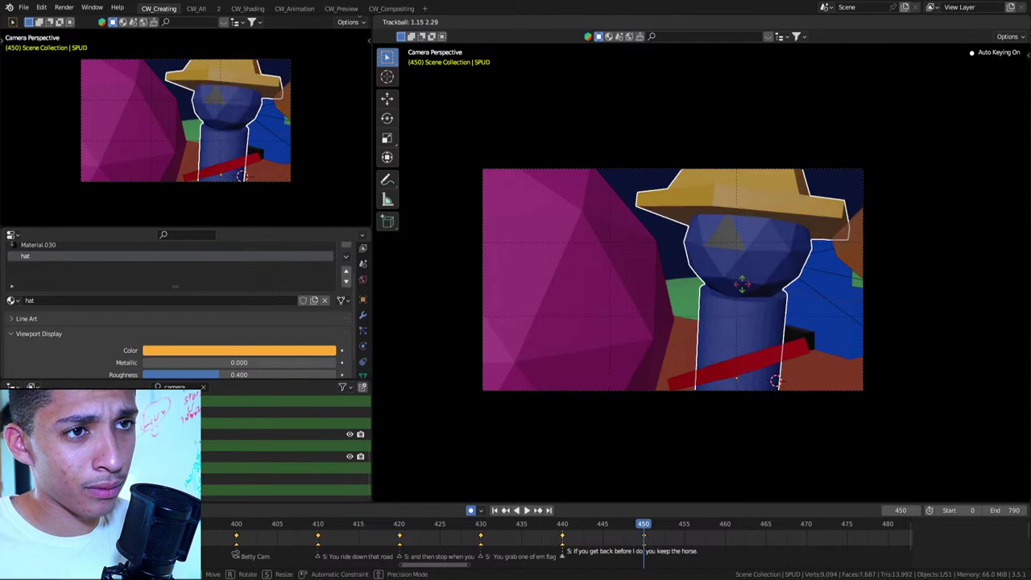
key(Return)
scroll(642, 555, down, 1)
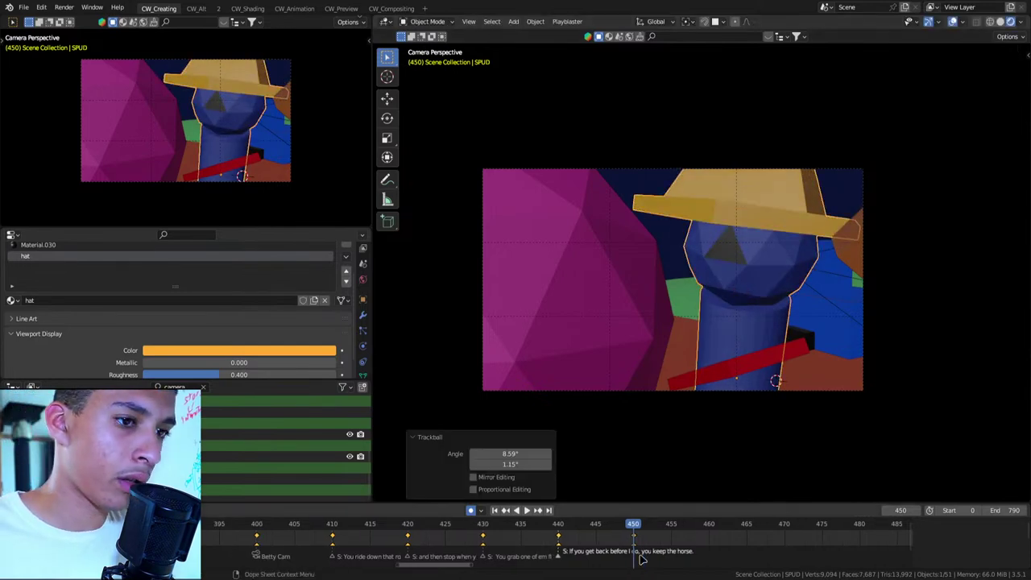
Add a frame 450 marker named 'S: That sound fair?'
key(m)
key(F2)
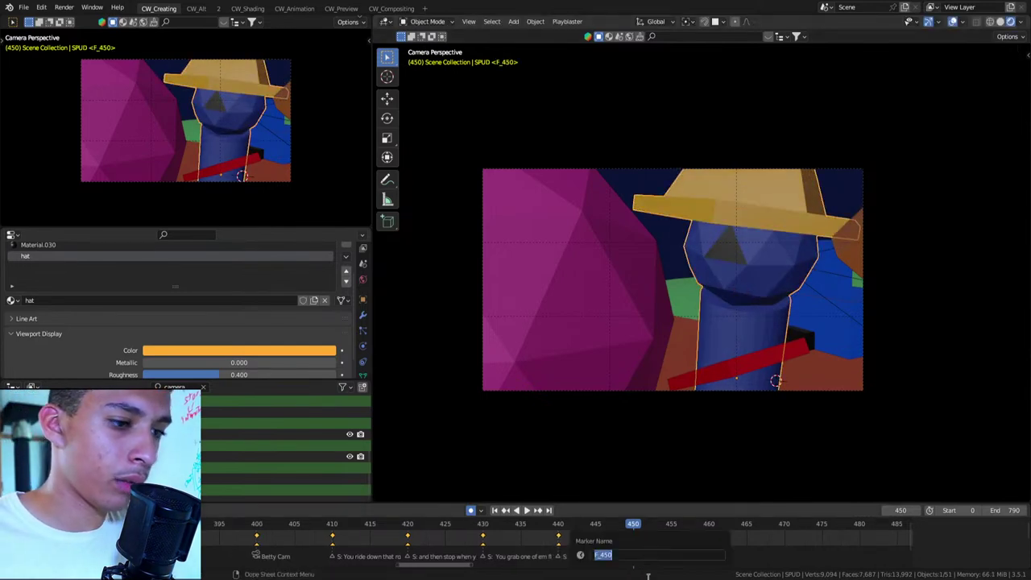
key(BackSpace)
text(S:)
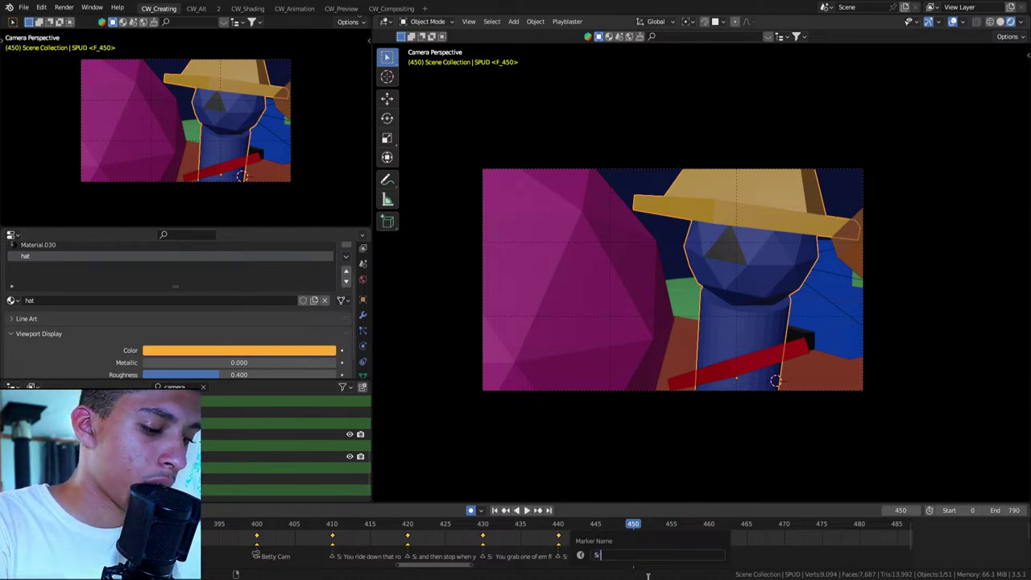
text( That sound fai)
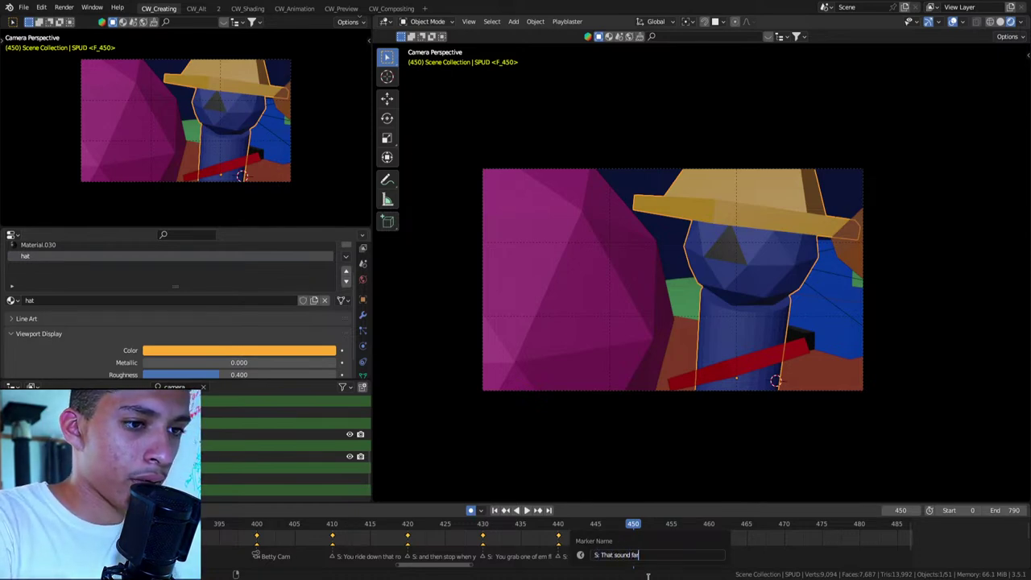
text(r?)
key(Return)
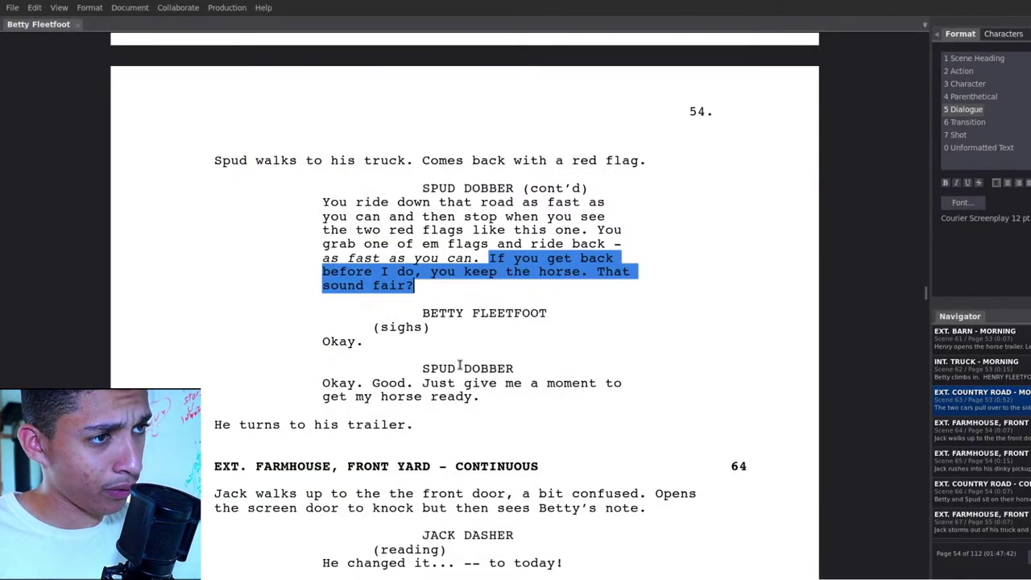
click(460, 367)
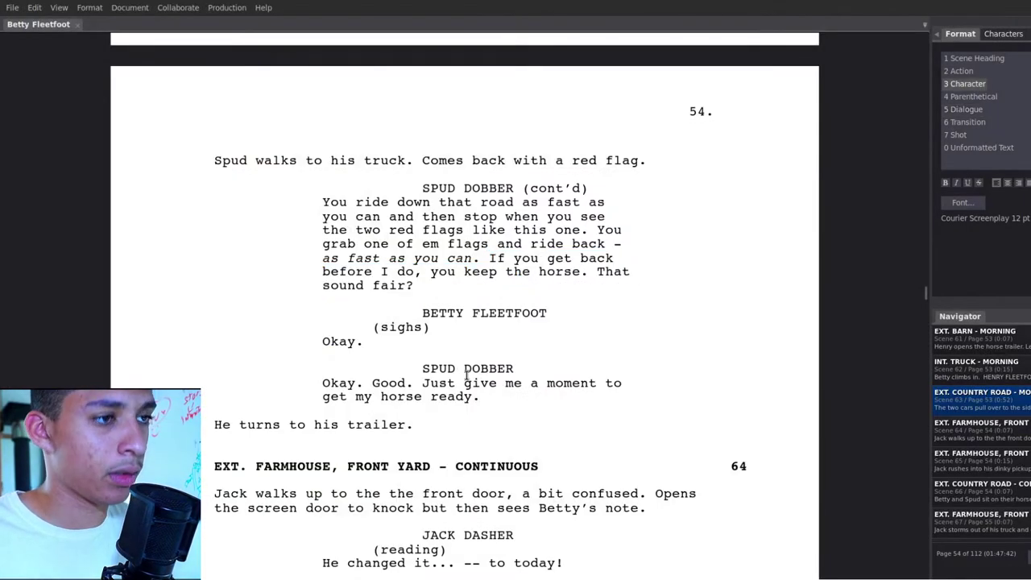
Bind Henry Cam.002 to a camera marker at frame 460 and view through it
click(335, 341)
double_click(334, 341)
click(333, 338)
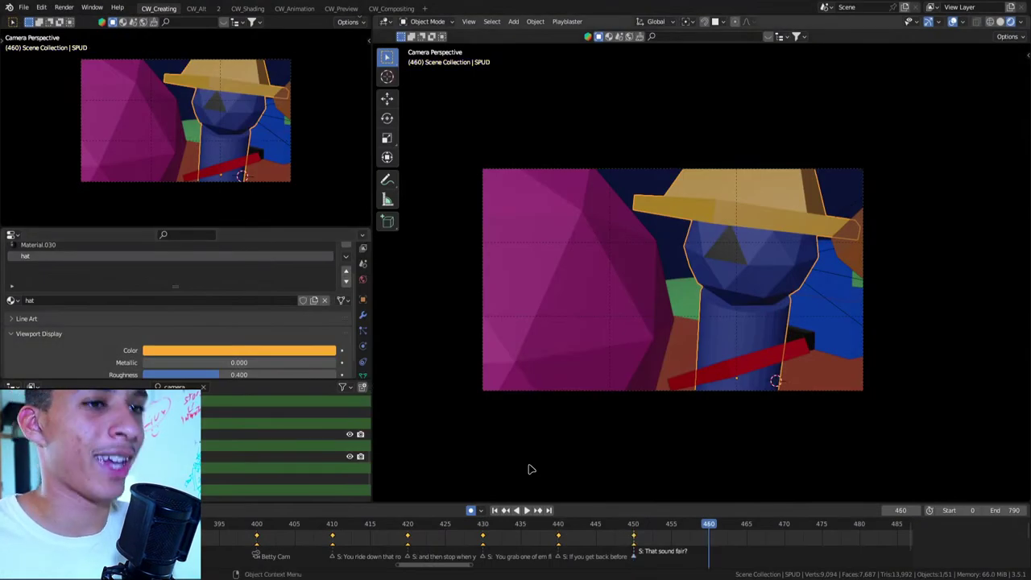
middle_drag(530, 469, 773, 313)
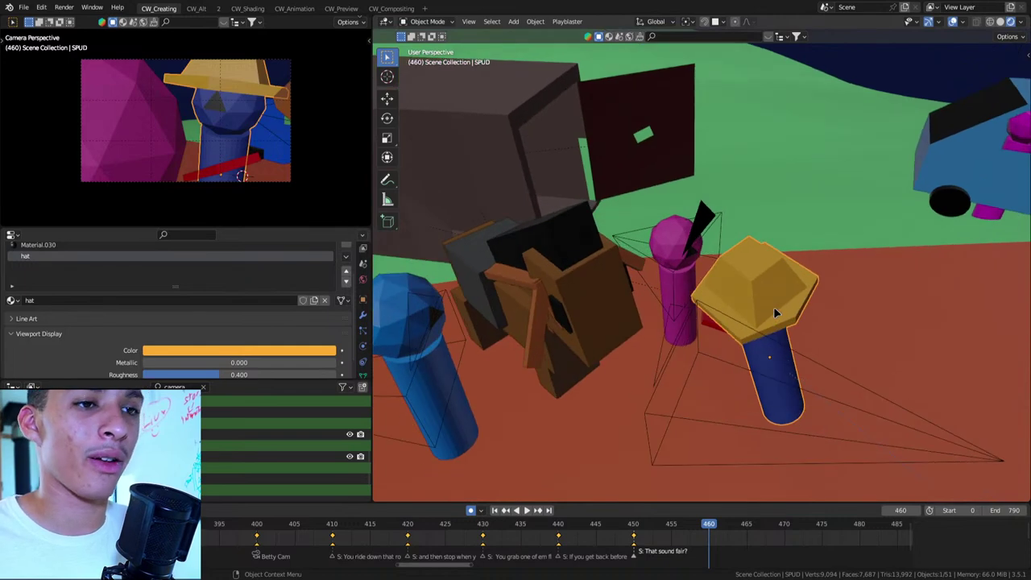
click(773, 306)
key(ctrl+b)
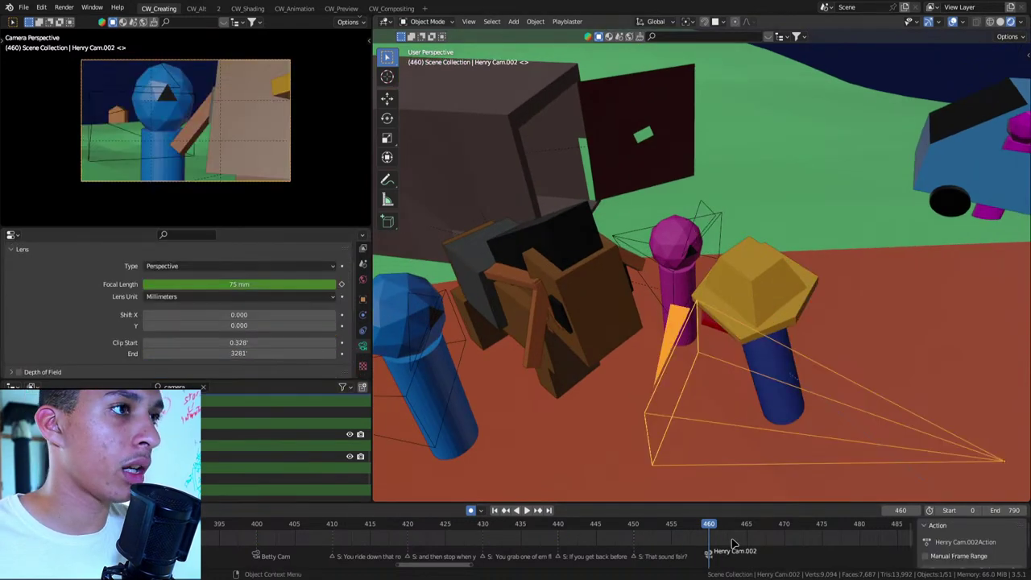
key(KP_0)
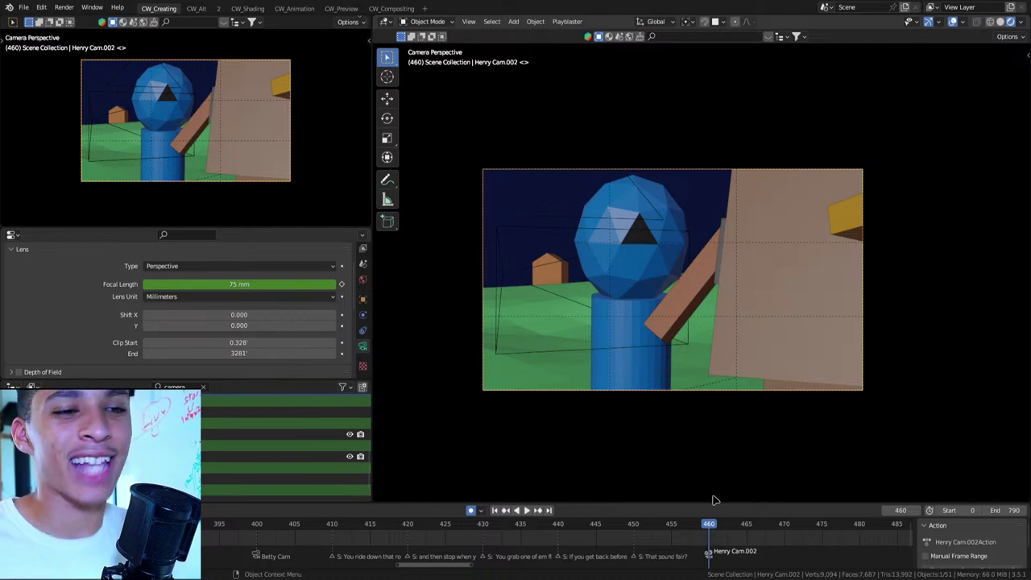
Review the 440–460 shots, then bind Henry Cam to a marker at frame 470
click(638, 555)
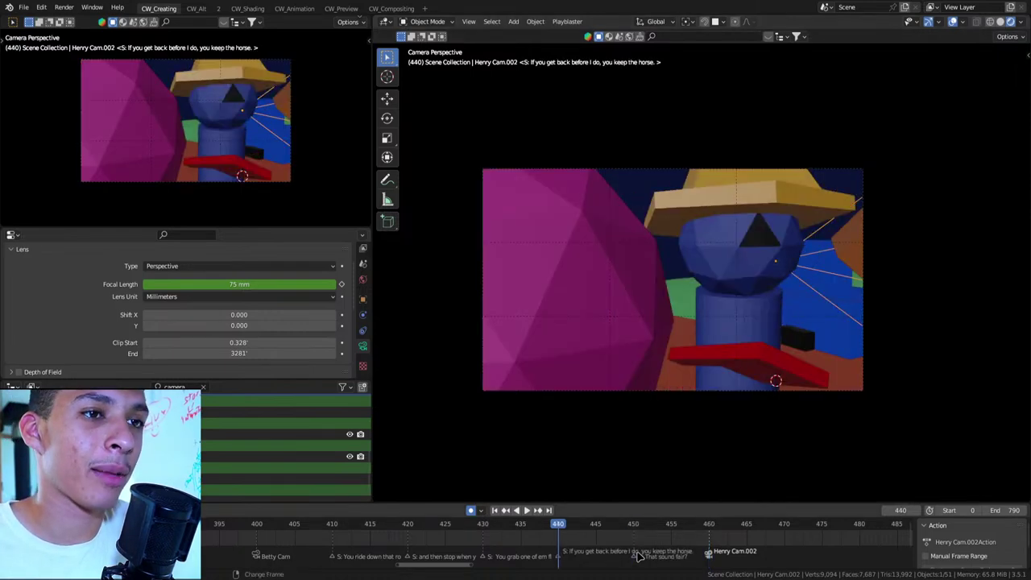
click(636, 555)
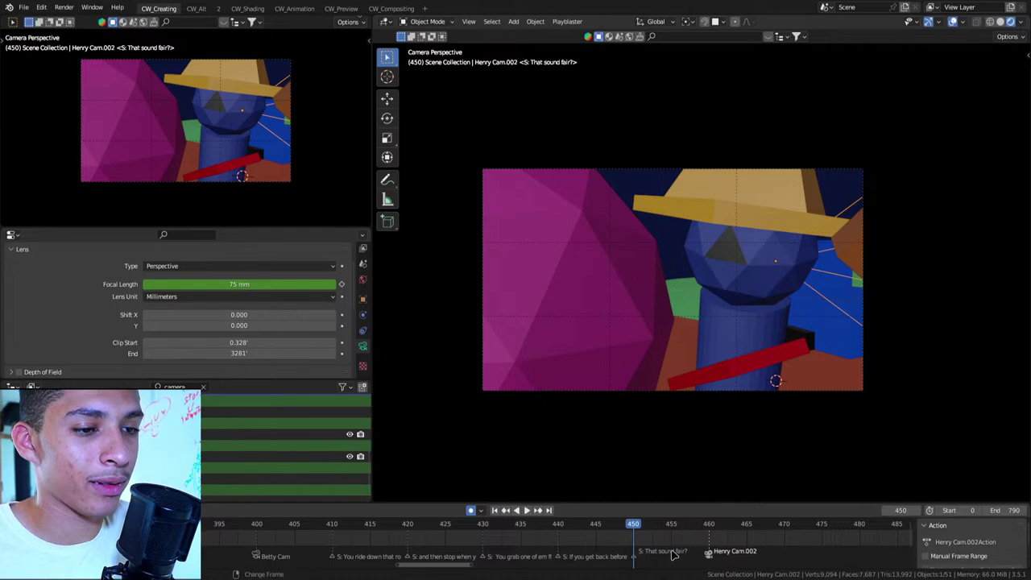
click(673, 554)
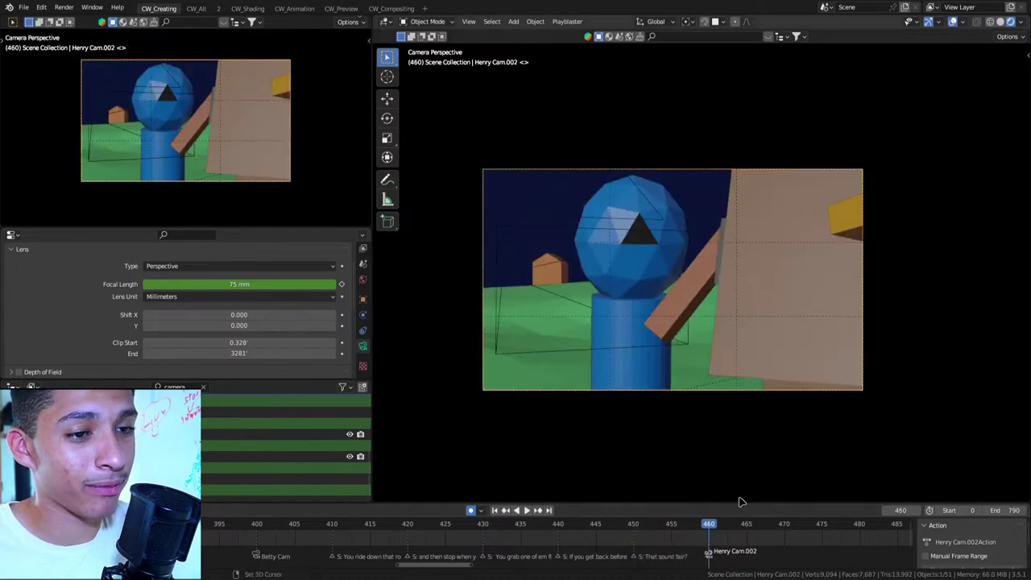
key(Up)
key(KP_0)
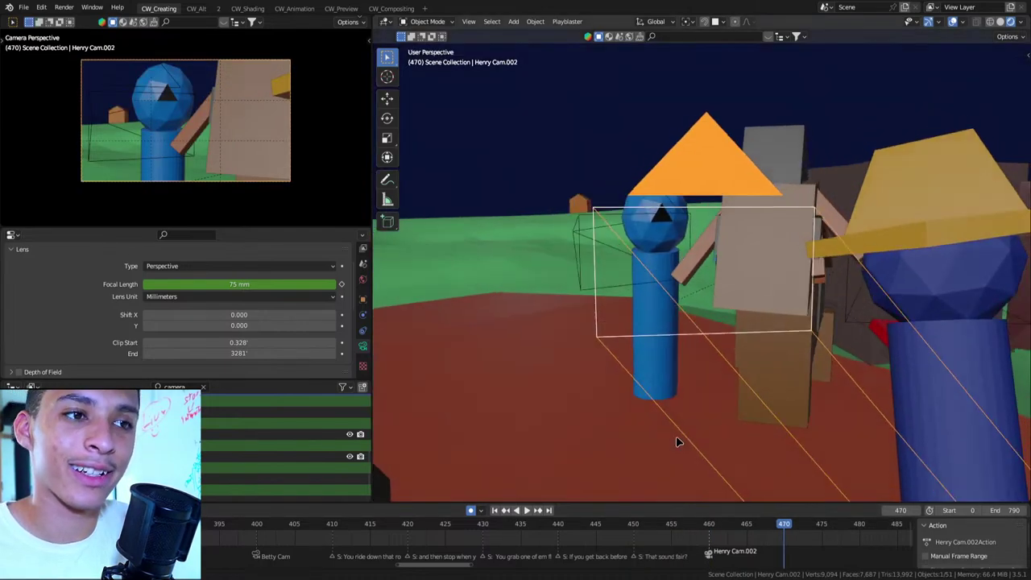
scroll(677, 442, down, 4)
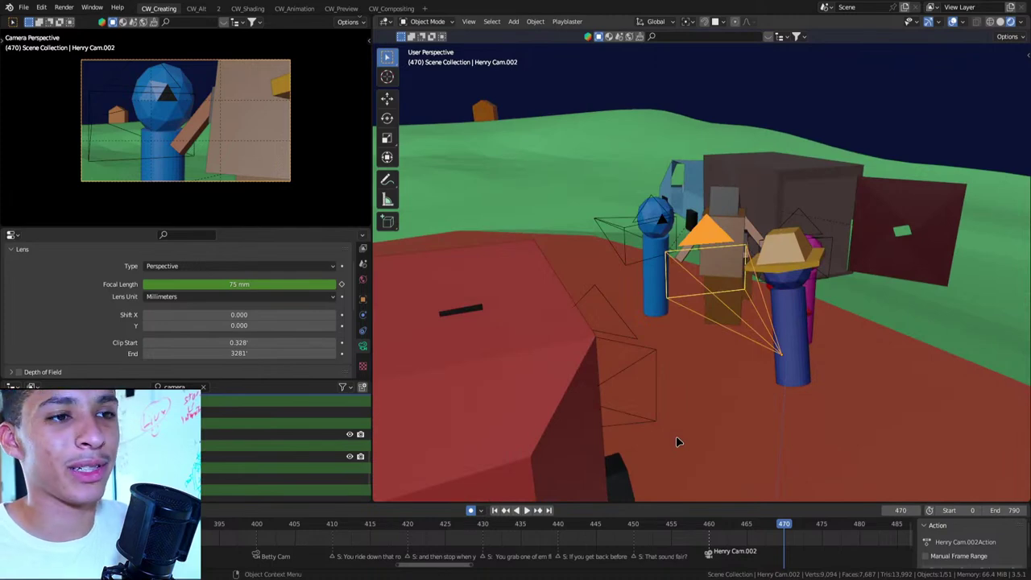
click(630, 339)
key(ctrl+b)
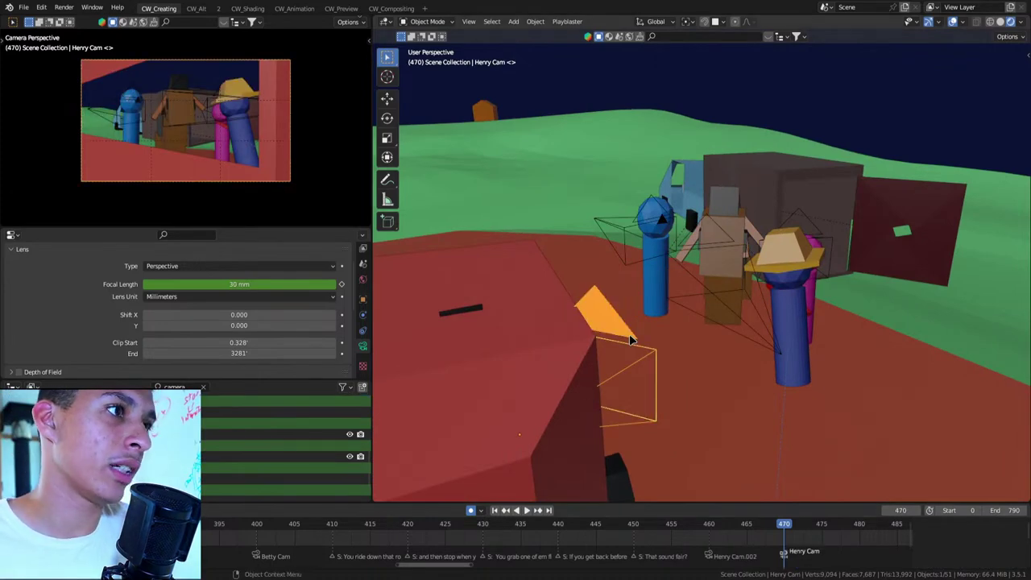
key(ctrl+alt+KP_0)
Walk Henry Cam toward the characters, centring the pink figure, and keyframe it at 470
key(shift+grave)
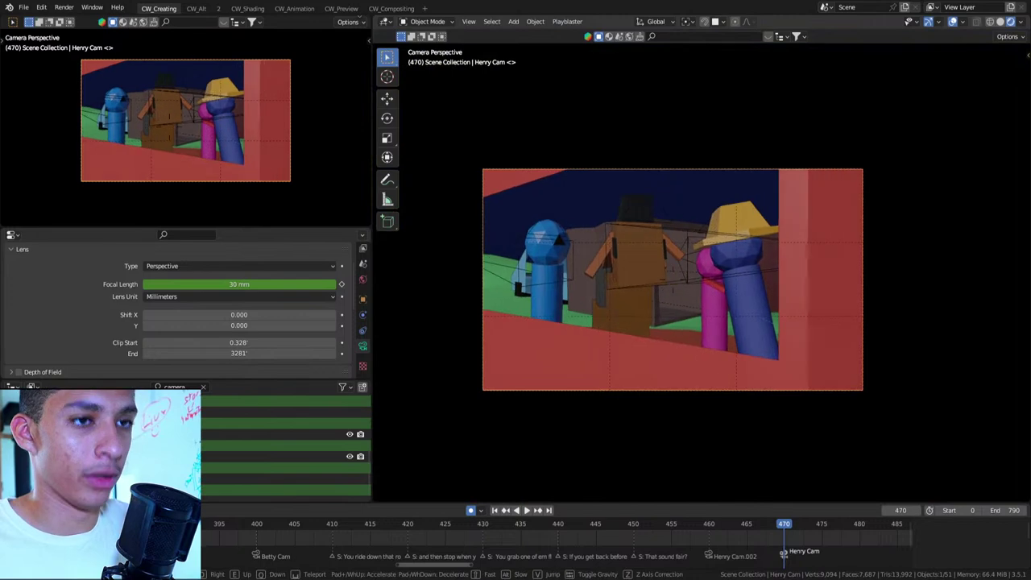
key(Return)
key(shift+grave)
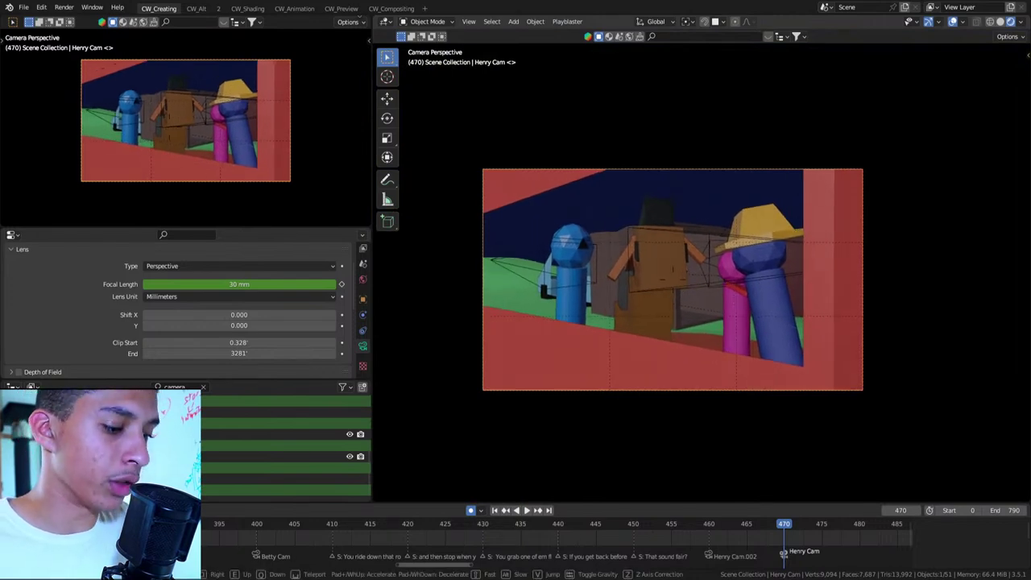
key(w)
key(a)
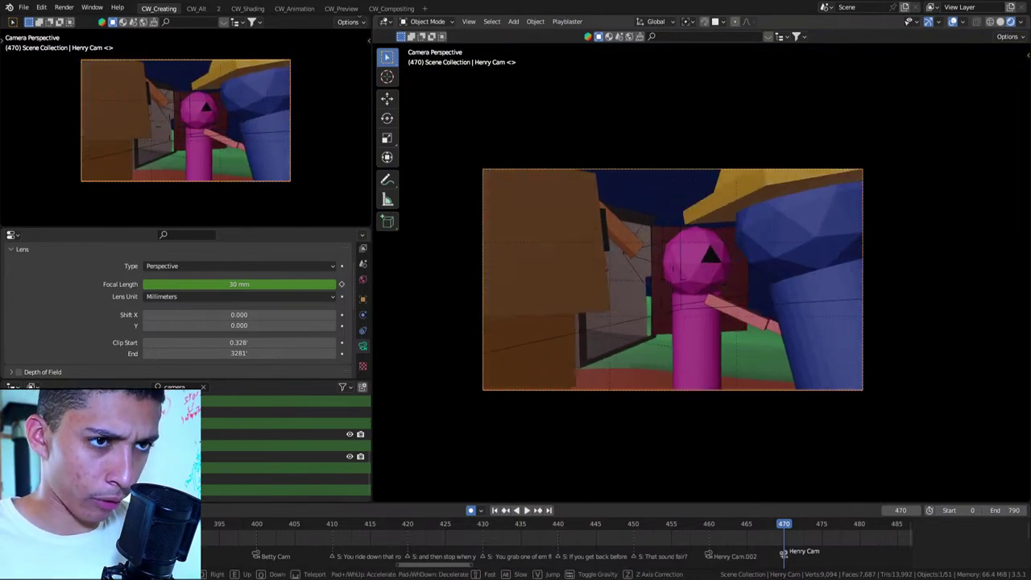
key(Return)
Compare neighbouring shots and refine Henry Cam's framing at frame 470
key(Down)
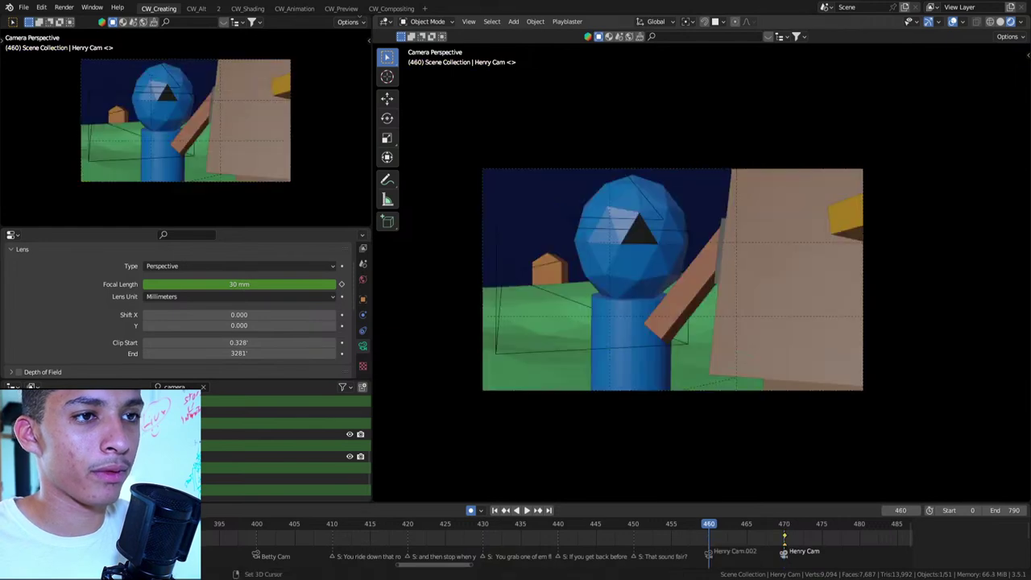
key(Down)
key(Up)
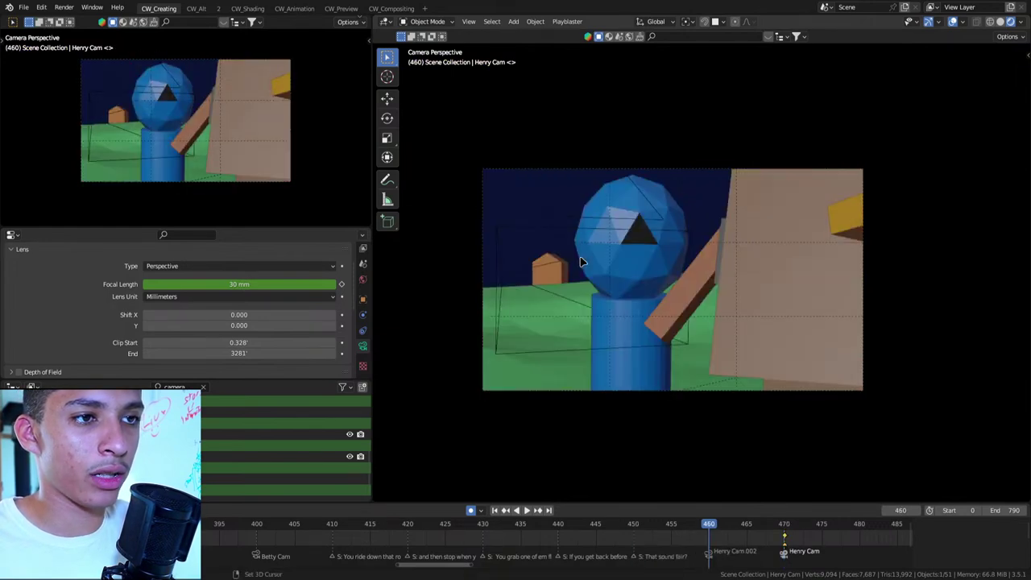
key(Up)
key(shift+grave)
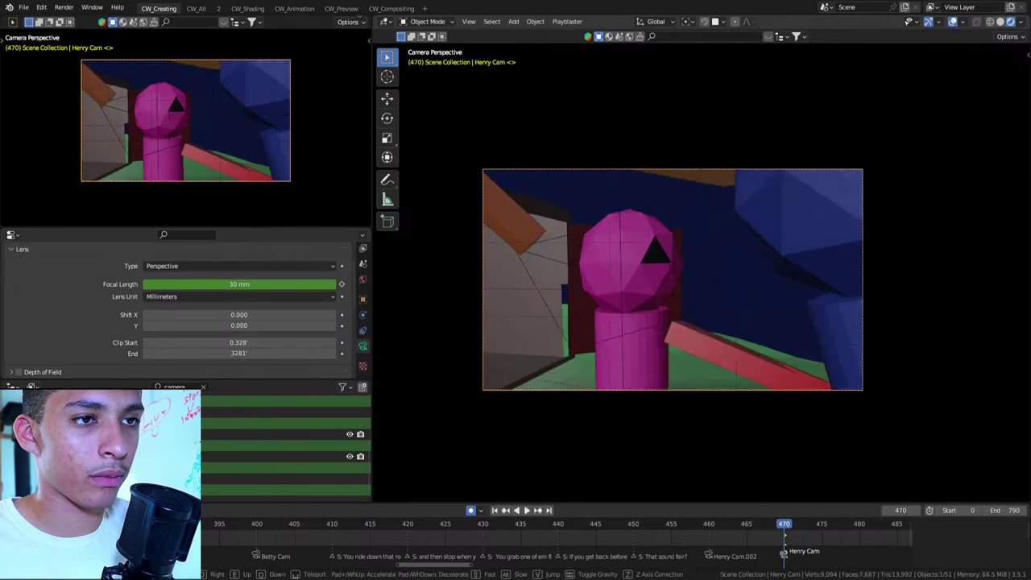
click(659, 283)
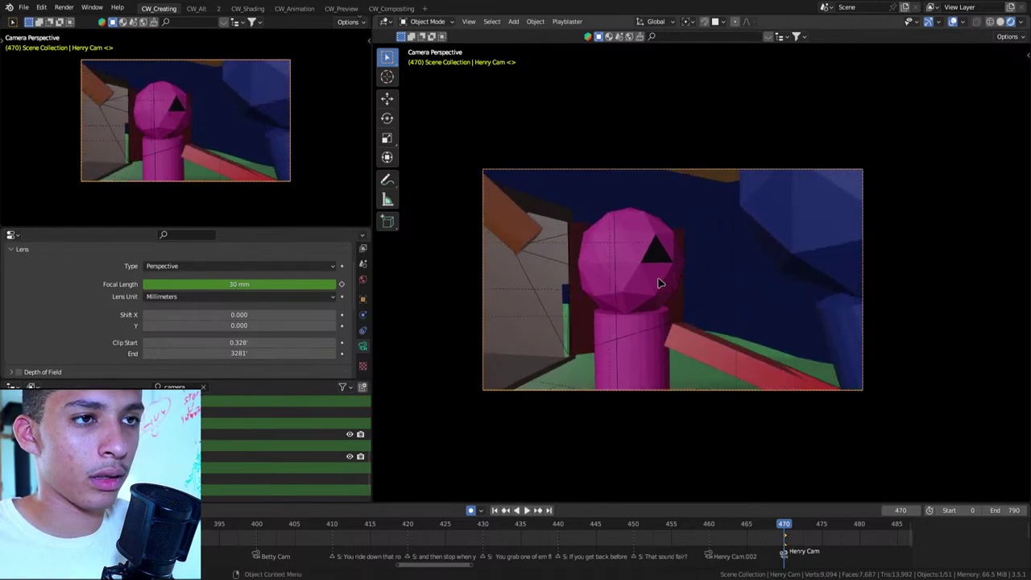
key(ctrl+z)
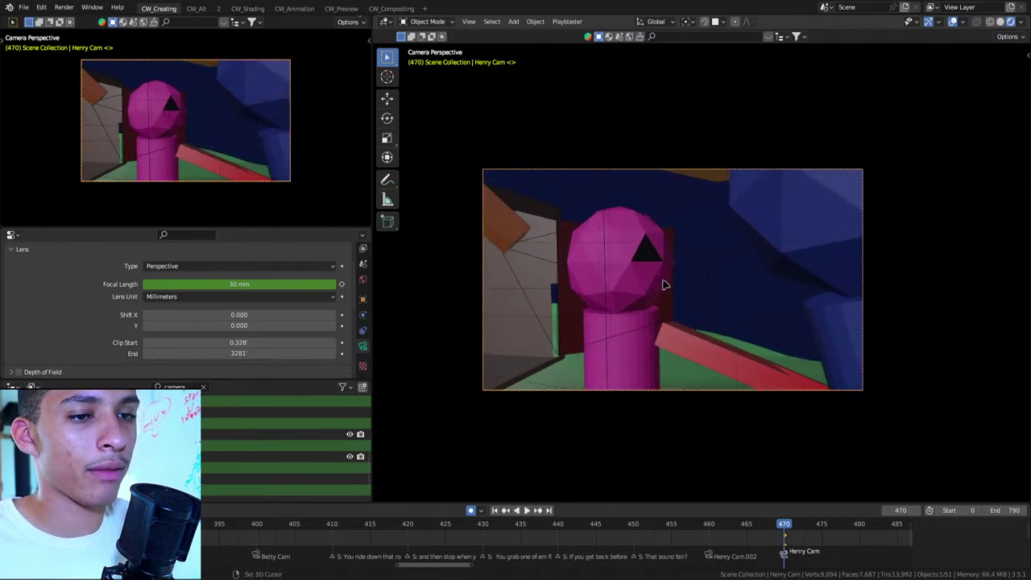
key(Down)
key(Up)
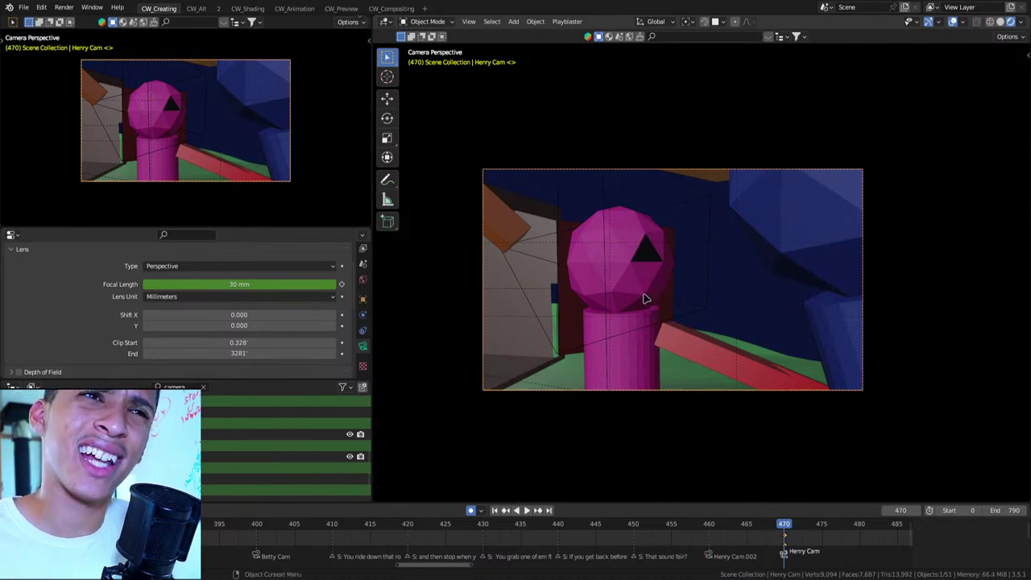
key(Up)
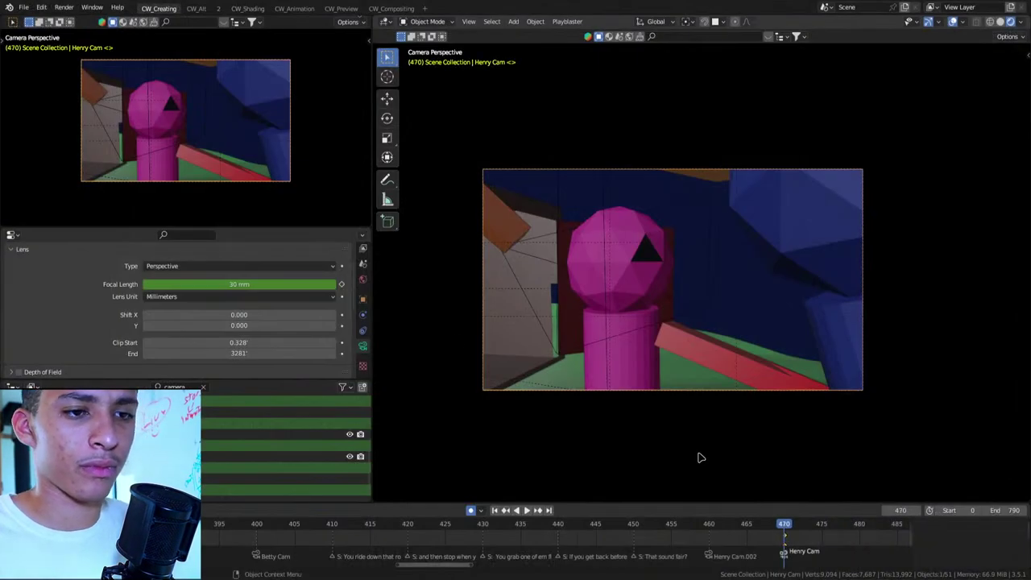
key(Right)
key(Right)
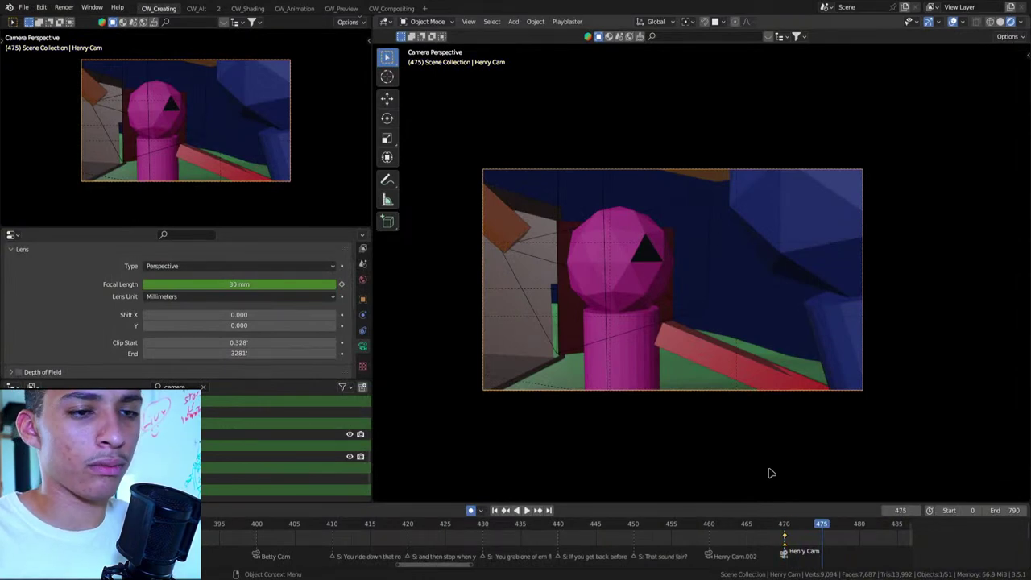
Add a timeline marker named 'B: Okay' at frame 475
key(m)
key(F2)
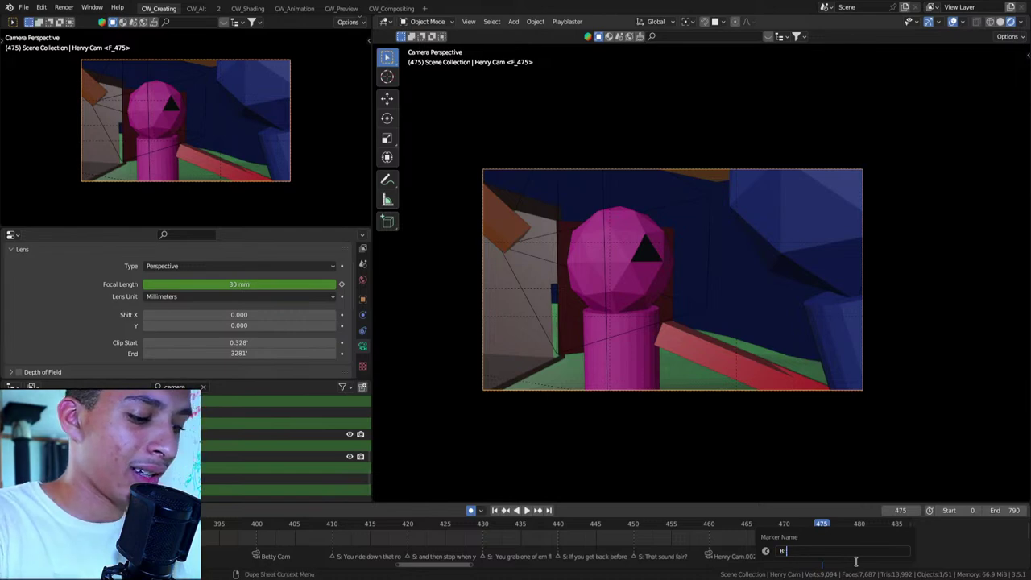
text(B: Okay)
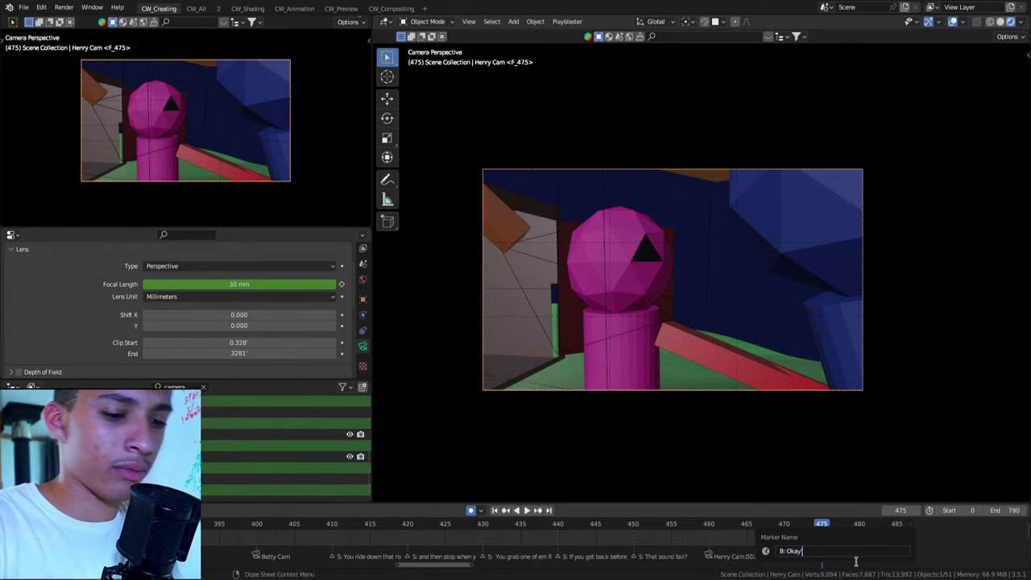
key(Return)
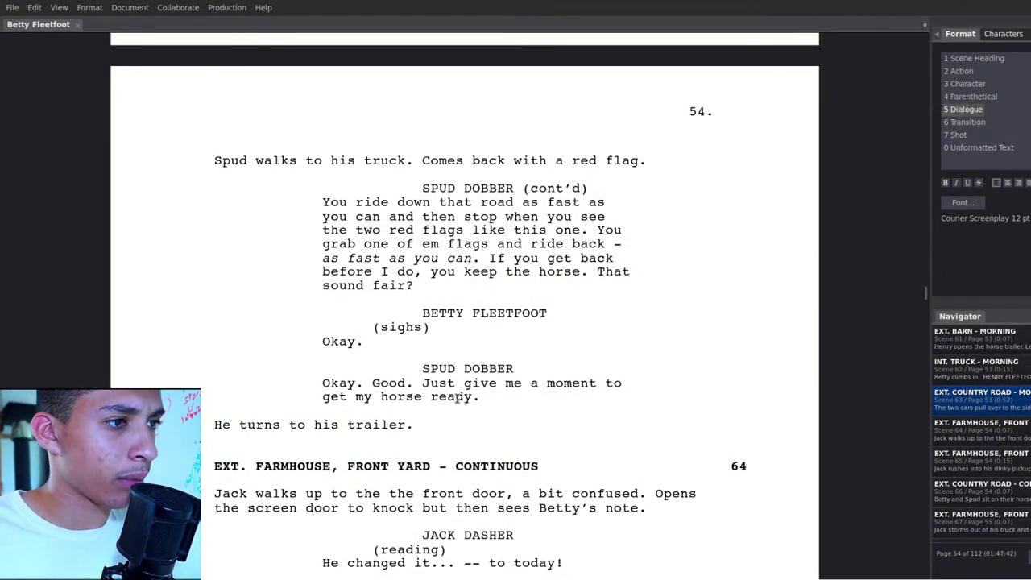
Select Spud's line 'Okay. Good. Just give me a moment to get my horse ready.' in the screenplay
drag(477, 399, 259, 383)
key(ctrl+c)
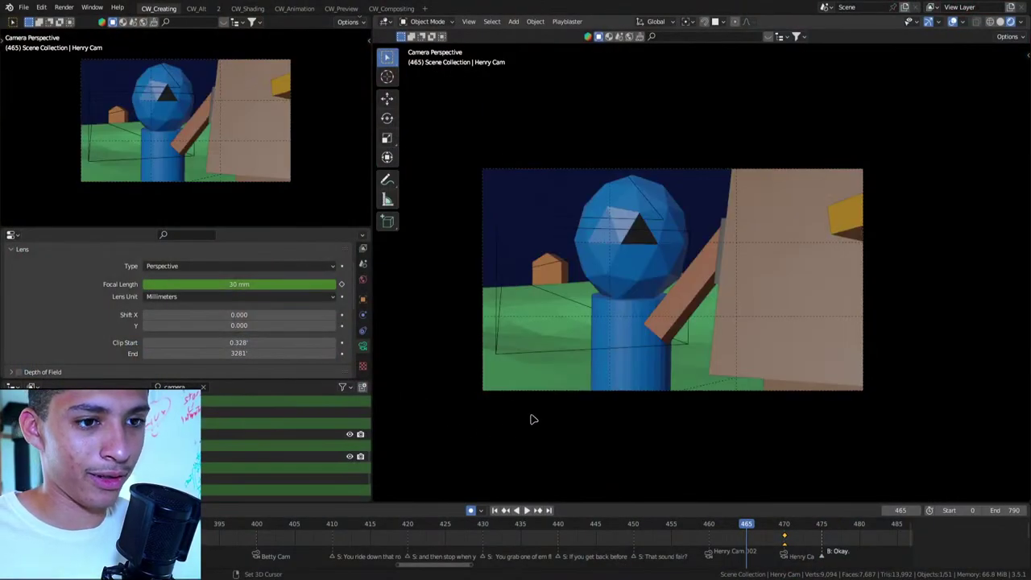
At frame 480, give Betty's pink figure a slight free rotation
key(Up)
key(Up)
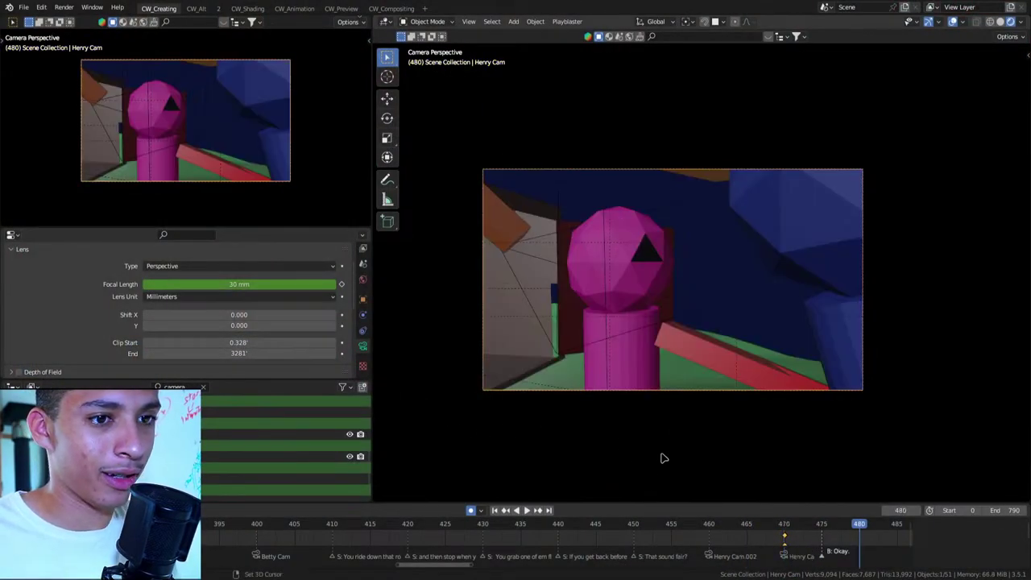
mouse_move(663, 456)
middle_down()
mouse_move(555, 306)
mouse_move(593, 295)
mouse_move(630, 342)
middle_up()
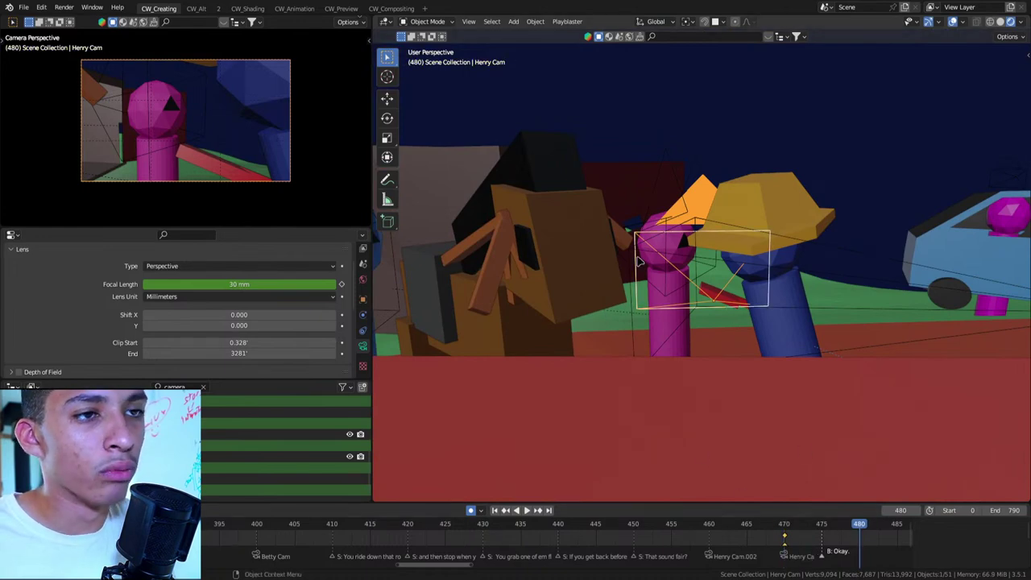
click(657, 294)
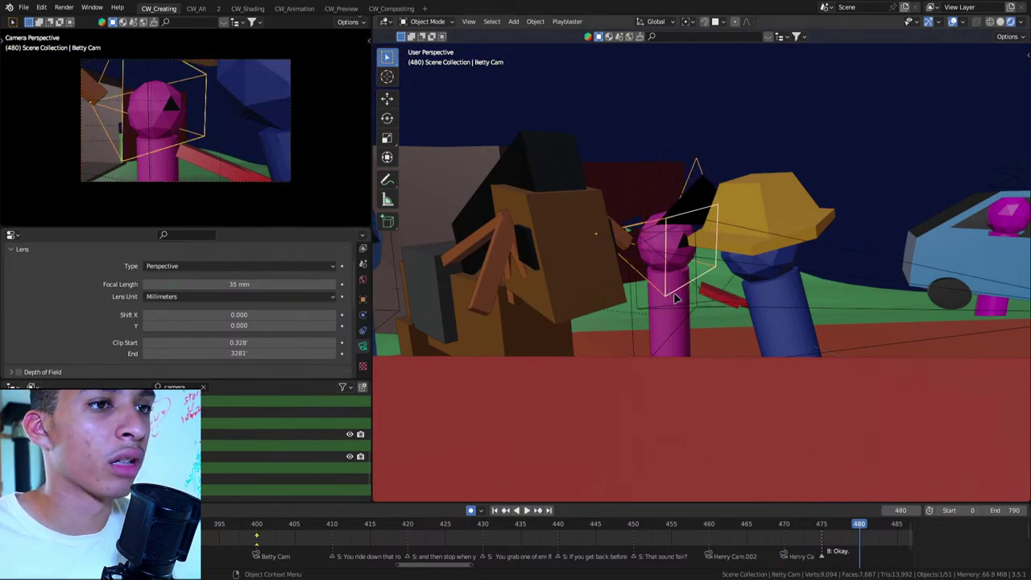
click(682, 250)
key(r)
key(r)
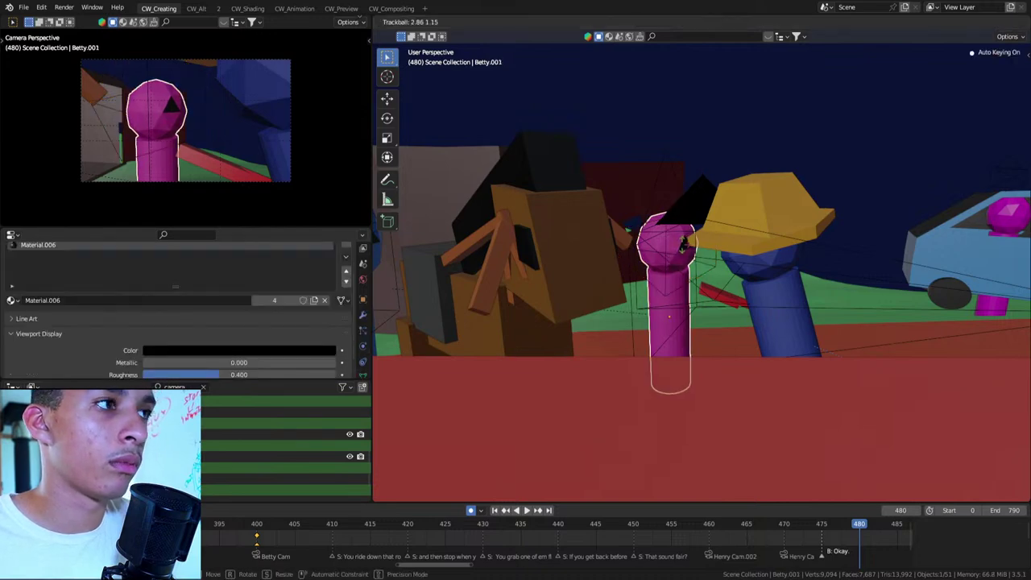
click(682, 250)
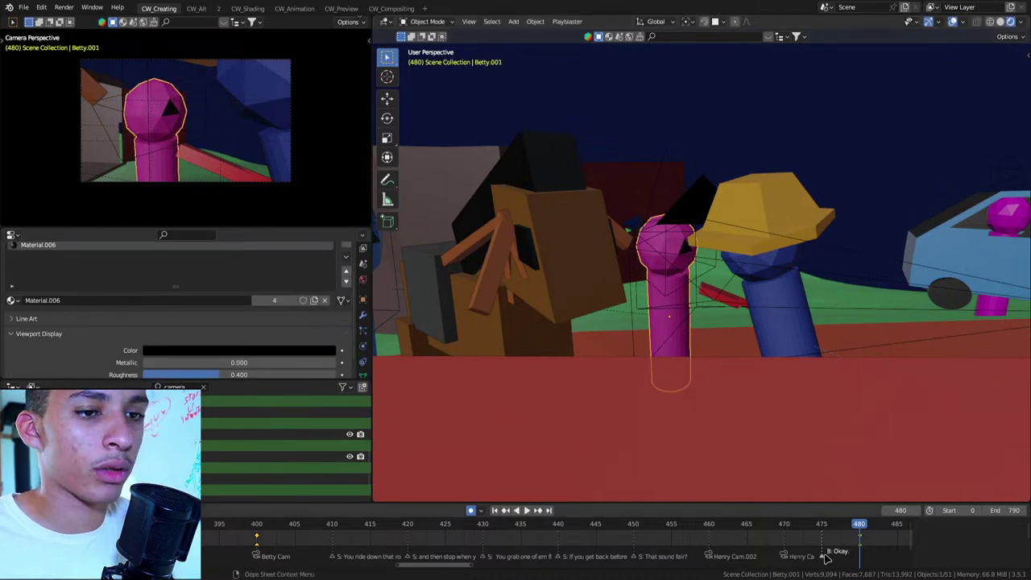
Move the B: Okay marker to frame 480, then select Betty Cam at frame 490
drag(827, 556, 862, 556)
key(Up)
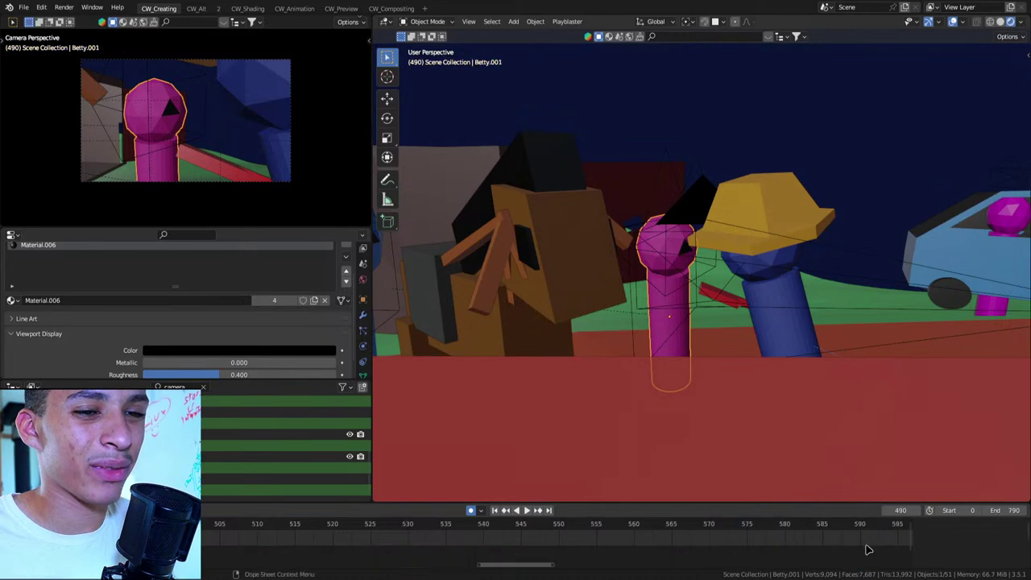
middle_drag(265, 546, 427, 545)
mouse_move(612, 338)
middle_down()
mouse_move(774, 319)
mouse_move(733, 335)
middle_up()
click(693, 253)
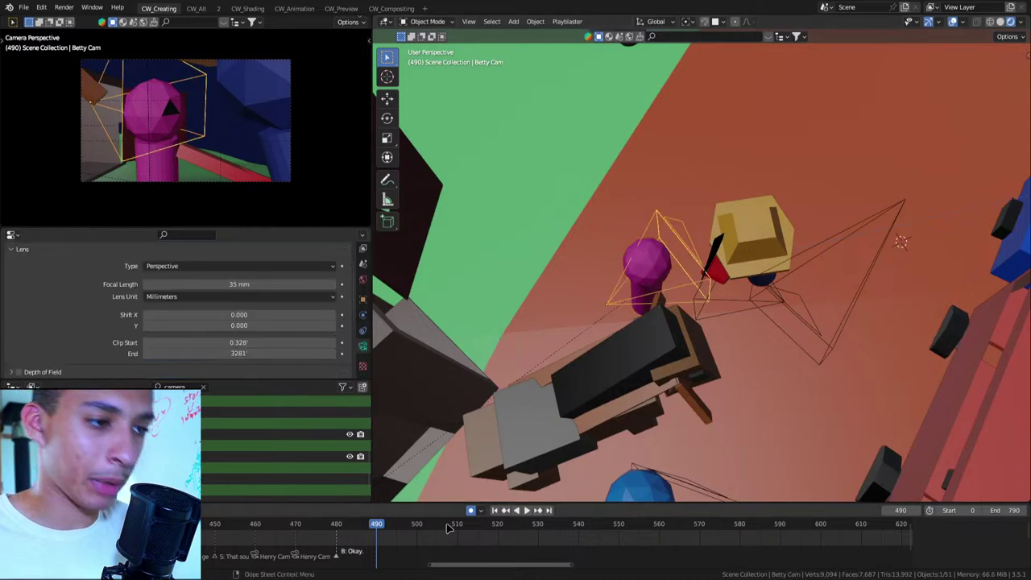
Bind Betty Cam to a marker at frame 490 and turn Spud slightly
key(ctrl+b)
key(KP_0)
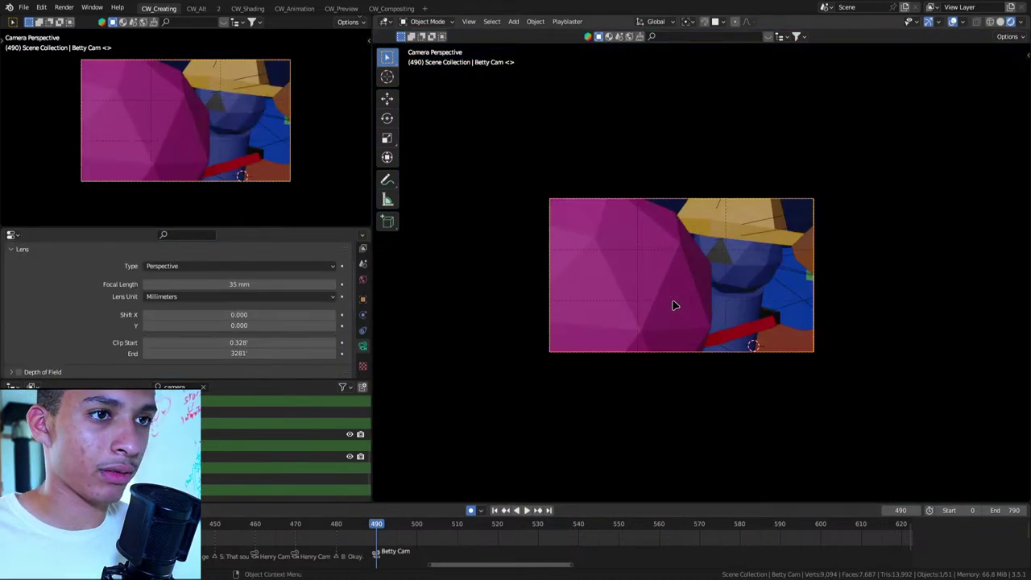
click(680, 295)
key(g)
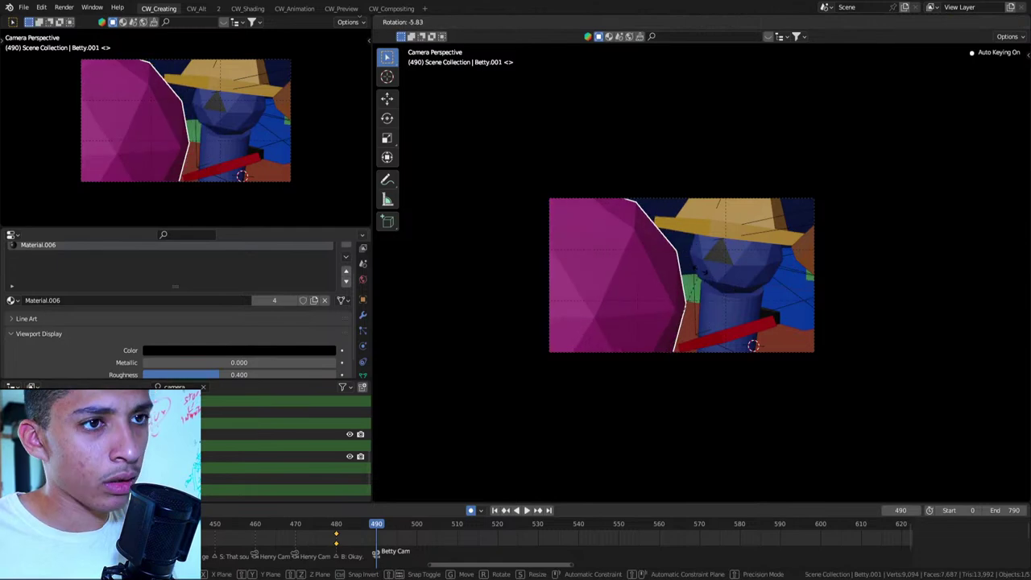
click(709, 278)
click(741, 266)
key(r)
key(r)
click(758, 258)
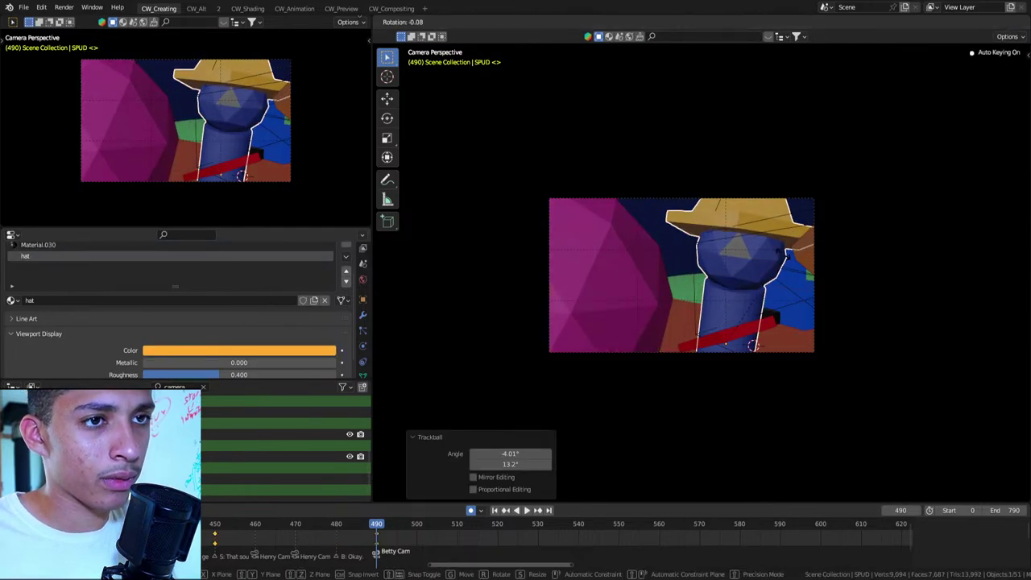
key(Down)
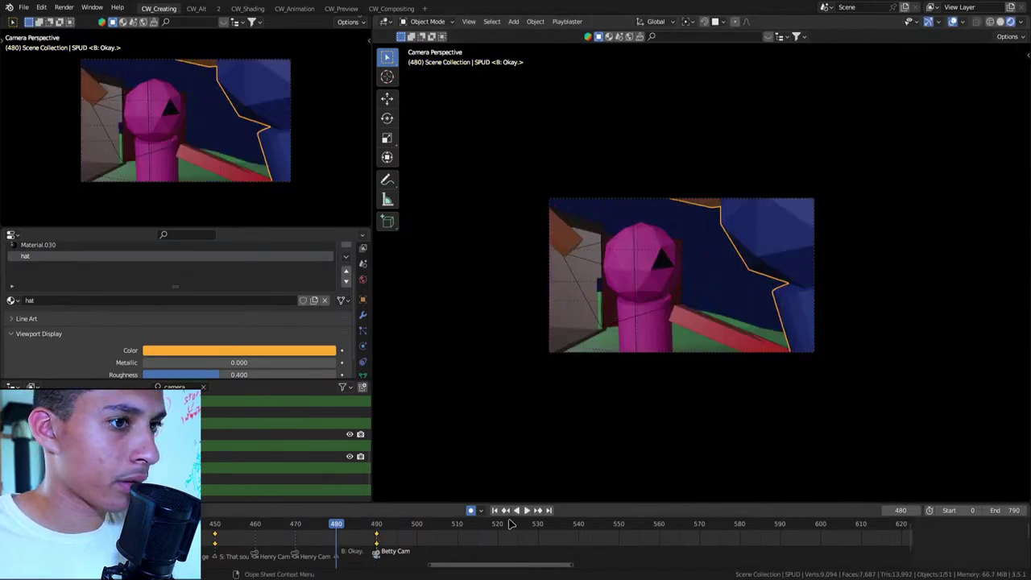
key(Up)
key(Up)
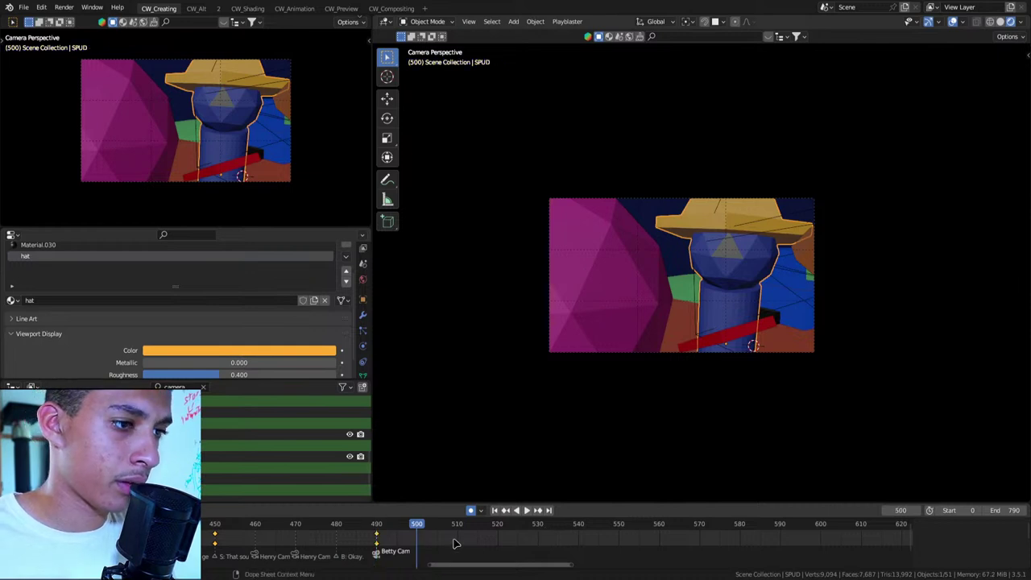
Add a frame-500 marker named 'S: Okay. Good. Just give me a moment to get my horse ready.'
key(m)
key(F2)
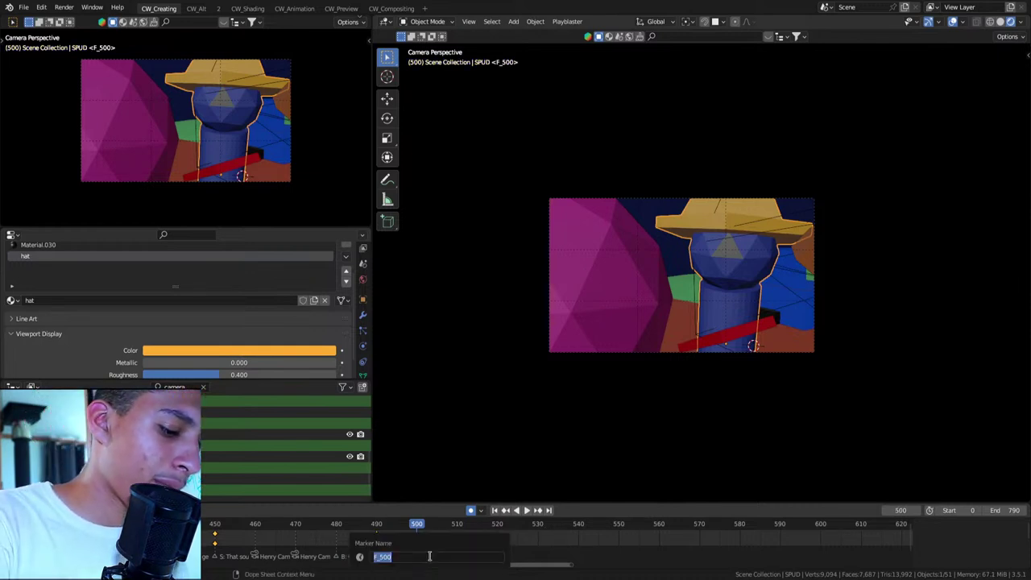
key(ctrl+v)
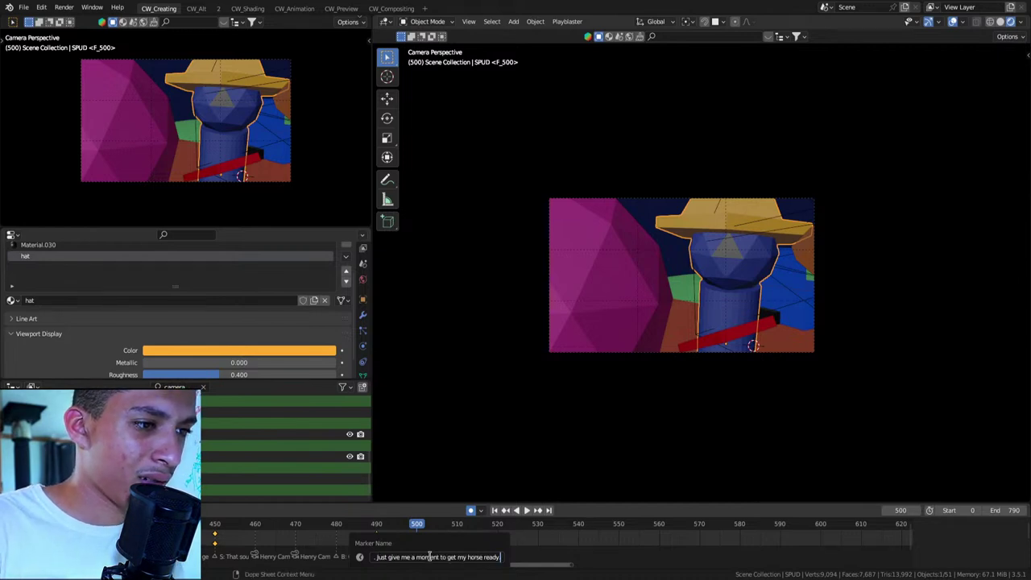
text(.)
key(Home)
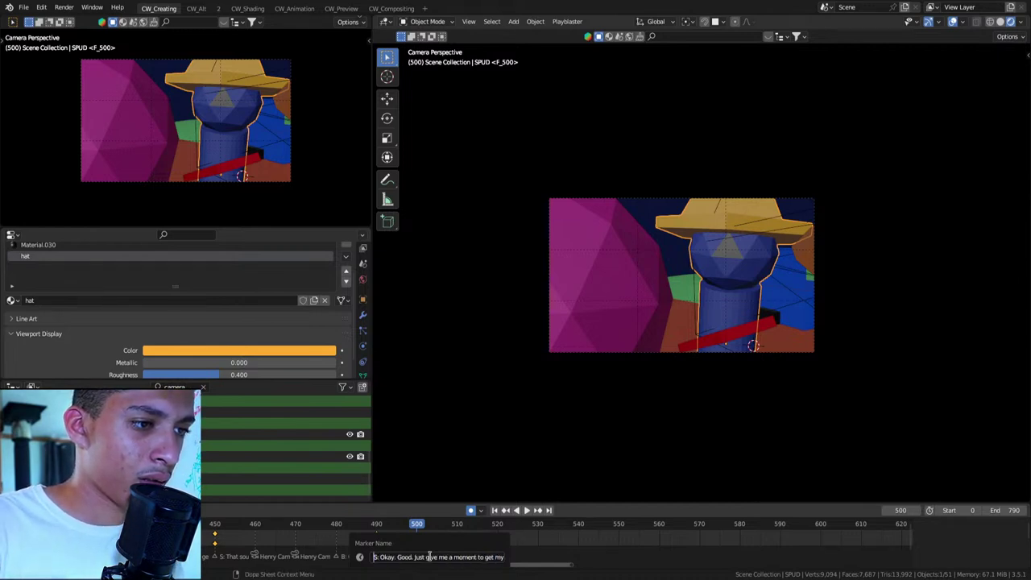
key(Return)
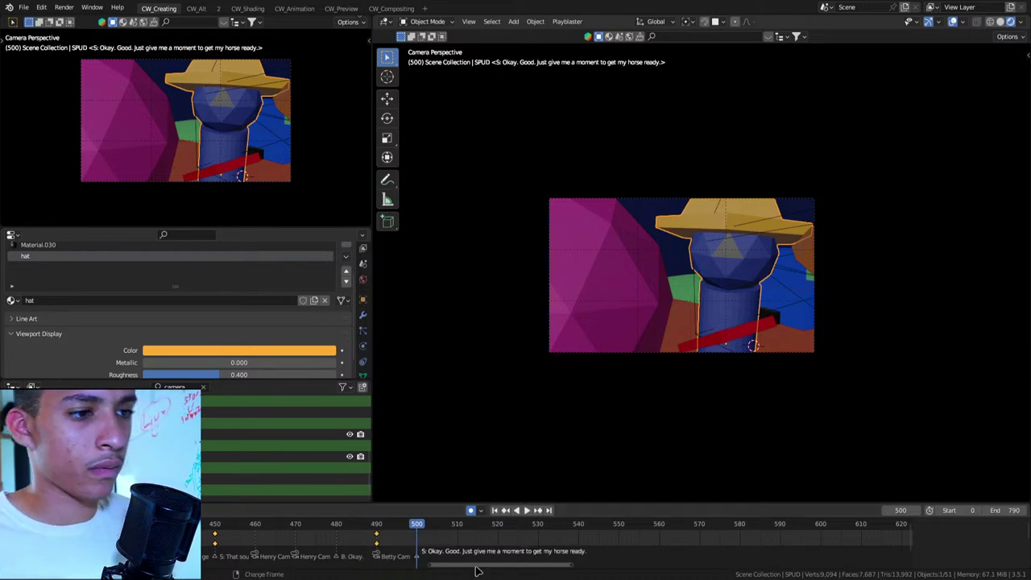
key(Up)
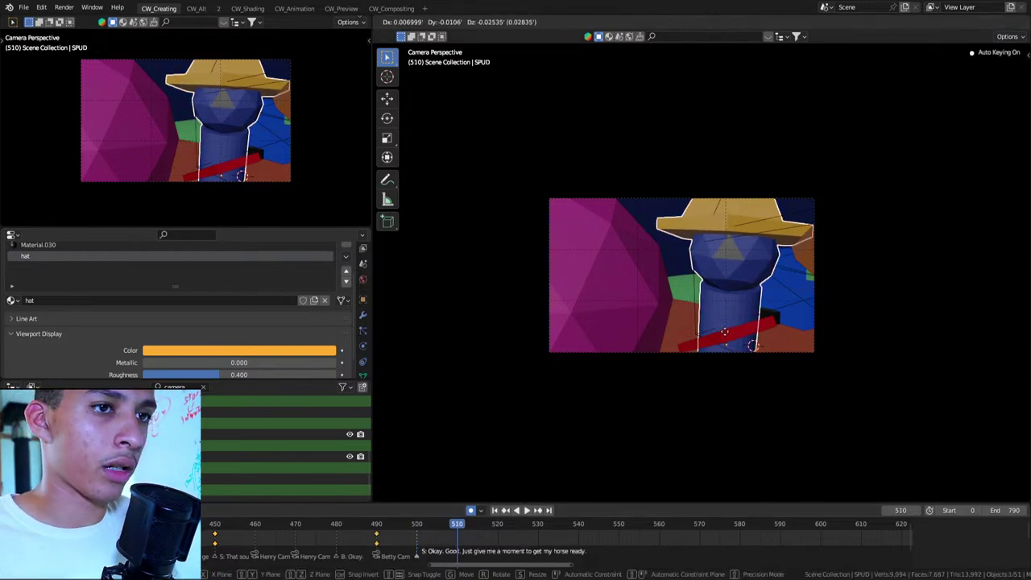
Reposition the red stick and turn it 37.1° around the Z axis
click(726, 336)
key(g)
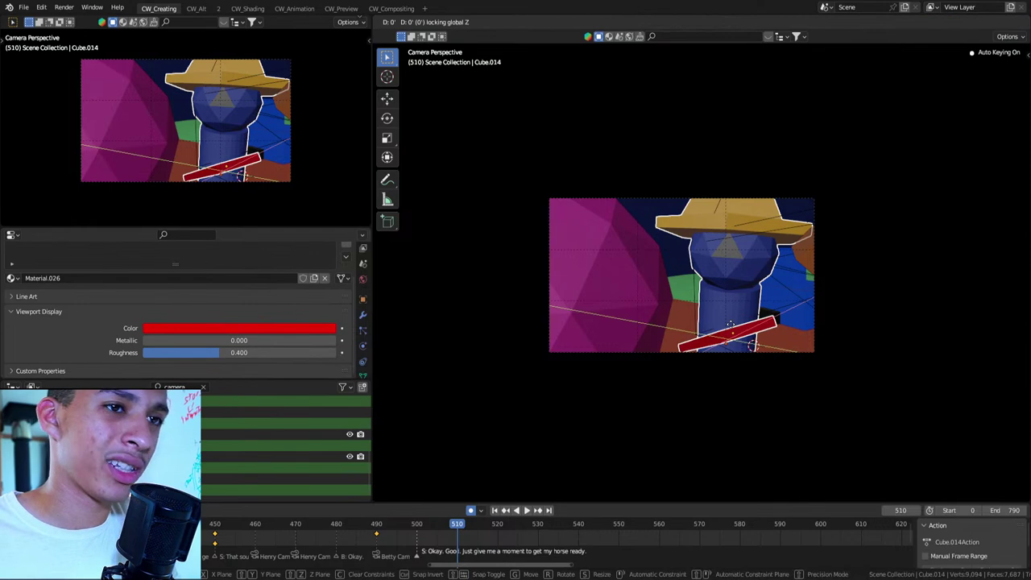
key(z)
key(r)
key(r)
click(726, 311)
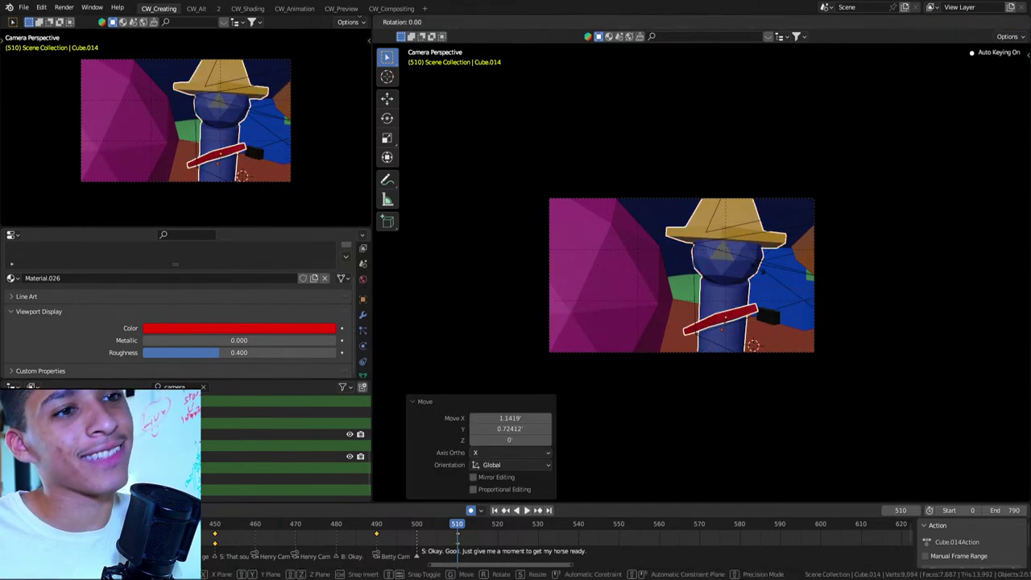
key(r)
key(z)
click(749, 262)
key(g)
key(z)
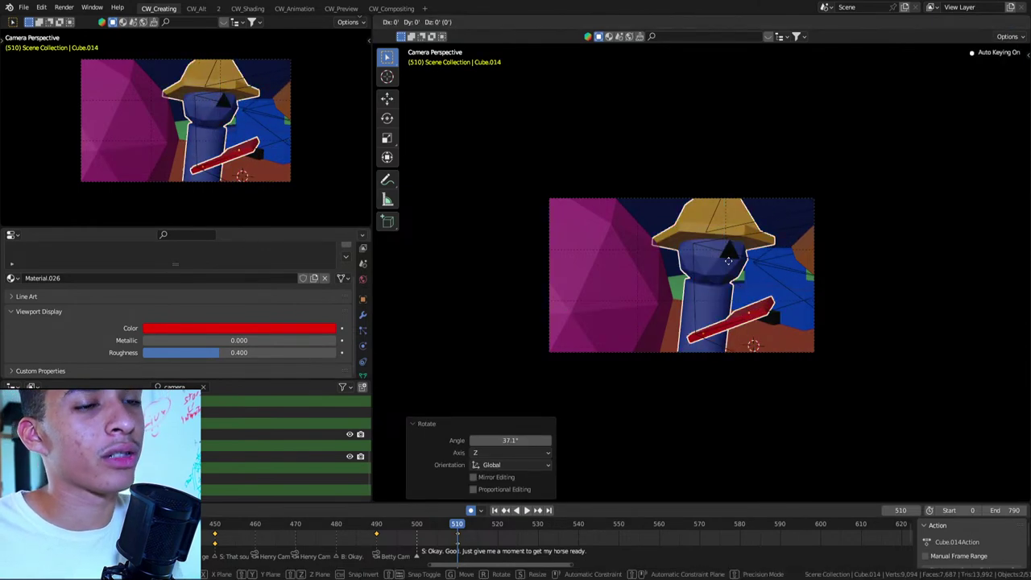
click(748, 256)
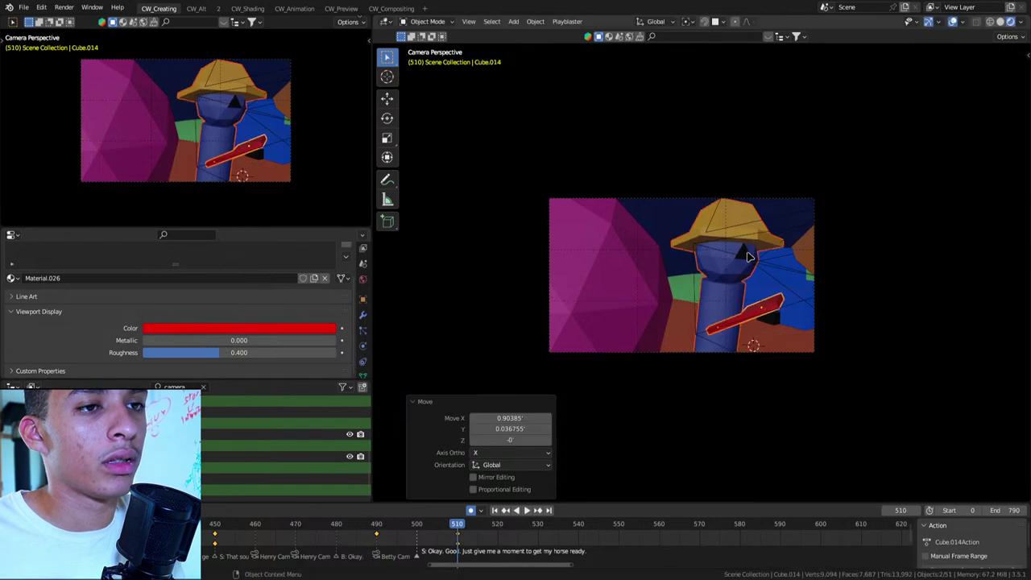
Tilt Spud slightly and raise him about 0.38 along Z
key(r)
click(791, 268)
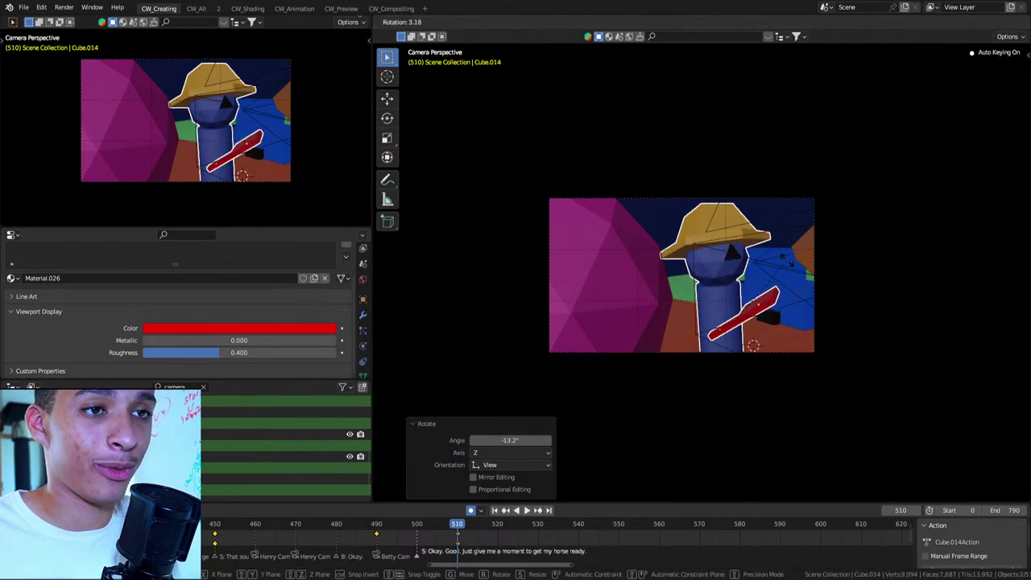
key(g)
key(z)
click(790, 253)
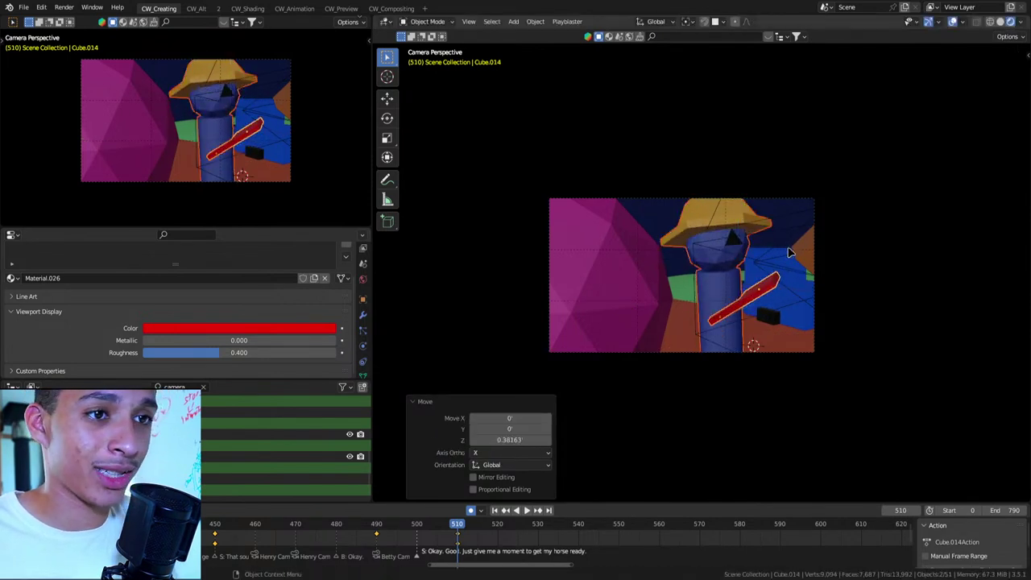
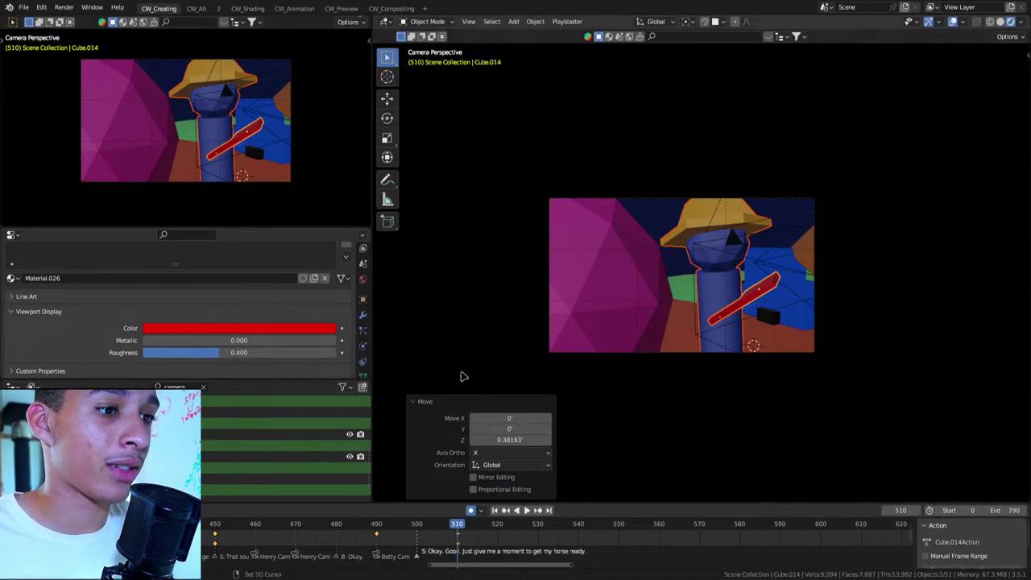
Undo, then at frame 510 tilt the blue body, lower it slightly and rotate it a little
key(ctrl+z)
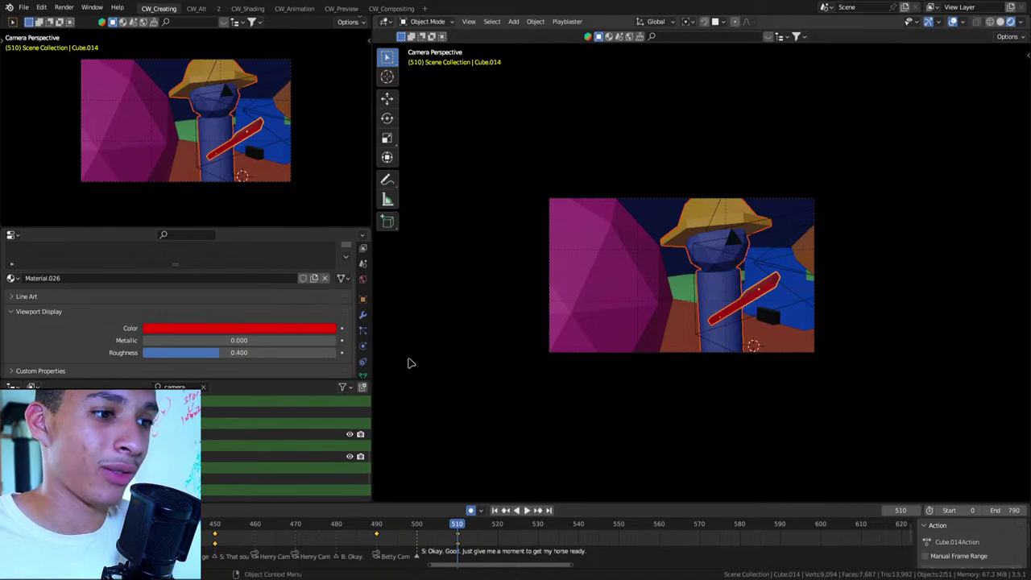
key(Up)
key(Down)
key(Down)
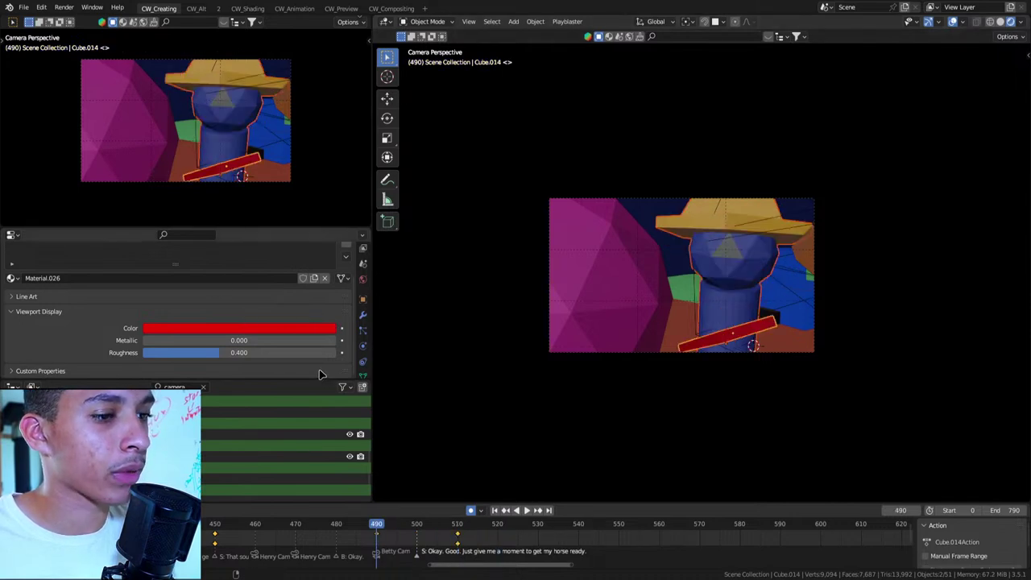
key(Up)
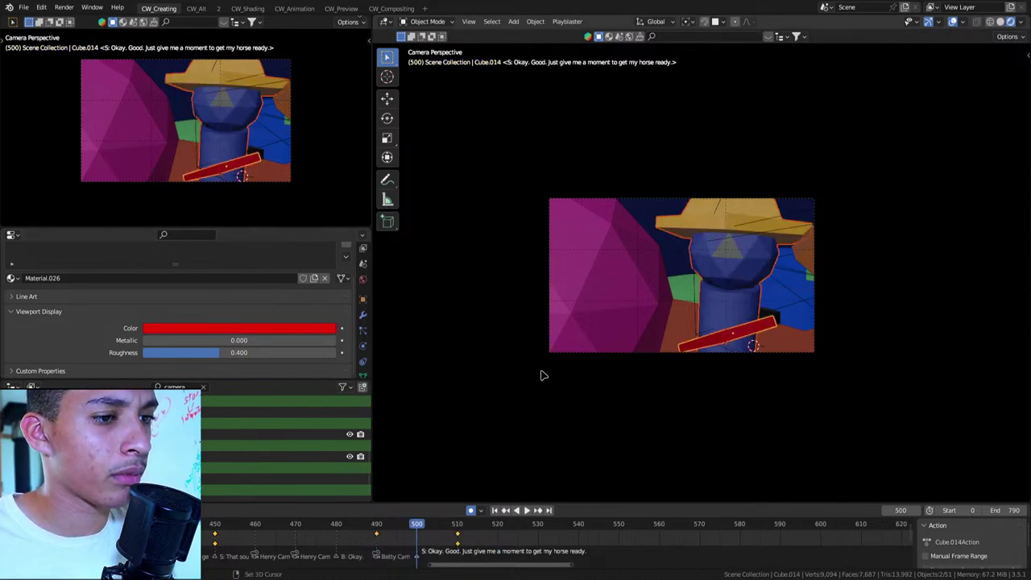
click(728, 288)
key(r)
key(Return)
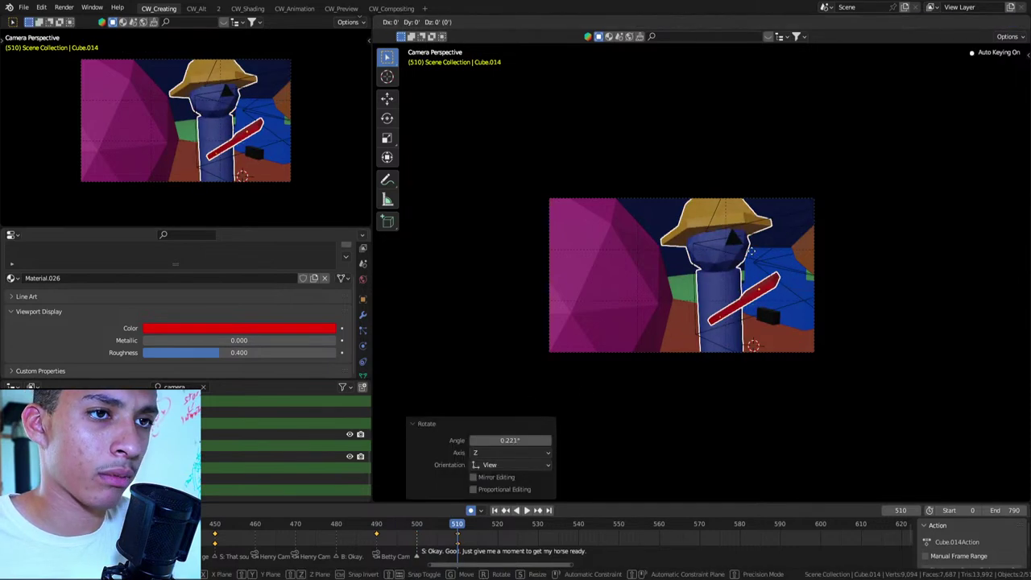
key(g)
key(z)
key(Return)
key(r)
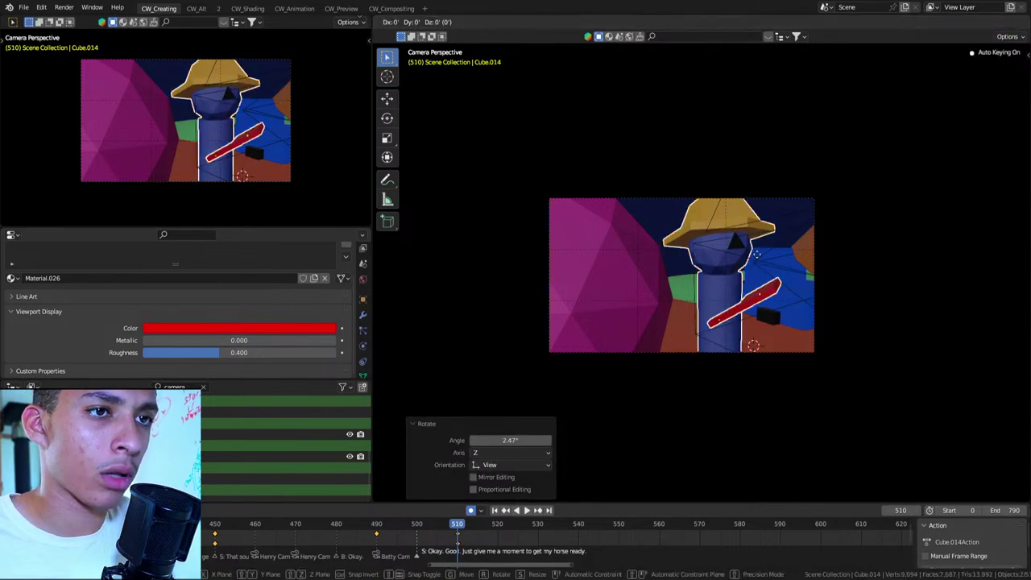
key(Return)
At frame 520, shift the body off the vertical axis and turn it 41.7° around Z
alt+scroll(666, 300, up, 10)
alt+scroll(685, 330, down, 10)
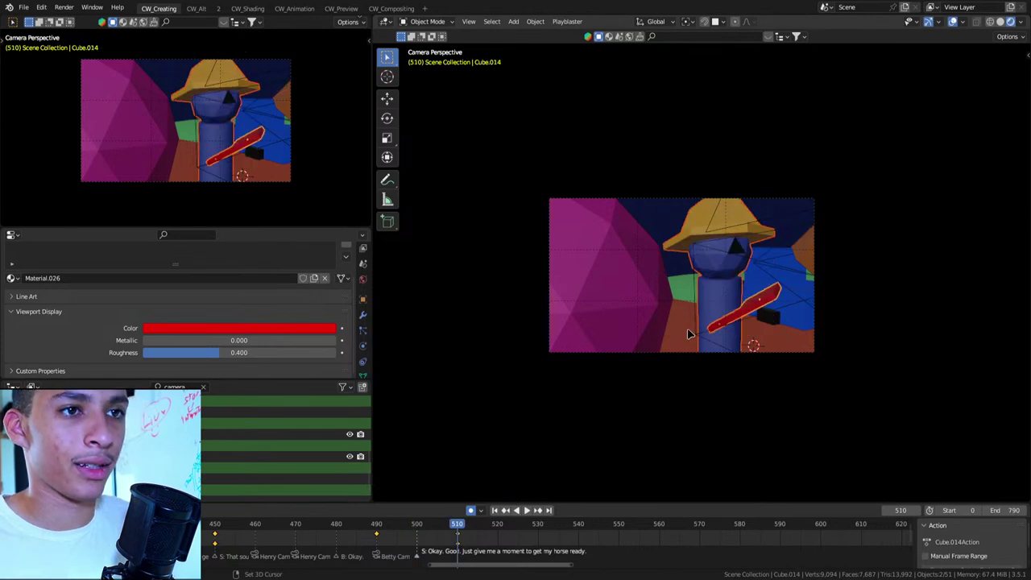
alt+scroll(722, 328, down, 10)
key(g)
key(z)
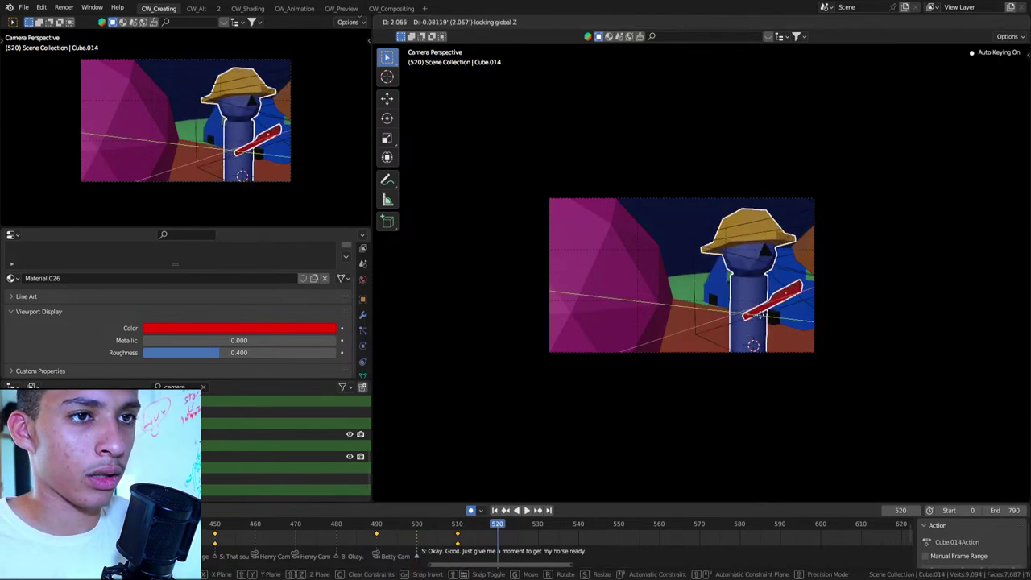
key(Return)
key(r)
key(z)
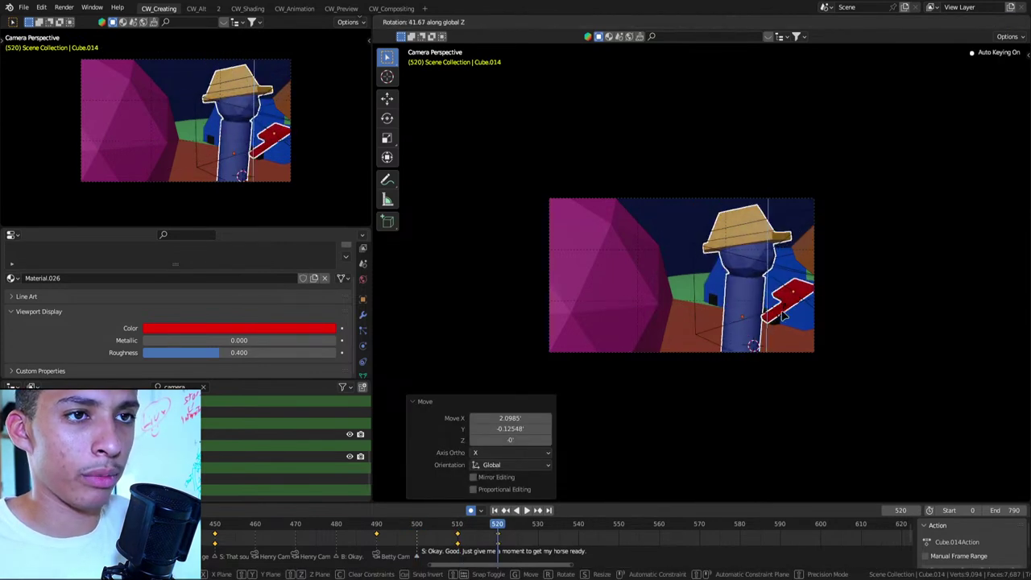
key(Return)
Review the motion from frame 500 to 520, then switch to the screenplay
mouse_move(685, 290)
middle_down()
mouse_move(671, 258)
mouse_move(759, 292)
mouse_move(715, 234)
middle_up()
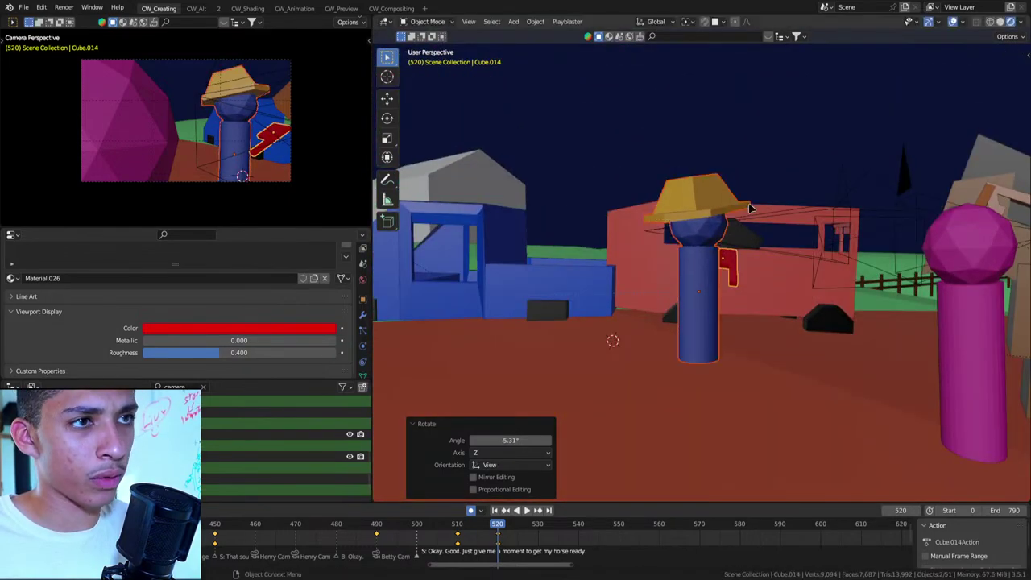
key(Left)
key(Left)
key(Left)
key(Left)
key(Left)
key(Left)
key(Right)
key(Right)
key(Right)
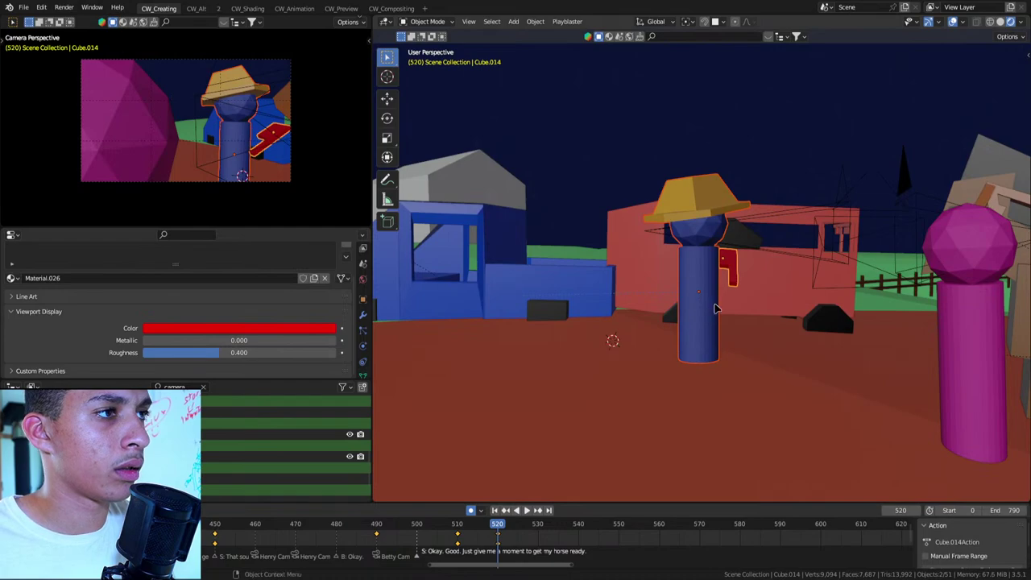
key(alt+Tab)
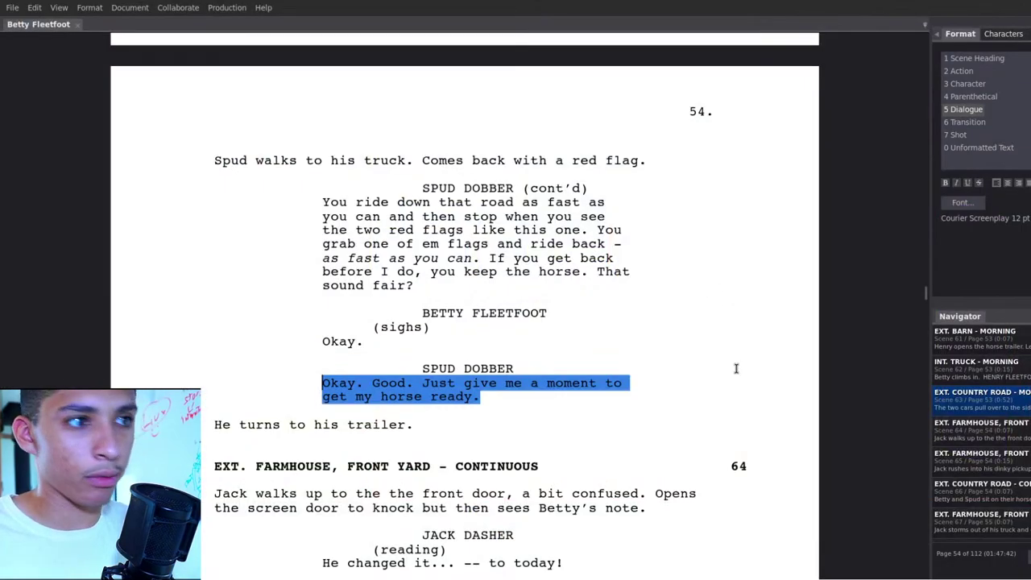
scroll(424, 426, down, 3)
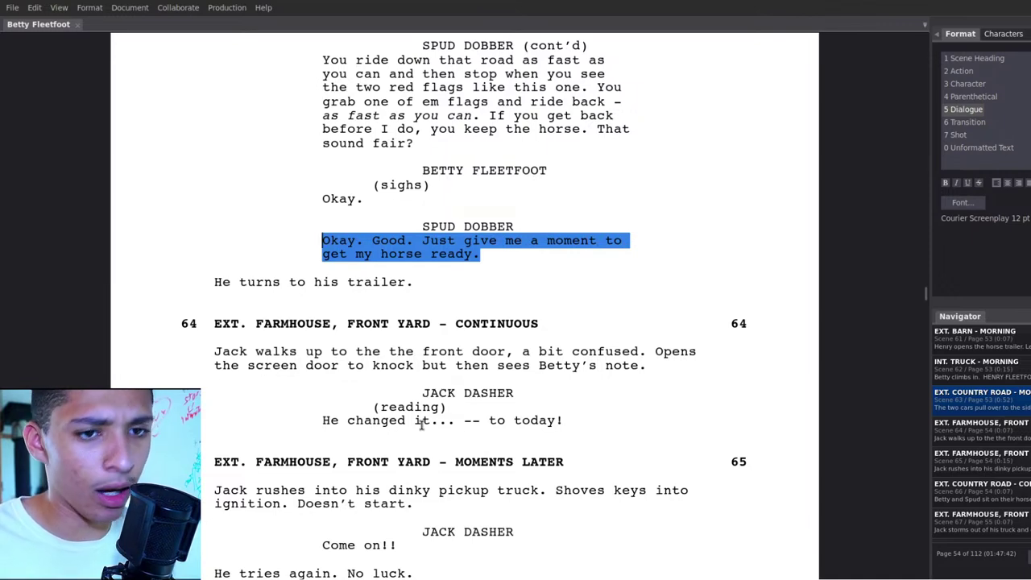
scroll(417, 419, up, 4)
scroll(410, 405, down, 3)
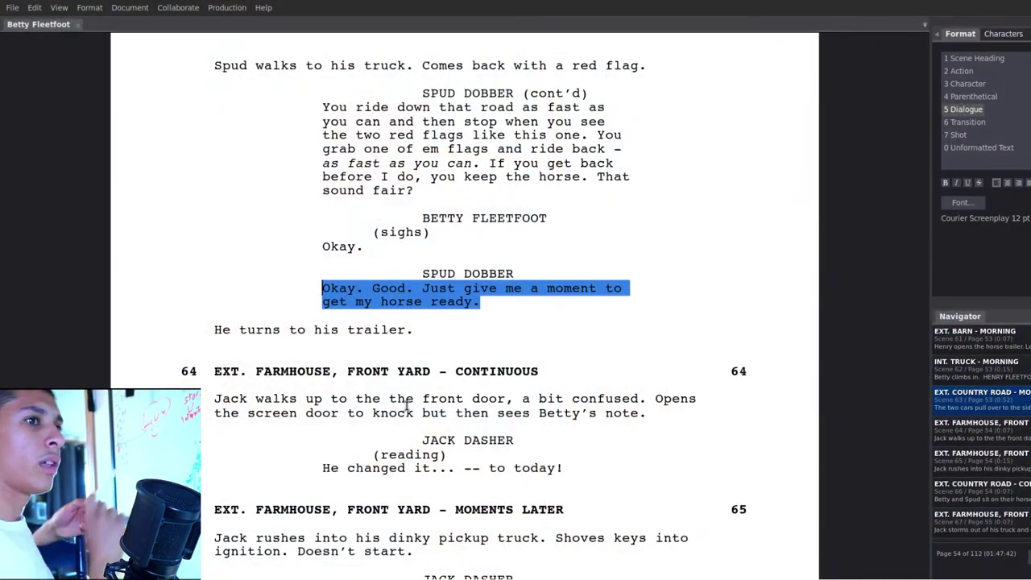
scroll(419, 433, down, 10)
scroll(418, 433, up, 10)
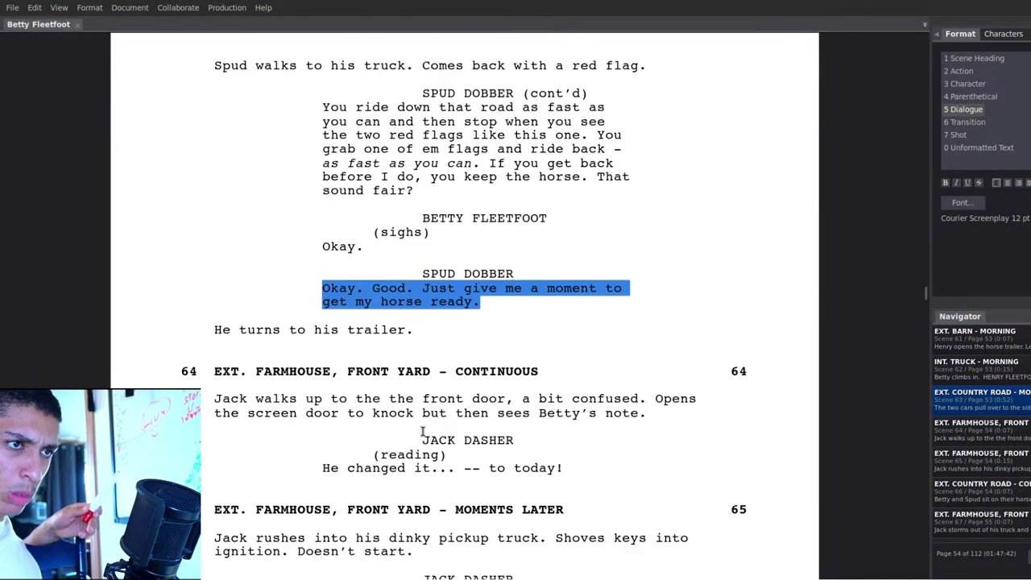
scroll(427, 434, down, 2)
scroll(427, 434, down, 4)
scroll(435, 435, up, 7)
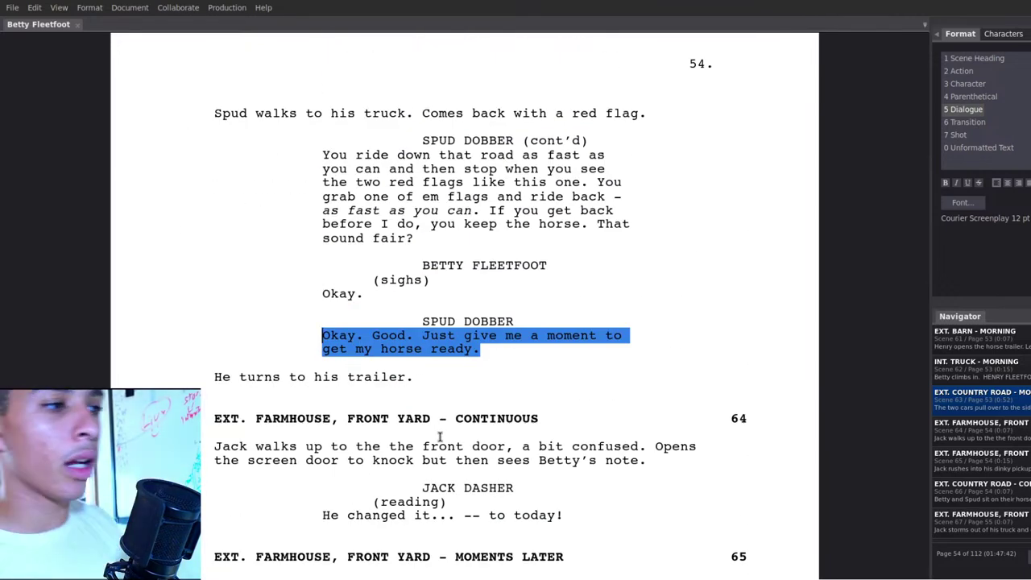
scroll(456, 454, down, 1)
scroll(636, 361, up, 3)
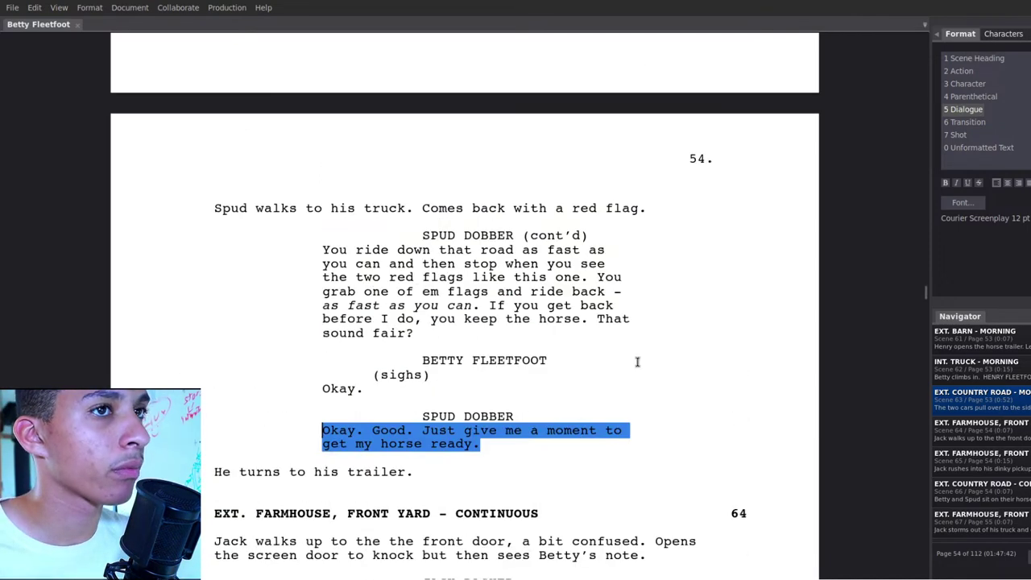
scroll(612, 239, down, 1)
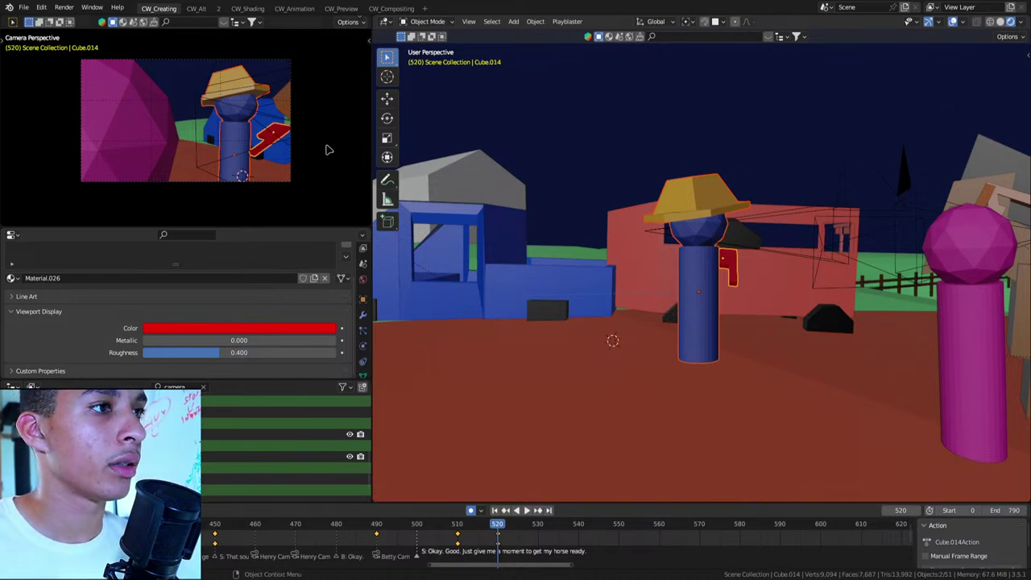
Save the file and make frame 530 the animation's end frame
key(ctrl+s)
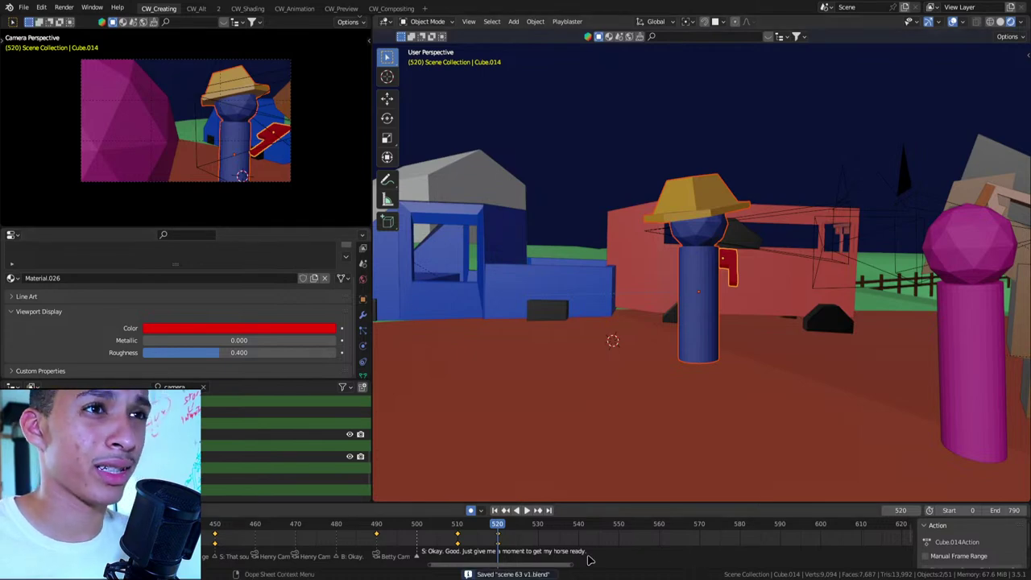
key(Up)
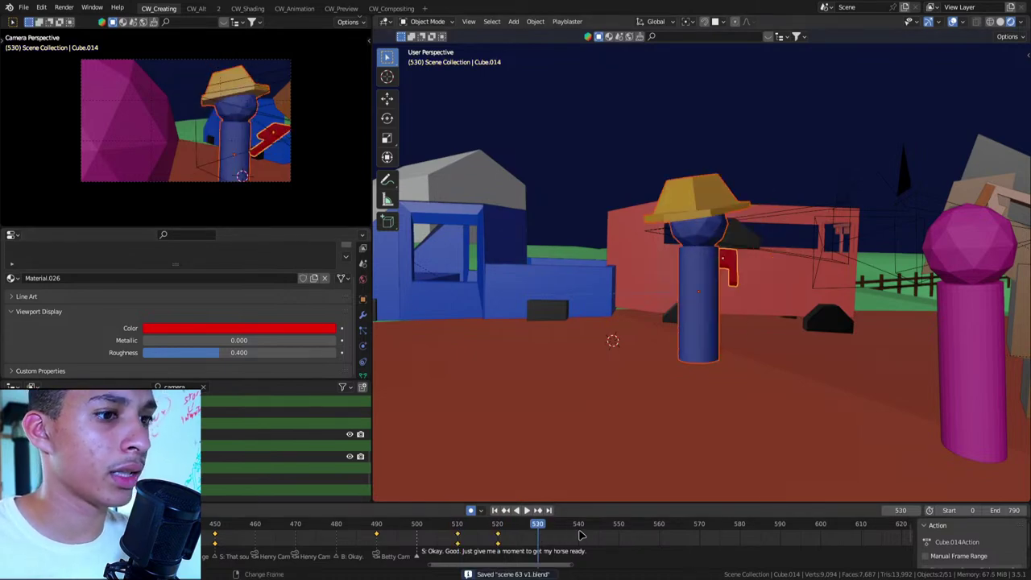
key(ctrl+End)
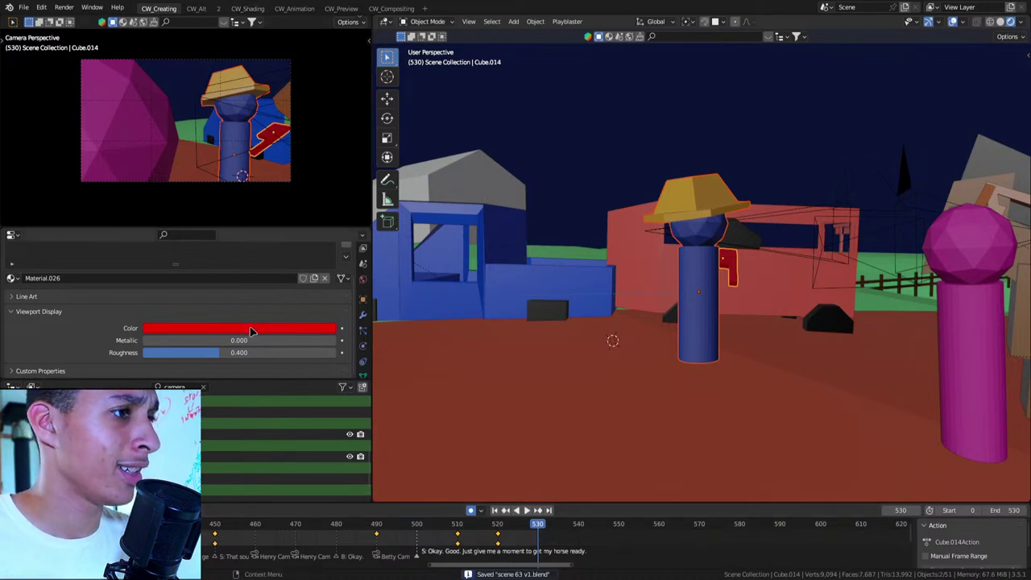
Change the render output path to //output/scene 63 previs and save the file
key(ctrl+space)
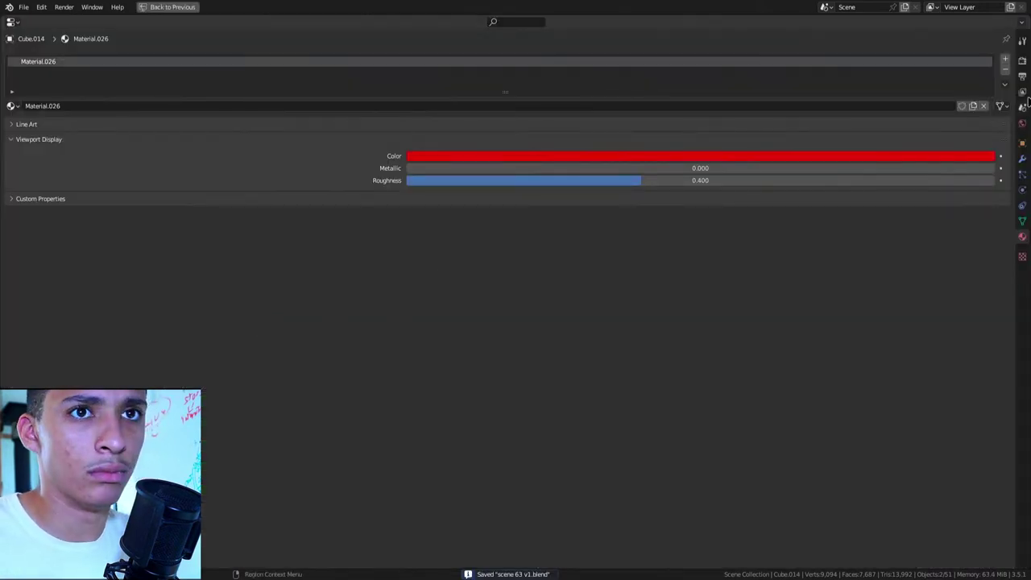
click(1022, 60)
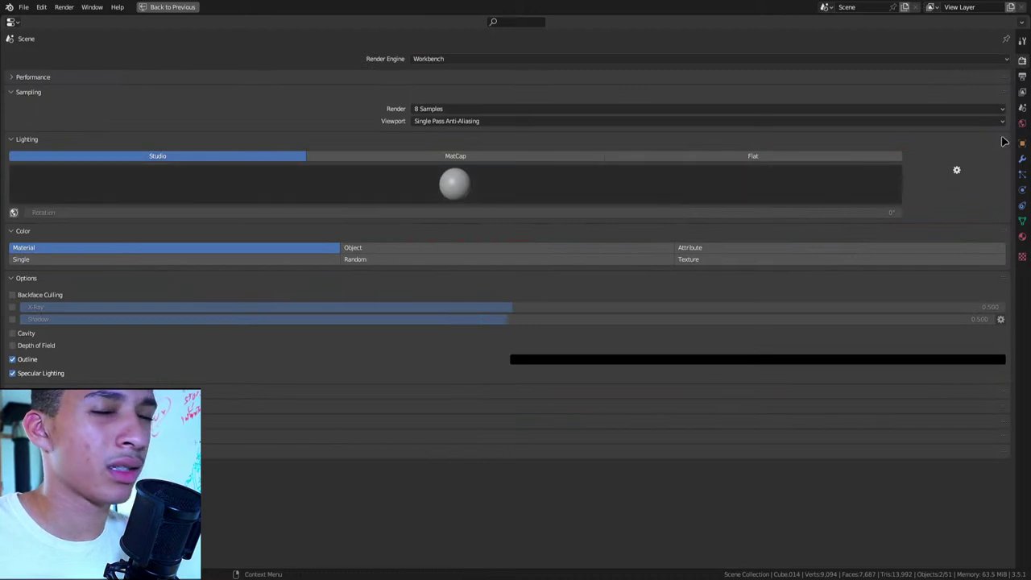
click(1023, 77)
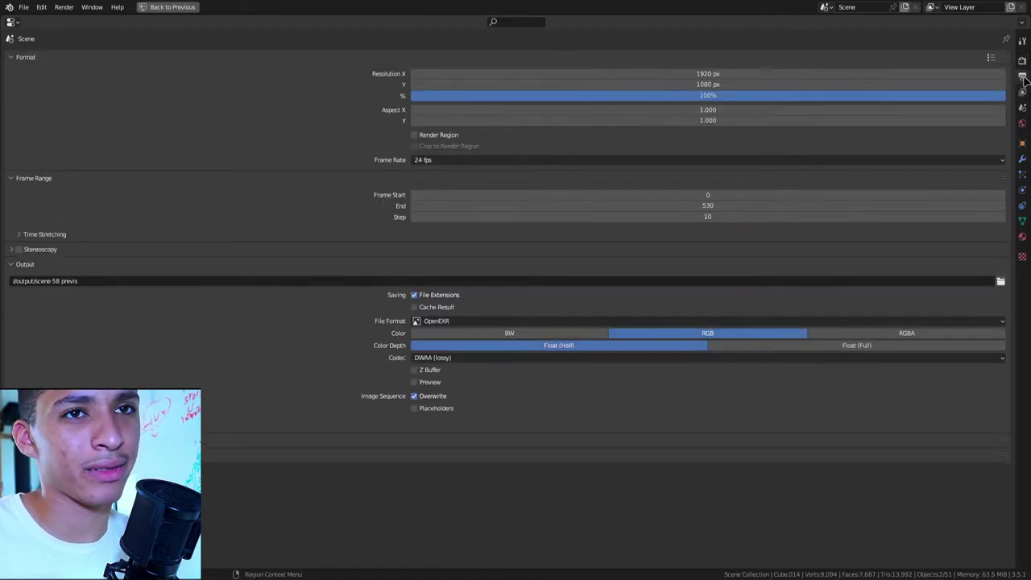
double_click(56, 279)
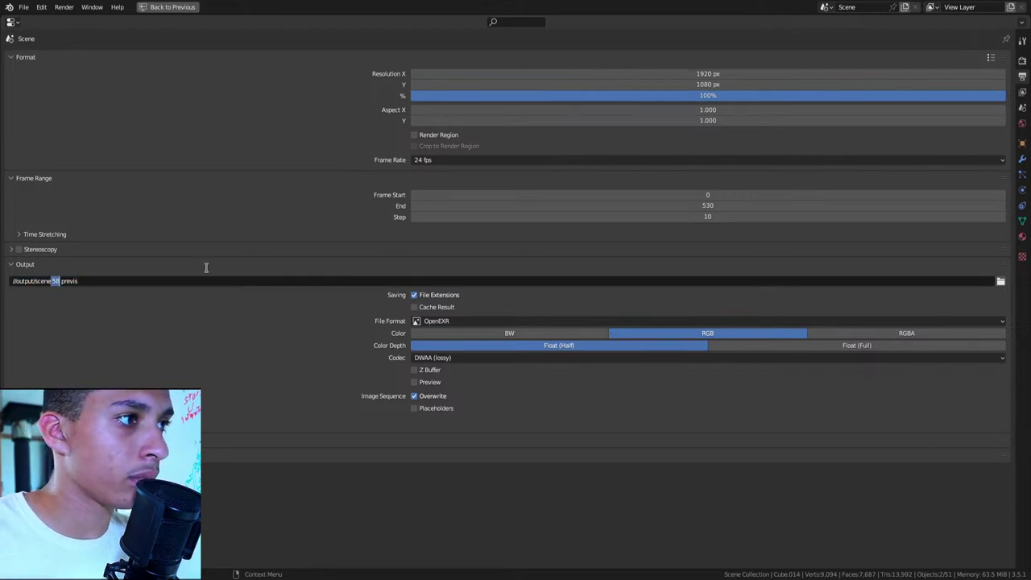
text(63)
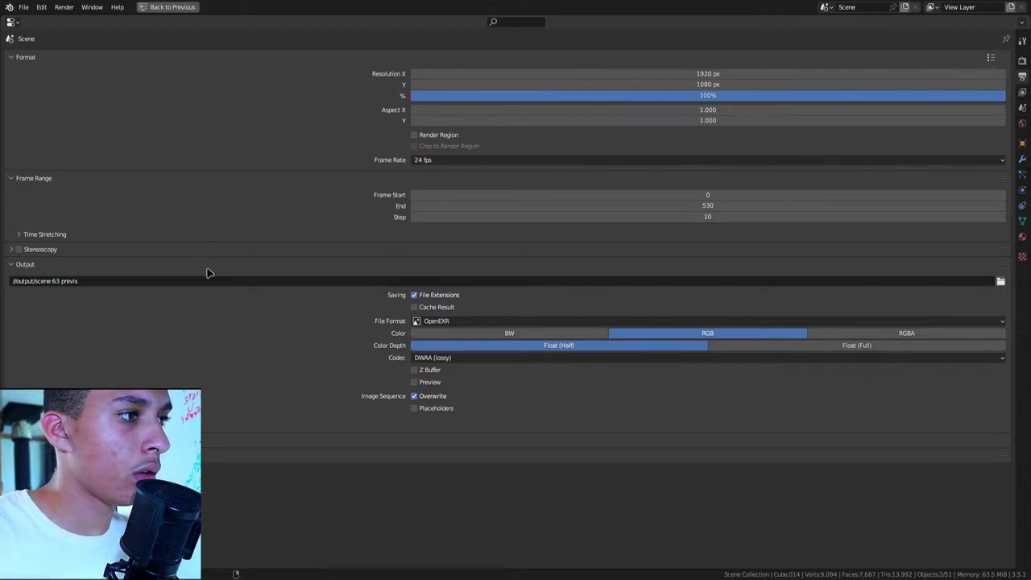
key(ctrl+s)
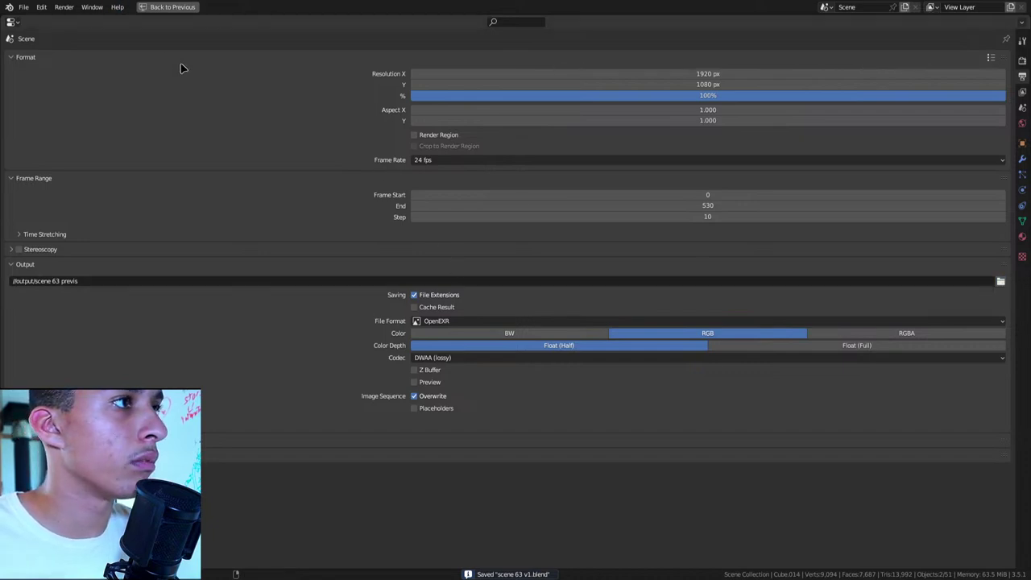
key(ctrl+space)
click(63, 7)
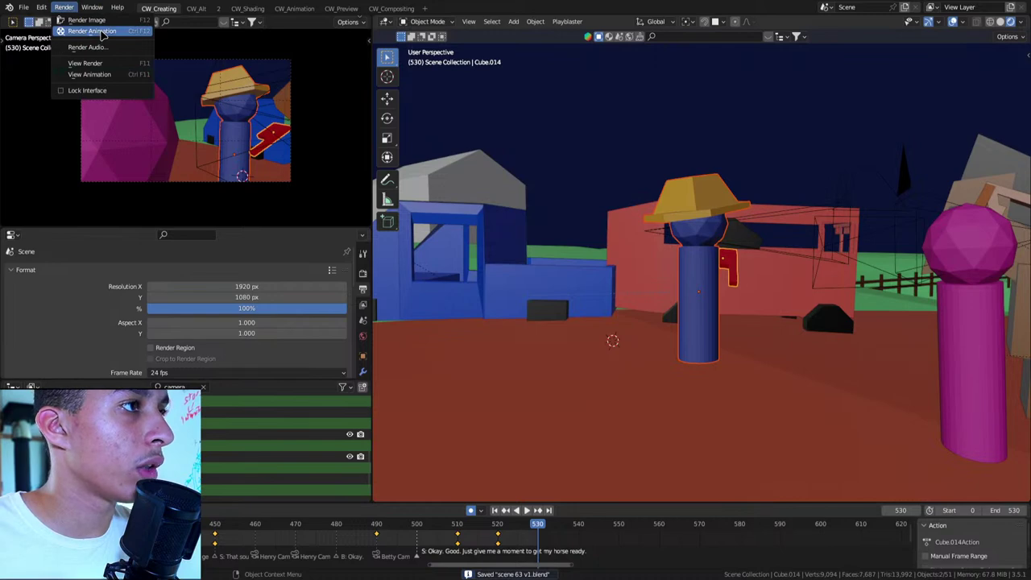
Start rendering the whole animation with Render Animation
click(113, 32)
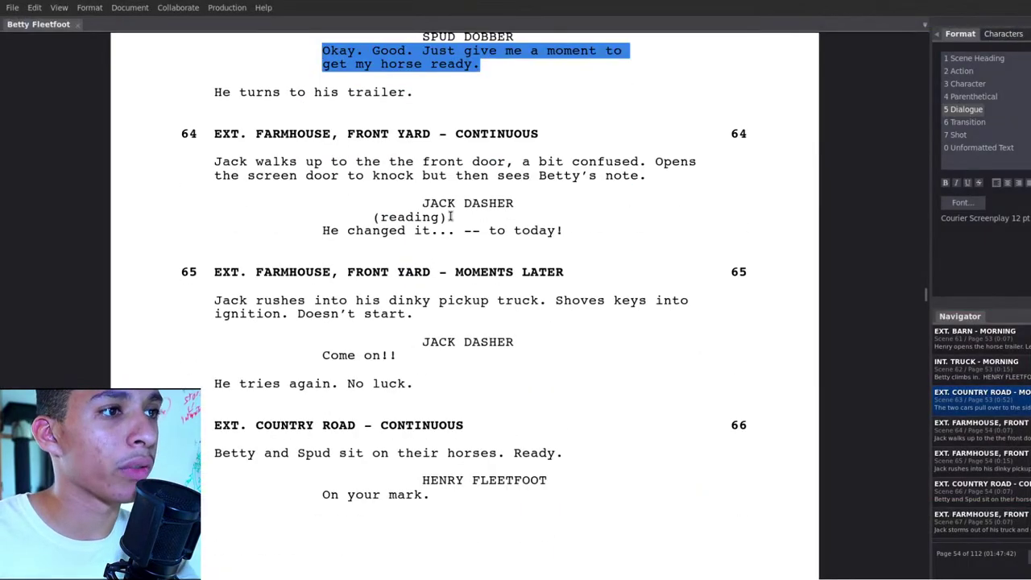
Read scene 64, EXT. FARMHOUSE, FRONT YARD - CONTINUOUS, with Jack's dialogue
click(451, 217)
click(572, 229)
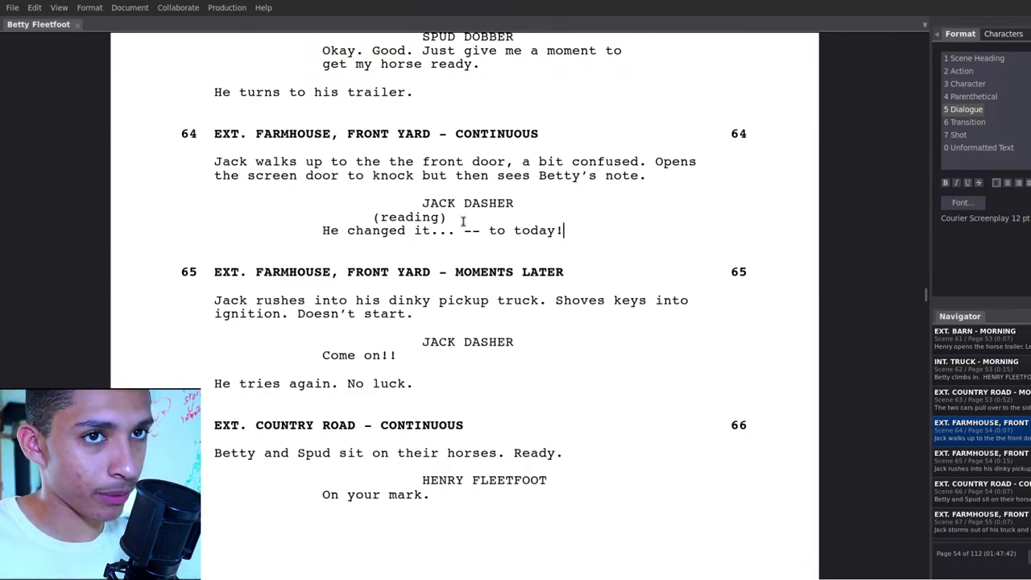
click(215, 161)
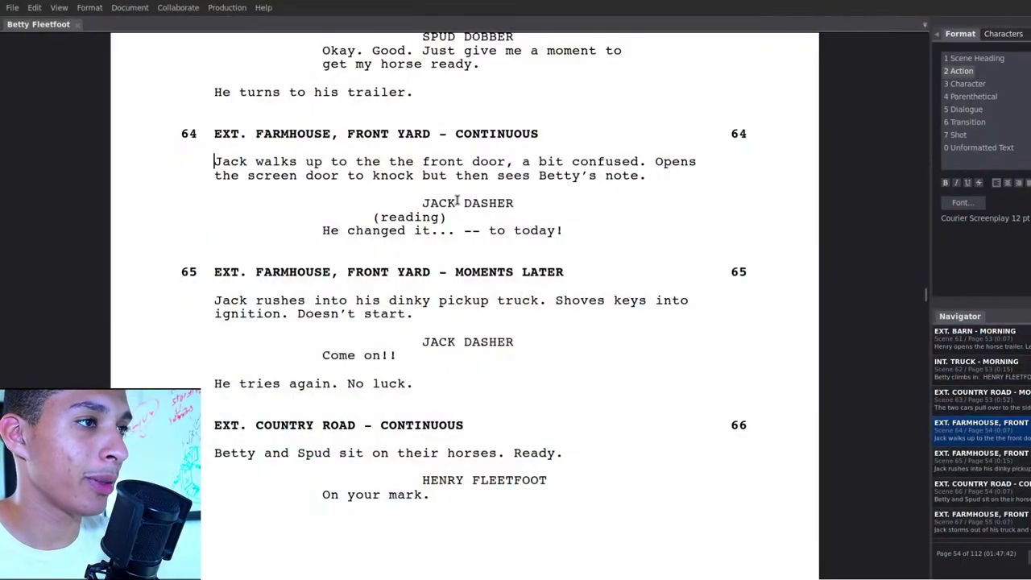
scroll(457, 200, up, 2)
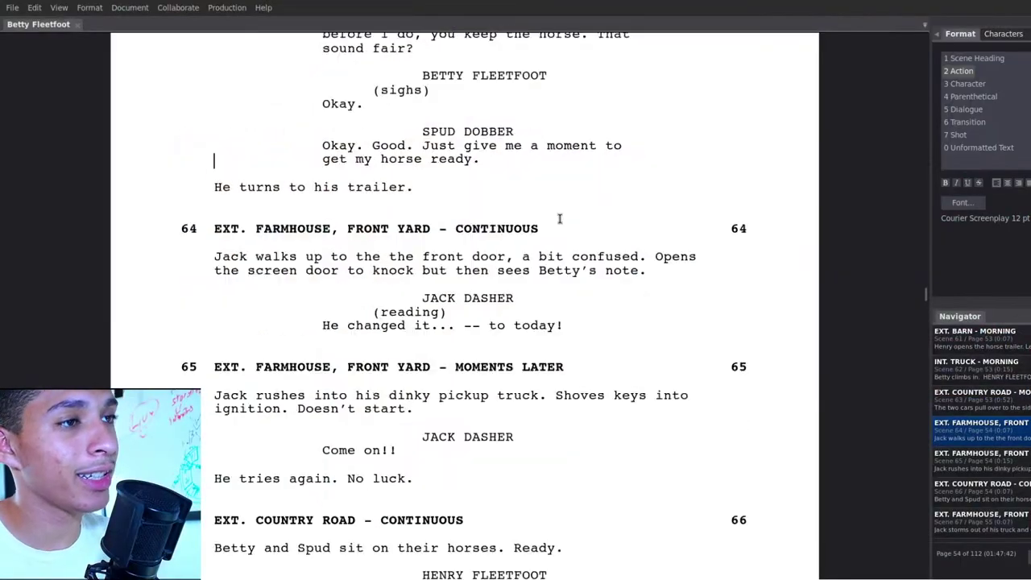
scroll(458, 200, up, 3)
scroll(457, 200, up, 3)
scroll(441, 212, down, 2)
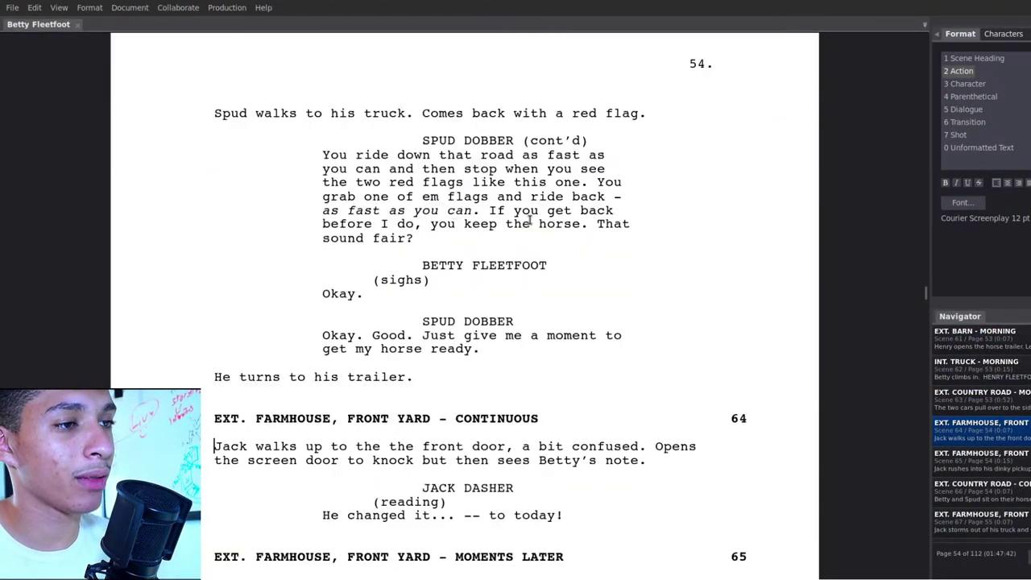
scroll(416, 280, down, 3)
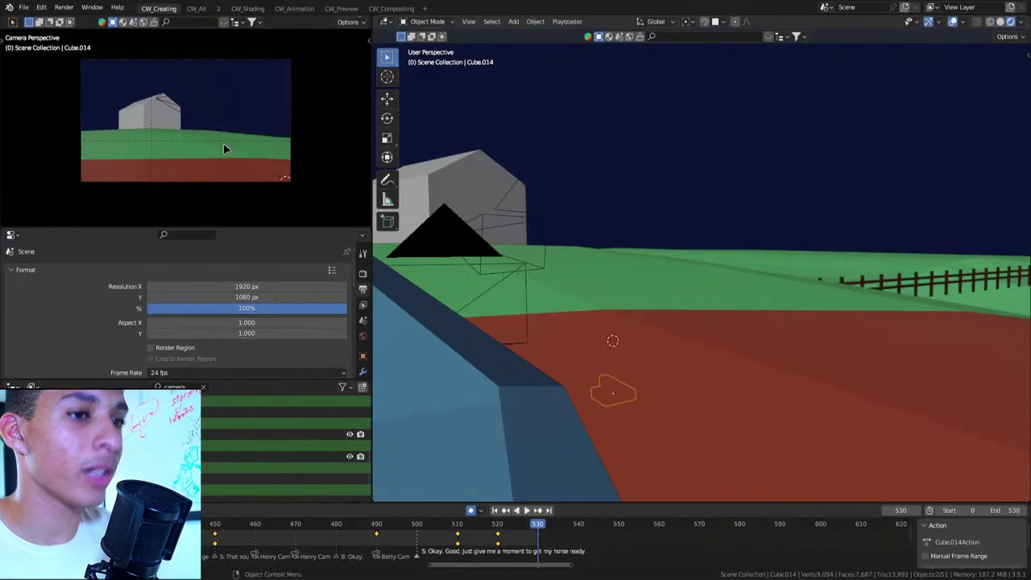
Save scene 63 v1.blend and show the splash screen with recent files
key(ctrl+s)
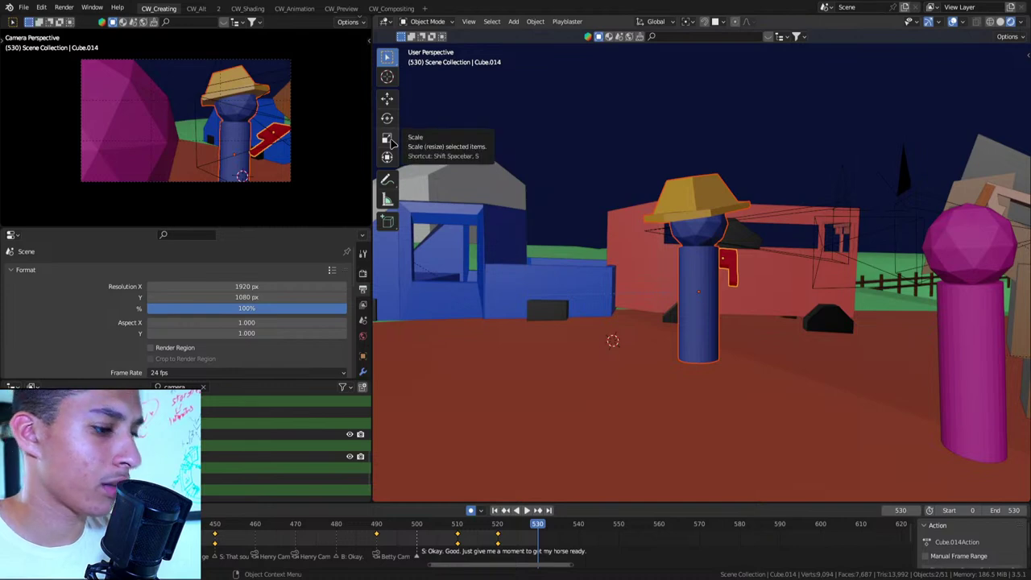
key(ctrl+s)
click(10, 8)
click(32, 20)
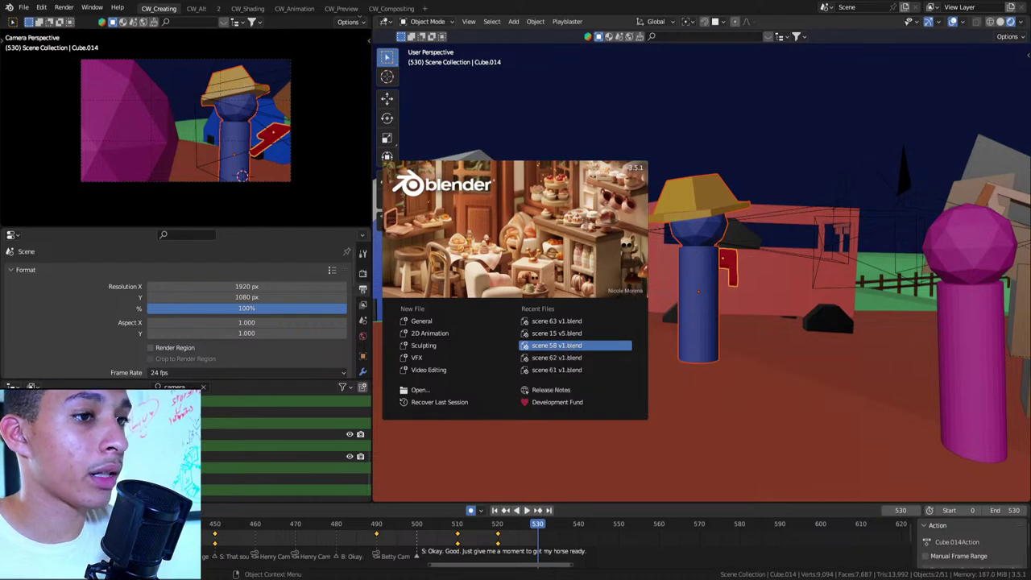
Open scene 58 v1.blend and copy the Jack sphere and its Jack text
click(564, 345)
middle_drag(558, 340, 684, 271)
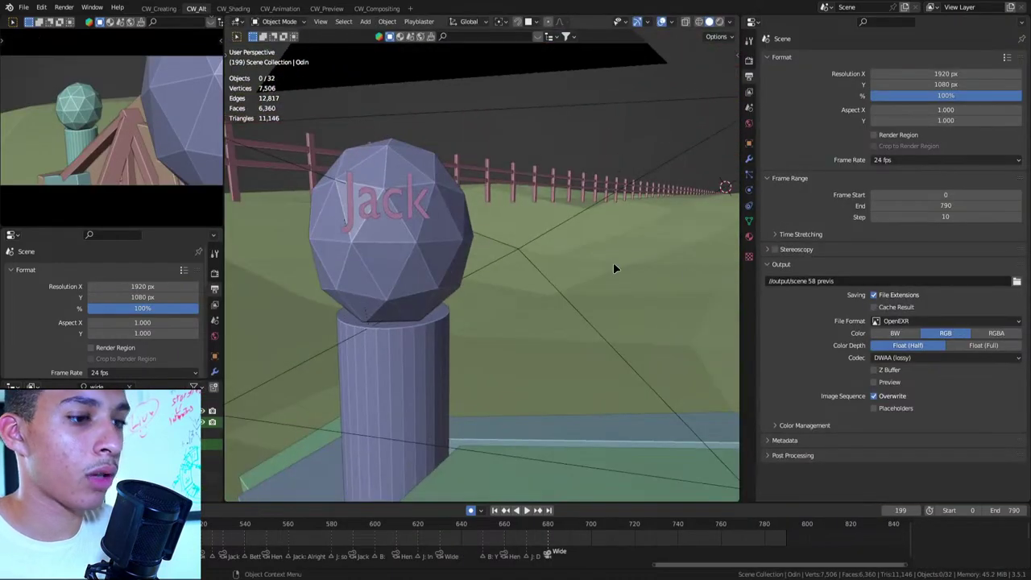
click(374, 239)
shift+click(385, 201)
key(ctrl+c)
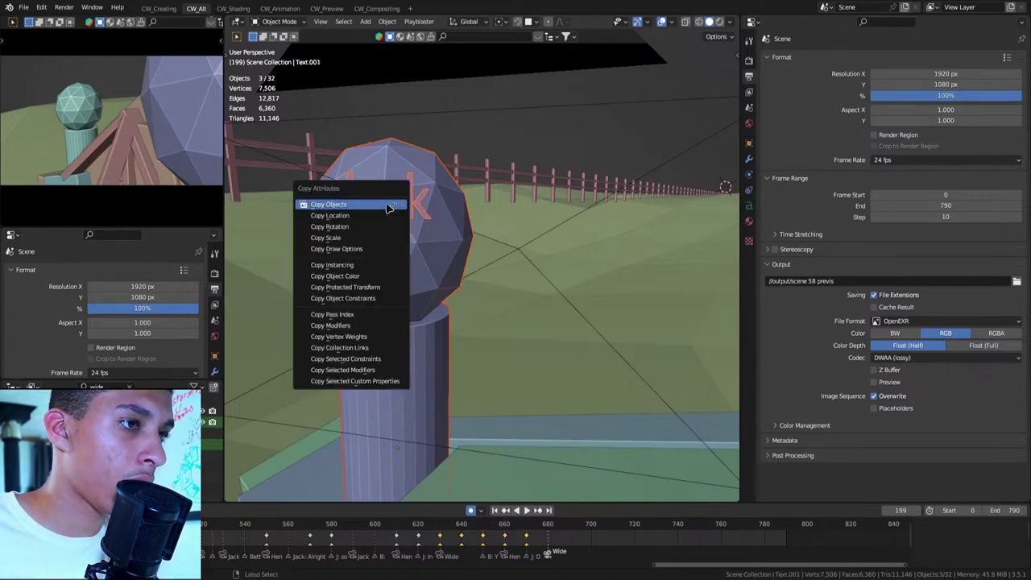
click(387, 206)
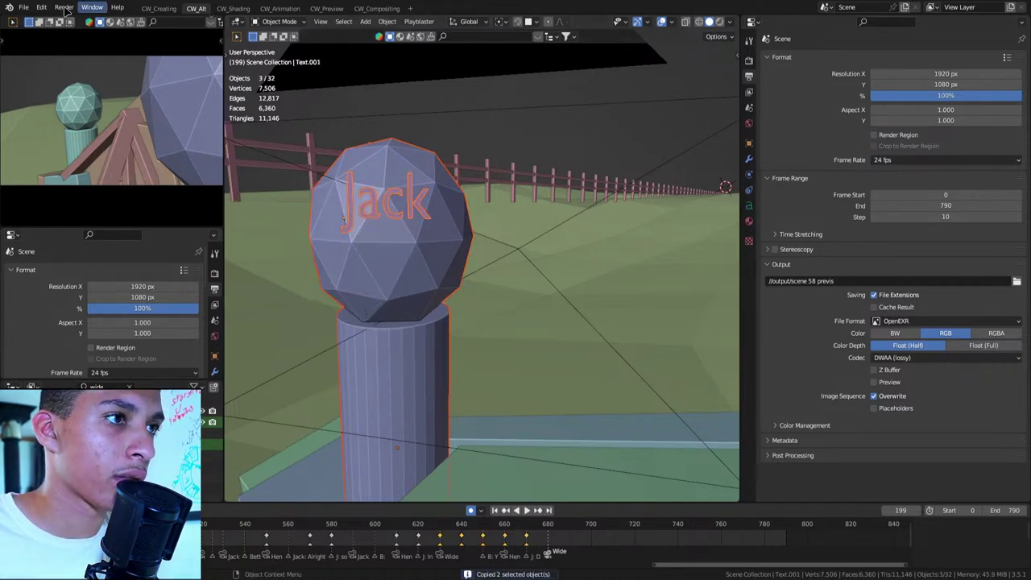
Open scene 62 without saving scene 58, and save it as scene 64 v1.blend
click(9, 8)
click(24, 17)
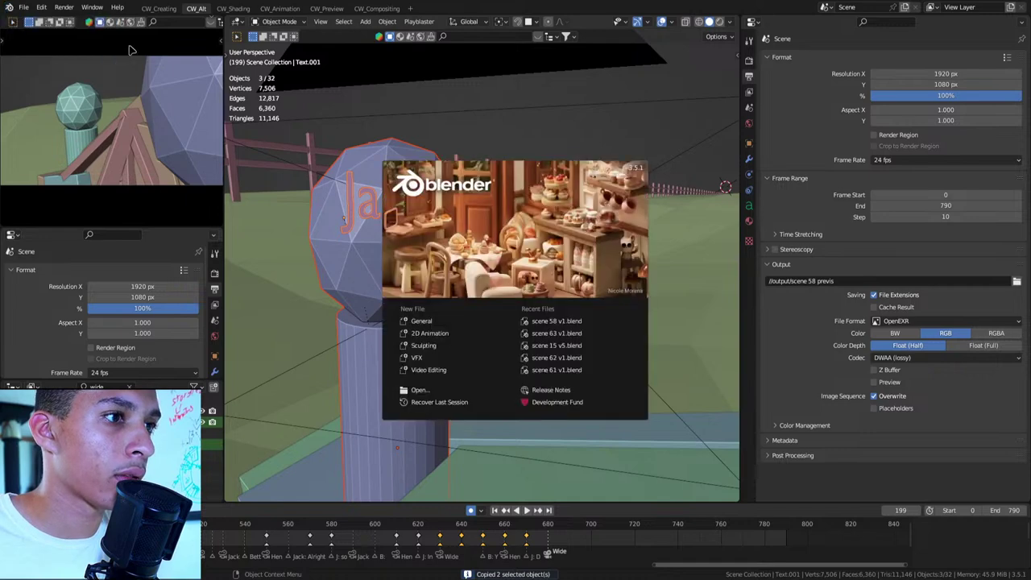
click(559, 357)
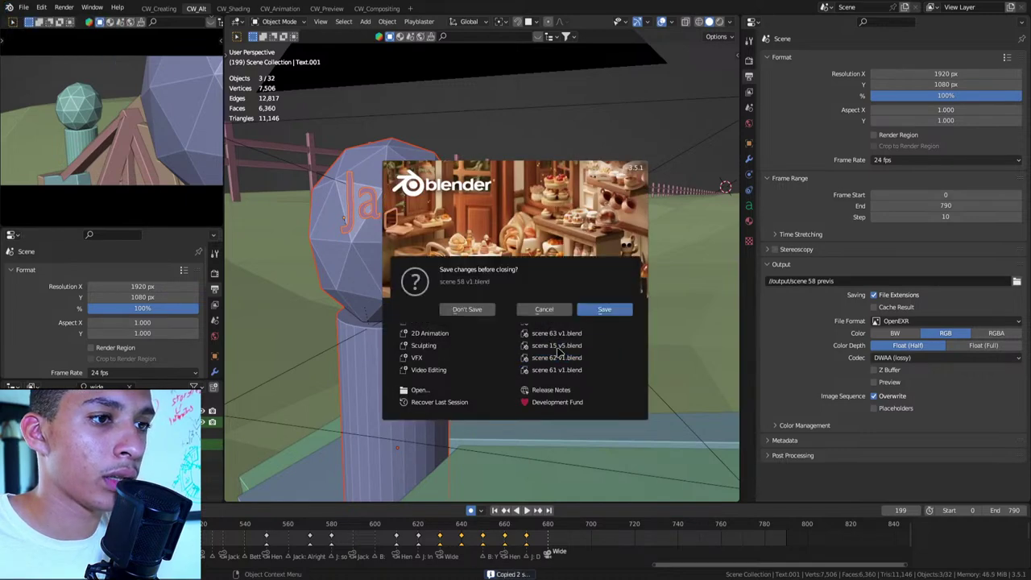
click(469, 310)
scroll(483, 302, down, 5)
scroll(507, 283, up, 2)
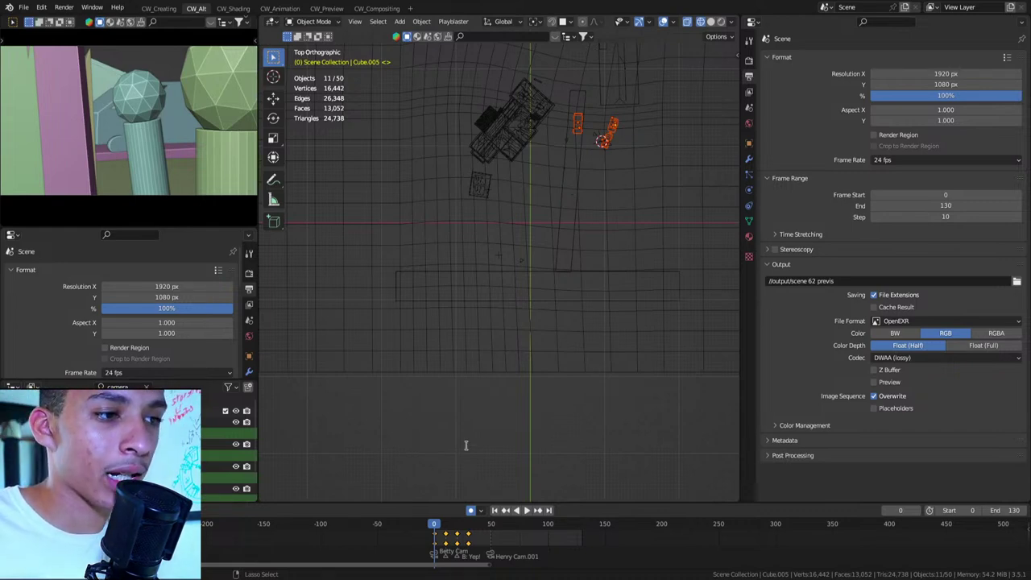
key(ctrl+s)
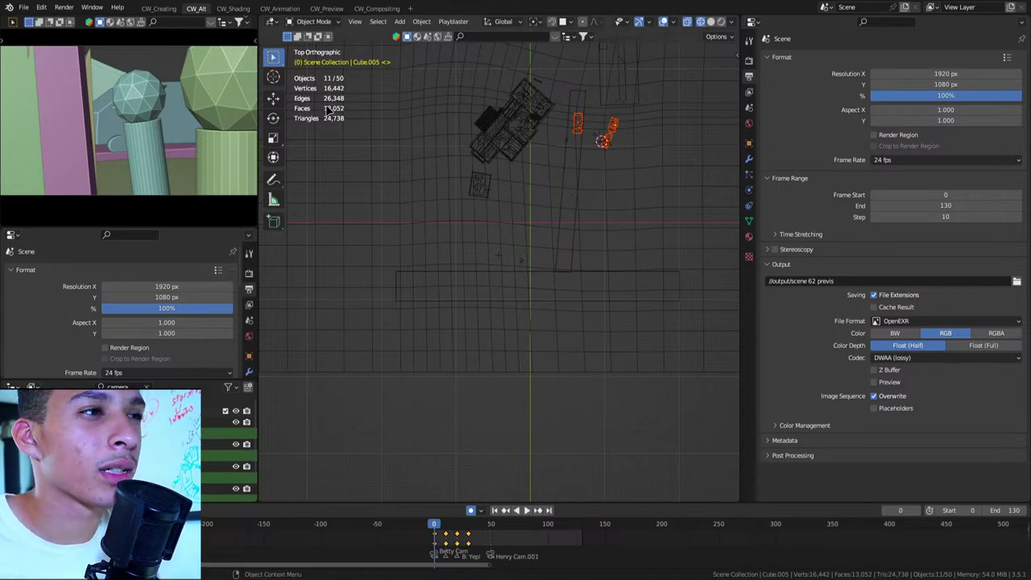
key(ctrl+s)
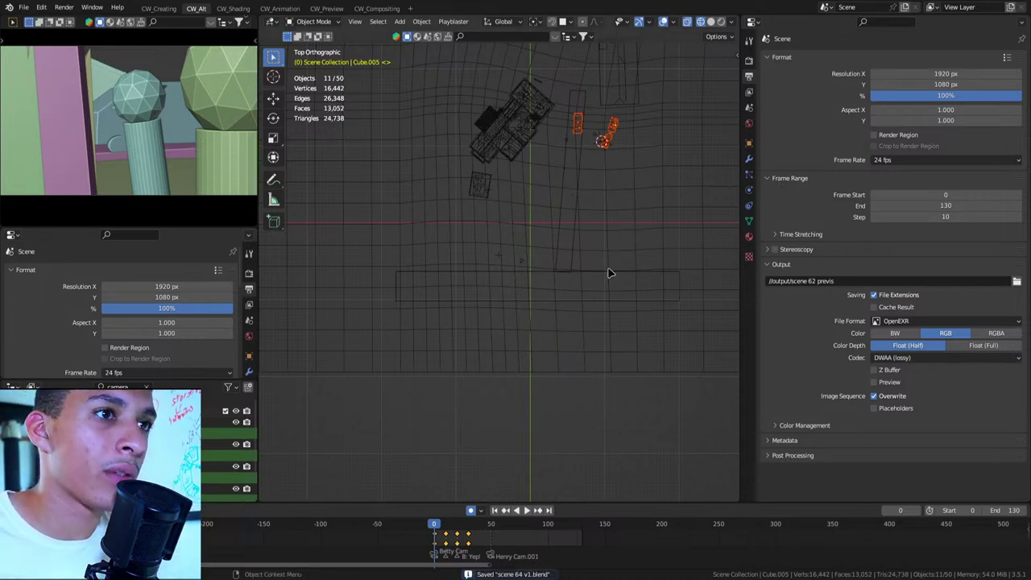
Look through the scene camera and set both viewports to solid shading
mouse_move(610, 272)
middle_down()
mouse_move(644, 237)
mouse_move(598, 305)
middle_up()
key(KP_0)
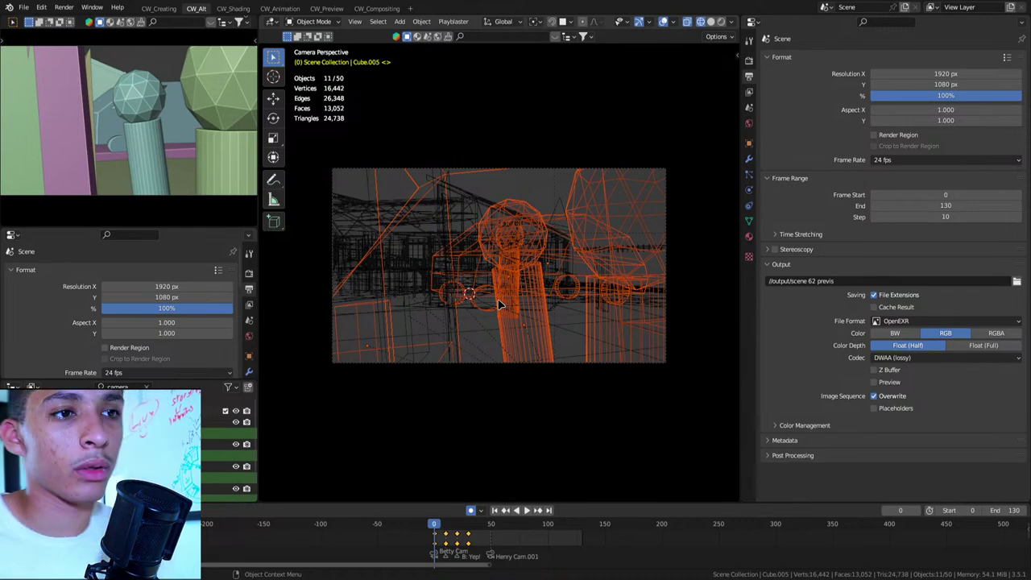
key(ctrl+s)
scroll(614, 255, up, 5)
scroll(614, 254, down, 5)
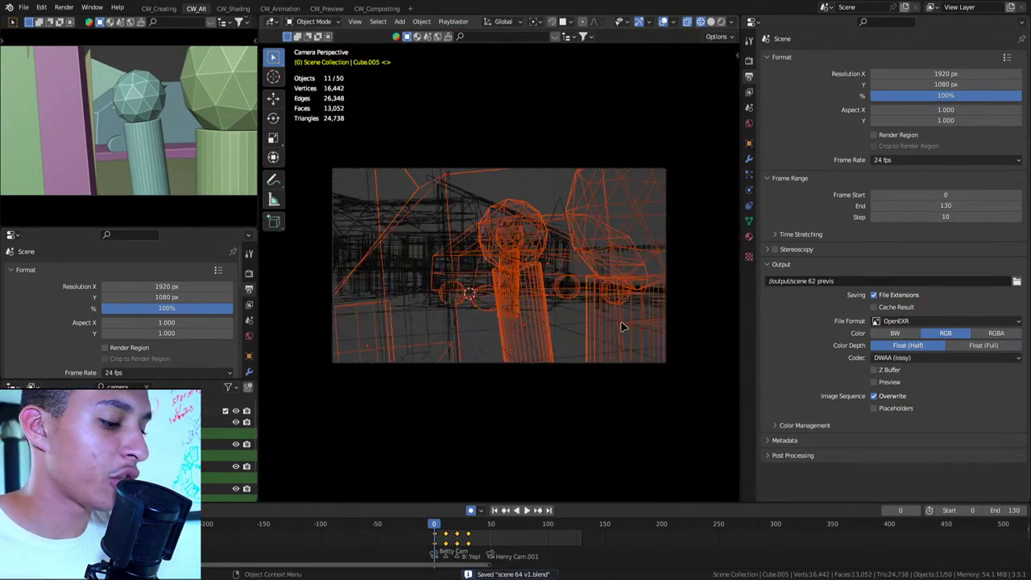
key(z)
click(603, 373)
key(z)
click(49, 63)
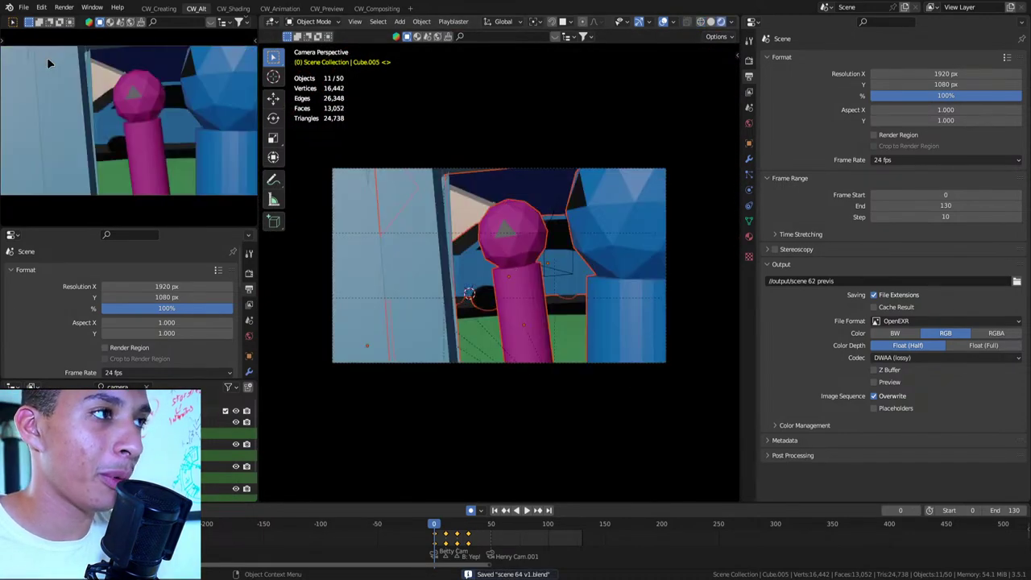
scroll(545, 218, down, 3)
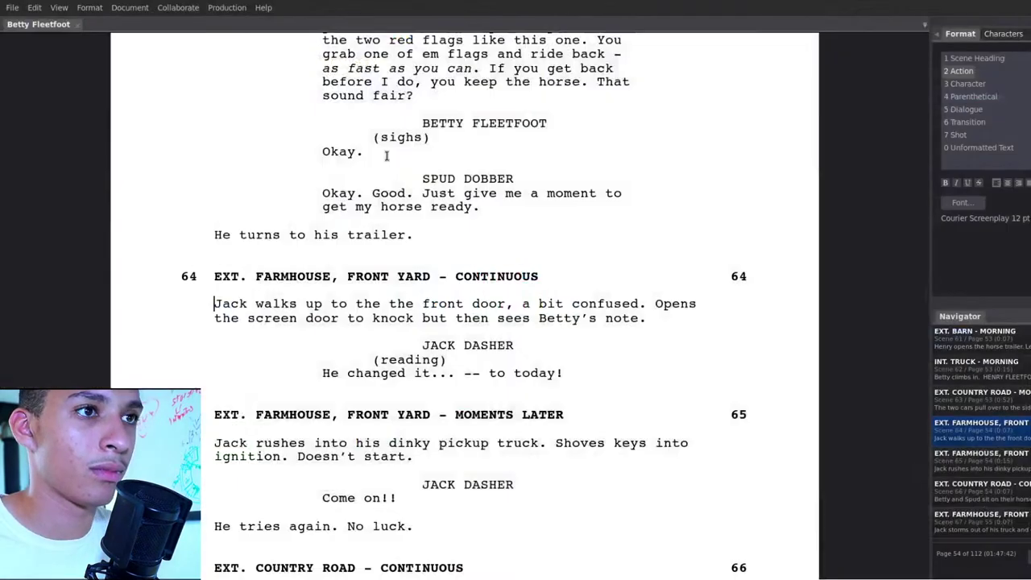
scroll(229, 242, down, 3)
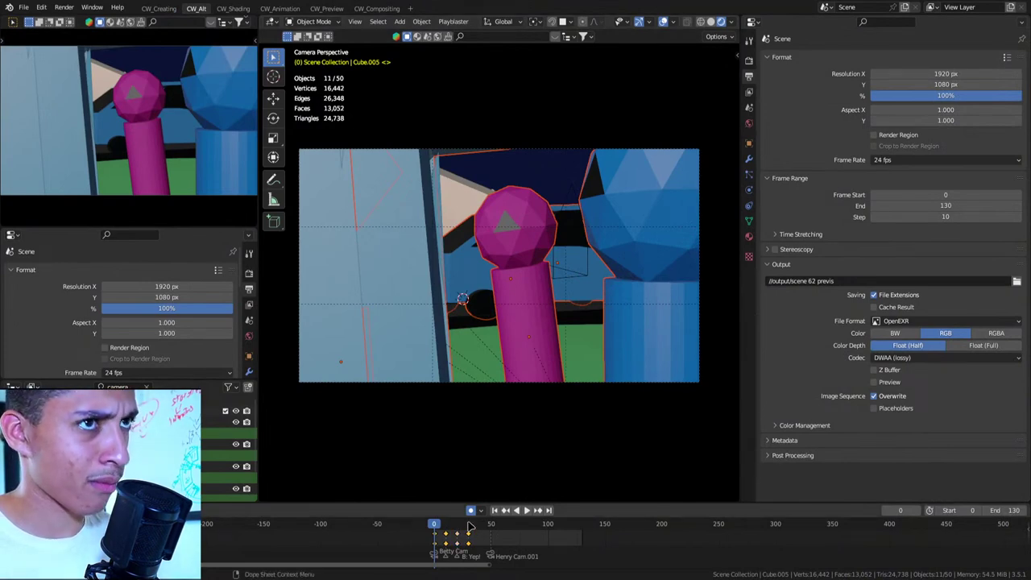
Select all, set the output path to //output/scene 64 previs, and save scene 64 v1.blend
click(465, 542)
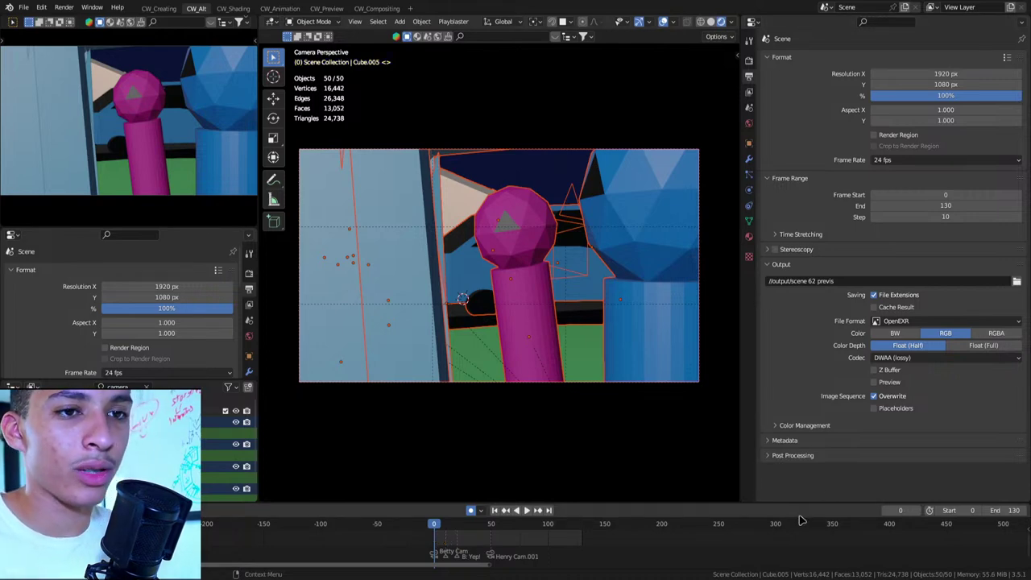
click(812, 281)
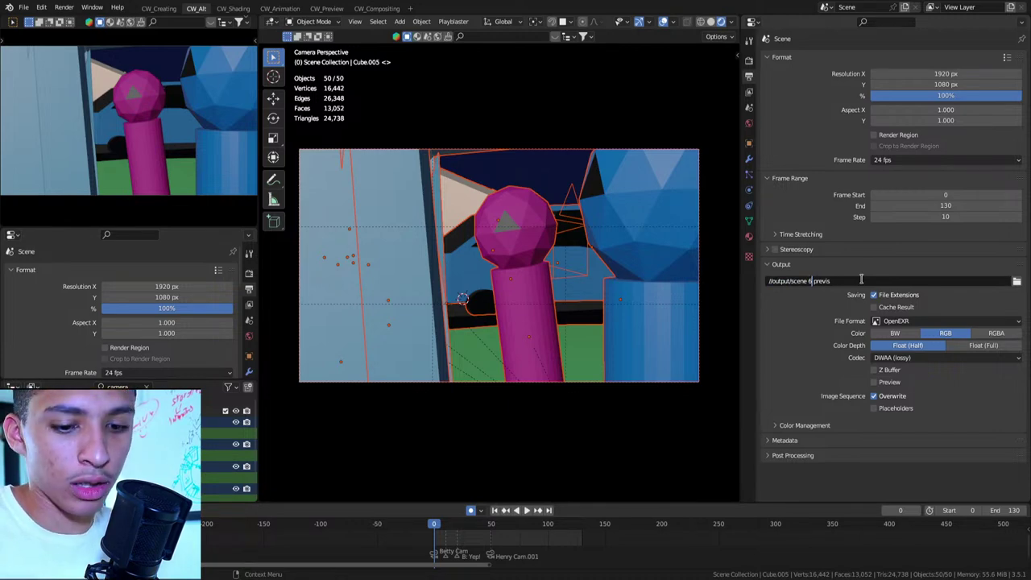
text(4)
key(Return)
key(ctrl+s)
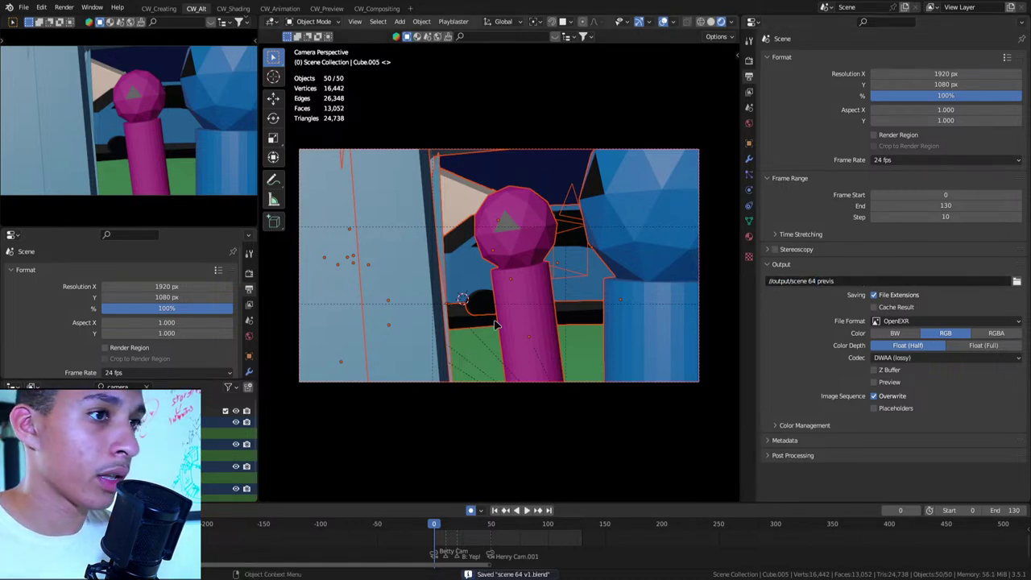
key(KP_0)
Deselect everything, then select and frame the thin figure beside the house
scroll(558, 269, down, 5)
scroll(558, 270, down, 5)
scroll(556, 266, down, 5)
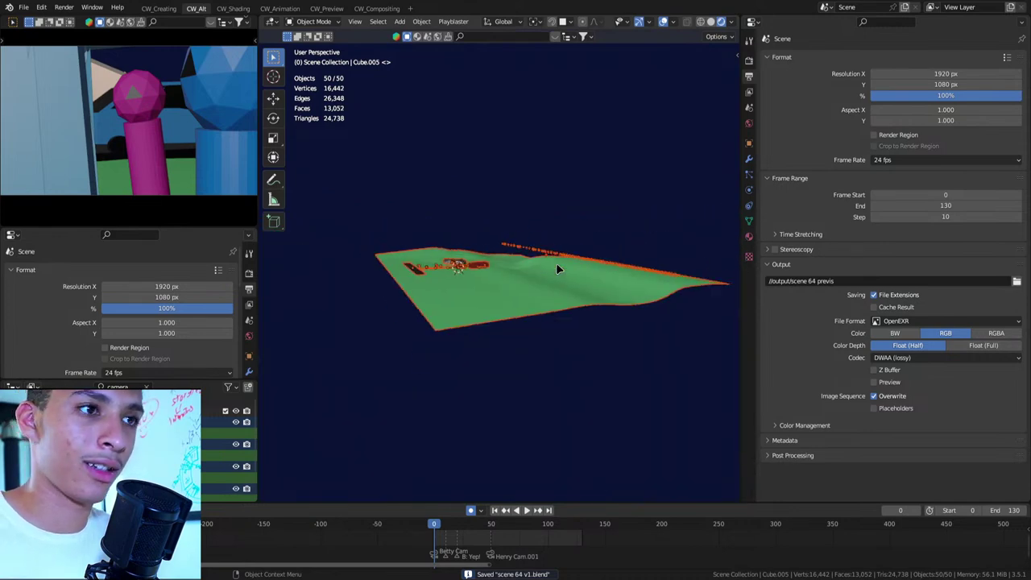
scroll(447, 310, up, 5)
scroll(441, 299, up, 3)
scroll(407, 307, up, 3)
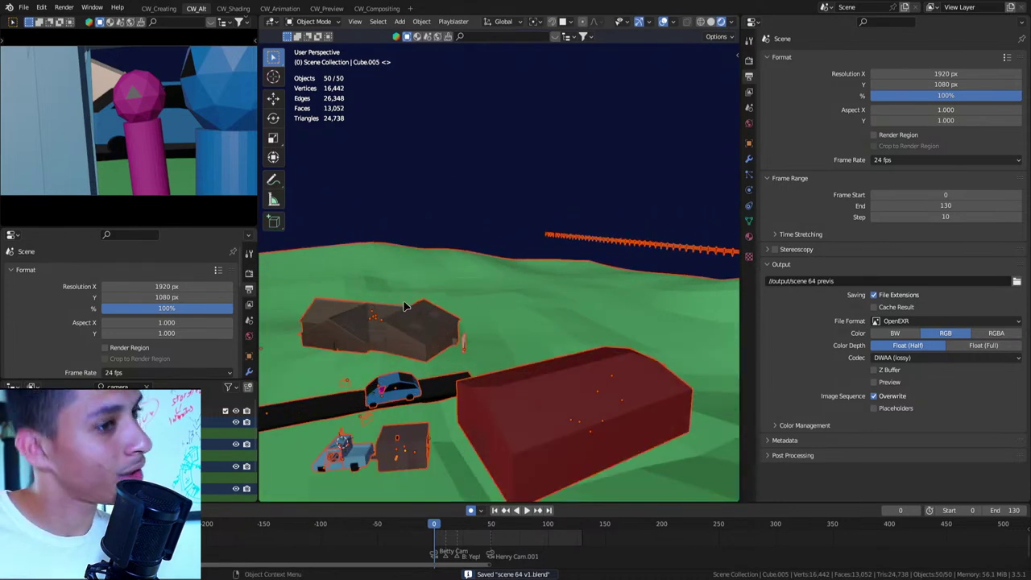
scroll(412, 312, up, 1)
key(alt+a)
scroll(412, 312, up, 2)
scroll(556, 355, up, 2)
click(562, 357)
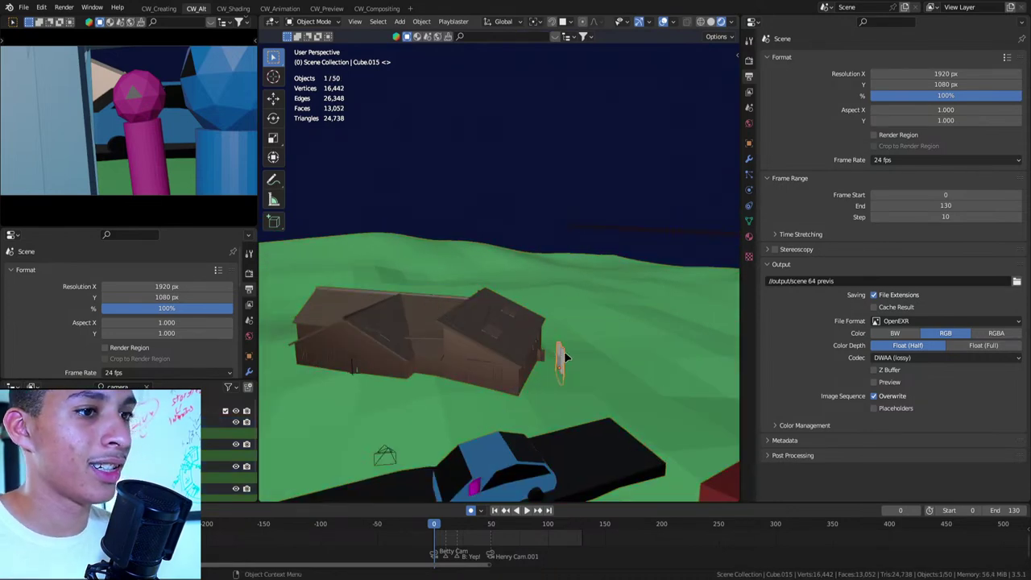
key(KP_Decimal)
From a top-down view, move the door frame piece next to the house
scroll(555, 355, down, 2)
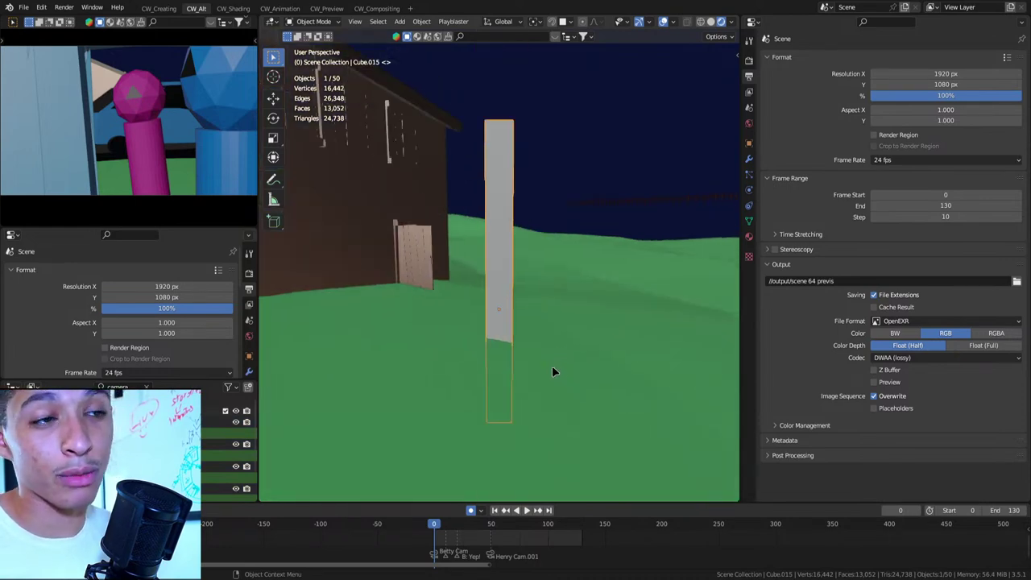
scroll(531, 359, down, 3)
middle_drag(518, 355, 498, 386)
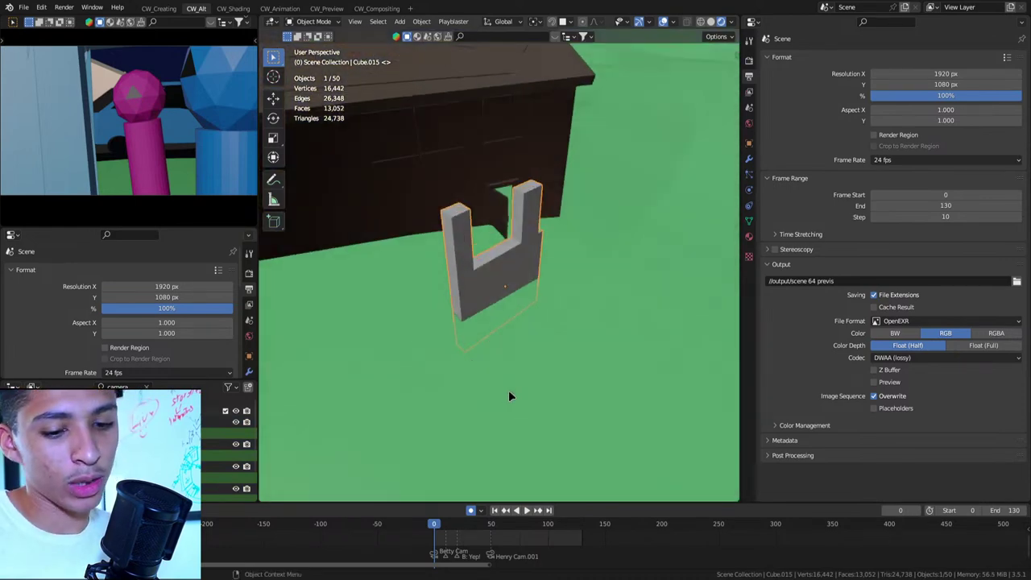
key(KP_7)
scroll(503, 418, down, 5)
scroll(498, 418, down, 2)
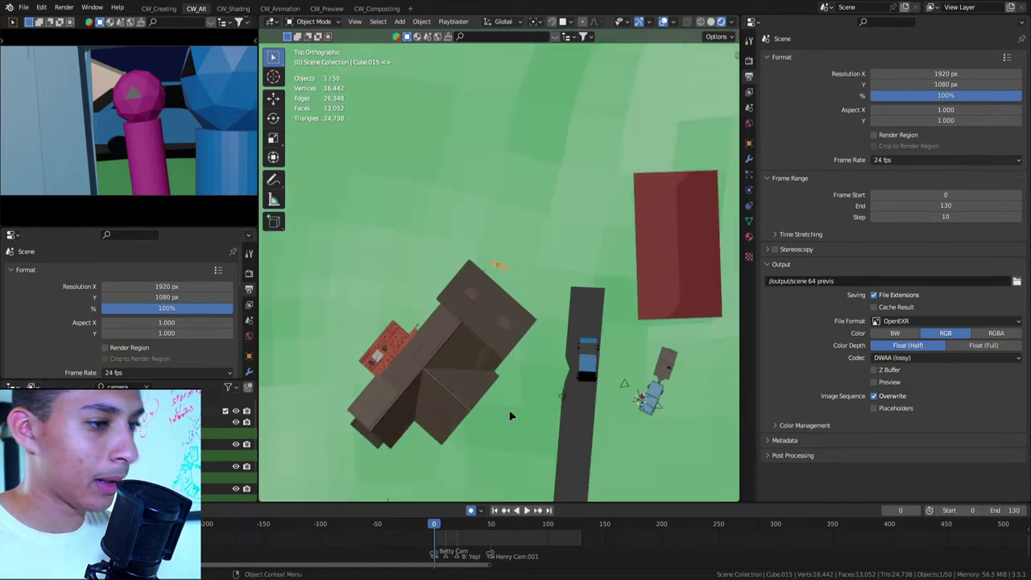
key(g)
click(493, 101)
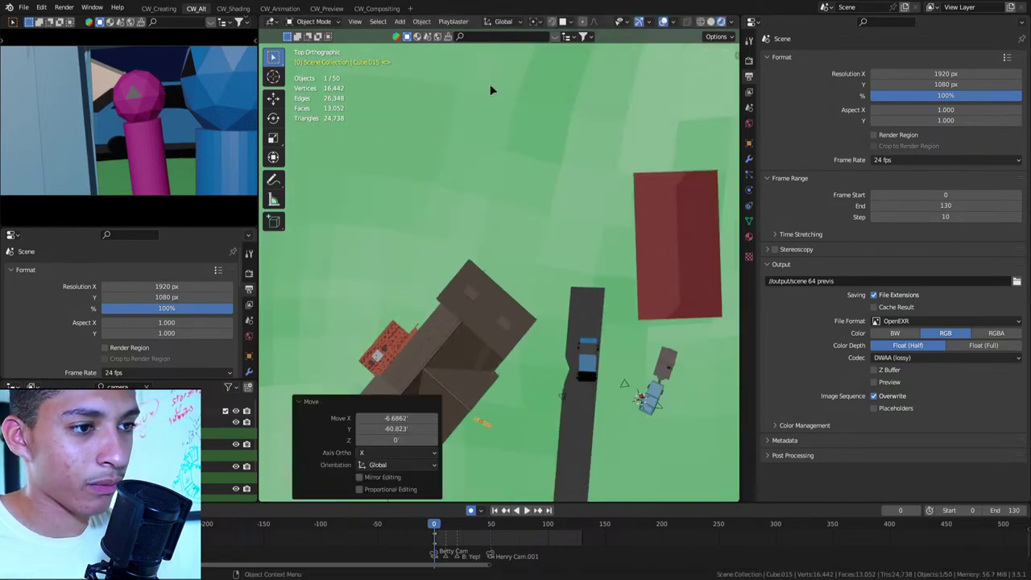
key(KP_Decimal)
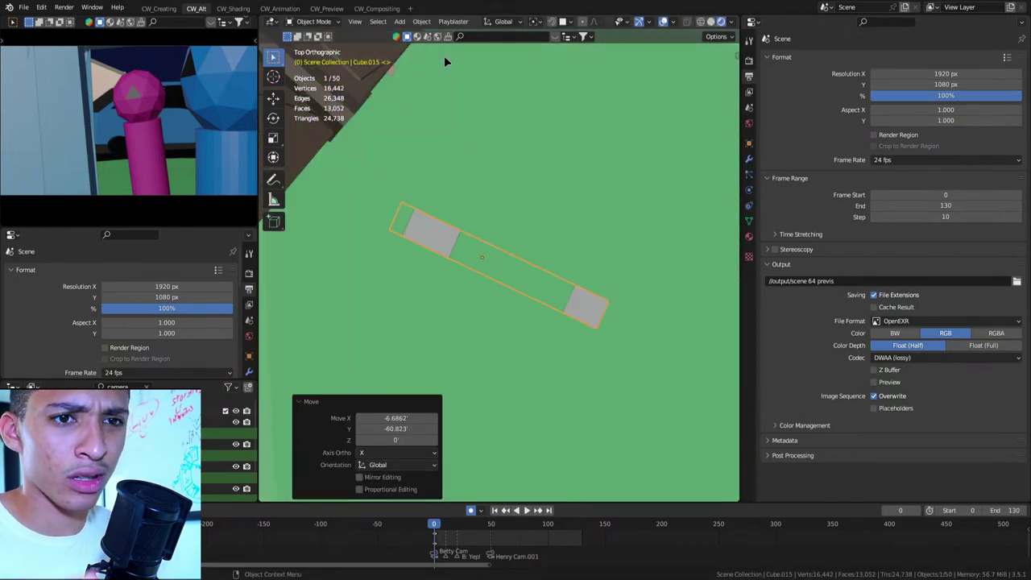
mouse_move(452, 113)
middle_down()
mouse_move(493, 258)
mouse_move(530, 226)
middle_up()
scroll(636, 350, down, 5)
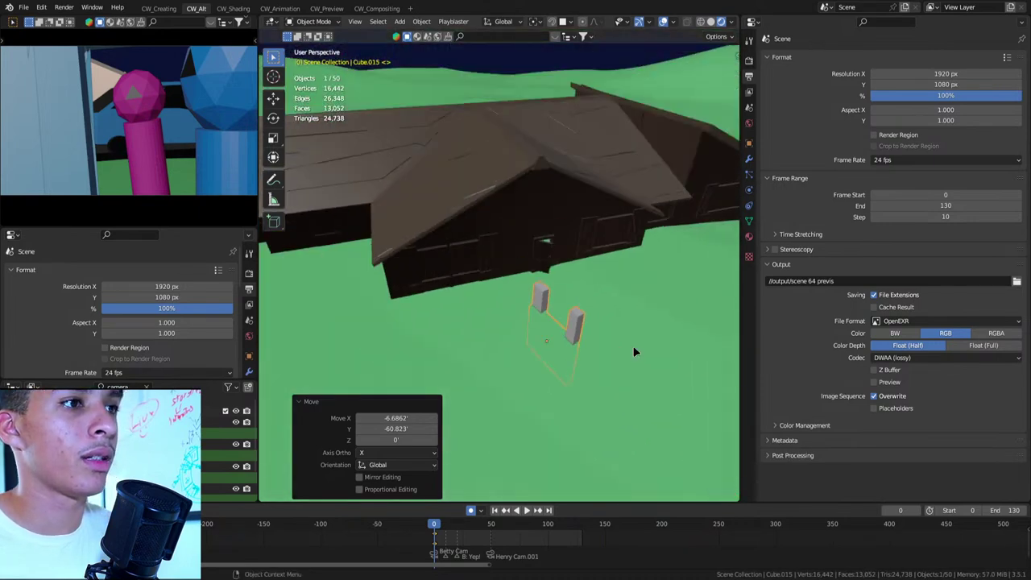
middle_drag(636, 349, 596, 333)
scroll(600, 306, up, 6)
Face the house door and select the roof slat Roof_slat.055
click(610, 273)
mouse_move(634, 264)
middle_down()
mouse_move(660, 276)
mouse_move(392, 299)
mouse_move(499, 323)
mouse_move(562, 289)
middle_up()
scroll(562, 289, up, 2)
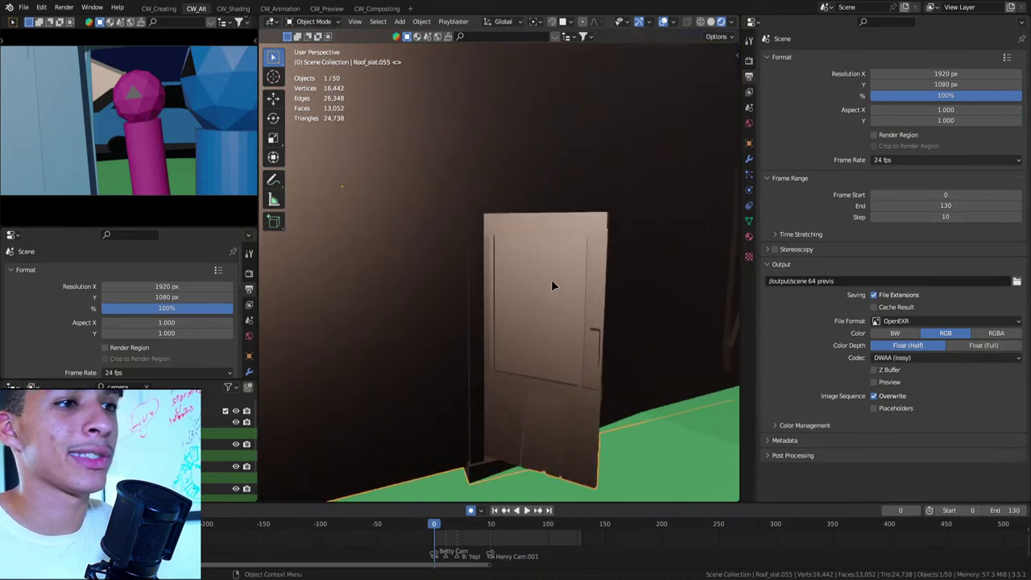
scroll(617, 306, down, 3)
scroll(571, 329, down, 3)
click(577, 367)
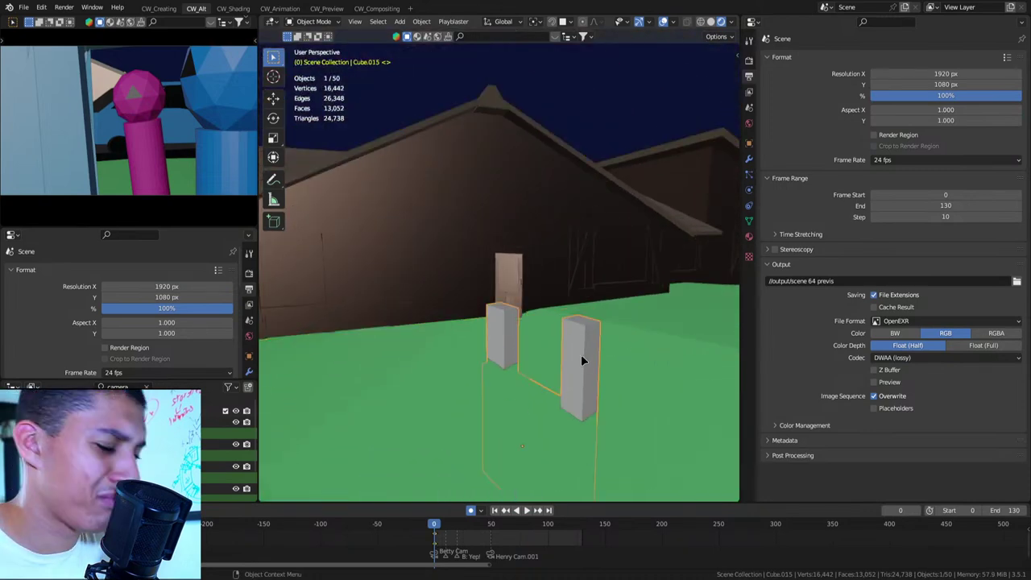
click(506, 242)
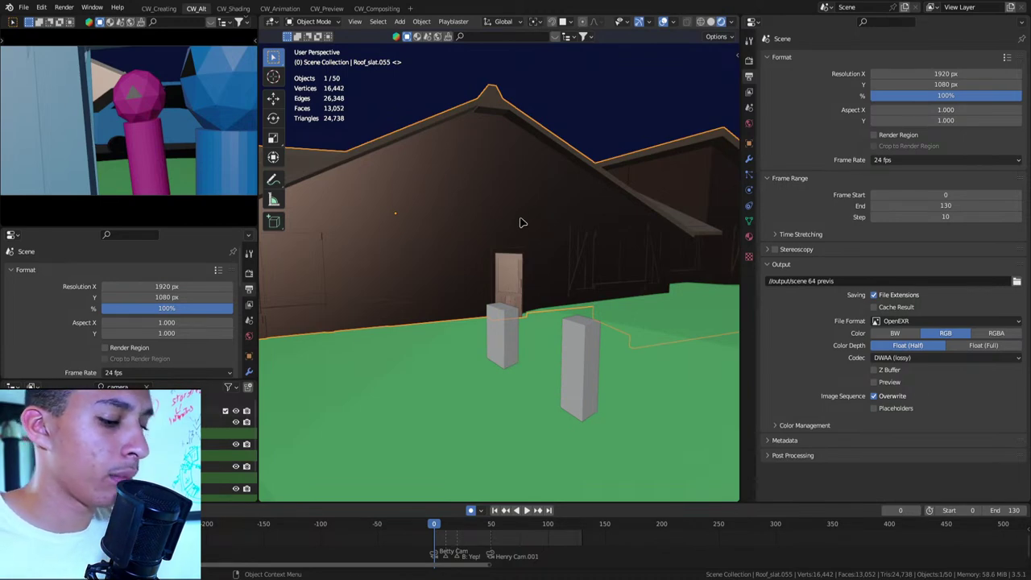
Cancel the linked duplicate and apply Make Instances Real to the roof slat
right_click(488, 265)
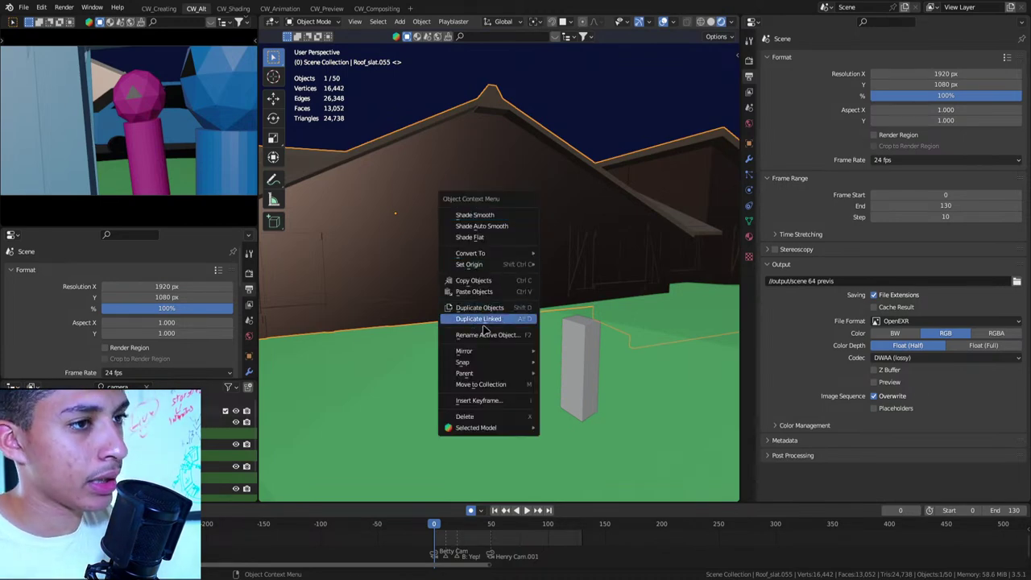
click(482, 308)
key(shift+a)
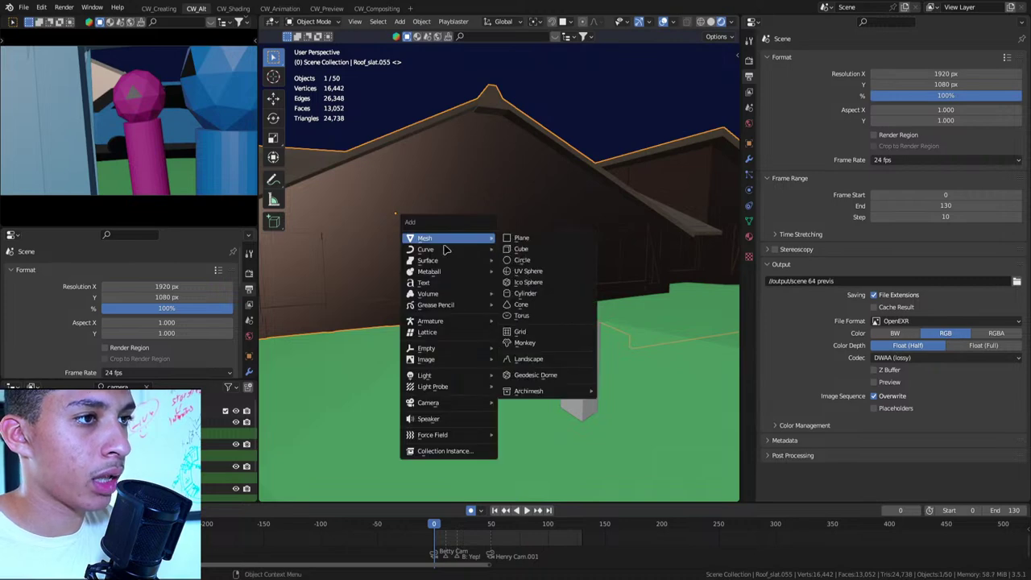
key(Escape)
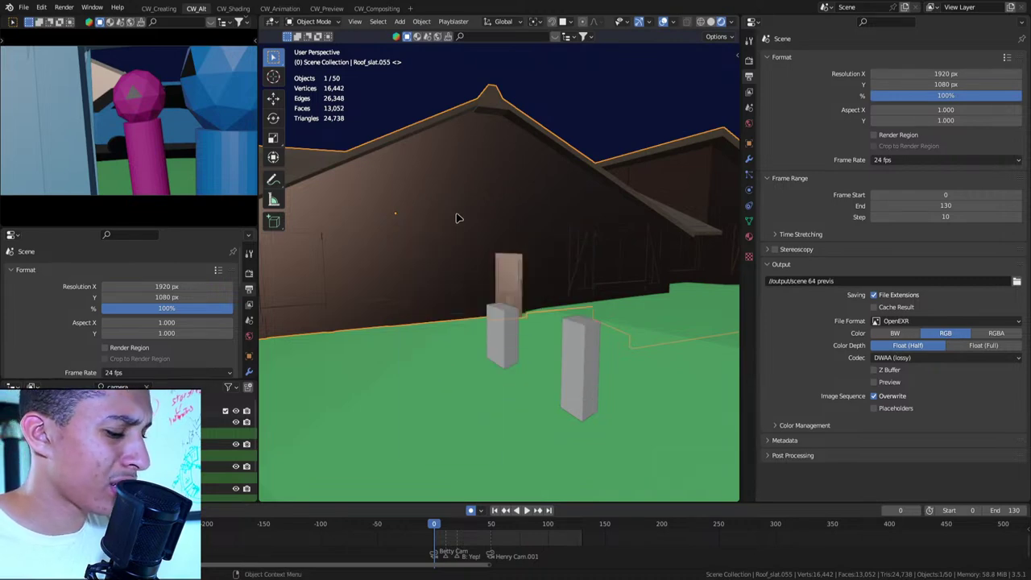
key(shift+a)
key(Escape)
key(ctrl+a)
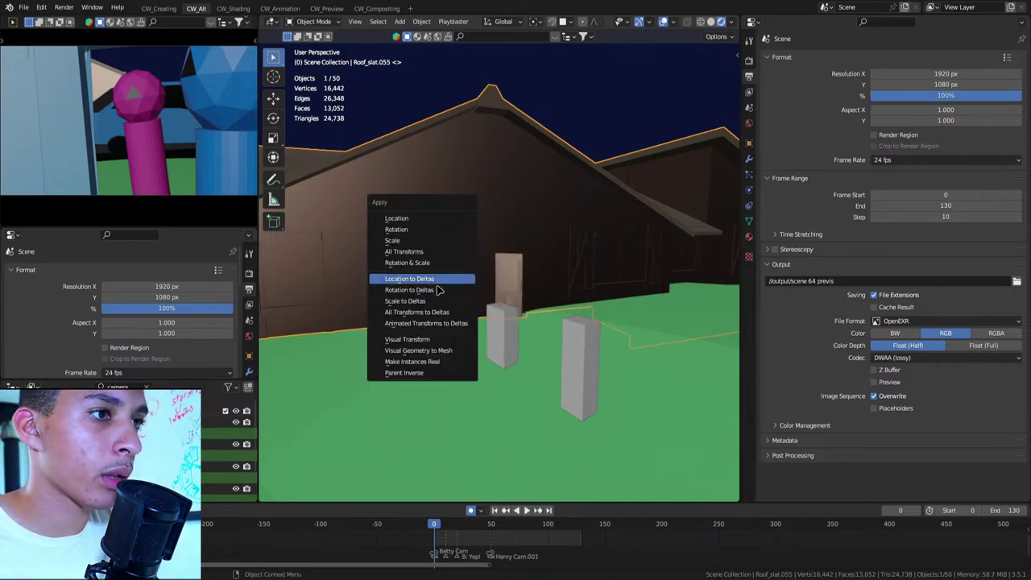
click(433, 361)
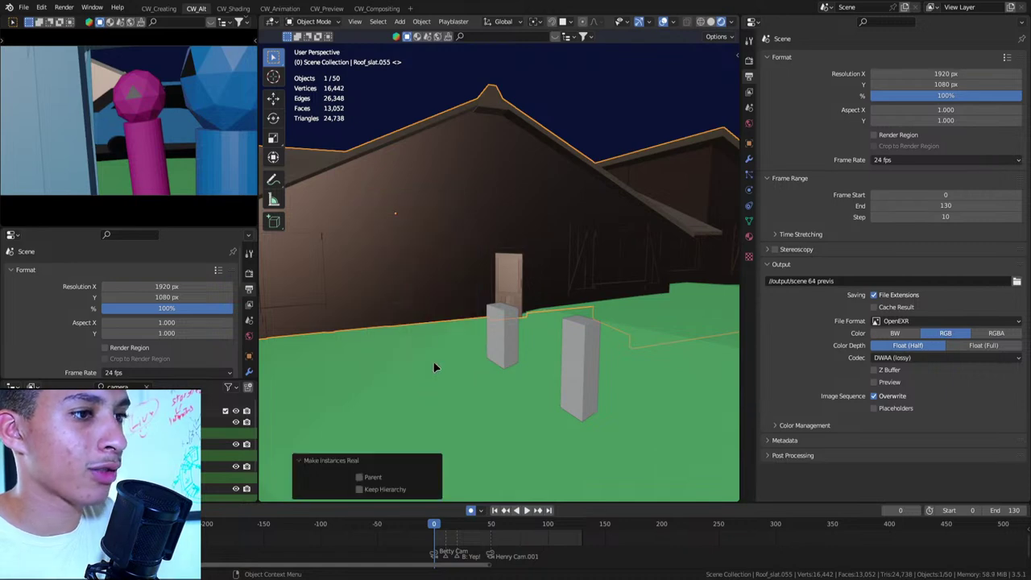
scroll(467, 277, down, 3)
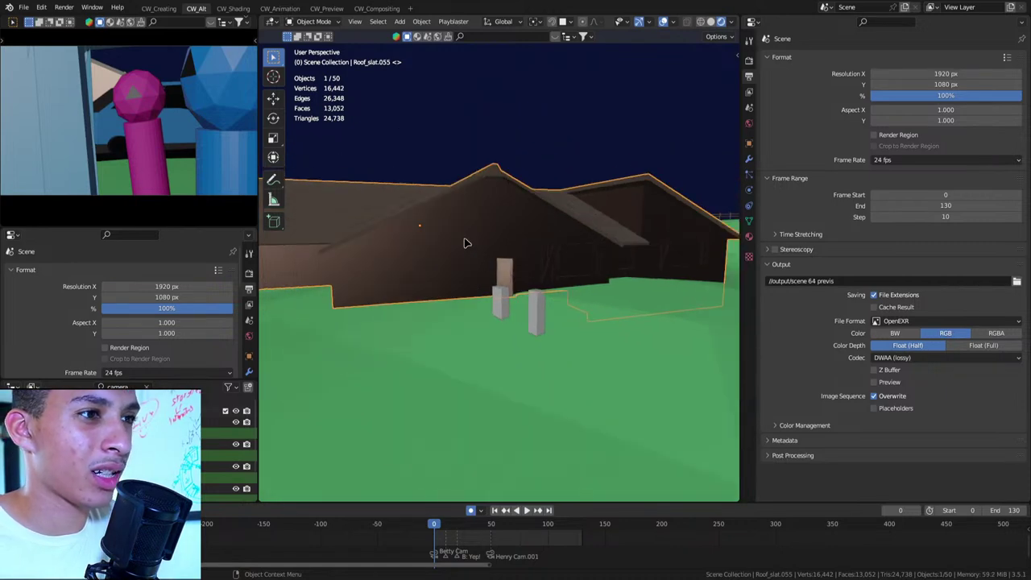
scroll(541, 334, up, 3)
Select the gray pillar frame Cube.015 and rotate it
click(585, 346)
key(r)
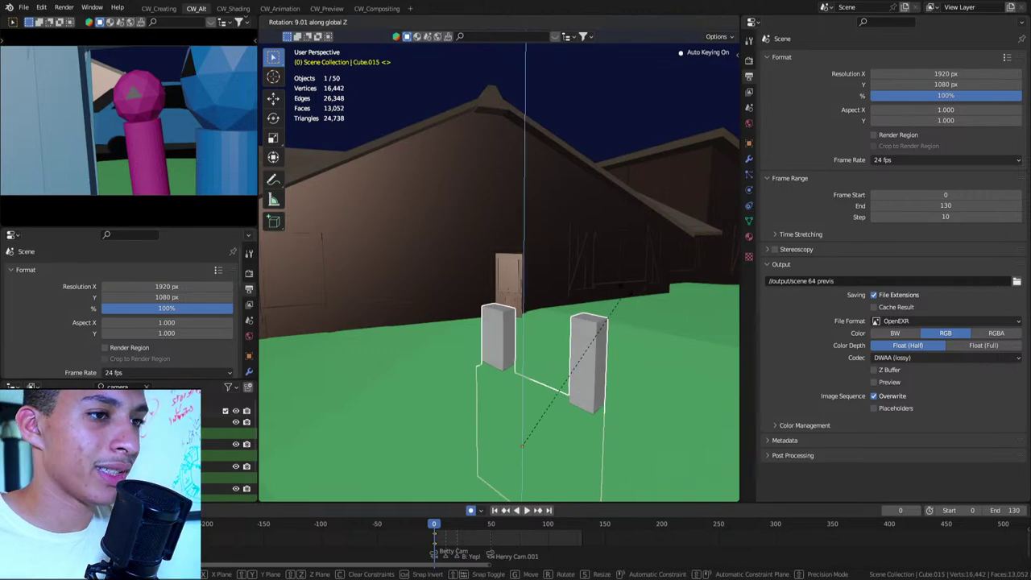
click(453, 246)
scroll(449, 253, up, 1)
middle_drag(448, 252, 575, 379)
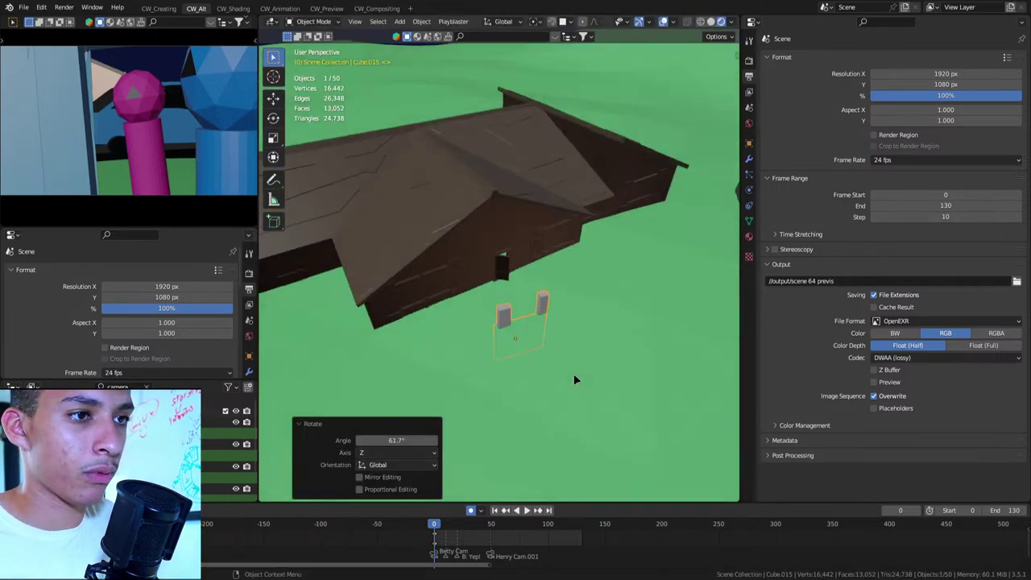
Move the pillar frame level across to the farmhouse's front door
key(g)
key(shift+z)
click(544, 255)
key(g)
key(z)
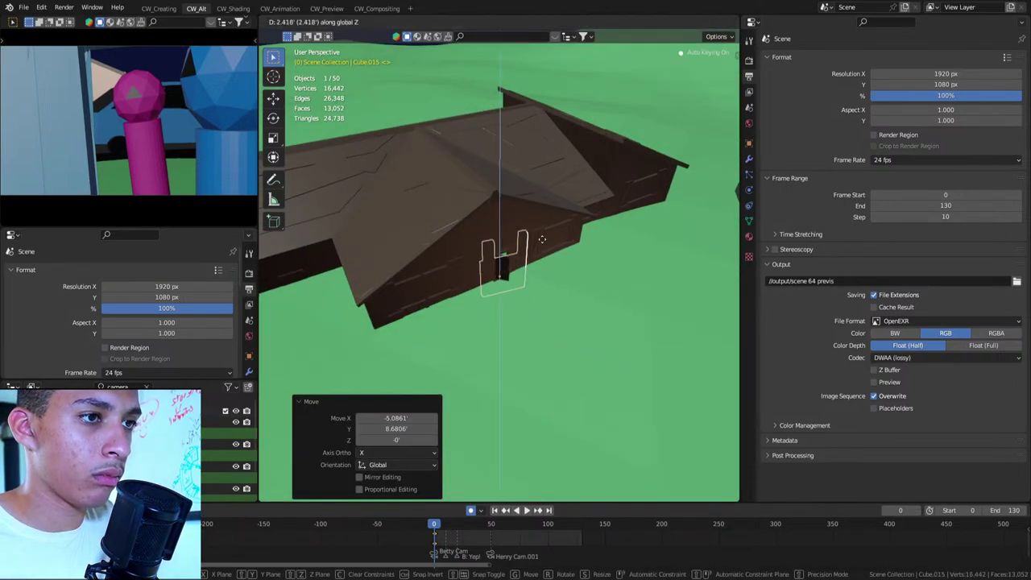
click(544, 256)
key(g)
key(shift+z)
click(541, 254)
Shrink the pillar frame in two passes to fit the door
scroll(541, 254, up, 2)
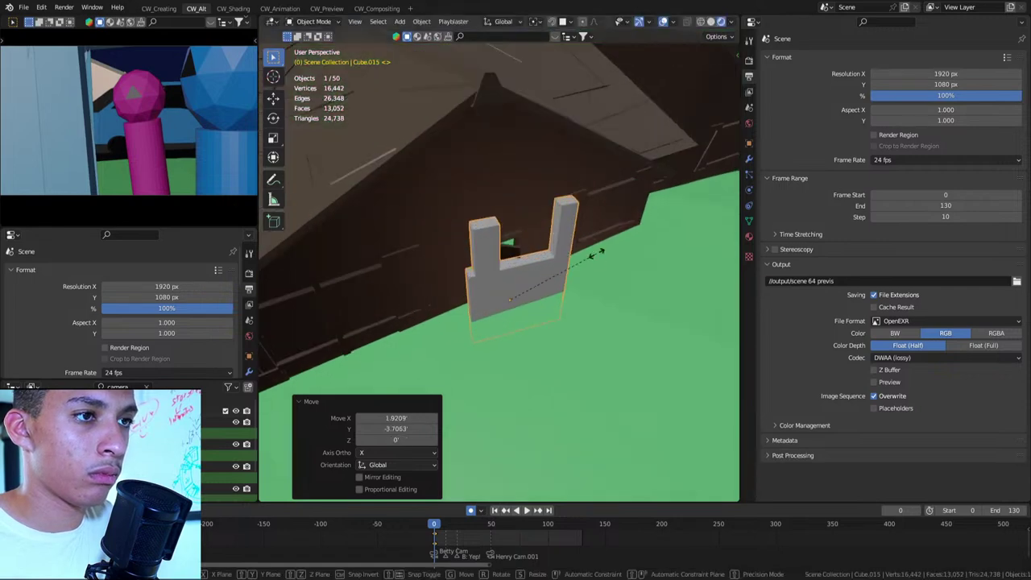
key(s)
click(564, 274)
mouse_move(563, 274)
middle_down()
mouse_move(578, 275)
mouse_move(567, 279)
mouse_move(588, 346)
middle_up()
key(s)
click(631, 320)
Rotate the frame about Z, lower it to ground level and centre it on the door along X
key(r)
key(z)
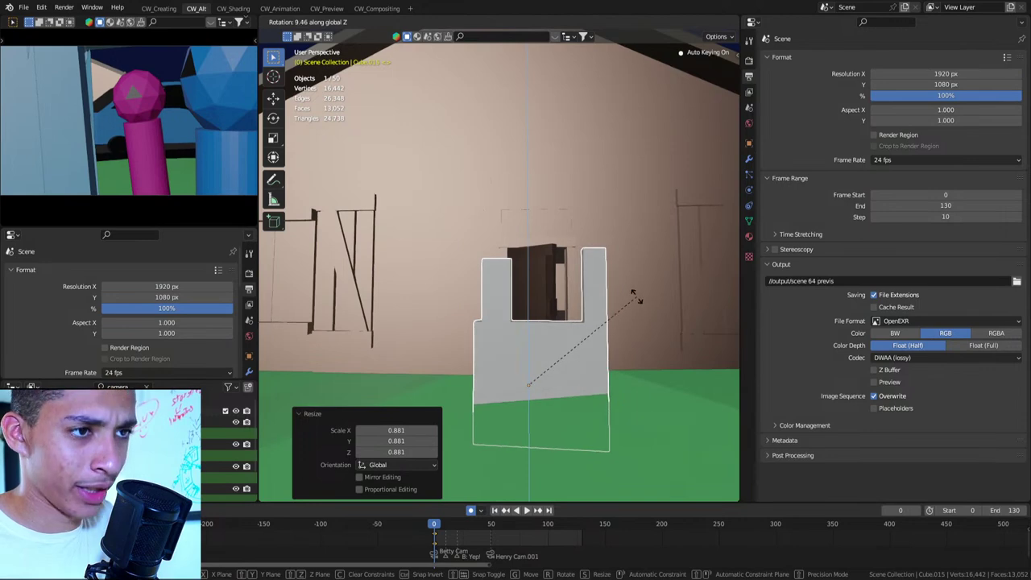
click(588, 305)
key(g)
key(z)
click(588, 335)
key(g)
key(x)
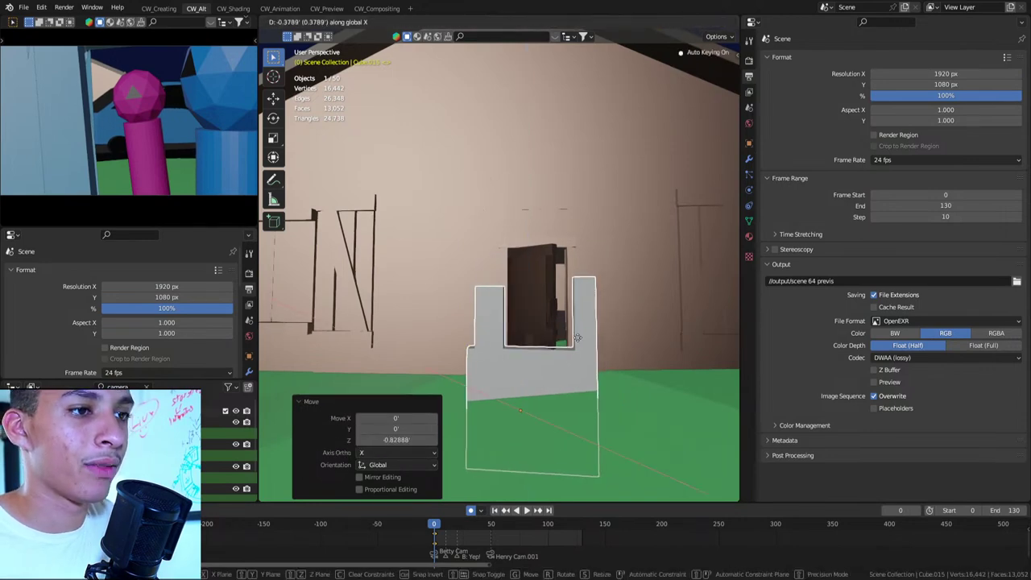
click(576, 347)
middle_drag(576, 346, 544, 395)
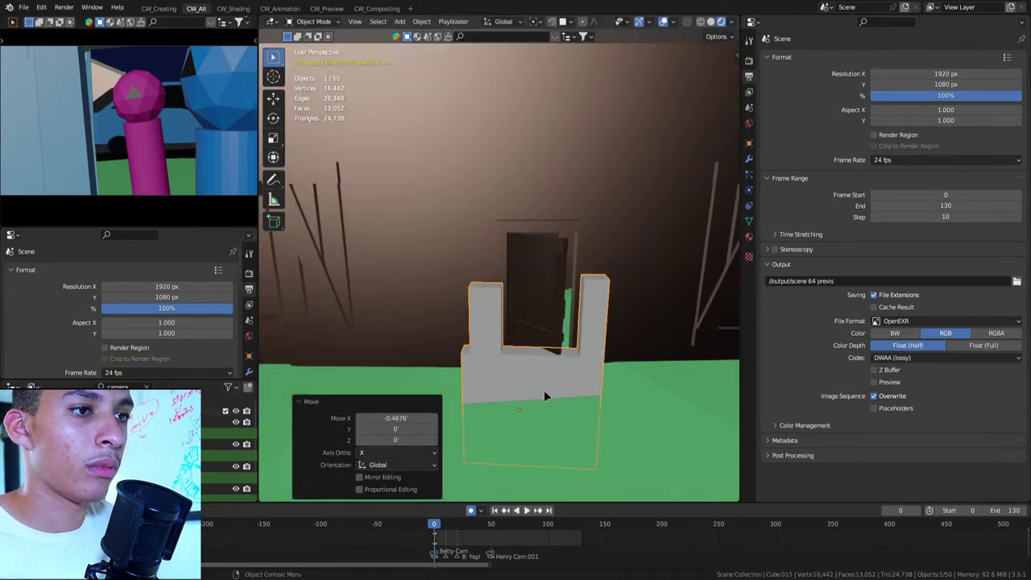
right_click(550, 441)
Paste the three copied objects and snap them to the 3D cursor
key(Escape)
key(ctrl+v)
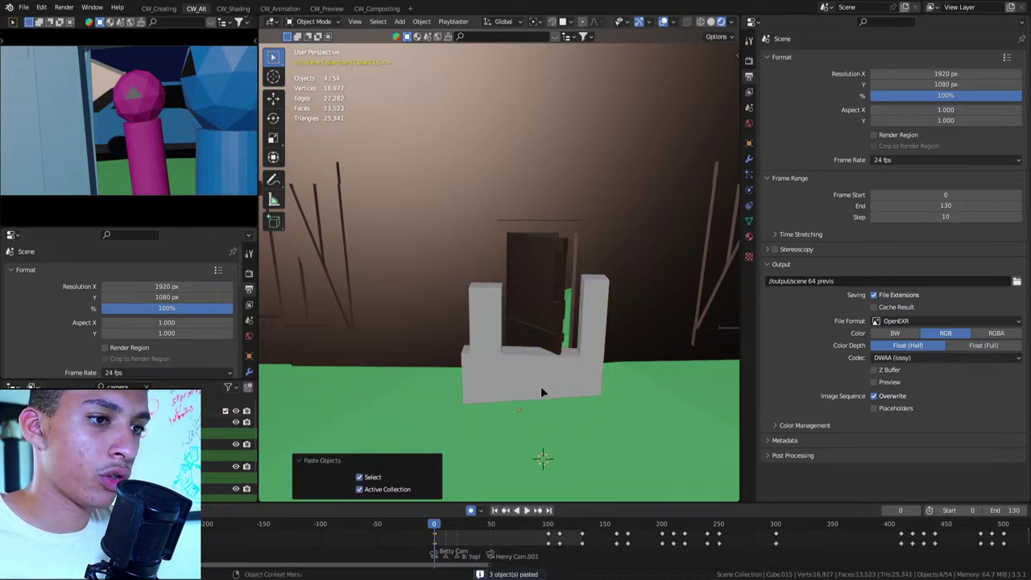
key(shift+s)
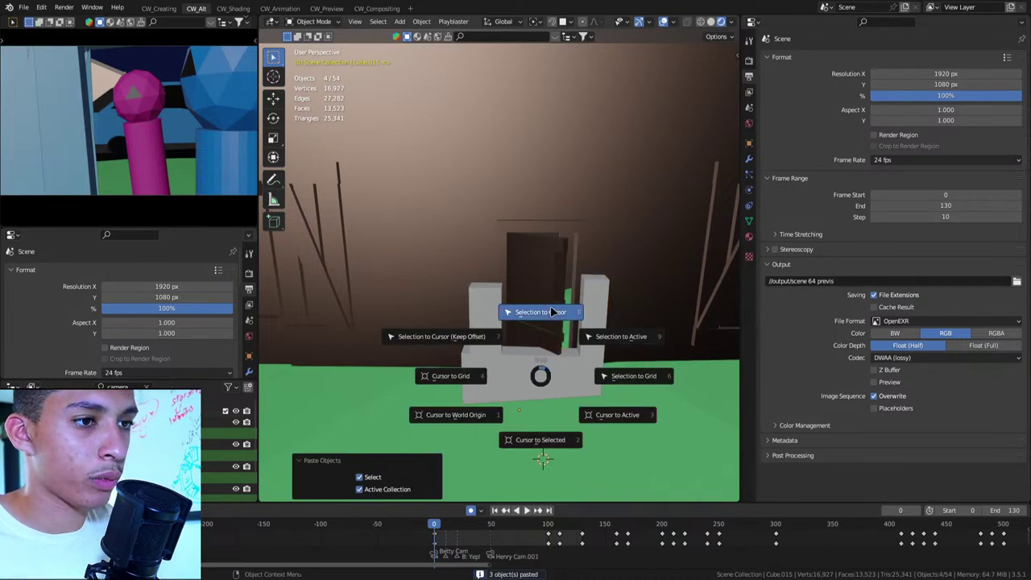
click(551, 312)
Look around the whole scene and select the distant red Jack figure
scroll(543, 342, down, 1)
scroll(502, 314, down, 3)
mouse_move(503, 314)
middle_down()
mouse_move(448, 361)
mouse_move(467, 401)
mouse_move(277, 163)
middle_up()
scroll(488, 335, down, 3)
scroll(492, 328, up, 4)
scroll(493, 333, up, 2)
scroll(488, 325, down, 5)
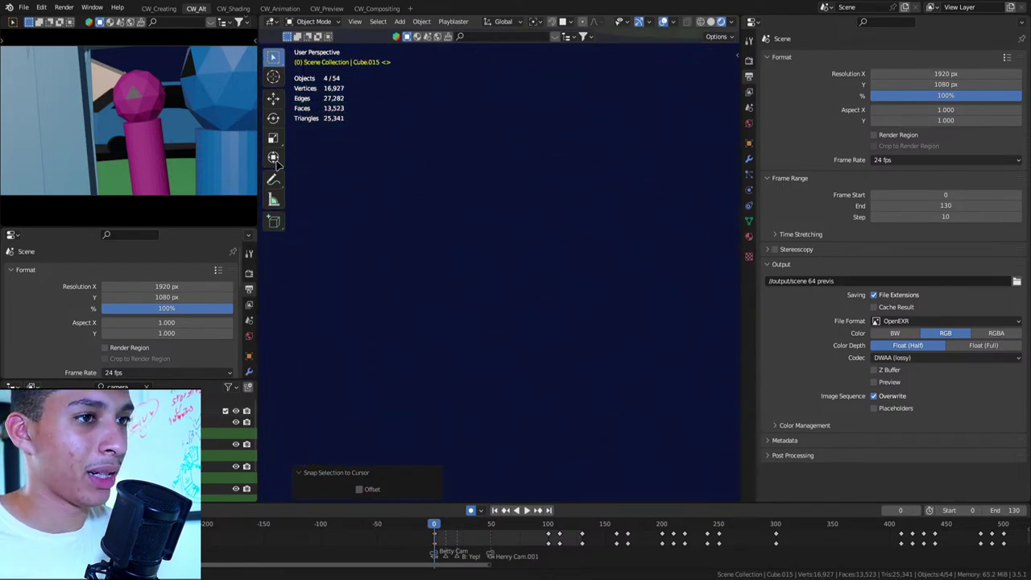
mouse_move(628, 143)
middle_down()
mouse_move(508, 247)
mouse_move(429, 250)
middle_up()
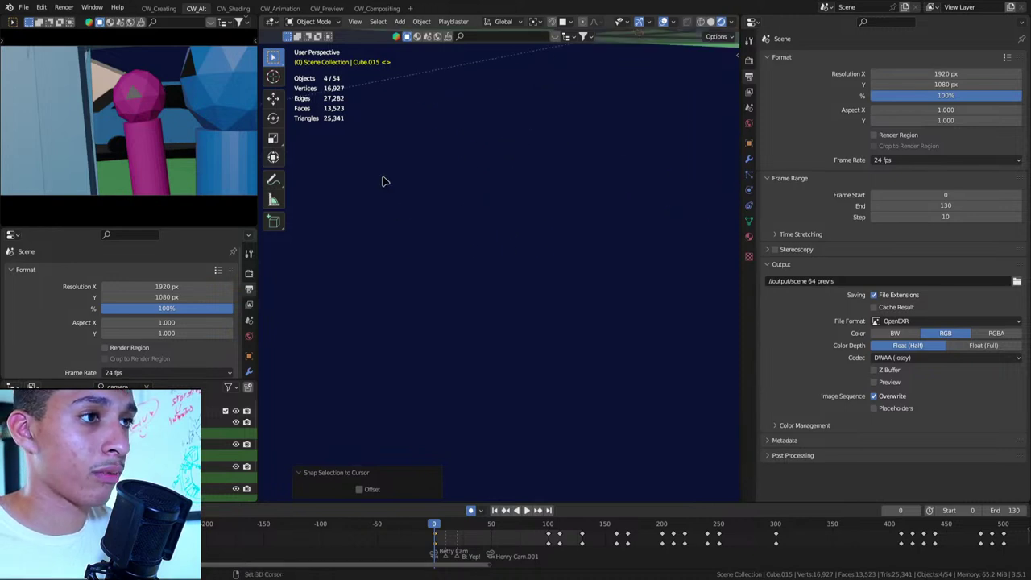
middle_drag(383, 182, 443, 221)
drag(416, 237, 487, 330)
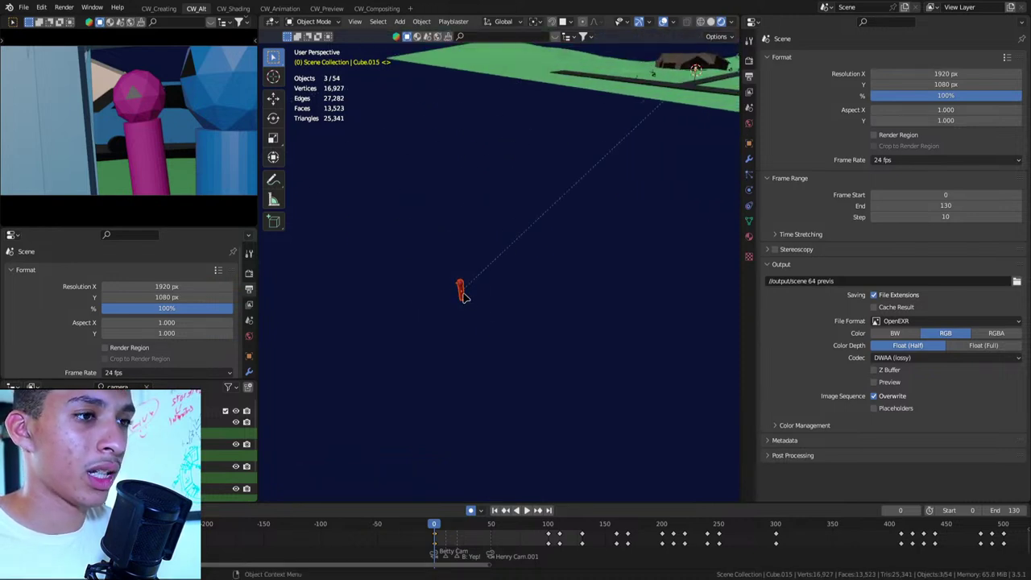
Snap Jack to the 3D cursor and check him through the scene camera
key(shift+s)
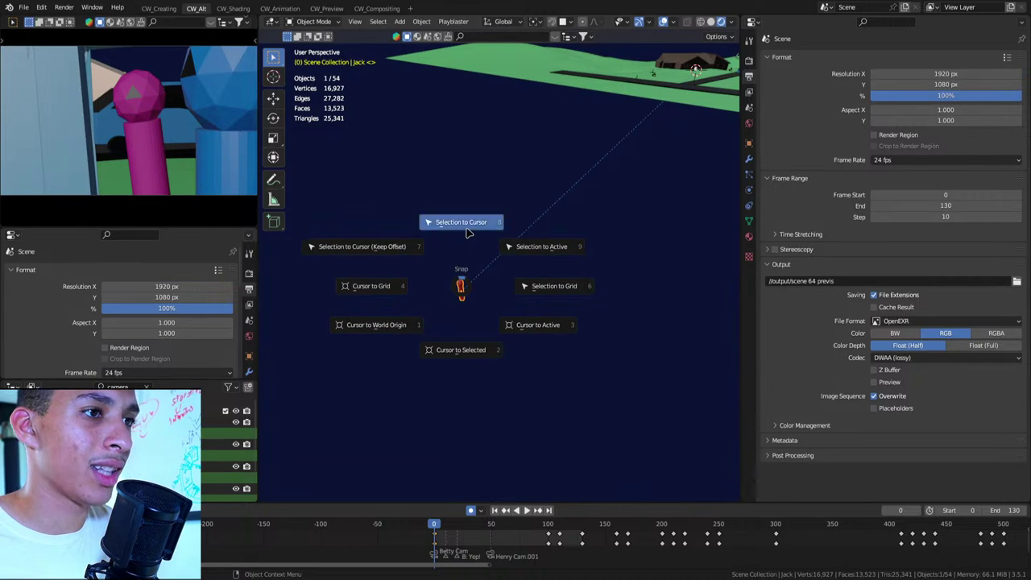
click(467, 230)
key(KP_Decimal)
key(KP_0)
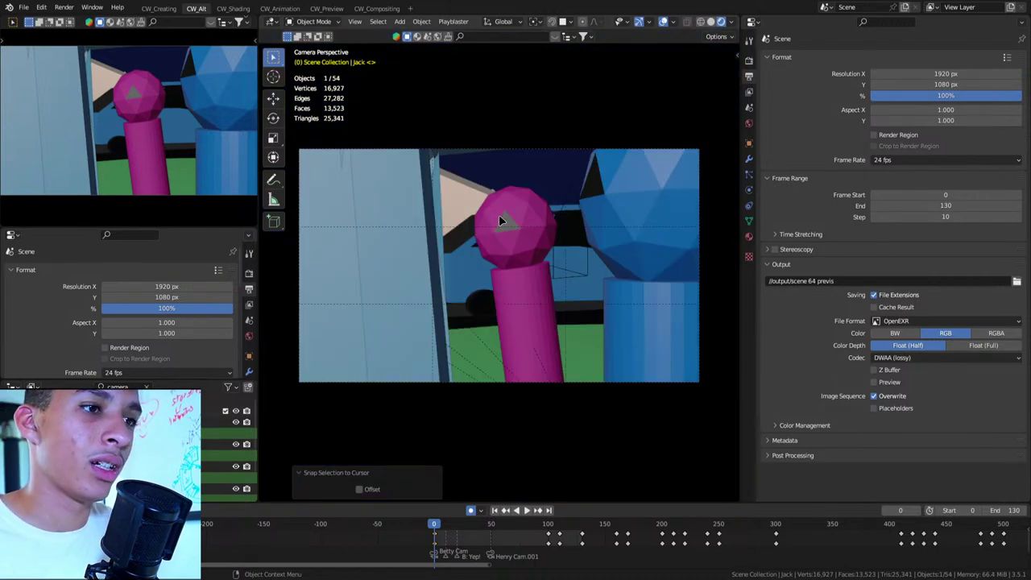
key(KP_Decimal)
scroll(483, 281, down, 6)
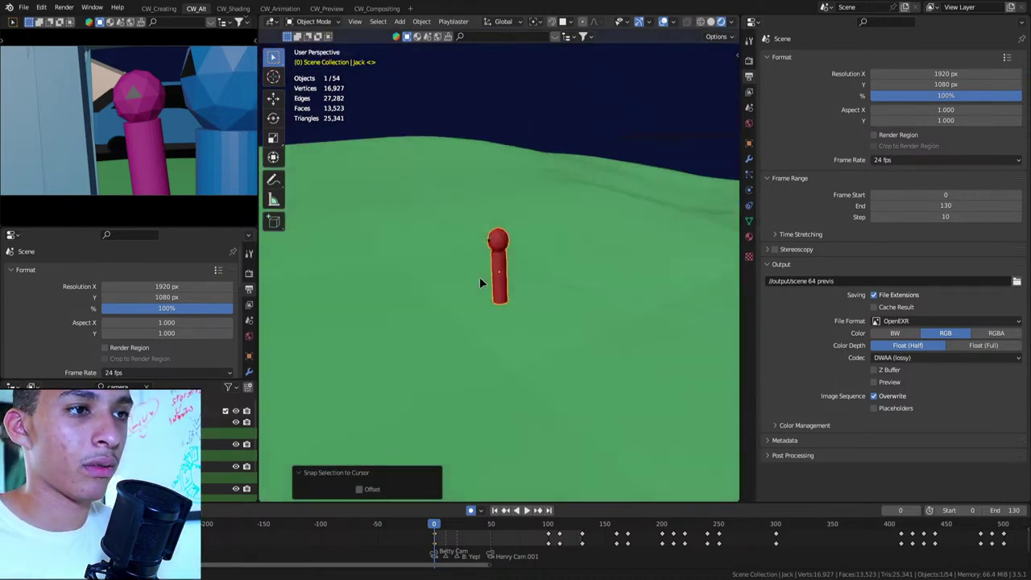
key(KP_6)
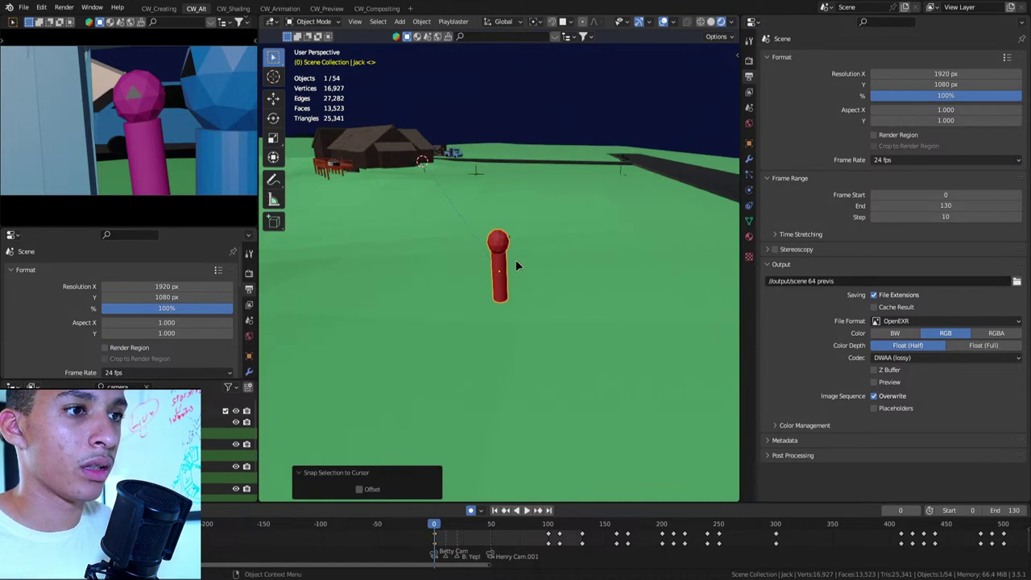
Snap Jack to the spot by the farmhouse door and frame the view on him
key(shift+s)
click(497, 203)
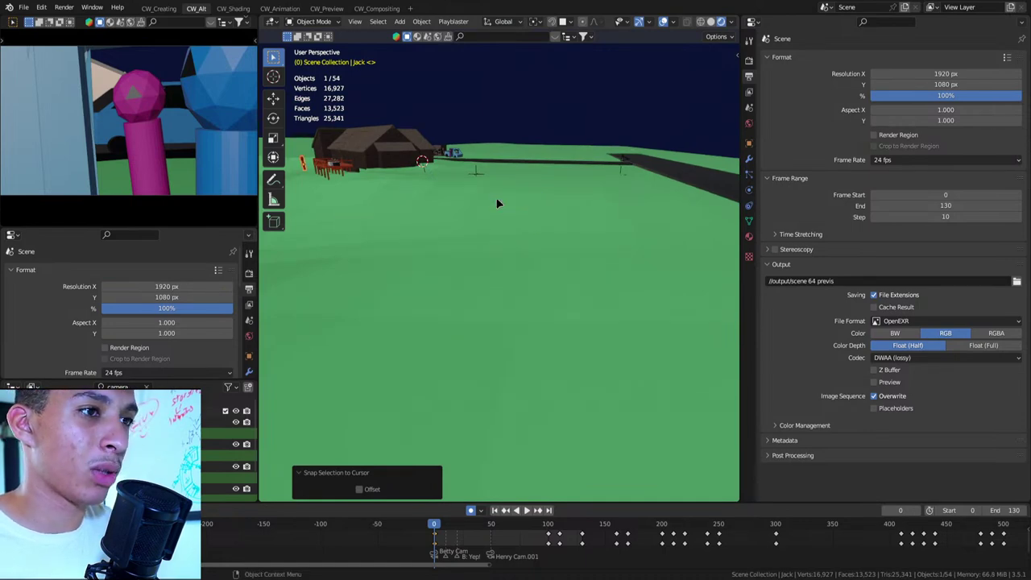
key(KP_Decimal)
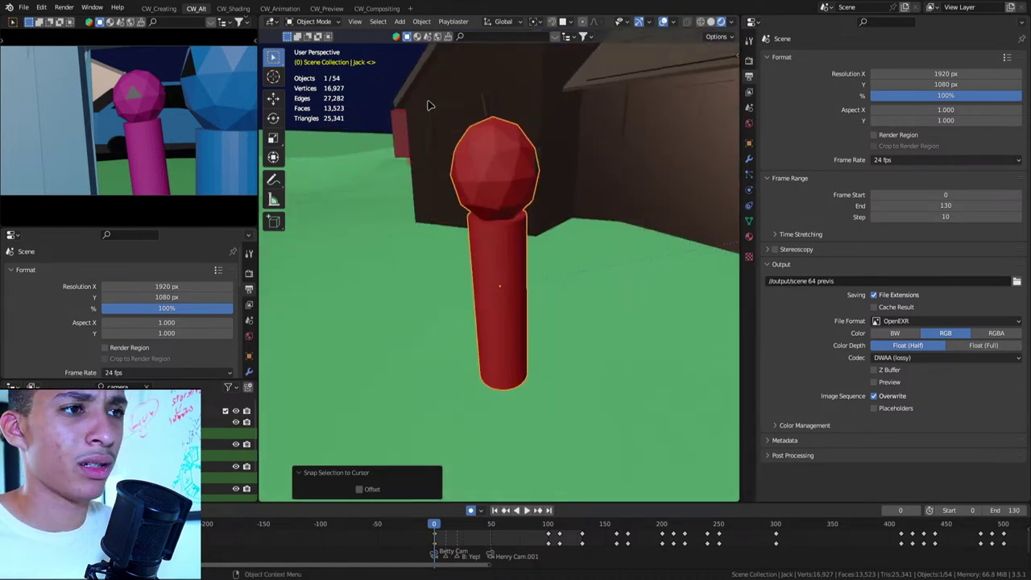
mouse_move(428, 104)
middle_down()
mouse_move(514, 268)
mouse_move(484, 367)
middle_up()
scroll(514, 268, up, 2)
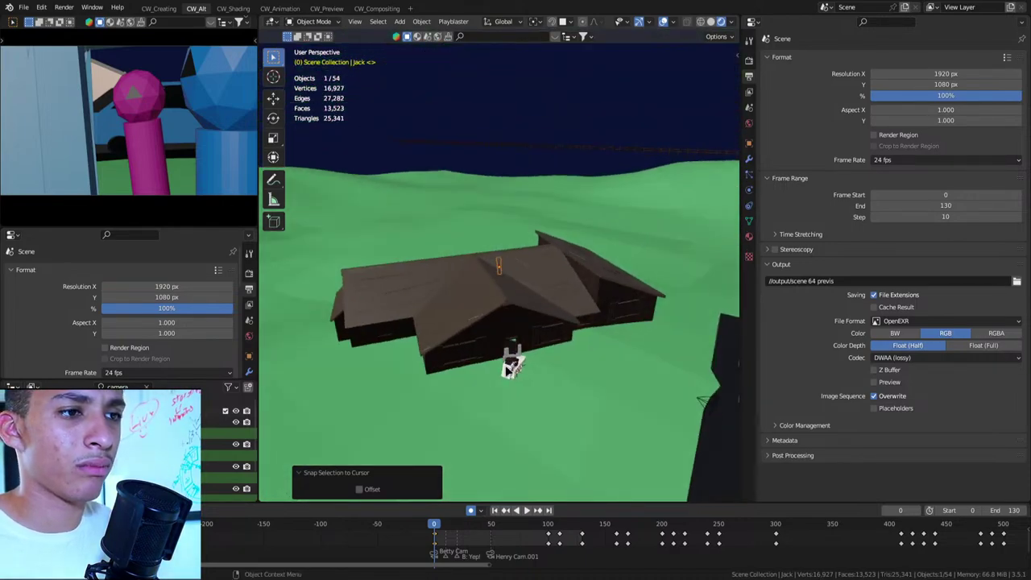
click(500, 365)
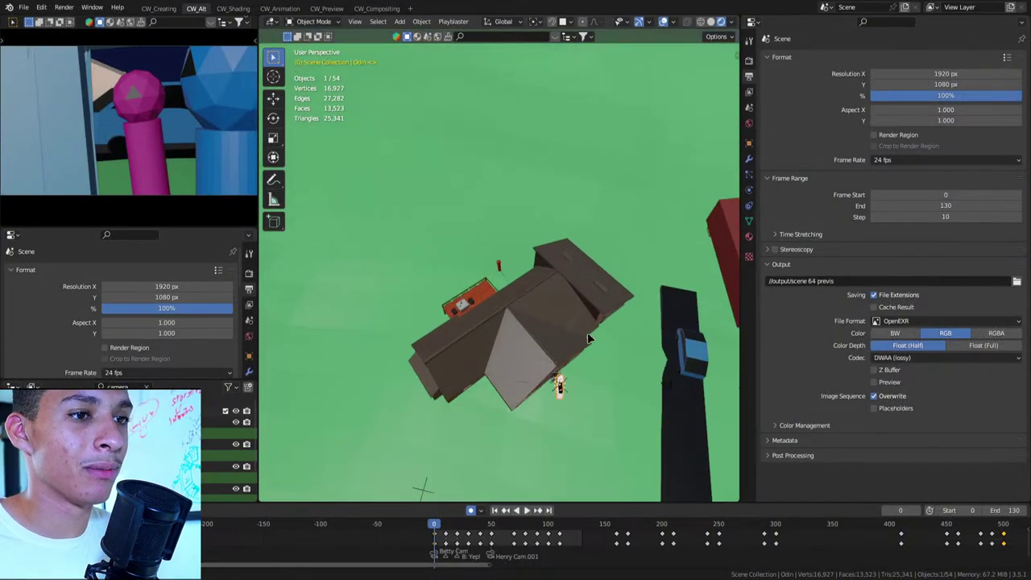
Switch to wireframe shading and pick out the Jack figure from the overlapping objects
mouse_move(588, 339)
middle_down()
mouse_move(473, 224)
mouse_move(524, 225)
mouse_move(585, 207)
middle_up()
key(shift+z)
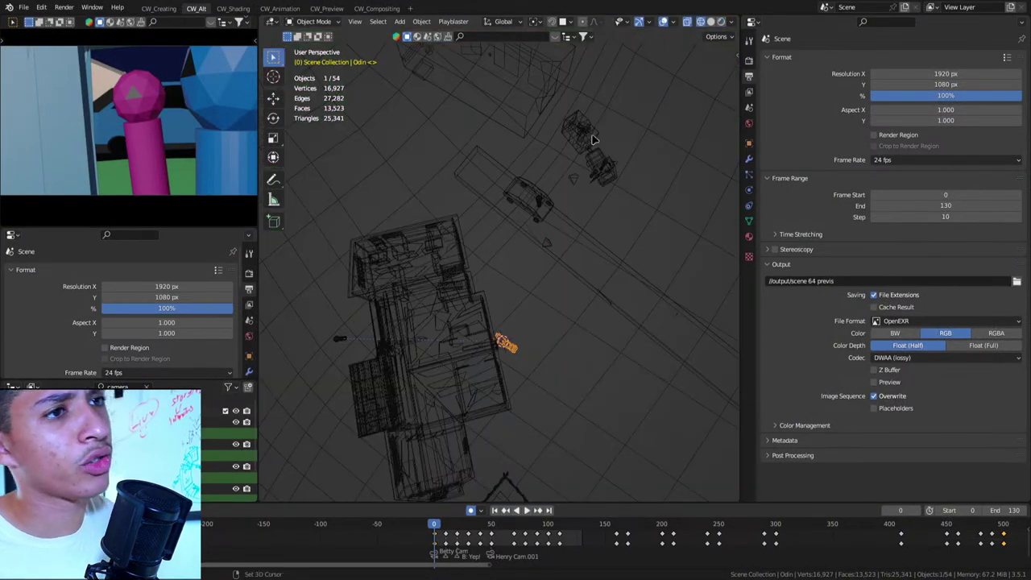
scroll(592, 140, up, 5)
mouse_move(485, 218)
middle_down()
mouse_move(387, 320)
mouse_move(614, 319)
mouse_move(479, 346)
middle_up()
scroll(567, 332, down, 5)
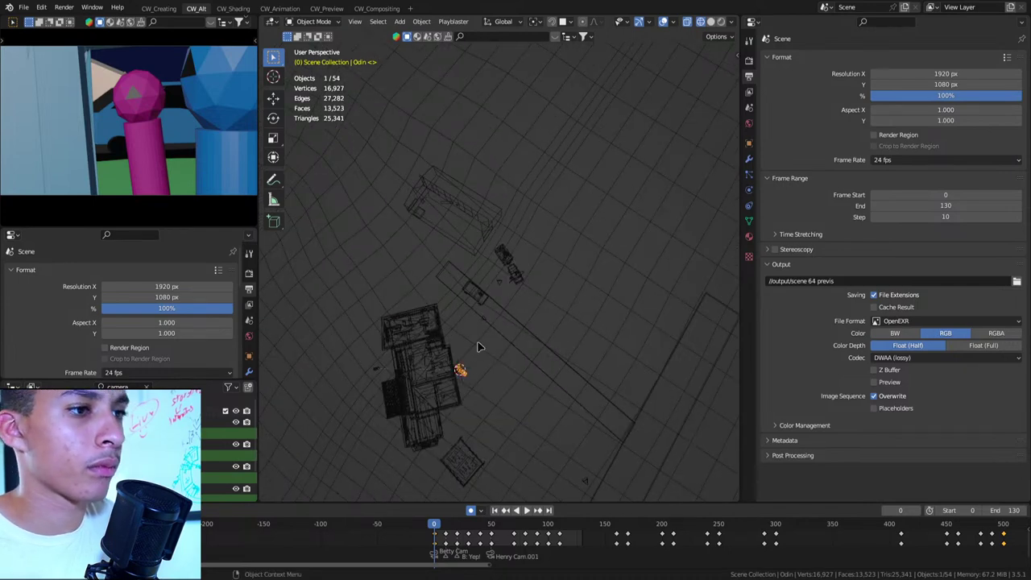
shift+click(374, 373)
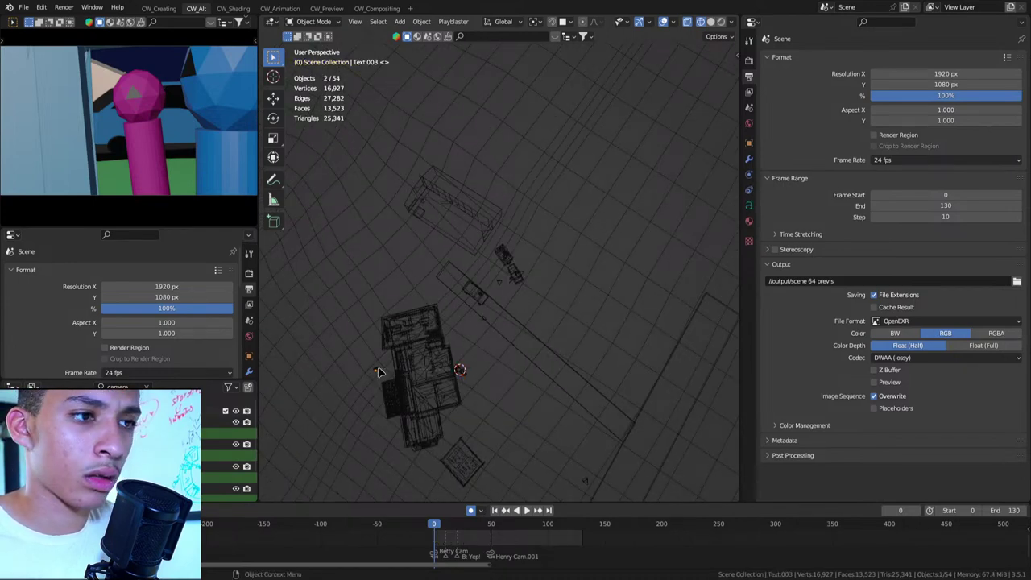
click(380, 372)
click(380, 372)
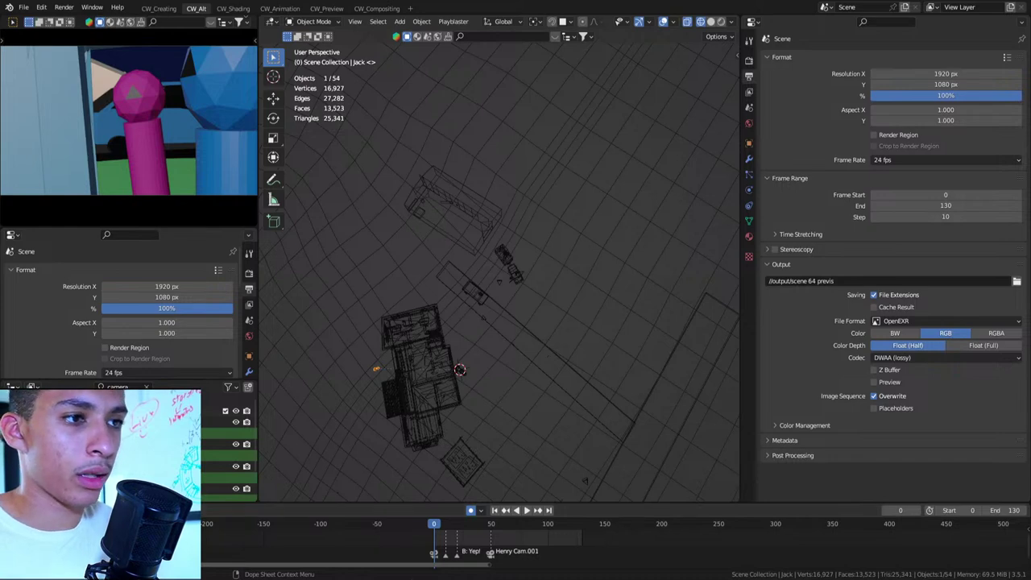
Snap Jack onto the 3D cursor with Selection to Cursor
key(shift+s)
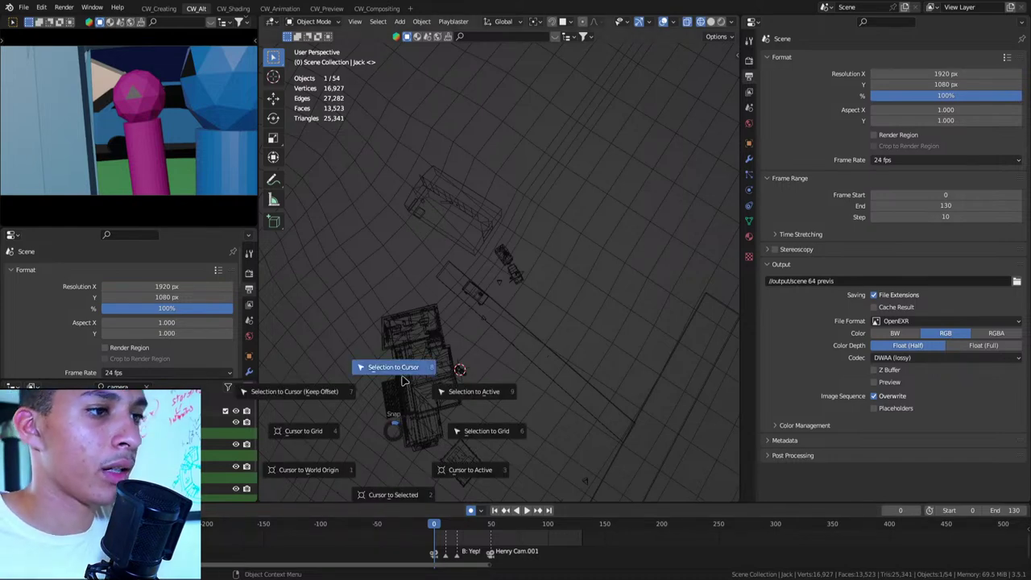
click(392, 364)
scroll(442, 375, up, 2)
middle_drag(459, 379, 564, 164)
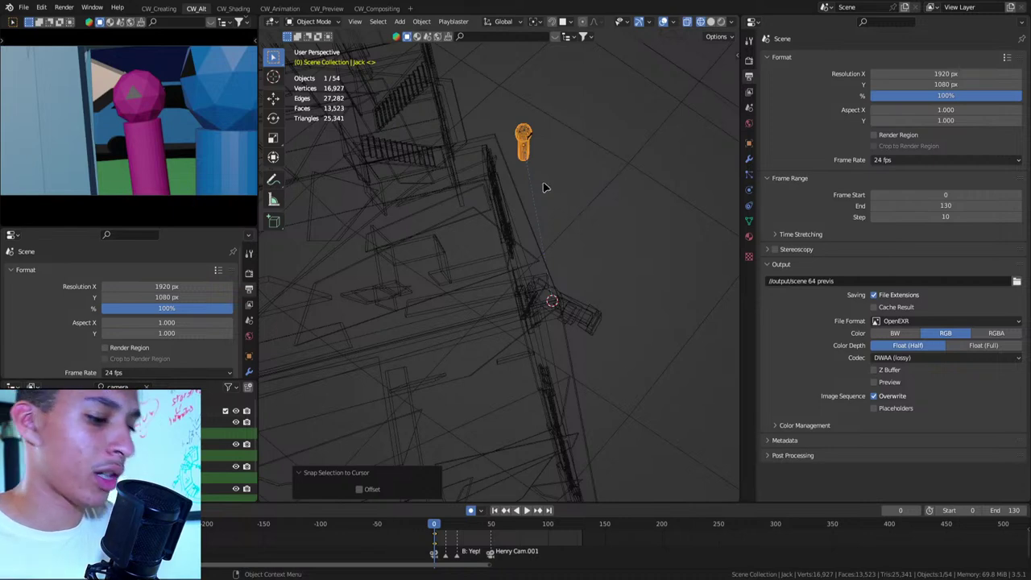
Repeat Selection to Cursor until Jack sits exactly on the 3D cursor, then zoom out
key(shift+s)
click(538, 133)
key(shift+s)
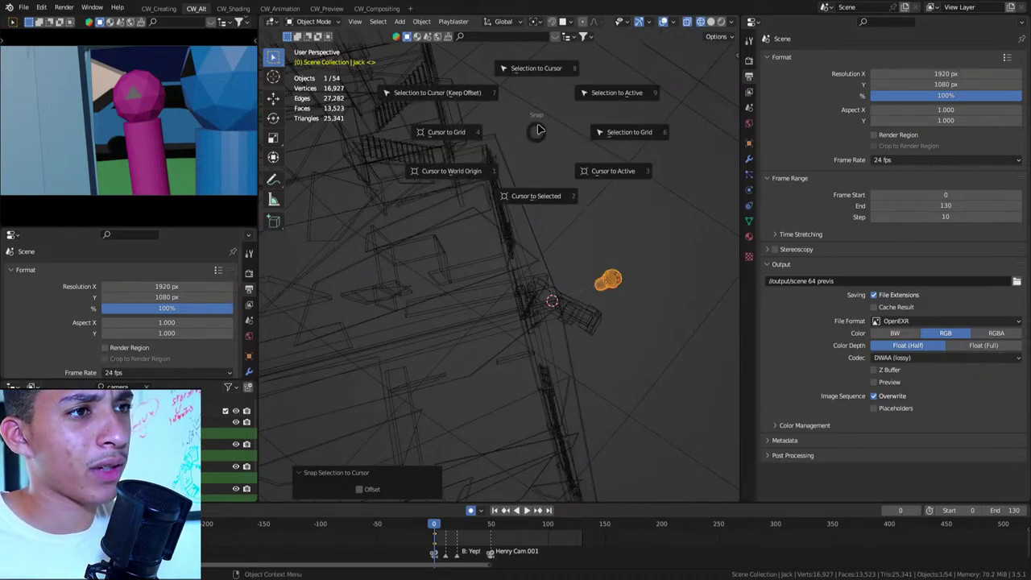
click(536, 81)
key(shift+s)
click(542, 35)
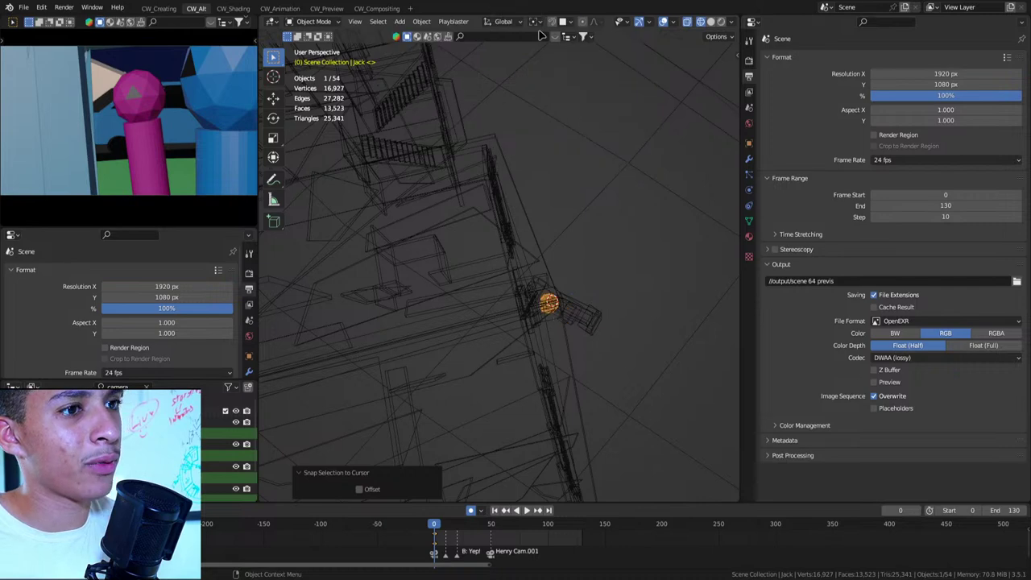
key(shift+s)
click(555, 37)
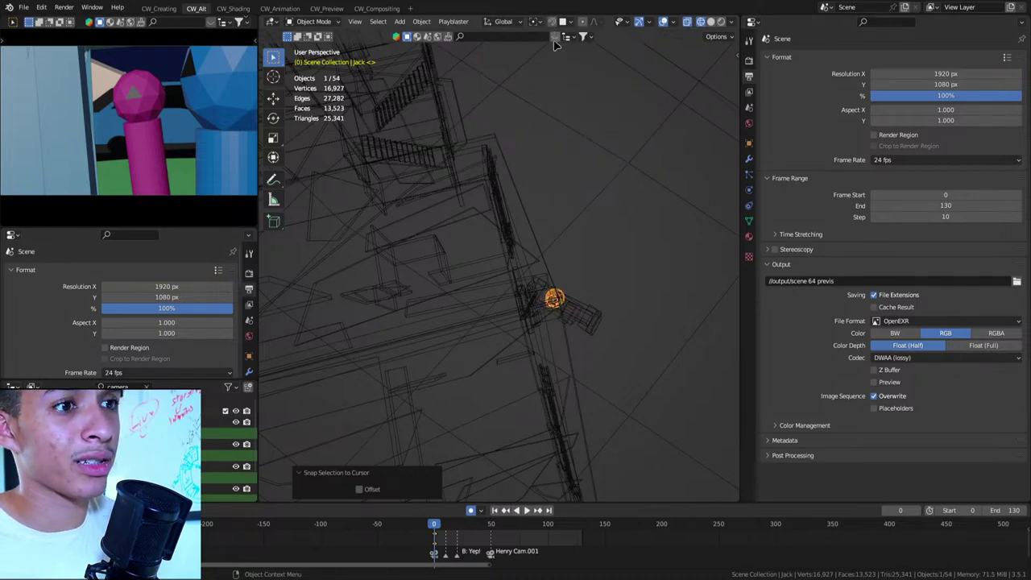
scroll(576, 272, down, 4)
scroll(571, 283, down, 4)
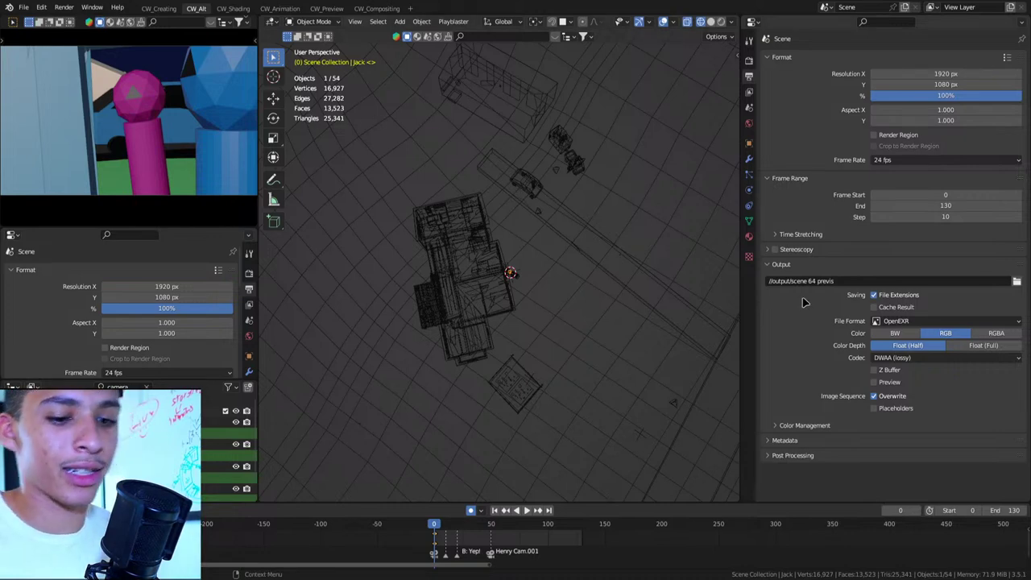
View Jack end-on and switch the viewport back to solid shading
scroll(564, 352, up, 3)
scroll(587, 340, up, 3)
scroll(613, 341, up, 2)
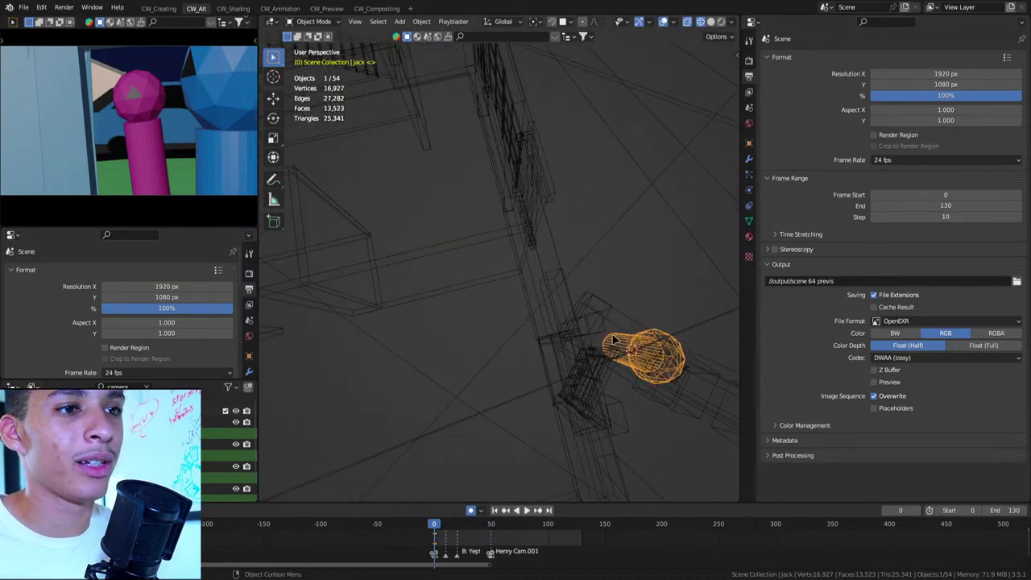
mouse_move(618, 340)
middle_down()
mouse_move(476, 298)
mouse_move(345, 301)
mouse_move(360, 291)
middle_up()
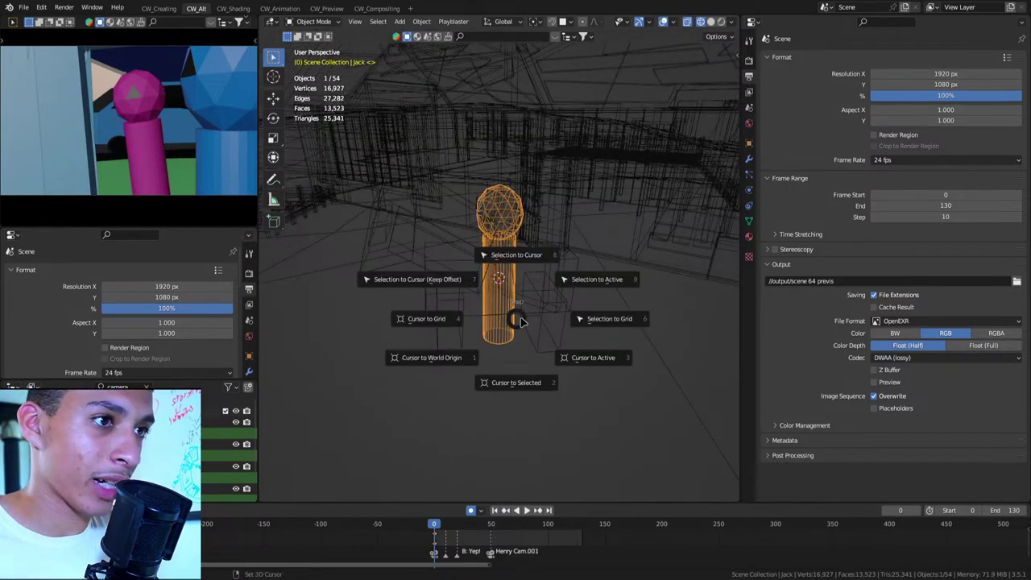
key(shift+s)
click(527, 324)
key(shift+z)
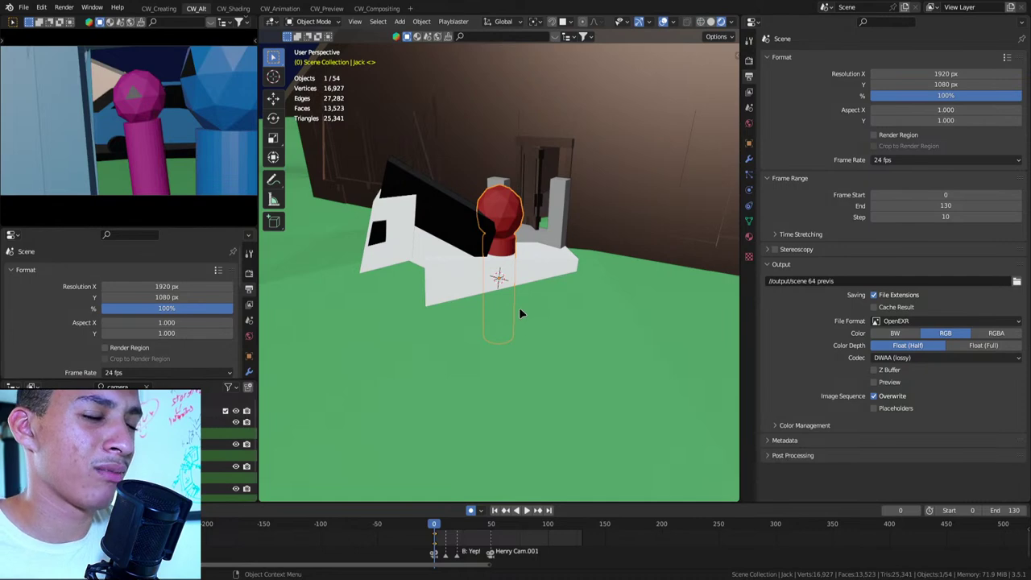
scroll(516, 298, down, 5)
scroll(538, 327, down, 3)
Move Jack away from the house, then snap him back onto the 3D cursor
key(g)
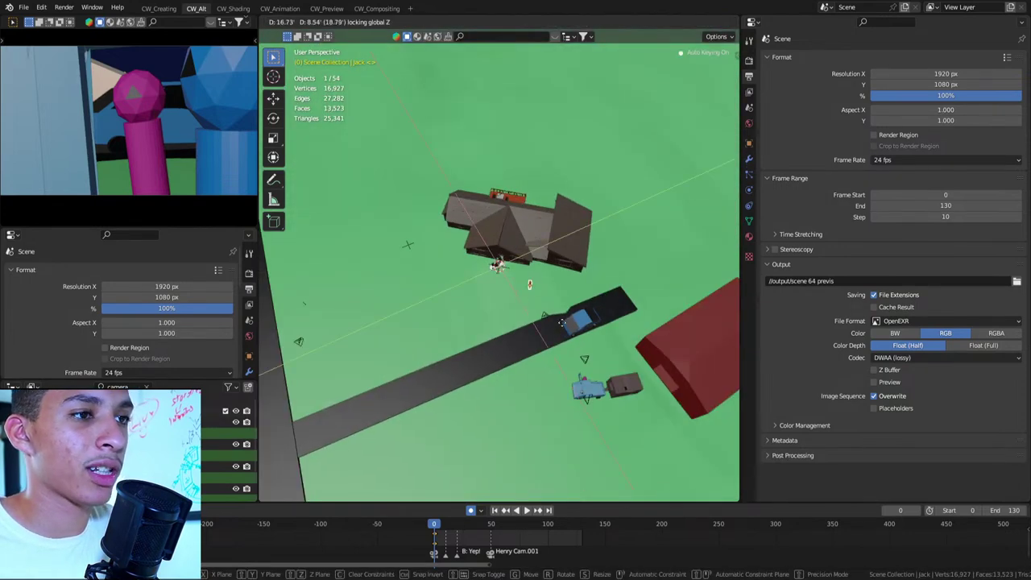
click(596, 354)
key(shift+s)
click(585, 265)
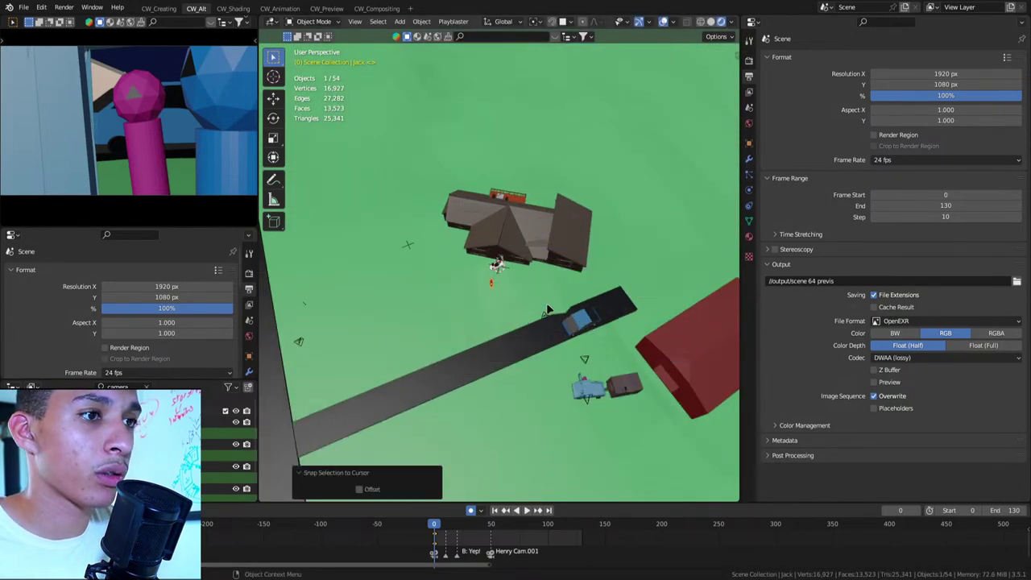
scroll(542, 299, up, 3)
key(shift+s)
click(542, 249)
key(shift+s)
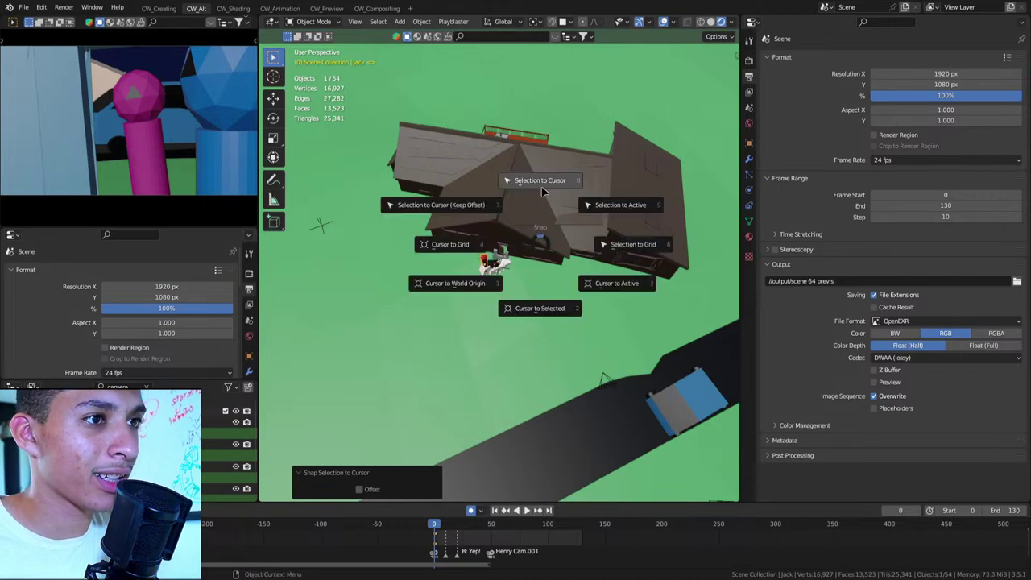
scroll(506, 306, down, 5)
In top orthographic view, snap Jack onto the 3D cursor beside the white block
key(KP_7)
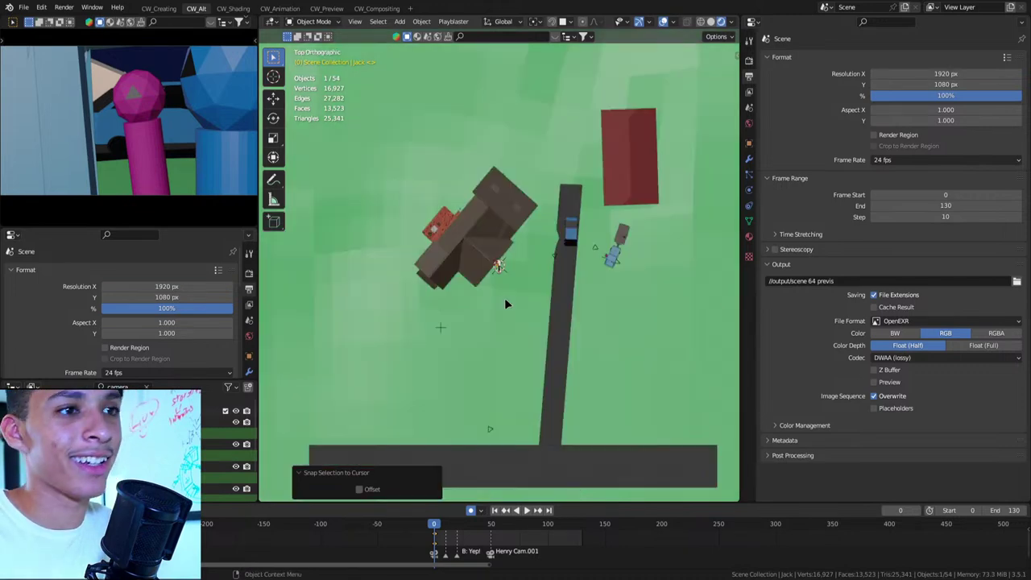
scroll(504, 297, down, 3)
scroll(496, 318, down, 2)
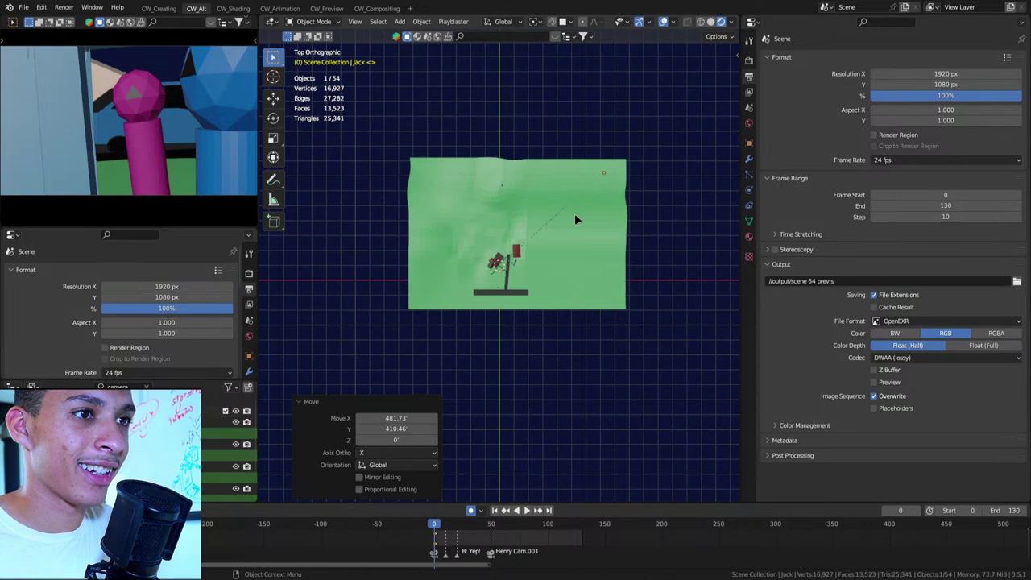
scroll(574, 213, up, 4)
key(shift+s)
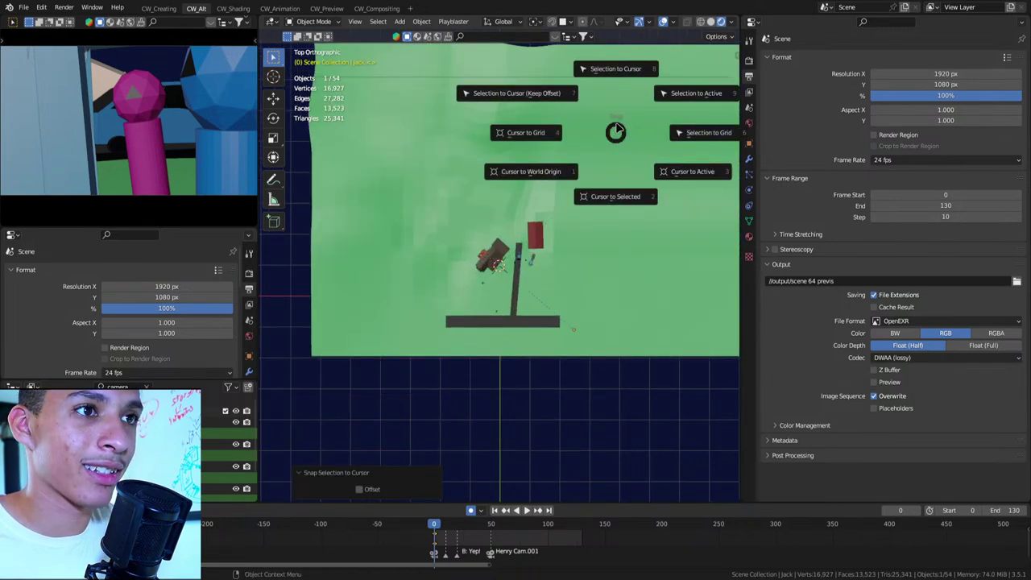
key(shift+s)
click(617, 37)
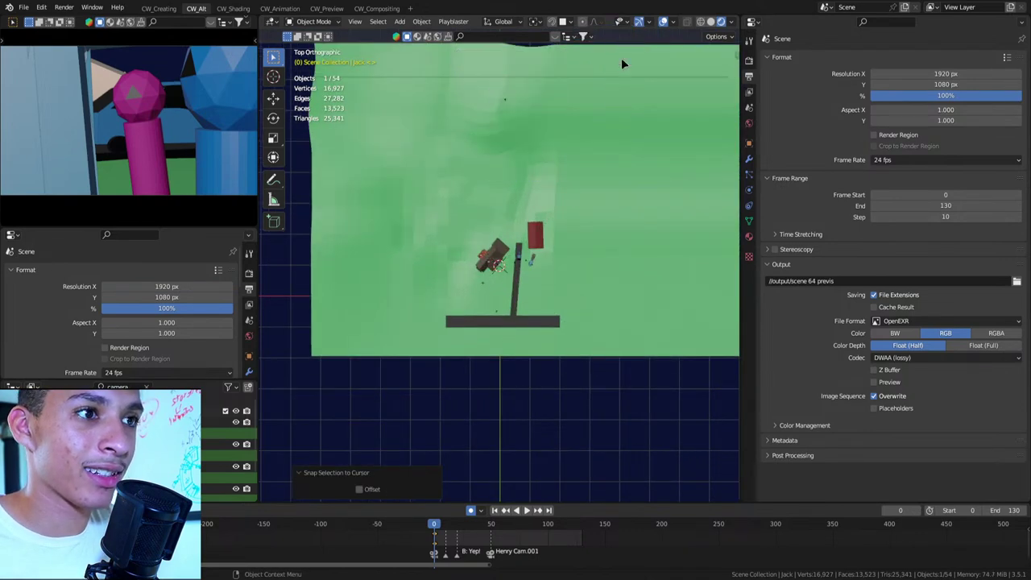
key(shift+s)
click(624, 30)
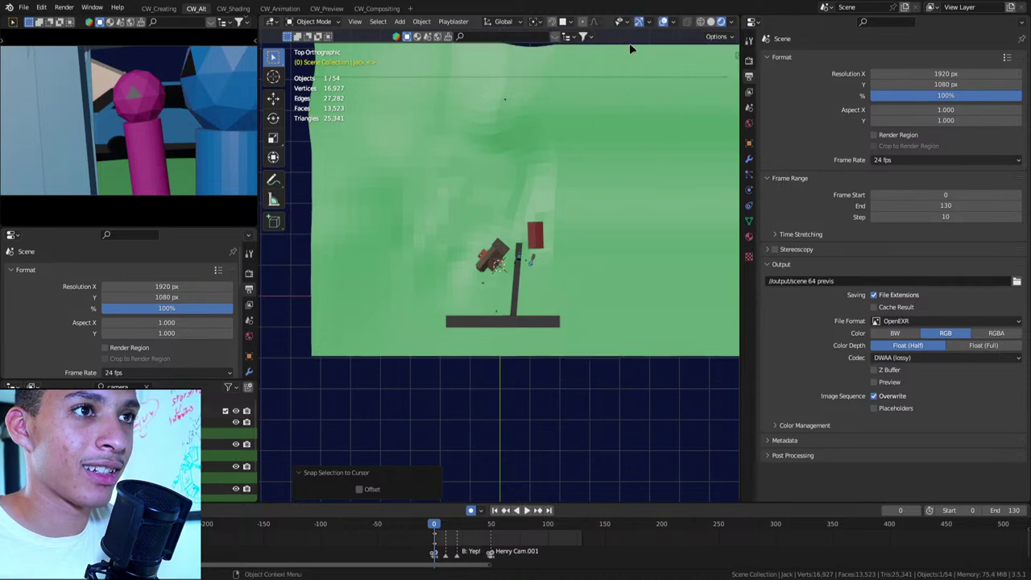
scroll(556, 270, up, 5)
scroll(539, 265, up, 4)
Raise Jack slightly higher in a perspective view
scroll(540, 263, up, 3)
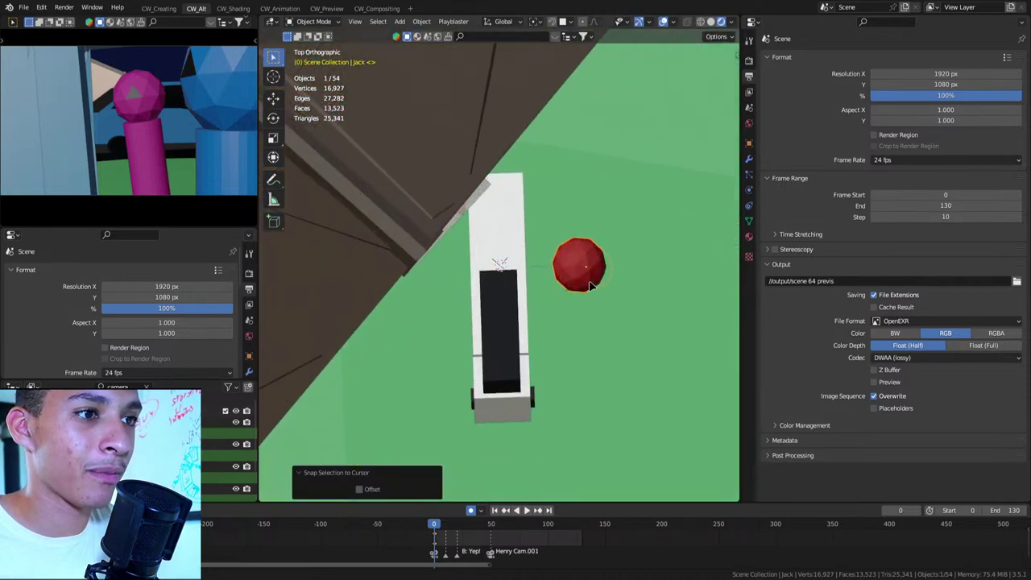
middle_drag(563, 309, 549, 273)
scroll(550, 273, up, 3)
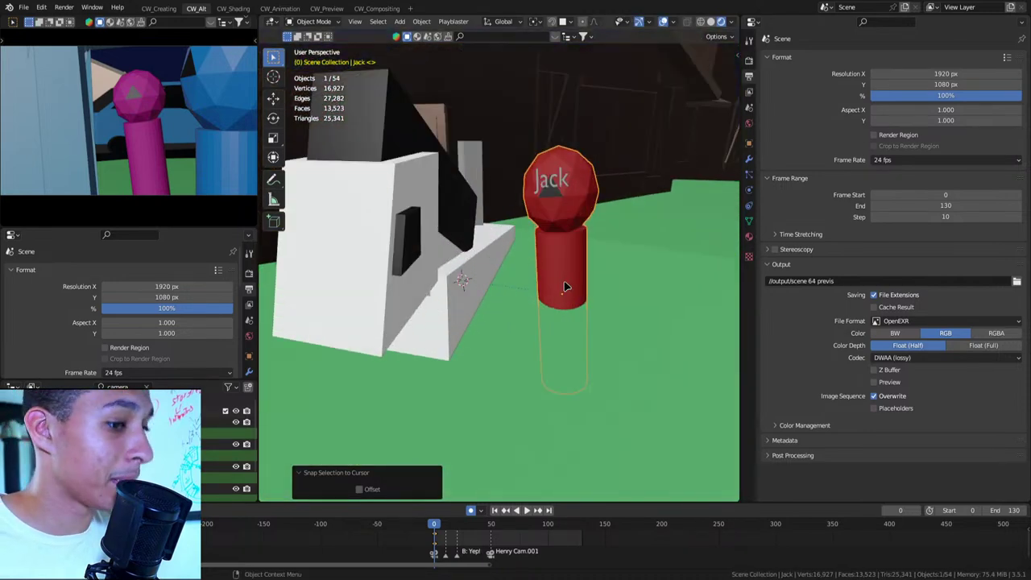
key(g)
click(552, 223)
scroll(552, 223, down, 5)
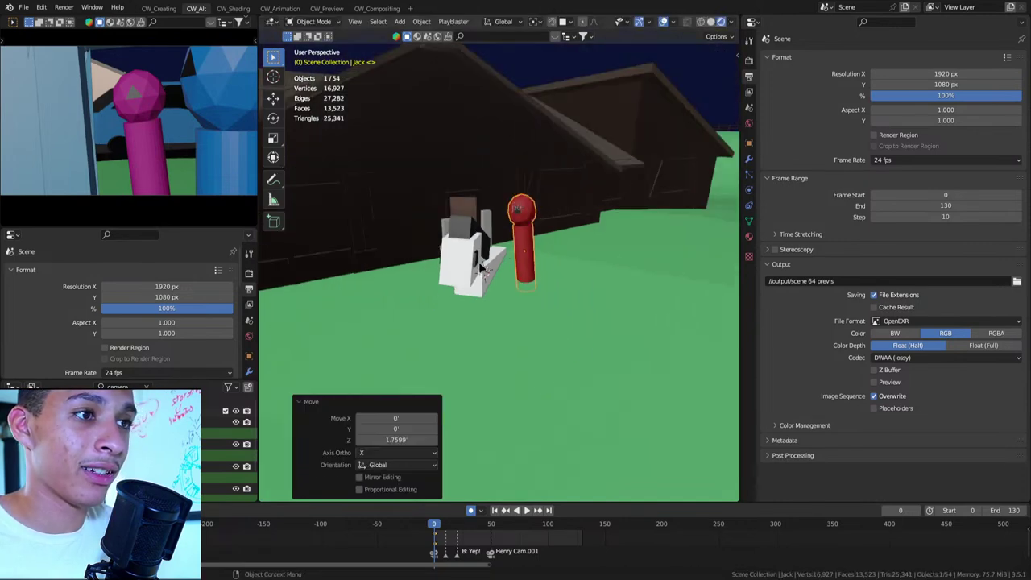
In top view, slide the white Odin vehicle level onto the road beside the blue car
click(479, 270)
middle_drag(479, 270, 497, 326)
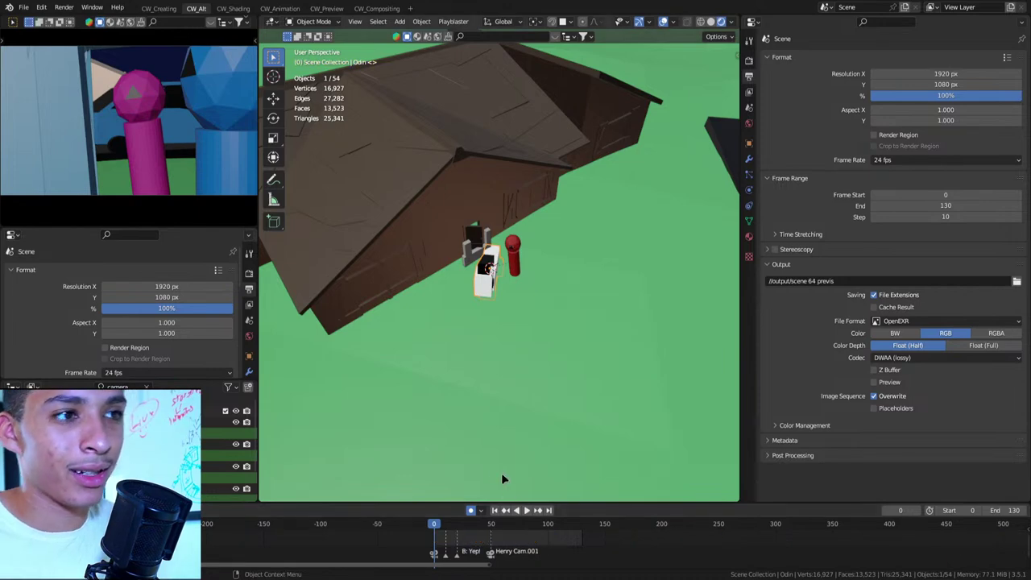
middle_drag(546, 424, 559, 390)
scroll(556, 370, down, 3)
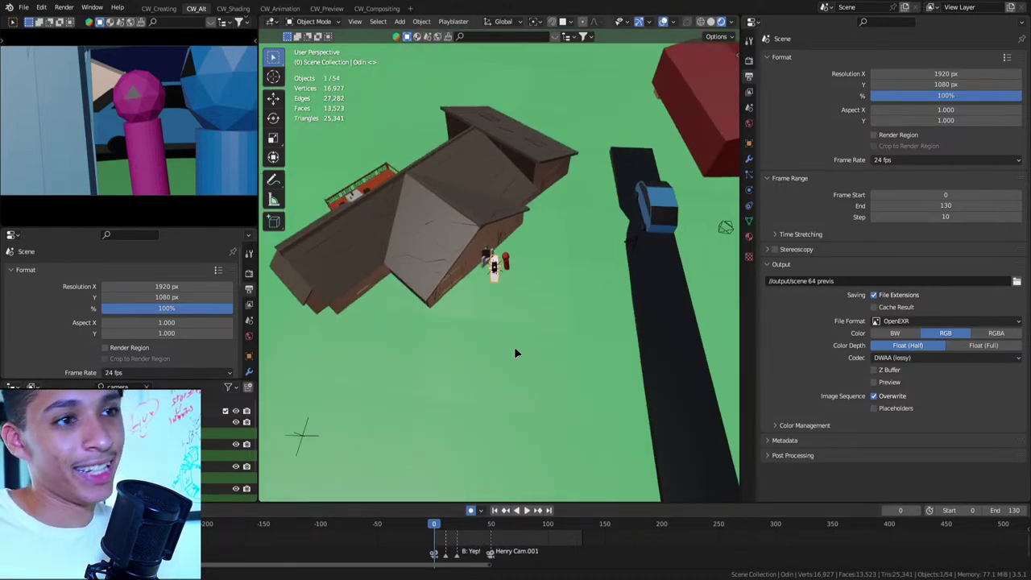
middle_drag(514, 346, 516, 371)
key(KP_7)
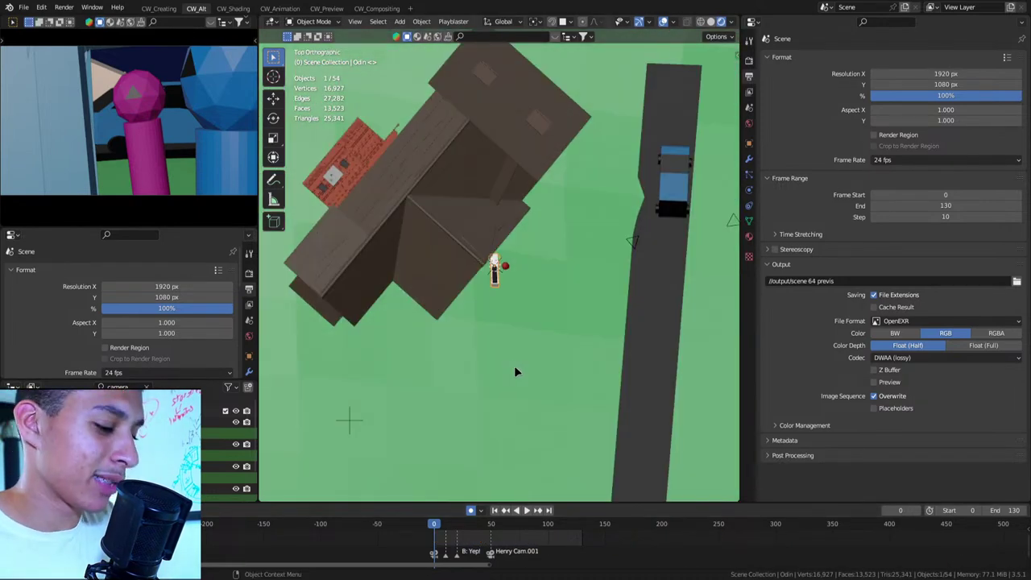
key(g)
key(shift+z)
click(679, 389)
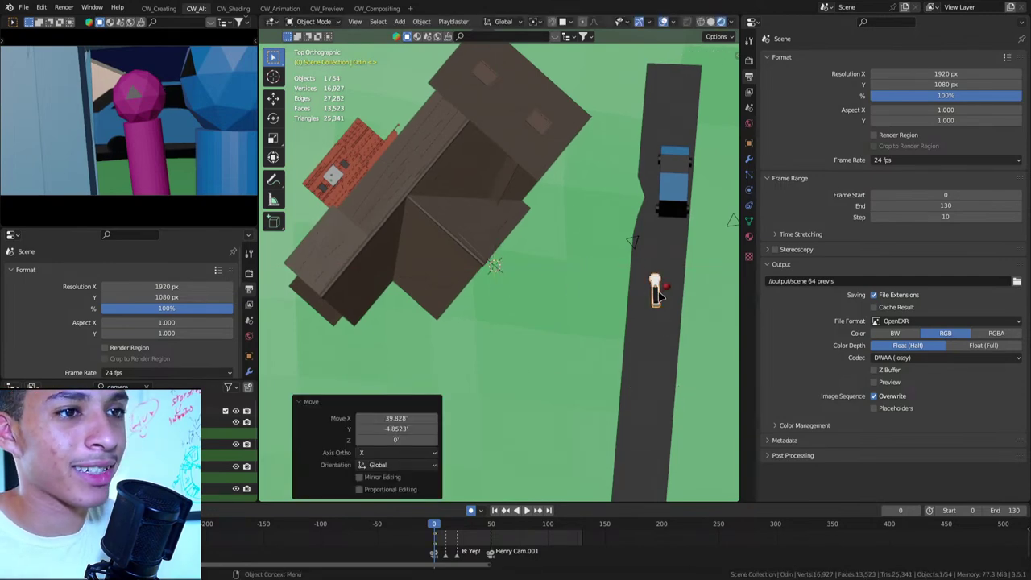
key(g)
key(shift+z)
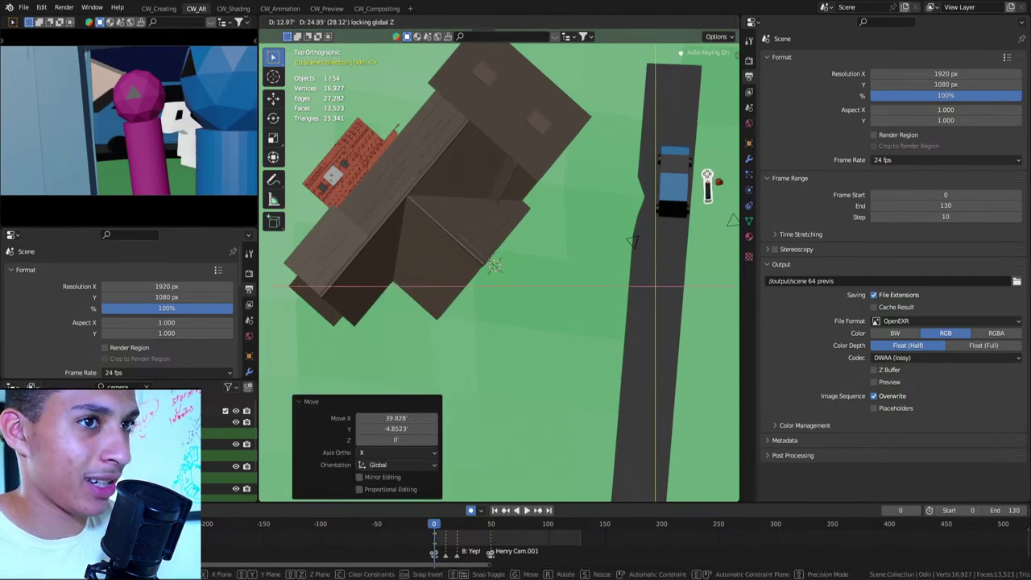
click(721, 186)
Move Jack level along the ground to a spot down-left beside the house
click(713, 184)
key(g)
key(shift+z)
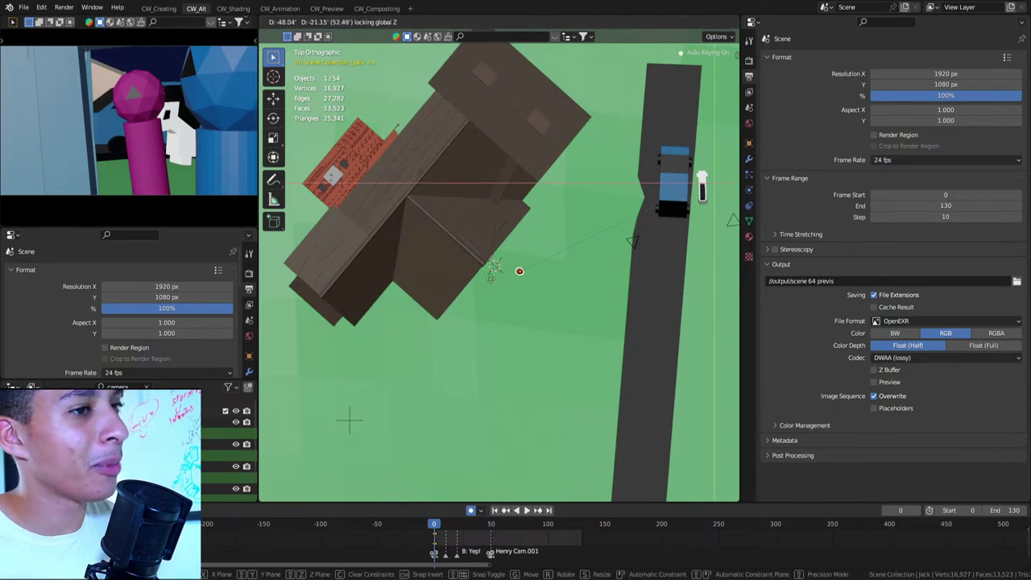
click(468, 269)
key(KP_Decimal)
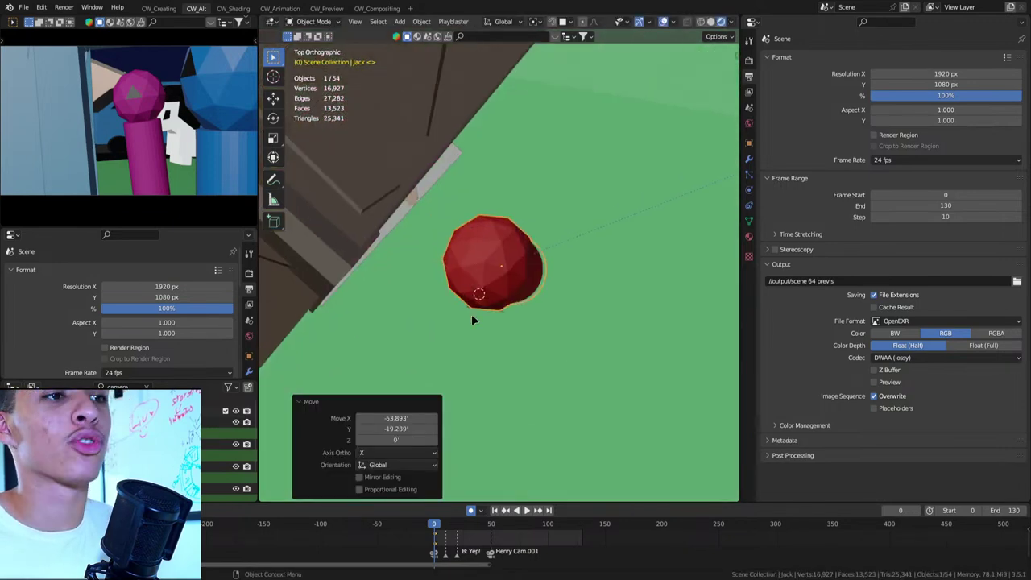
mouse_move(471, 313)
middle_down()
mouse_move(497, 230)
mouse_move(542, 238)
middle_up()
Turn Jack by 1.99° and lower him slightly onto the ground
key(r)
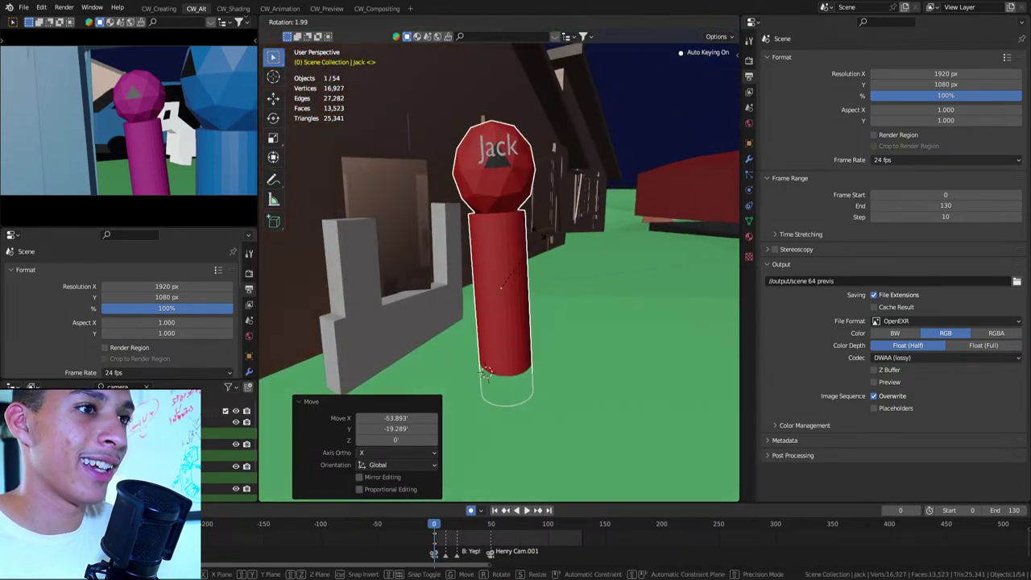
click(531, 248)
key(g)
key(z)
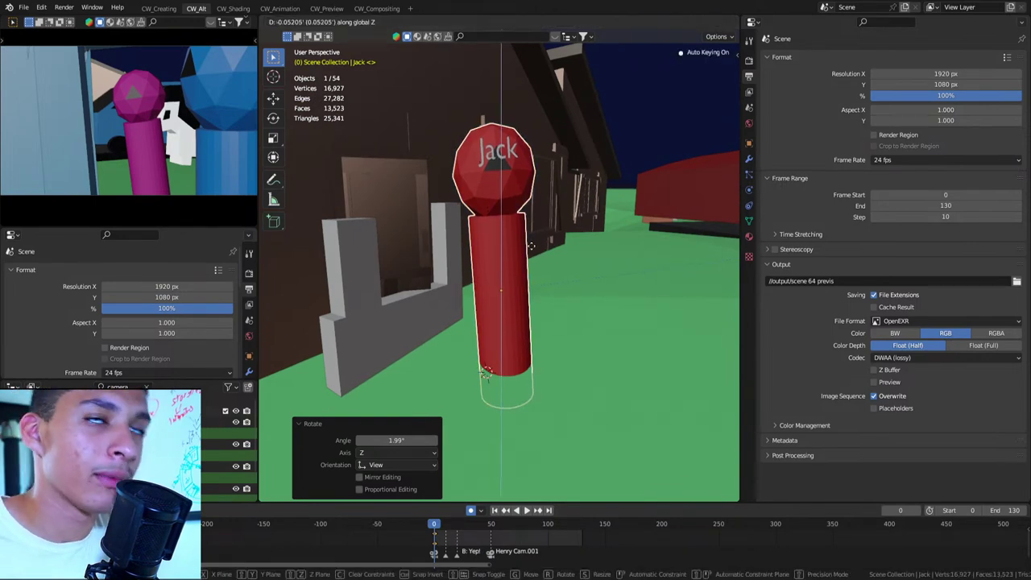
click(520, 259)
middle_drag(519, 259, 481, 305)
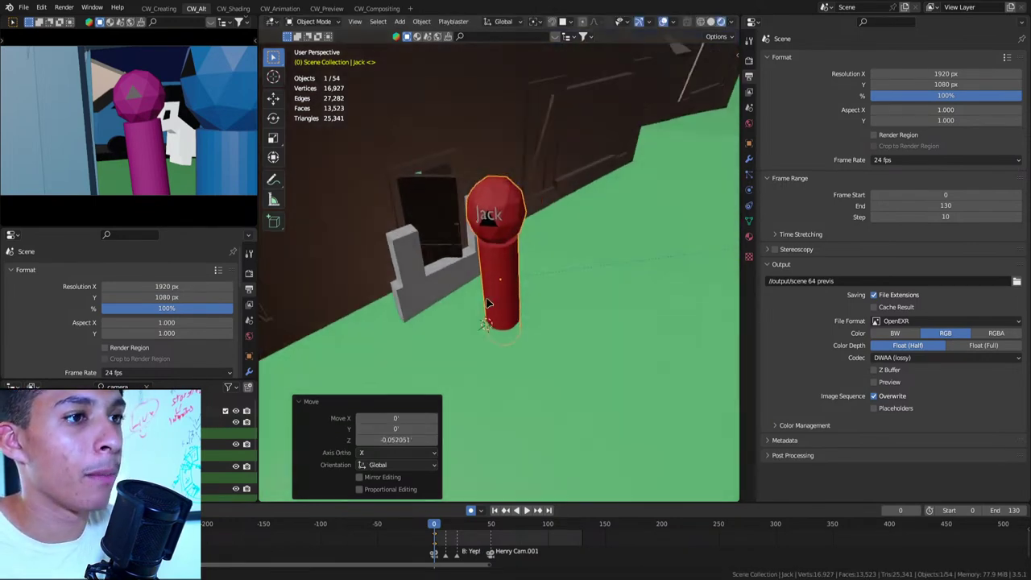
Scale Jack down to 0.808 of his size
key(s)
click(579, 274)
key(KP_Decimal)
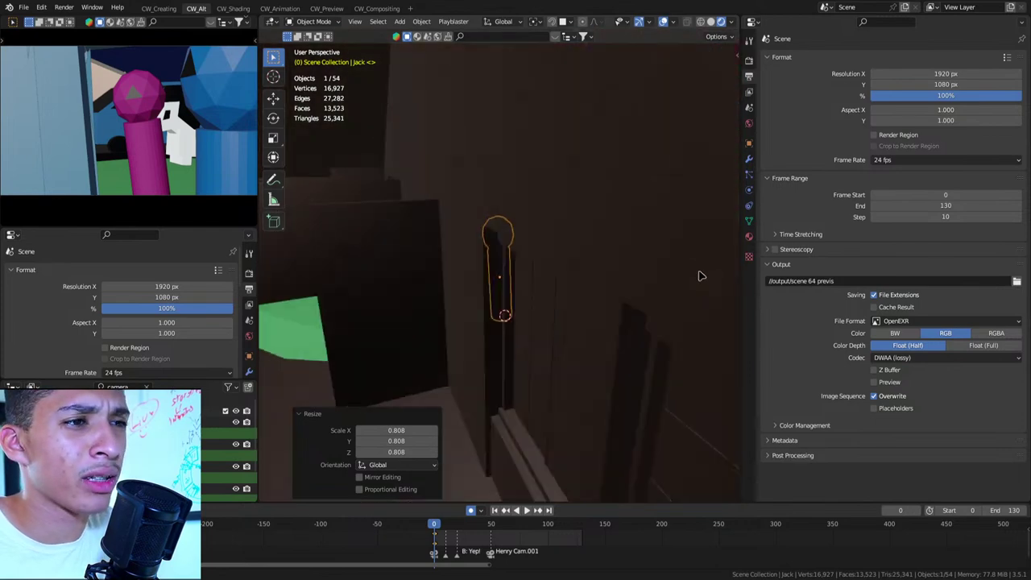
mouse_move(700, 276)
middle_down()
mouse_move(686, 287)
mouse_move(675, 278)
mouse_move(576, 282)
middle_up()
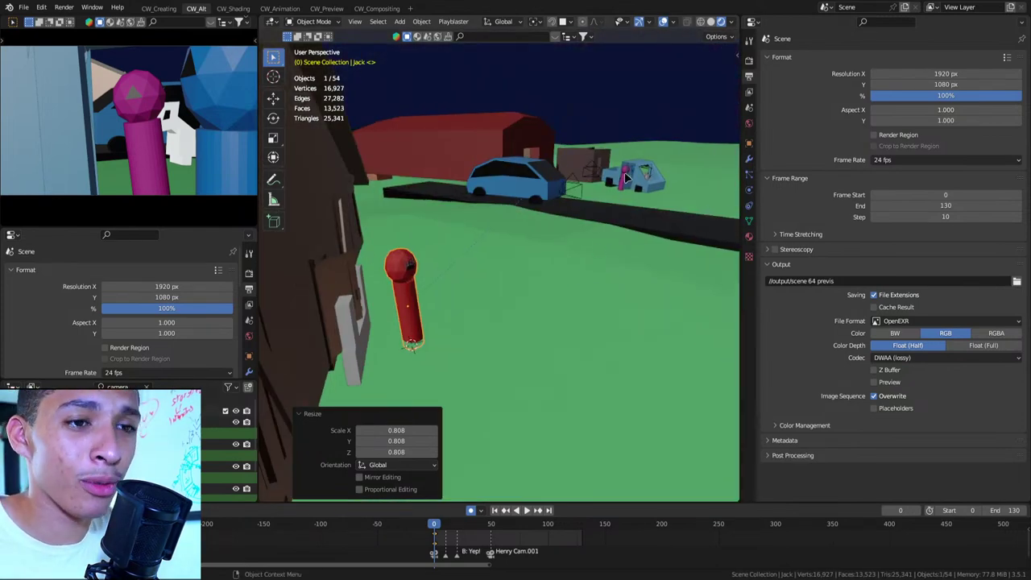
Rotate Jack -34.9° around Z to stand beside the grey block
click(625, 184)
click(417, 292)
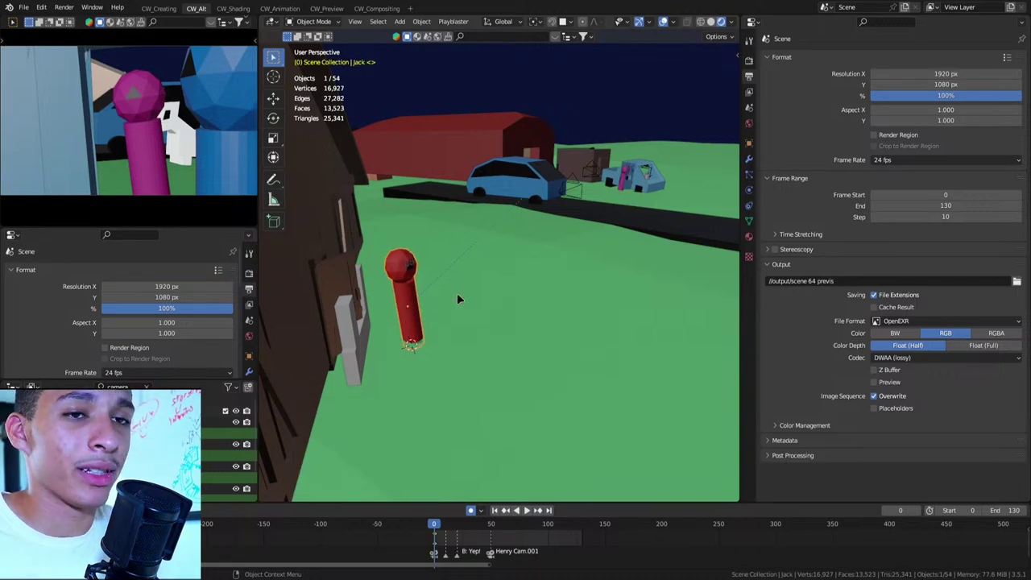
key(r)
click(517, 356)
key(KP_Decimal)
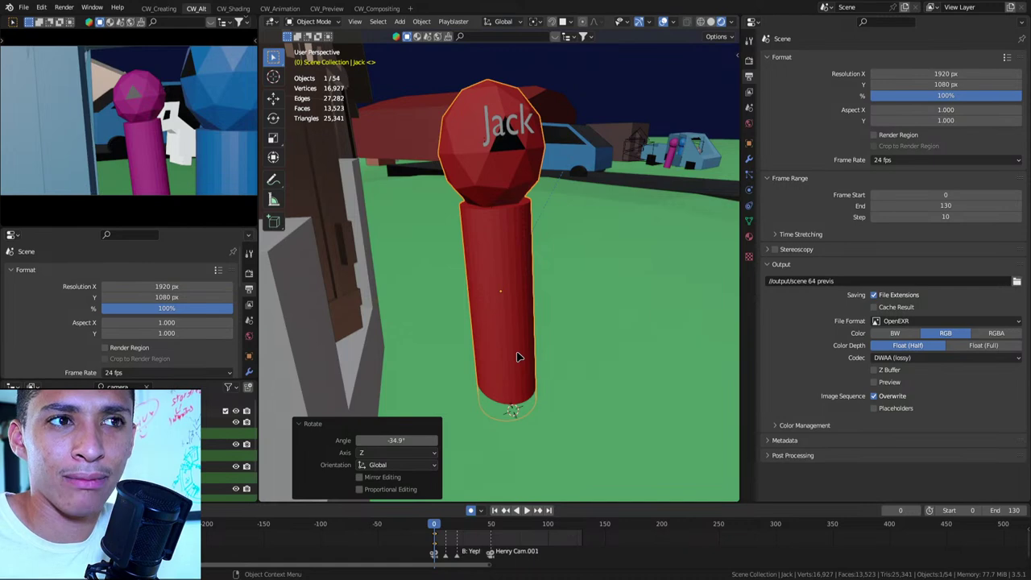
mouse_move(517, 356)
middle_down()
mouse_move(428, 299)
mouse_move(298, 335)
middle_up()
Move the grey block further back behind Jack
click(426, 269)
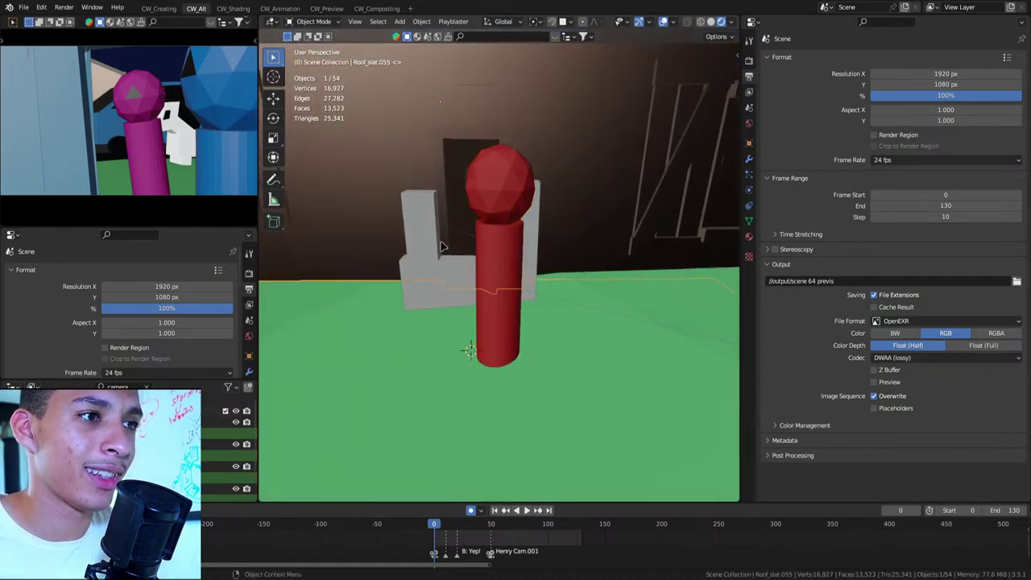
key(g)
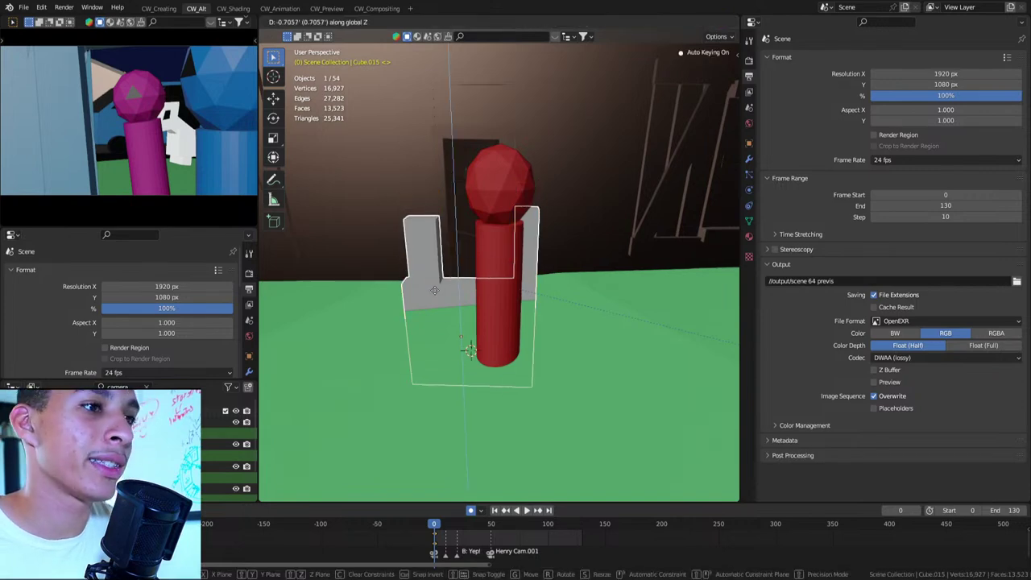
click(436, 299)
Raise both end faces of the grey block straight up into tall posts
key(Tab)
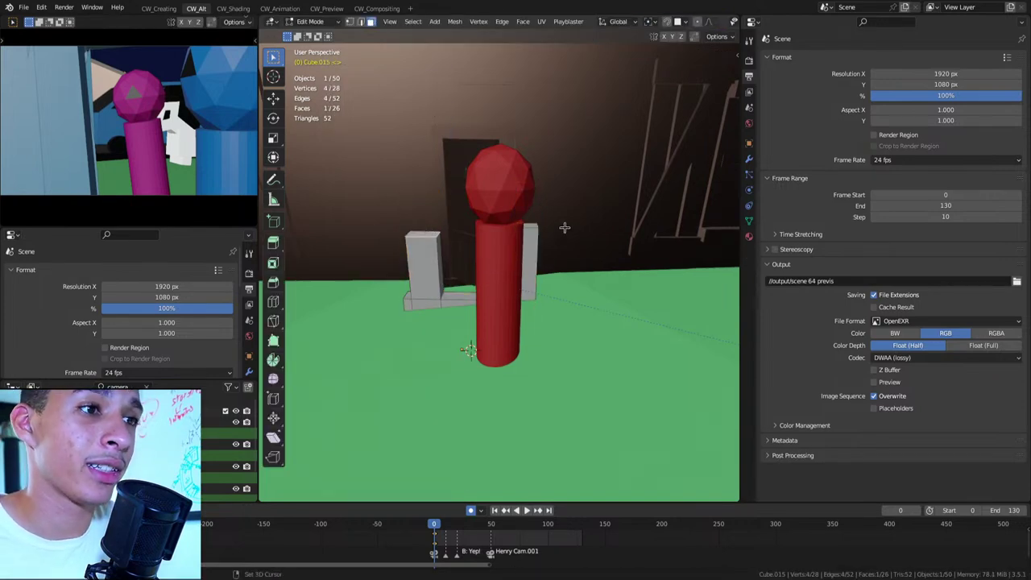
shift+click(533, 226)
key(g)
key(z)
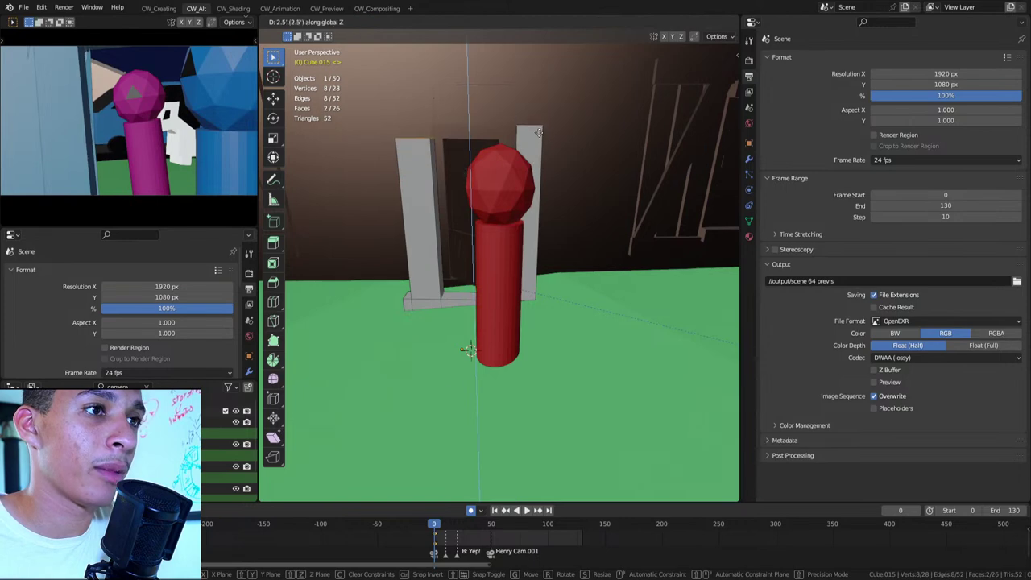
click(515, 145)
middle_drag(523, 140, 533, 159)
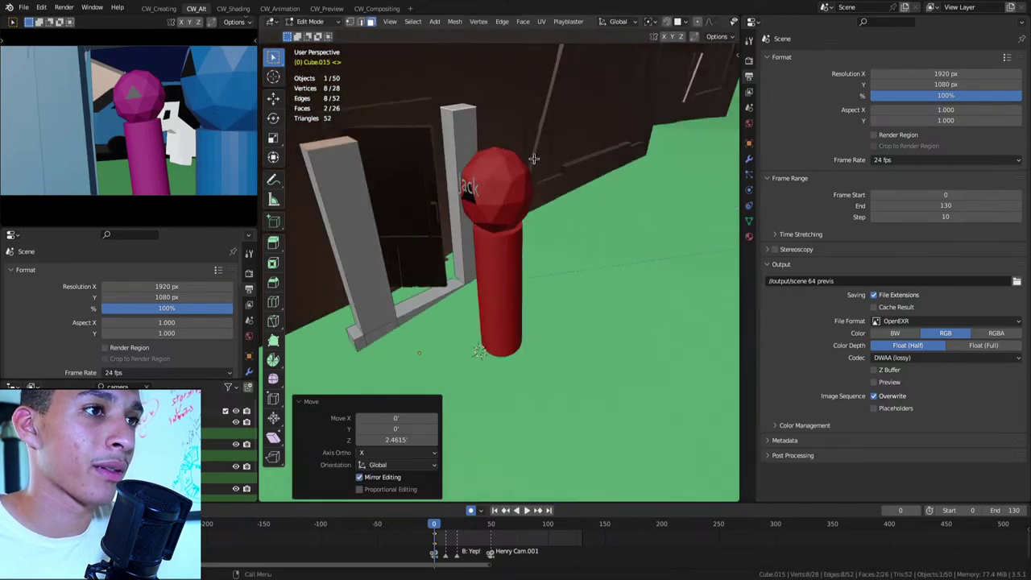
Add an edge loop on a post and extrude the left post's top face
key(ctrl+r)
click(463, 137)
click(405, 336)
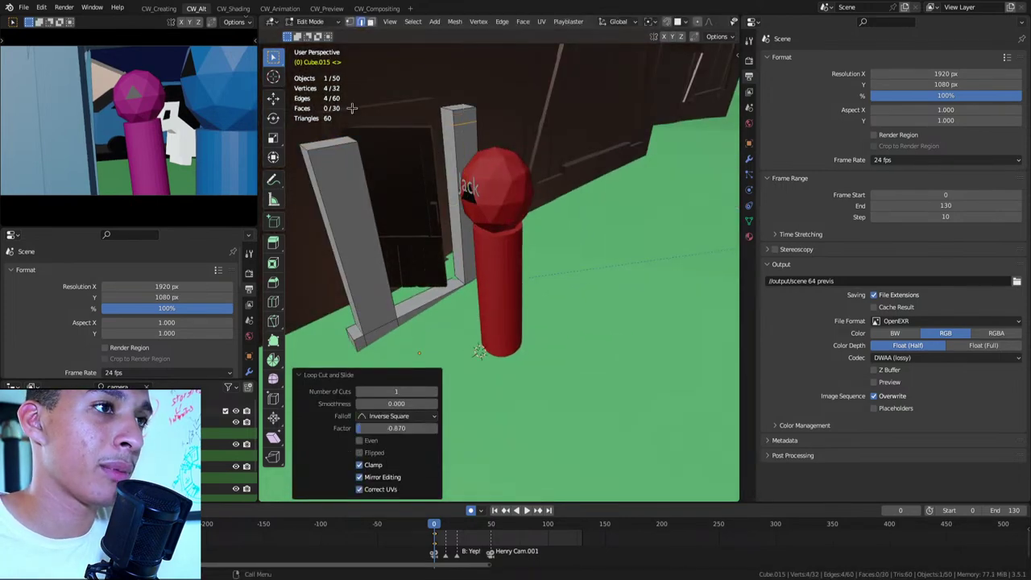
click(327, 145)
key(r)
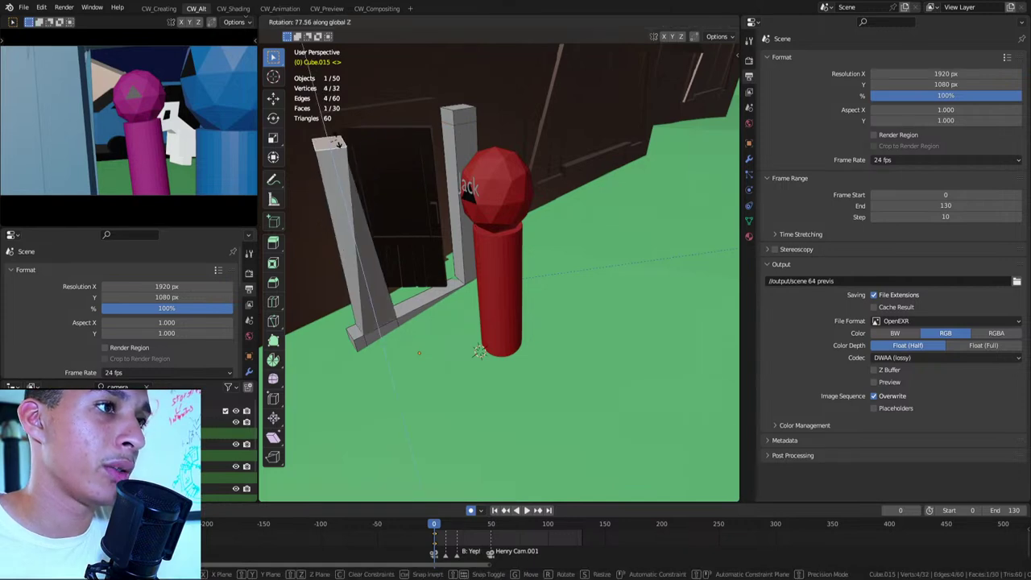
key(Escape)
key(e)
click(351, 132)
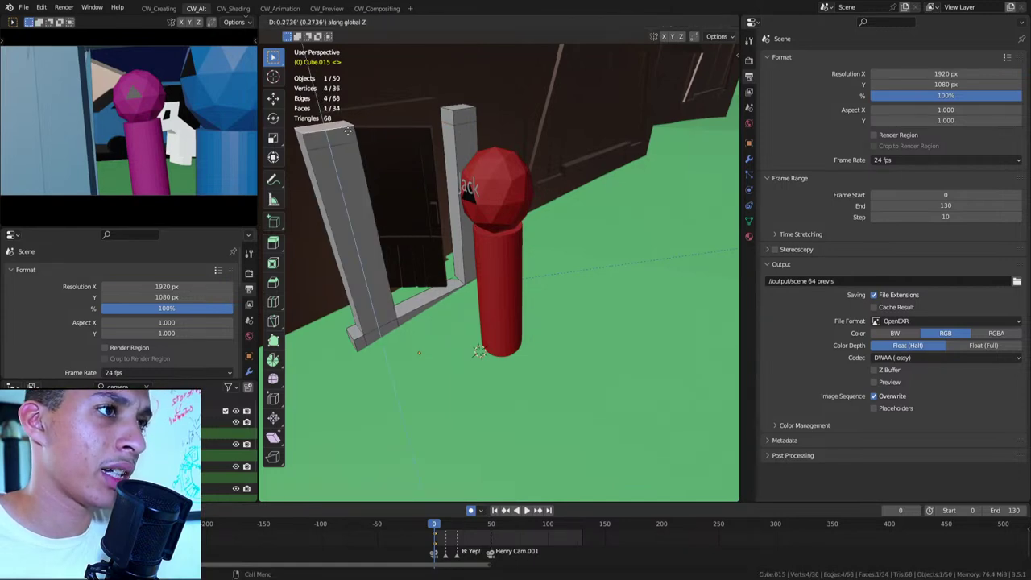
mouse_move(350, 131)
middle_down()
mouse_move(435, 83)
mouse_move(476, 101)
middle_up()
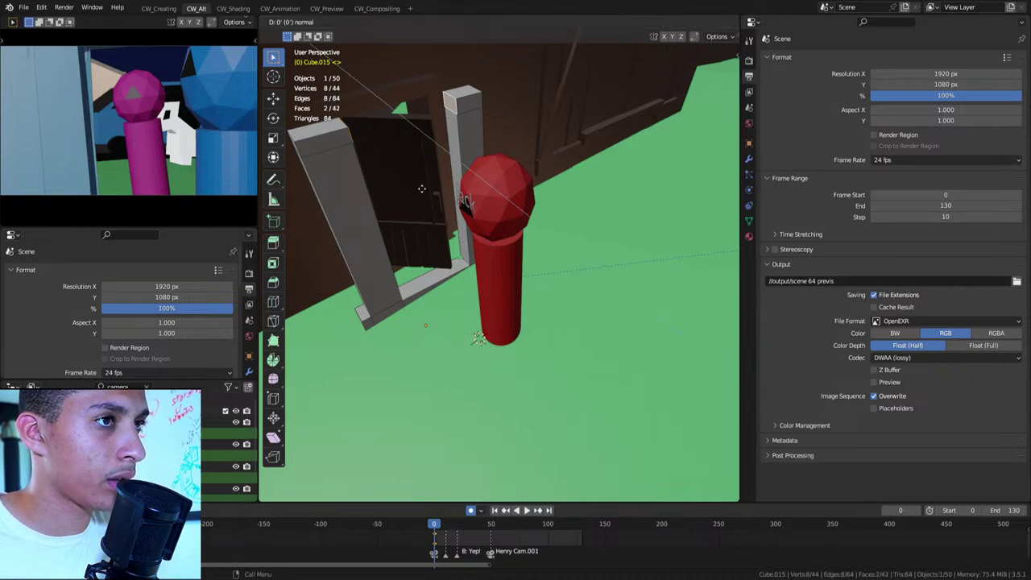
Undo the extra extrusions, keeping the two tall posts
key(ctrl+z)
key(ctrl+z)
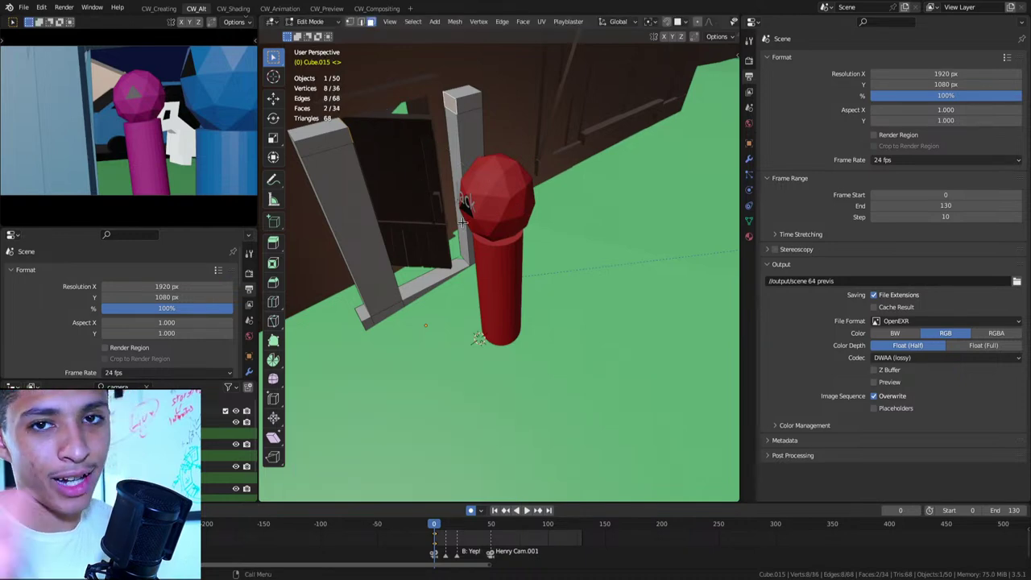
key(g)
key(Escape)
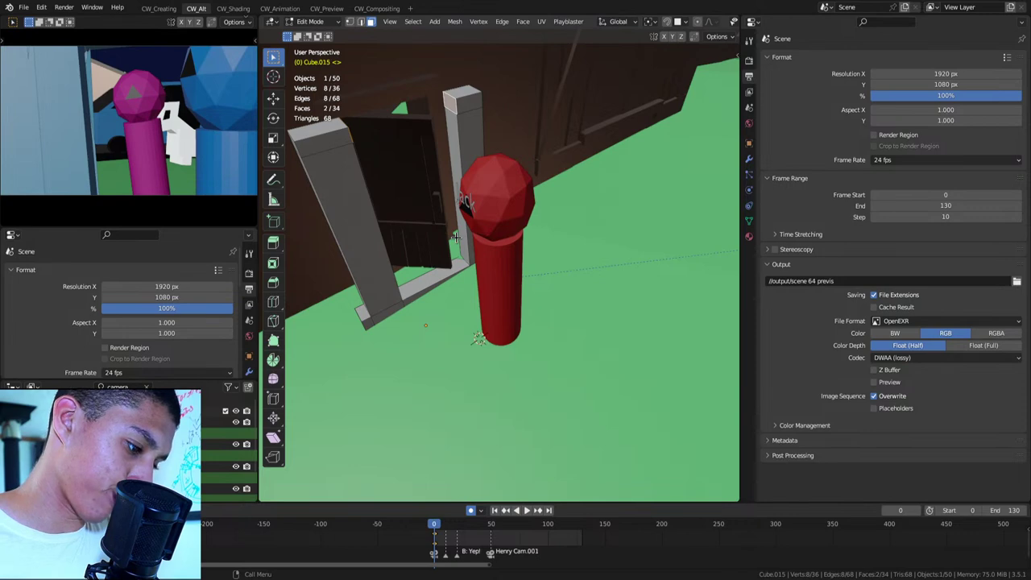
click(269, 228)
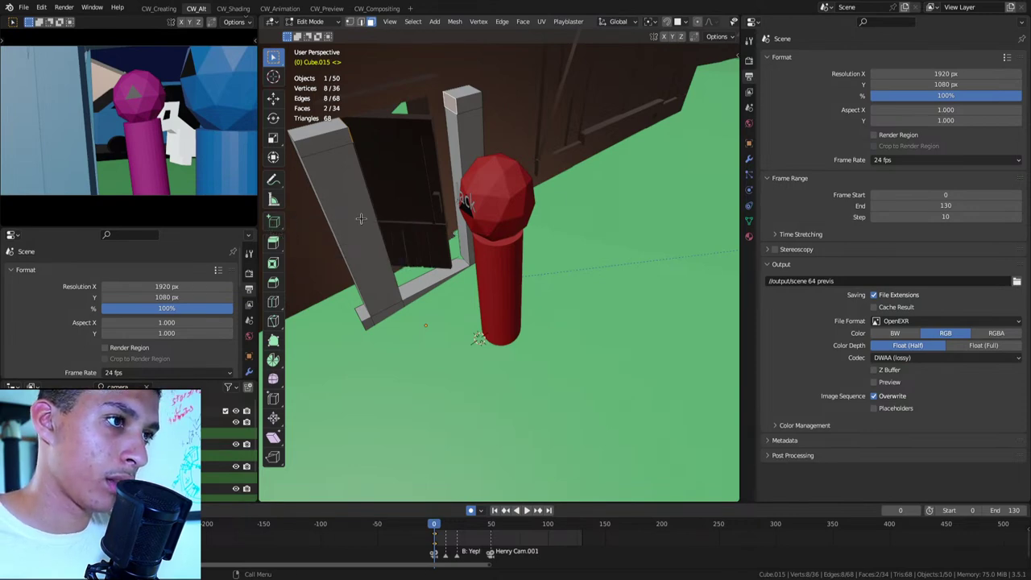
key(ctrl+space)
key(ctrl+space)
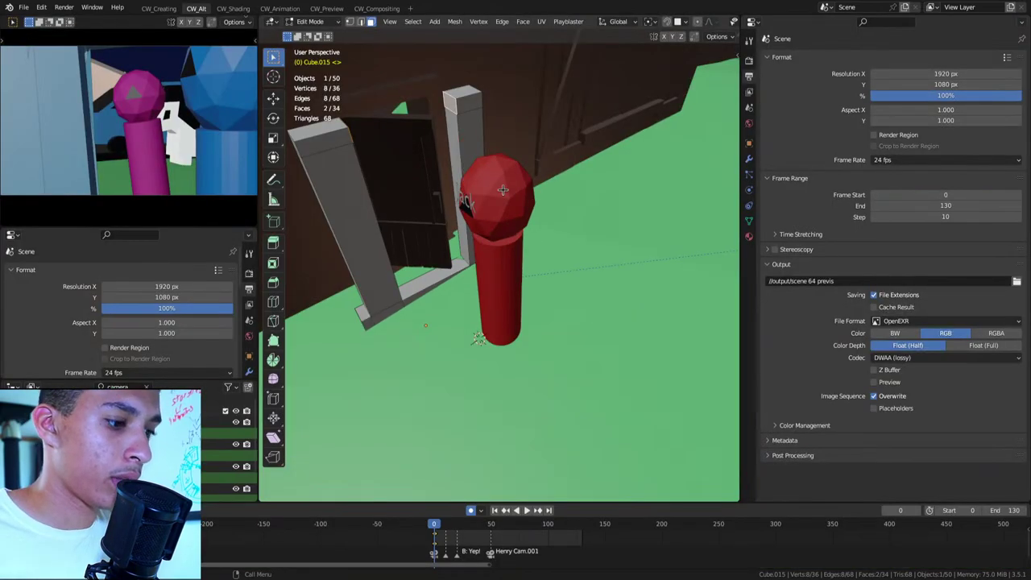
Use Bridge Edge Loops to join the post tops into a crossbar, then return to Object Mode
text(b)
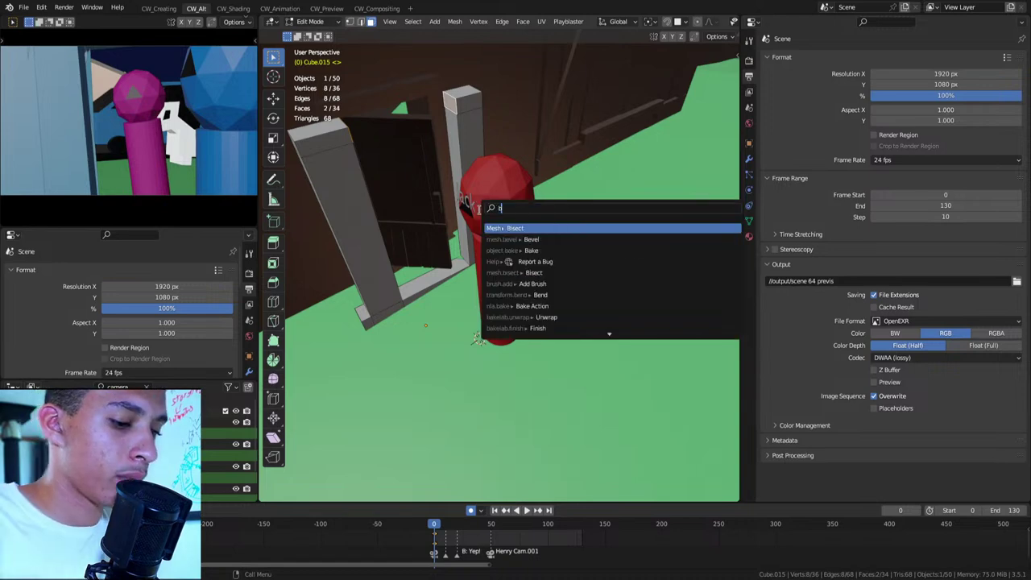
text(ridge)
key(Escape)
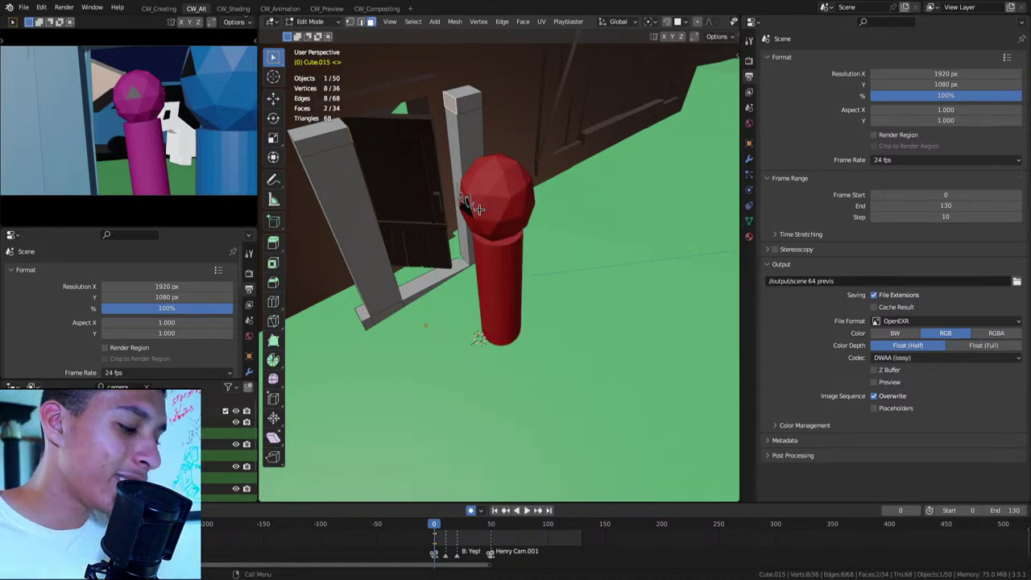
key(ctrl+e)
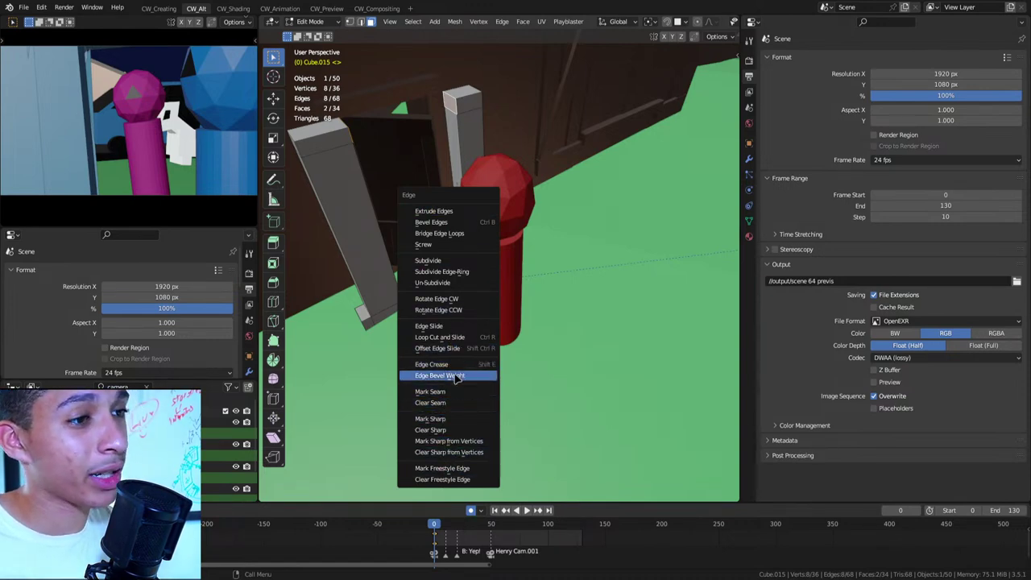
click(439, 233)
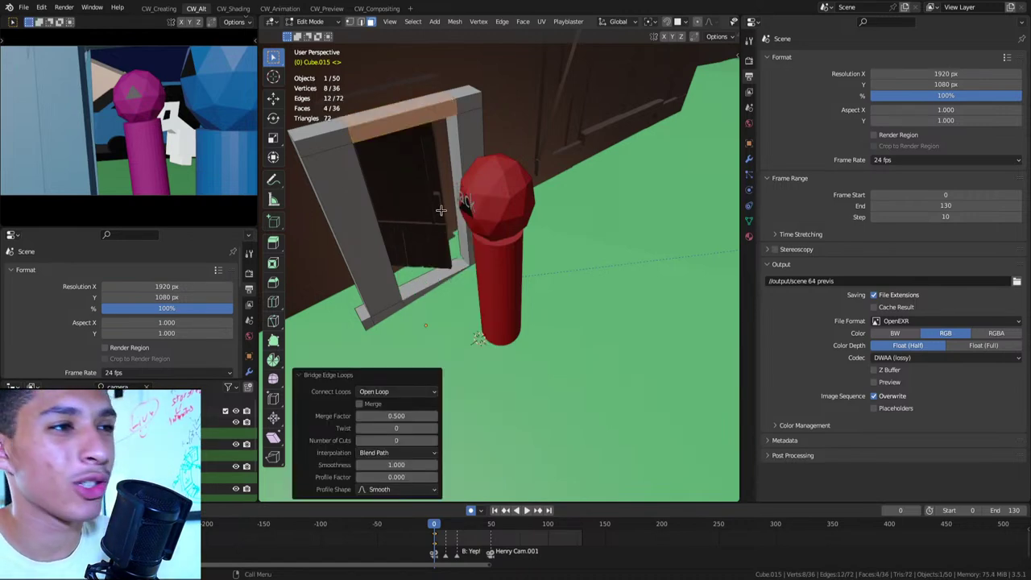
key(Tab)
key(KP_Decimal)
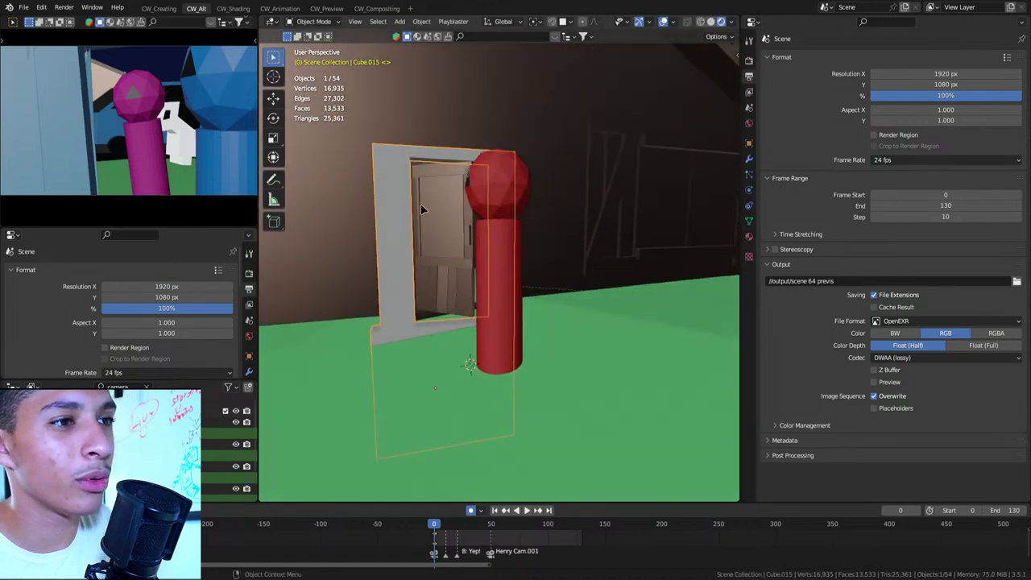
Shift the door frame 0.47 along the X axis
scroll(423, 209, up, 3)
scroll(428, 230, down, 4)
middle_drag(428, 230, 426, 295)
key(g)
key(x)
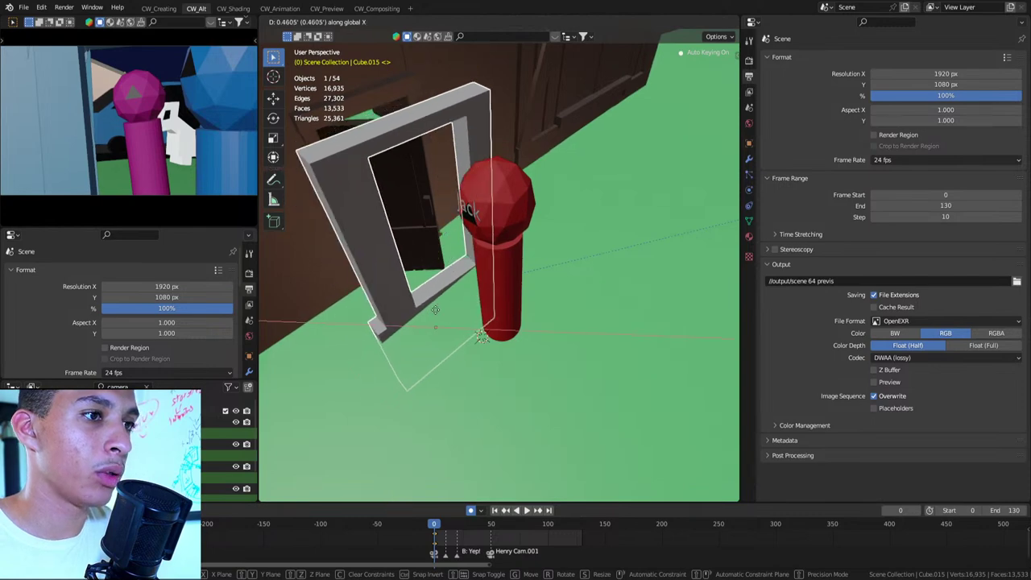
click(420, 284)
Extrude the frame's inner edge along X into a flat door panel as a separate object
click(404, 272)
key(Tab)
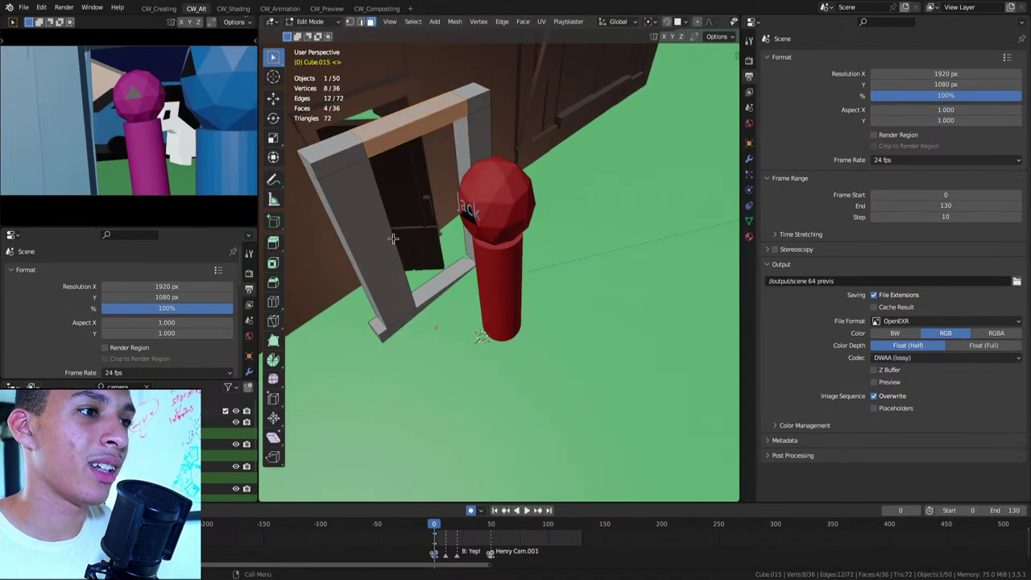
key(2)
click(392, 236)
key(x)
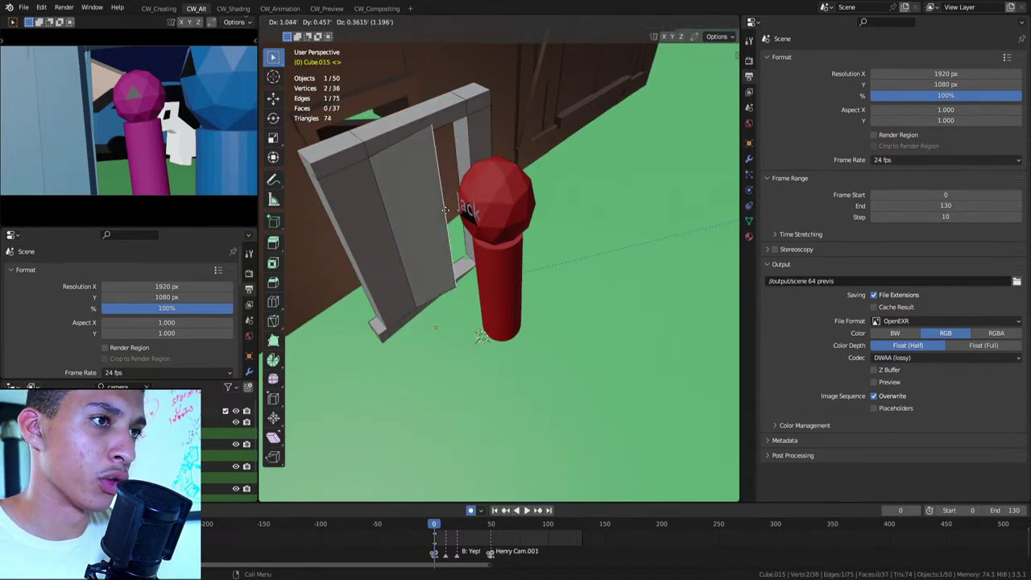
click(486, 194)
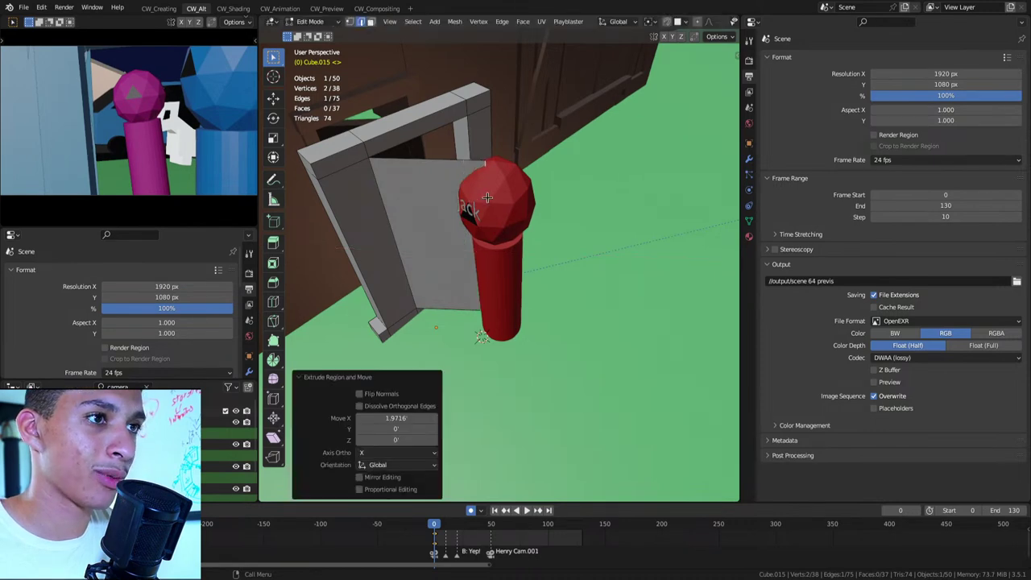
middle_drag(486, 194, 482, 201)
key(ctrl+Tab)
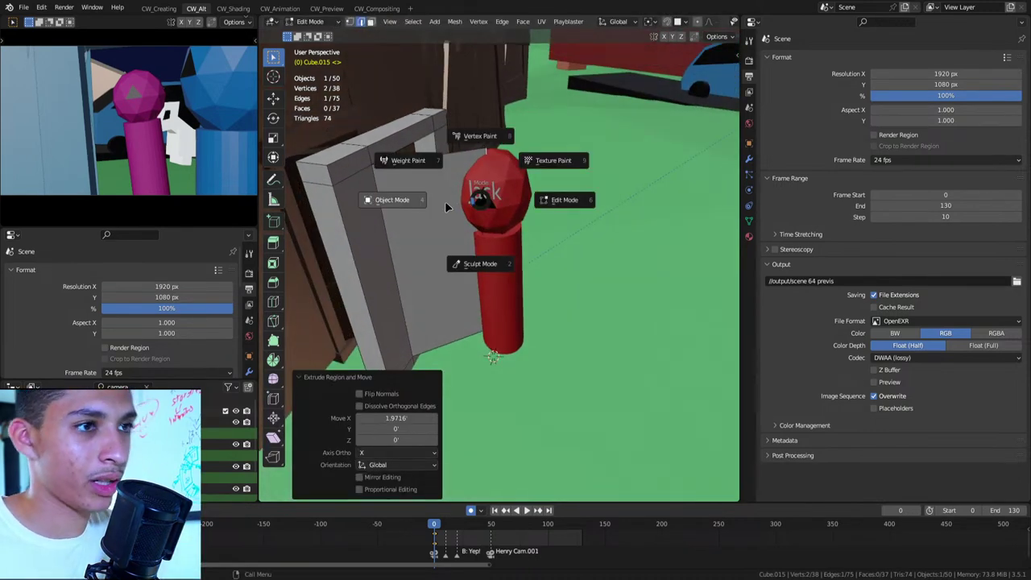
click(405, 195)
key(Tab)
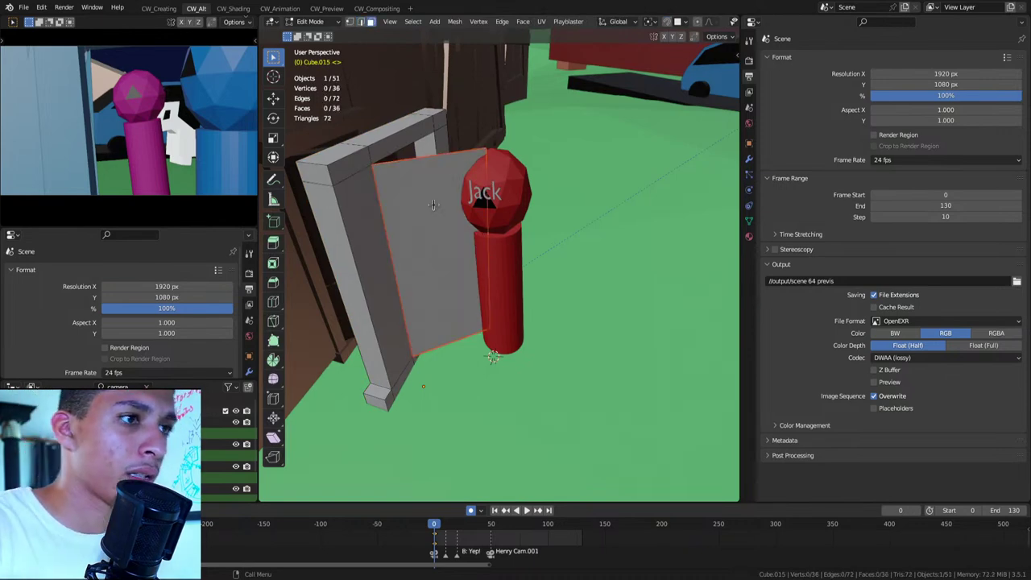
key(Tab)
middle_drag(434, 209, 444, 224)
Return to Object Mode and select the door panel
scroll(444, 224, up, 5)
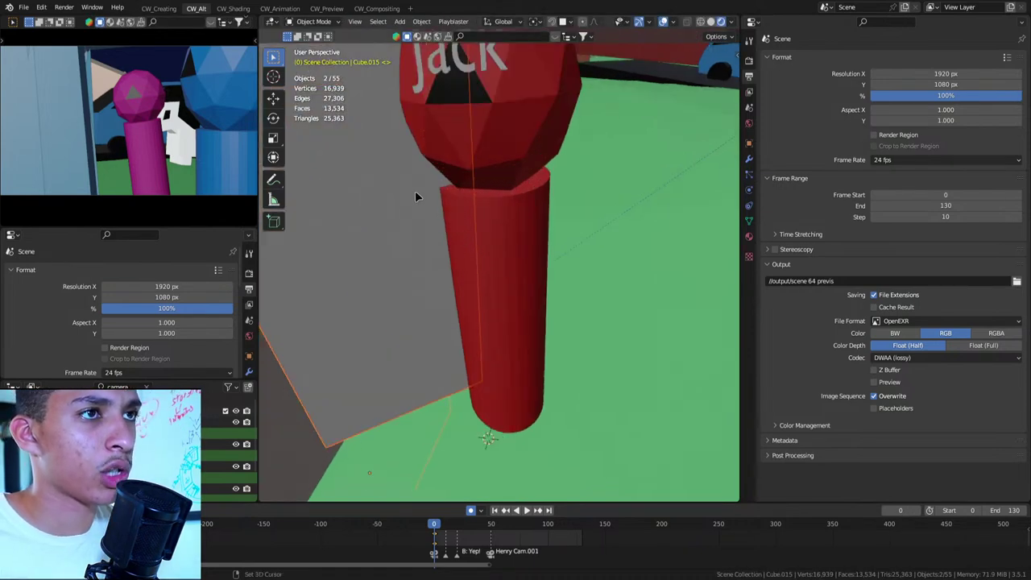
scroll(511, 270, down, 5)
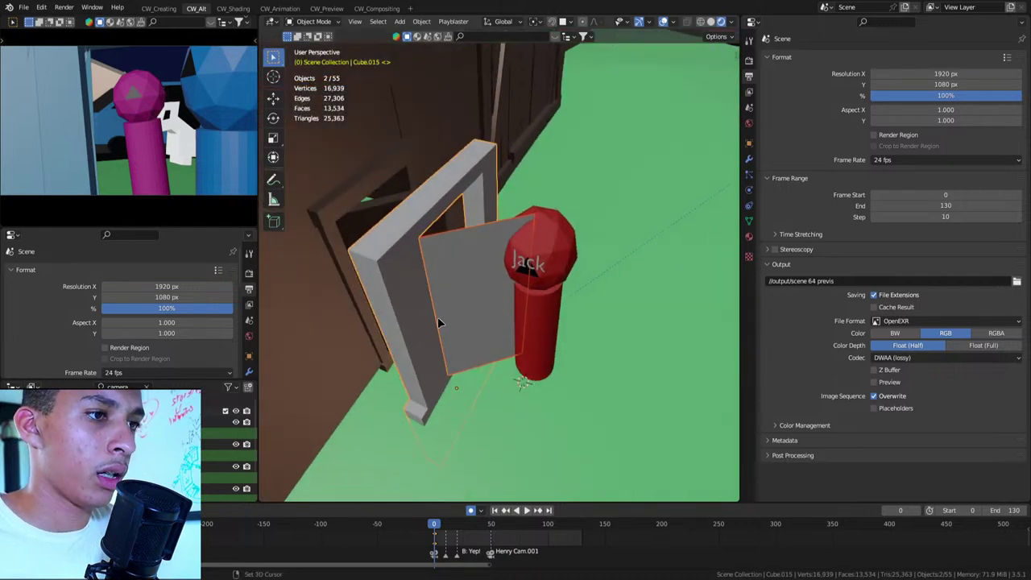
key(Tab)
click(460, 275)
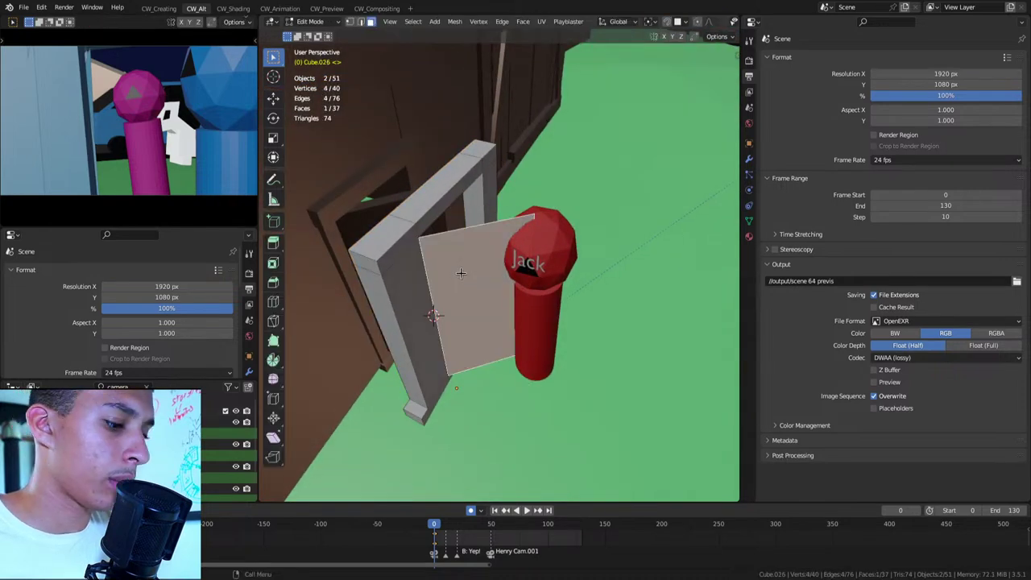
key(Tab)
key(ctrl+Tab)
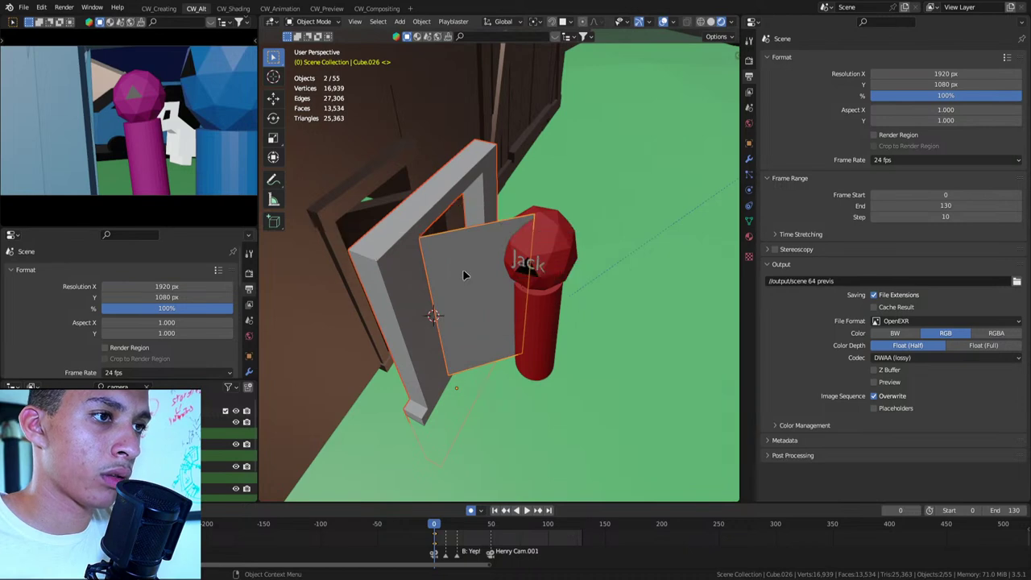
click(485, 238)
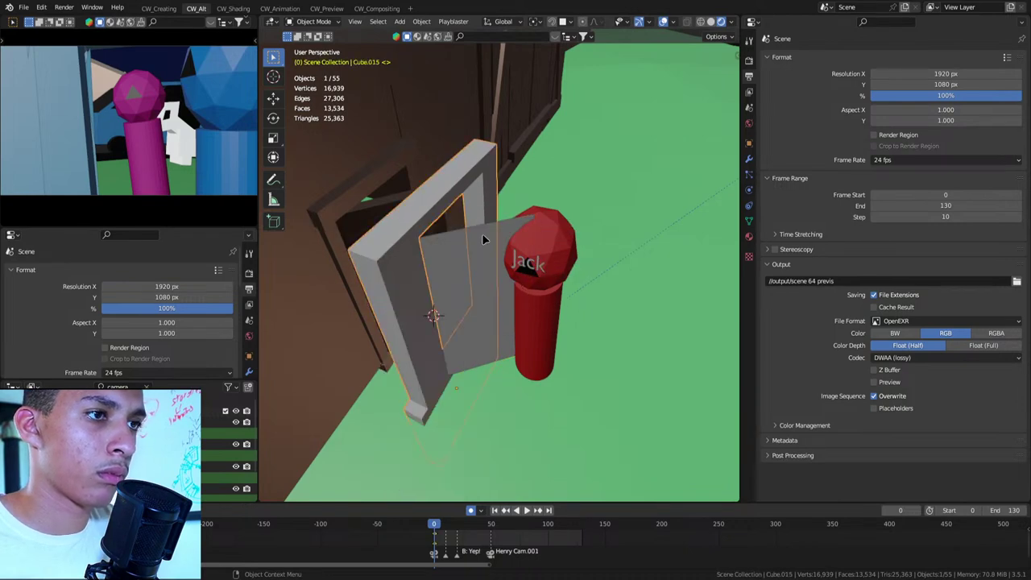
middle_drag(509, 232, 344, 244)
middle_drag(497, 187, 483, 211)
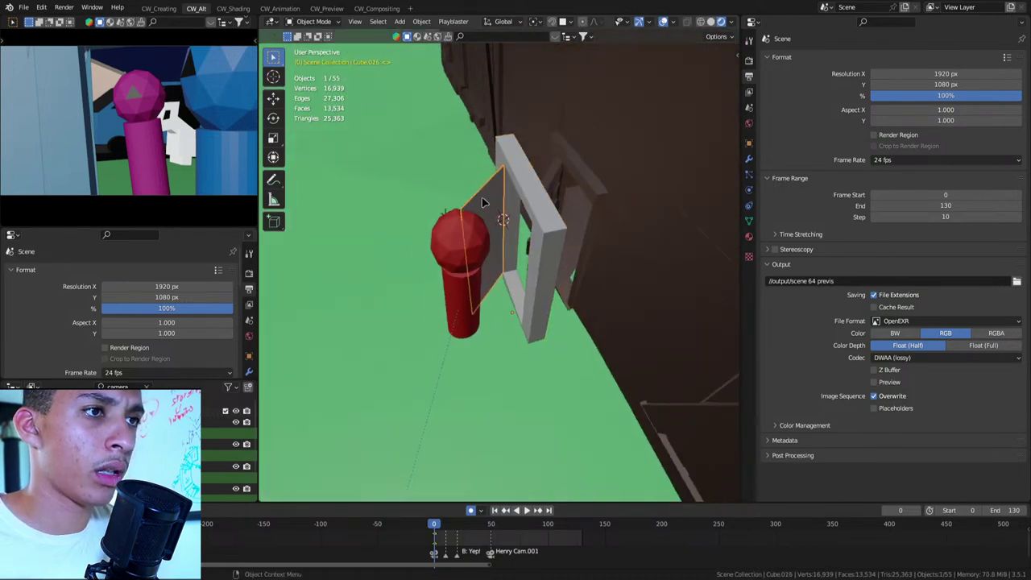
click(489, 211)
Set the door panel's origin to the 3D cursor and swing it 43.5° around Z
right_click(447, 197)
mouse_move(426, 255)
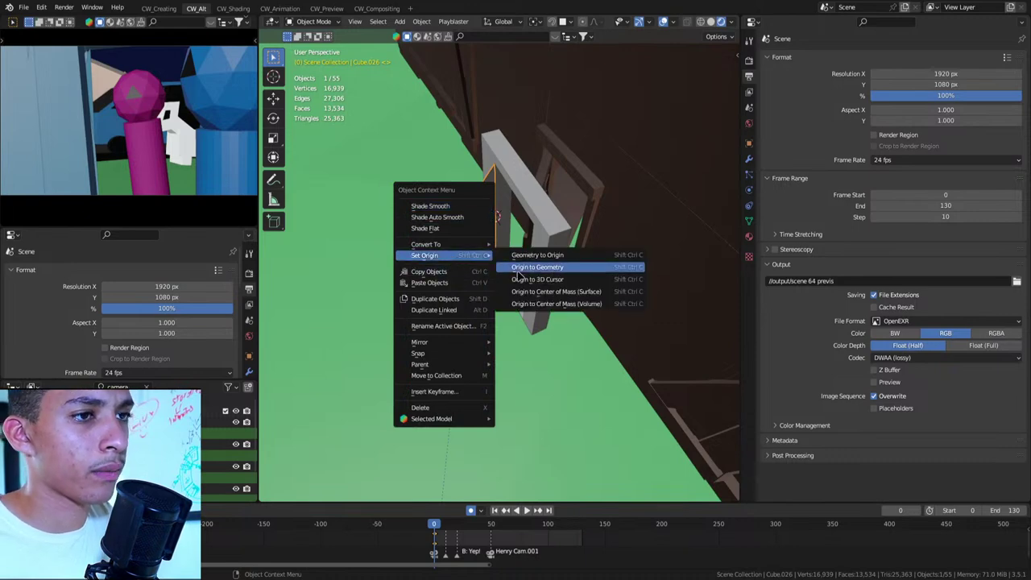
click(552, 280)
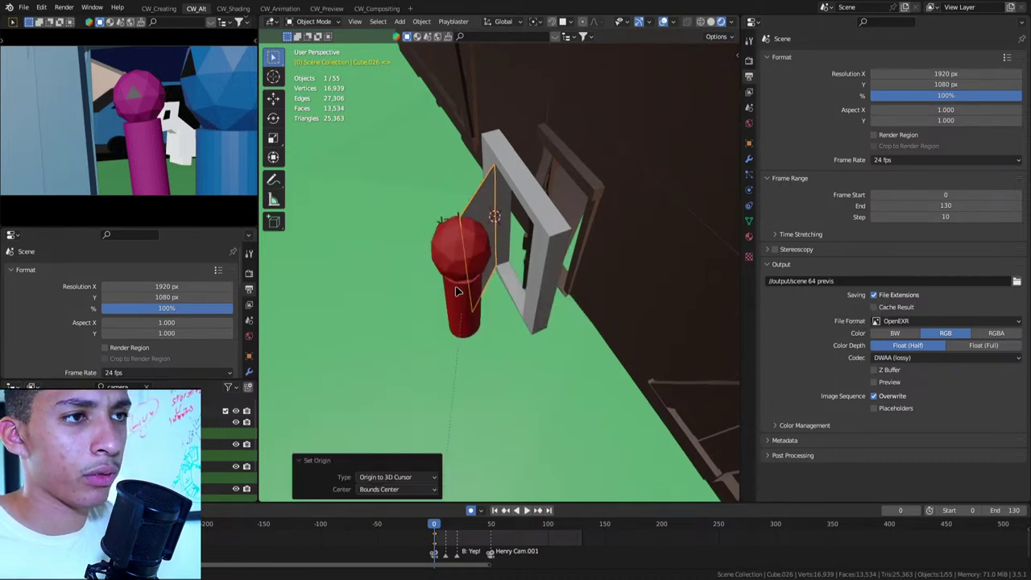
middle_drag(553, 284, 529, 284)
scroll(529, 283, up, 3)
key(r)
key(z)
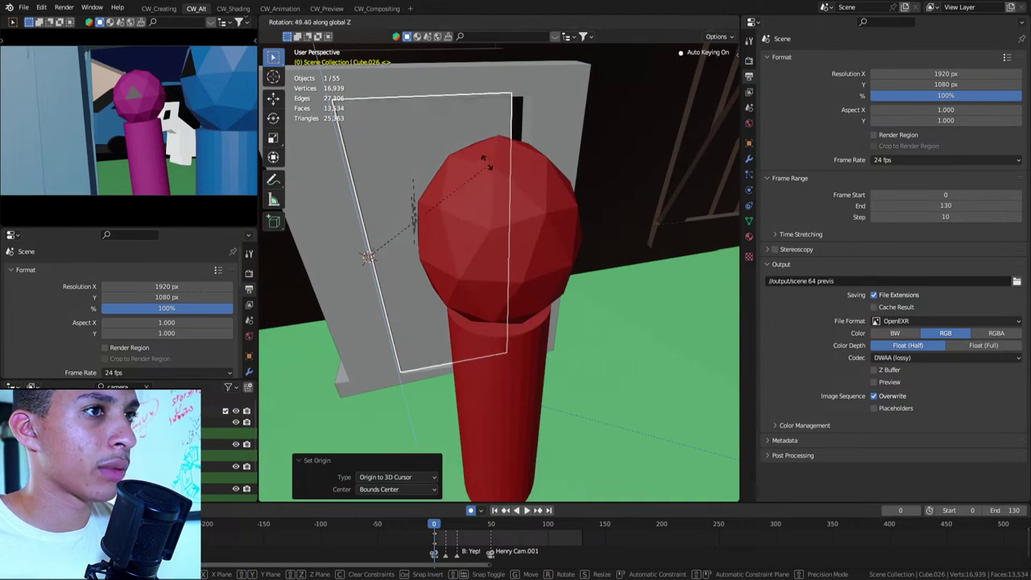
click(488, 191)
mouse_move(426, 245)
middle_down()
mouse_move(460, 243)
mouse_move(518, 288)
middle_up()
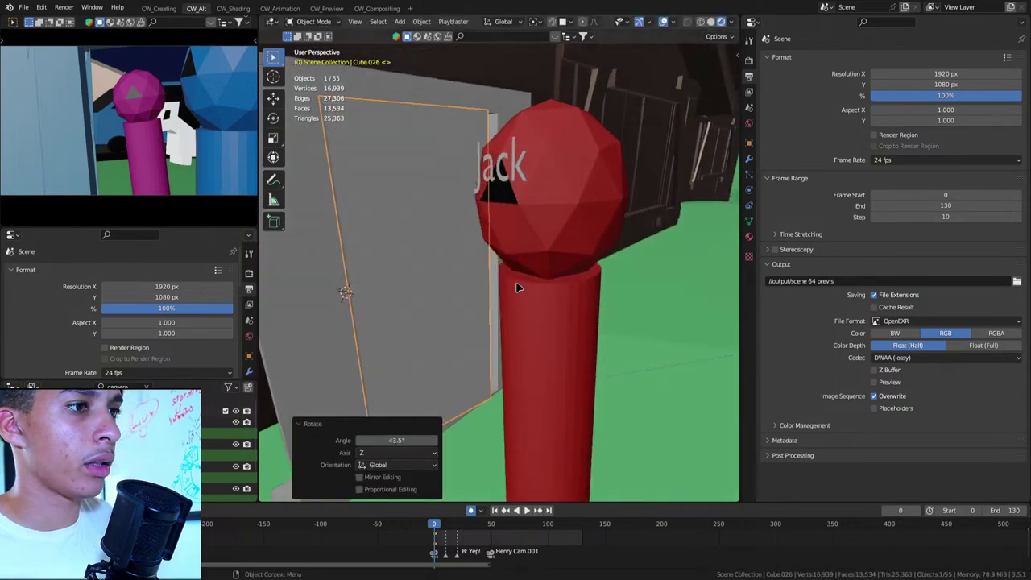
Give the door panel a new material with a pale yellow colour
click(750, 237)
click(886, 105)
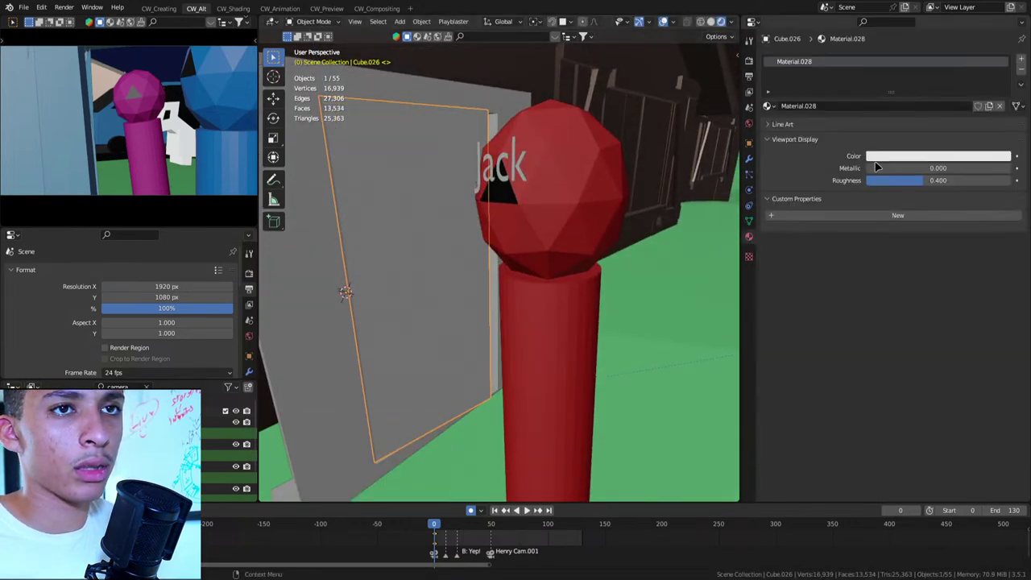
click(884, 157)
click(944, 225)
mouse_move(564, 322)
middle_down()
mouse_move(508, 290)
mouse_move(616, 306)
mouse_move(429, 314)
middle_up()
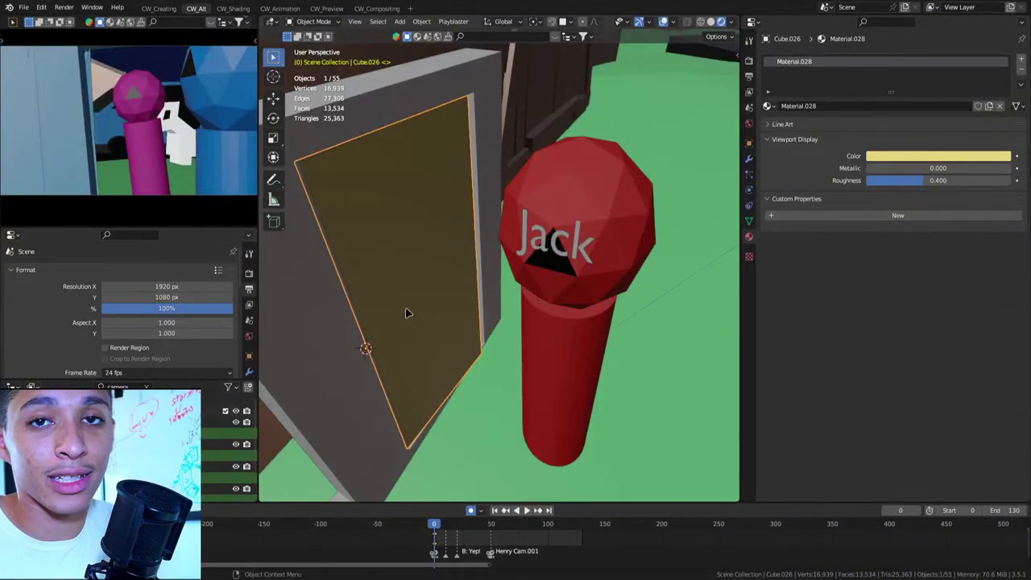
Step between frames -10 and 0 and delete the B: Yep! and Henry Cam.001 markers
key(shift+Down)
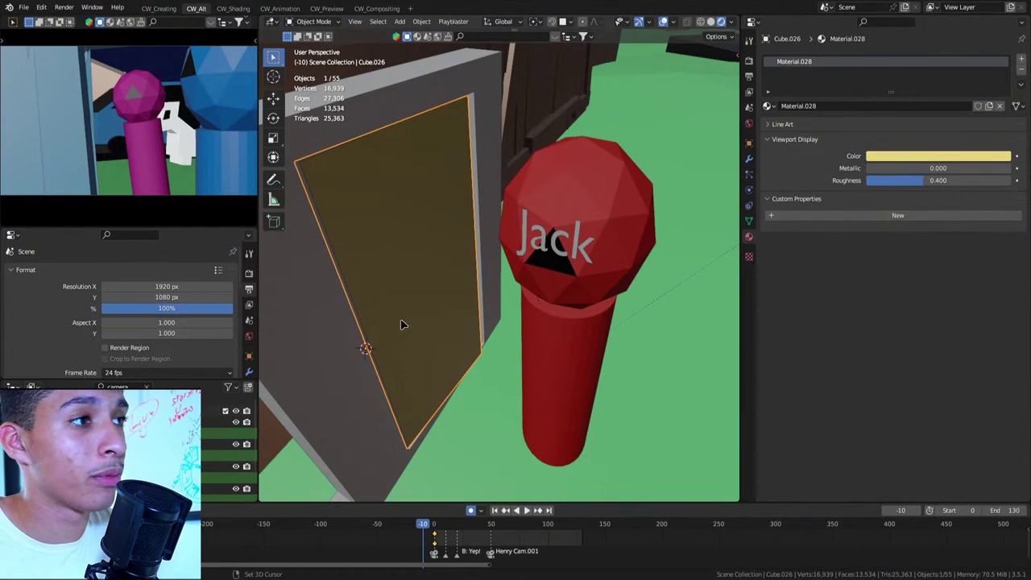
key(shift+Up)
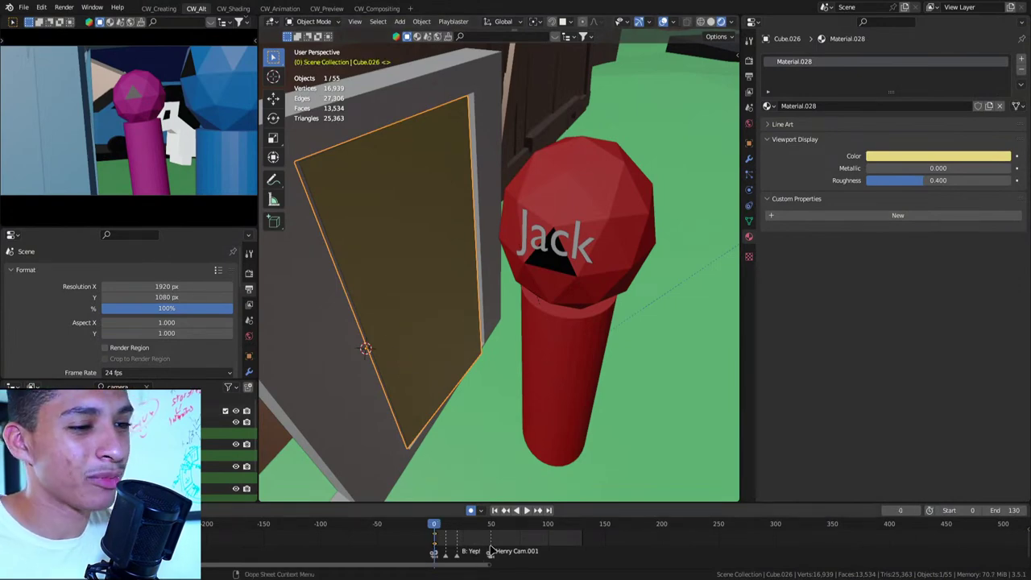
key(x)
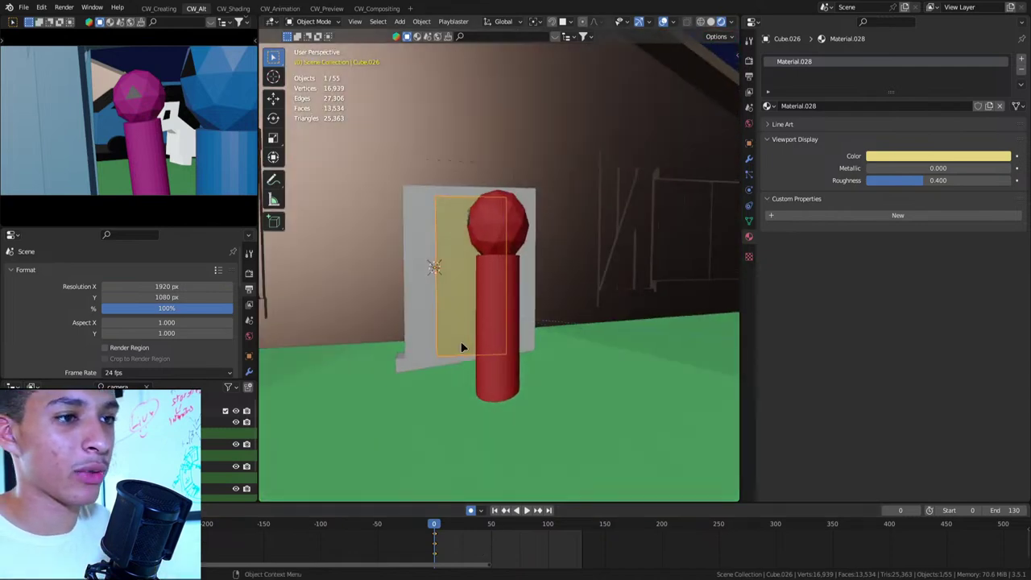
Pull back to a scene overview and select the Jack Cam camera
scroll(460, 345, down, 8)
middle_drag(484, 357, 572, 338)
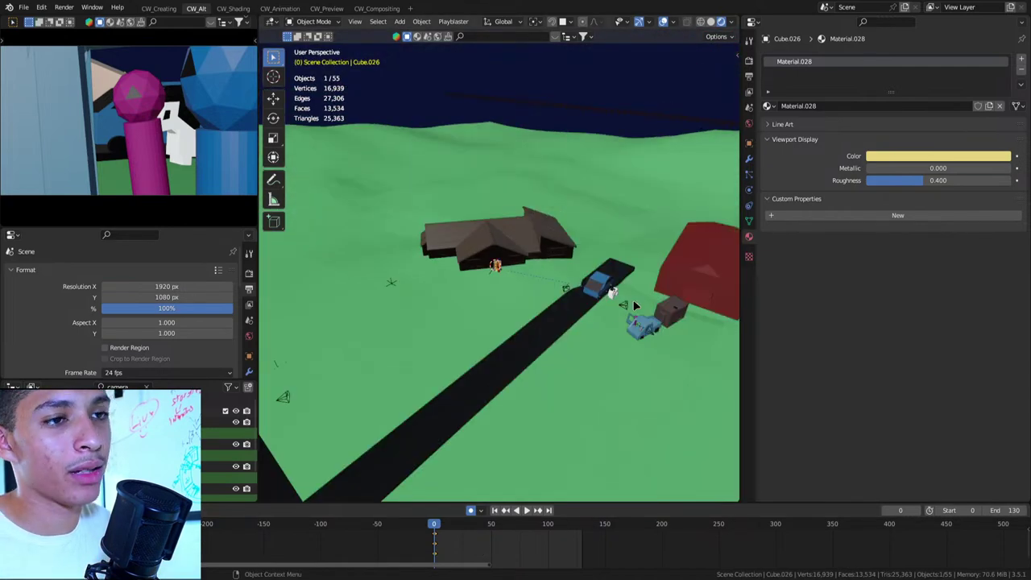
scroll(627, 316, up, 4)
middle_drag(667, 322, 499, 314)
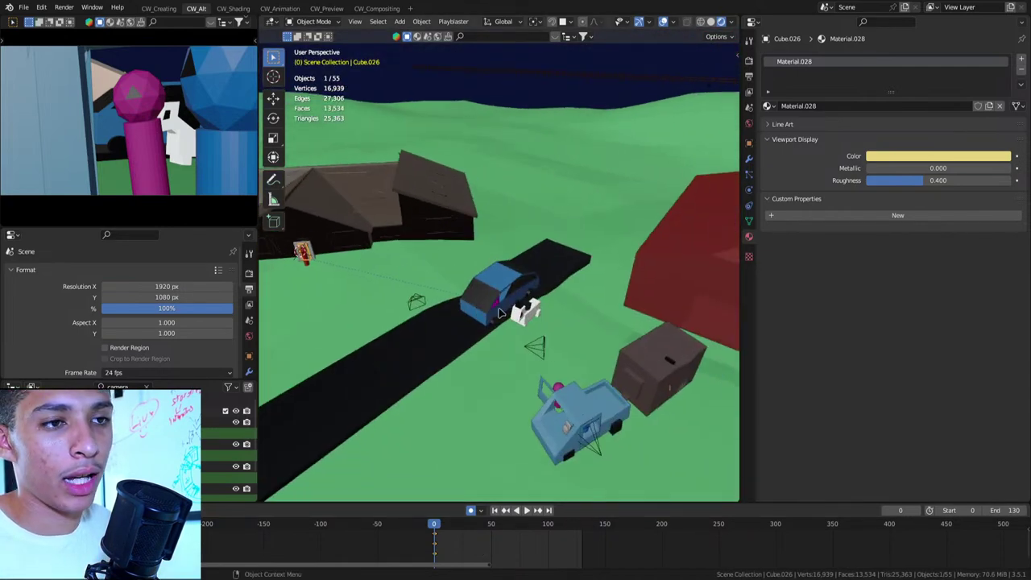
click(538, 346)
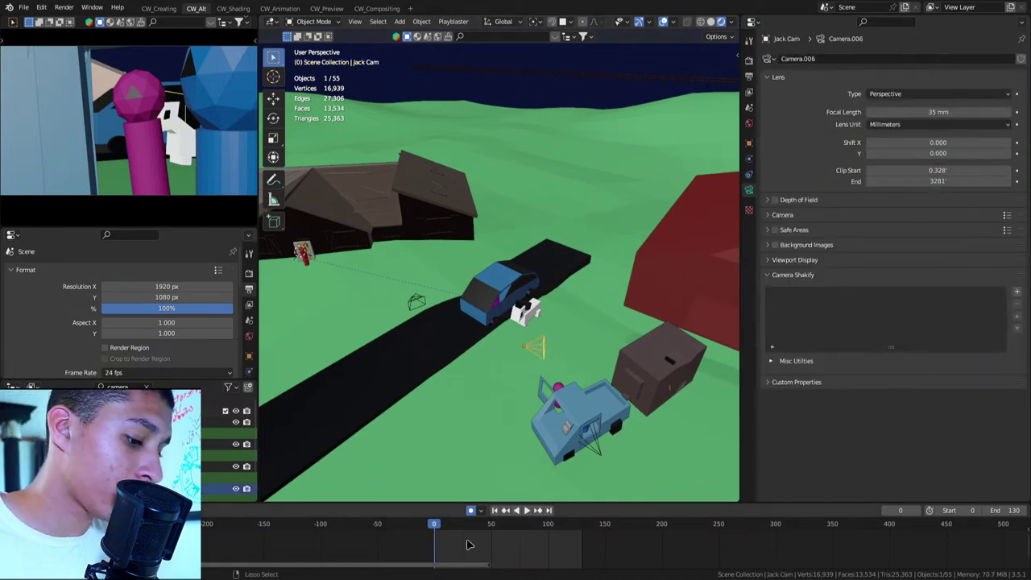
Bind Jack Cam as the active camera at frame 0 and look through it
key(ctrl+b)
scroll(368, 306, up, 4)
mouse_move(368, 307)
middle_down()
mouse_move(667, 294)
mouse_move(463, 290)
mouse_move(445, 228)
middle_up()
key(ctrl+alt+KP_0)
Walk Jack Cam toward the house to frame the wall with Jack at the yellow door
key(shift+grave)
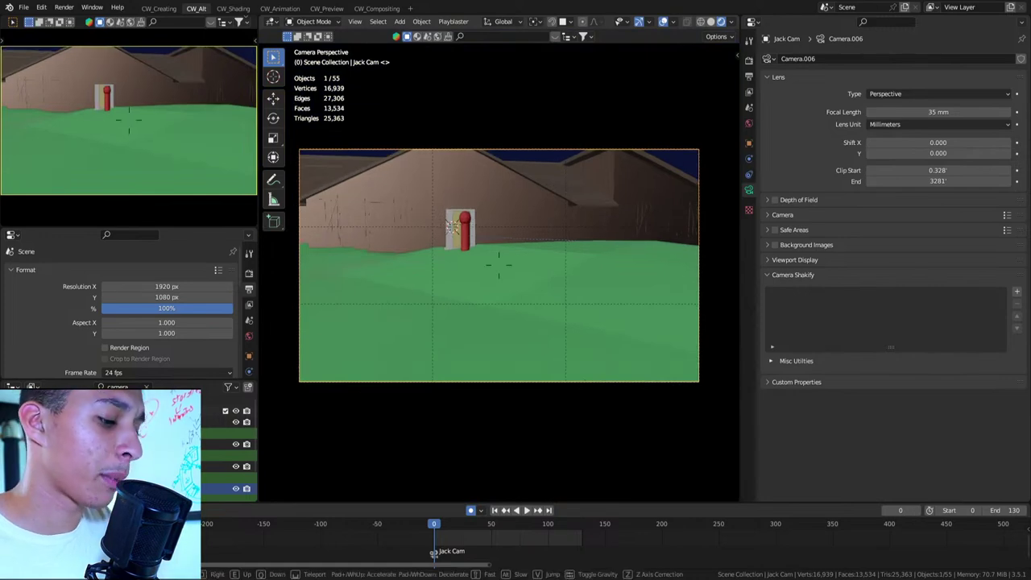
key(w)
key(s)
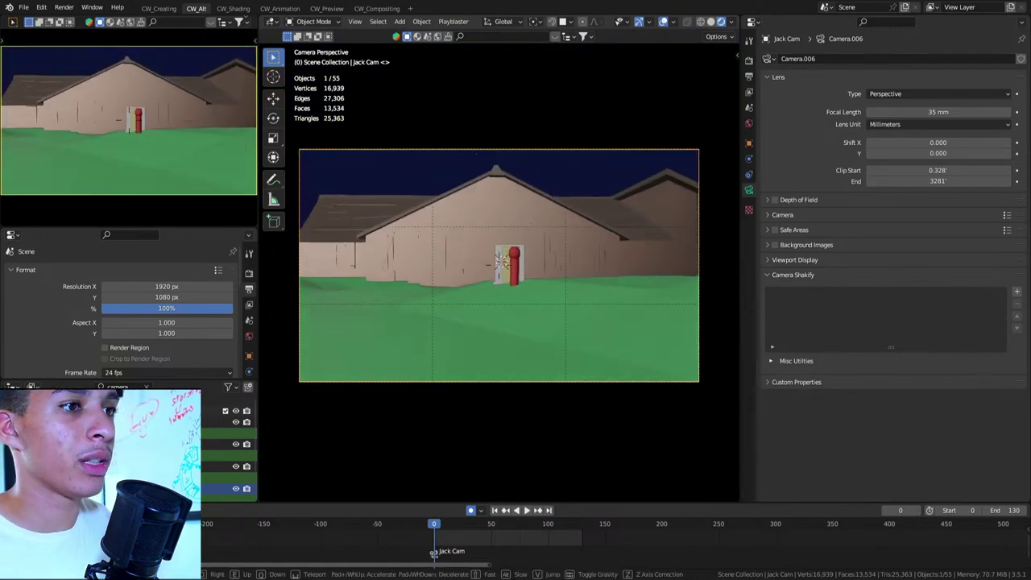
click(428, 232)
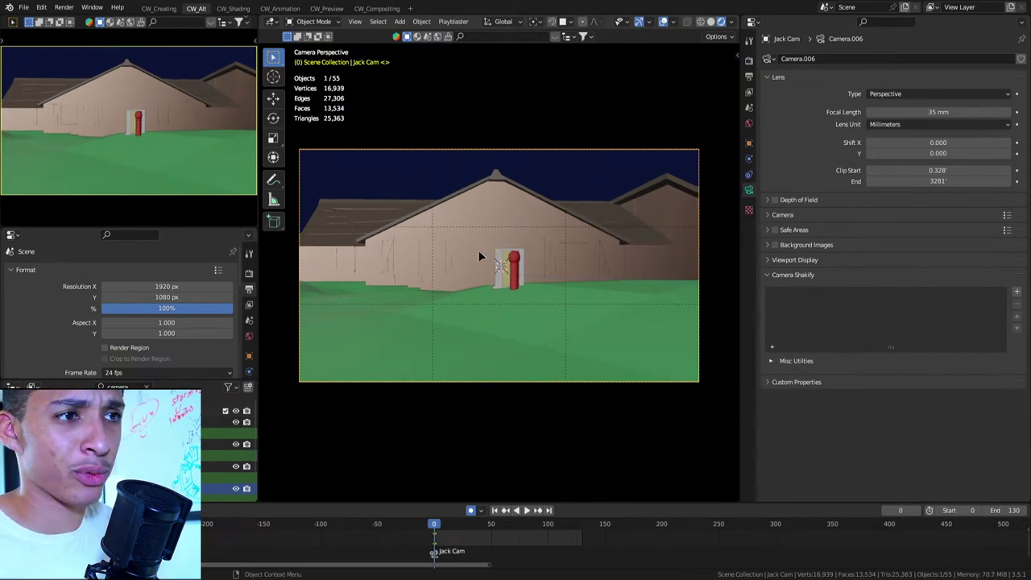
key(shift+grave)
key(w)
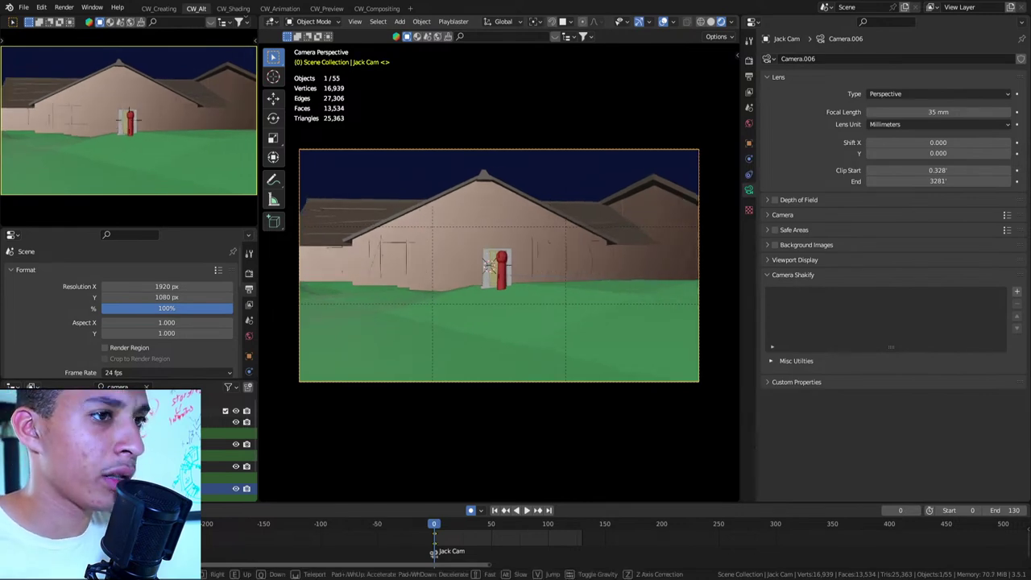
click(434, 266)
scroll(433, 266, up, 3)
scroll(435, 269, down, 3)
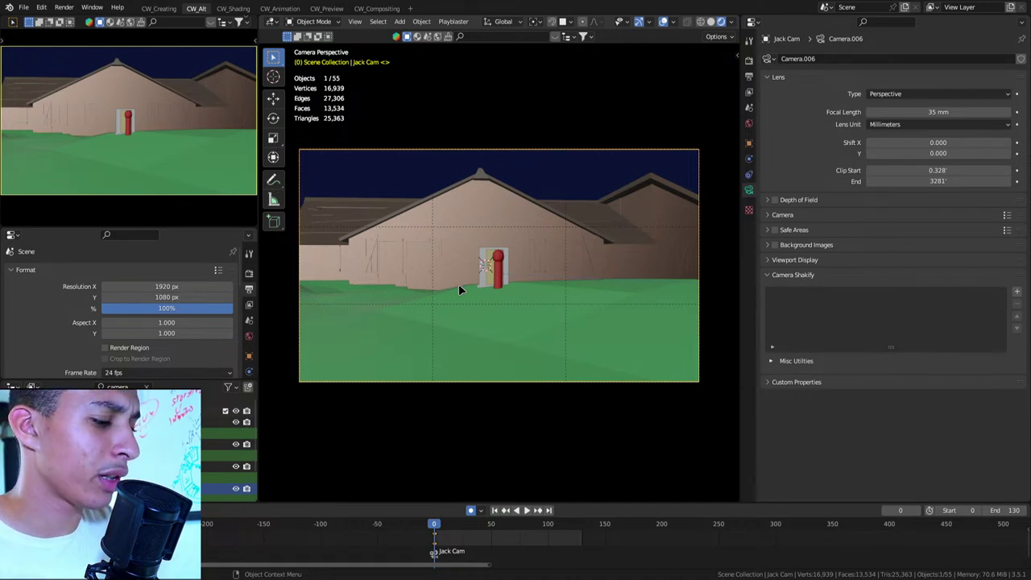
key(shift+grave)
key(w)
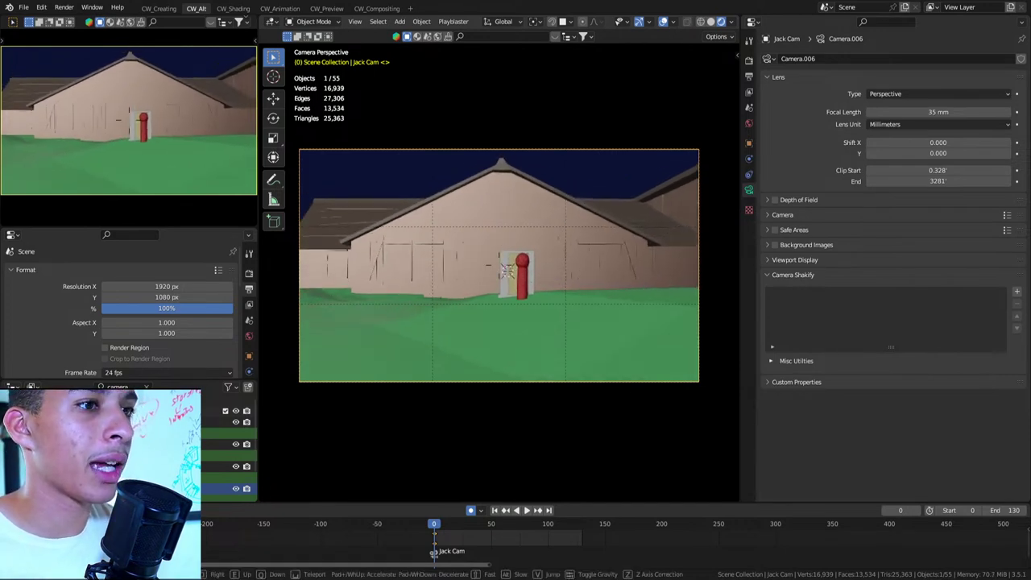
click(495, 281)
scroll(507, 274, up, 3)
Select the Jack figure and orbit around him, then turn toward the door front
click(529, 271)
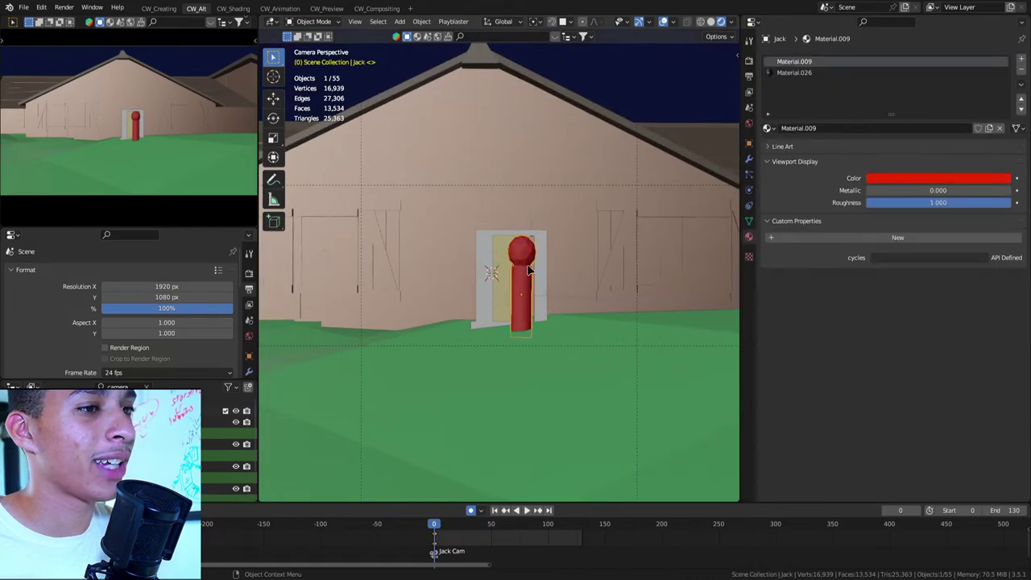
scroll(528, 270, up, 3)
mouse_move(527, 269)
middle_down()
mouse_move(503, 352)
mouse_move(533, 329)
middle_up()
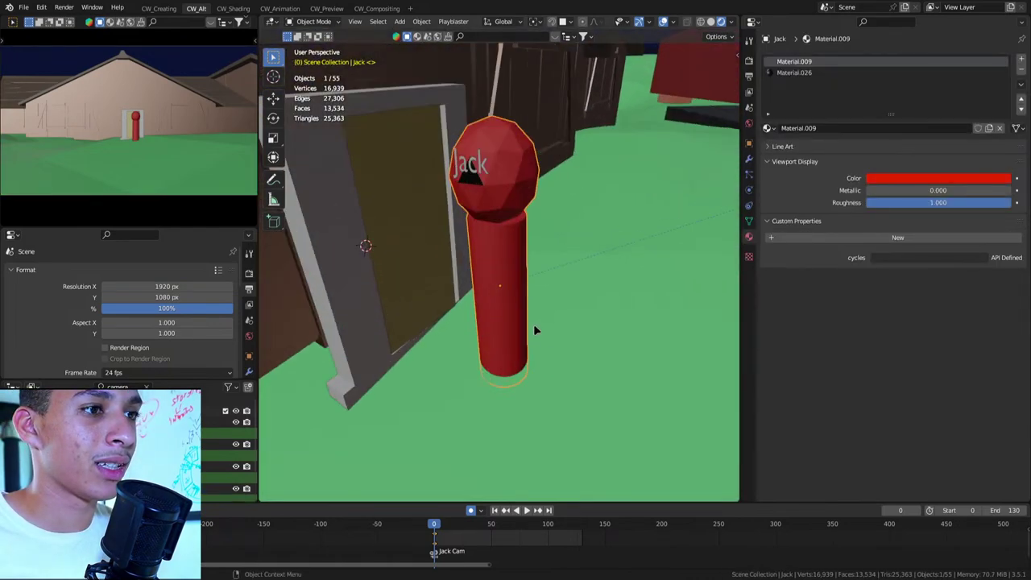
scroll(397, 211, down, 2)
middle_drag(397, 211, 461, 241)
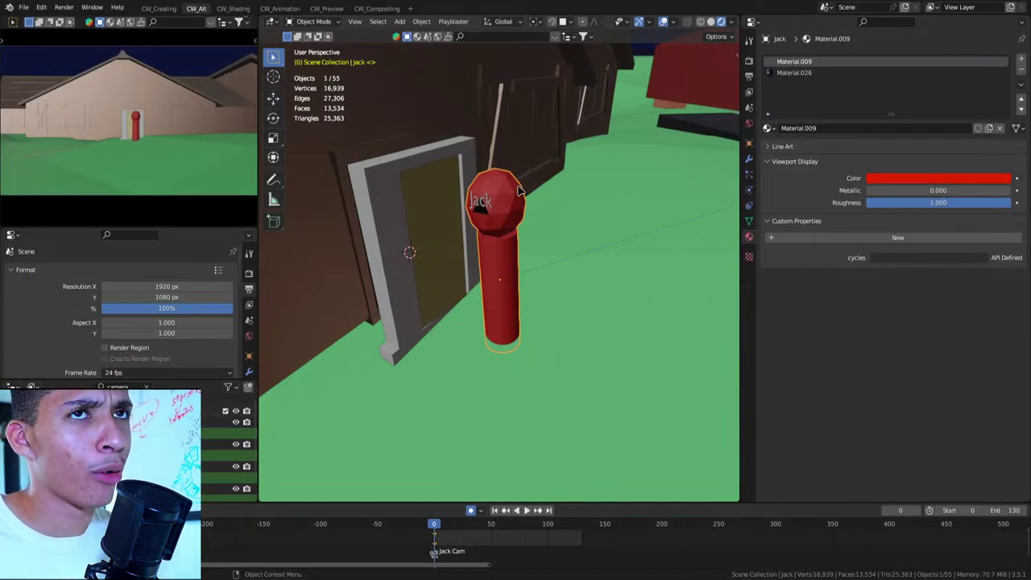
Inspect the roof slats and gray door frame from ground level, framing the view on the frame
click(412, 210)
scroll(439, 219, down, 8)
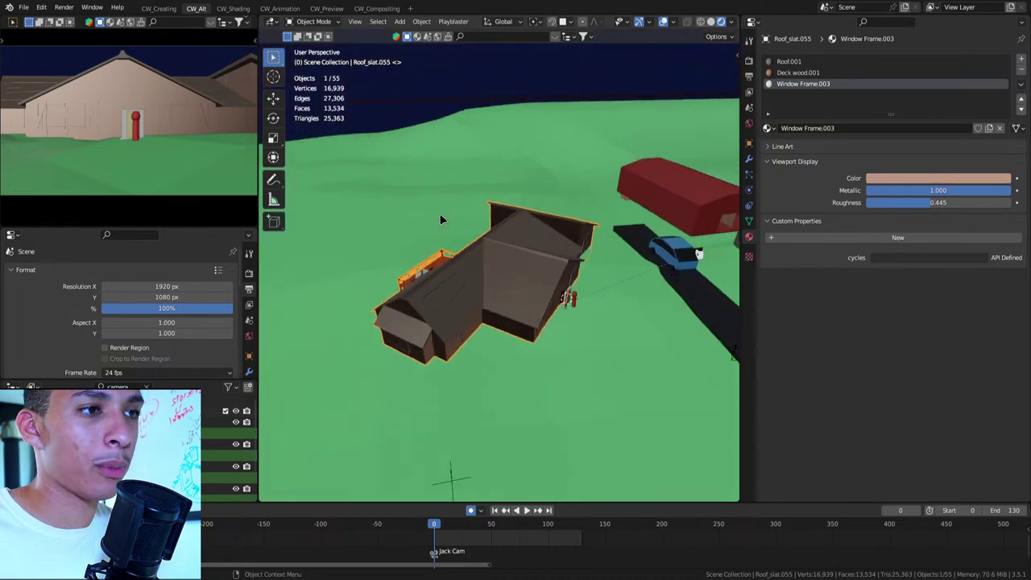
scroll(536, 297, up, 5)
scroll(564, 320, up, 2)
mouse_move(564, 320)
middle_down()
mouse_move(447, 318)
mouse_move(367, 344)
middle_up()
click(310, 359)
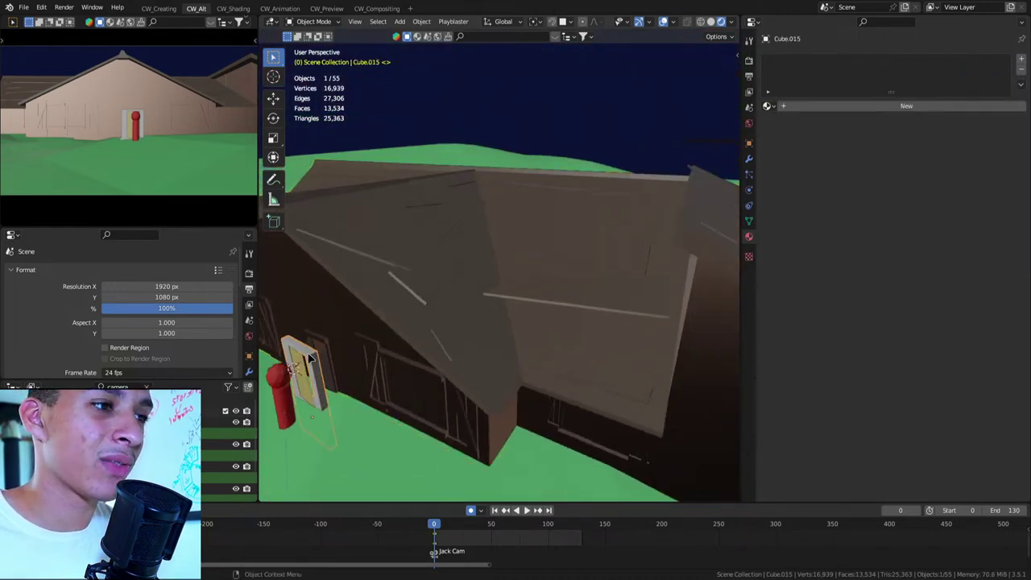
key(KP_Decimal)
click(519, 205)
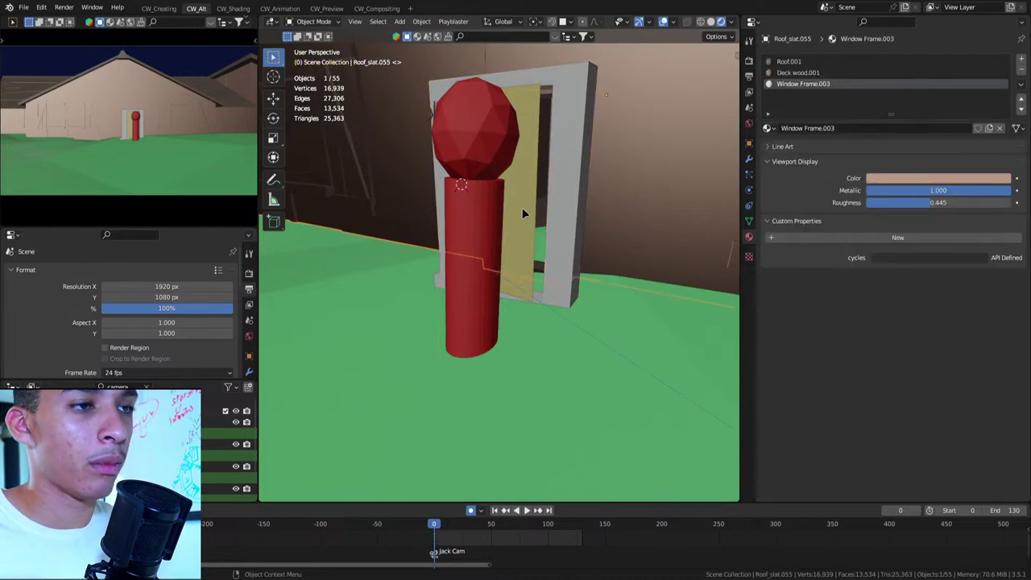
mouse_move(522, 213)
middle_down()
mouse_move(554, 305)
mouse_move(523, 227)
mouse_move(515, 249)
mouse_move(458, 259)
middle_up()
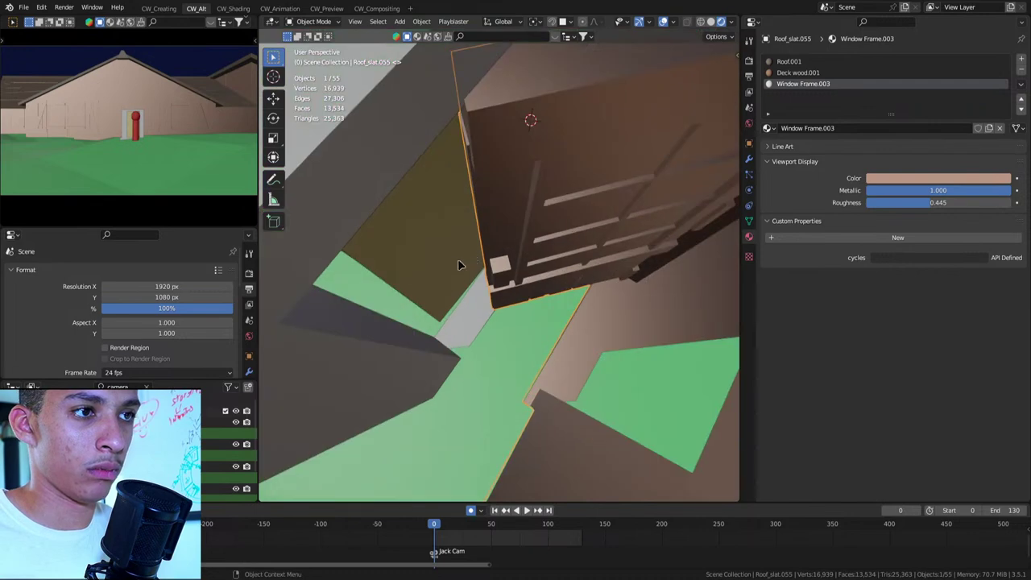
Select the yellow door panel Cube.026 and enter Edit Mode on its mesh
click(455, 274)
key(Tab)
middle_drag(535, 256, 519, 240)
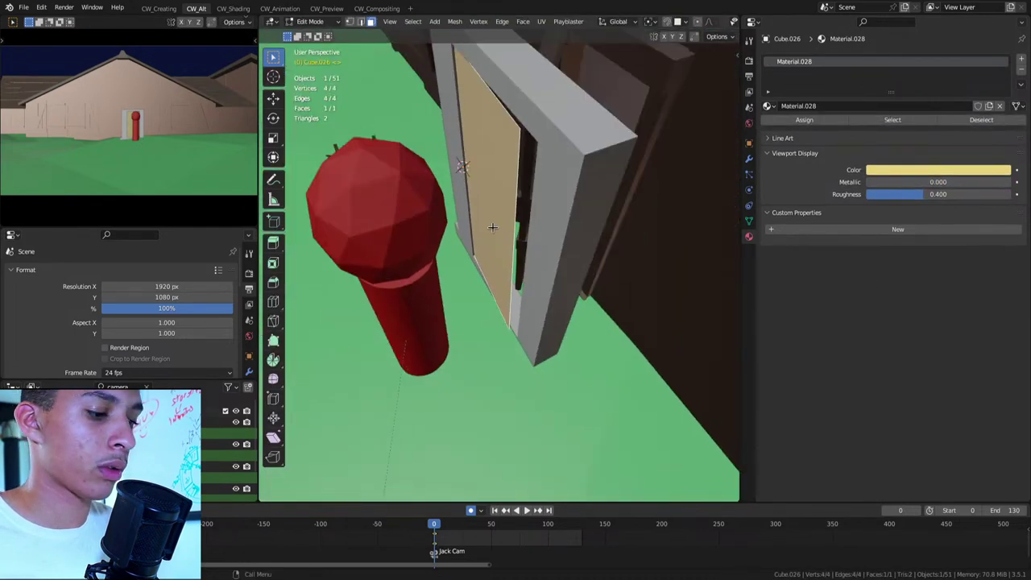
Extrude the door face to give the panel thickness and return to Object Mode
key(e)
click(473, 187)
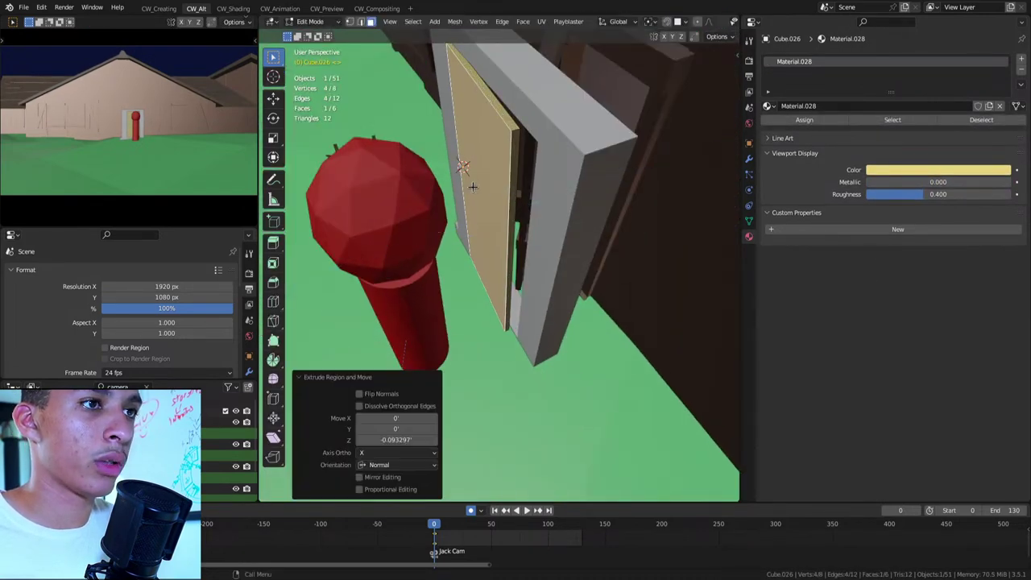
key(Tab)
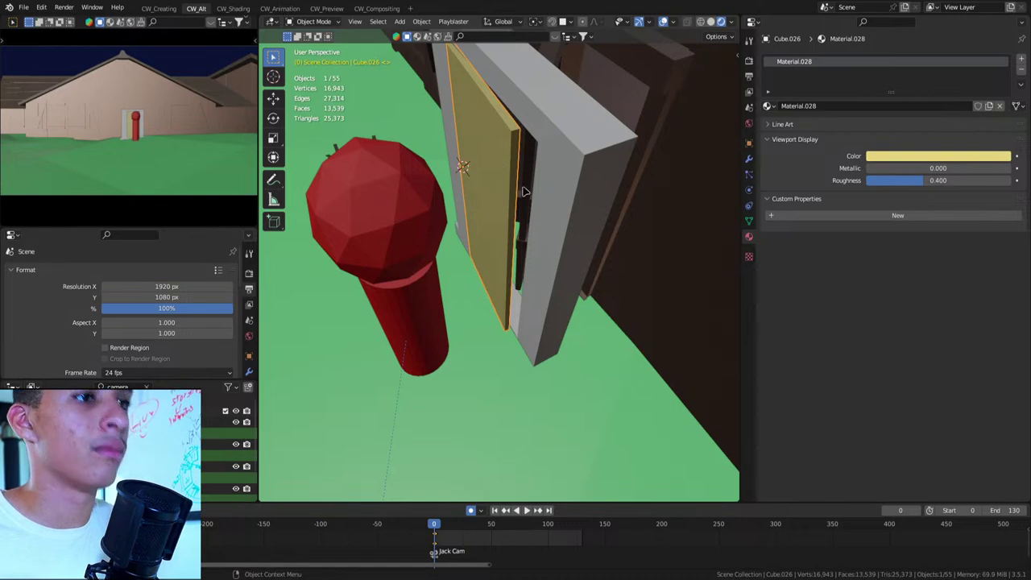
Duplicate the door panel as Cube.027 and slide the copy along the Y axis
key(shift+d)
key(y)
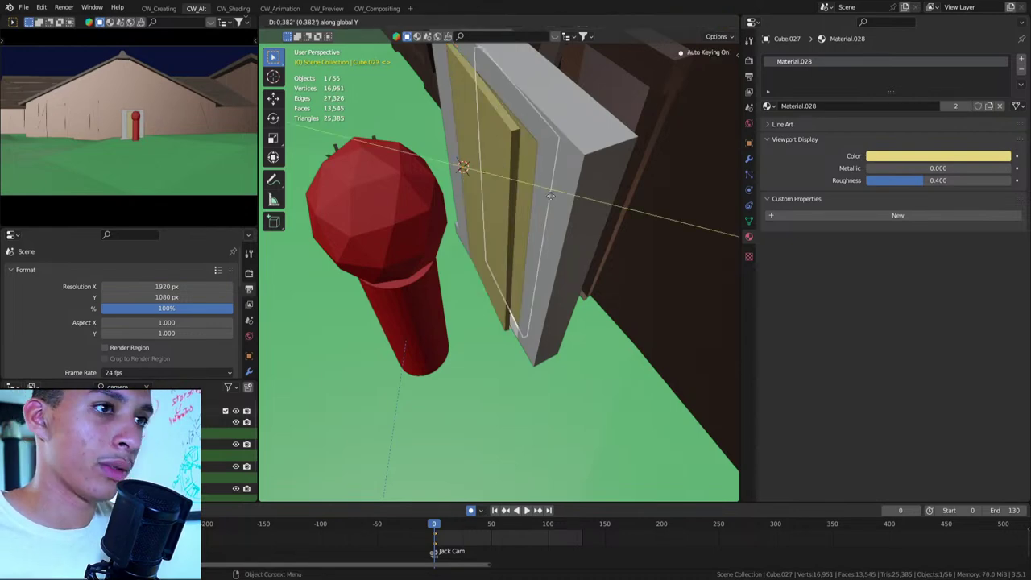
click(568, 182)
key(g)
key(y)
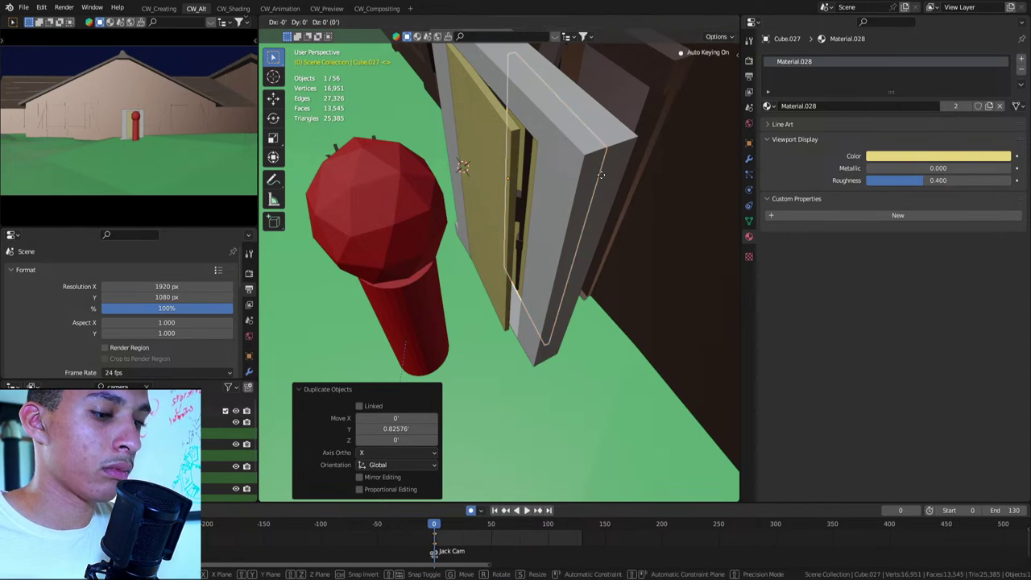
click(780, 166)
Give the copy its own Material.029 with a darker, desaturated grey-brown display colour
click(886, 159)
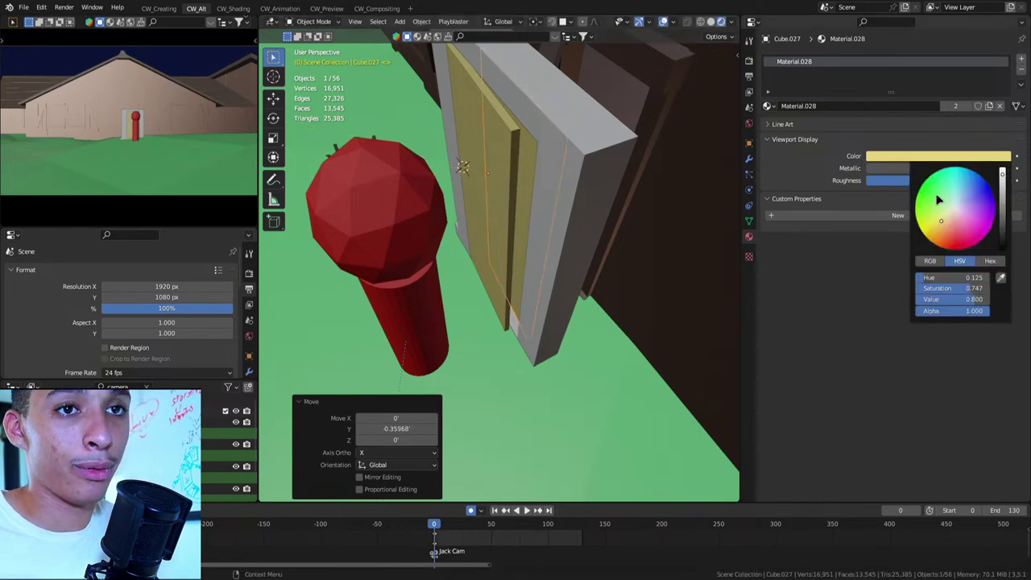
drag(943, 219, 955, 217)
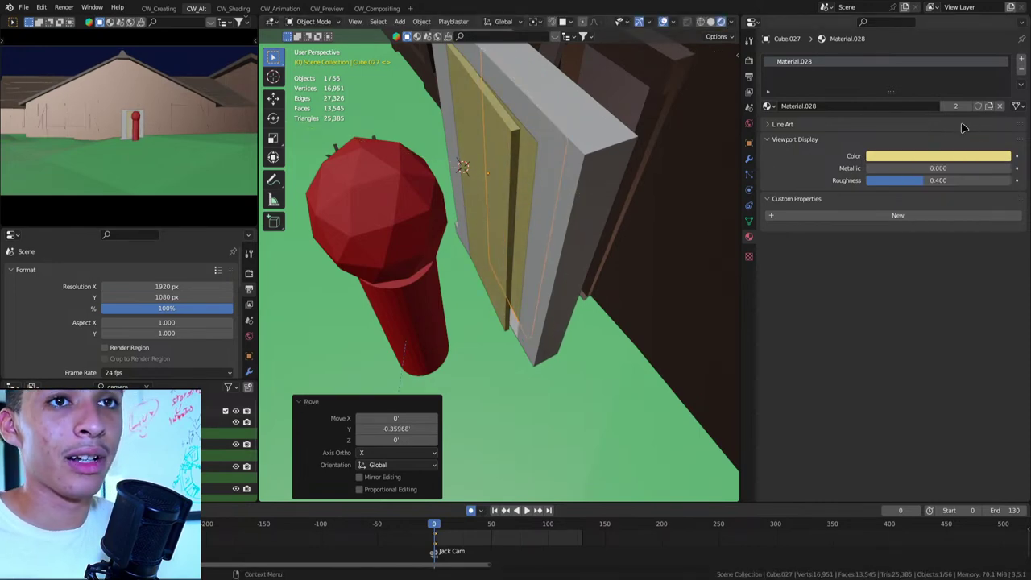
click(926, 159)
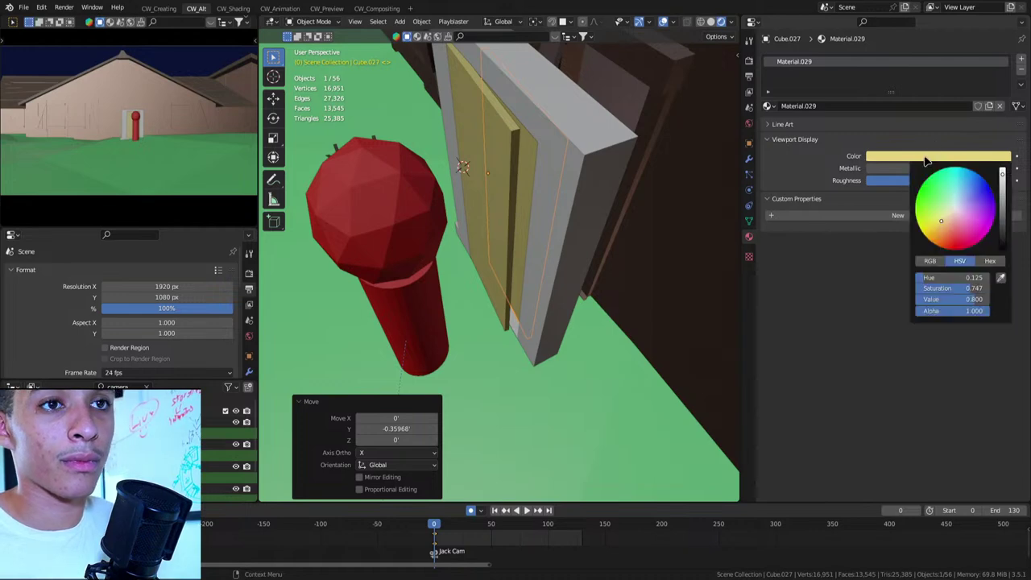
click(950, 208)
drag(1002, 199, 1002, 216)
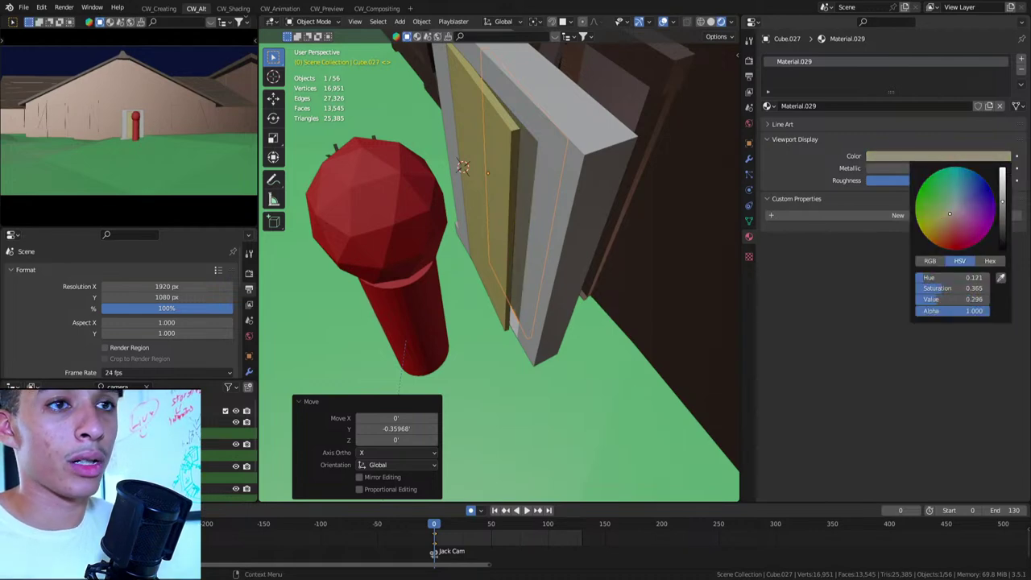
middle_drag(515, 242, 547, 137)
click(547, 137)
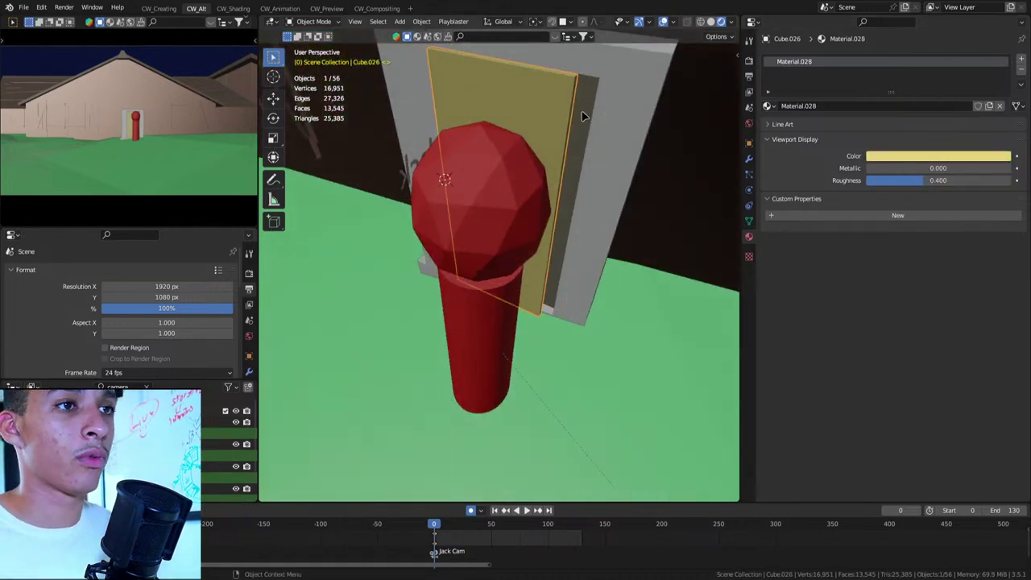
Isolate the grey duplicate panel in local view and enter Edit Mode
click(580, 123)
middle_drag(580, 125, 543, 141)
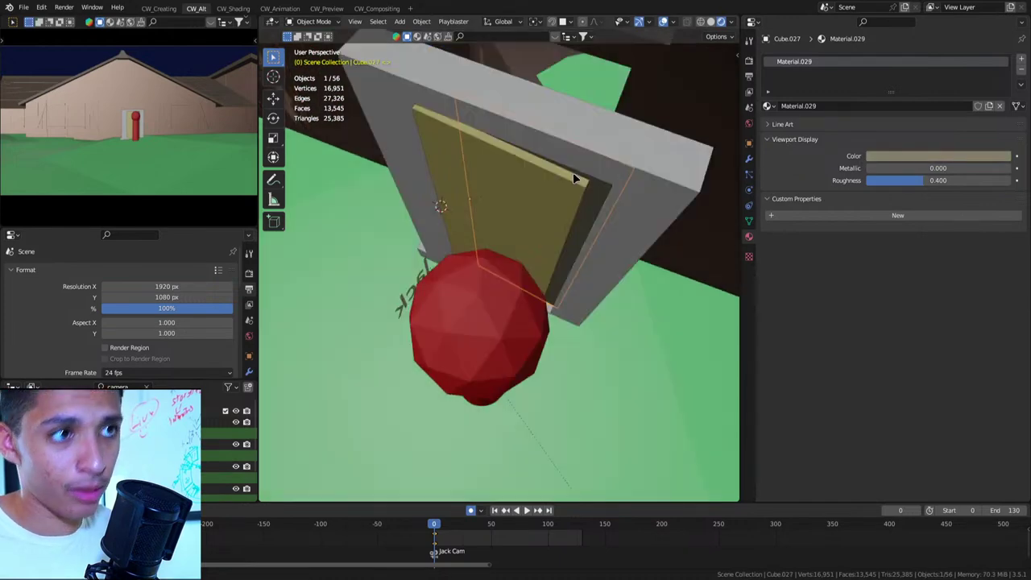
key(KP_Divide)
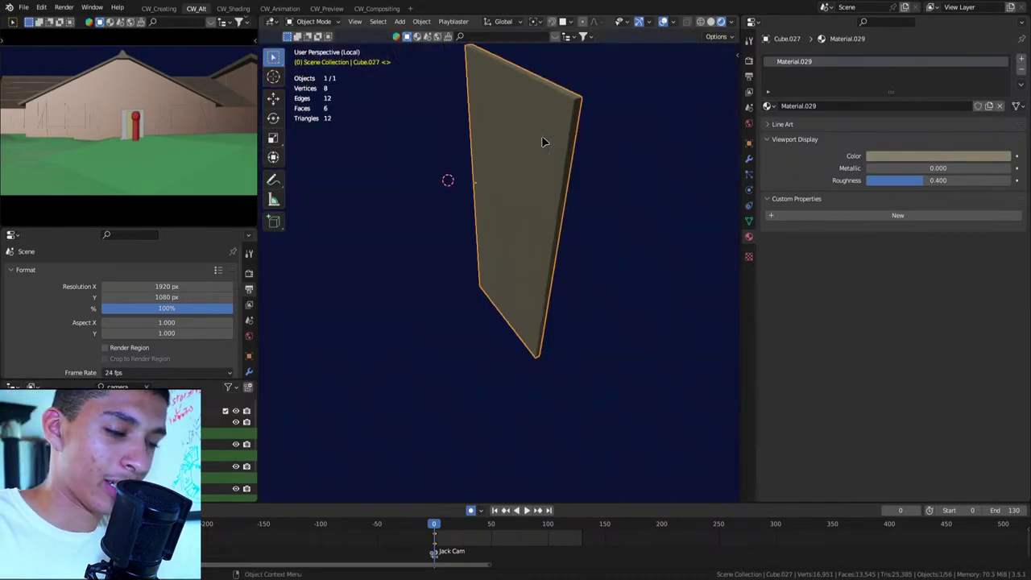
middle_drag(545, 143, 573, 218)
key(Tab)
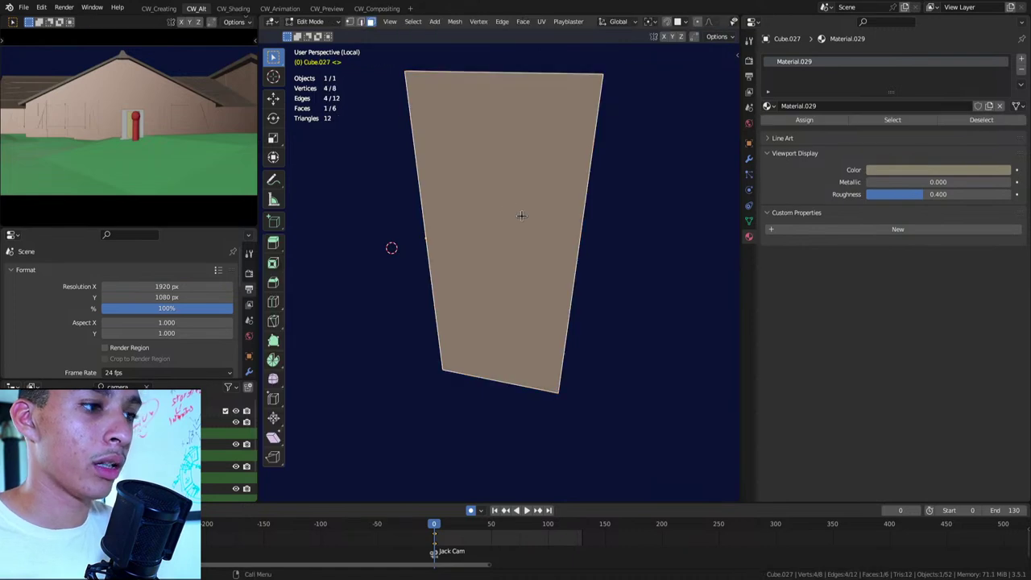
Inset a smaller face into the panel front and raise it along Z
key(i)
click(529, 256)
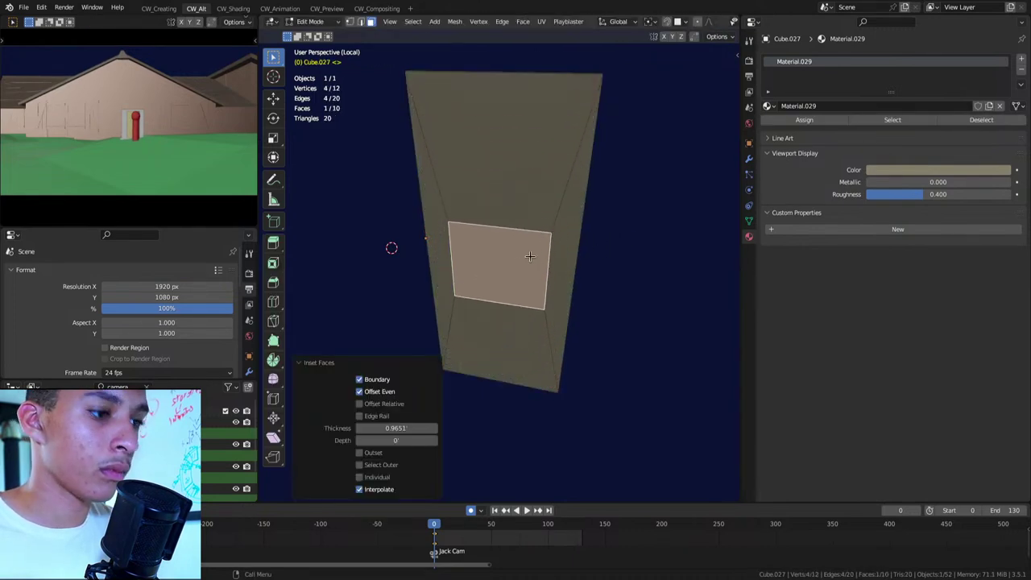
key(g)
key(z)
click(681, 195)
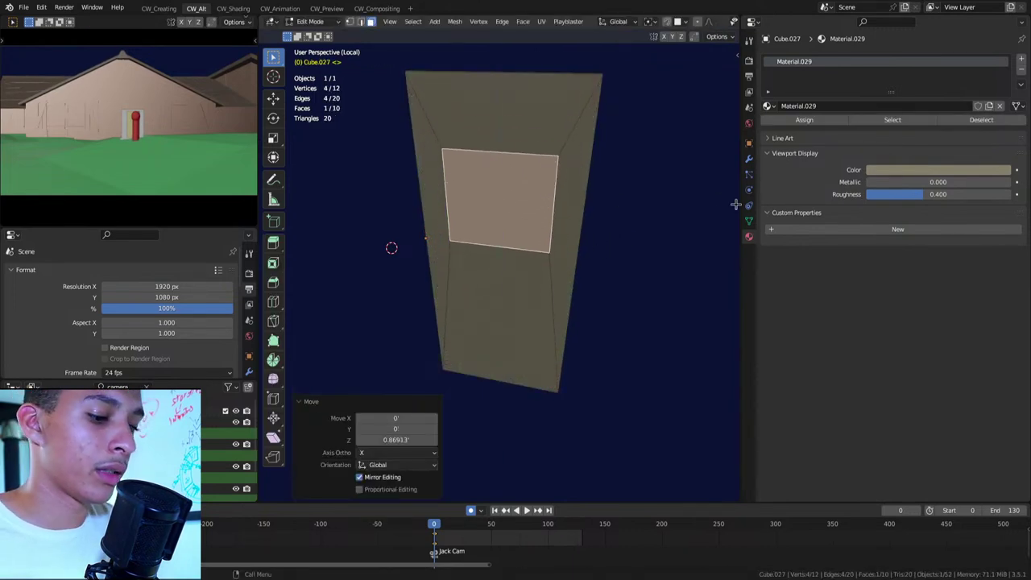
Shrink the inset square to 0.815 and lower it slightly along Z
key(i)
key(Escape)
key(s)
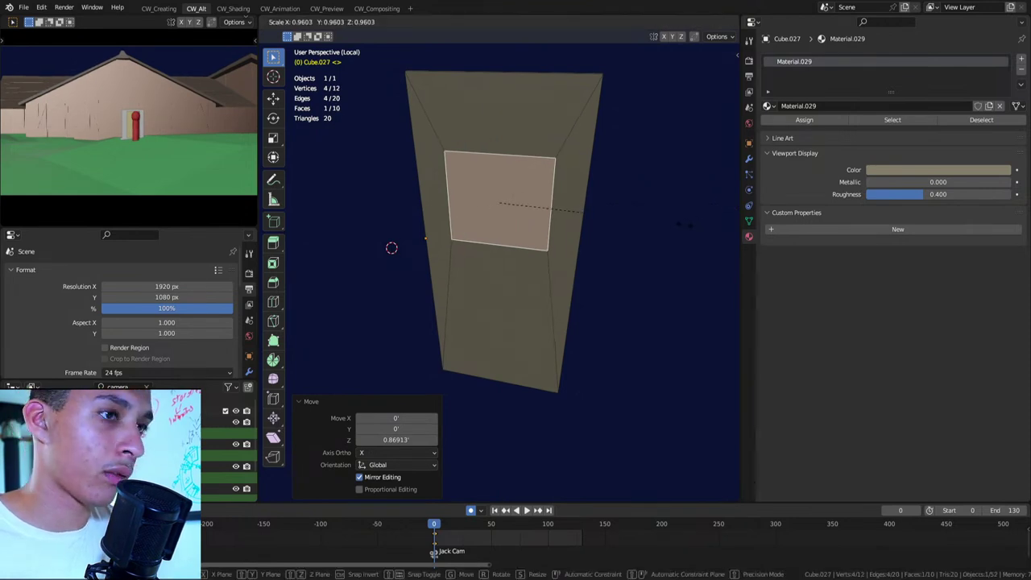
click(657, 232)
key(g)
key(z)
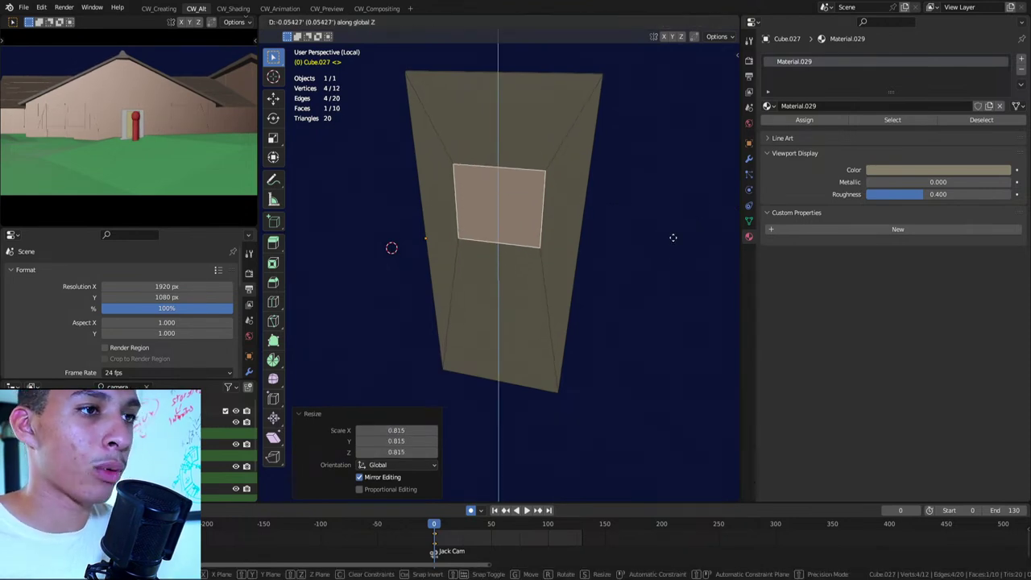
click(672, 235)
Extrude the square face outward to form the raised note
scroll(531, 237, up, 4)
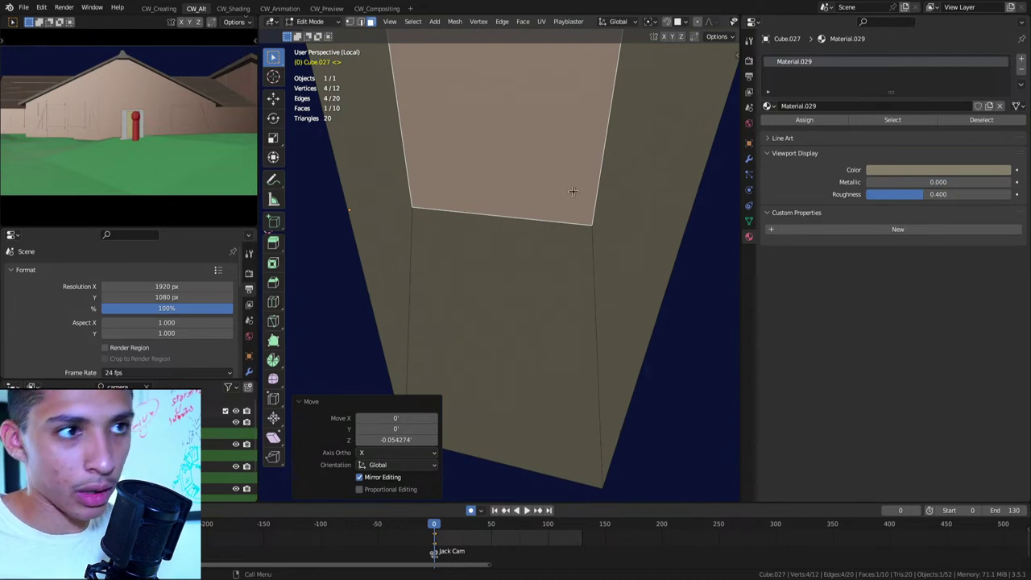
mouse_move(573, 191)
middle_down()
mouse_move(541, 221)
mouse_move(573, 242)
mouse_move(550, 243)
mouse_move(604, 246)
mouse_move(553, 253)
mouse_move(531, 241)
mouse_move(629, 258)
mouse_move(518, 250)
middle_up()
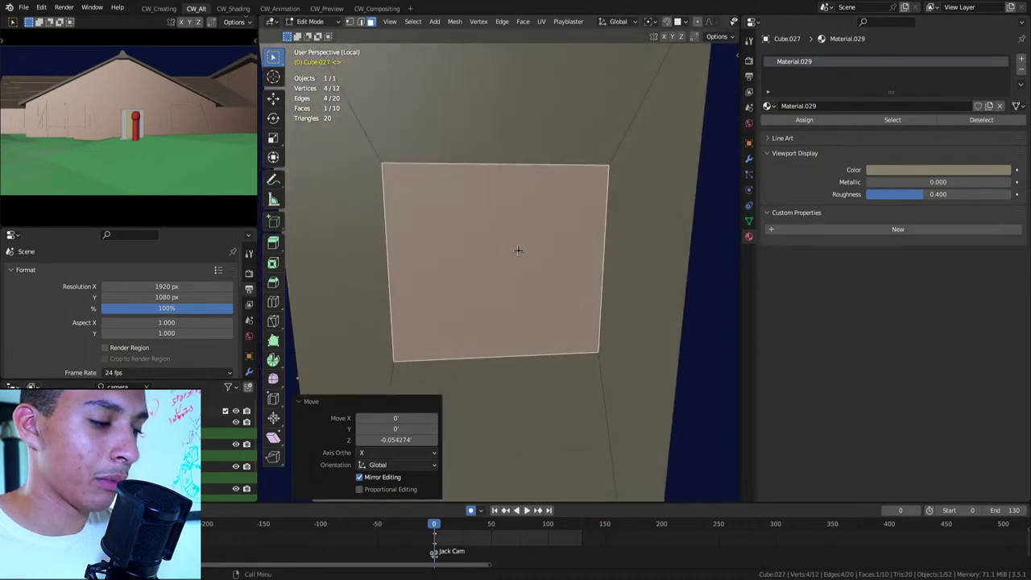
key(Tab)
key(Tab)
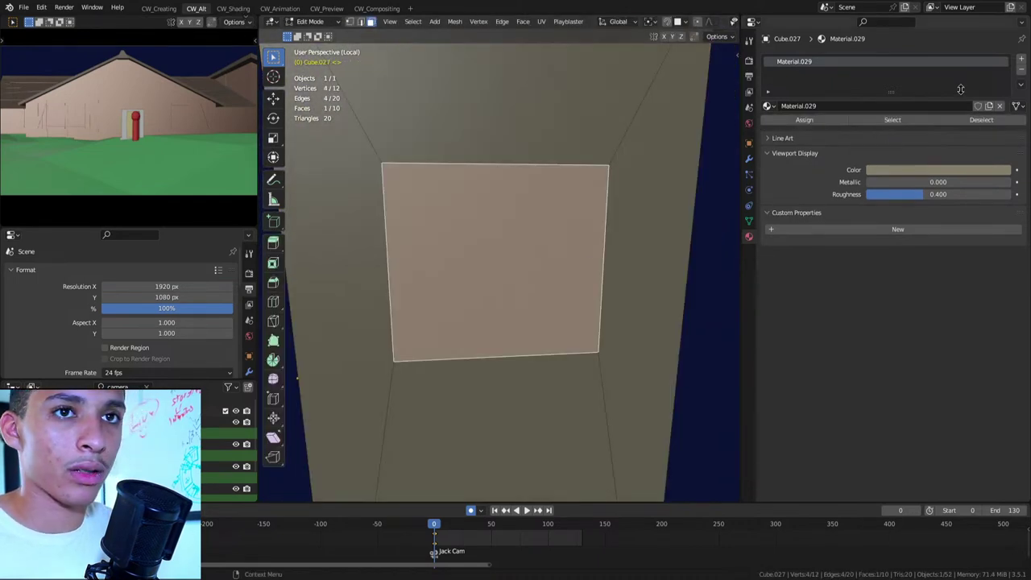
key(e)
click(648, 233)
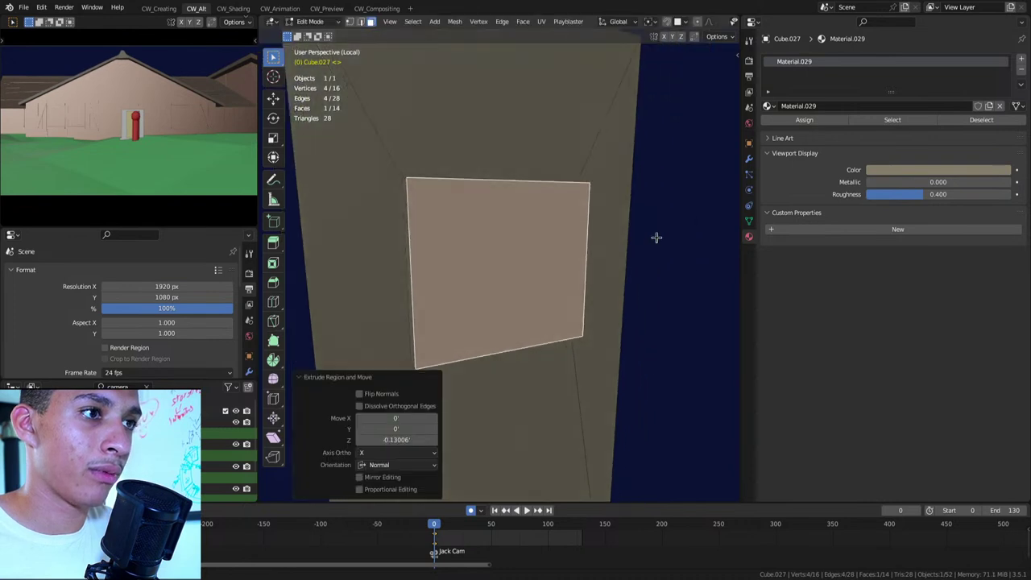
Add a second material slot with a new white material, Material.030
middle_drag(655, 237, 691, 246)
mouse_move(571, 238)
middle_down()
mouse_move(518, 247)
mouse_move(531, 207)
middle_up()
click(1021, 58)
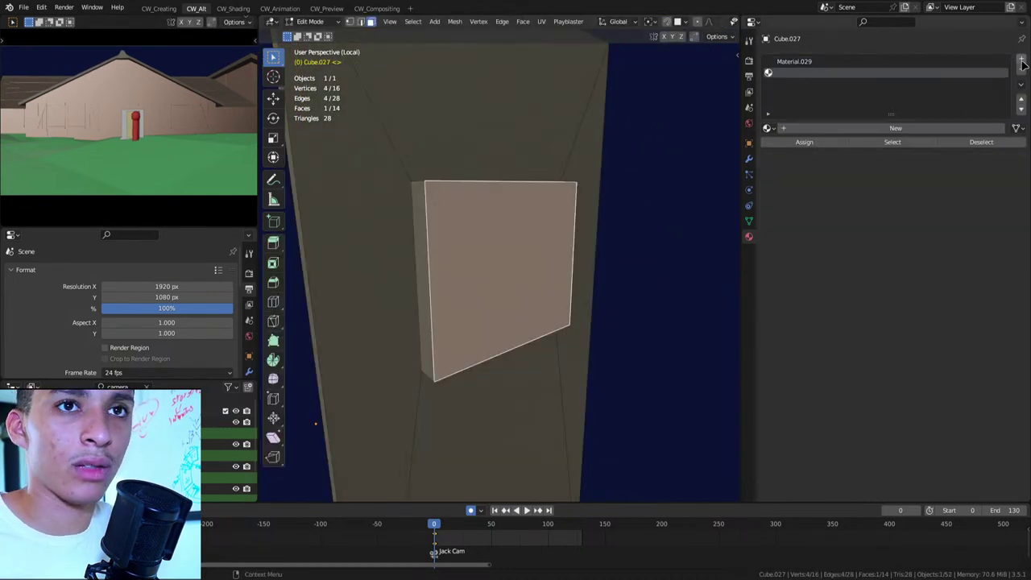
click(916, 132)
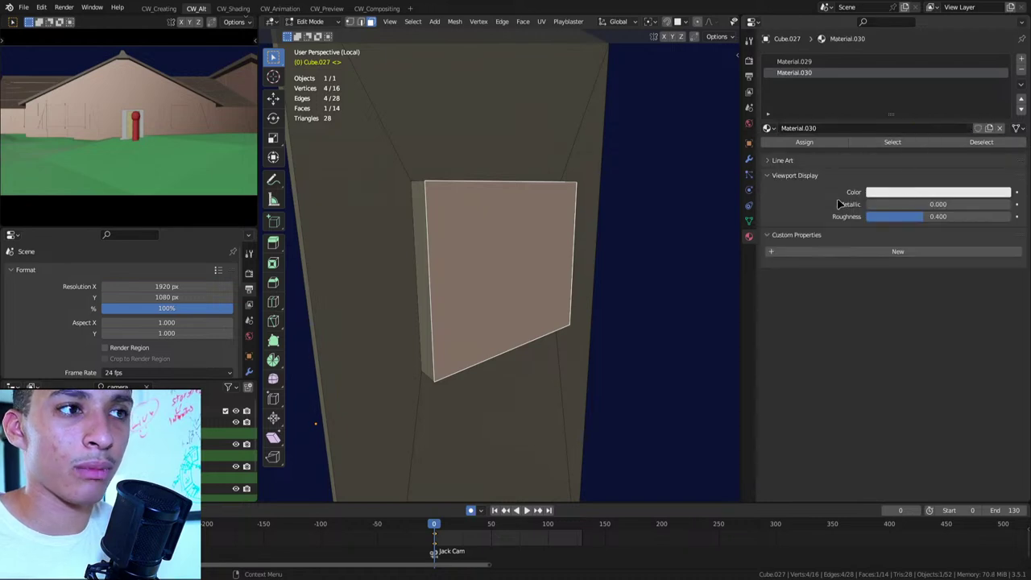
Assign the white material to the raised square and return to Object Mode
click(804, 142)
key(Tab)
middle_drag(525, 230, 447, 239)
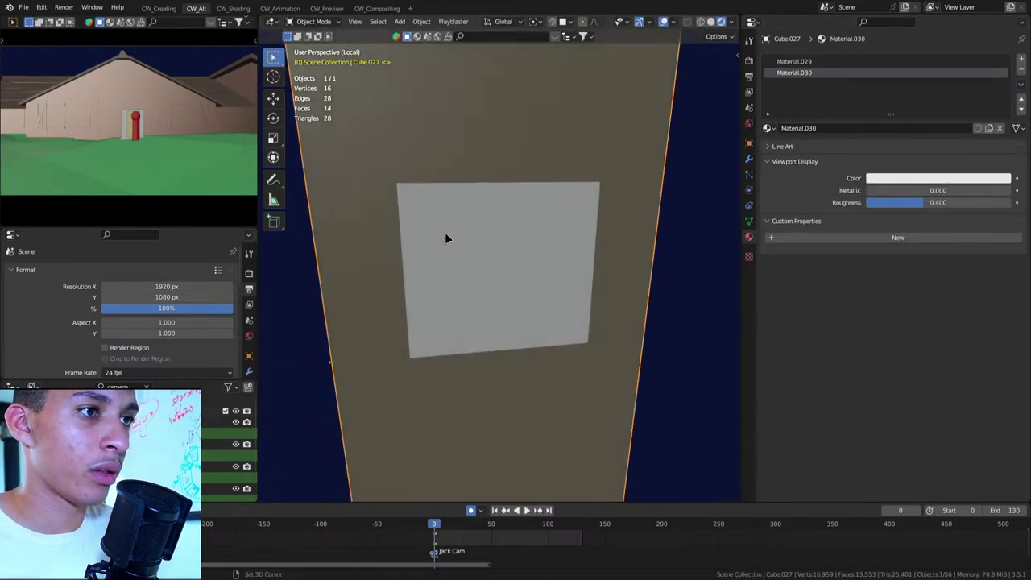
Add a text object, rotate it, and scale it down to 0.233
key(shift+a)
click(419, 279)
key(r)
key(r)
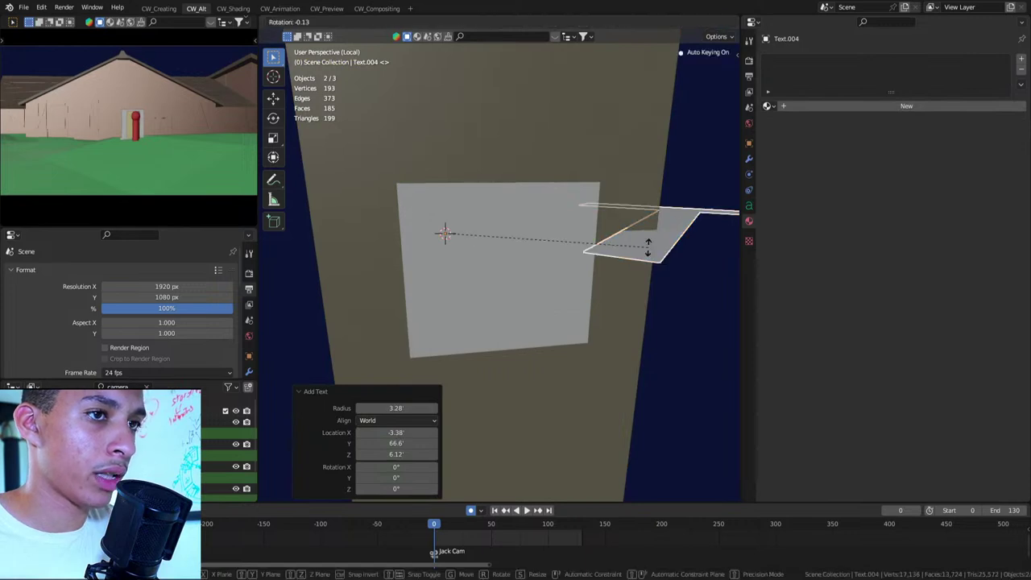
key(Return)
key(s)
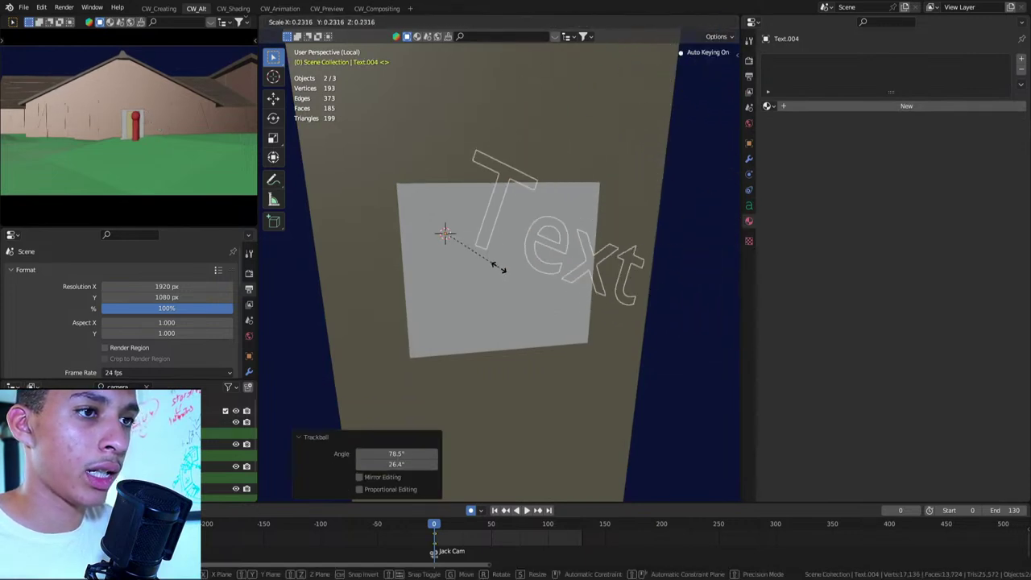
click(505, 275)
Move and tilt the text object onto the white note square
key(g)
key(x)
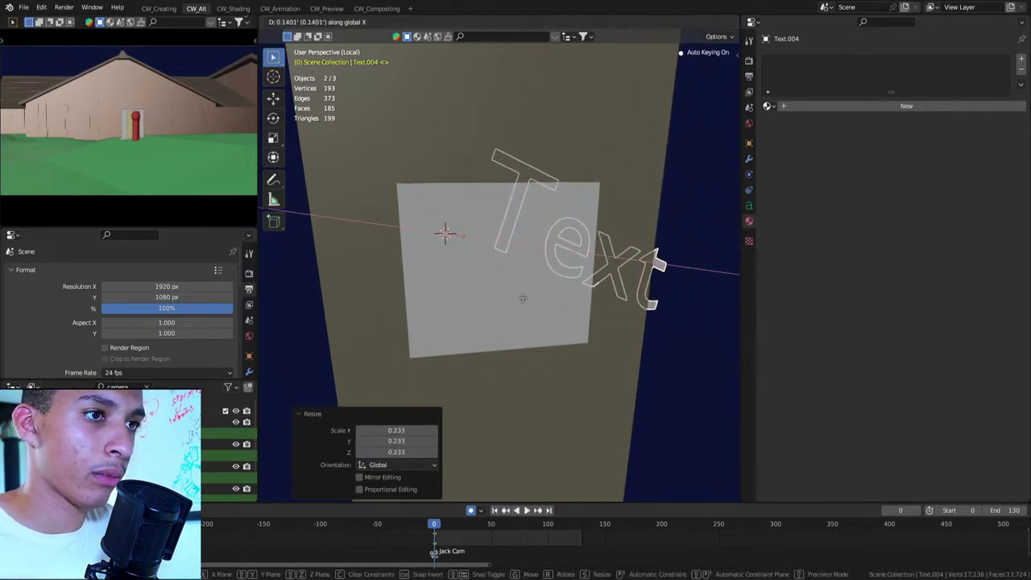
click(547, 334)
key(g)
key(shift+z)
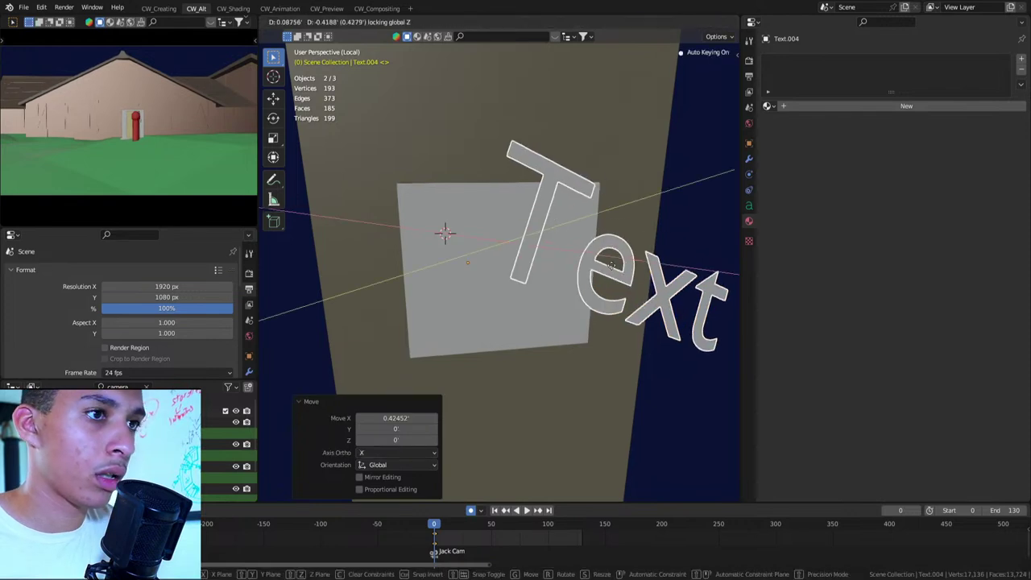
click(521, 244)
click(525, 256)
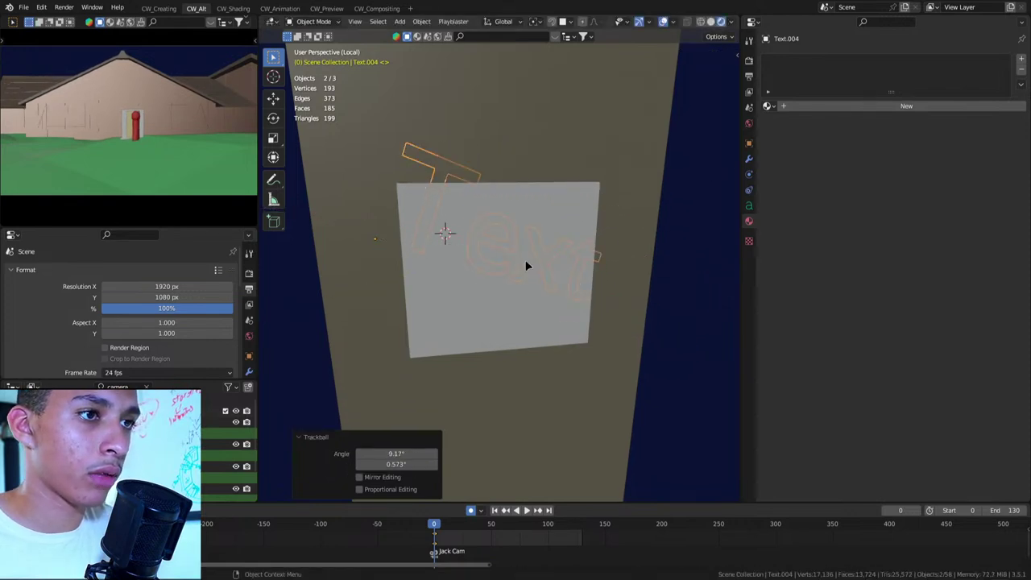
key(r)
click(618, 208)
Nudge the text into place, scale it to 0.363, and enter text editing
key(g)
key(shift+z)
click(616, 222)
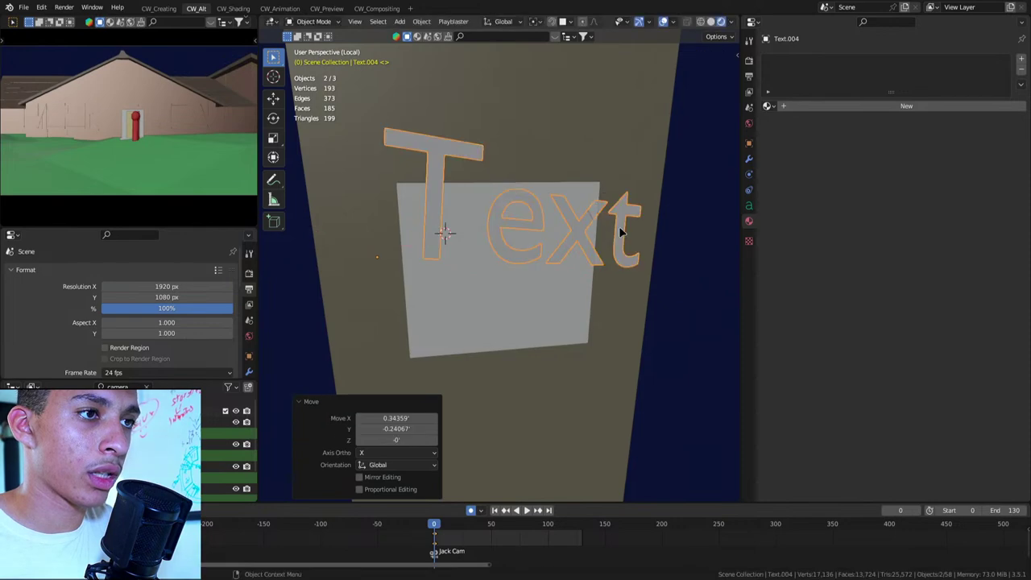
key(s)
click(442, 216)
key(Tab)
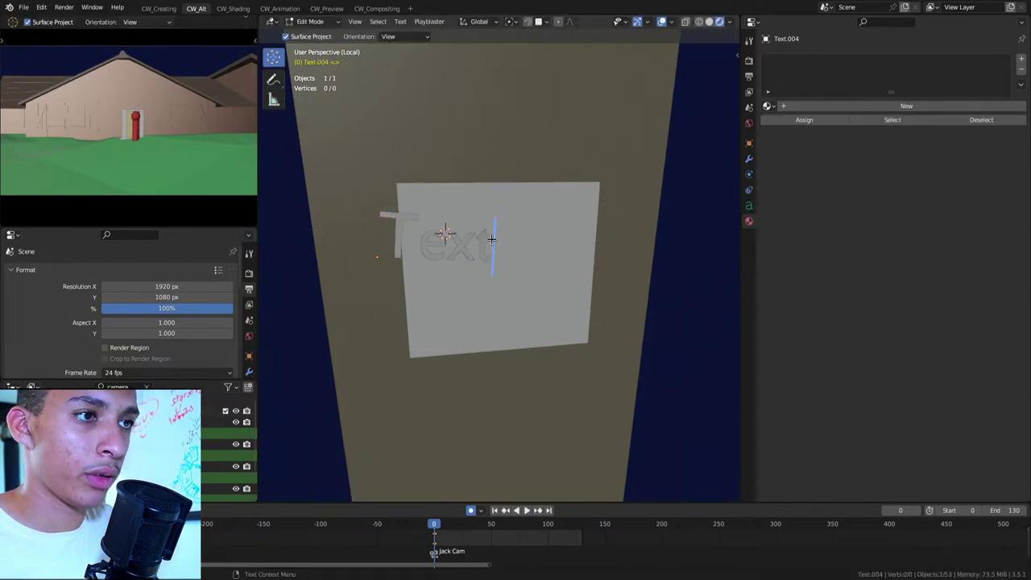
Delete the placeholder 'Text' and select 'changed it' in Jack's Fade In line
key(ctrl+BackSpace)
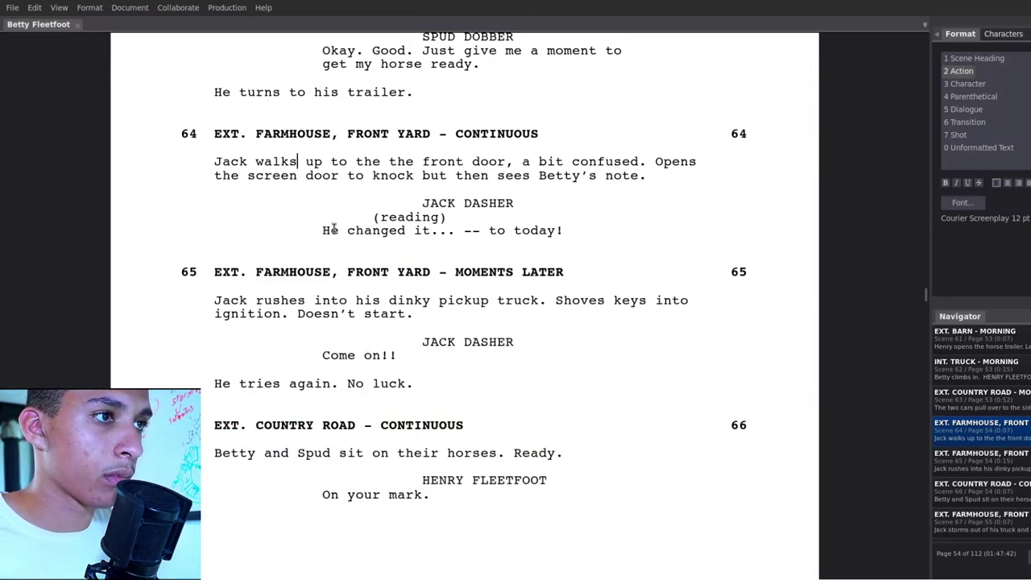
drag(348, 229, 422, 231)
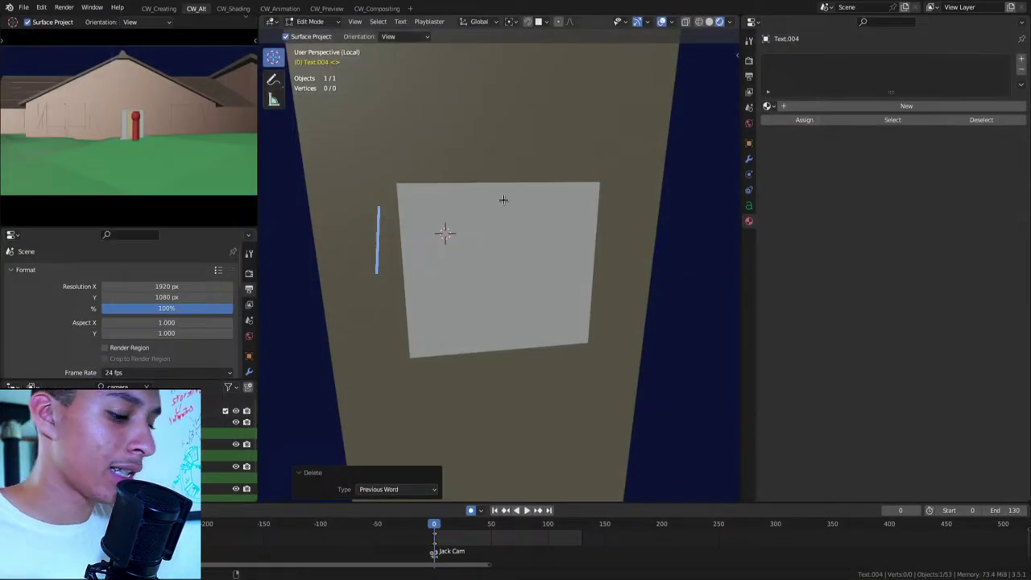
Clear the pasted note text and type 'We gone lol' as the first line
key(ctrl+v)
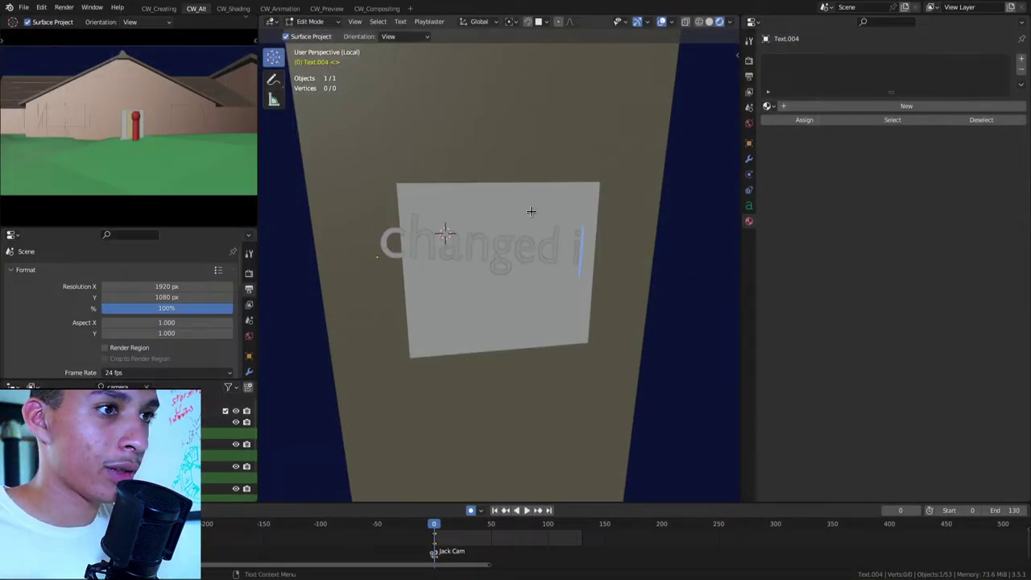
text(t)
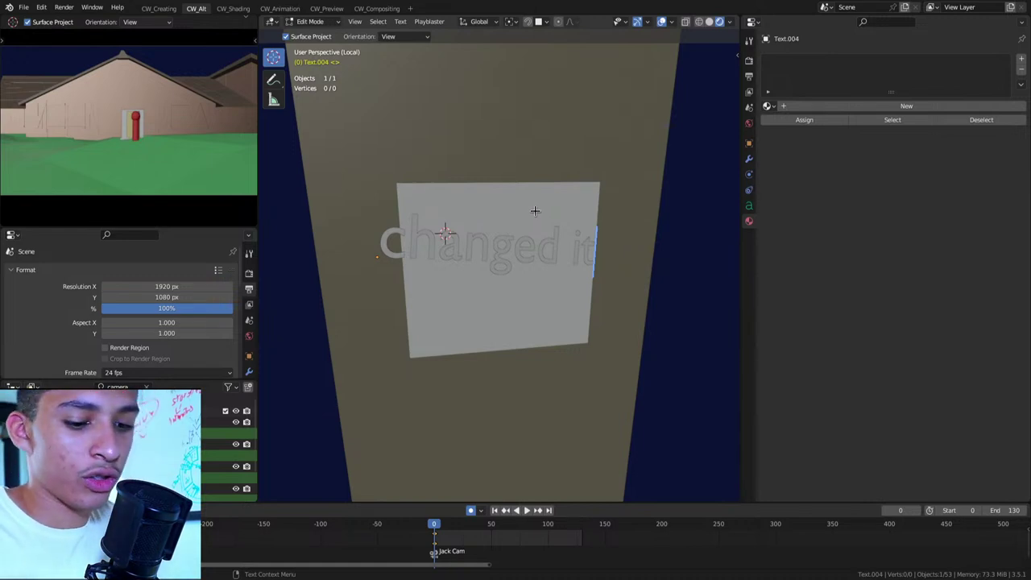
key(ctrl+BackSpace)
key(ctrl+BackSpace)
text(c)
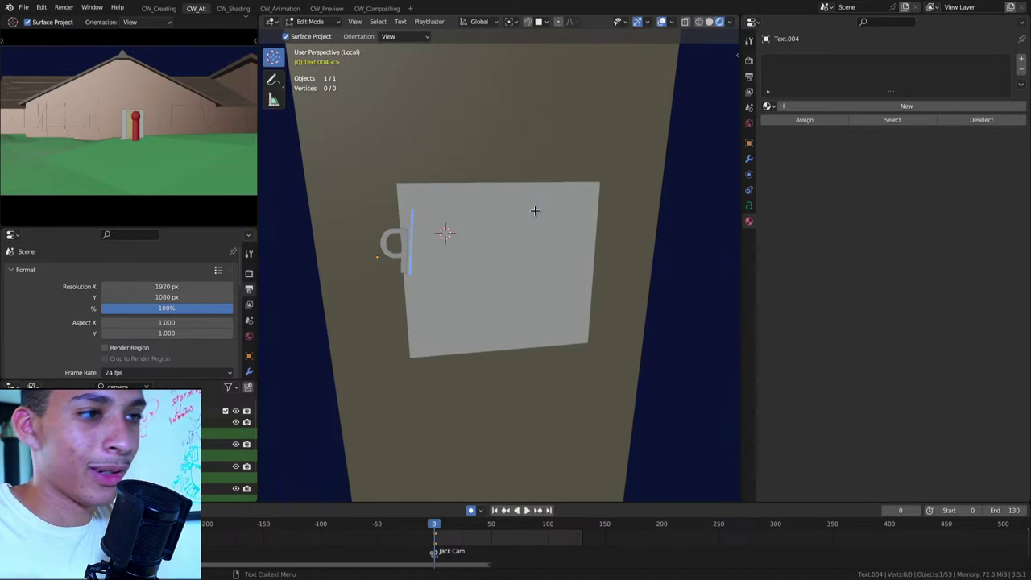
key(BackSpace)
text(We gone lol)
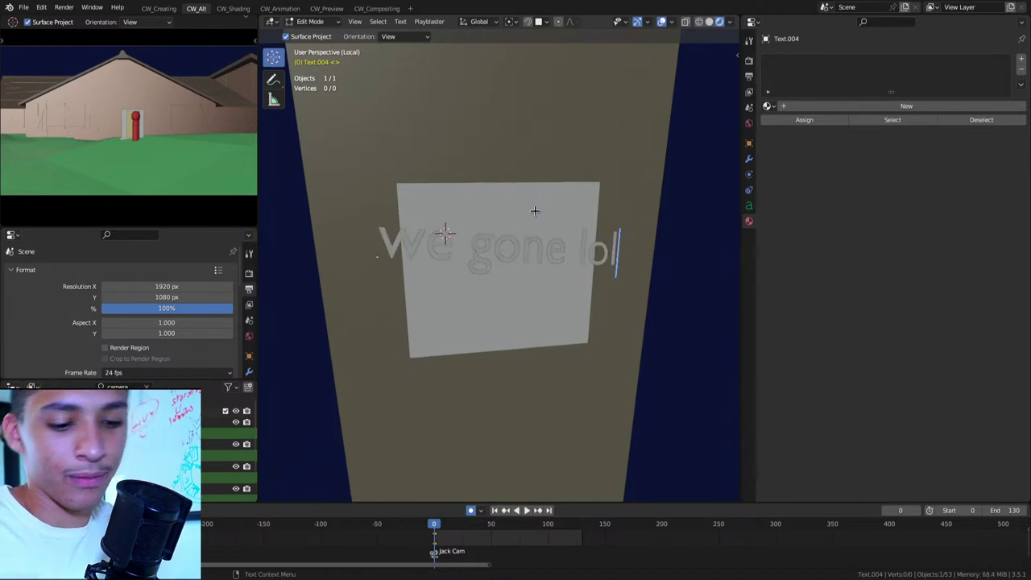
Add the second line 'let's gooo', fixing the typo, and leave text editing
key(Home)
text(le)
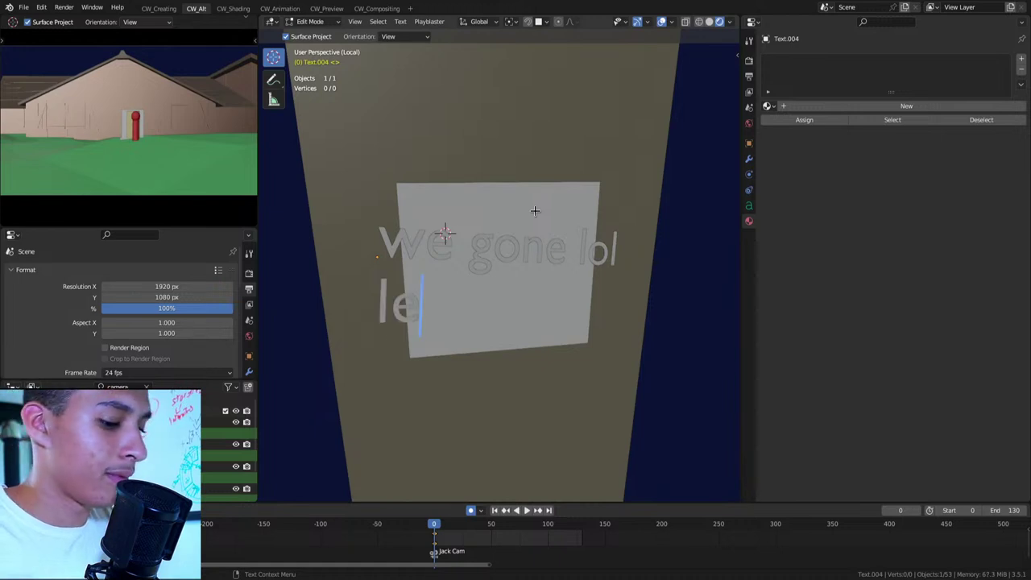
text(t's gpppp)
key(ctrl+BackSpace)
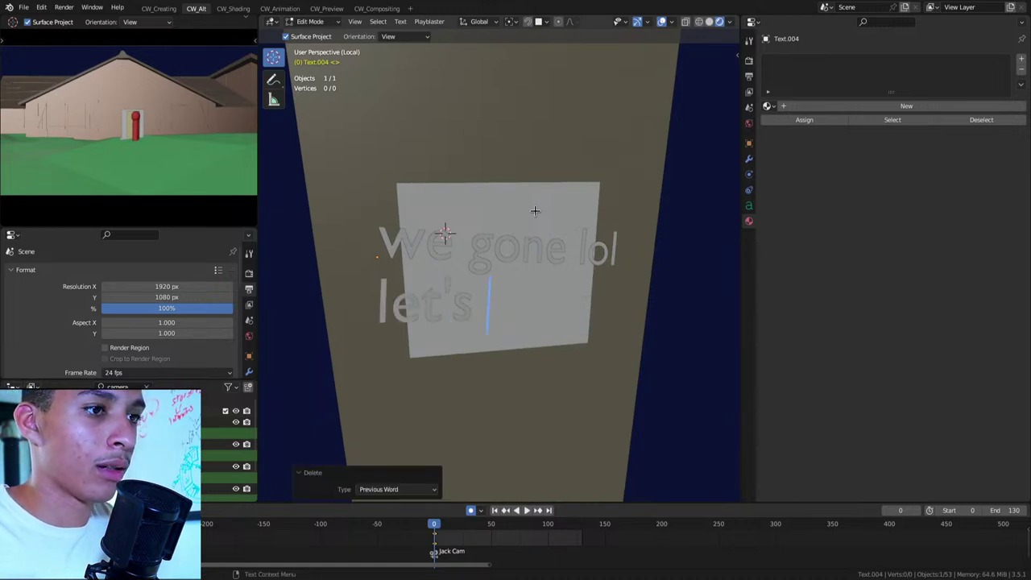
text(gooo)
key(ctrl+BackSpace)
text(g)
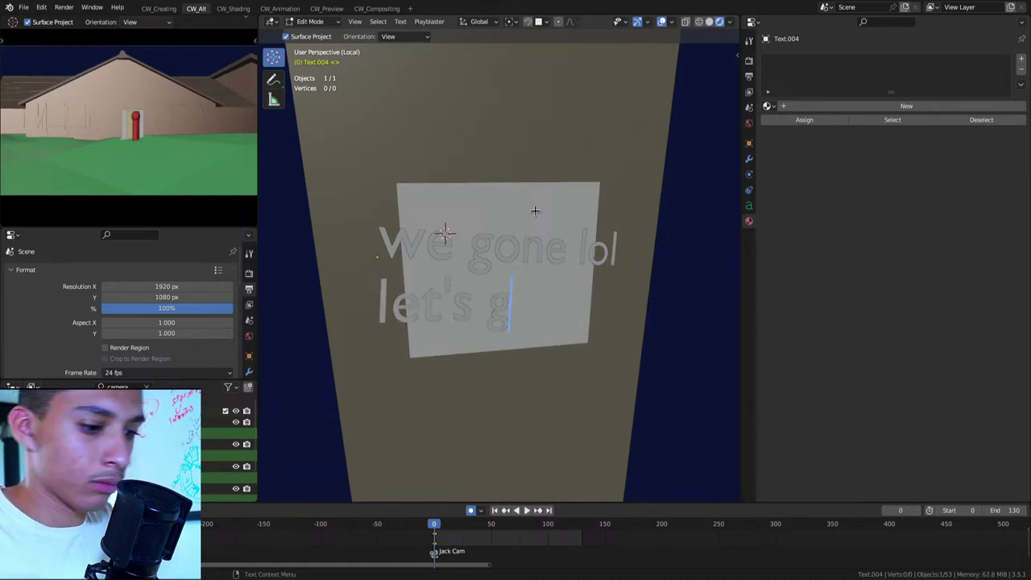
text(ooo)
key(Tab)
Scale the note text to about half size, place it on the plaque, and tilt it slightly
key(s)
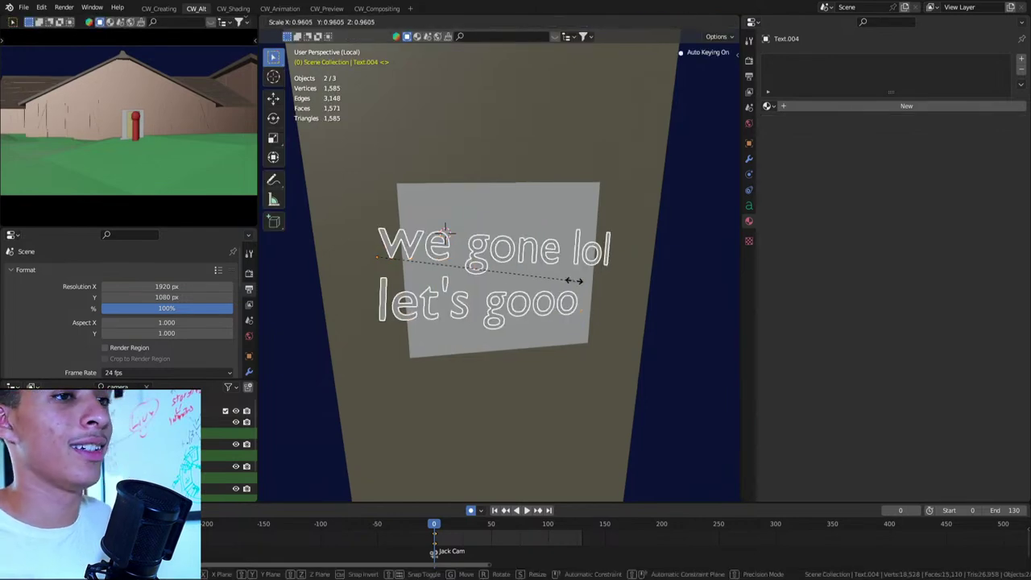
click(491, 225)
key(g)
key(shift+z)
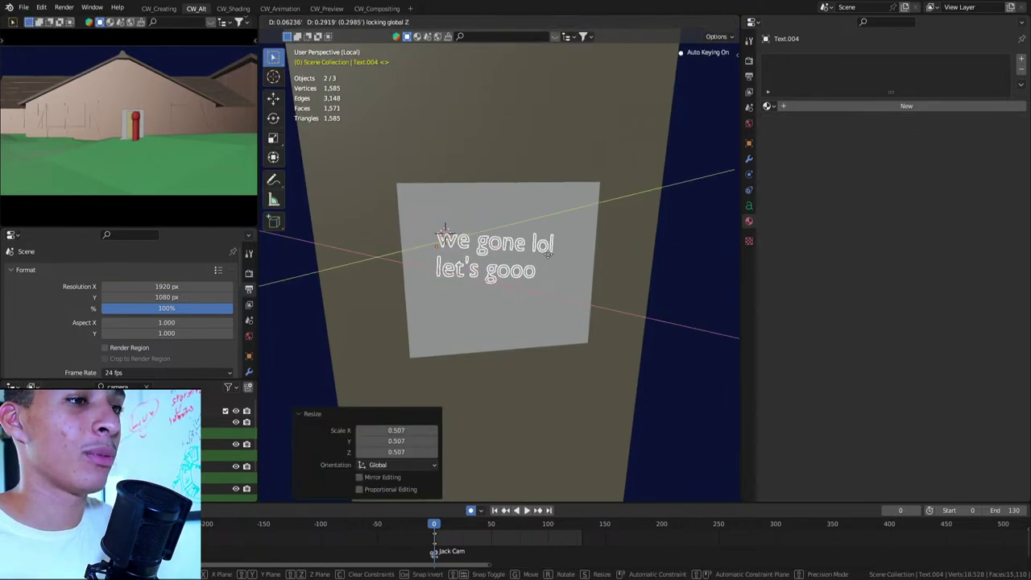
click(538, 256)
key(r)
click(603, 241)
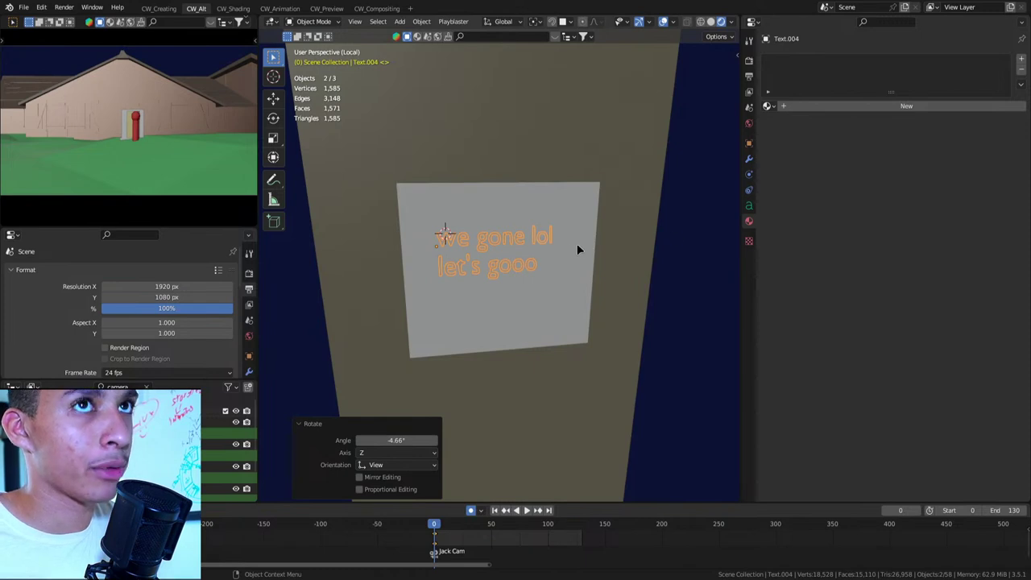
Give the text a new Material.031 with an orange viewport display colour
middle_drag(465, 306, 751, 201)
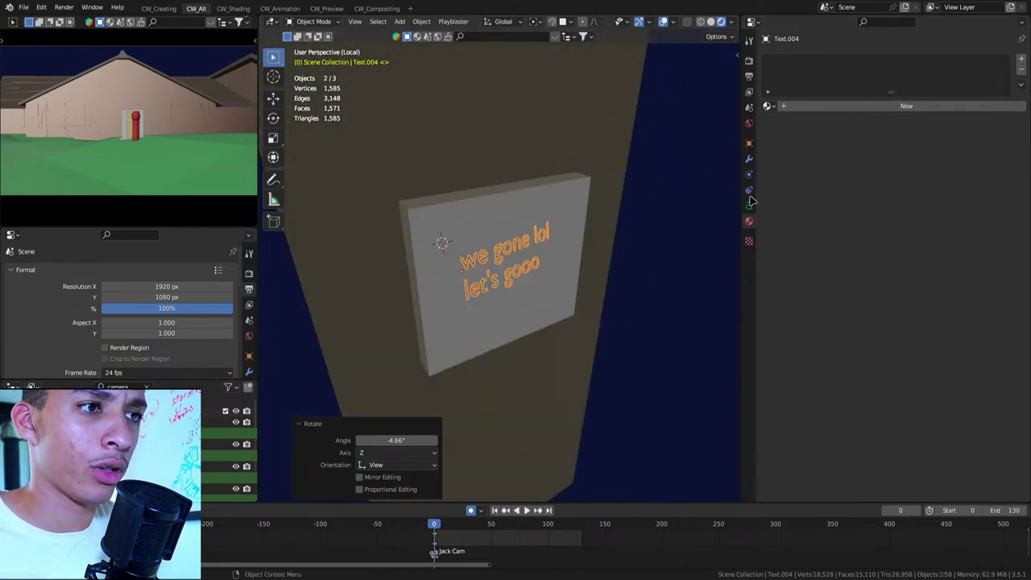
click(886, 106)
click(902, 157)
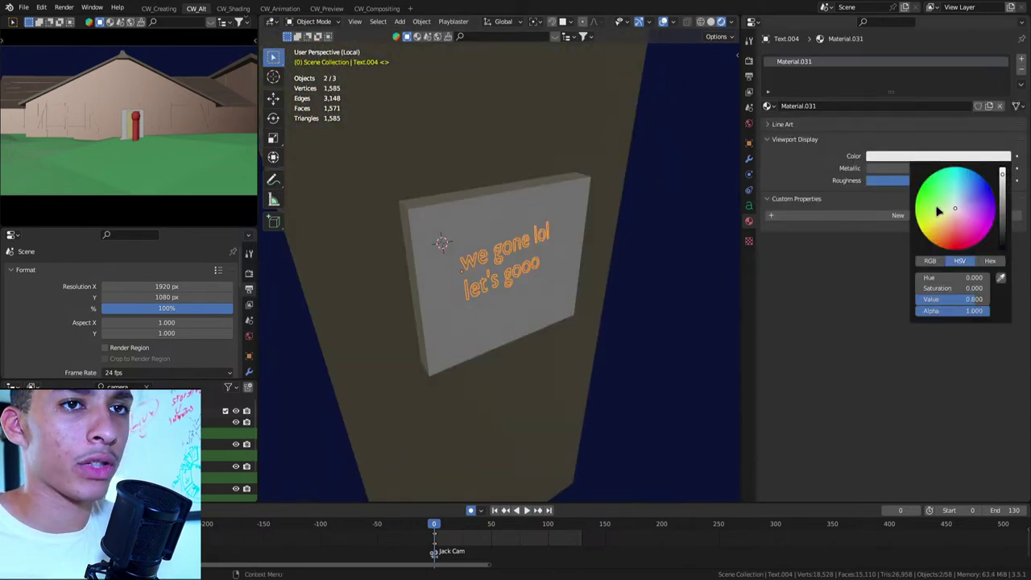
drag(938, 210, 946, 238)
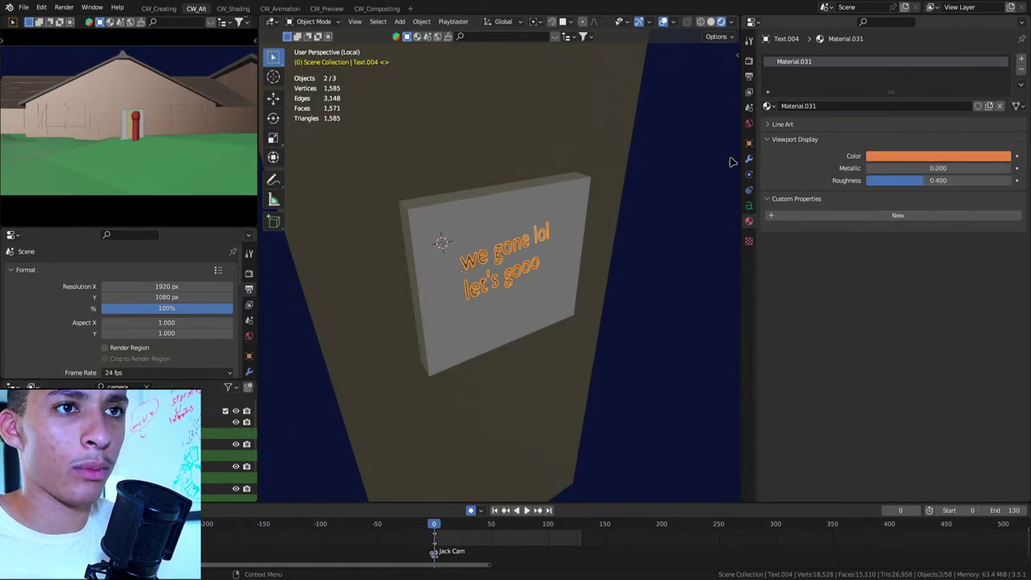
Apply a small free rotation to the text and check it edge-on against the plaque
key(Tab)
middle_drag(731, 161, 502, 259)
key(Tab)
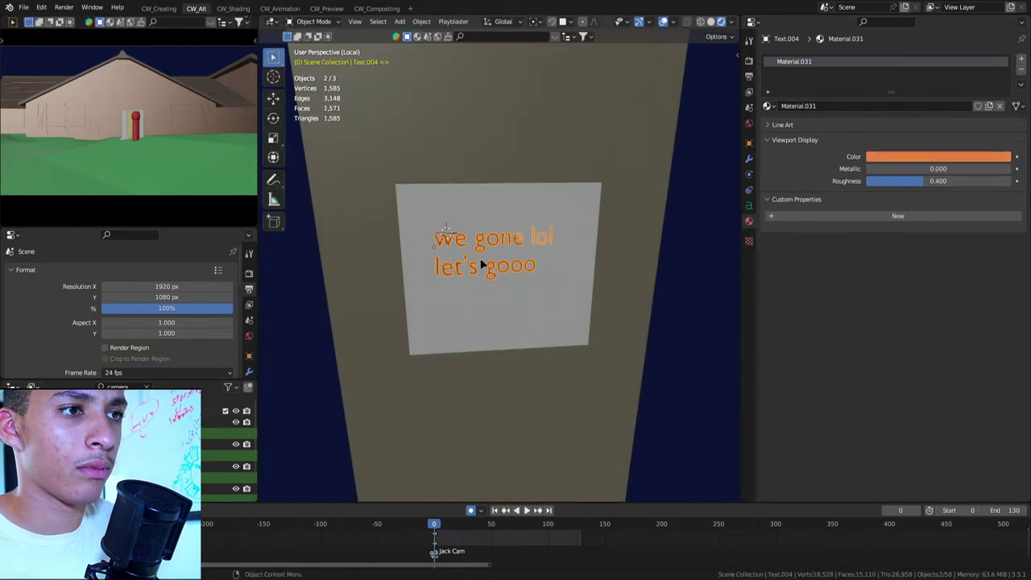
key(r)
key(r)
click(468, 262)
scroll(570, 269, down, 3)
scroll(570, 269, up, 5)
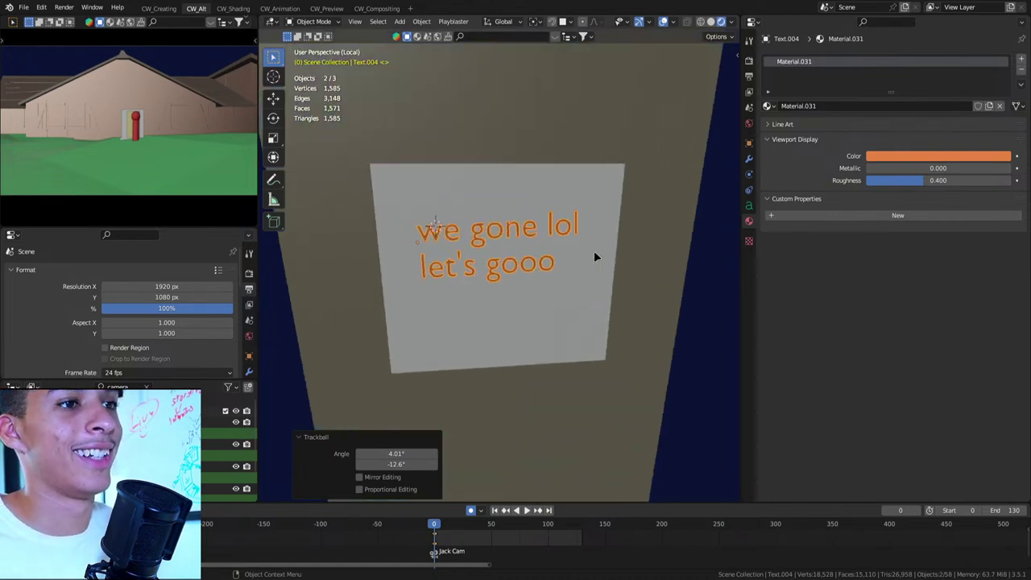
mouse_move(596, 256)
middle_down()
mouse_move(438, 322)
mouse_move(451, 334)
mouse_move(567, 334)
mouse_move(534, 341)
mouse_move(556, 322)
middle_up()
Exit local view and orbit to bring Jack and the door back into view
key(KP_Divide)
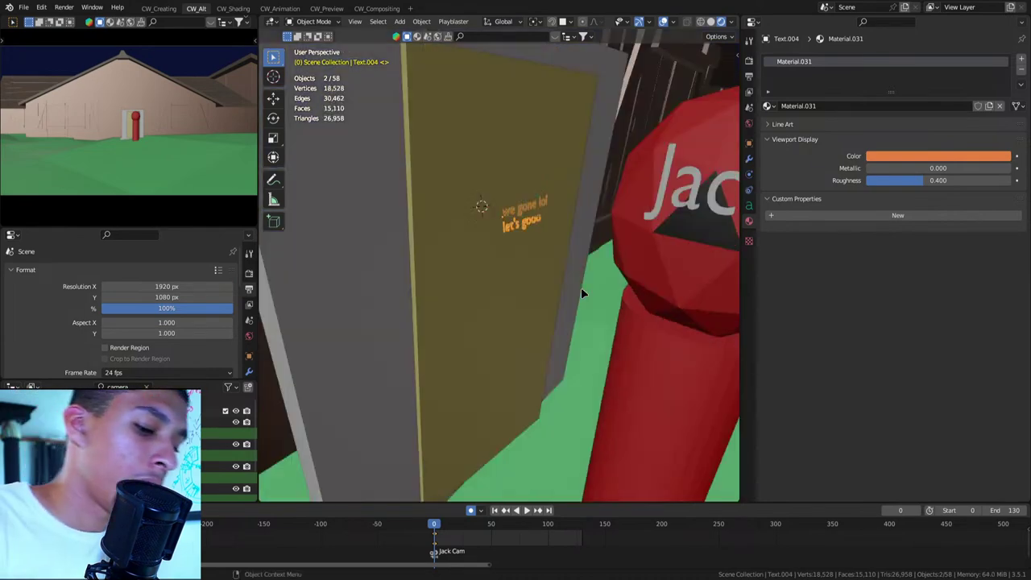
scroll(581, 286, down, 5)
mouse_move(581, 286)
middle_down()
mouse_move(451, 241)
mouse_move(341, 181)
middle_up()
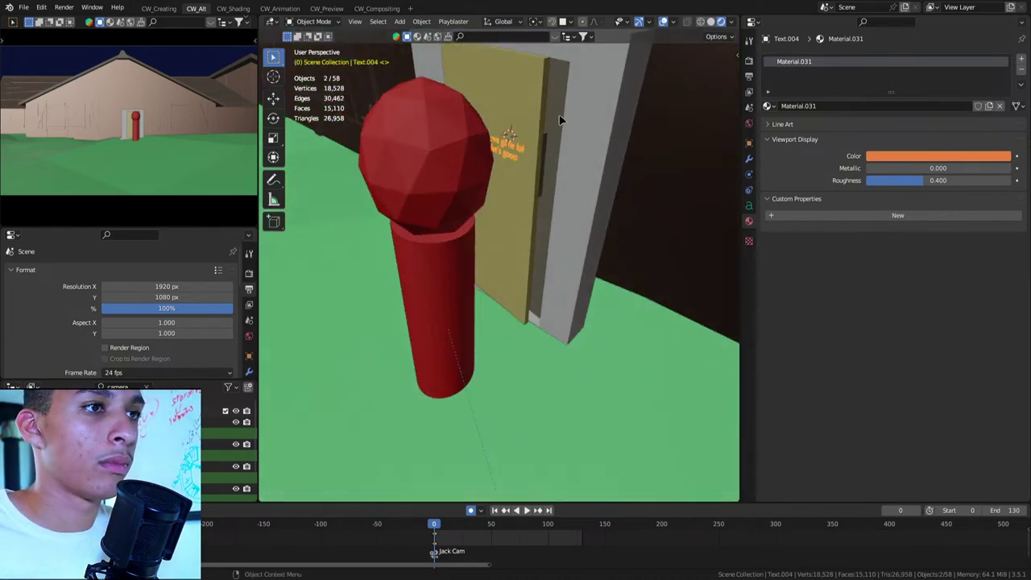
click(342, 182)
mouse_move(402, 223)
middle_down()
mouse_move(543, 253)
mouse_move(527, 294)
middle_up()
Move Jack forward in front of the yellow door and rotate him -36.9°
click(547, 240)
scroll(546, 240, down, 3)
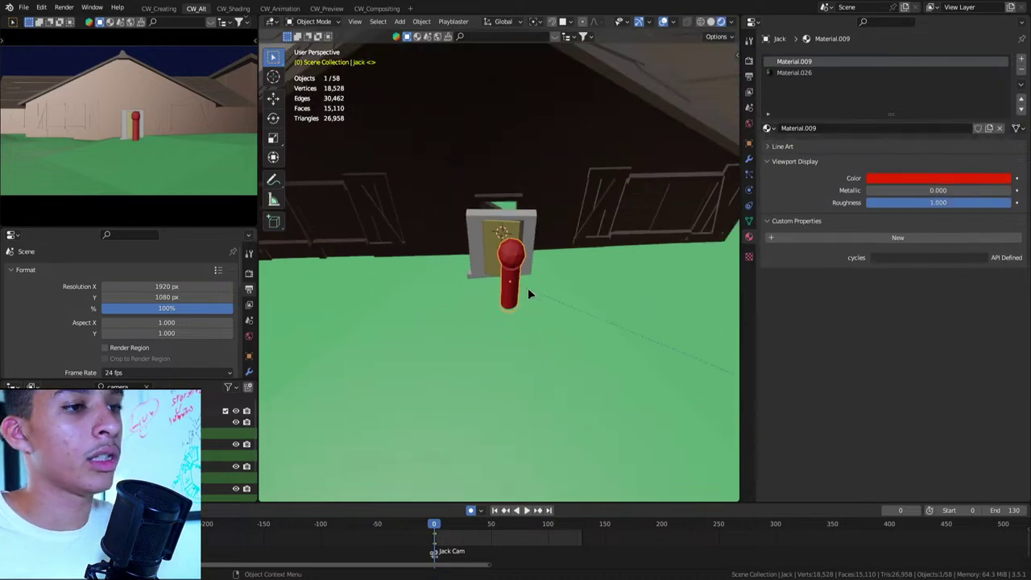
key(g)
click(593, 293)
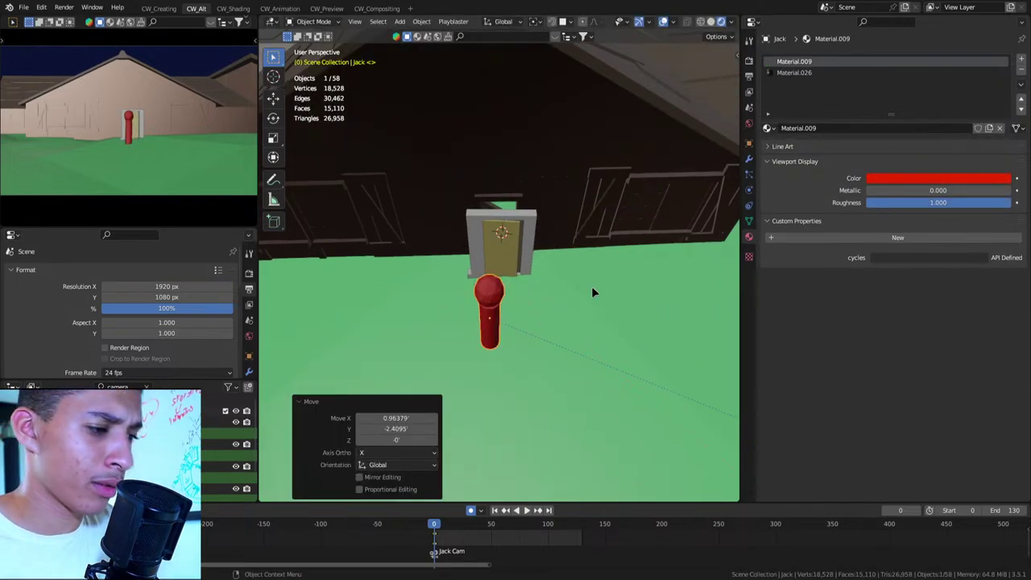
key(r)
click(559, 341)
Select the blue truck from an overhead view and save the scene as scene 64 v1.blend
scroll(559, 341, down, 6)
middle_drag(559, 341, 552, 306)
scroll(547, 301, up, 4)
scroll(560, 295, up, 2)
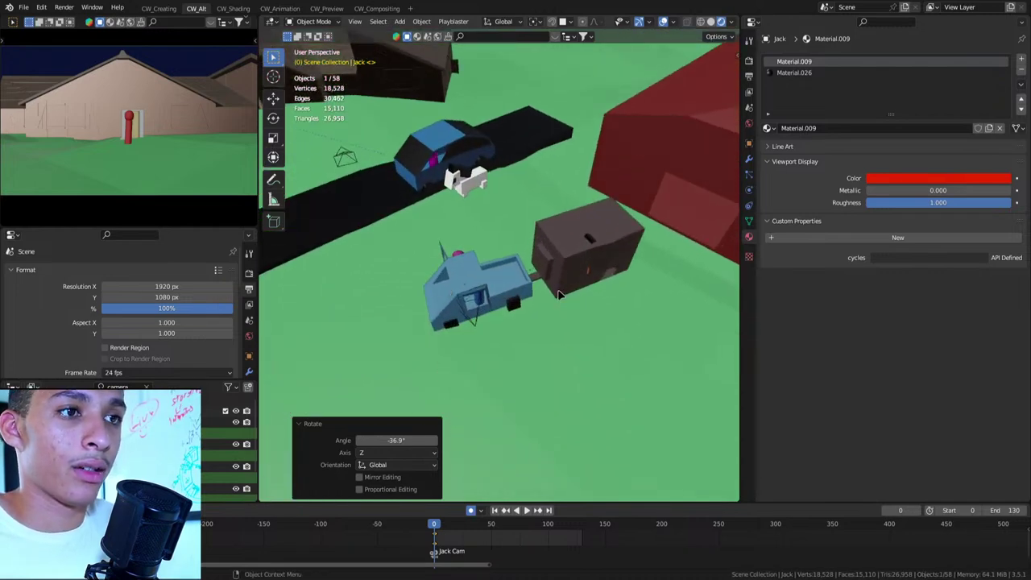
click(559, 295)
click(500, 281)
key(ctrl+s)
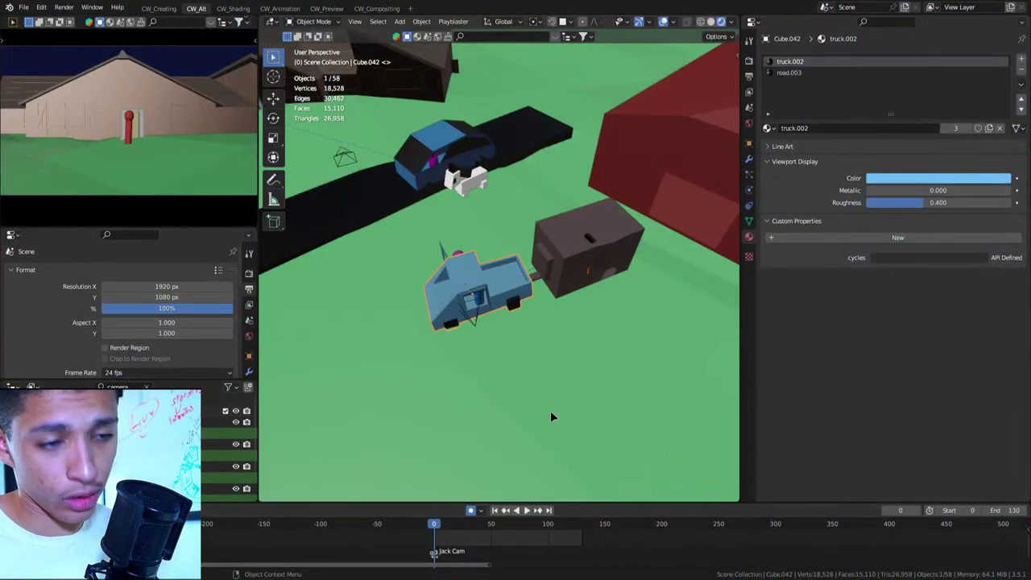
Select the door frame and centre the view on the door
scroll(449, 248, up, 10)
scroll(450, 248, down, 10)
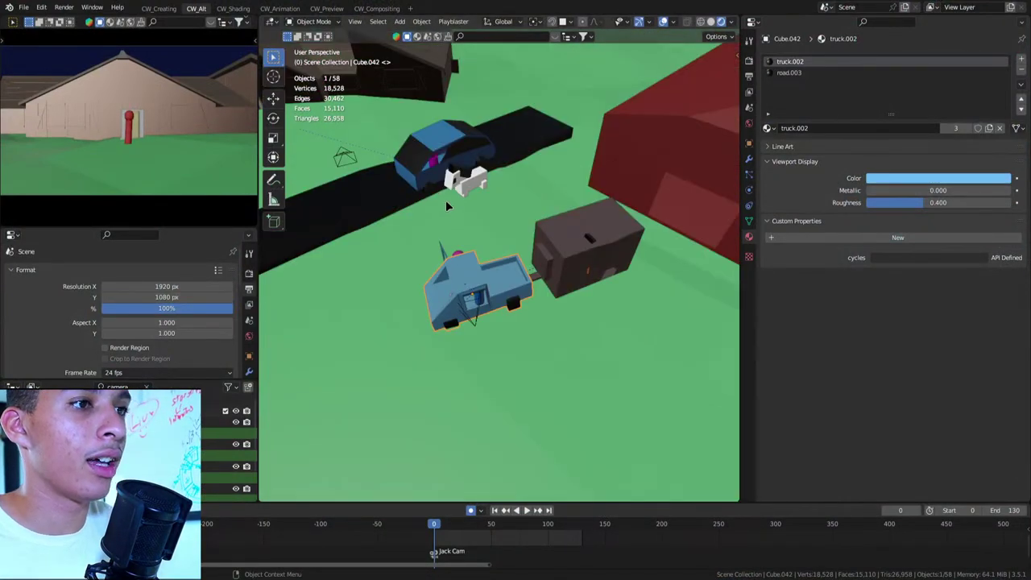
middle_drag(418, 202, 604, 300)
scroll(562, 278, up, 5)
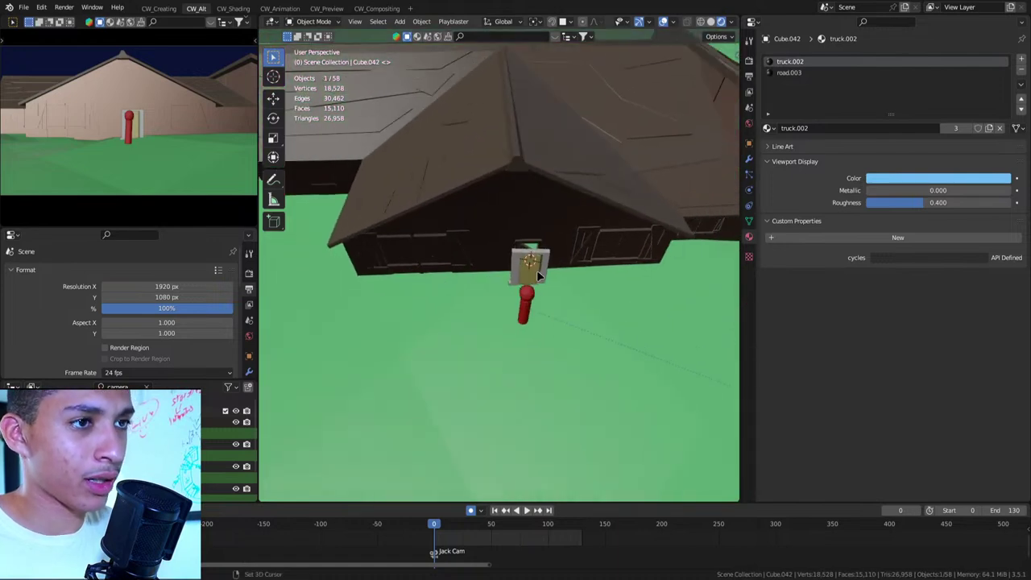
scroll(561, 278, up, 4)
click(605, 235)
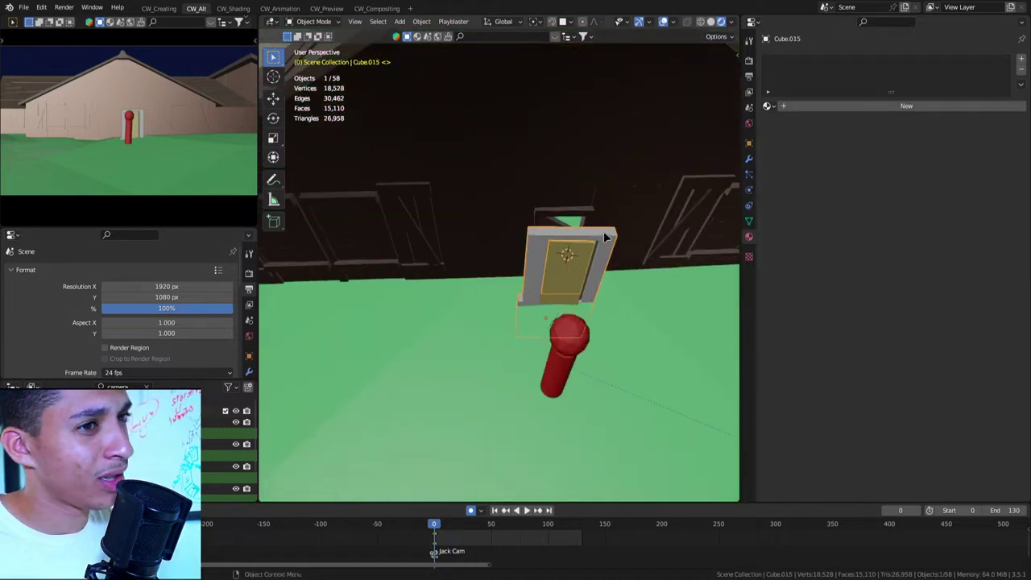
key(KP_Decimal)
middle_drag(559, 356, 516, 285)
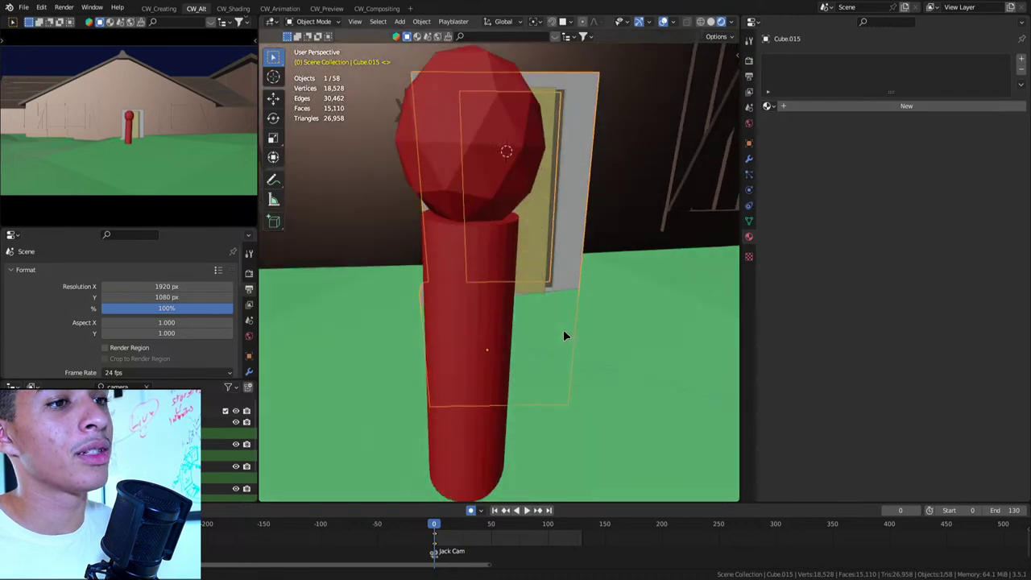
Select the yellow door panel, inspect it beside Jack from several angles, and save again
click(510, 228)
scroll(510, 228, down, 4)
mouse_move(510, 228)
middle_down()
mouse_move(536, 272)
mouse_move(553, 254)
middle_up()
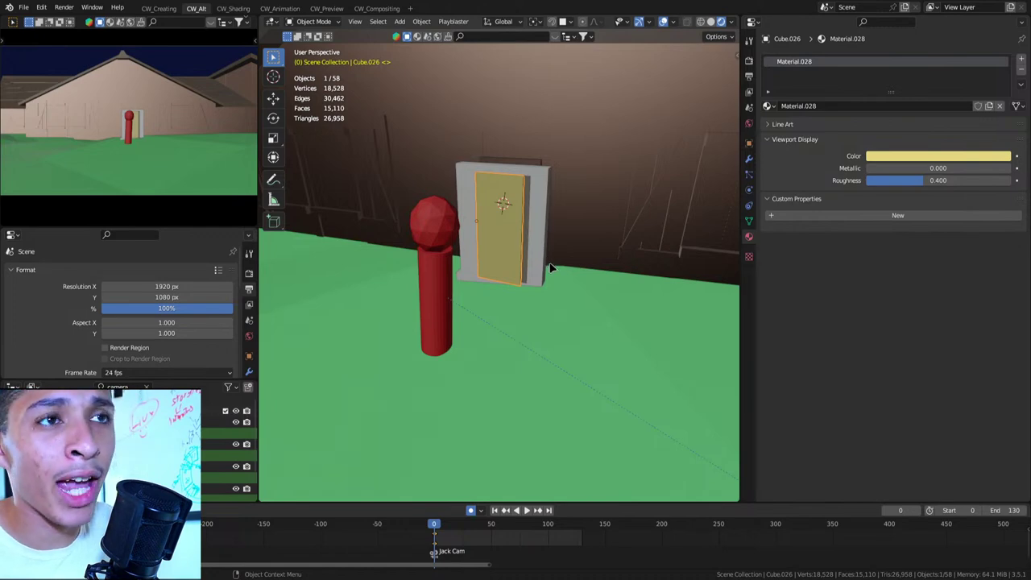
mouse_move(551, 268)
middle_down()
mouse_move(577, 285)
mouse_move(487, 294)
mouse_move(552, 317)
middle_up()
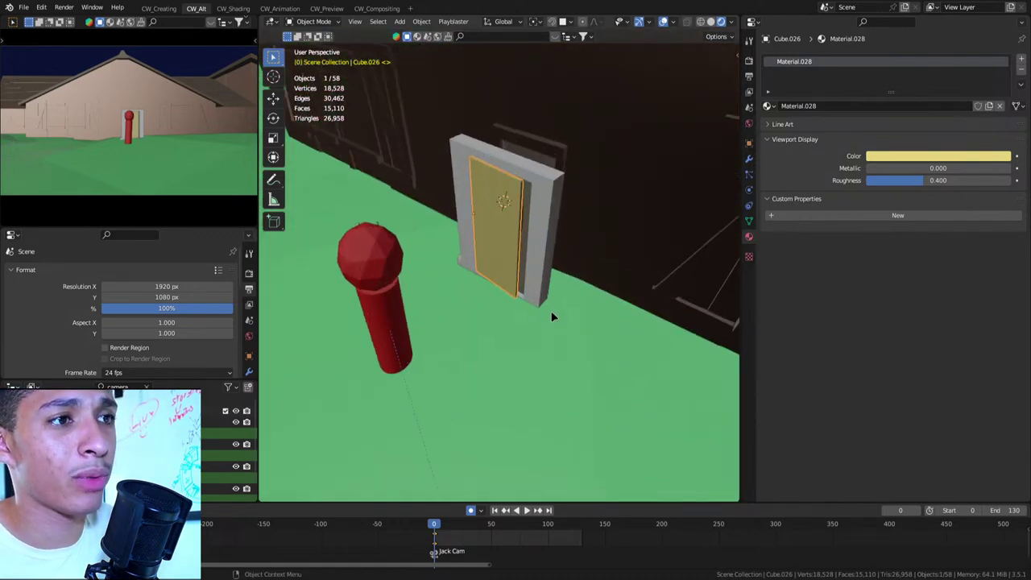
scroll(552, 316, up, 4)
scroll(500, 318, down, 5)
mouse_move(454, 320)
middle_down()
mouse_move(550, 284)
mouse_move(525, 345)
middle_up()
scroll(550, 284, up, 4)
key(ctrl+s)
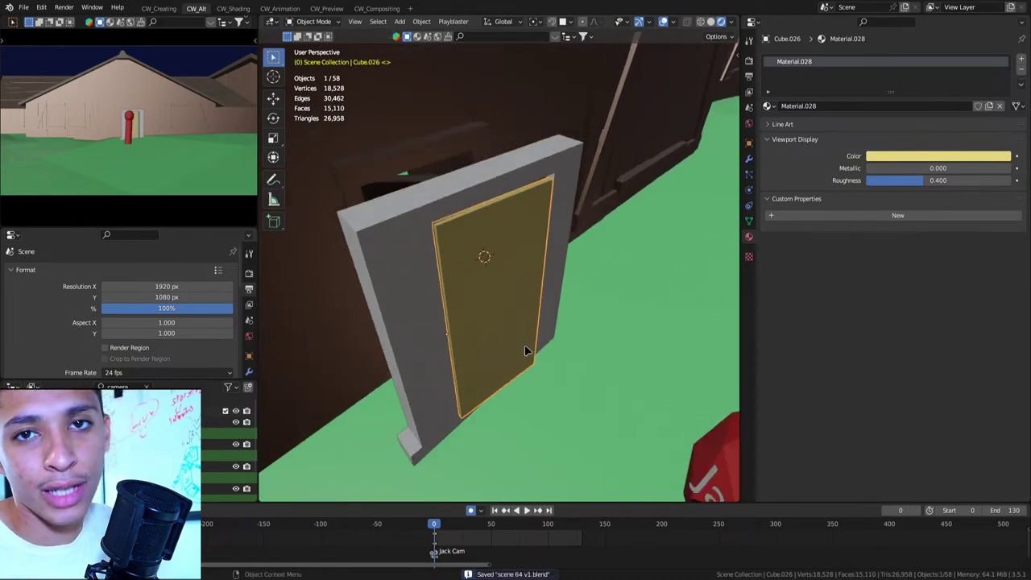
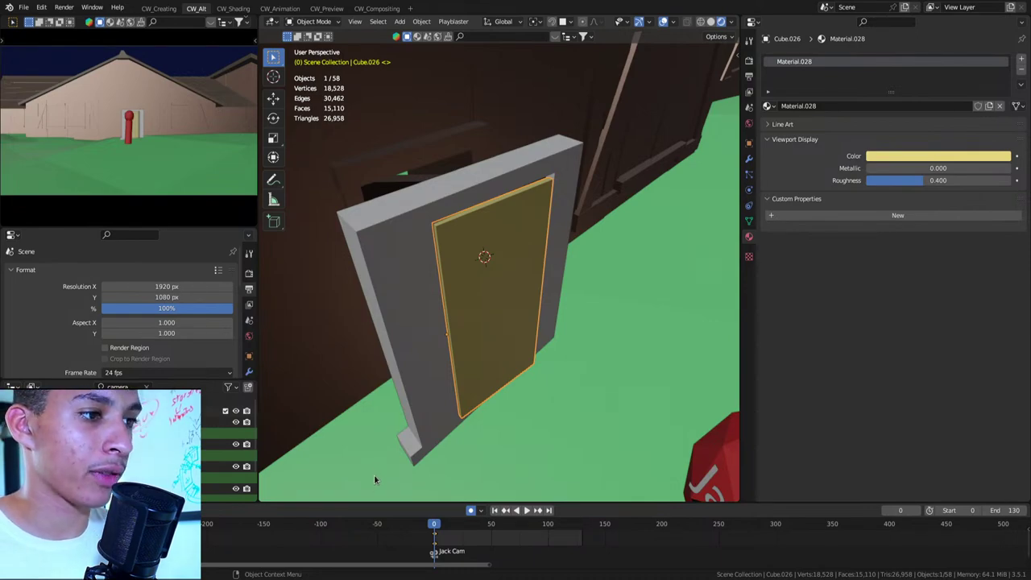
Switch from the Blender farmhouse door scene to the OBS streaming window
key(alt+Tab)
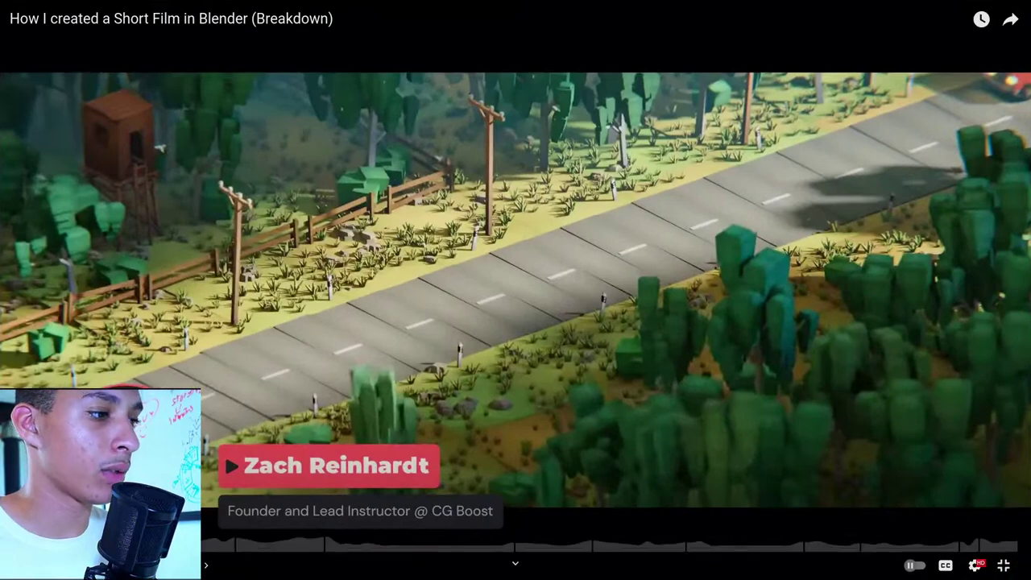
Mute and pause the 'How I created a Short Film in Blender' breakdown, then exit fullscreen
key(m)
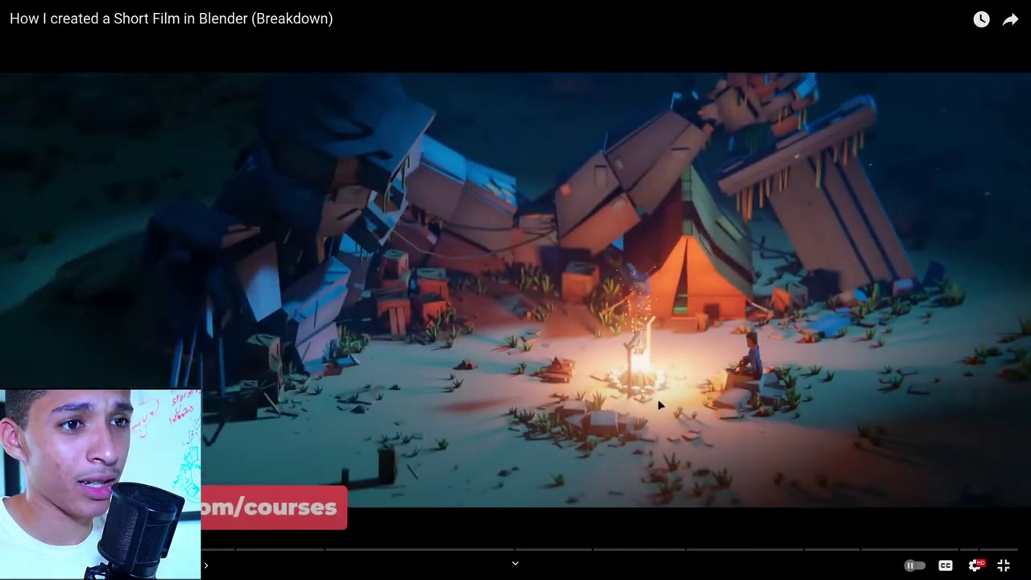
click(571, 350)
key(Escape)
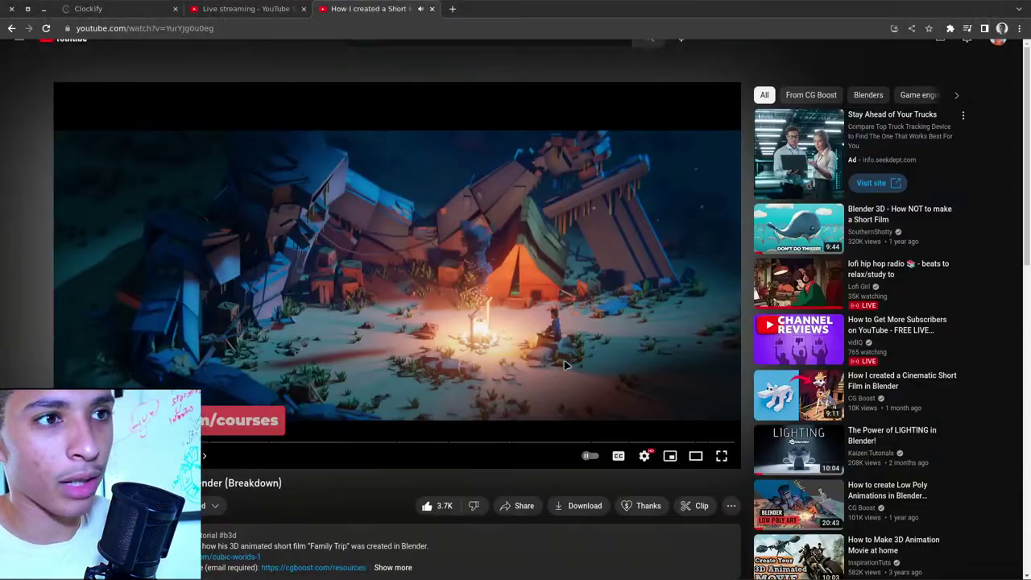
In the OBS workspace, select the Screen Capture (XSHM) source, then switch back toward Blender
key(super)
click(328, 380)
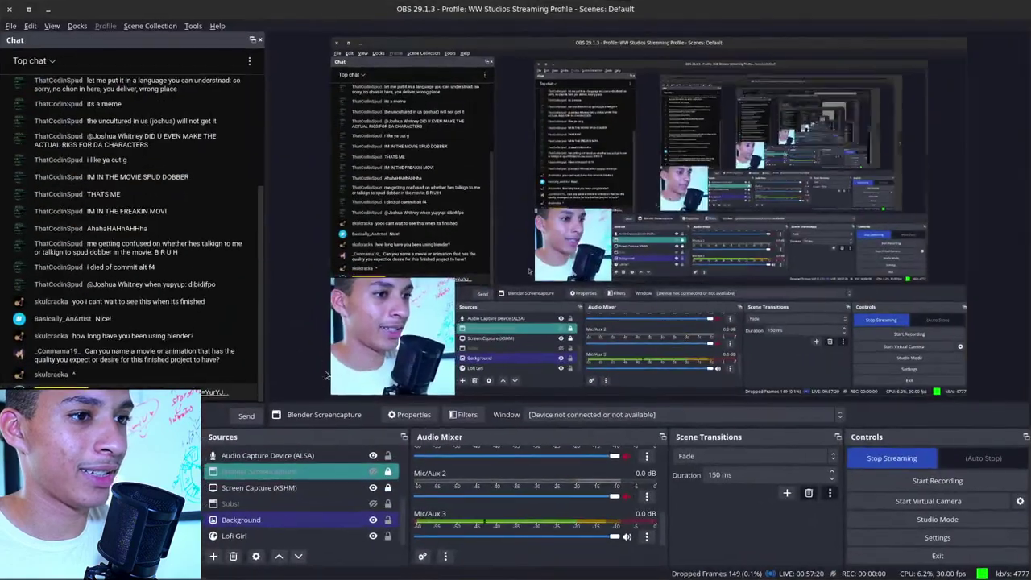
click(360, 487)
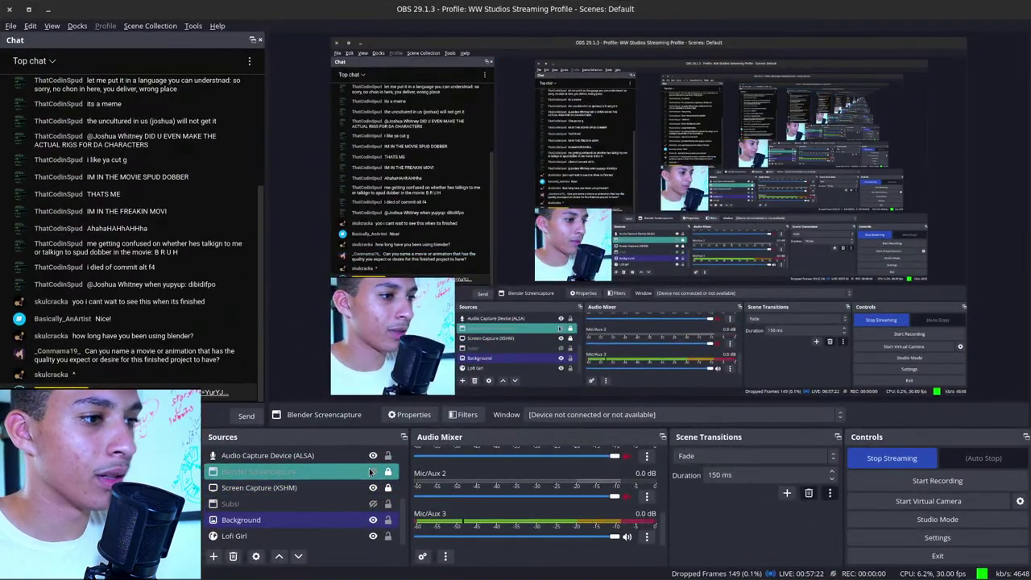
key(alt+Tab)
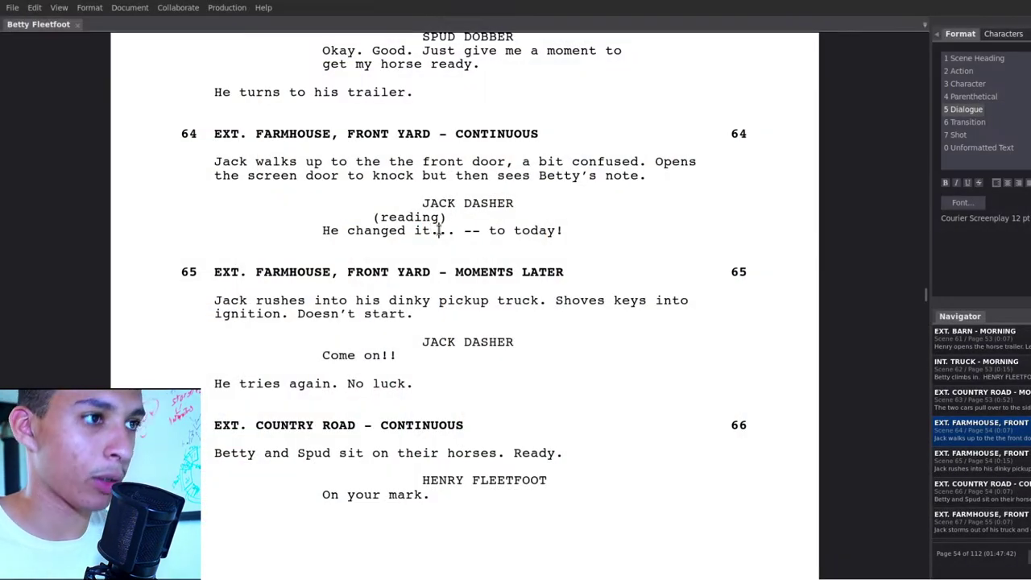
Select the end of Jack's dialogue in scene 64 and move into the screen-door action line
drag(475, 227, 334, 220)
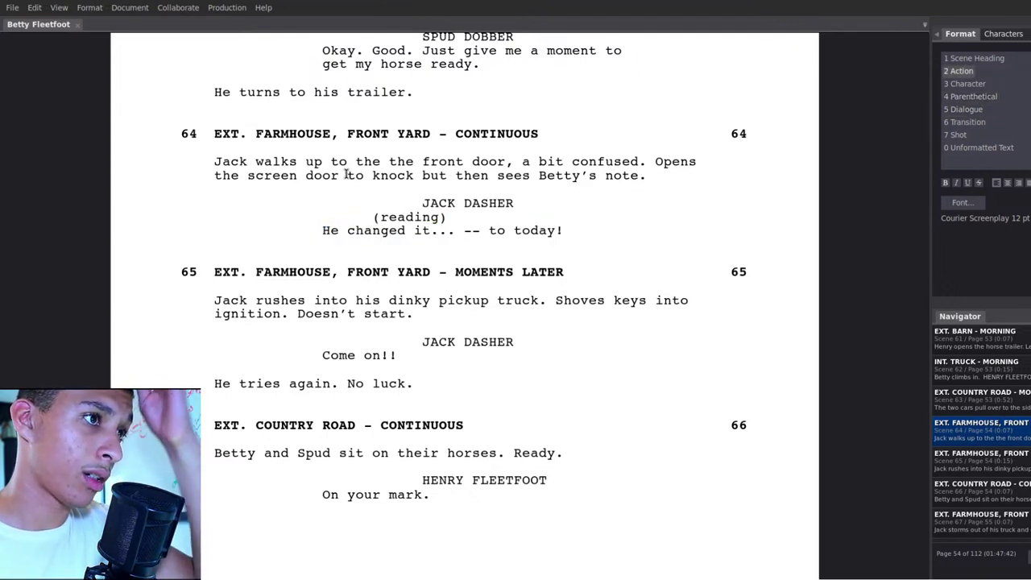
click(348, 175)
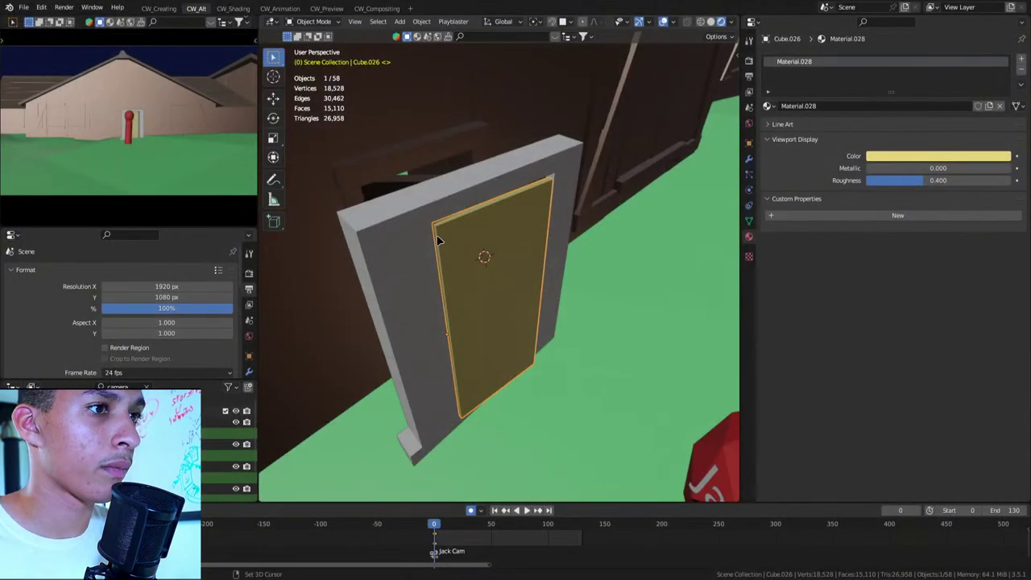
Look through Jack Cam and walk it up toward the farmhouse door
key(Up)
scroll(447, 249, down, 4)
scroll(427, 254, down, 3)
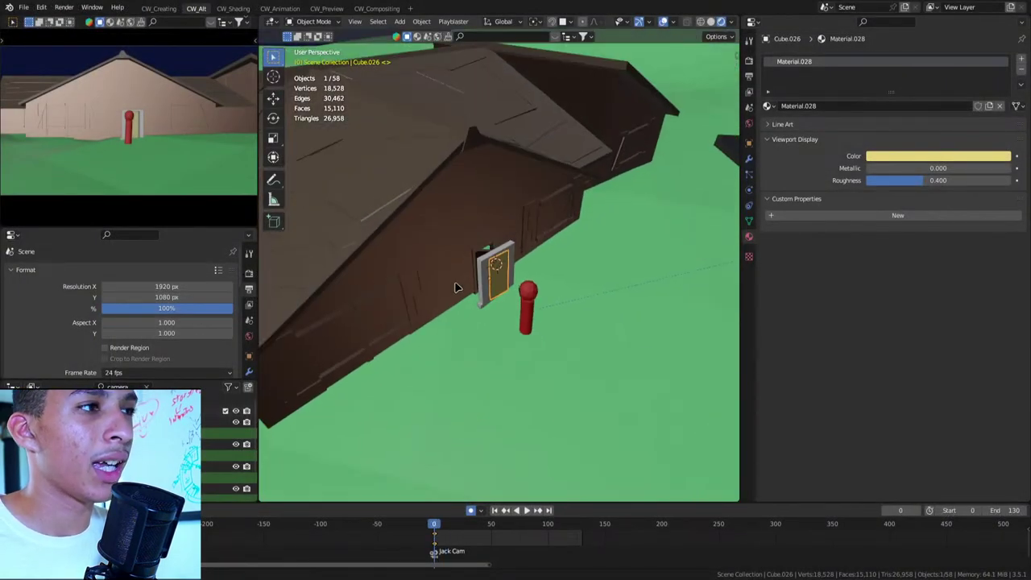
middle_drag(427, 255, 563, 323)
key(KP_0)
key(shift+grave)
key(w)
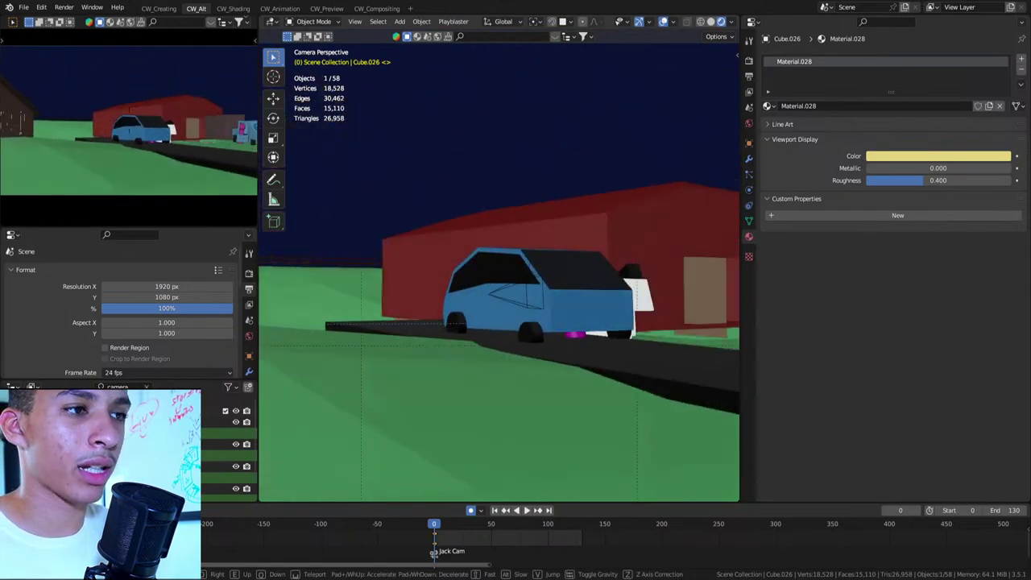
key(s)
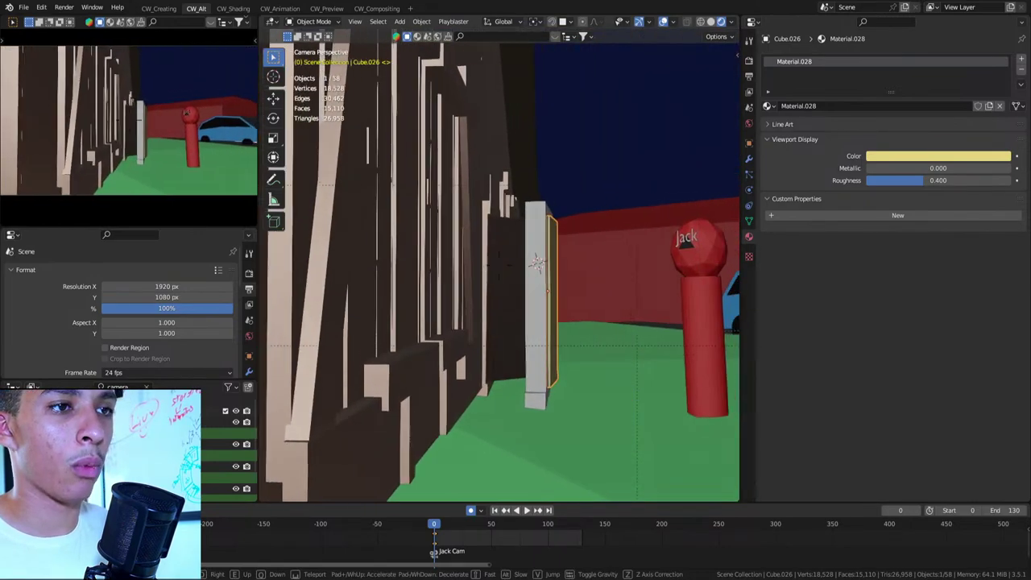
key(w)
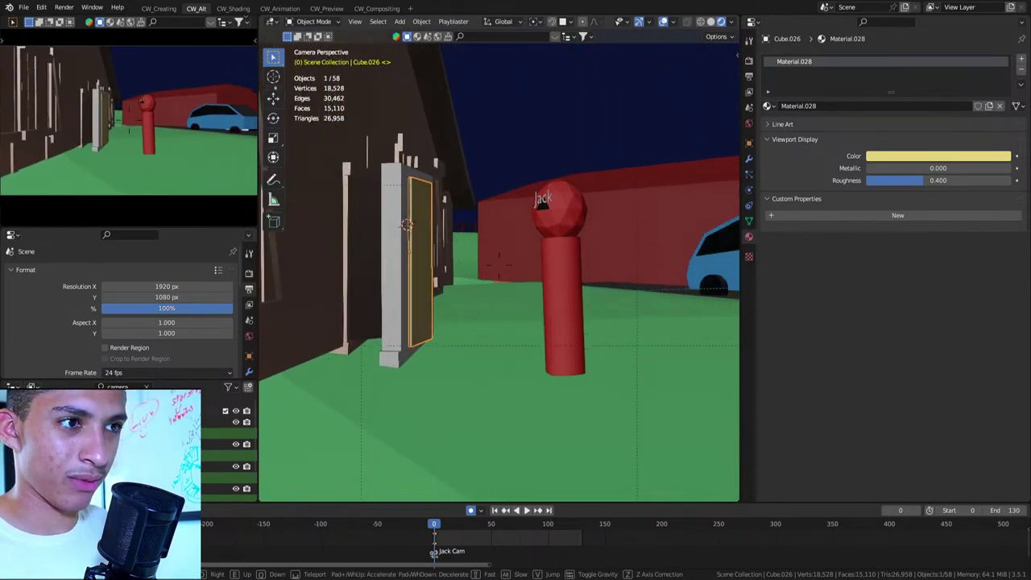
click(538, 270)
Undo those camera moves, compare framing at frame 10, then re-walk Jack Cam from frame 0
key(ctrl+z)
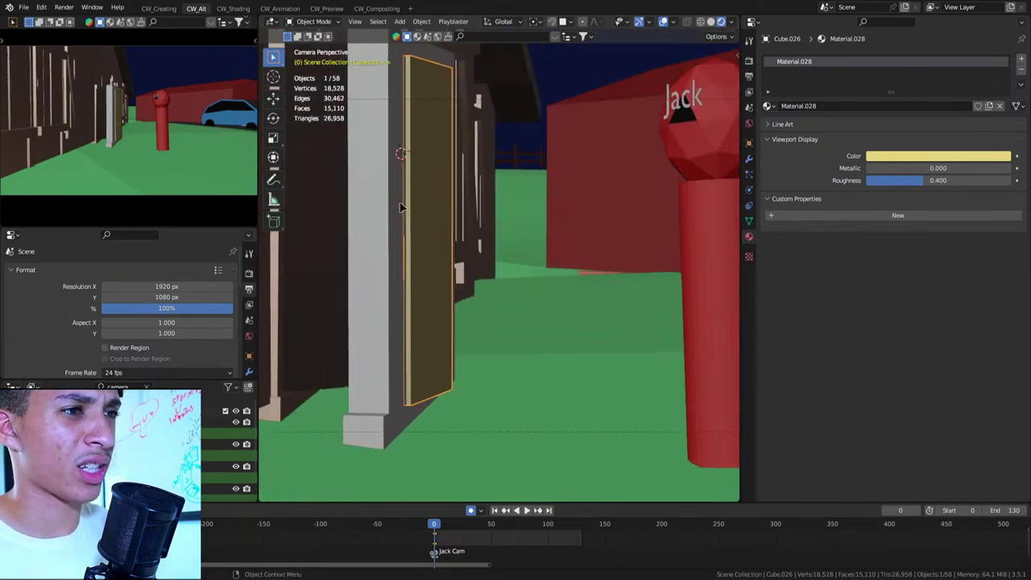
key(ctrl+z)
scroll(517, 201, down, 2)
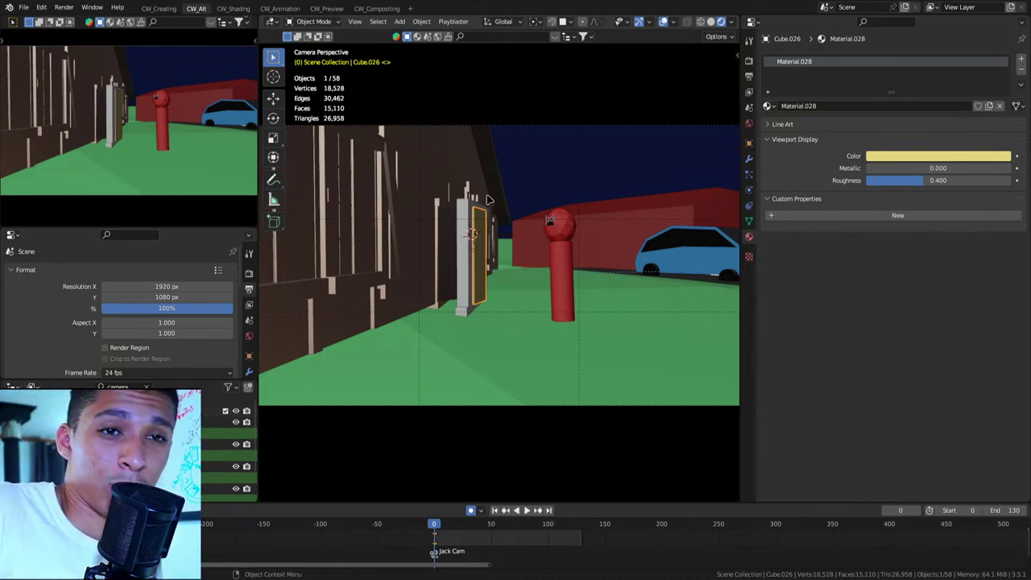
key(ctrl+z)
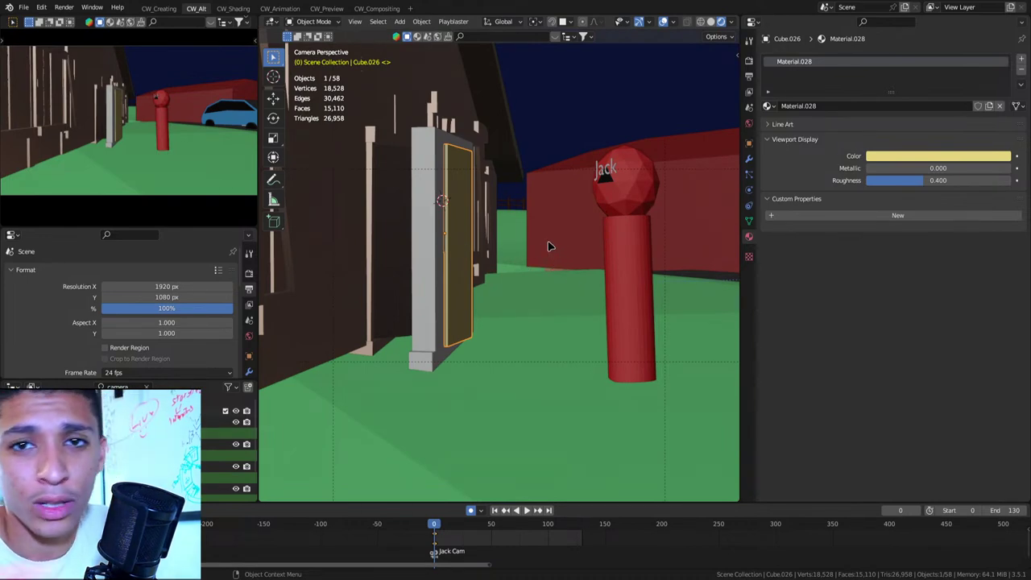
key(ctrl+z)
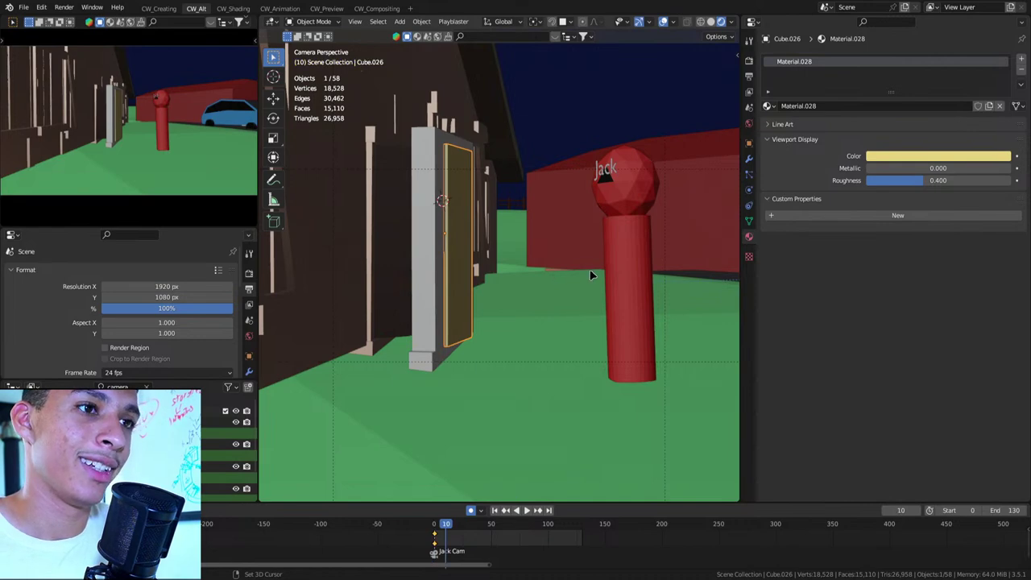
key(ctrl+z)
key(shift+Left)
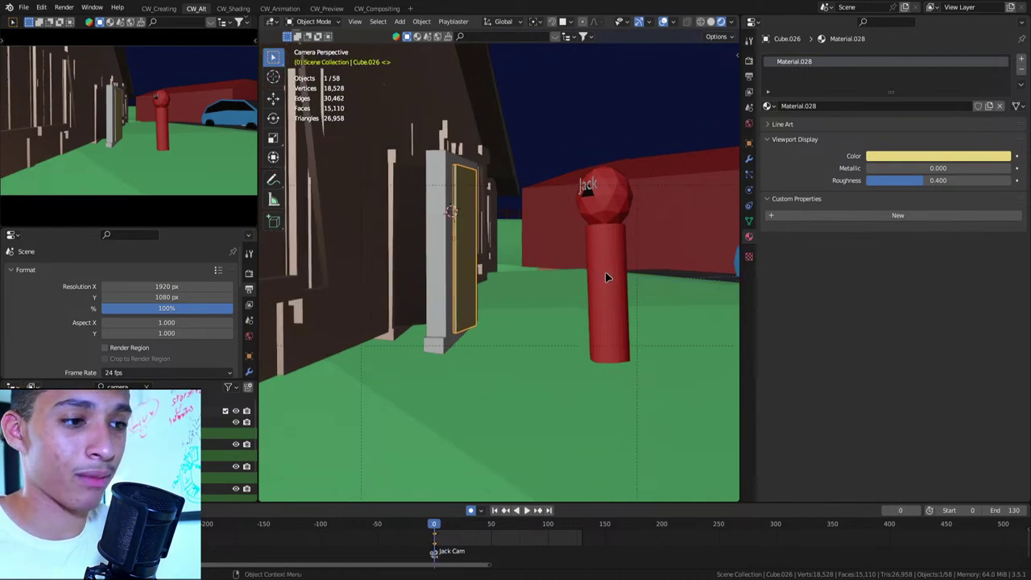
key(shift+grave)
key(s)
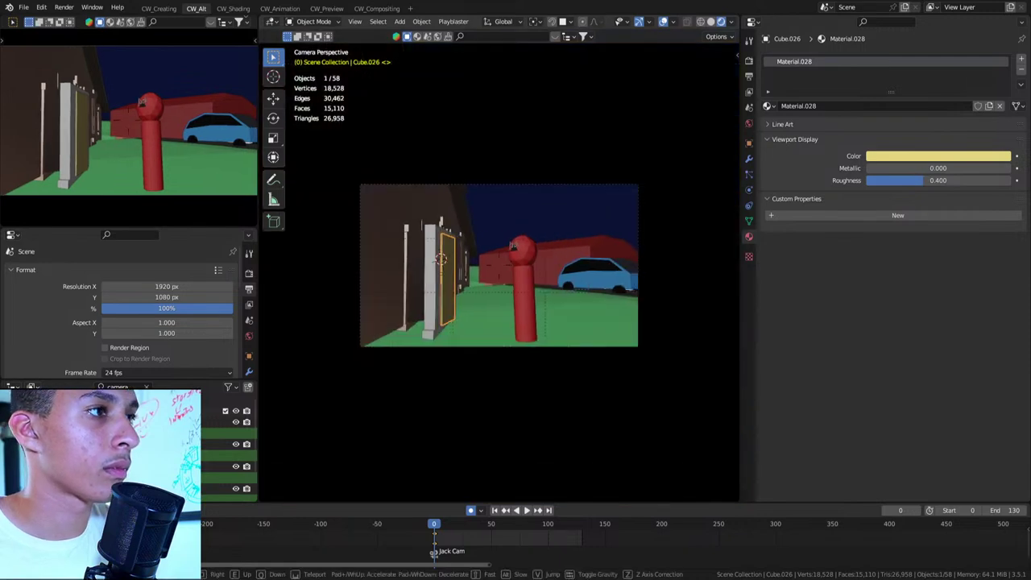
click(570, 184)
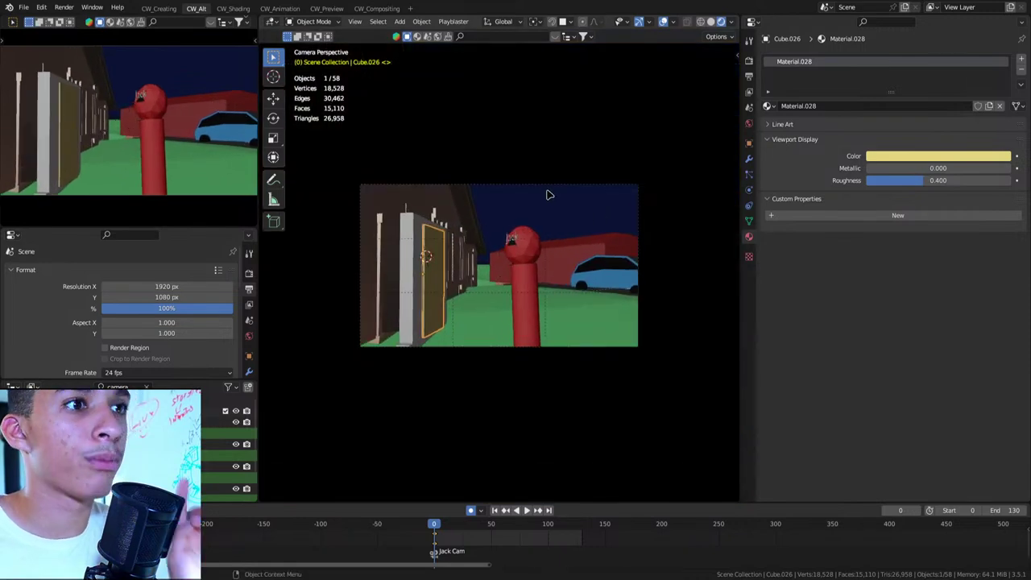
Set Jack Cam's focal length to 55 mm and walk it to frame Jack beside the door
click(544, 187)
drag(910, 116, 964, 112)
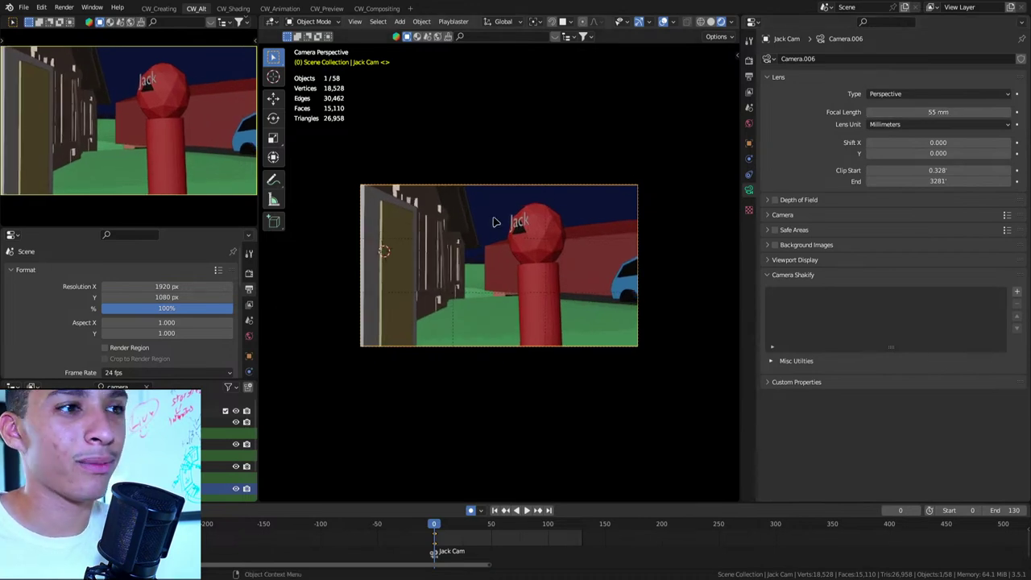
key(shift+grave)
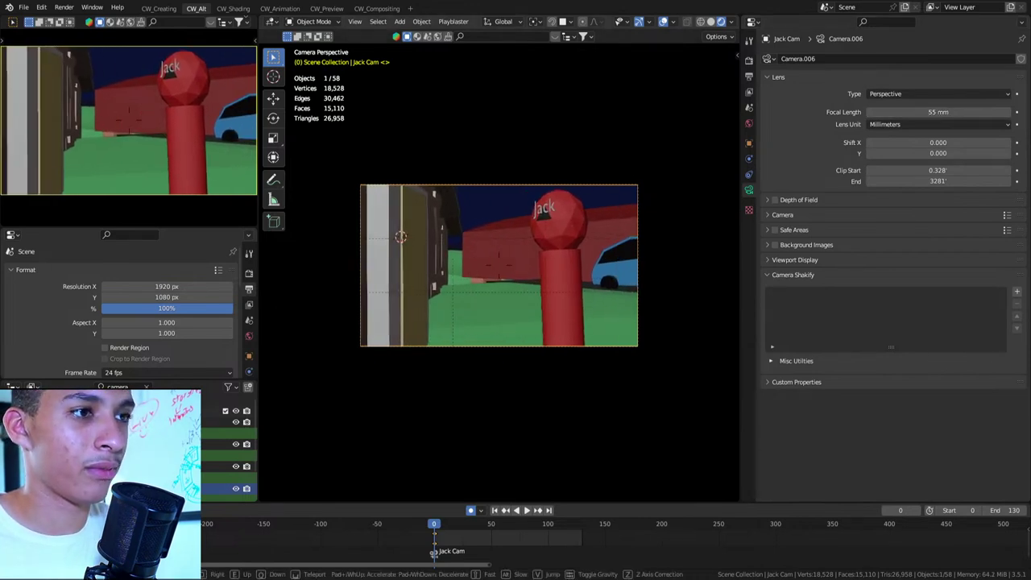
click(494, 225)
In top view, turn and reposition Jack's head, then keyframe Jack at frame 0
click(532, 259)
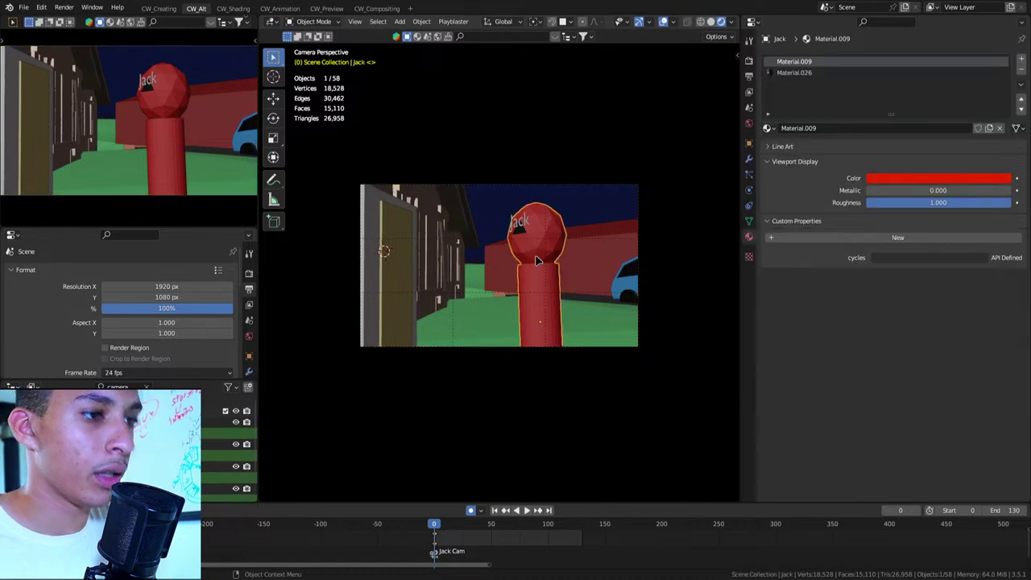
key(g)
key(y)
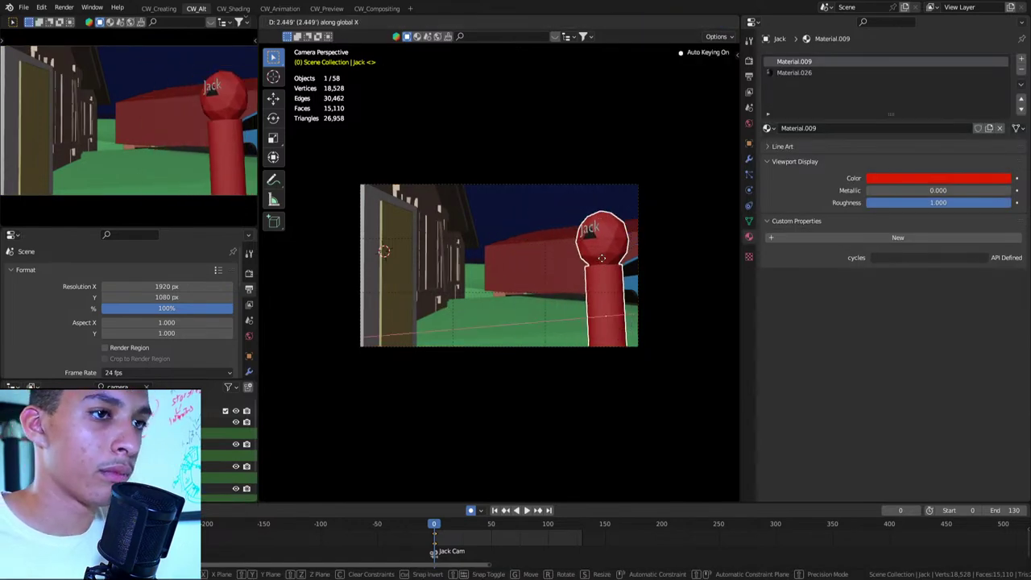
click(534, 259)
key(KP_7)
key(KP_Decimal)
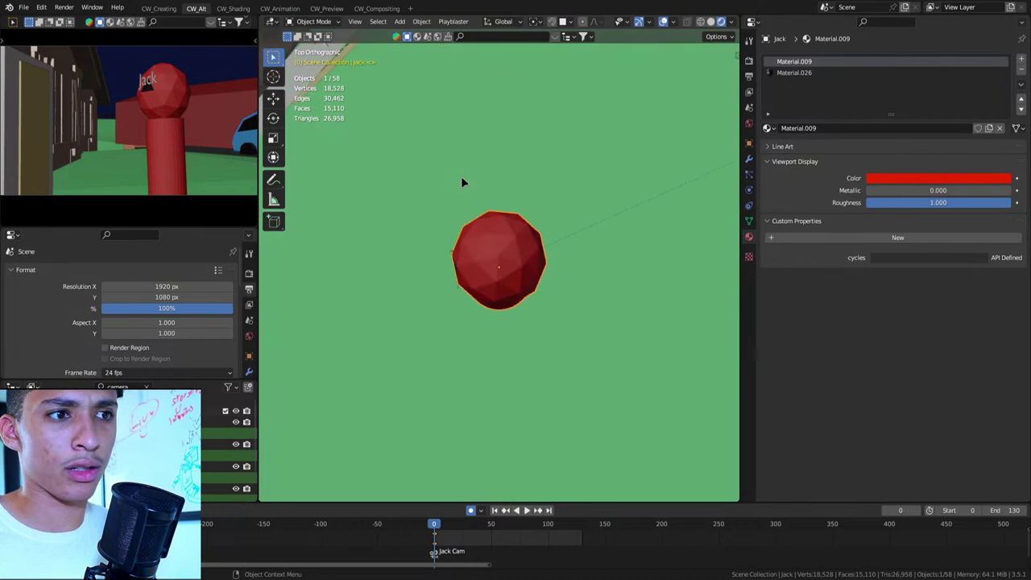
scroll(462, 182, down, 8)
scroll(377, 233, up, 4)
scroll(501, 262, up, 5)
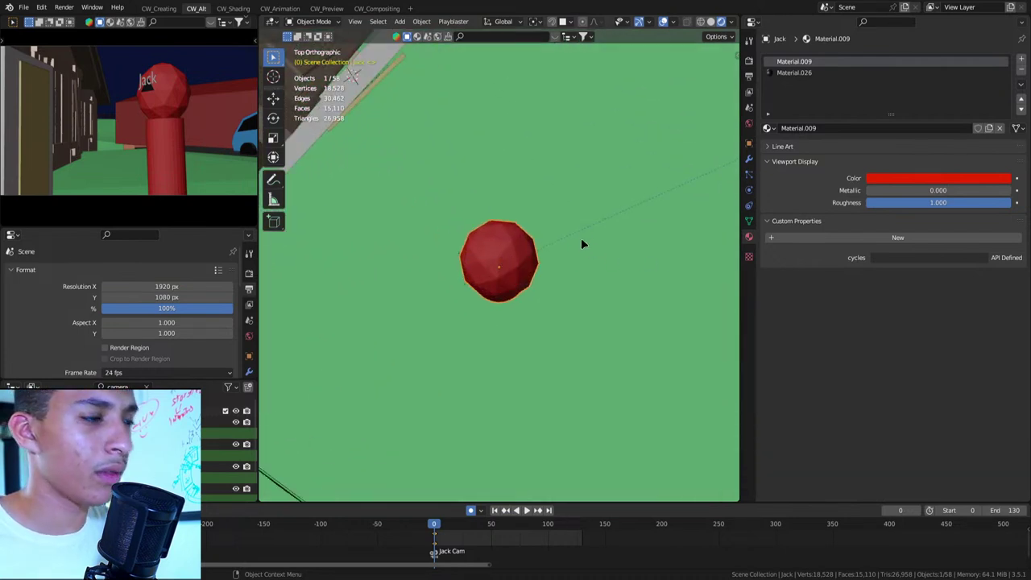
key(r)
click(597, 300)
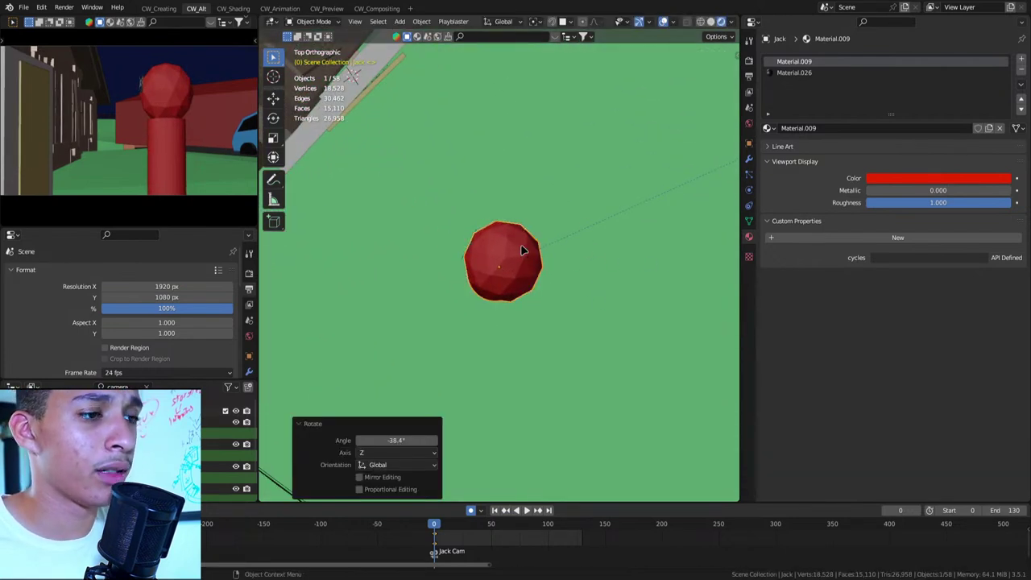
key(g)
click(595, 298)
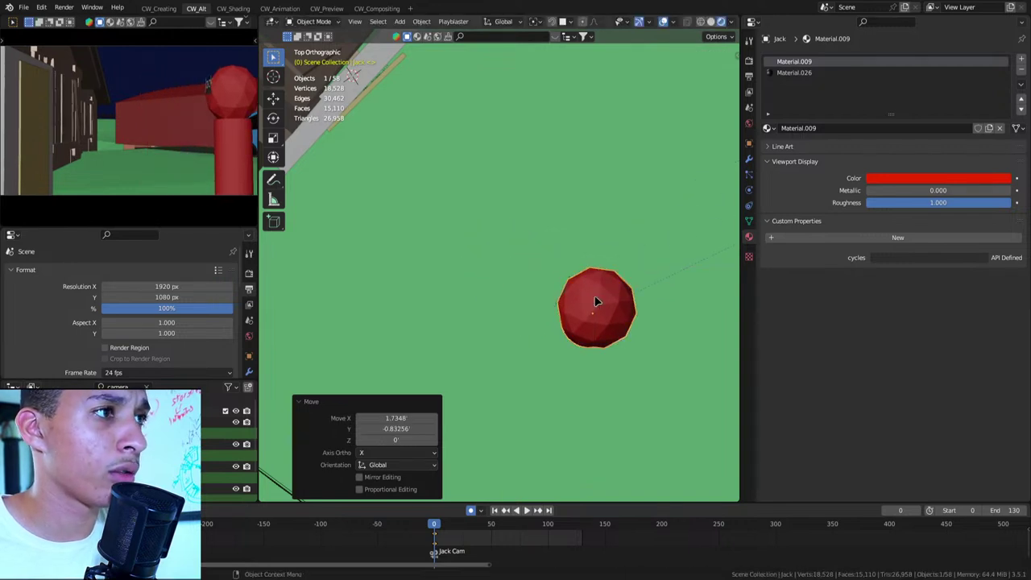
key(r)
key(Escape)
key(i)
At frame 10, move Jack across the ground and adjust his height
key(Up)
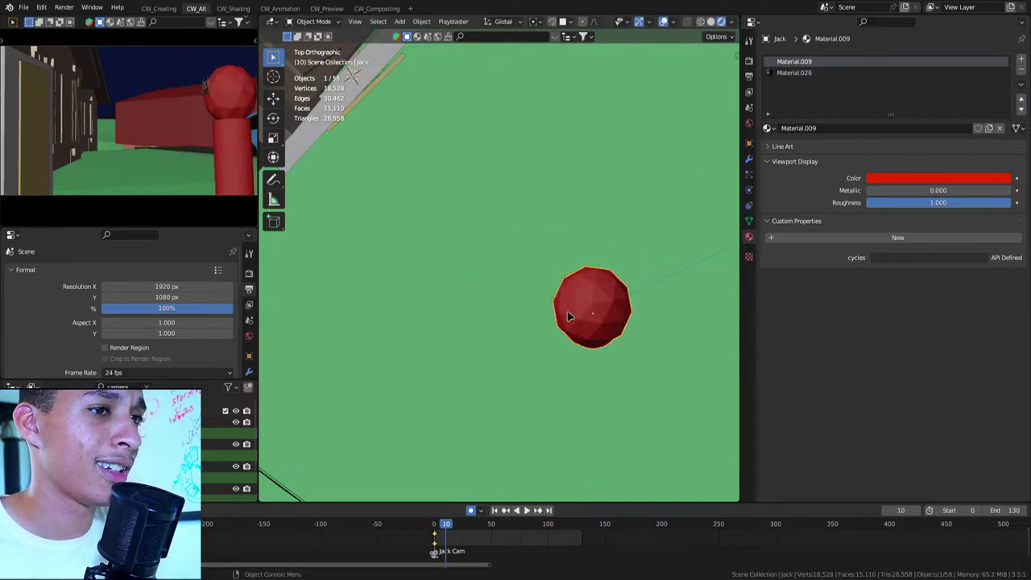
key(g)
key(z)
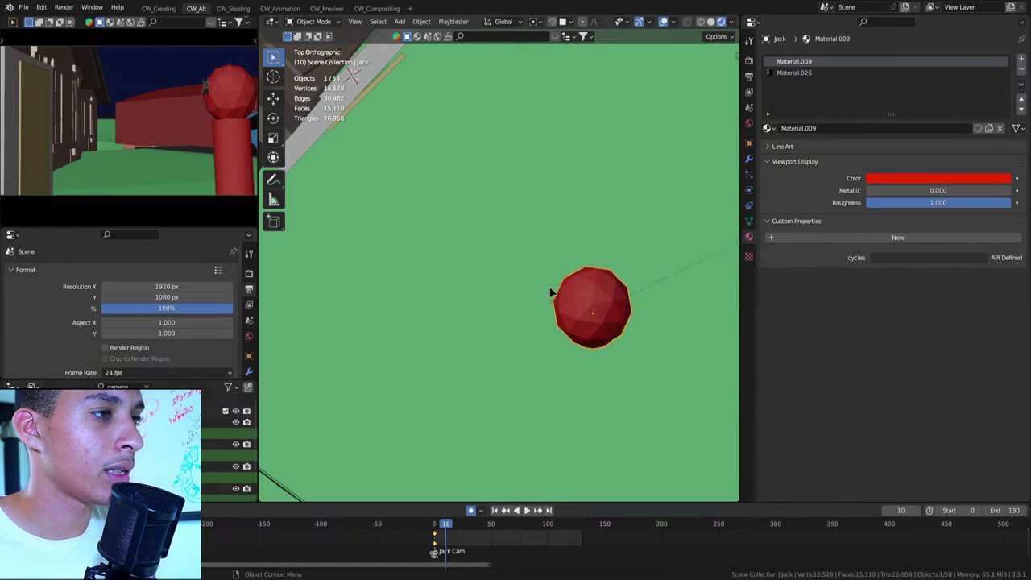
key(shift+z)
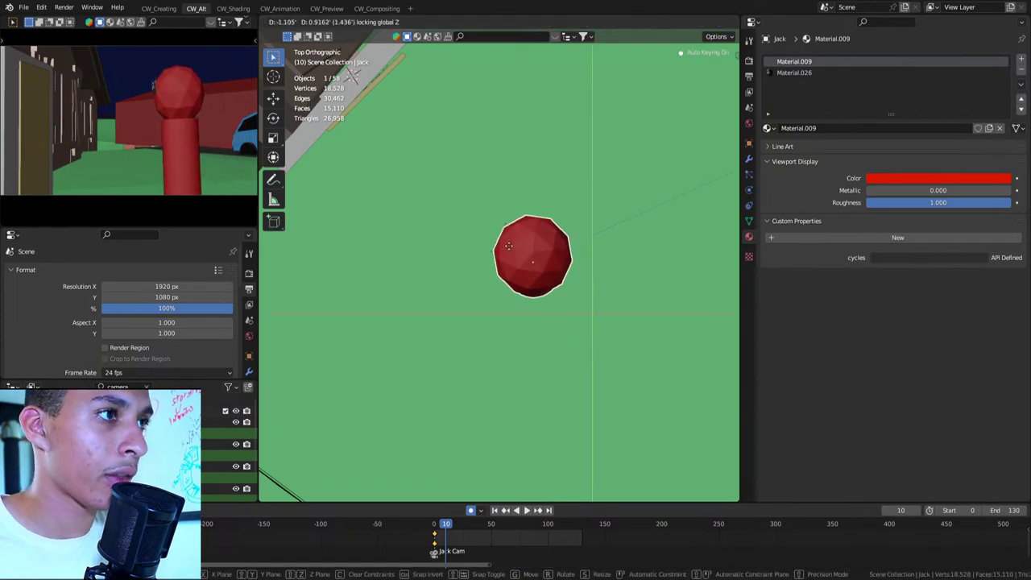
click(494, 240)
mouse_move(569, 289)
middle_down()
mouse_move(621, 278)
mouse_move(569, 302)
mouse_move(469, 254)
middle_up()
key(g)
key(z)
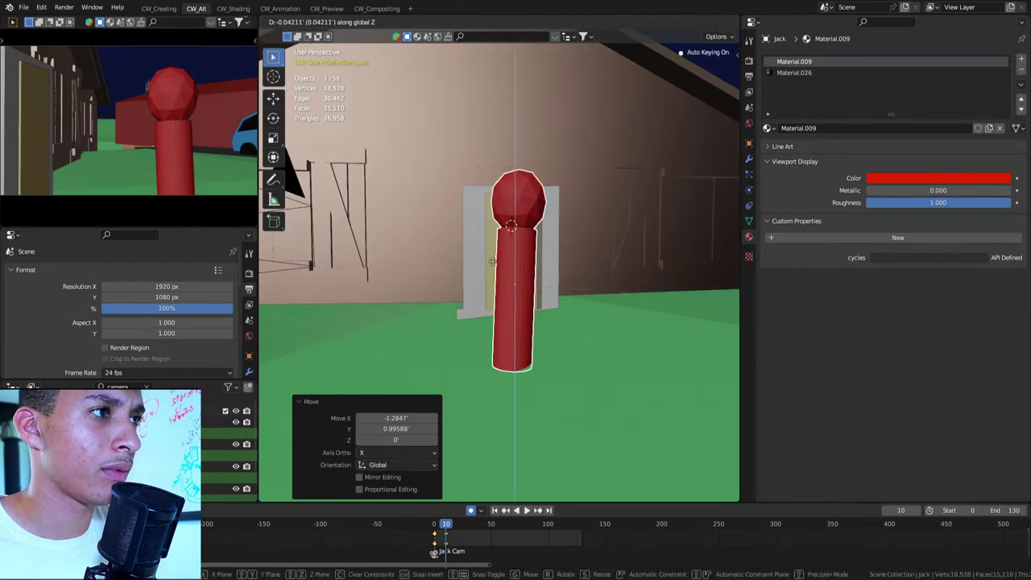
click(492, 262)
key(Up)
Turn and shift Jack along the ground at frame 20, then turn and tilt him at frame 10
key(r)
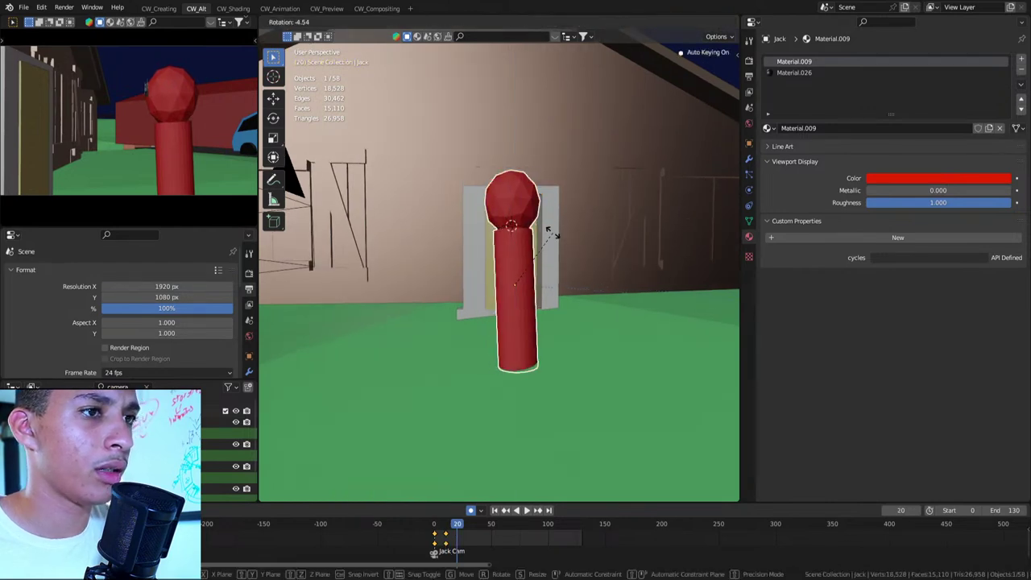
click(554, 239)
middle_drag(554, 239, 604, 343)
key(g)
key(shift+z)
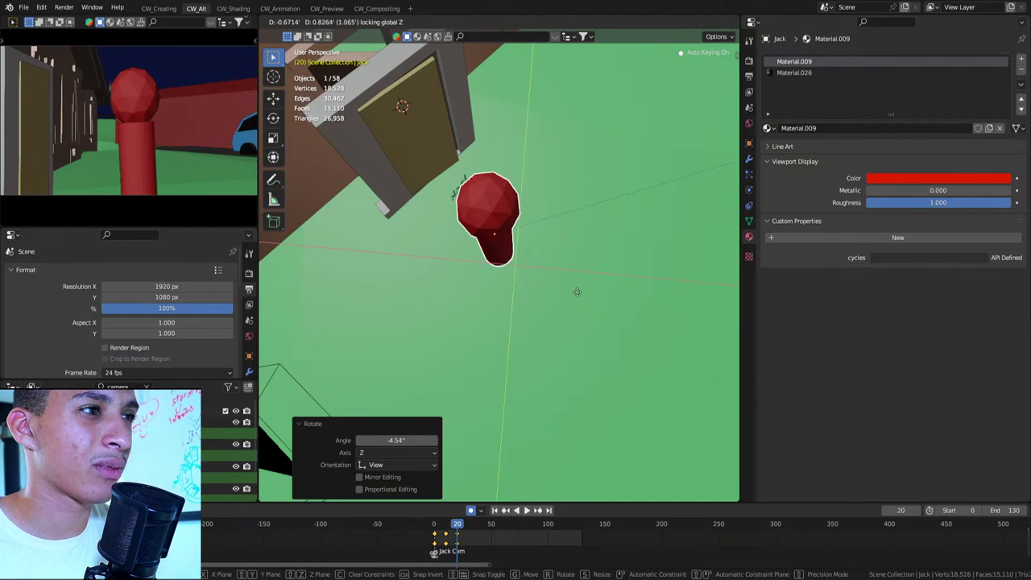
click(567, 246)
key(Down)
key(r)
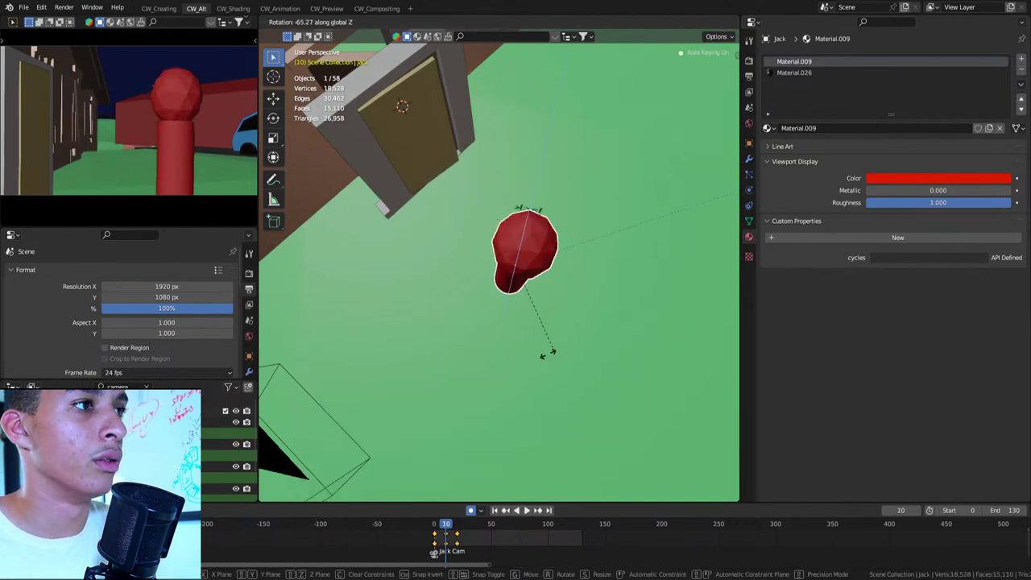
click(604, 233)
key(r)
key(r)
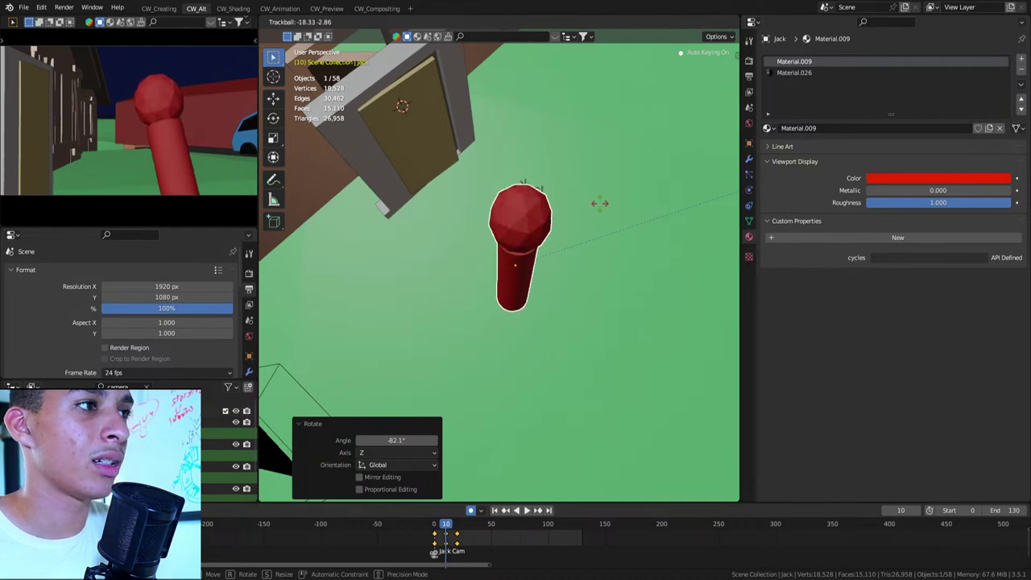
click(606, 208)
key(KP_0)
Tilt Jack freely at frames 0 and 10 in camera view and keyframe frame 10
key(r)
key(Return)
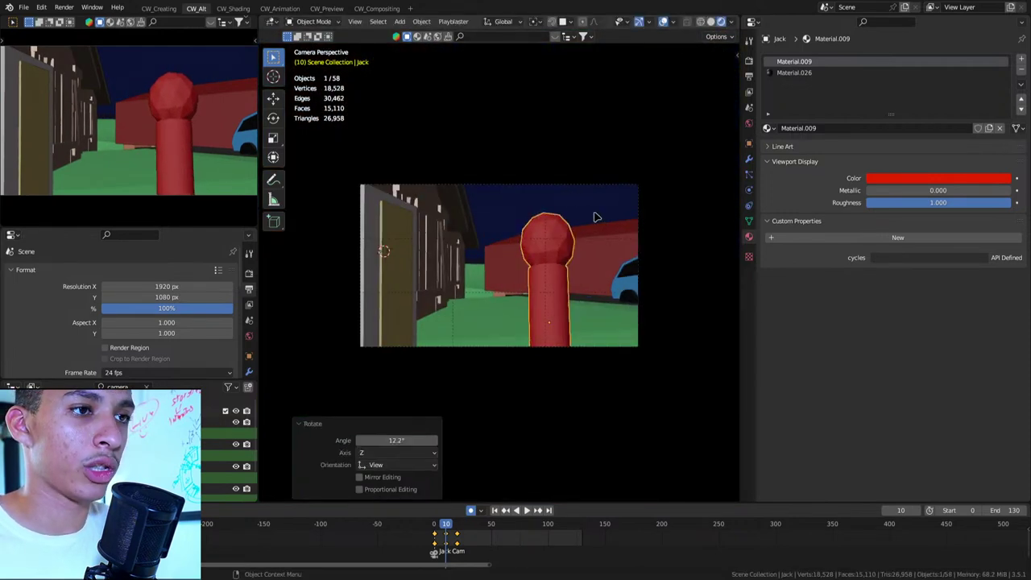
key(shift+Left)
key(r)
key(r)
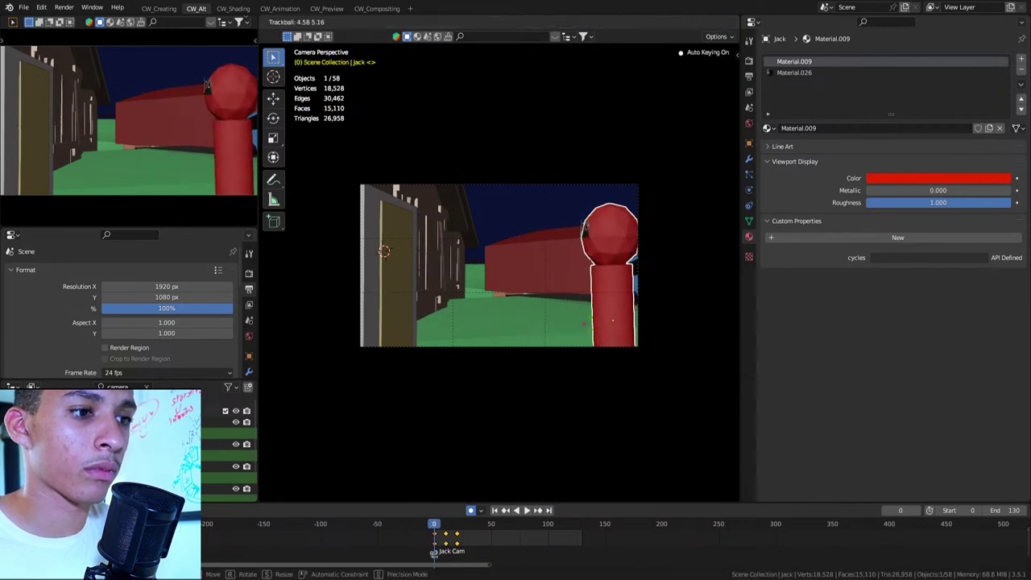
key(Return)
key(Up)
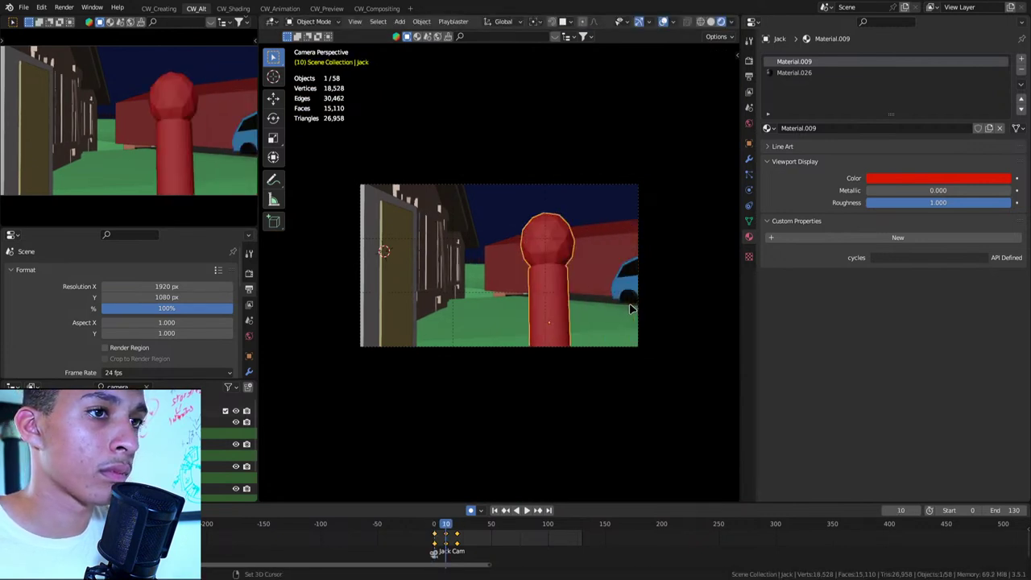
key(r)
key(r)
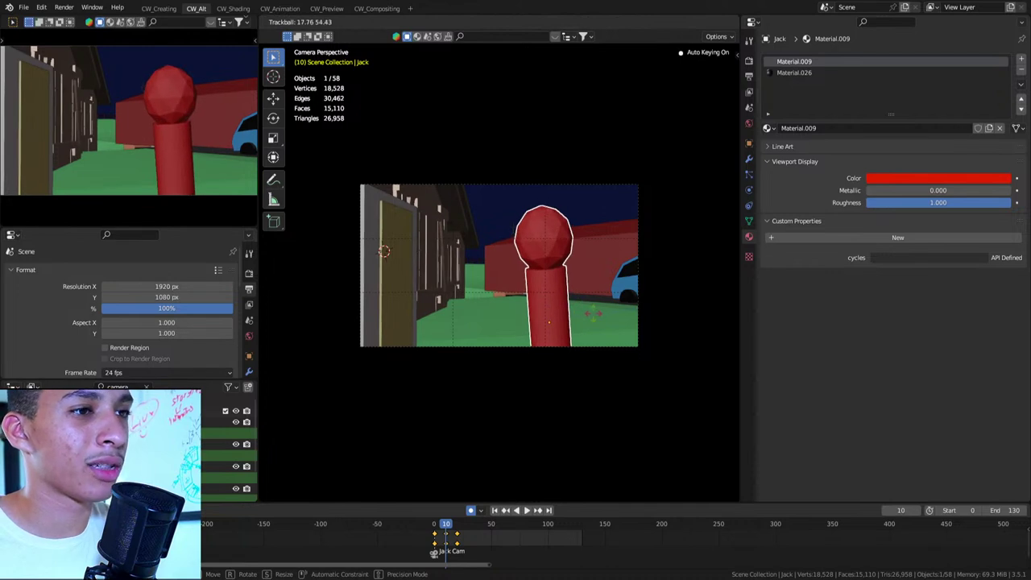
click(586, 303)
key(Down)
key(Up)
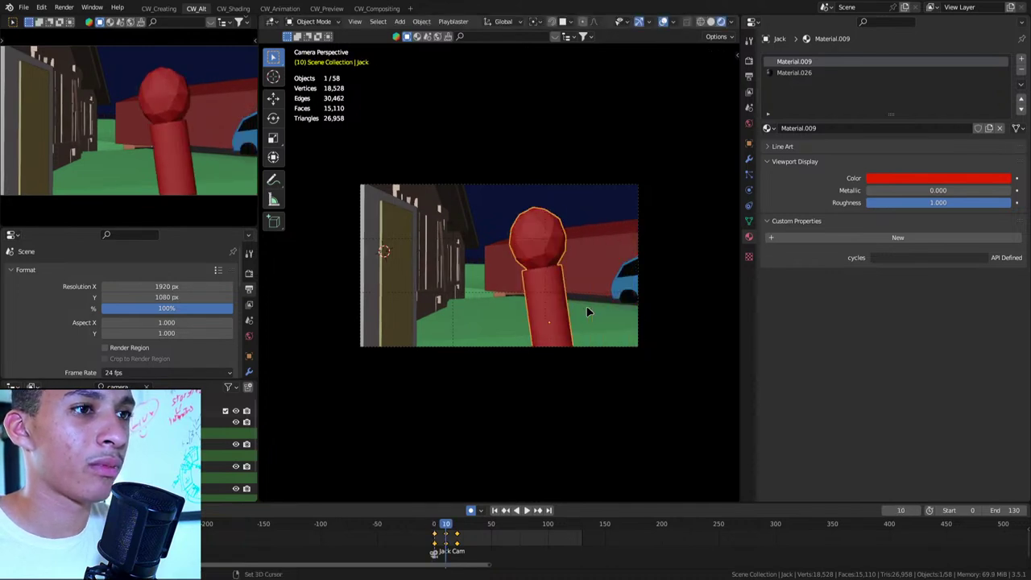
key(i)
Tilt and keyframe Jack at frame 20, then tilt him again at frame 30
key(Up)
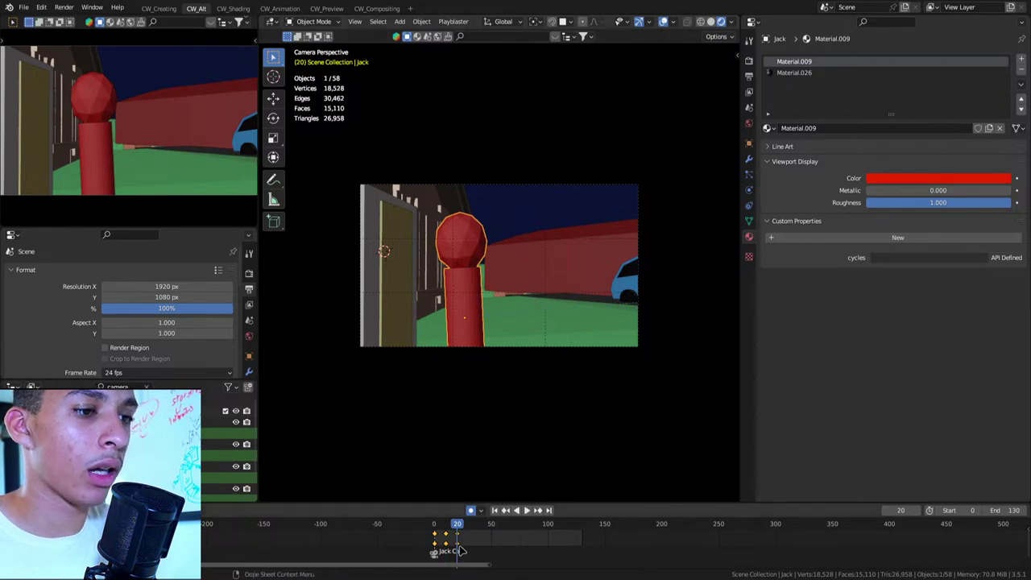
key(ctrl+z)
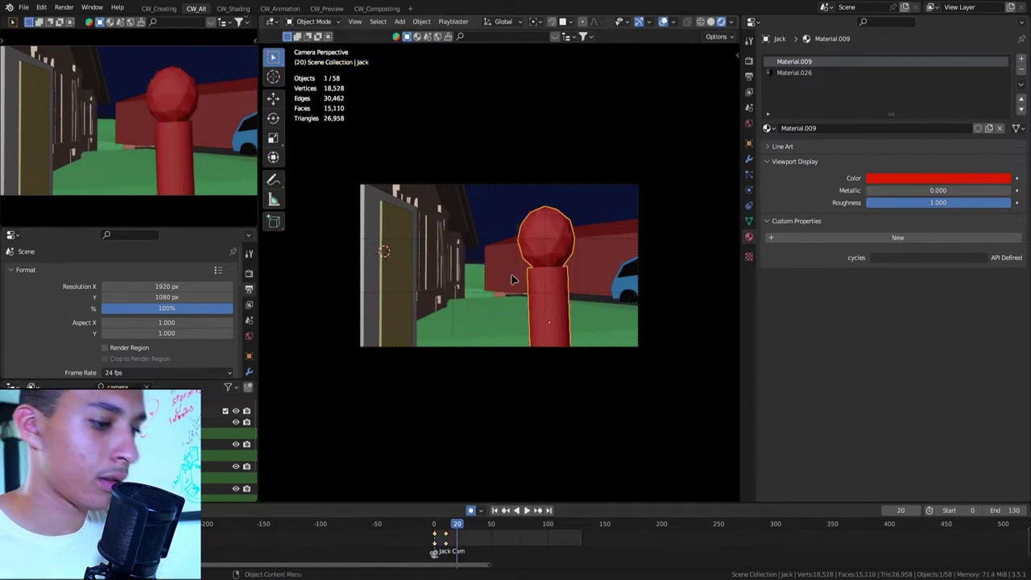
key(r)
key(r)
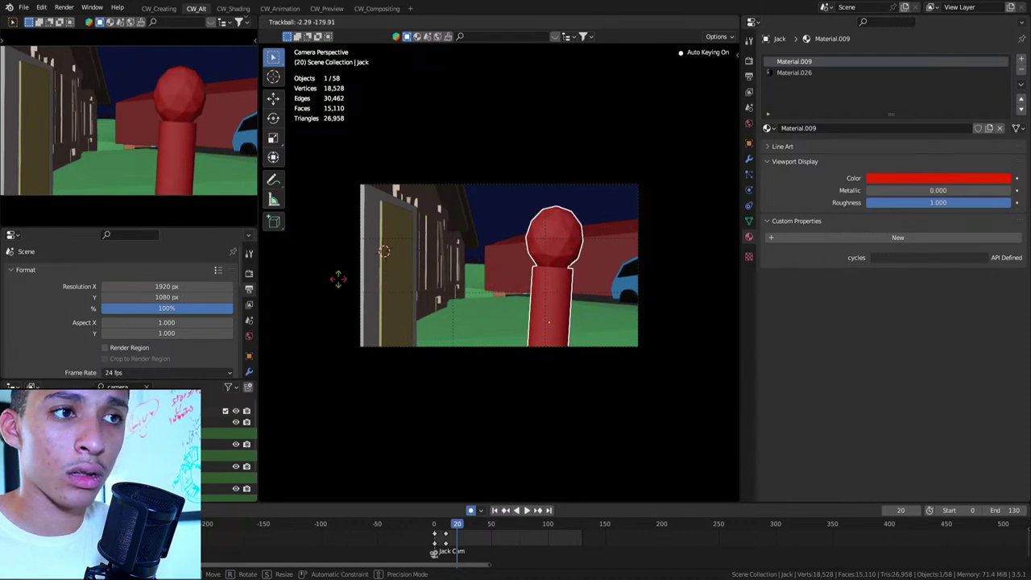
click(472, 313)
key(Down)
key(Down)
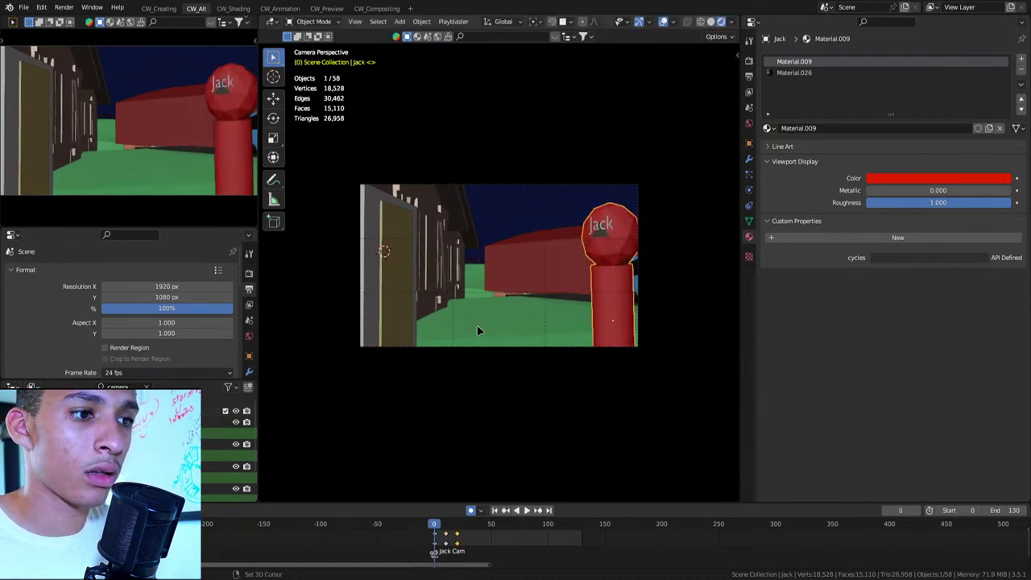
key(Up)
key(Up)
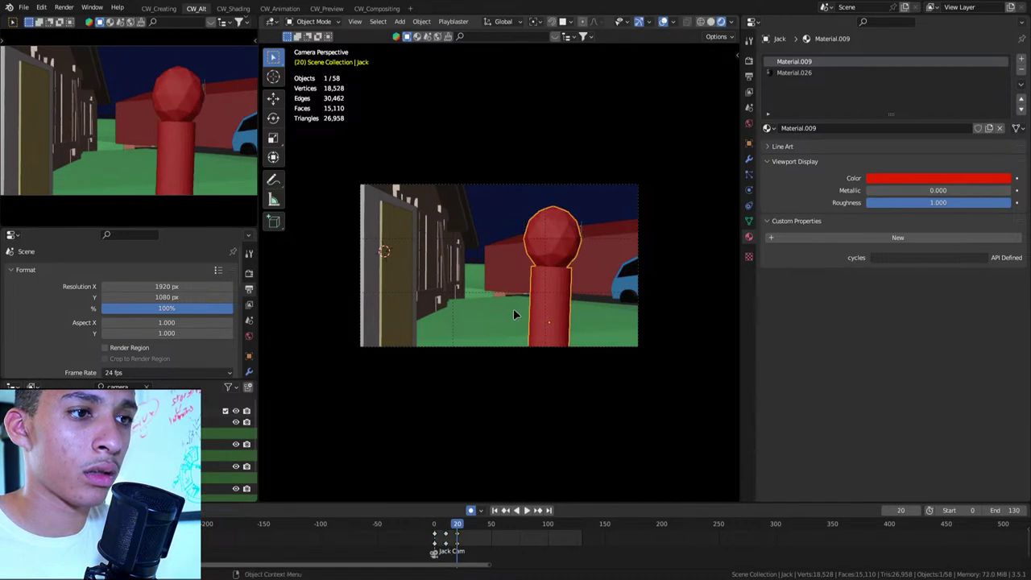
key(Up)
key(r)
key(r)
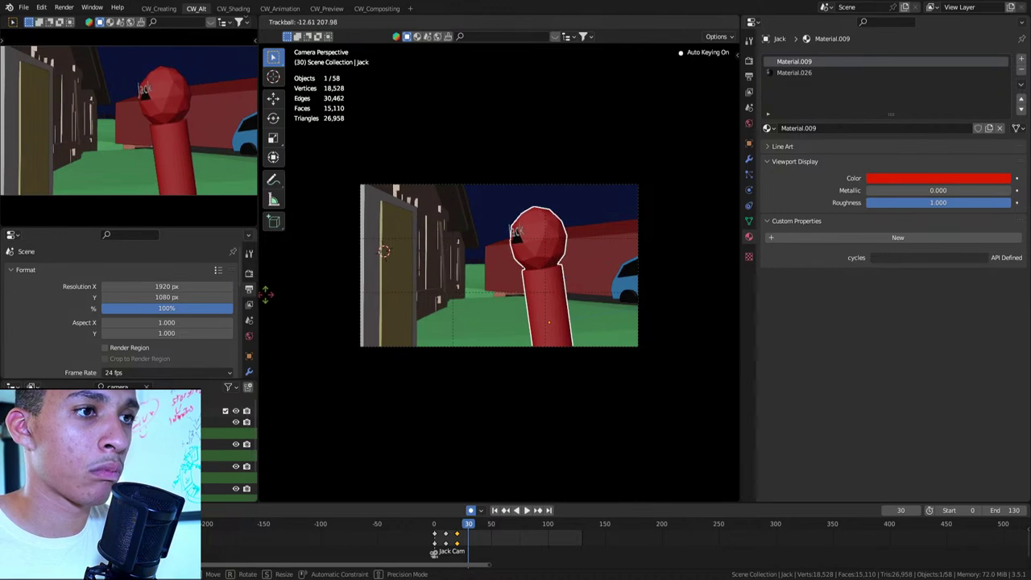
click(350, 304)
Shift Jack left, then in top view move him along the ground and tilt him twice
key(g)
key(y)
click(439, 319)
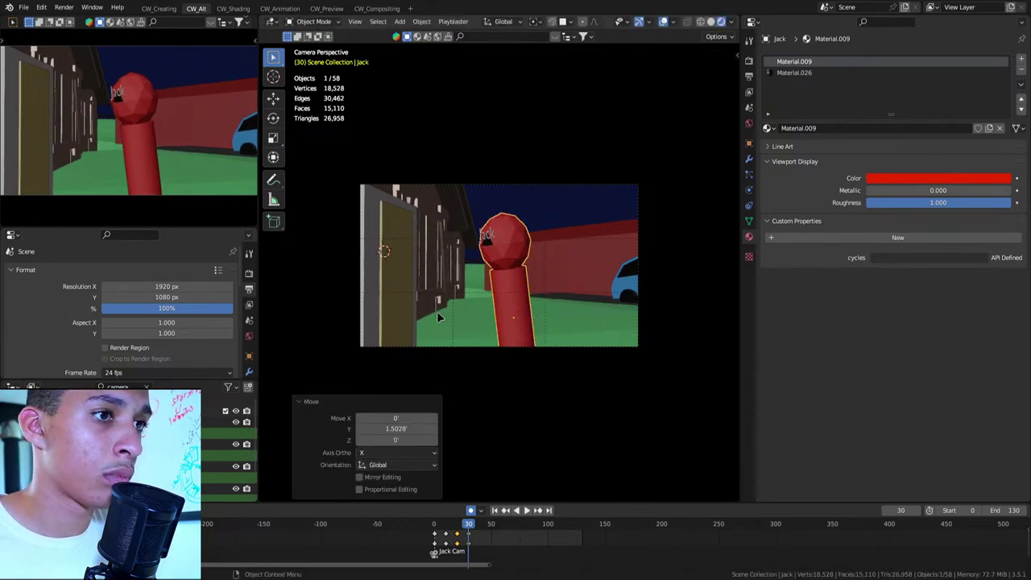
key(KP_7)
key(g)
key(shift+z)
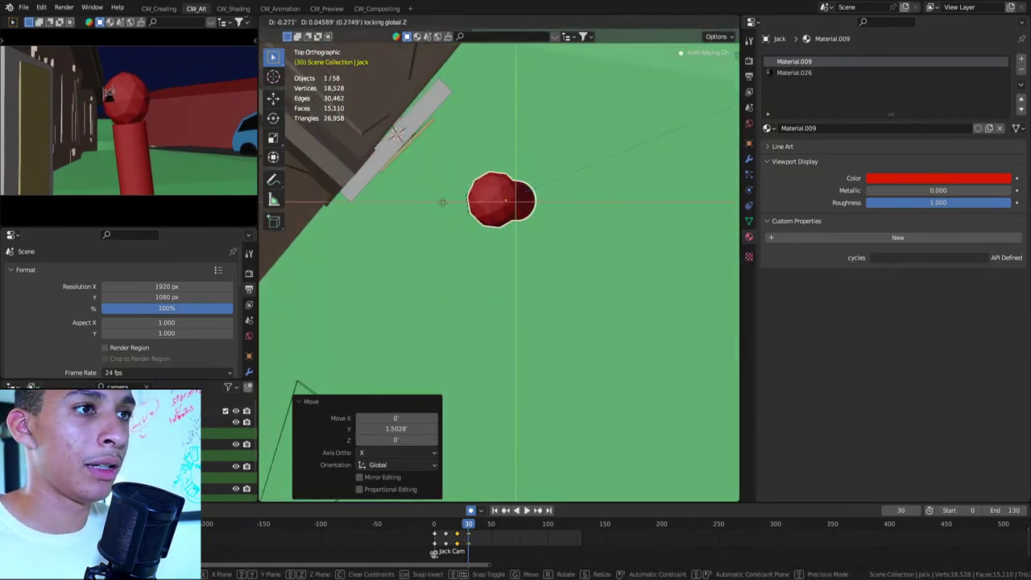
click(451, 193)
key(r)
key(r)
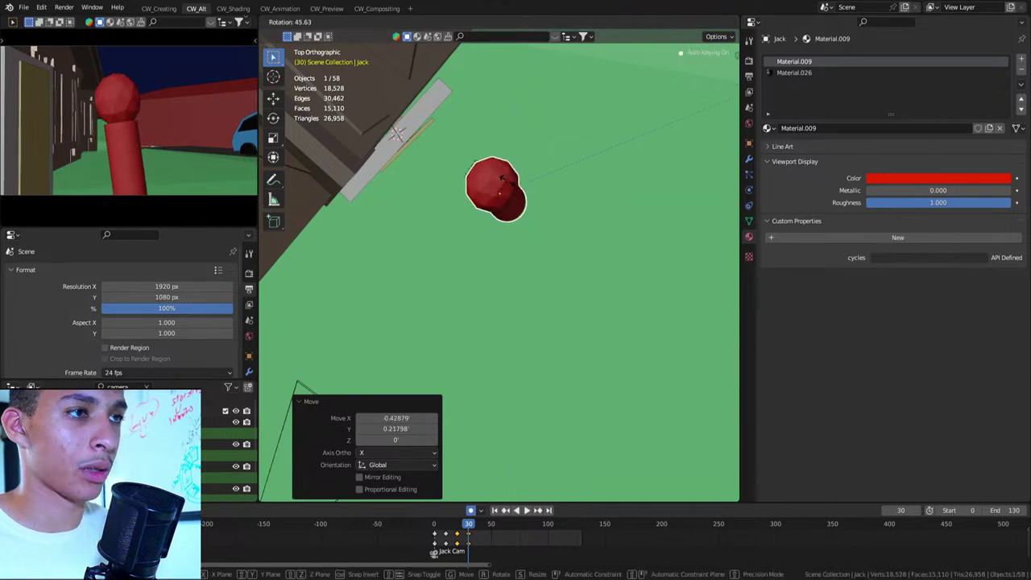
click(506, 178)
key(r)
key(r)
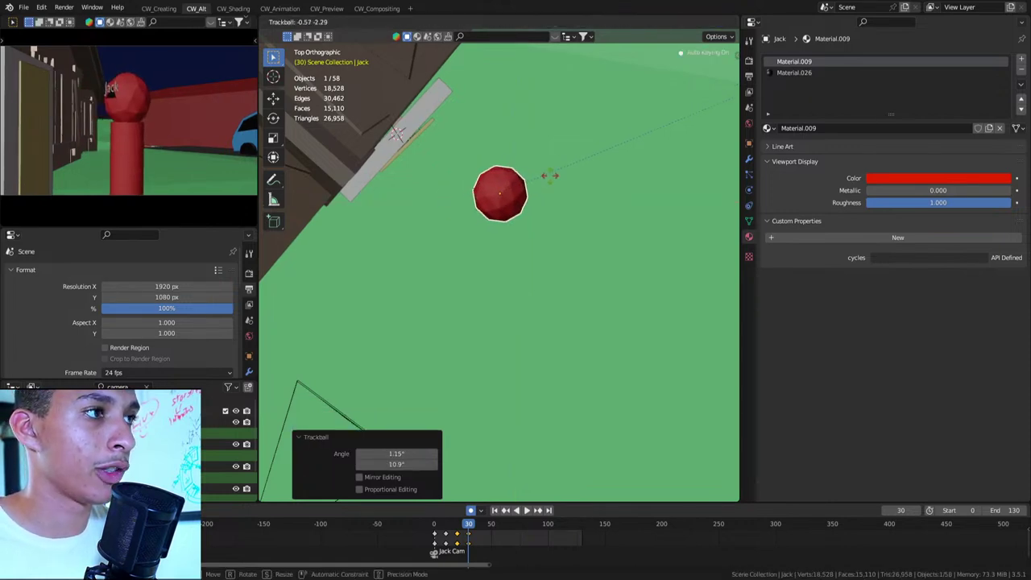
click(548, 175)
Move Jack along the ground beside the door plank and turn him around Z
key(Down)
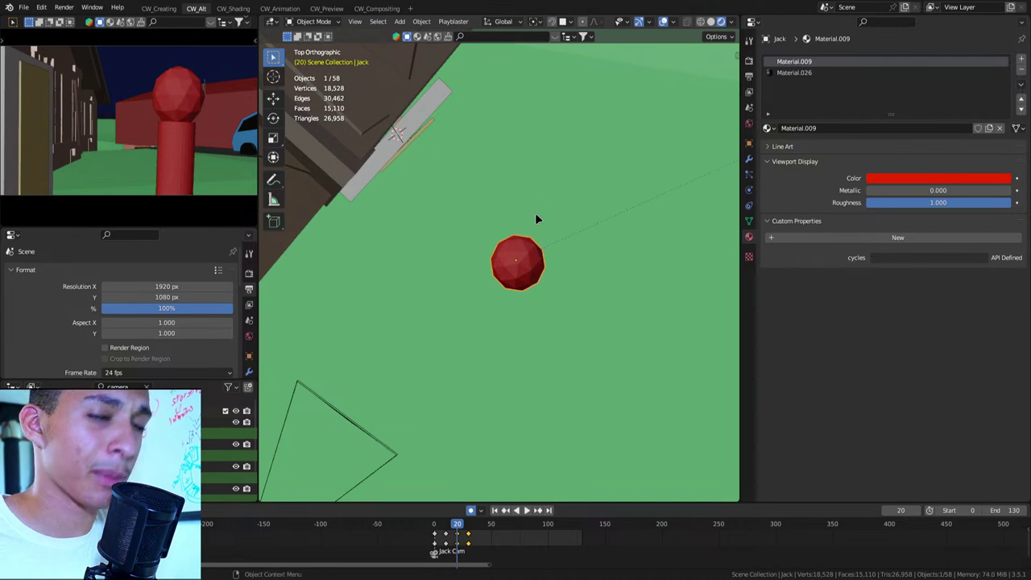
key(Up)
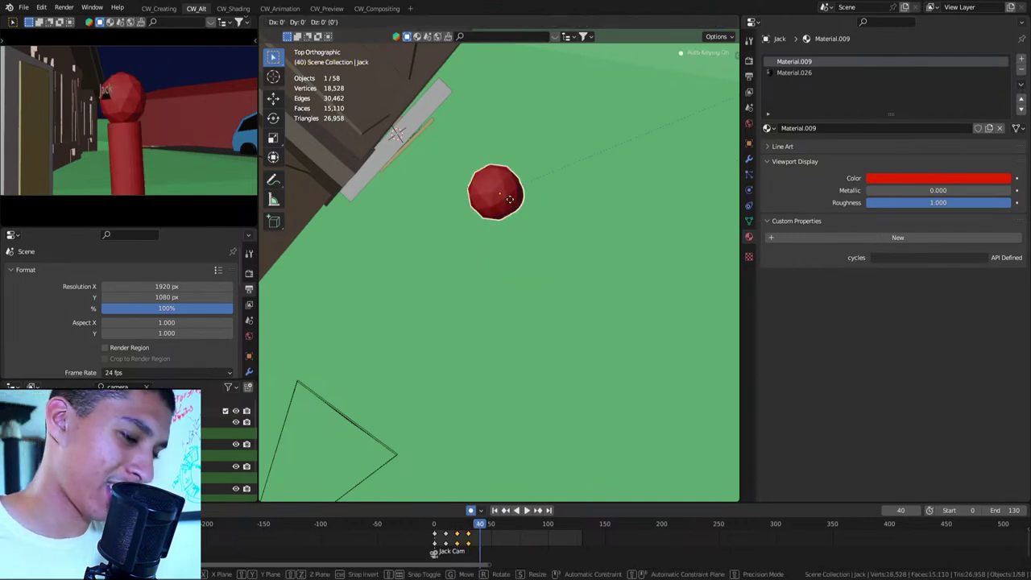
key(g)
key(shift+z)
click(483, 141)
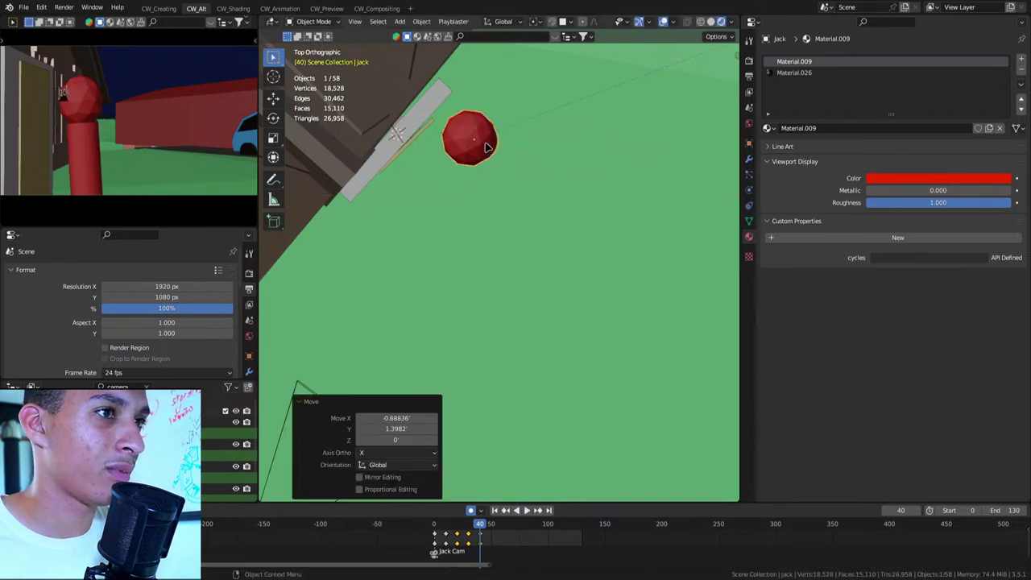
key(r)
key(z)
click(532, 137)
Select strip Cube.026 and rotate it around Z to lie along the plank at frame 40
click(429, 125)
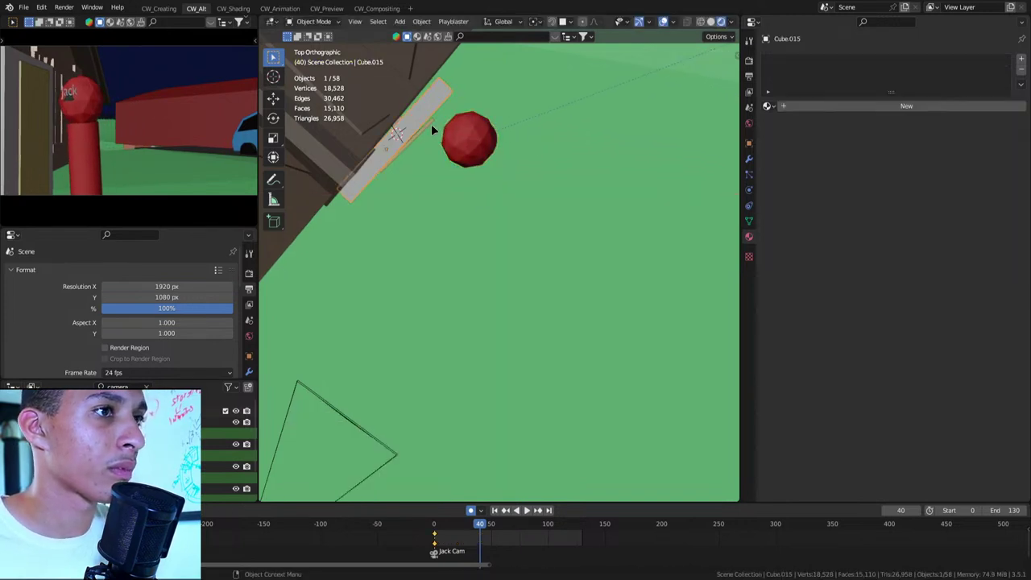
click(432, 119)
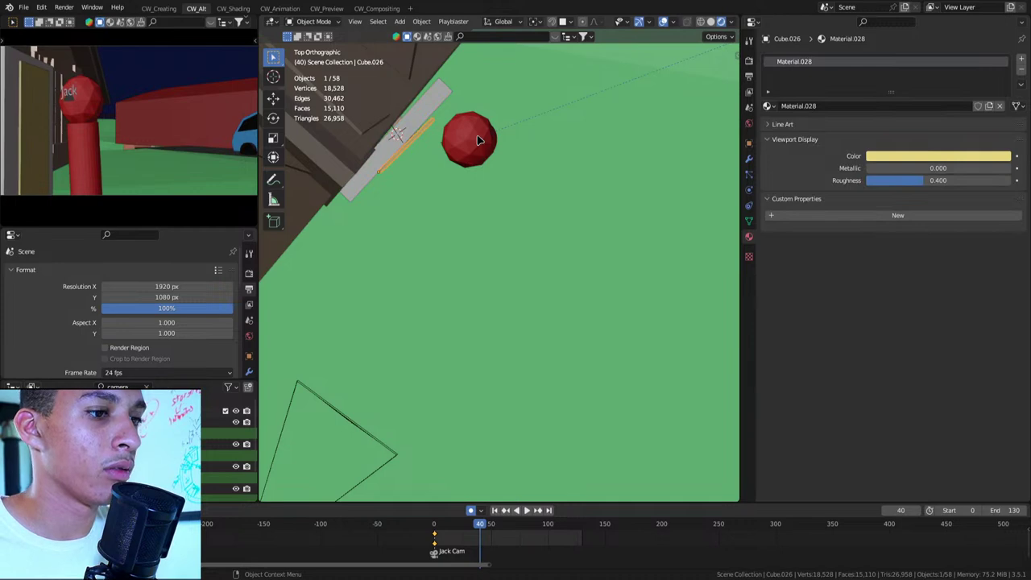
key(r)
key(z)
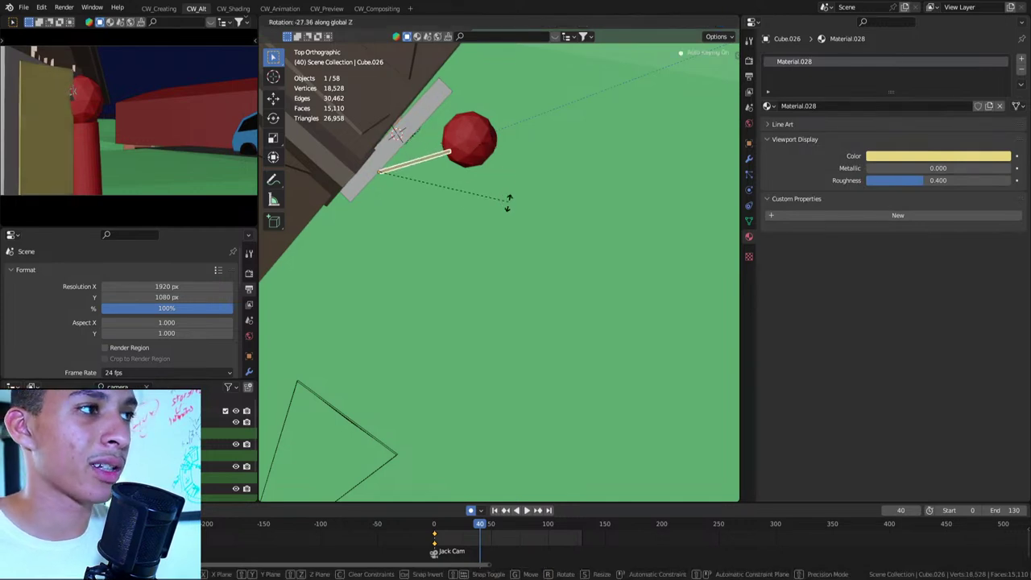
click(445, 156)
key(Down)
key(Up)
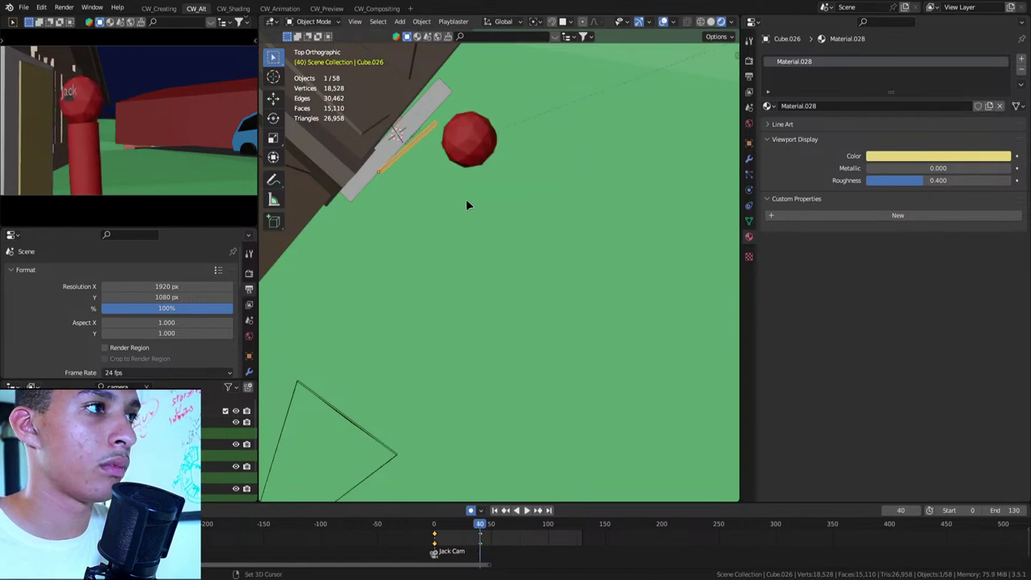
At frame 50, rotate the strip about -154° around Z so it swings out
key(Up)
key(r)
key(z)
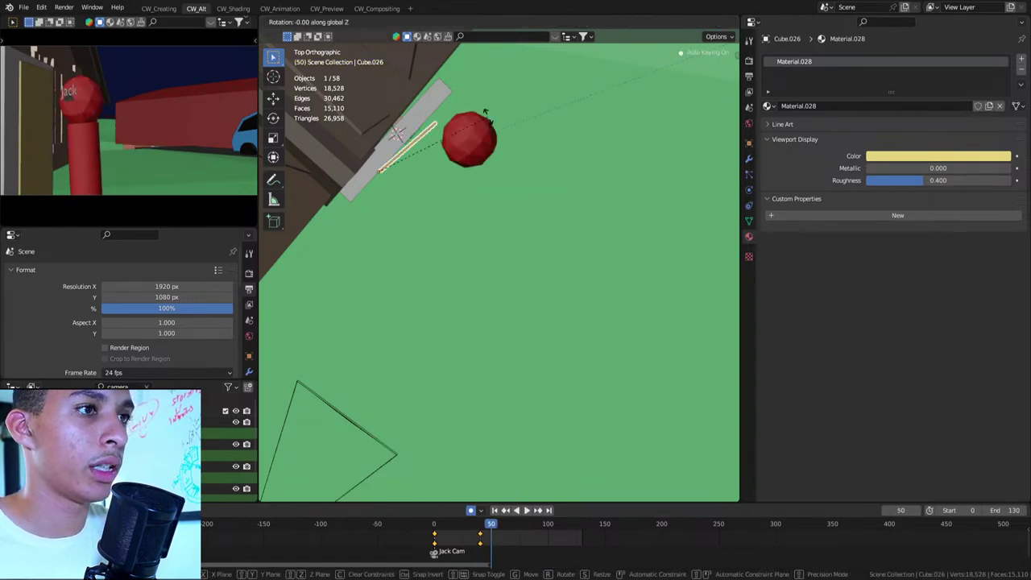
click(706, 364)
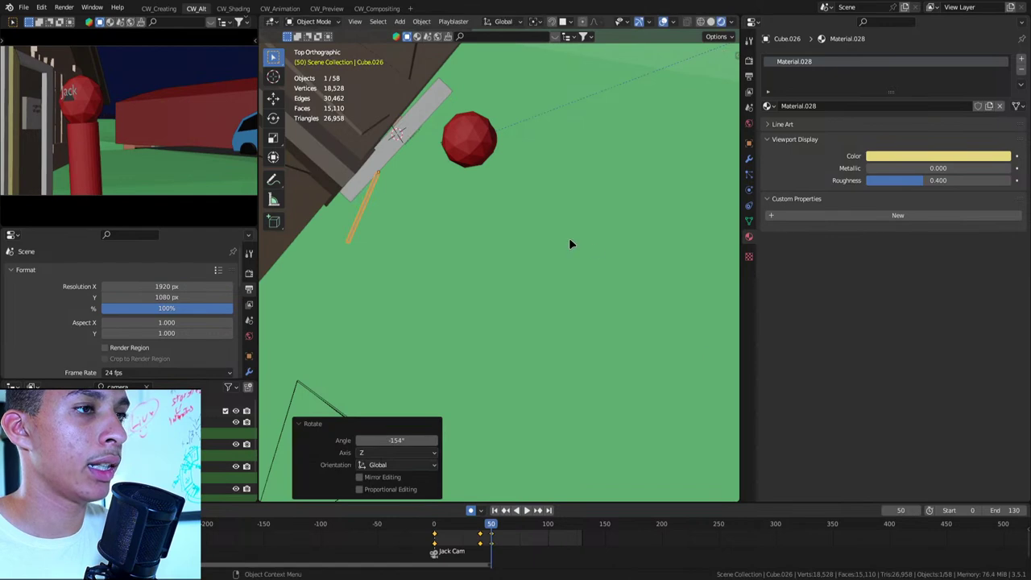
scroll(531, 201, up, 2)
Move the red Jack figure, then turn him around the vertical axis
click(497, 148)
key(g)
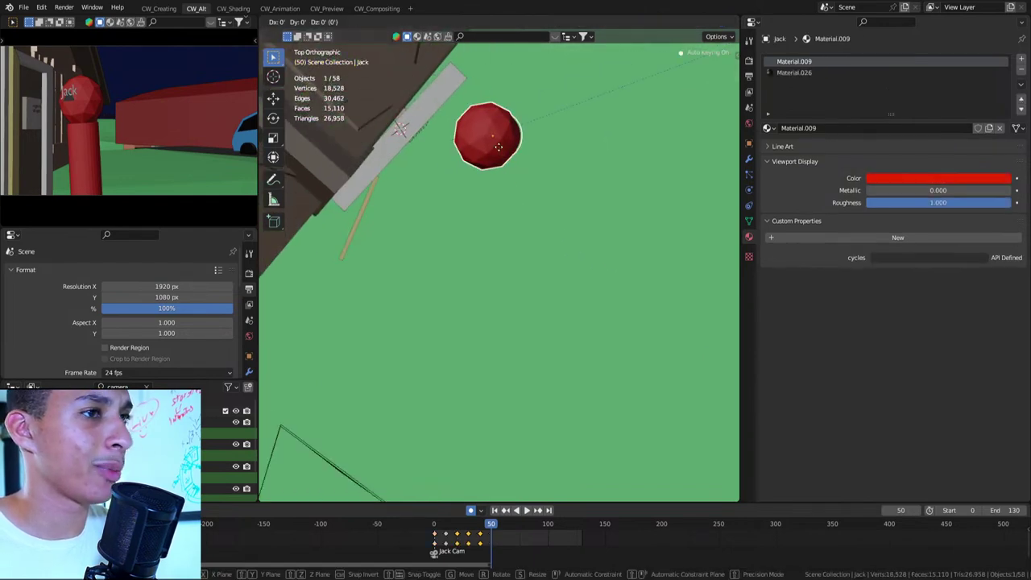
click(464, 181)
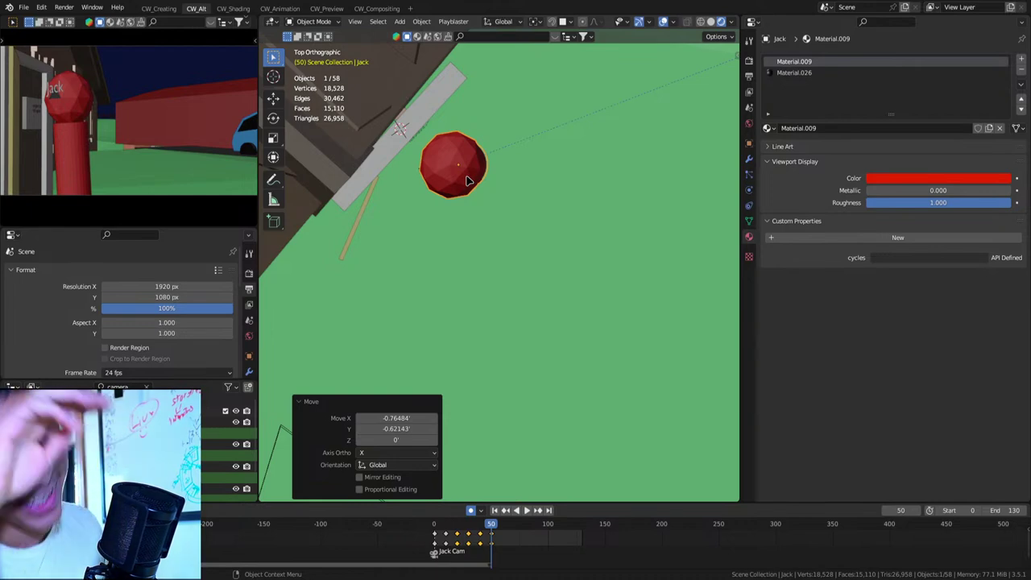
middle_drag(468, 180, 467, 181)
middle_drag(505, 254, 506, 207)
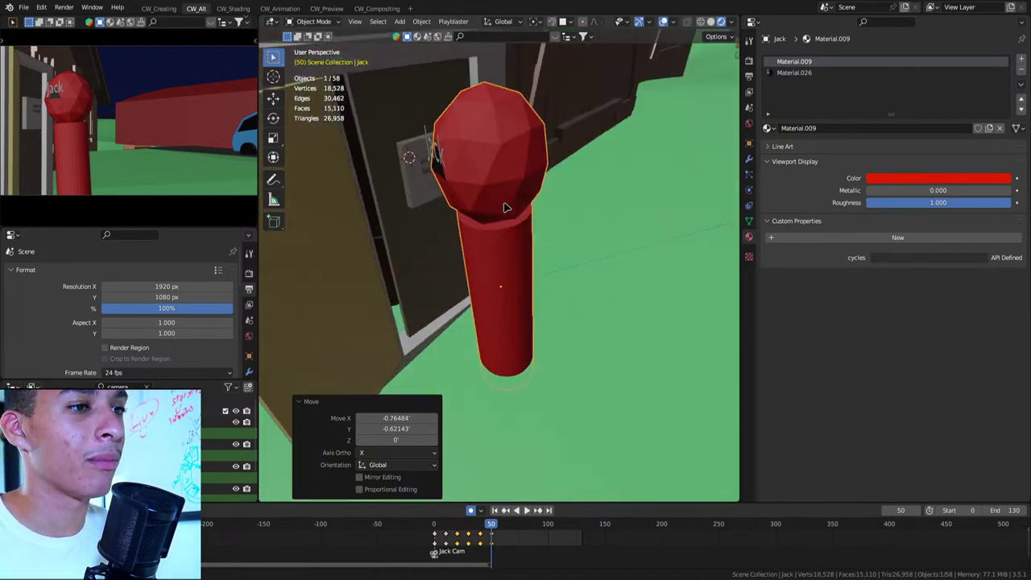
key(r)
key(z)
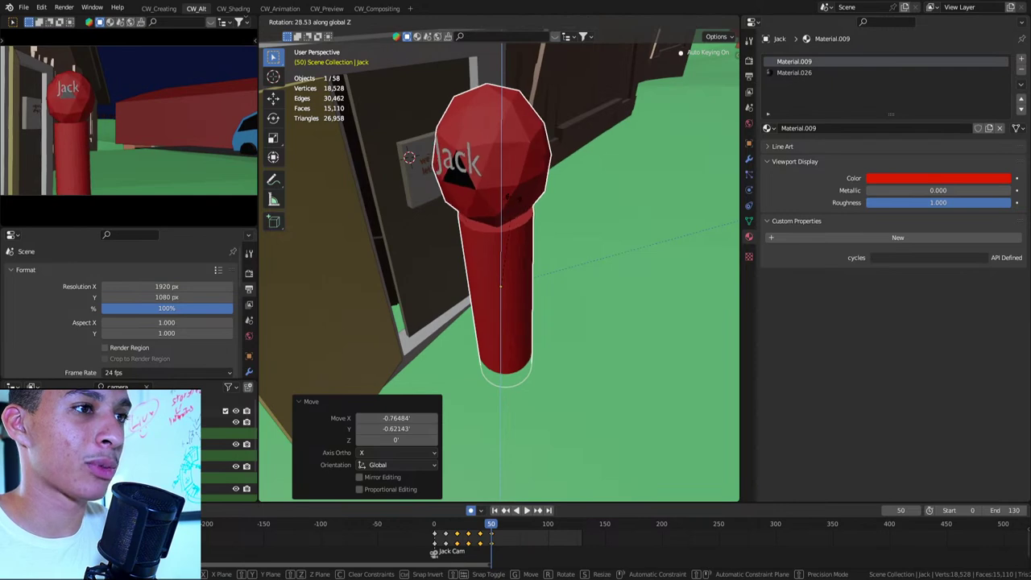
click(581, 248)
Nudge Jack right, turn him slightly, slide him level to the door, and tilt him a little
key(g)
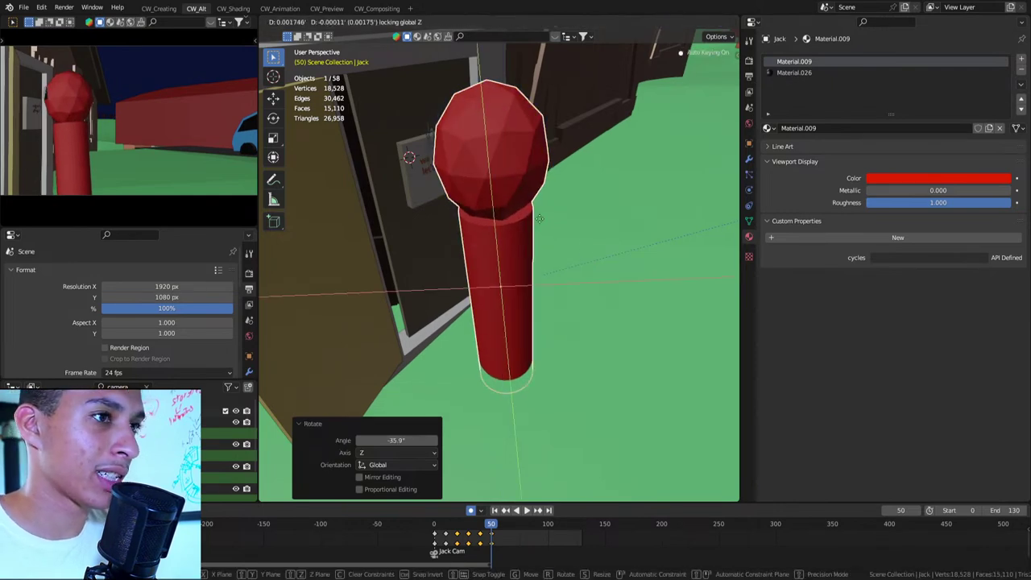
click(629, 222)
key(r)
key(z)
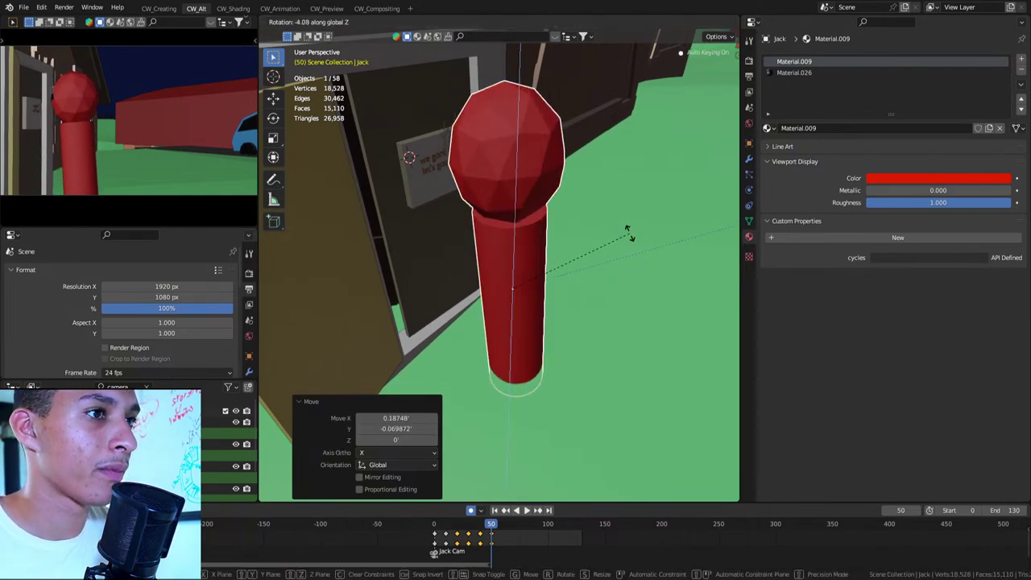
click(628, 224)
key(g)
key(shift+z)
click(427, 330)
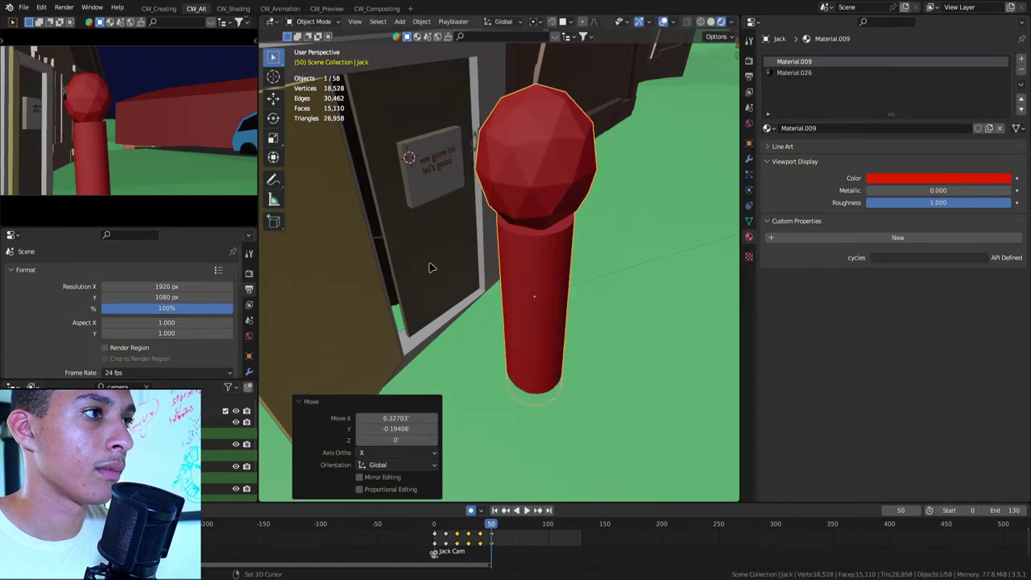
key(r)
key(r)
click(538, 185)
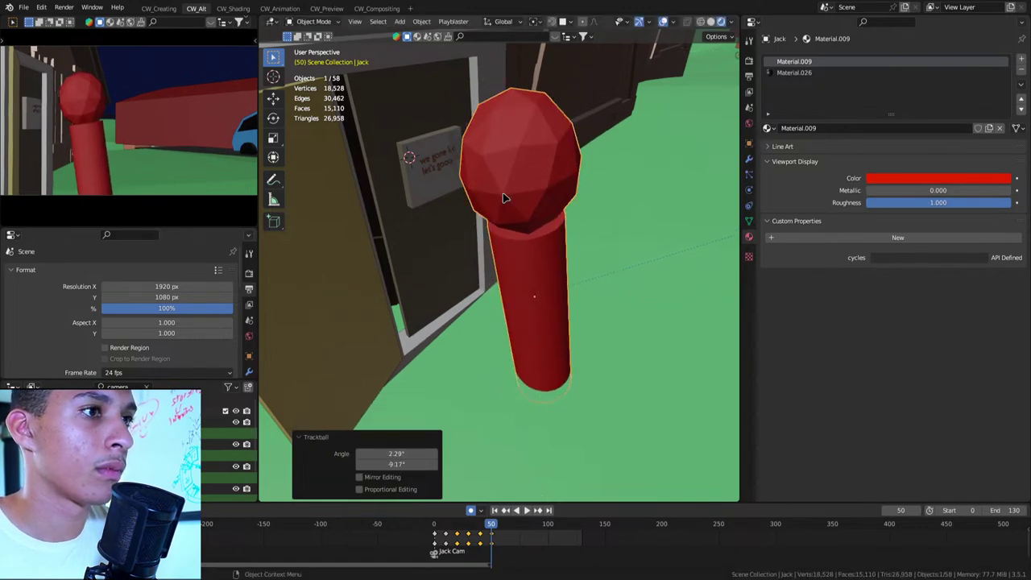
Move Jack nearer the door and view the scene through the camera
click(483, 242)
click(493, 268)
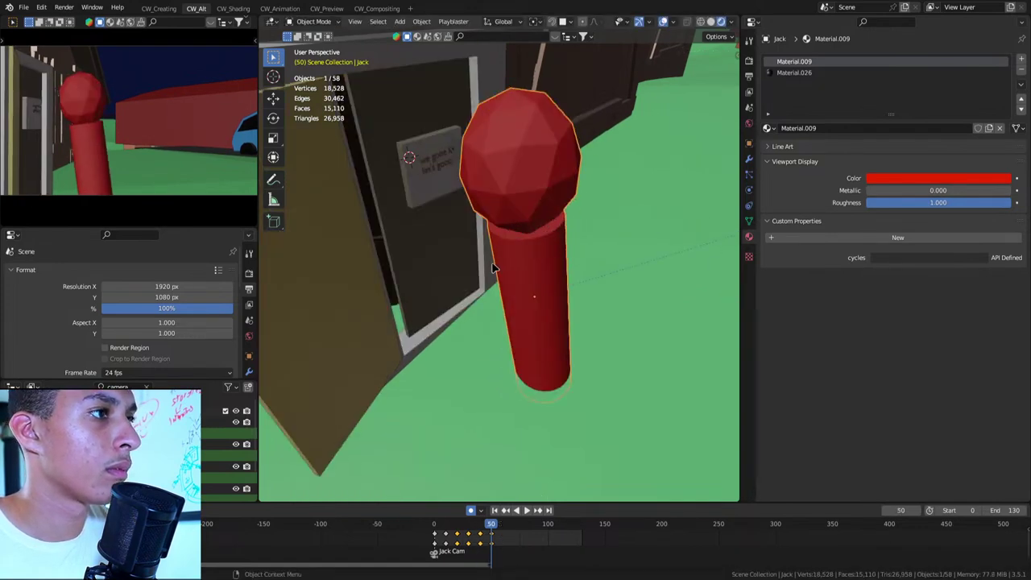
key(g)
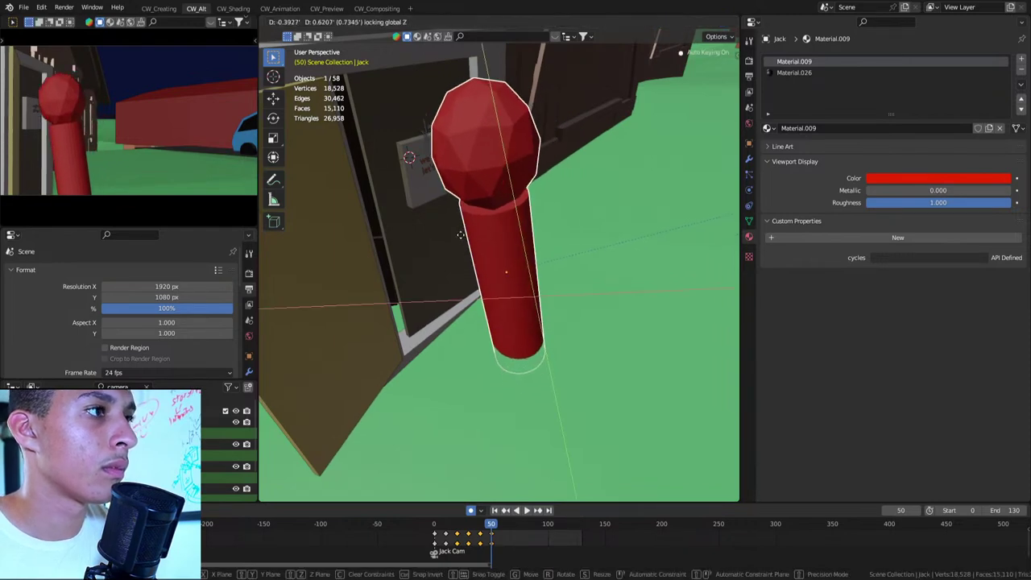
click(477, 223)
key(KP_0)
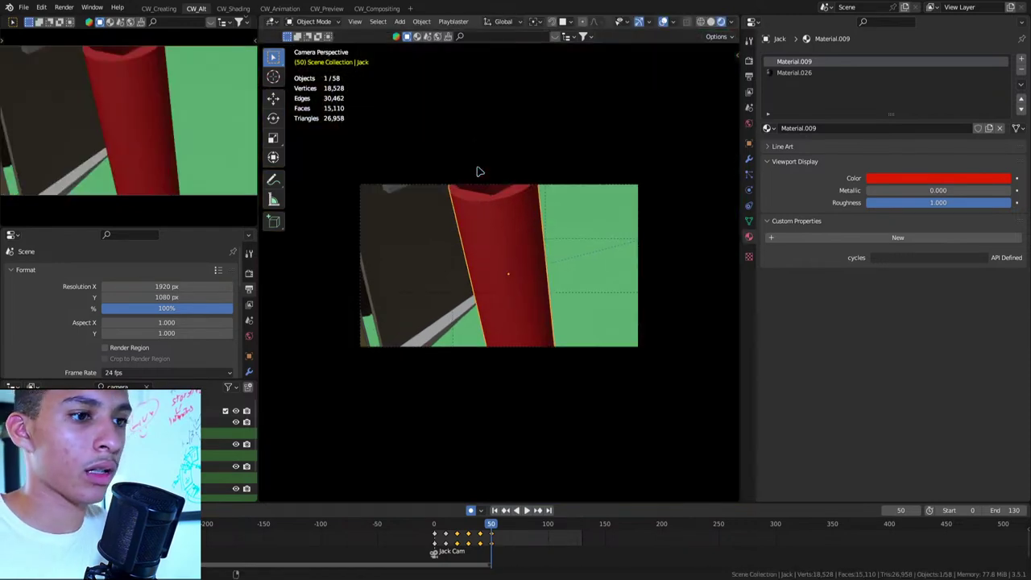
Undo back to the wider camera framing and compare Jack's poses at frames 40 and 50
key(ctrl+z)
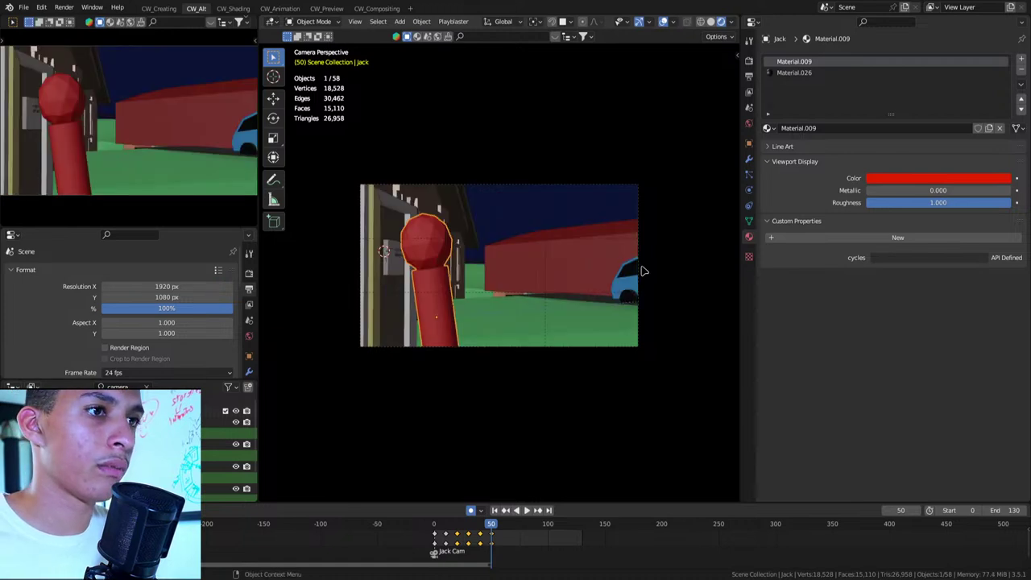
key(ctrl+shift+z)
key(ctrl+z)
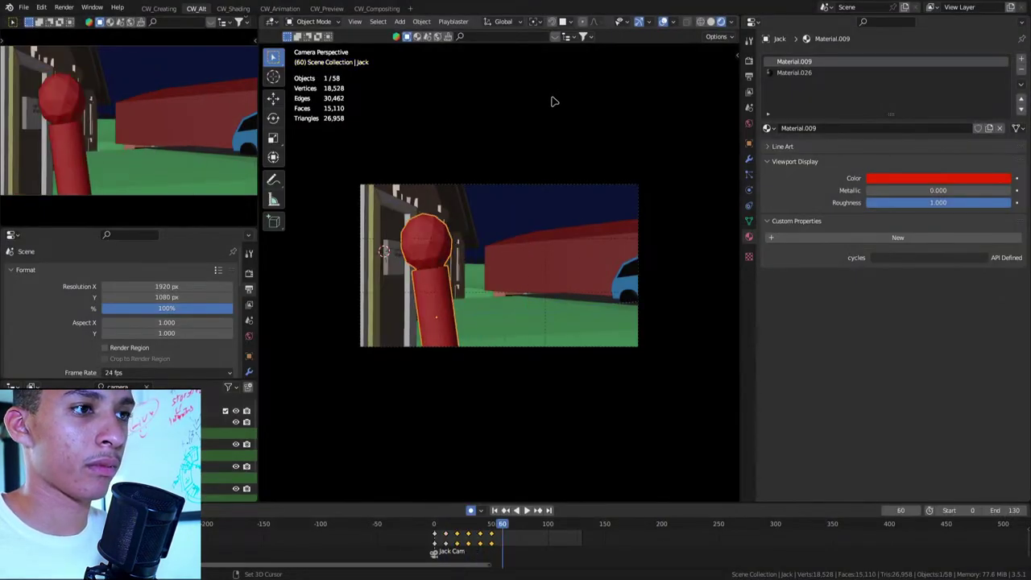
key(Down)
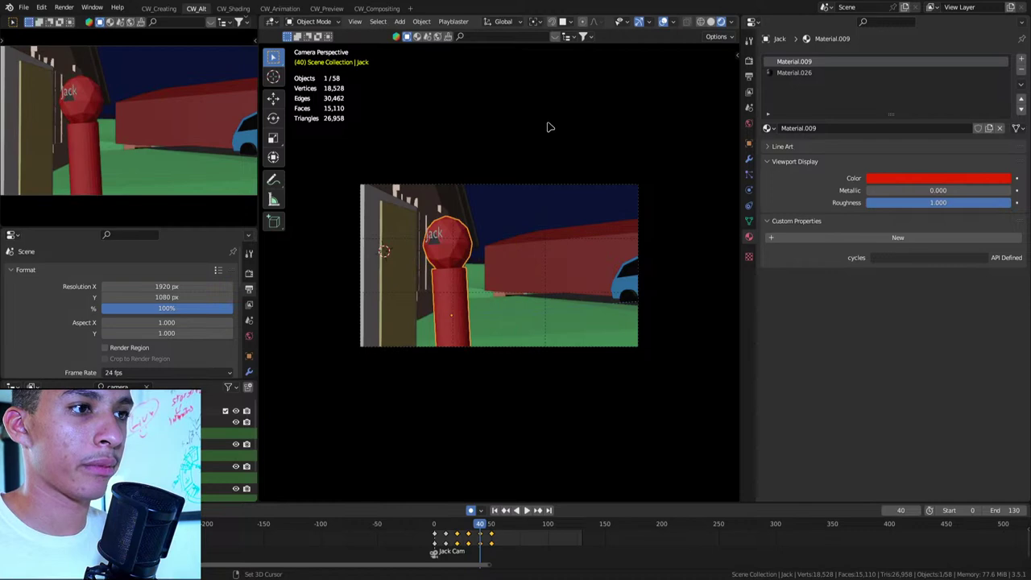
key(Up)
Pull out to a view of the whole farm and select the Henry Cam camera beside the road
middle_drag(564, 258, 533, 287)
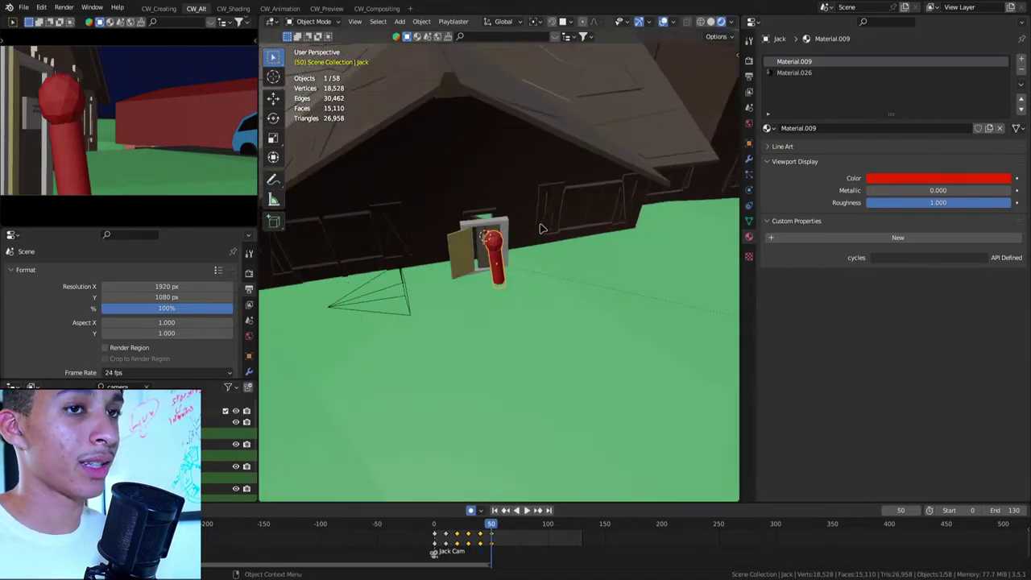
scroll(533, 287, down, 5)
middle_drag(540, 195, 569, 326)
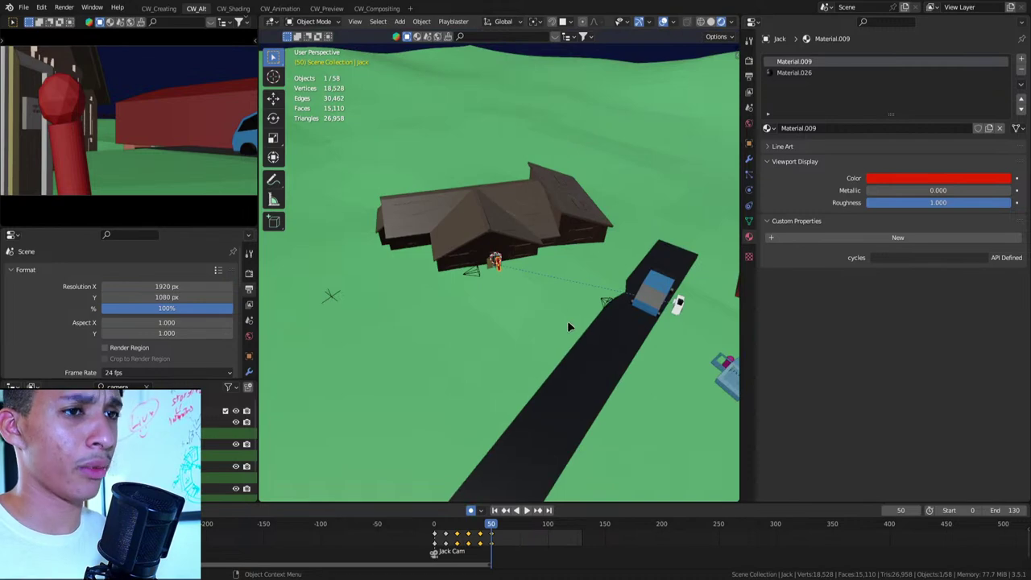
click(606, 302)
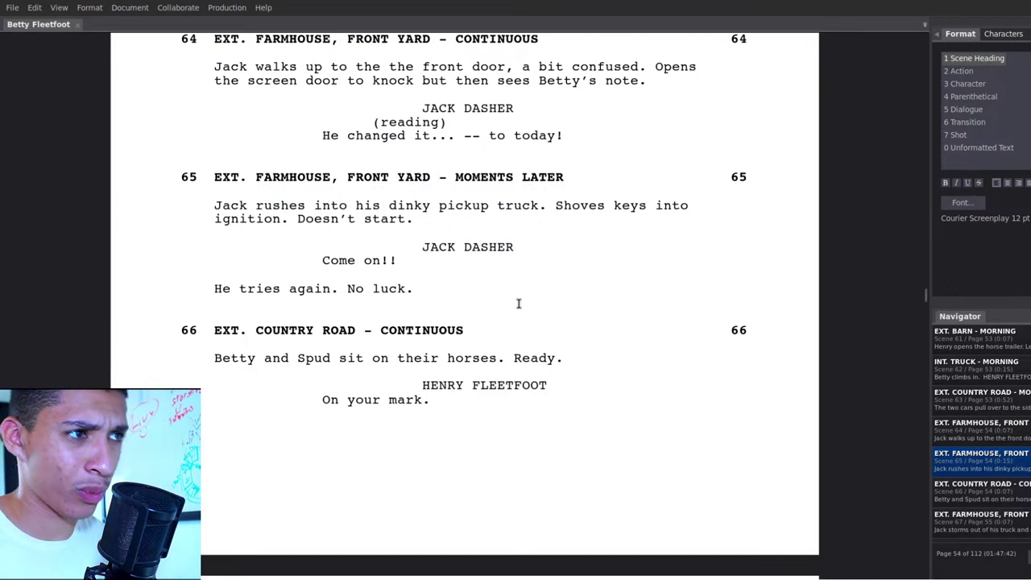
Scroll the screenplay up to scene 64, where Jack finds Betty's note on the front door
scroll(564, 213, up, 1)
click(655, 113)
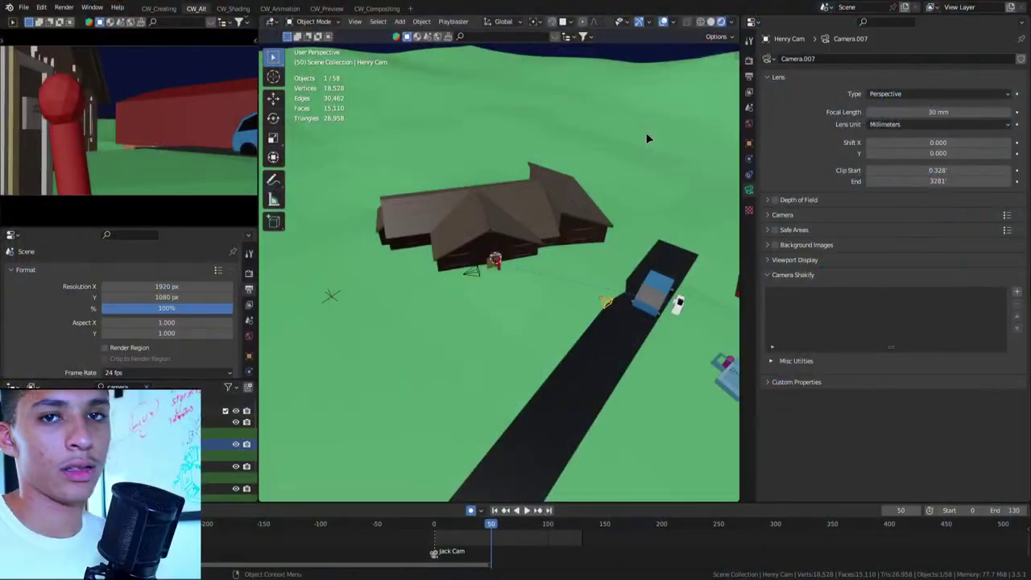
Select Jack and view him and the house from a lower angle
scroll(561, 291, up, 4)
scroll(524, 266, up, 4)
click(487, 240)
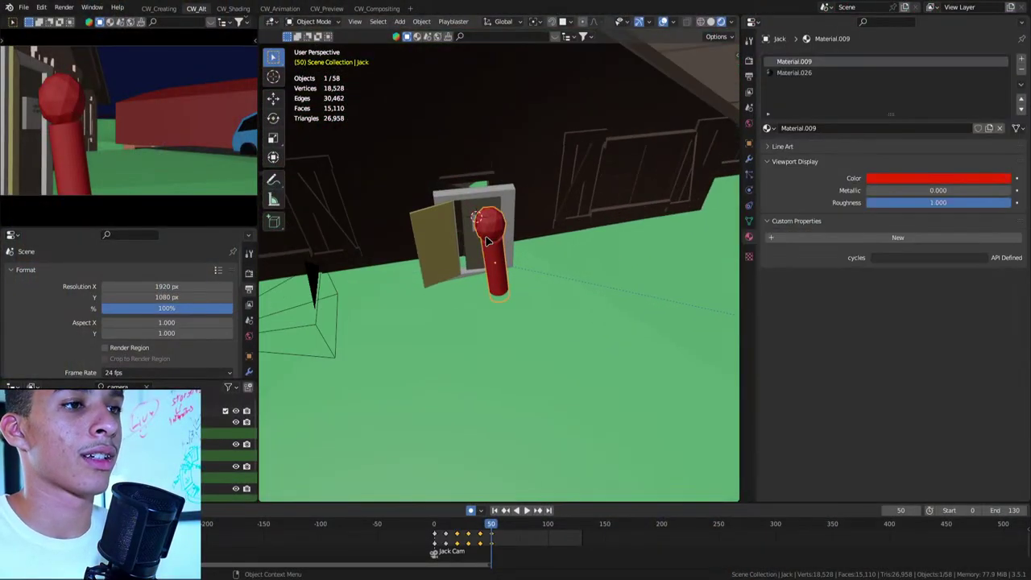
scroll(488, 240, up, 5)
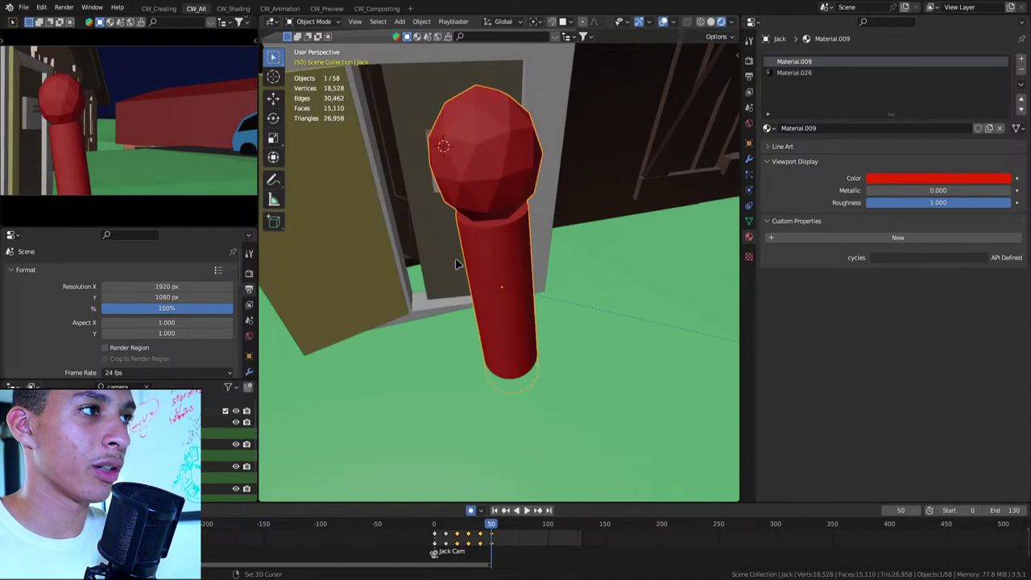
scroll(516, 201, down, 5)
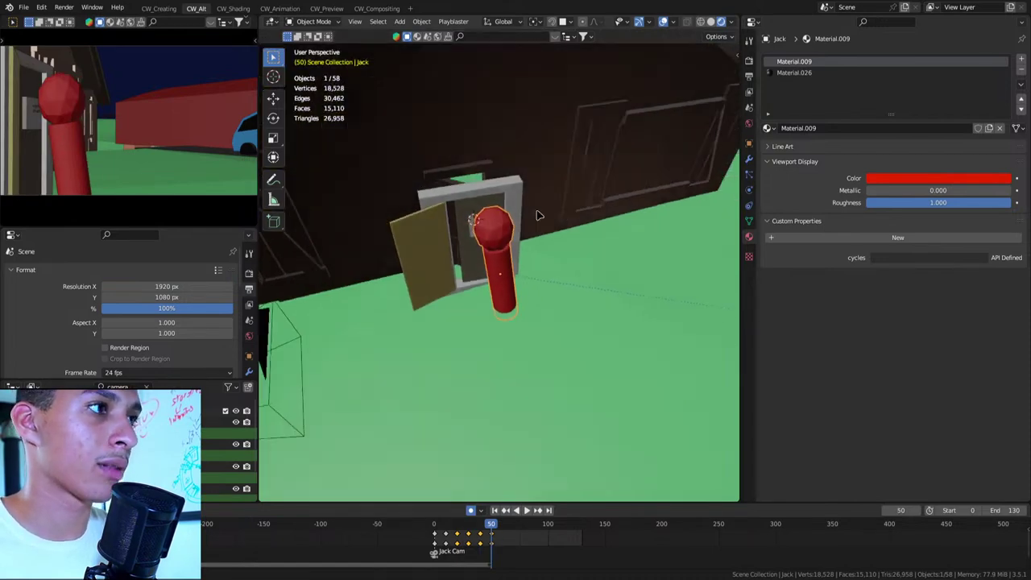
mouse_move(537, 216)
middle_down()
mouse_move(594, 214)
mouse_move(575, 186)
mouse_move(531, 173)
middle_up()
scroll(563, 200, up, 5)
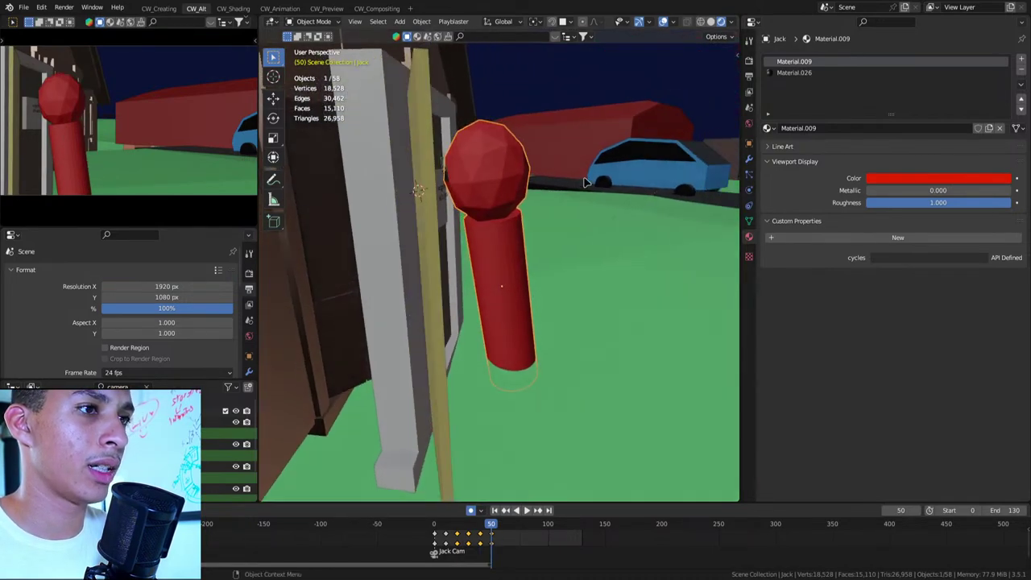
scroll(499, 161, up, 2)
scroll(451, 149, up, 2)
scroll(414, 137, down, 1)
scroll(415, 136, down, 3)
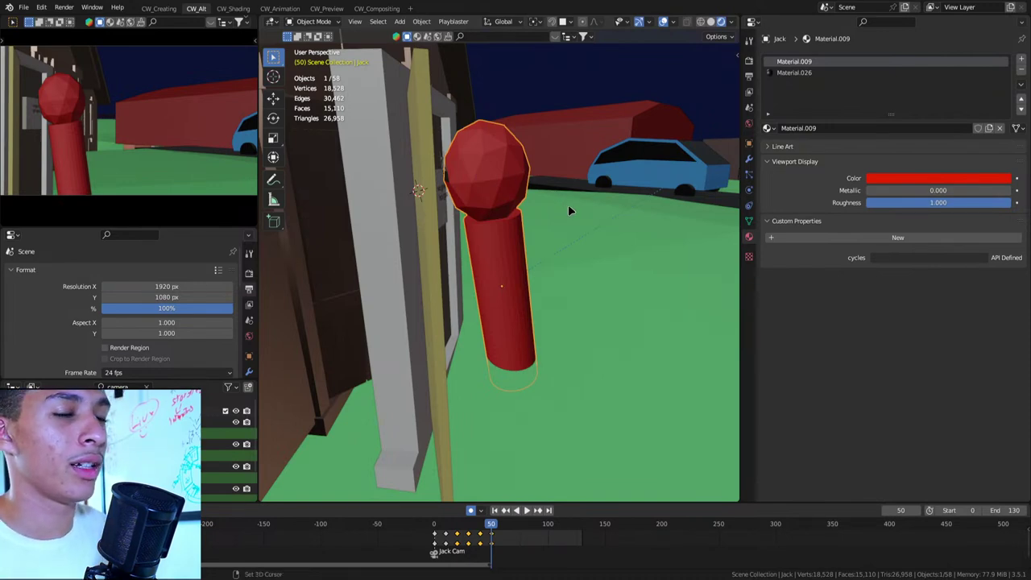
After checking frames 40 and 50, move Jack 0.447 along X at frame 50
key(Down)
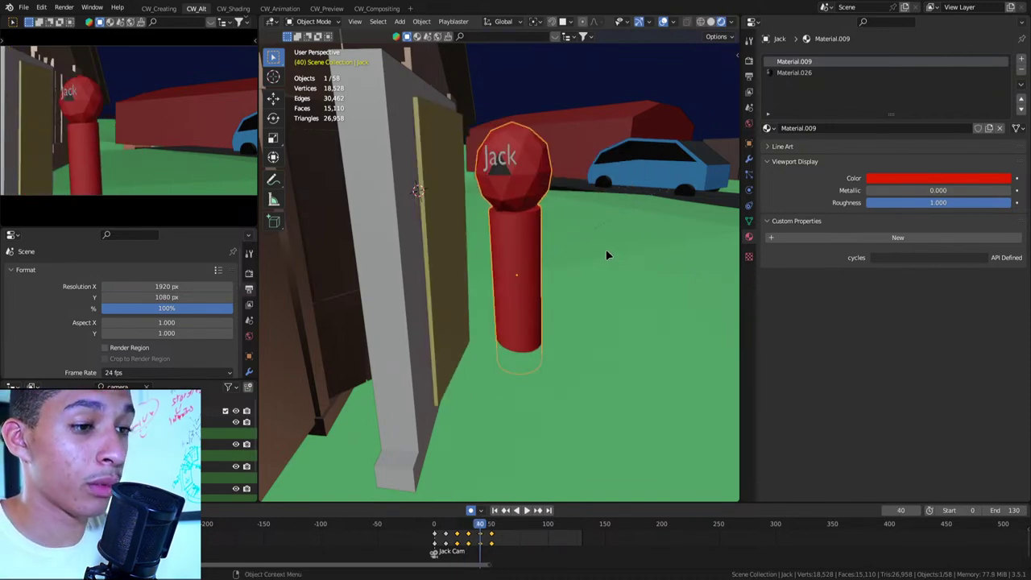
key(Up)
key(g)
key(x)
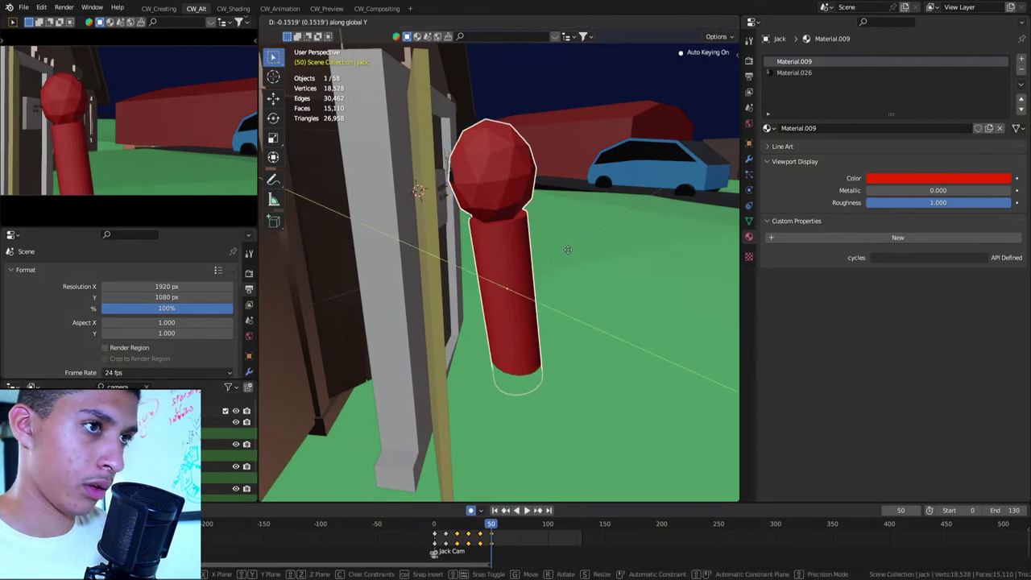
click(577, 245)
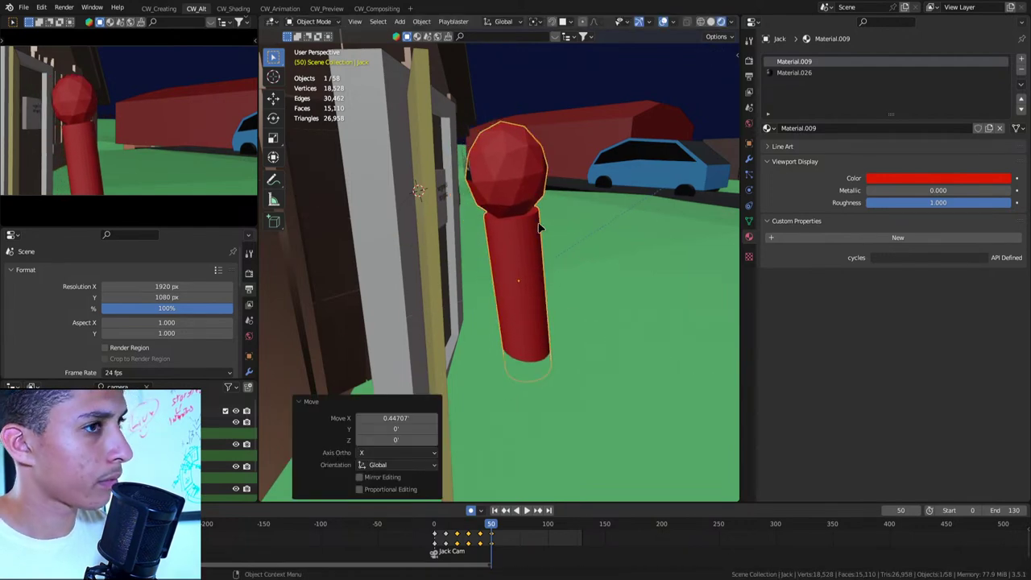
Look up the road toward the house and select the Henry Cam camera
scroll(533, 234, up, 3)
scroll(494, 249, up, 1)
middle_drag(493, 249, 582, 239)
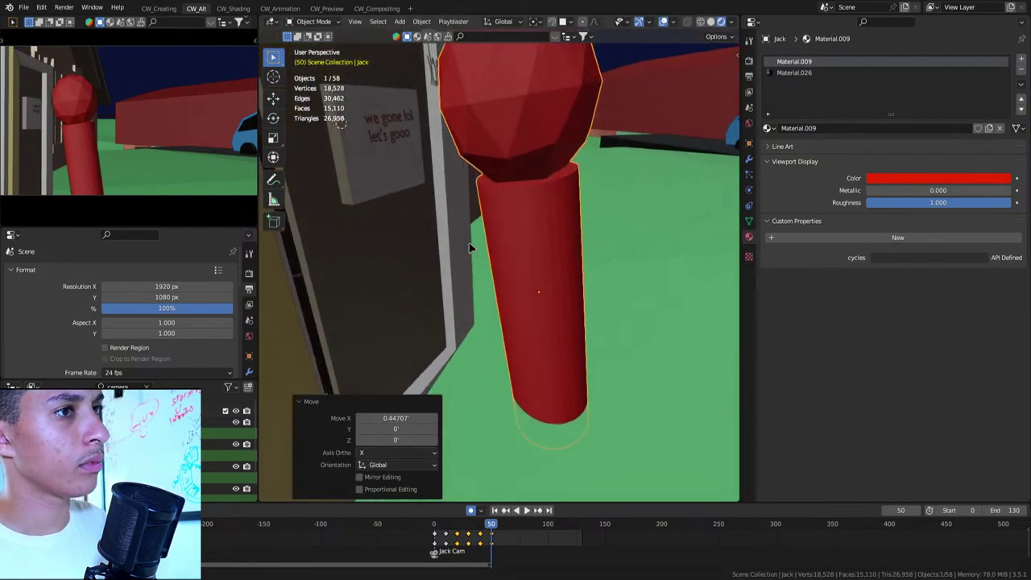
scroll(582, 239, down, 2)
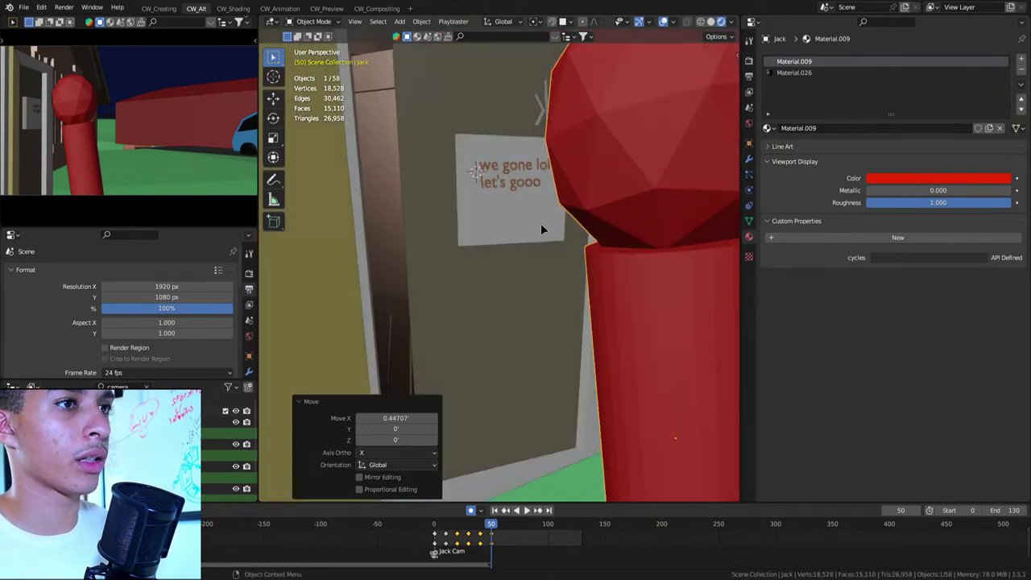
scroll(540, 223, down, 5)
scroll(541, 268, down, 2)
middle_drag(657, 281, 608, 299)
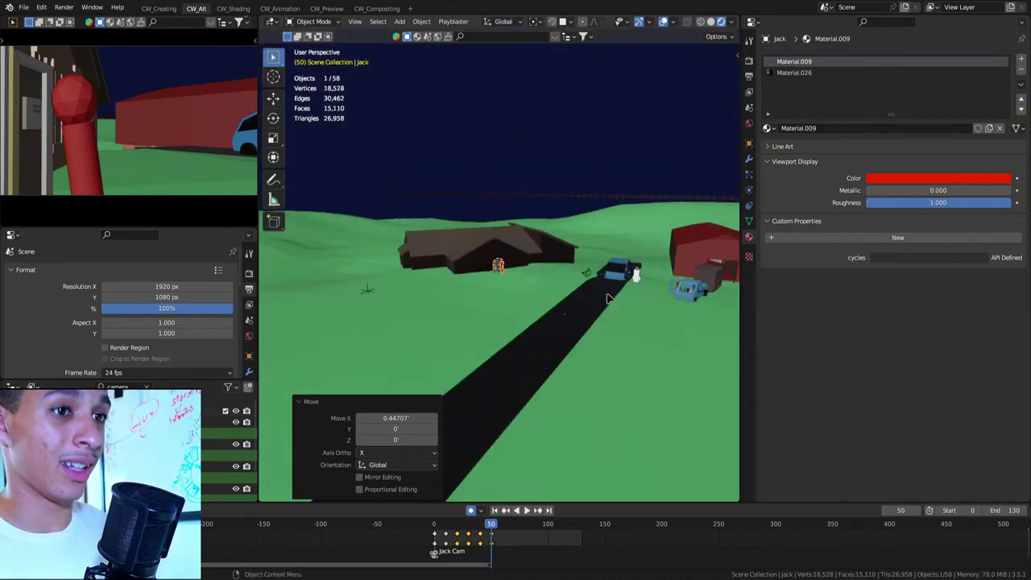
click(588, 274)
Bind Henry Cam to a timeline marker and move that marker to frame 60
key(ctrl+b)
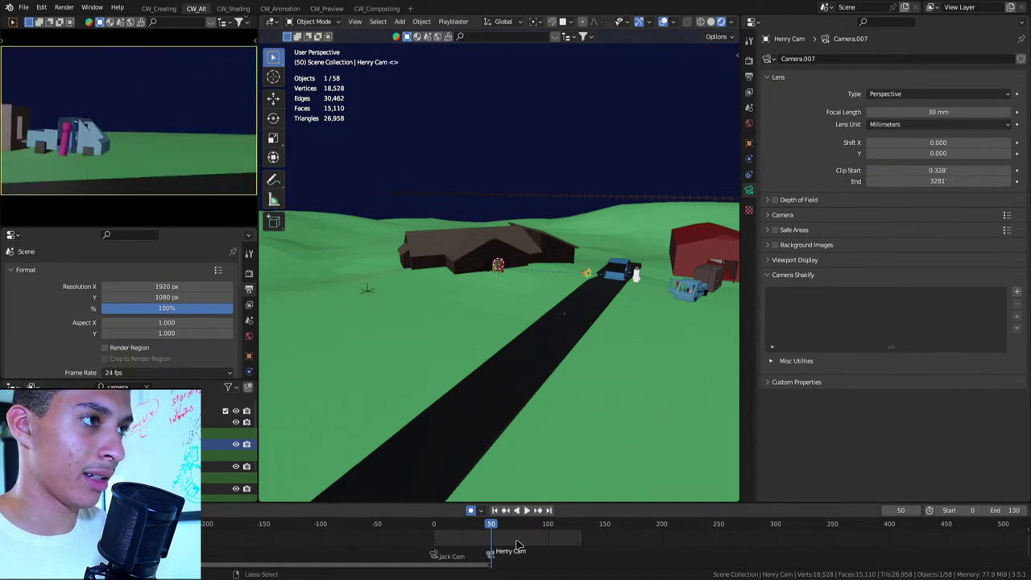
key(Down)
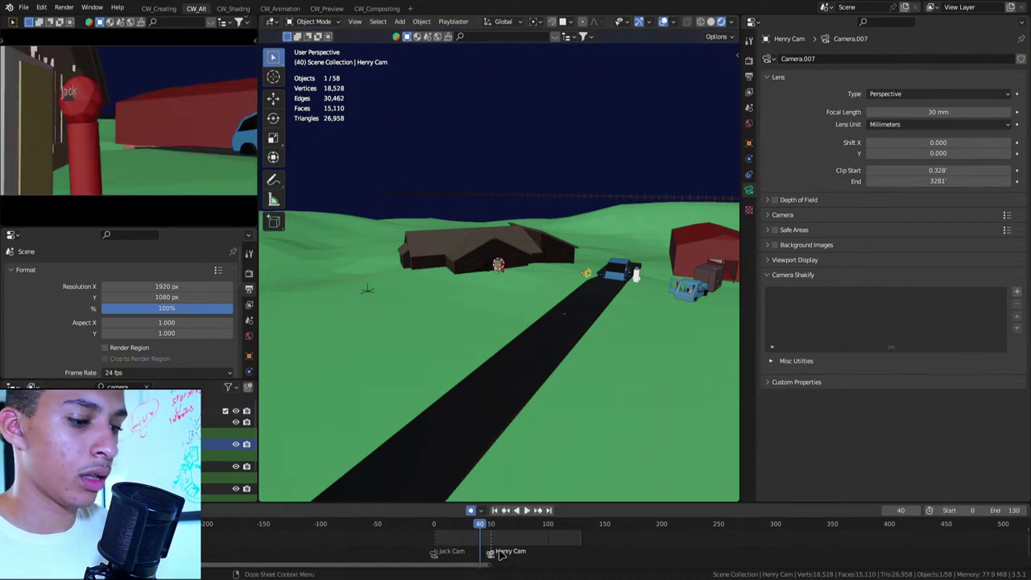
text(g100)
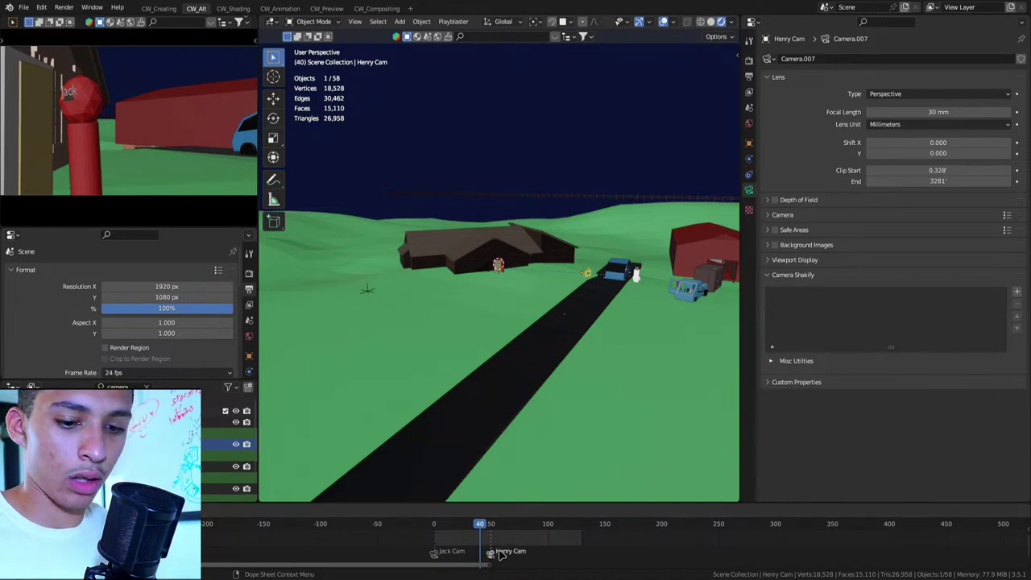
key(BackSpace)
click(501, 553)
Bring frames near zero into the timeline, then go from frame 50 to frame 60
scroll(435, 544, up, 2)
scroll(411, 540, up, 3)
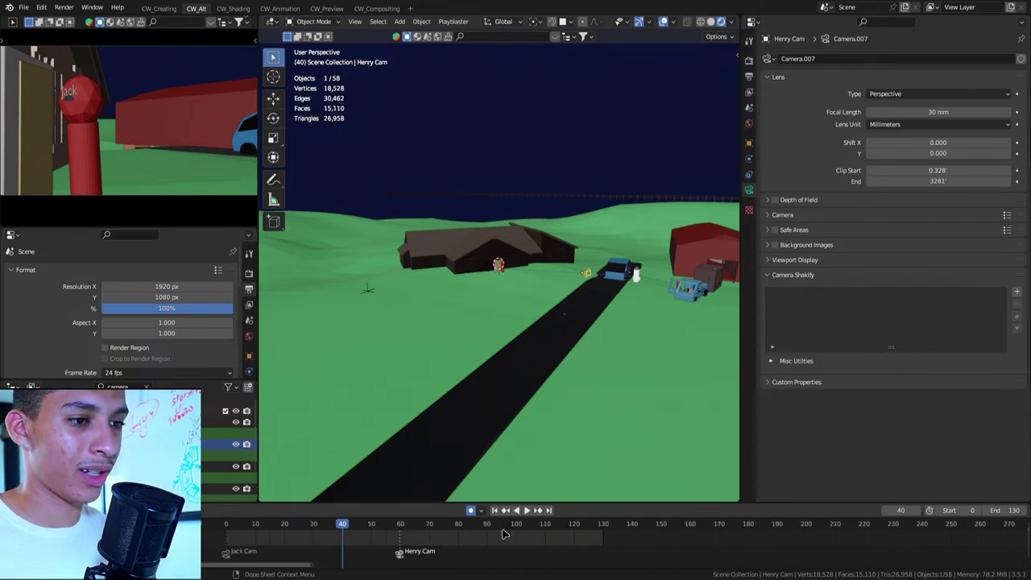
middle_drag(403, 538, 580, 539)
click(547, 523)
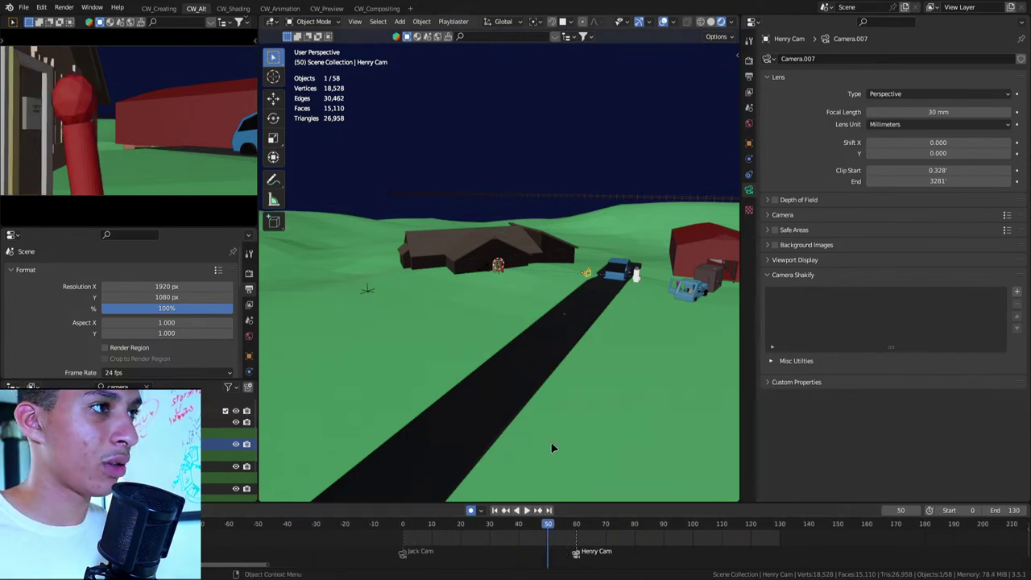
key(Up)
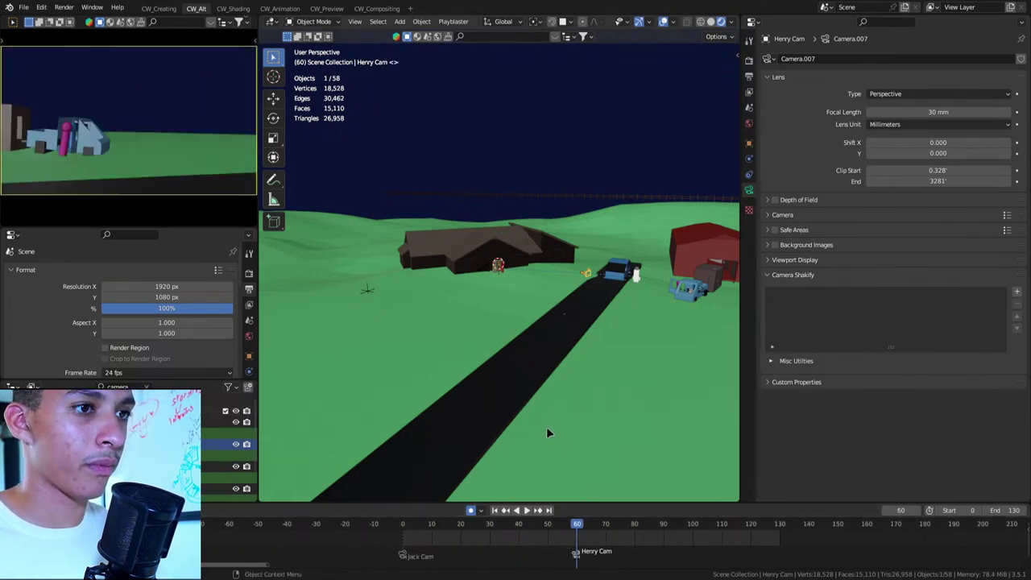
Select Jack and frame the view around him and the door
click(501, 268)
key(KP_Decimal)
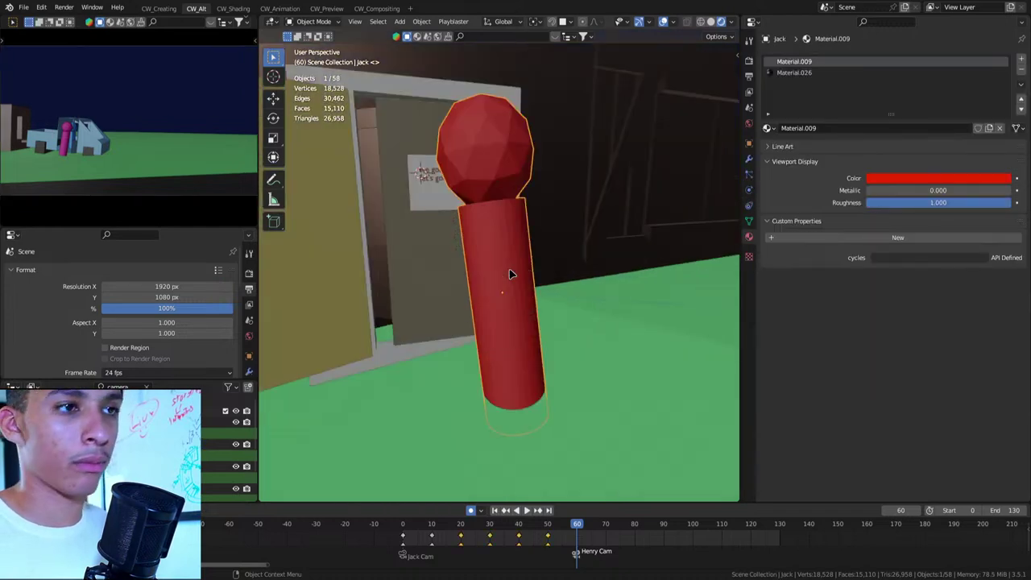
mouse_move(421, 223)
middle_down()
mouse_move(451, 191)
mouse_move(519, 181)
middle_up()
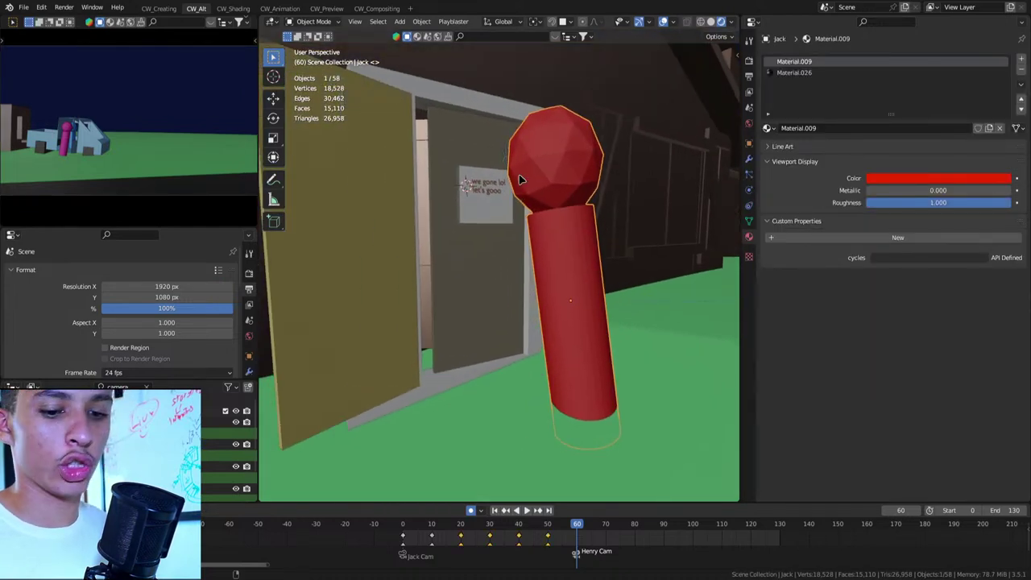
Through the active camera, walk-navigate forward and back until the door sign is fully framed
key(ctrl+alt+KP_0)
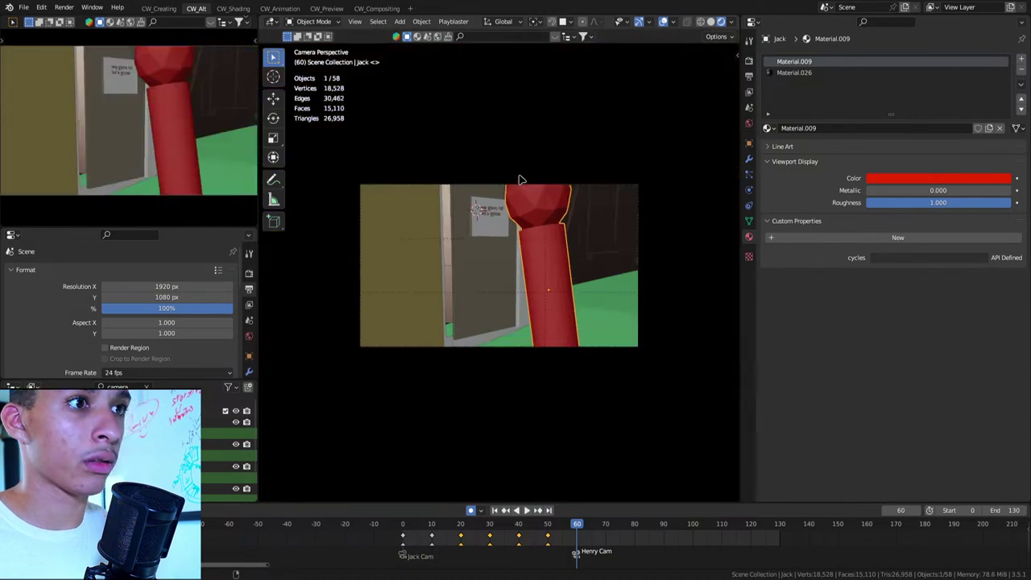
key(shift+grave)
key(w)
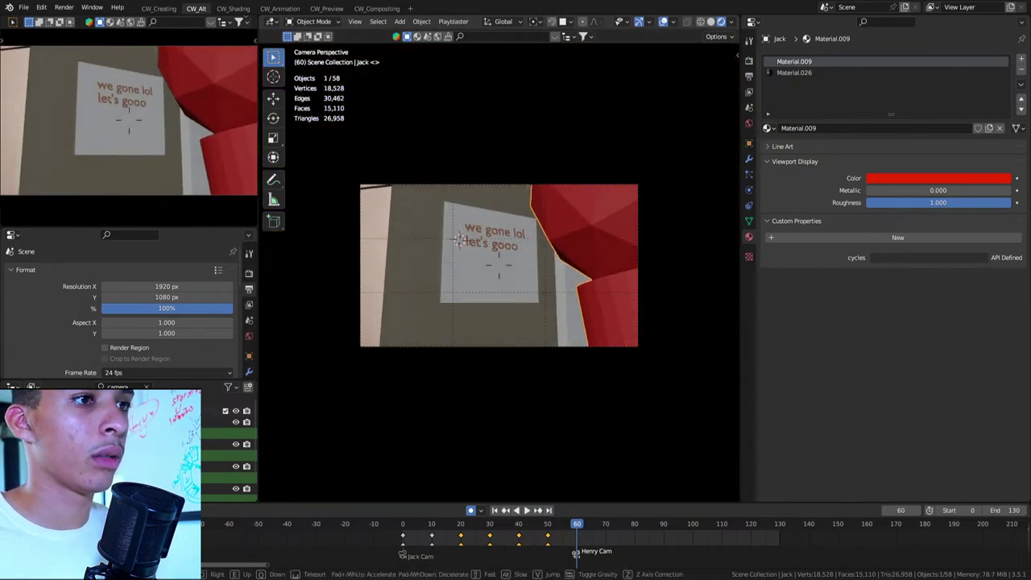
key(w)
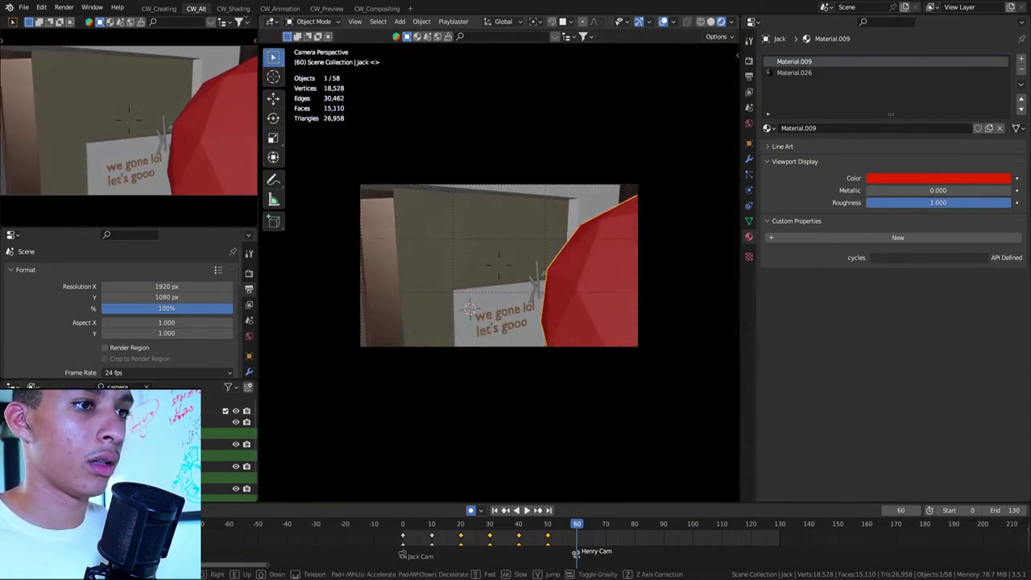
key(s)
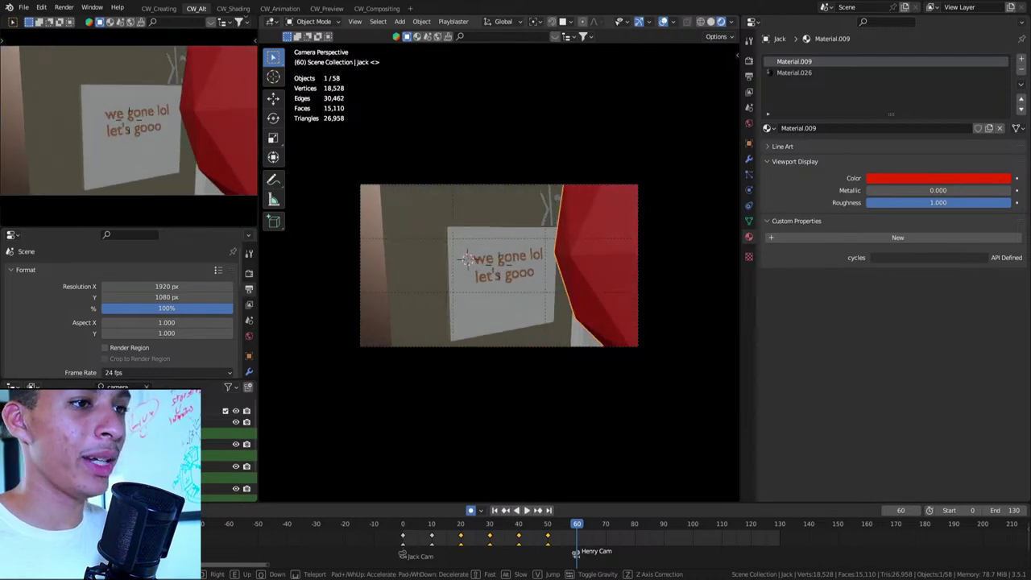
click(520, 178)
scroll(519, 179, up, 2)
Add a '-Betty' line to the sign's text object
click(511, 288)
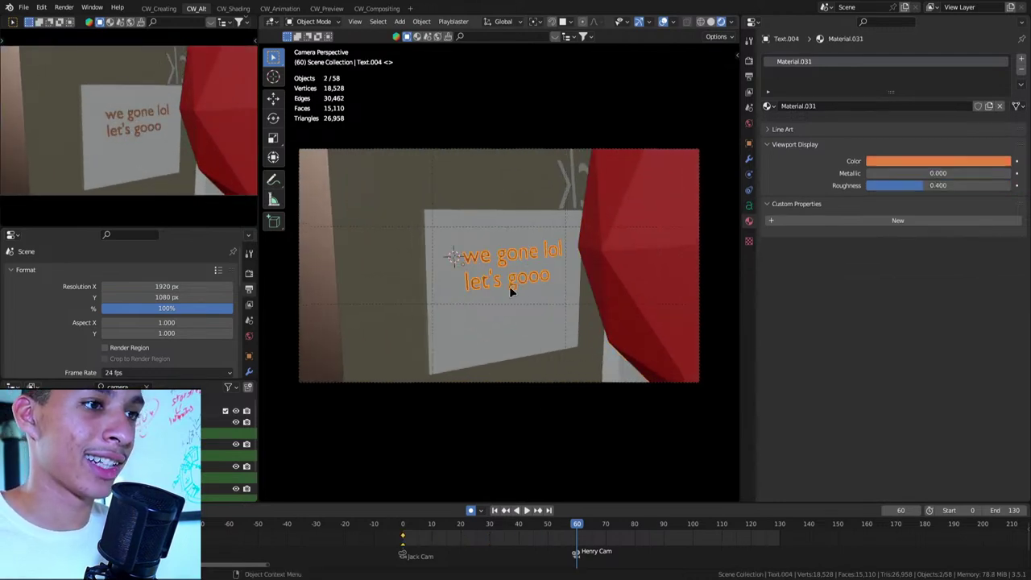
key(Tab)
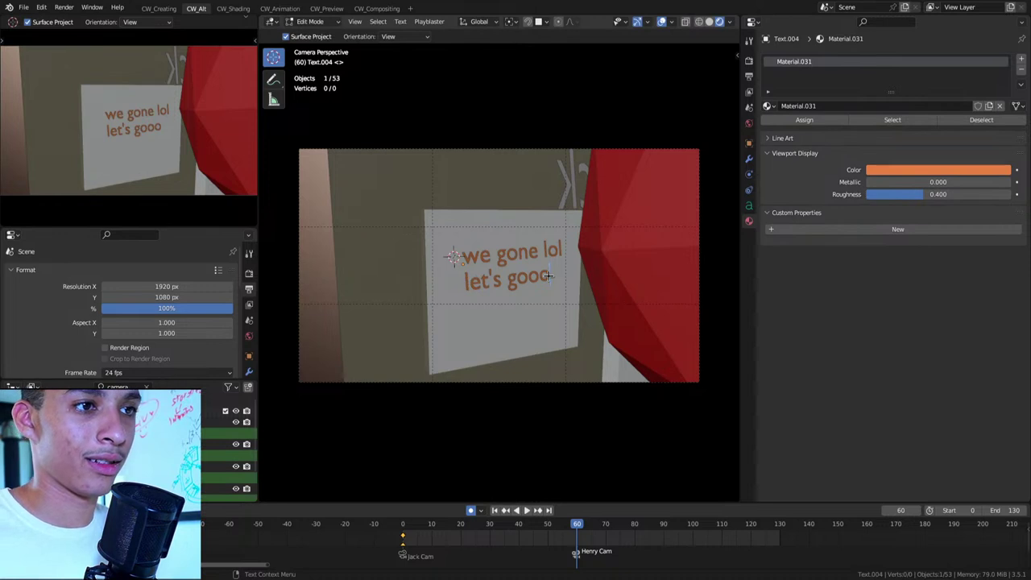
text(-)
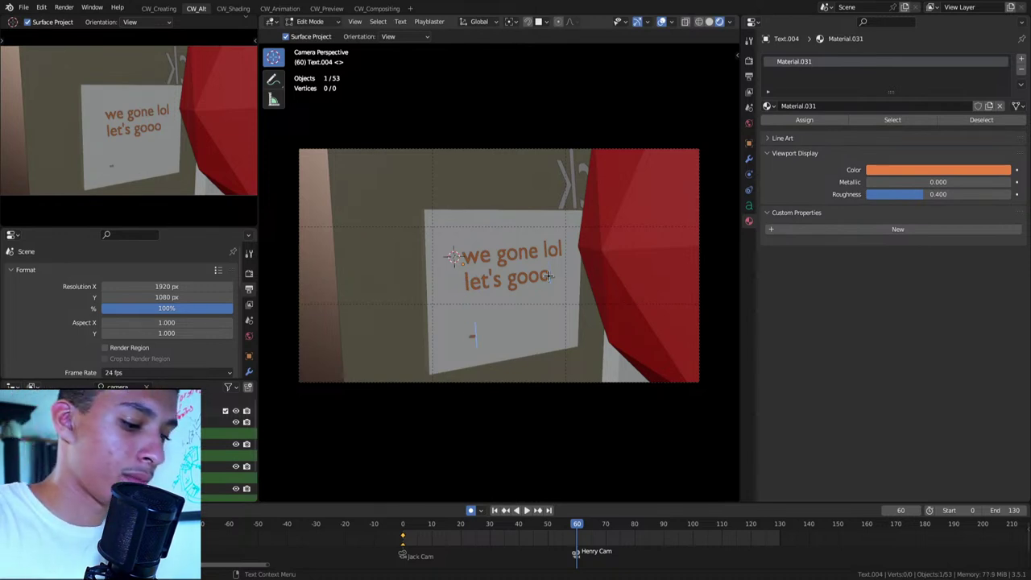
text(Betty)
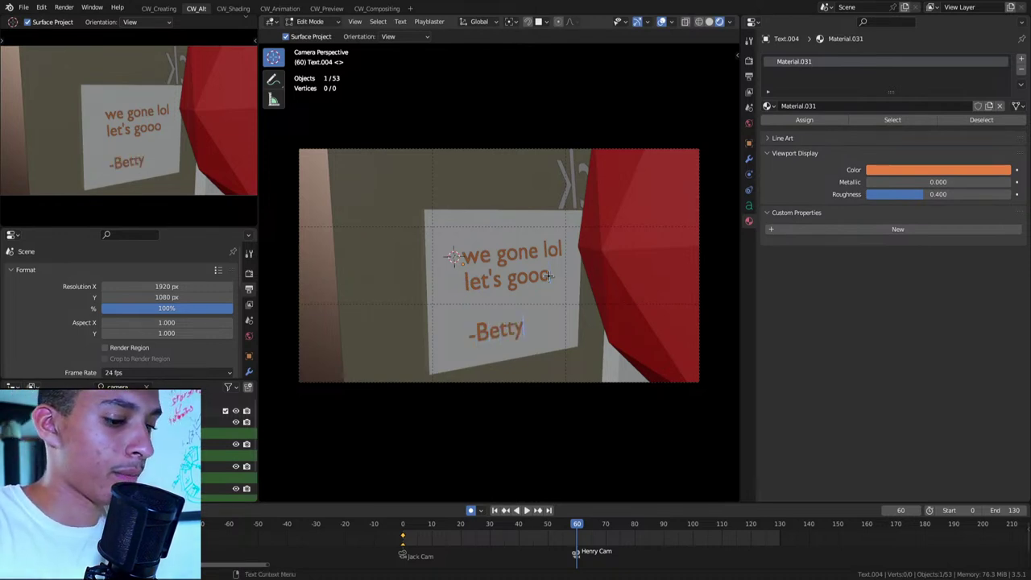
key(Tab)
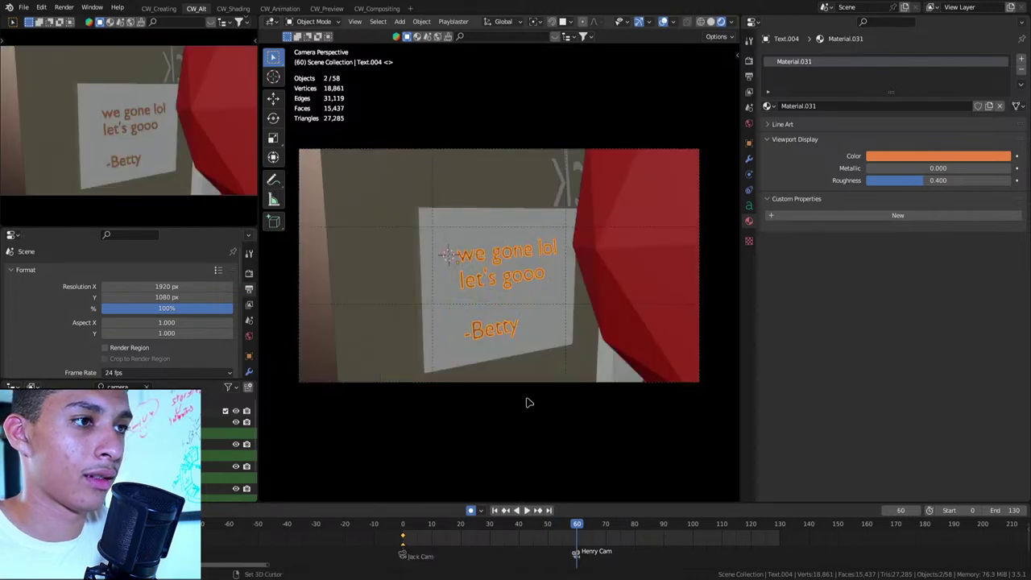
Compare the frame 50 yard shot with the frame 60 sign shot
key(Down)
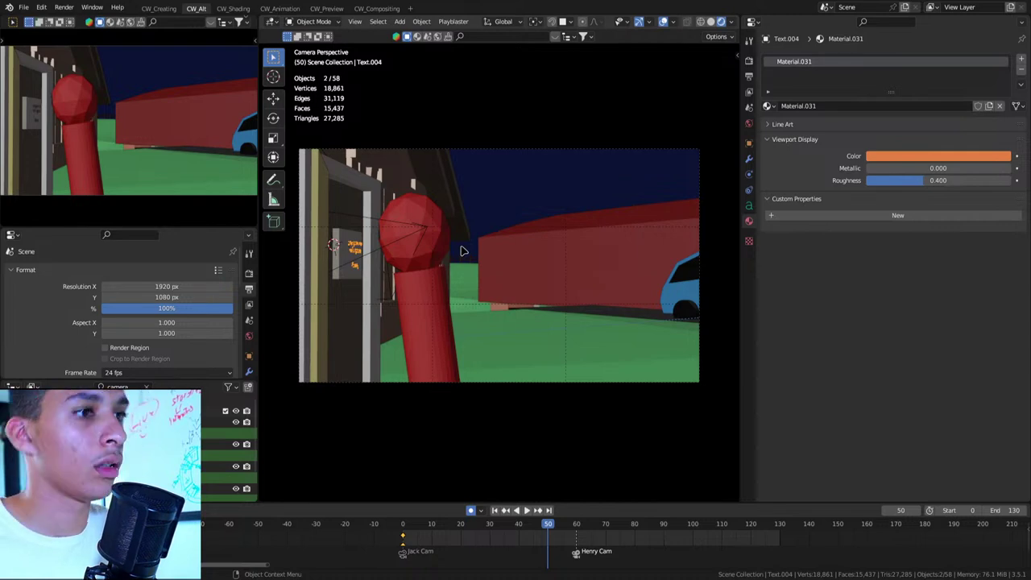
key(Up)
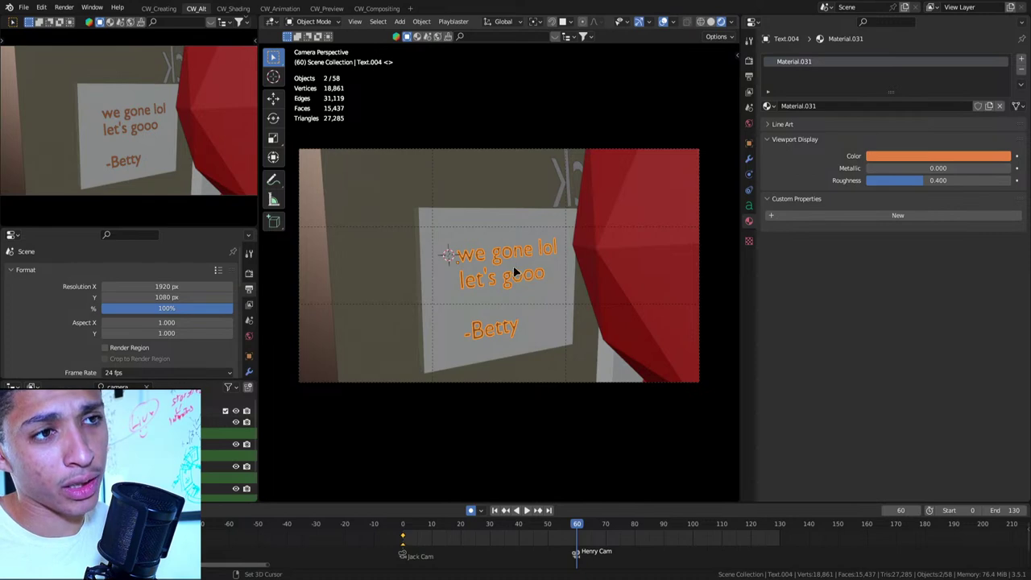
key(Down)
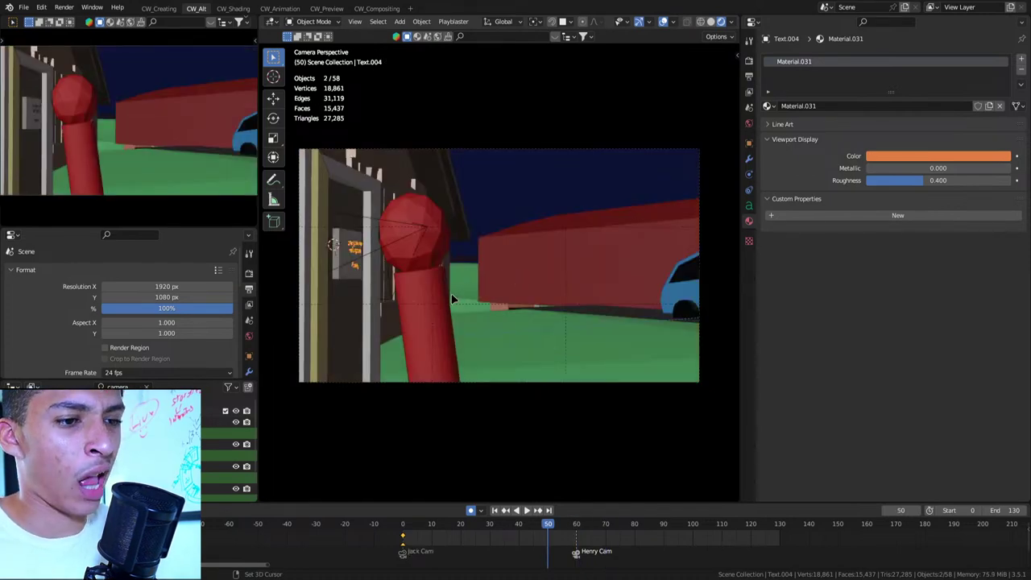
key(Up)
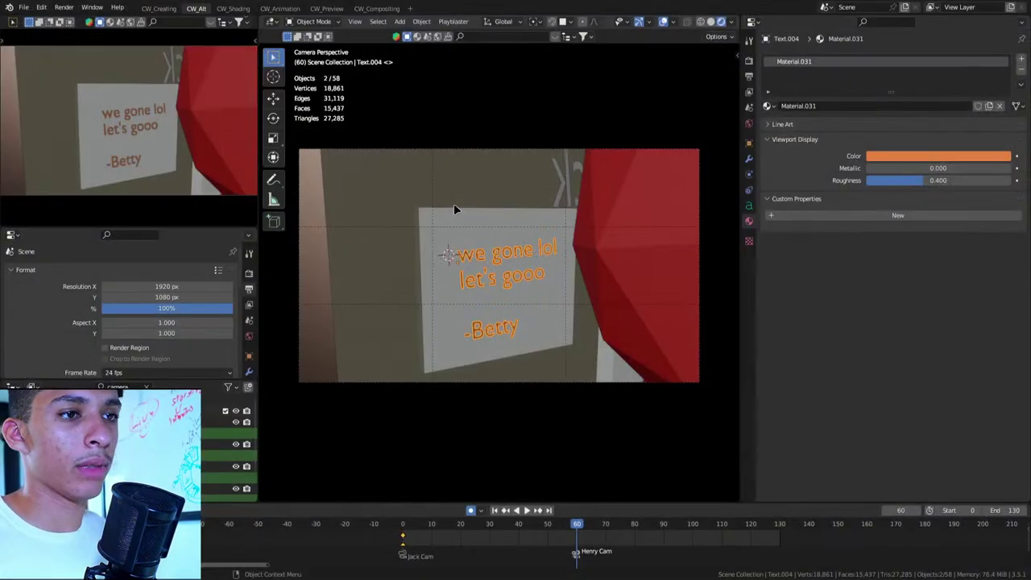
At frame 70, trackball-rotate Jack into a new turn
click(597, 273)
key(Up)
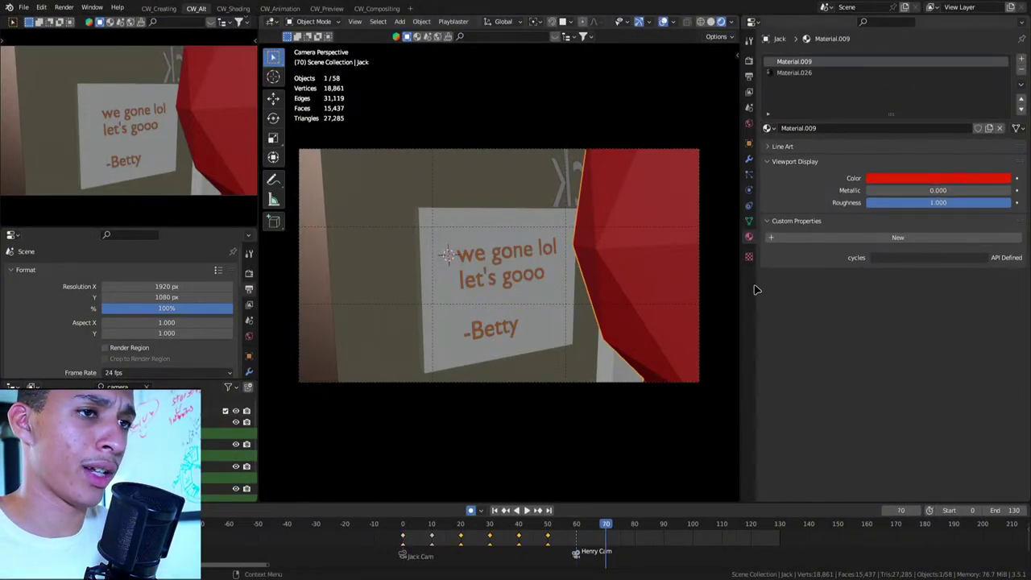
key(r)
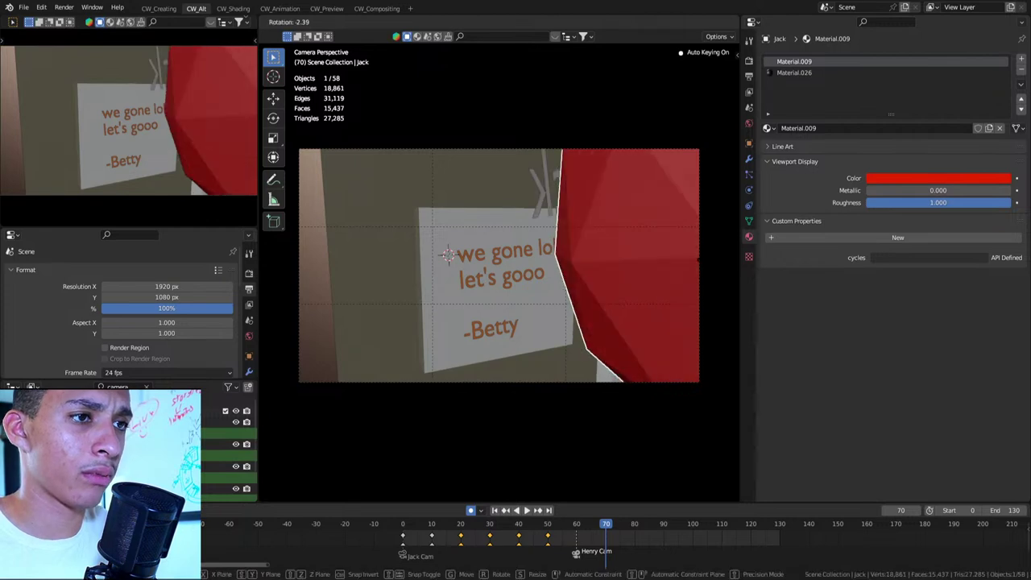
key(r)
click(689, 282)
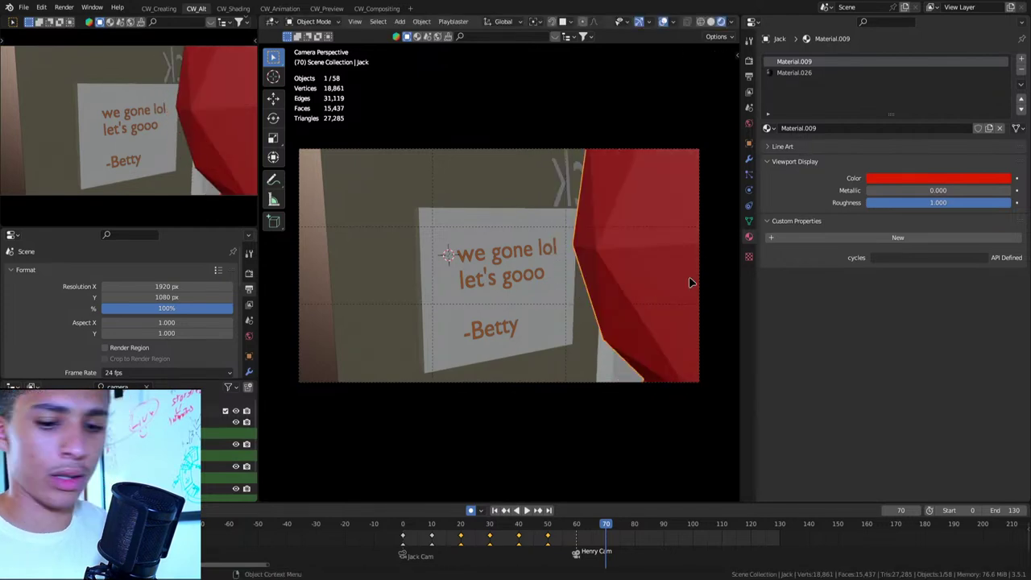
Shift Jack 0.32281 along Y, then slide him level with the ground
middle_drag(690, 282, 551, 192)
key(g)
key(y)
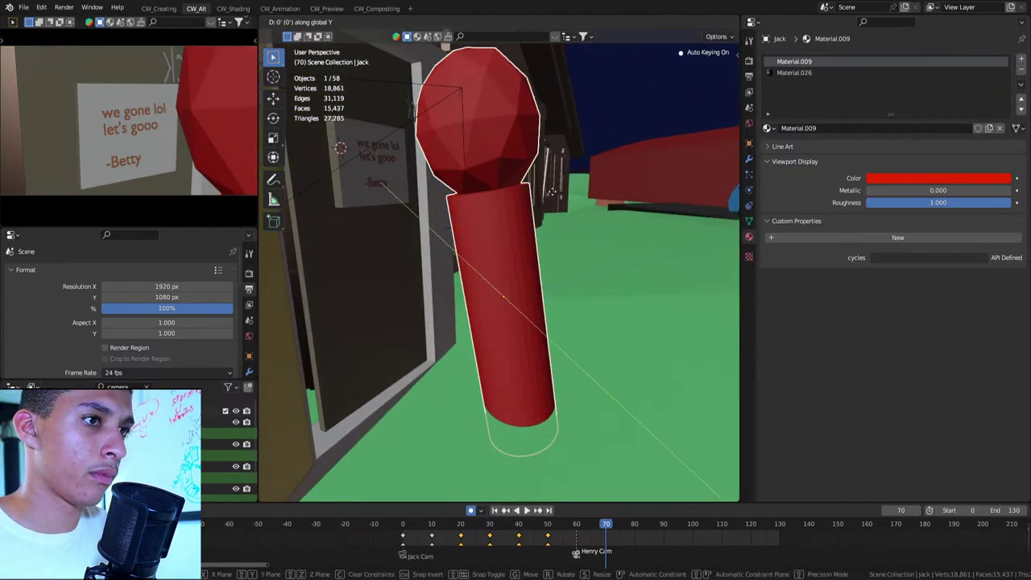
click(536, 195)
key(g)
key(shift+z)
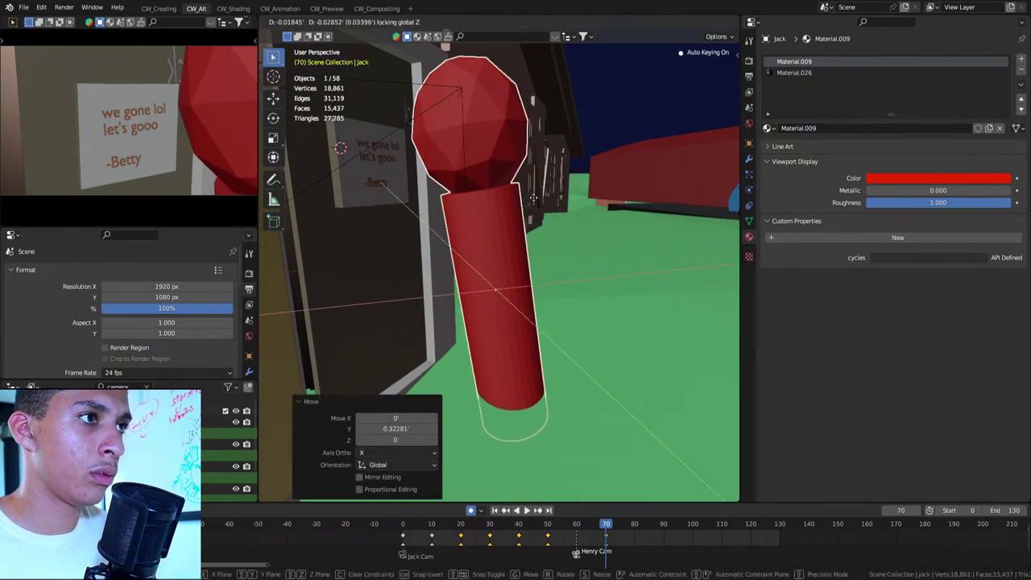
click(500, 246)
Review Jack's keyframes 60 and 70, then zoom out to a high farmyard overview
key(Down)
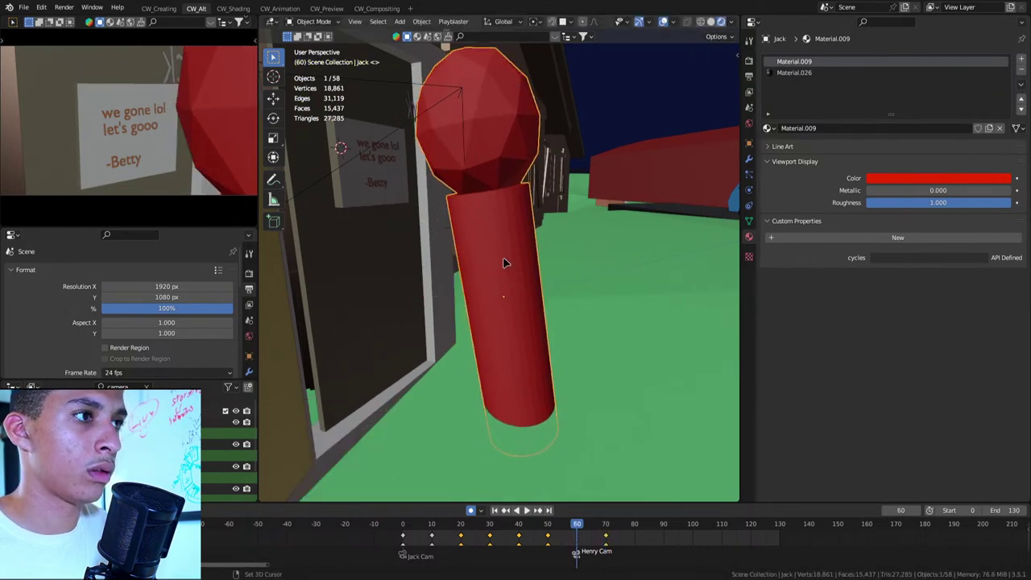
key(Up)
key(Up)
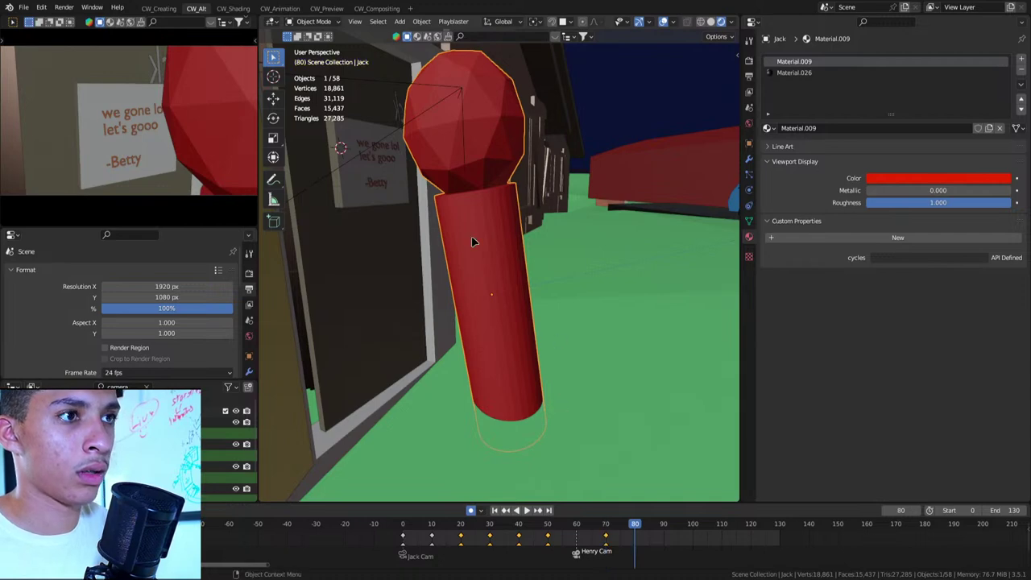
middle_drag(471, 235, 463, 253)
middle_drag(495, 290, 511, 287)
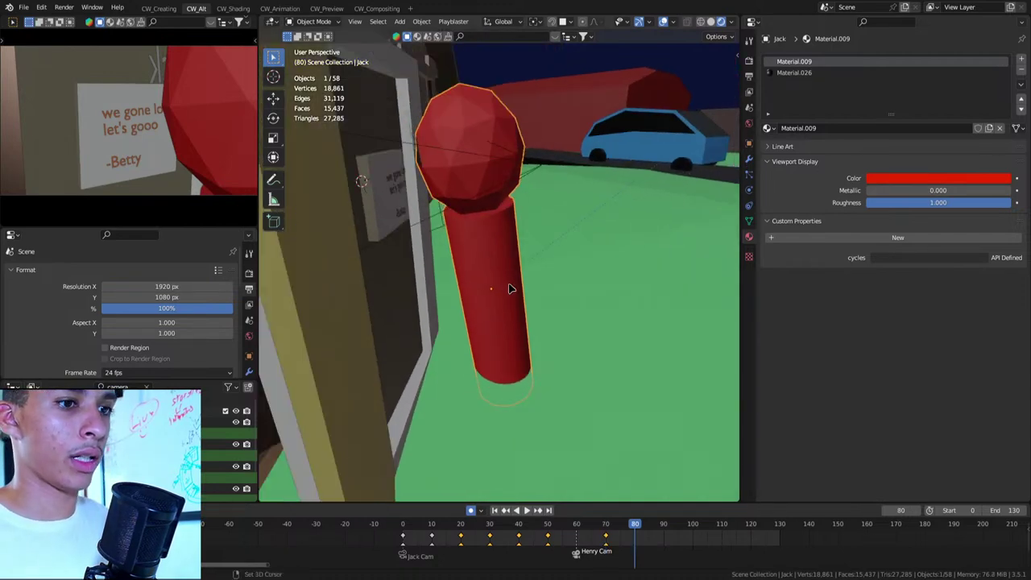
key(Down)
key(Down)
key(Up)
key(Up)
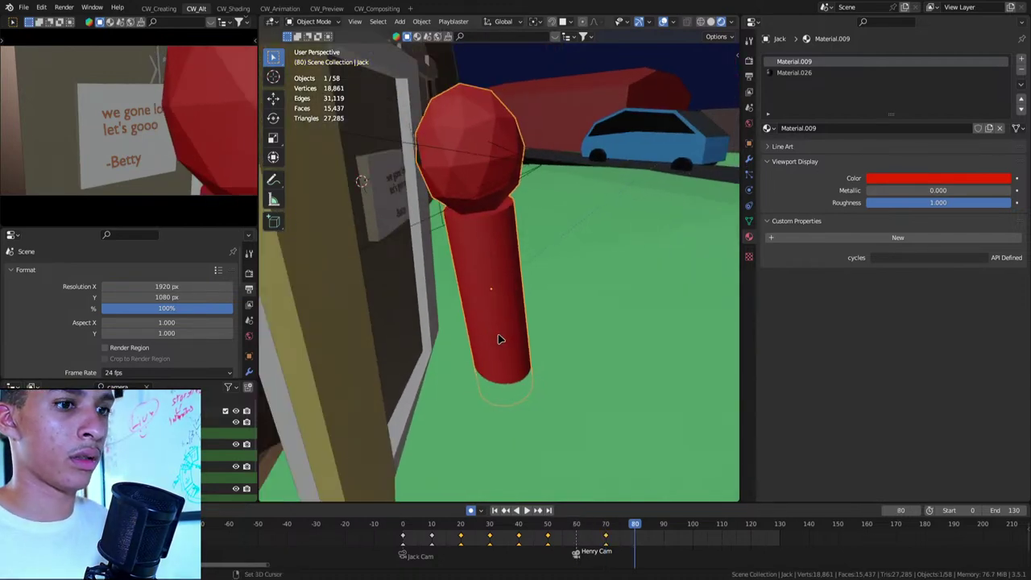
scroll(500, 338, down, 3)
scroll(508, 306, down, 3)
middle_drag(511, 262, 495, 300)
scroll(494, 302, down, 3)
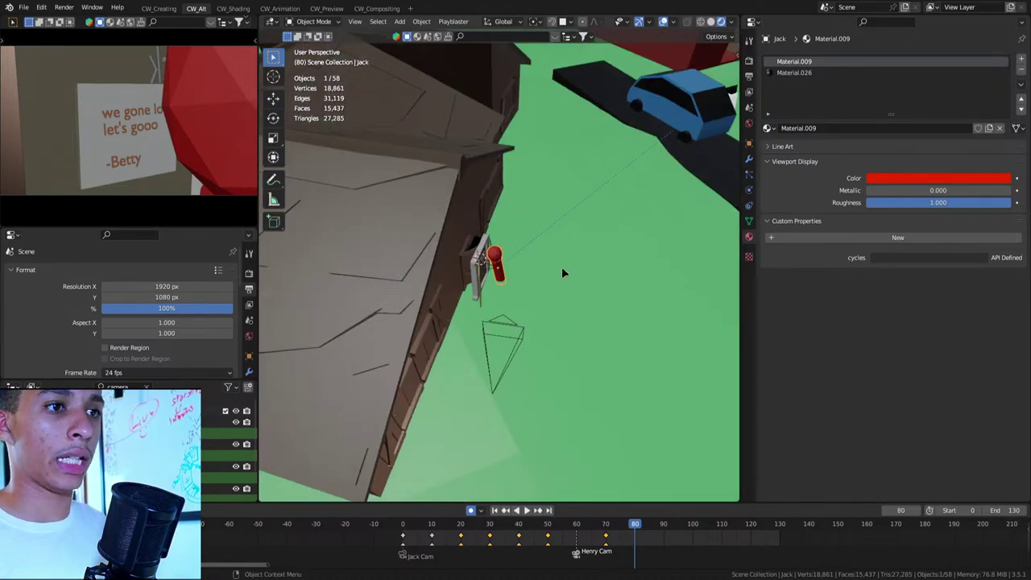
scroll(562, 271, down, 3)
Select the Betty Cam camera, then move Jack to a new spot along the Z constraint
click(713, 180)
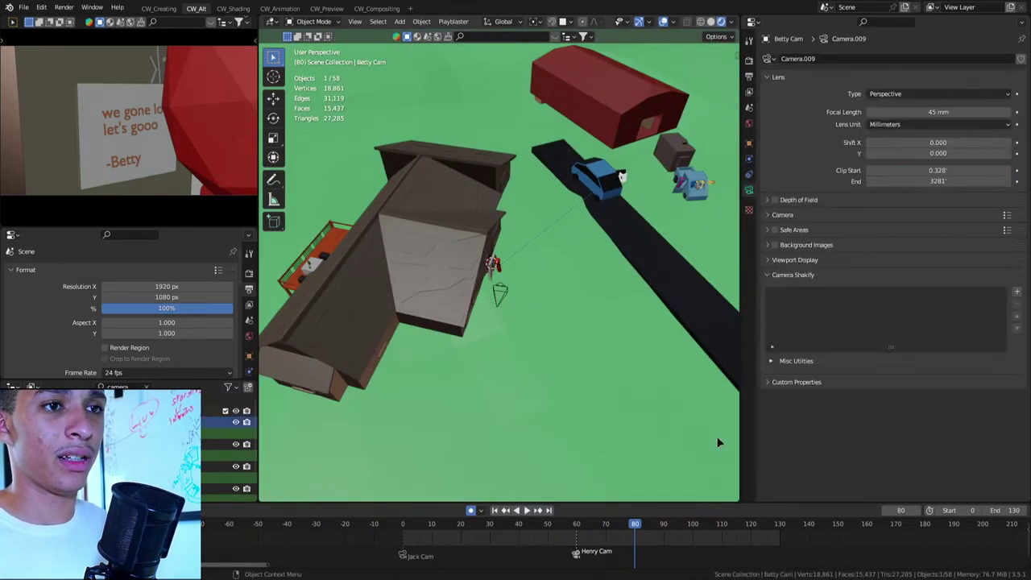
scroll(499, 321, up, 2)
scroll(500, 321, up, 2)
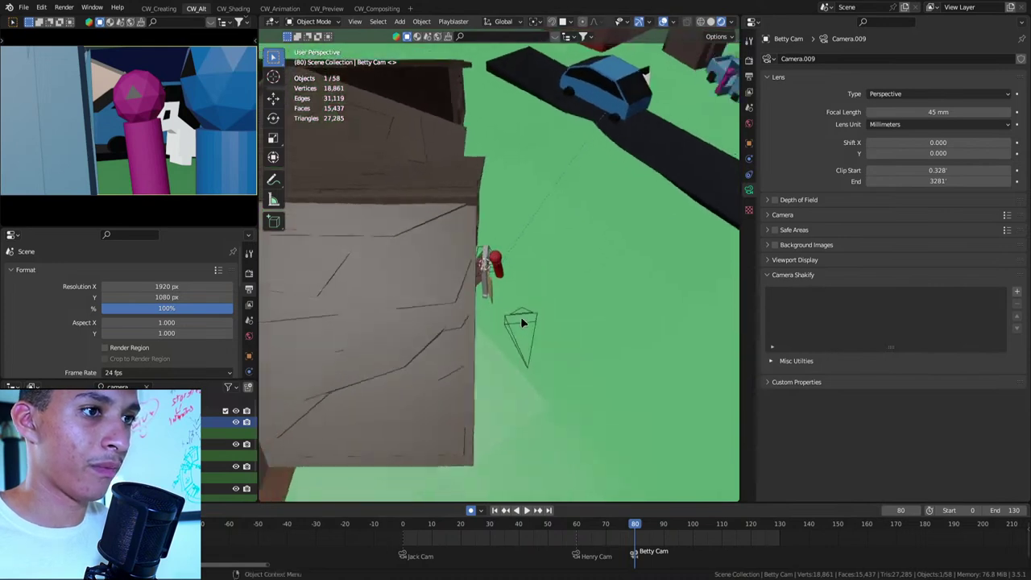
scroll(520, 317, up, 3)
click(502, 254)
key(g)
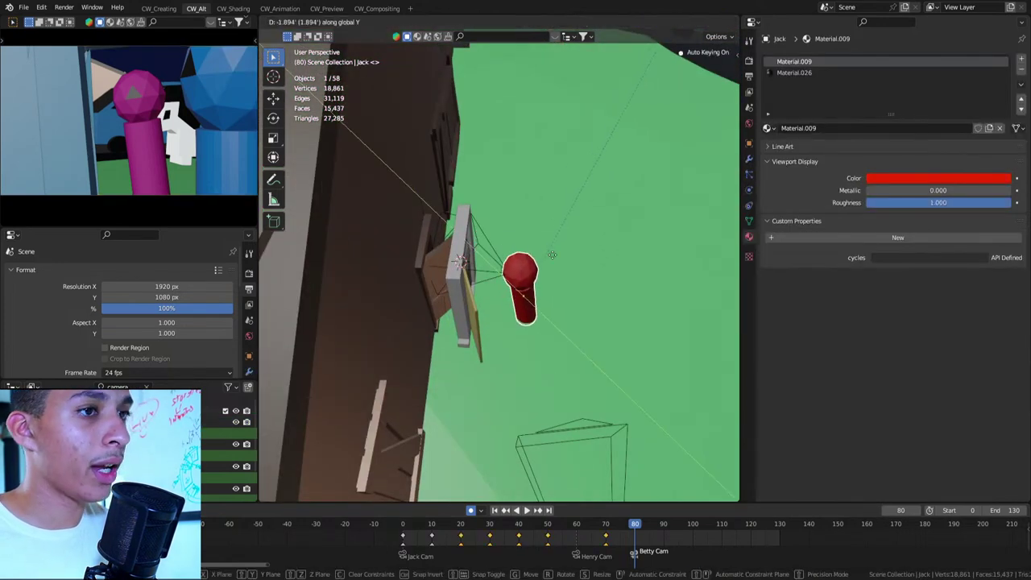
key(z)
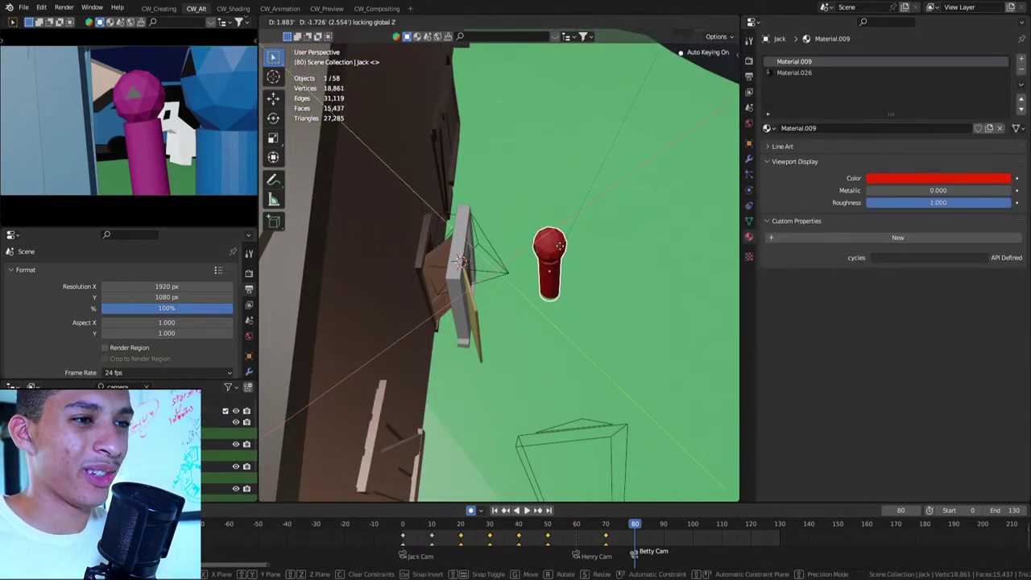
click(554, 245)
Centre on Jack, then tilt the camera up onto his red head and name
mouse_move(554, 245)
middle_down()
mouse_move(459, 271)
mouse_move(478, 281)
middle_up()
scroll(478, 280, up, 3)
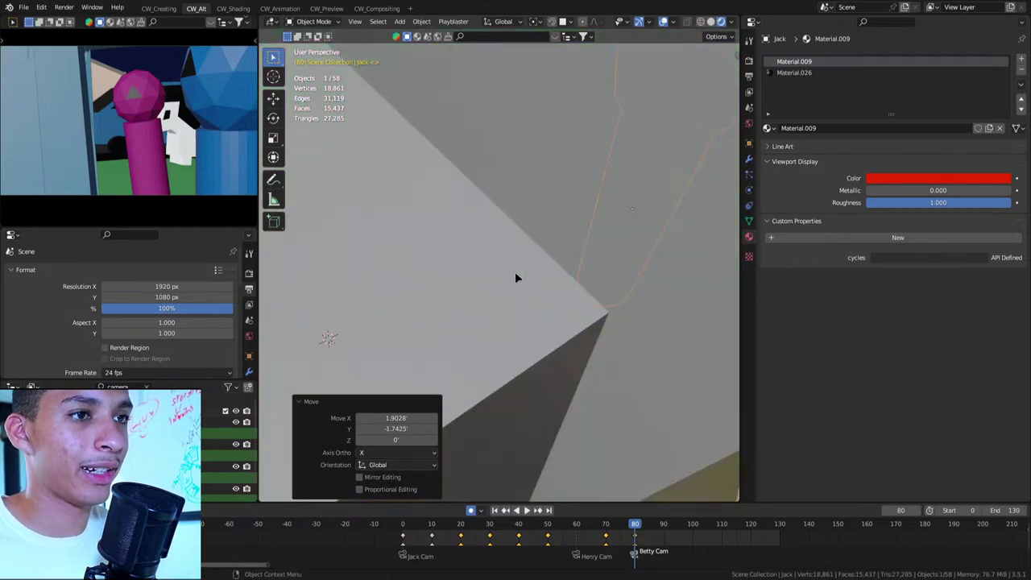
key(KP_Decimal)
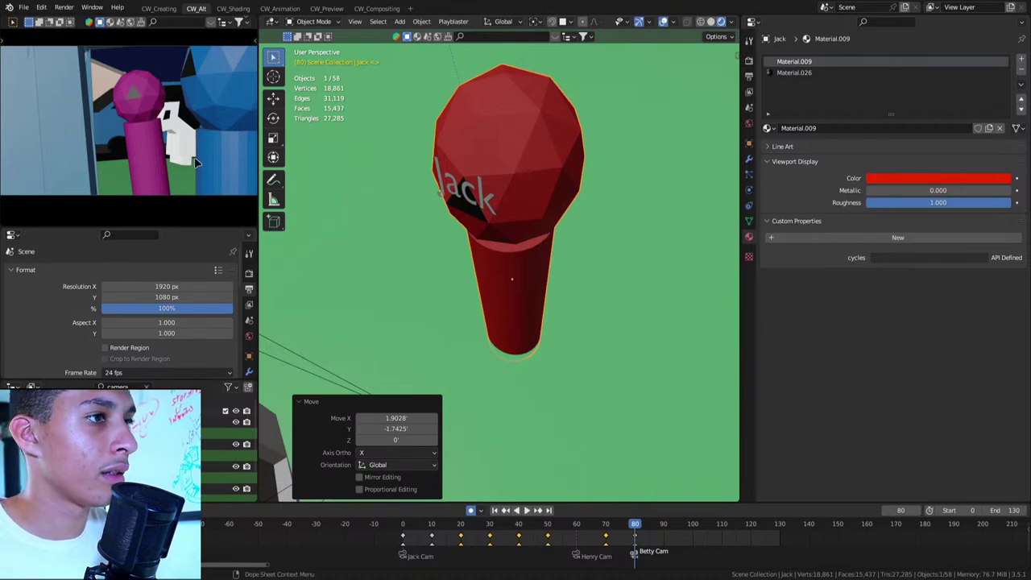
mouse_move(485, 273)
middle_down()
mouse_move(524, 237)
mouse_move(540, 290)
mouse_move(564, 241)
middle_up()
scroll(562, 251, up, 3)
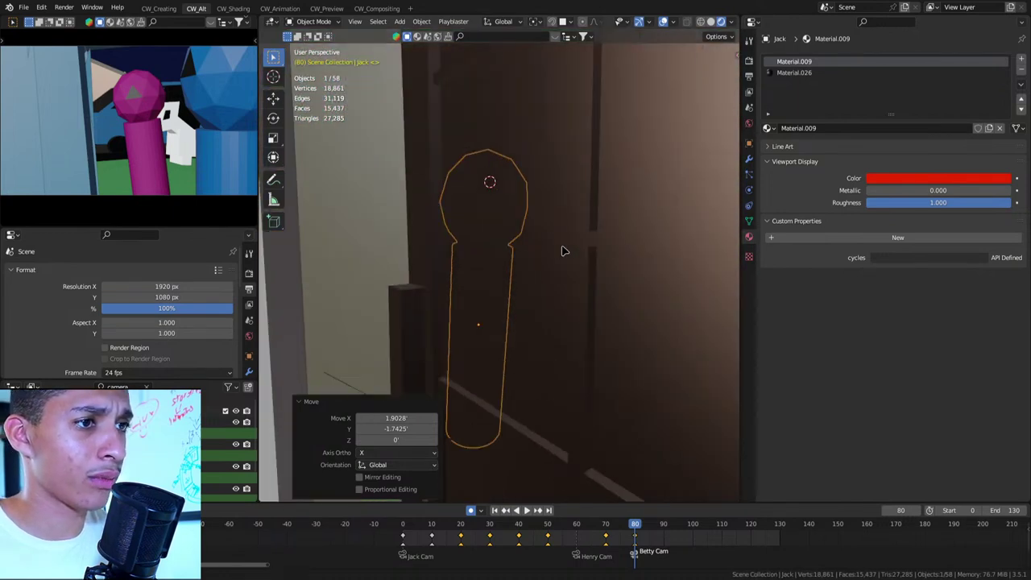
scroll(561, 250, up, 2)
scroll(571, 248, up, 1)
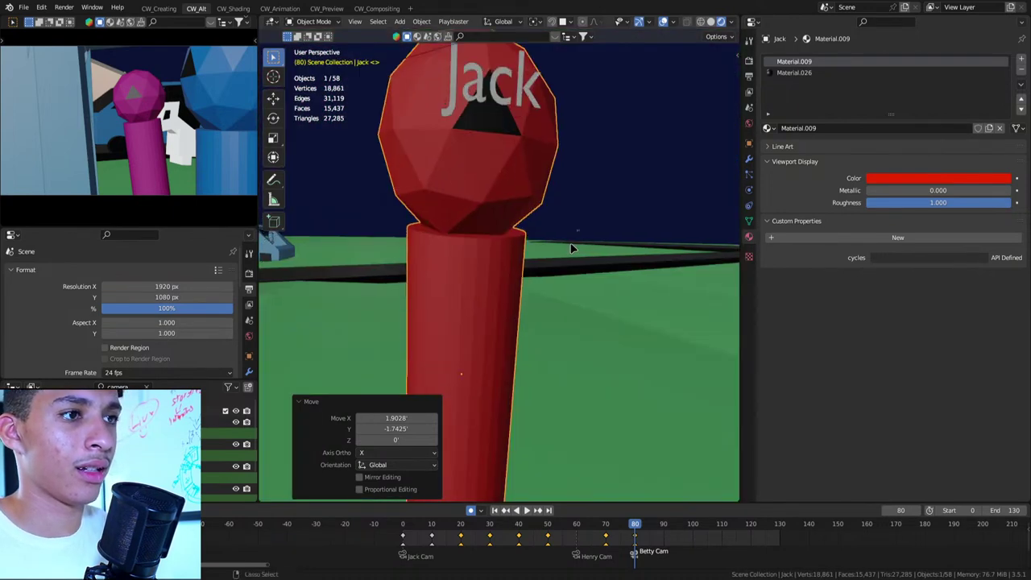
key(ctrl+alt+KP_0)
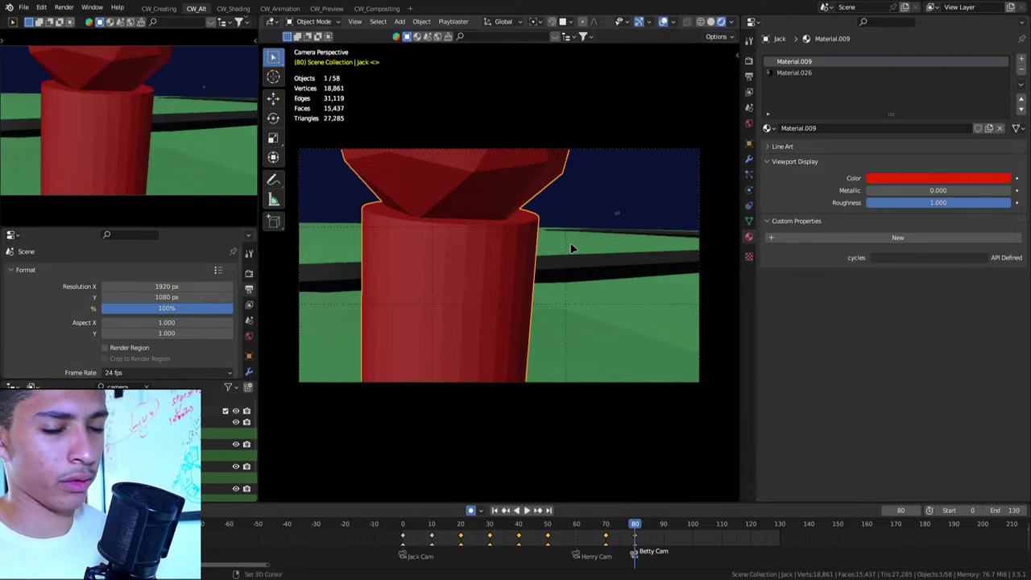
key(shift+grave)
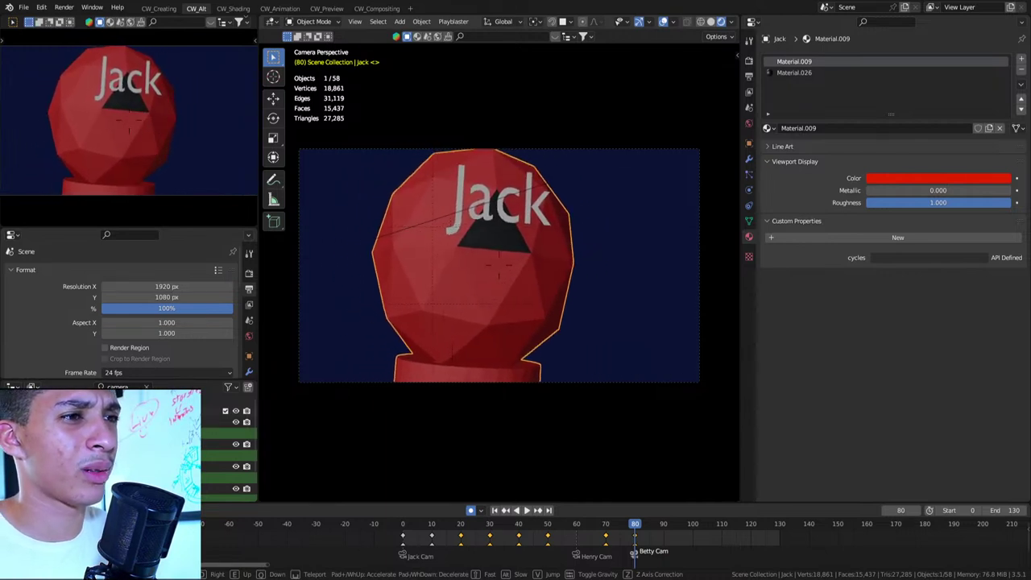
Deselect Jack's head and tint the World viewport display colour from dark blue to cyan
click(499, 266)
click(731, 207)
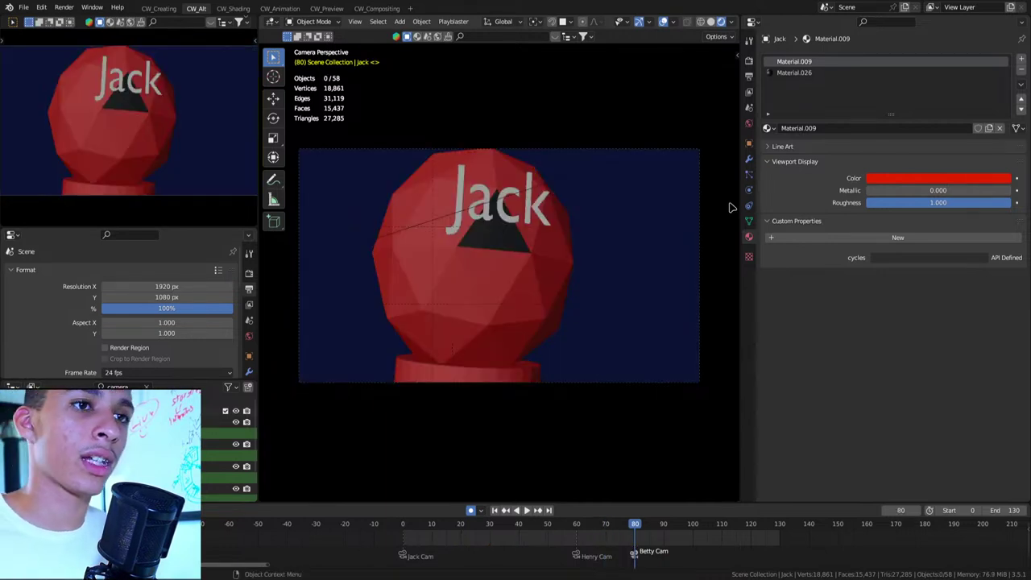
click(748, 123)
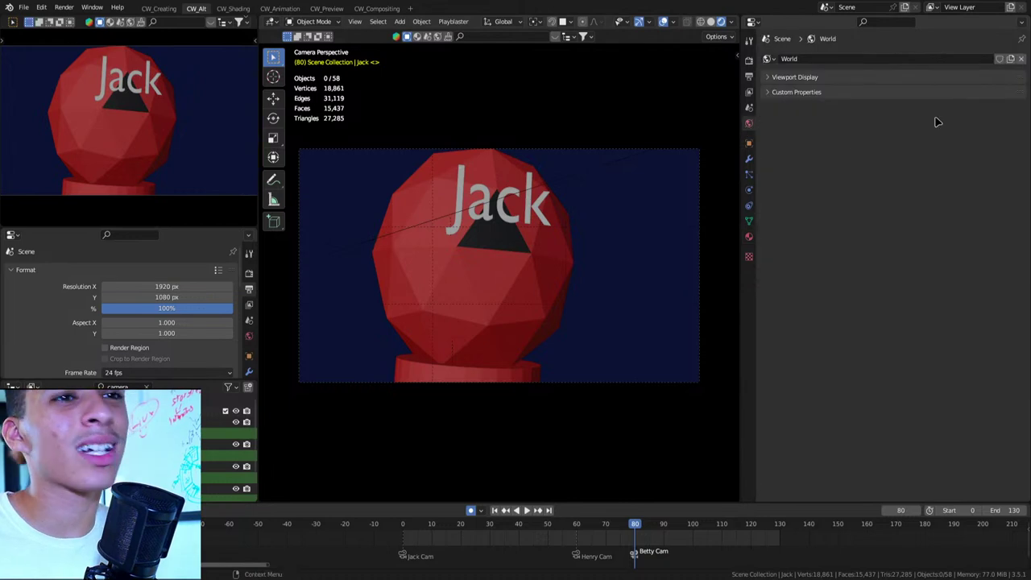
click(821, 78)
click(910, 94)
drag(959, 147, 1002, 125)
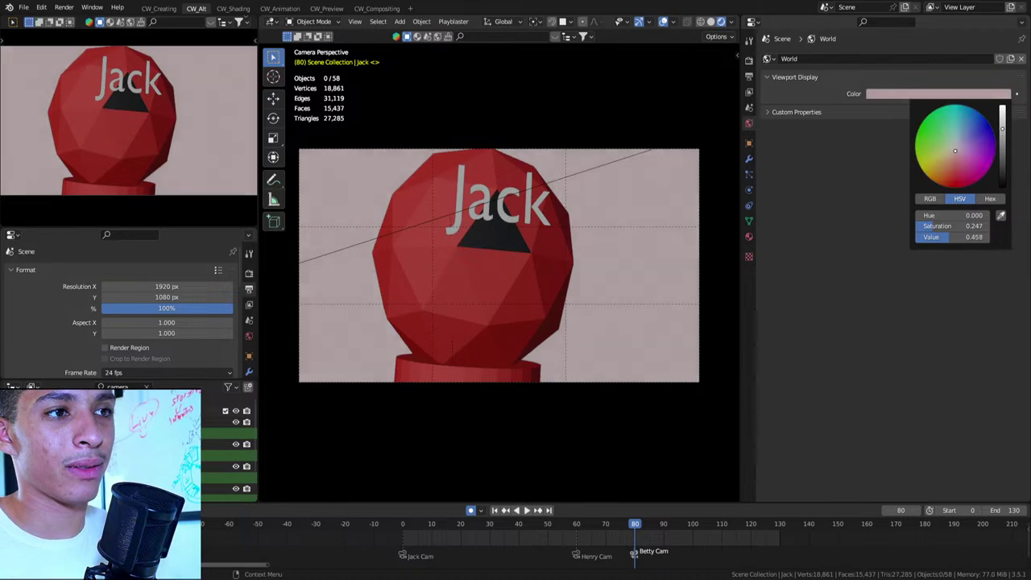
drag(956, 150, 961, 119)
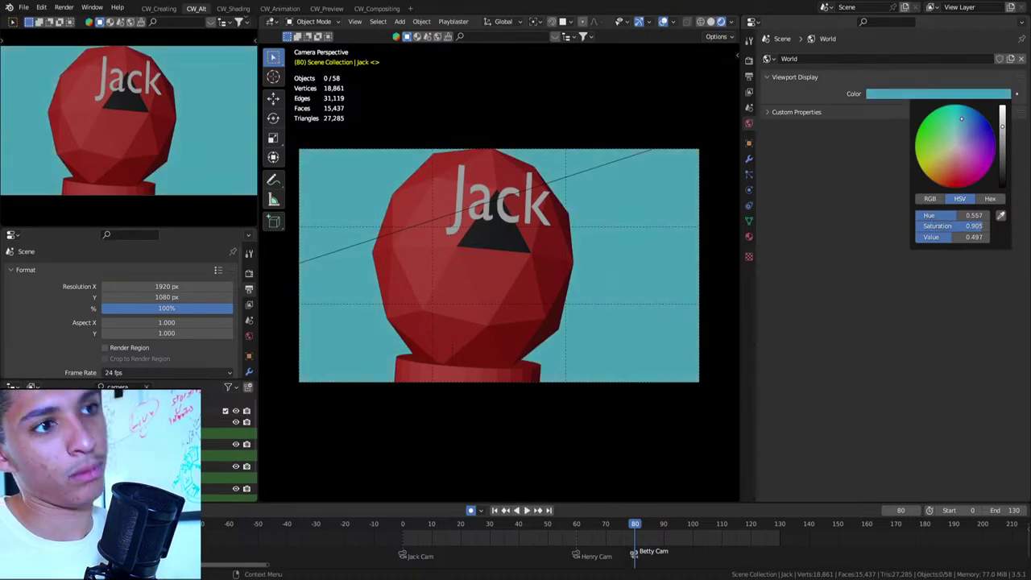
Check the frame 70 and 40 shots, then brighten the cyan background slightly
key(Down)
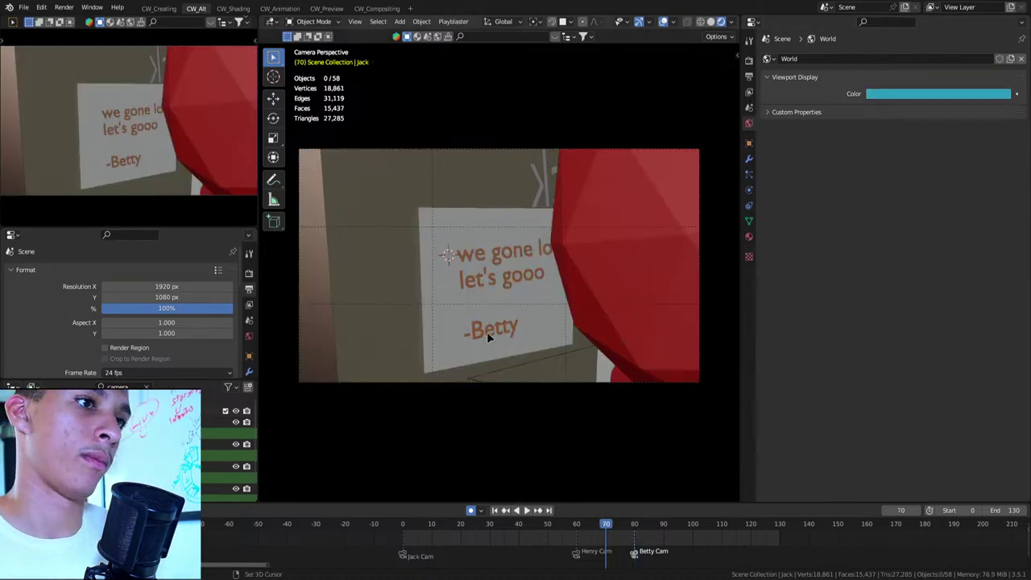
key(Down)
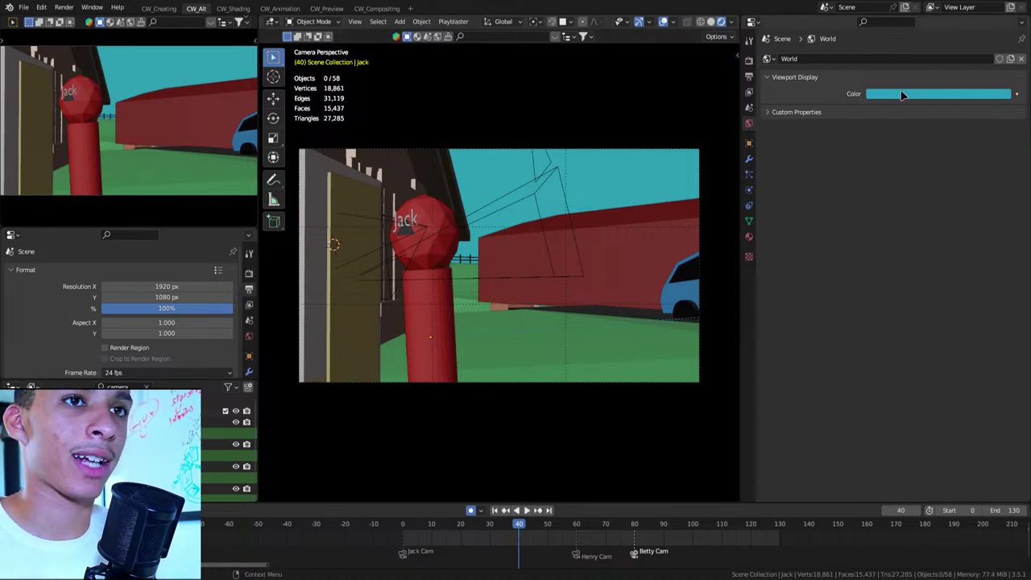
click(975, 95)
drag(1014, 127, 1014, 114)
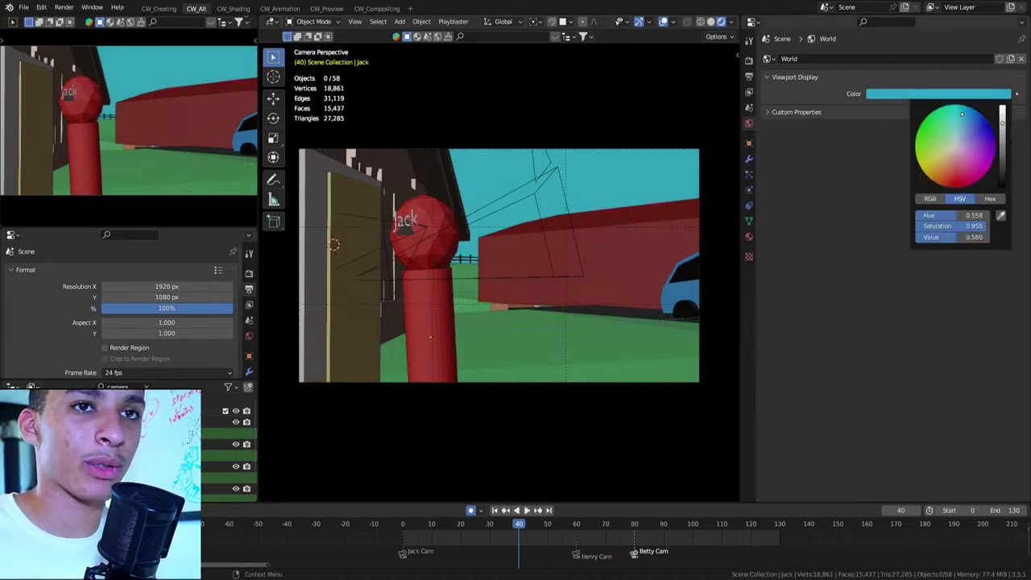
Step through the keyframes and walk-fly the frame-80 camera around Jack's head
key(Down)
key(Down)
key(Down)
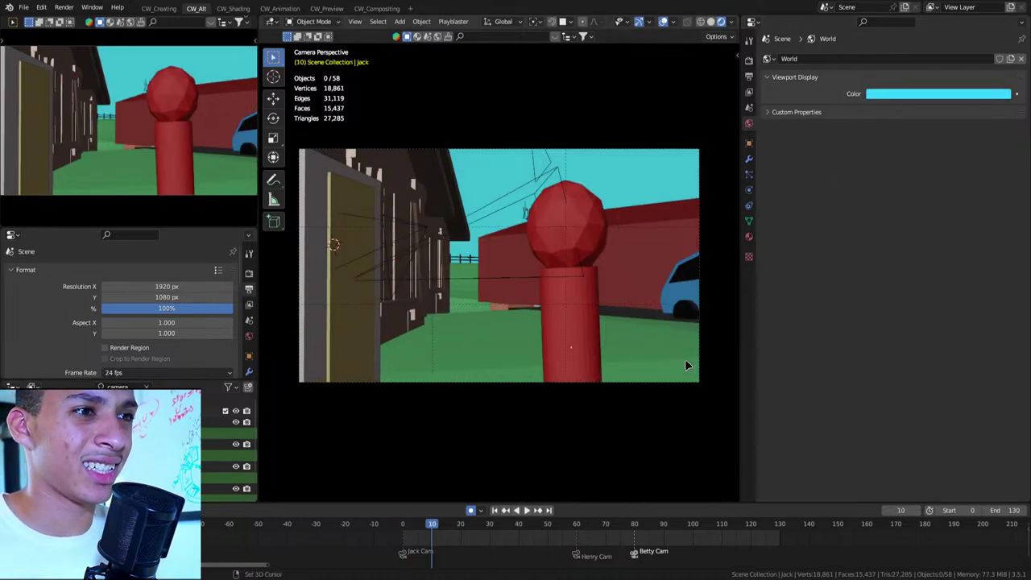
key(Up)
key(Up)
key(Up)
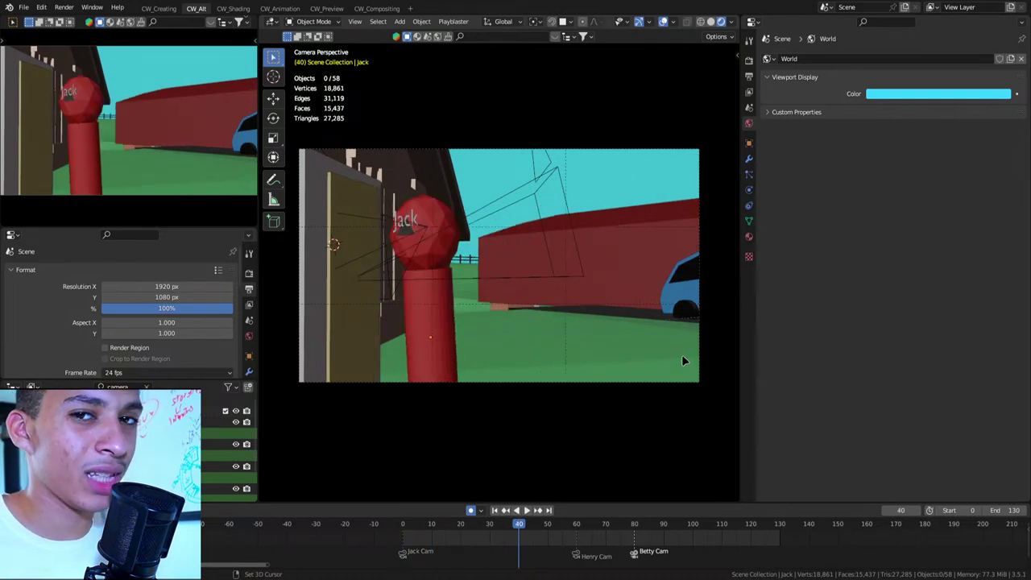
key(Up)
key(Up)
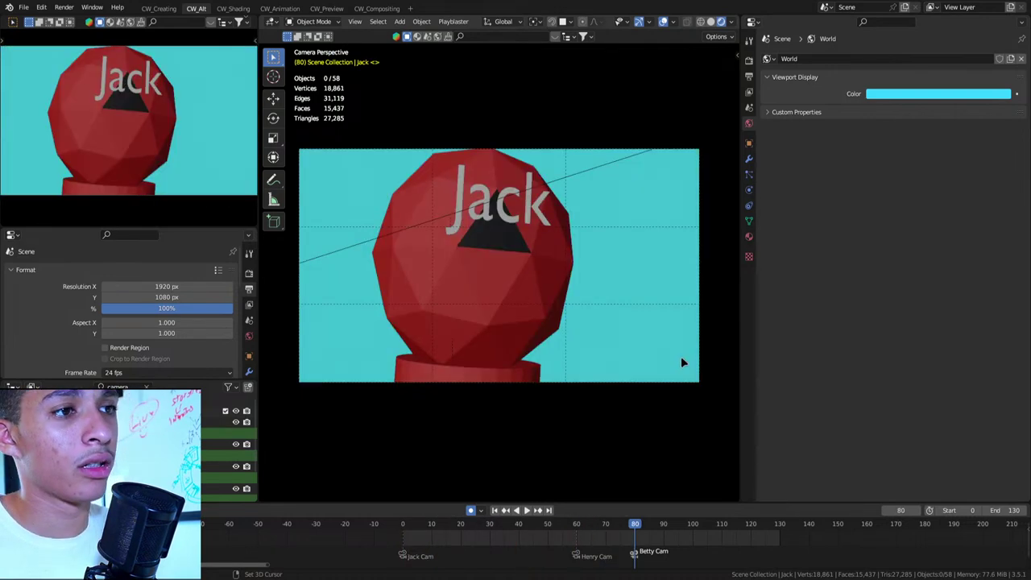
key(Down)
key(Up)
key(shift+grave)
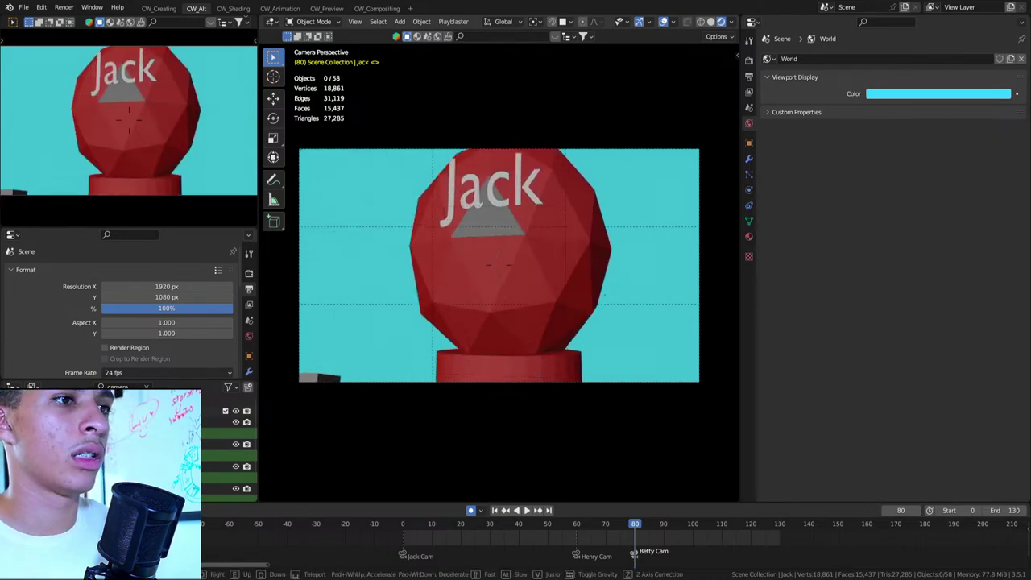
click(582, 340)
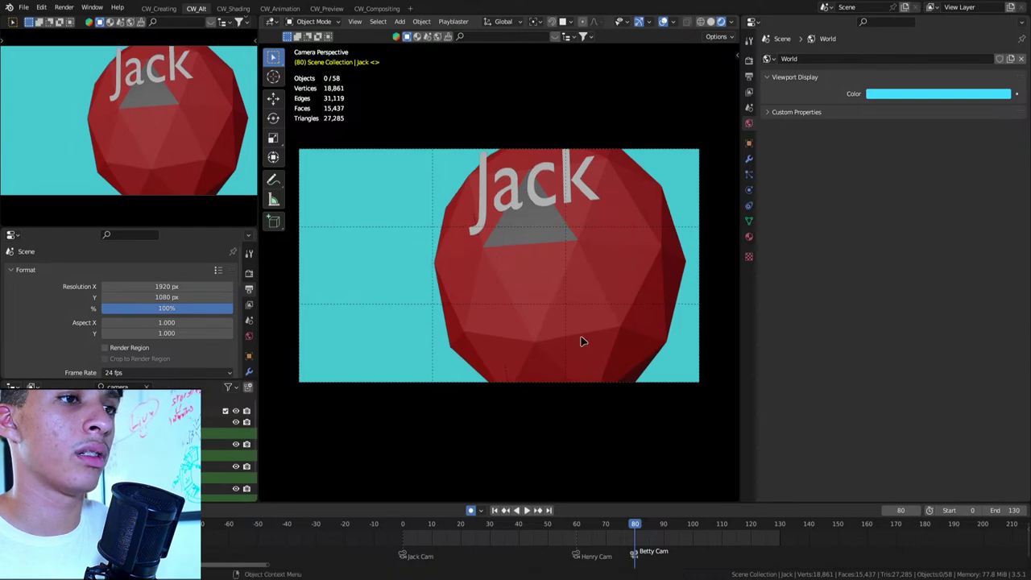
Move the frame-80 camera closer to Jack's head, then compare with frame 70
key(Down)
key(Up)
key(shift+grave)
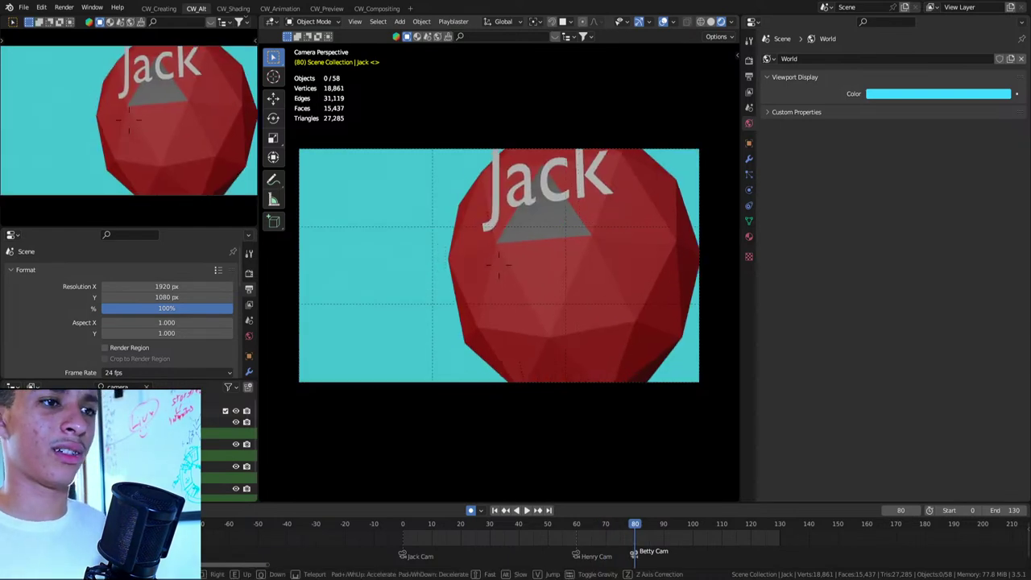
key(w)
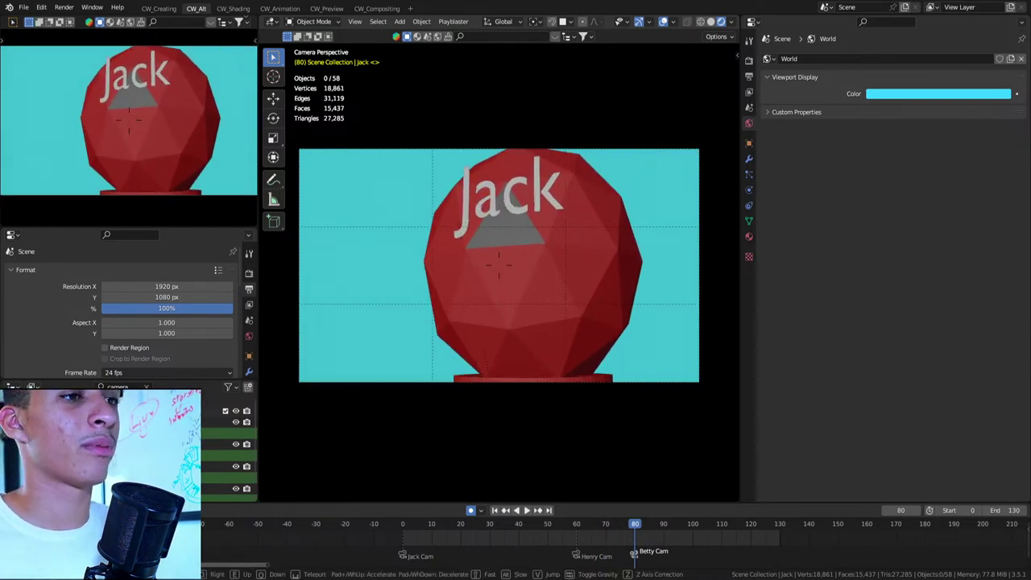
click(586, 314)
key(Down)
Select Jack's head and compare the shots at keyframes 70, 80 and 90
key(Up)
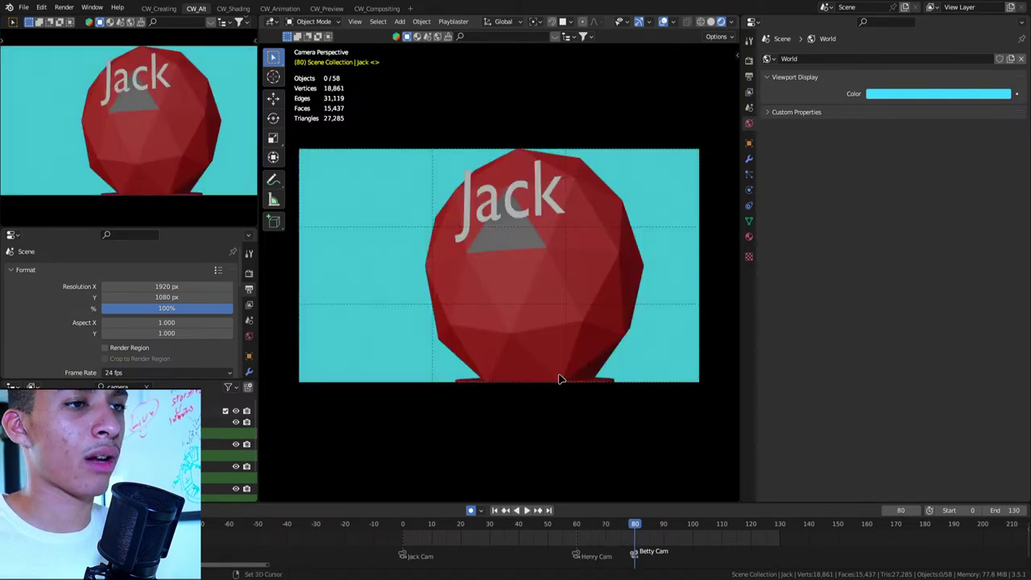
click(540, 341)
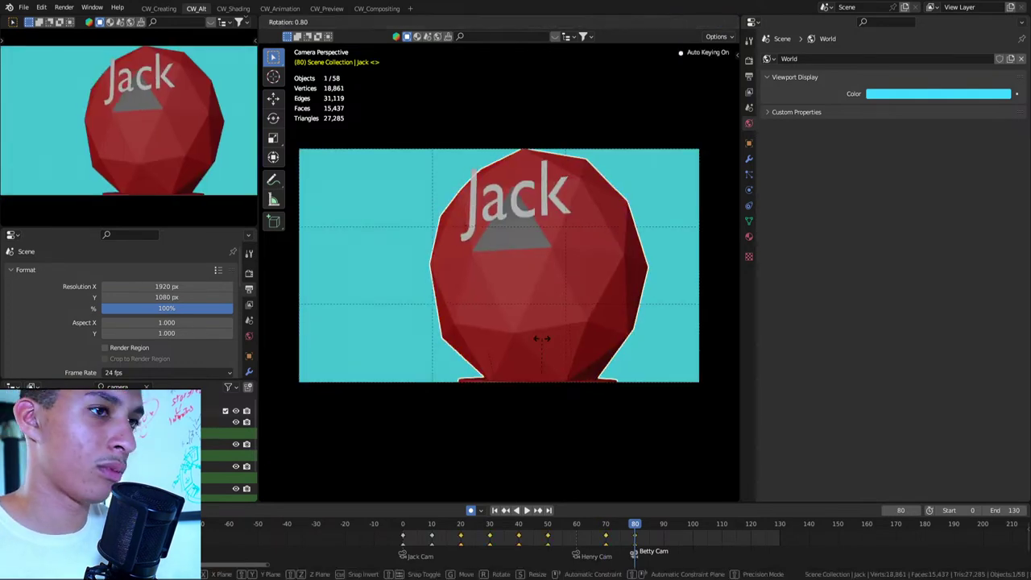
key(Down)
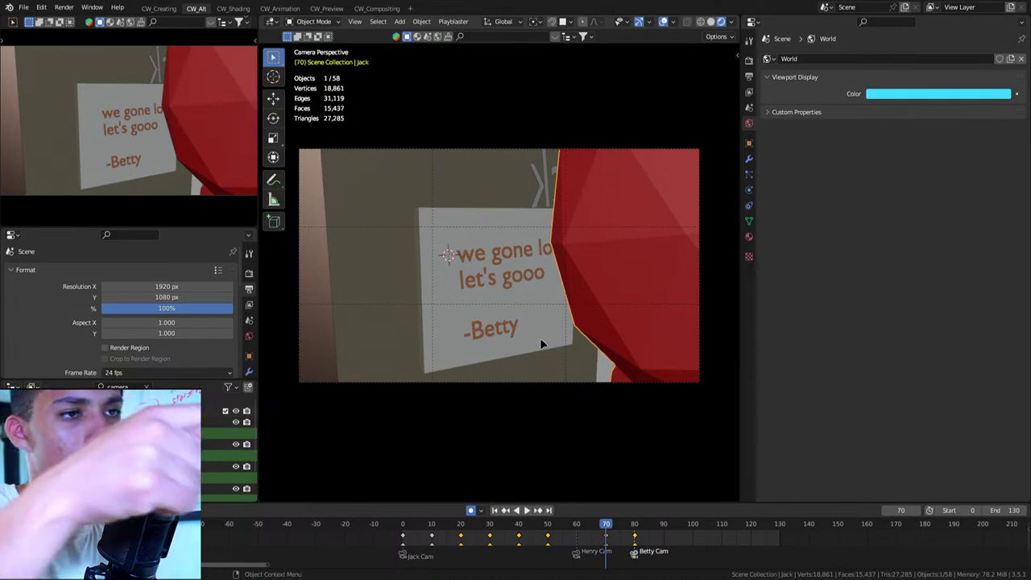
key(Up)
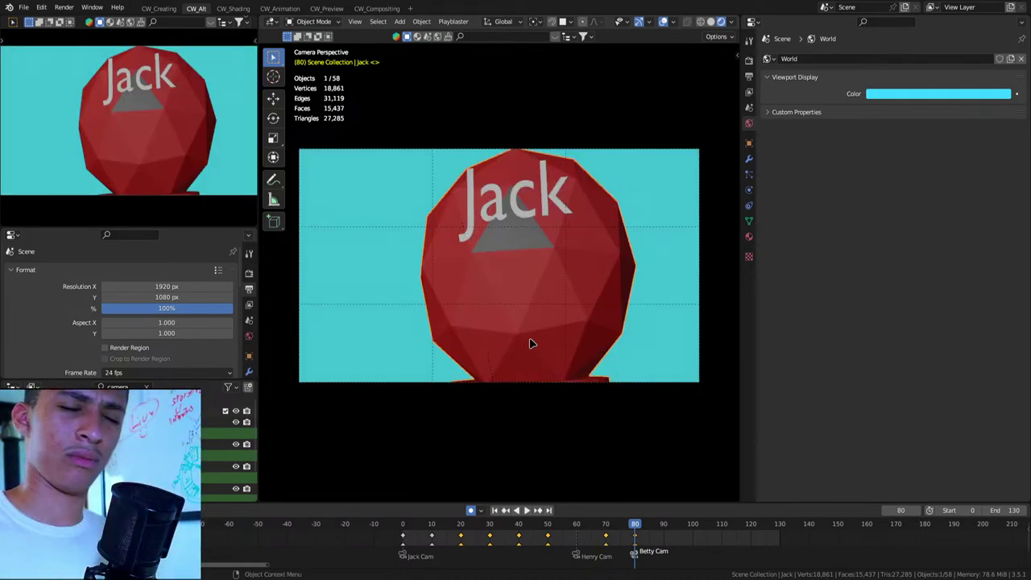
key(Up)
key(Down)
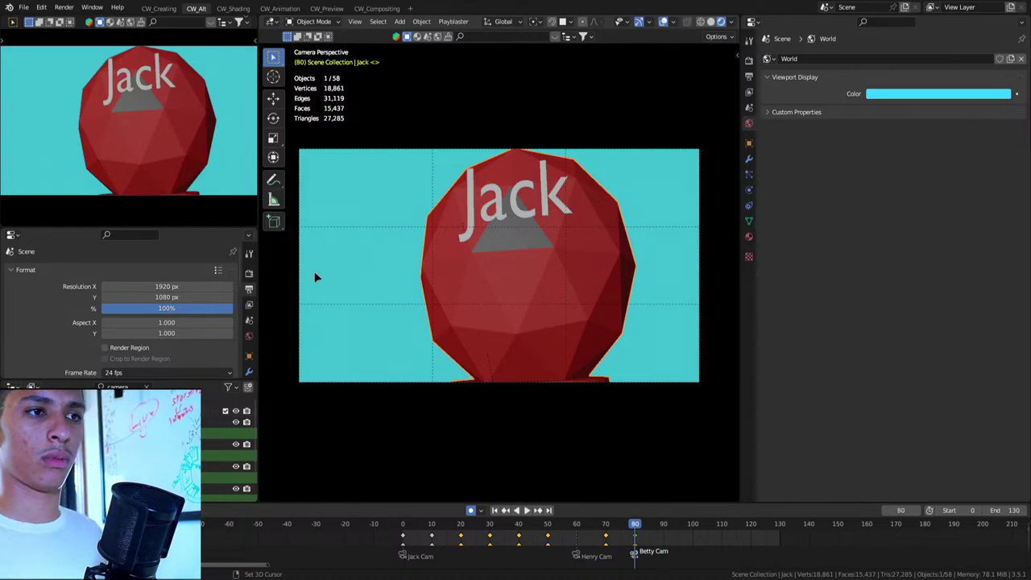
key(Down)
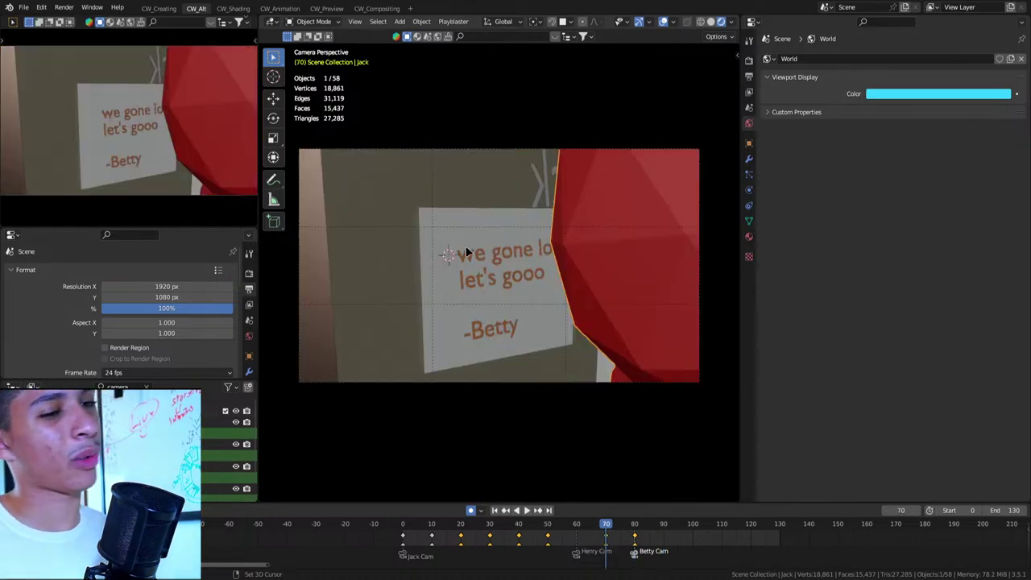
key(Up)
key(Down)
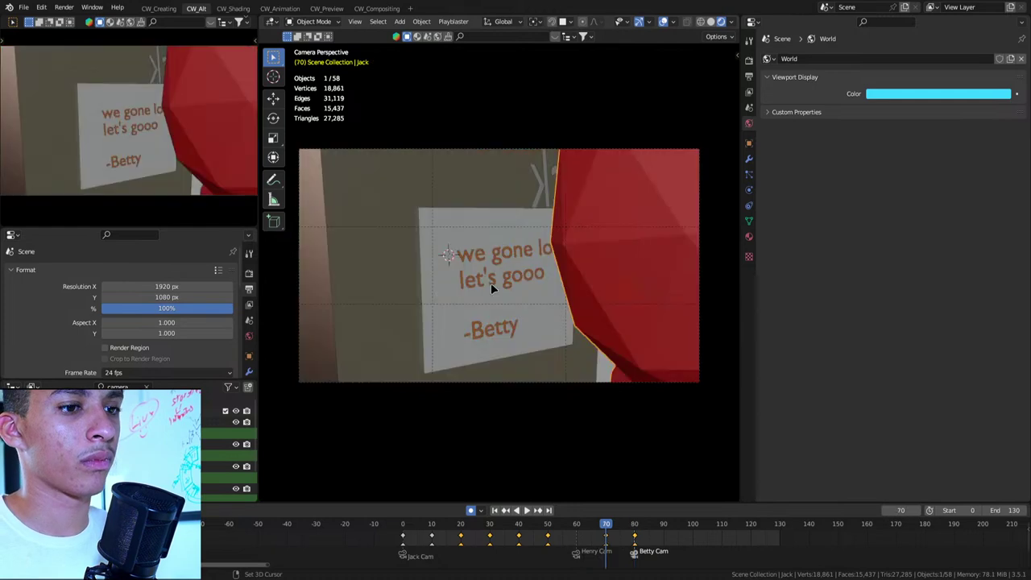
key(Up)
Pan the frame-80 camera left so Jack's head sits right of centre, comparing with frame 70
key(shift+grave)
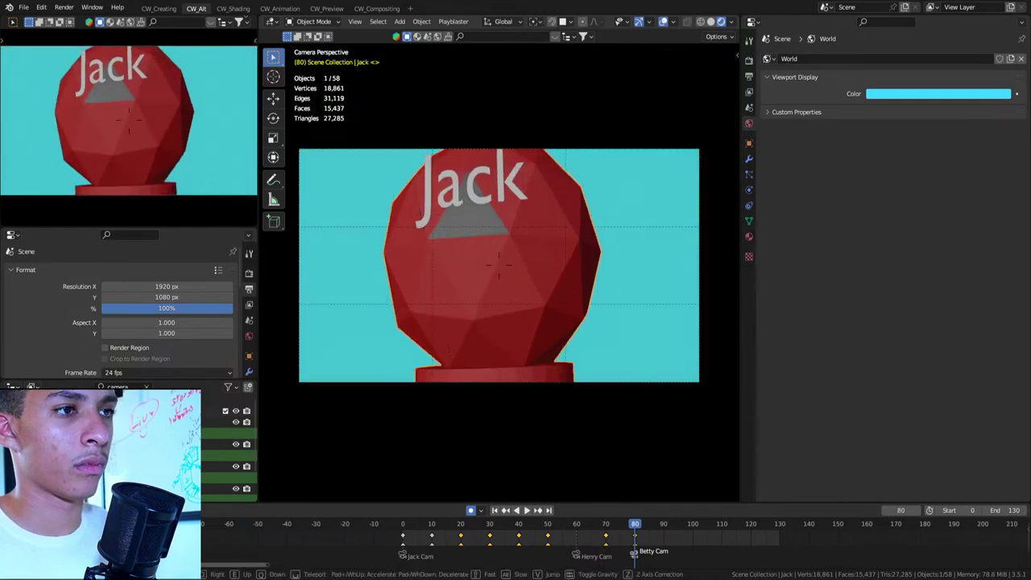
key(a)
click(494, 286)
key(Down)
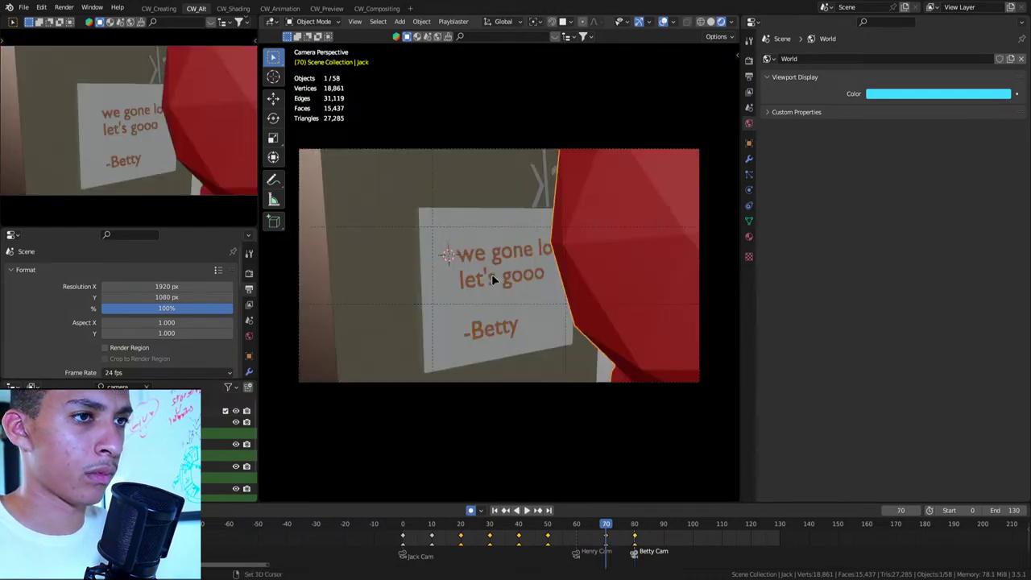
key(Up)
key(Down)
key(Up)
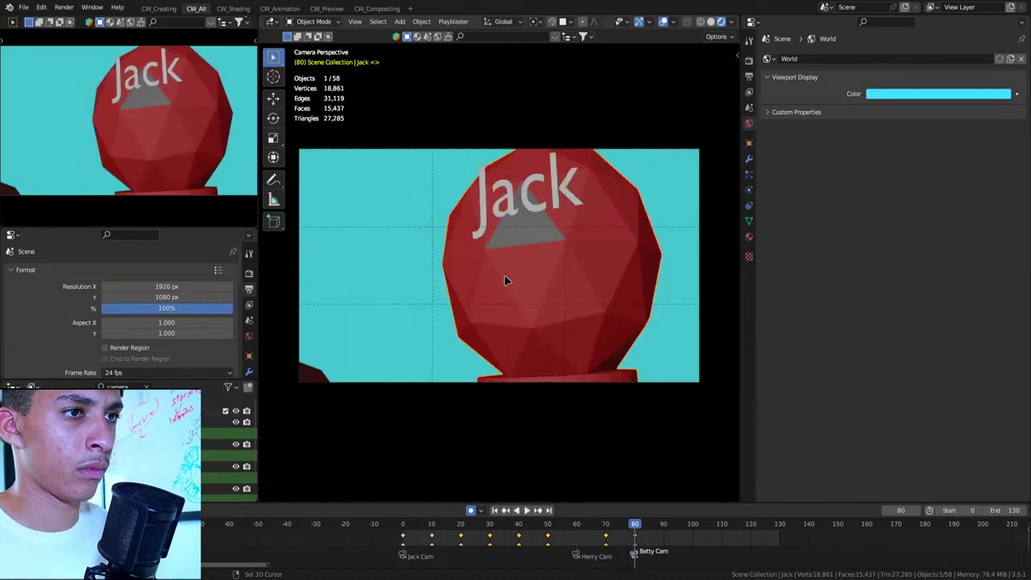
Select Jack's line 'He changed it... -- to today!' in the script
key(Down)
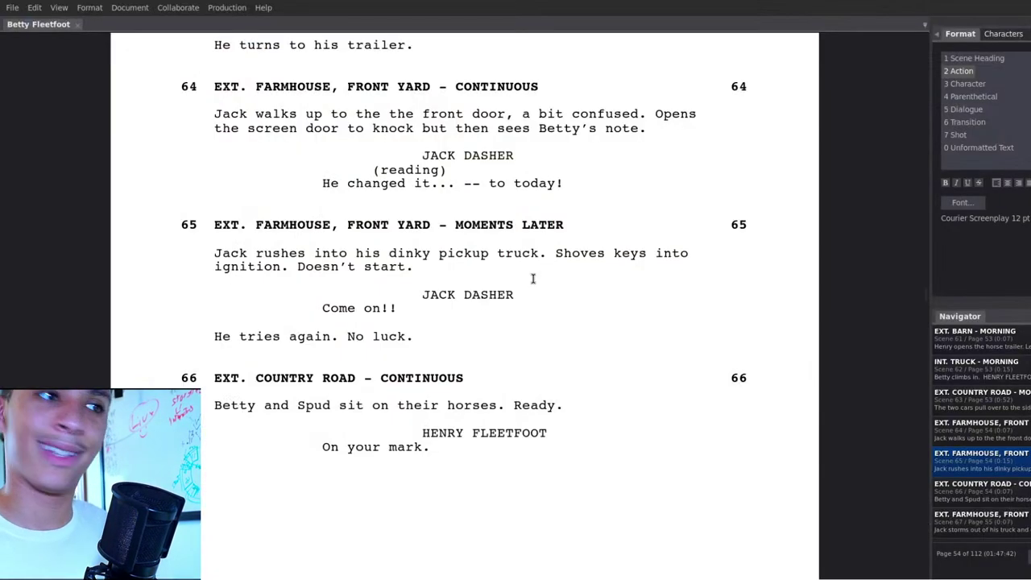
drag(331, 224, 559, 186)
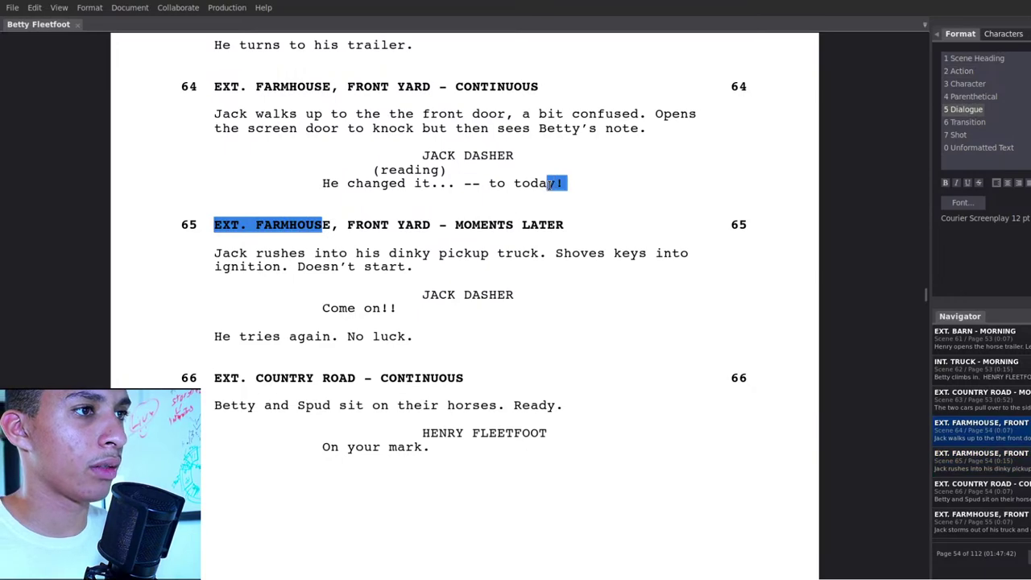
triple_click(491, 184)
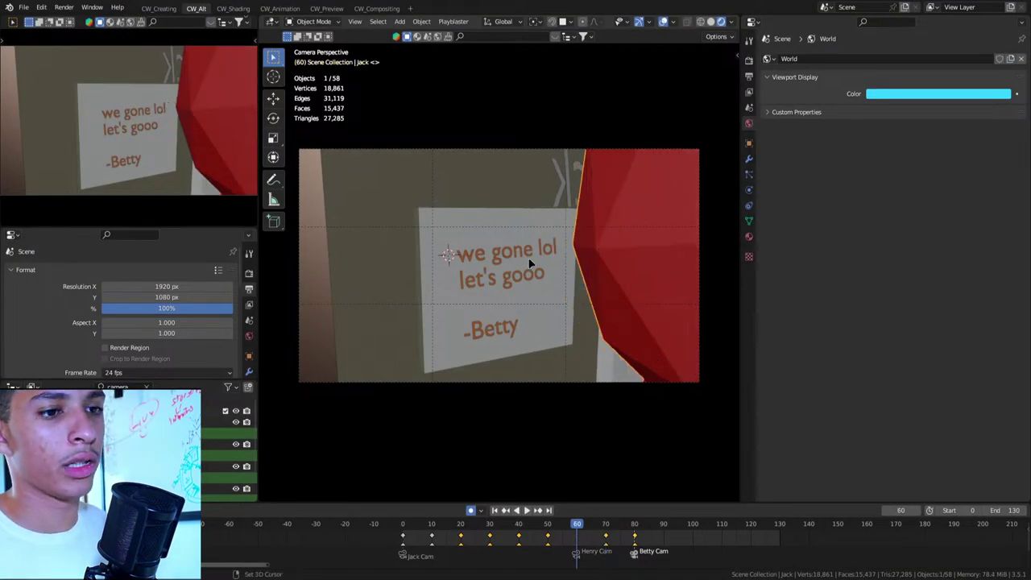
key(Up)
key(Up)
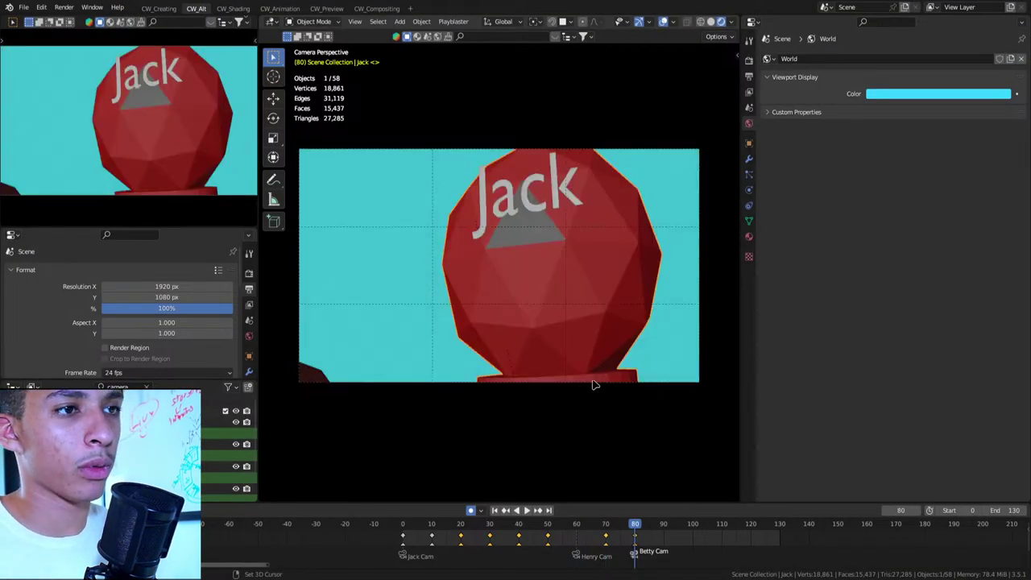
Go to frame 90 and rotate Jack's head slightly
key(Up)
key(r)
key(r)
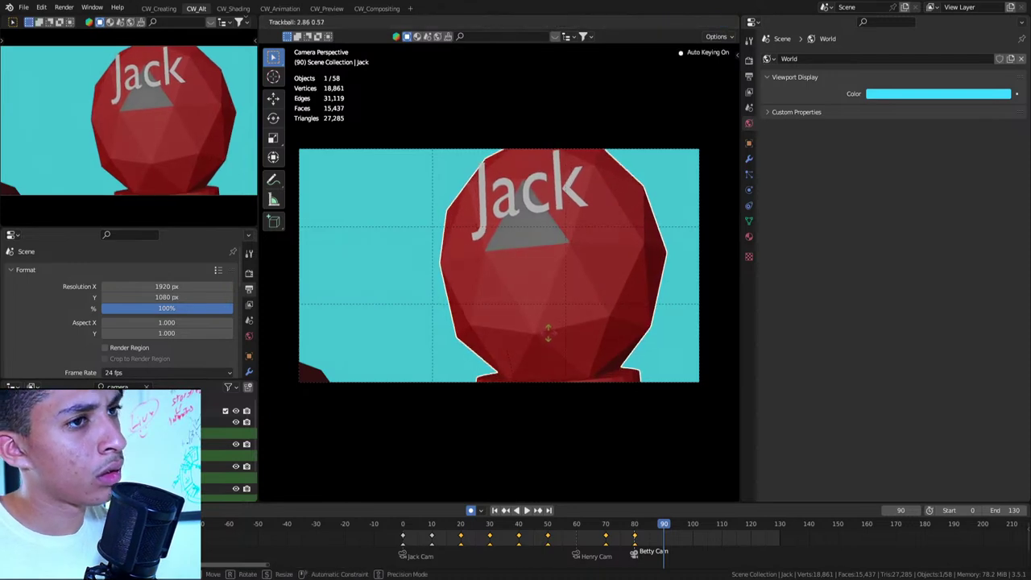
click(588, 316)
Add a frame-90 marker named 'J: He changed it... -> to today!'
key(m)
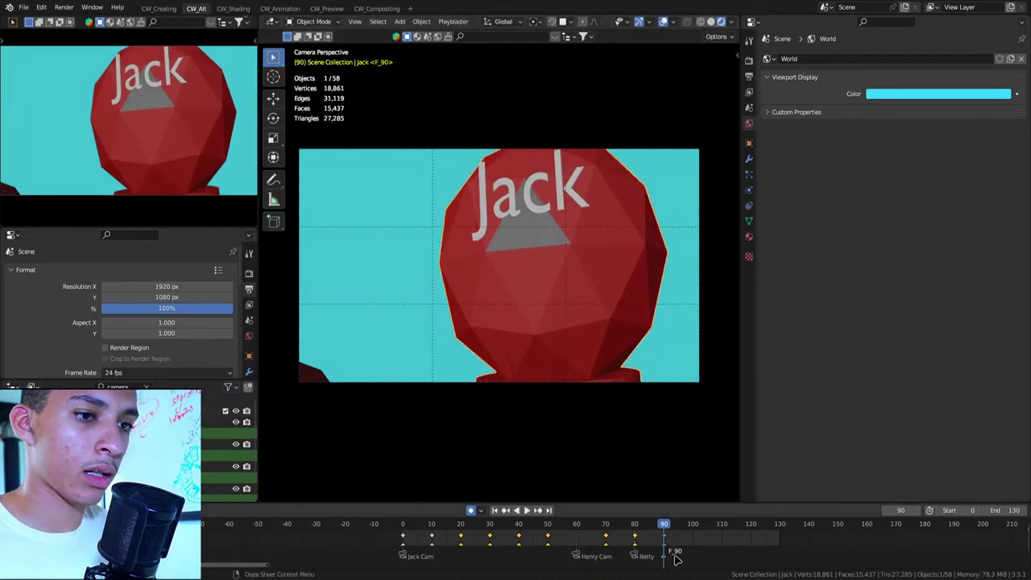
key(F2)
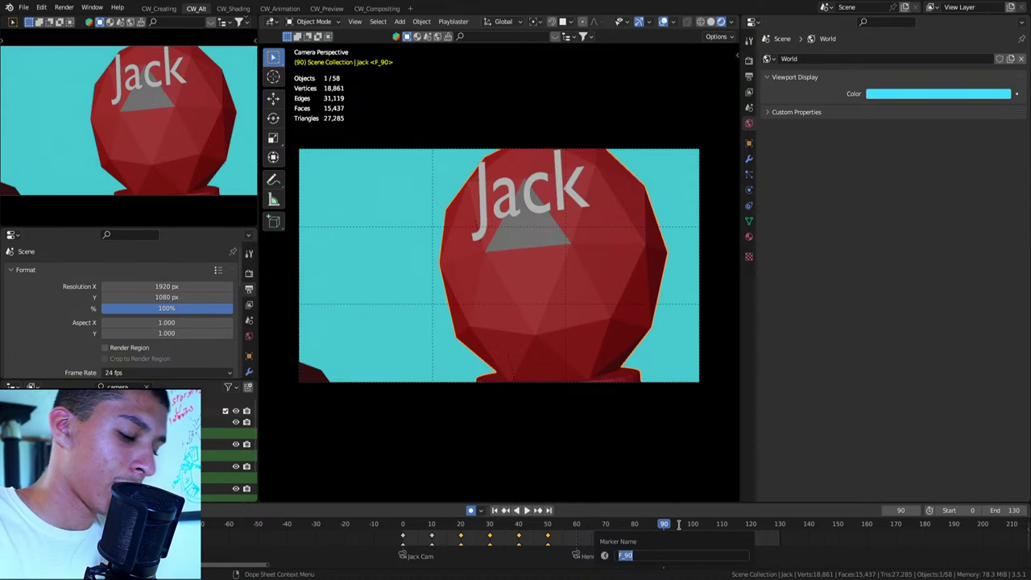
text(J: He changed it... -> to today!)
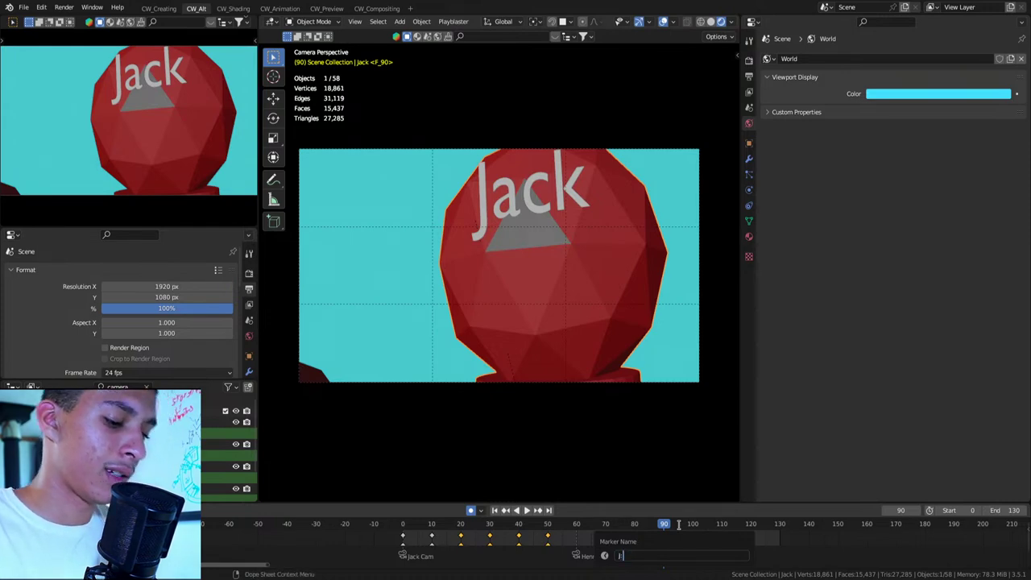
key(Return)
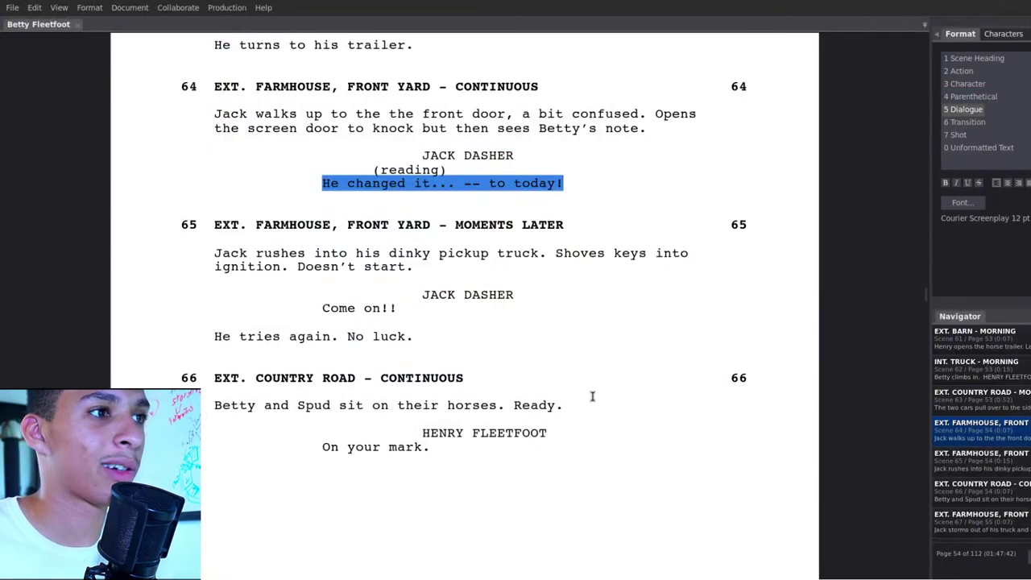
click(537, 333)
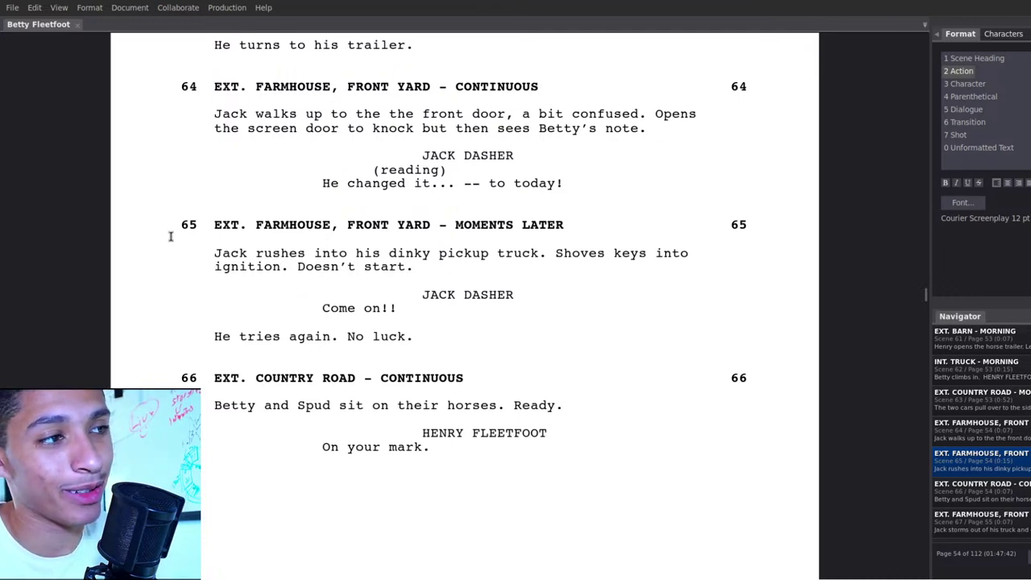
Select, then deselect, the scene 65 line 'Jack rushes into his dinky pickup truck.'
shift+click(547, 253)
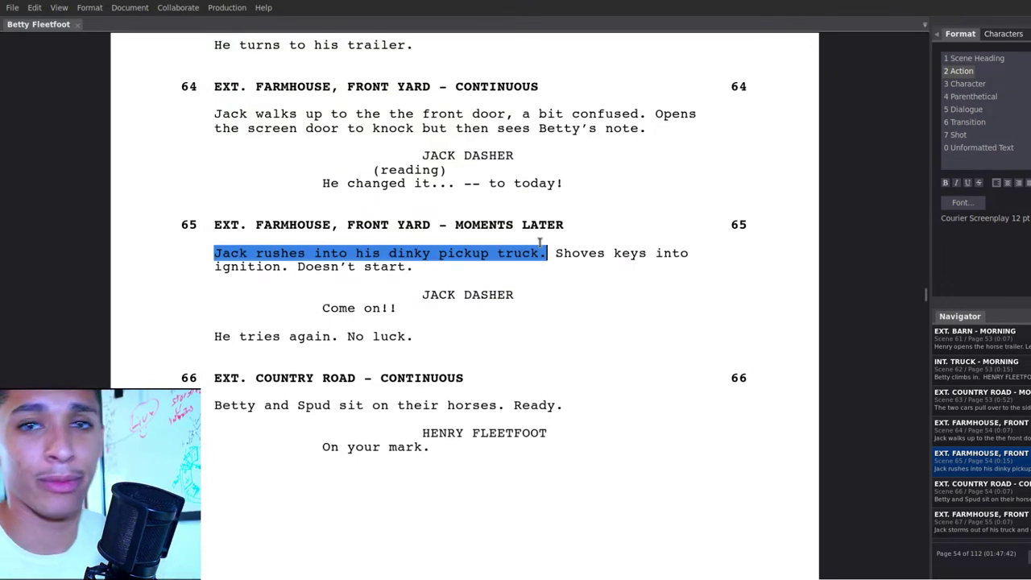
click(432, 253)
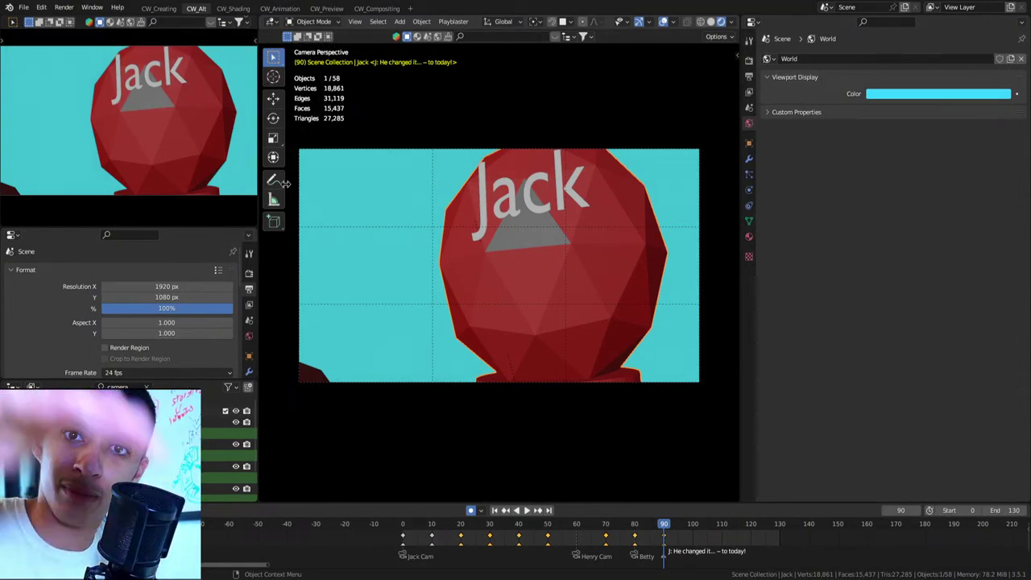
Save the file, move the playhead to frame 100, and show Output properties (frames 0–100, step 10)
key(ctrl+s)
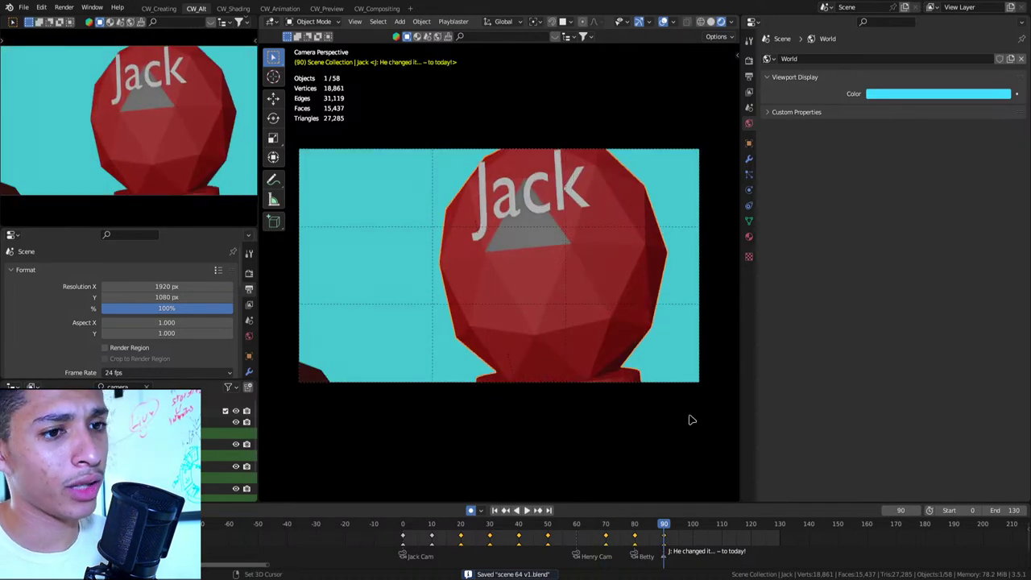
key(Up)
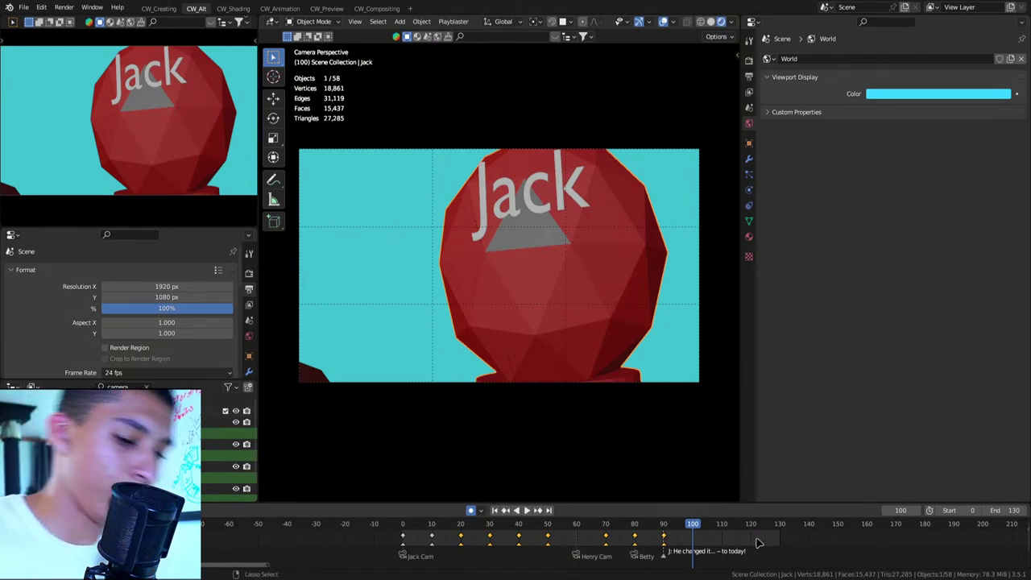
key(ctrl+s)
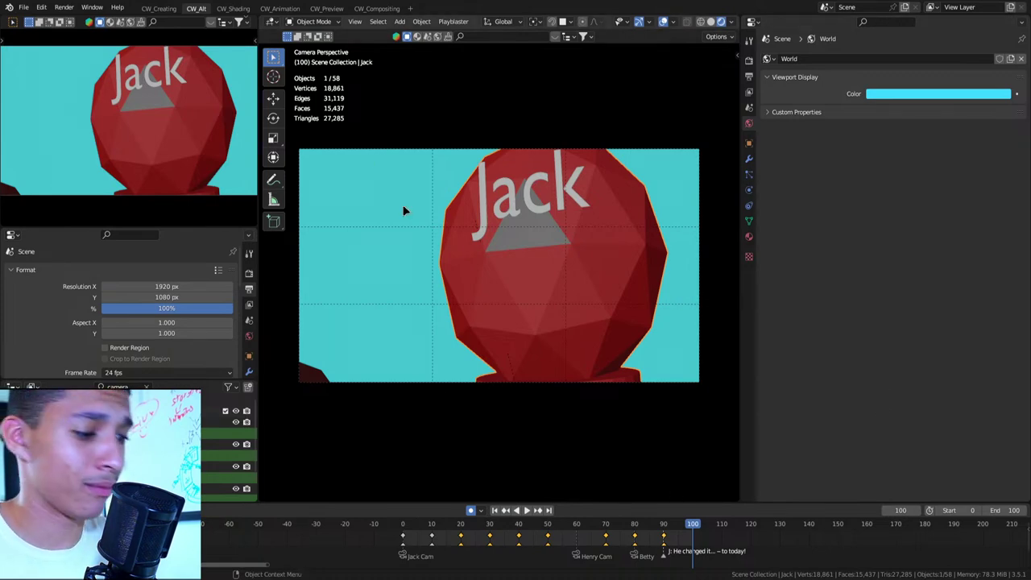
key(ctrl+s)
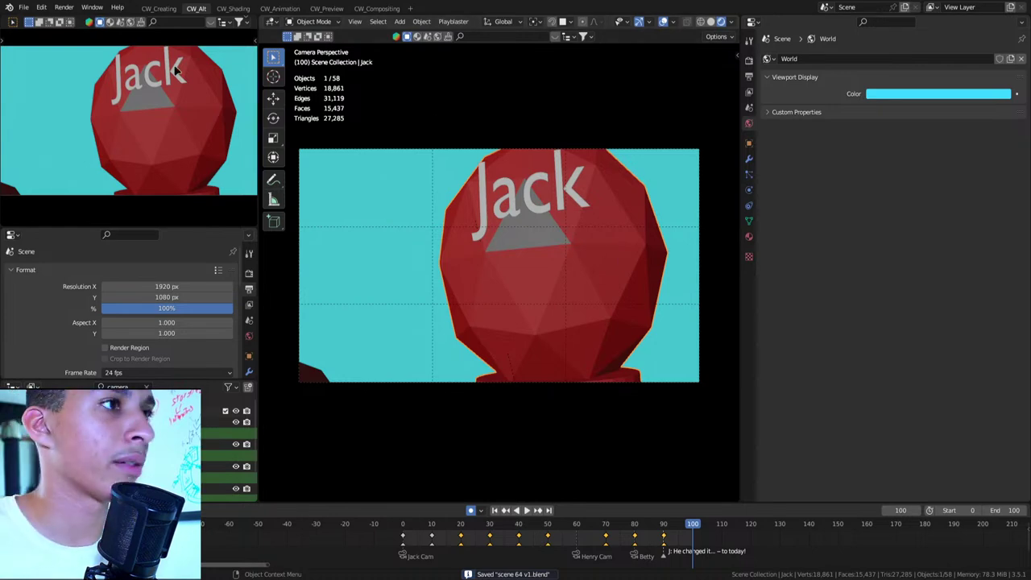
click(24, 6)
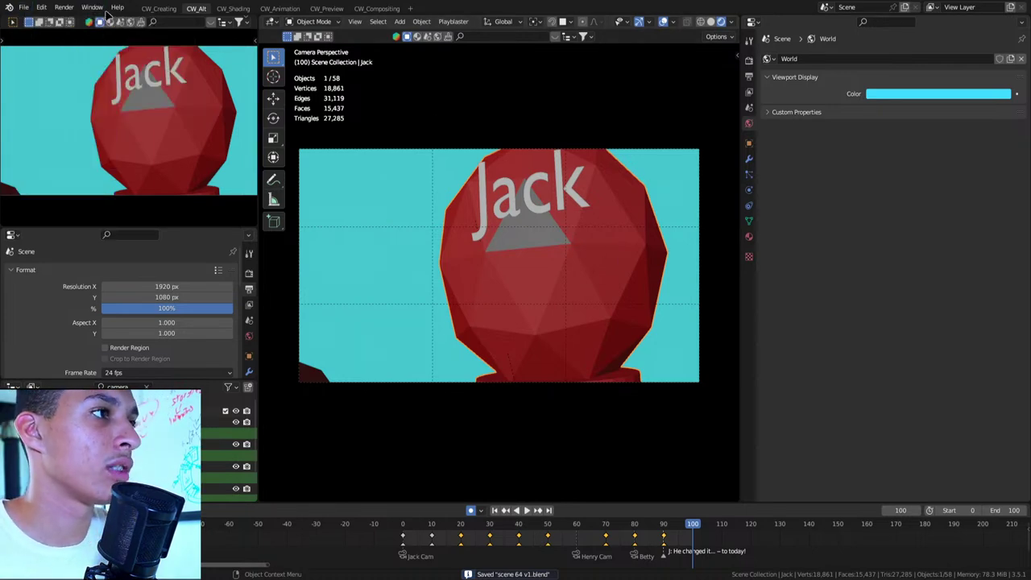
click(748, 93)
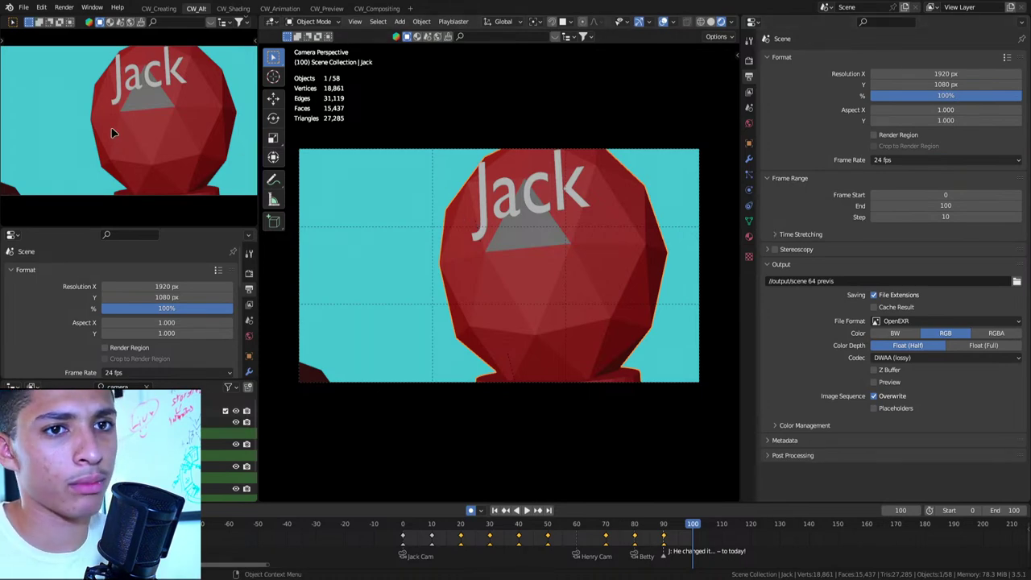
Render the animation with Render > Render Animation, save, and switch to CW_Compositing
click(63, 7)
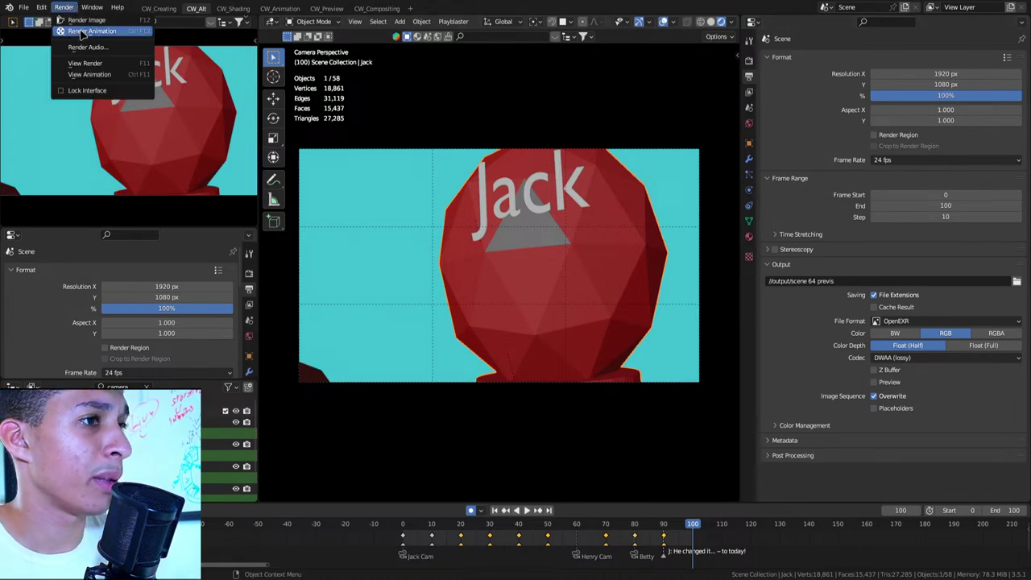
click(82, 32)
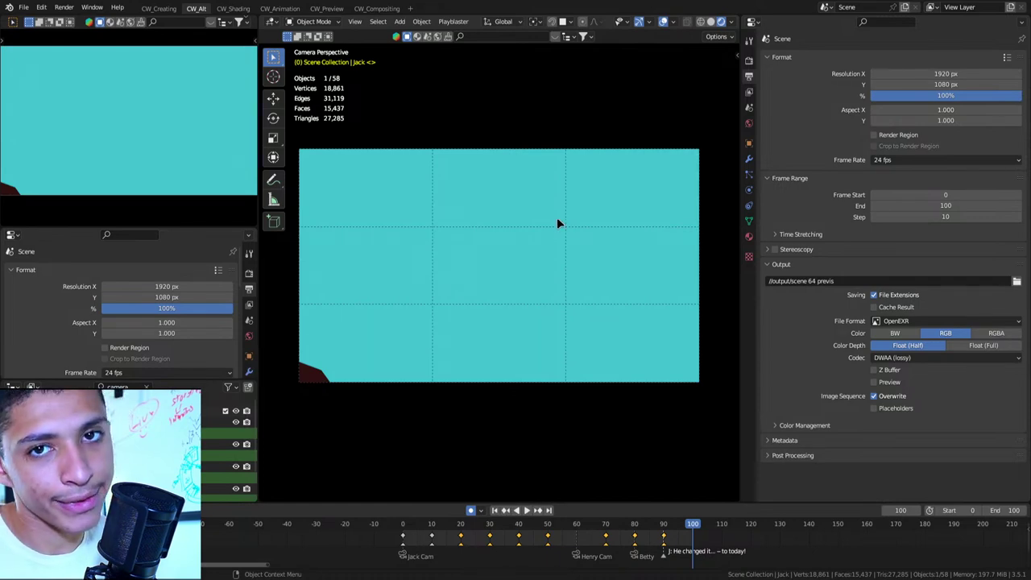
key(ctrl+s)
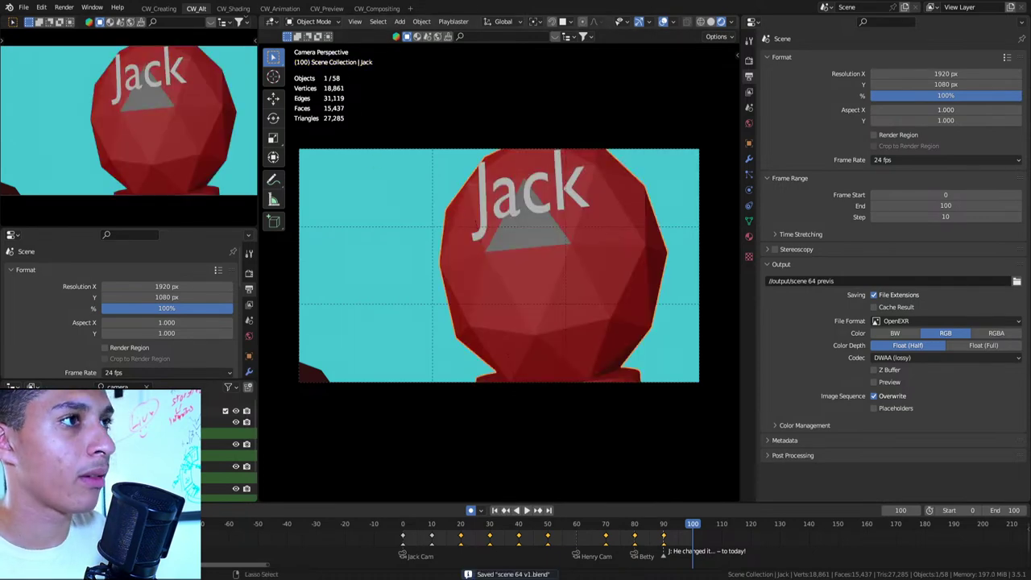
click(355, 8)
scroll(427, 249, down, 2)
Pan and zoom around the compositor's Render Layers, vignette and lens-distortion node tree
scroll(510, 281, up, 2)
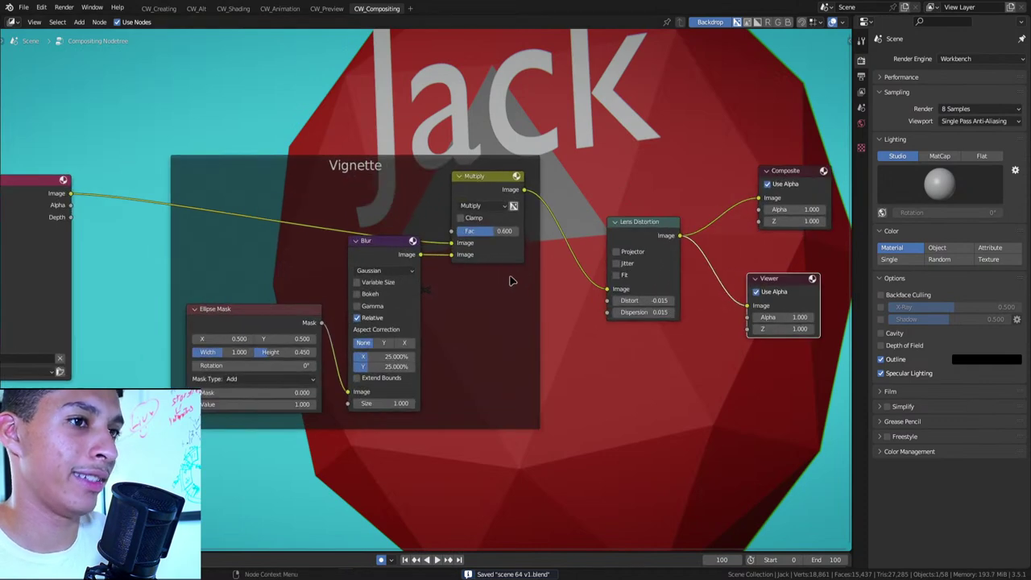
middle_drag(510, 281, 357, 272)
scroll(484, 265, up, 2)
scroll(424, 298, down, 1)
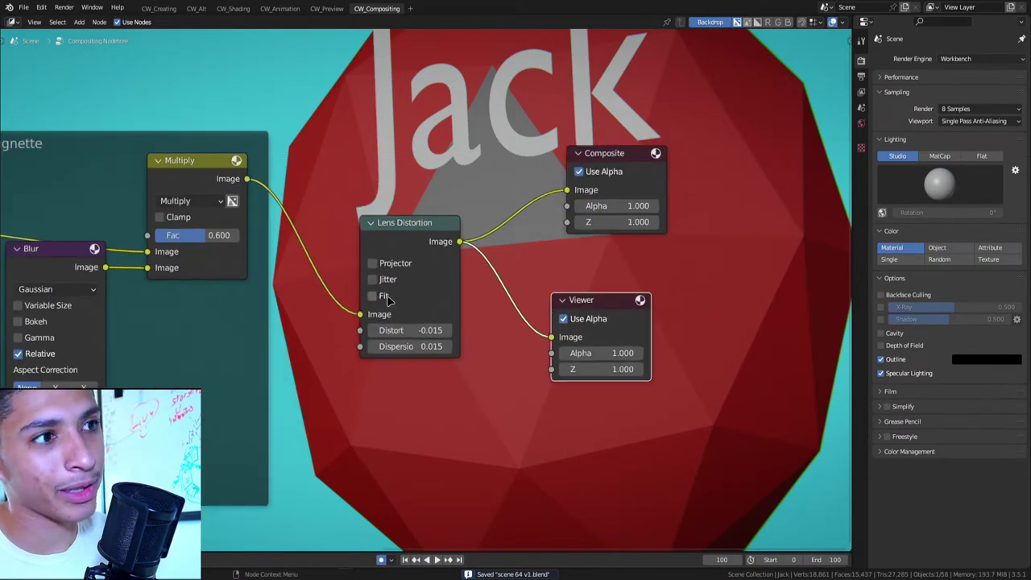
scroll(415, 305, down, 2)
scroll(419, 298, down, 2)
scroll(483, 242, down, 2)
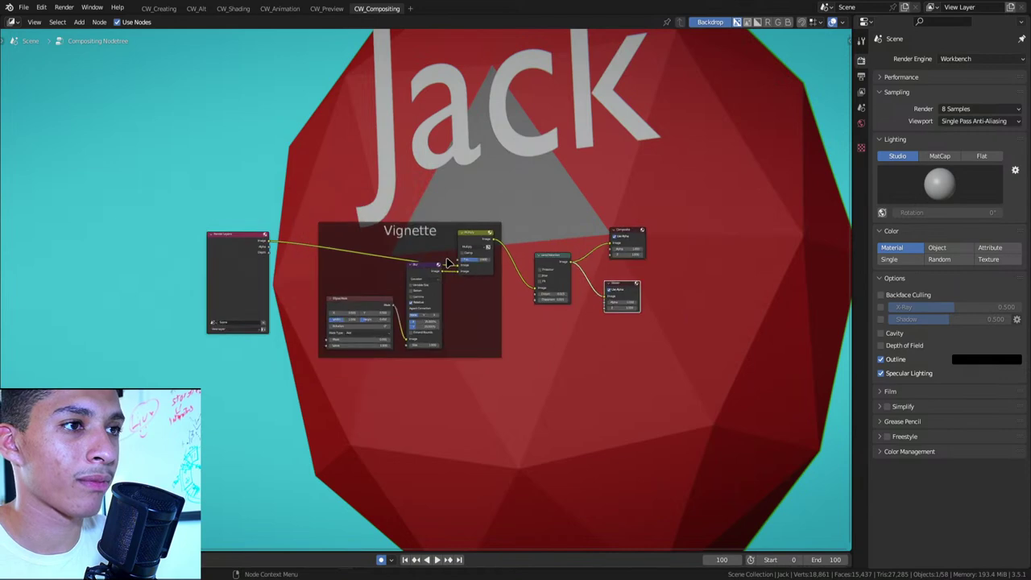
scroll(562, 143, down, 1)
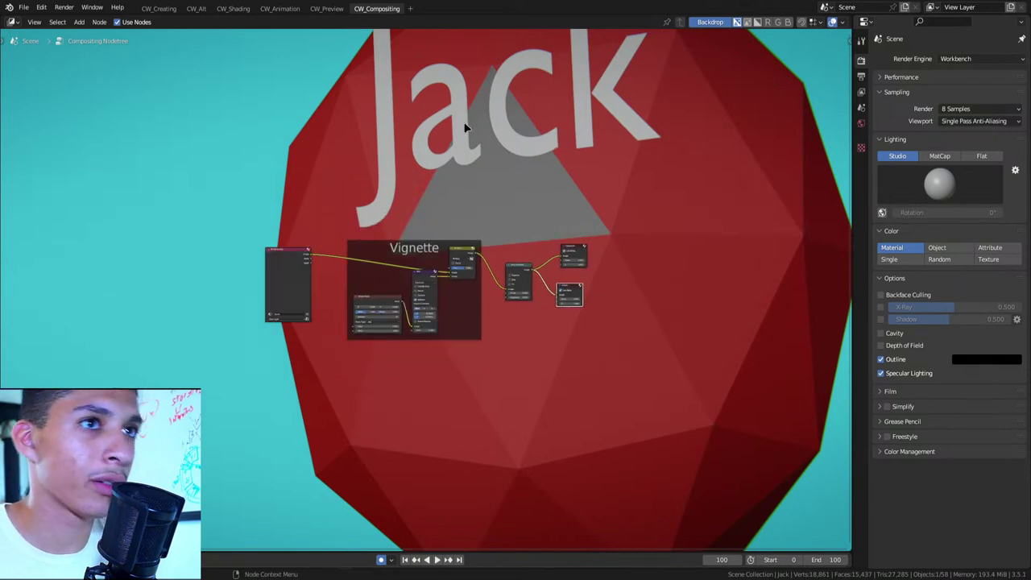
scroll(573, 260, up, 2)
scroll(573, 261, up, 1)
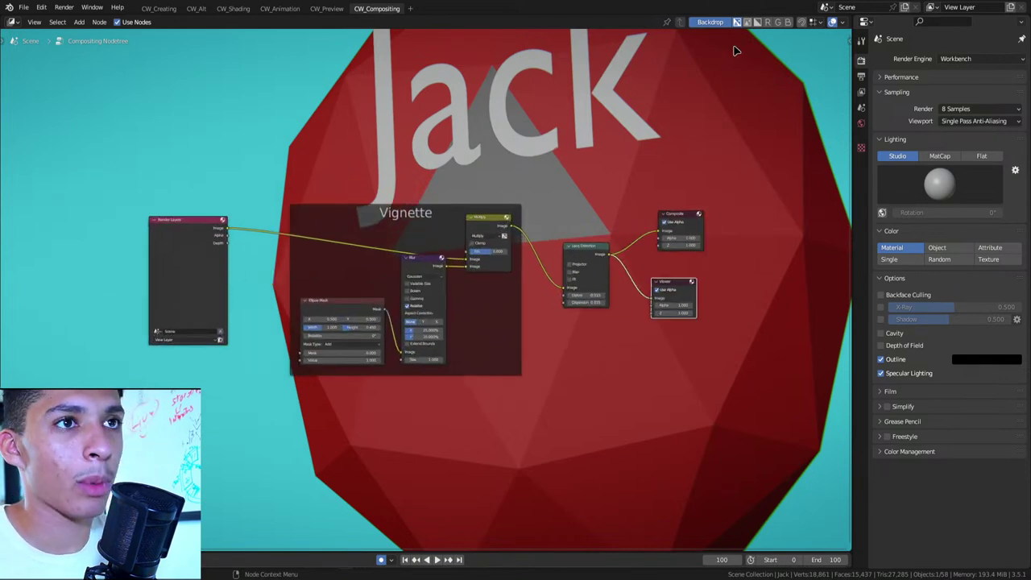
ctrl+scroll(564, 157, down, 1)
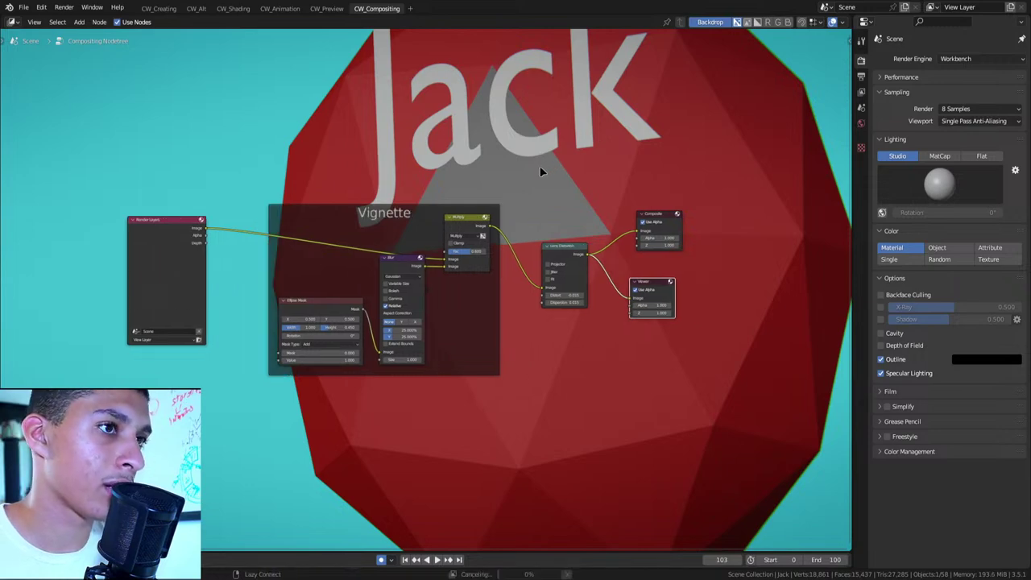
shift+scroll(482, 145, down, 3)
scroll(481, 141, up, 1)
scroll(481, 142, up, 1)
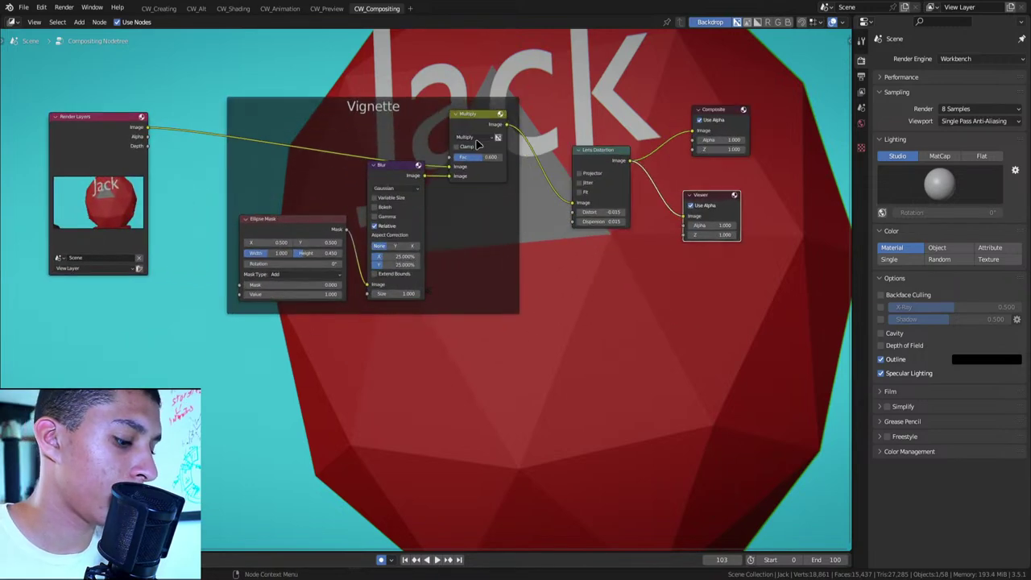
scroll(455, 118, down, 1)
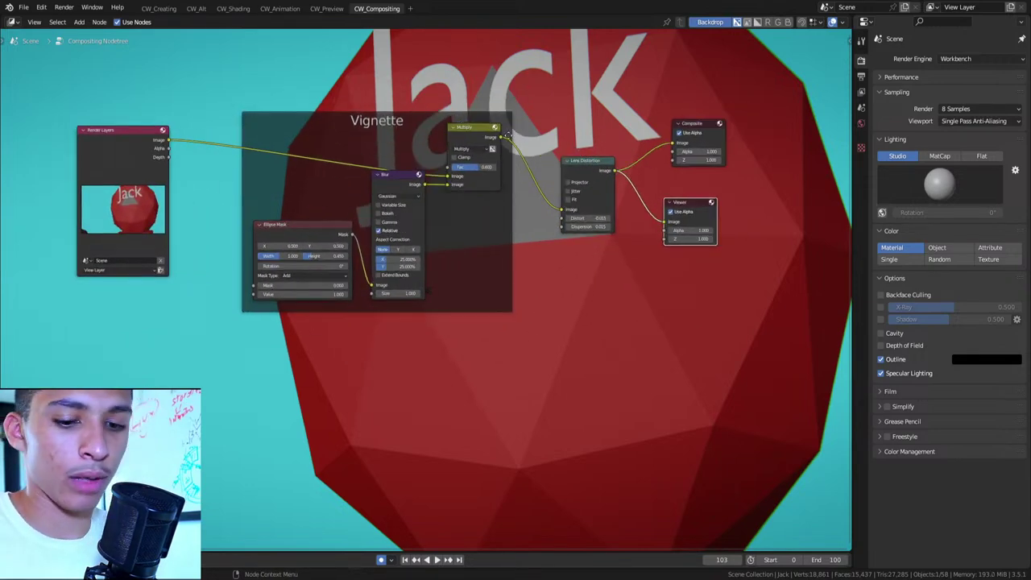
scroll(508, 133, down, 1)
scroll(508, 134, down, 1)
scroll(508, 134, up, 1)
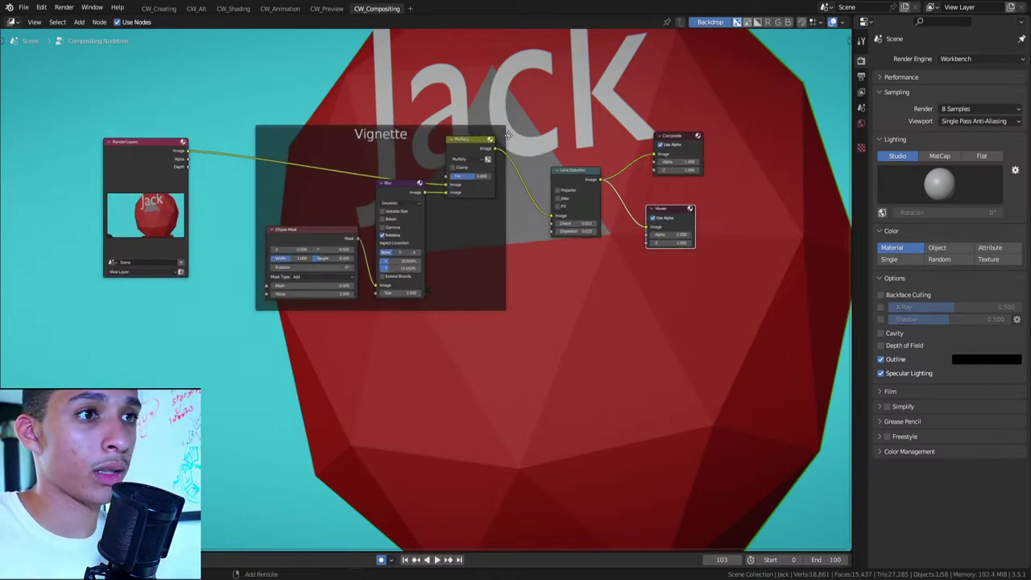
middle_drag(645, 74, 640, 82)
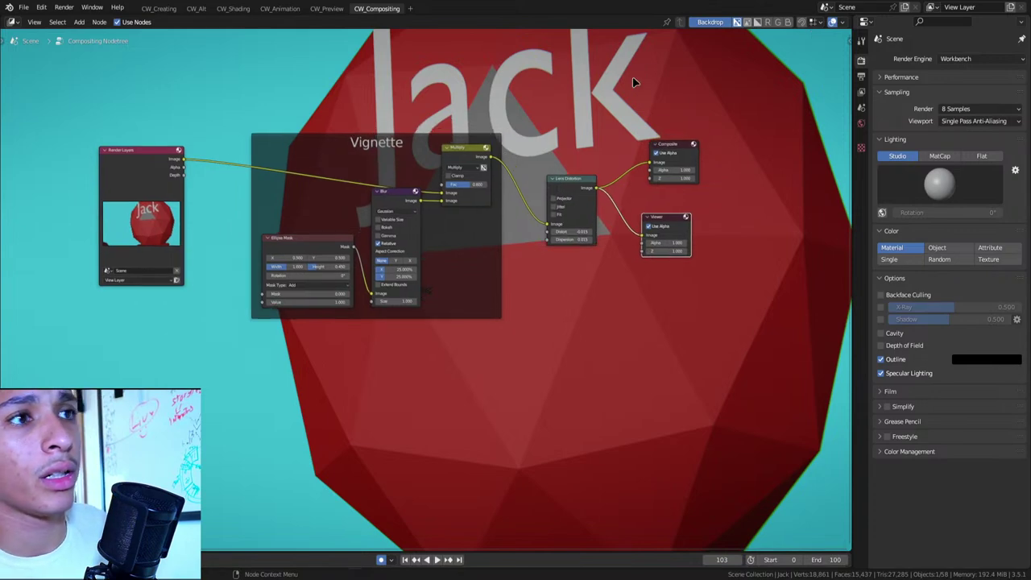
shift+scroll(430, 78, down, 1)
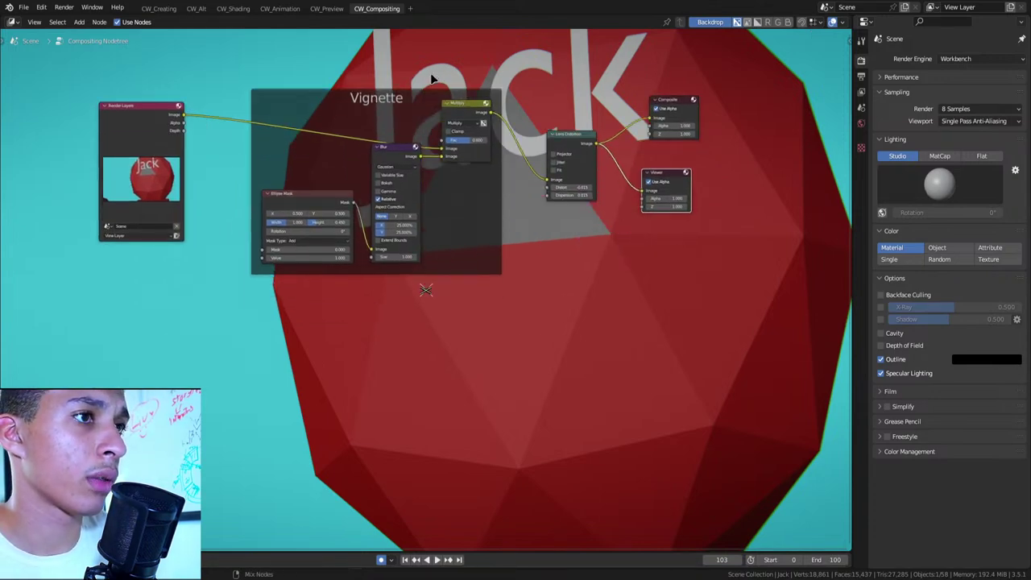
Return to the CW_Creating workspace and save the project as 'scene 65 v1.blend'
click(160, 9)
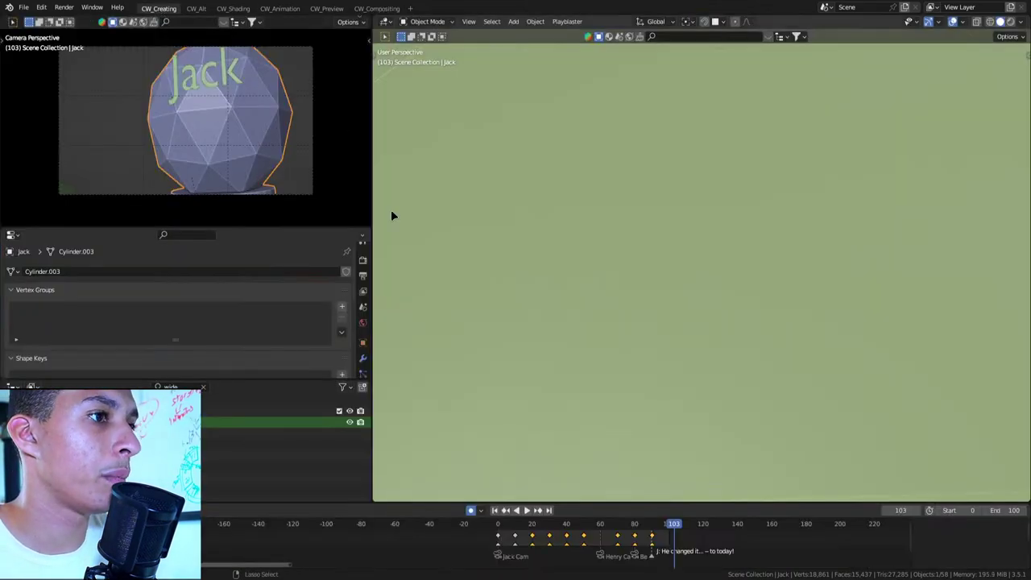
key(ctrl+s)
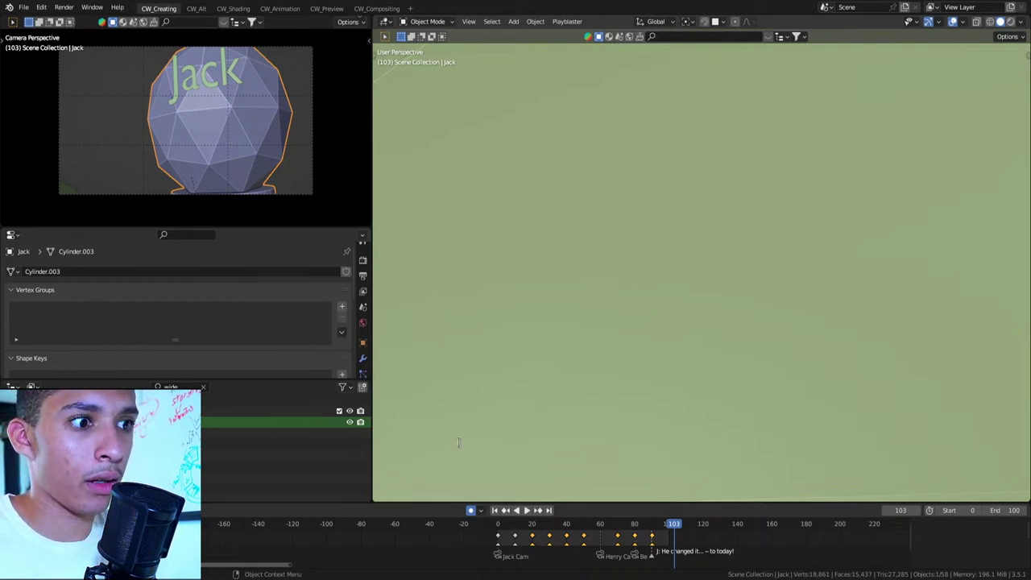
key(ctrl+s)
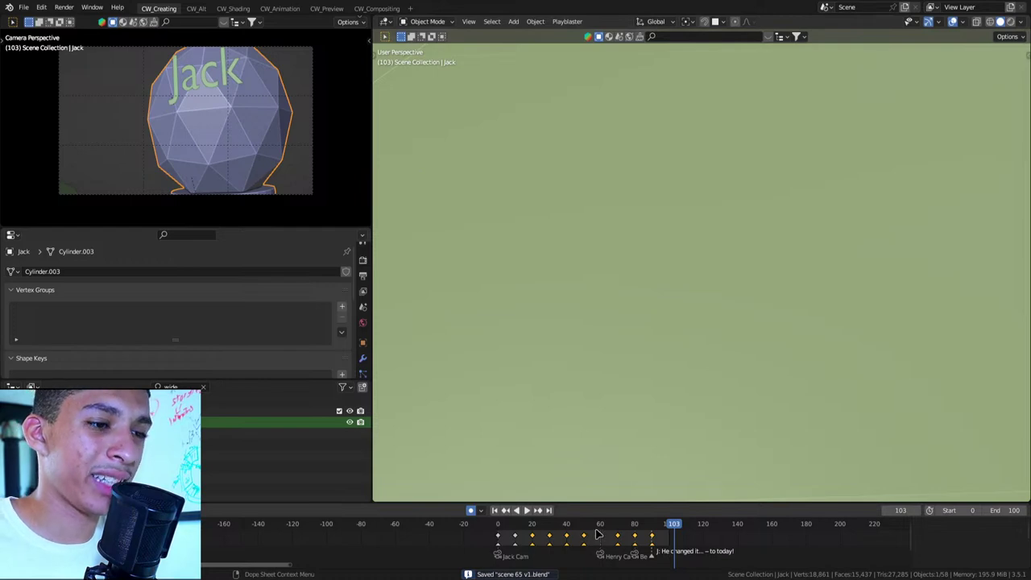
Switch to front view with material shading, orbit the scene, and look through Jack's camera
scroll(598, 533, down, 2)
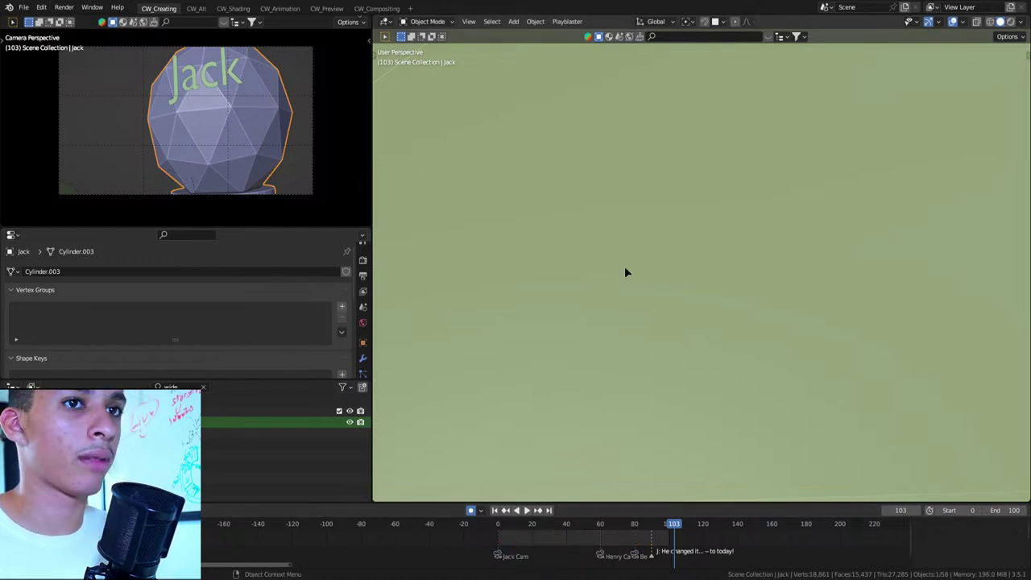
key(KP_1)
key(z)
click(608, 223)
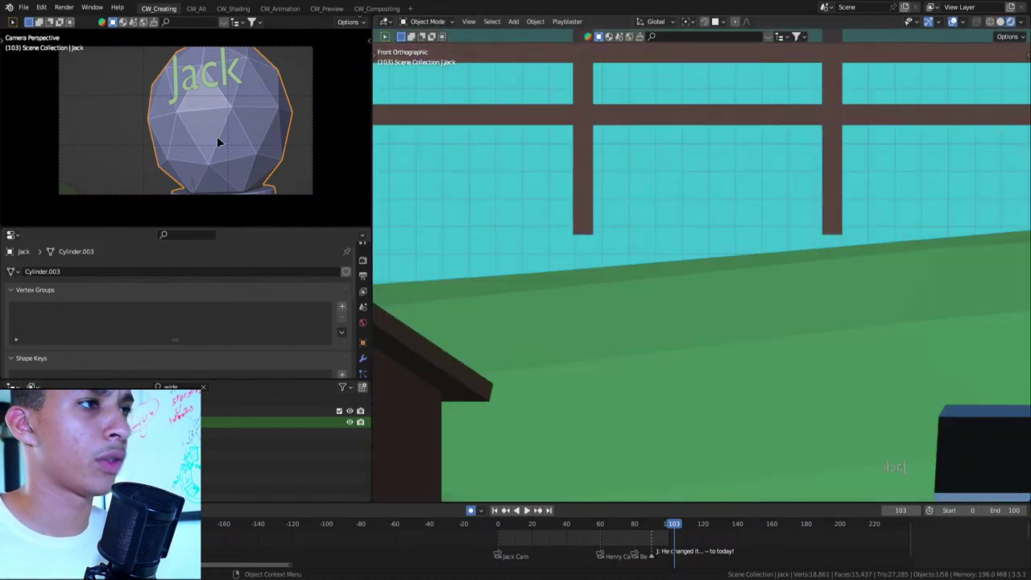
mouse_move(580, 202)
middle_down()
mouse_move(636, 202)
mouse_move(708, 232)
middle_up()
key(KP_0)
mouse_move(796, 260)
middle_down()
mouse_move(751, 278)
mouse_move(709, 342)
middle_up()
key(KP_Decimal)
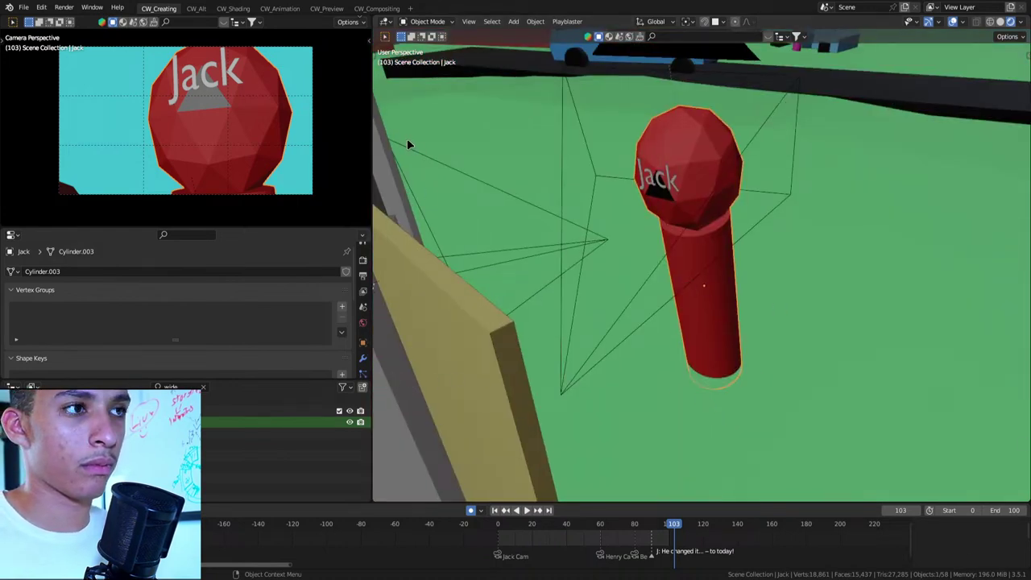
key(KP_0)
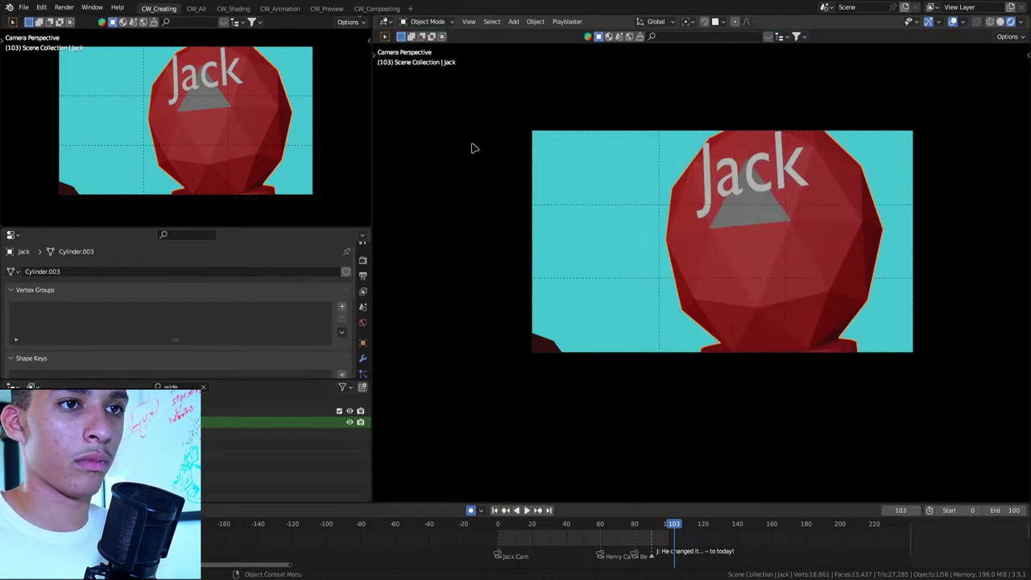
Check the shot at frames 0, 96 and 70, then save scene 65 v1.blend
click(496, 511)
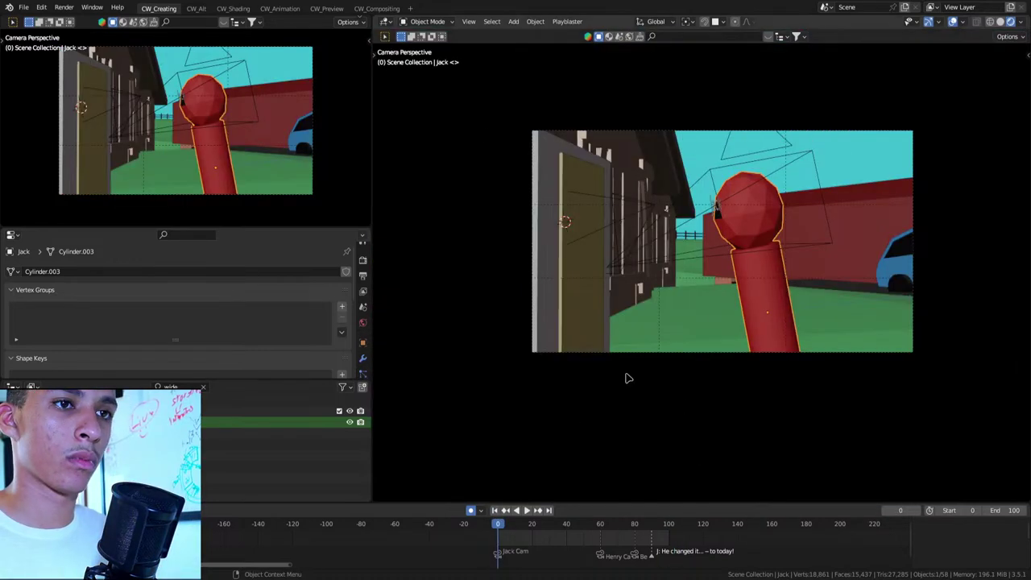
click(662, 525)
click(618, 524)
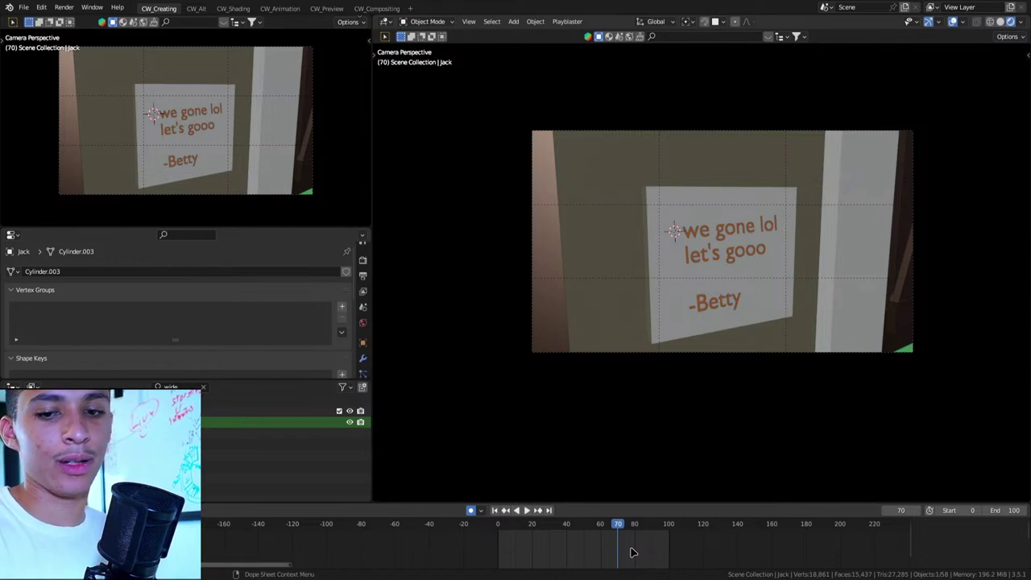
key(ctrl+s)
scroll(625, 230, down, 1)
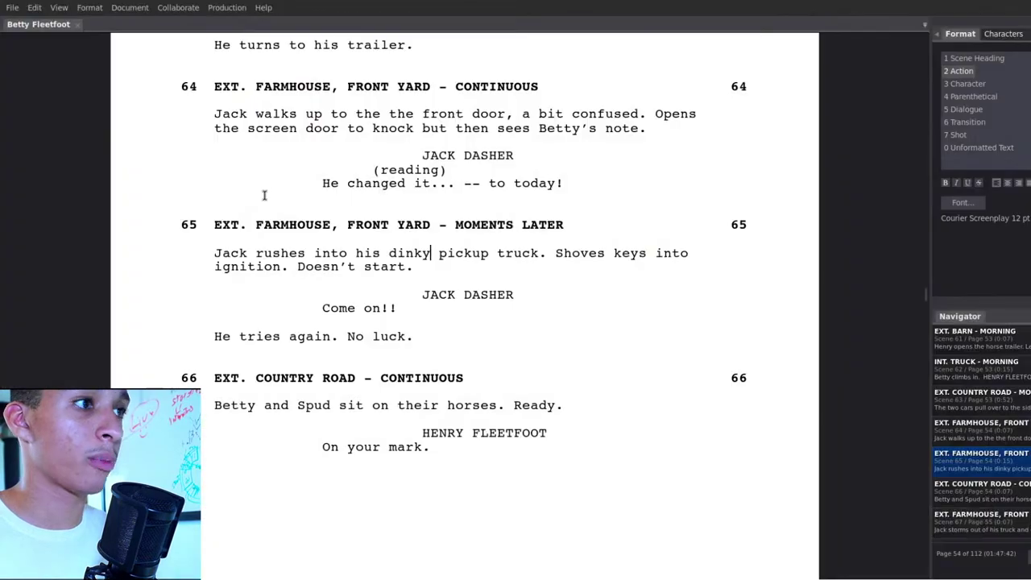
Drag-select scene 65's action and dialogue up through its heading in Fade In
click(292, 226)
scroll(292, 229, down, 2)
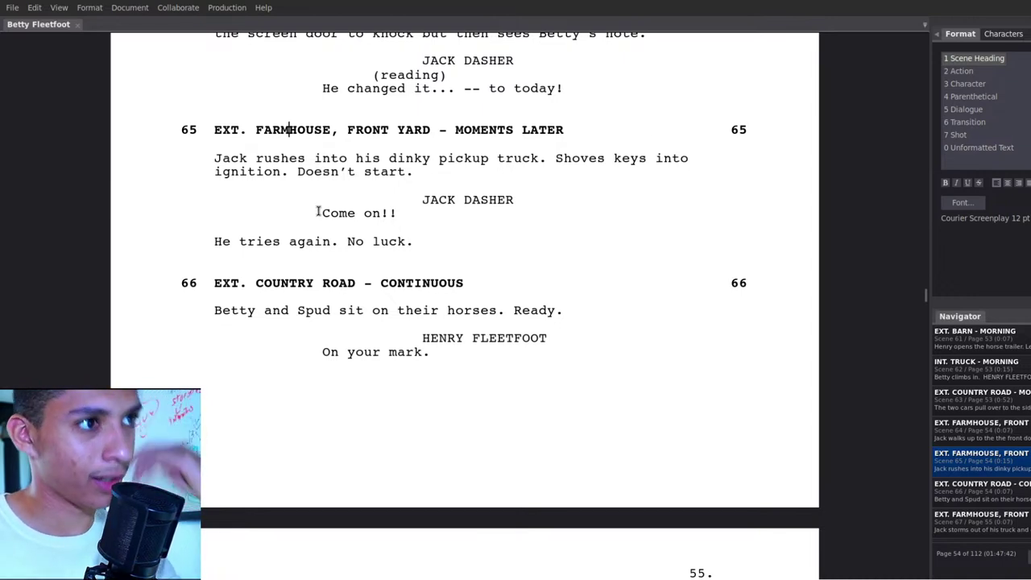
drag(439, 283, 244, 198)
click(222, 192)
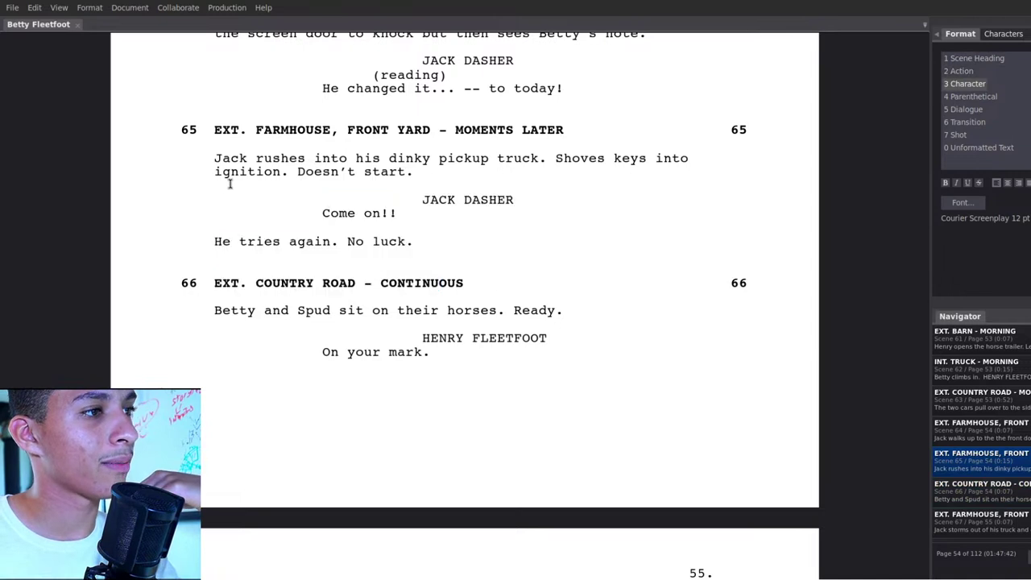
drag(413, 241, 196, 160)
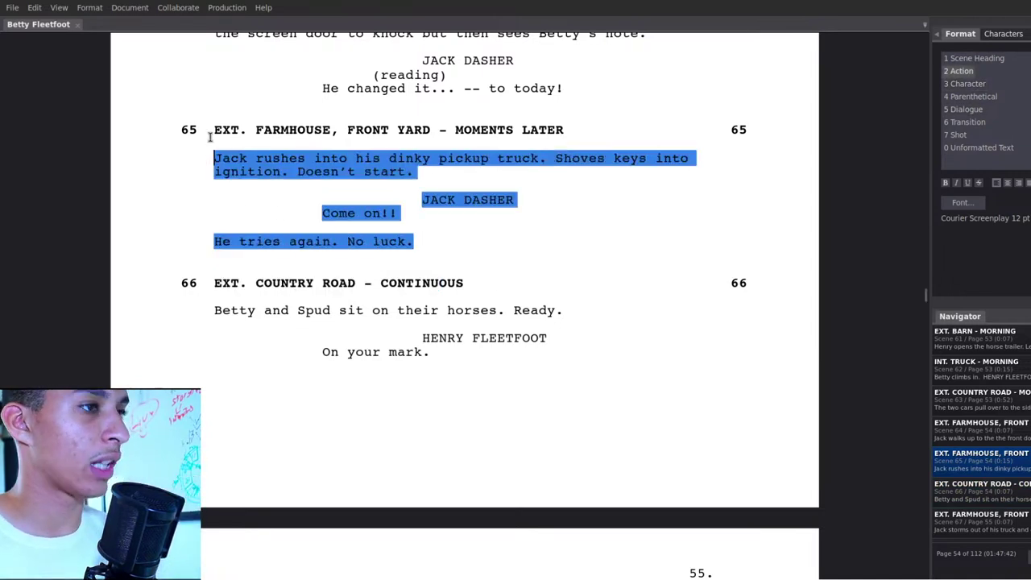
drag(202, 158, 211, 130)
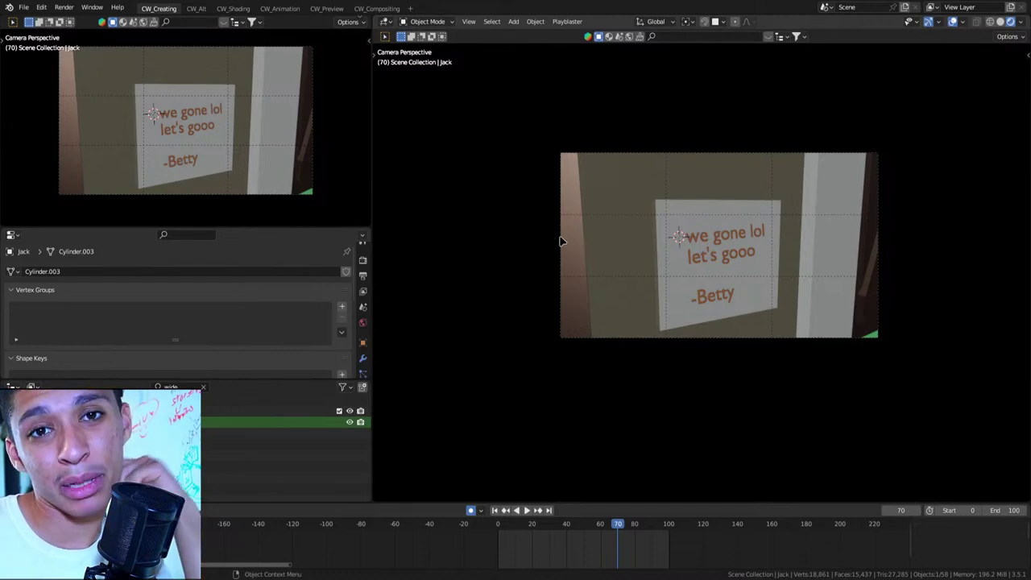
Delete all keyframes from every object in the scene and rewind to frame 0
key(Down)
key(Down)
key(Down)
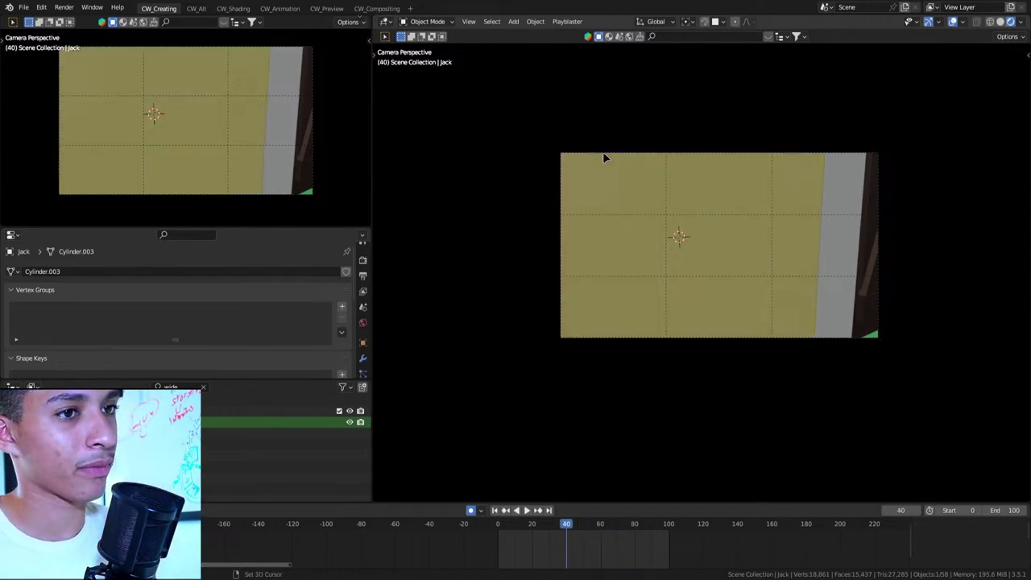
key(Up)
key(KP_0)
key(a)
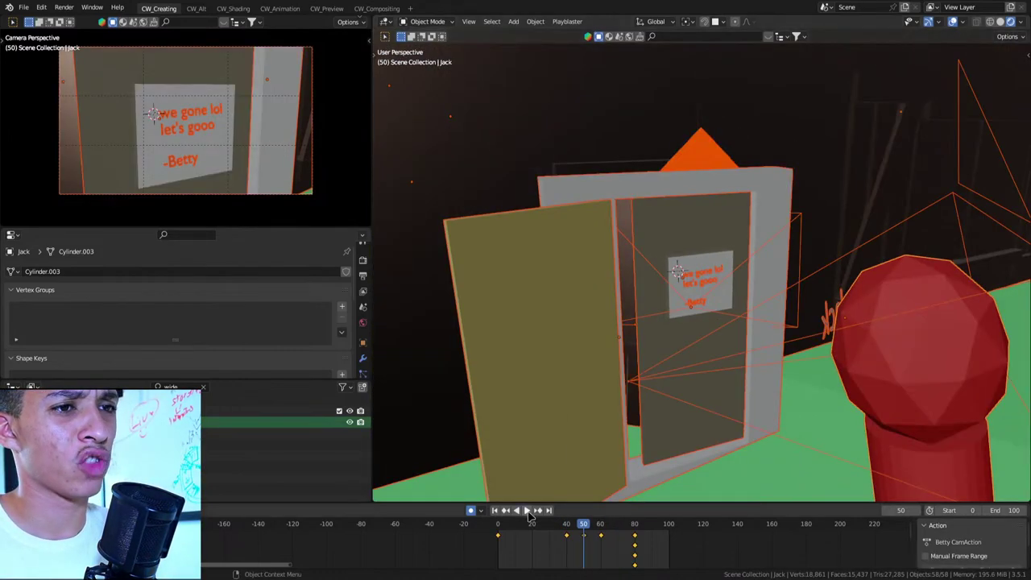
key(Delete)
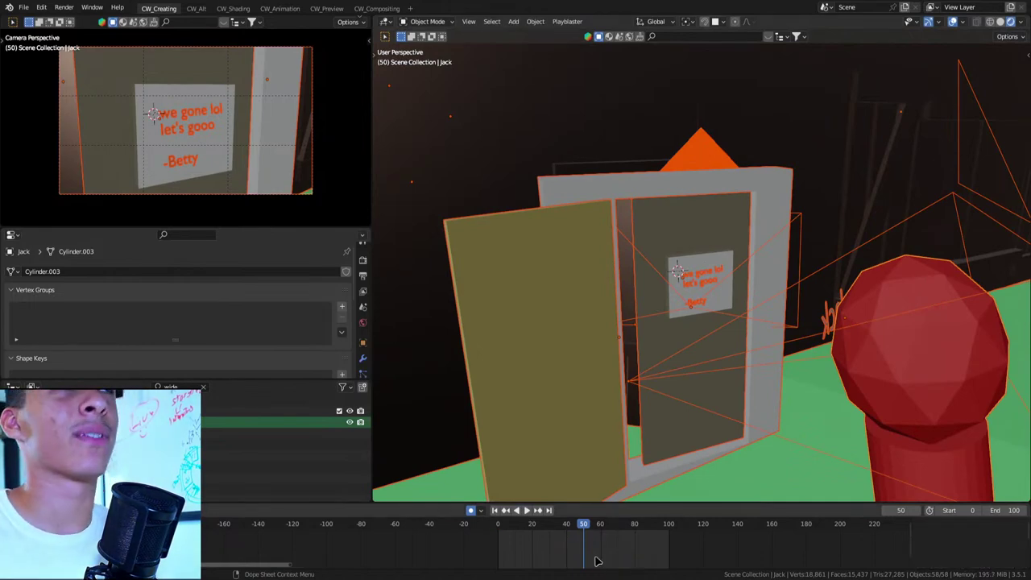
key(shift+Left)
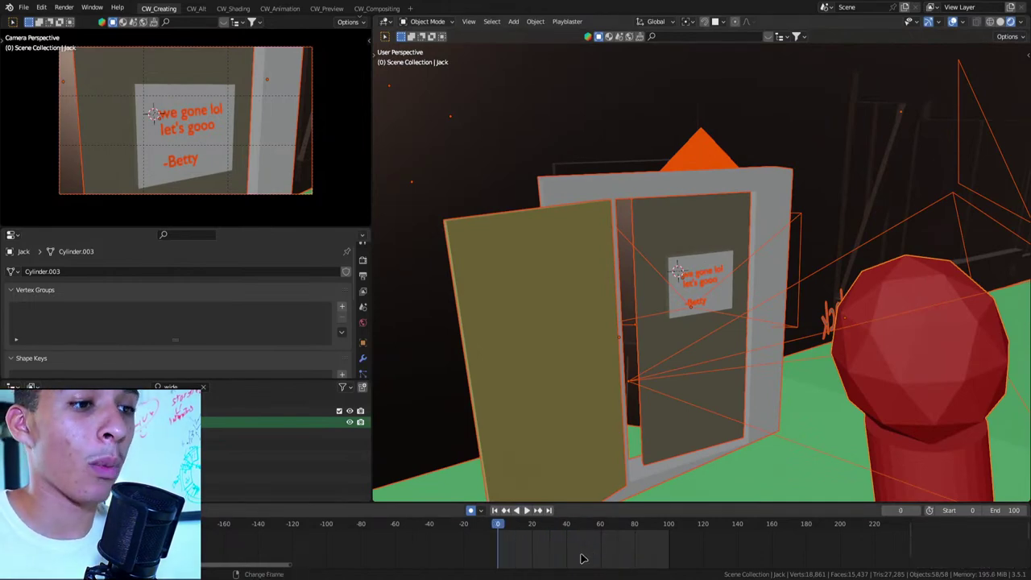
Save the scene as scene 65 v1.blend
scroll(686, 325, down, 8)
mouse_move(686, 331)
middle_down()
mouse_move(697, 314)
mouse_move(767, 307)
mouse_move(631, 345)
middle_up()
key(ctrl+s)
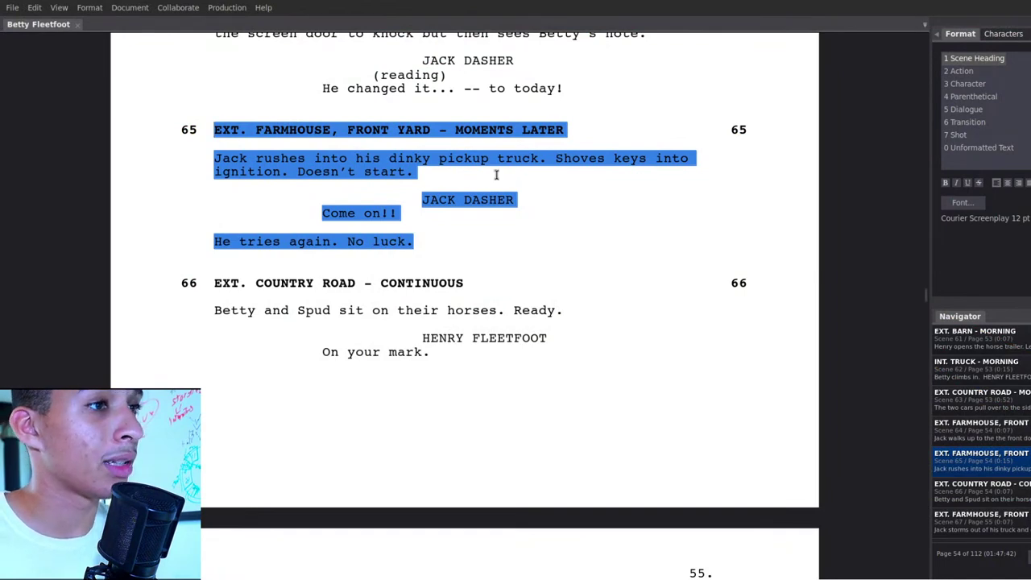
scroll(419, 195, up, 1)
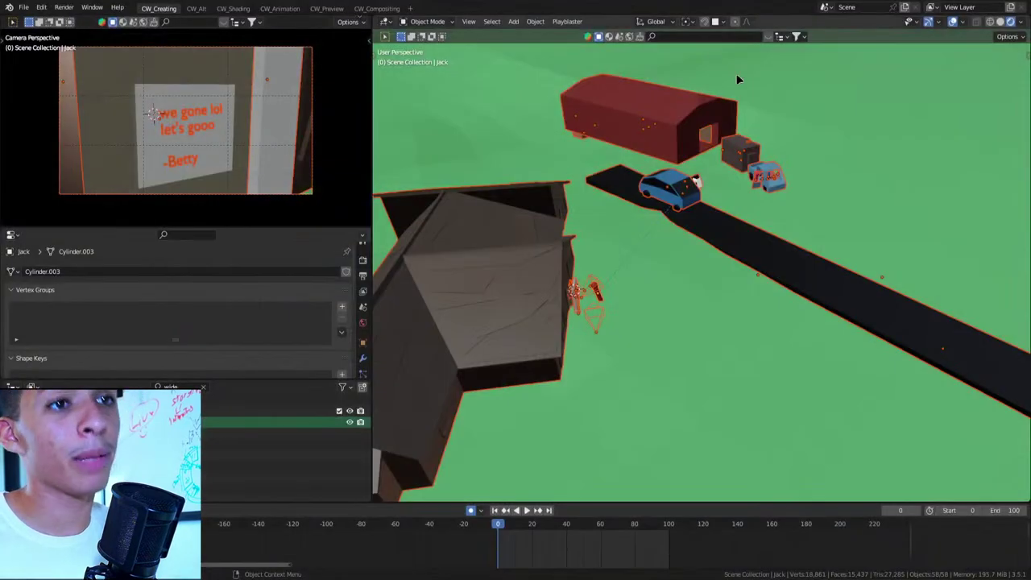
In top view, move the small blue pickup onto the road and rotate it to follow the road
click(766, 174)
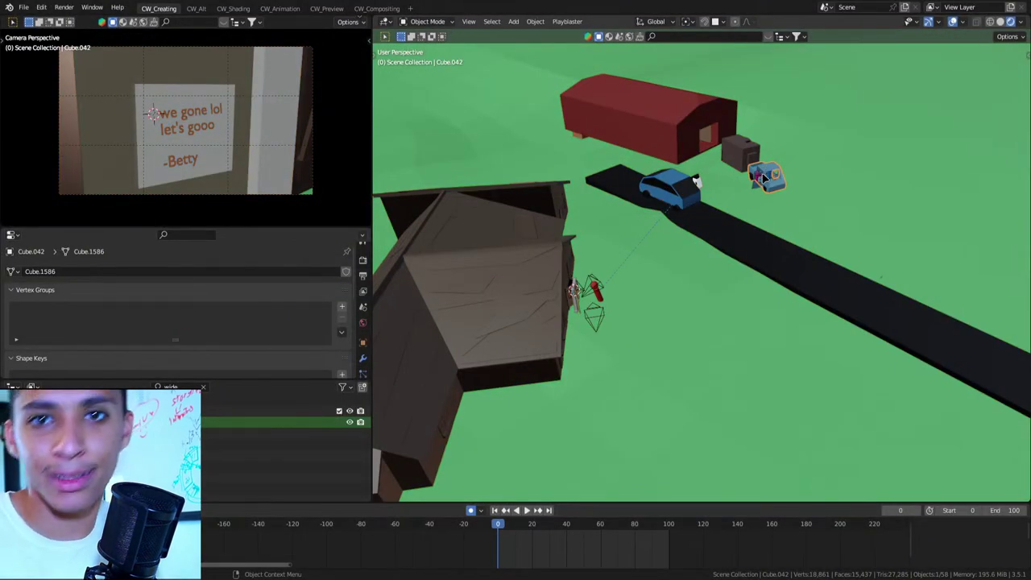
key(KP_7)
scroll(833, 208, down, 2)
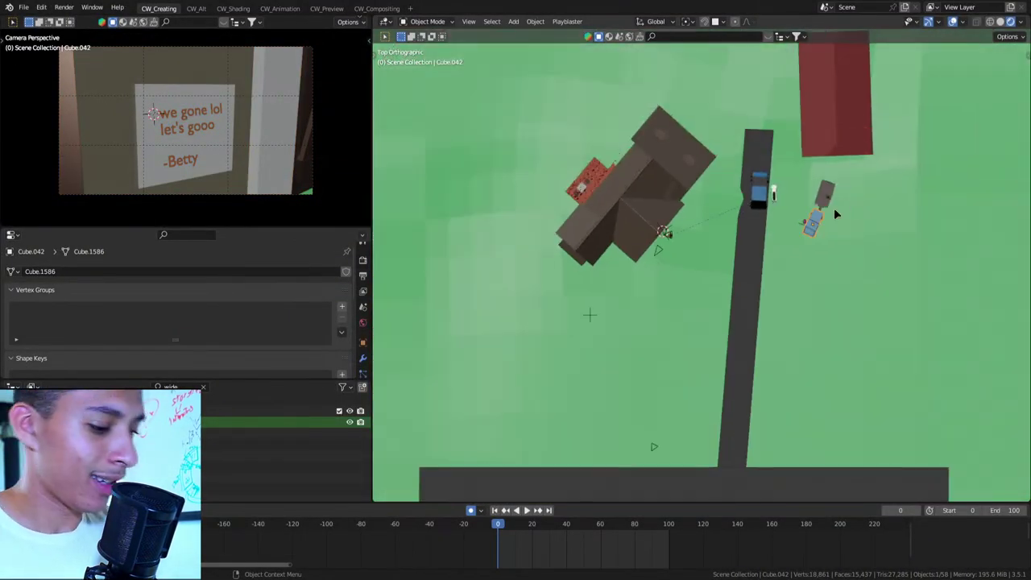
key(g)
click(763, 304)
key(r)
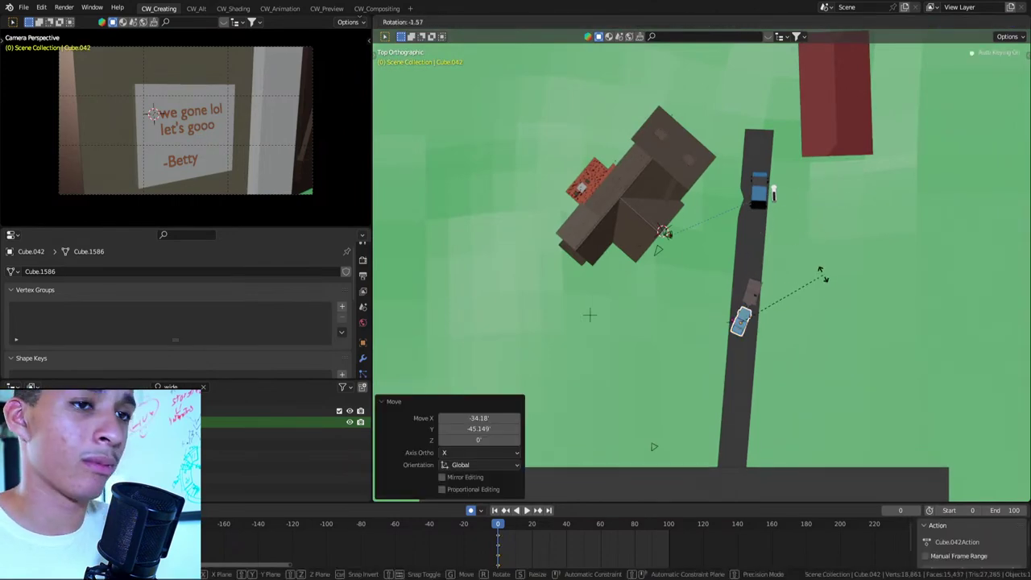
click(814, 250)
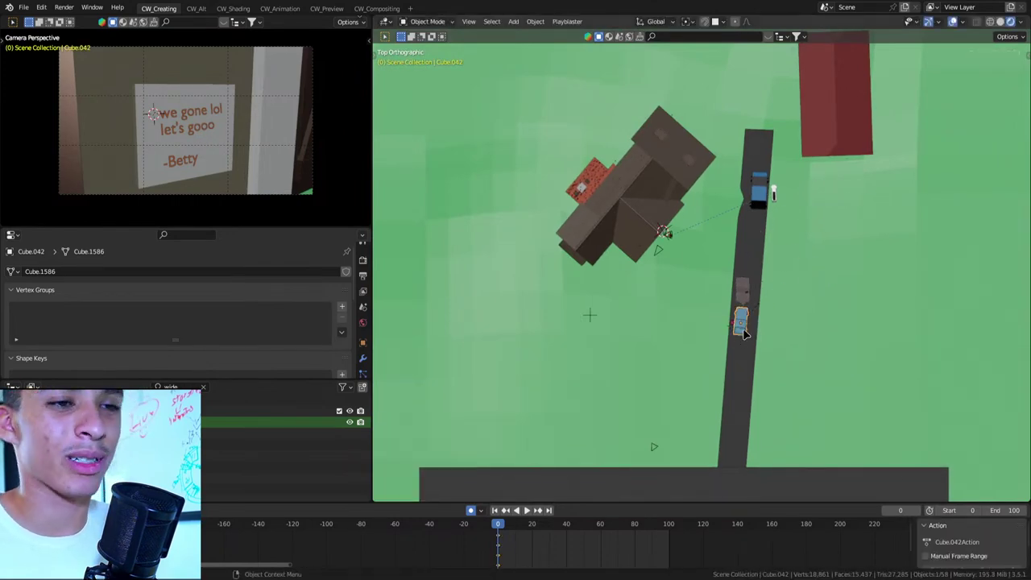
key(ctrl+space)
key(ctrl+space)
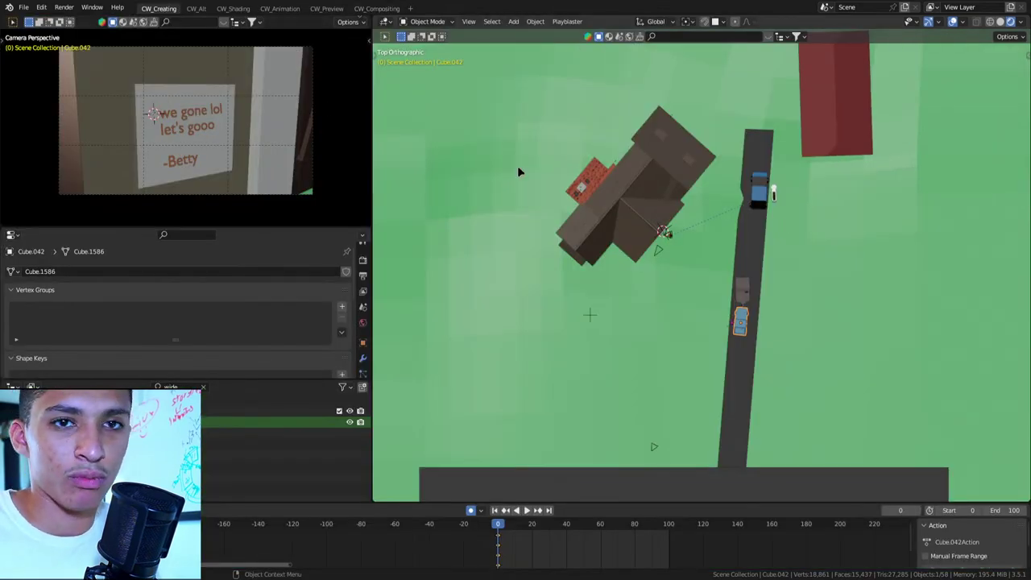
key(KP_Decimal)
In Edit Mode, delete a side face of the brown trailer box to open the first window
middle_drag(707, 218, 812, 193)
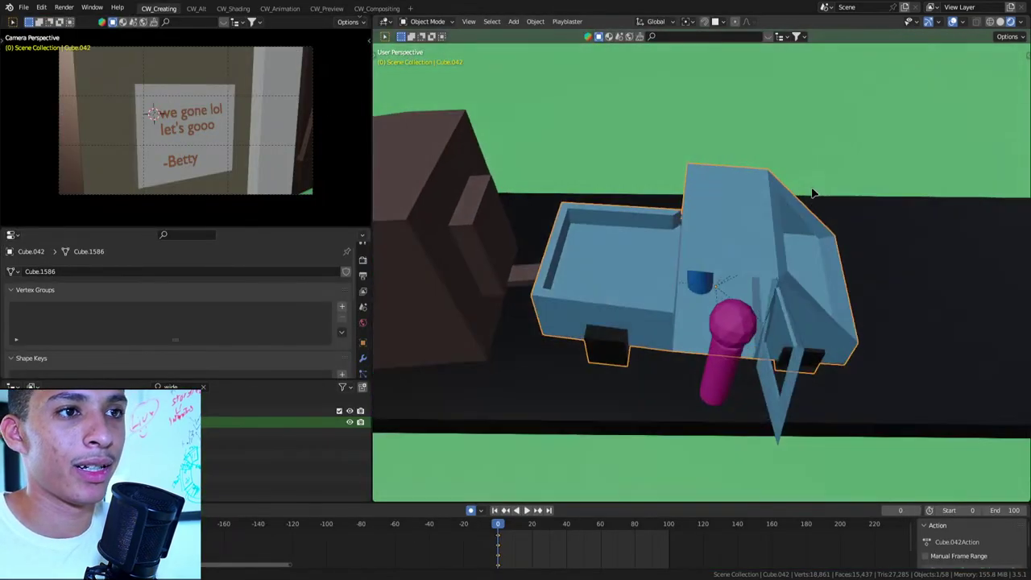
scroll(660, 222, down, 3)
click(621, 286)
key(Tab)
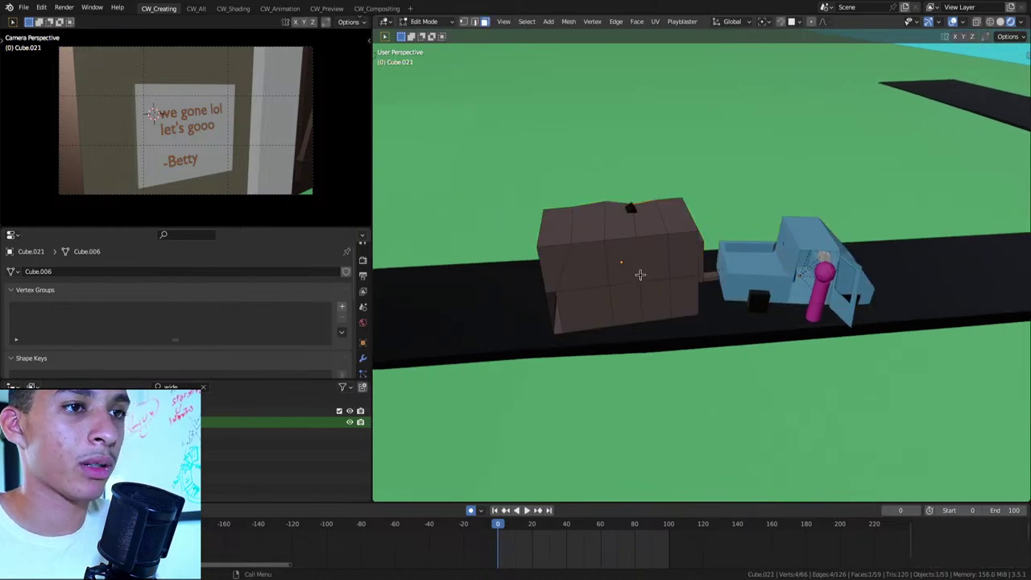
click(637, 268)
key(x)
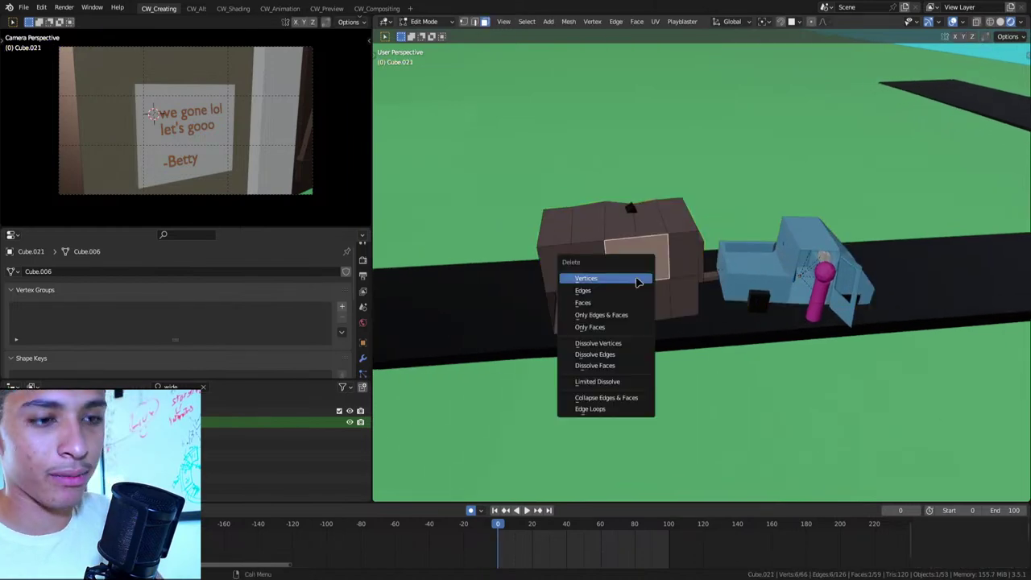
click(637, 281)
Delete a face on the trailer's other side, return to Object Mode and select the horse
middle_drag(579, 298, 790, 288)
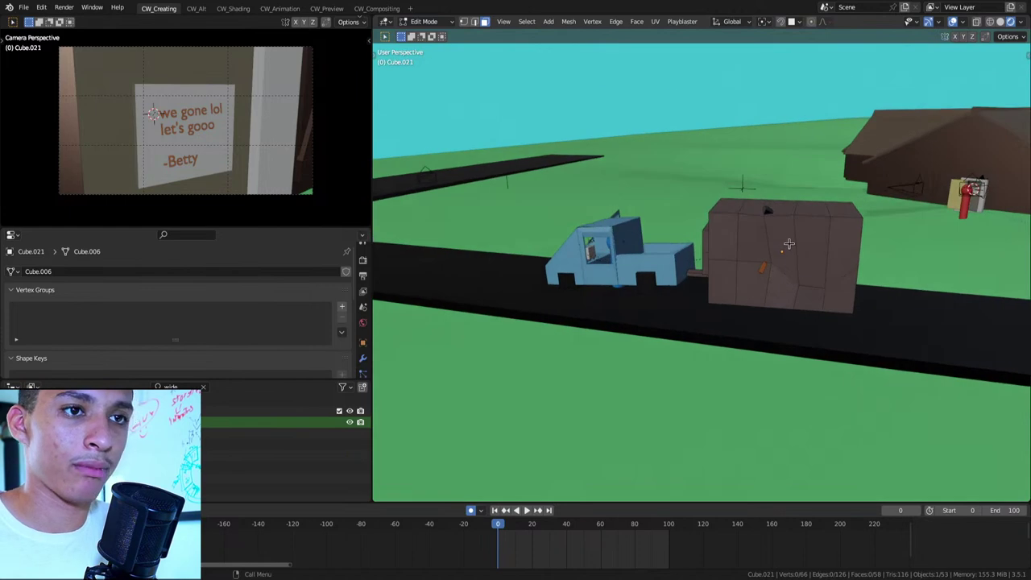
click(782, 240)
key(x)
click(783, 254)
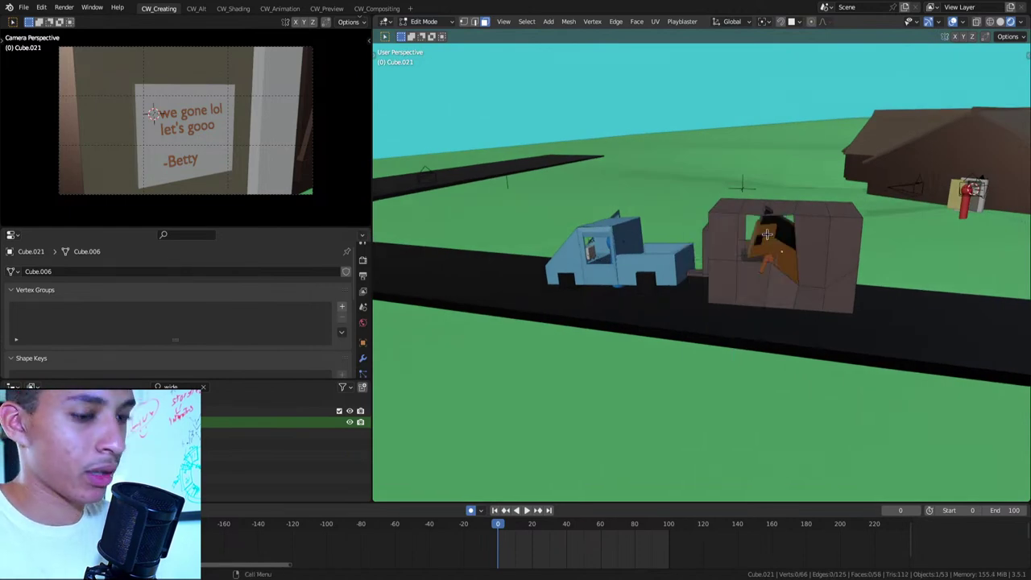
key(Tab)
middle_drag(794, 274, 592, 242)
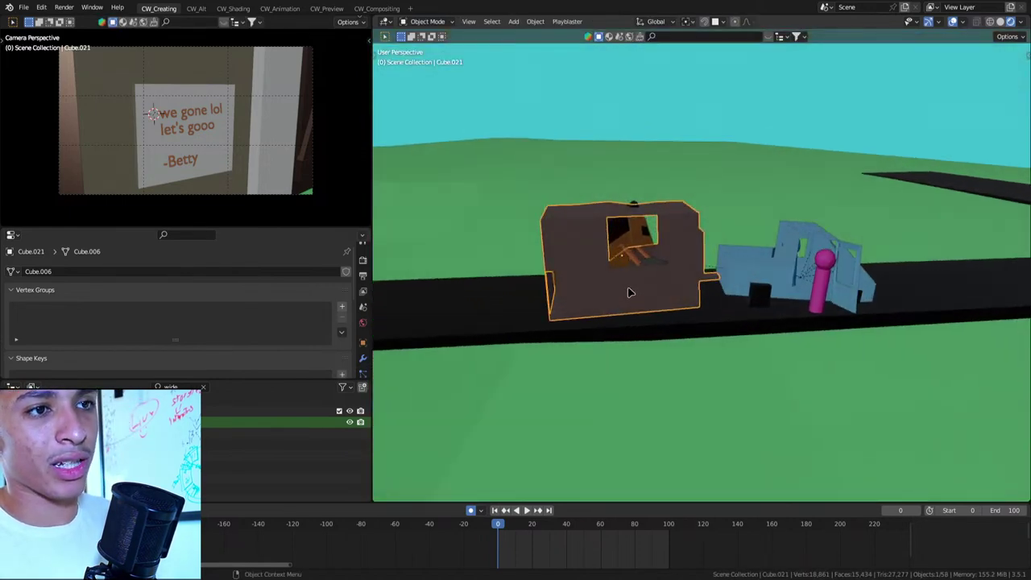
scroll(593, 242, up, 2)
click(585, 221)
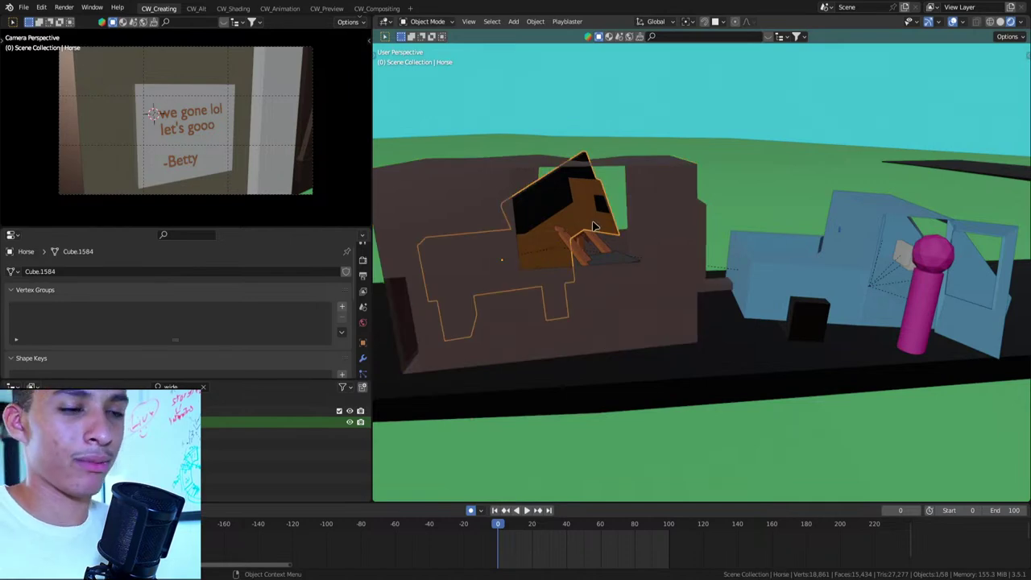
Rename the horse object in the trailer with F2 so it becomes Odin.001
key(Tab)
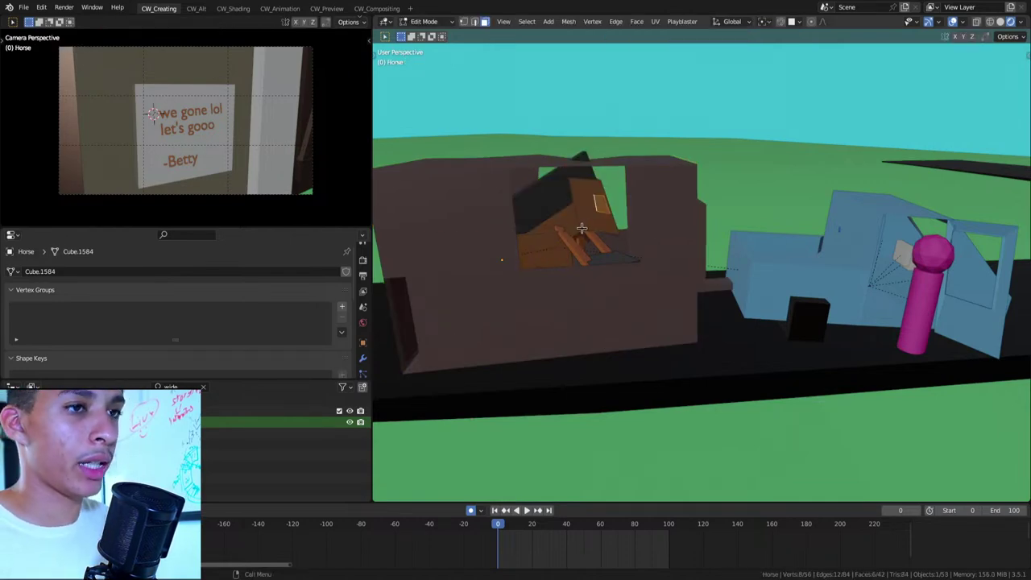
key(Tab)
key(n)
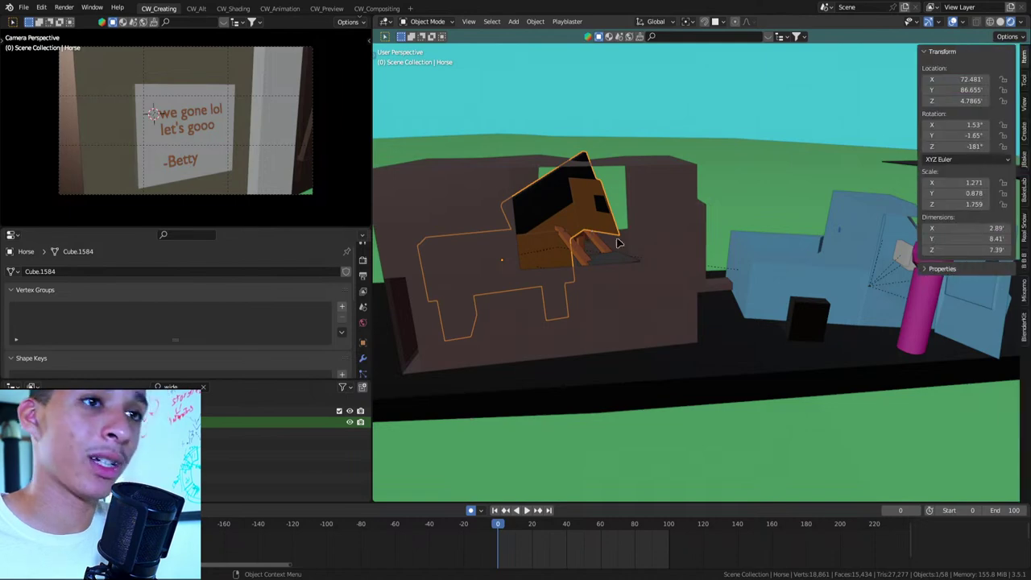
key(Tab)
key(Tab)
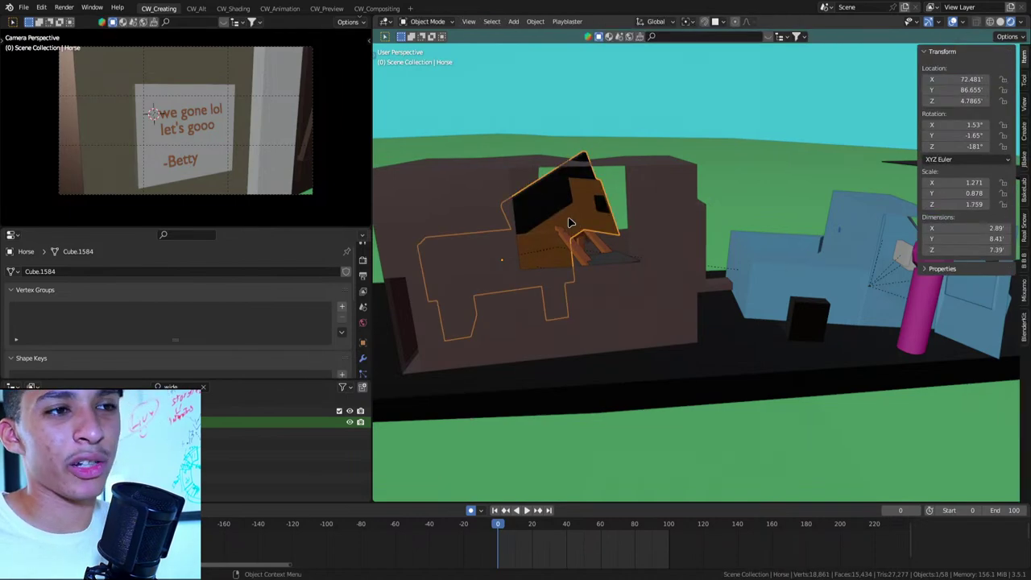
key(F2)
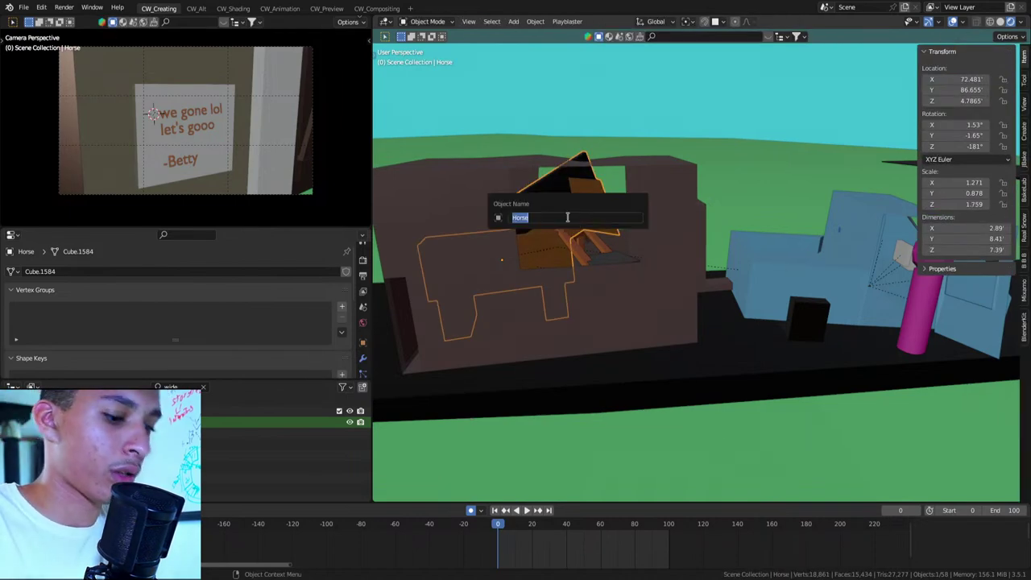
text(Odin)
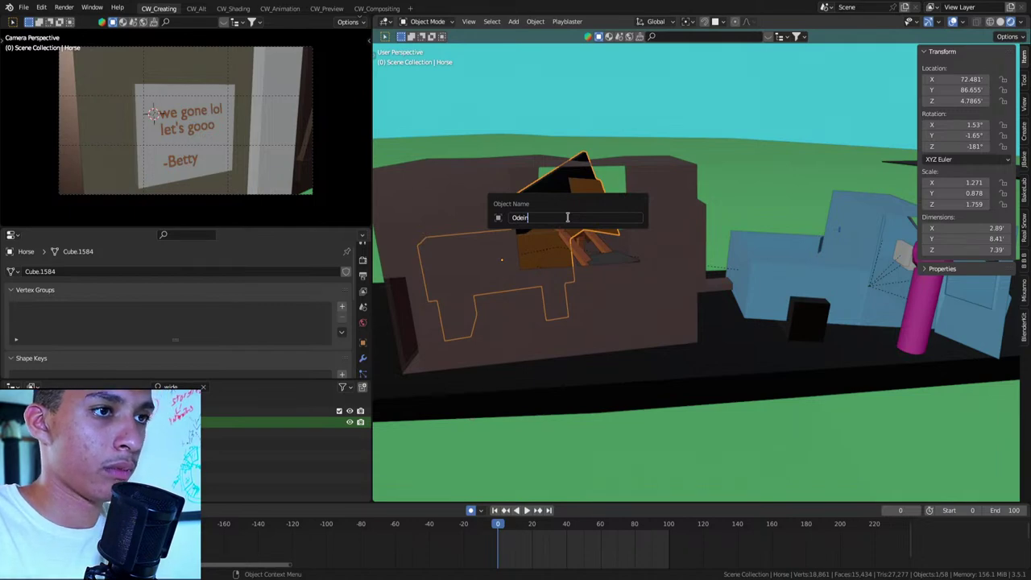
key(BackSpace)
key(BackSpace)
text(i)
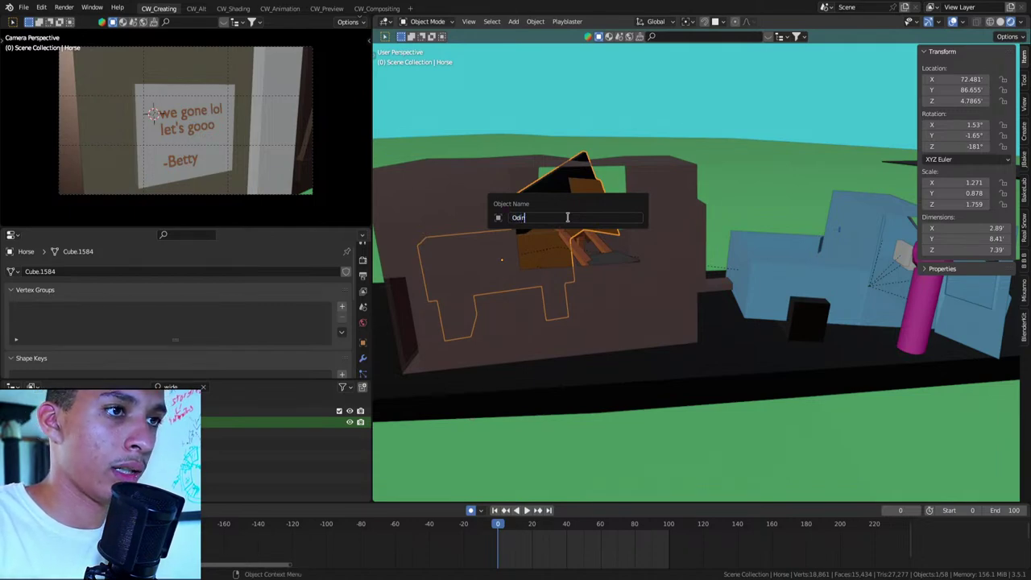
key(Return)
mouse_move(540, 223)
middle_down()
mouse_move(673, 213)
mouse_move(630, 249)
mouse_move(609, 222)
mouse_move(589, 236)
middle_up()
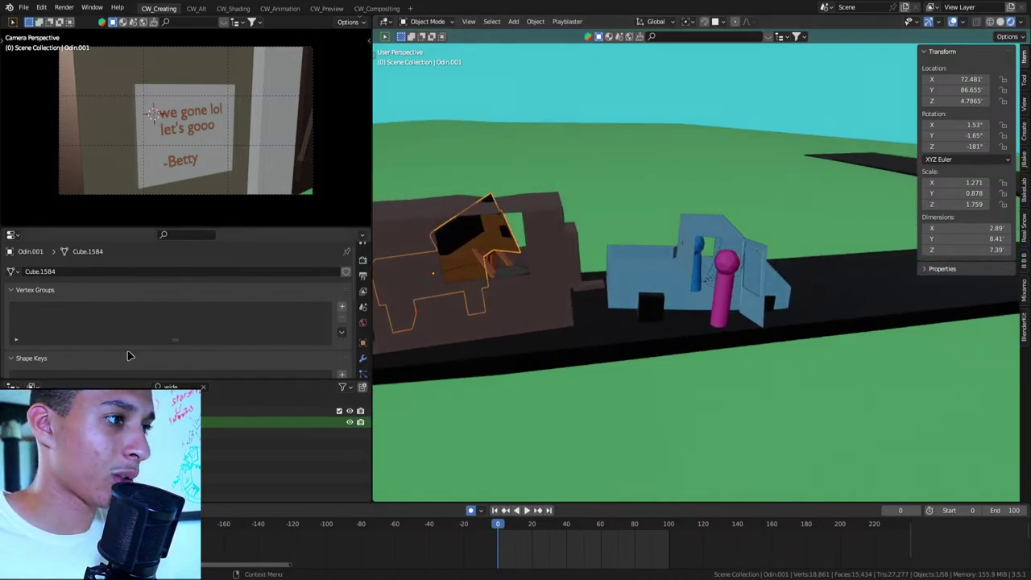
Select Material.025 and drop its Viewport Display colour saturation to zero
scroll(364, 338, down, 5)
click(363, 345)
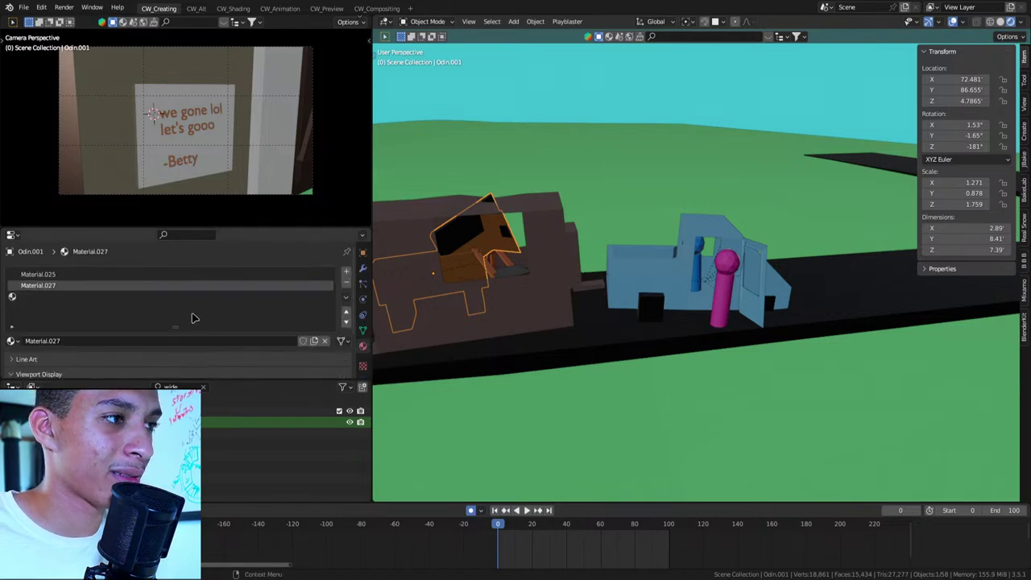
scroll(194, 318, down, 2)
scroll(149, 322, up, 2)
click(40, 260)
scroll(157, 316, down, 2)
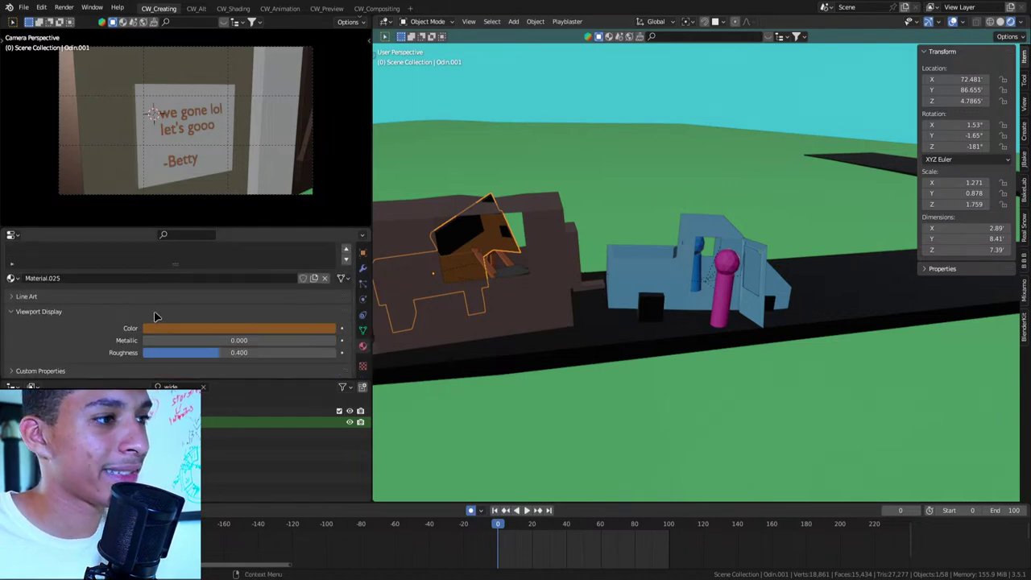
click(178, 330)
drag(177, 240, 193, 208)
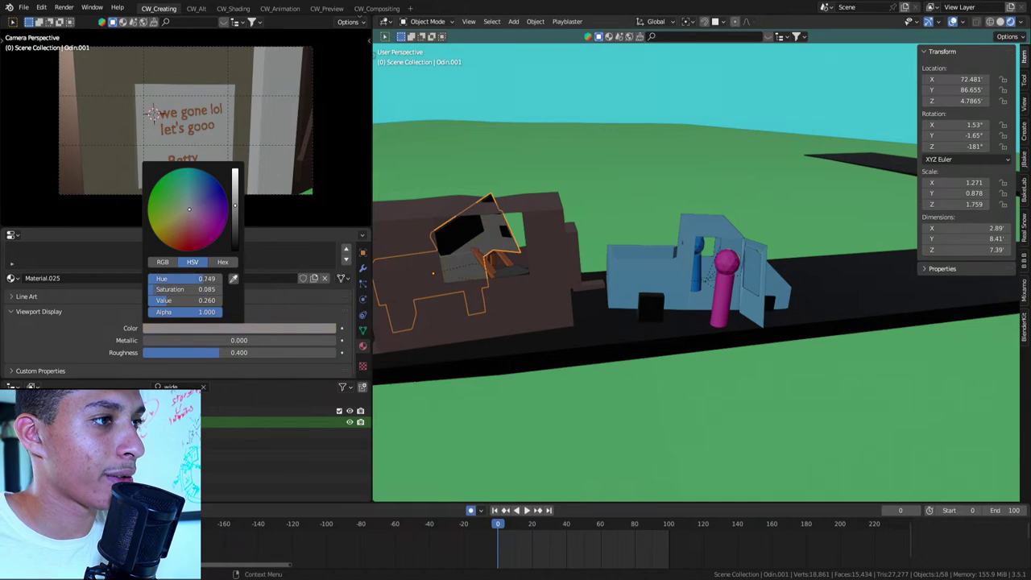
scroll(193, 209, up, 10)
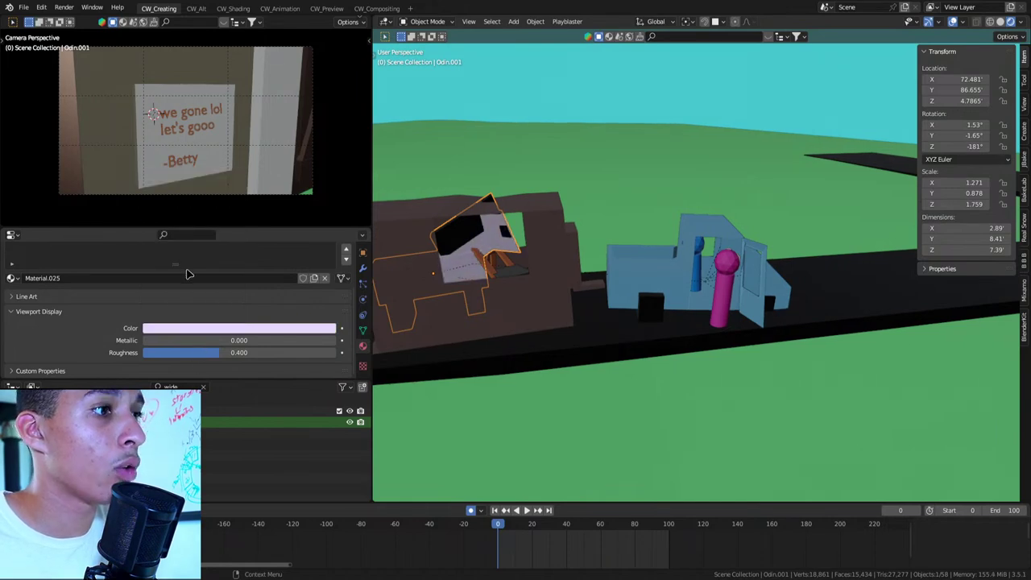
click(192, 329)
mouse_move(186, 279)
mouse_down()
mouse_move(217, 279)
mouse_move(153, 278)
mouse_up()
Set the display colour's value to 1.05 so the horse turns white
click(205, 279)
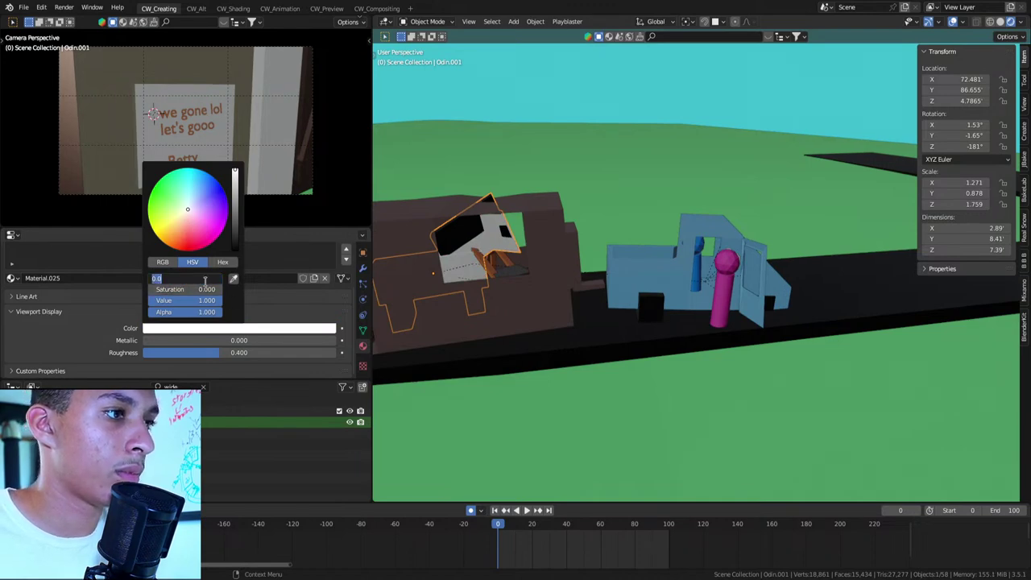
key(Return)
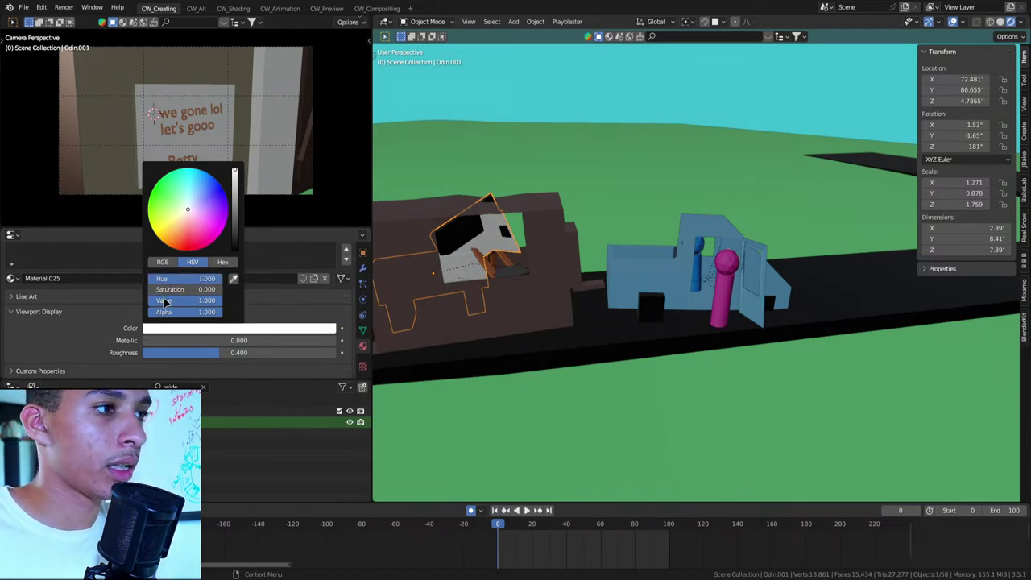
click(195, 300)
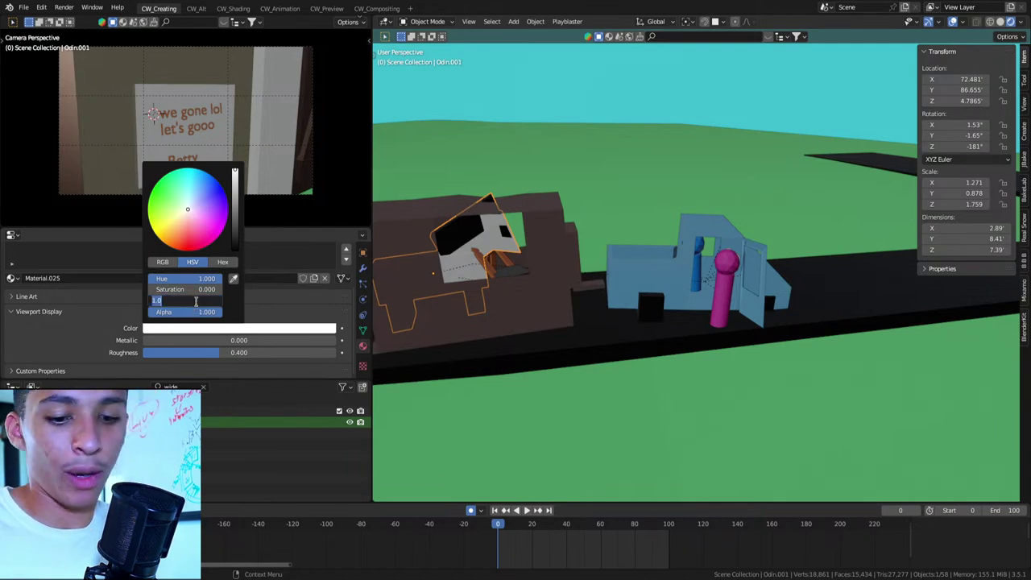
text(5)
key(Return)
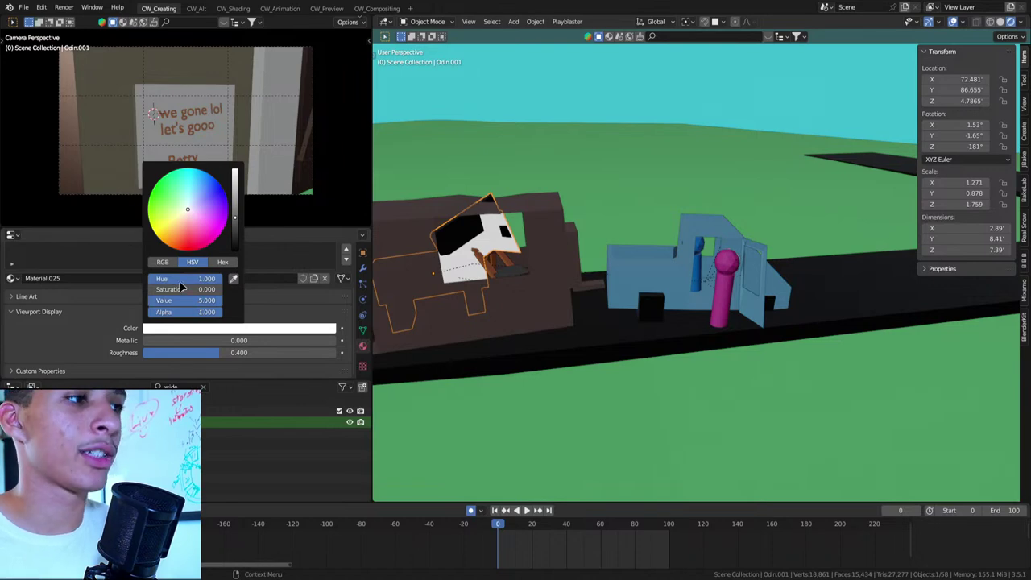
drag(178, 290, 197, 290)
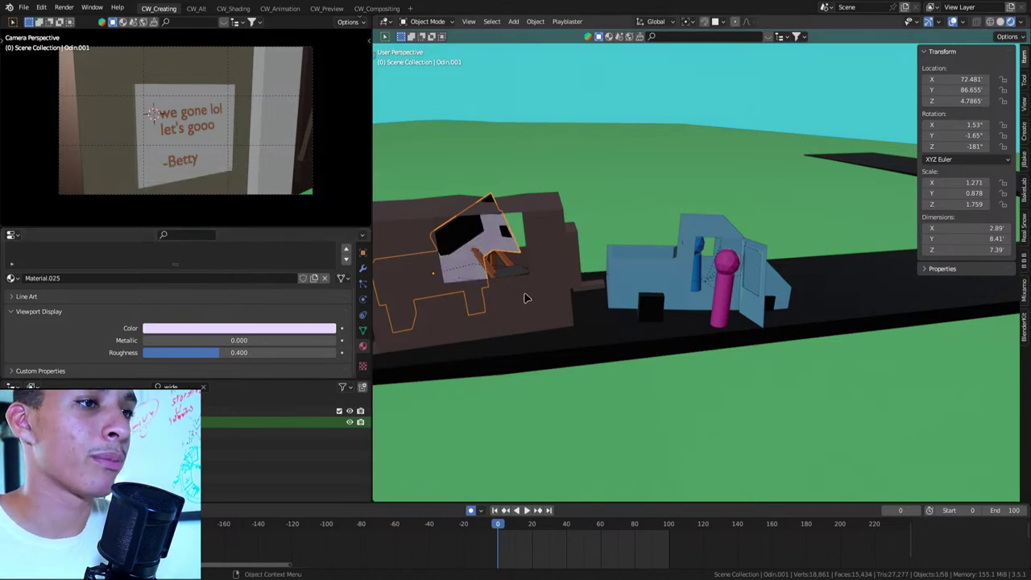
click(250, 328)
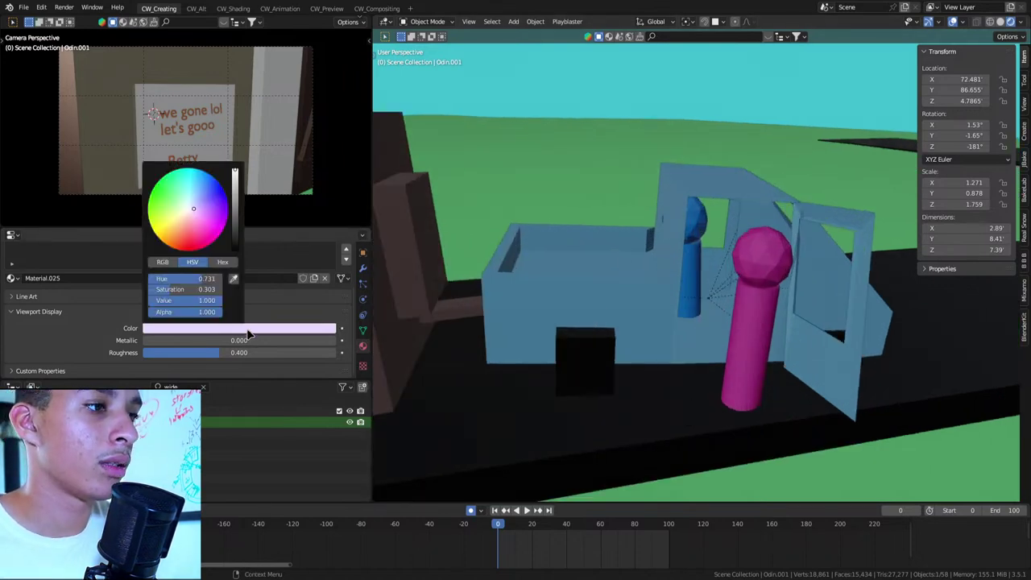
click(199, 301)
text(1.0)
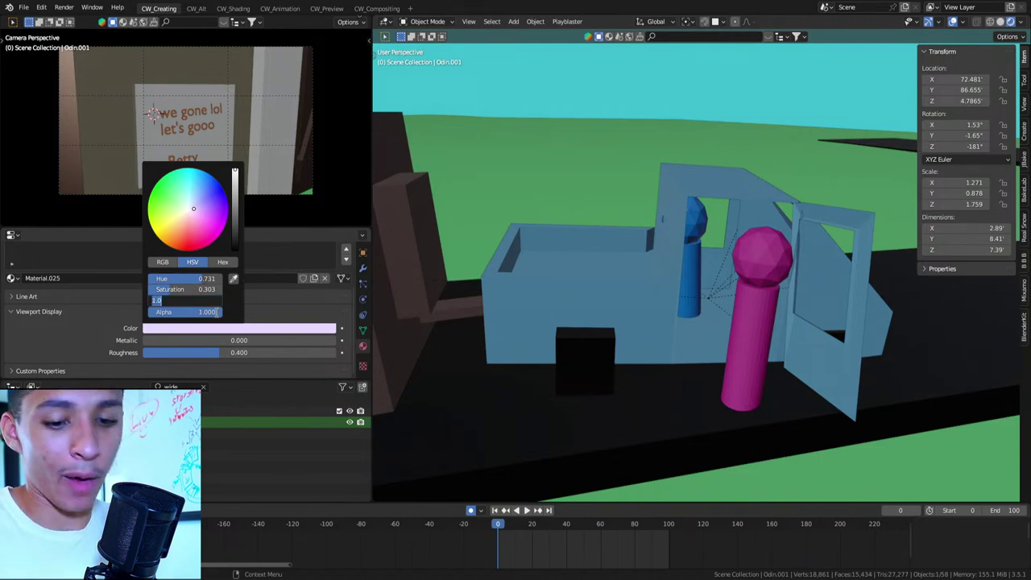
text(5)
key(Return)
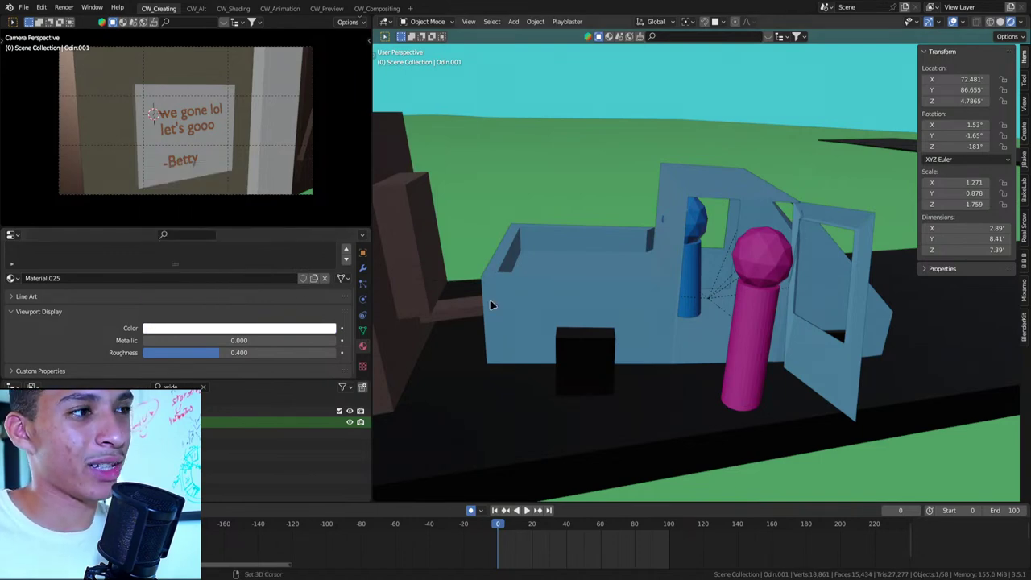
Re-save scene 65 v1.blend
middle_drag(445, 312, 662, 319)
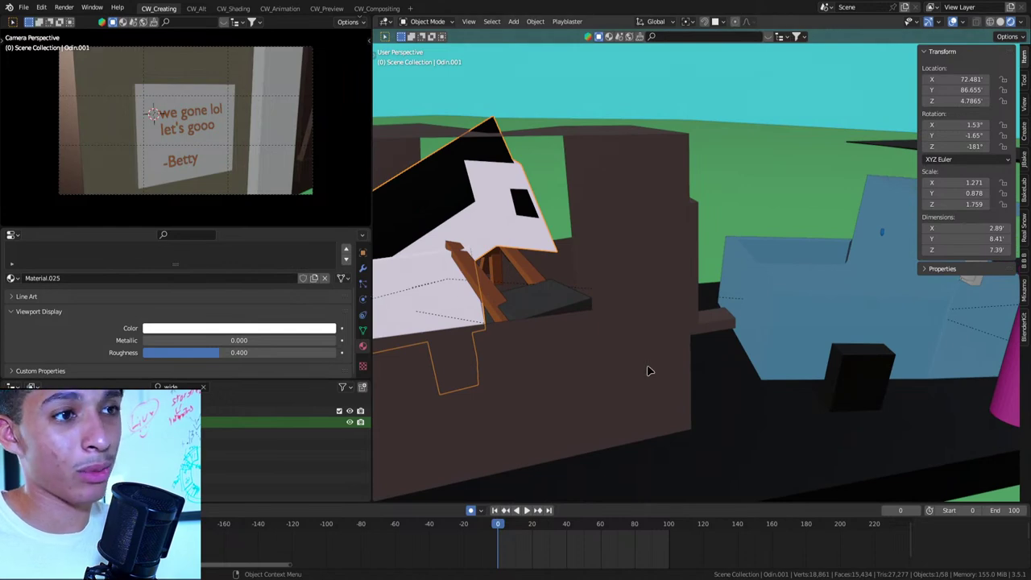
key(ctrl+s)
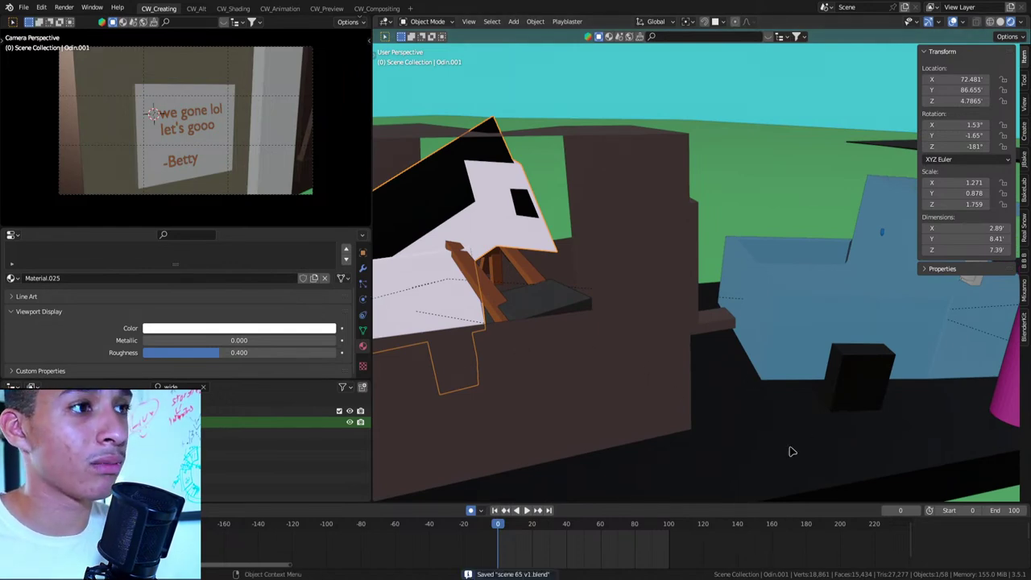
mouse_move(429, 217)
middle_down()
mouse_move(543, 290)
mouse_move(515, 293)
mouse_move(487, 275)
middle_up()
scroll(504, 259, up, 4)
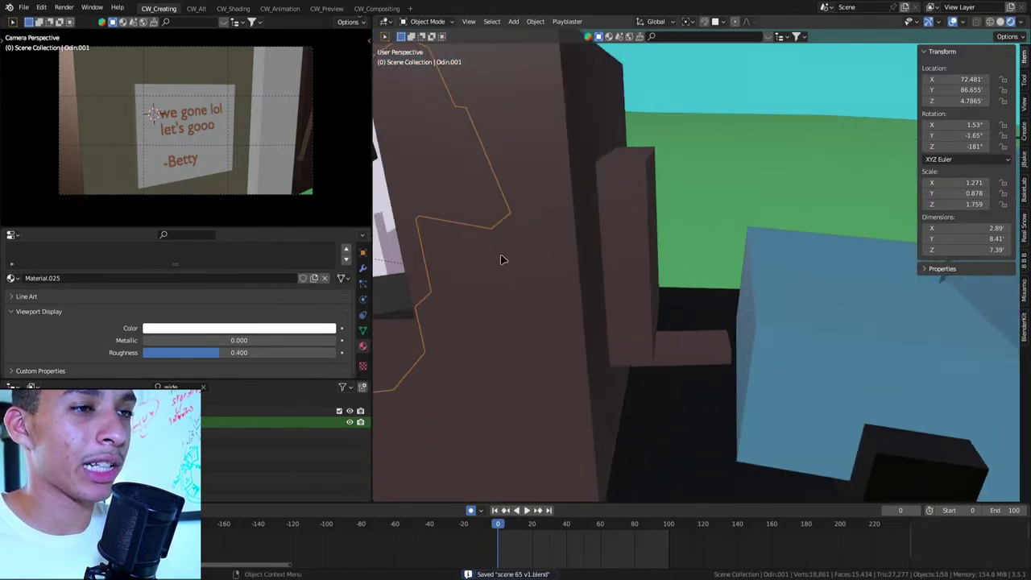
scroll(502, 258, up, 3)
scroll(659, 293, down, 1)
Delete the pink and blue figures from the truck cab
scroll(659, 293, down, 1)
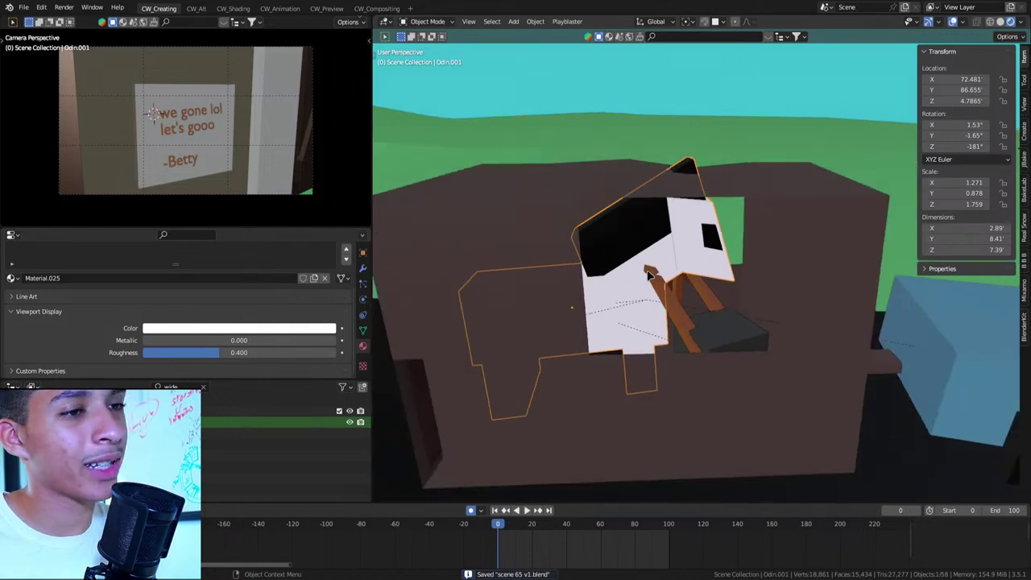
scroll(633, 367, down, 2)
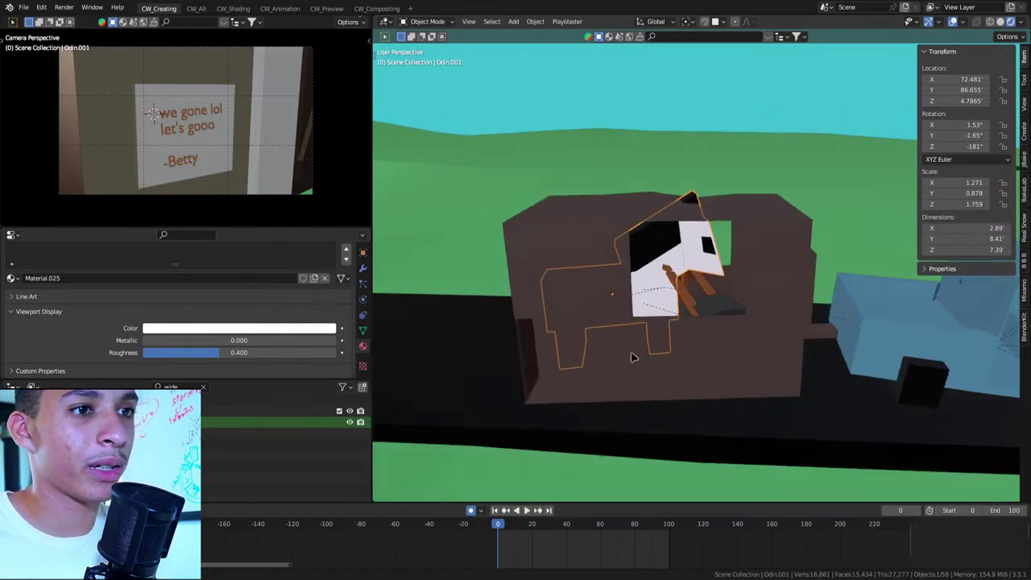
scroll(693, 354, down, 3)
scroll(534, 360, up, 5)
middle_drag(533, 360, 484, 333)
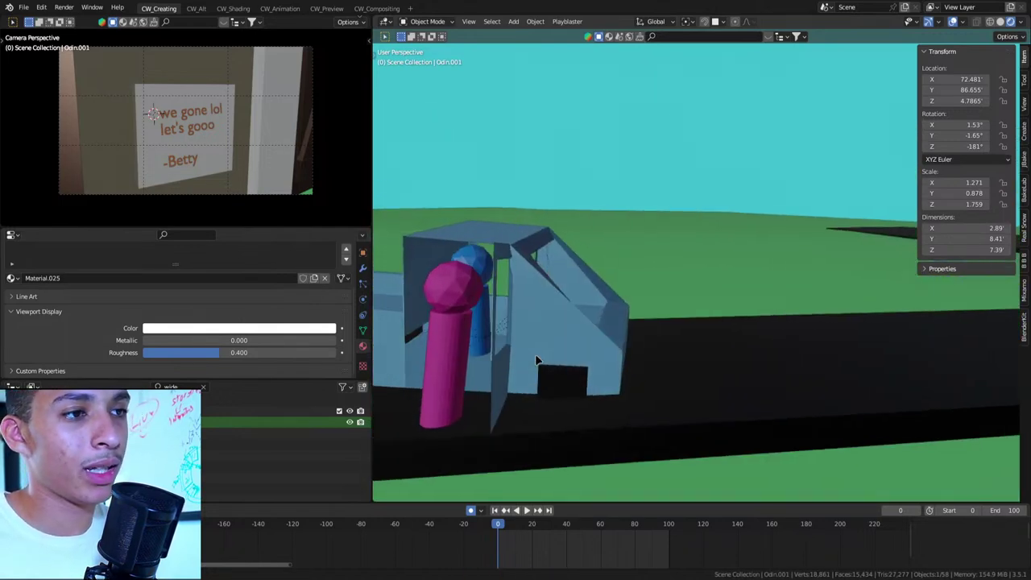
click(443, 300)
key(Delete)
click(483, 308)
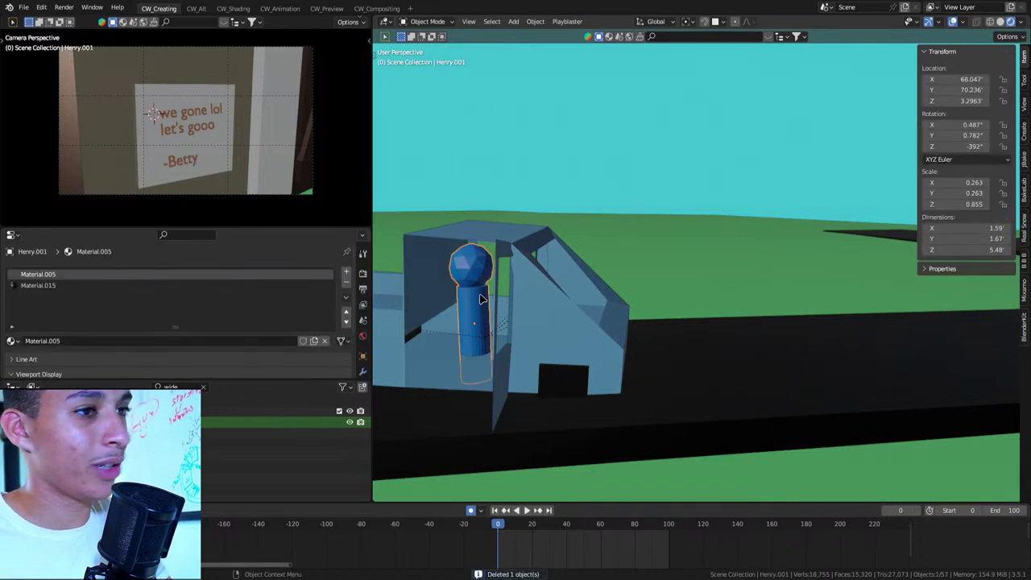
key(Delete)
Rotate the open truck door around Z to swing it shut
middle_drag(479, 297, 530, 314)
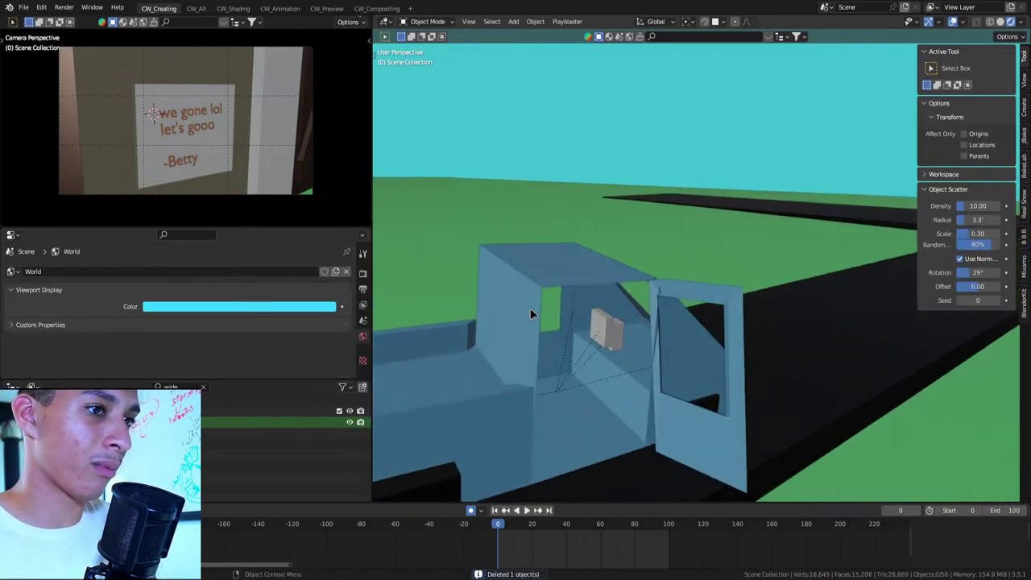
click(654, 373)
key(r)
key(z)
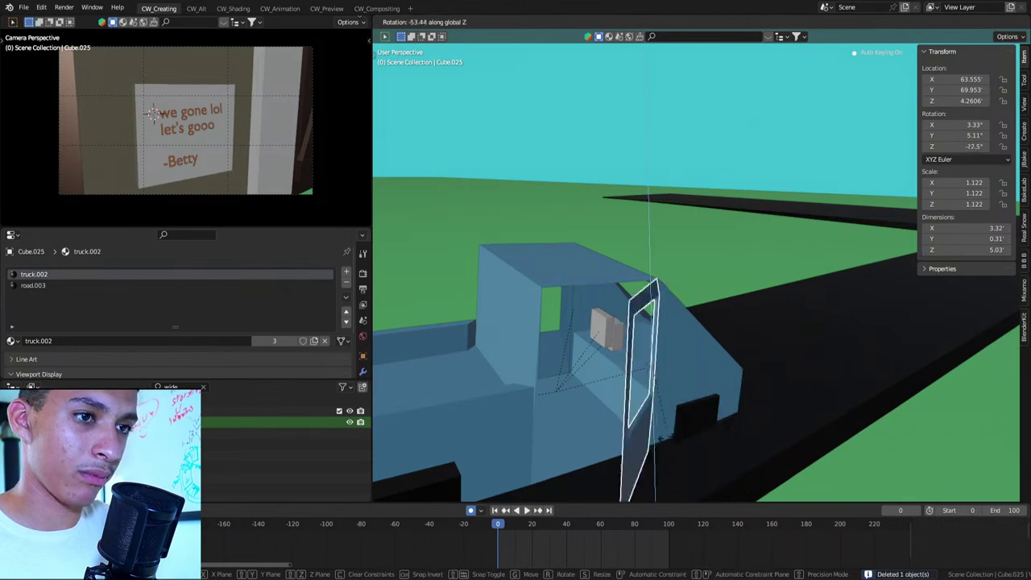
click(616, 426)
key(r)
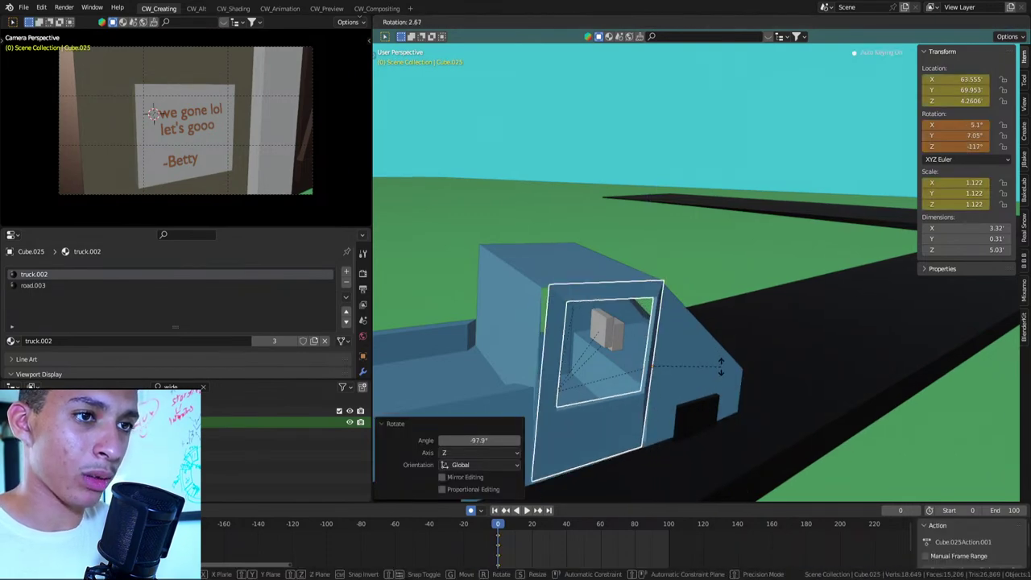
click(721, 366)
mouse_move(721, 367)
middle_down()
mouse_move(500, 357)
mouse_move(707, 359)
middle_up()
key(r)
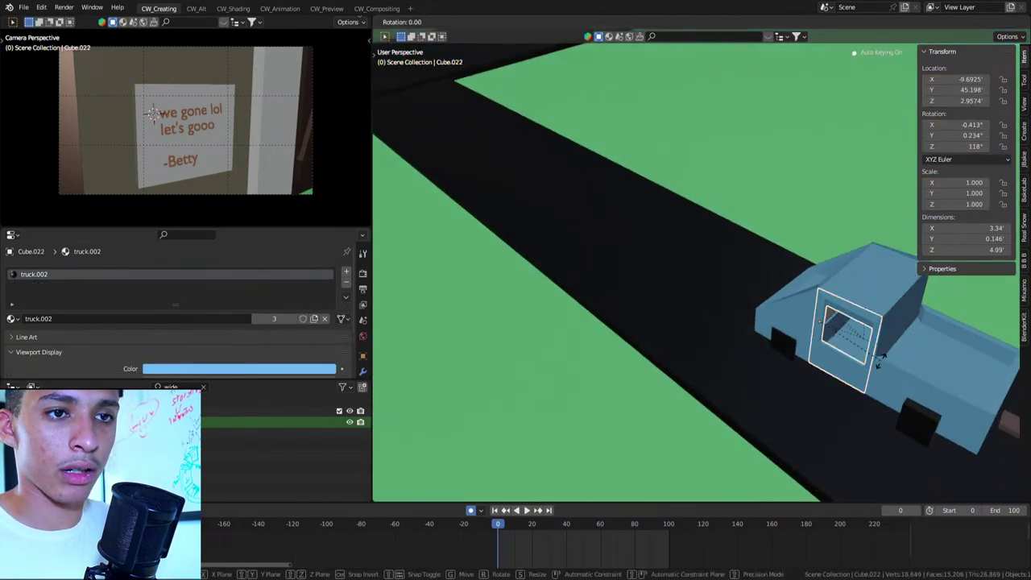
click(857, 293)
Set the truck.002 material's viewport display colour to a deep, fully saturated red
click(806, 306)
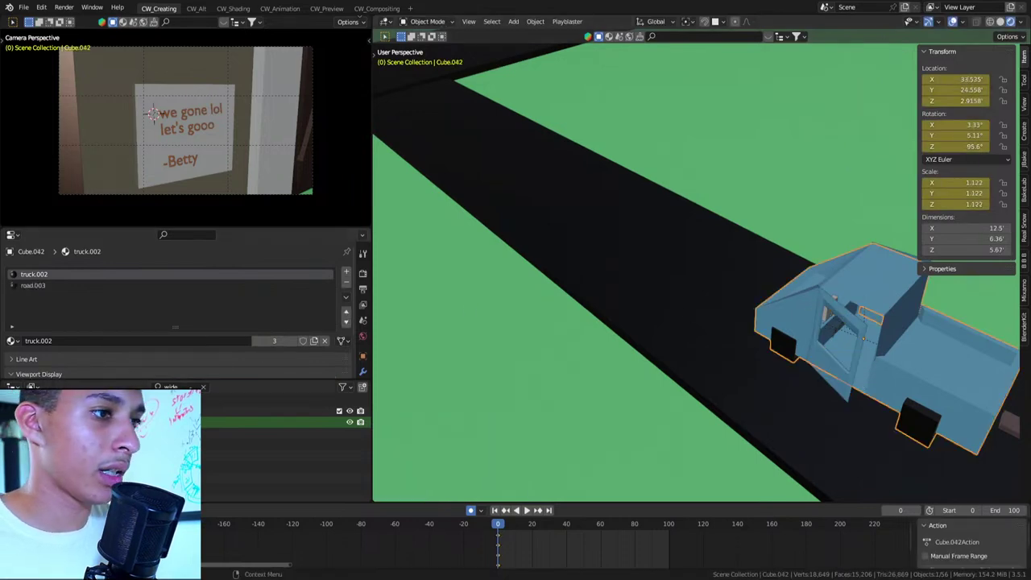
scroll(134, 301, down, 2)
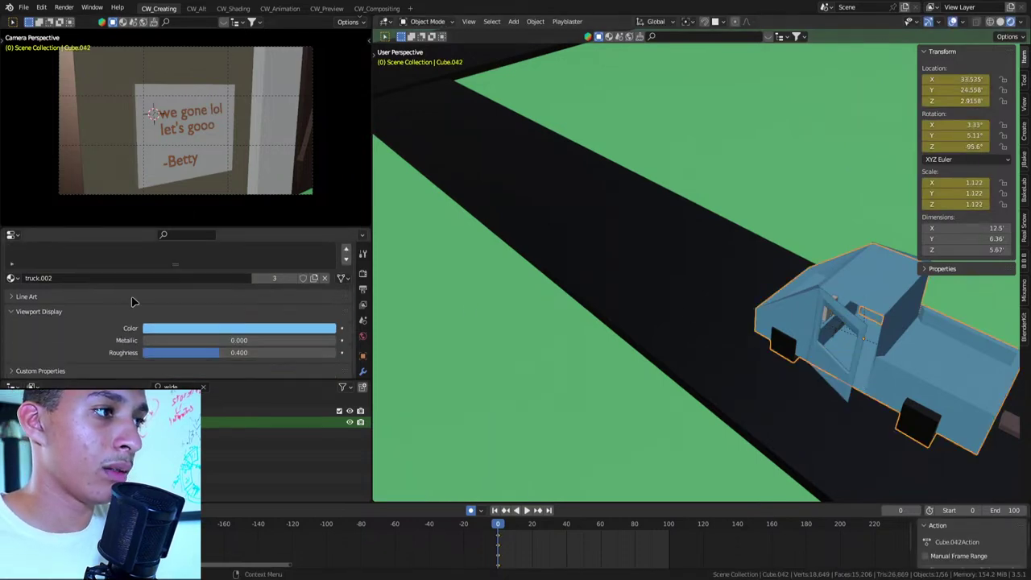
click(204, 327)
drag(202, 212, 188, 243)
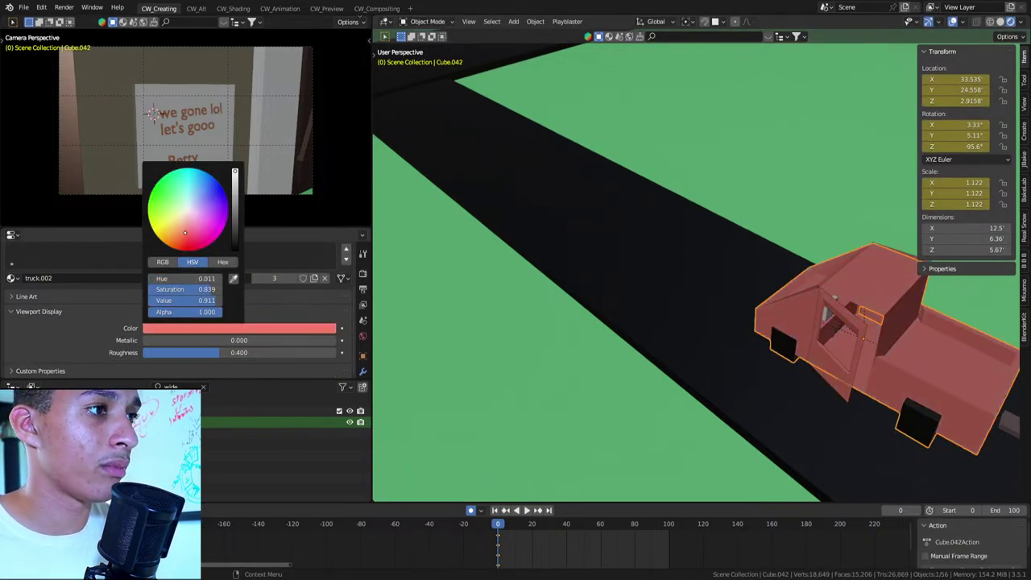
click(236, 193)
drag(234, 195, 236, 190)
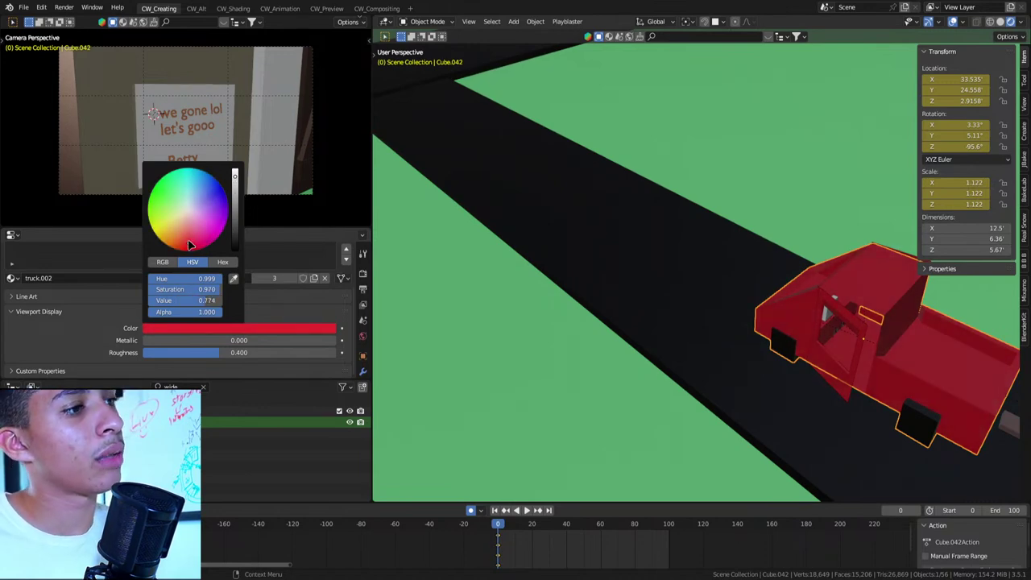
drag(190, 245, 188, 251)
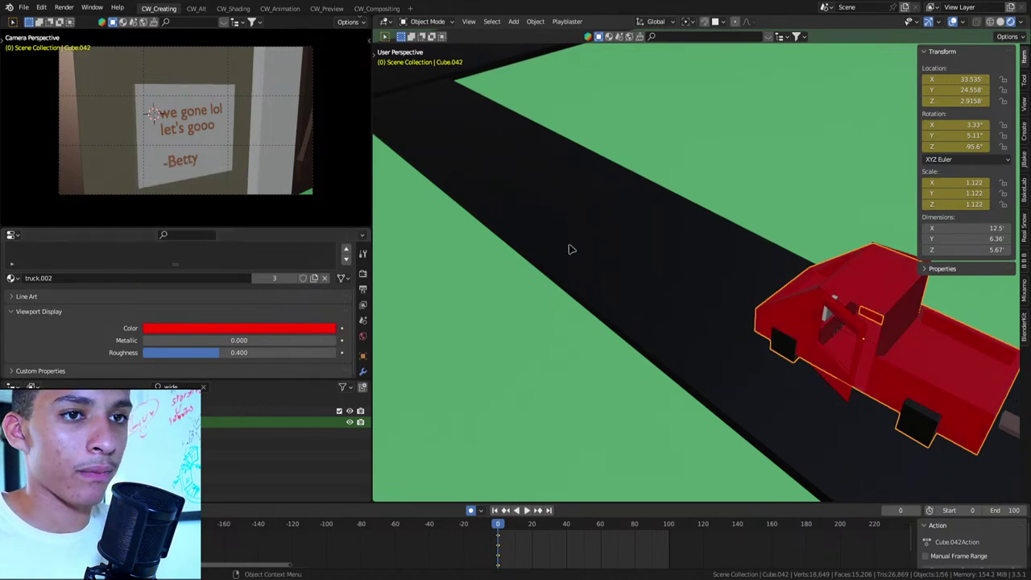
mouse_move(571, 247)
middle_down()
mouse_move(725, 322)
mouse_move(774, 292)
mouse_move(844, 210)
middle_up()
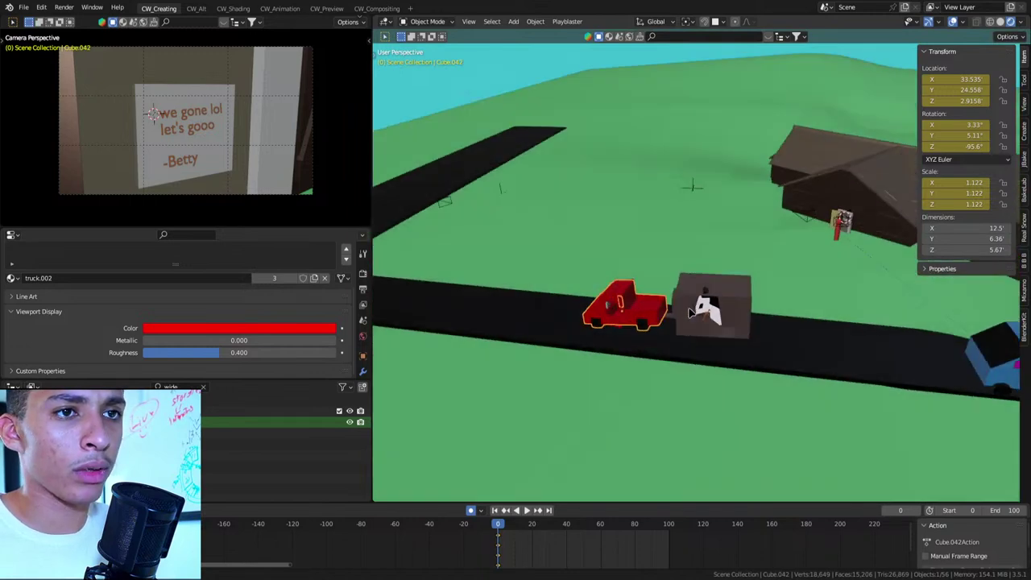
Move Jack sideways, keeping his height, into the red truck's cab
click(790, 202)
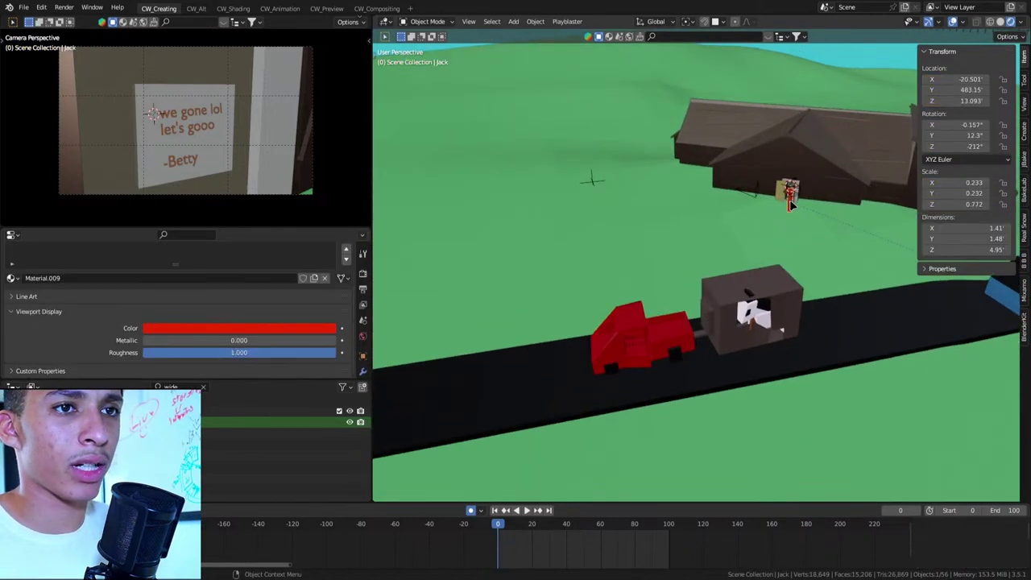
key(g)
key(shift+z)
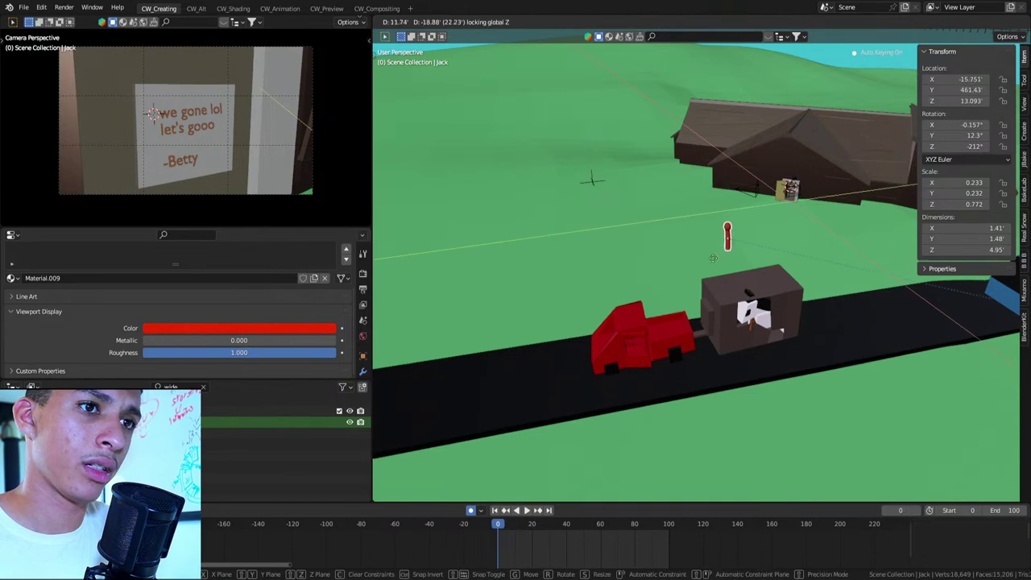
click(624, 346)
key(KP_Decimal)
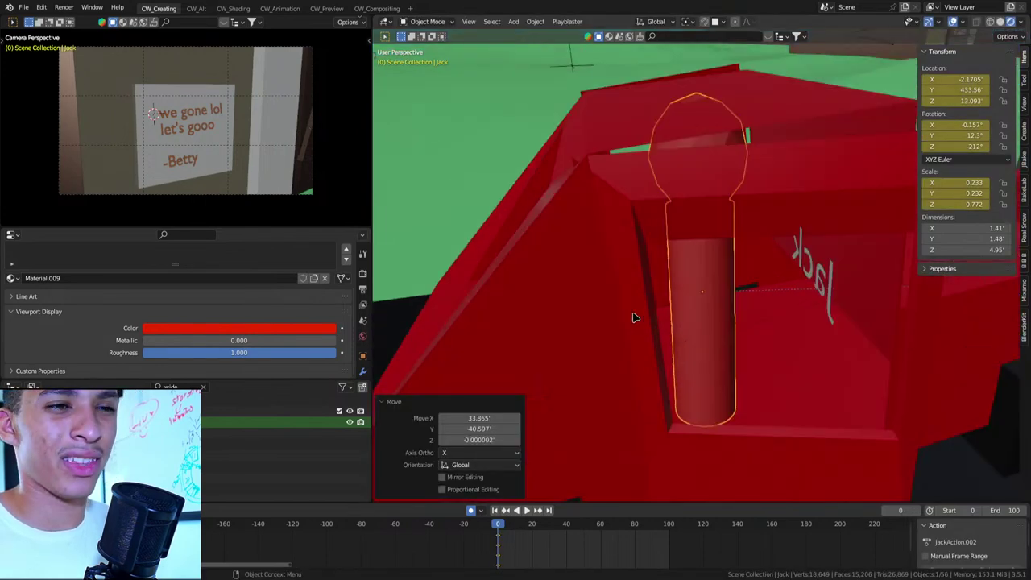
mouse_move(634, 317)
middle_down()
mouse_move(828, 328)
mouse_move(861, 302)
middle_up()
Lower Jack into the seat along Z and rotate him into a slightly turned pose
key(r)
key(r)
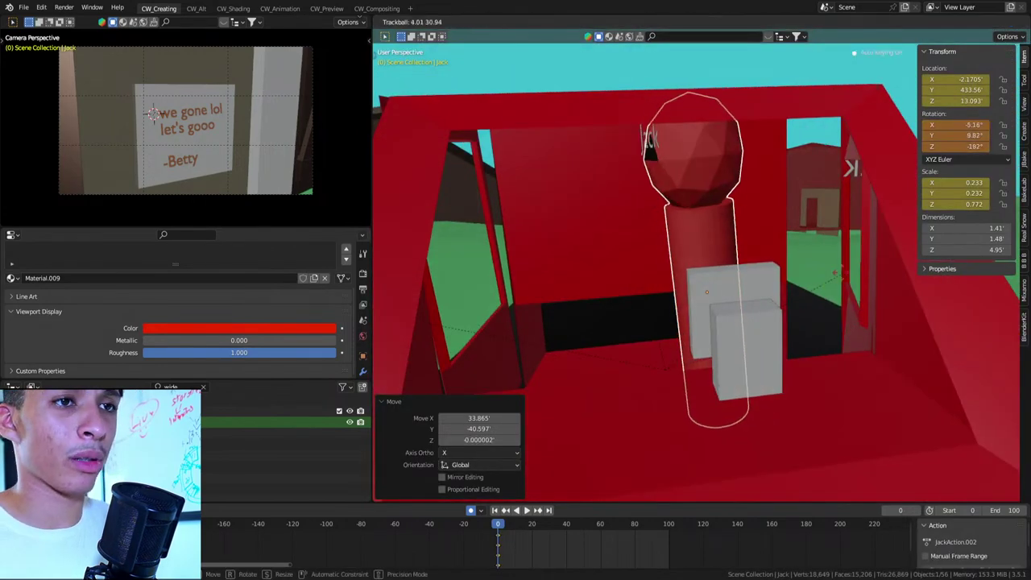
click(769, 242)
key(g)
key(z)
click(759, 266)
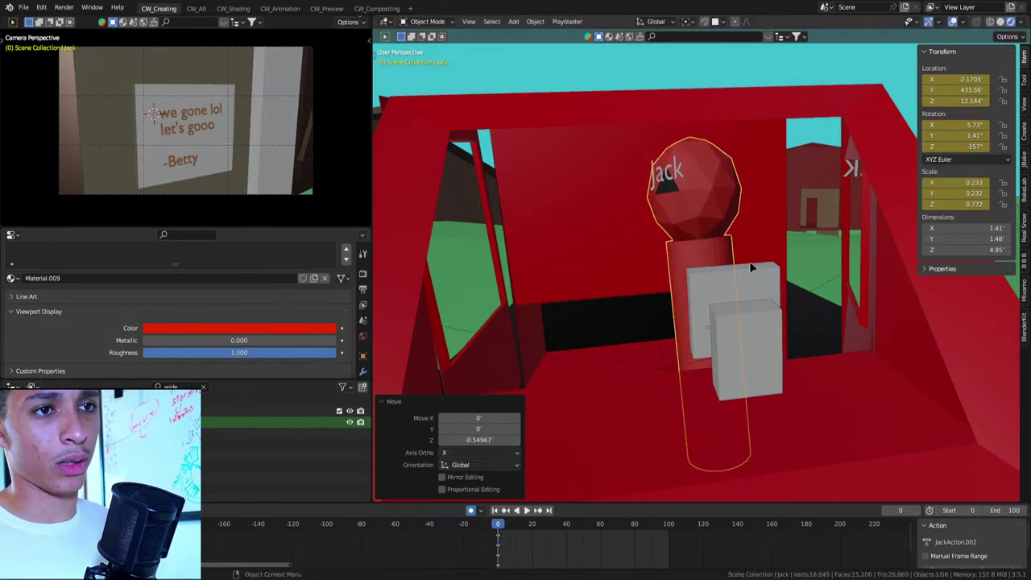
key(r)
key(r)
click(805, 266)
key(r)
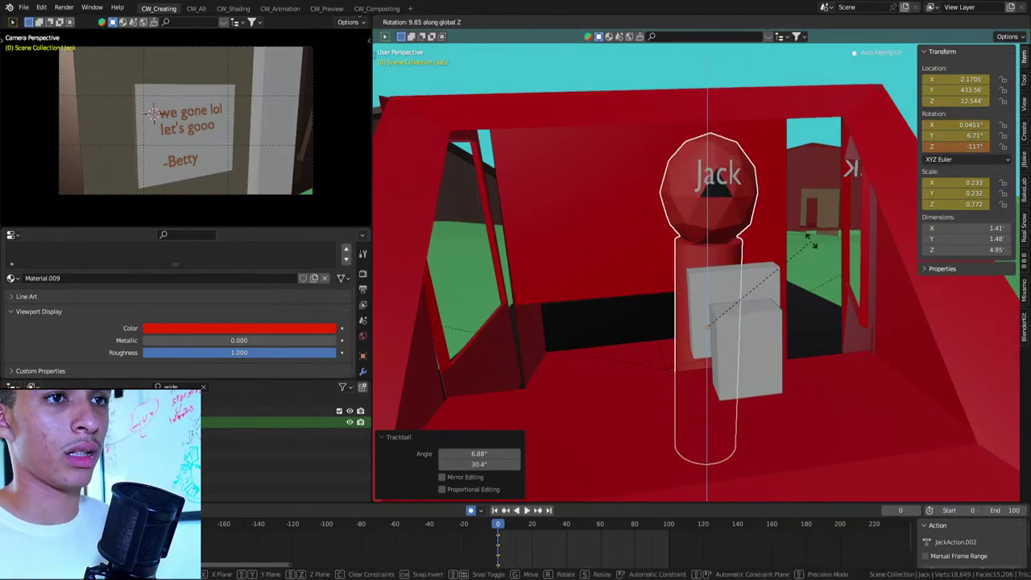
click(834, 243)
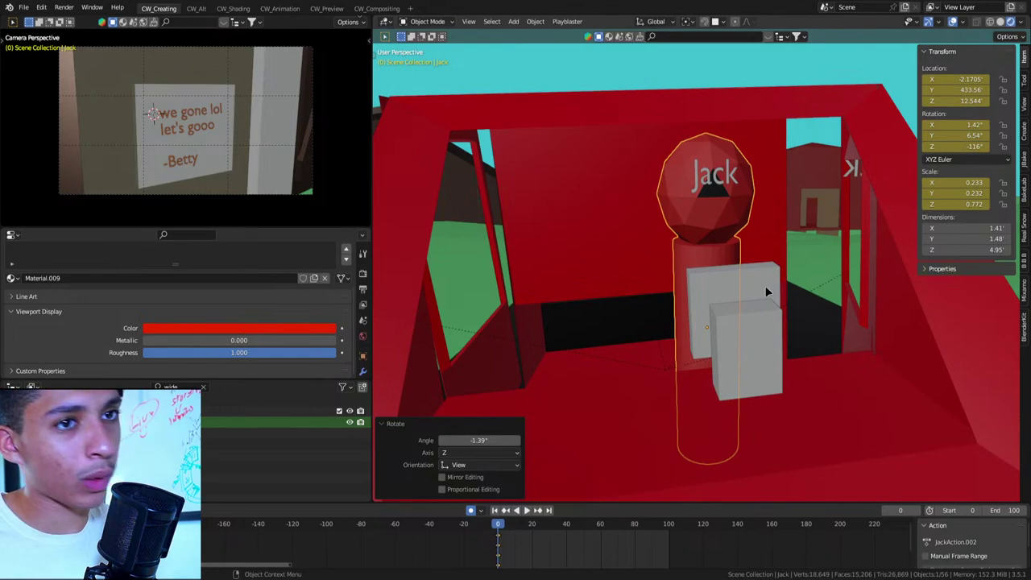
mouse_move(767, 292)
middle_down()
mouse_move(750, 285)
mouse_move(896, 176)
mouse_move(787, 234)
middle_up()
Delete the floating Jack text object (Text.001)
click(896, 175)
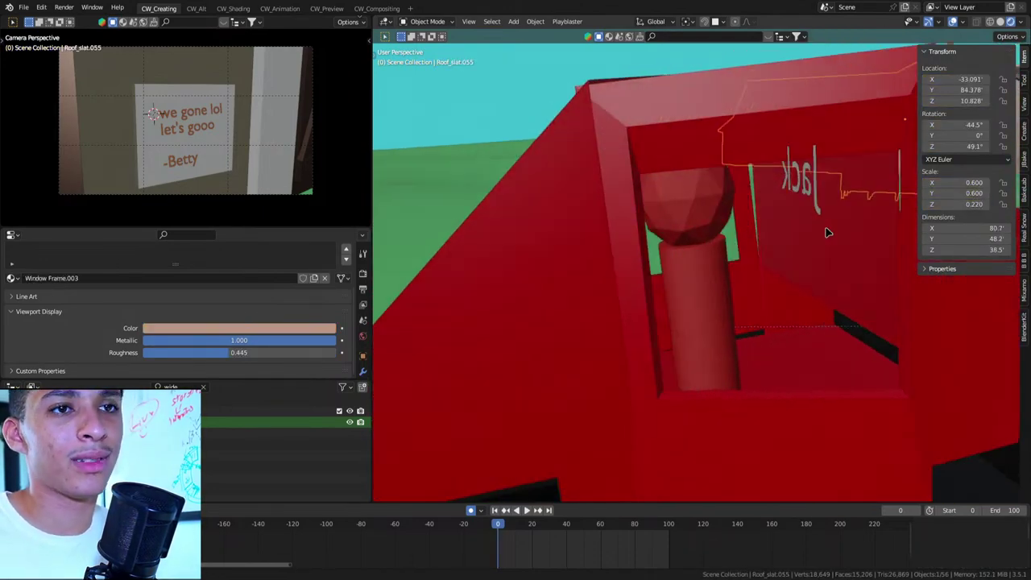
click(622, 190)
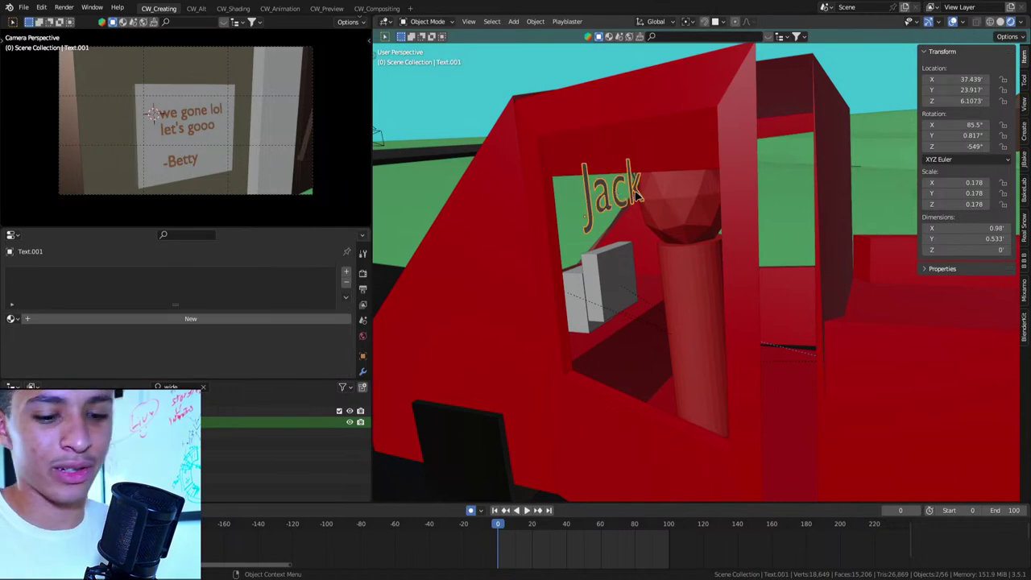
key(Delete)
mouse_move(634, 317)
middle_down()
mouse_move(746, 306)
mouse_move(763, 259)
mouse_move(567, 272)
middle_up()
scroll(764, 260, down, 5)
scroll(653, 268, down, 3)
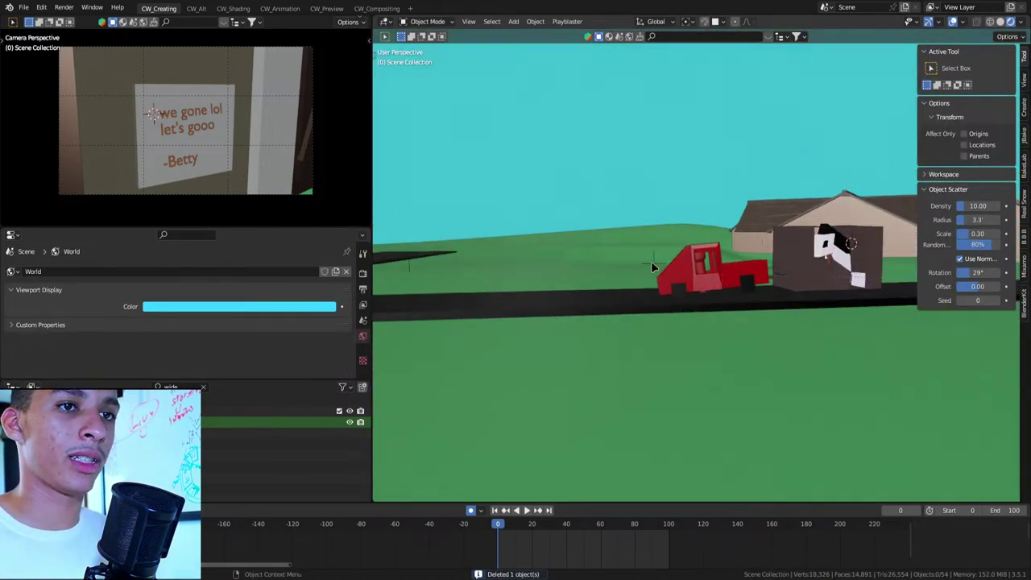
middle_drag(652, 267, 756, 231)
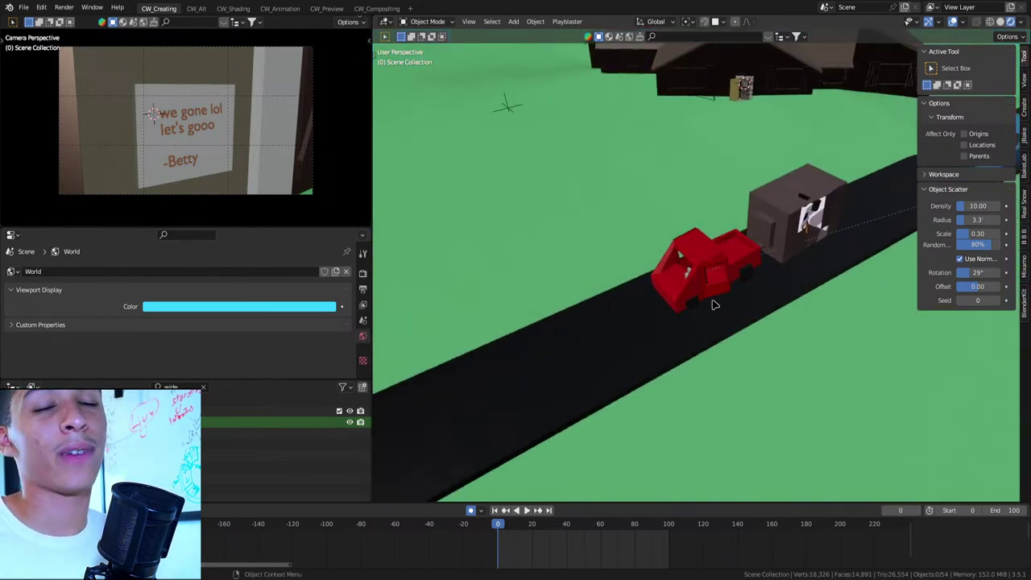
middle_drag(721, 298, 794, 275)
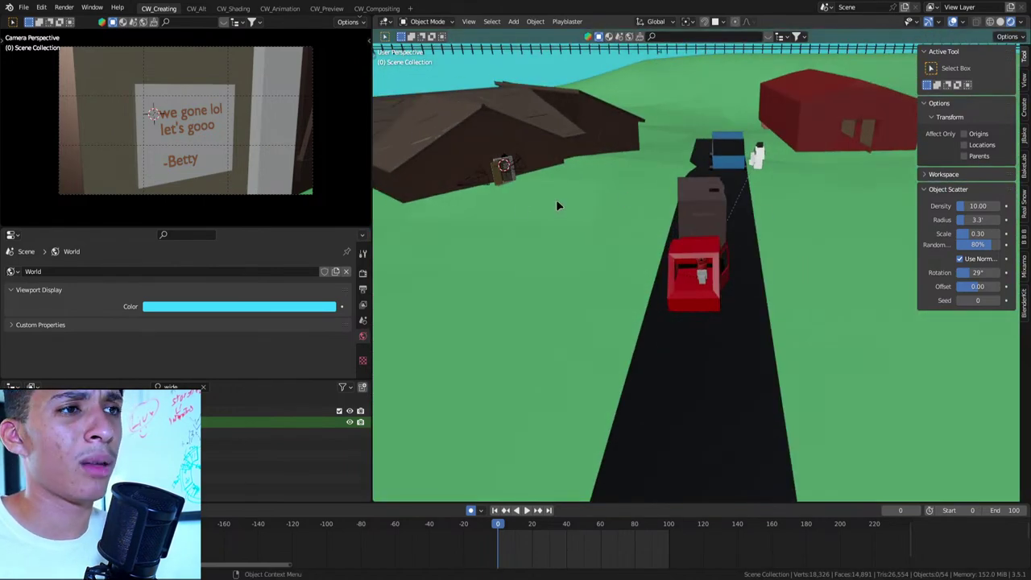
Make Jack Cam the scene's active camera
click(483, 181)
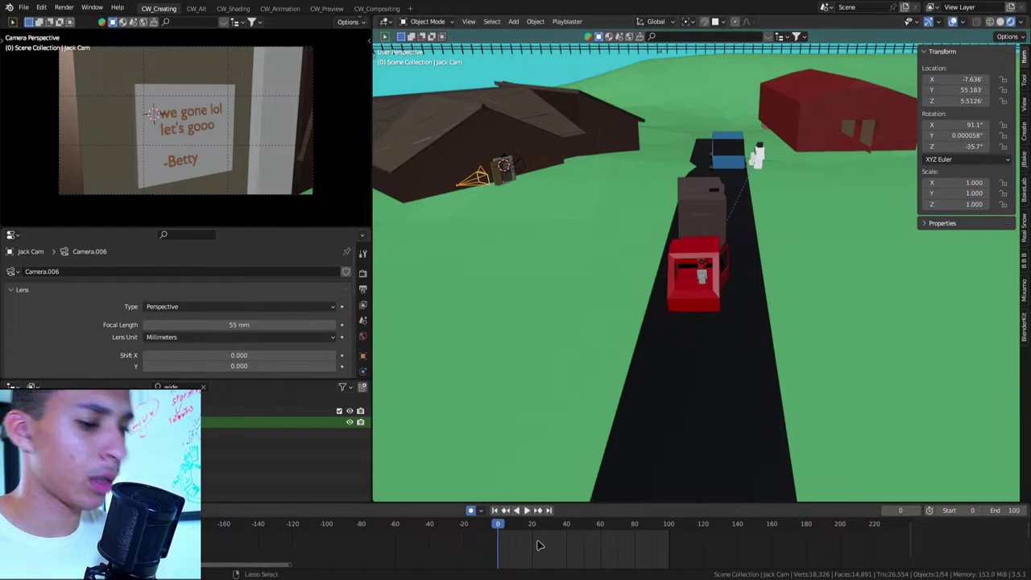
key(ctrl+b)
mouse_move(756, 330)
middle_down()
mouse_move(675, 311)
mouse_move(789, 339)
middle_up()
scroll(788, 339, up, 5)
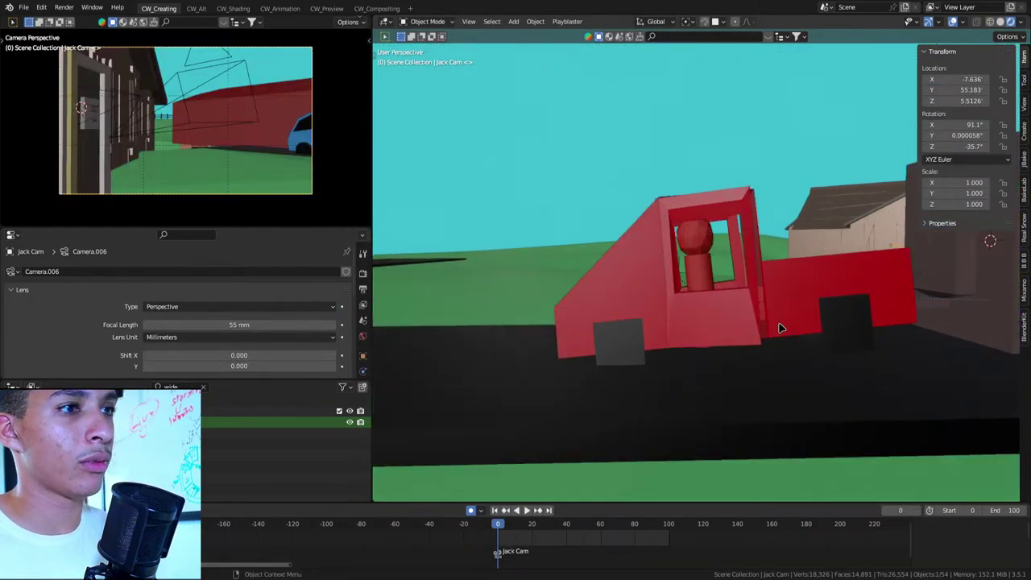
scroll(779, 327, up, 5)
scroll(766, 320, down, 3)
Parent Jack to the red truck as an Object parent
click(840, 292)
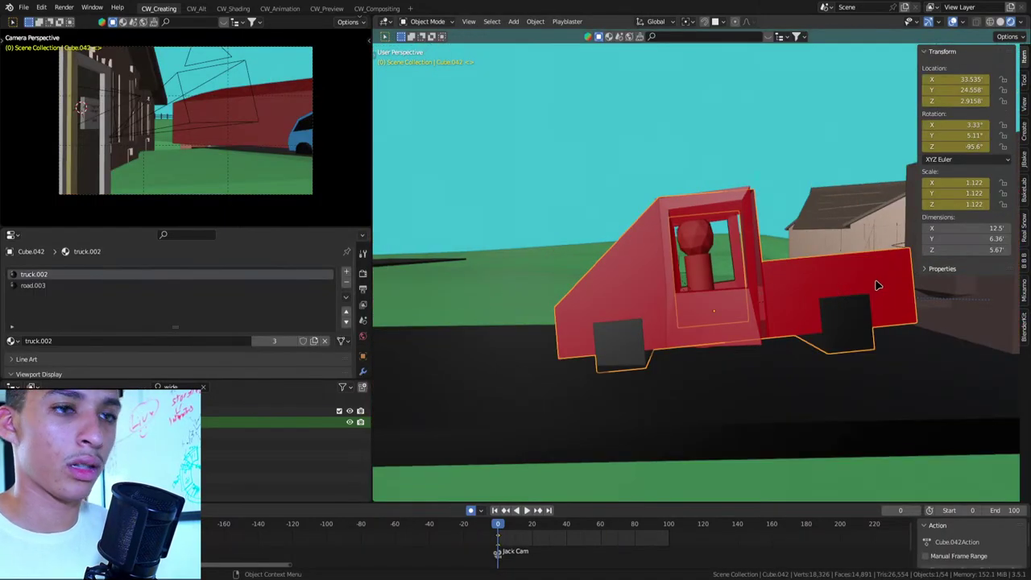
key(r)
right_click(889, 296)
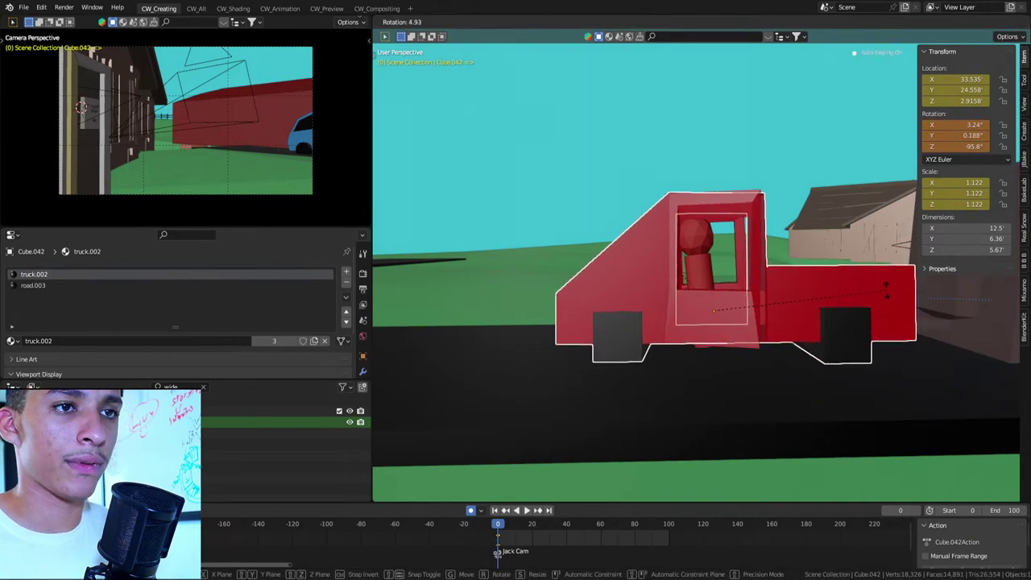
click(699, 254)
shift+click(647, 269)
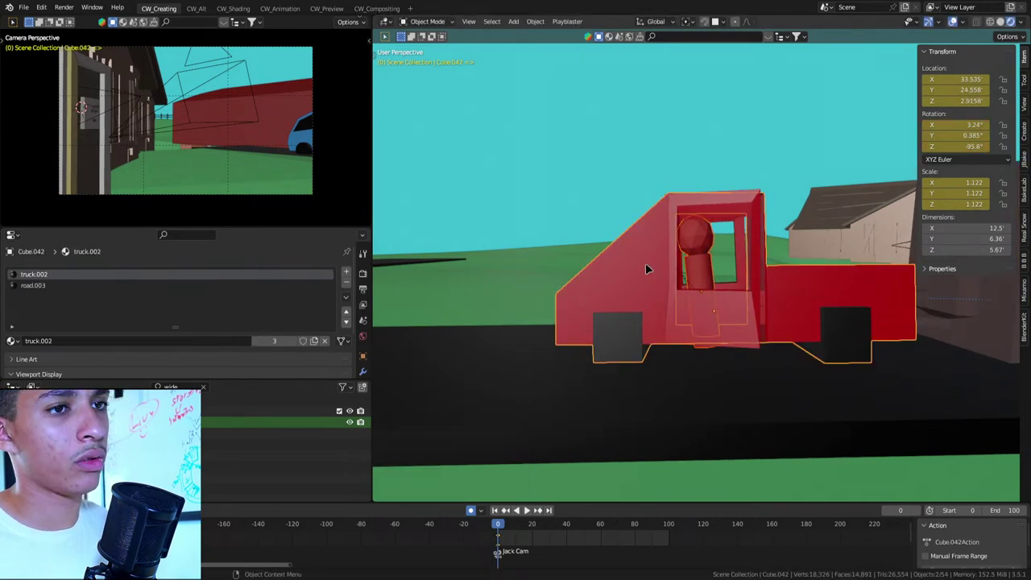
key(ctrl+p)
click(646, 269)
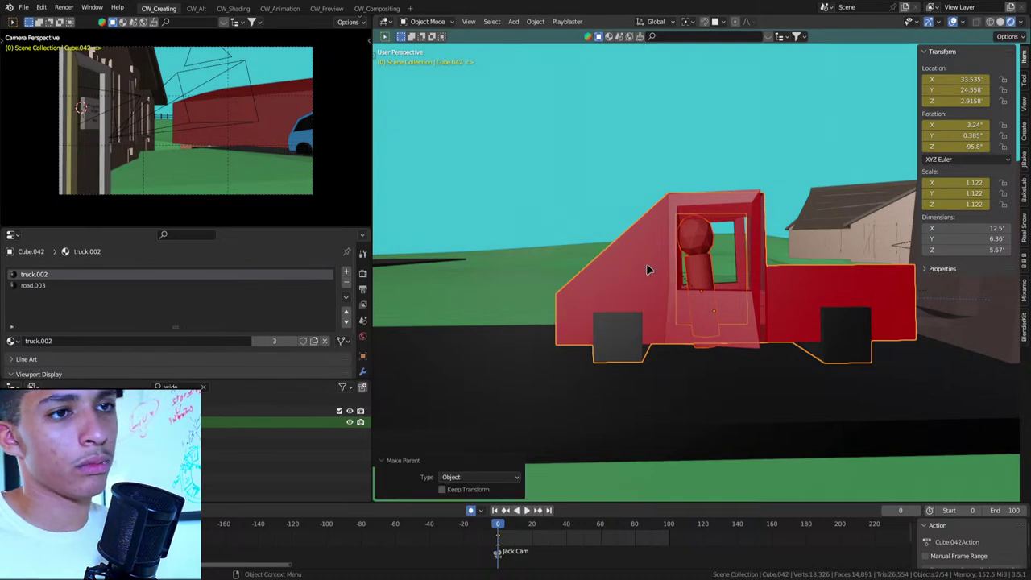
Slide Jack along the Y axis into the driver's seat
click(695, 276)
key(KP_Decimal)
key(g)
key(y)
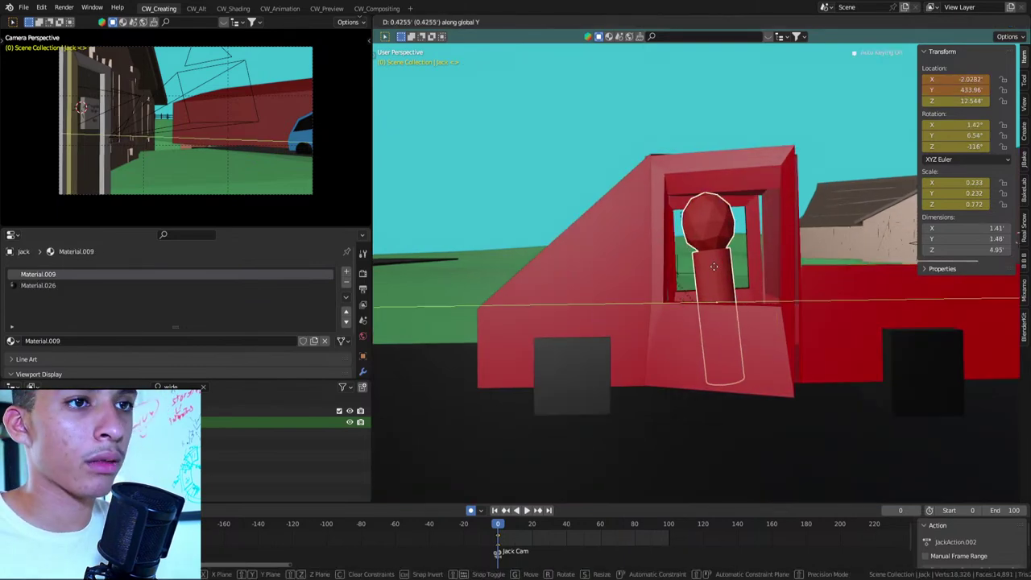
click(578, 290)
mouse_move(578, 290)
middle_down()
mouse_move(682, 323)
mouse_move(659, 282)
middle_up()
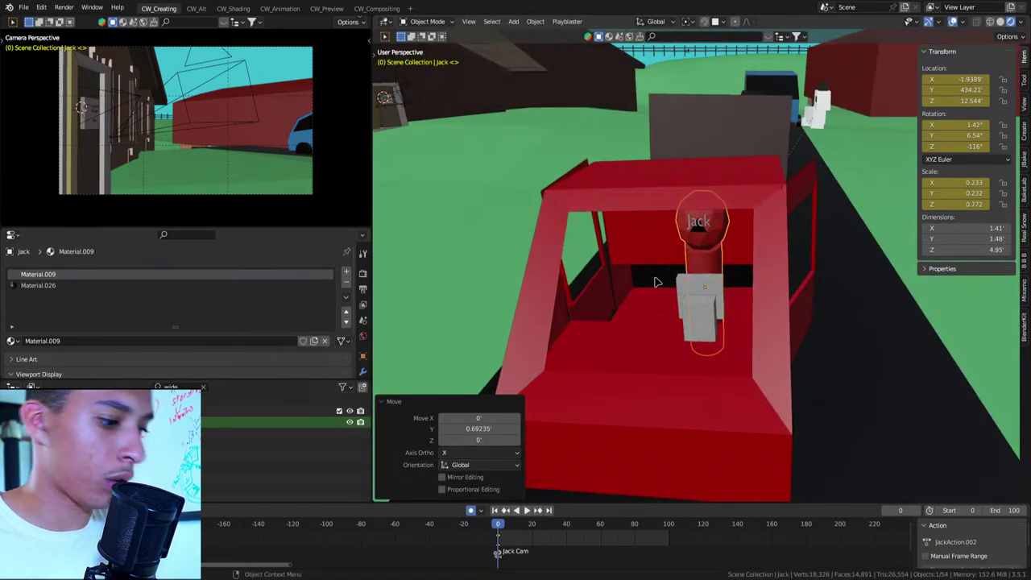
Rotate Jack to sit properly in the cab, then view through the scene camera
key(r)
click(661, 279)
key(r)
key(r)
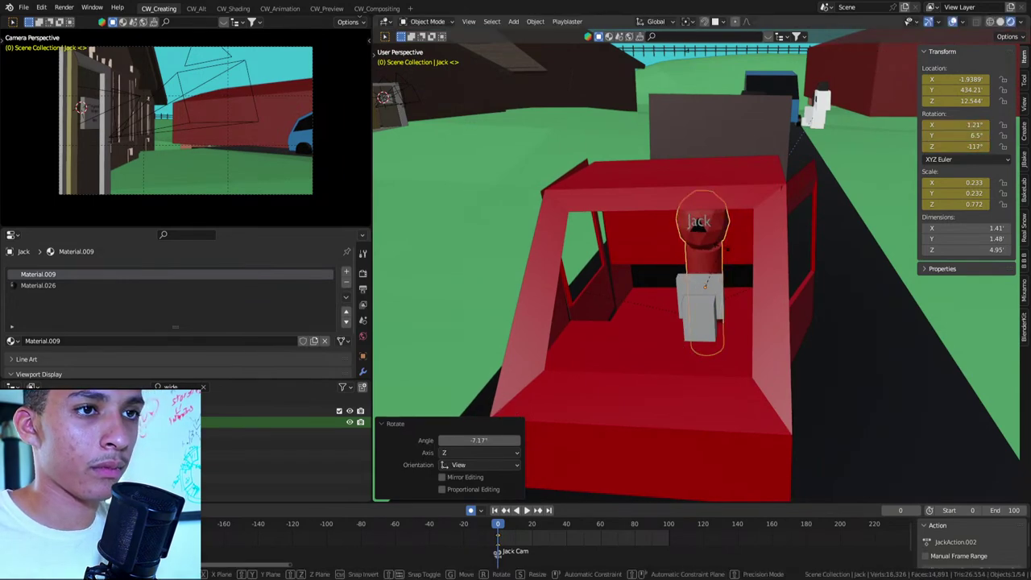
click(712, 252)
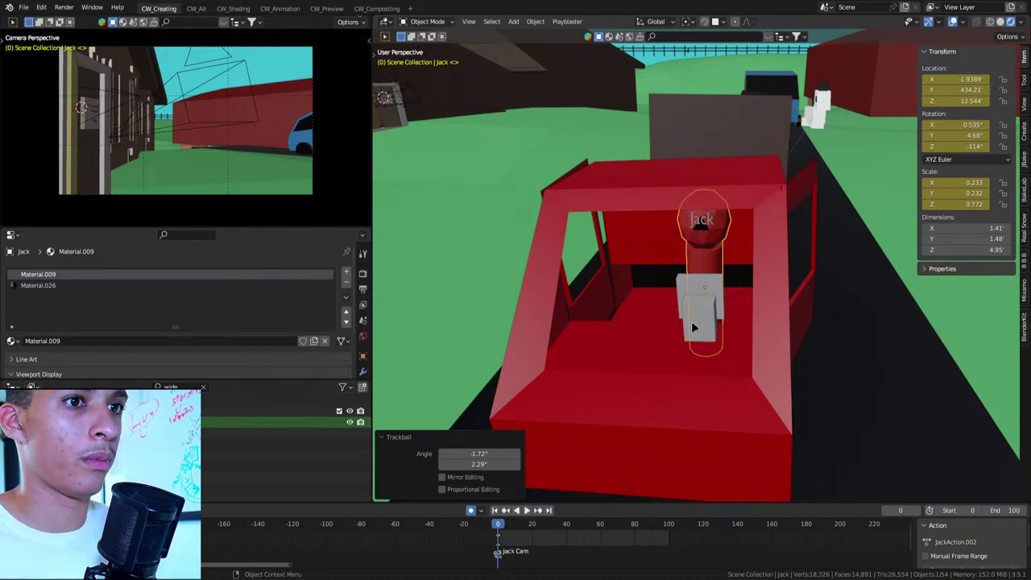
mouse_move(691, 327)
middle_down()
mouse_move(711, 295)
mouse_move(617, 265)
mouse_move(730, 269)
mouse_move(745, 260)
mouse_move(727, 279)
mouse_move(728, 265)
mouse_move(583, 275)
mouse_move(652, 292)
middle_up()
scroll(617, 265, up, 5)
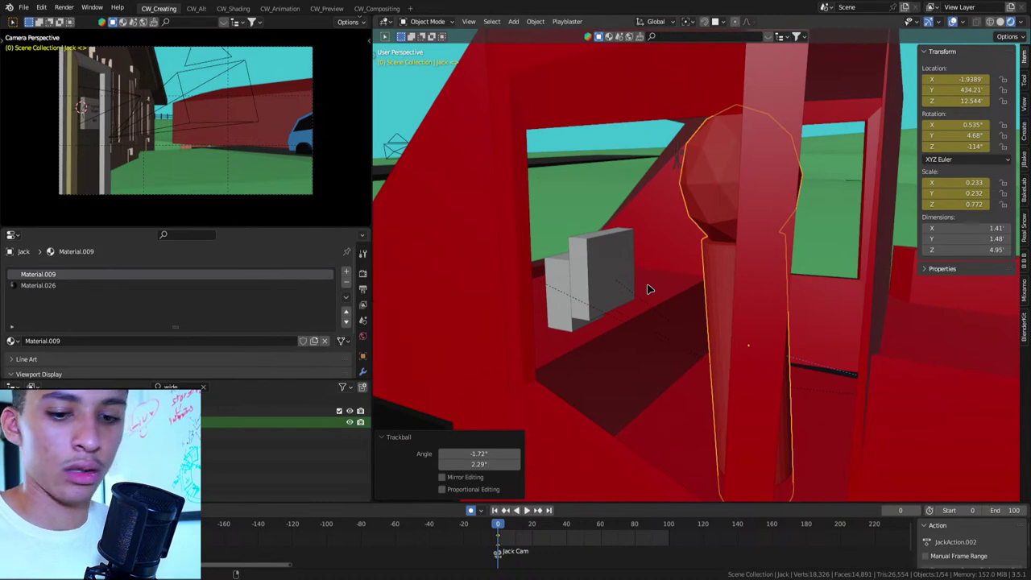
key(ctrl+KP_0)
Re-aim Jack Cam in walk mode and swing cab pillar Cube.022 aside around Z
key(shift+grave)
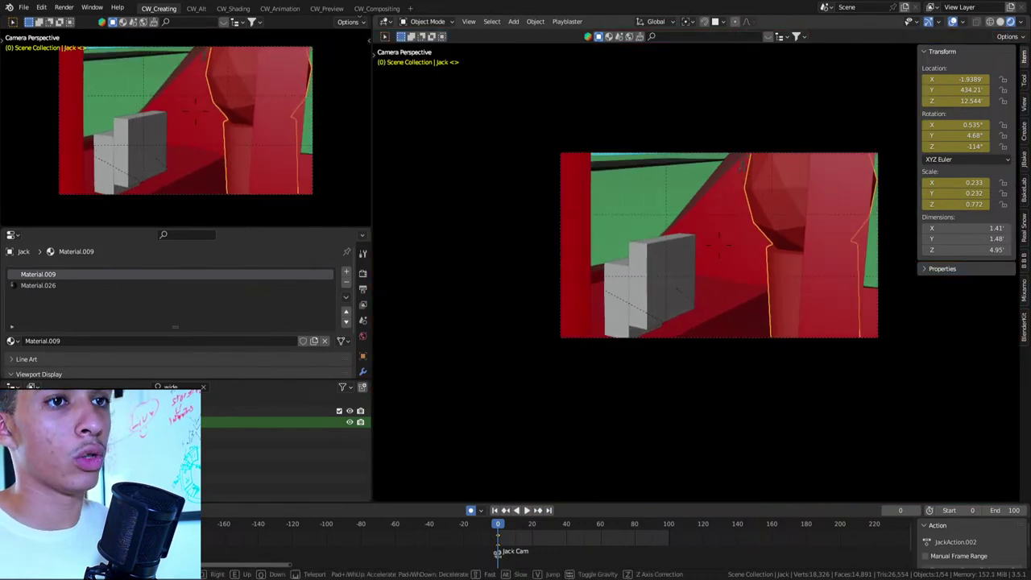
click(670, 274)
click(764, 261)
key(r)
key(z)
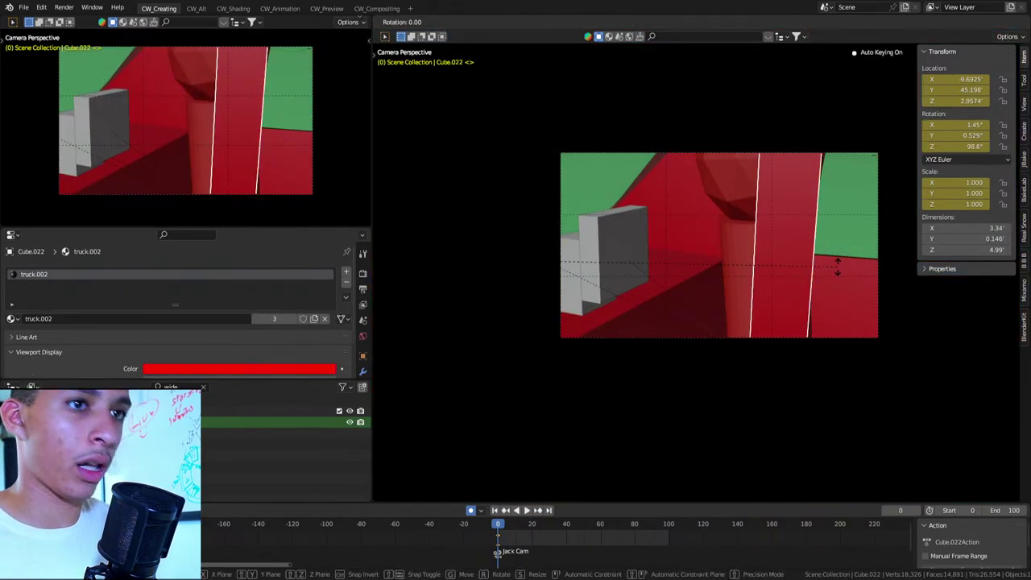
click(836, 230)
Re-aim the camera and widen Jack Cam's focal length from 55 mm to 35 mm
key(shift+grave)
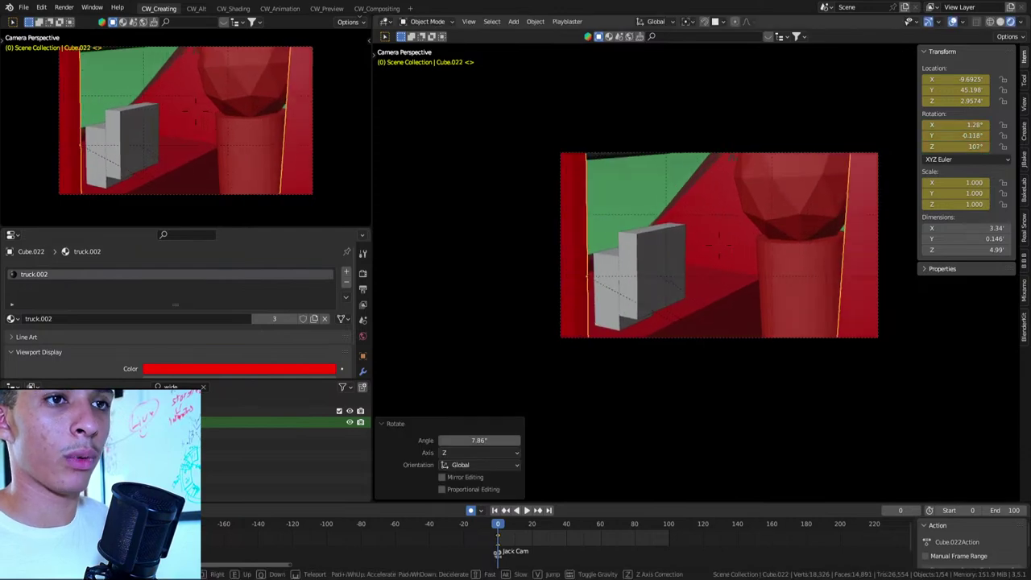
click(780, 251)
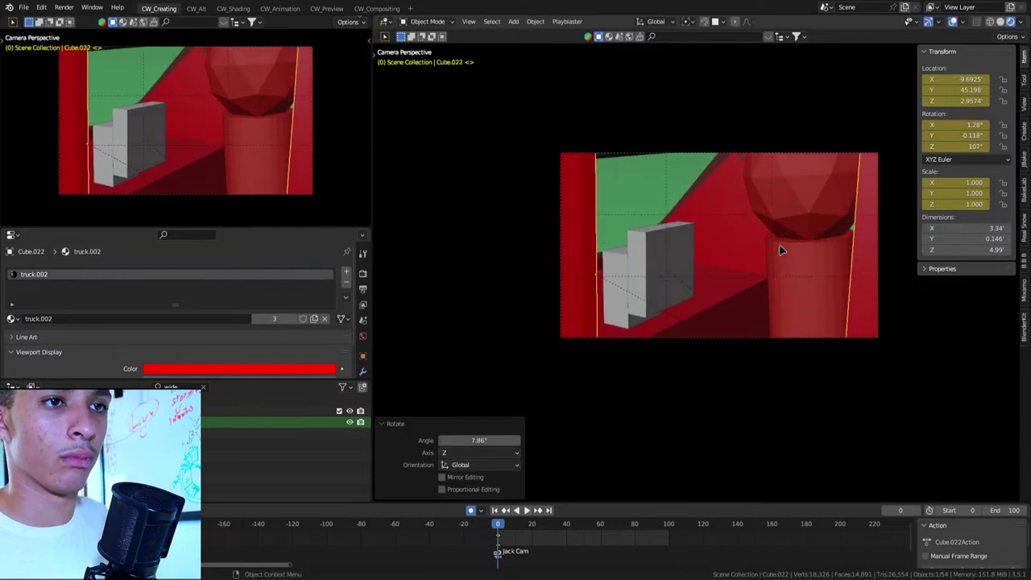
click(718, 154)
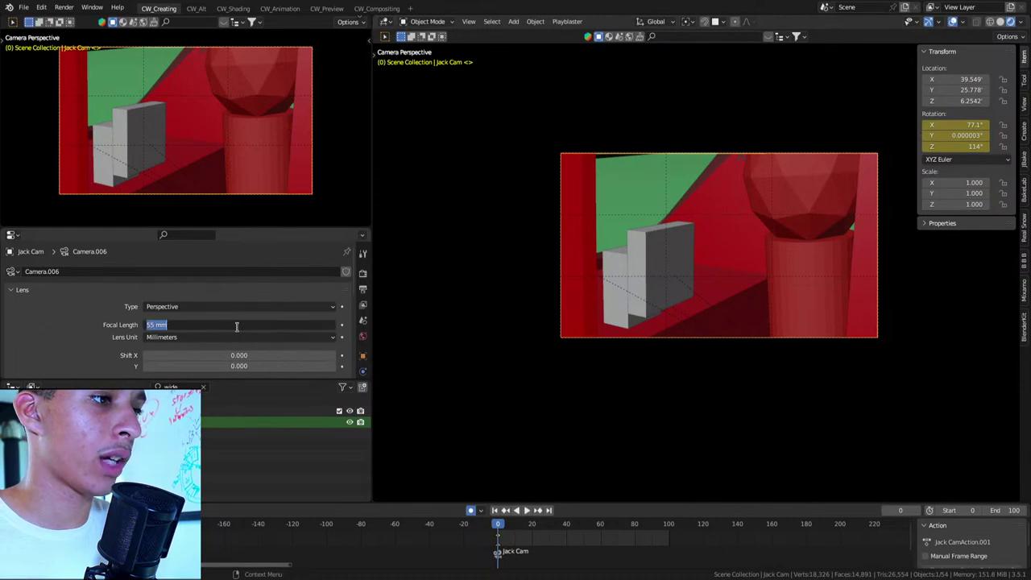
drag(231, 324, 193, 326)
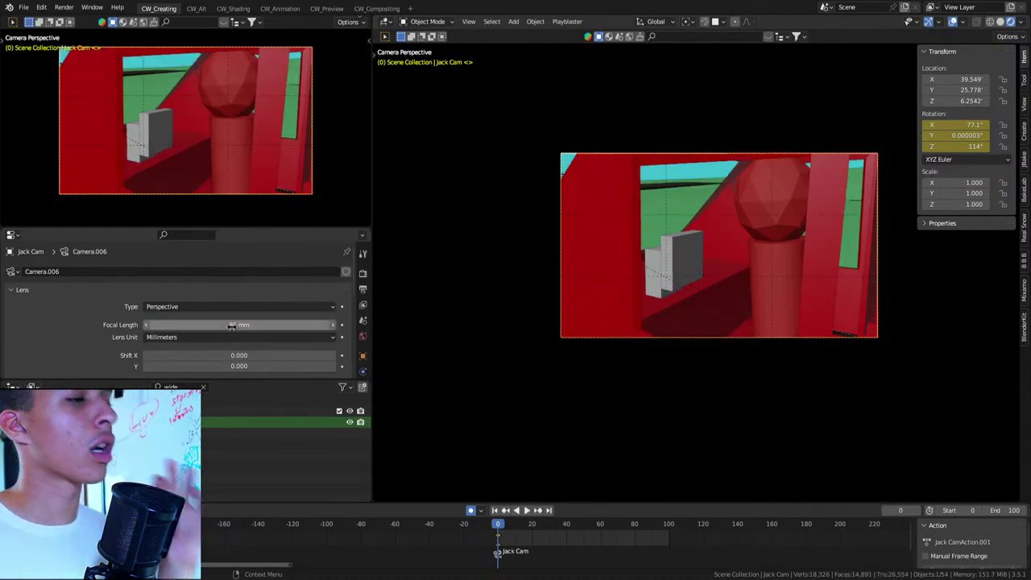
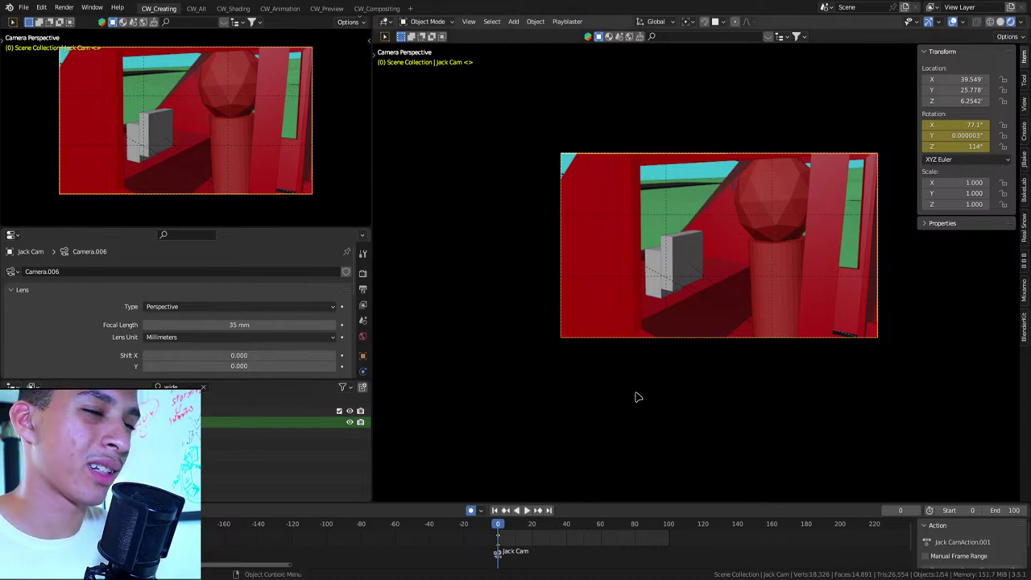
Select Jack and slide his keyframe from frame 0 to about frame 60
key(space)
key(space)
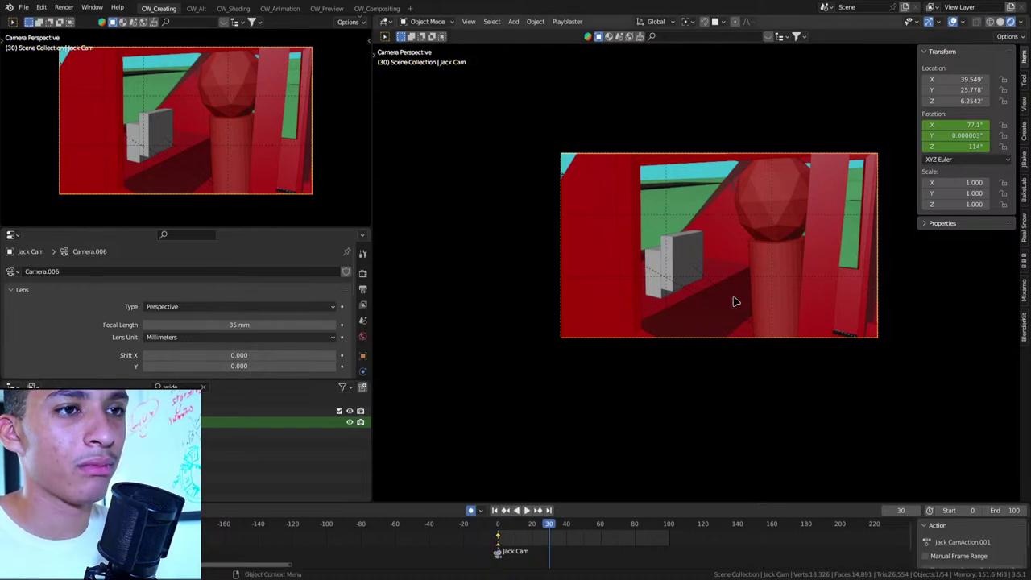
click(760, 295)
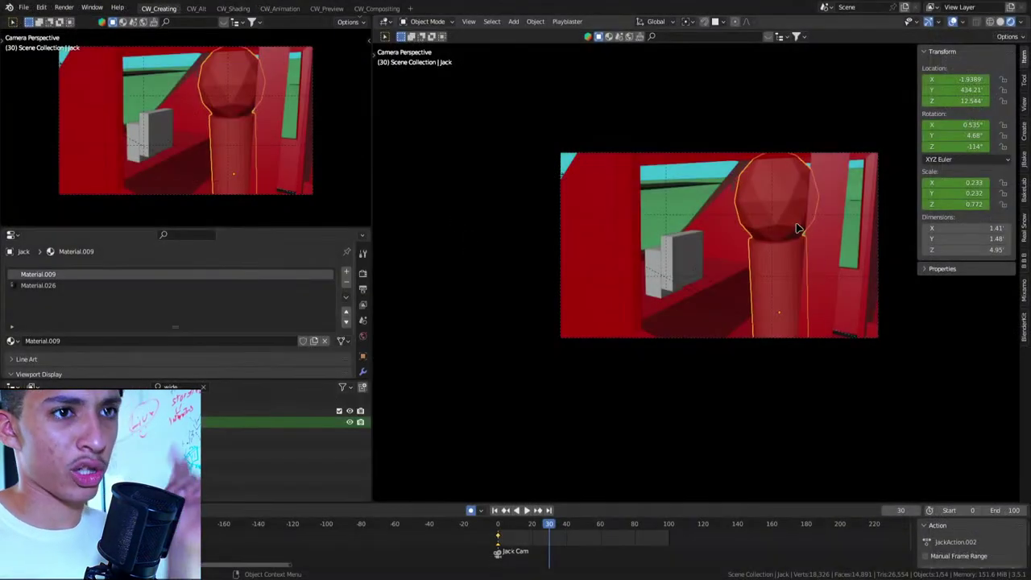
drag(501, 537, 610, 541)
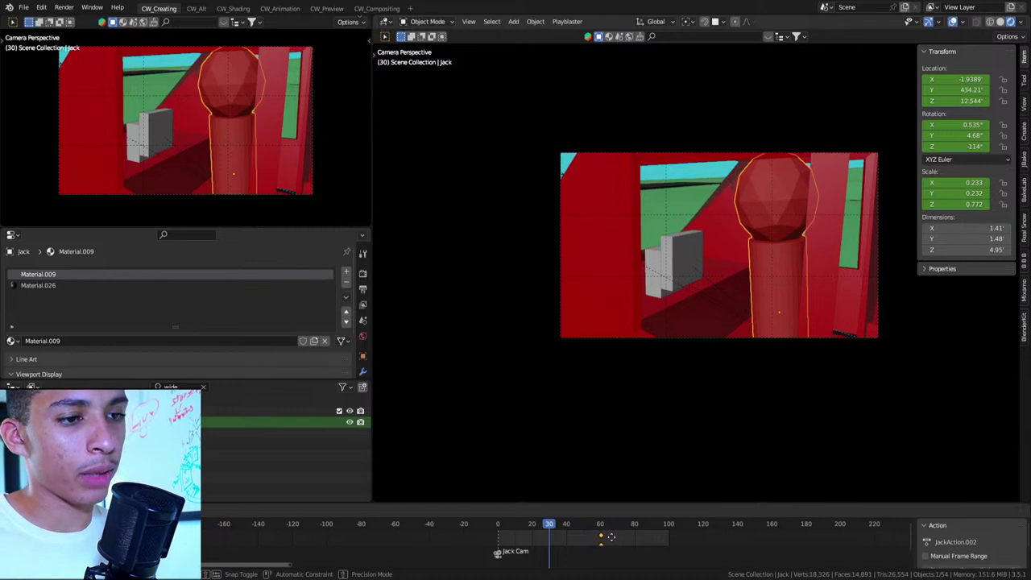
drag(612, 537, 612, 541)
Shift the Cube.022 wall's keyframe later in the timeline, toward frame 60
click(628, 250)
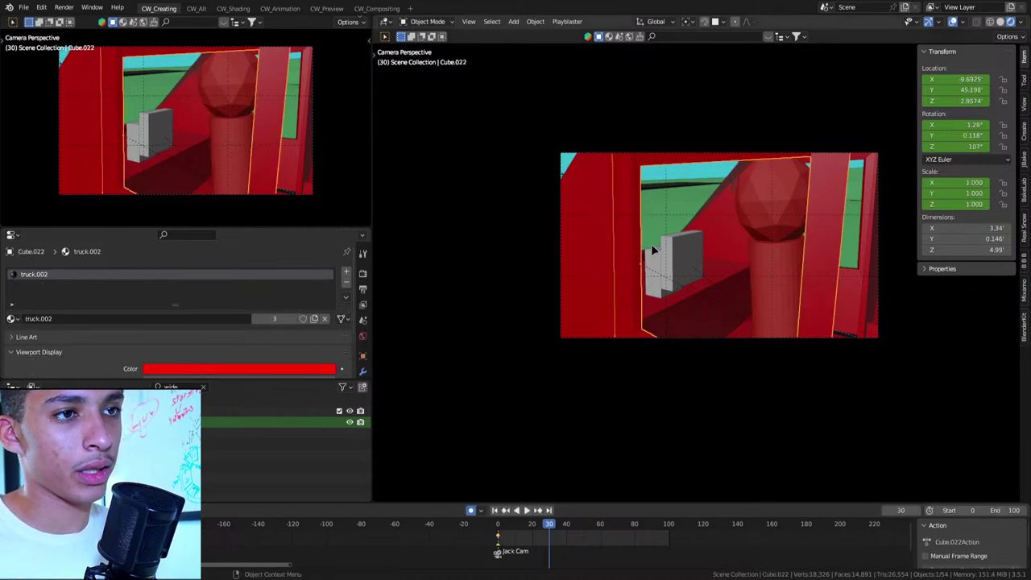
drag(501, 538, 579, 537)
key(Up)
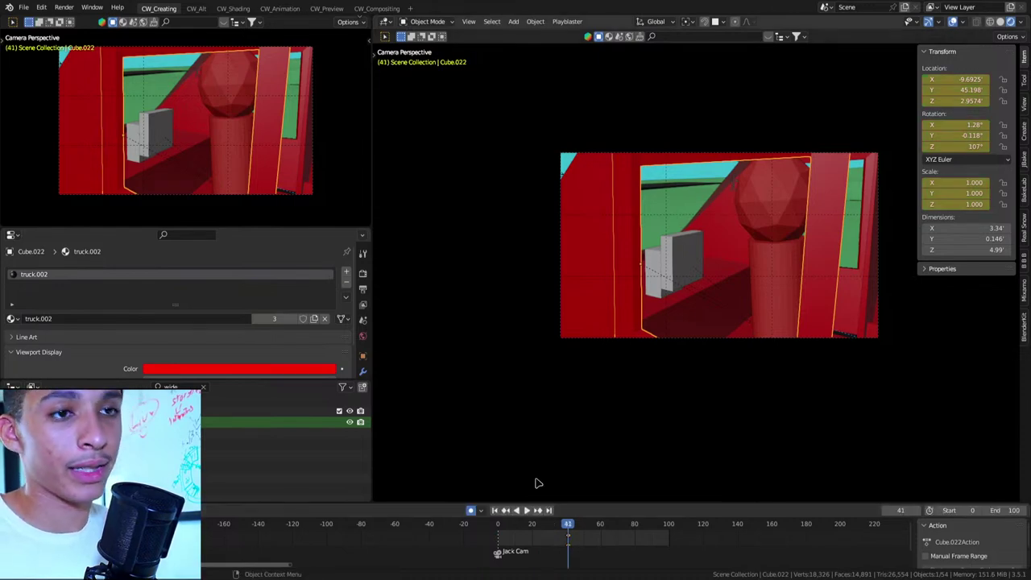
drag(568, 537, 589, 541)
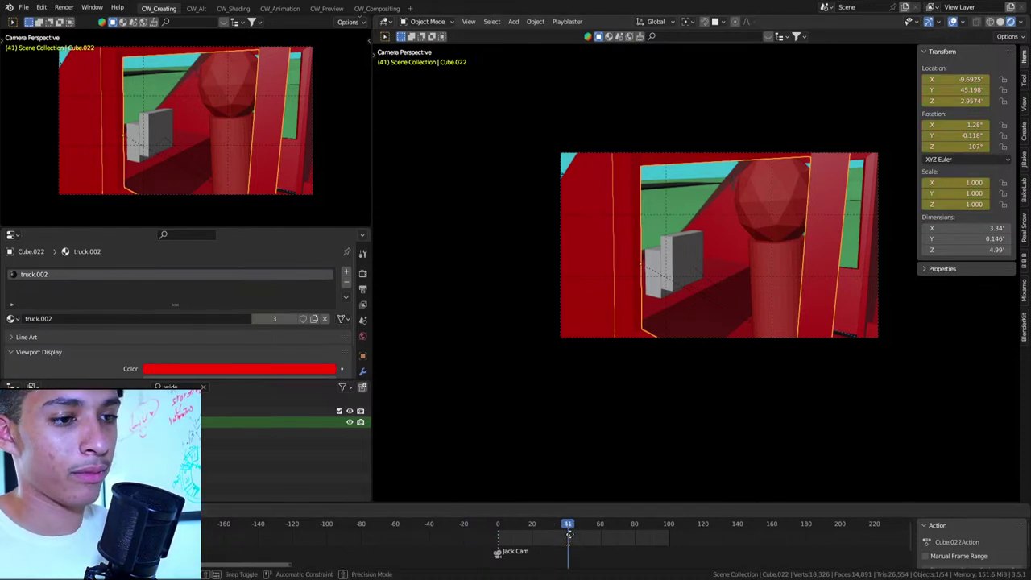
key(Left)
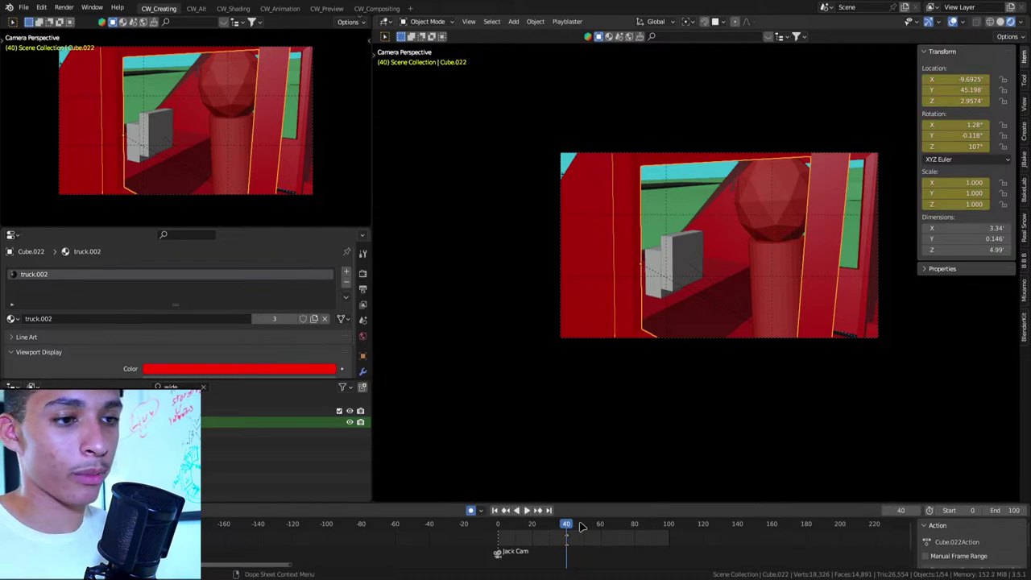
key(Down)
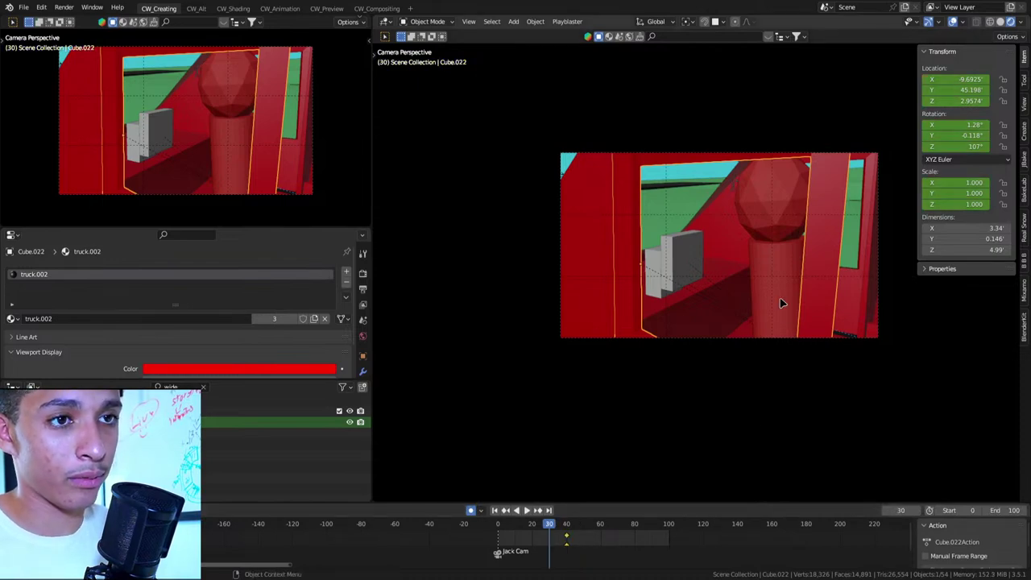
Check the keys on Jack, Cube.042 and Cube.022, then rewind to frame 0
click(773, 311)
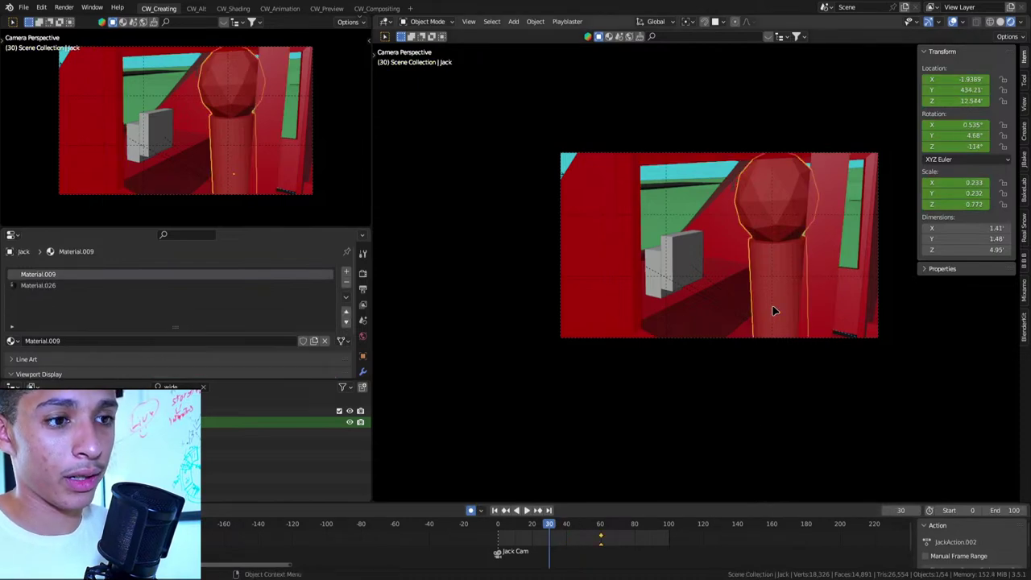
click(614, 305)
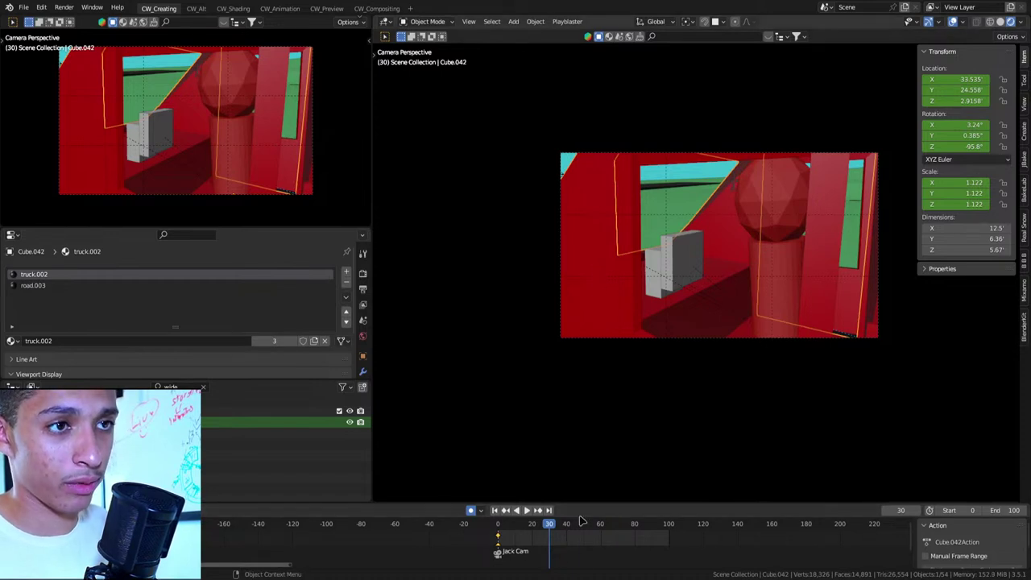
click(628, 273)
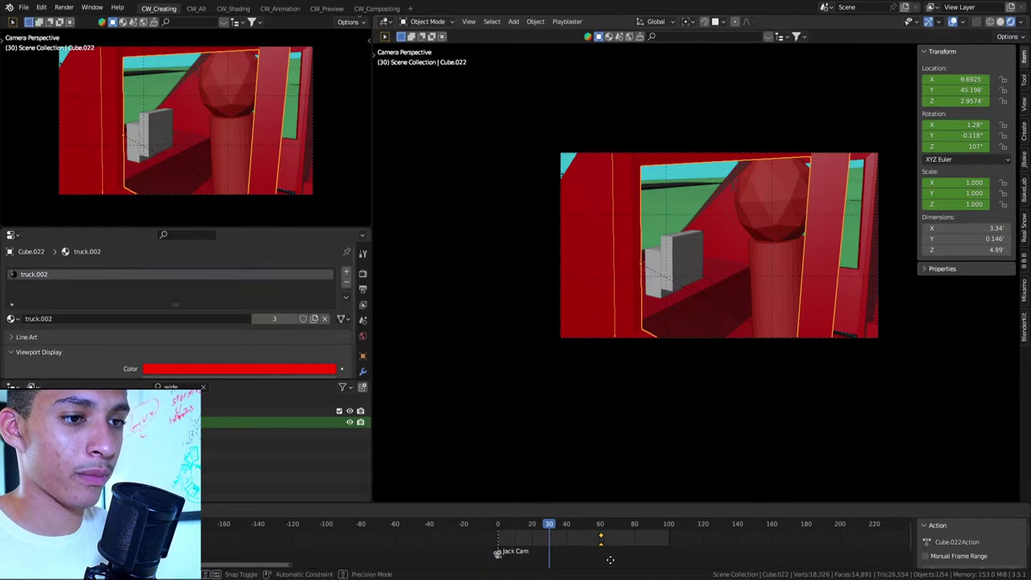
key(Left)
key(Left)
key(Left)
Orbit around the truck to inspect the door from outside, then return to camera view
scroll(665, 390, down, 2)
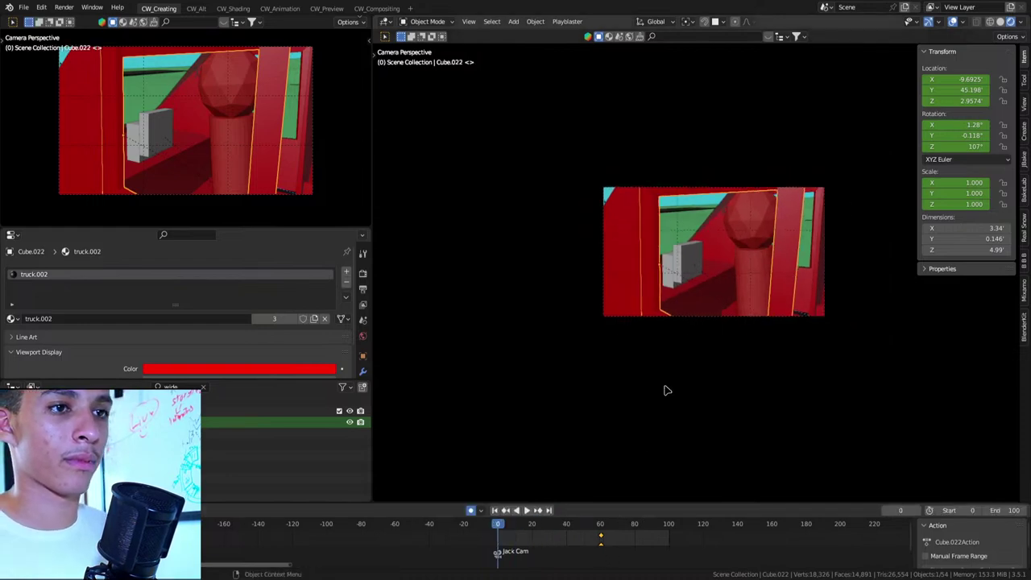
middle_drag(666, 390, 692, 403)
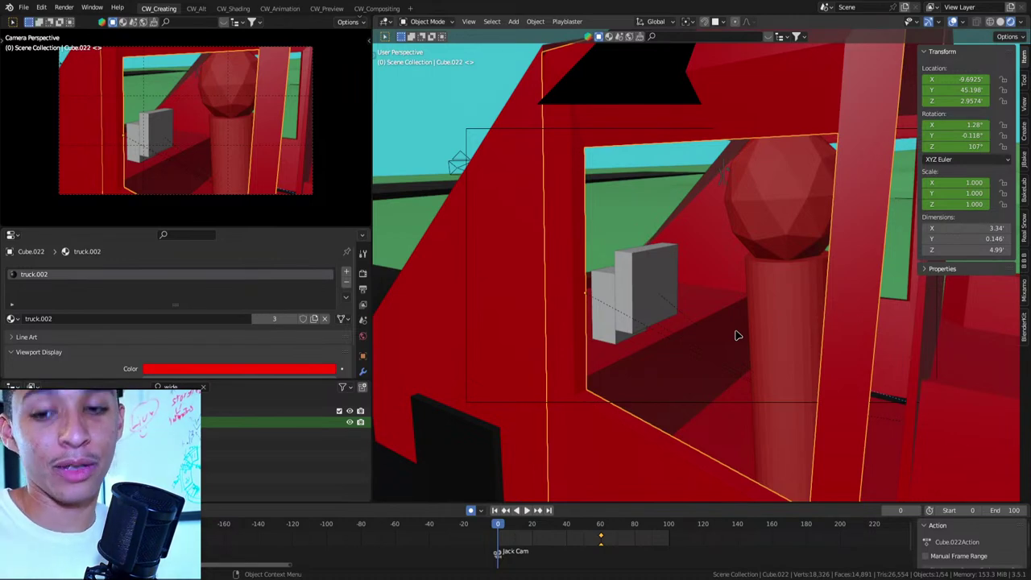
scroll(672, 340, up, 3)
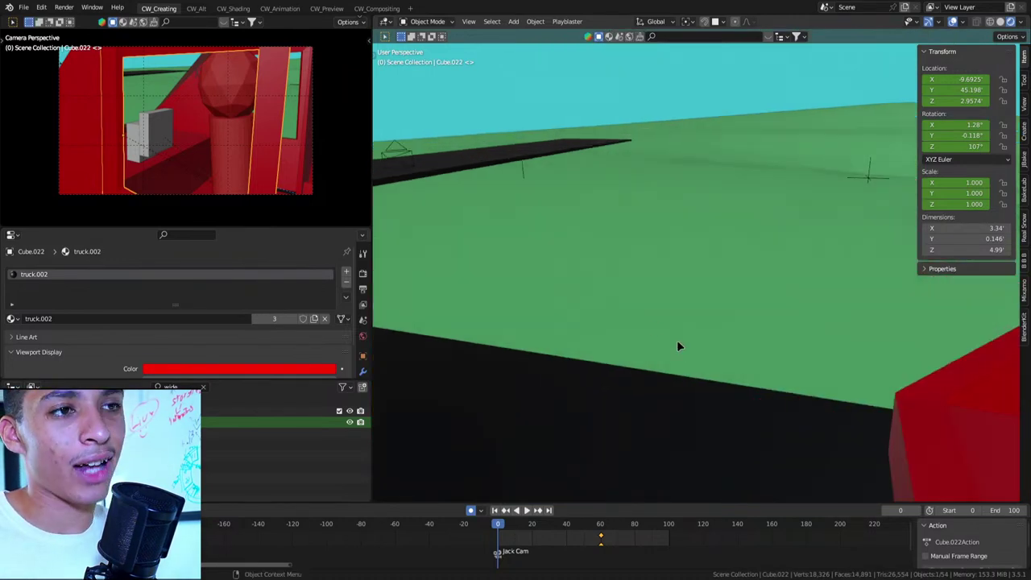
scroll(652, 322, down, 6)
middle_drag(640, 330, 761, 252)
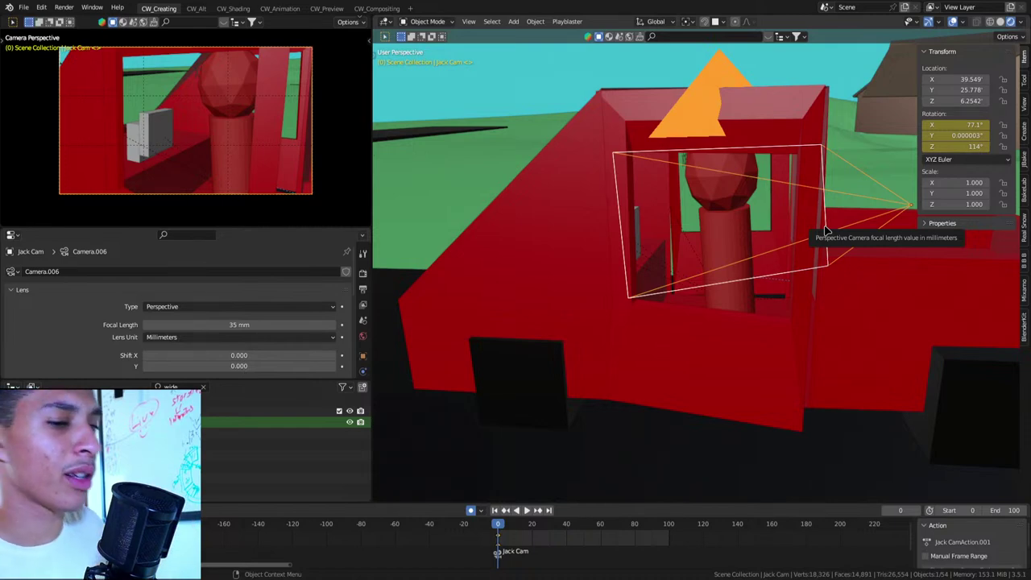
key(KP_0)
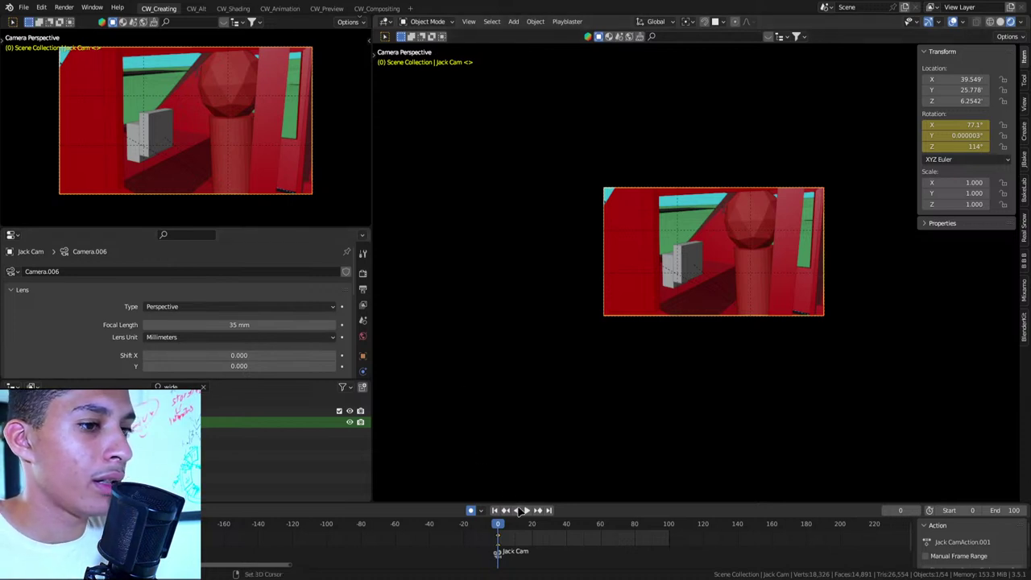
Slide Jack Cam's keyframe to about frame 60 and return to the first frame
click(549, 533)
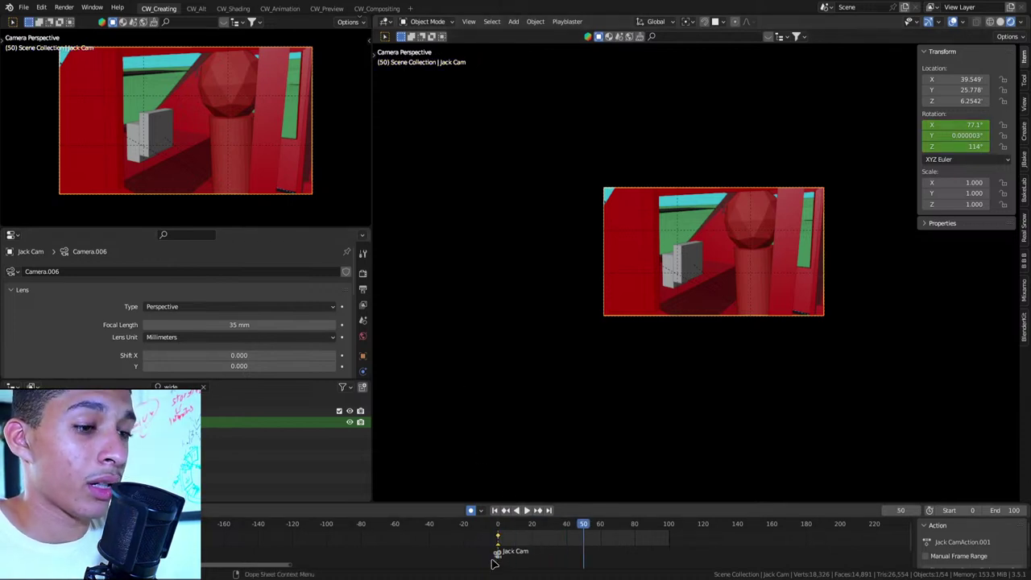
drag(494, 563, 562, 566)
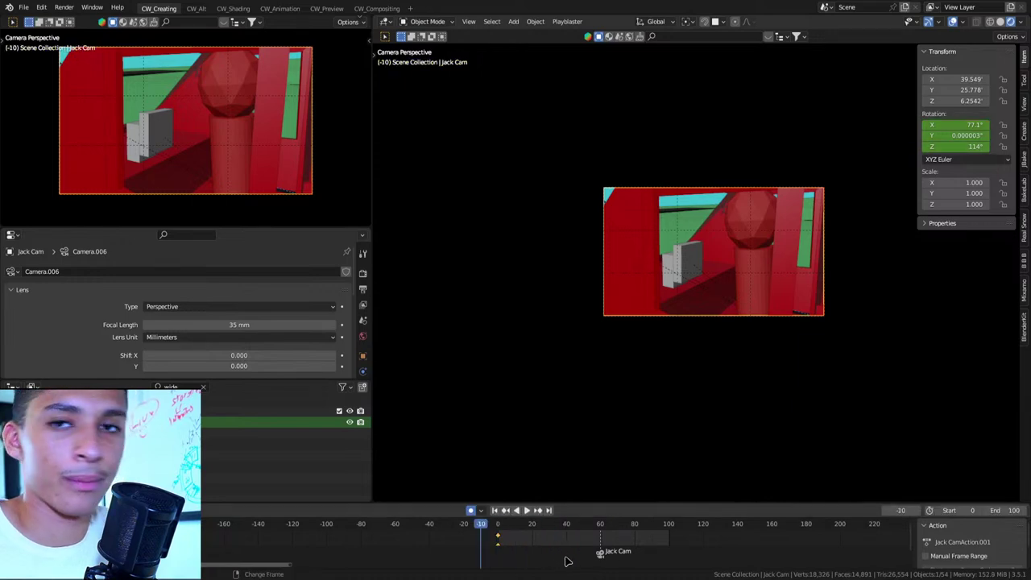
key(shift+Left)
middle_drag(573, 467, 744, 339)
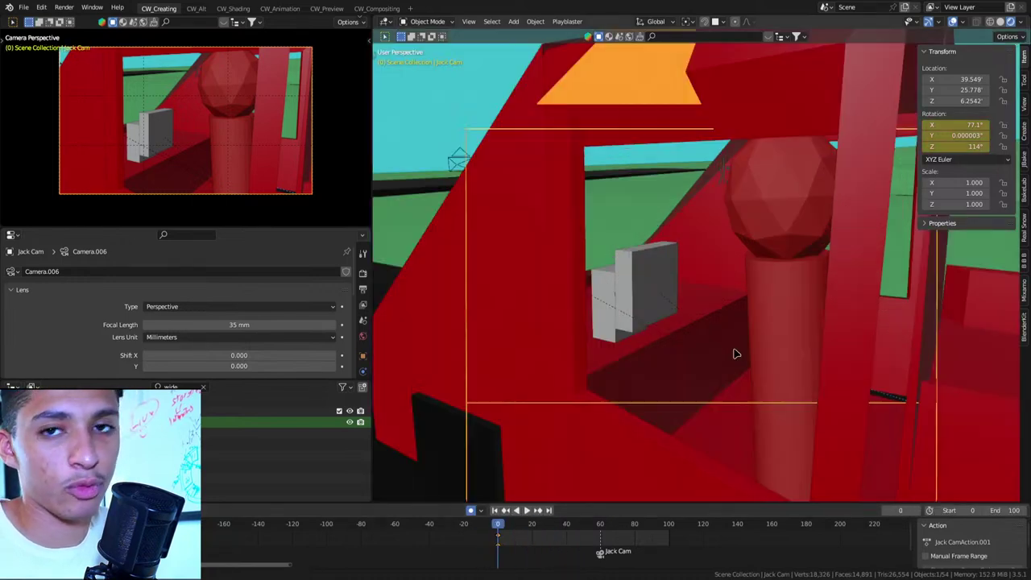
Move Jack along X outside the cab and turn him about -40° on Z
click(731, 231)
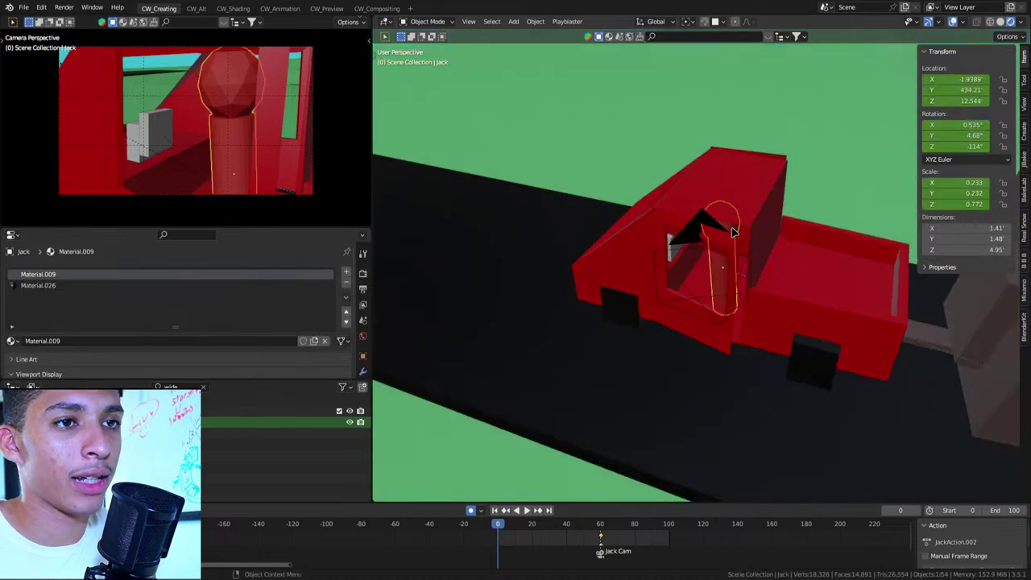
key(g)
key(x)
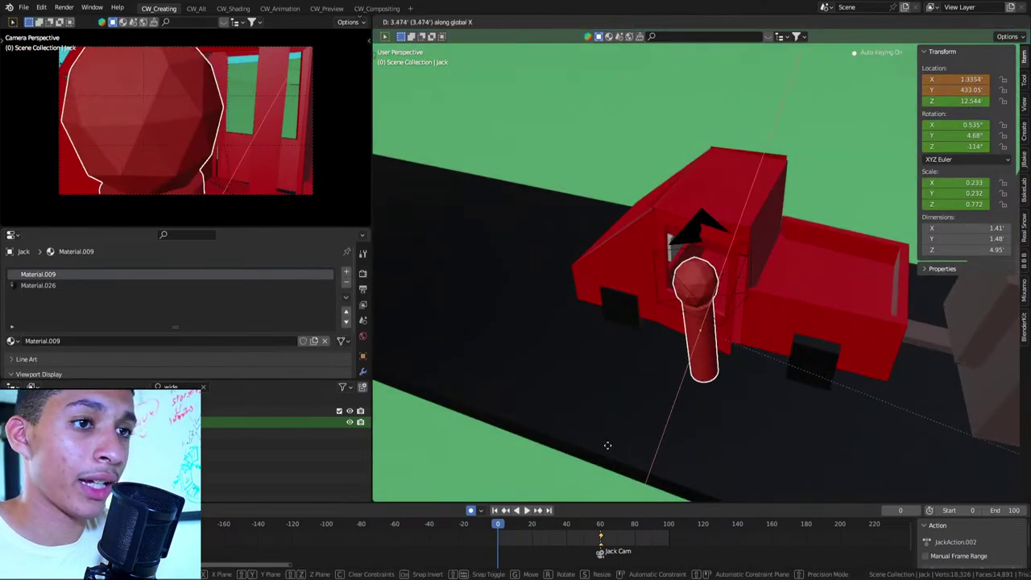
click(577, 493)
key(r)
key(z)
click(752, 440)
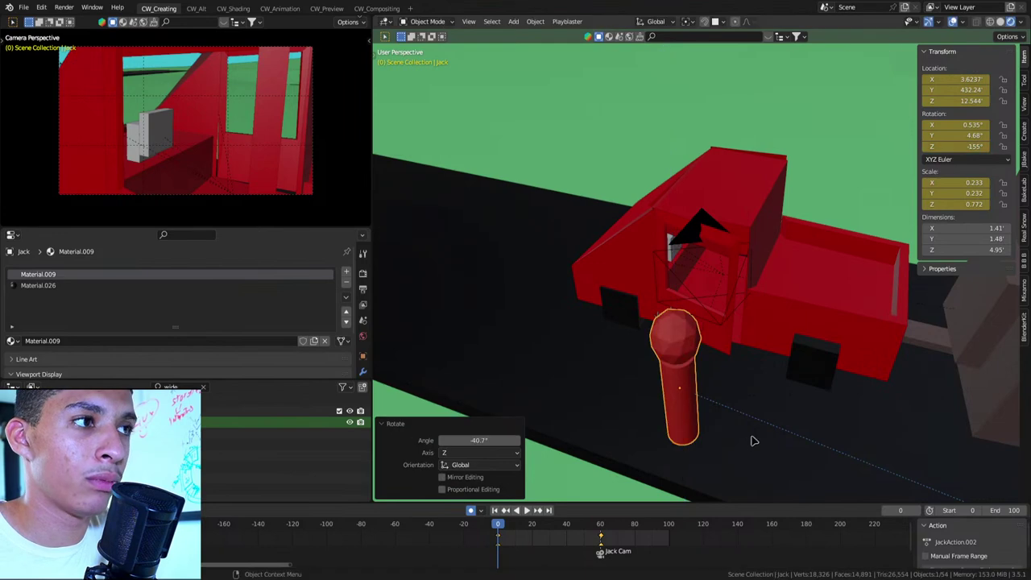
At frame 10, move Jack along X back toward the cab
key(i)
key(Up)
key(g)
key(x)
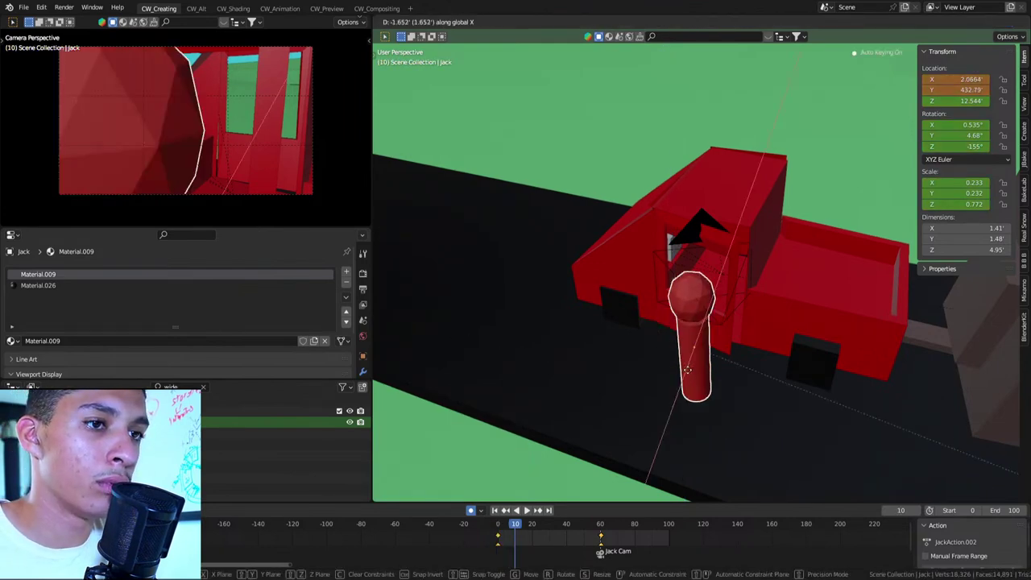
click(689, 356)
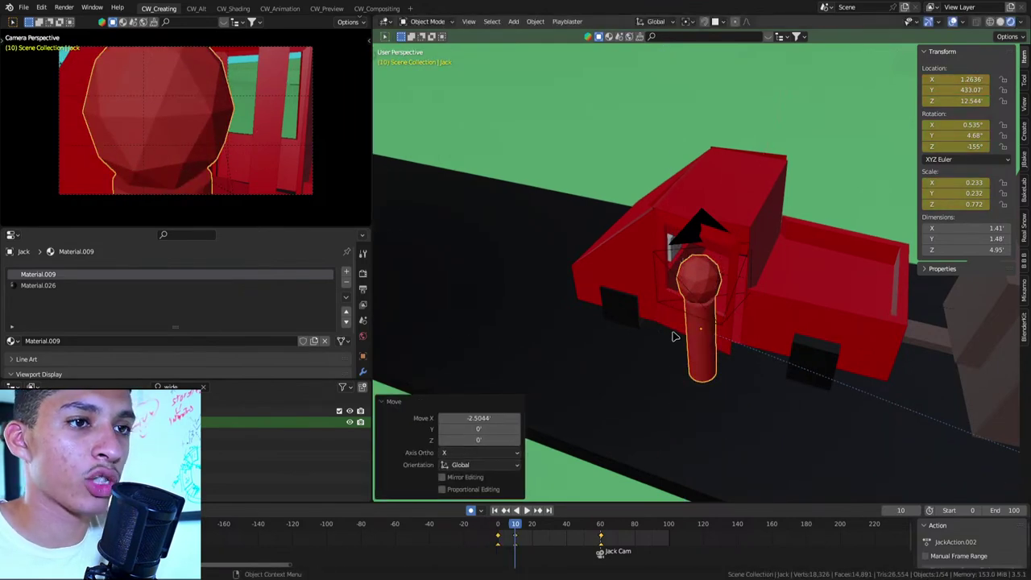
Rotate the Cube.022 window frame around the Z axis
click(723, 264)
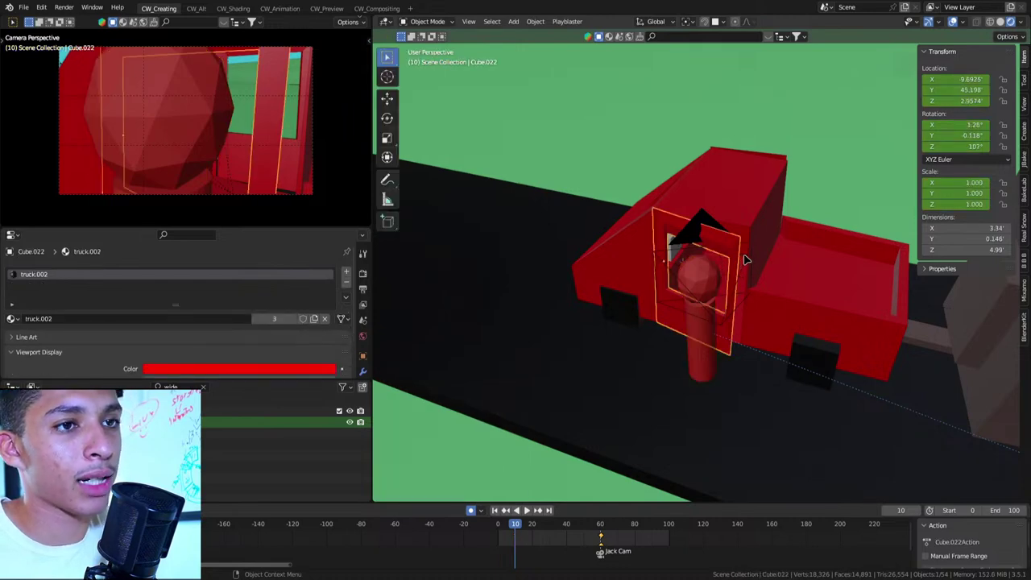
key(shift+z)
key(shift+z)
key(r)
key(z)
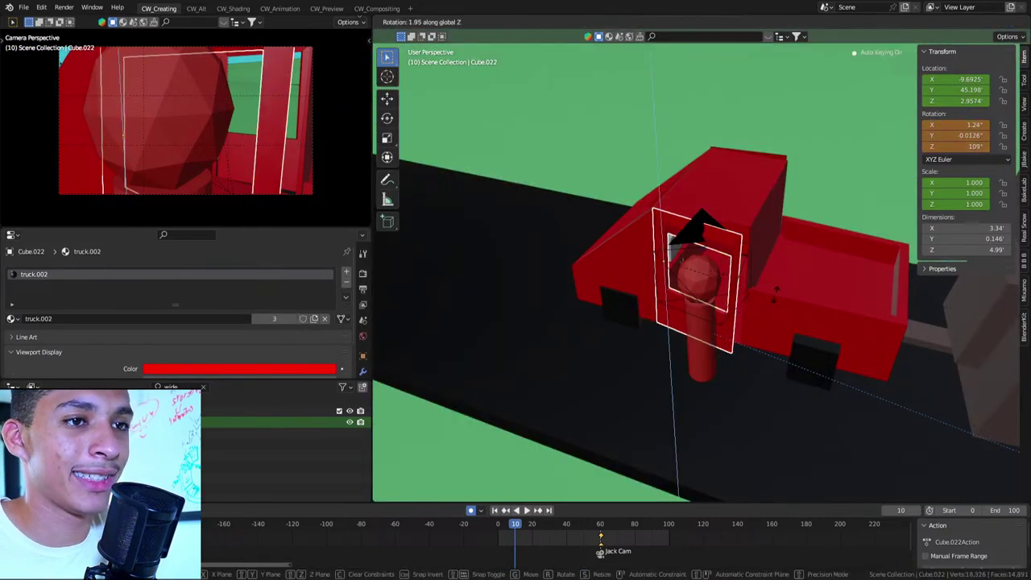
click(782, 278)
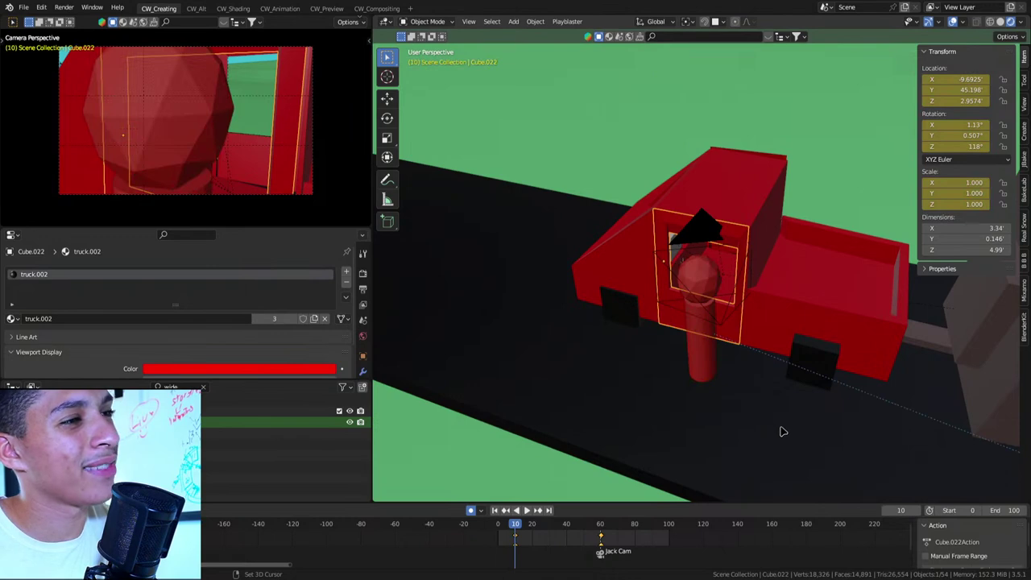
Back at frame 10, tilt Jack freely into a new pose
click(701, 286)
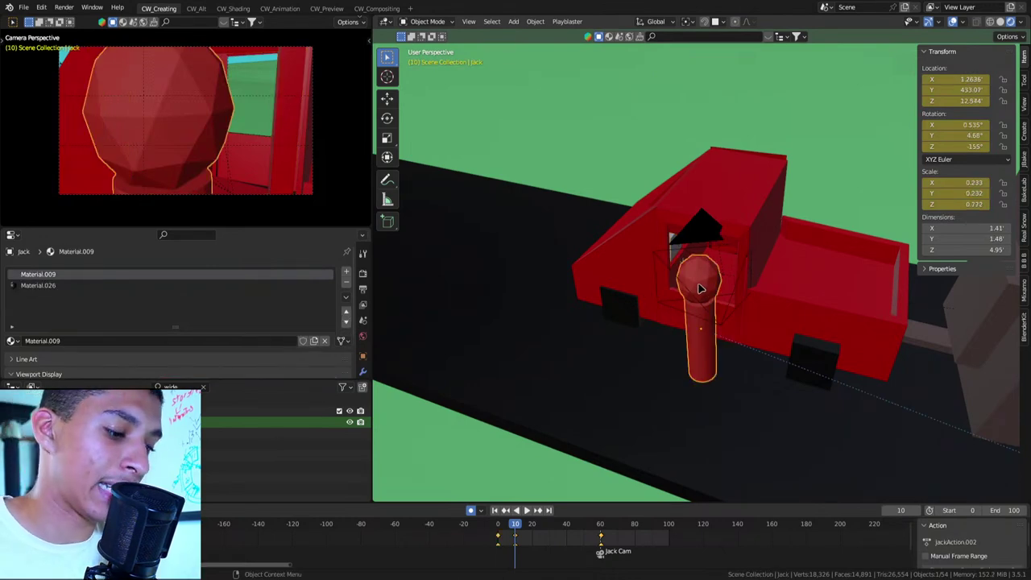
key(shift+Left)
key(Up)
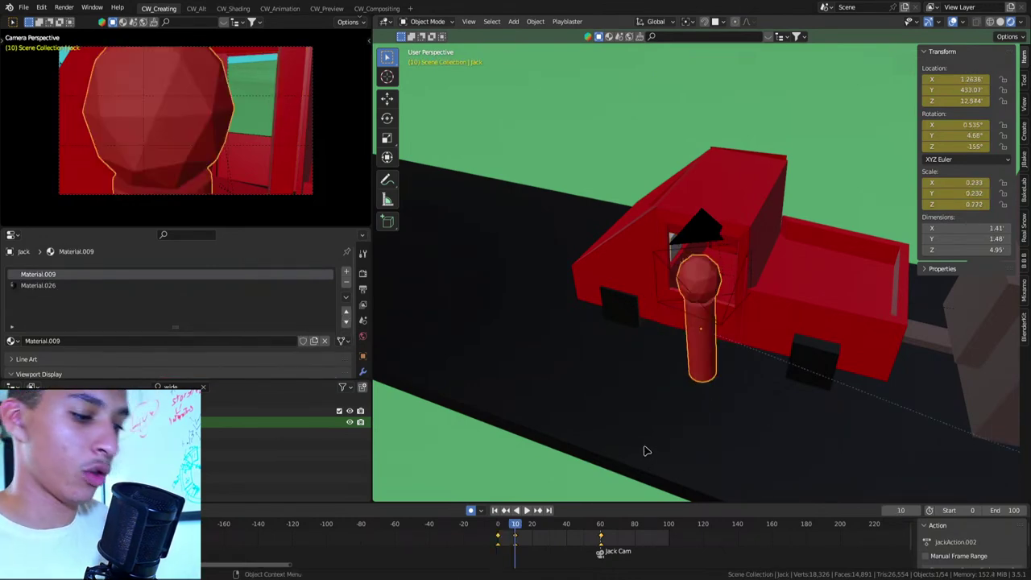
click(736, 240)
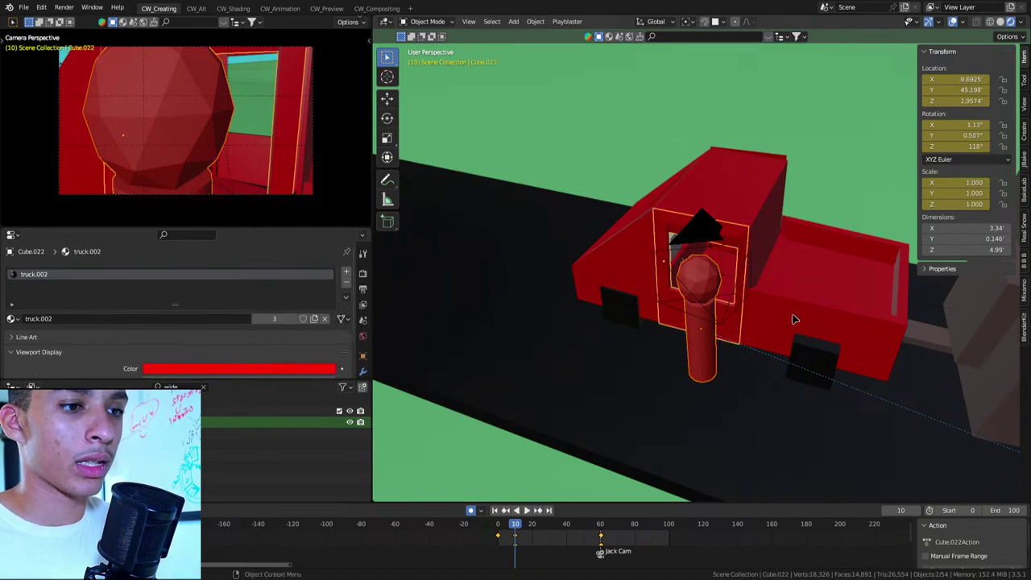
click(707, 280)
key(r)
key(r)
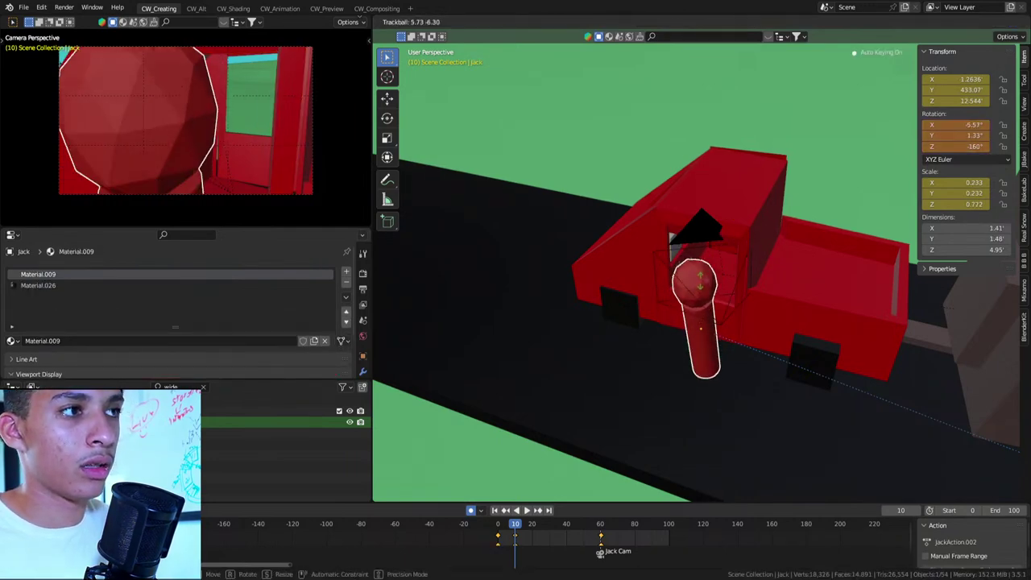
click(725, 276)
Swing the truck door around its vertical axis
click(743, 246)
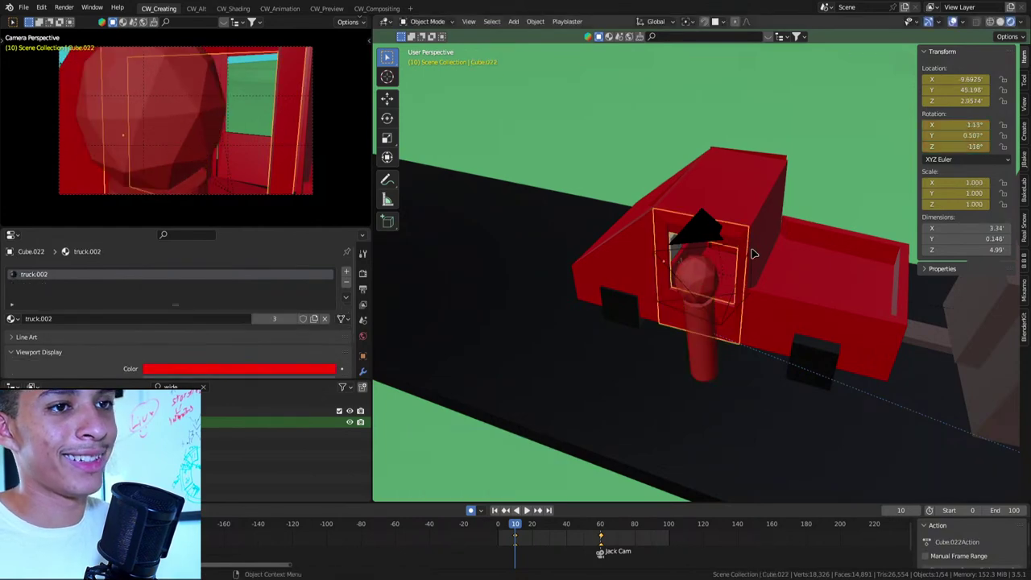
key(r)
key(z)
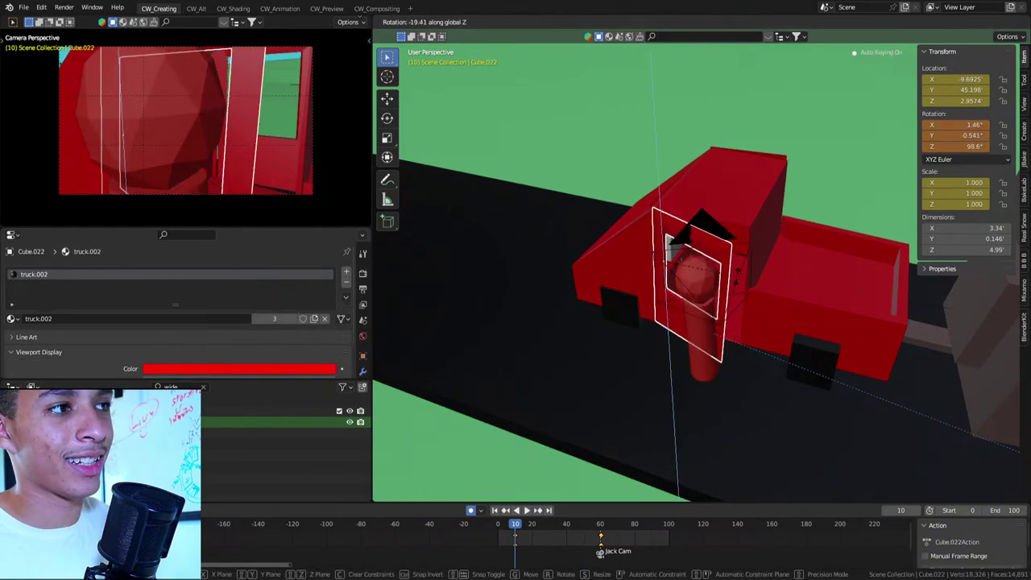
click(743, 276)
Replay from frame 0 to preview the motion, then go to frame 20
key(Up)
key(shift+Left)
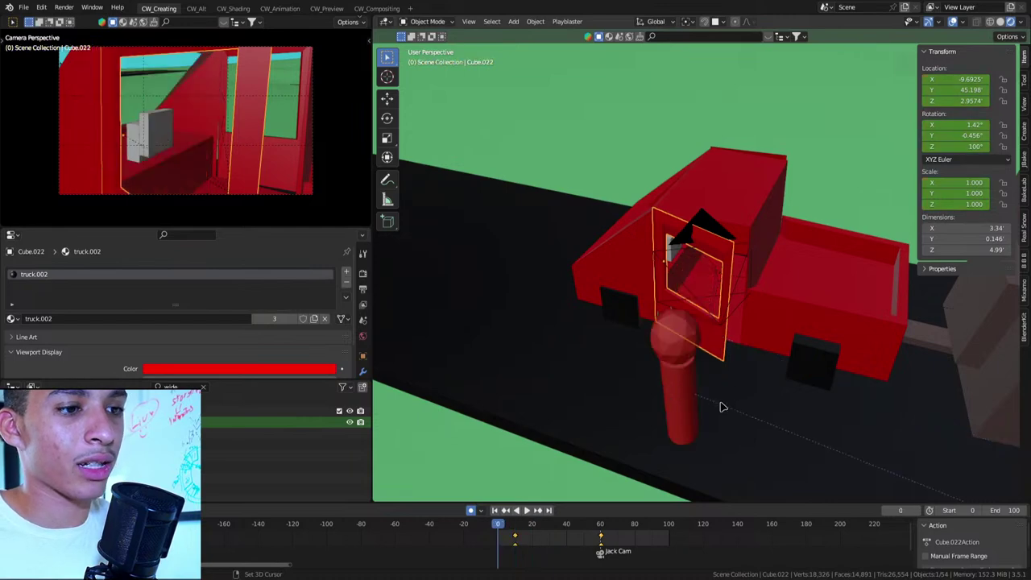
key(space)
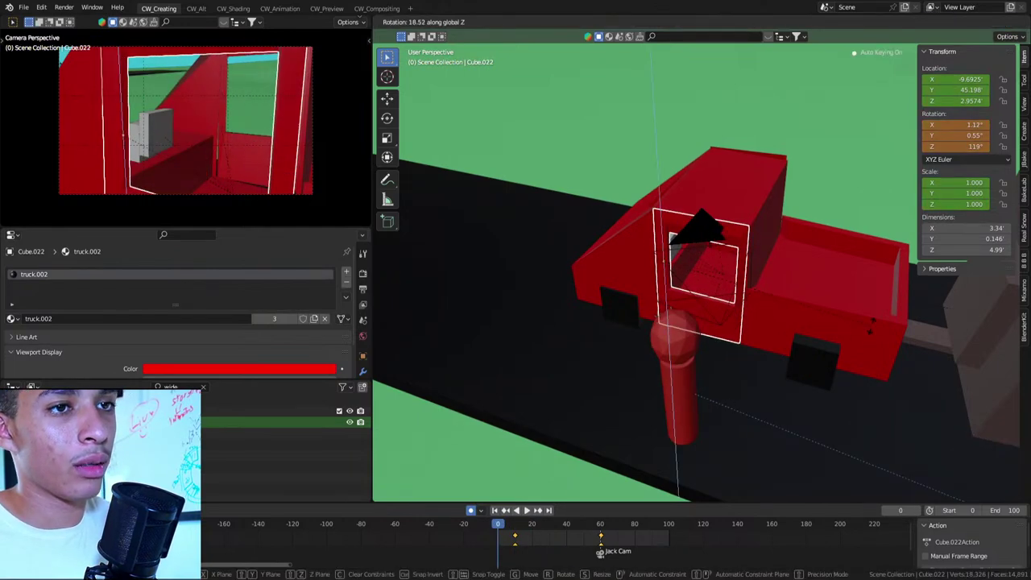
key(Up)
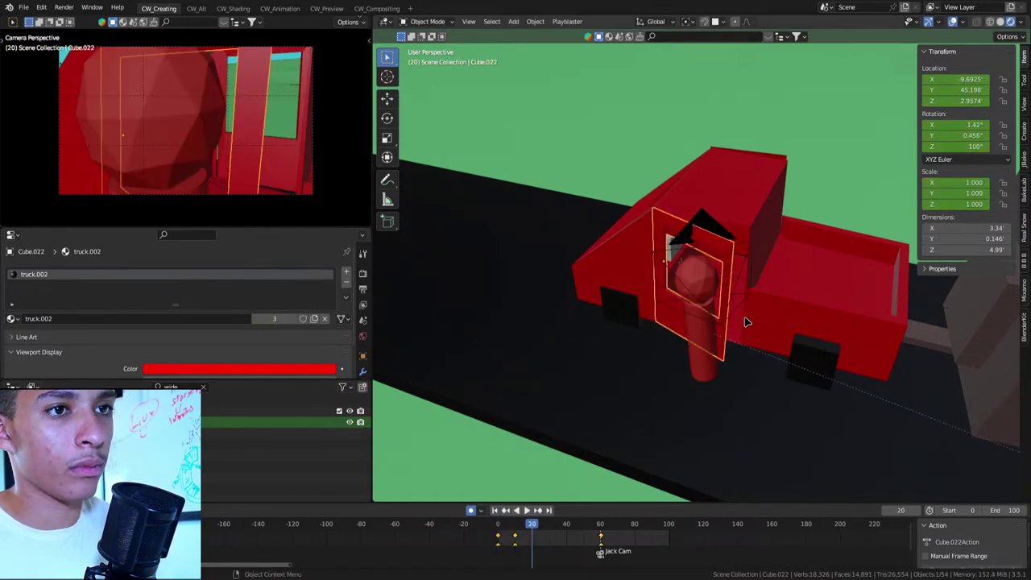
At frame 20, slide Jack at fixed height and swing the door wider open
click(698, 309)
key(g)
key(shift+z)
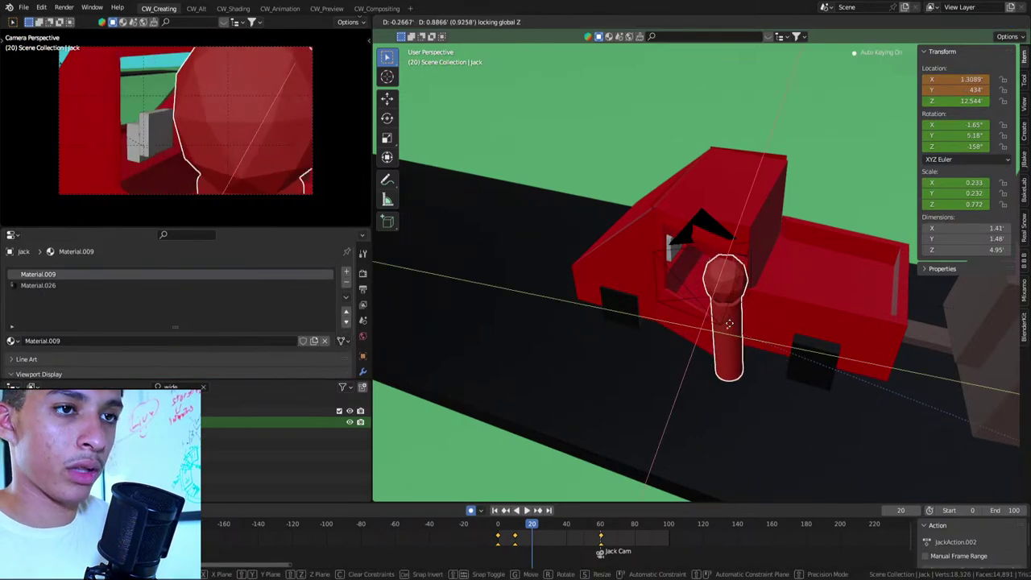
click(722, 316)
click(684, 258)
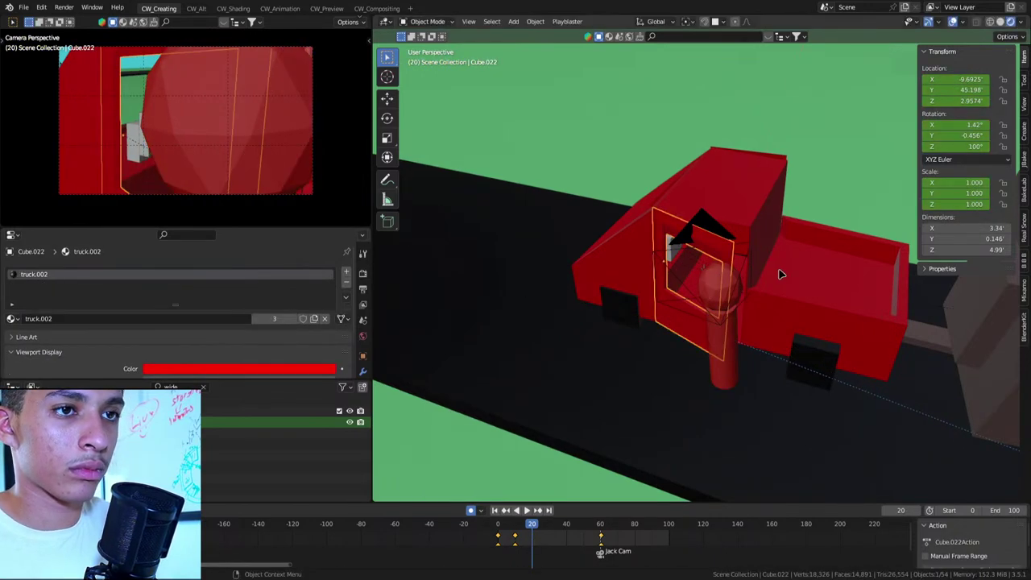
key(r)
key(z)
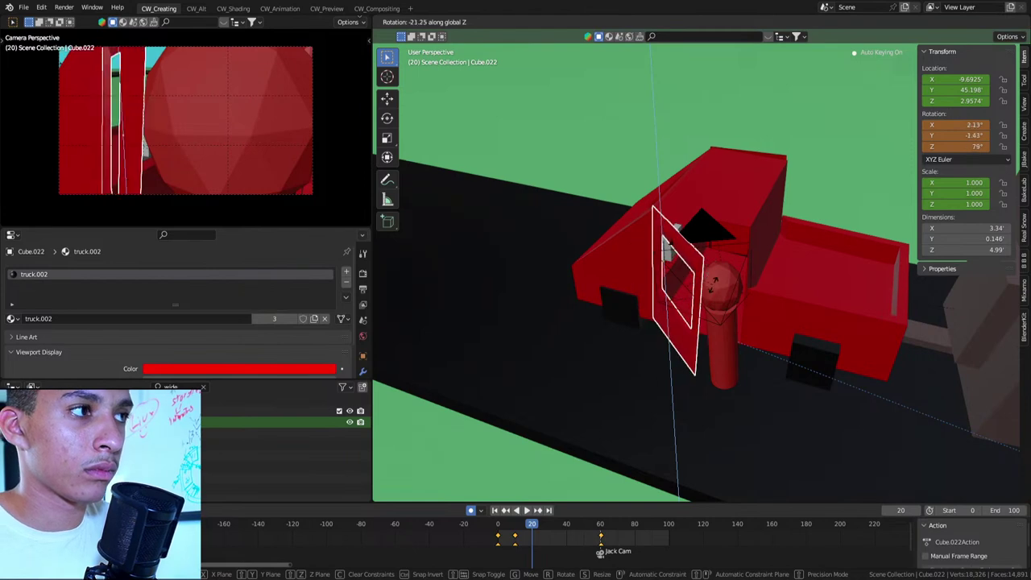
click(709, 294)
Step back and forth through the frames to check Jack's motion
click(727, 290)
key(Left)
key(Left)
key(Left)
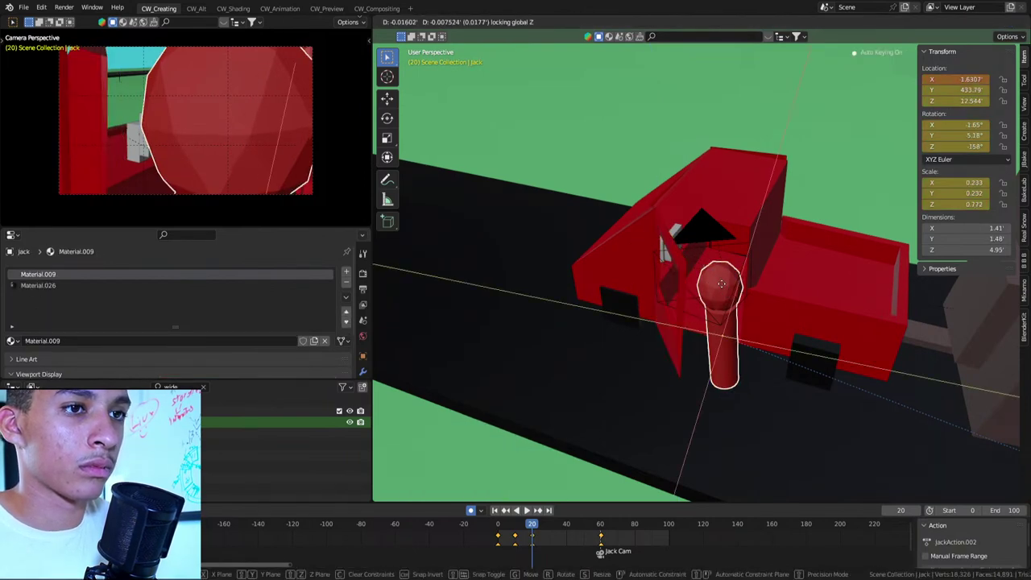
key(Left)
key(Left)
key(Left)
key(Left)
key(Left)
key(Left)
key(Up)
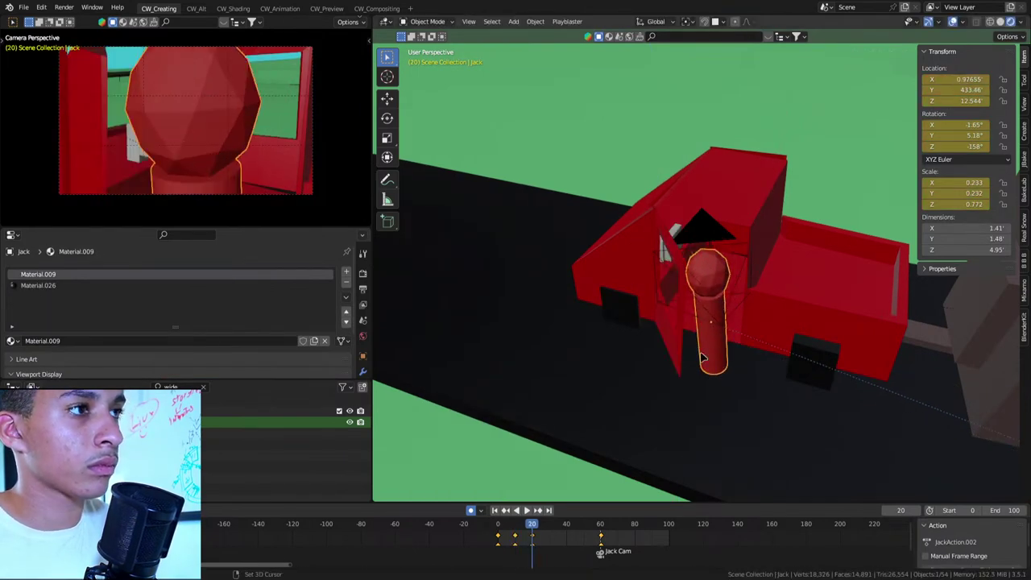
At frame 30, move Jack into the cab and turn him 60.6° on Z
key(g)
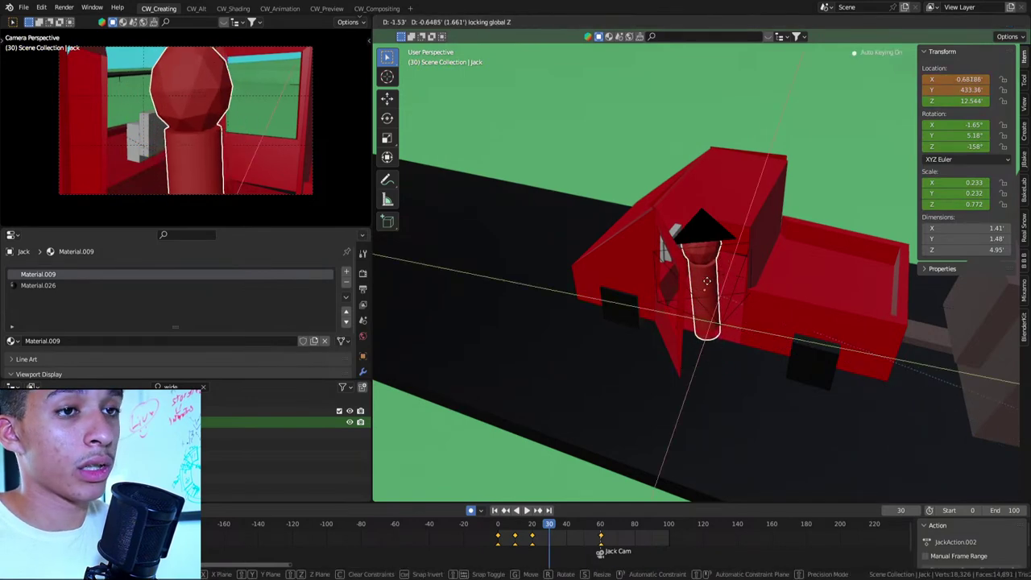
key(Return)
key(r)
key(r)
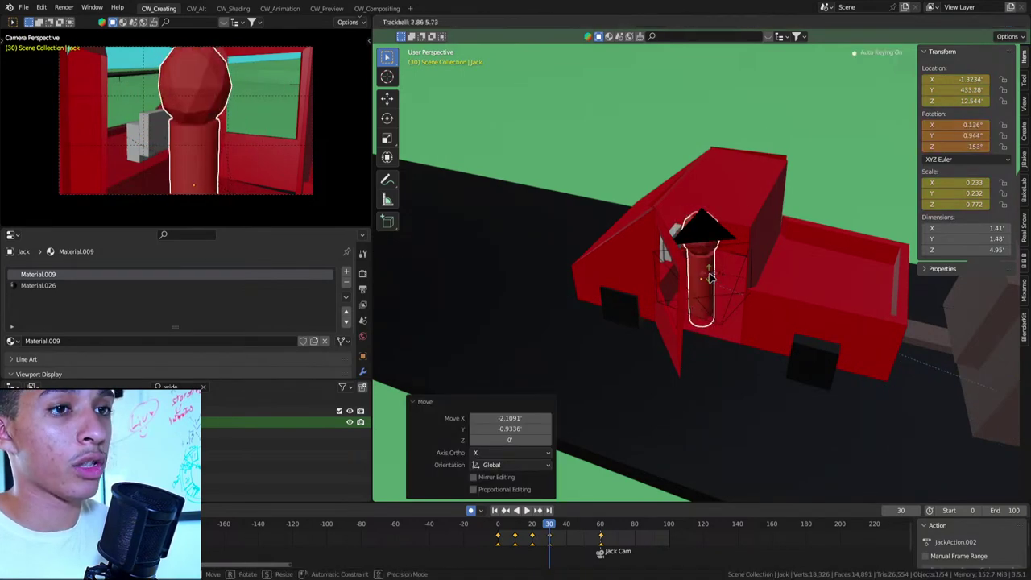
key(Return)
key(r)
key(z)
click(725, 239)
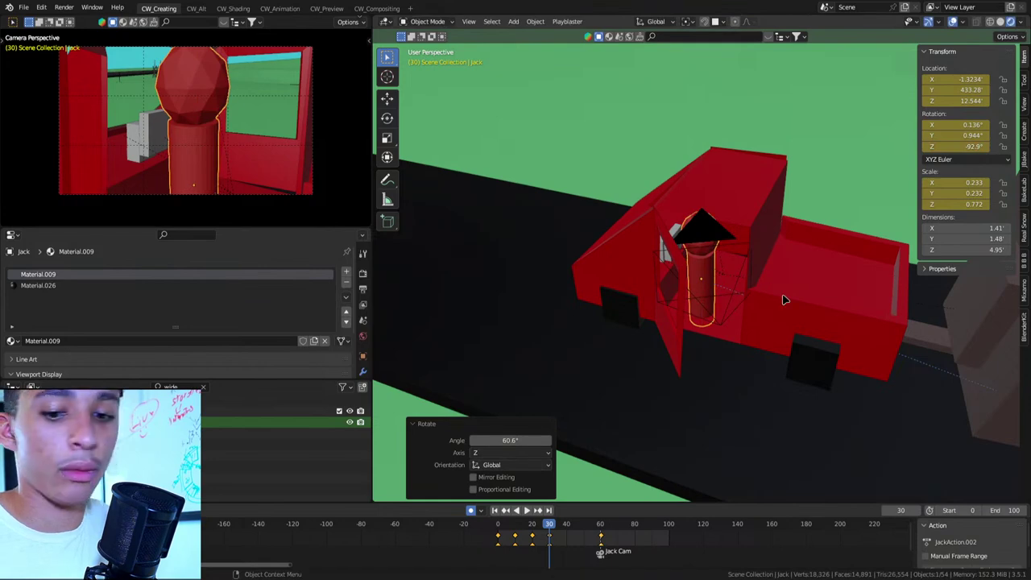
Move Jack beside the seats and turn him -28.8° on Z
scroll(785, 300, up, 6)
middle_drag(659, 282, 788, 303)
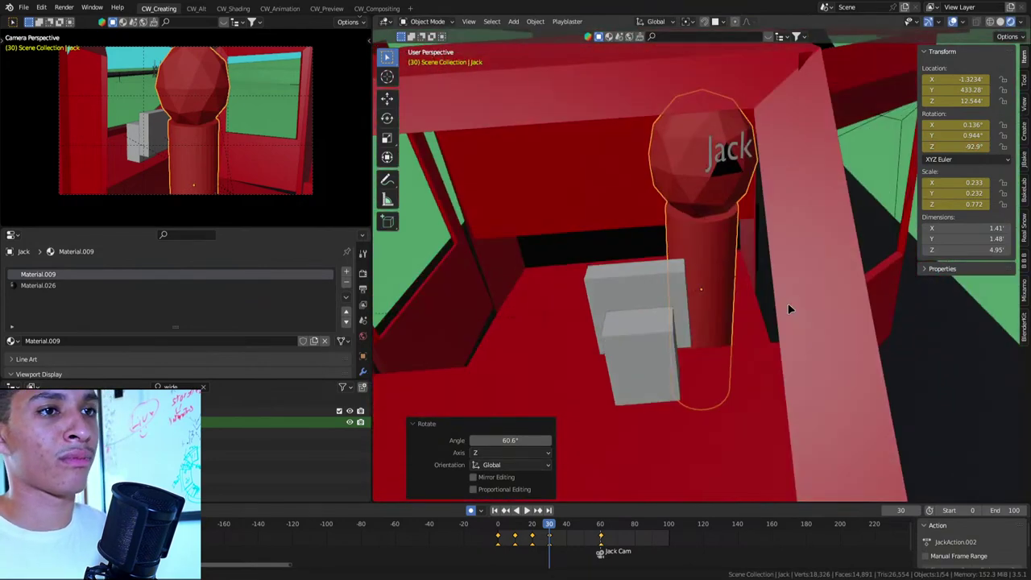
key(g)
key(z)
click(745, 291)
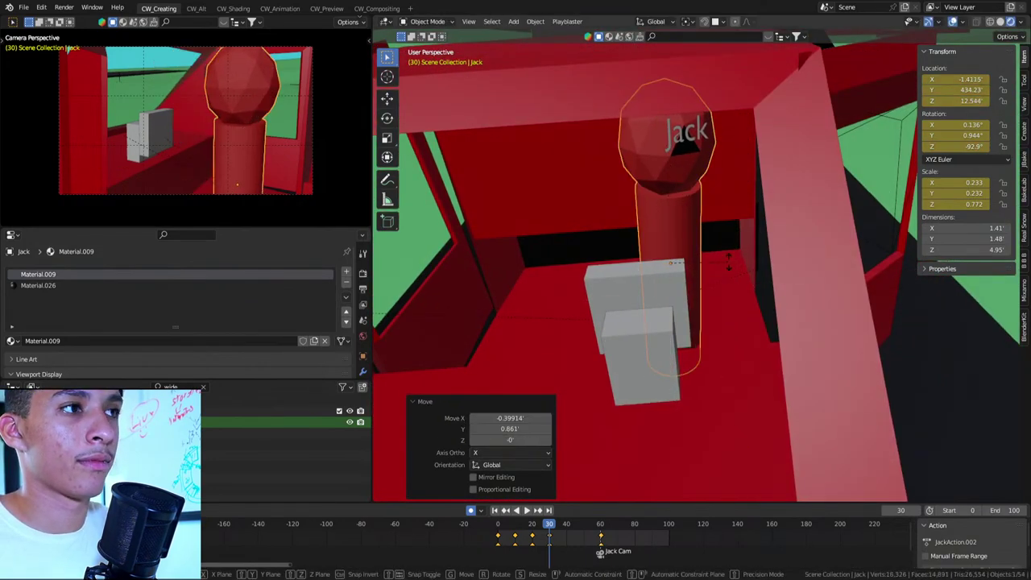
key(r)
key(z)
click(725, 297)
Shift Jack sideways at fixed height and tilt him slightly
scroll(725, 297, down, 5)
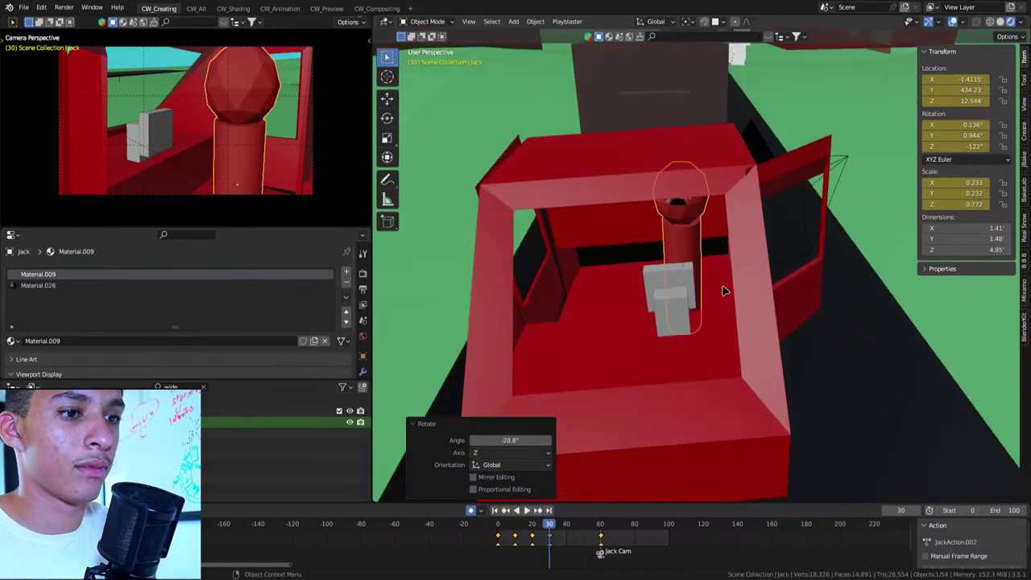
key(g)
key(shift+z)
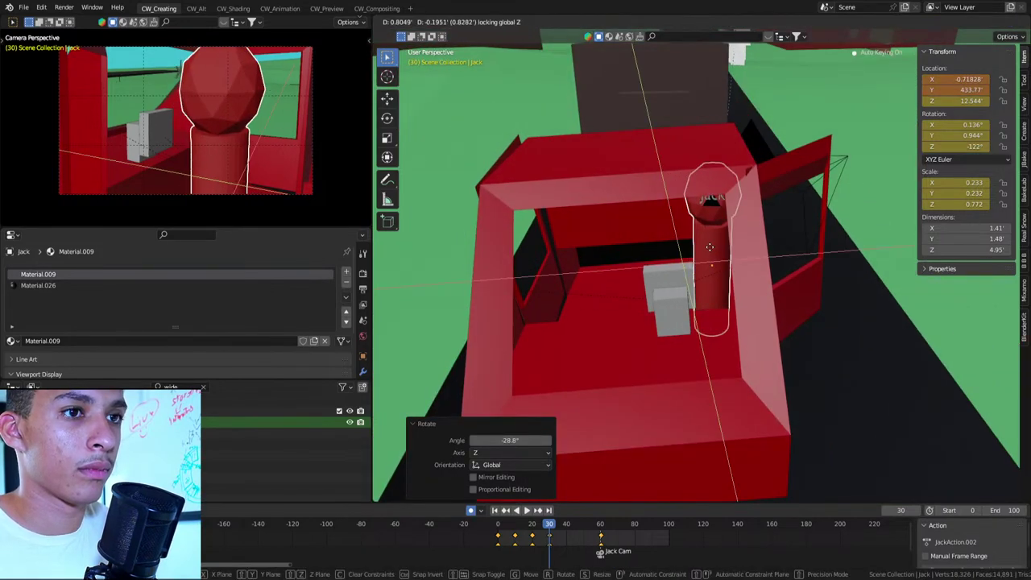
click(691, 250)
key(r)
key(r)
click(691, 250)
Select the truck door and begin rotating it around its vertical axis
scroll(685, 266, down, 4)
middle_drag(685, 266, 681, 274)
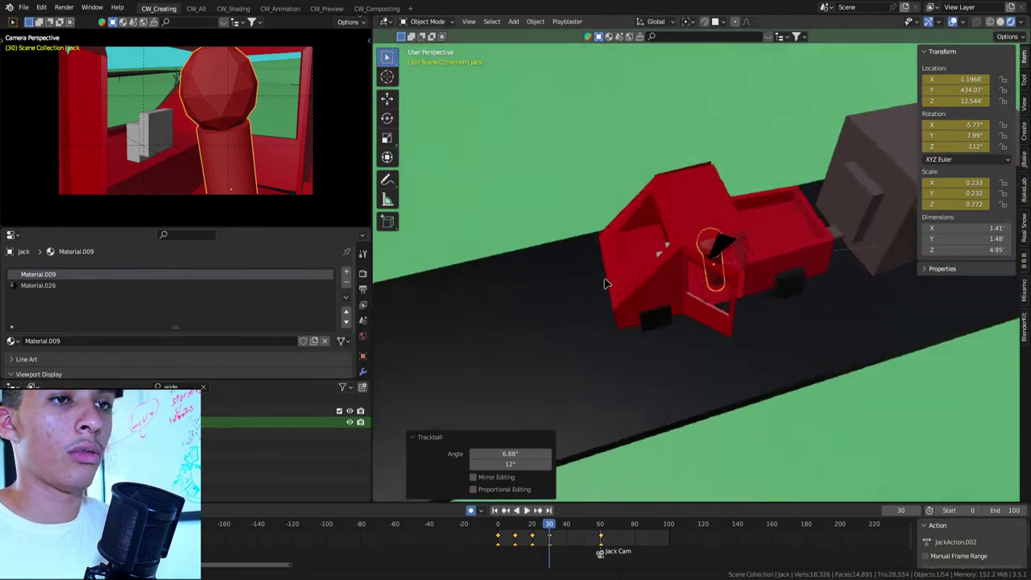
click(694, 263)
scroll(695, 264, up, 3)
key(r)
key(z)
key(z)
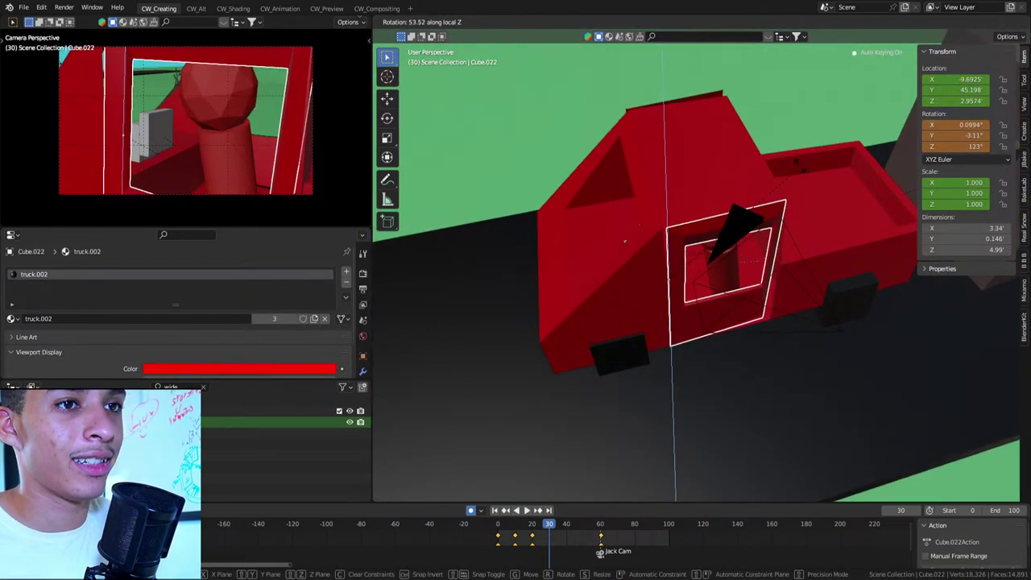
click(771, 243)
scroll(771, 243, down, 2)
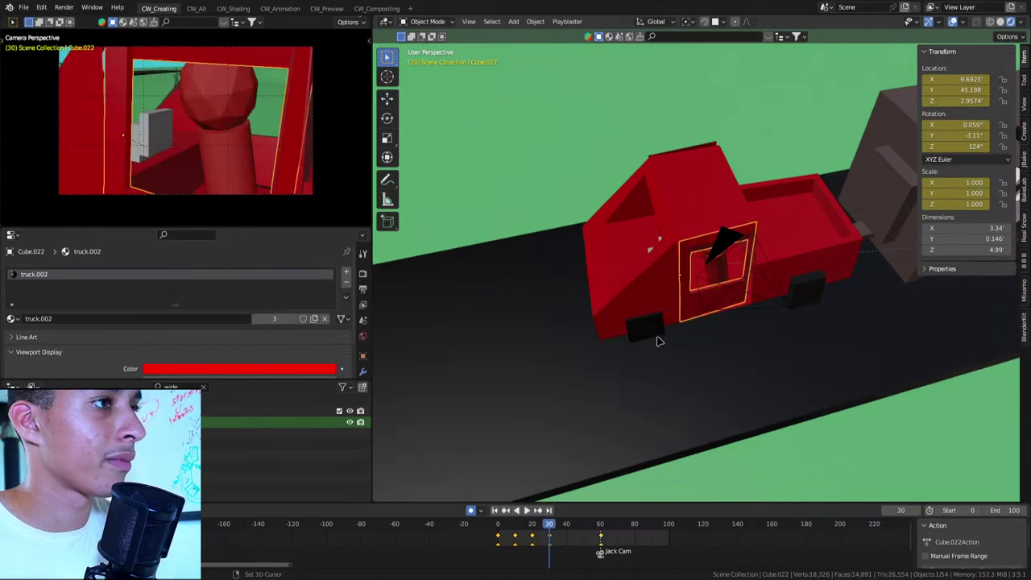
middle_drag(649, 340, 806, 266)
scroll(824, 258, up, 3)
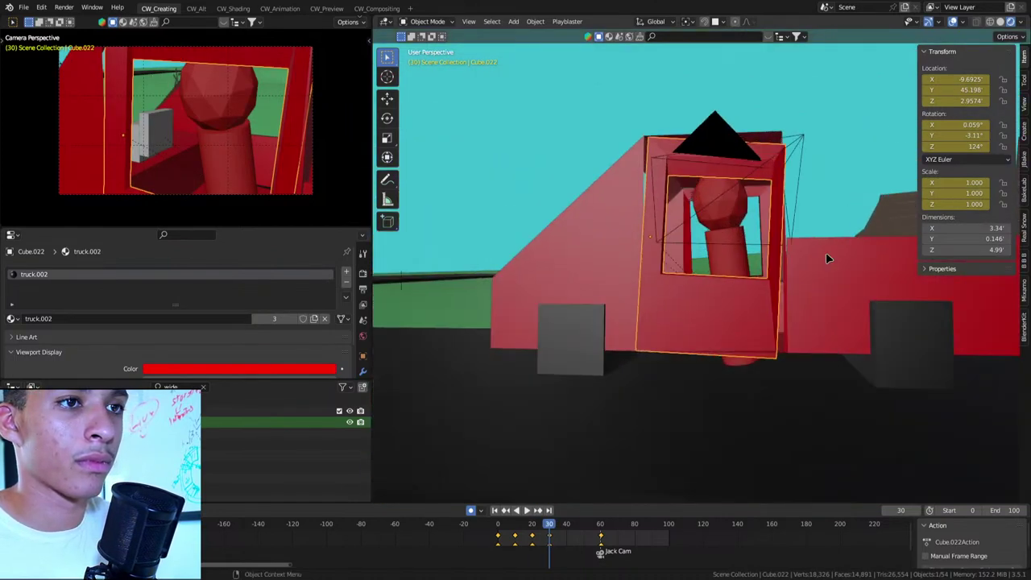
key(r)
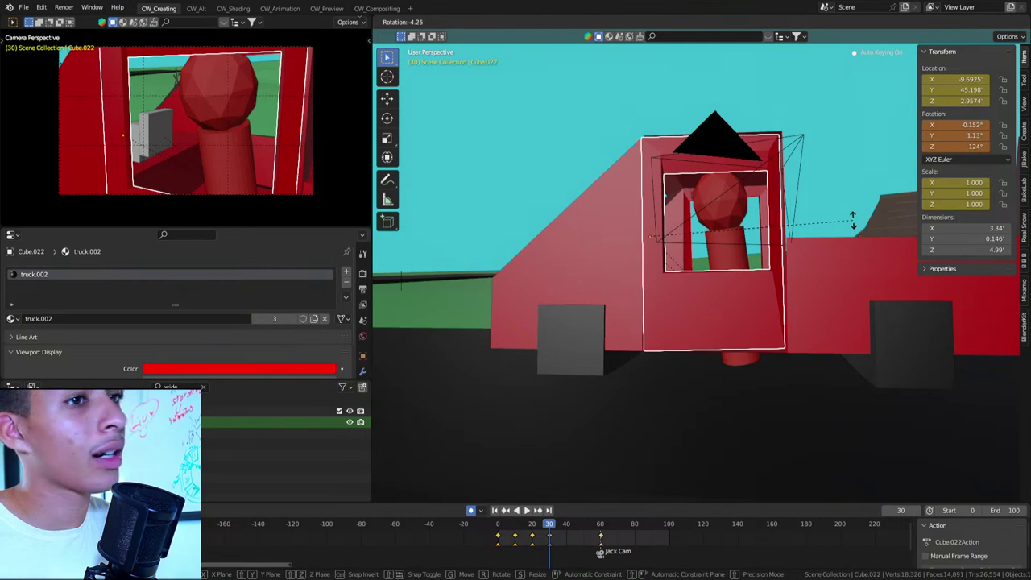
click(852, 222)
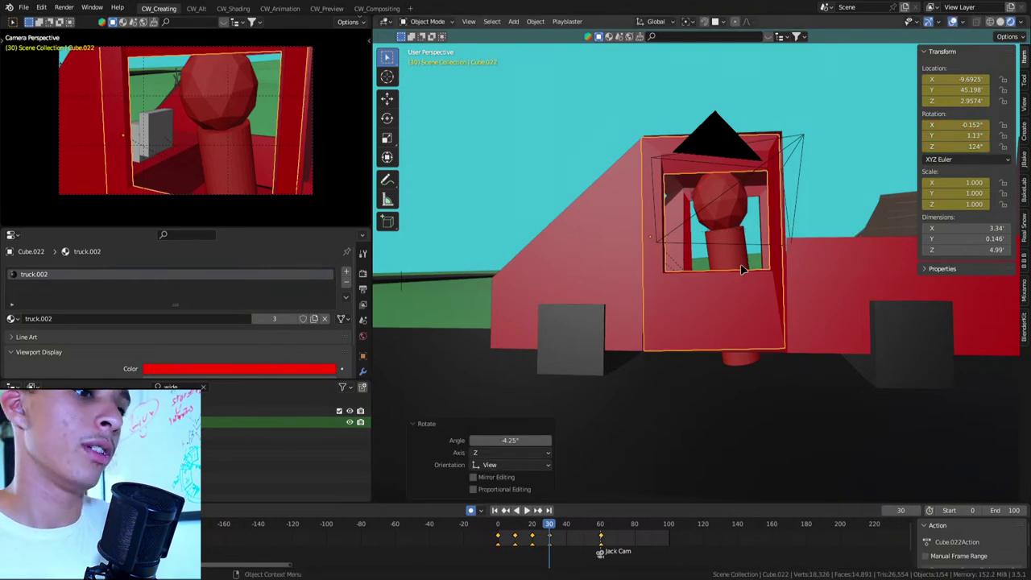
key(ctrl+z)
key(ctrl+shift+z)
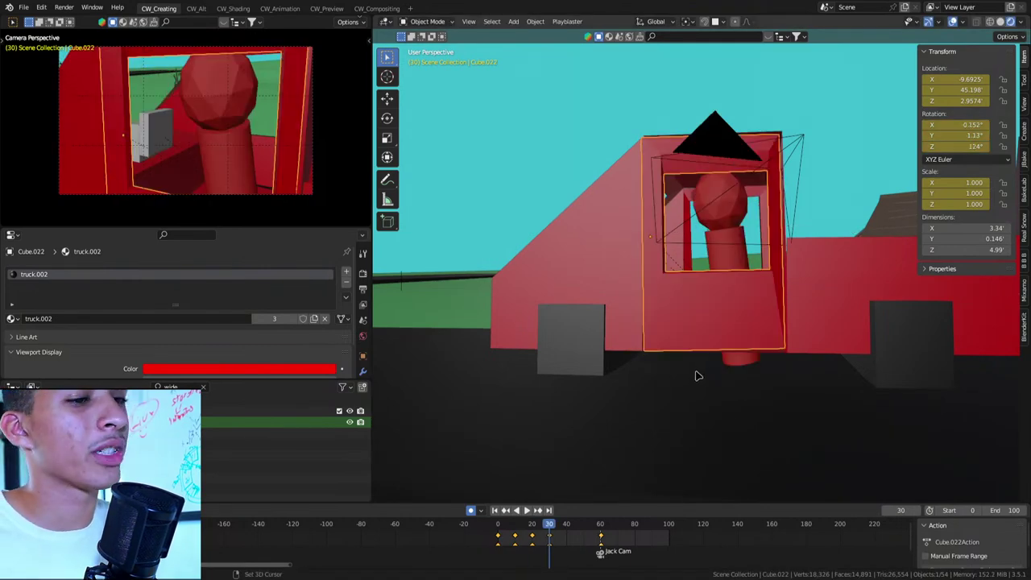
key(Up)
mouse_move(694, 267)
middle_down()
mouse_move(759, 288)
mouse_move(749, 299)
middle_up()
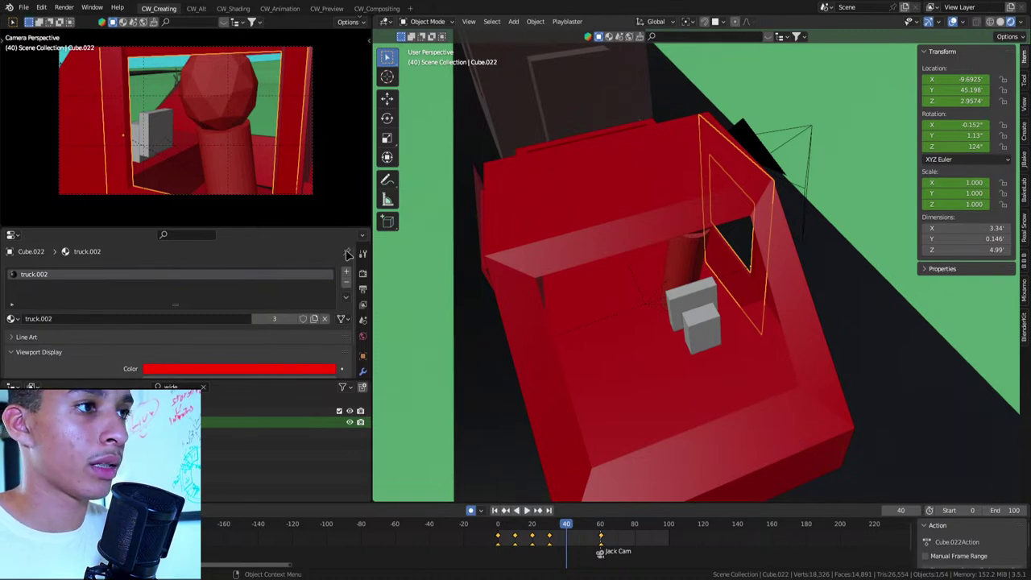
key(Left)
key(Left)
key(Left)
key(Left)
key(Left)
key(Left)
key(Left)
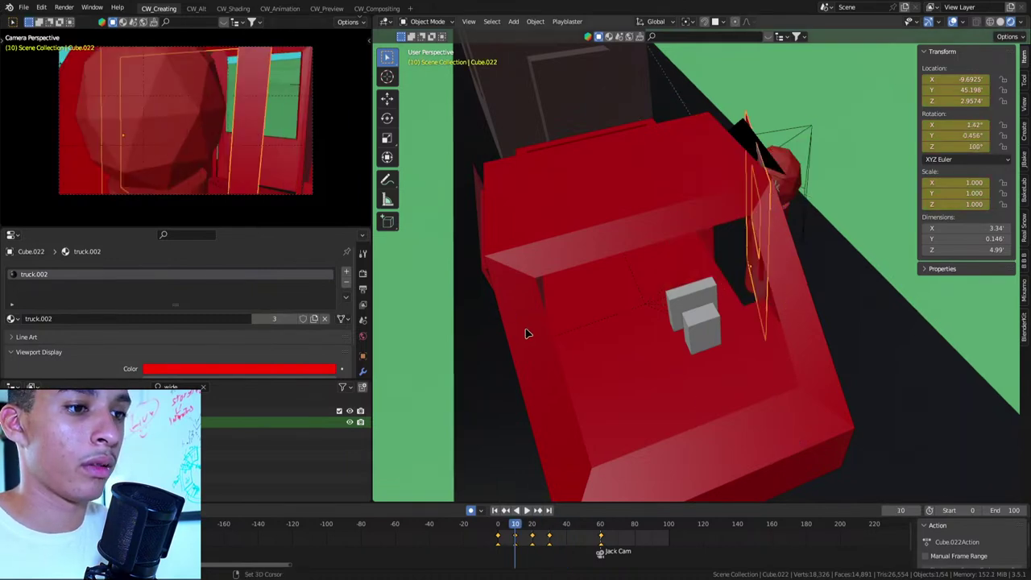
key(Left)
key(Left)
key(Left)
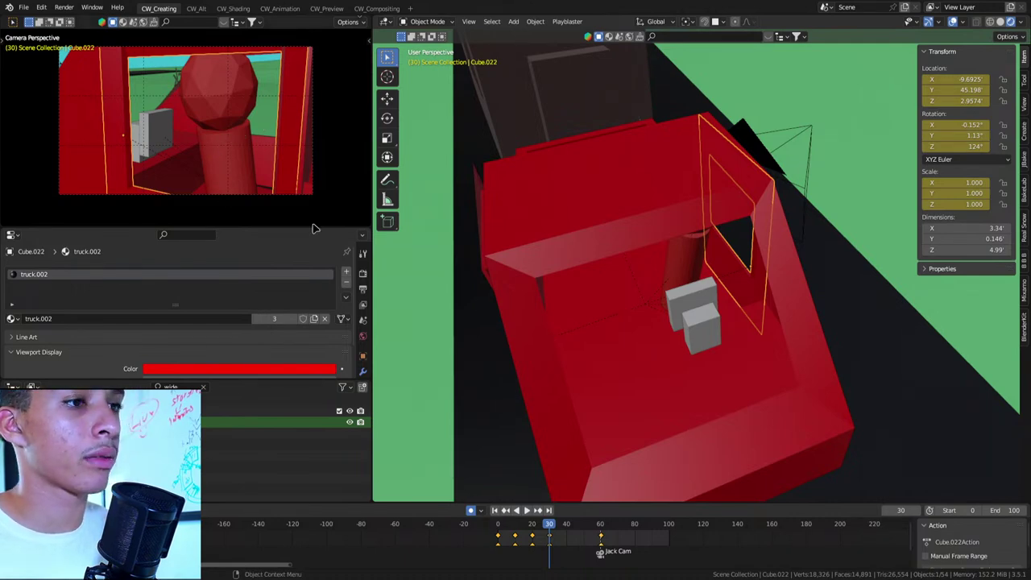
key(space)
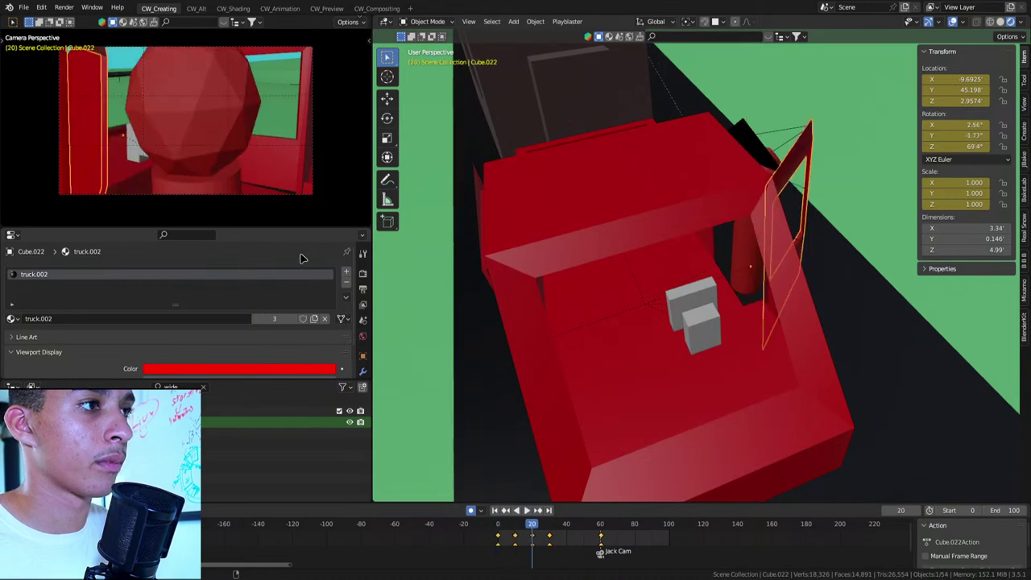
key(Up)
alt+scroll(310, 266, down, 20)
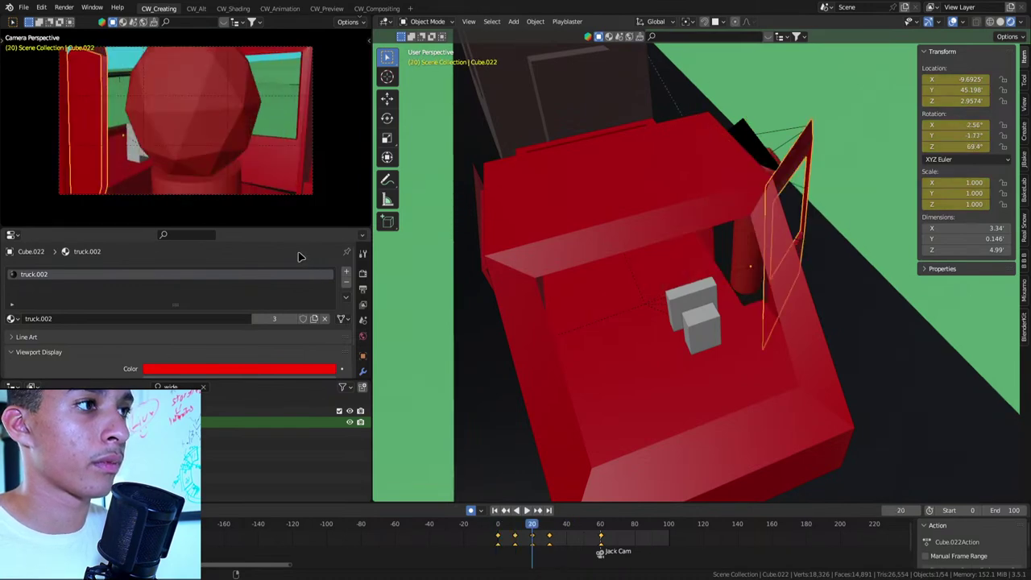
alt+scroll(295, 257, down, 20)
alt+scroll(302, 266, up, 10)
alt+scroll(307, 273, up, 20)
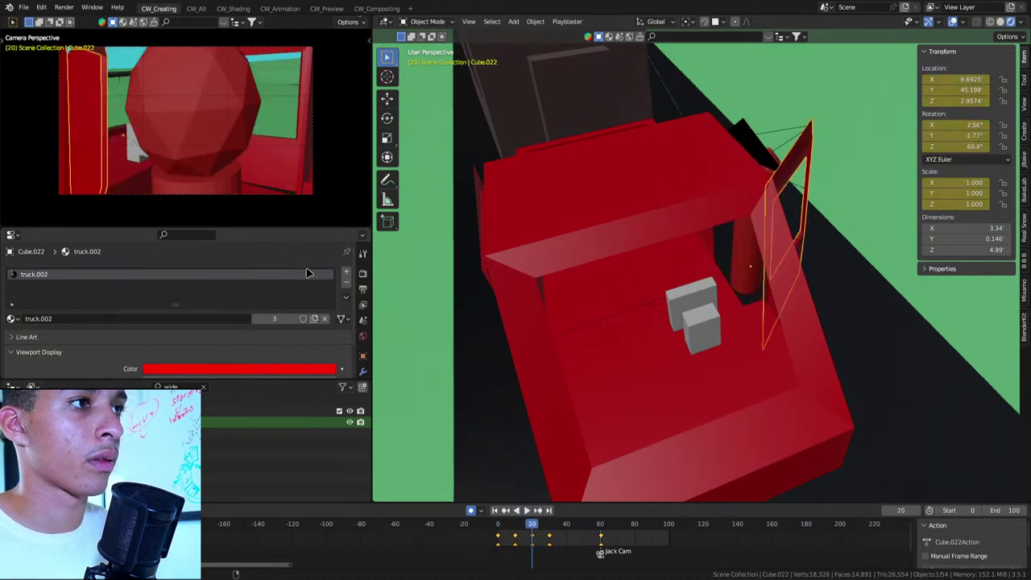
key(Up)
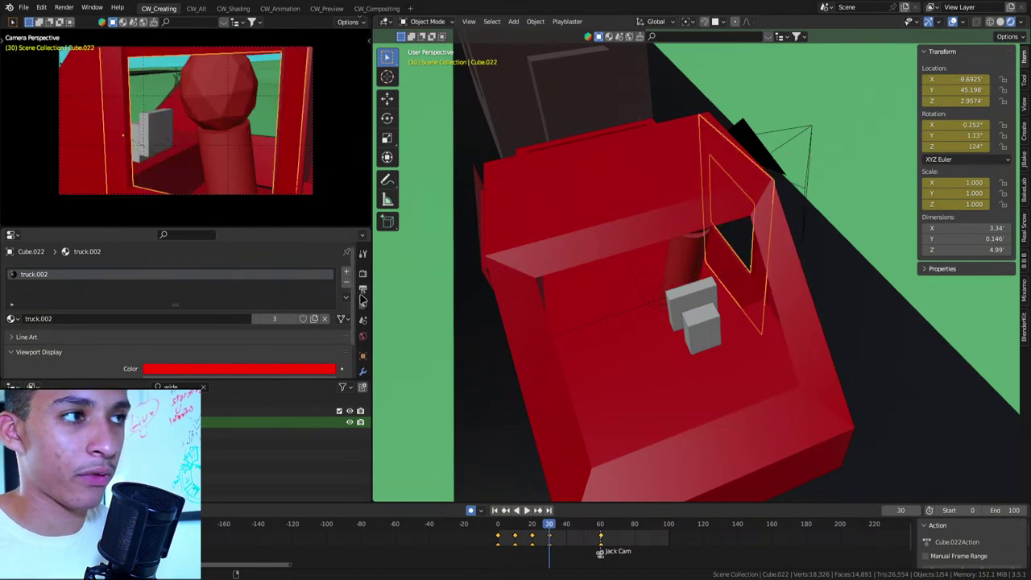
middle_drag(476, 320, 539, 287)
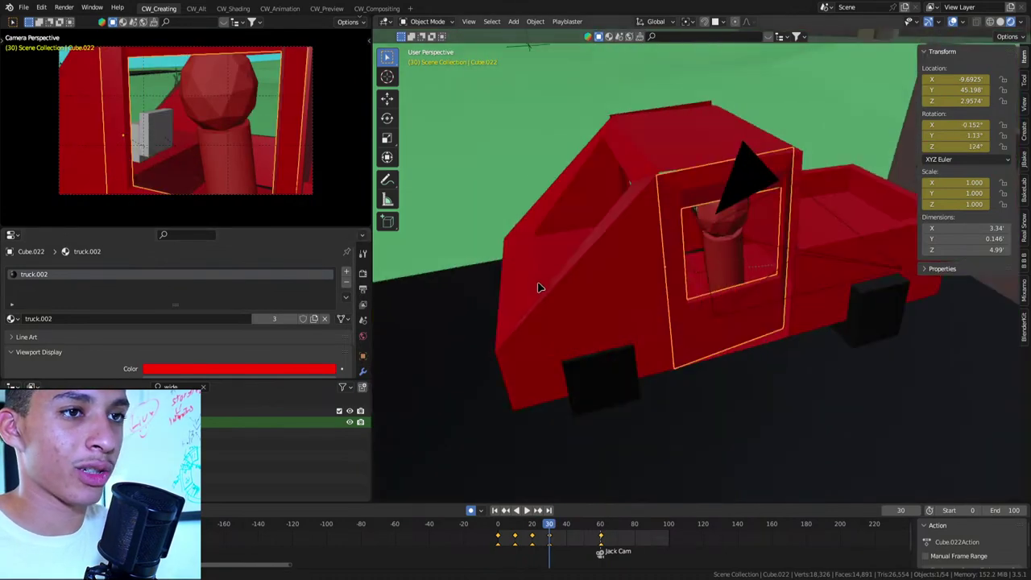
scroll(737, 239, up, 5)
mouse_move(738, 239)
middle_down()
mouse_move(824, 249)
mouse_move(714, 156)
middle_up()
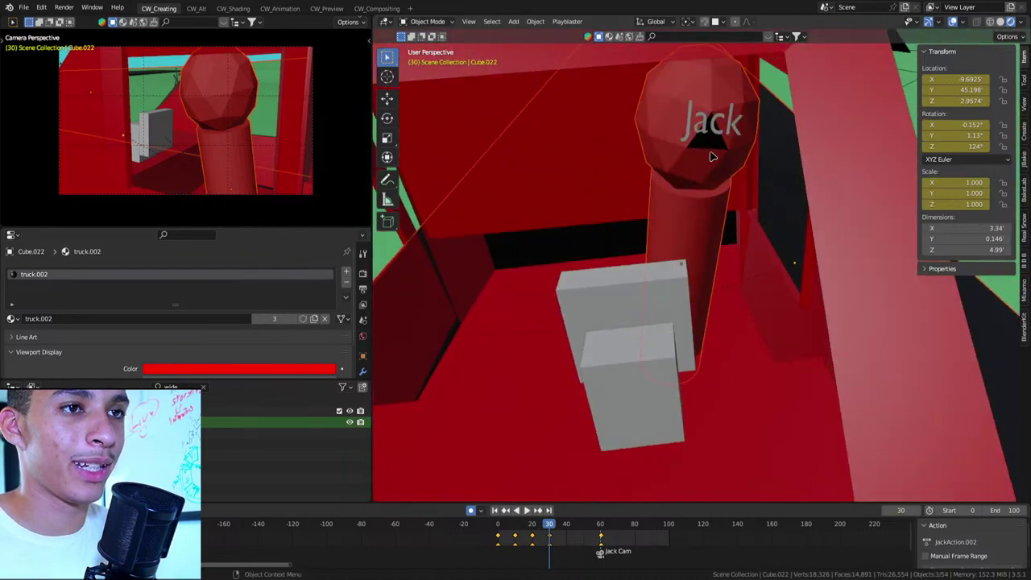
At frame 30, shift Jack sideways along the X axis
click(714, 156)
key(g)
key(y)
key(x)
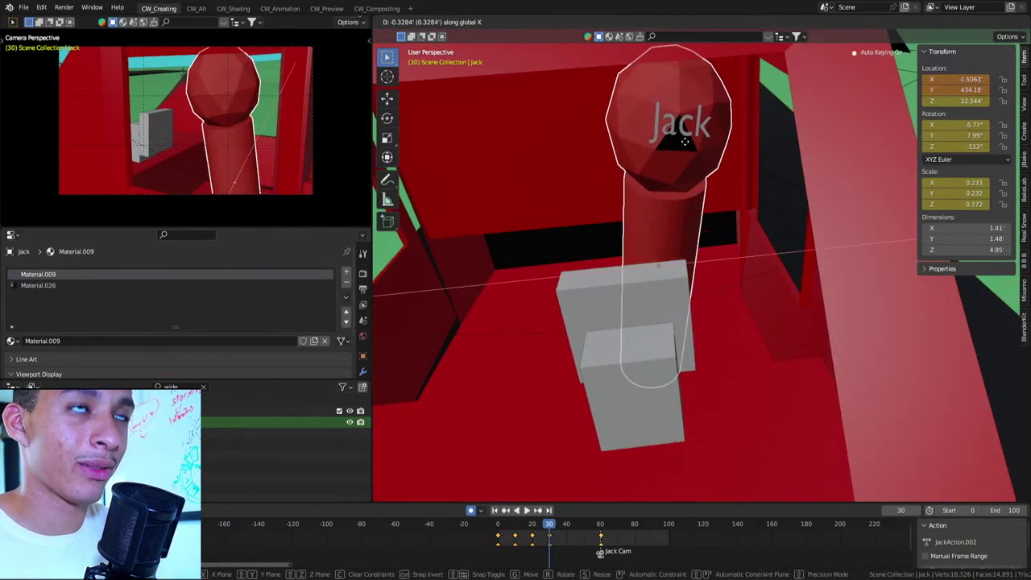
click(681, 144)
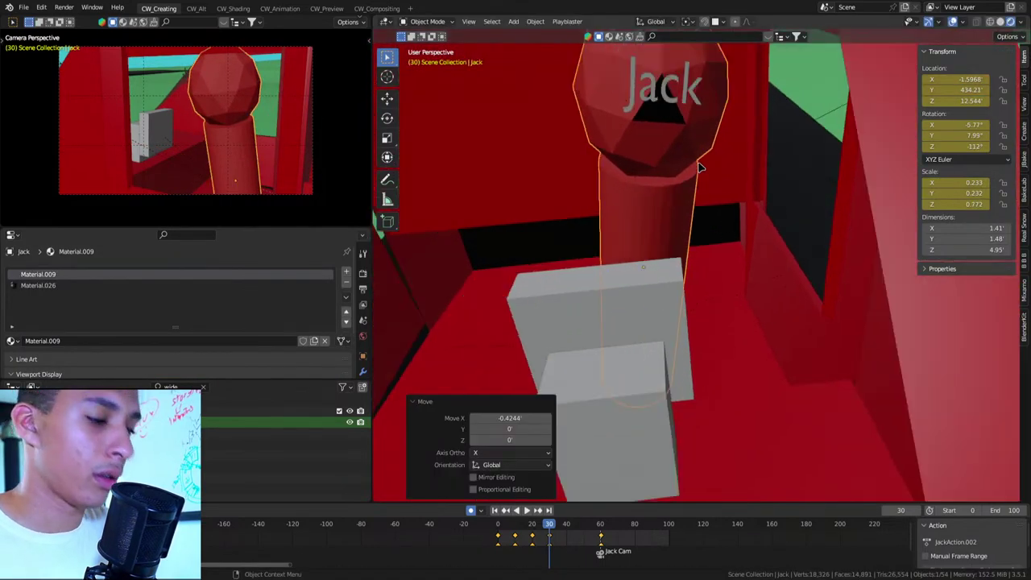
Tilt Jack around X, then Y, then freely to key his frame-30 pose
key(r)
key(x)
click(698, 154)
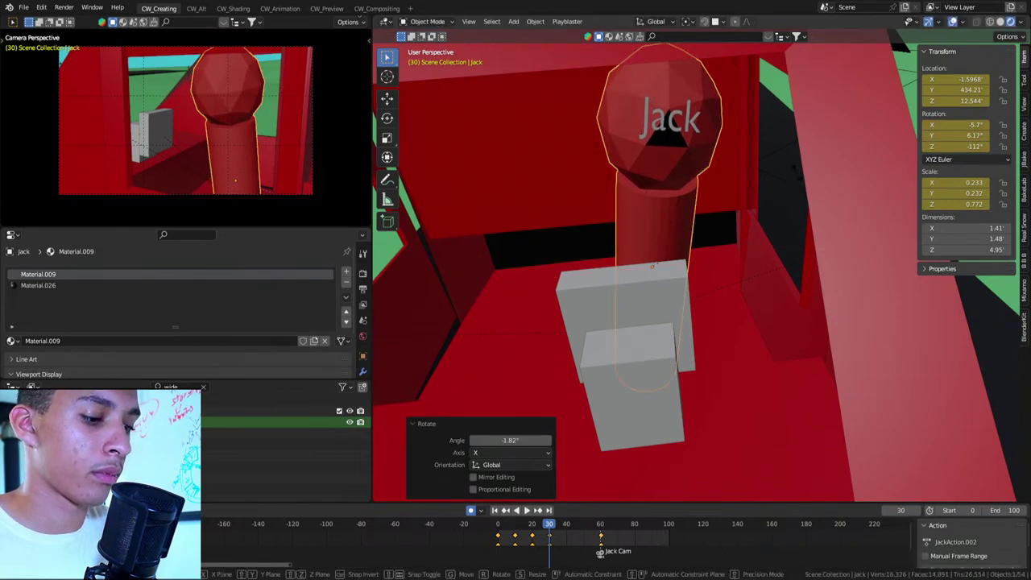
key(r)
key(y)
click(757, 172)
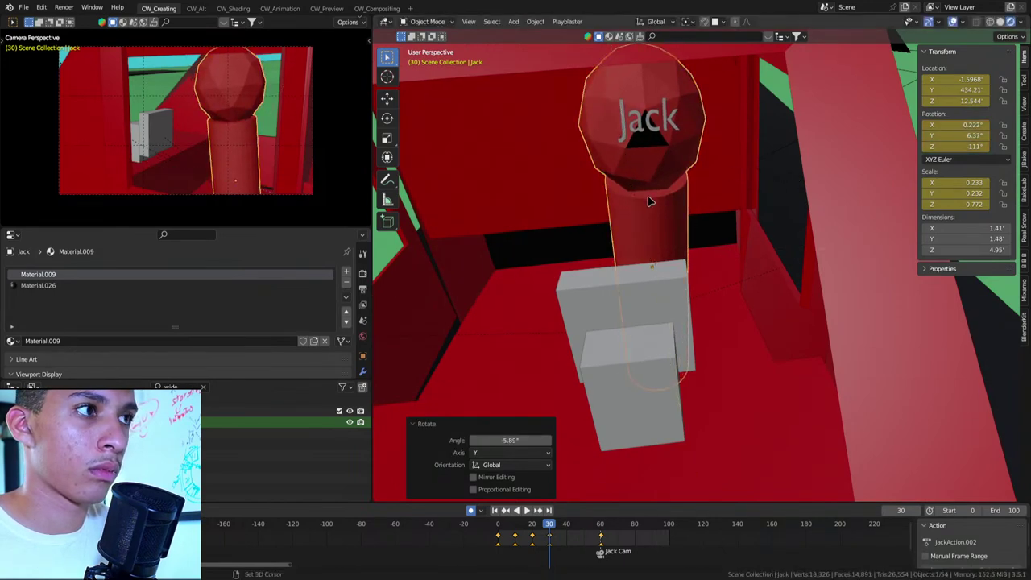
key(r)
key(r)
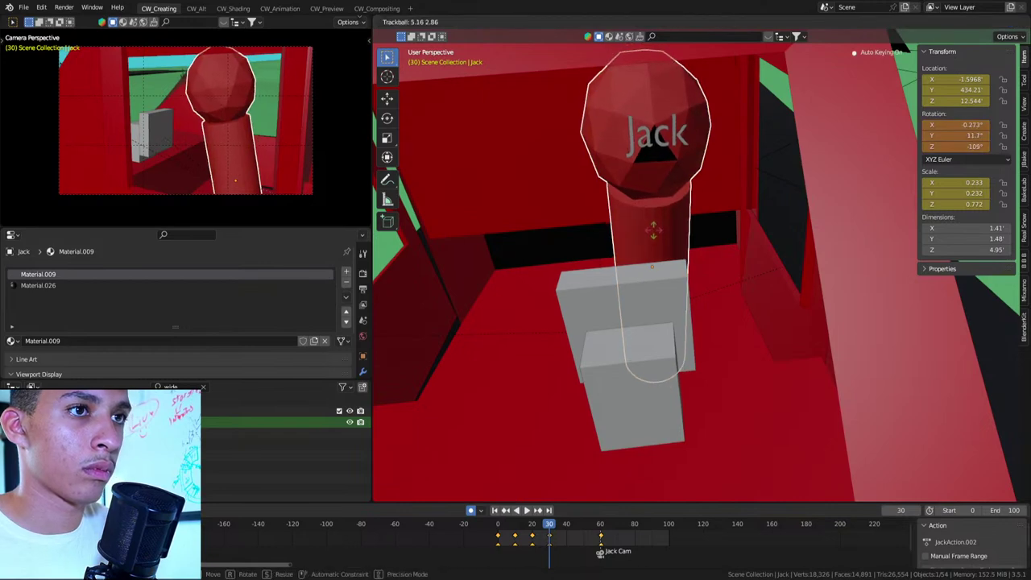
click(654, 231)
Move the late keyframe to frame 40 and tilt Jack further to -2.46°, 12.1°, -108°
key(Up)
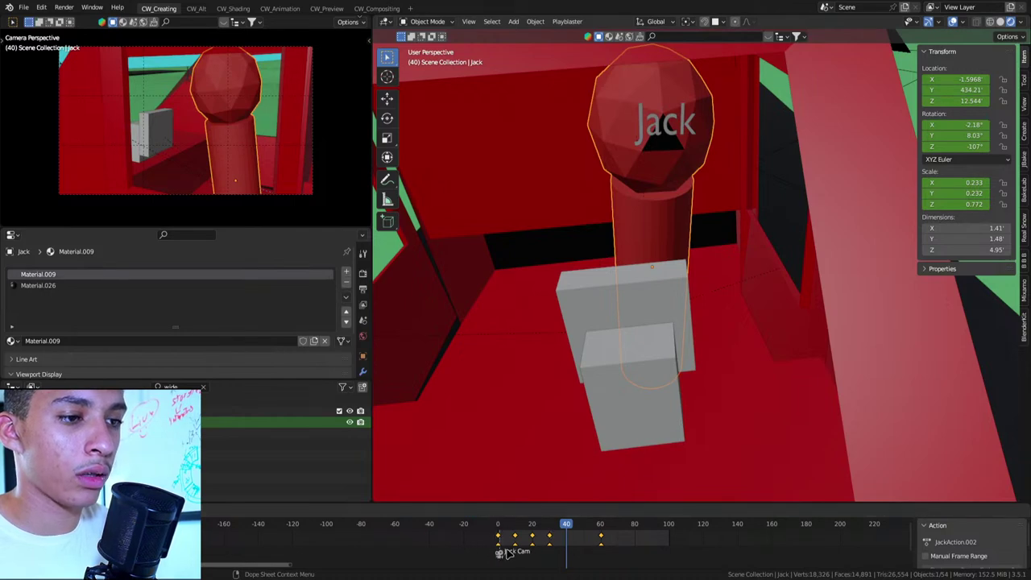
mouse_move(600, 541)
mouse_down()
mouse_move(546, 541)
mouse_move(577, 538)
mouse_up()
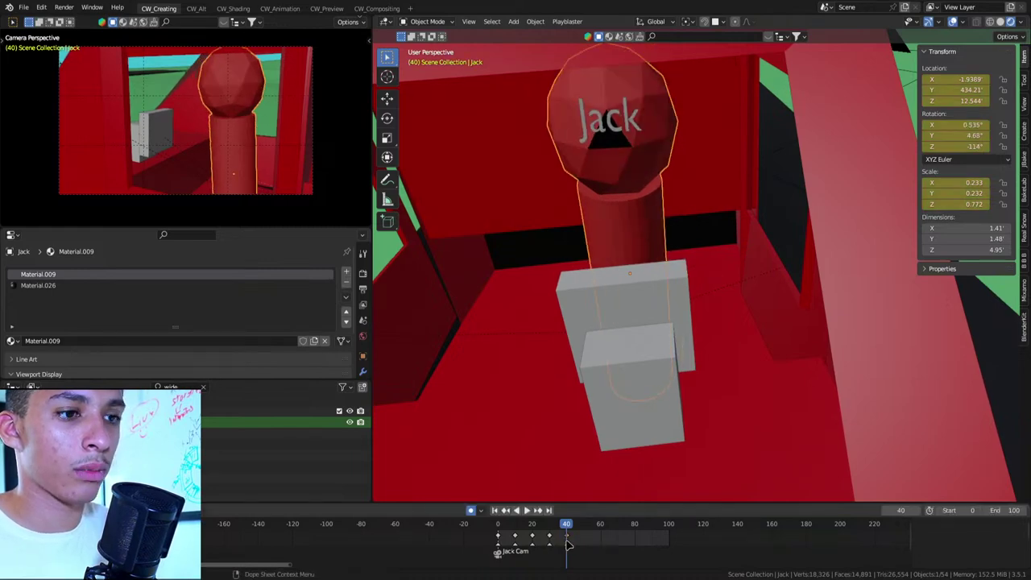
middle_drag(636, 338, 643, 255)
click(654, 264)
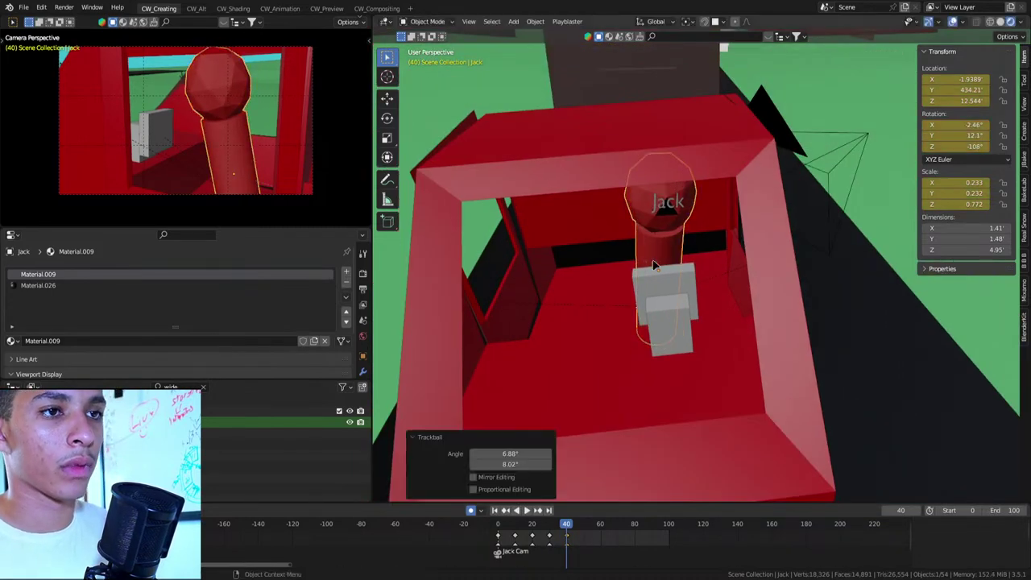
scroll(654, 256, up, 3)
middle_drag(654, 256, 600, 287)
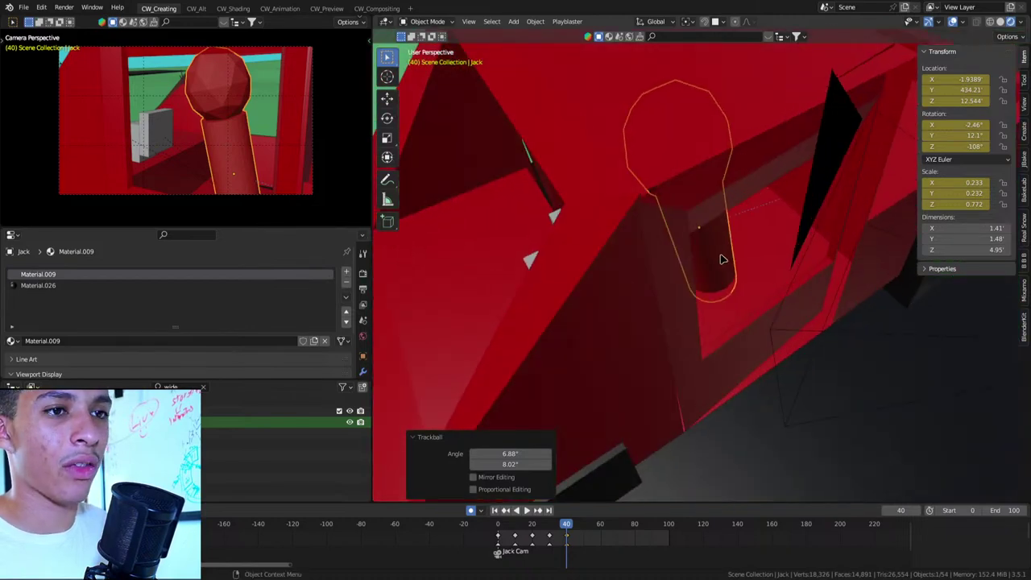
scroll(722, 259, up, 3)
key(shift+a)
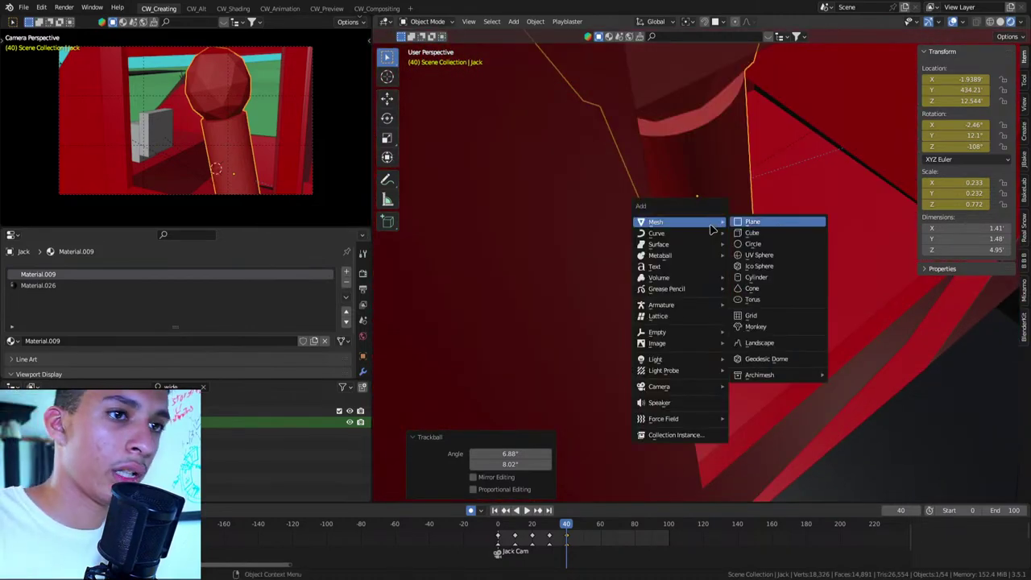
Add a cube and scale it down to 0.235
click(751, 233)
key(KP_0)
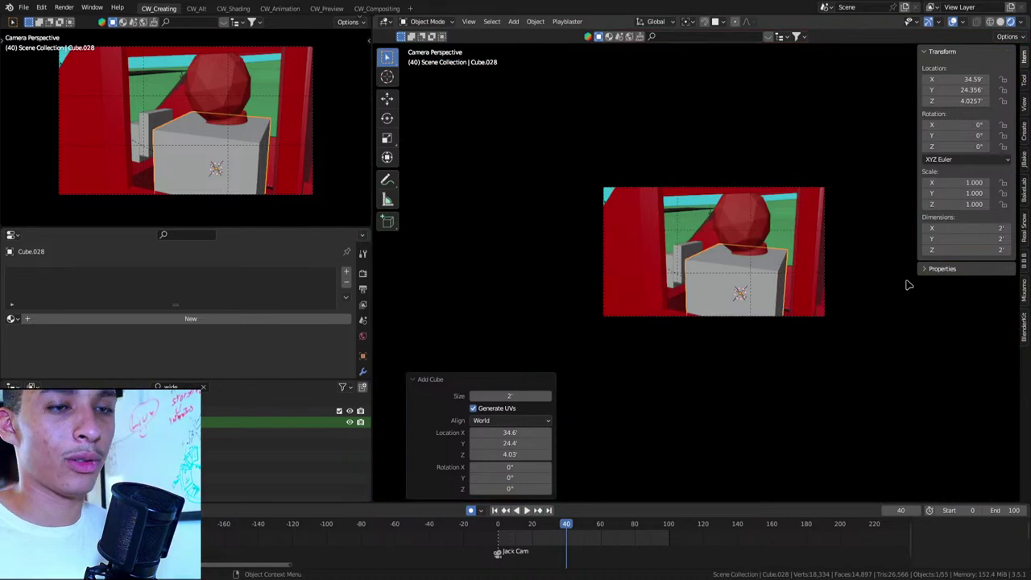
key(s)
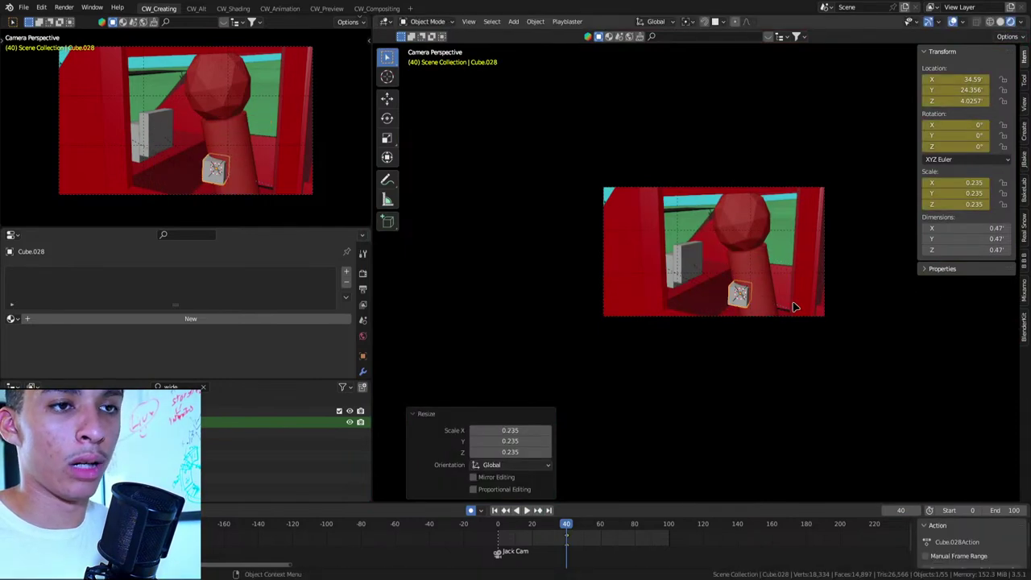
click(795, 301)
key(KP_Decimal)
In Edit Mode, select one face of the cube and UV unwrap it
key(Tab)
middle_drag(663, 311, 633, 271)
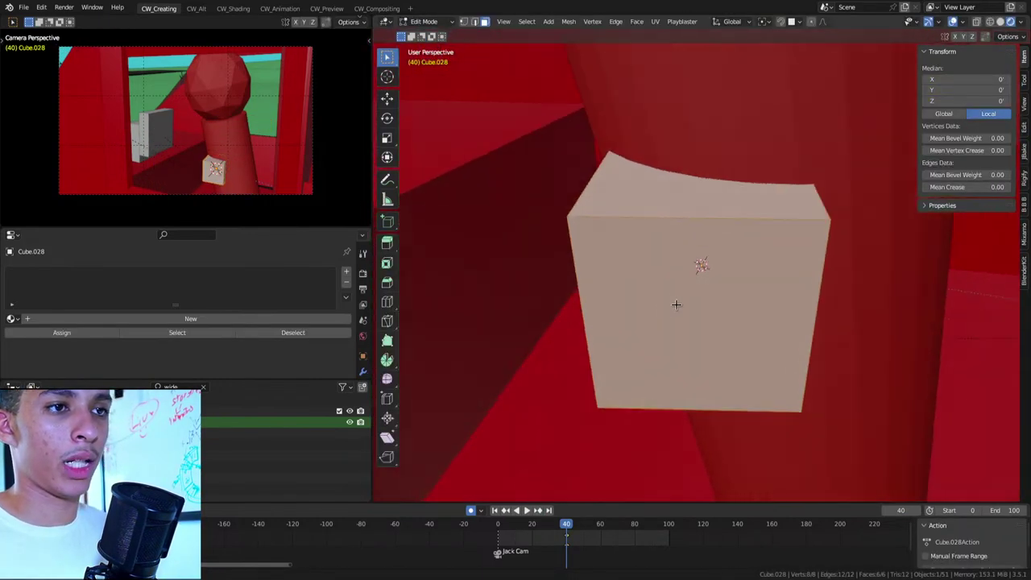
click(632, 271)
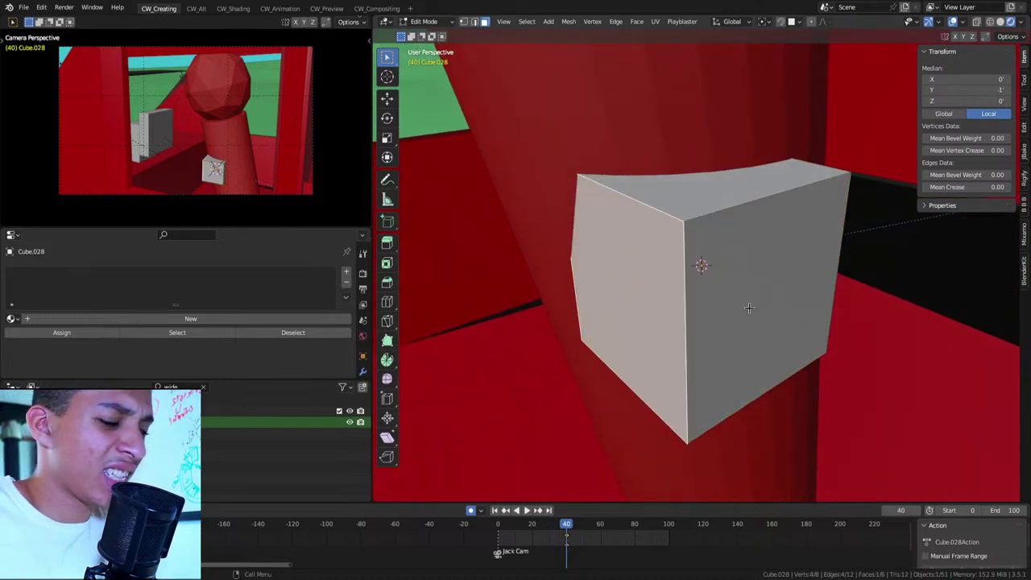
key(u)
click(765, 339)
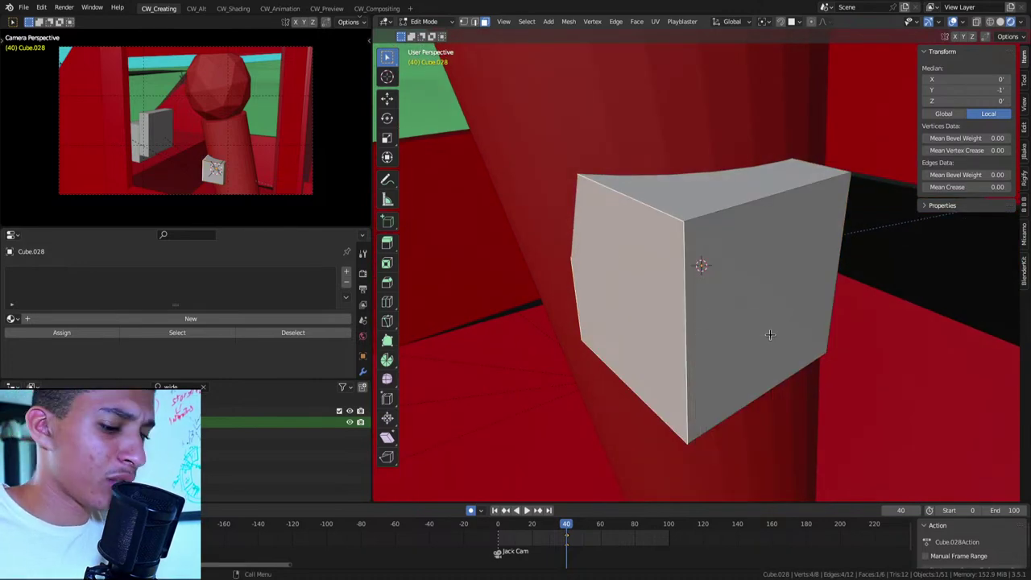
Inset the face and extrude it twice into a long key shaft
key(i)
click(725, 327)
key(e)
click(644, 331)
middle_drag(645, 332, 666, 318)
key(e)
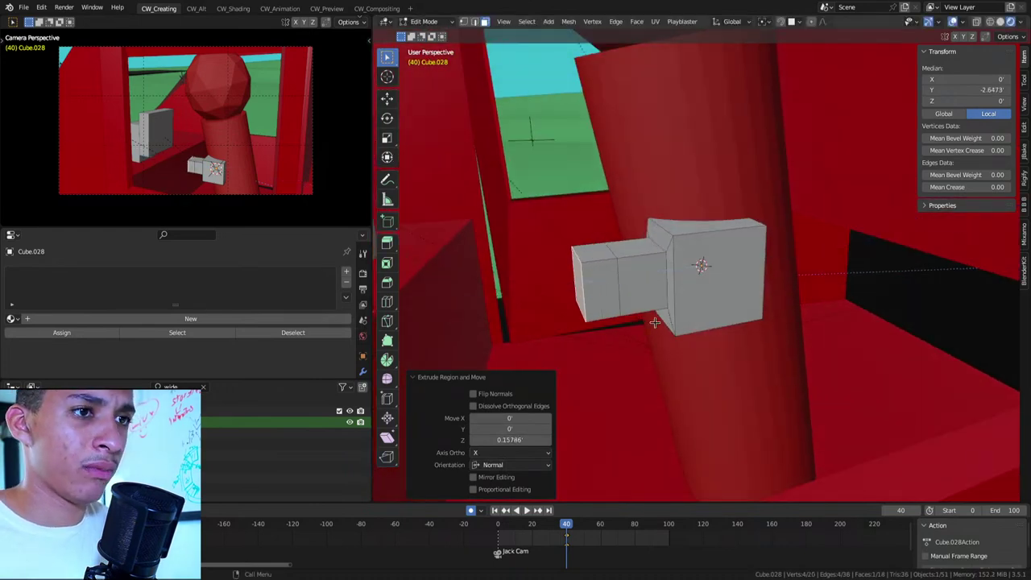
click(575, 328)
mouse_move(619, 324)
middle_down()
mouse_move(616, 302)
mouse_move(809, 344)
mouse_move(693, 332)
middle_up()
scroll(591, 299, up, 3)
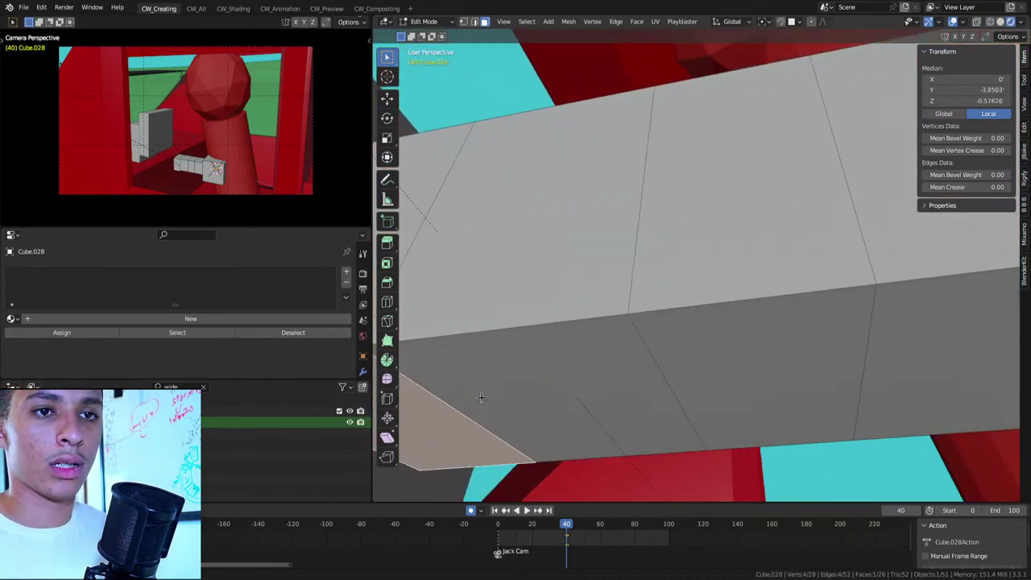
shift+click(705, 312)
Extrude the selected faces into key teeth and leave Edit Mode
key(e)
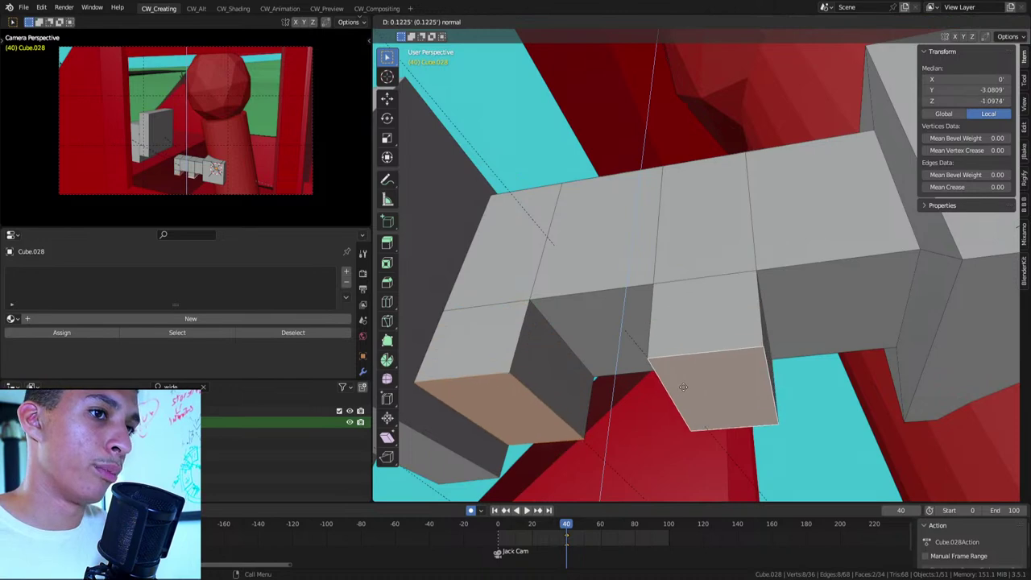
click(690, 369)
middle_drag(690, 369, 710, 317)
key(Tab)
Scale the grey key down to 0.106
scroll(711, 317, down, 3)
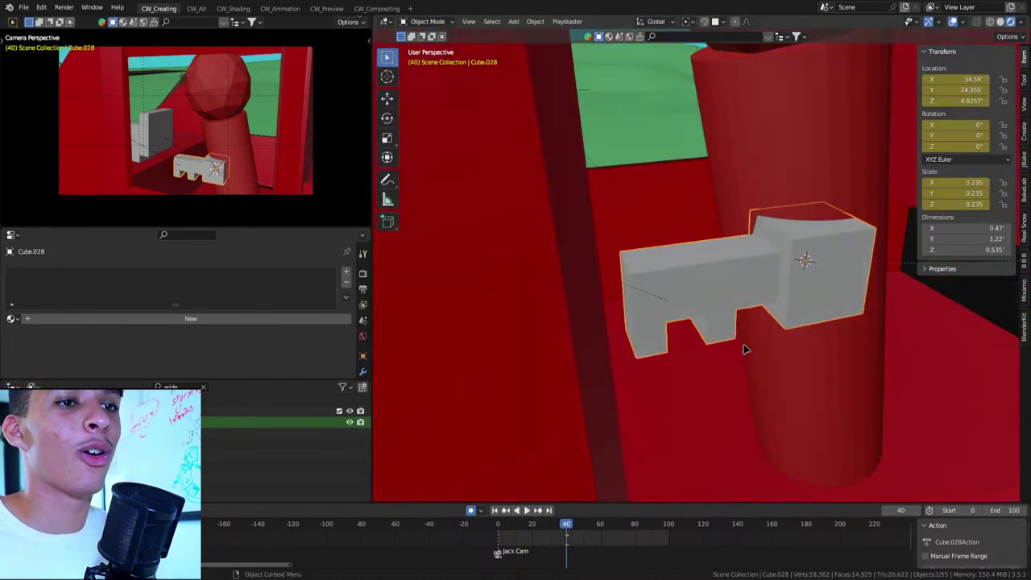
middle_drag(744, 350, 827, 317)
key(s)
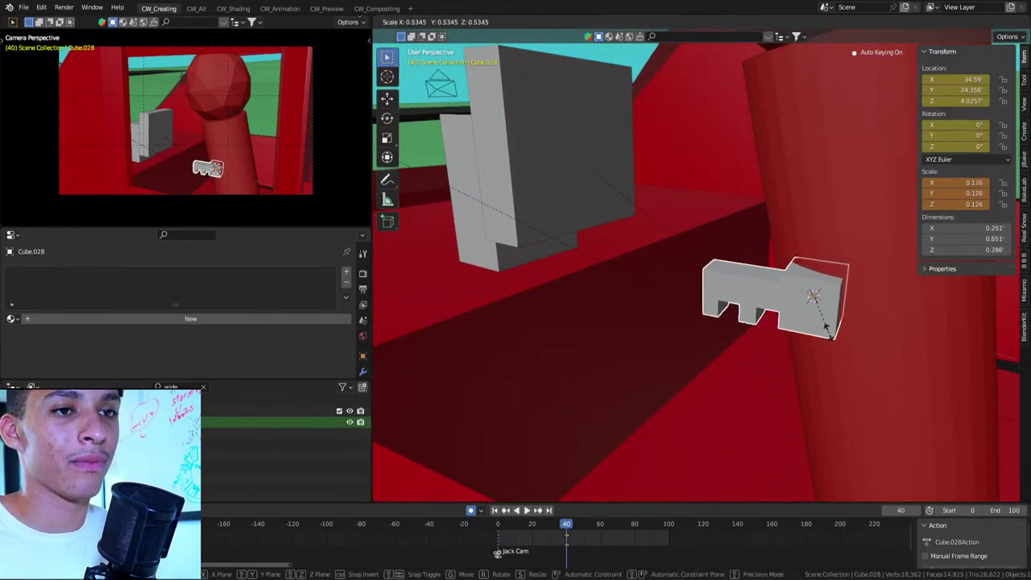
click(830, 330)
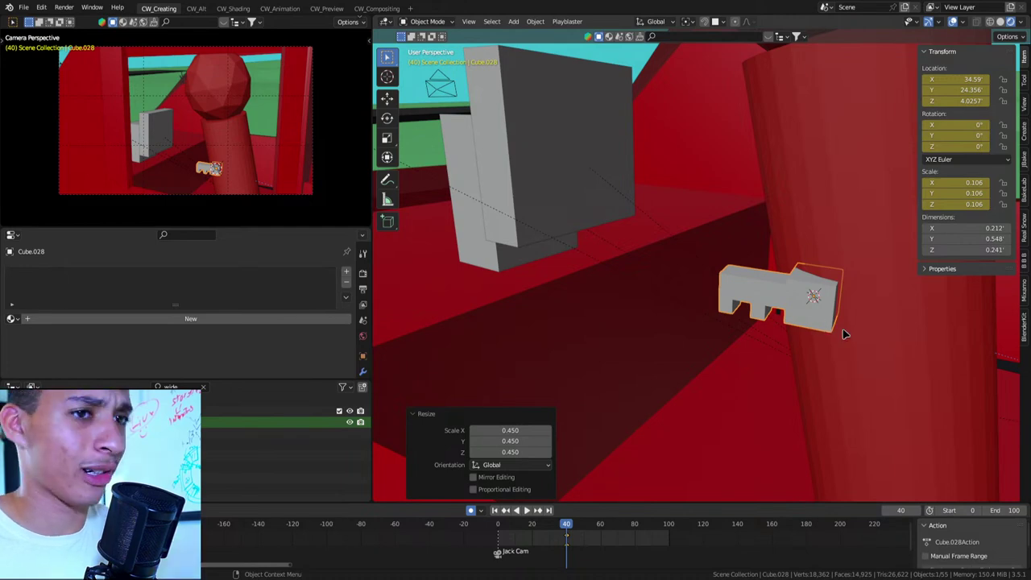
At frame 20, lower the key straight down out of view
alt+scroll(731, 331, up, 13)
alt+scroll(717, 403, up, 7)
alt+scroll(713, 395, down, 3)
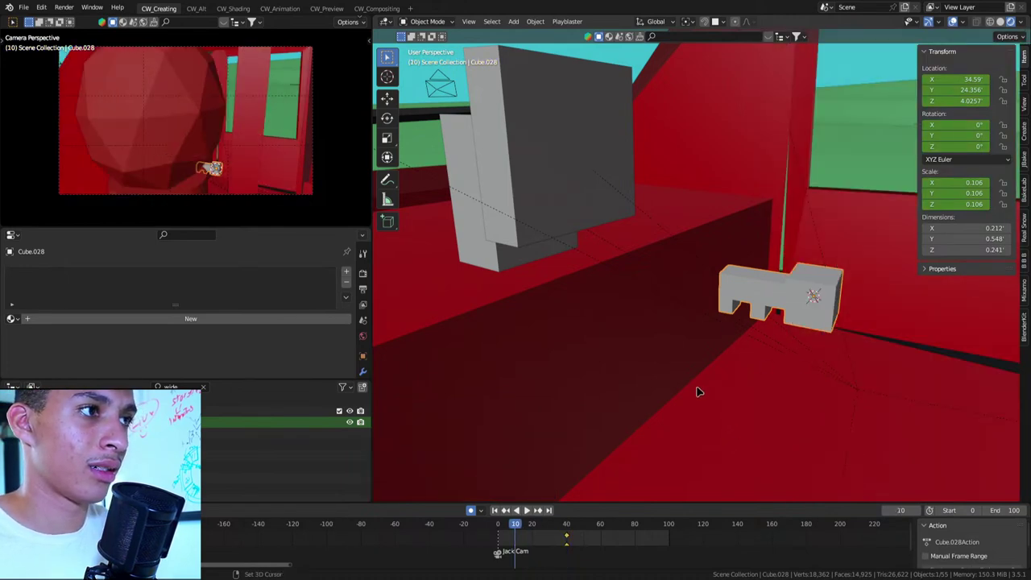
alt+scroll(719, 401, up, 3)
key(g)
key(z)
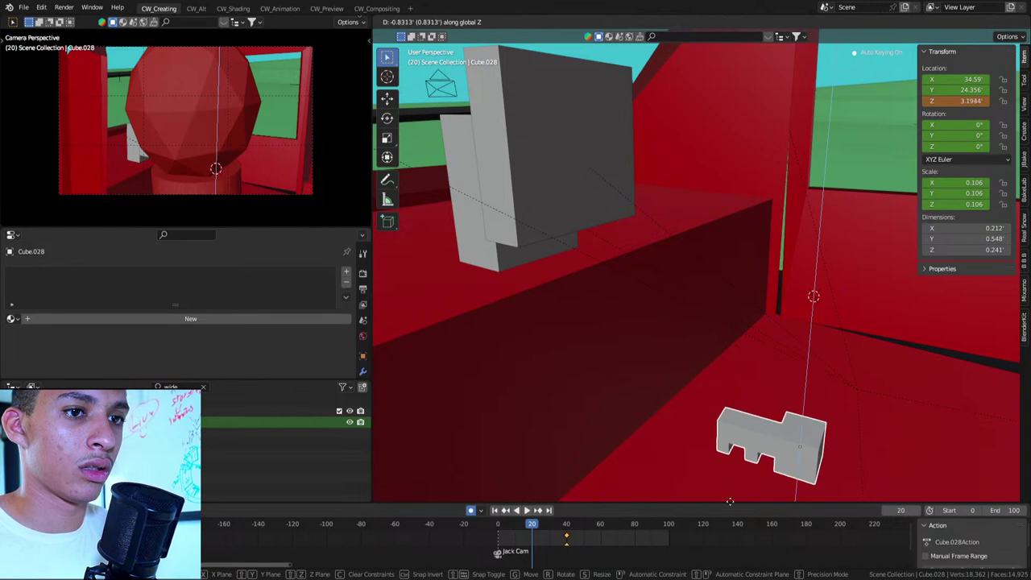
click(695, 237)
At frame 30, raise the key beside the grey box, tilted to -23.5°, 41.9°, -9.12°
scroll(681, 254, down, 5)
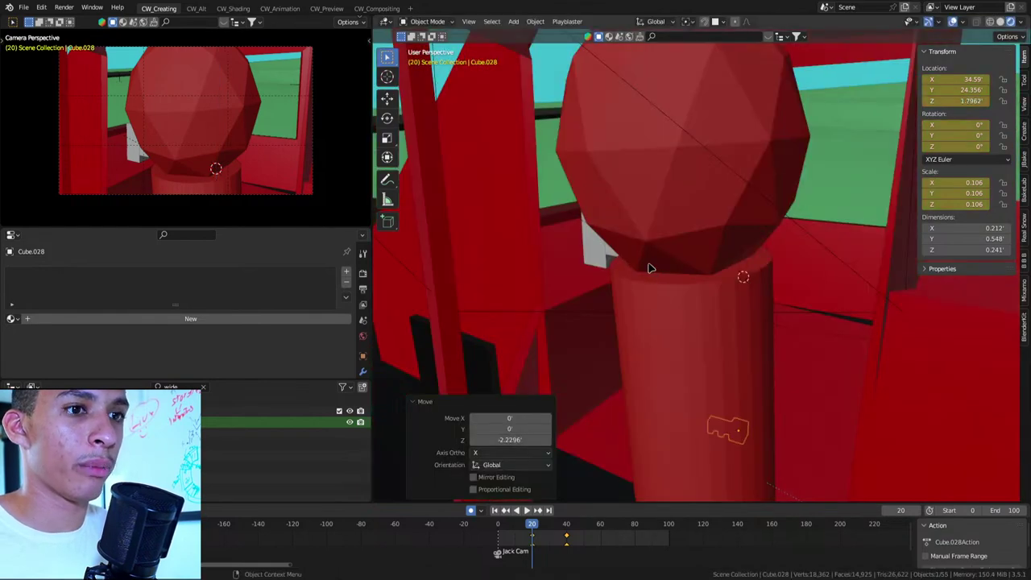
alt+scroll(651, 268, down, 10)
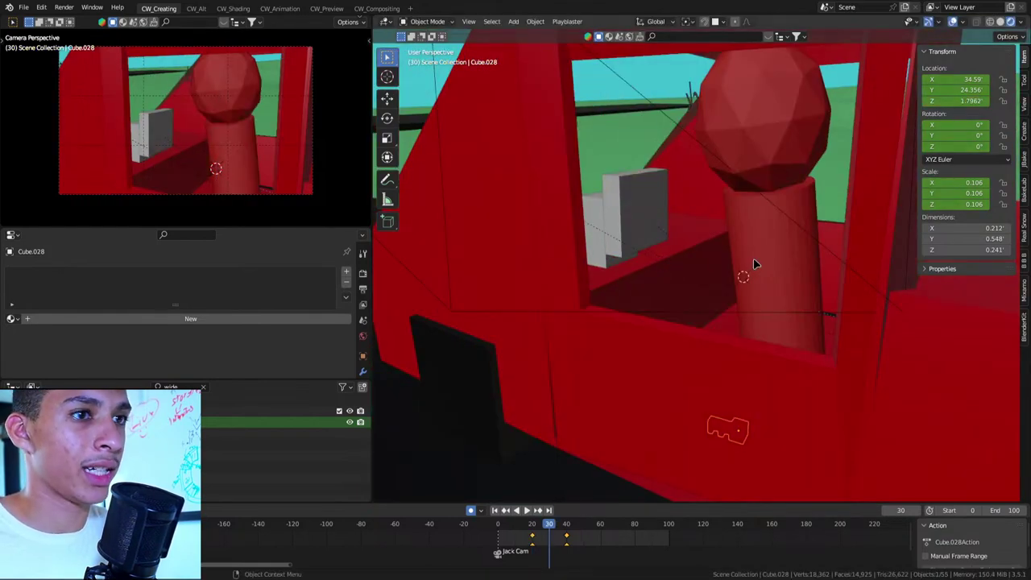
key(g)
click(734, 161)
key(g)
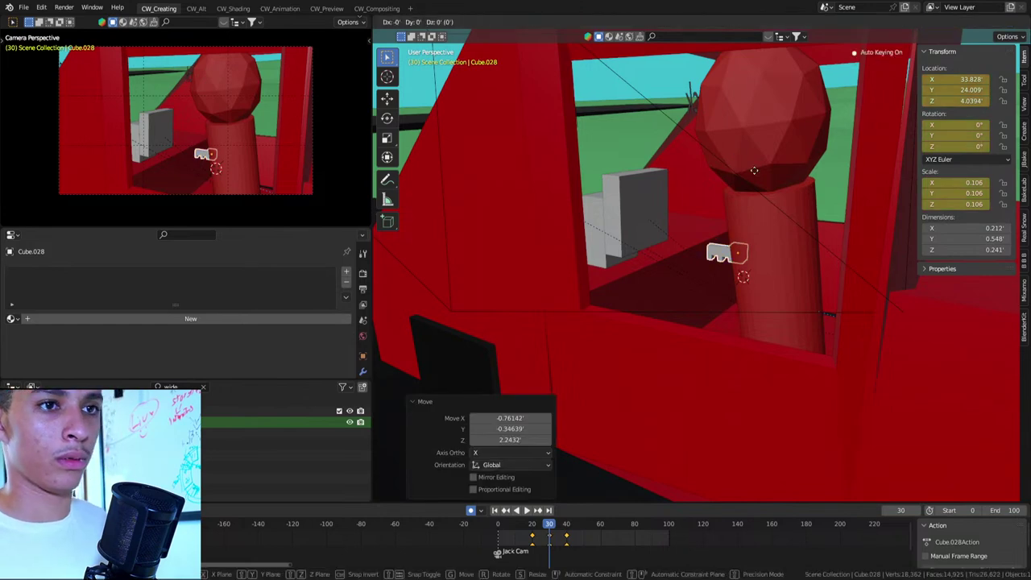
click(736, 211)
key(r)
key(r)
click(734, 213)
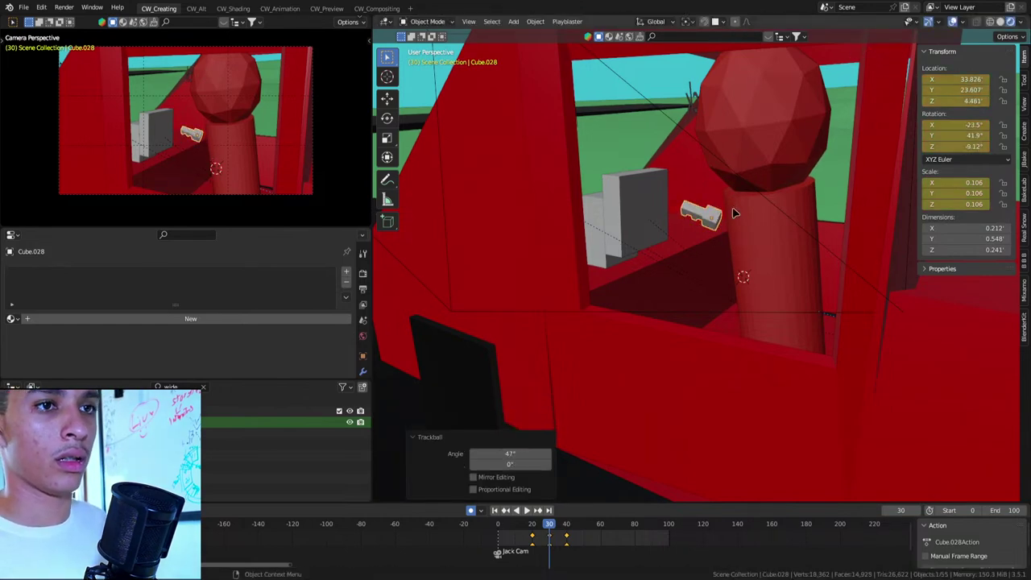
key(g)
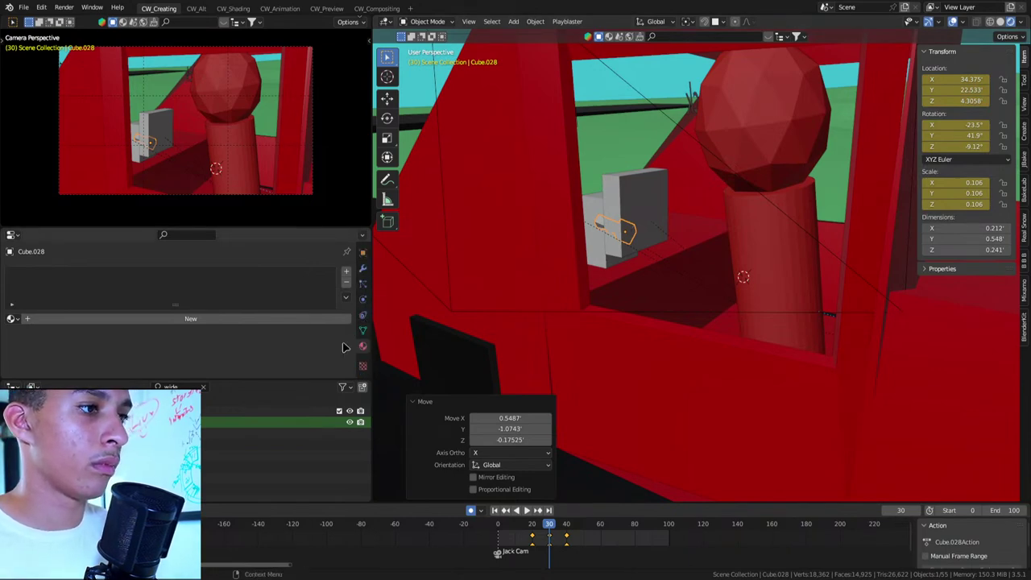
Add a new material to the key and set its colour to bright green
click(101, 319)
scroll(124, 294, down, 2)
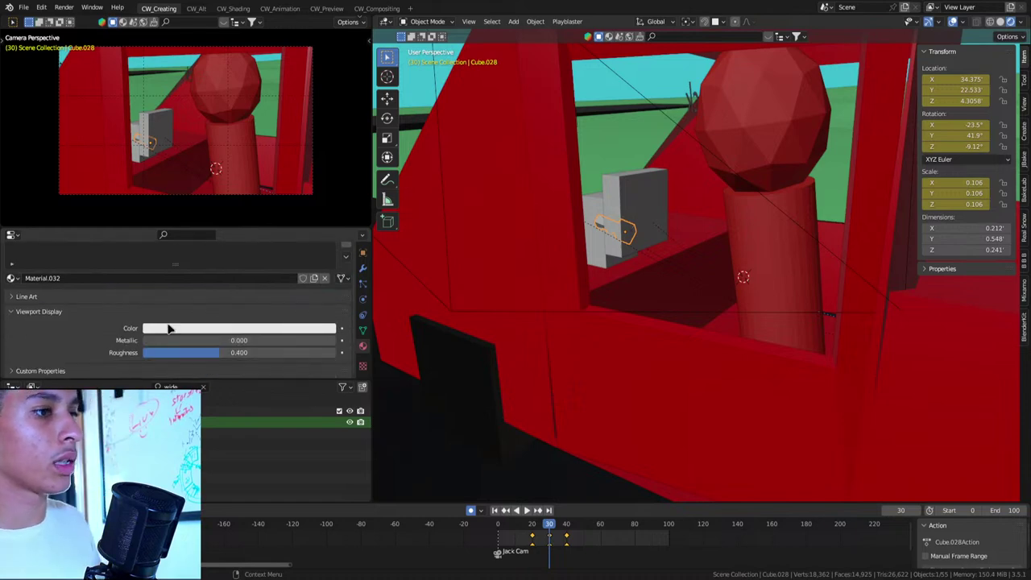
click(169, 328)
click(162, 206)
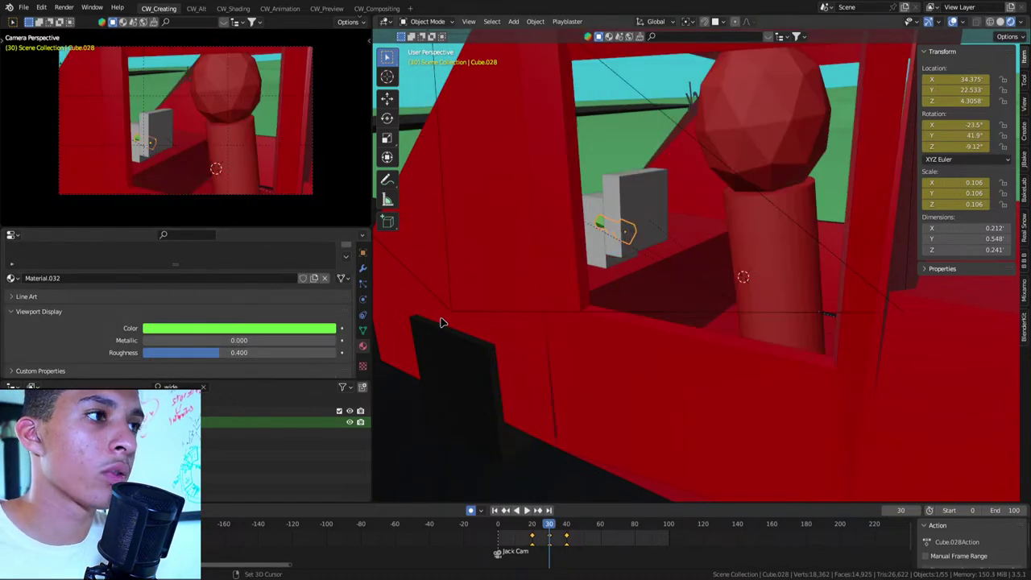
Rotate the key to 12.6°, 51.6°, -46.9° and push it into the grey box
key(r)
key(r)
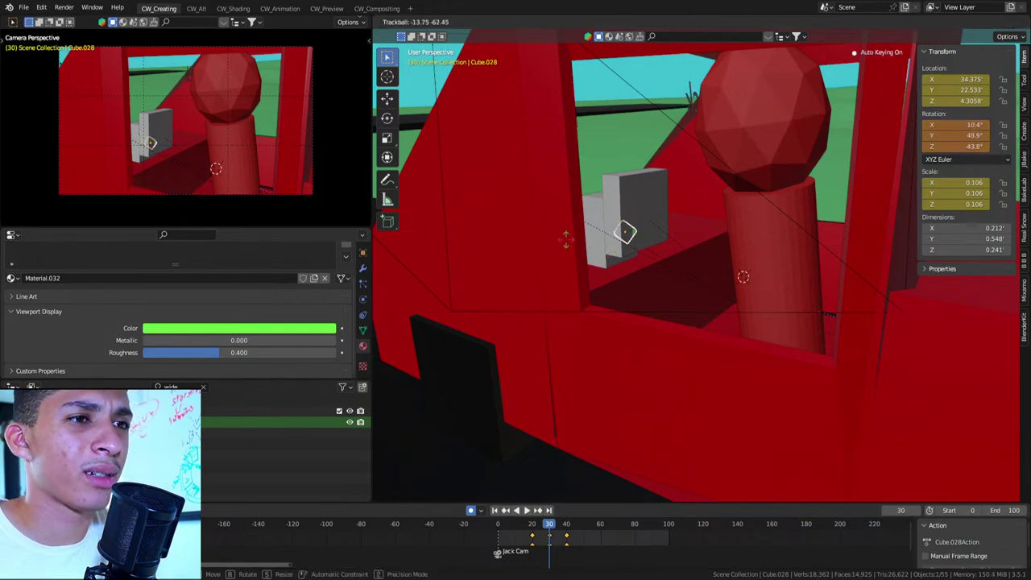
click(566, 239)
key(g)
click(666, 256)
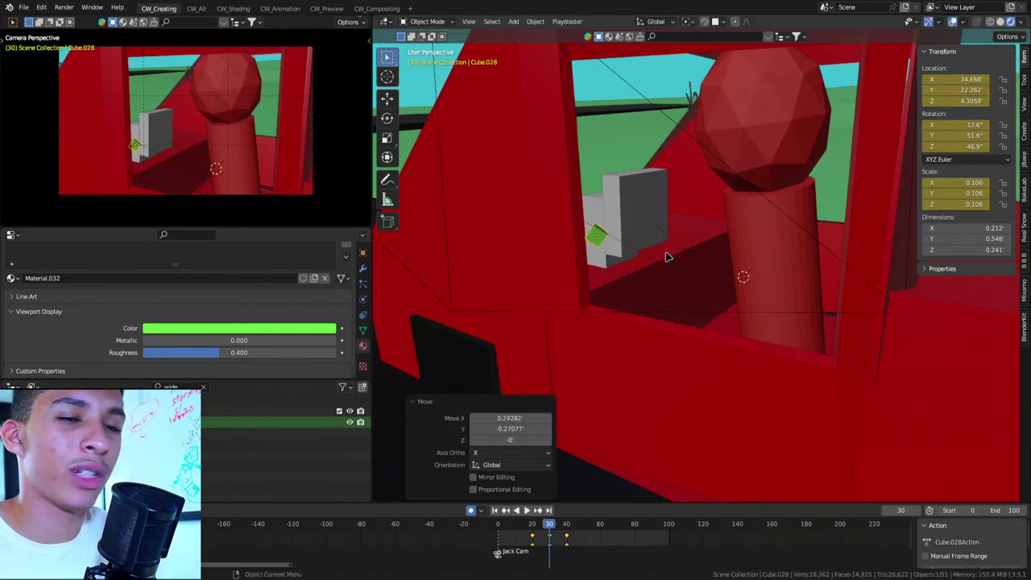
key(KP_Decimal)
mouse_move(577, 210)
middle_down()
mouse_move(720, 286)
mouse_move(679, 265)
mouse_move(756, 270)
middle_up()
scroll(663, 278, down, 3)
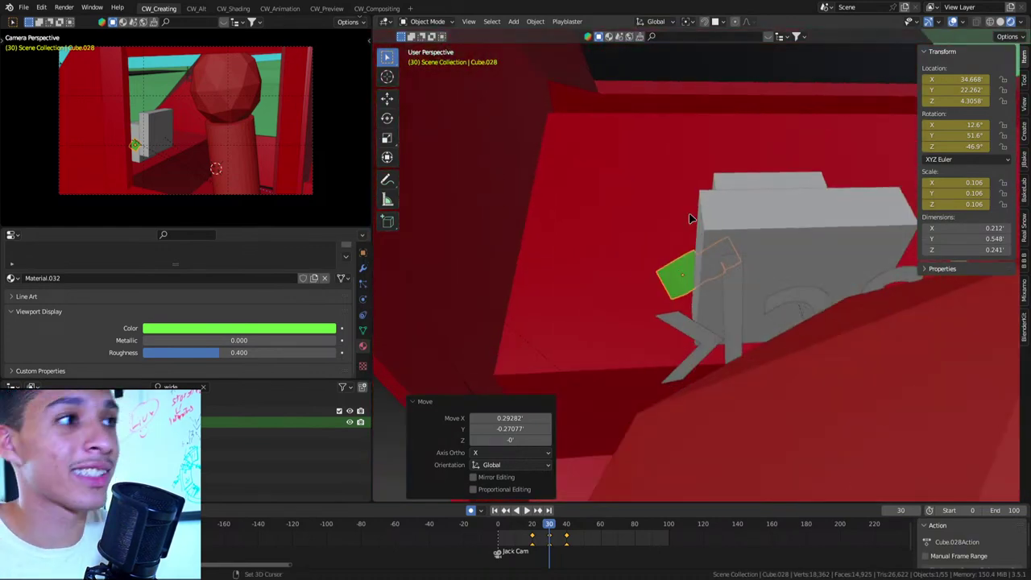
mouse_move(686, 215)
middle_down()
mouse_move(688, 247)
mouse_move(713, 248)
middle_up()
scroll(713, 248, down, 5)
Select Jack and turn him toward the grey box at frame 30
click(843, 226)
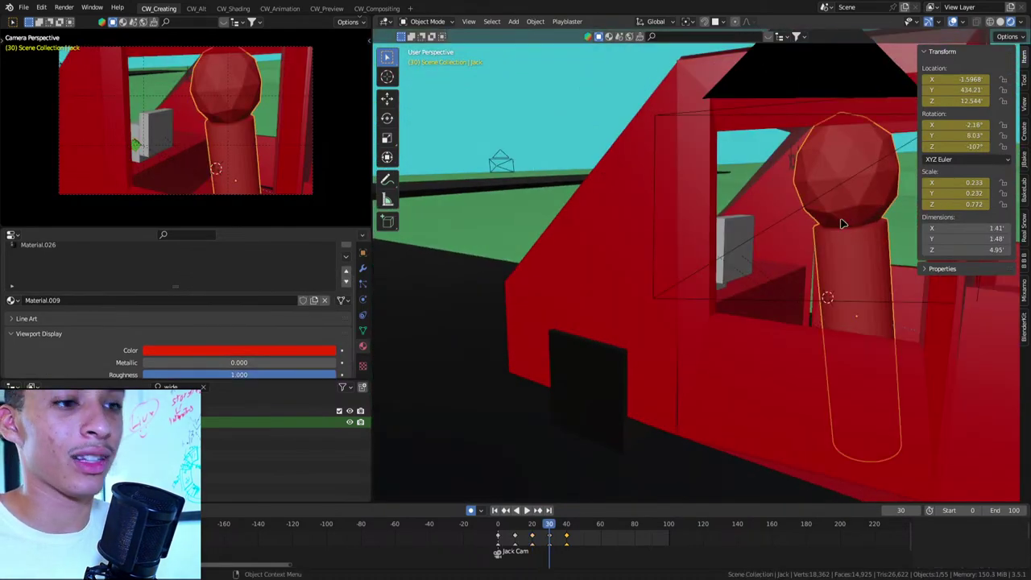
key(g)
click(844, 194)
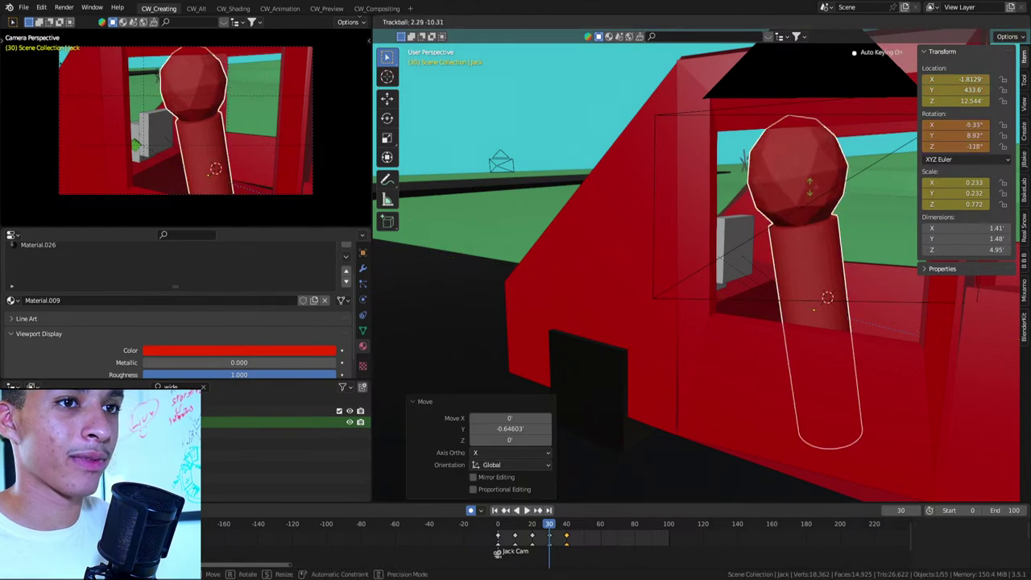
key(r)
key(r)
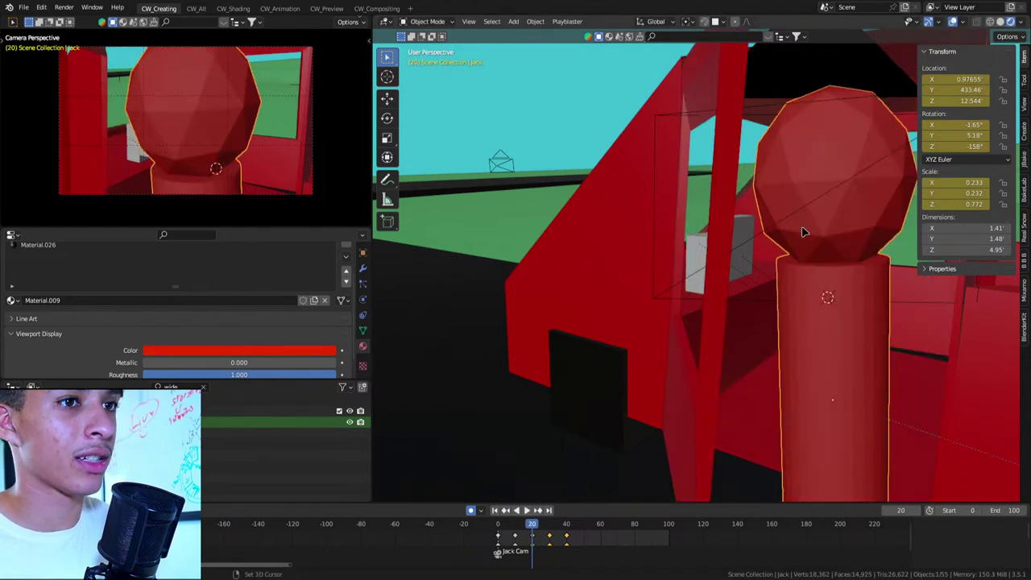
click(793, 257)
At frame 40, slide Jack horizontally toward the box and rotate him
key(Up)
scroll(843, 222, up, 2)
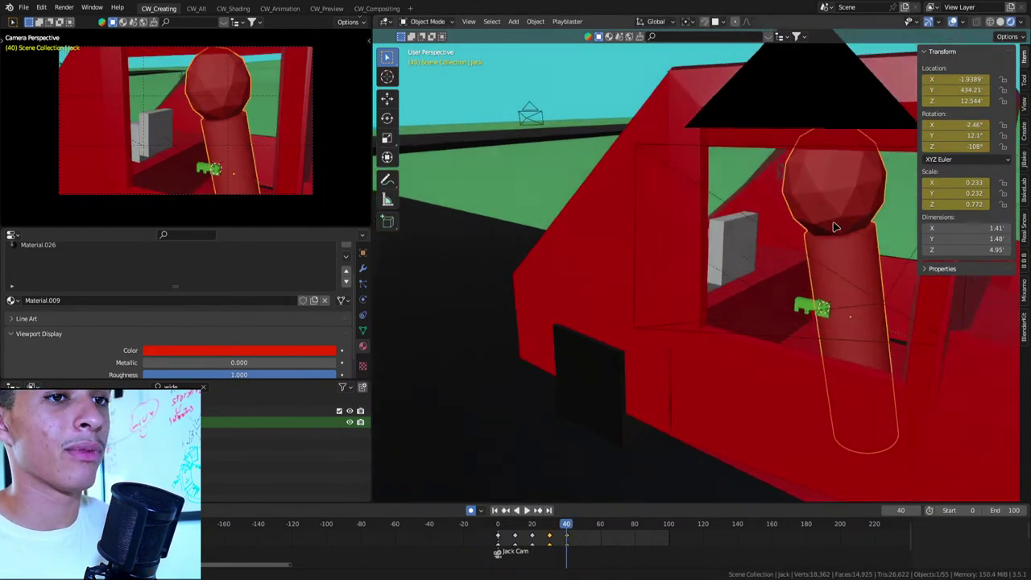
scroll(806, 258, up, 3)
scroll(843, 276, up, 3)
scroll(843, 276, down, 3)
scroll(743, 246, down, 3)
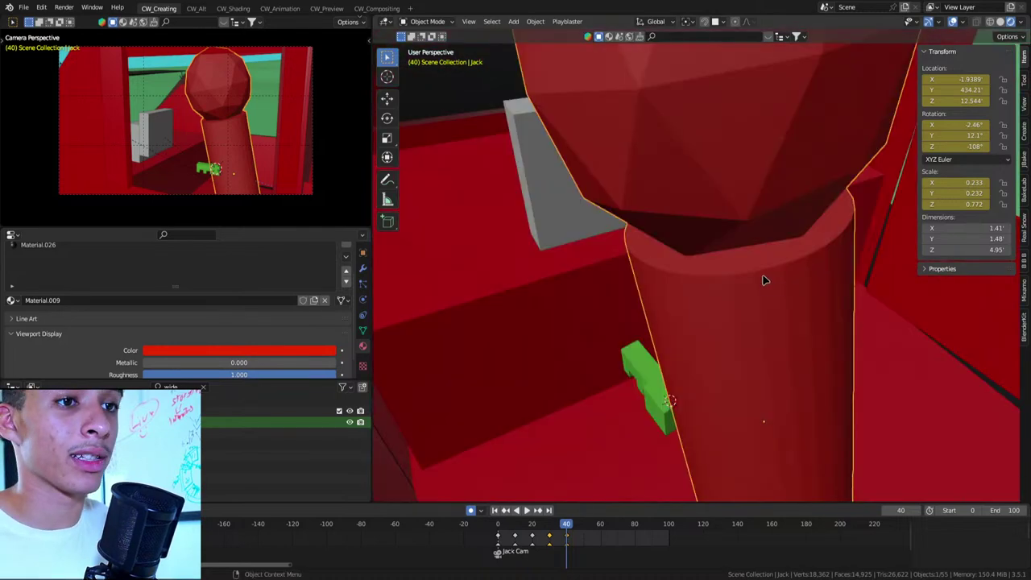
key(g)
key(shift+z)
click(749, 254)
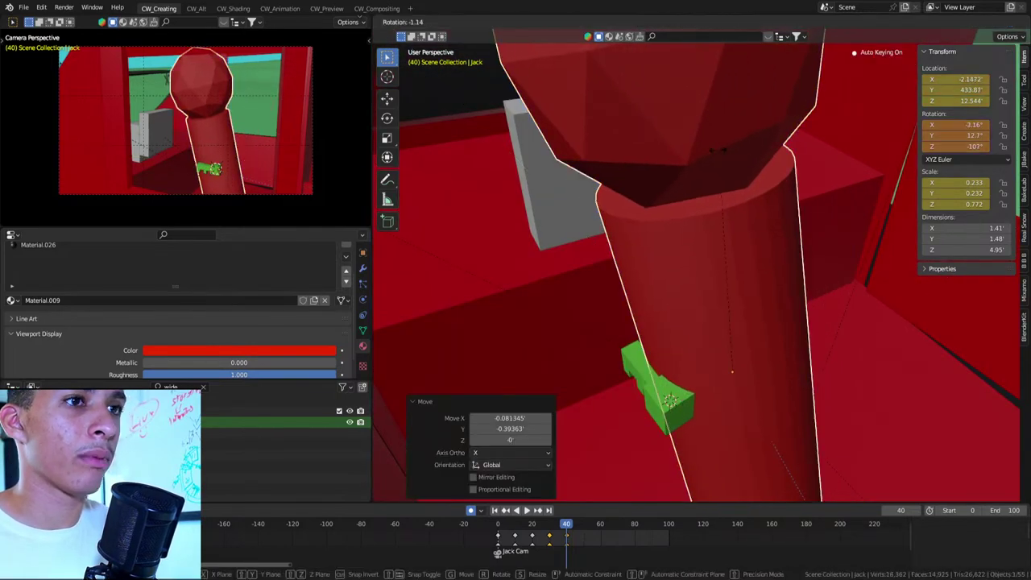
key(r)
key(r)
click(658, 337)
Move the green key horizontally beside the pillar and tilt it
click(659, 348)
key(g)
key(shift+z)
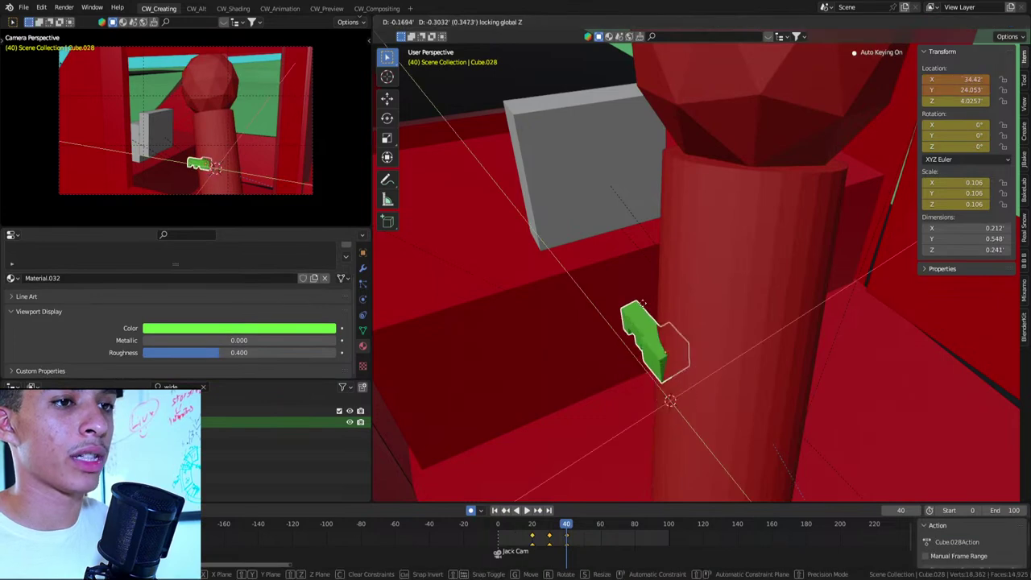
click(727, 306)
mouse_move(727, 306)
middle_down()
mouse_move(607, 295)
mouse_move(790, 285)
mouse_move(686, 225)
mouse_move(559, 330)
middle_up()
key(r)
key(r)
click(822, 303)
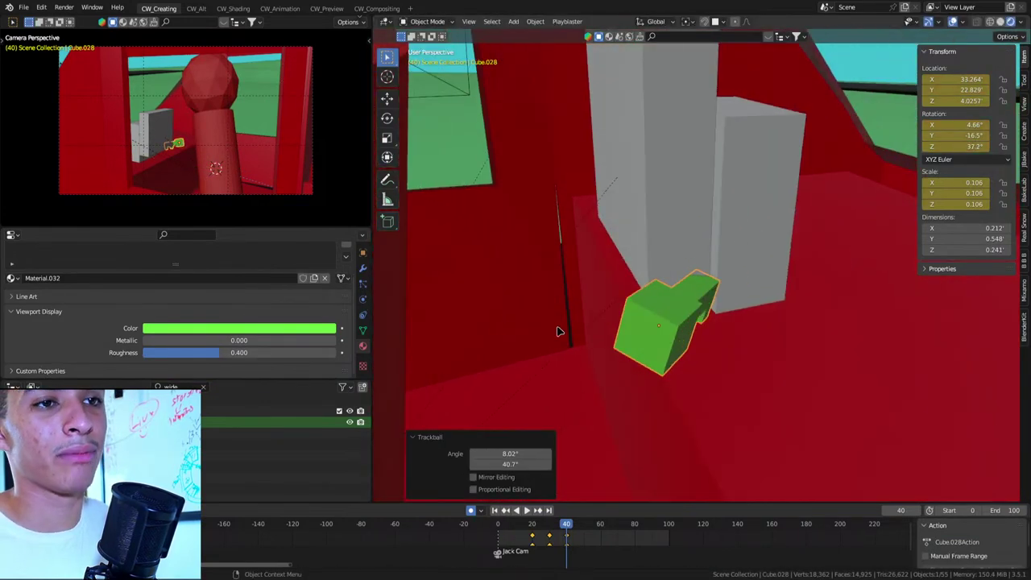
Turn the key slightly, push it into the grey box and raise it a little
key(r)
click(756, 297)
key(g)
key(shift+z)
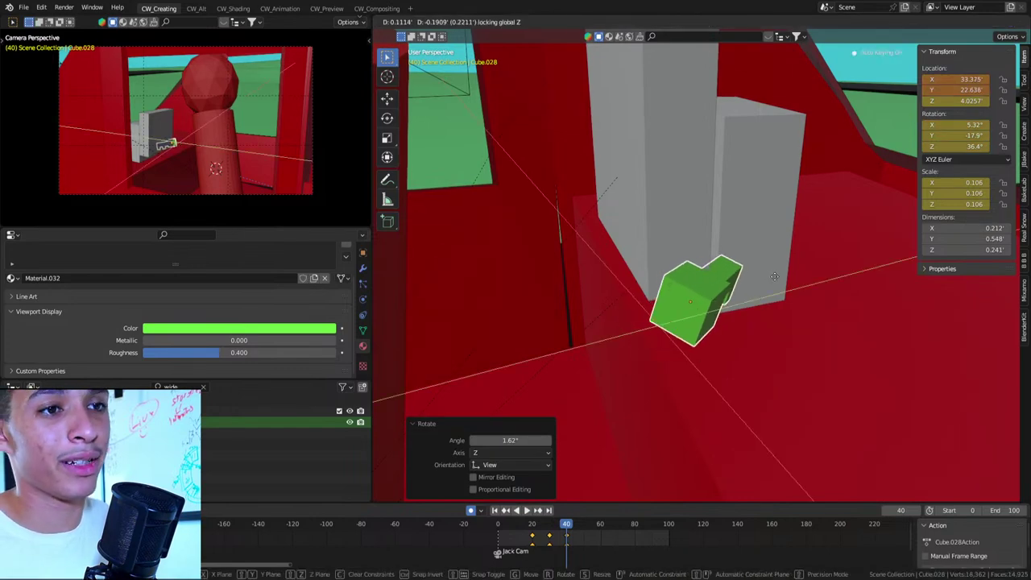
click(758, 293)
key(g)
key(z)
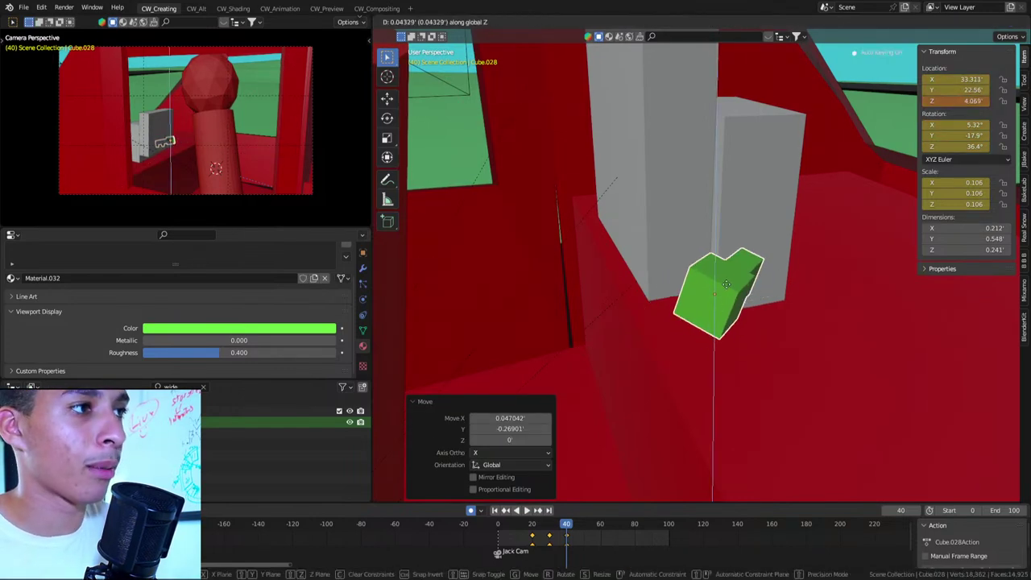
click(735, 274)
middle_drag(734, 274, 676, 219)
Move Jack beside the truck seat to -2.377, 433.56, 12.544
click(530, 249)
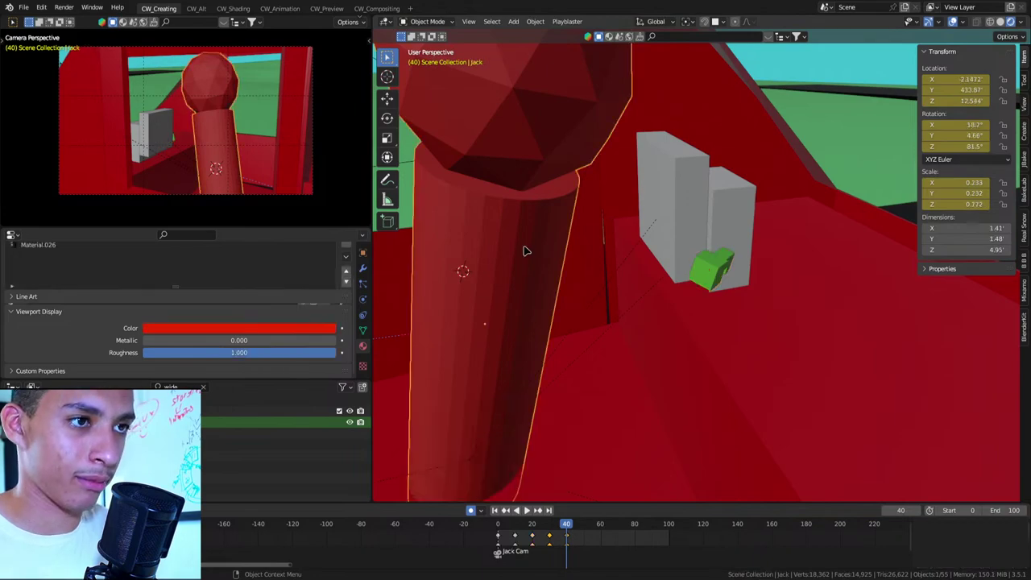
key(g)
key(shift+z)
click(538, 242)
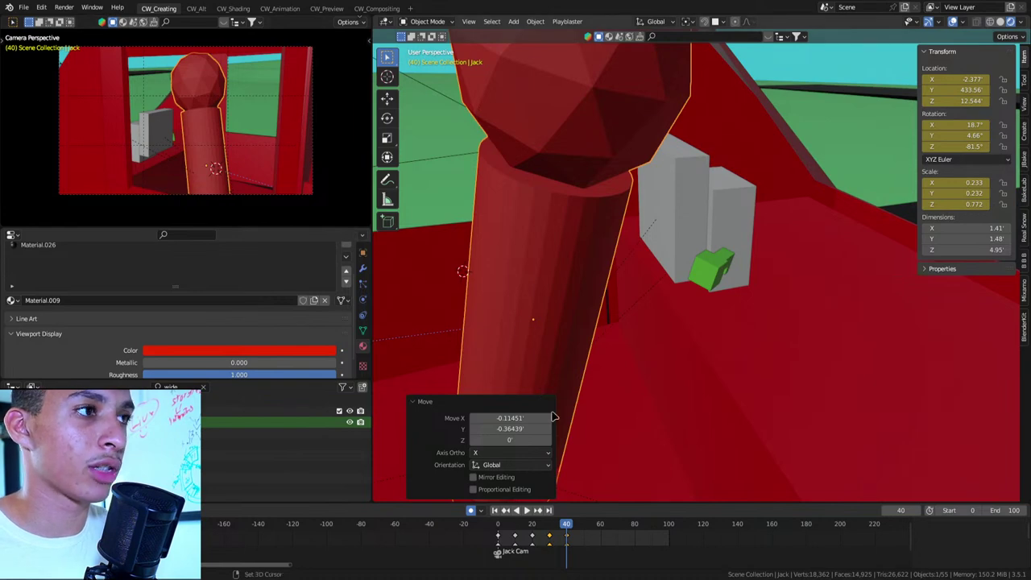
Step through keyframes 30 and 40 and orbit the farm scene to review the truck
key(Down)
key(Down)
key(Down)
key(Up)
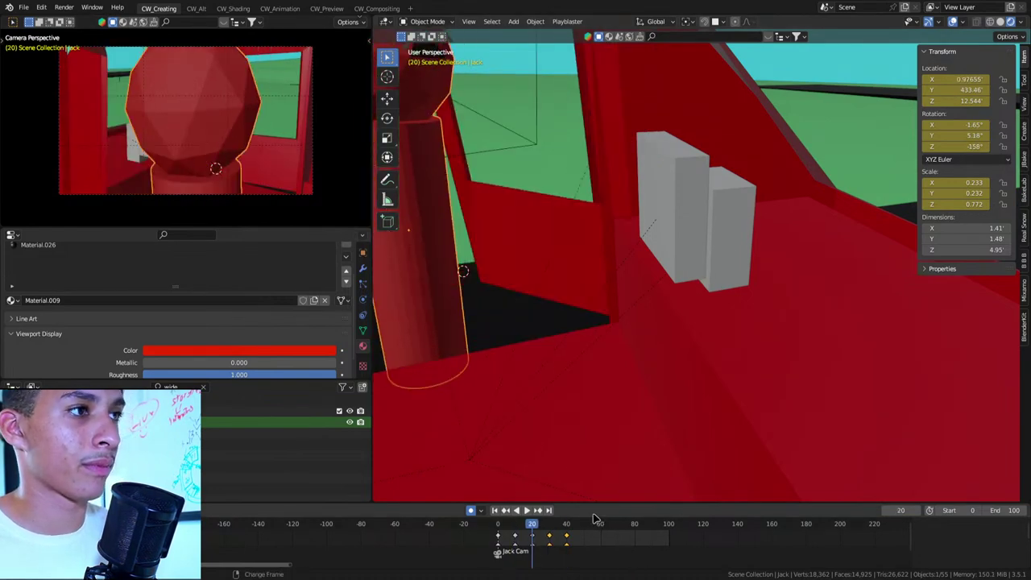
key(Up)
key(Up)
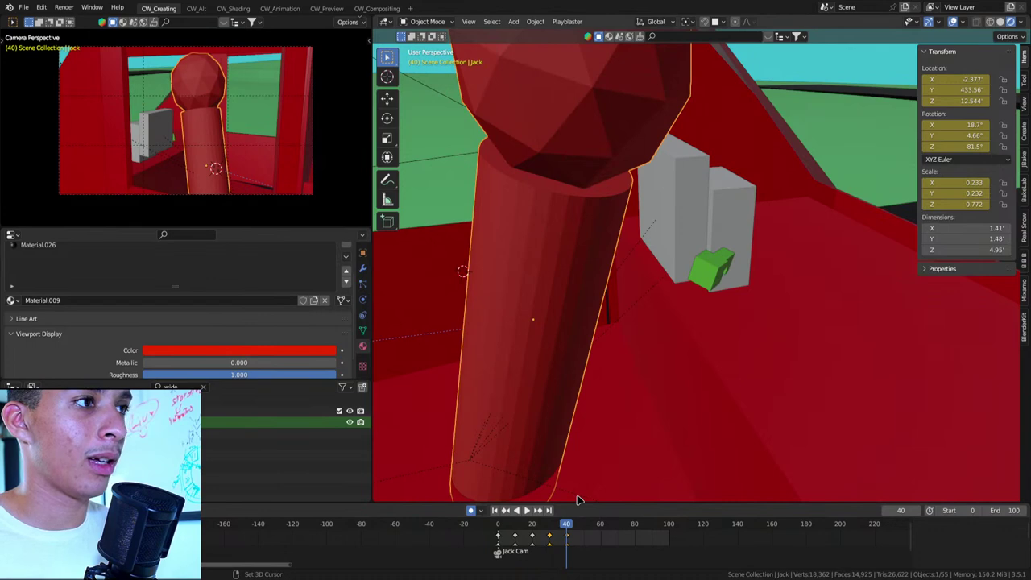
scroll(596, 451, down, 2)
scroll(628, 383, up, 3)
scroll(620, 362, up, 3)
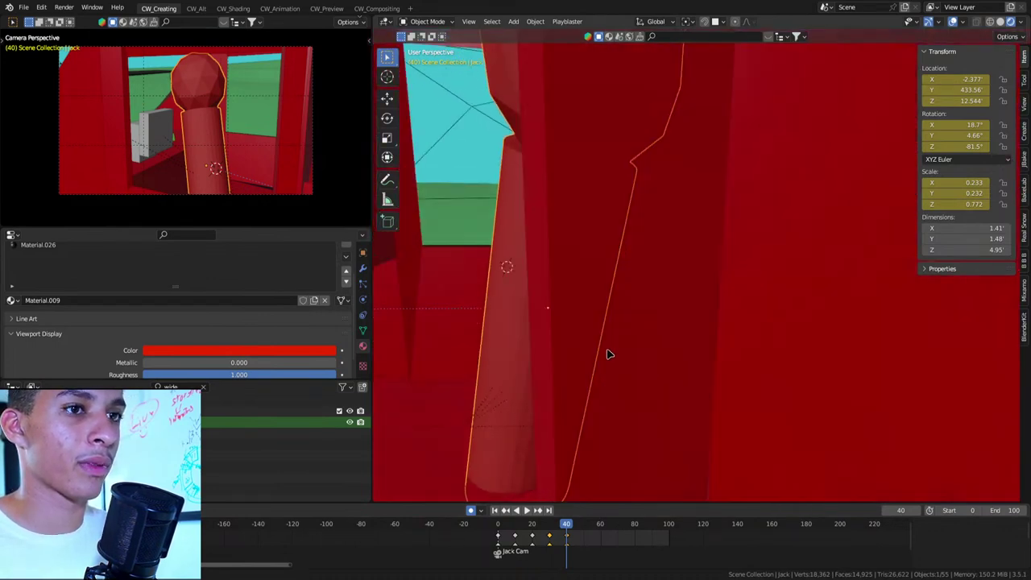
scroll(632, 348, up, 2)
scroll(701, 375, down, 3)
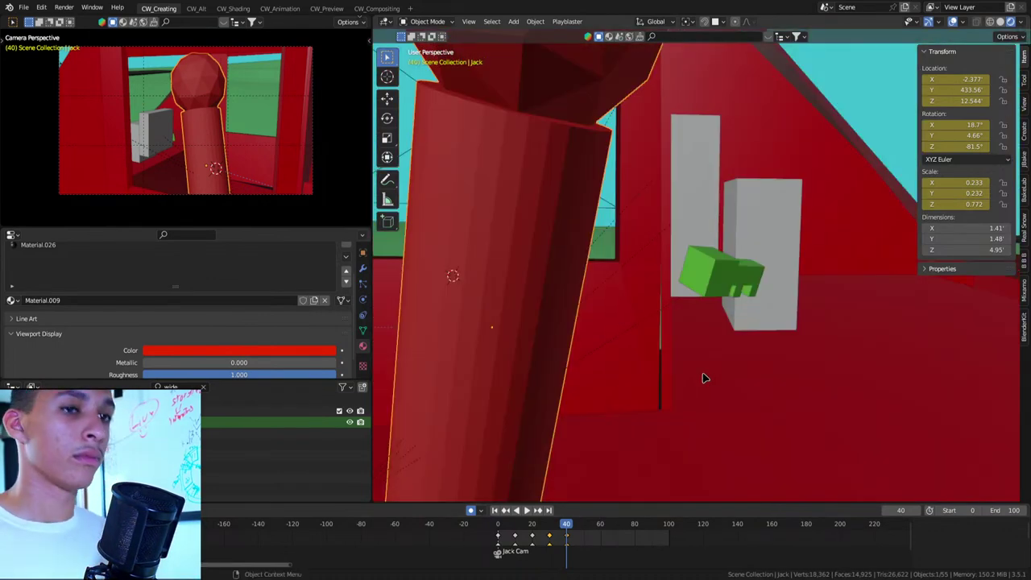
scroll(679, 276, down, 3)
scroll(684, 293, down, 3)
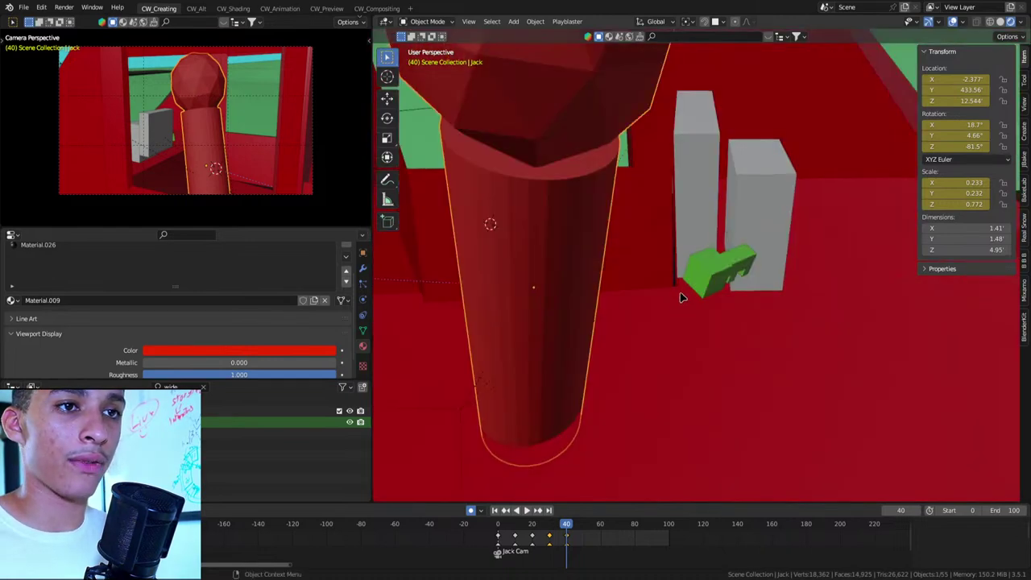
scroll(684, 278, down, 3)
scroll(634, 322, down, 5)
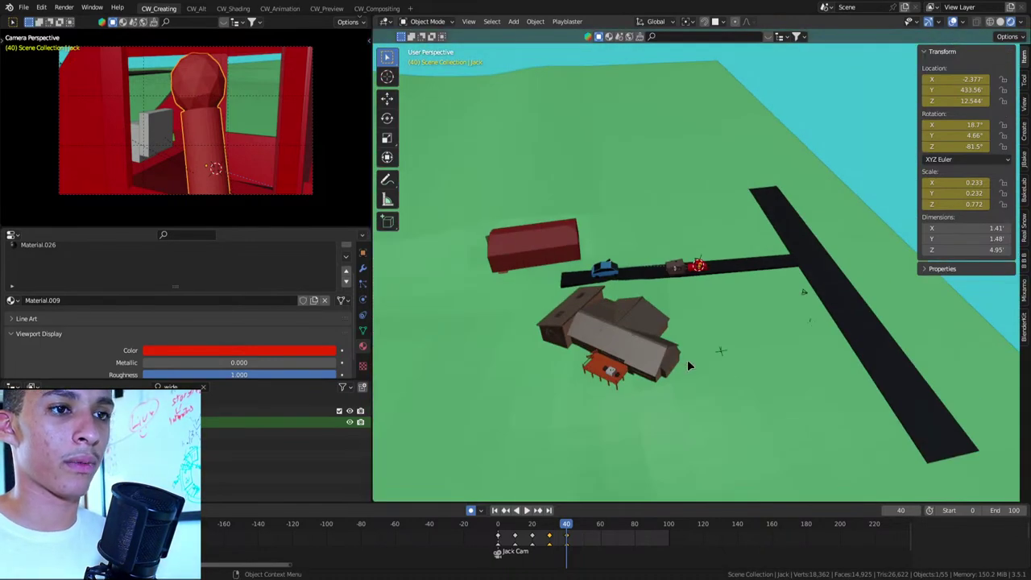
middle_drag(687, 359, 820, 301)
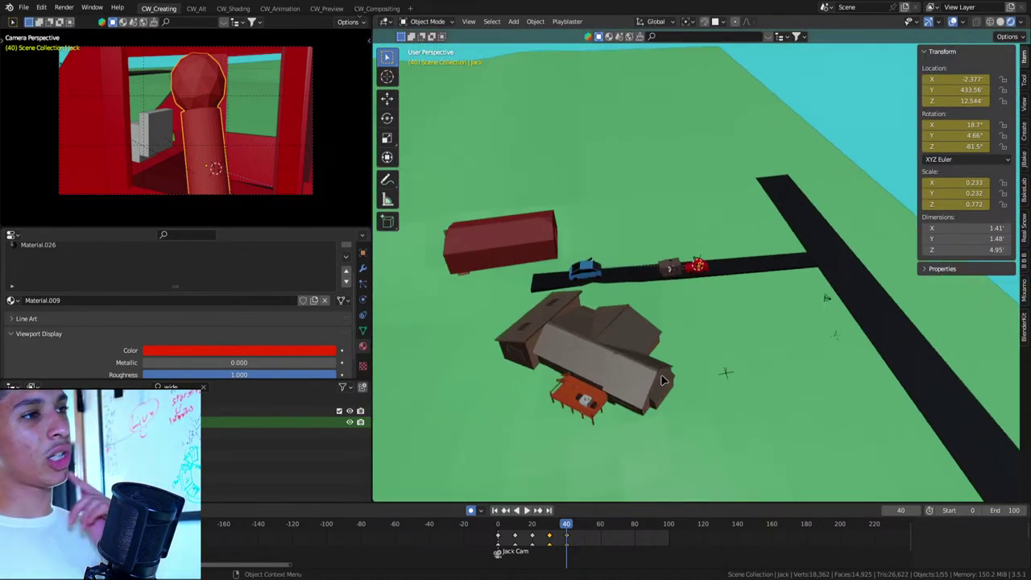
middle_drag(681, 338, 652, 306)
scroll(652, 324, up, 5)
scroll(684, 330, up, 4)
scroll(716, 326, up, 3)
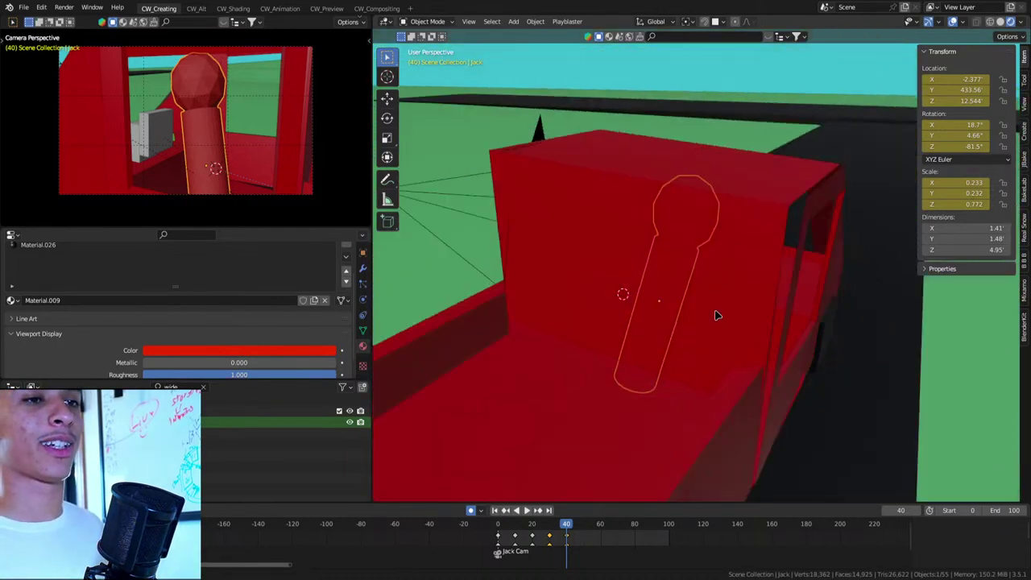
scroll(749, 306, up, 3)
scroll(775, 300, up, 2)
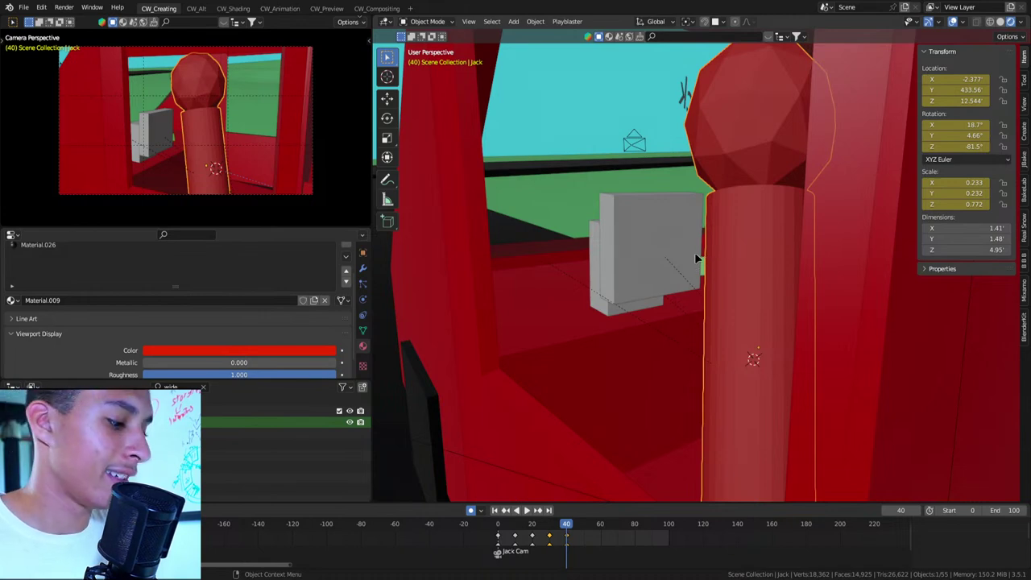
Return to frame 40 and re-rotate Jack to 12.8°, 5.42°, -75.4°, keying the pose
key(Down)
key(Down)
key(Up)
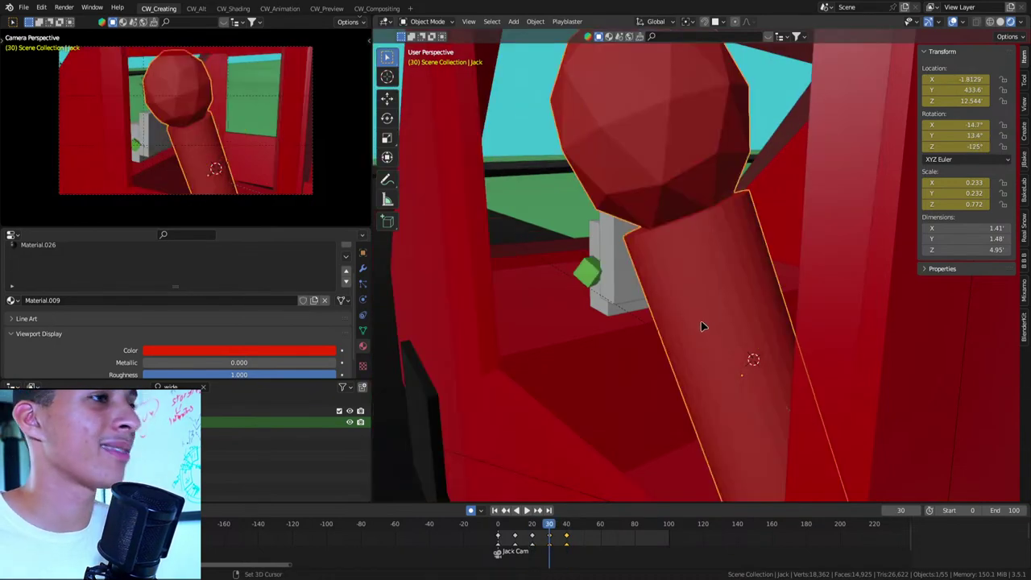
key(Up)
key(Up)
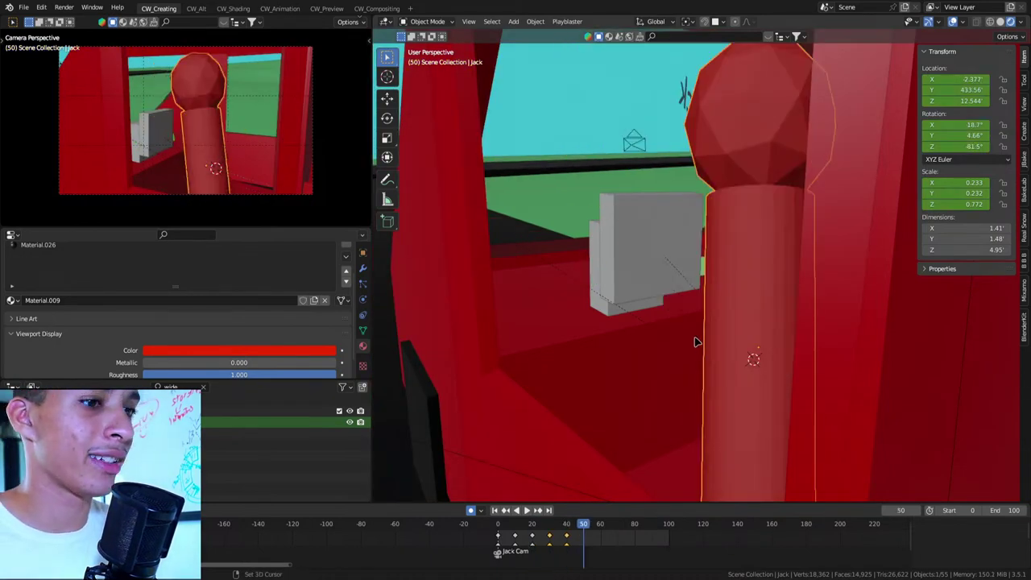
key(Down)
key(r)
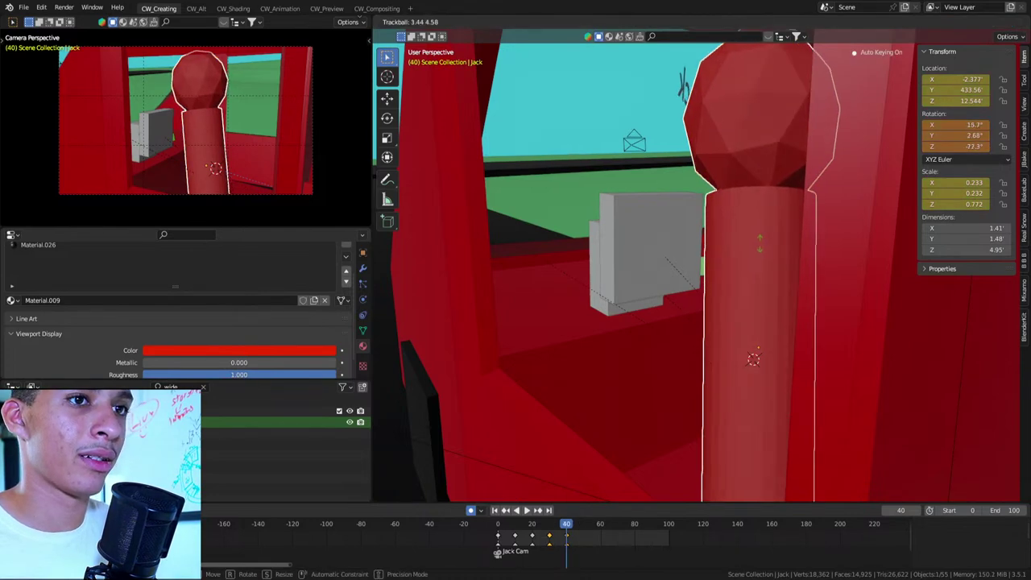
click(815, 225)
key(r)
click(706, 310)
key(i)
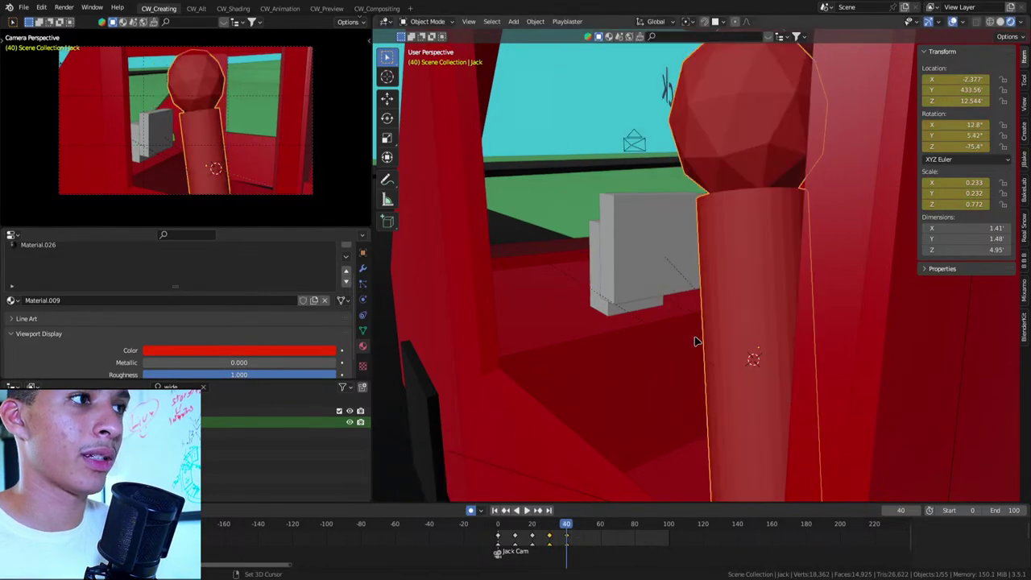
middle_drag(675, 323, 719, 266)
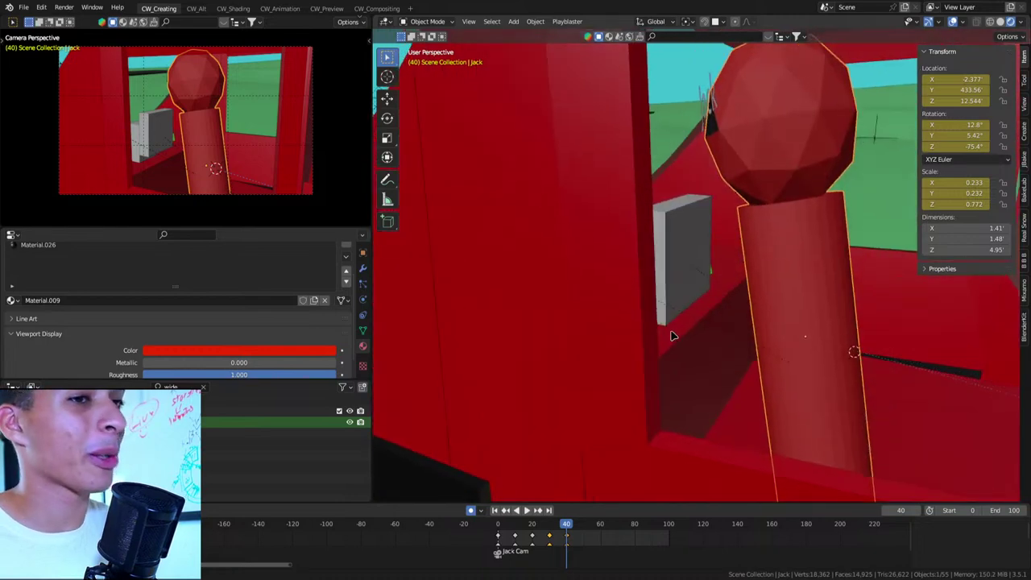
Rotate the grey box Cube.023 at frame 40
click(707, 269)
key(r)
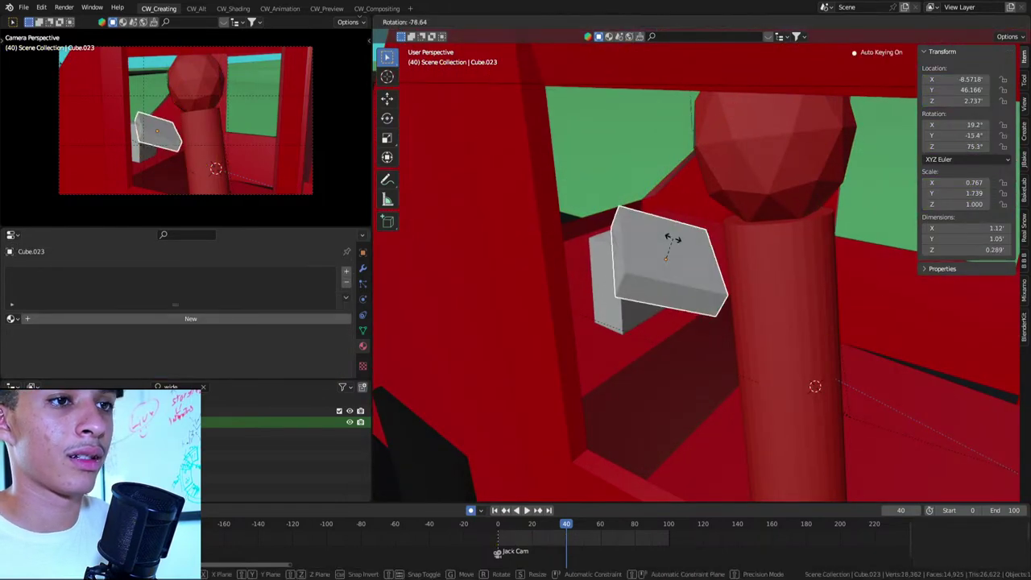
click(707, 236)
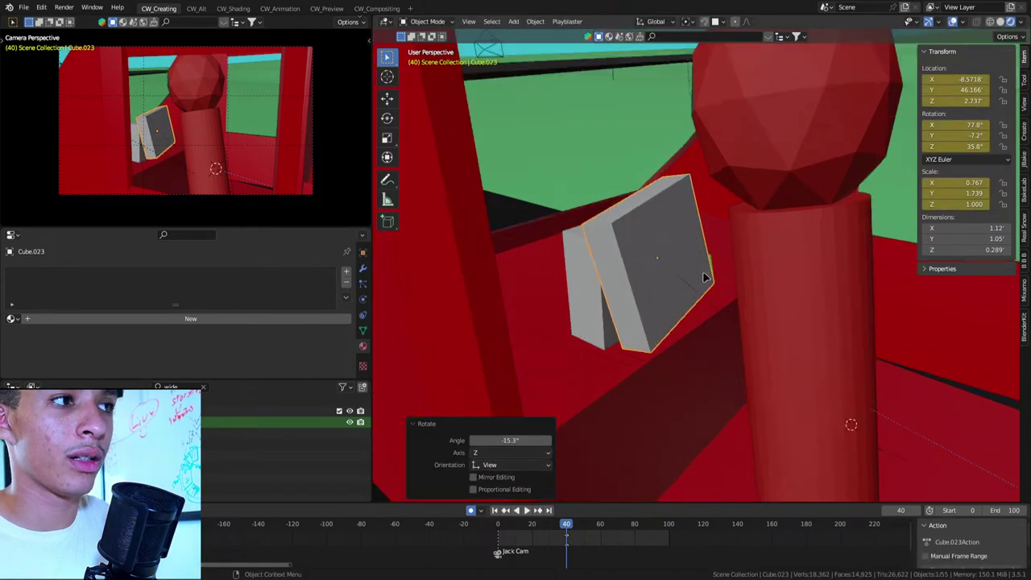
mouse_move(707, 277)
middle_down()
mouse_move(697, 302)
mouse_move(686, 281)
middle_up()
Rotate the green key Cube.028, cancel its vertical move, and return to frame 30
click(709, 282)
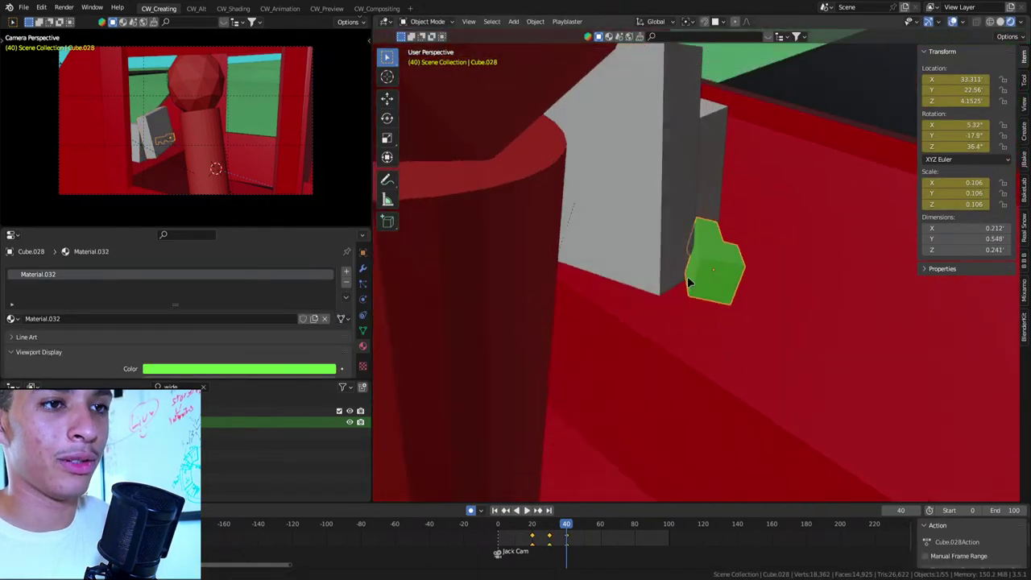
key(r)
key(r)
click(711, 271)
key(g)
key(z)
key(Escape)
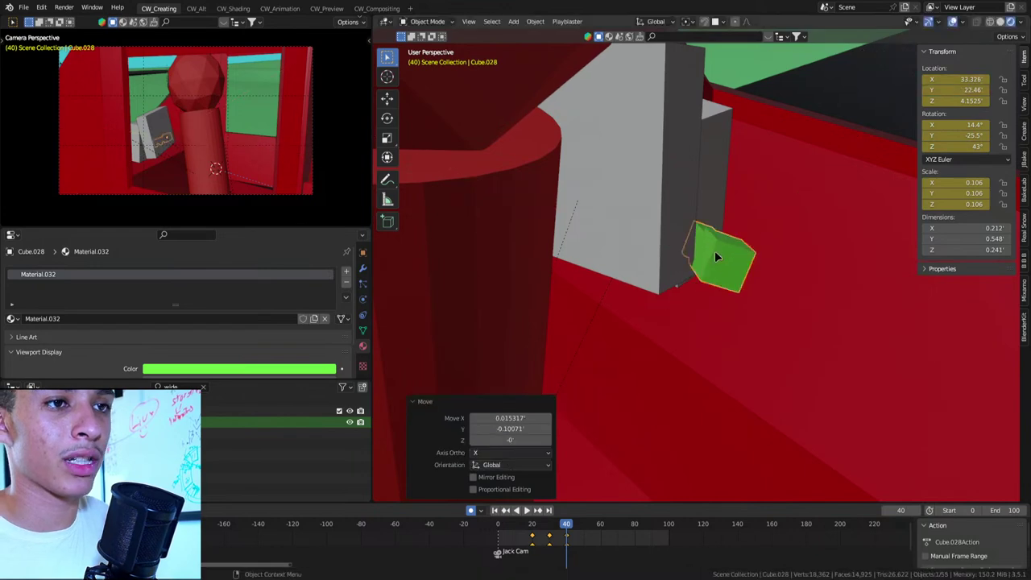
key(Down)
key(Down)
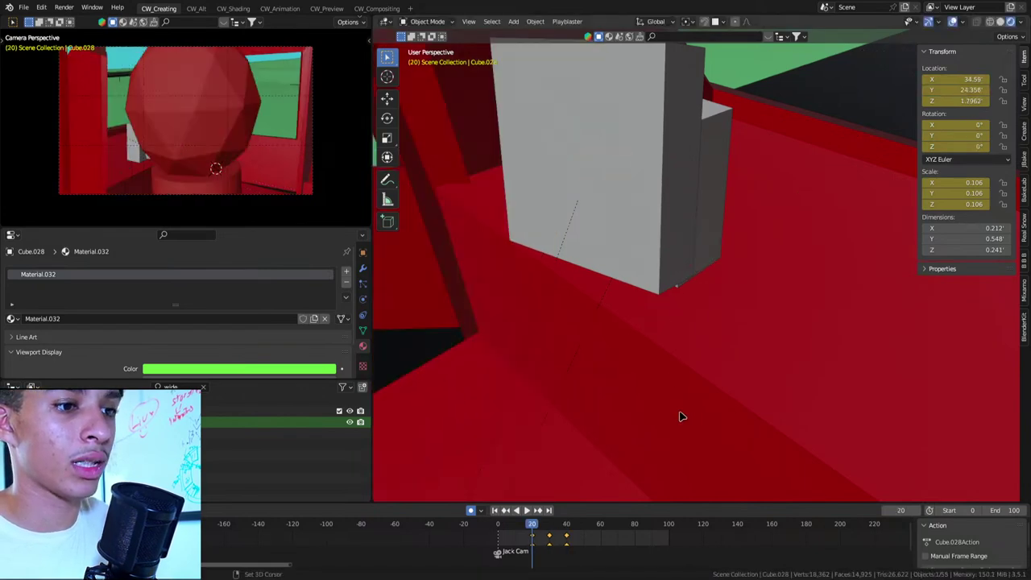
key(Up)
Try and undo a small Cube.023 rotation, then check the 'Come on!!' line at frame 40
click(632, 194)
key(r)
key(r)
click(713, 225)
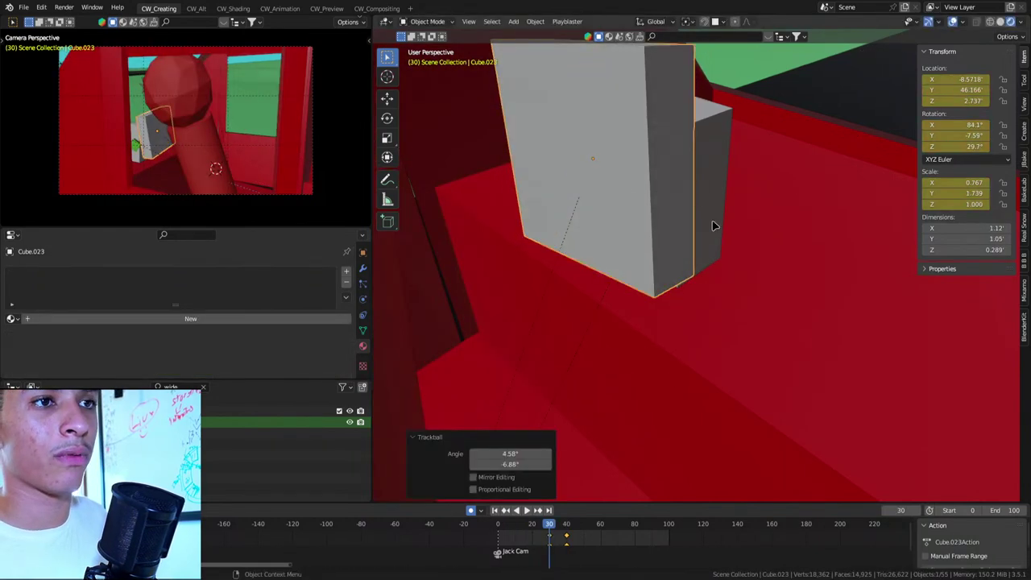
key(ctrl+z)
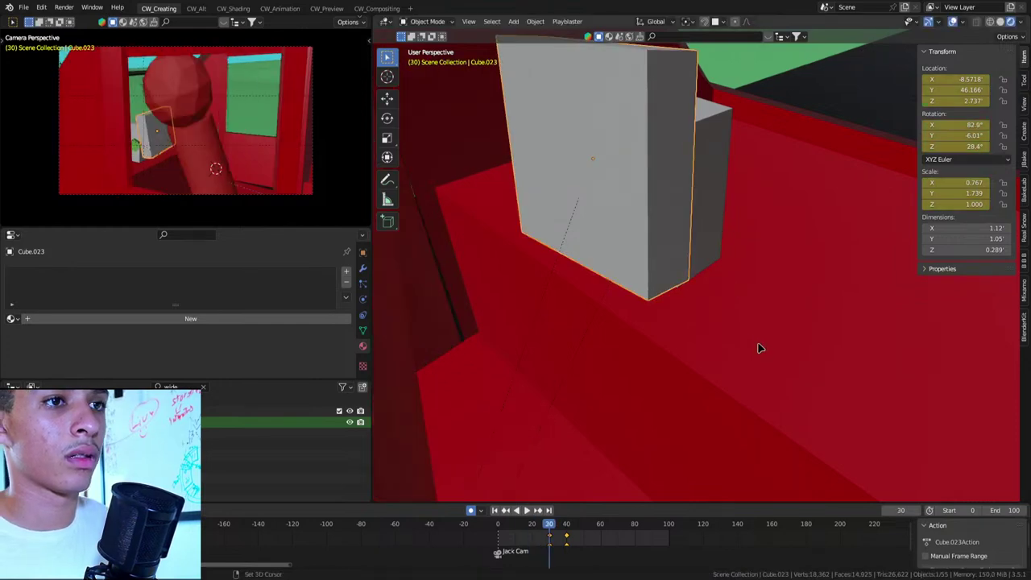
key(Up)
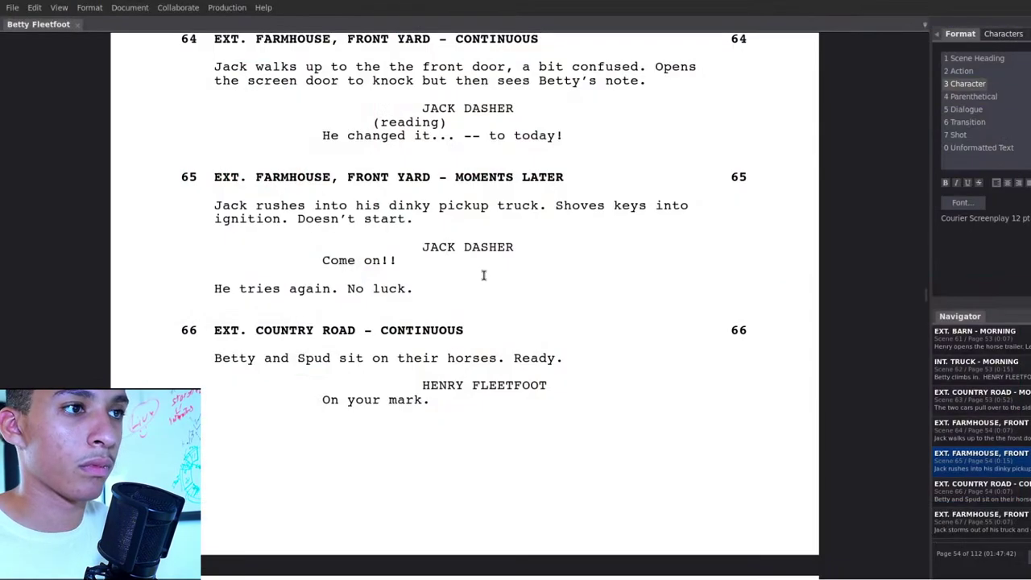
drag(404, 260, 341, 256)
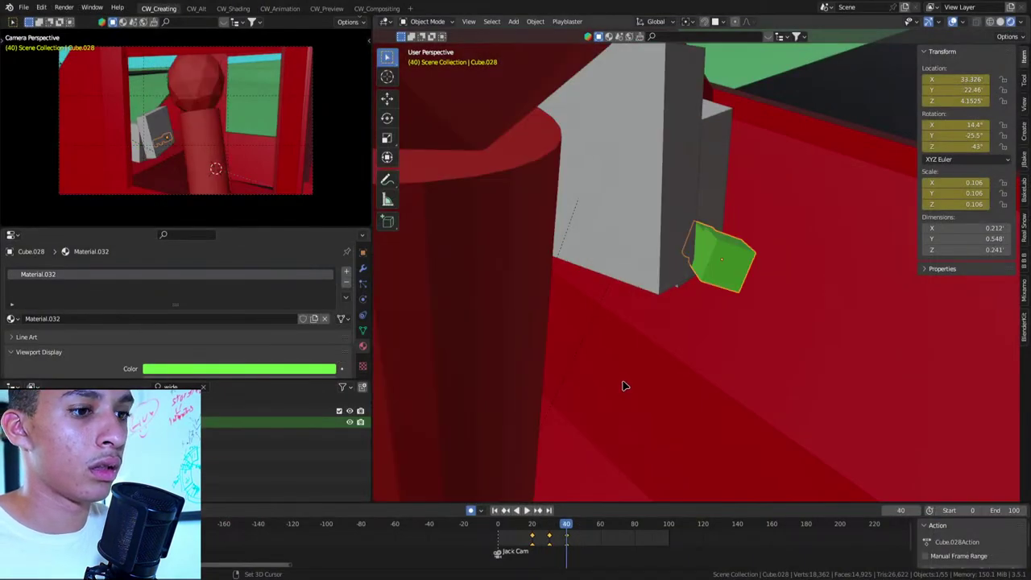
Go to the frame 50 keyframe and give Jack's body a first rotation
key(Down)
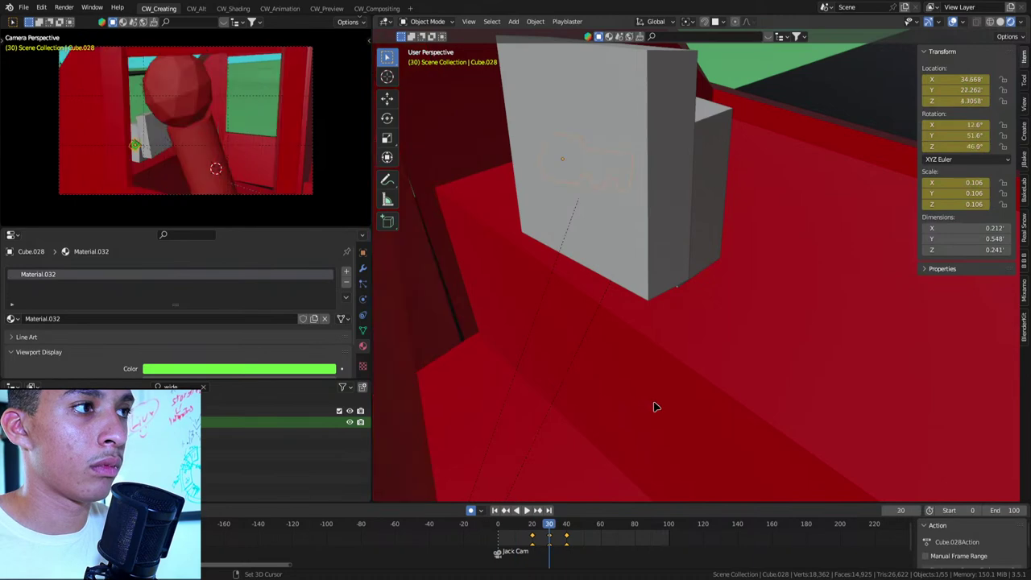
key(Up)
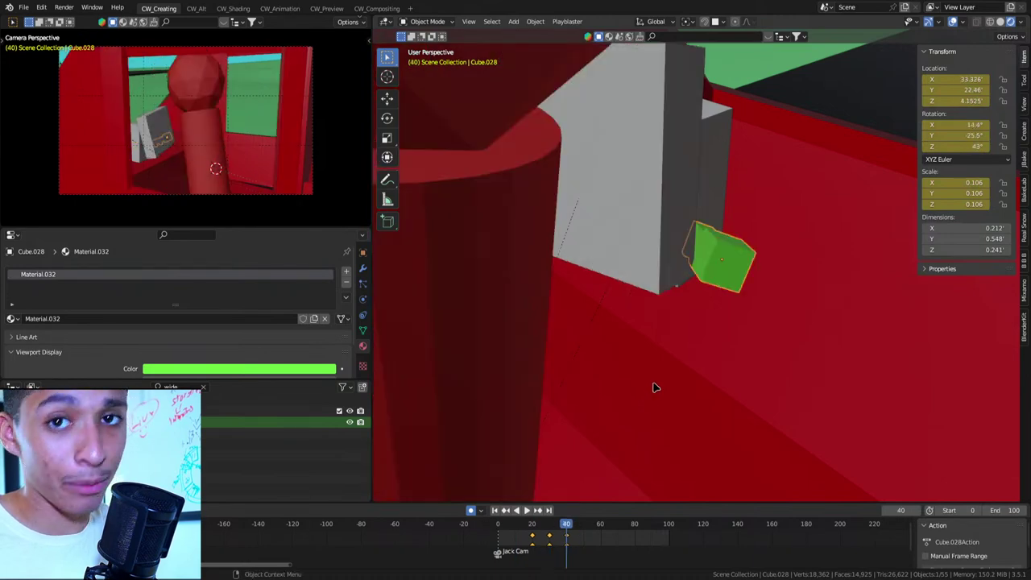
mouse_move(652, 385)
middle_down()
mouse_move(659, 333)
mouse_move(732, 324)
mouse_move(677, 338)
mouse_move(652, 242)
middle_up()
key(Down)
key(Up)
key(Up)
click(651, 232)
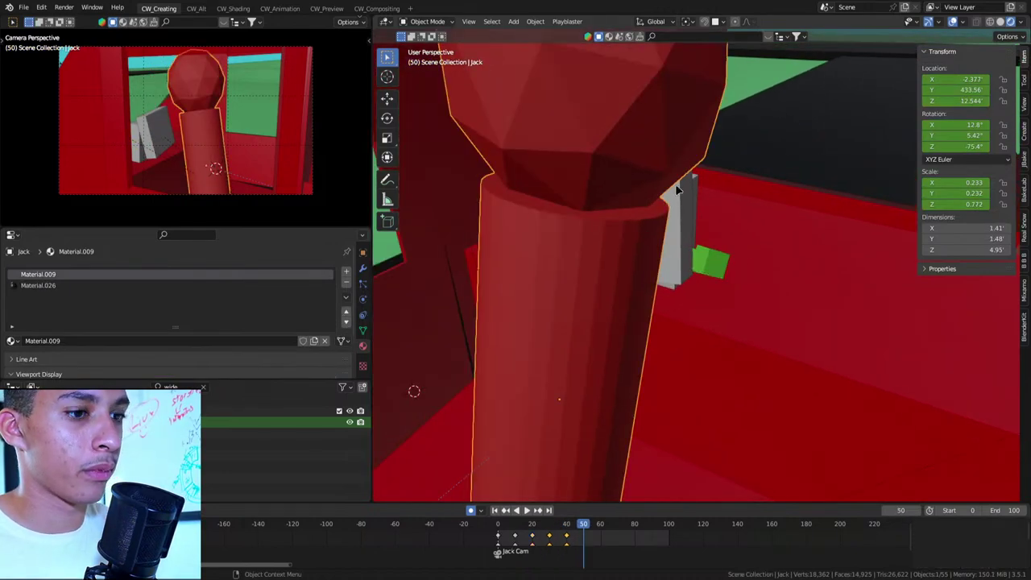
key(r)
click(699, 192)
mouse_move(709, 202)
middle_down()
mouse_move(613, 223)
mouse_move(670, 236)
mouse_move(599, 253)
mouse_move(656, 248)
middle_up()
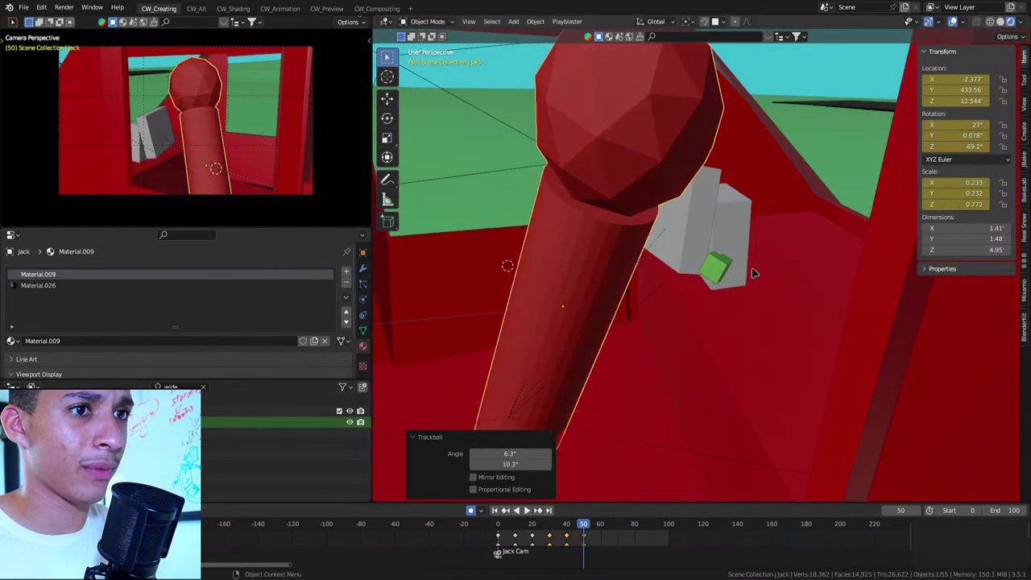
Raise the green key Cube.028 slightly along Z
click(717, 268)
key(g)
key(z)
click(717, 254)
mouse_move(717, 254)
middle_down()
mouse_move(792, 233)
mouse_move(771, 184)
middle_up()
Re-tilt Jack's body freely until it reads -3.89°, 2.78°, -67.7°
click(771, 185)
key(r)
click(791, 202)
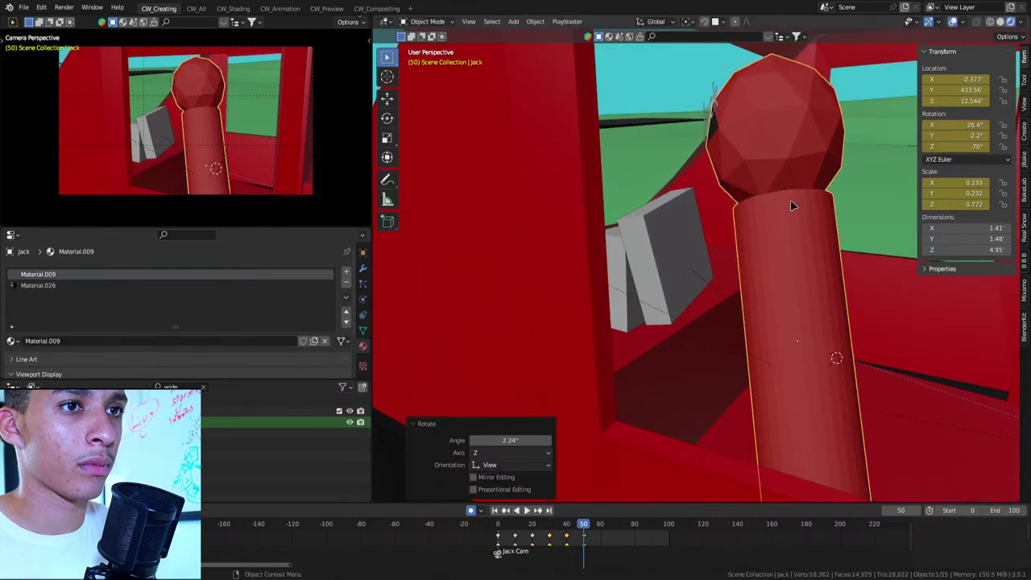
key(g)
key(z)
key(Escape)
key(r)
key(r)
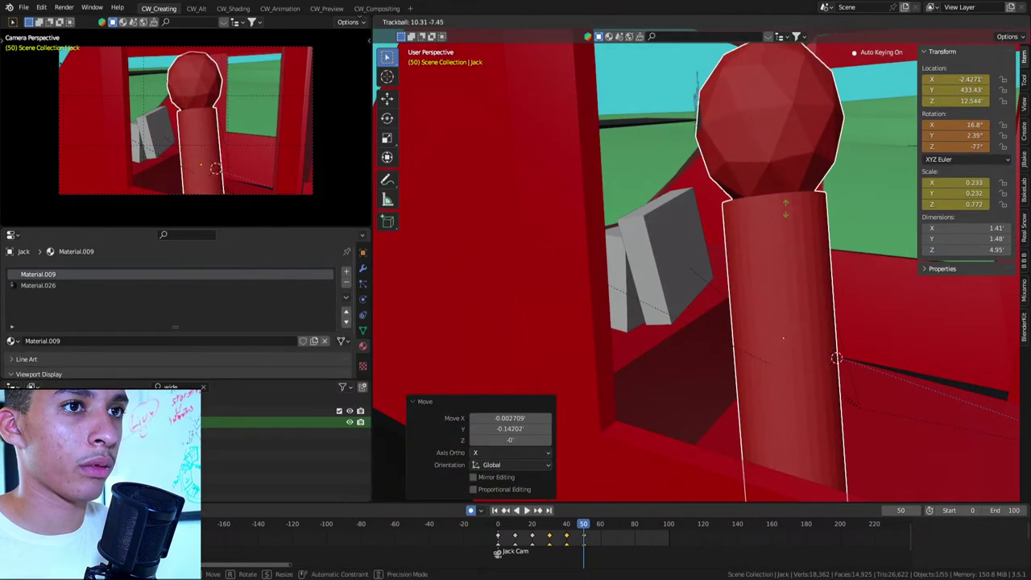
click(787, 214)
shift+click(787, 218)
shift+click(799, 397)
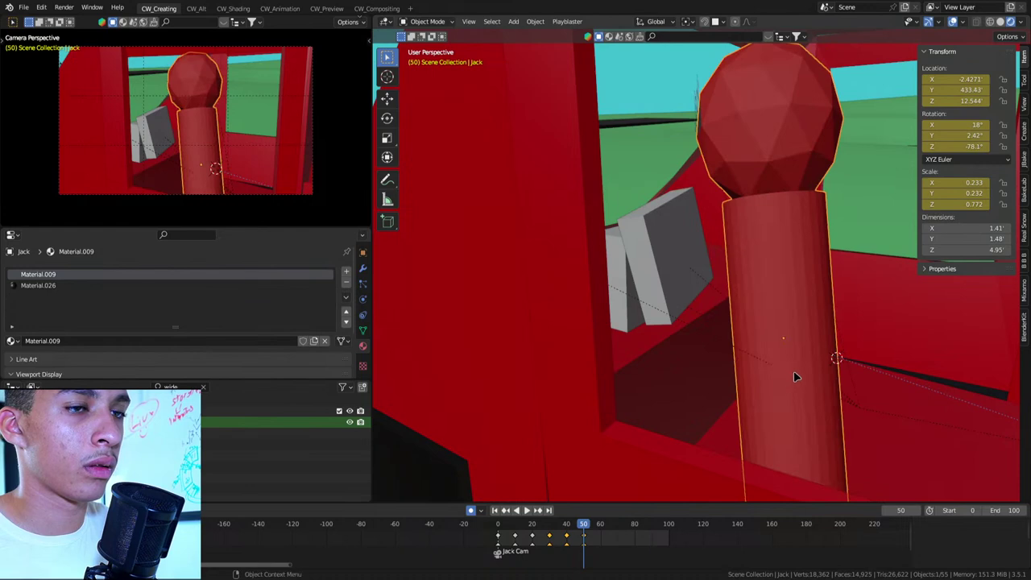
key(r)
key(r)
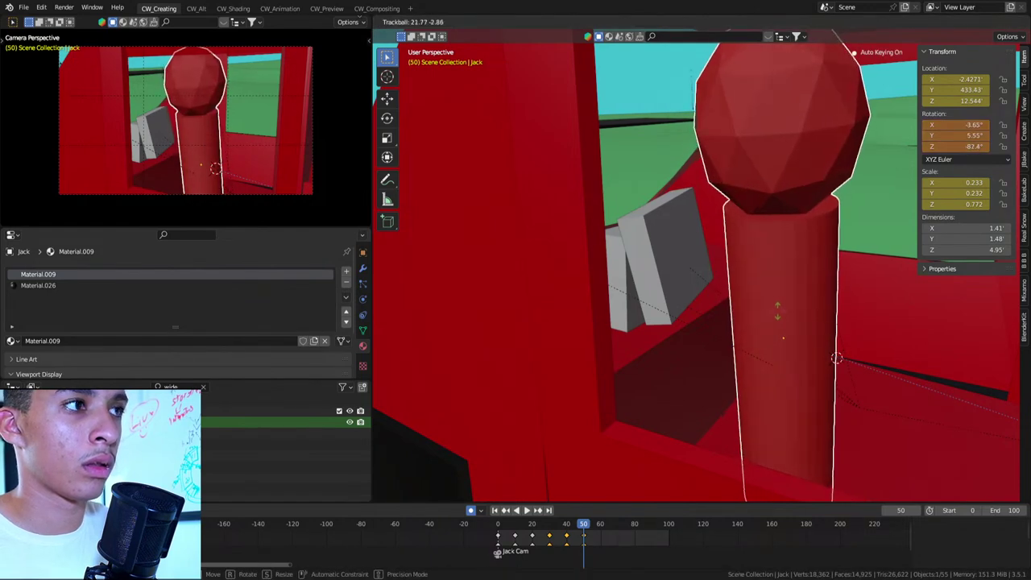
click(791, 317)
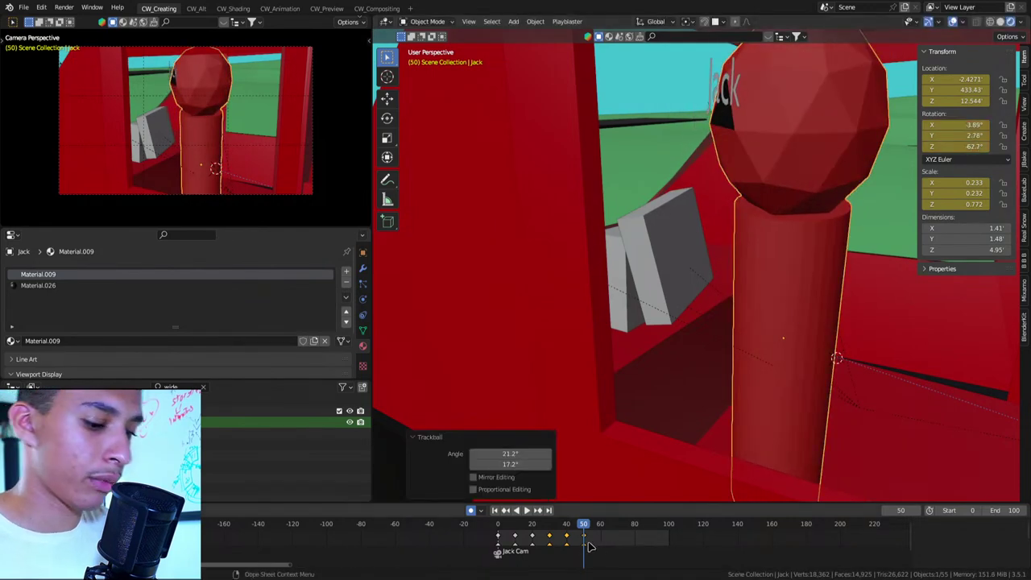
Add a timeline marker at frame 50 named 'J: Come on!!'
key(m)
key(F2)
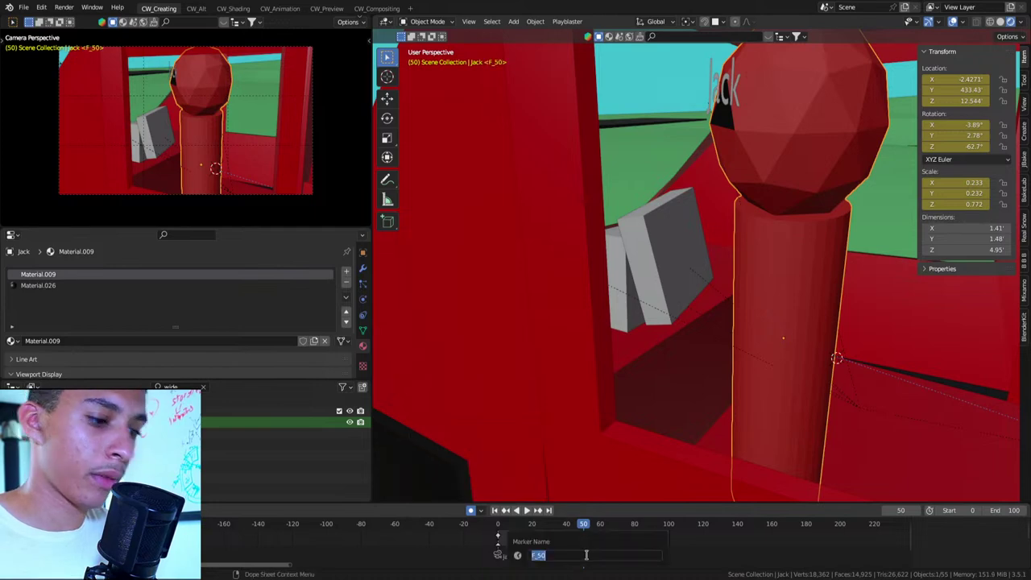
text(J: Come on!!)
key(Return)
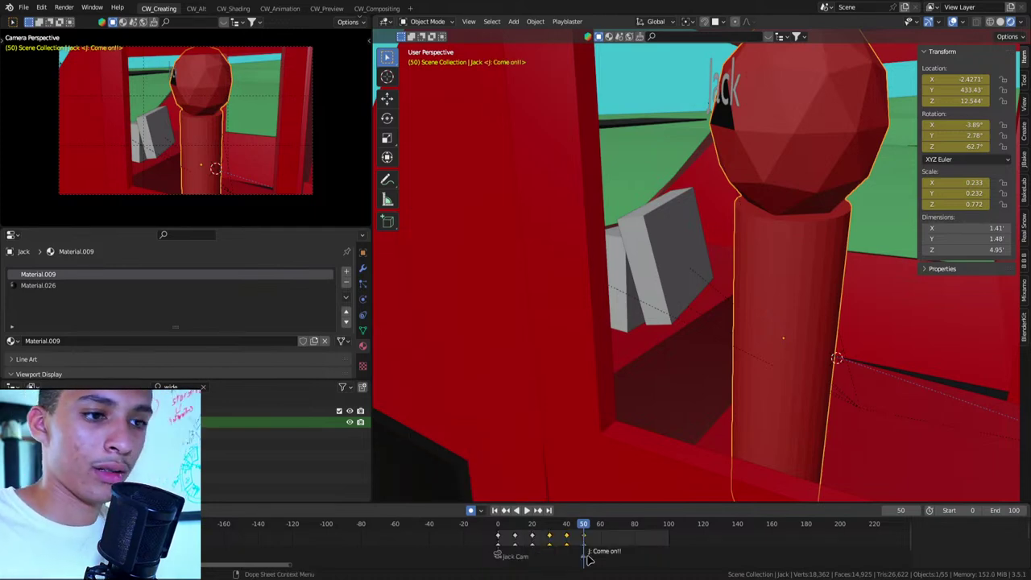
Refine Jack's tilt at frame 50 to 0.111°, 5.99°, -74.8°
key(r)
key(r)
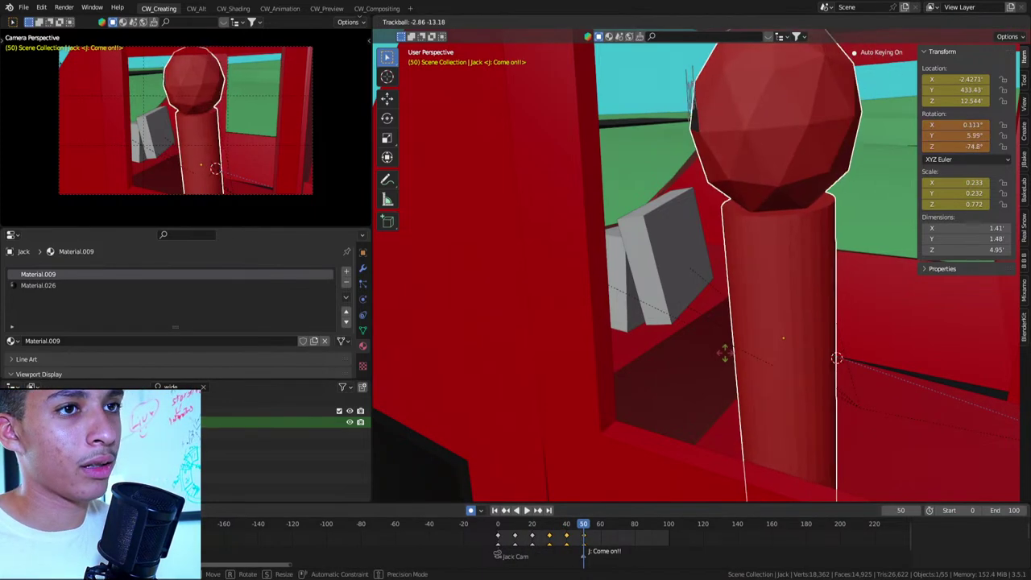
click(729, 355)
key(r)
key(r)
key(Escape)
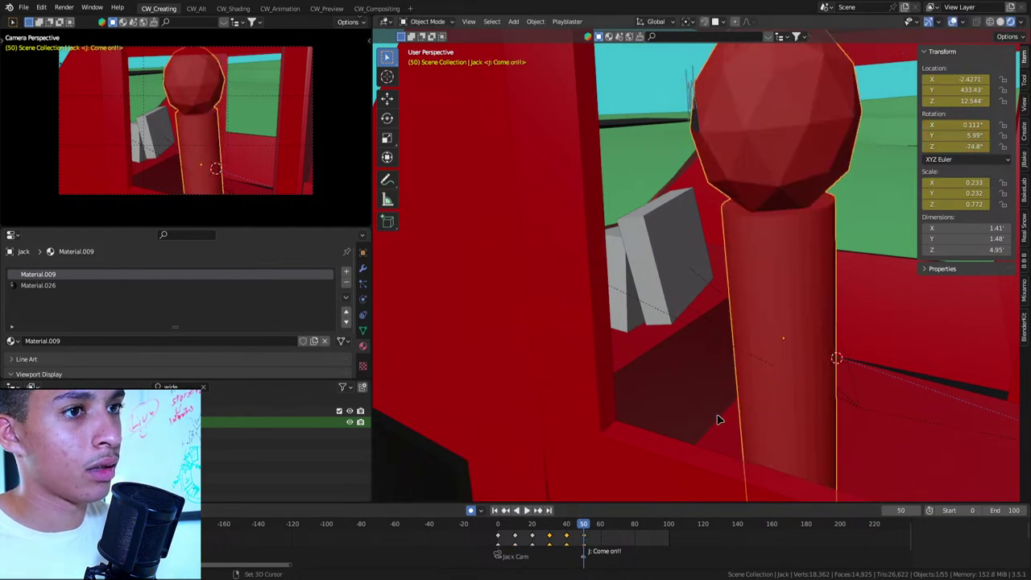
middle_drag(716, 417, 628, 380)
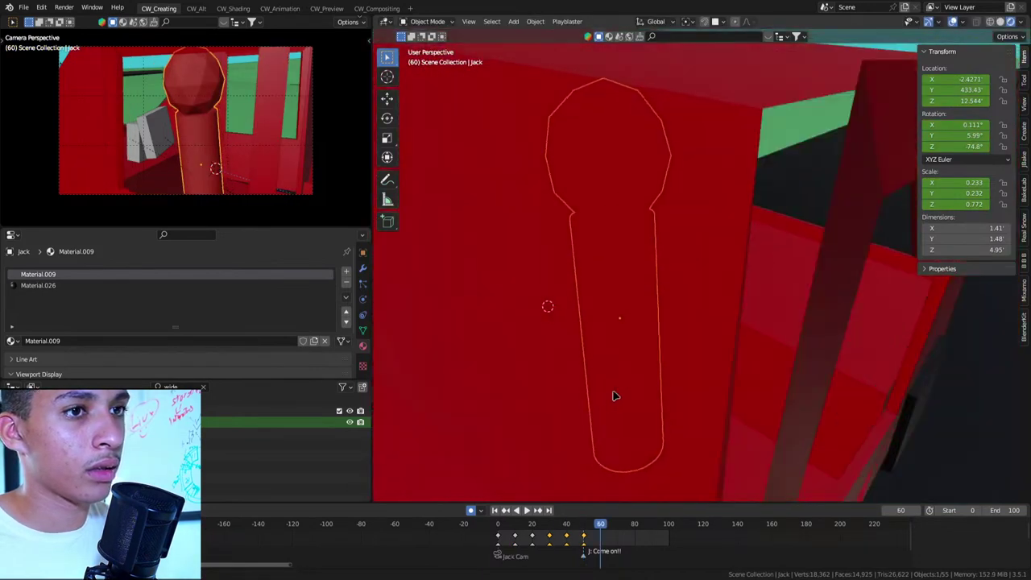
At frame 60, tilt Jack and turn him 18° toward the ignition
key(r)
key(r)
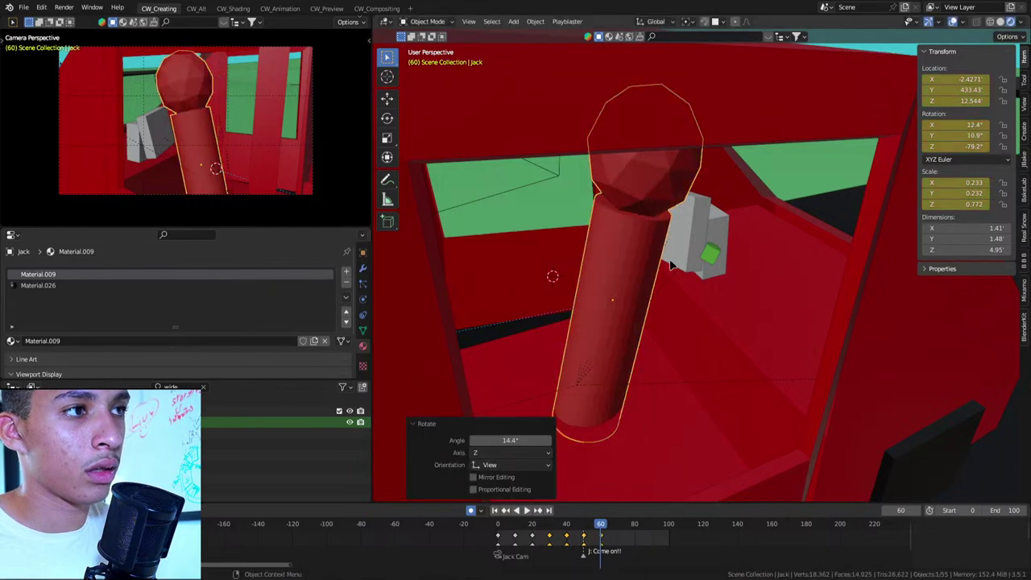
click(745, 216)
key(r)
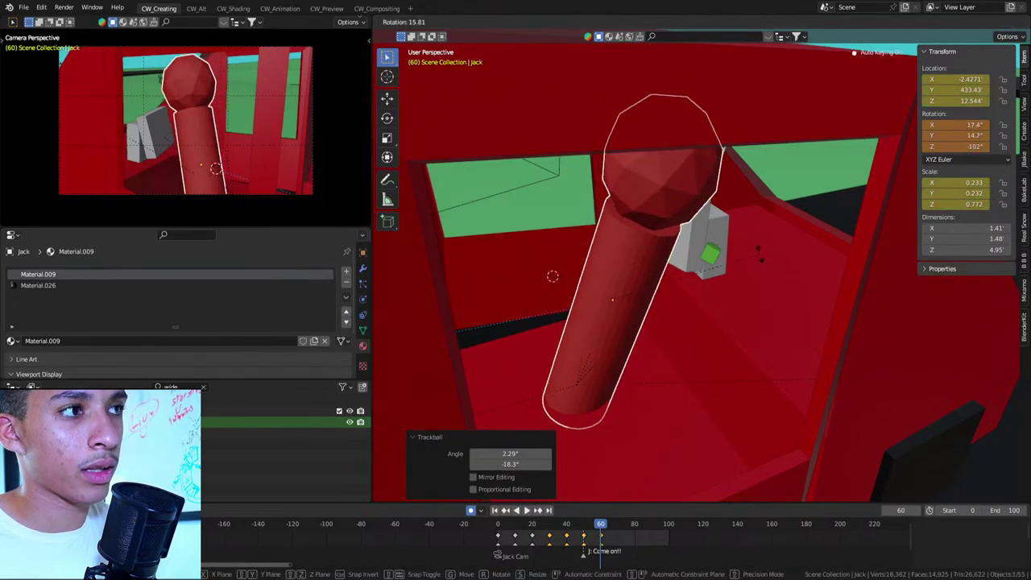
click(749, 234)
middle_drag(749, 233, 742, 208)
key(r)
key(r)
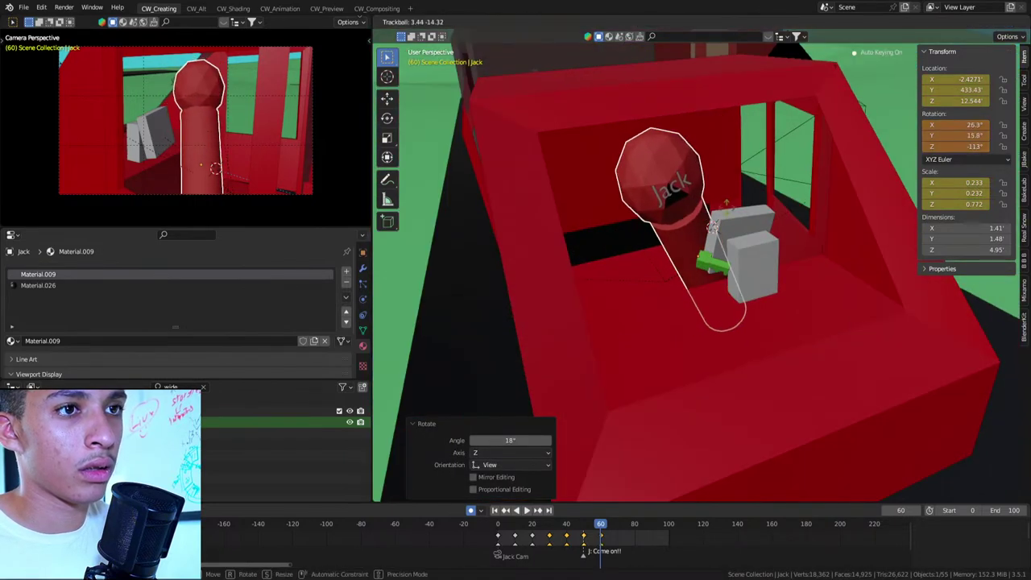
click(730, 213)
Turn Jack a further 14.8° about the view axis and tilt him again
click(707, 267)
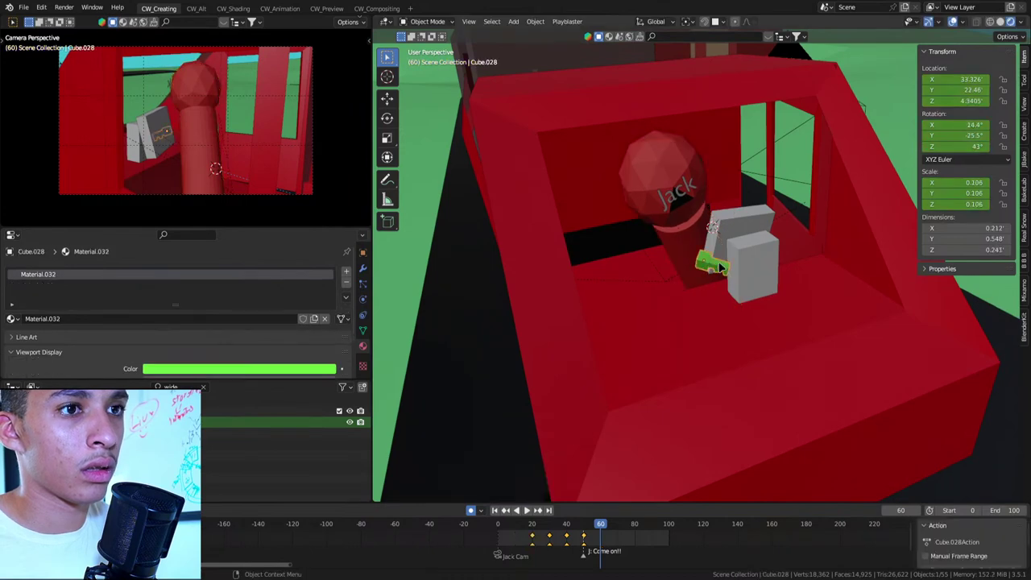
click(680, 170)
key(r)
click(727, 162)
key(r)
key(r)
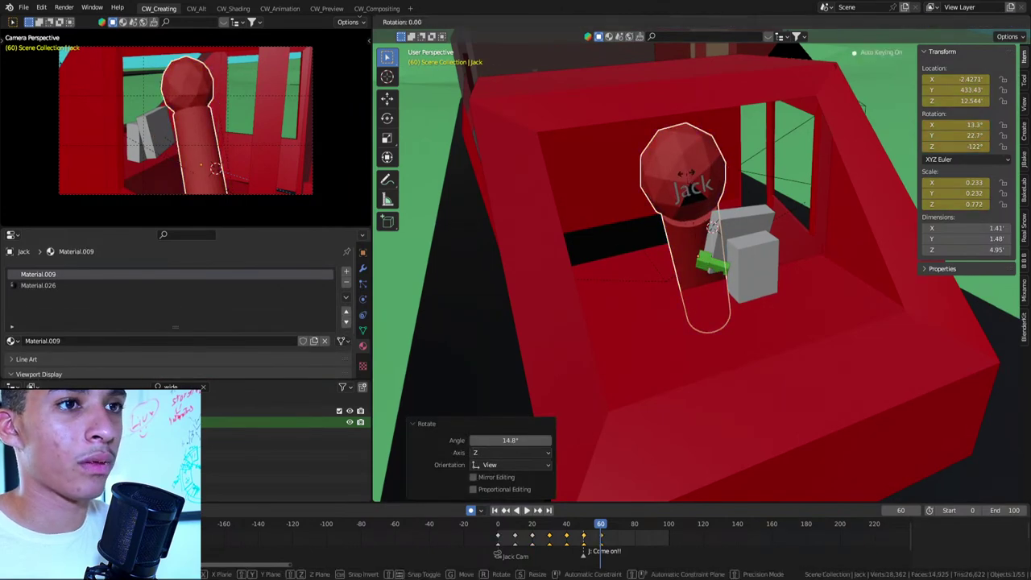
click(691, 171)
Move the green key up against Jack, then return it to the ignition at frame 70
click(706, 259)
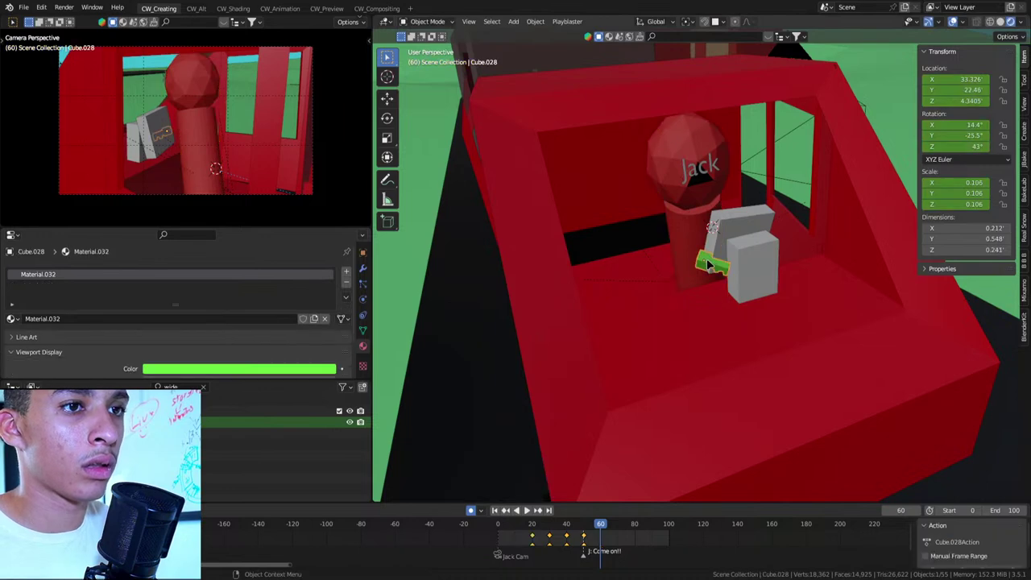
key(g)
click(684, 246)
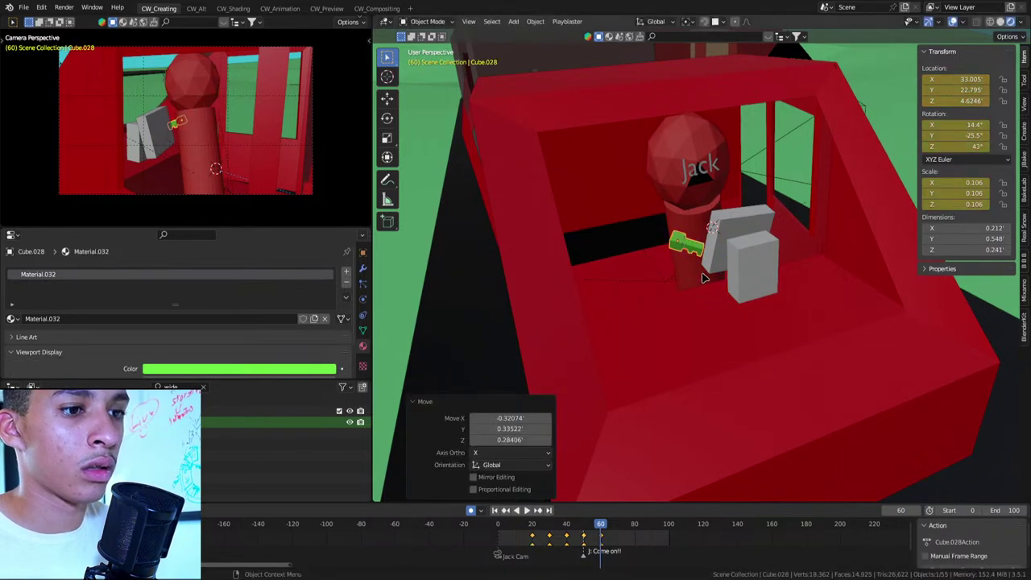
key(Up)
key(g)
key(Return)
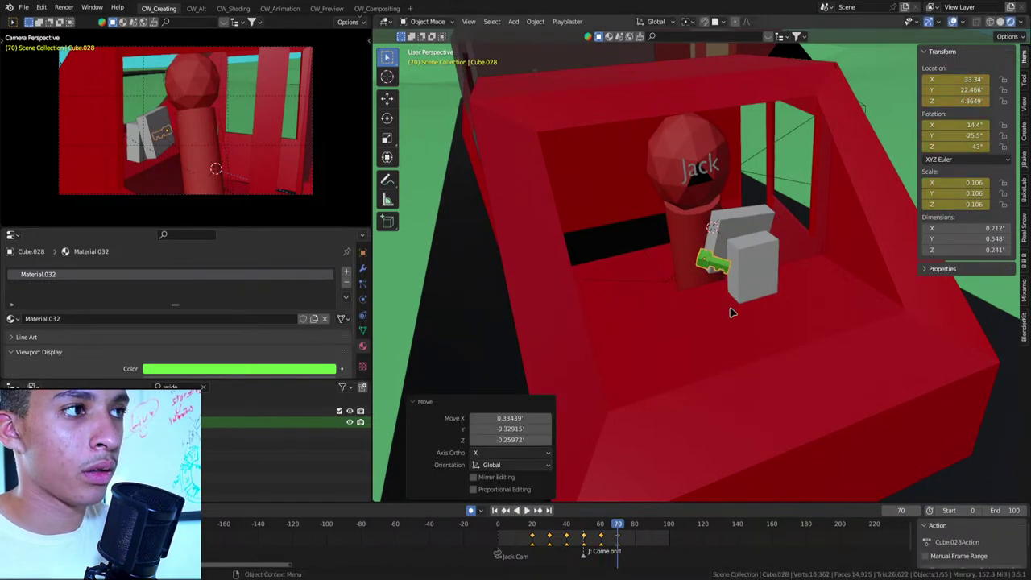
At frame 70, tilt Jack and turn him about the vertical axis into his final pose
click(685, 202)
key(r)
key(r)
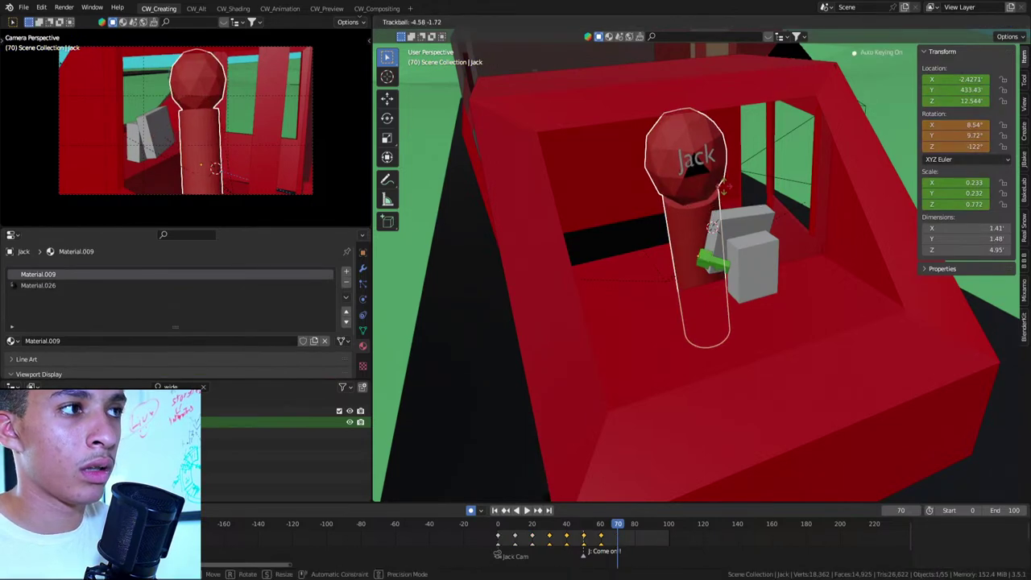
key(Return)
key(r)
key(z)
key(r)
key(Return)
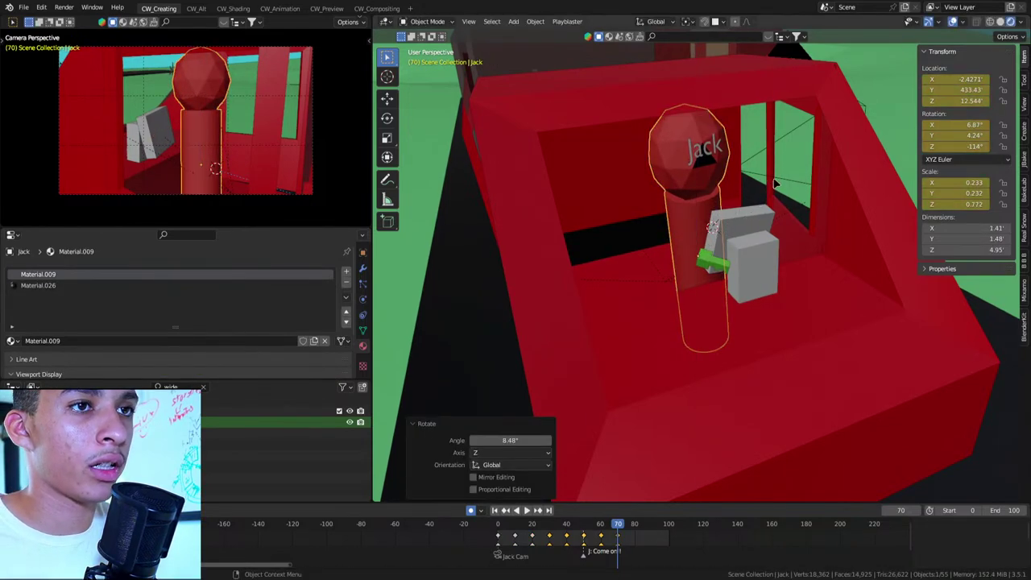
key(r)
key(r)
key(Return)
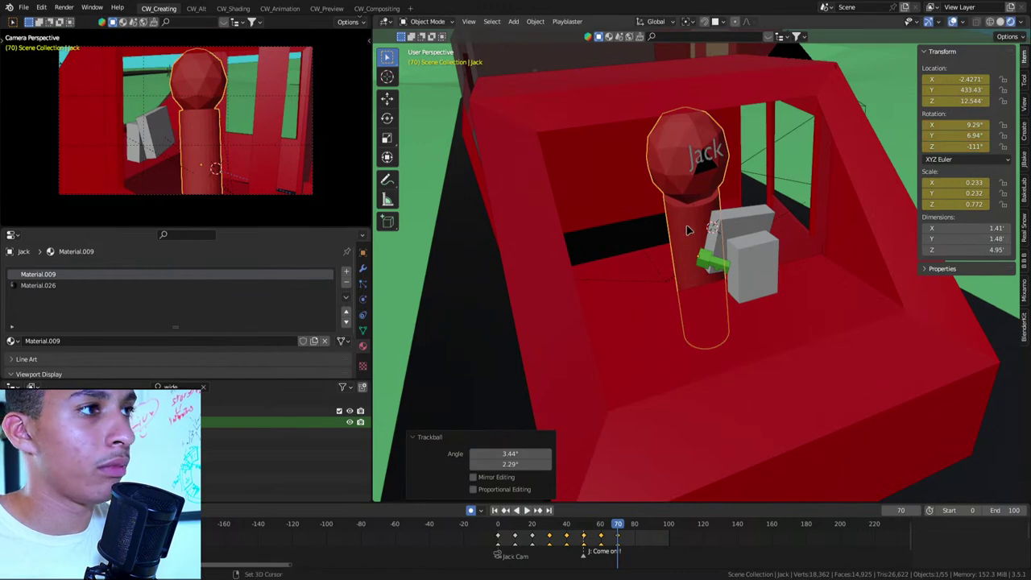
Step through the keyframes from frame 0 to frame 50 to review the motion
key(Down)
key(Up)
key(Down)
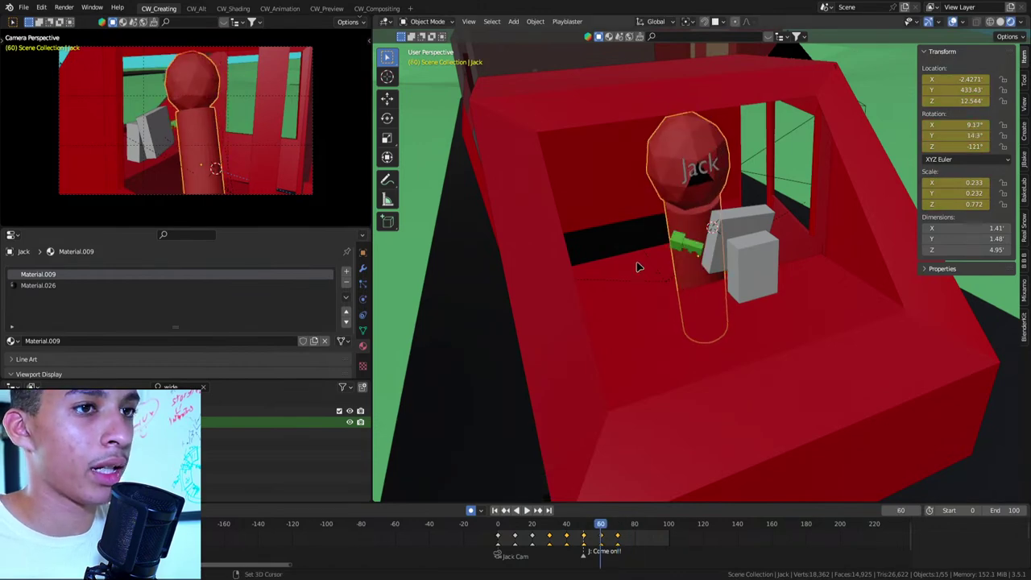
key(Down)
key(Down)
key(Down)
key(Down)
key(Down)
key(Down)
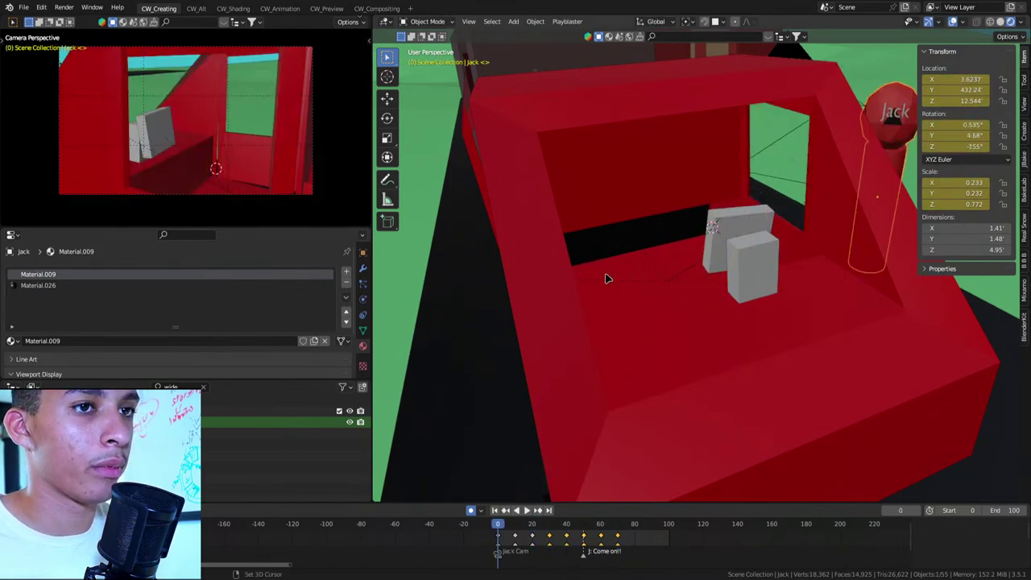
key(Up)
key(Up)
key(Up)
key(Up)
key(Up)
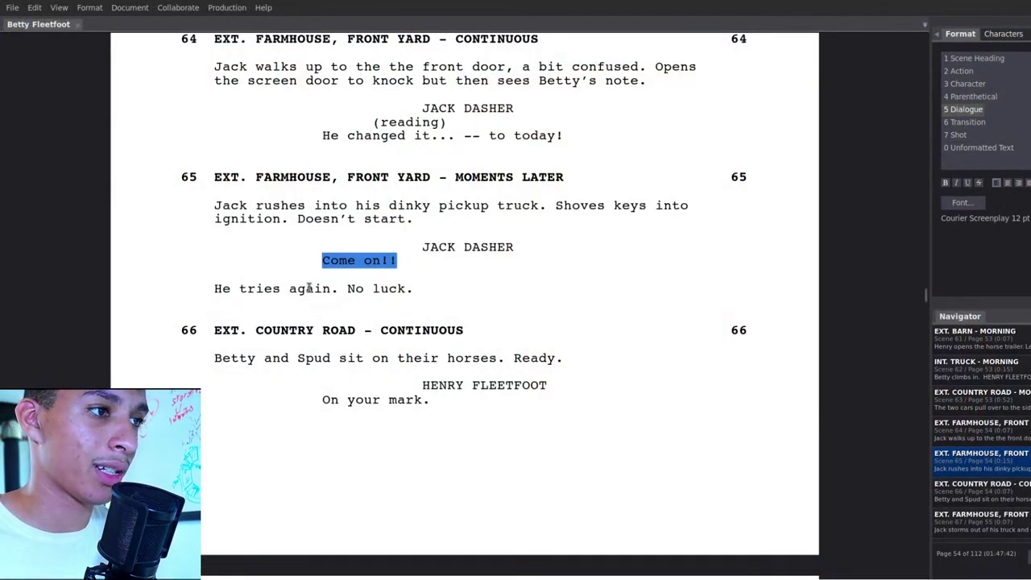
Deselect 'Come on!!' and select scene 66's opening action line through 'On your mark.'
click(419, 290)
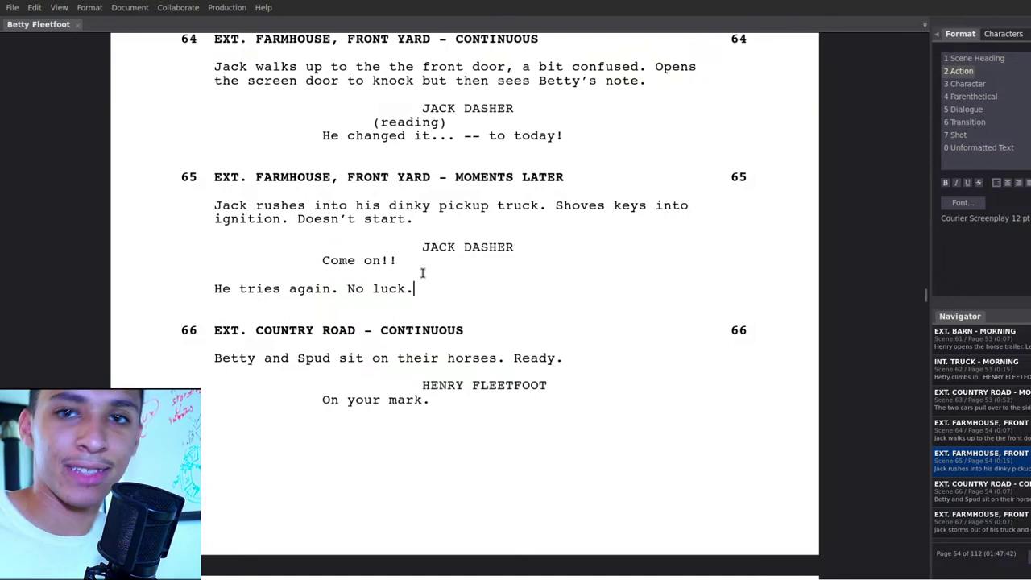
scroll(418, 279, down, 1)
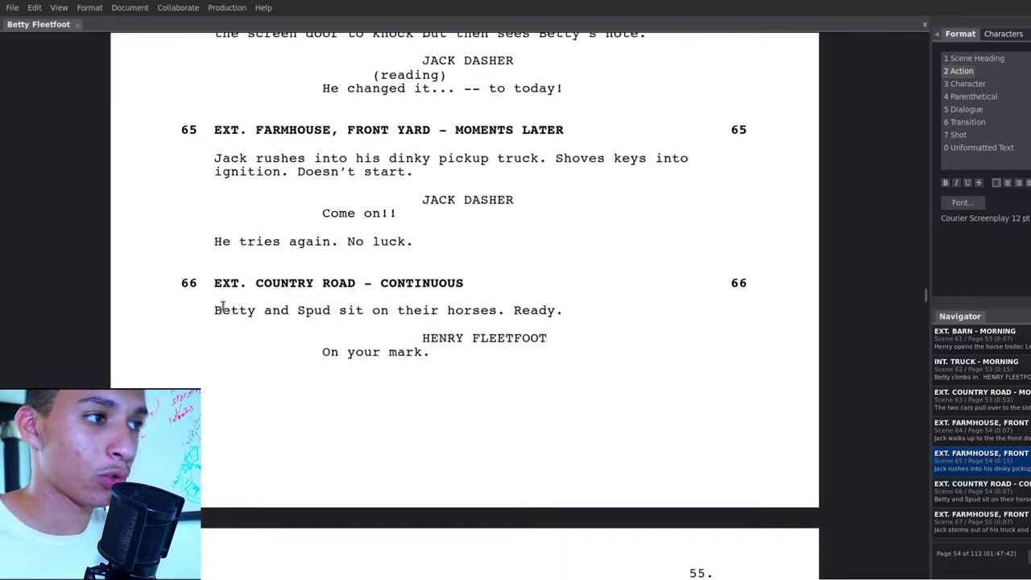
mouse_move(222, 307)
mouse_down()
mouse_move(395, 352)
mouse_move(419, 372)
mouse_up()
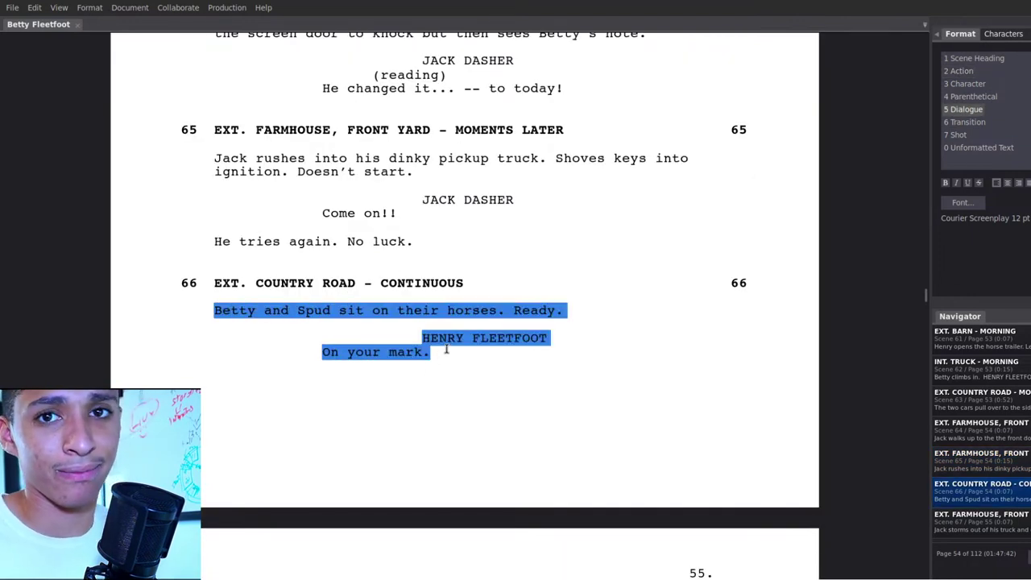